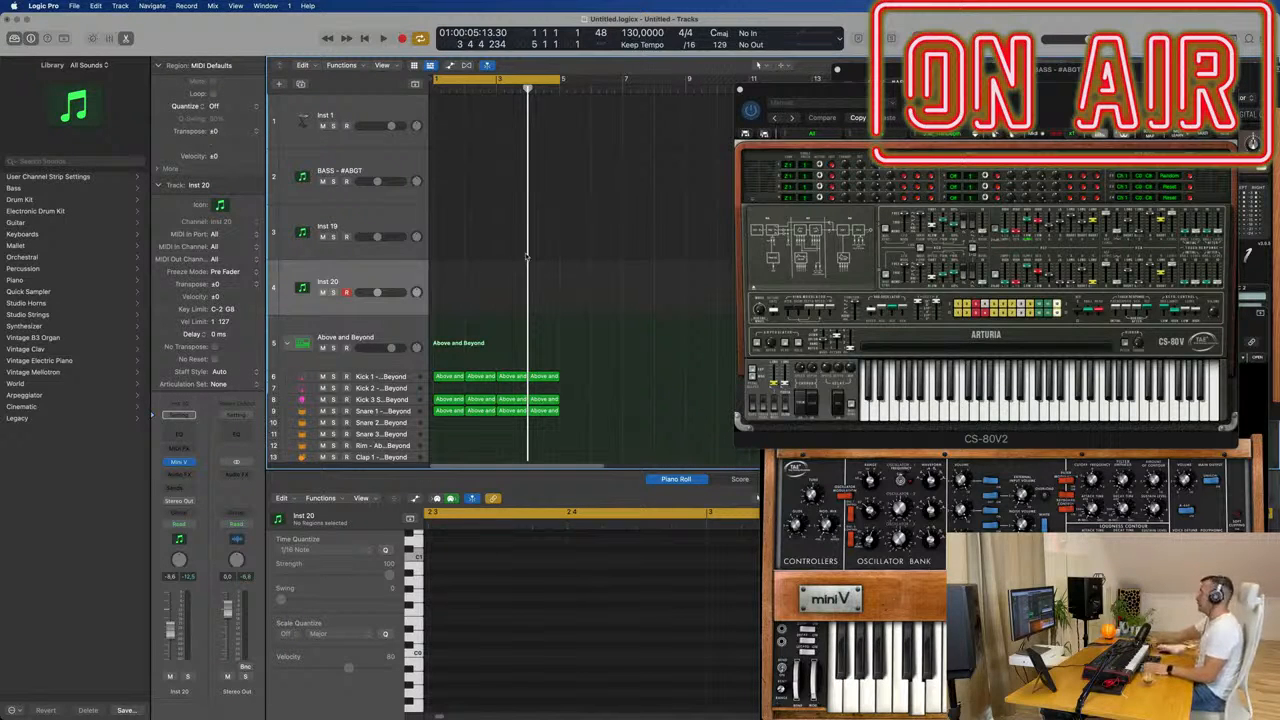
Step: Solo the Kick 1, Kick 3, Snare 1 and Hi-Hat 1 tracks of the Above and Beyond kit while playing the loop
key(space)
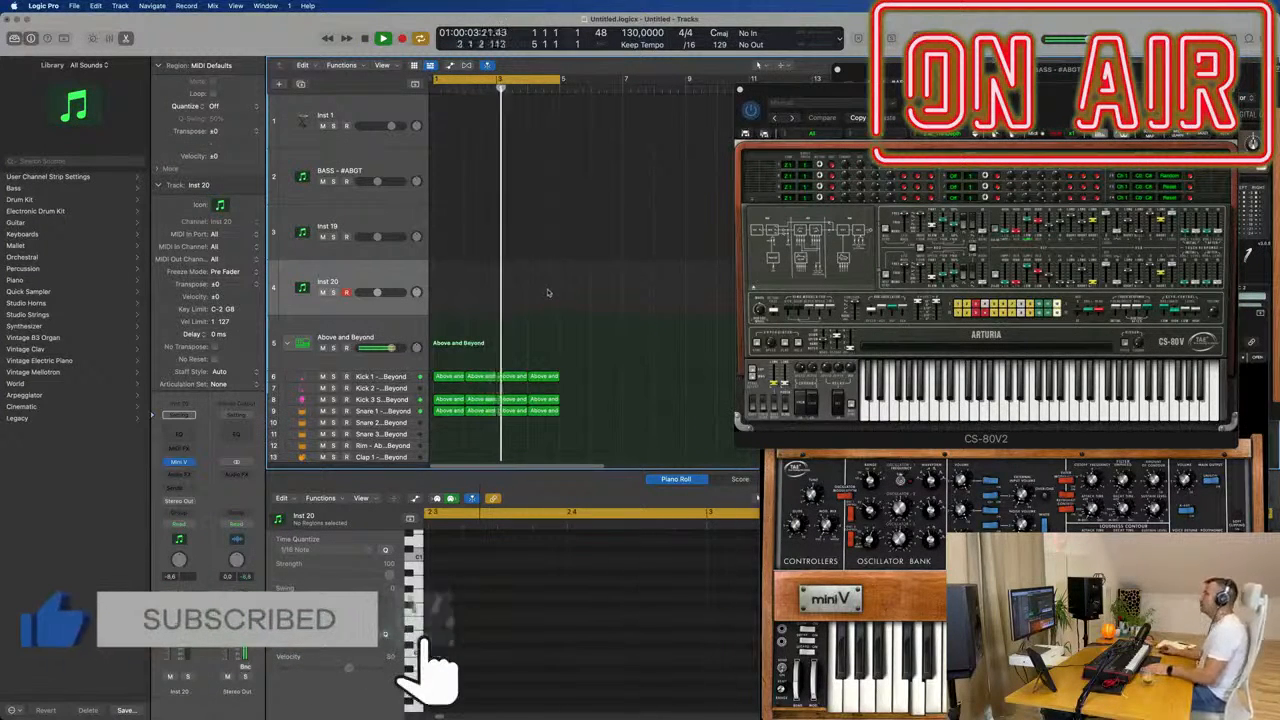
scroll(545, 285, down, 2)
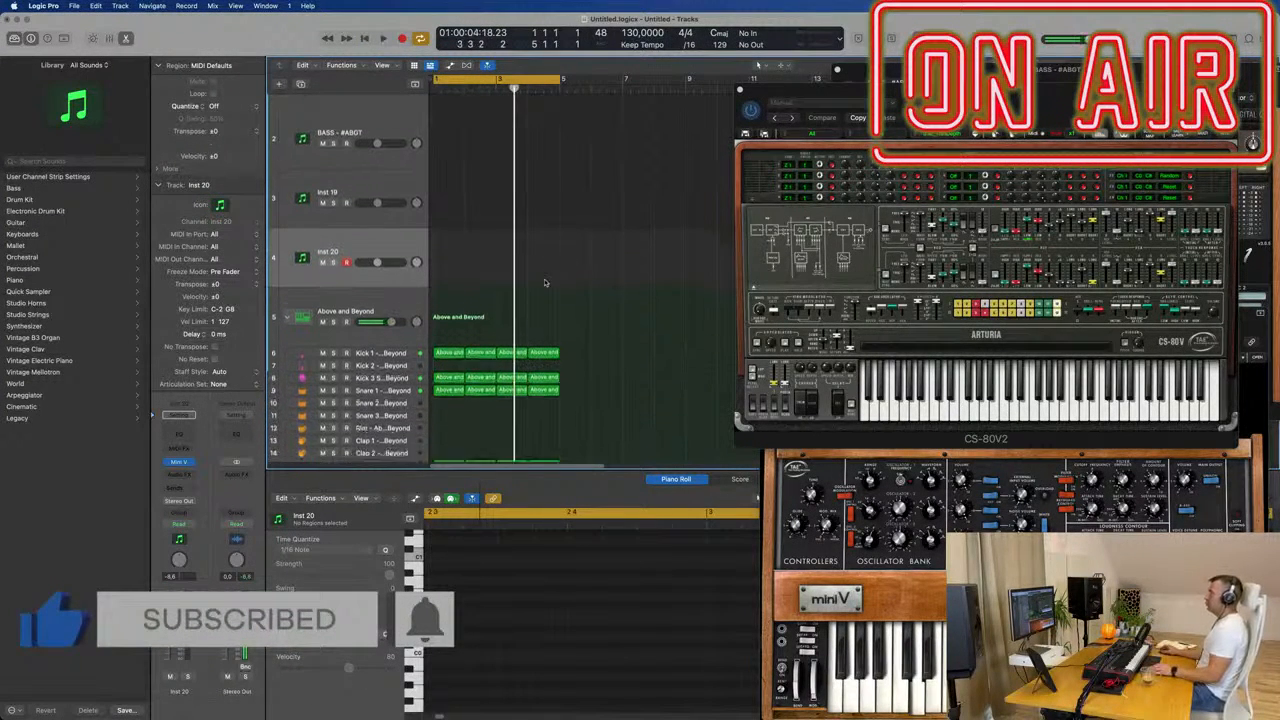
scroll(545, 283, down, 5)
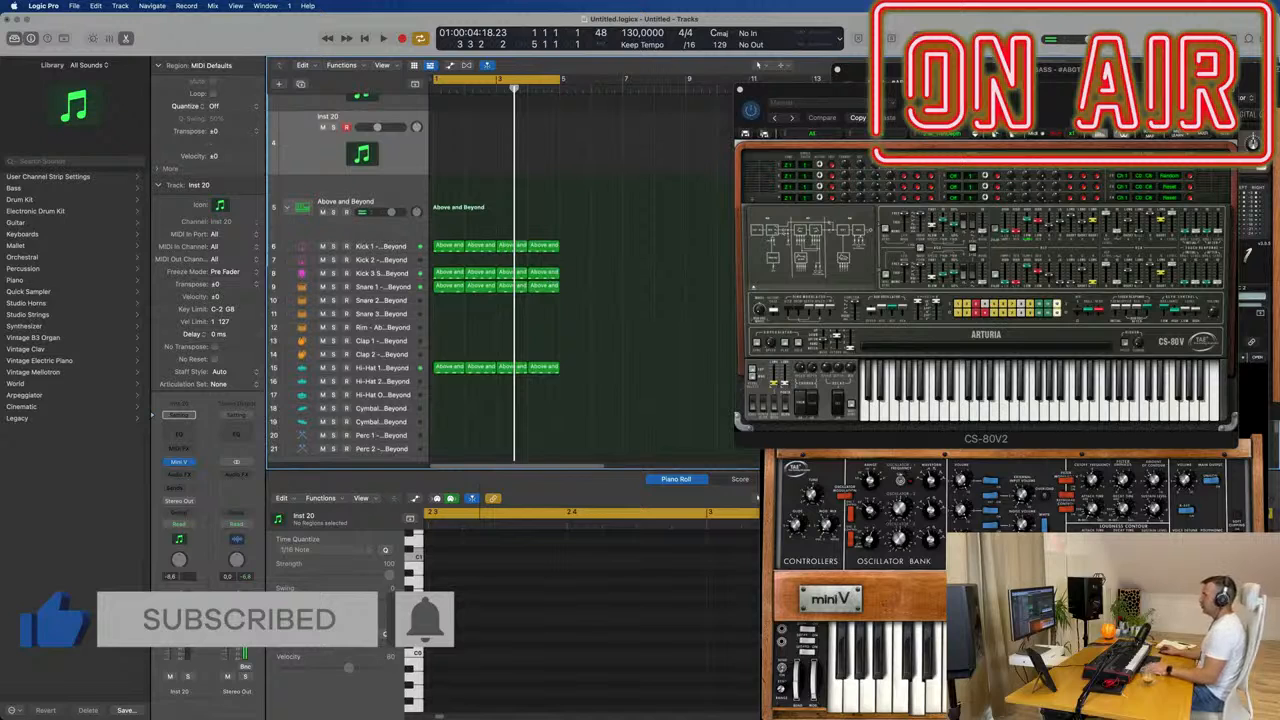
click(380, 250)
click(334, 250)
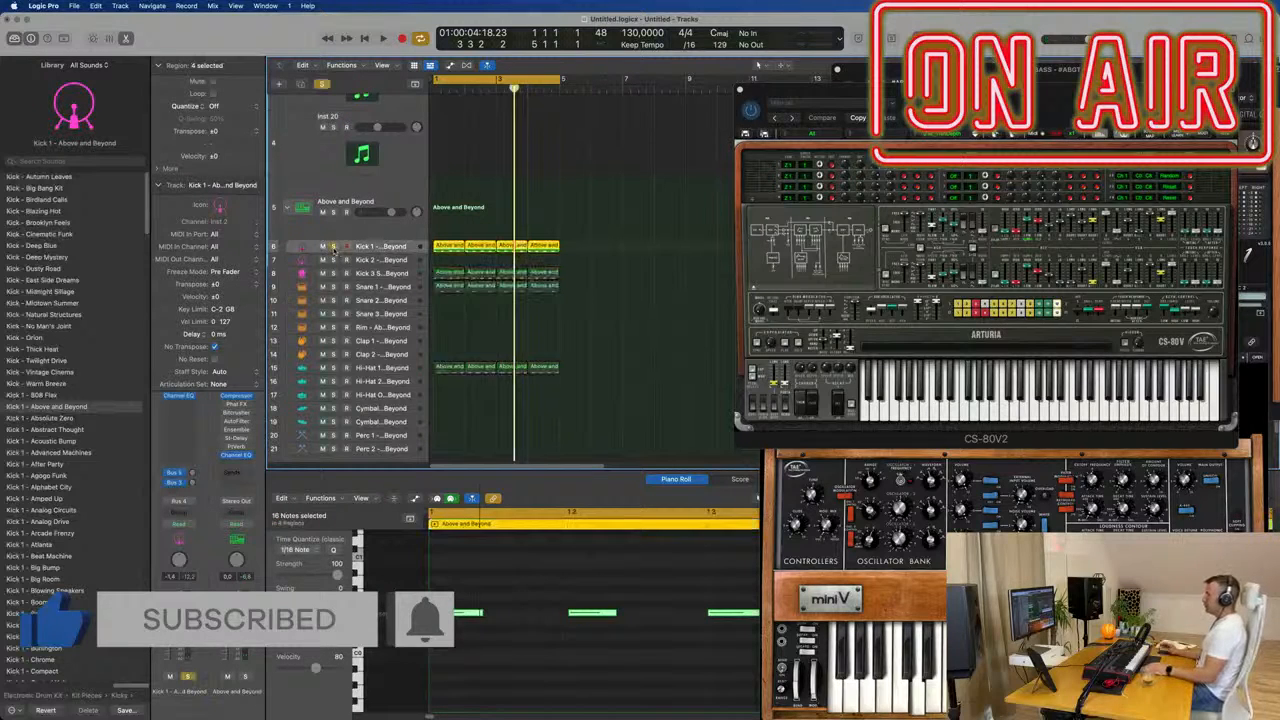
key(space)
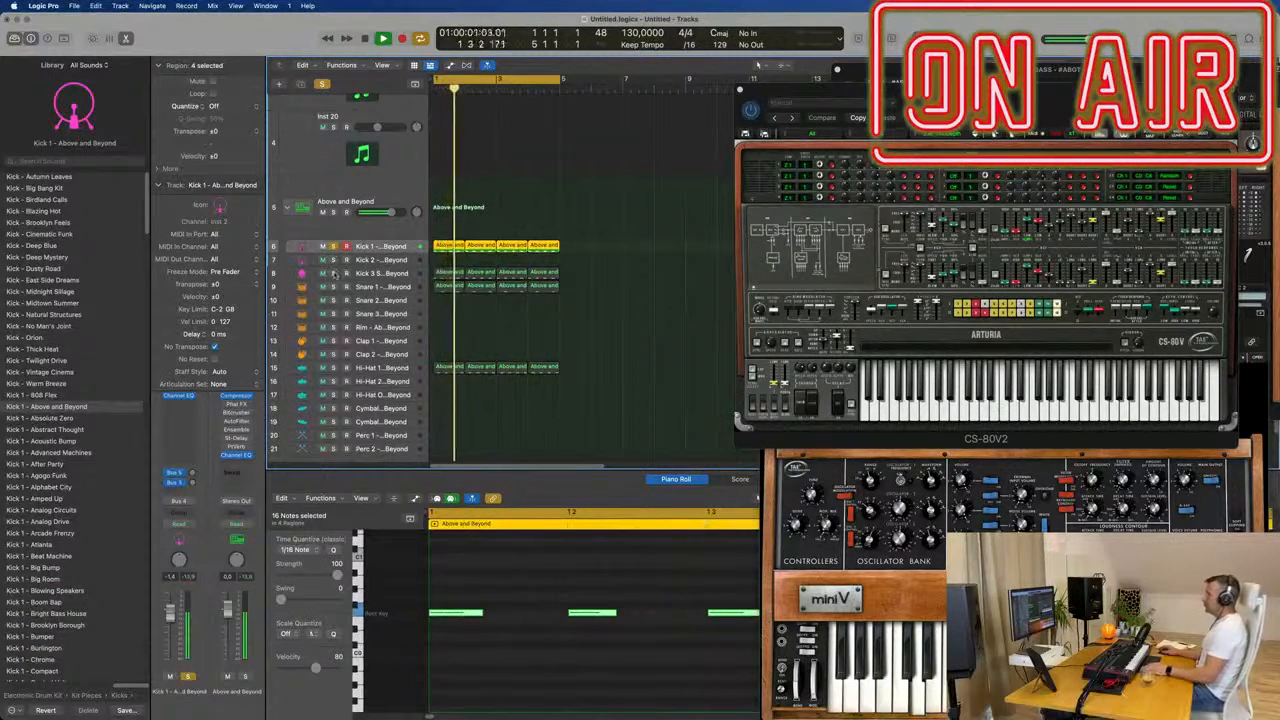
click(334, 273)
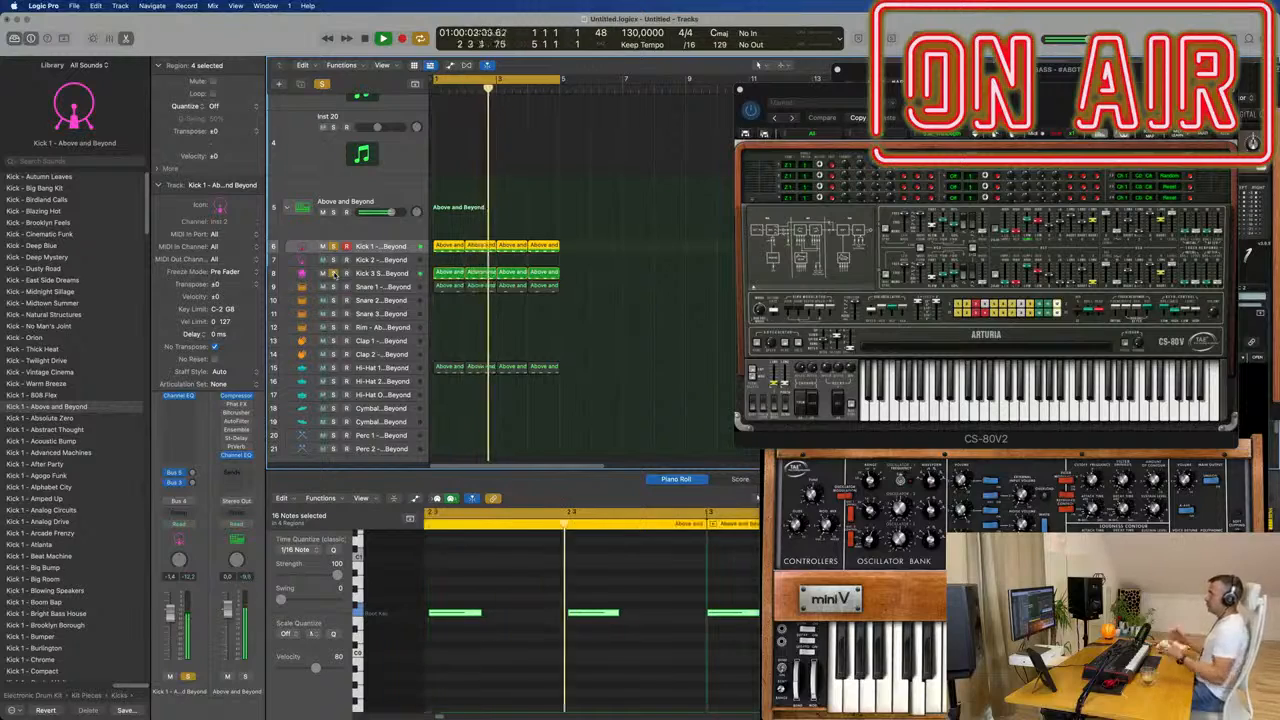
click(334, 286)
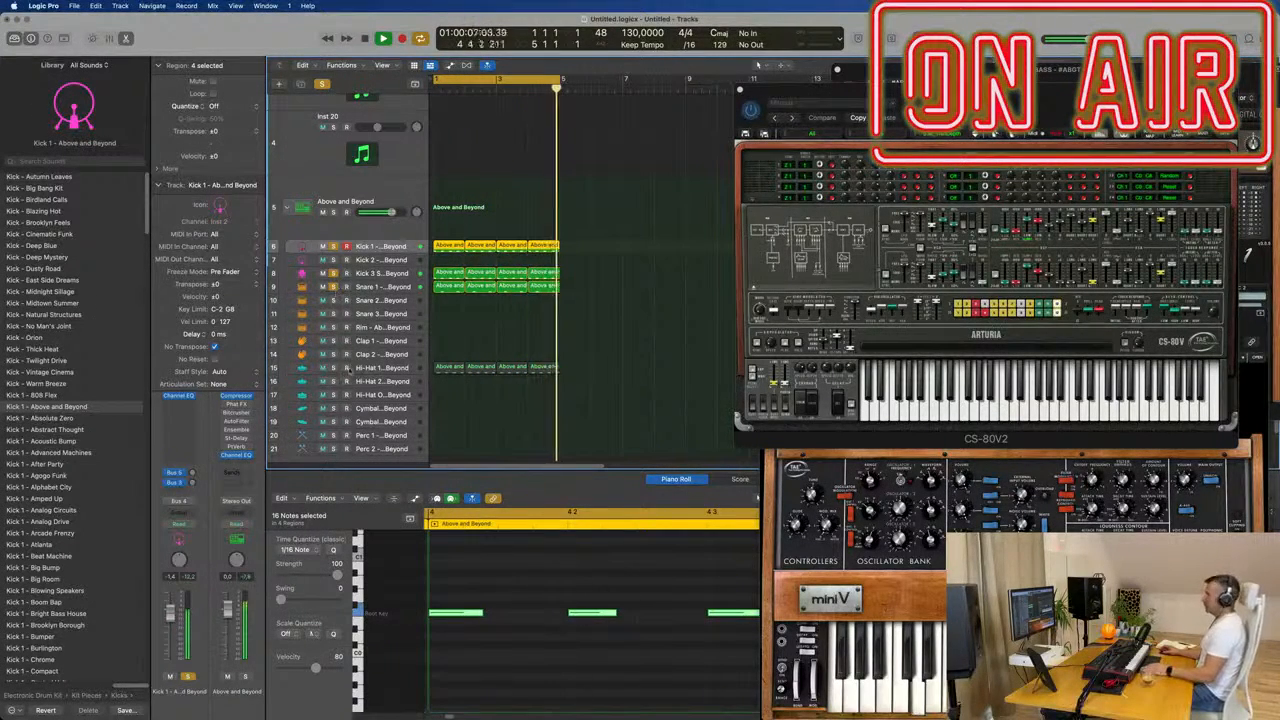
click(333, 368)
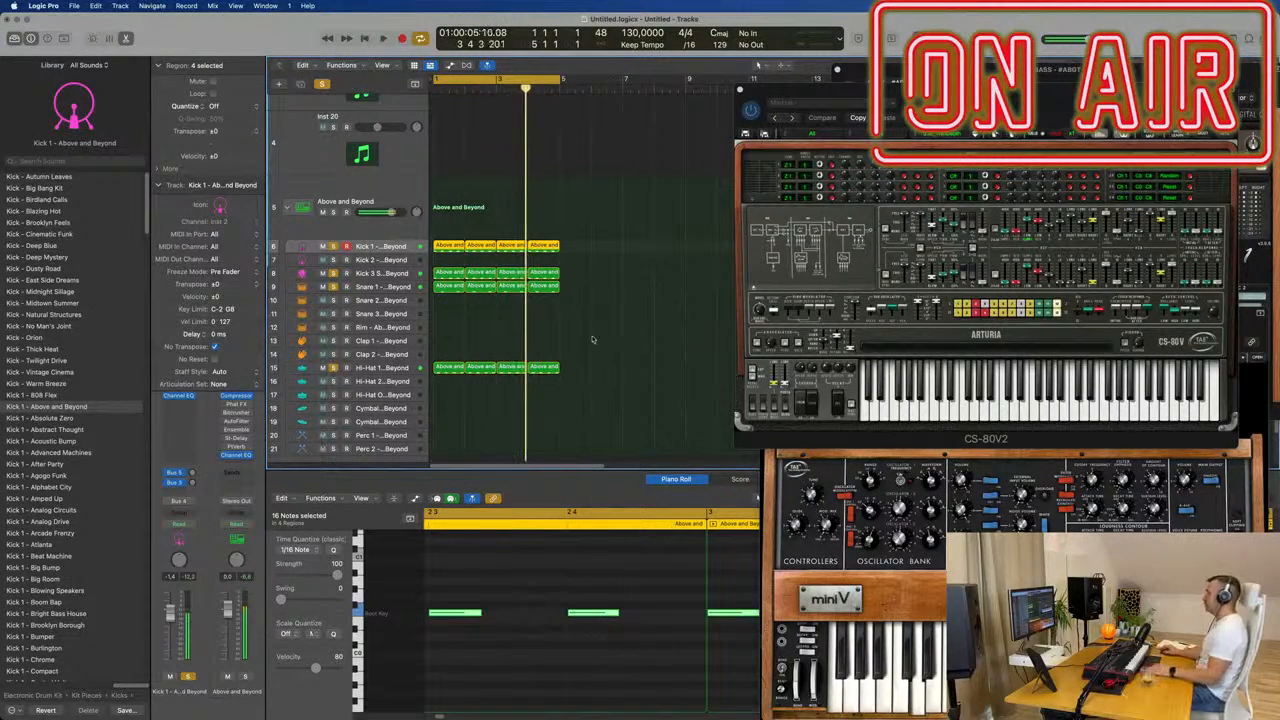
Step: Deselect the drum regions and play the soloed drum loop from the beginning
scroll(592, 340, up, 3)
click(577, 207)
scroll(576, 210, up, 3)
key(Return)
key(space)
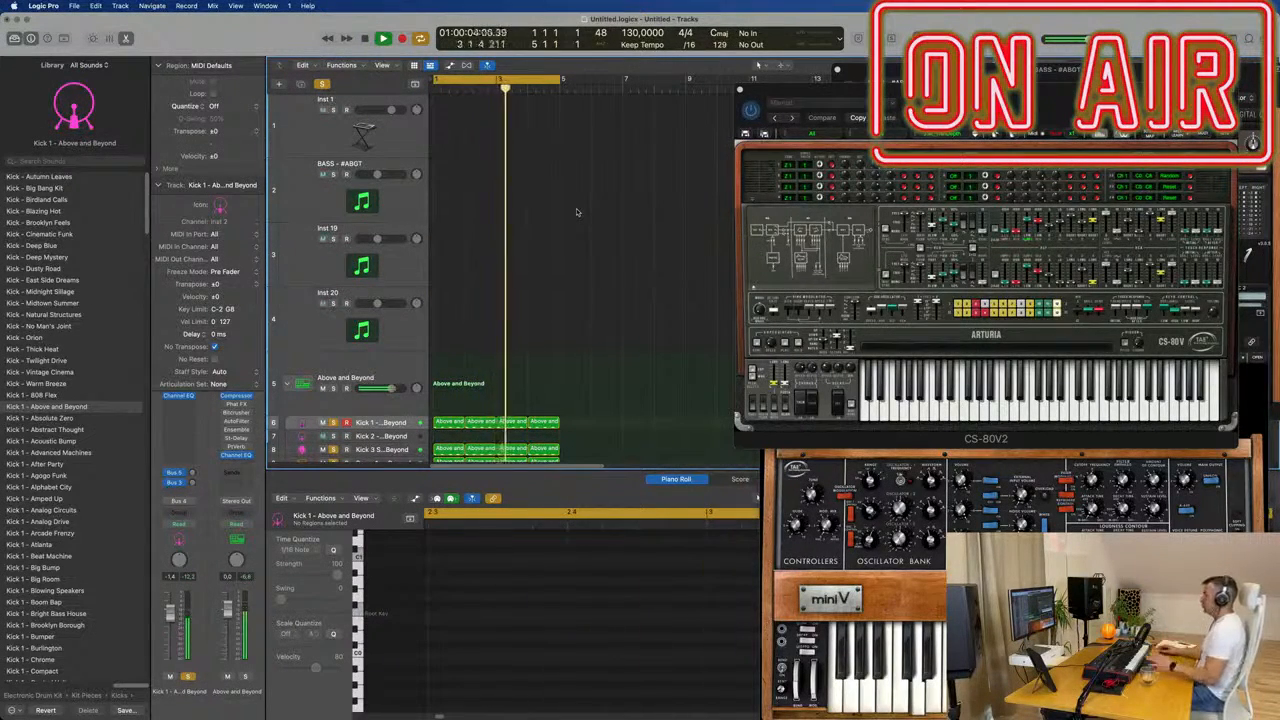
key(Return)
Step: Select the BASS - #ABGT track and arrange the CS-80V and Sylenth1 windows so that Sylenth1 is fully accessible
click(311, 138)
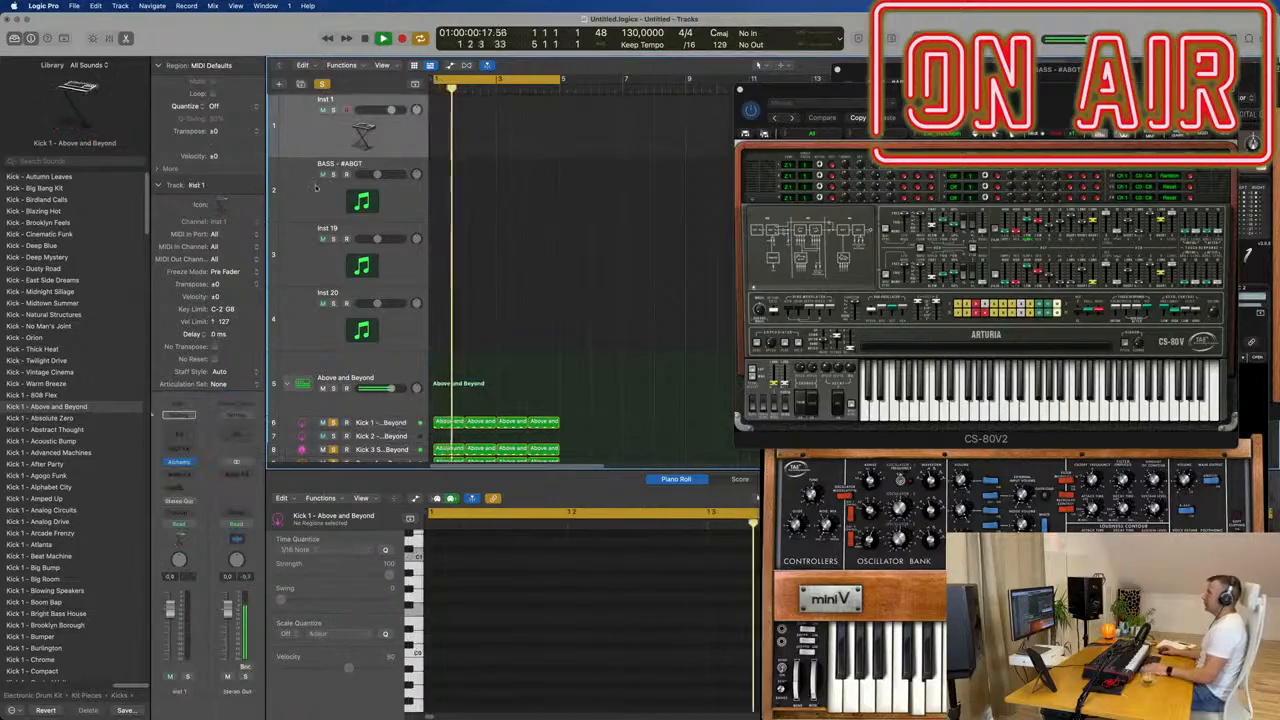
click(311, 190)
drag(1020, 89, 1015, 246)
drag(1120, 71, 850, 76)
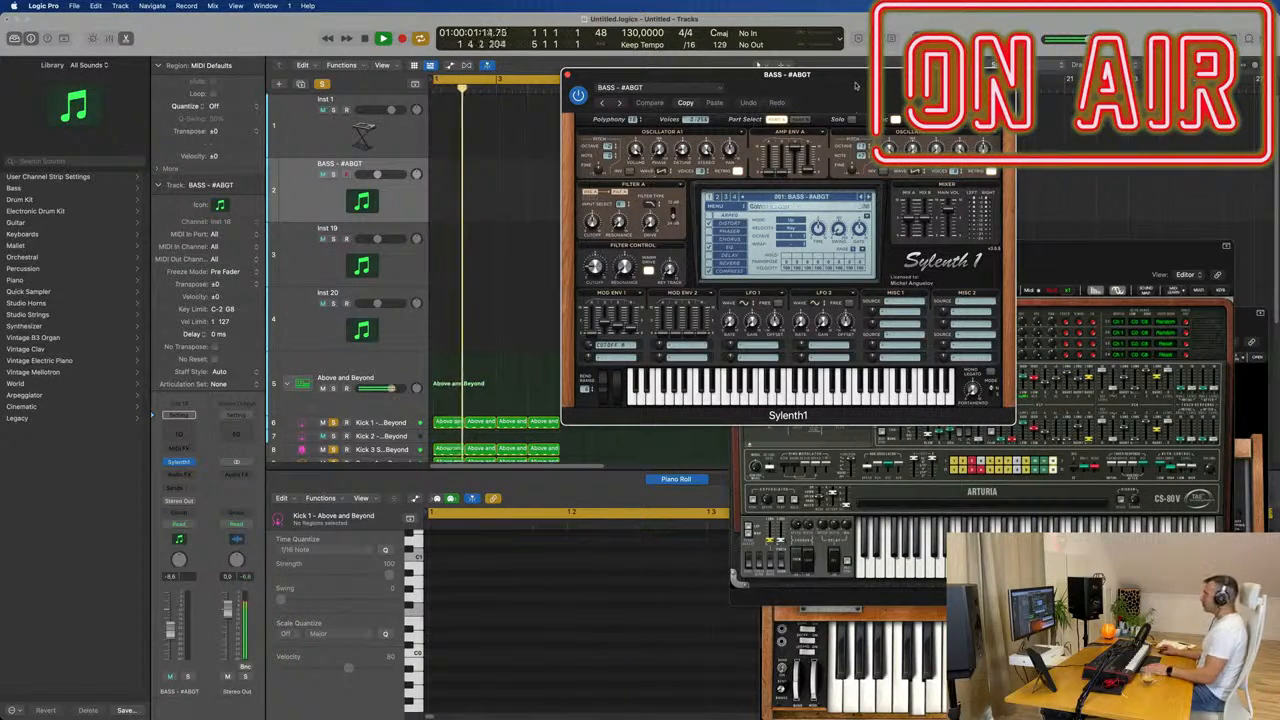
drag(857, 86, 789, 94)
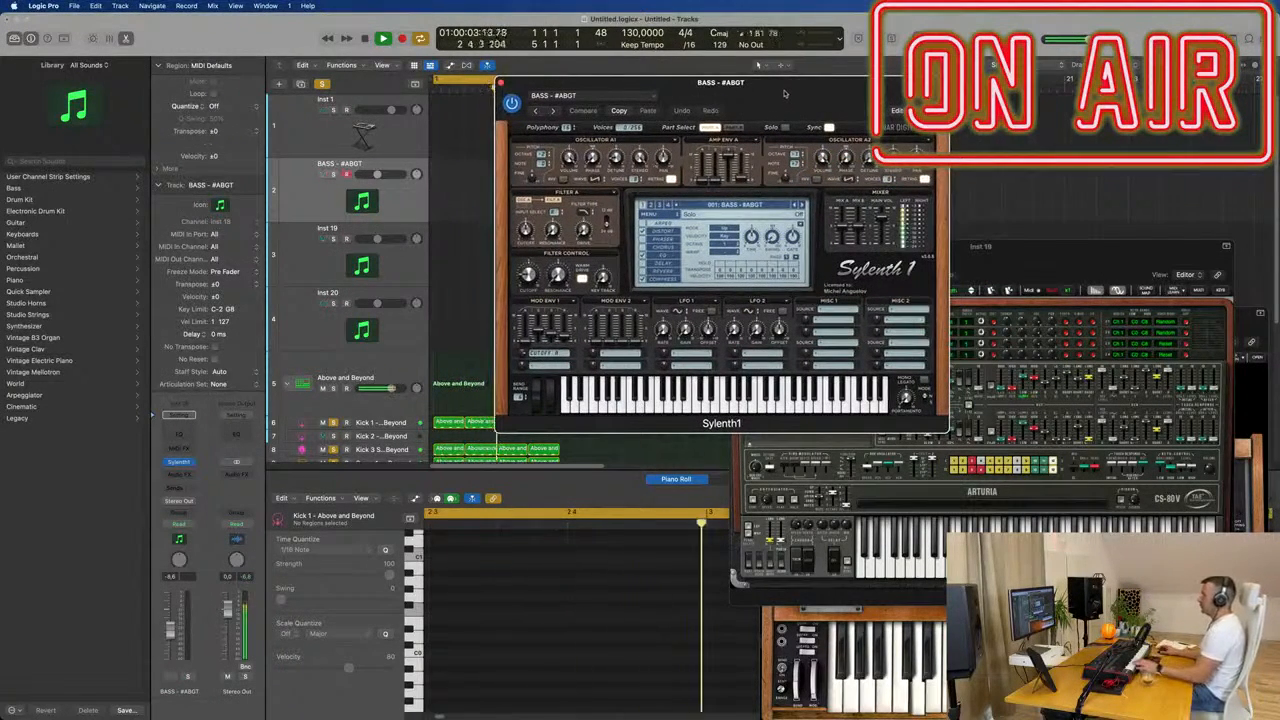
Step: Solo the bass track and advance its Sylenth1 sound to the preset BASS - Bull$hit
click(311, 201)
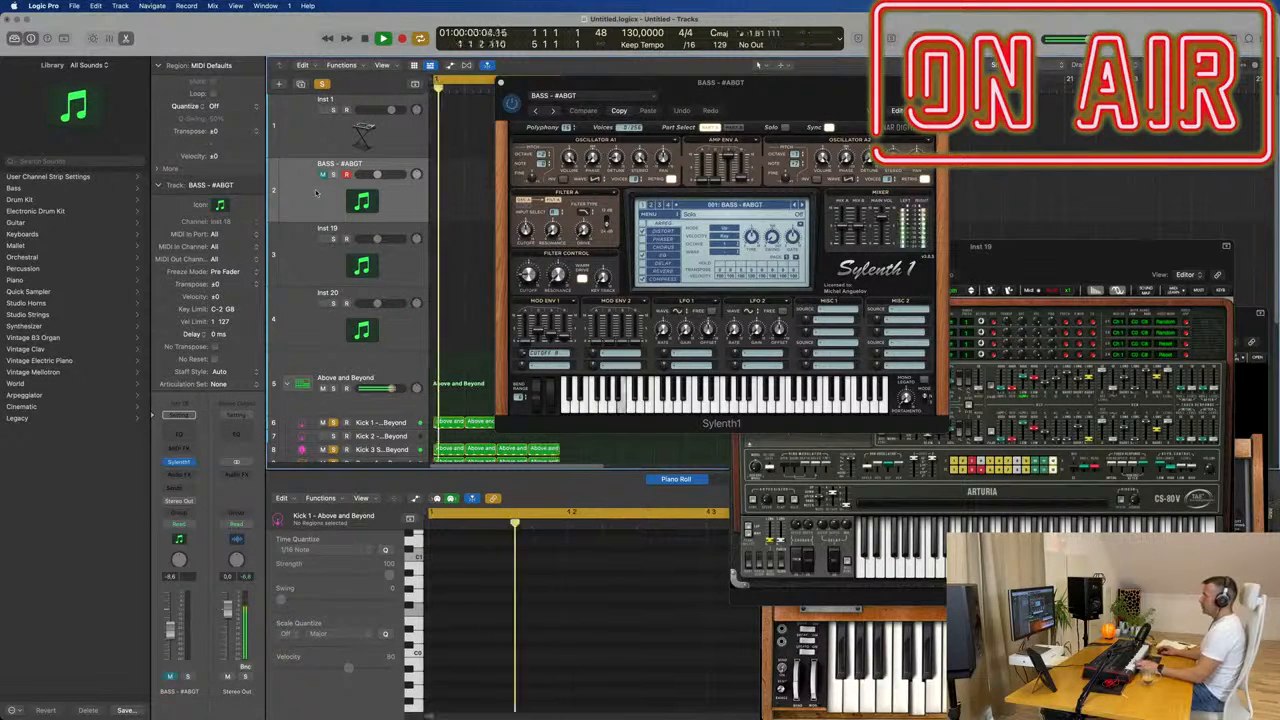
click(334, 175)
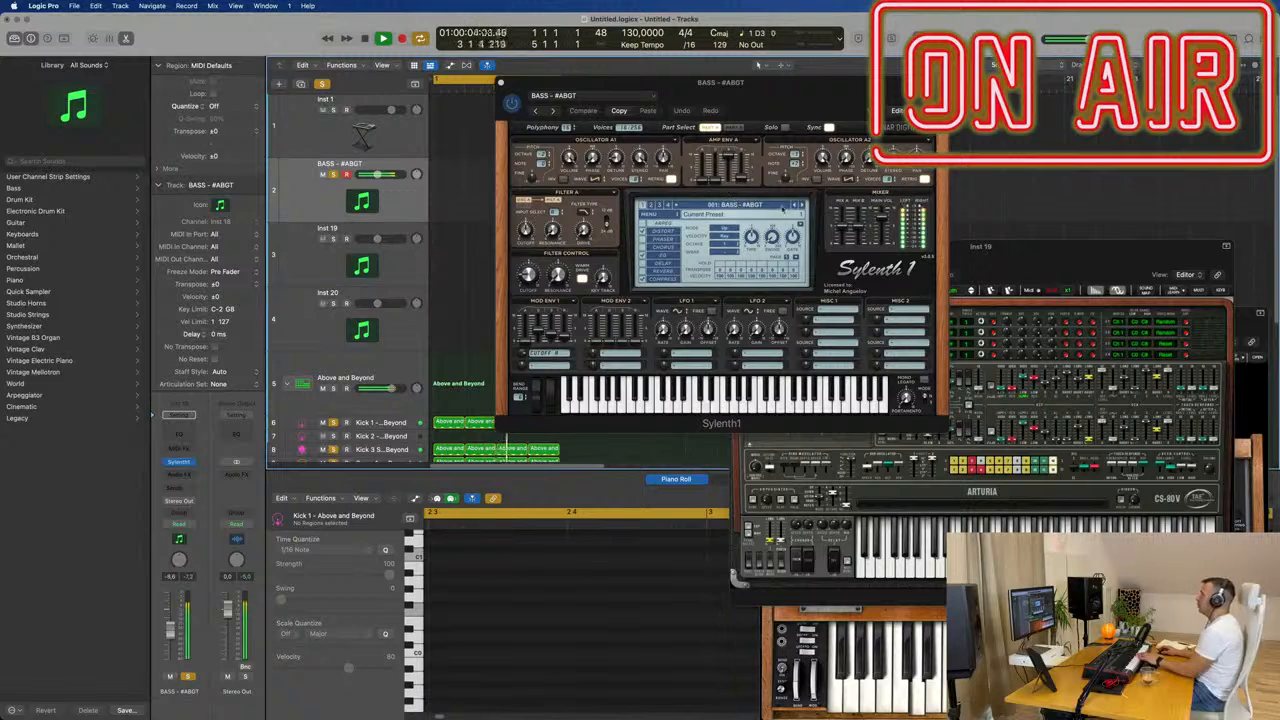
click(802, 206)
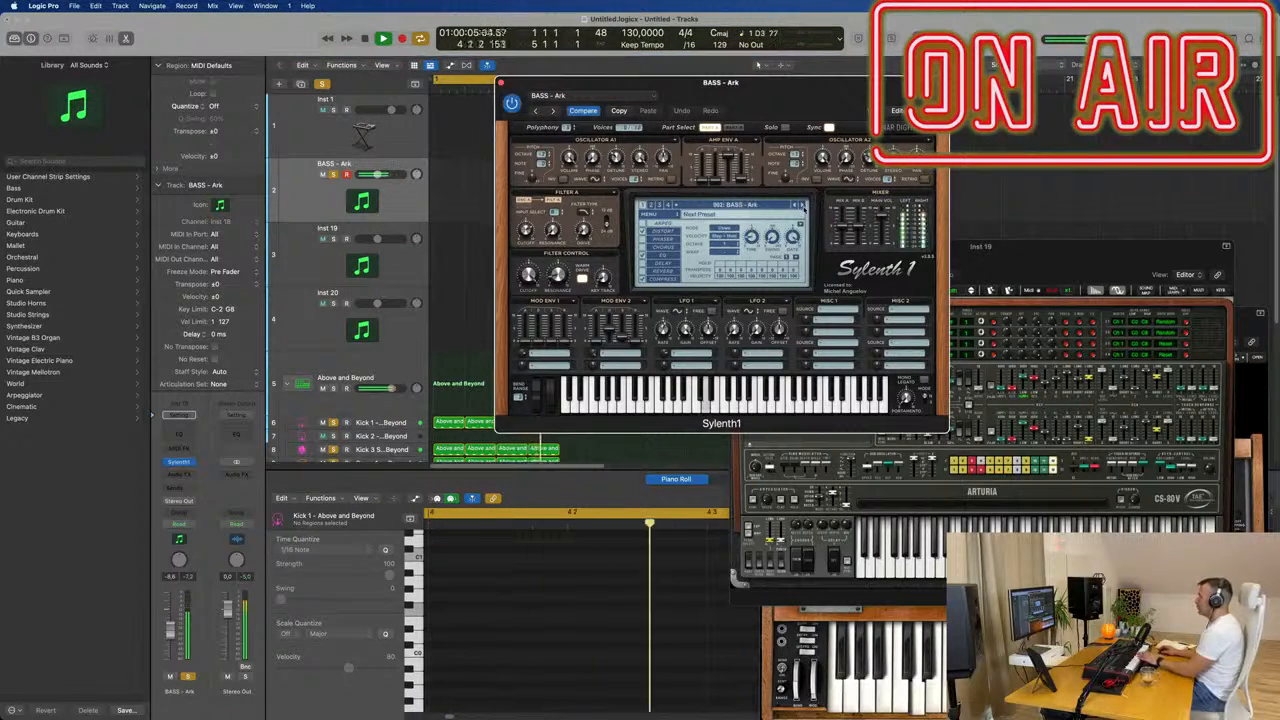
click(802, 206)
click(802, 206)
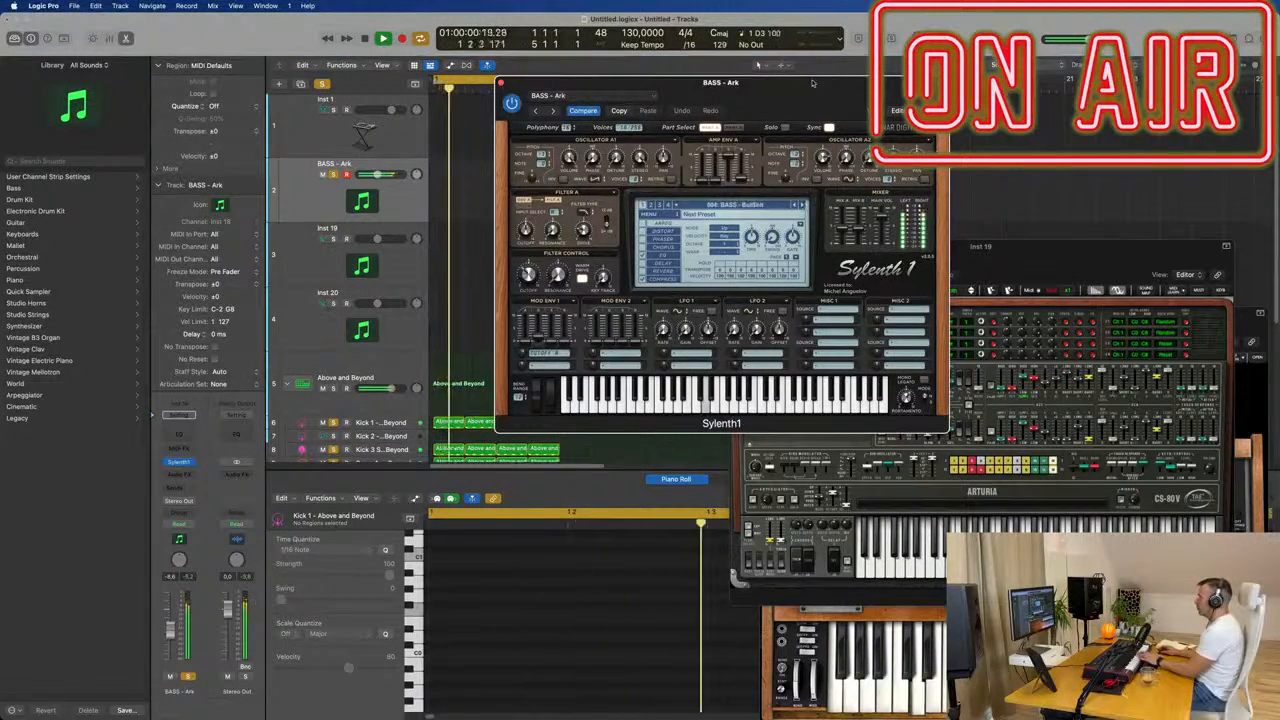
Step: Move the Sylenth1 window aside and copy the first Kick 1 region to the start of the bass track
drag(813, 83, 1153, 85)
click(447, 421)
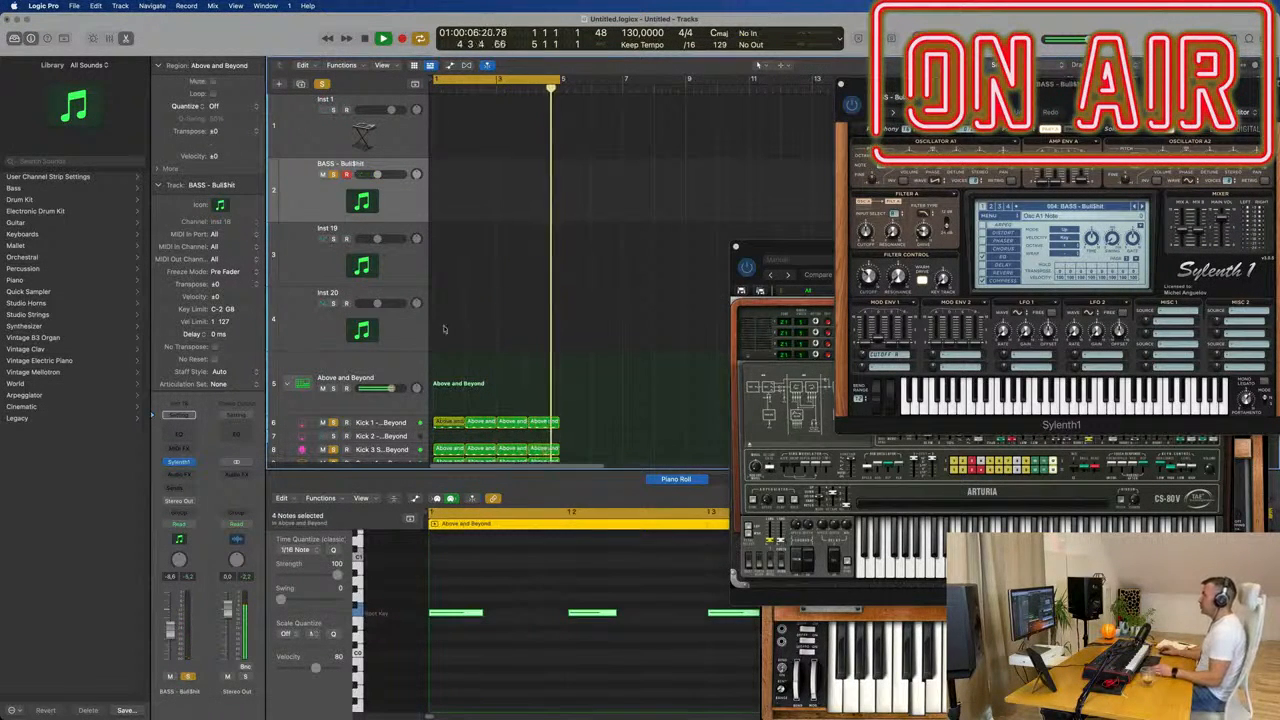
drag(444, 329, 451, 206)
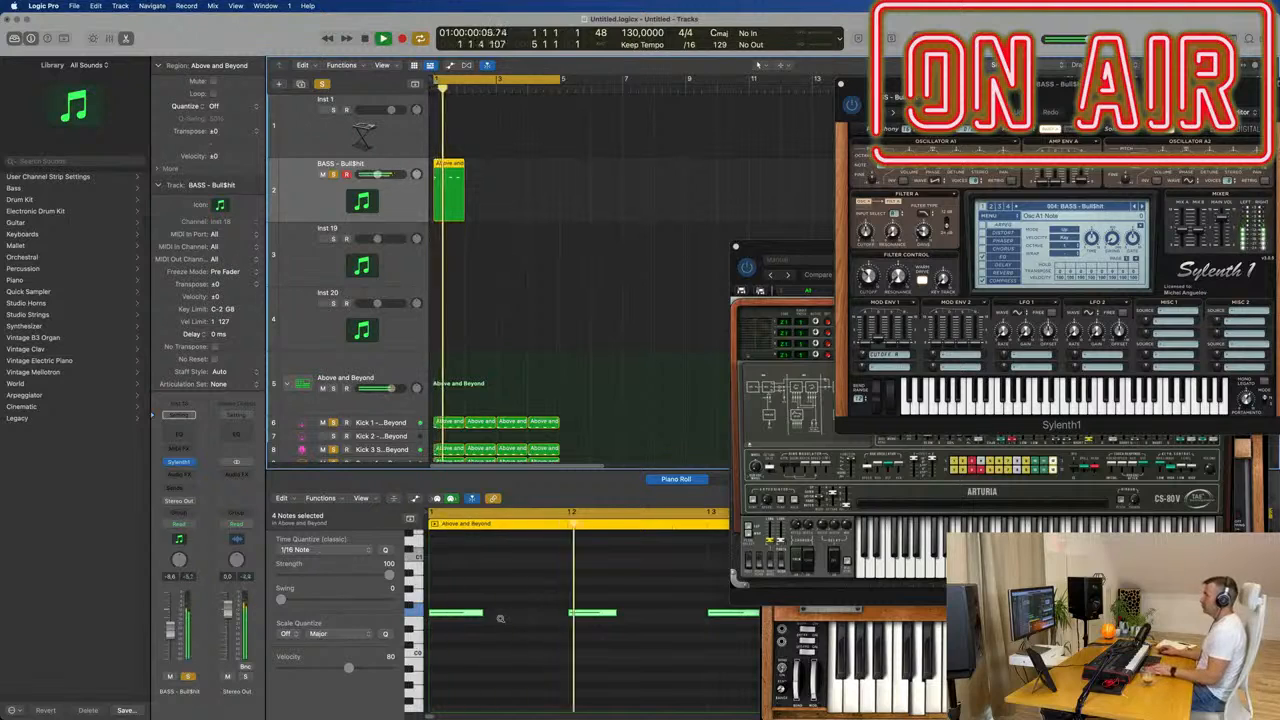
Step: Duplicate the bass notes into four sixteenths per beat, three on F0 and the last on D0, and transpose all up two octaves
scroll(500, 618, down, 4)
key(space)
click(498, 619)
scroll(481, 623, down, 1)
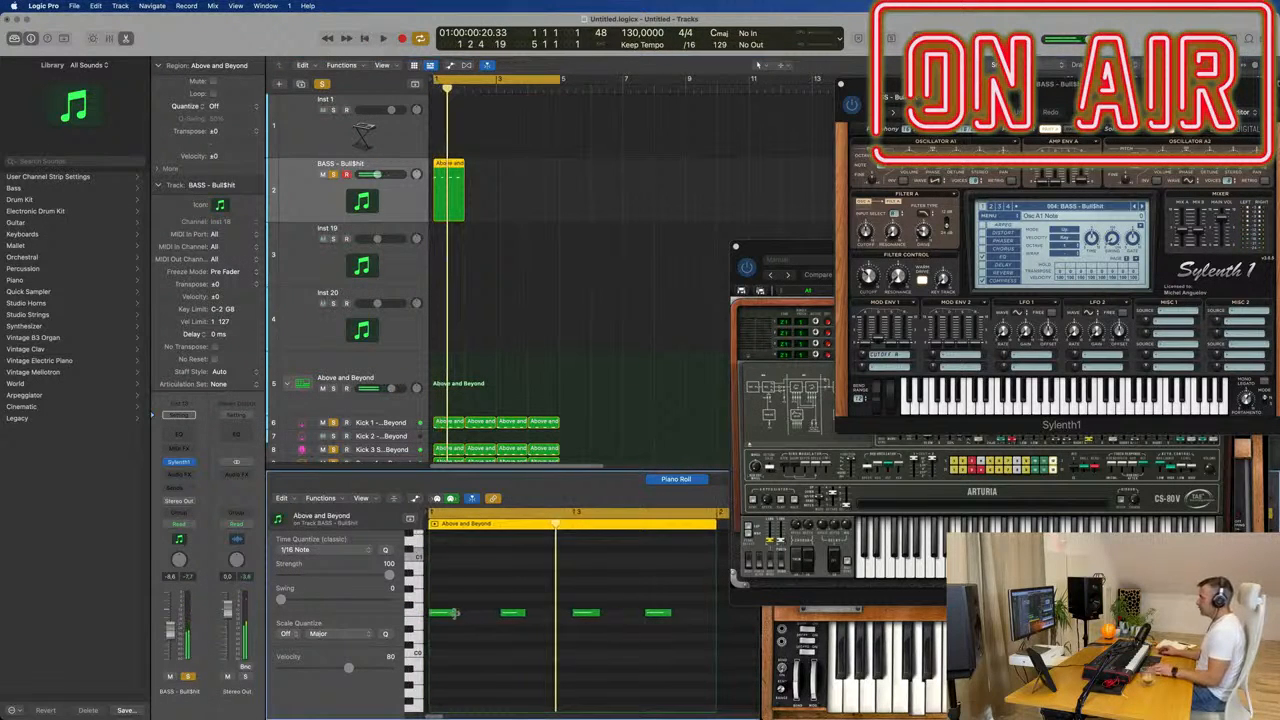
mouse_move(456, 614)
mouse_down()
mouse_move(440, 615)
mouse_move(474, 617)
mouse_up()
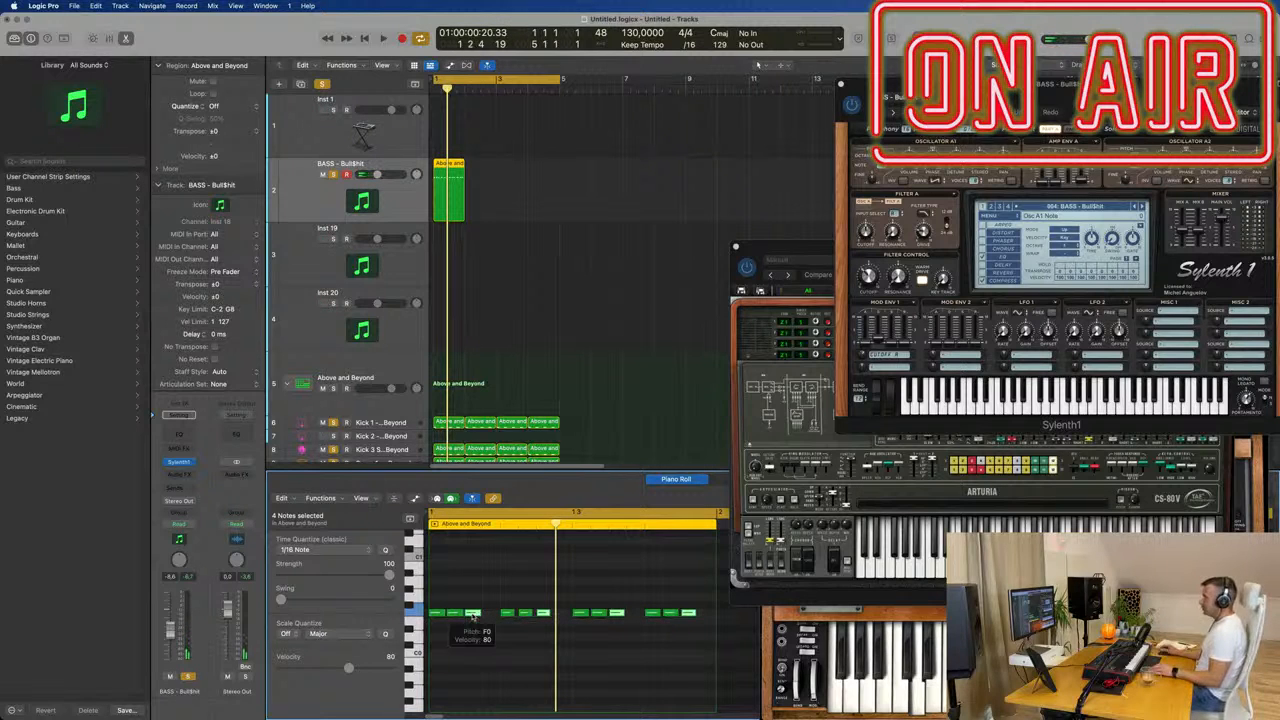
drag(474, 615, 491, 641)
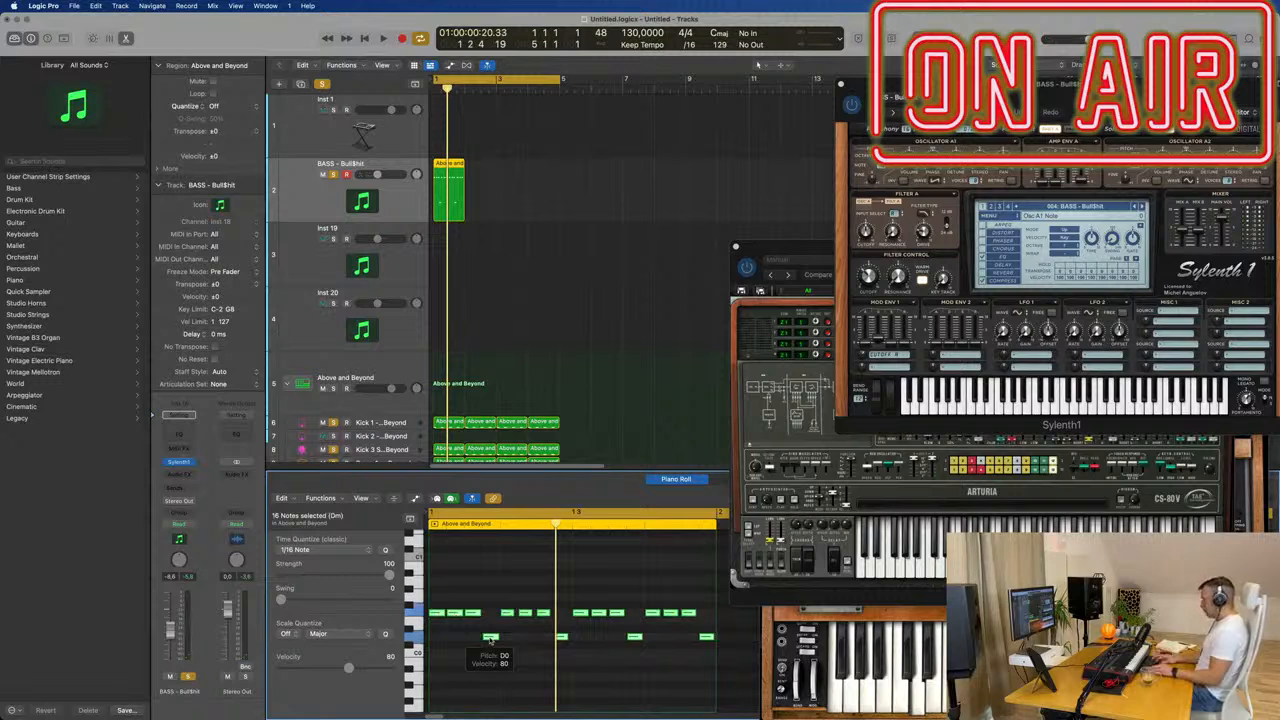
key(shift+alt+Up)
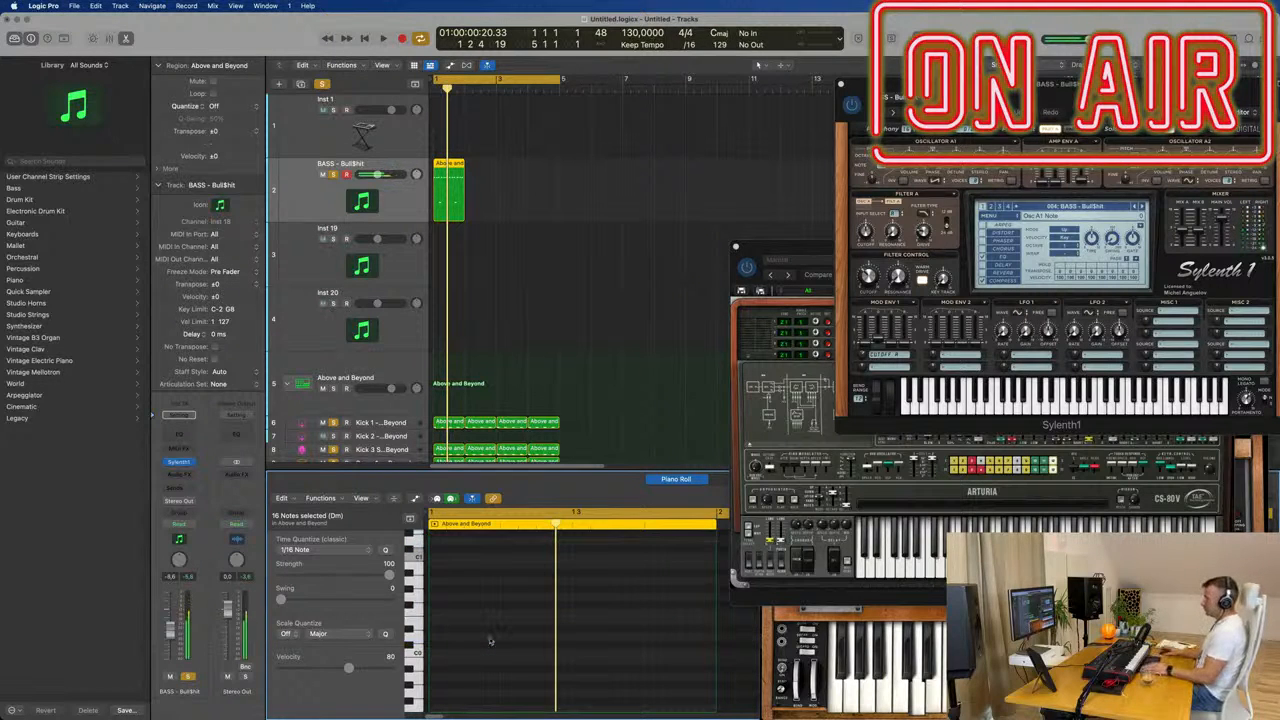
Step: Play the bass with the drums and lower the bass track's volume to about -13.4 dB
scroll(546, 293, up, 5)
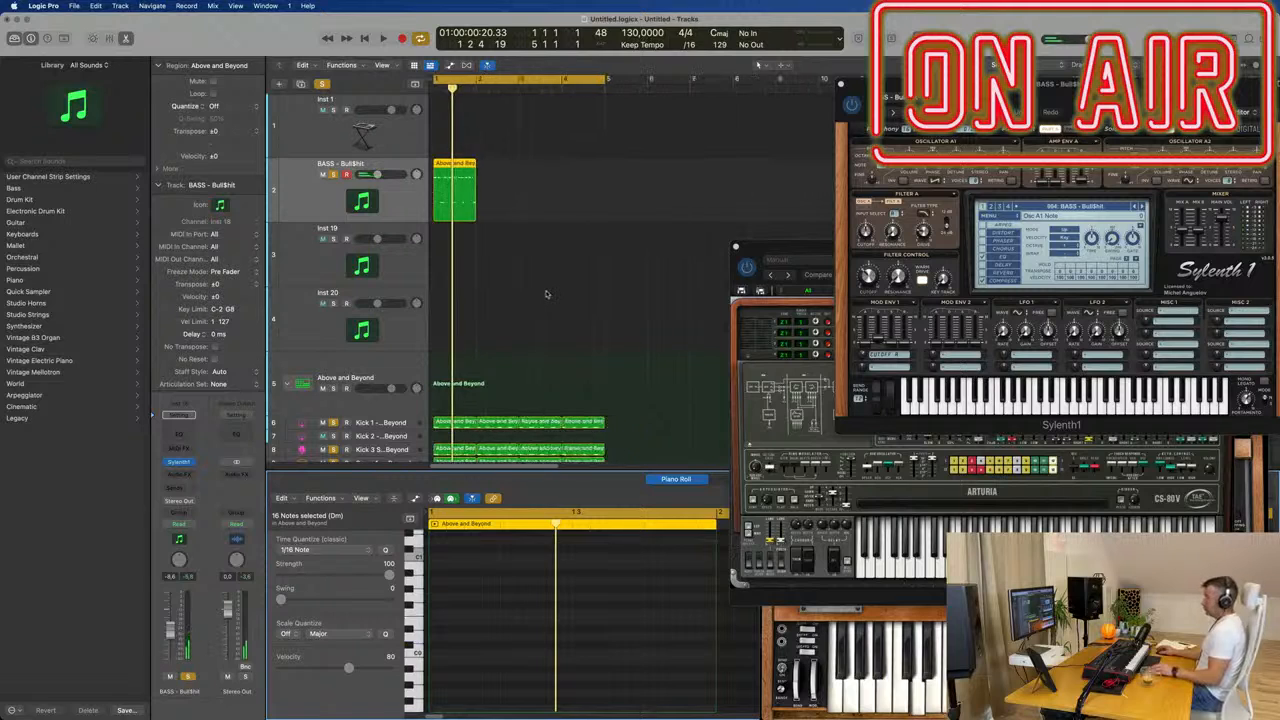
key(space)
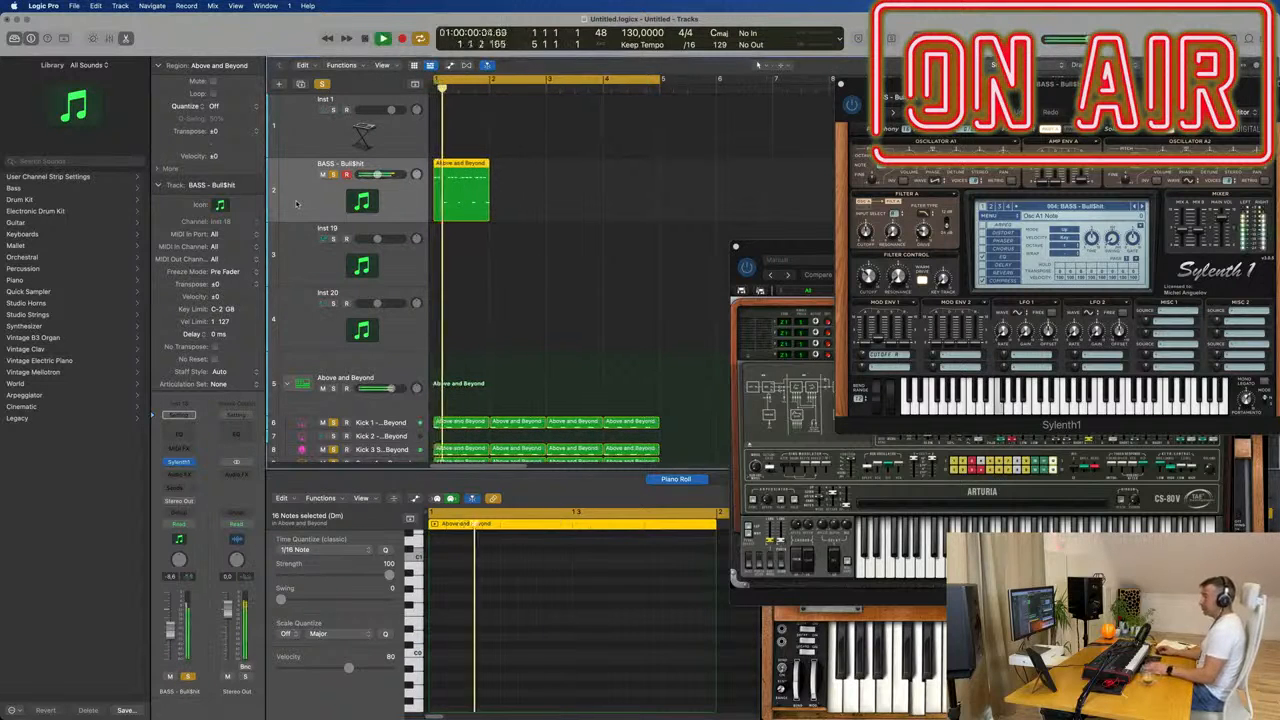
key(space)
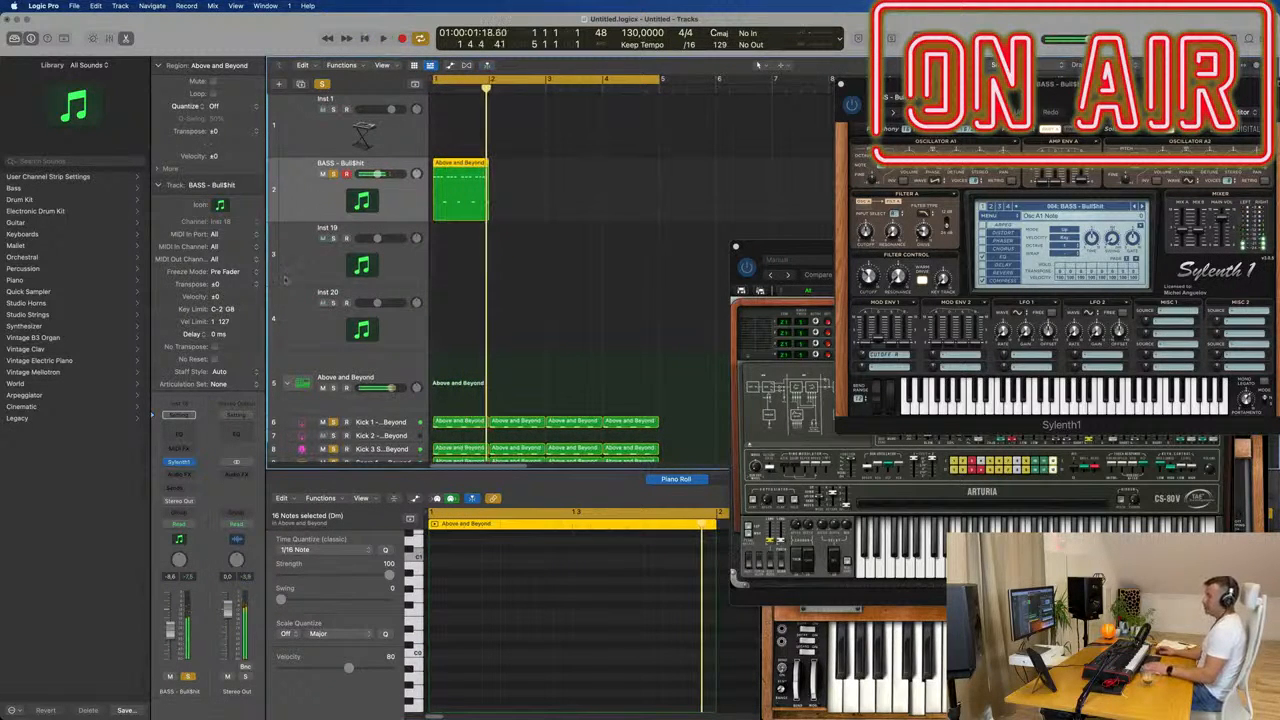
key(space)
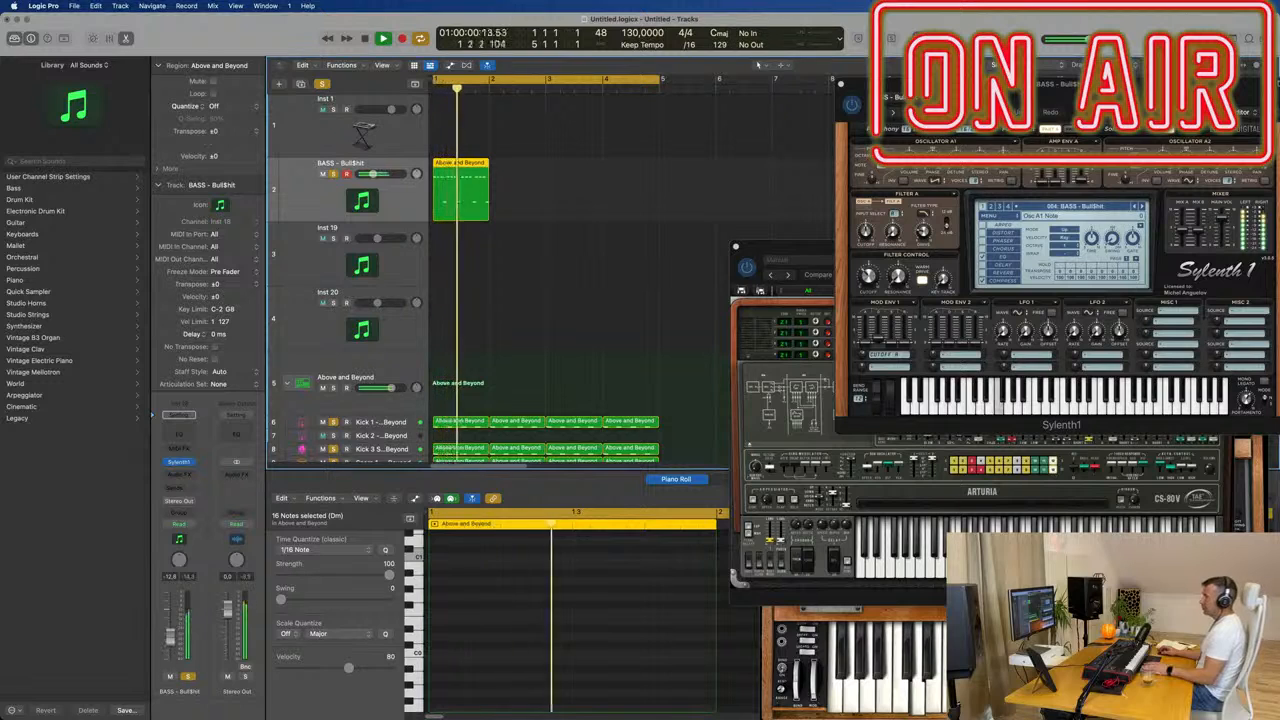
Step: Check the bass region's note pattern in the Piano Roll while playing the loop
key(p)
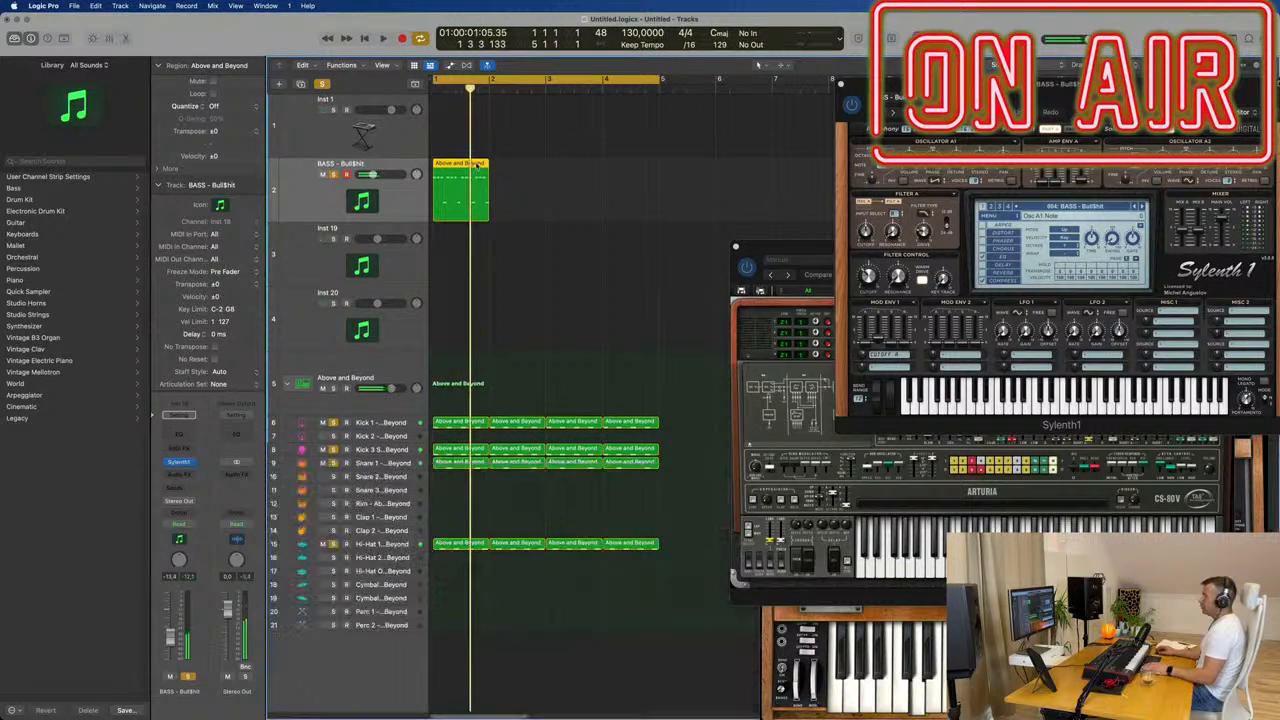
key(p)
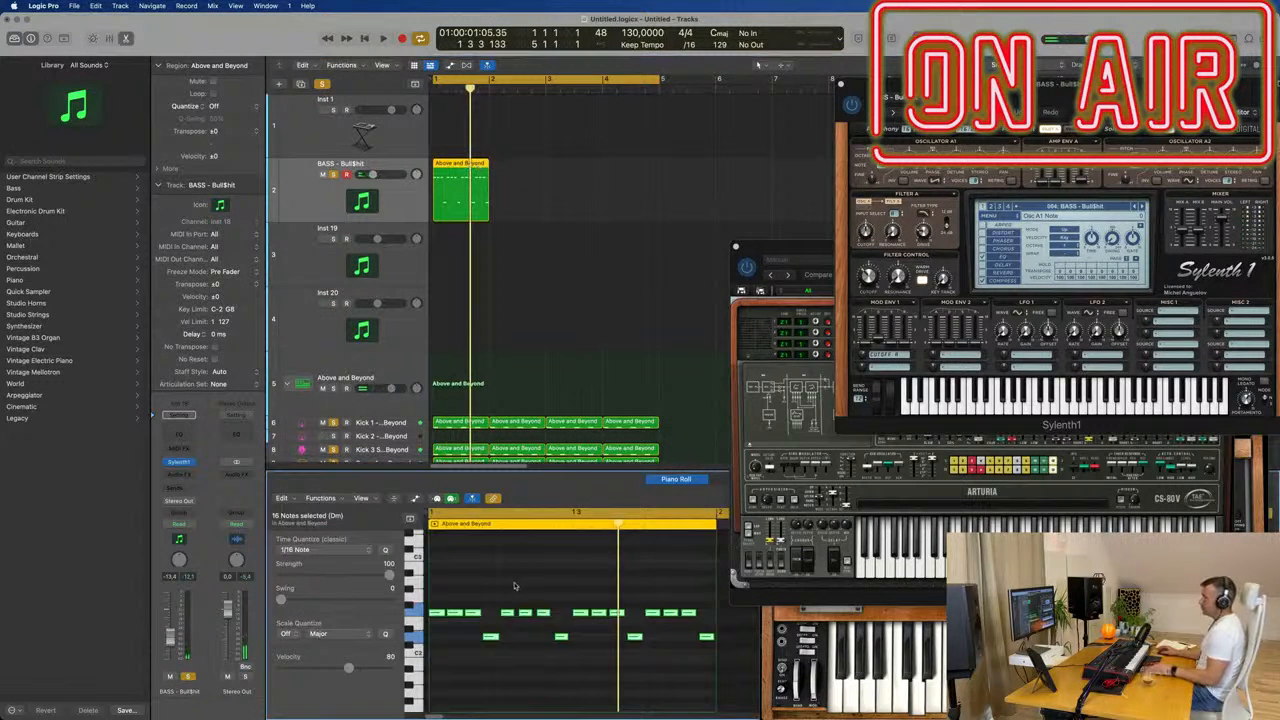
key(super+Right)
scroll(487, 613, left, 2)
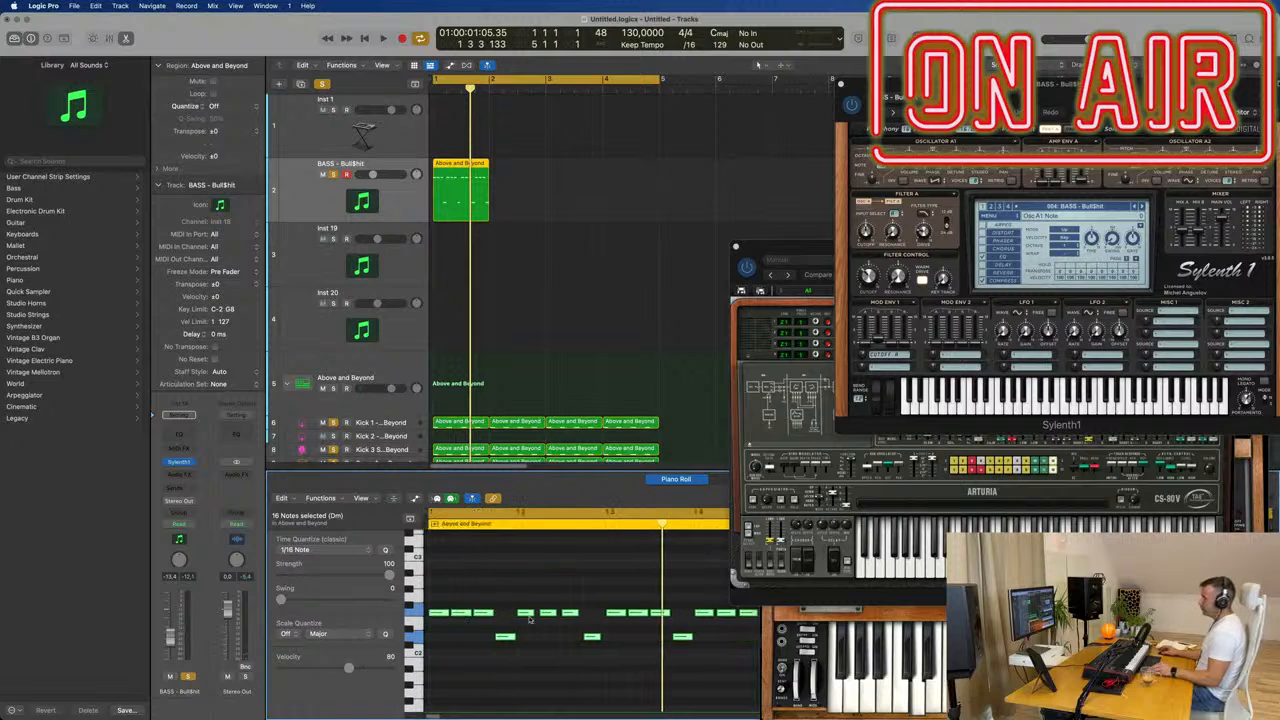
key(space)
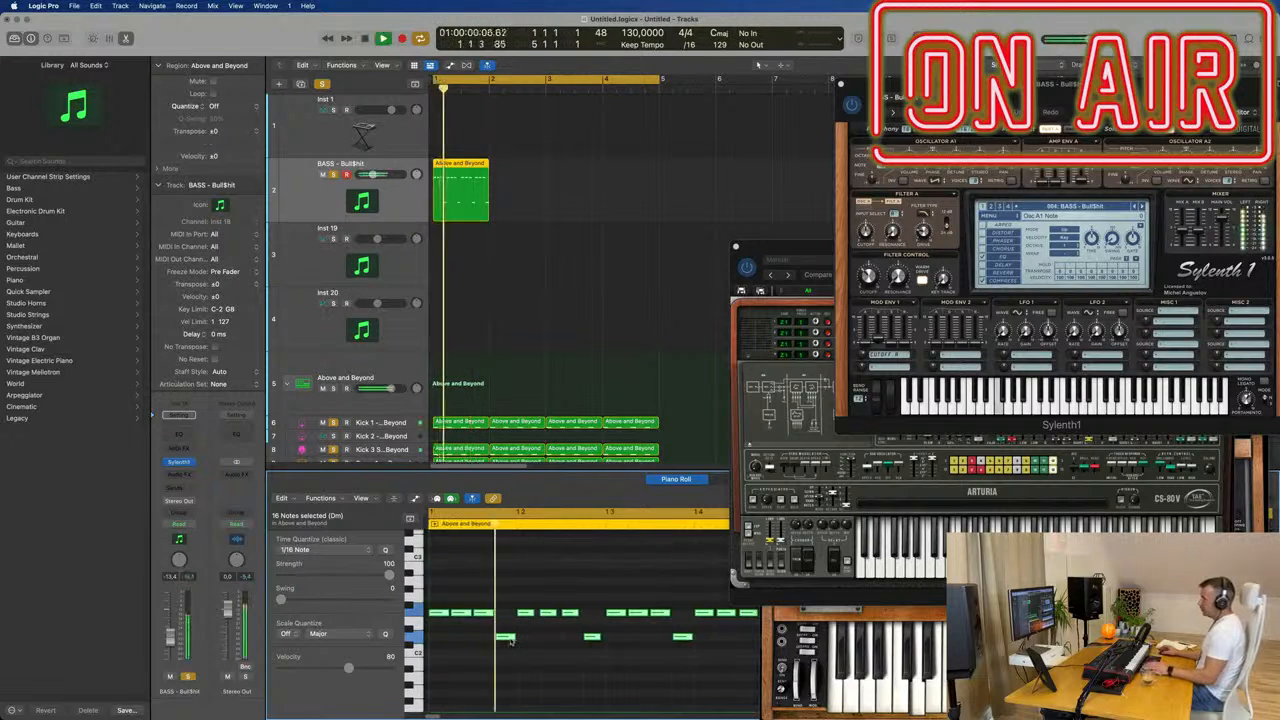
key(super+Left)
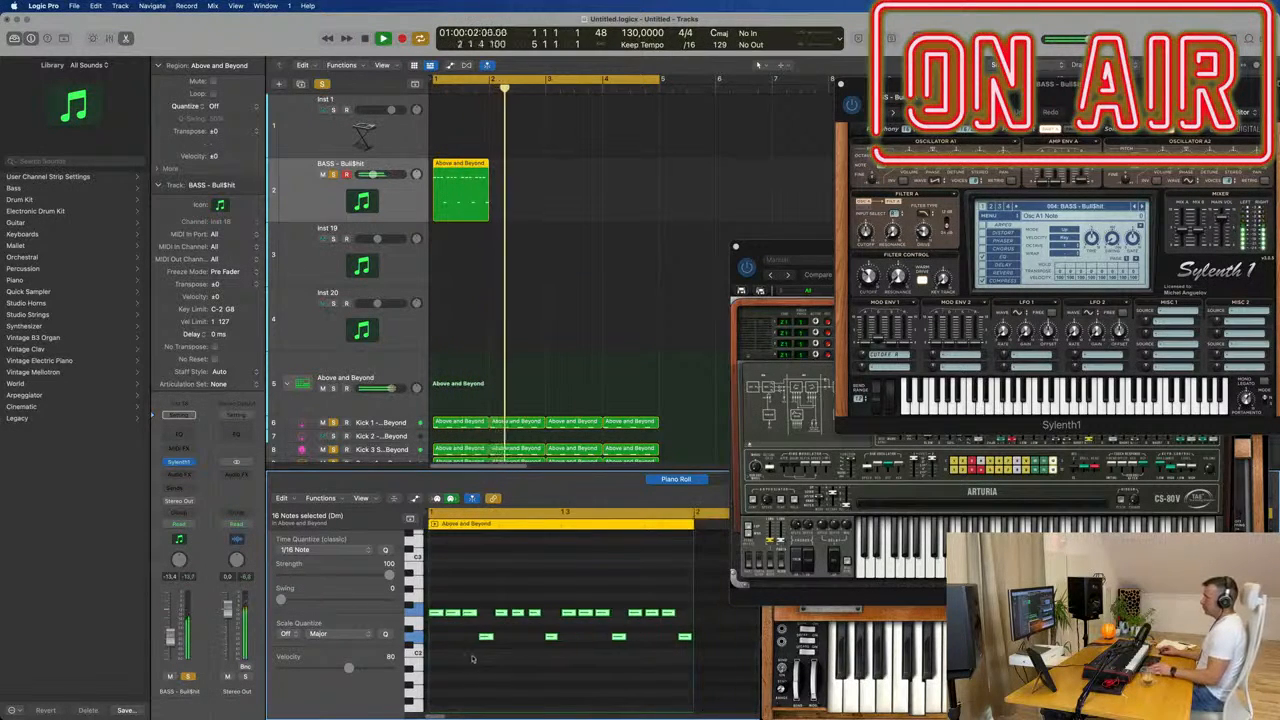
Step: Raise the four low D notes of the bass pattern to the same F as the others and play the loop
drag(475, 657, 621, 665)
key(space)
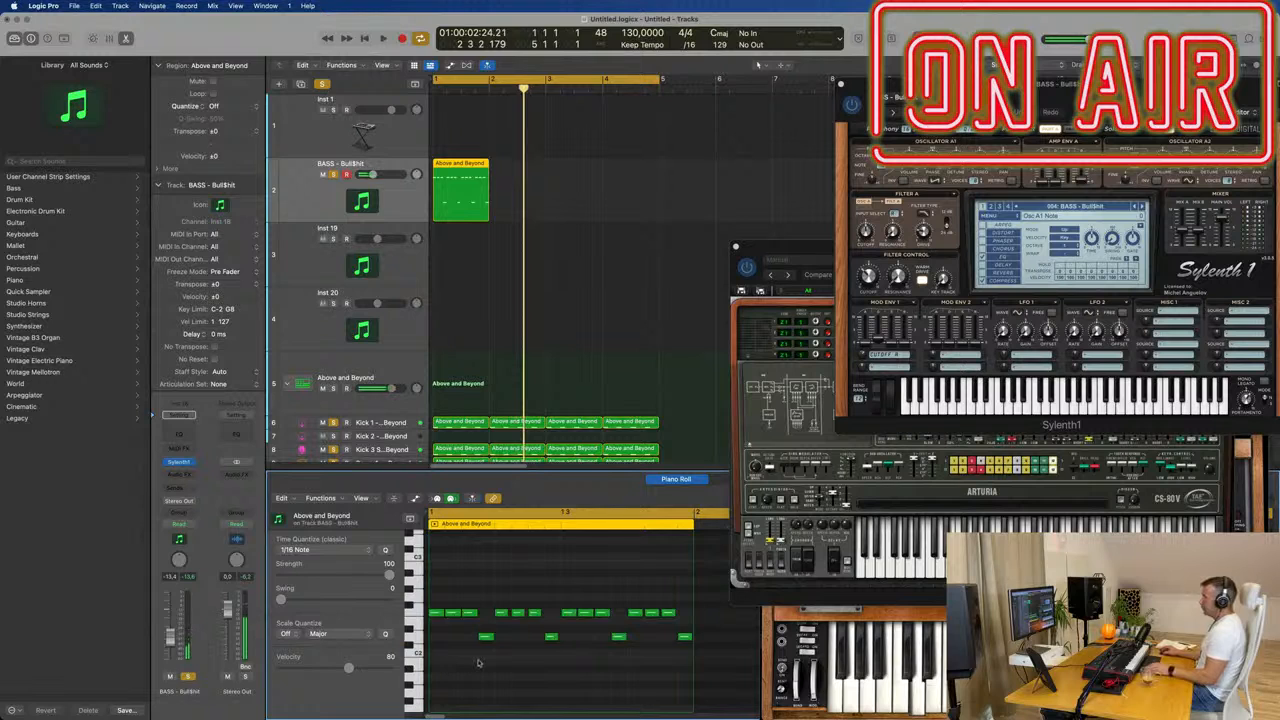
drag(477, 660, 740, 635)
key(alt+shift+Up)
key(alt+shift+Up)
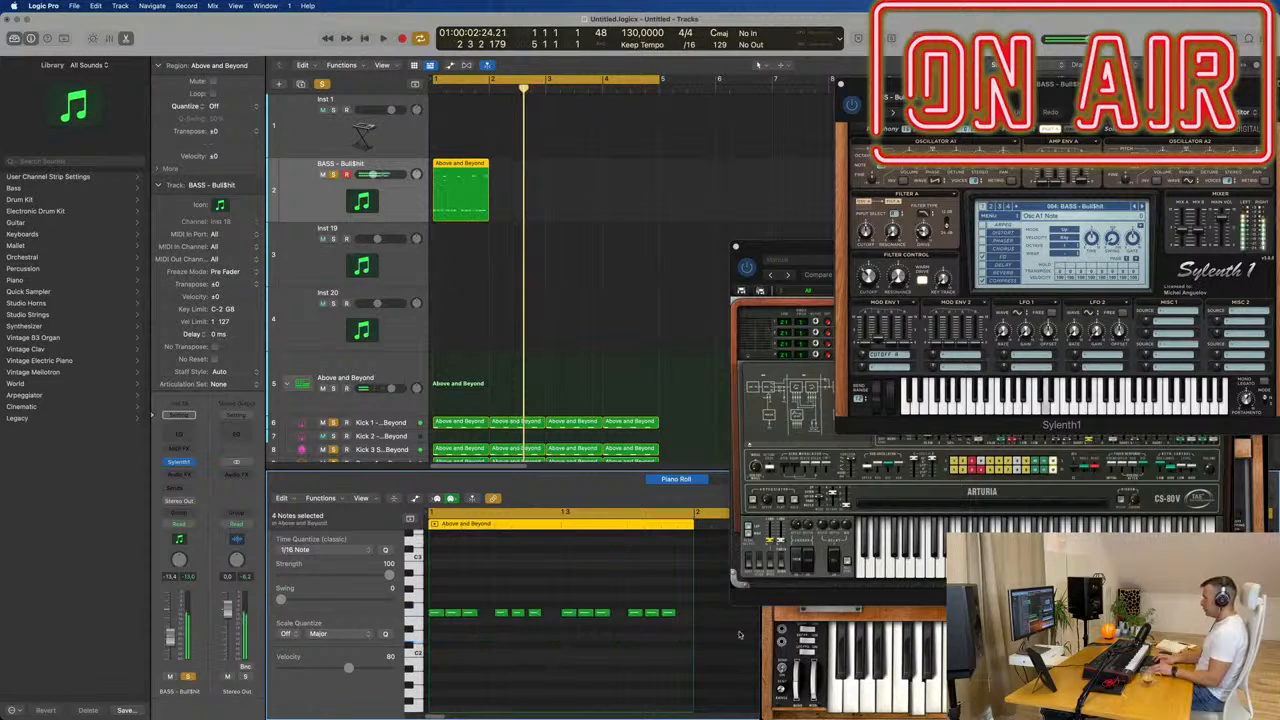
key(alt+shift+Down)
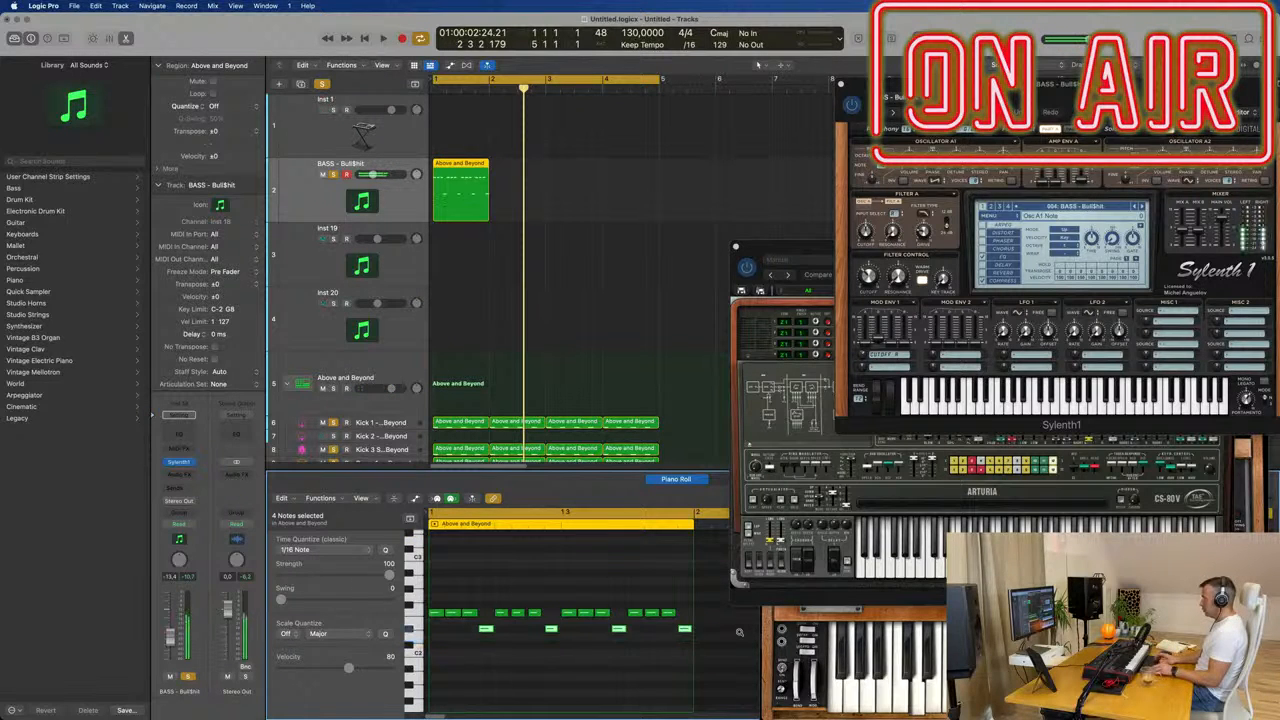
key(alt+Up)
key(alt+Up)
key(space)
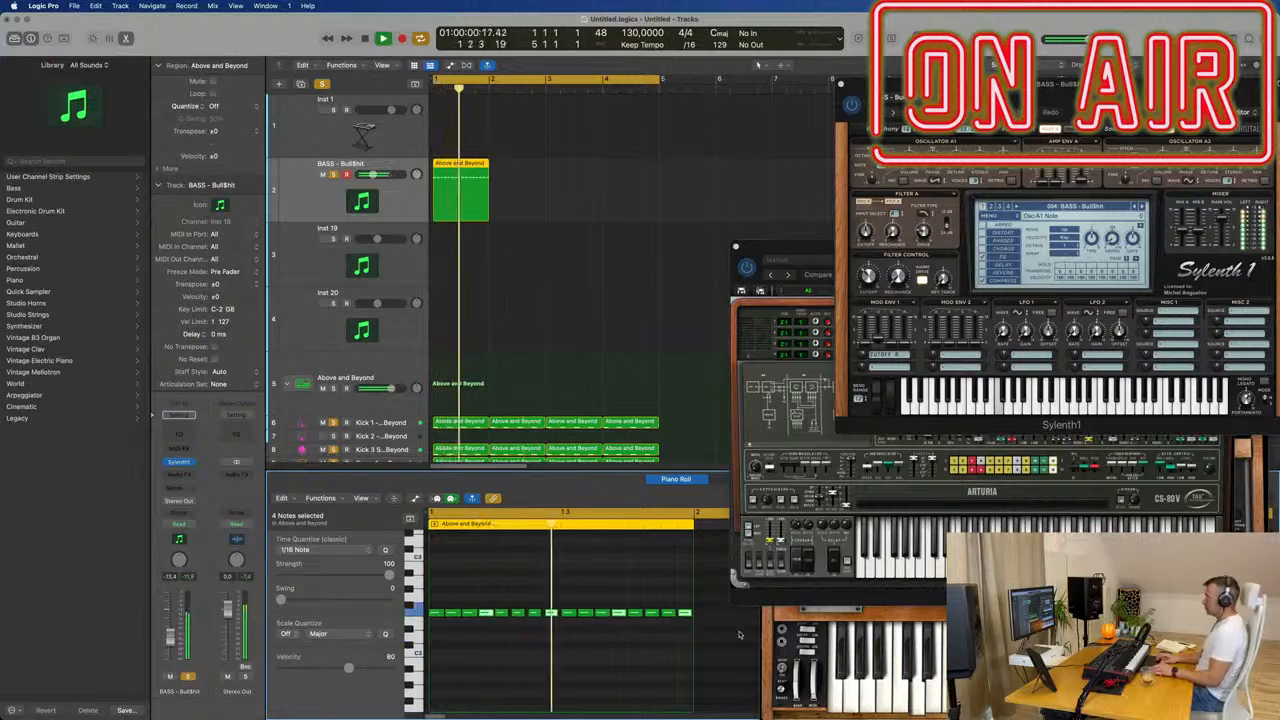
Step: Lower the four selected bass notes from F back to D and stop playback
key(alt+Down)
key(alt+Down)
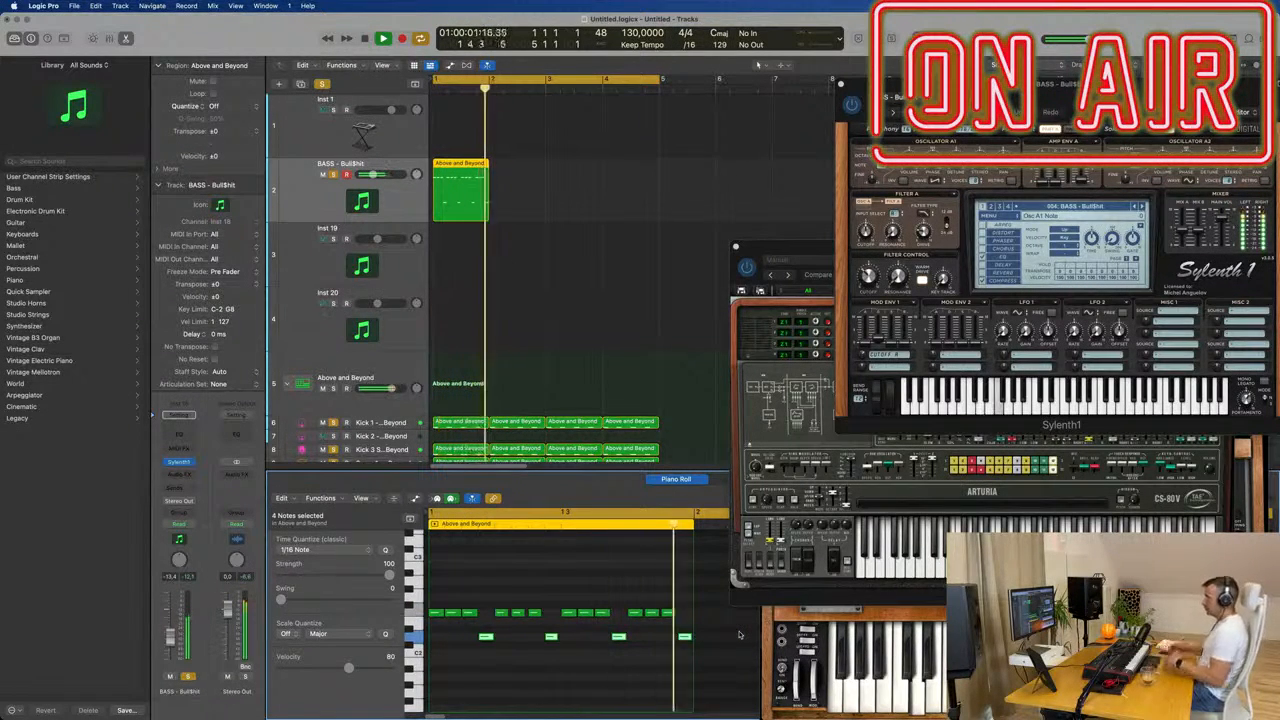
key(space)
Step: Hide the plug-in windows and repeat the one-bar bass region three times to fill four bars
key(v)
drag(566, 188, 420, 217)
key(super+r)
key(super+r)
key(super+r)
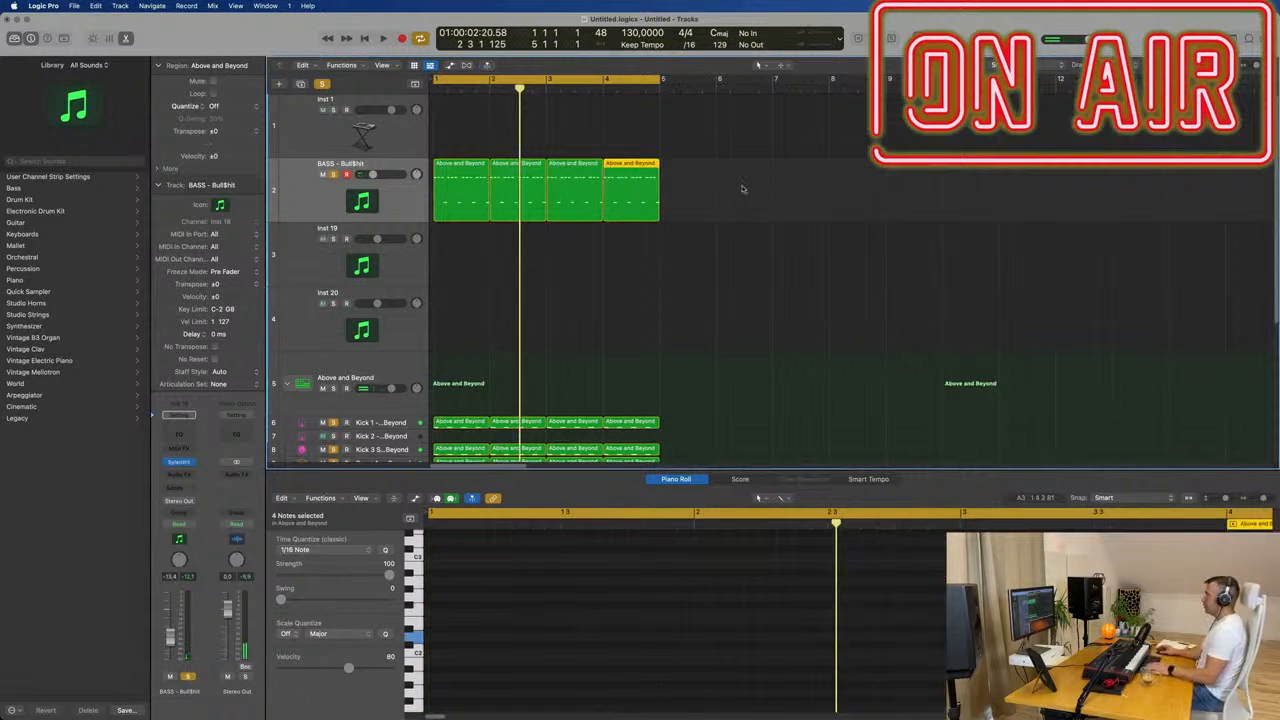
Step: Select all four bass regions and play the loop while viewing their notes in the Piano Roll
click(383, 211)
click(642, 578)
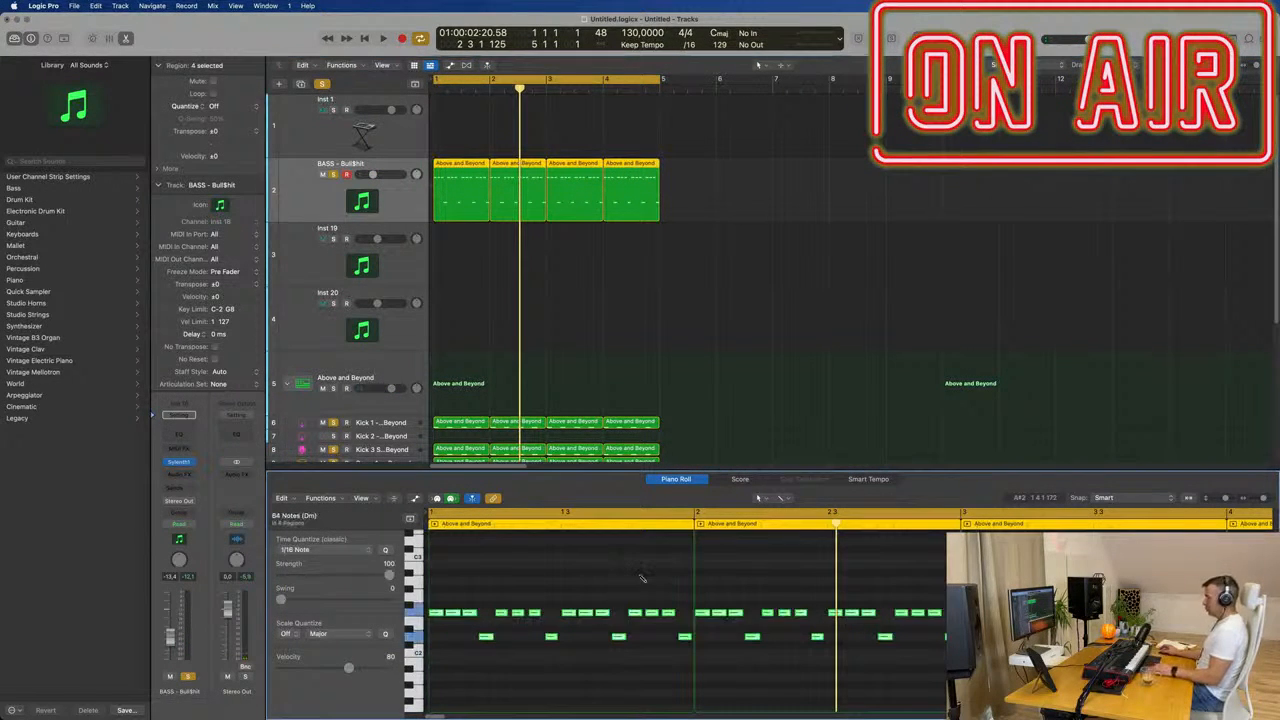
scroll(640, 576, down, 3)
key(space)
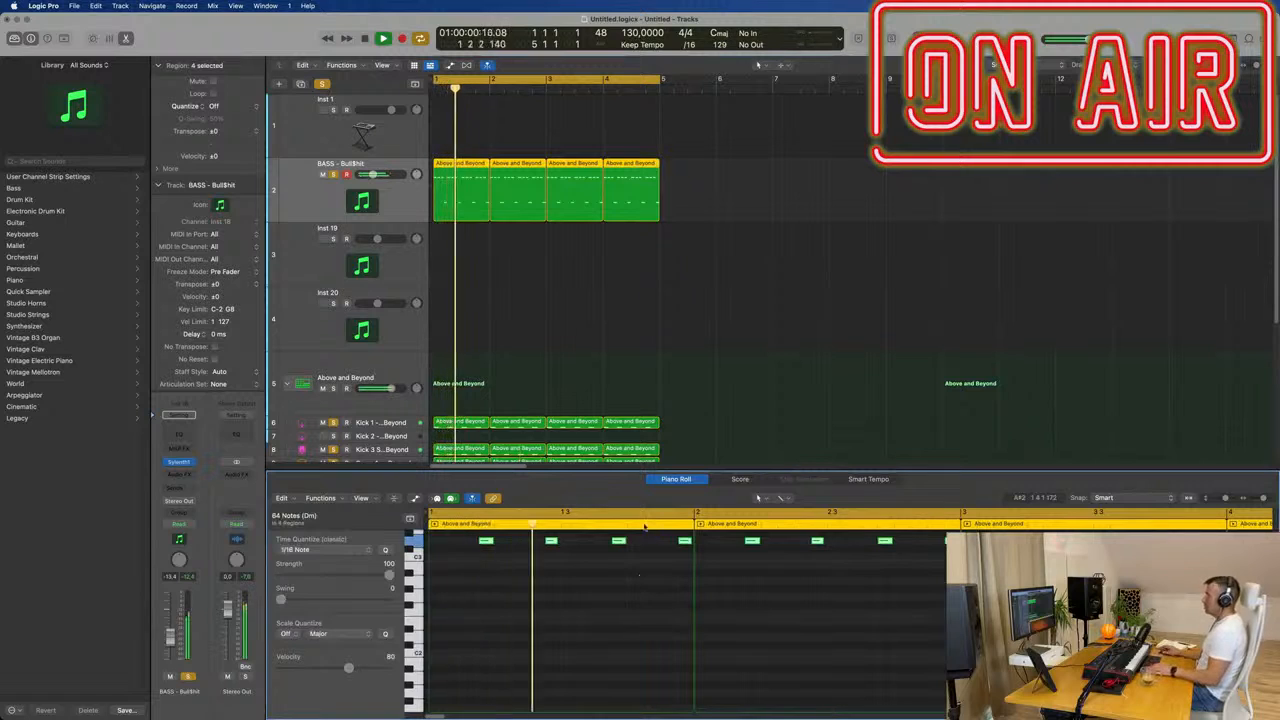
key(super+Left)
key(super+Left)
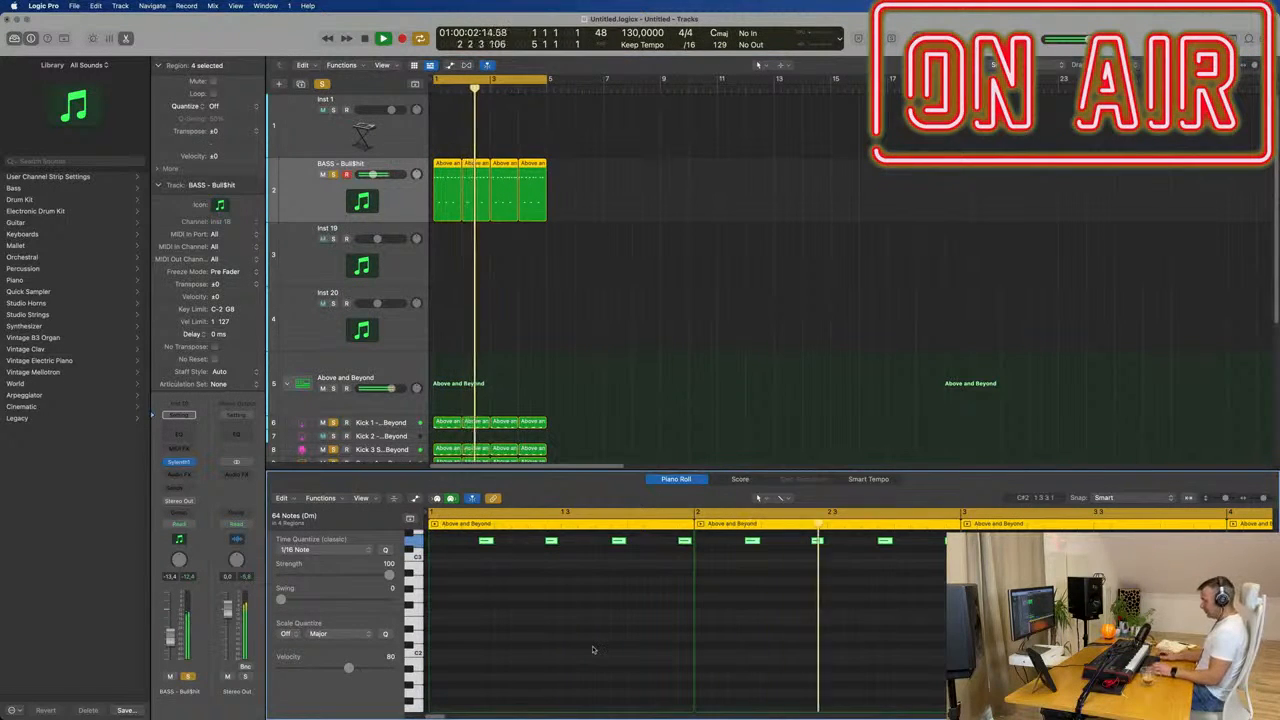
scroll(595, 650, up, 3)
scroll(598, 299, down, 5)
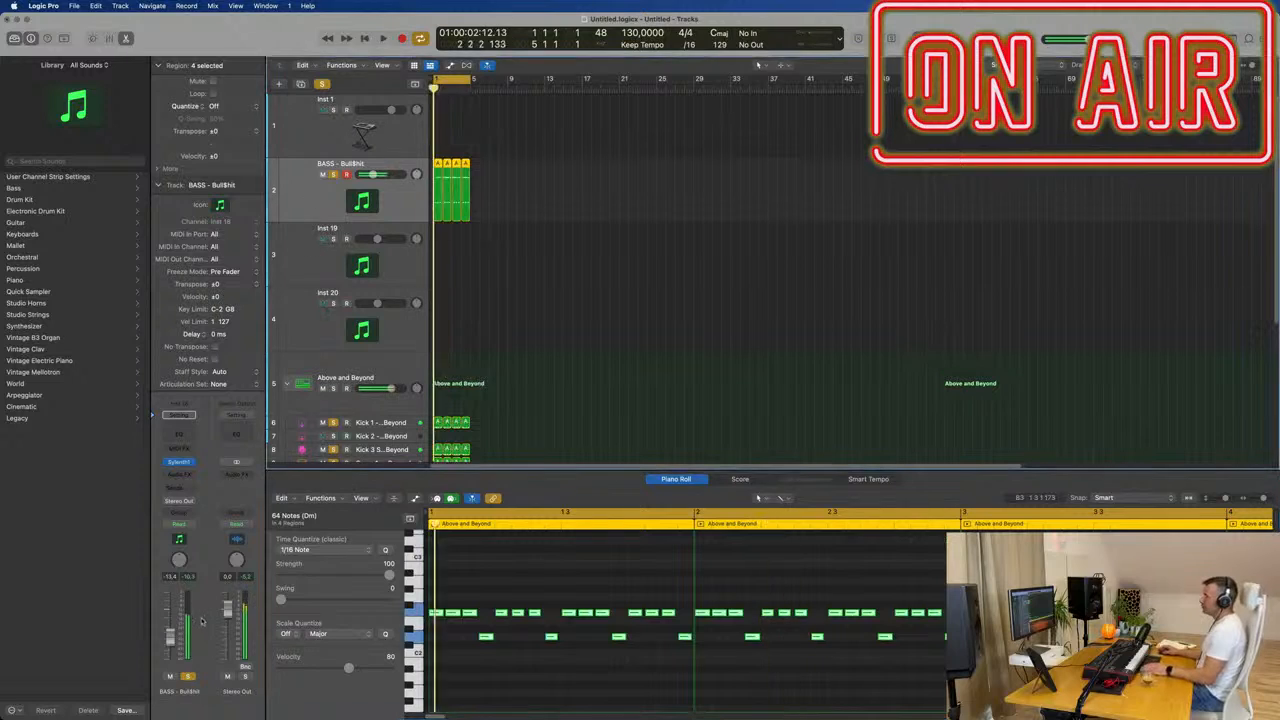
Step: Insert a stereo Compressor on the bass channel and choose Kick 1 (Inst 2) as its side chain source
click(178, 474)
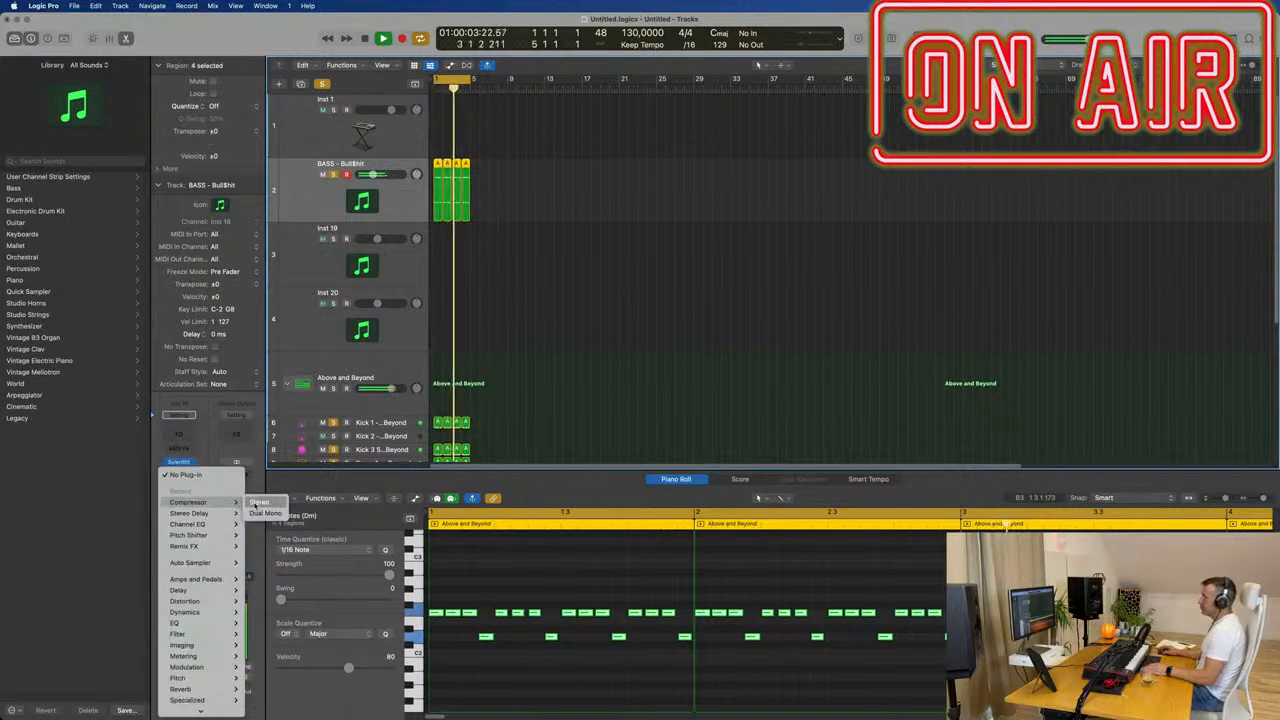
click(260, 503)
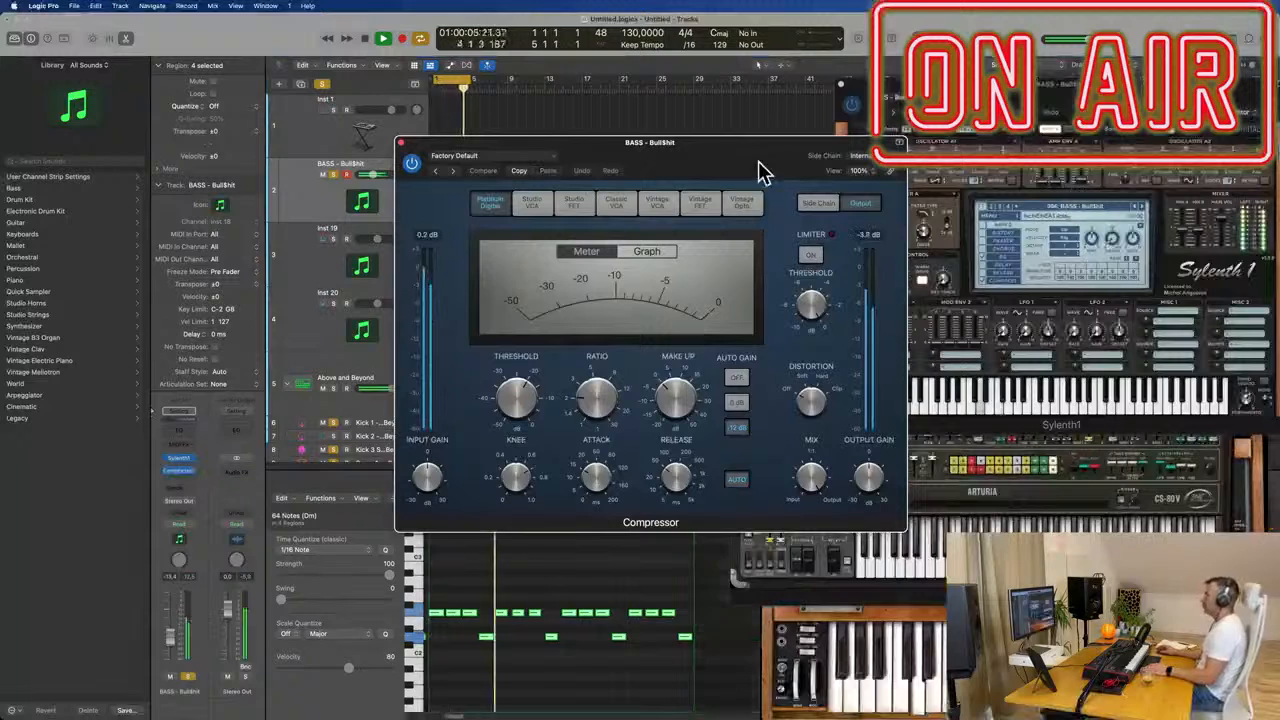
click(913, 143)
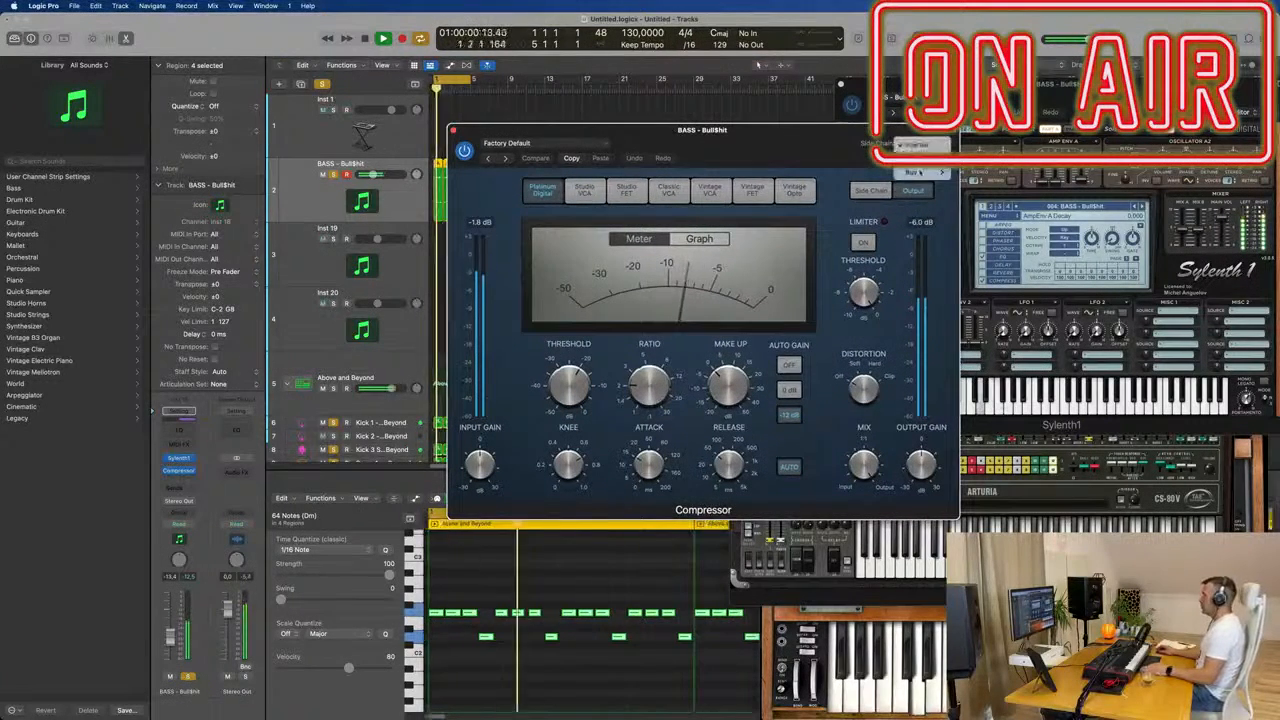
mouse_move(910, 172)
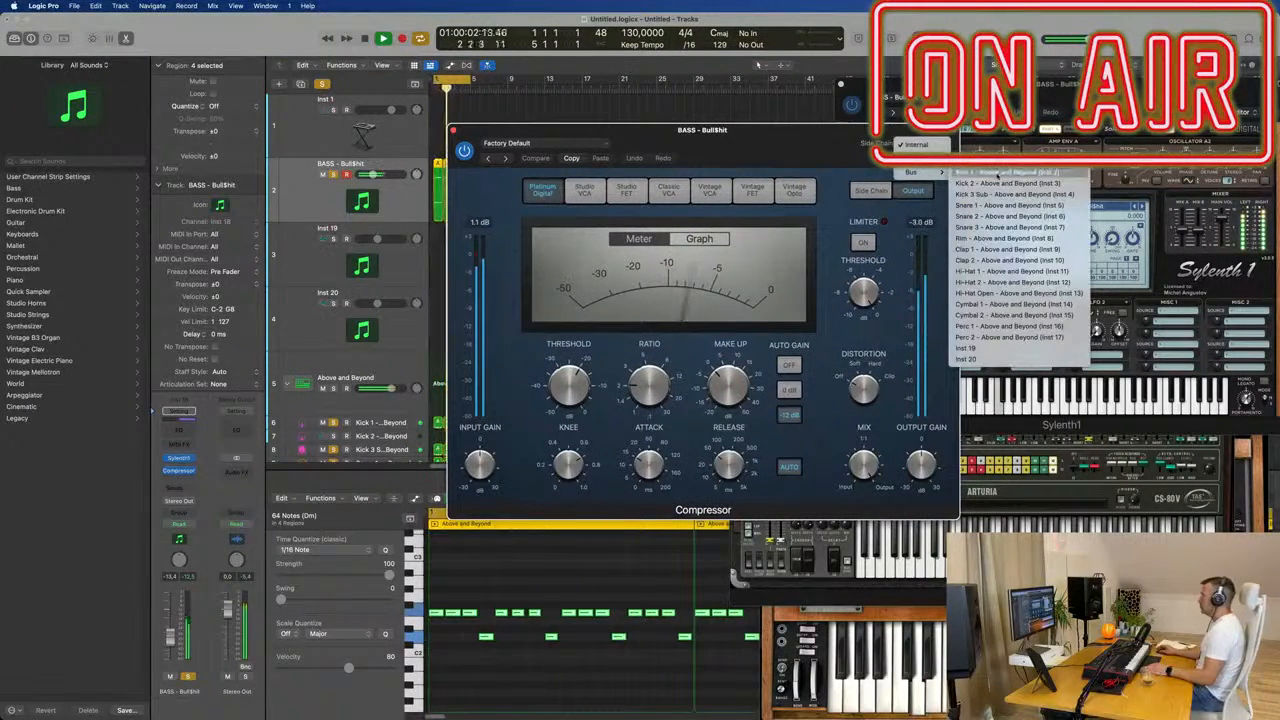
click(999, 175)
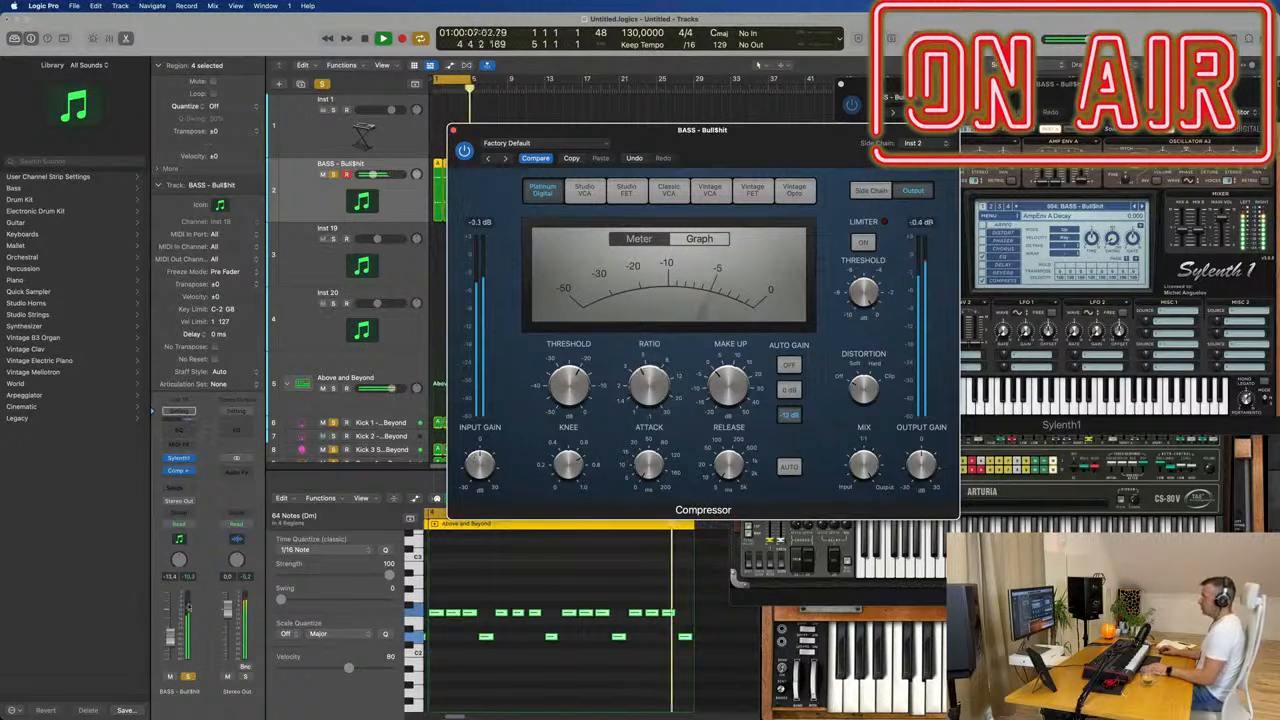
Step: Switch the Compressor's Auto Gain off and set the bass track's volume to about -14.4 dB
drag(170, 637, 170, 642)
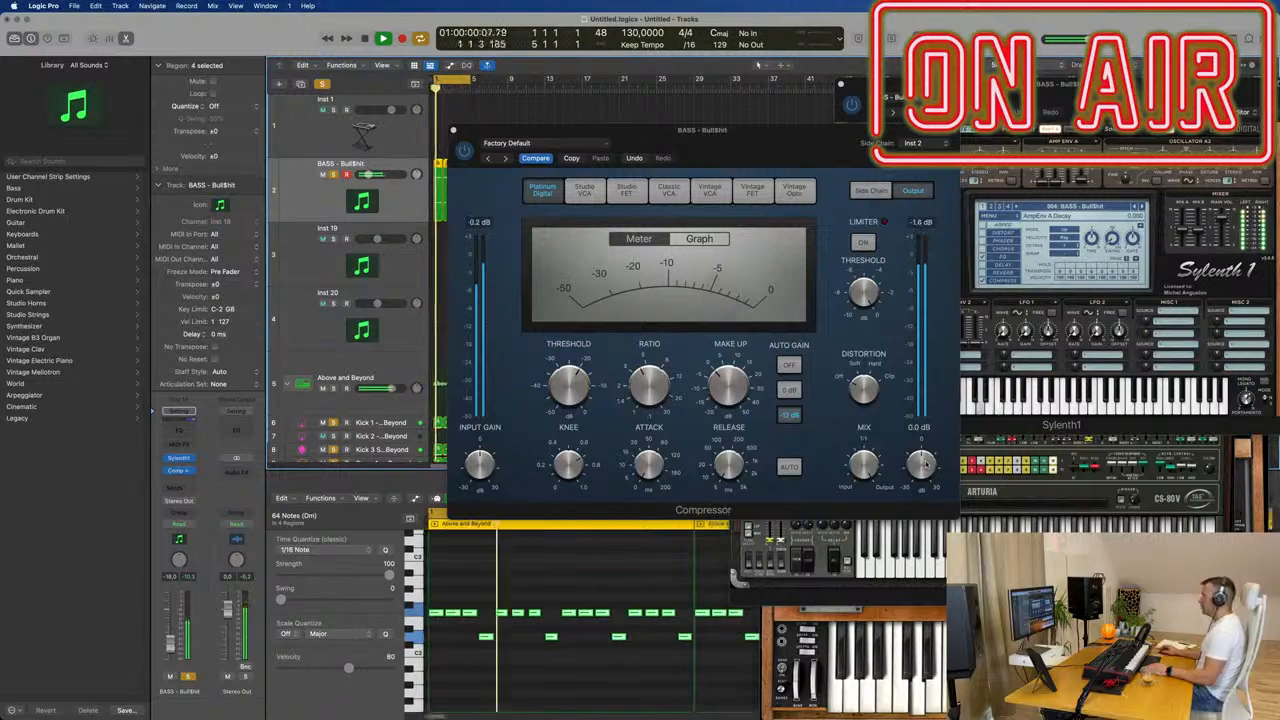
click(789, 366)
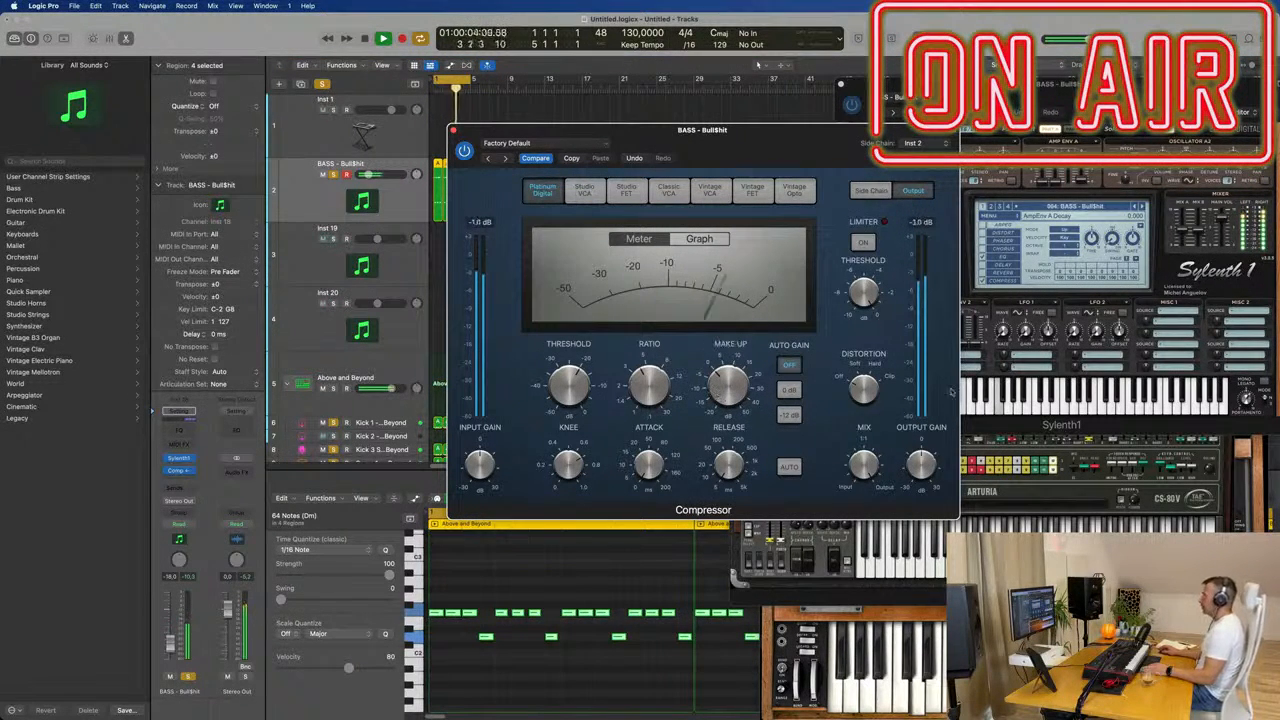
key(space)
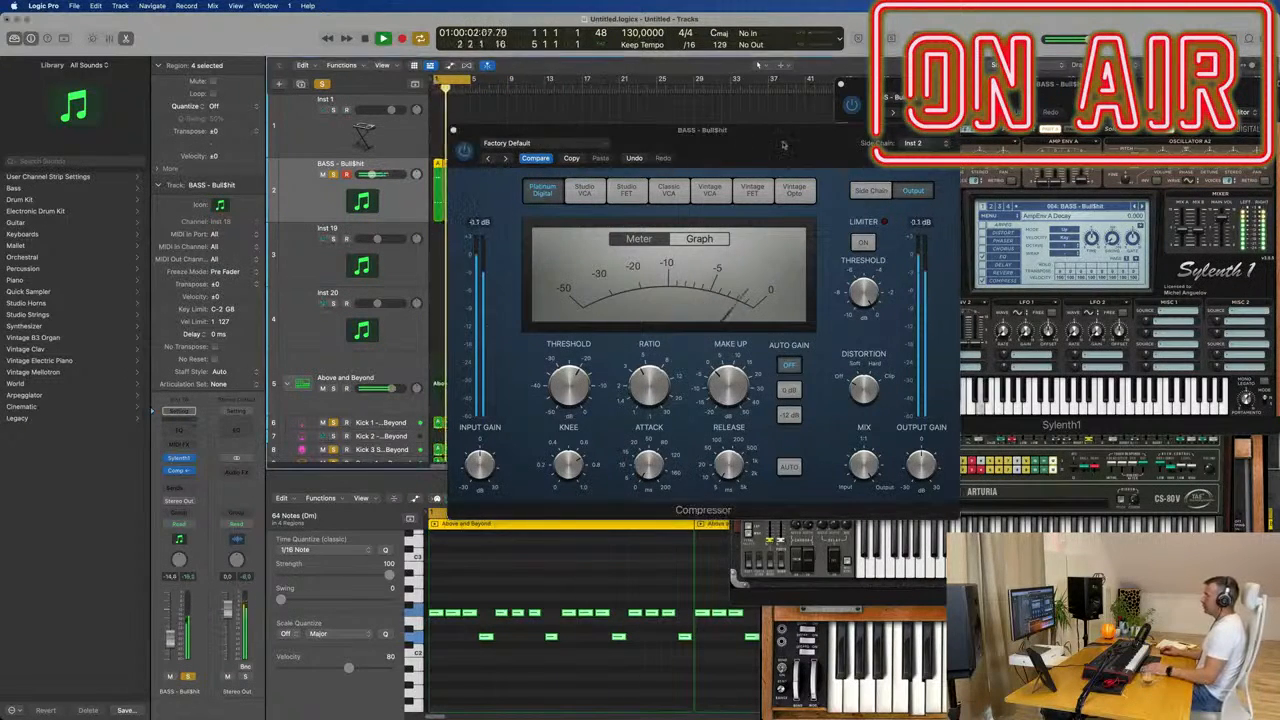
Step: Move the Compressor window aside and compare the loop with and without the Kick 3 Sub track soloed
drag(544, 132, 888, 162)
scroll(357, 418, down, 2)
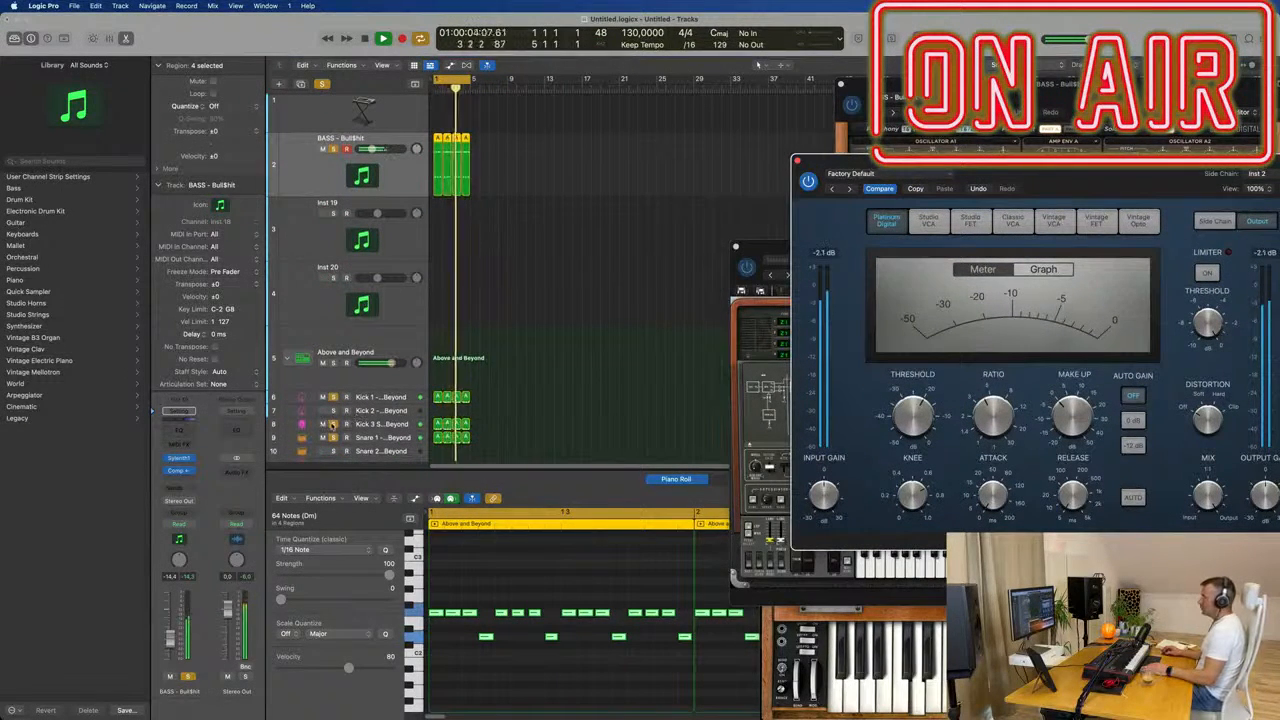
click(325, 424)
click(325, 424)
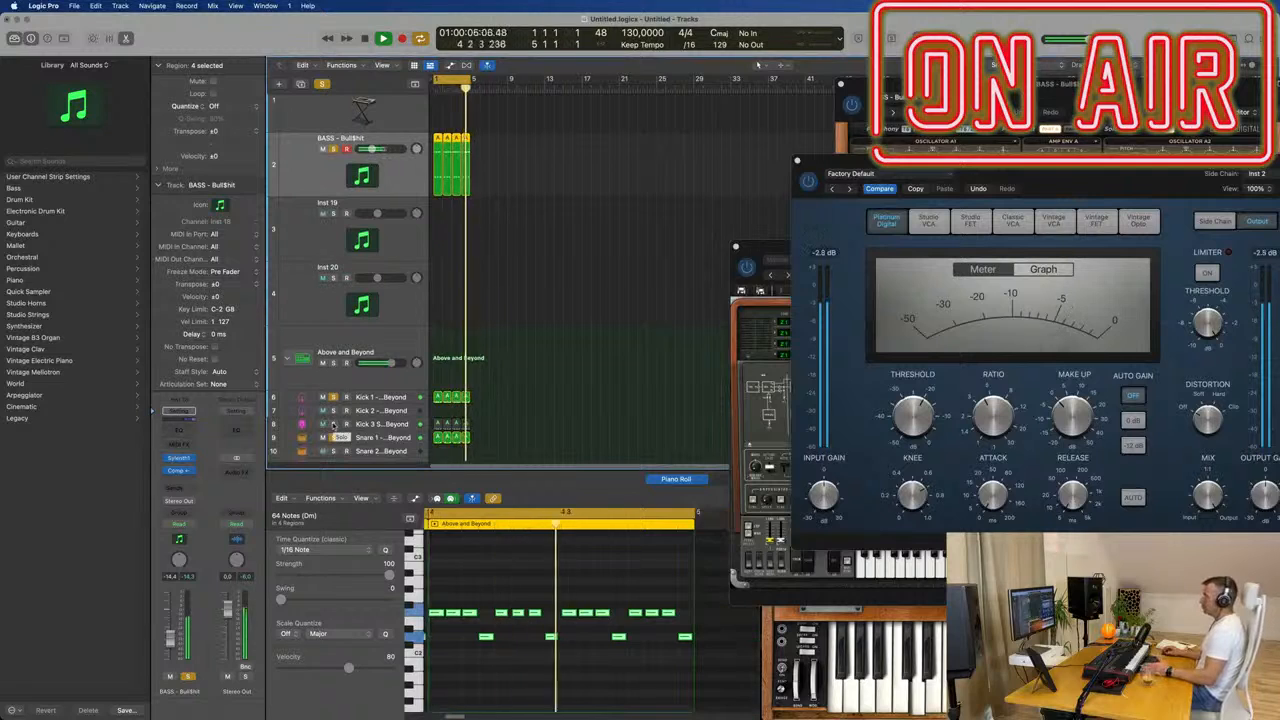
click(391, 422)
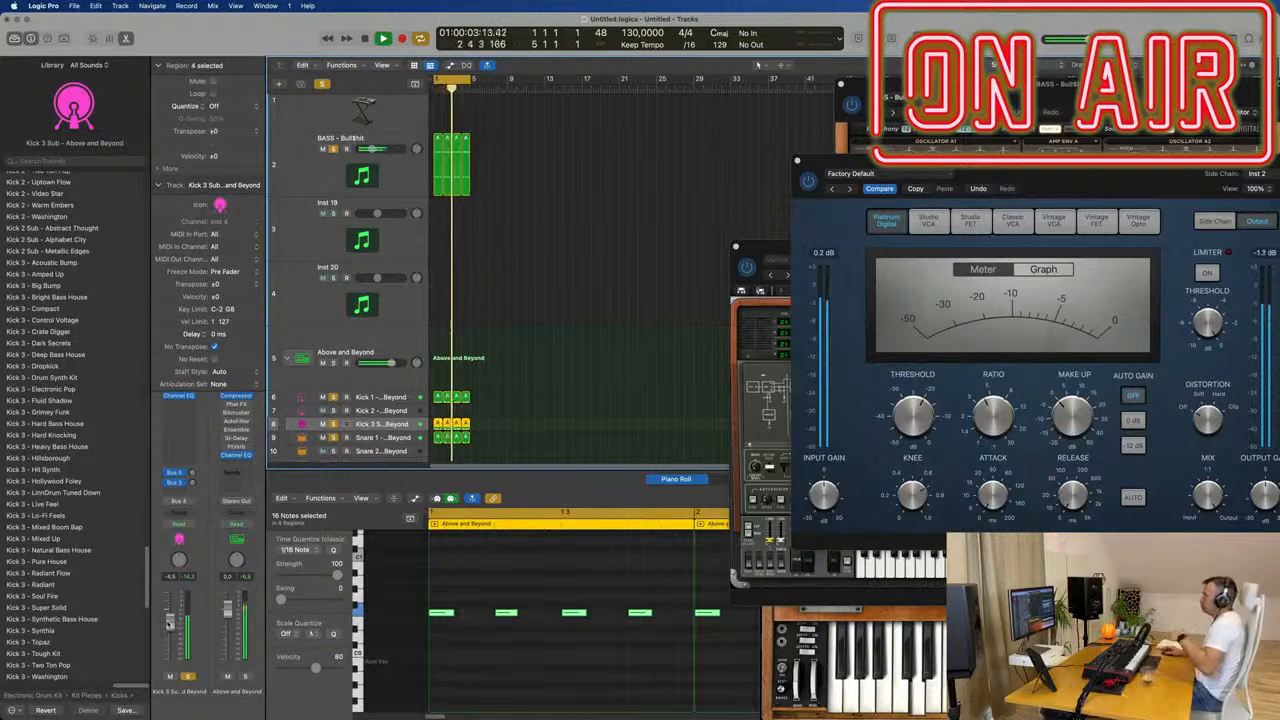
scroll(506, 321, down, 1)
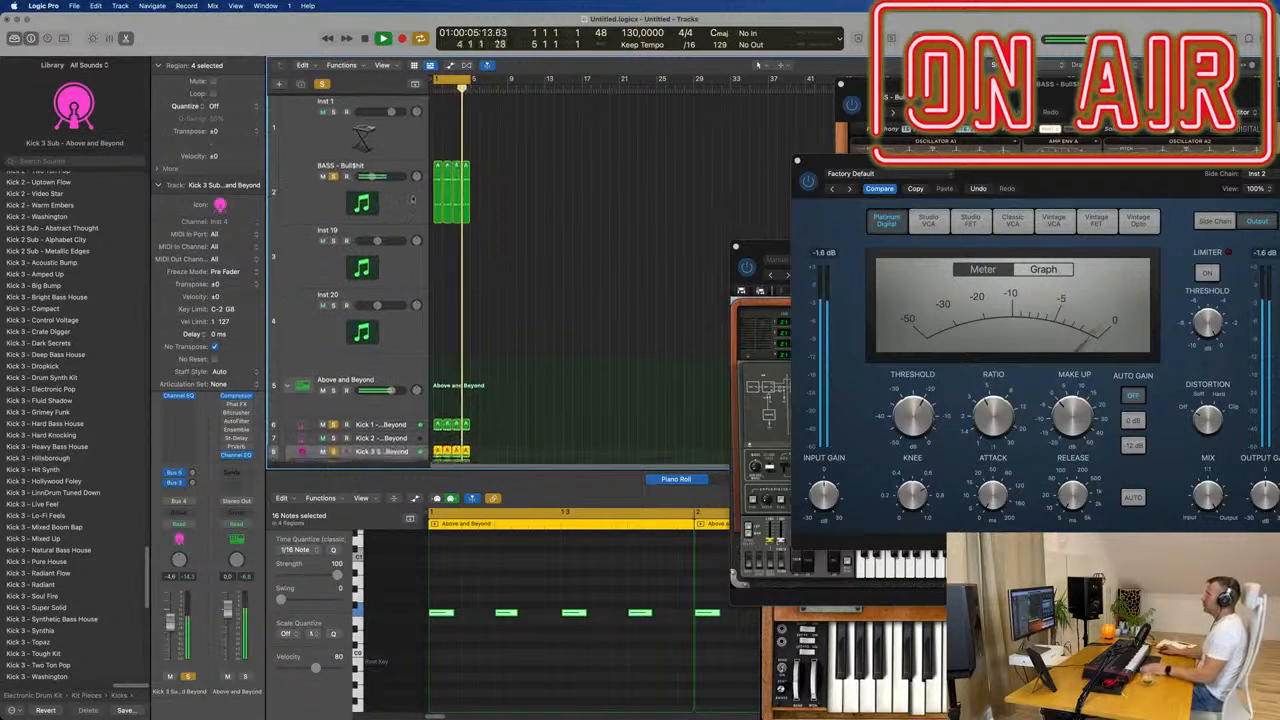
Step: Select the bass track and open its Sylenth1 window beside the Compressor
click(392, 200)
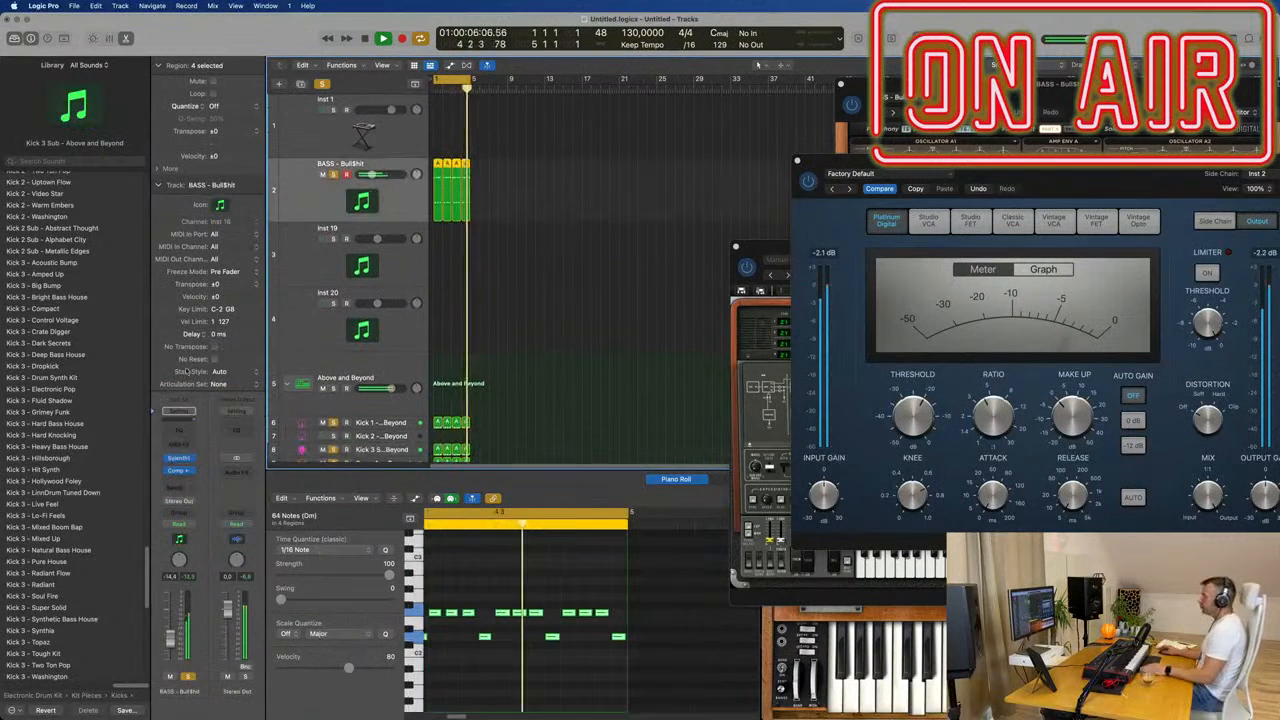
click(178, 459)
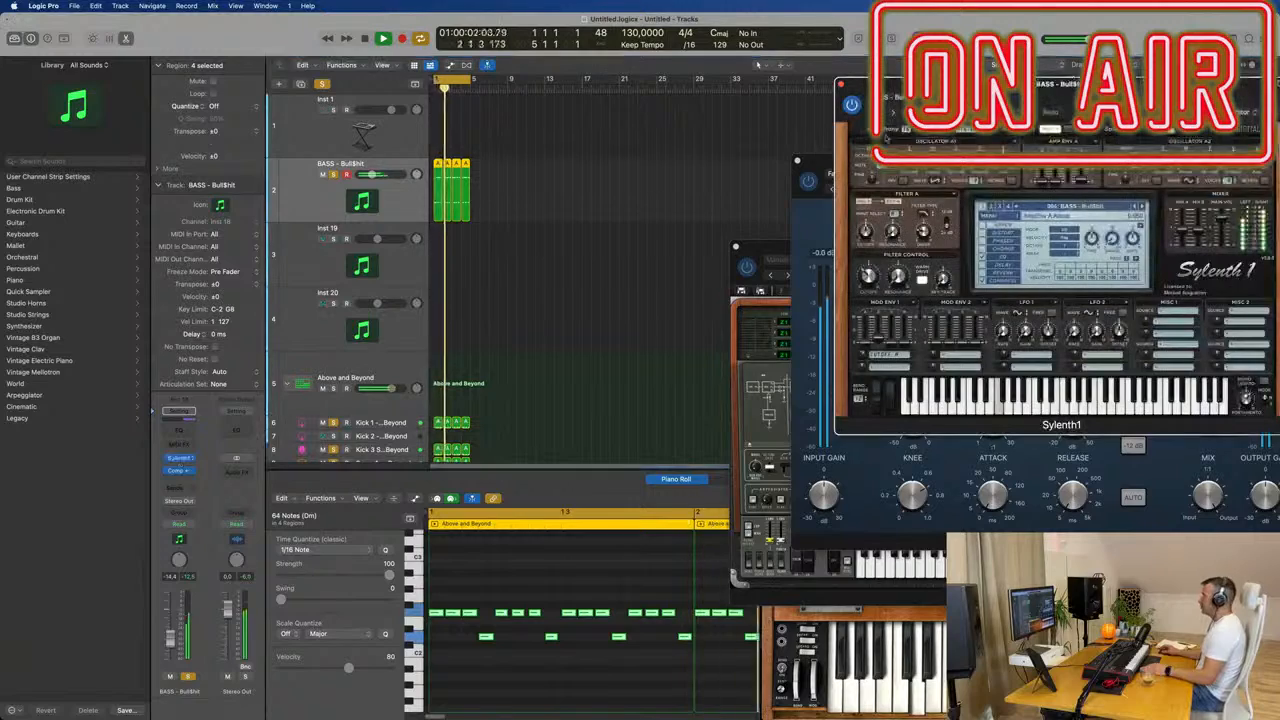
drag(1032, 183, 543, 188)
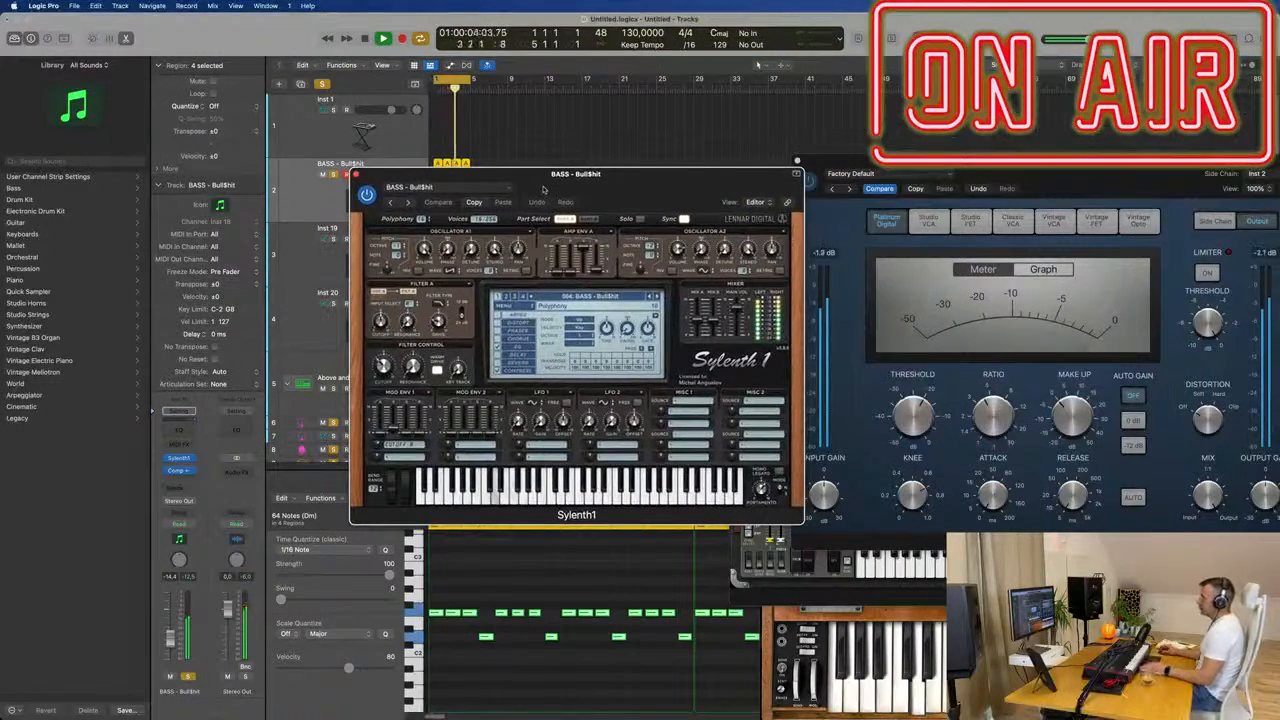
drag(631, 181, 659, 186)
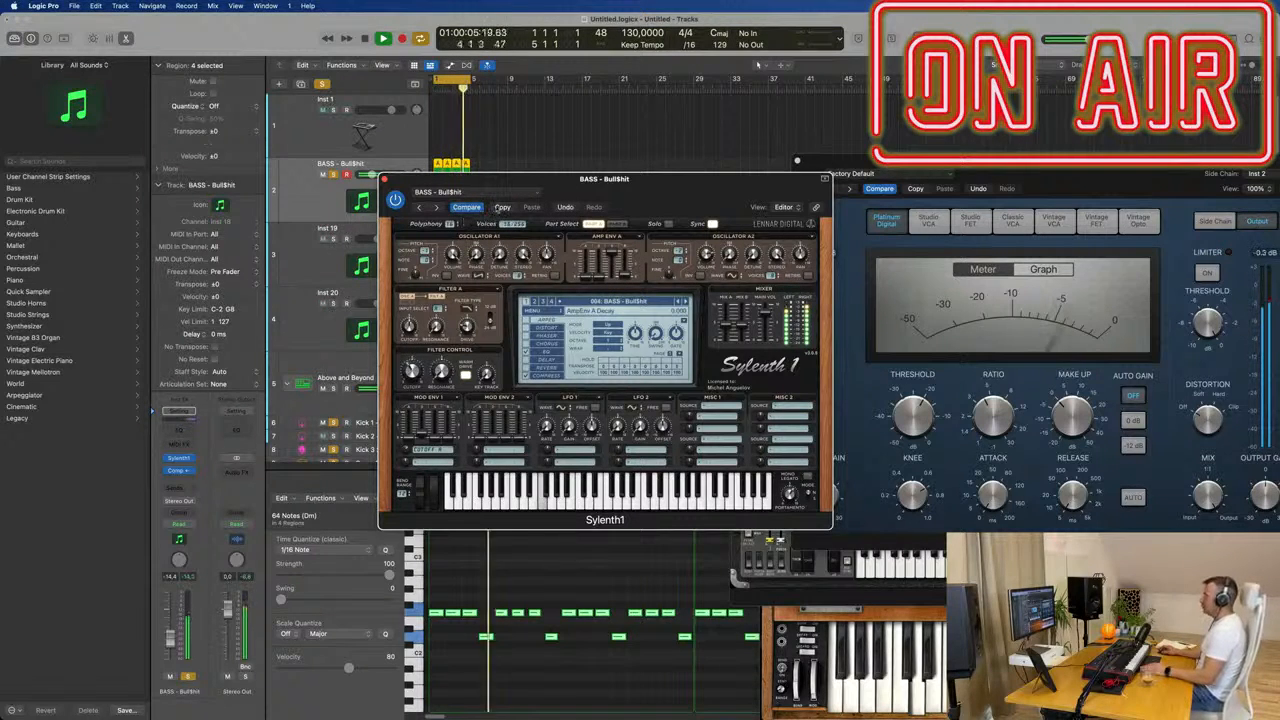
Step: Audition other Sylenth1 presets, from BASS - Disko through FX - Atom, and restore the BASS - Bull$hit sound
click(685, 301)
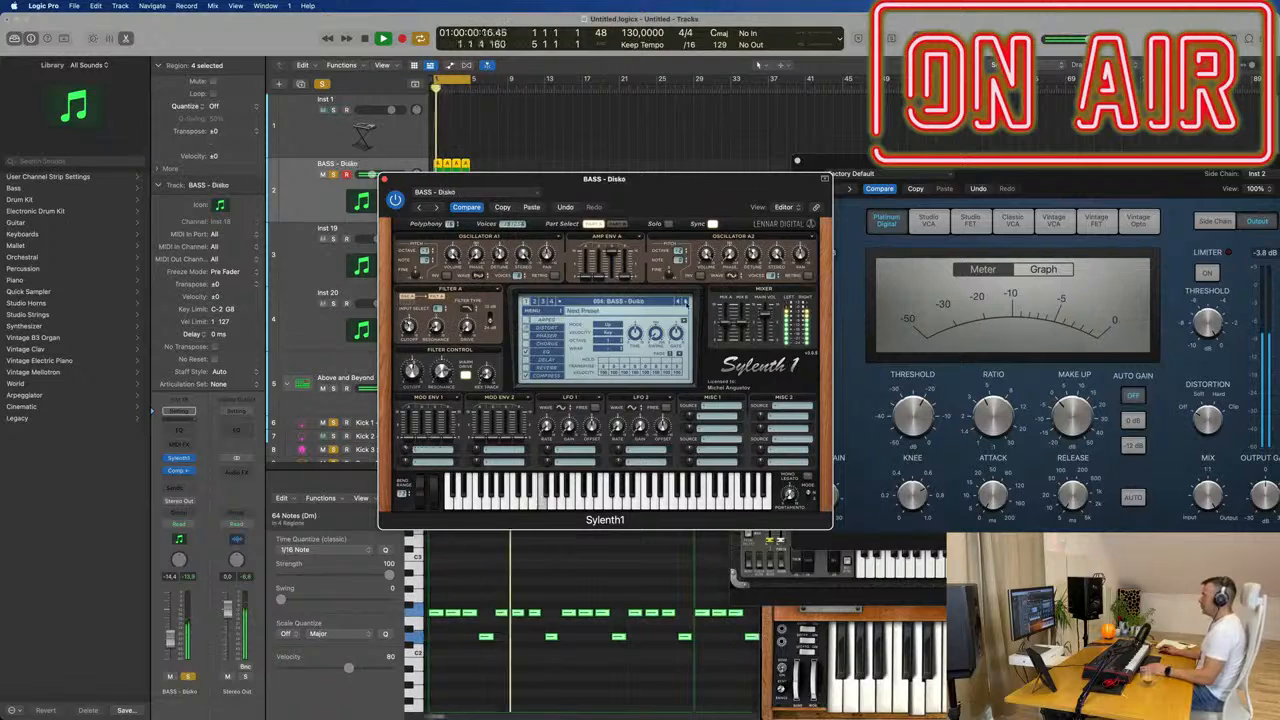
click(685, 301)
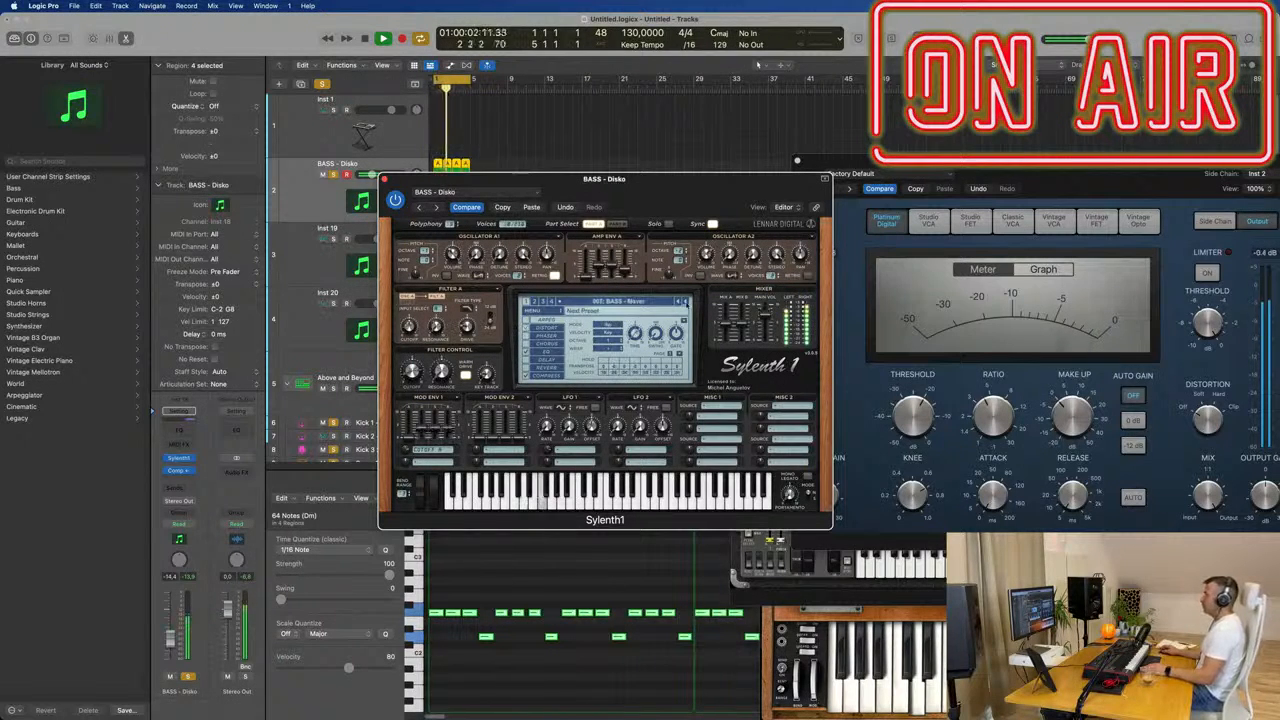
click(685, 301)
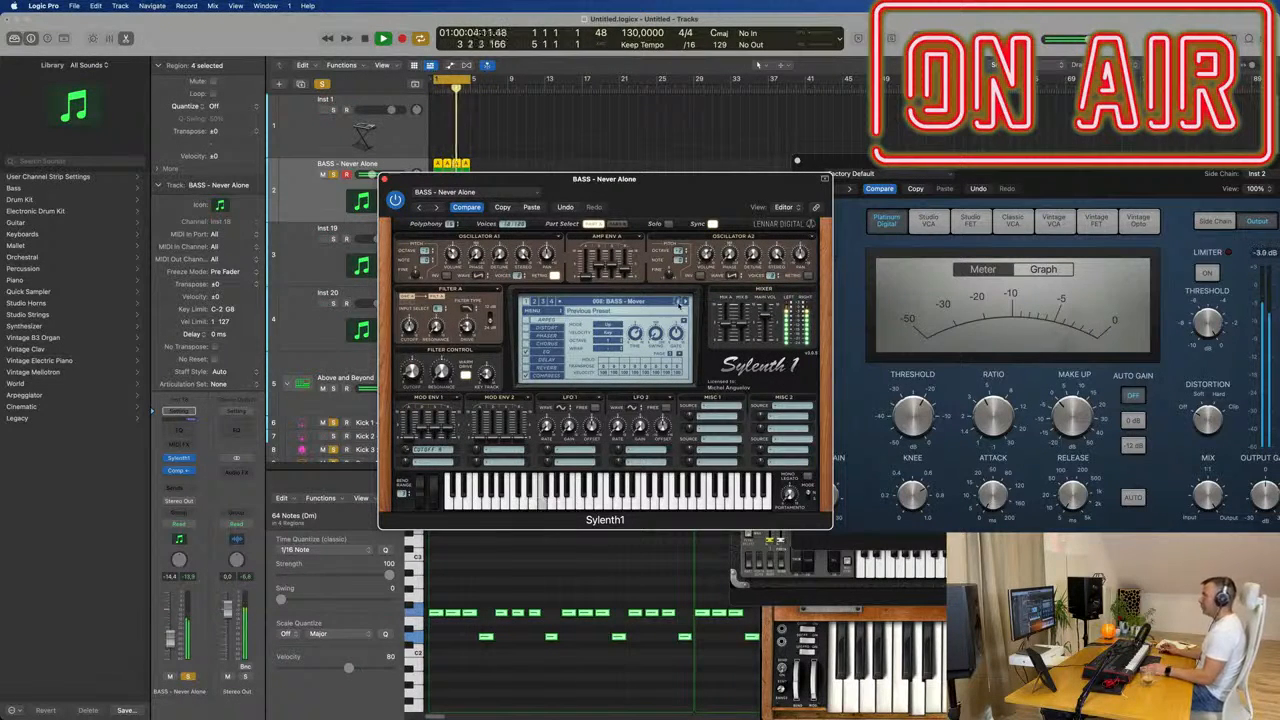
click(676, 301)
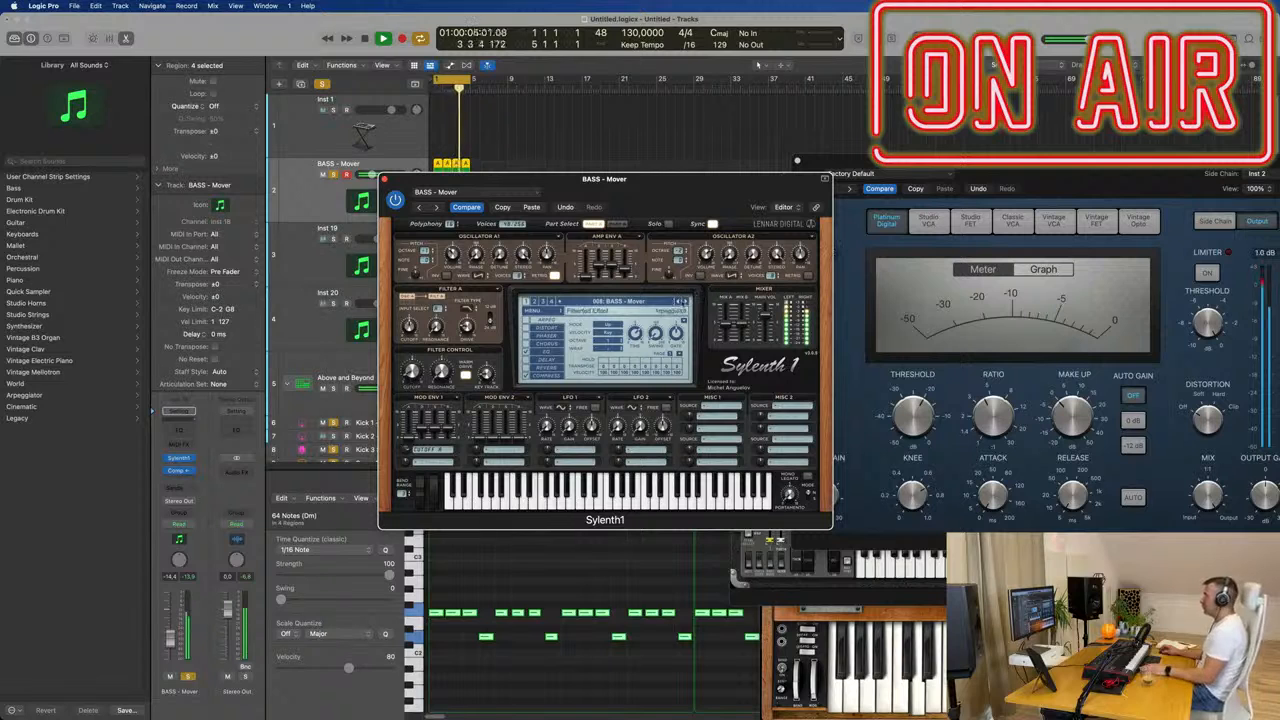
click(684, 301)
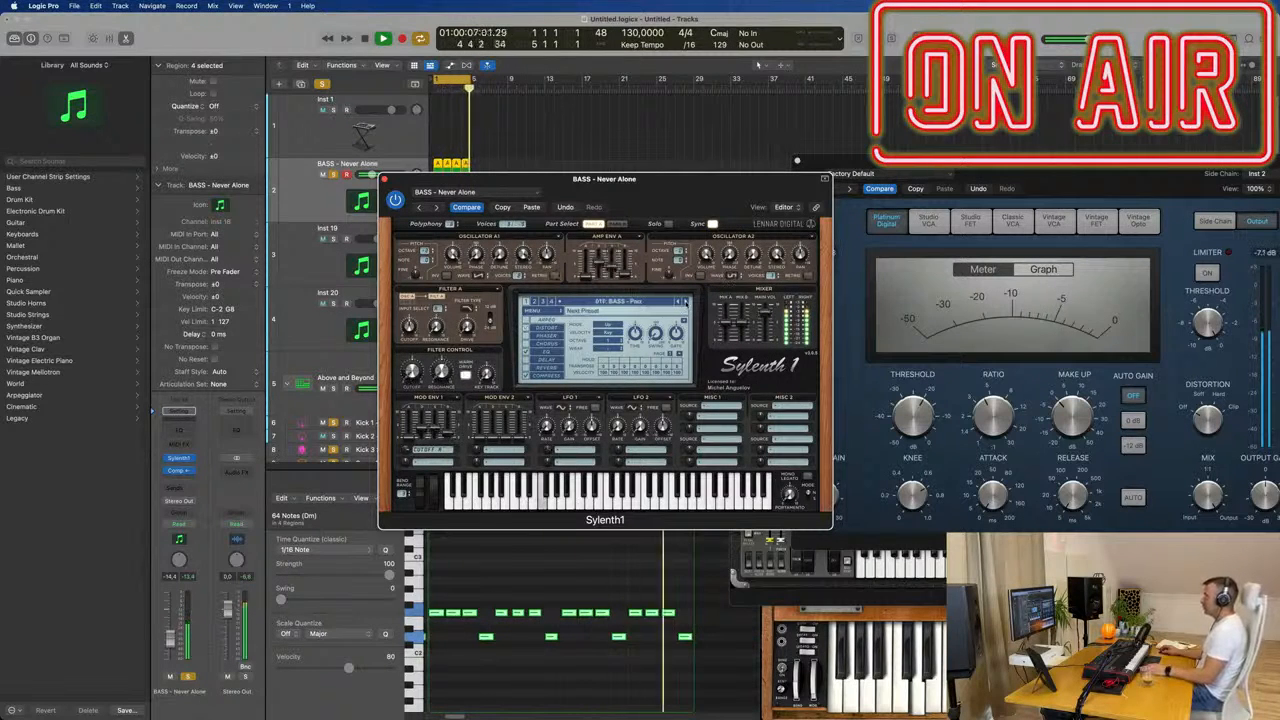
click(684, 301)
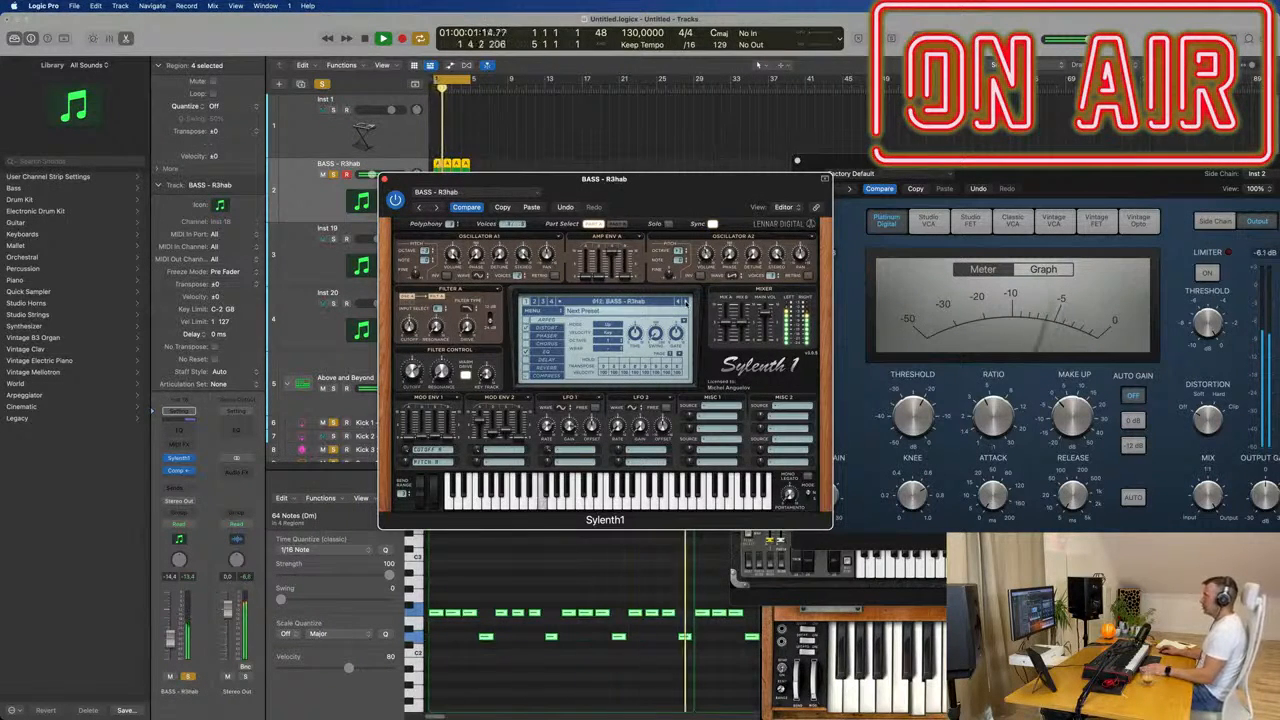
click(685, 301)
click(685, 301)
click(685, 301)
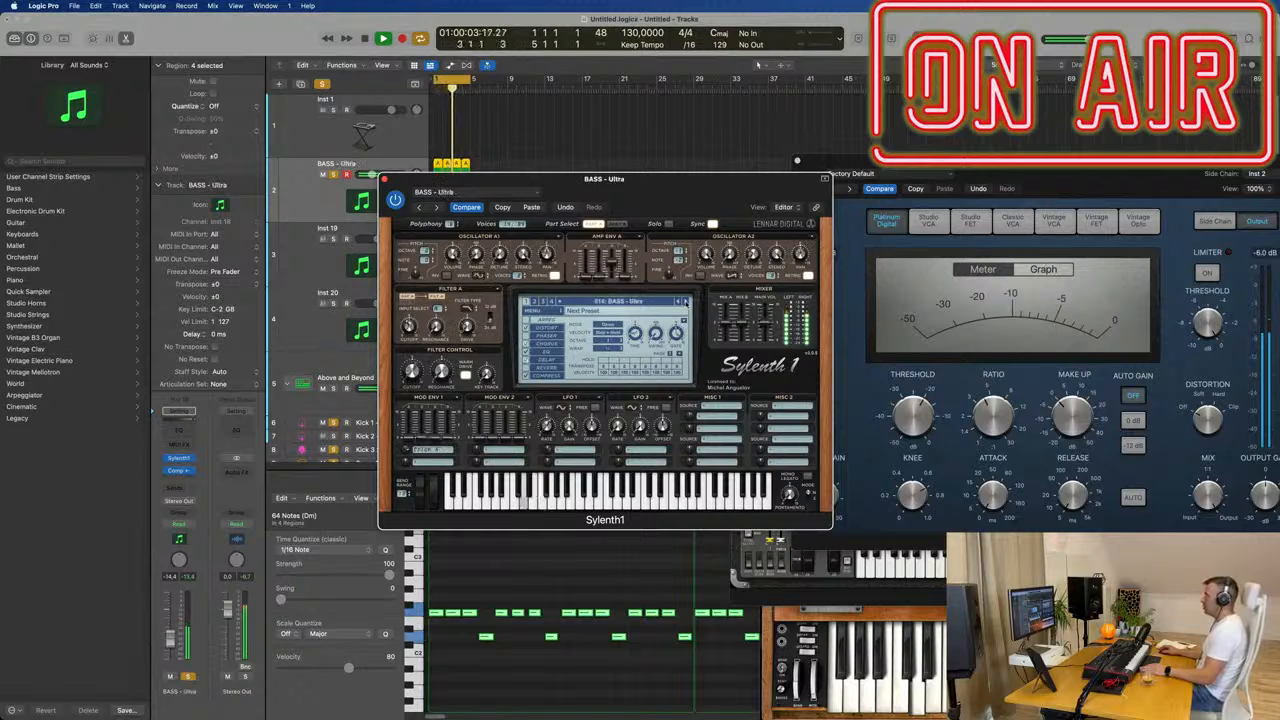
click(685, 301)
click(685, 301)
click(685, 301)
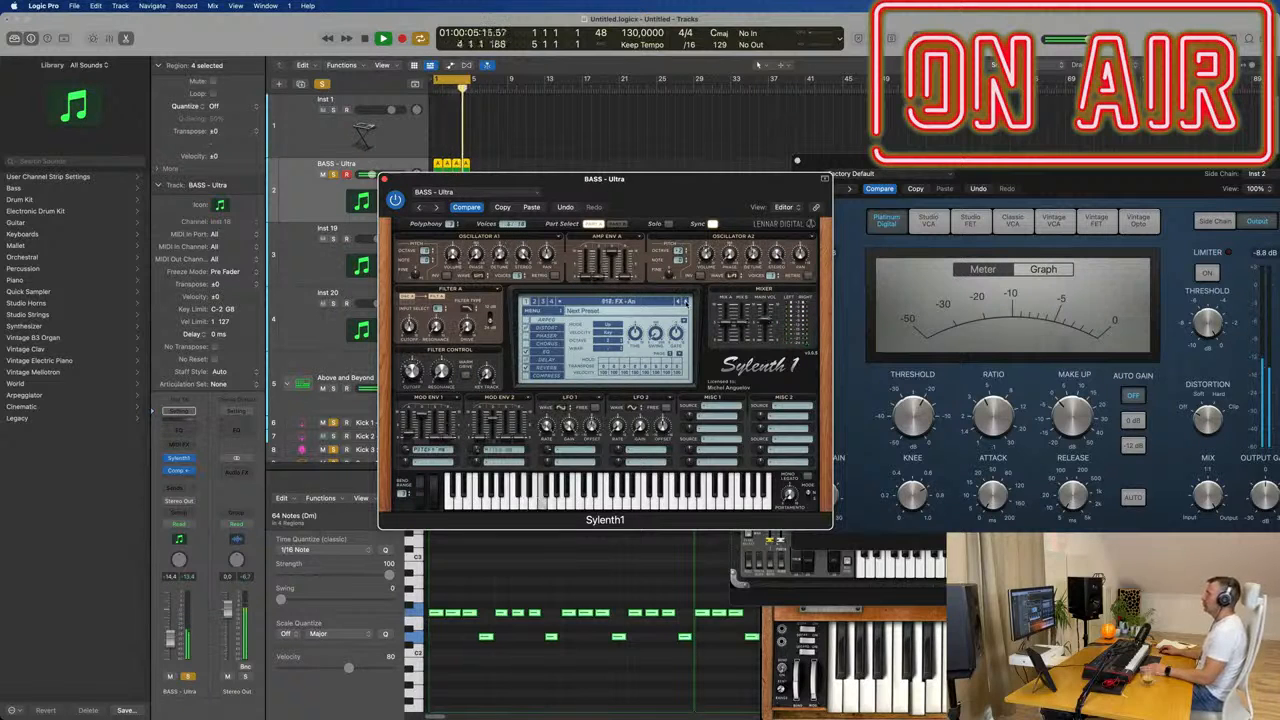
click(685, 301)
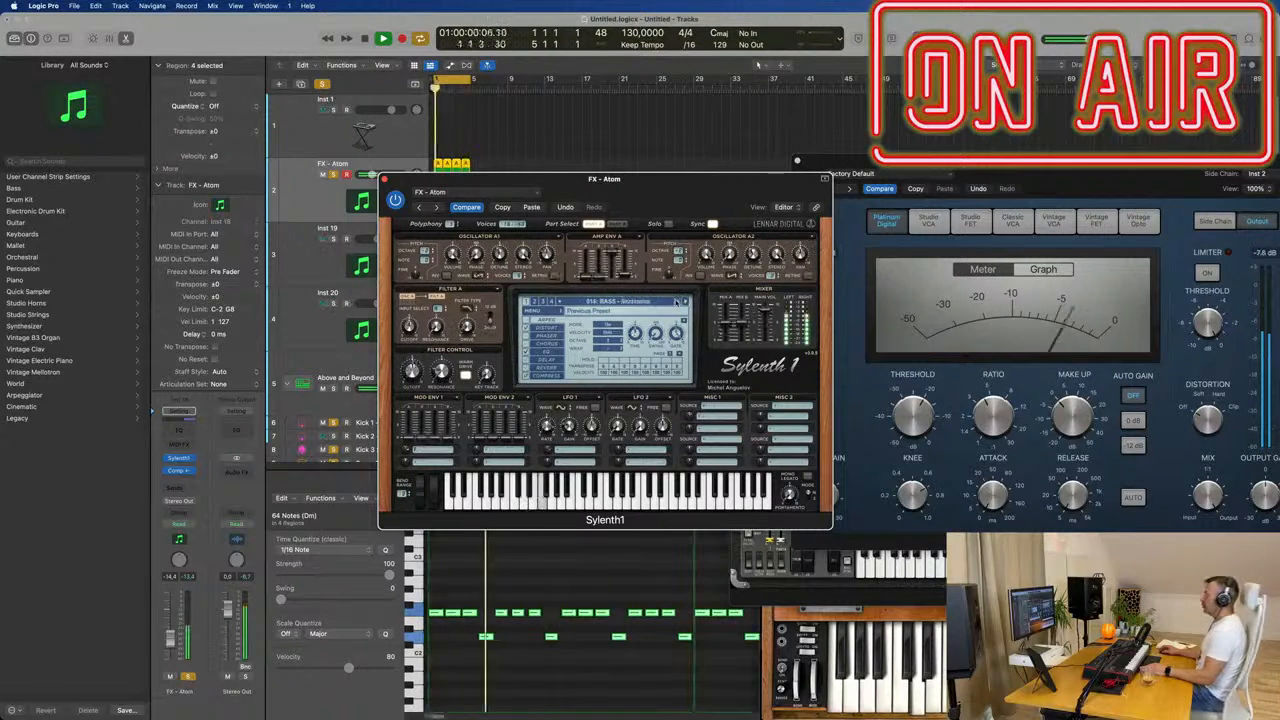
click(523, 208)
Step: Lower the bass track's volume to about -16.2 dB and move the Sylenth1 window clear of the arrangement
drag(681, 199, 831, 181)
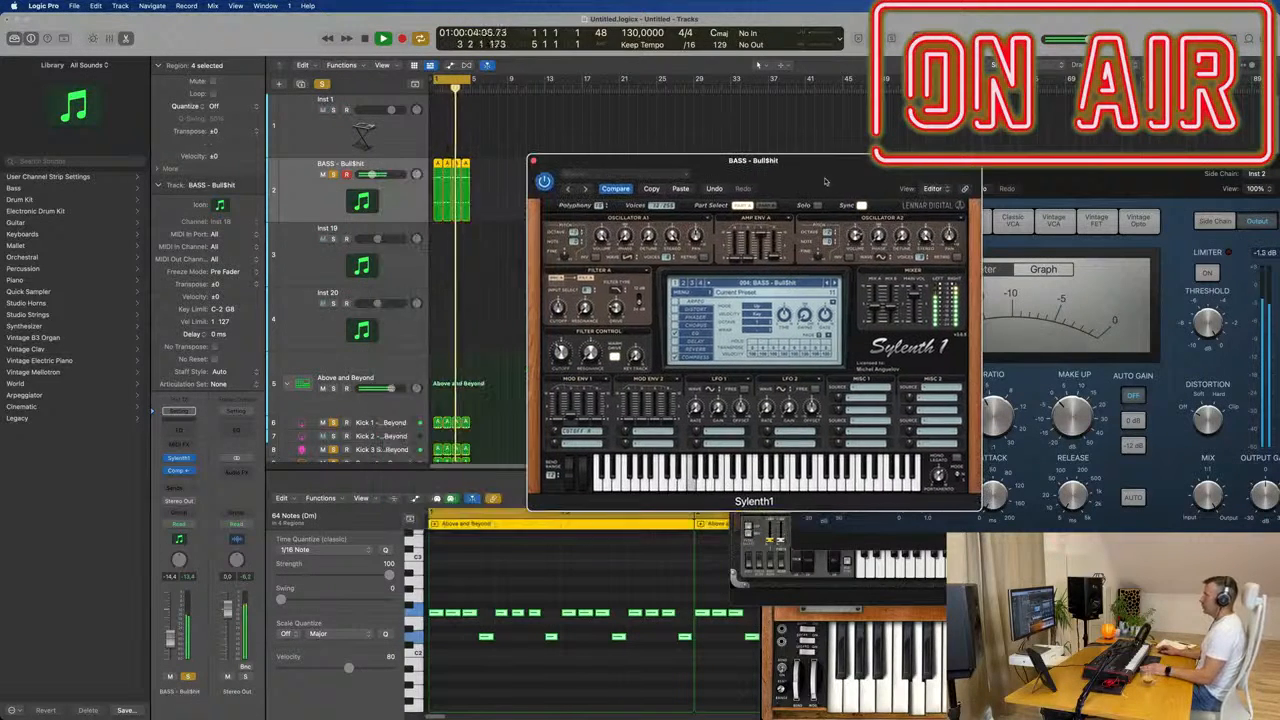
drag(171, 640, 172, 644)
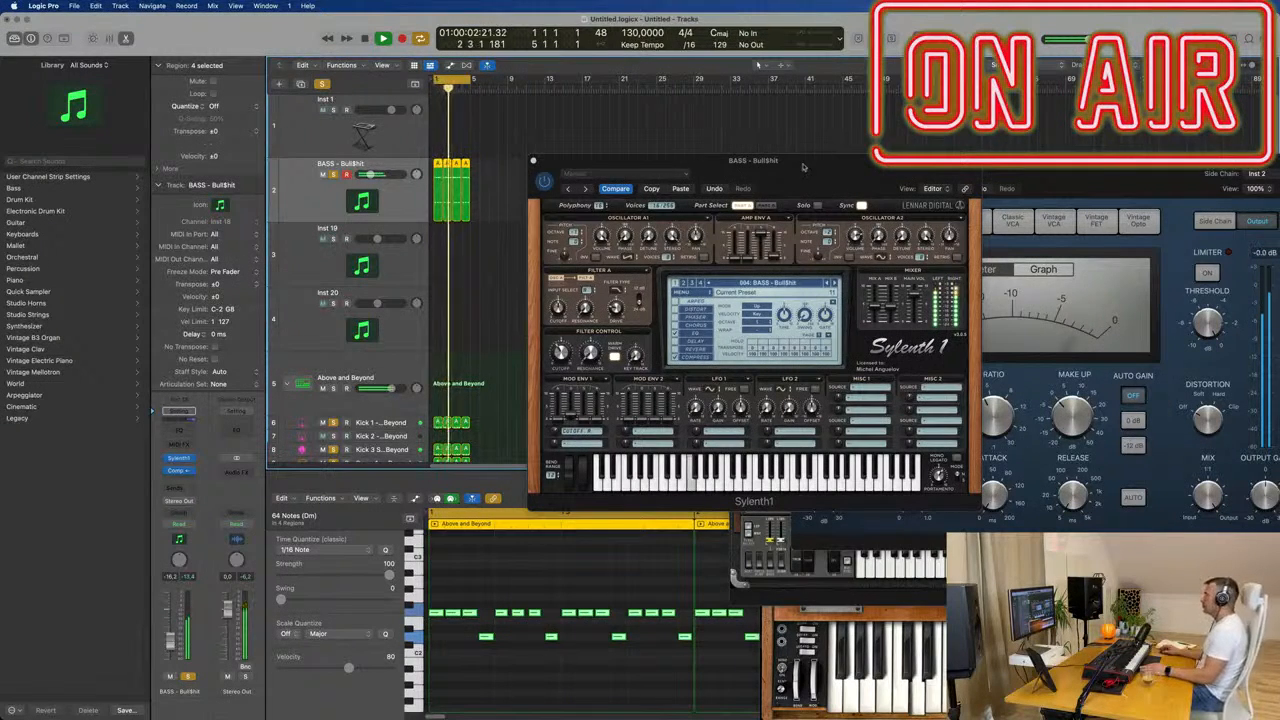
drag(803, 167, 933, 135)
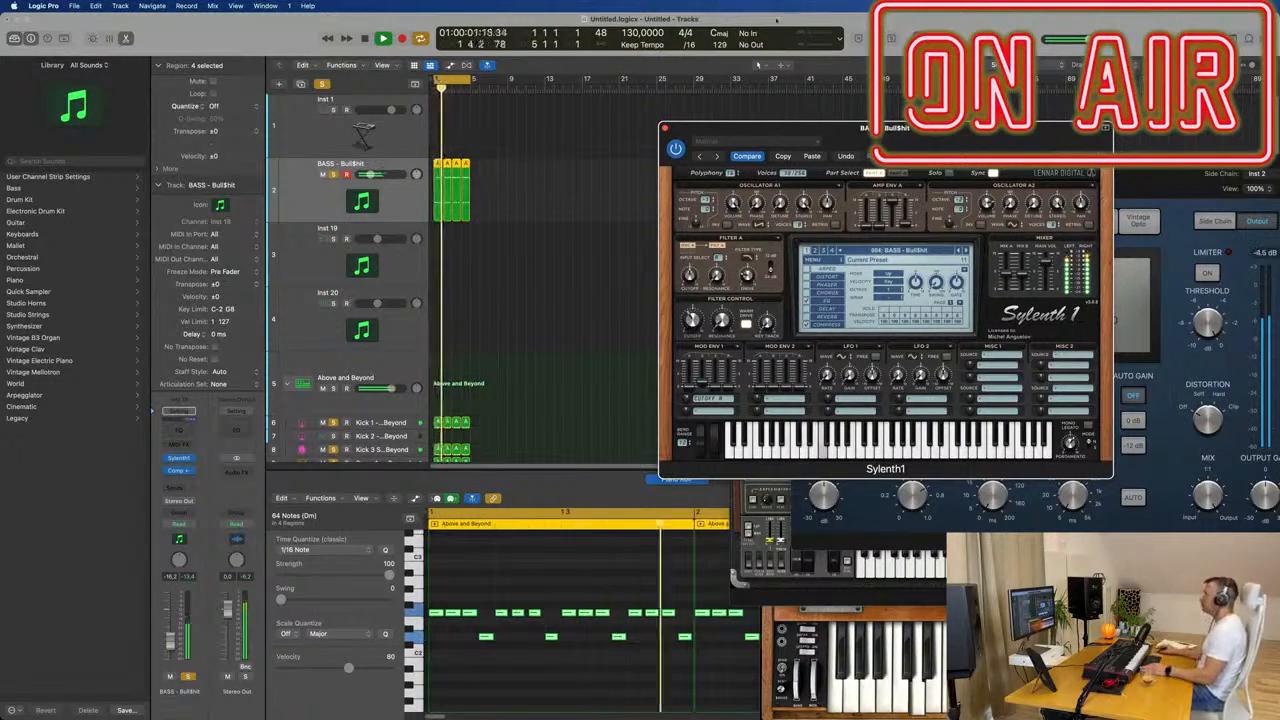
drag(959, 129, 1048, 101)
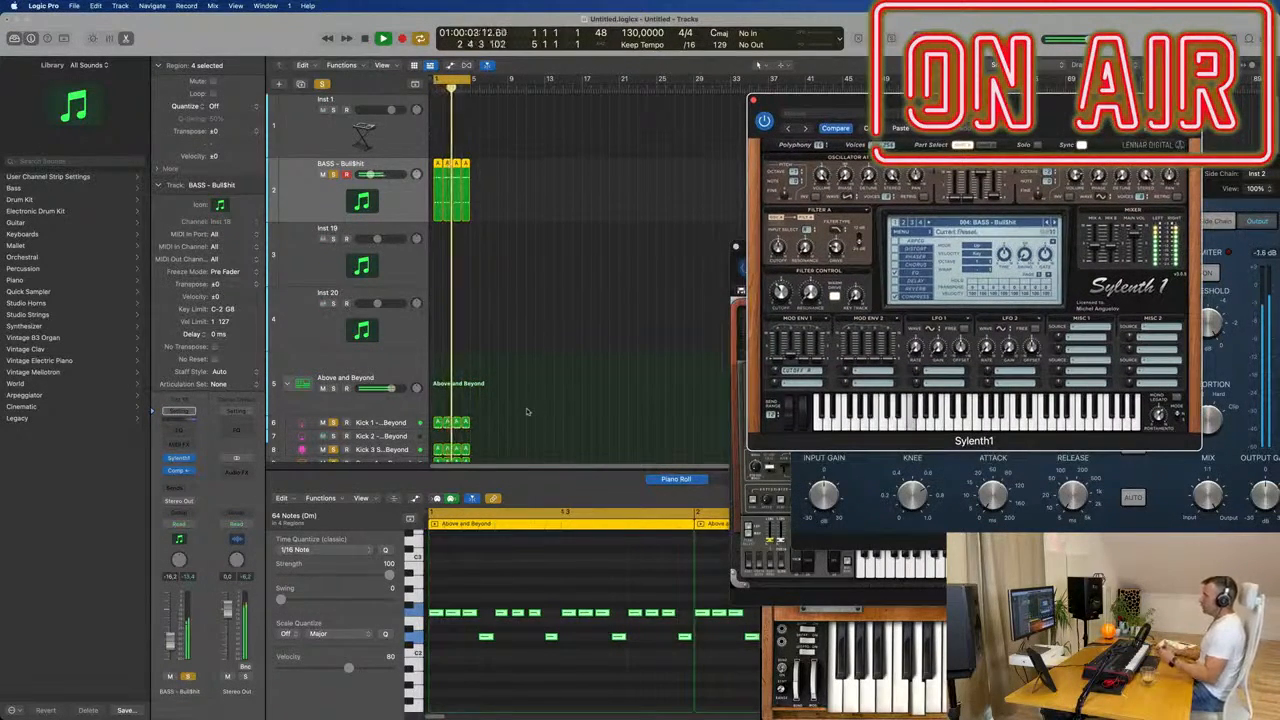
Step: Select the Inst 20 track, open its Mini V instrument and place the window clear of the track headers
scroll(527, 411, down, 2)
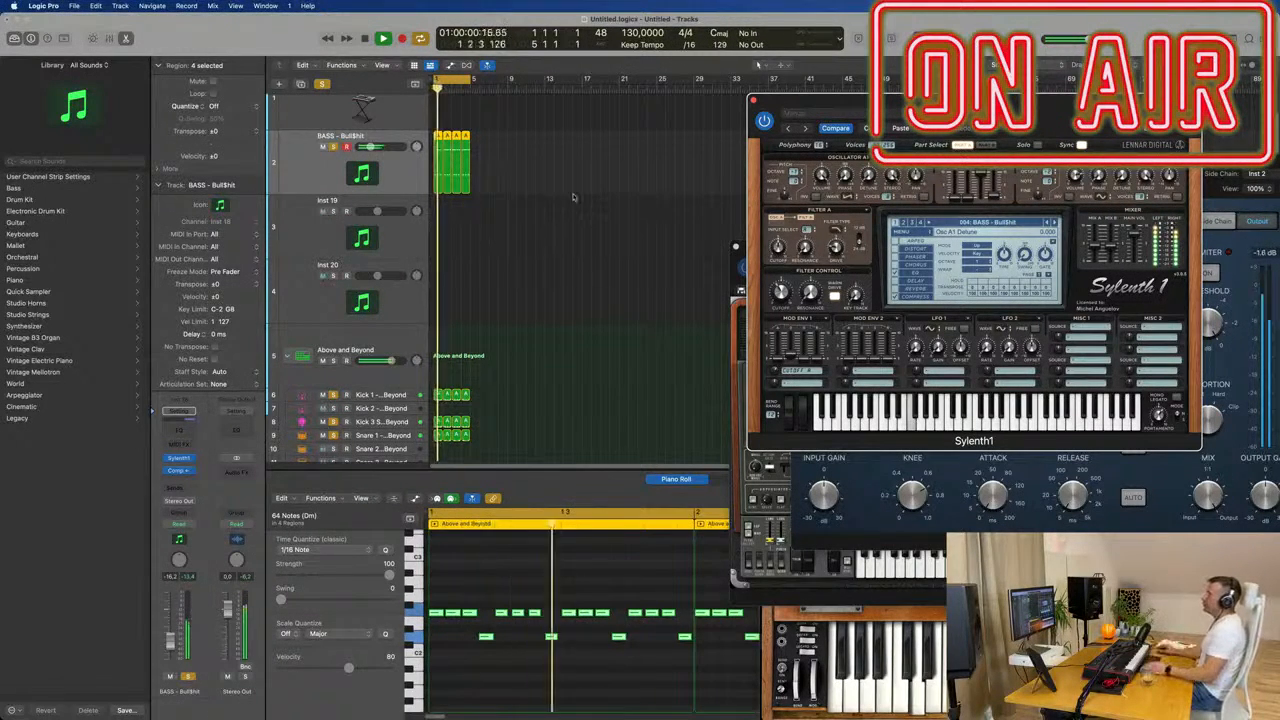
scroll(577, 204, up, 1)
scroll(577, 204, up, 1)
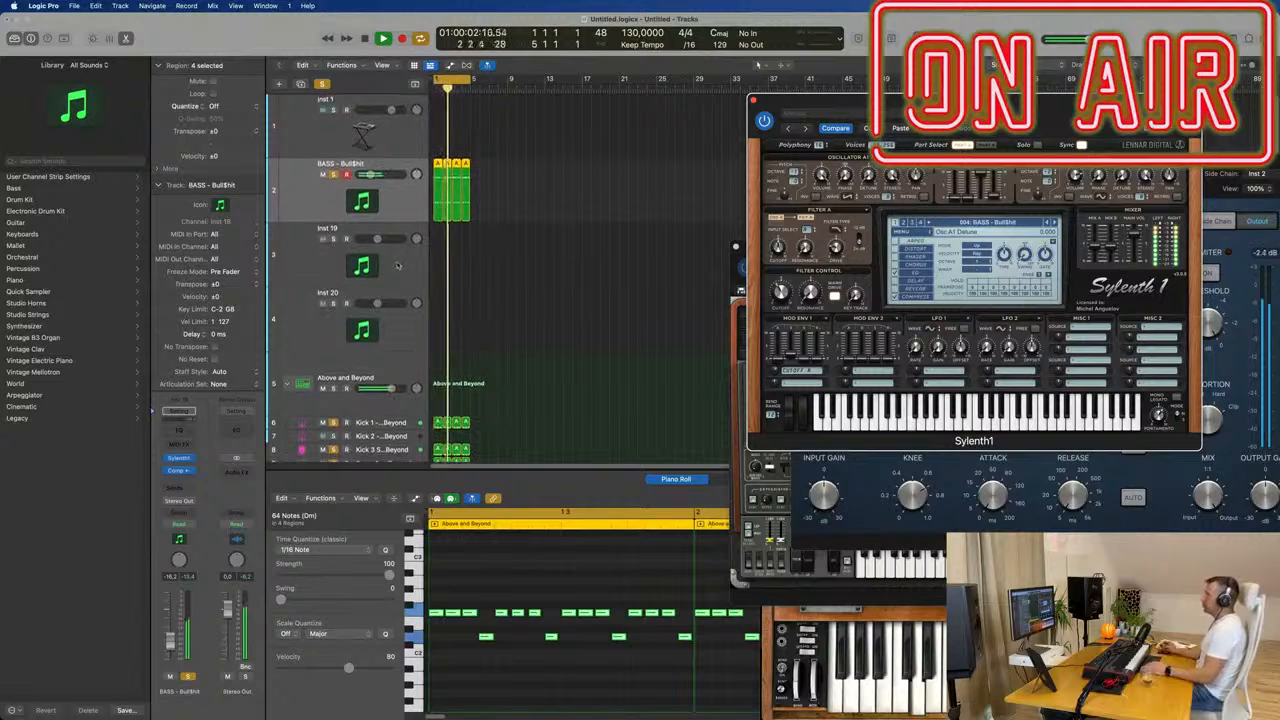
click(397, 264)
click(409, 339)
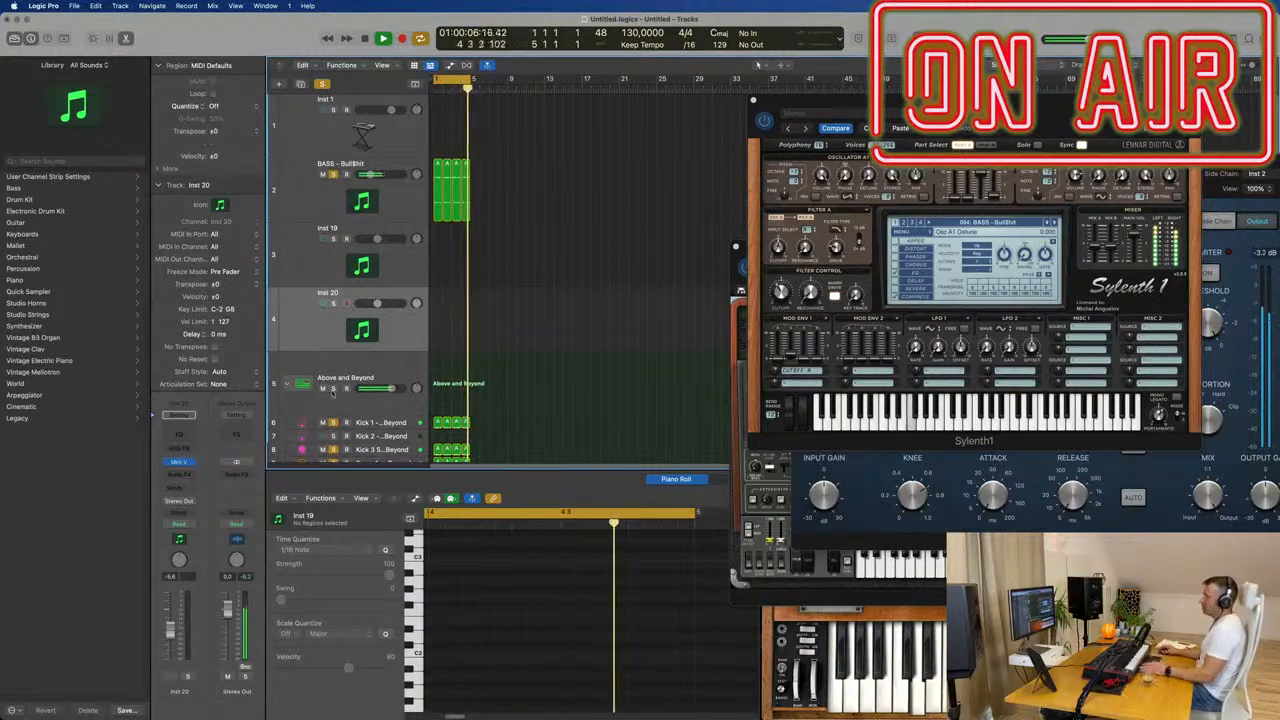
click(178, 462)
drag(983, 314, 828, 71)
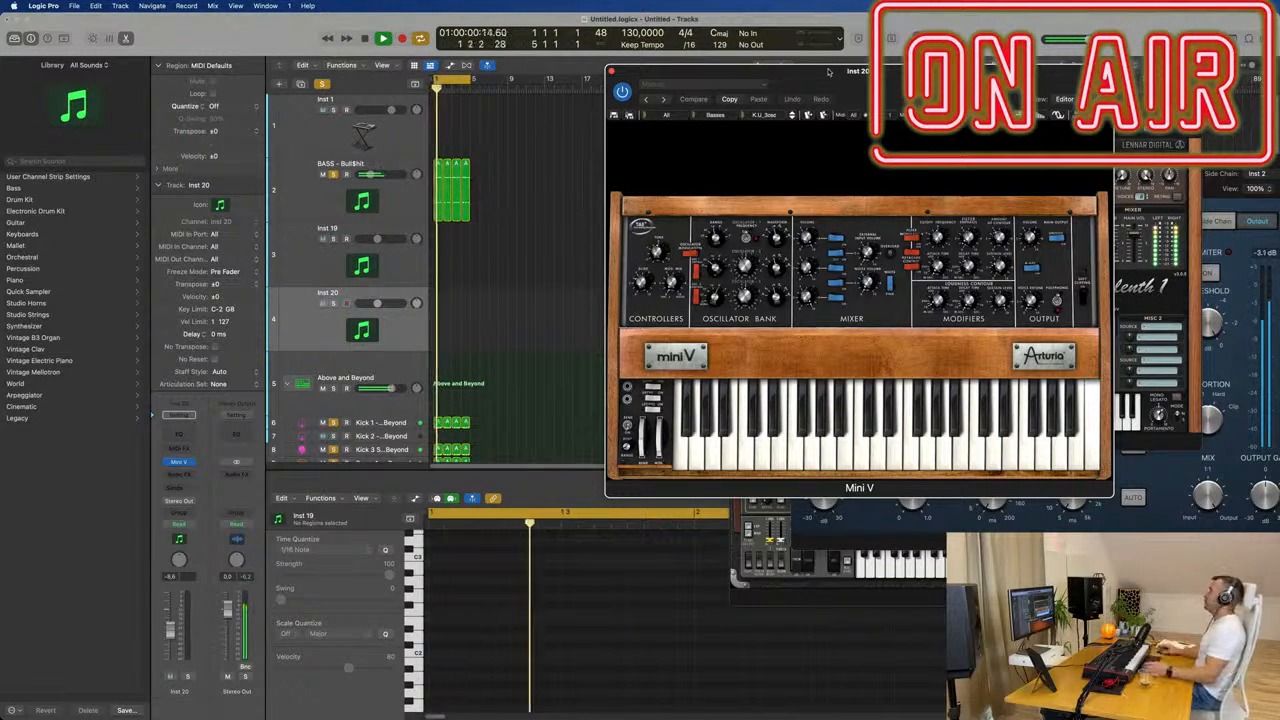
drag(828, 72, 810, 70)
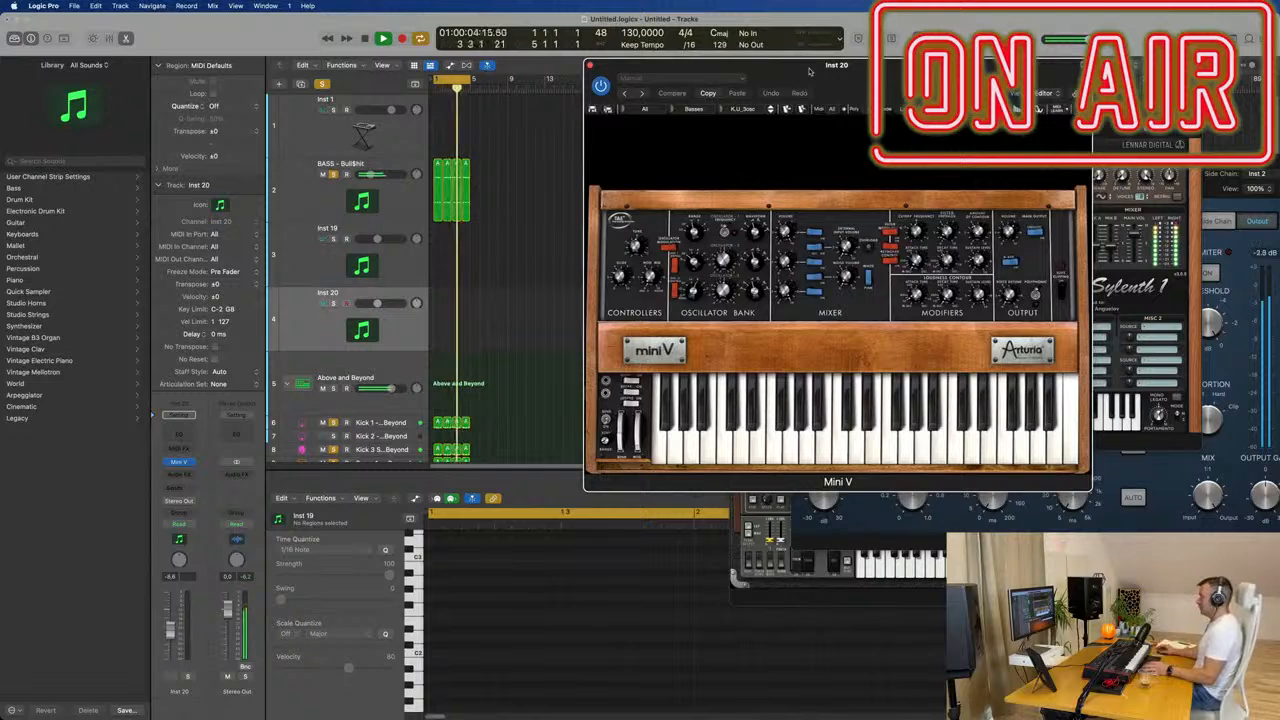
drag(810, 70, 800, 70)
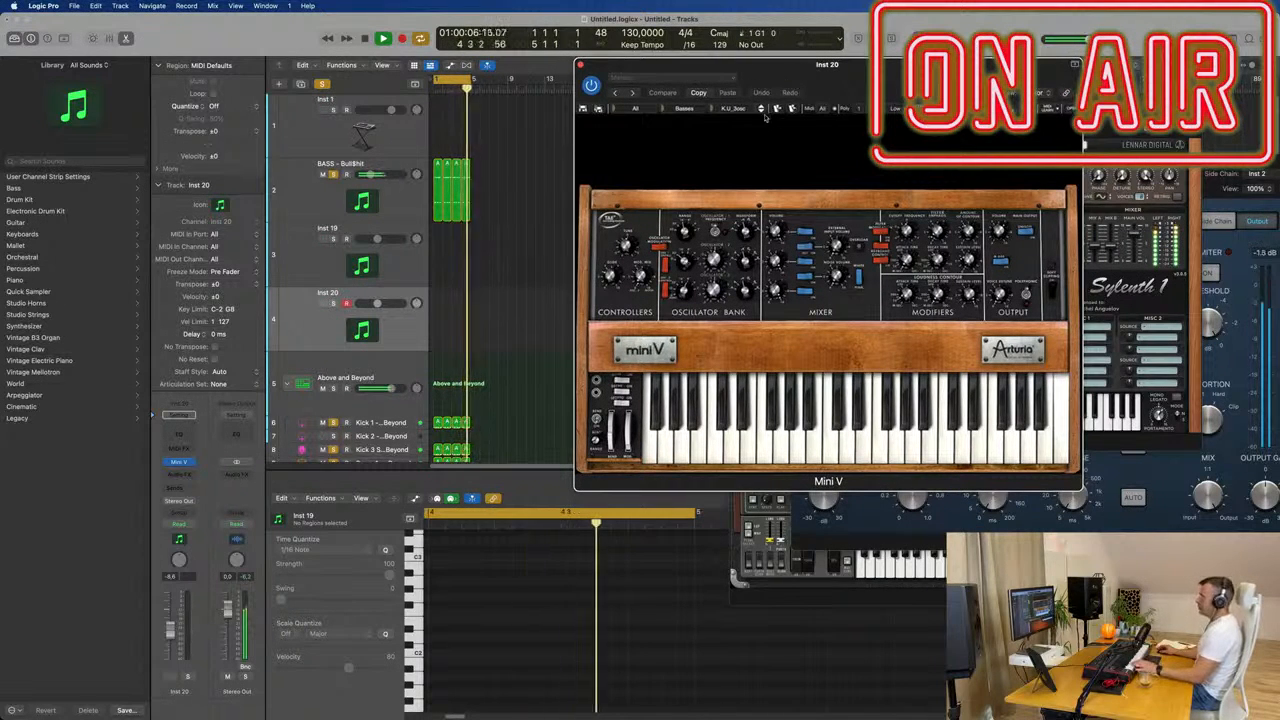
Step: Turn off the active track solos and audition the Mini V bass presets from K.U_Fat through NU_WormBass on Inst 20
click(401, 329)
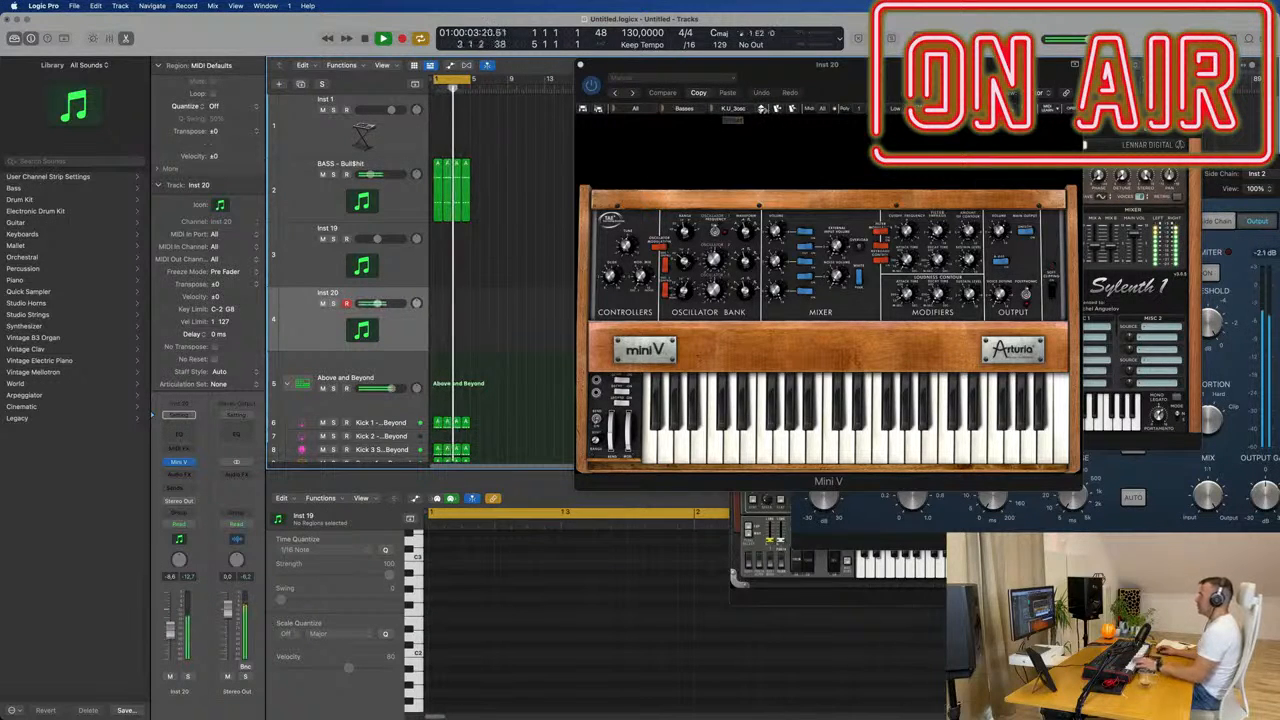
click(761, 109)
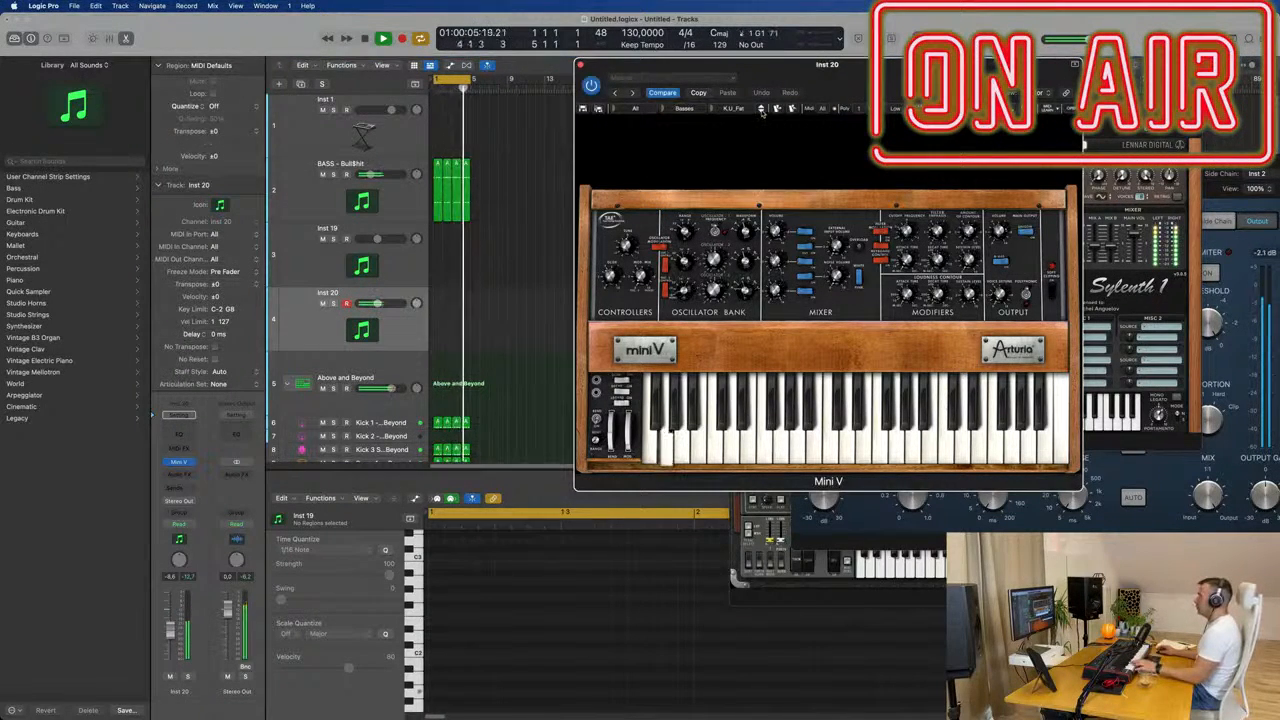
click(761, 109)
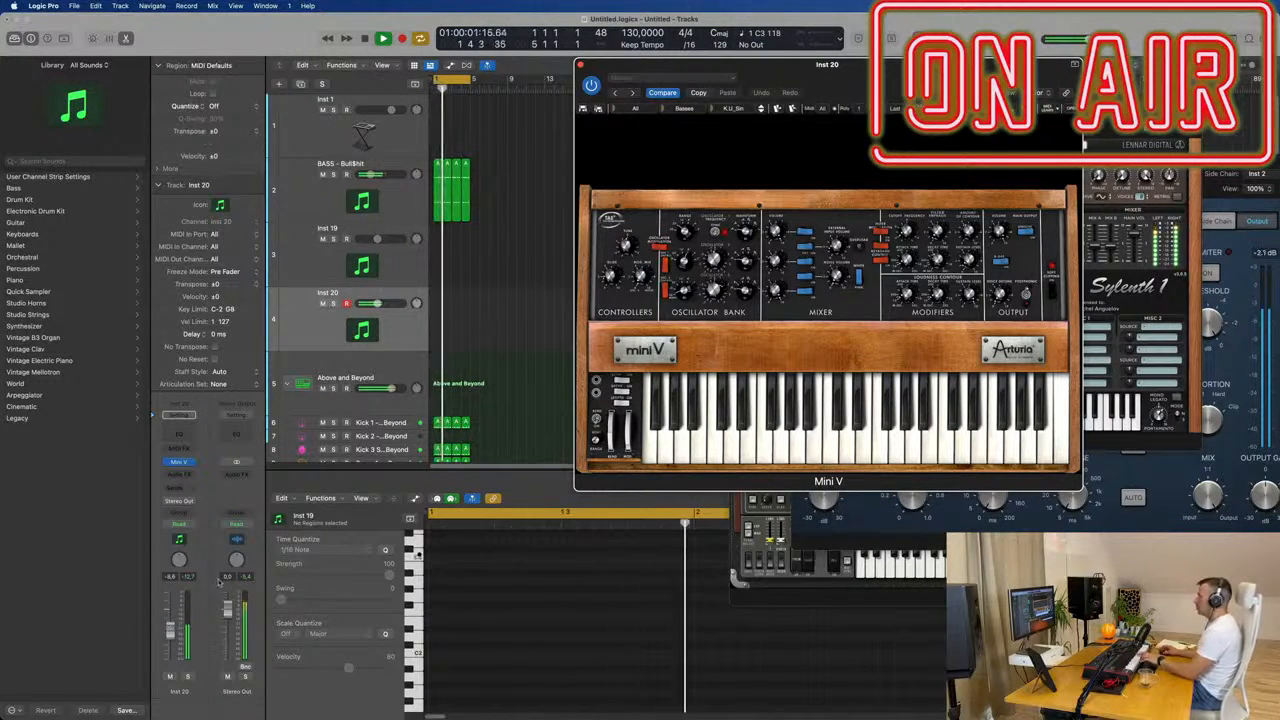
click(761, 112)
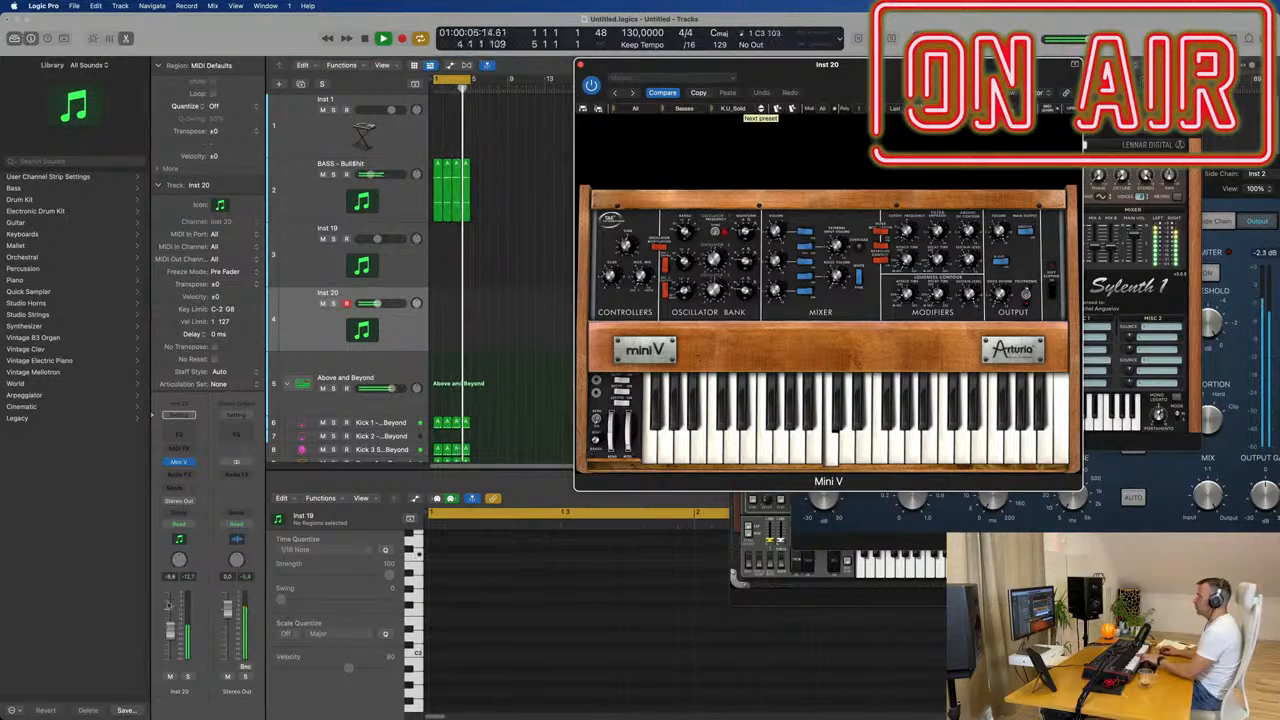
click(761, 112)
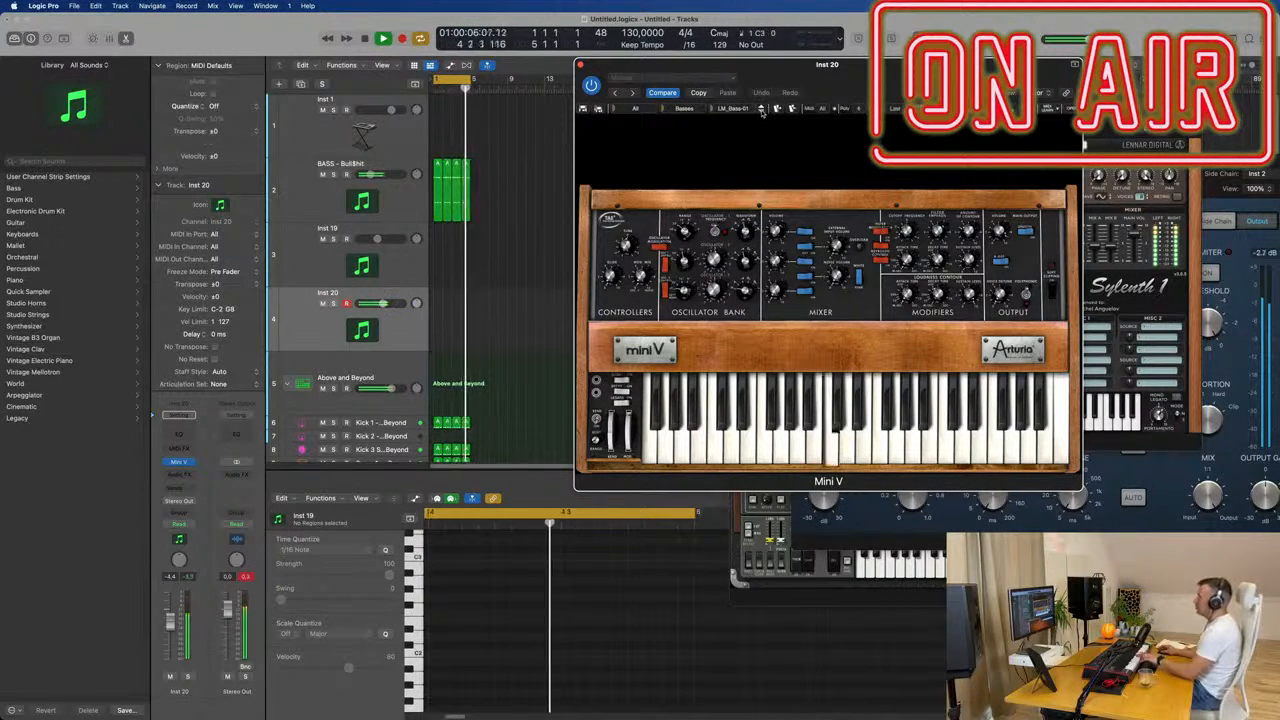
click(761, 112)
click(761, 112)
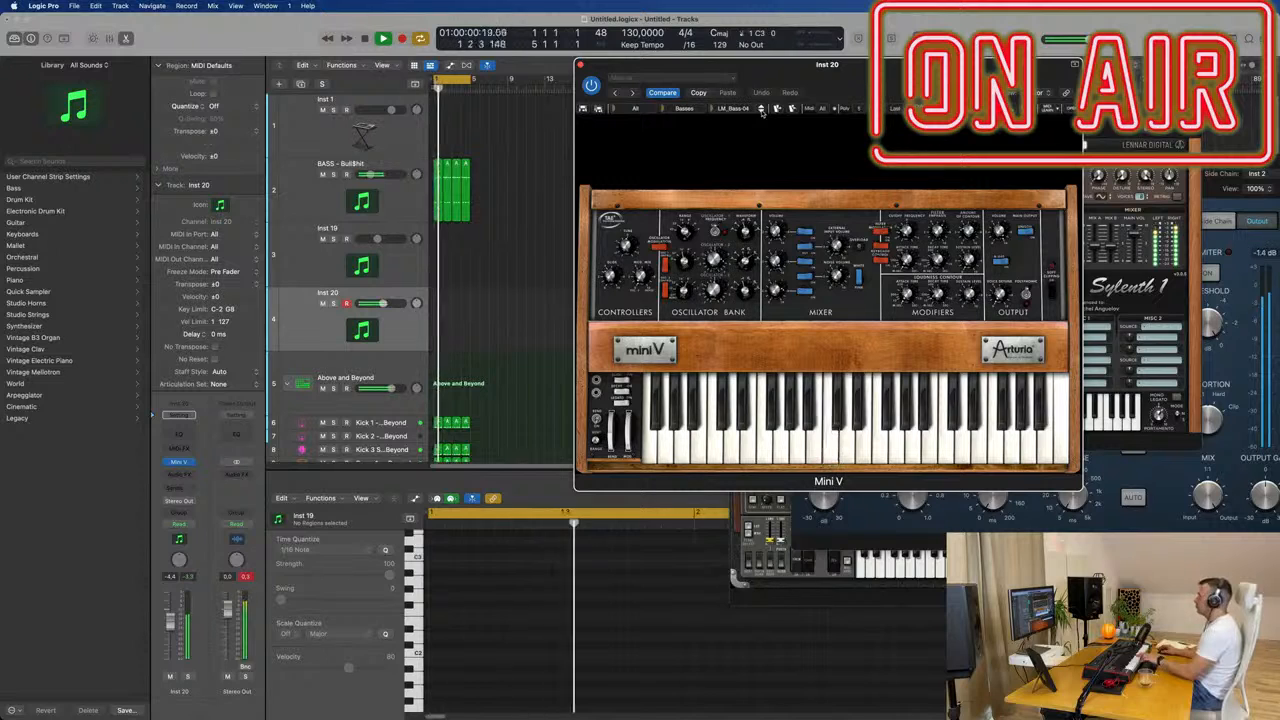
click(761, 112)
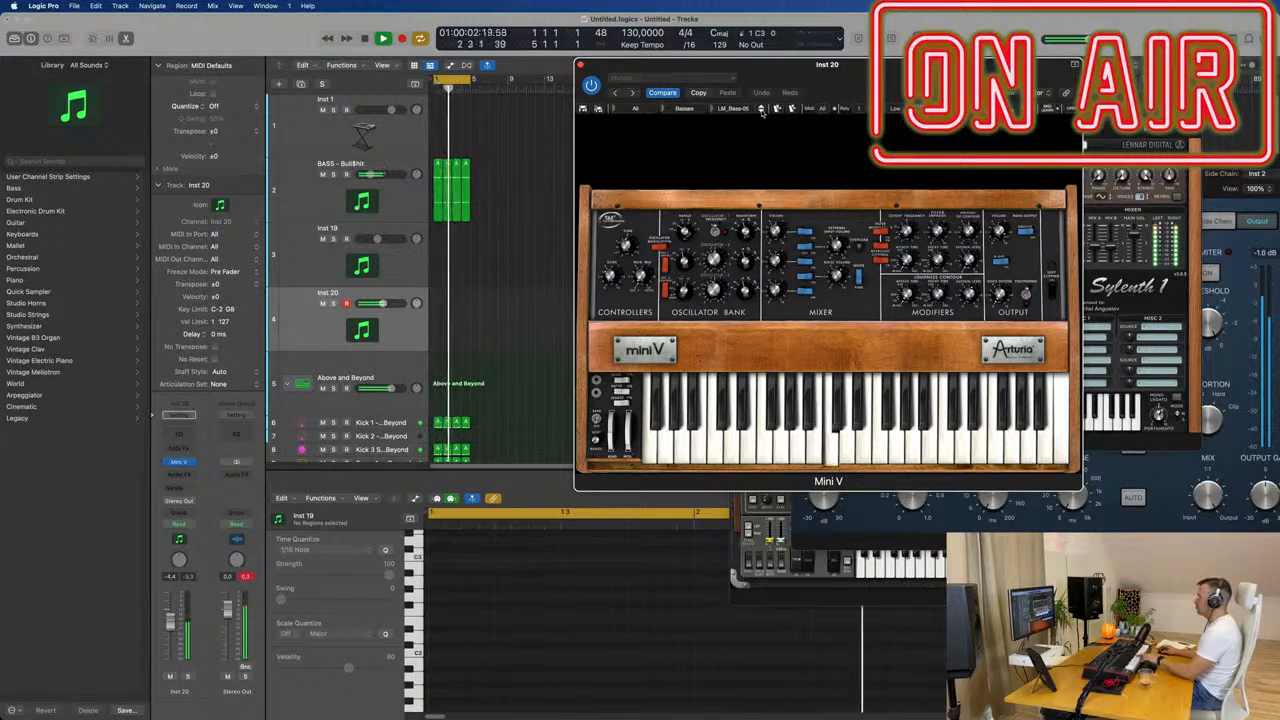
click(761, 112)
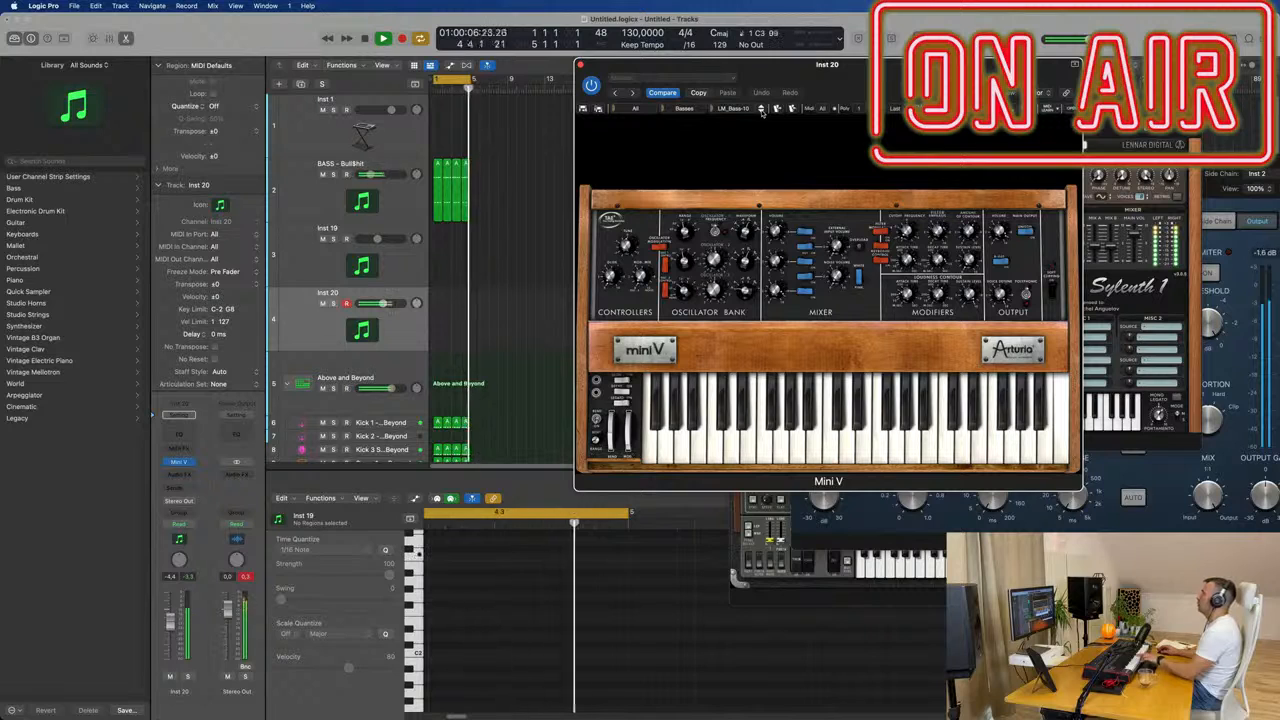
click(761, 112)
click(761, 112)
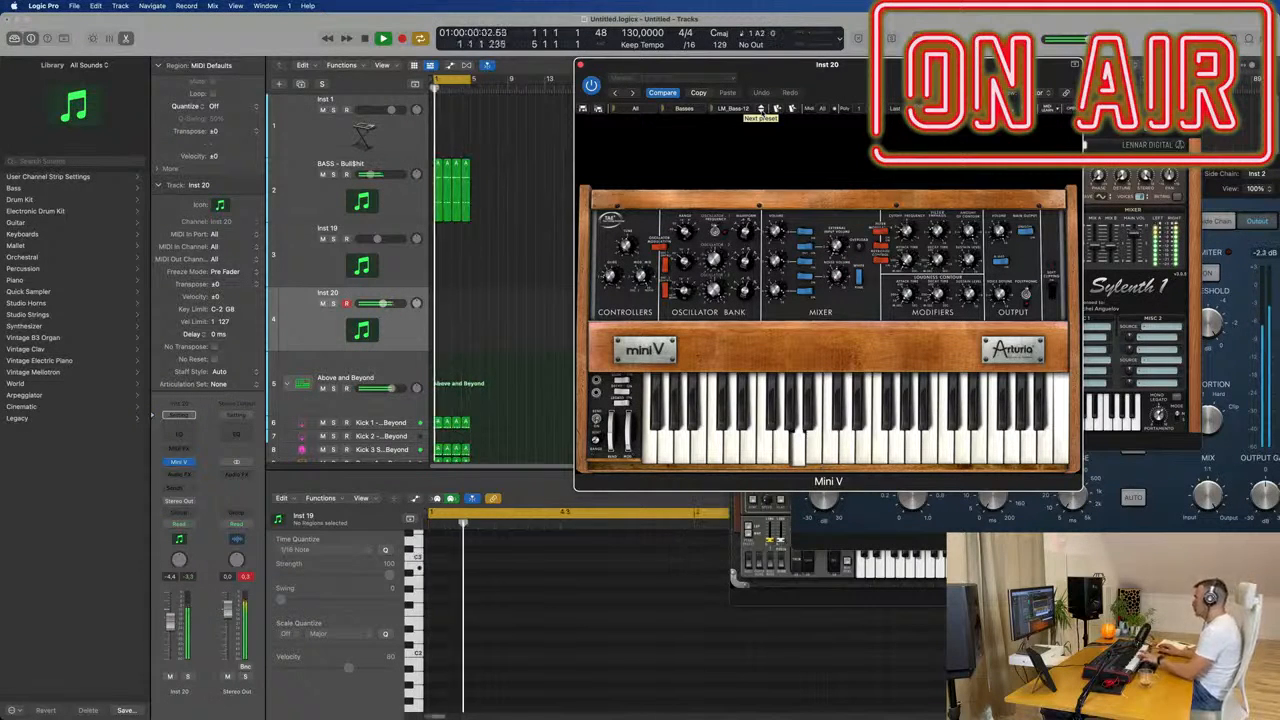
click(761, 112)
click(761, 112)
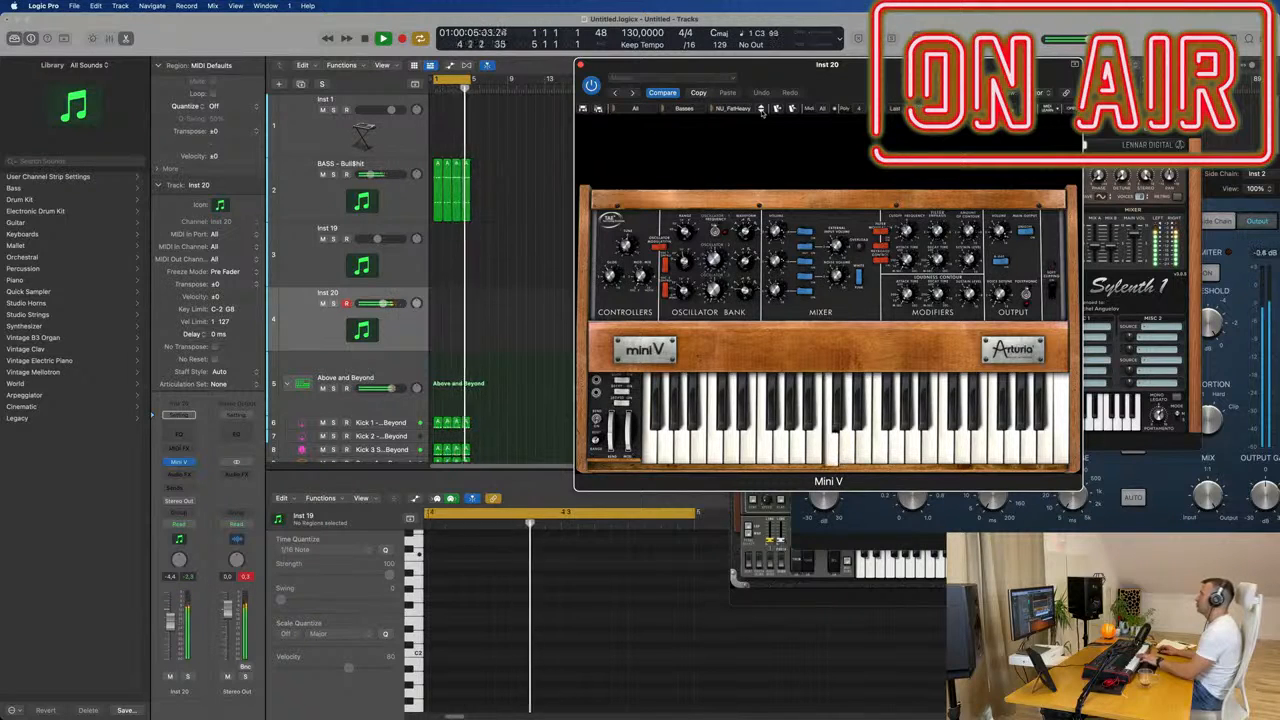
click(761, 112)
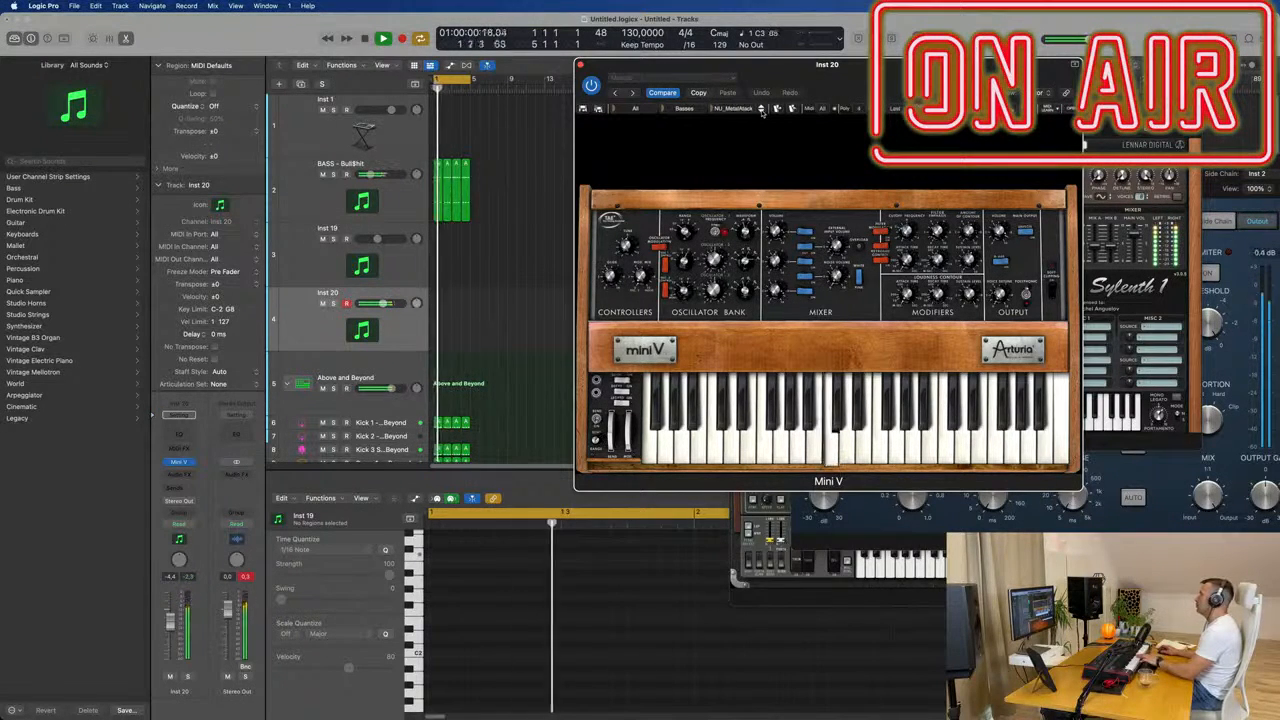
click(761, 112)
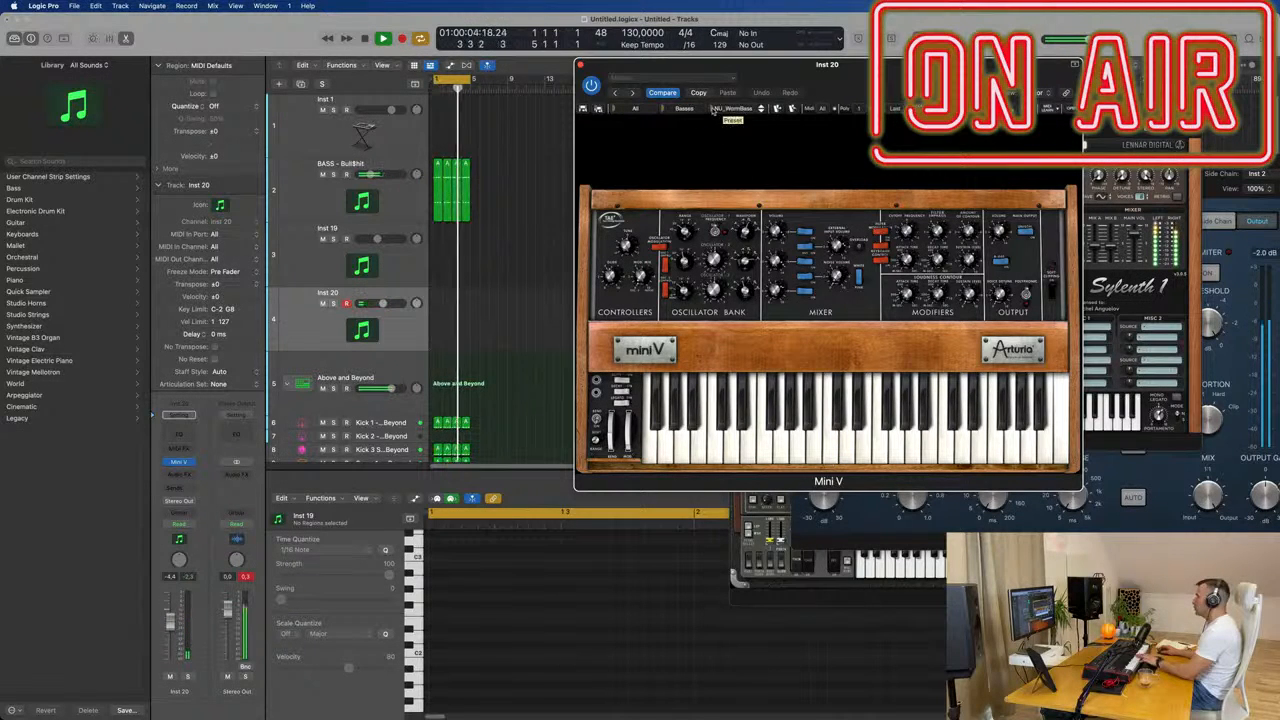
Step: Load the Mini V preset JMB_Reverse_Bass and audition the neighbouring bass presets as far as GTD_Jazz_Bass
click(714, 110)
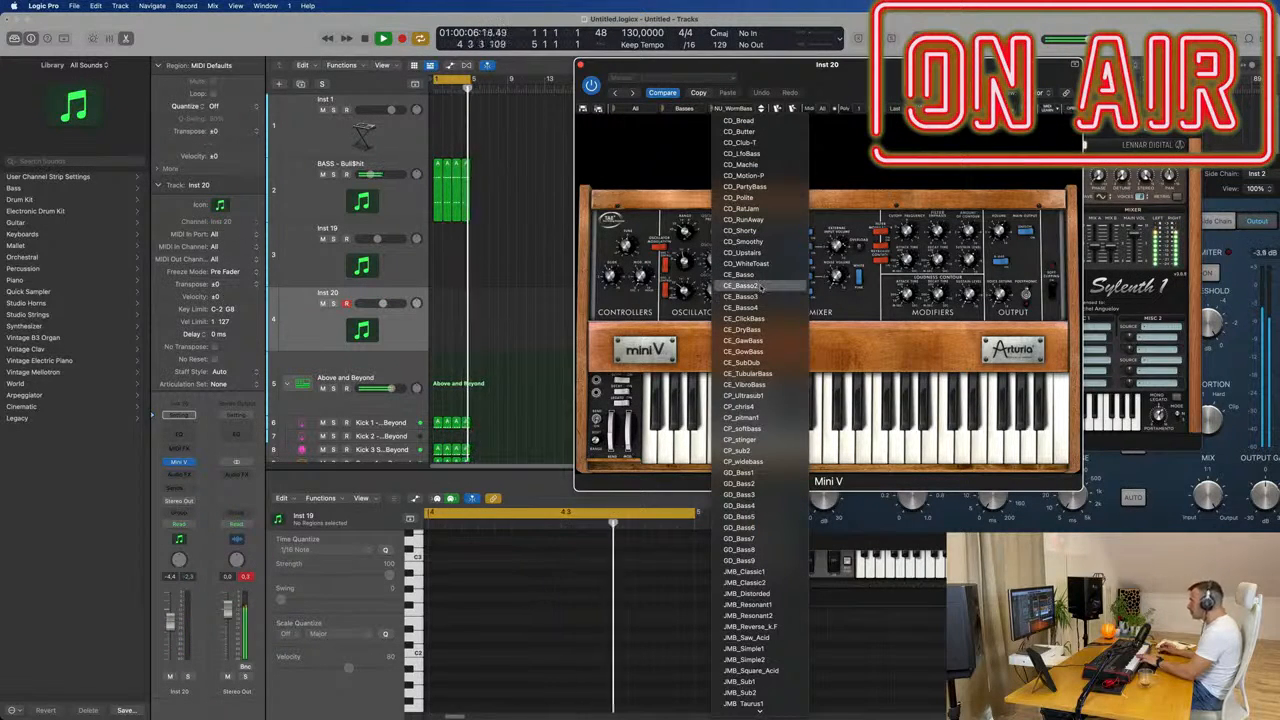
scroll(760, 287, down, 15)
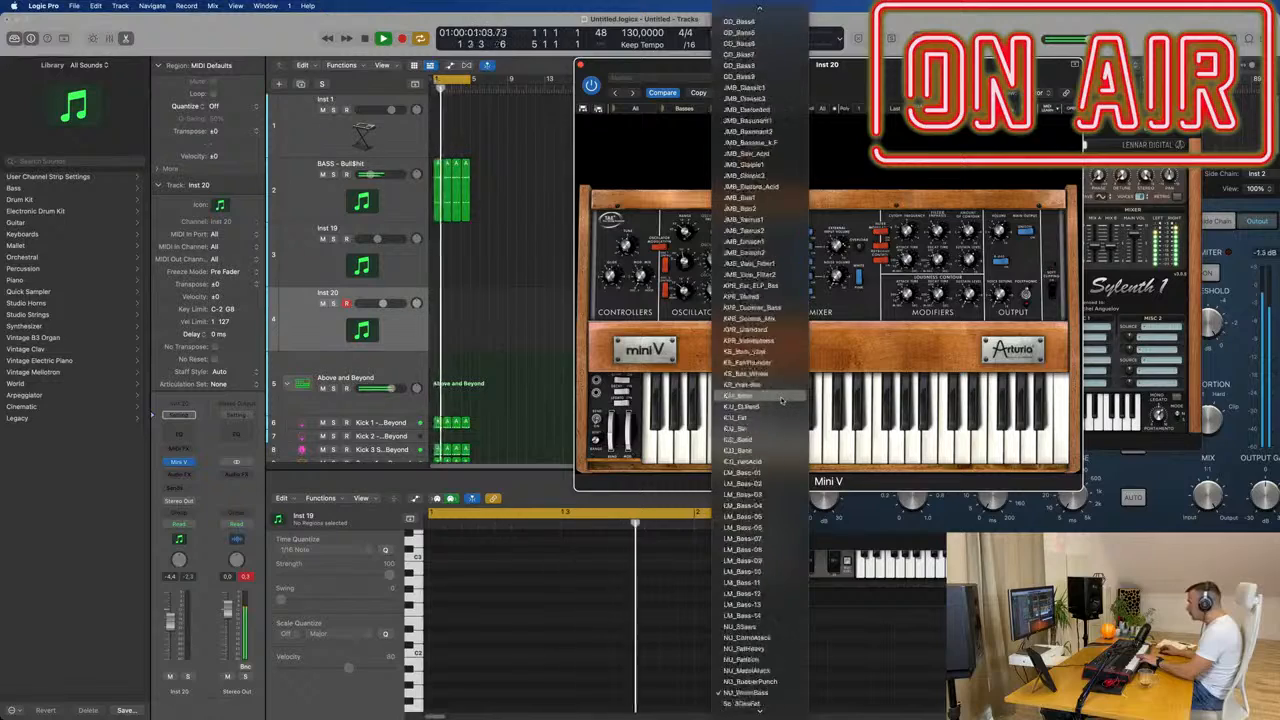
scroll(781, 400, down, 3)
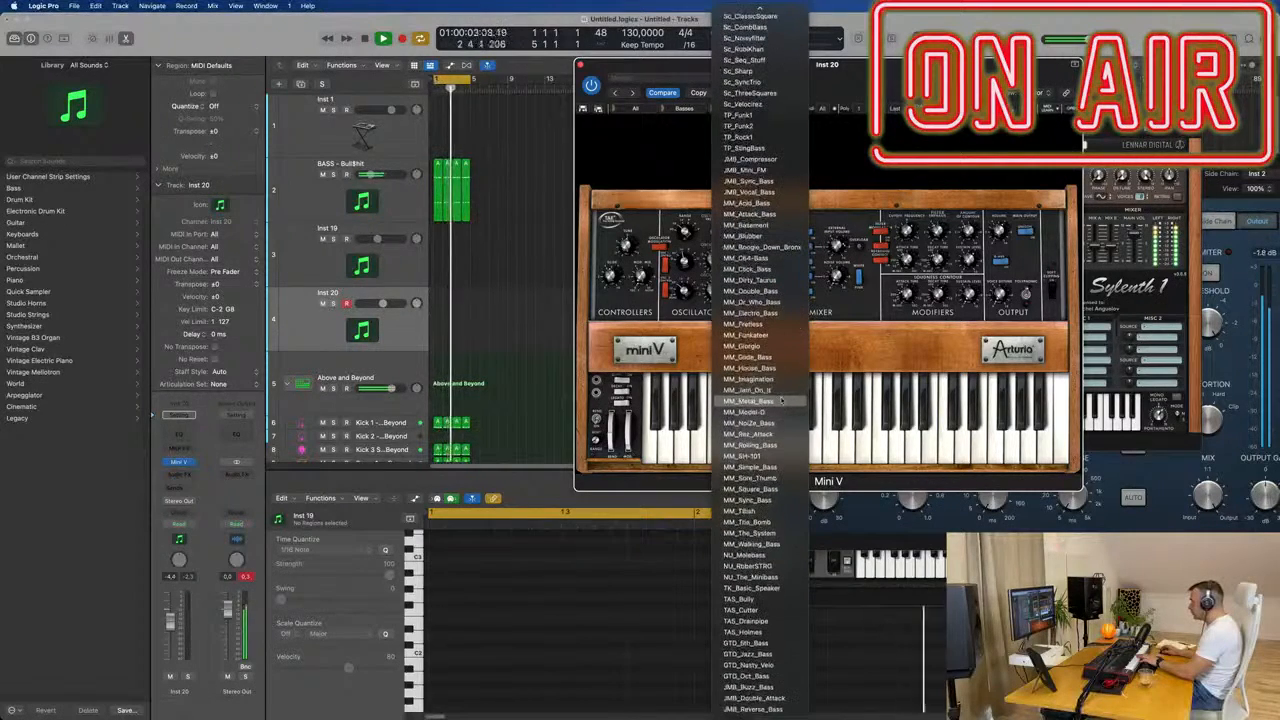
click(754, 709)
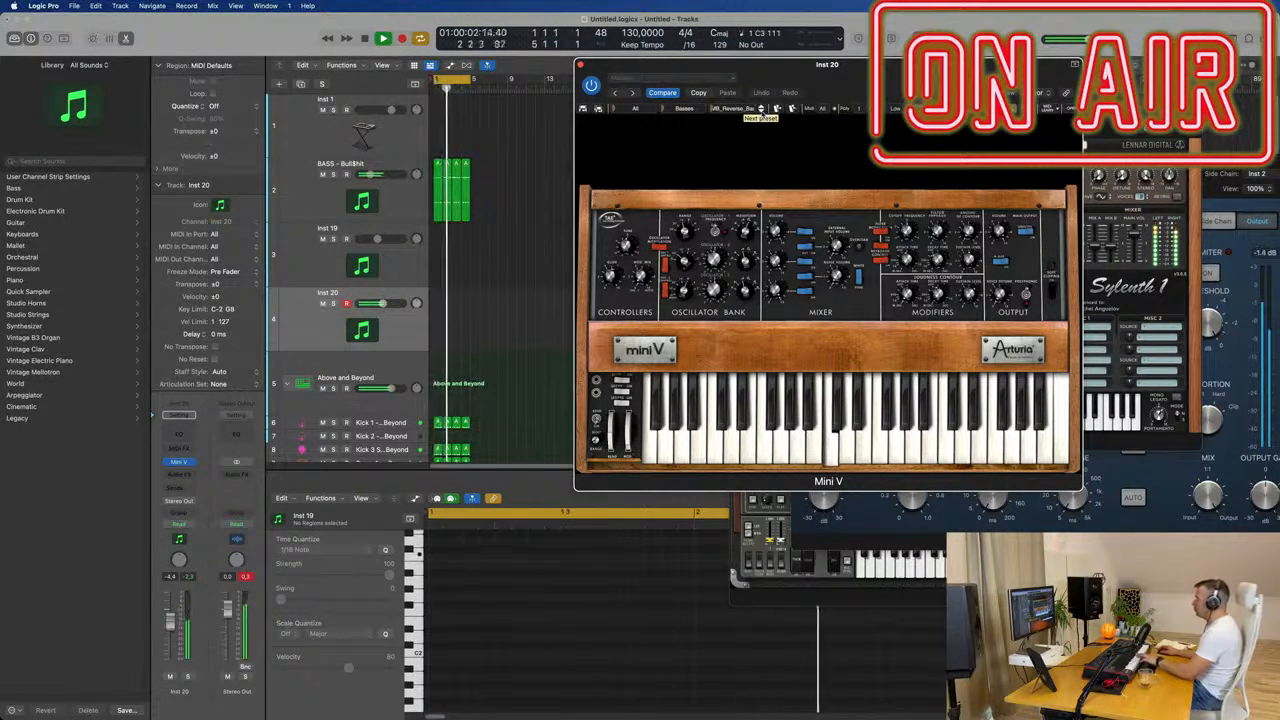
click(762, 108)
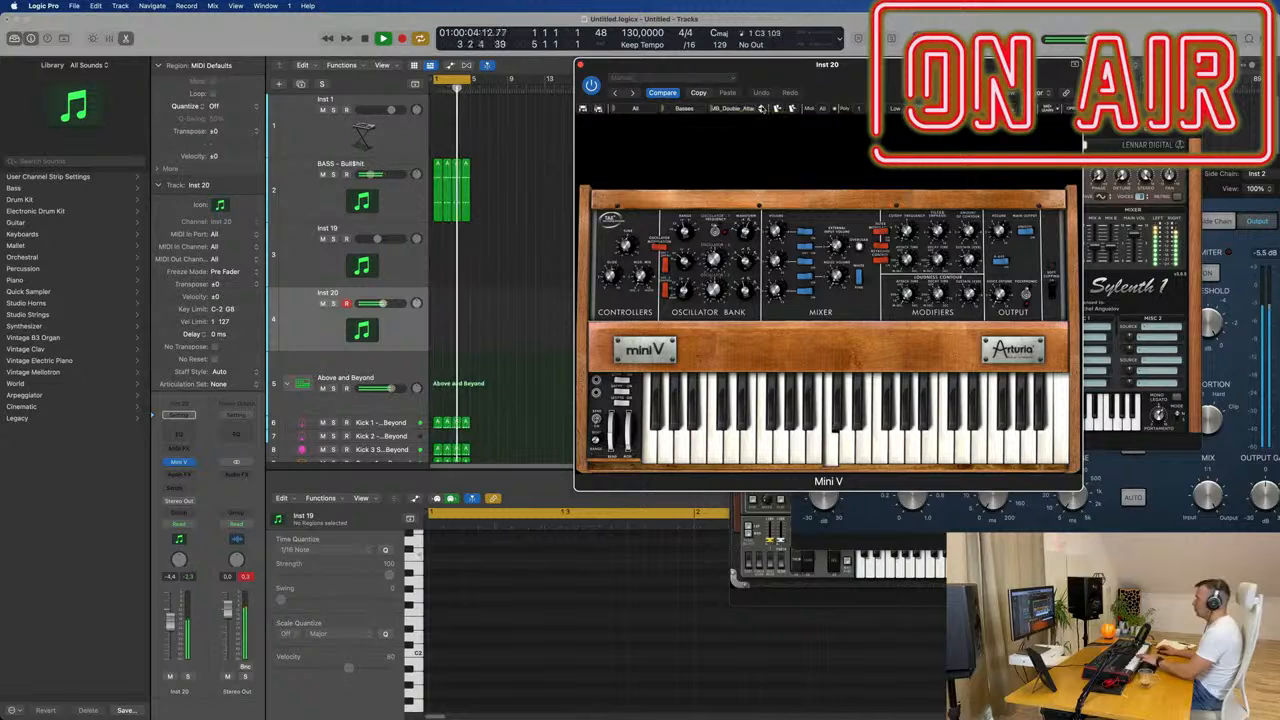
click(762, 108)
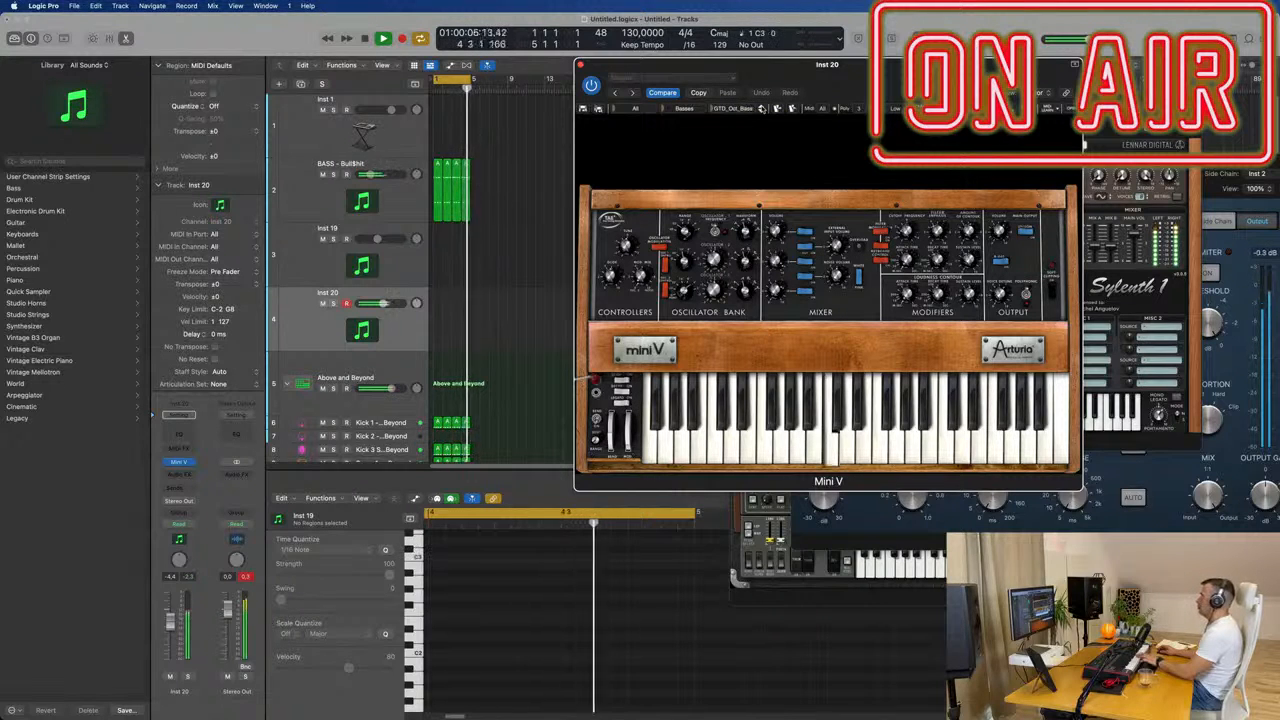
click(762, 108)
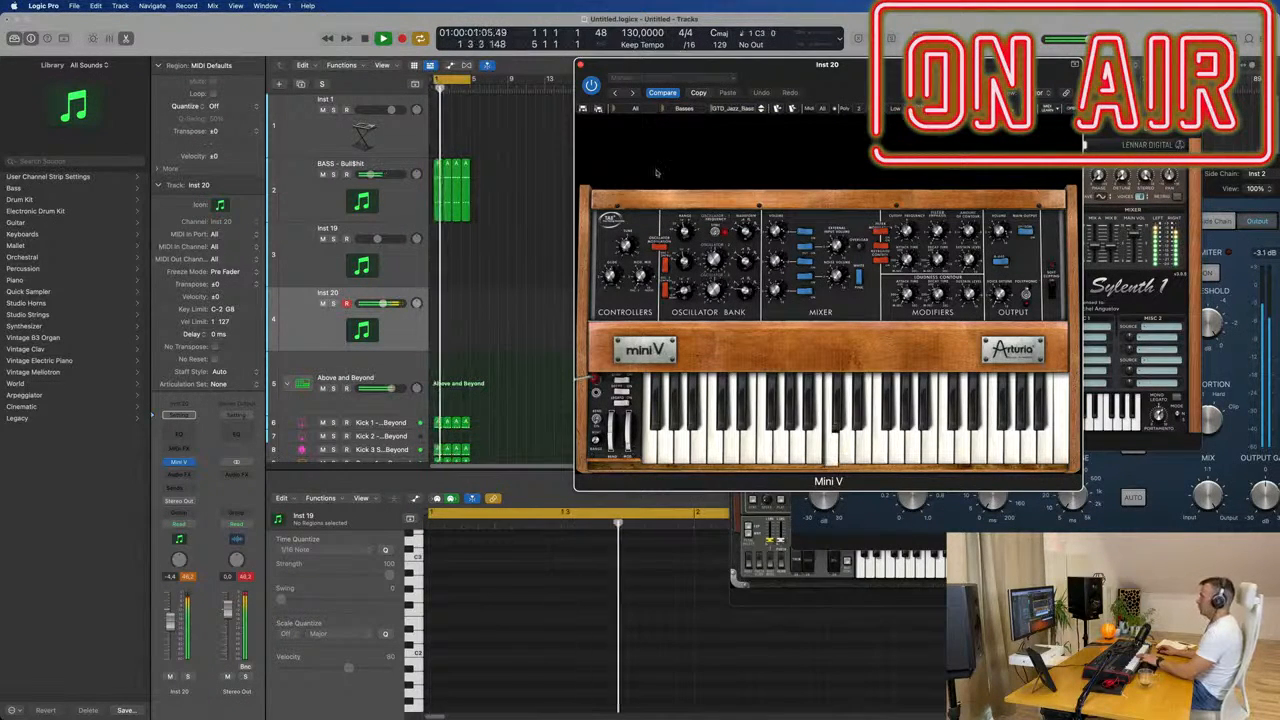
Step: Lower the Inst 20 volume to about -14.2 dB and audition the Mini V presets from GTD_5th_Bass through NU_The_Minibass
click(172, 650)
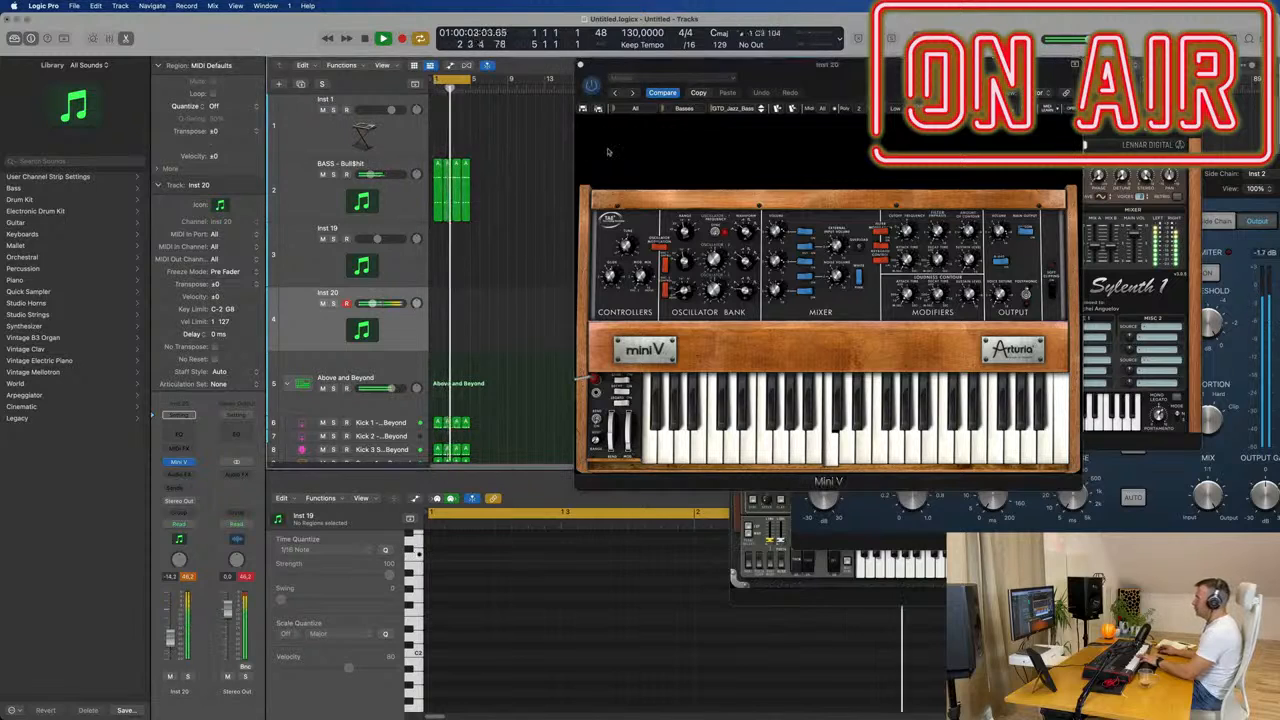
click(763, 110)
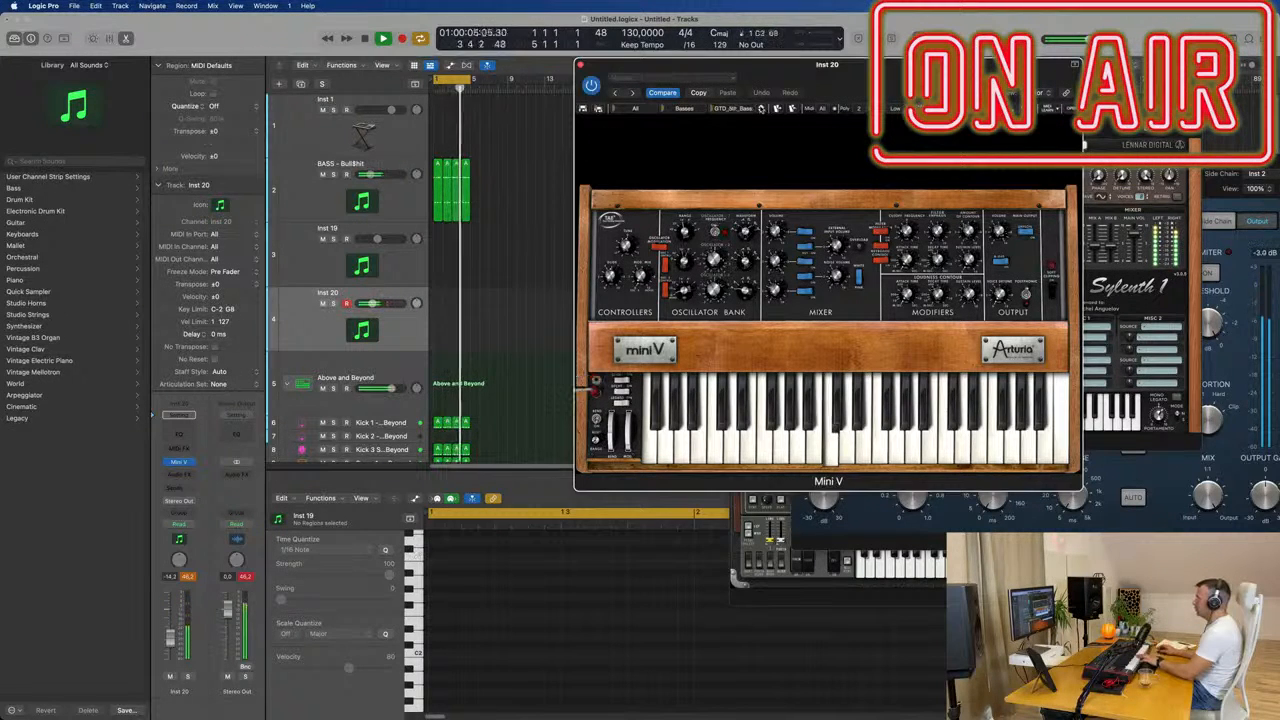
click(762, 110)
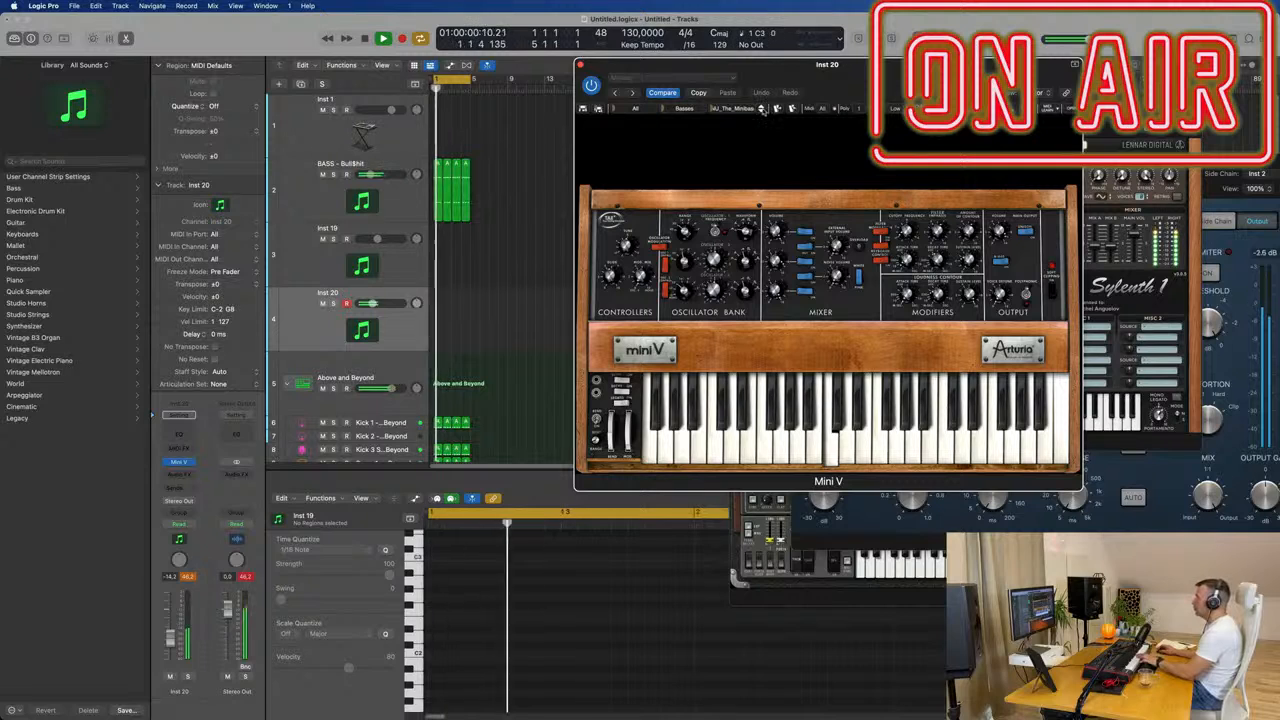
Step: Load CD_Butter from the start of the Mini V bass list and advance through the presets to CD_RunAway
click(712, 109)
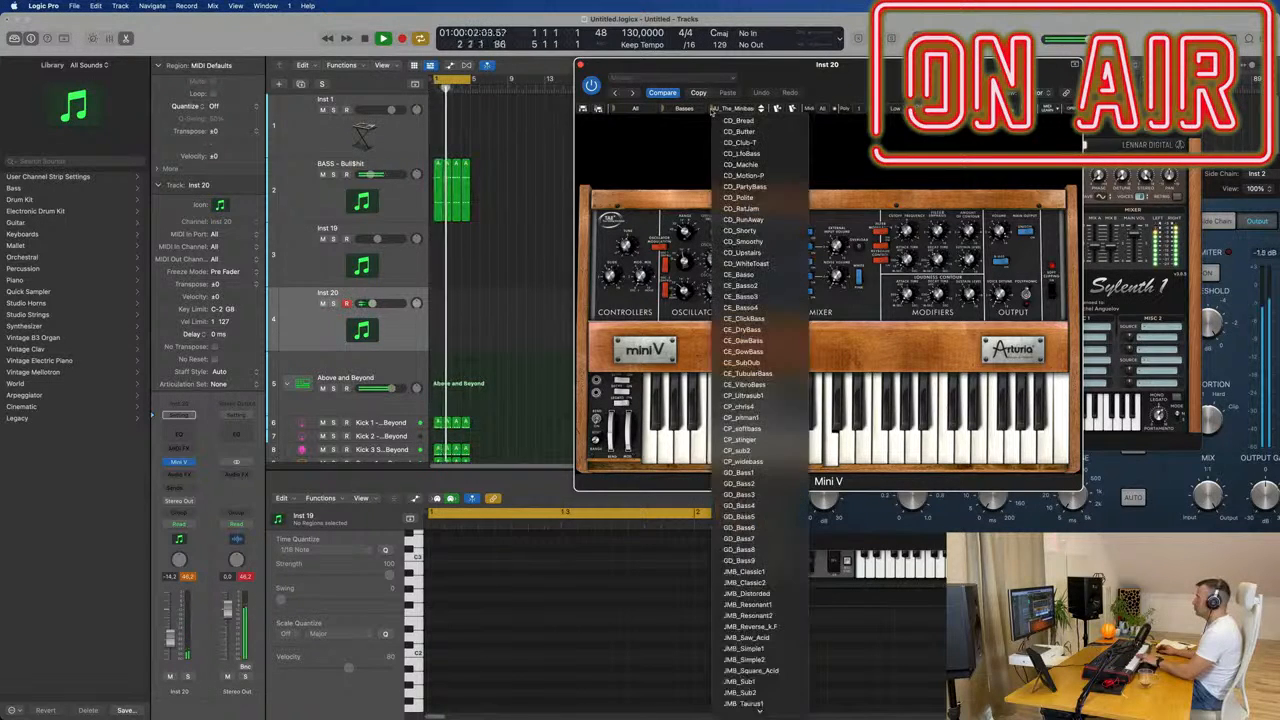
click(758, 131)
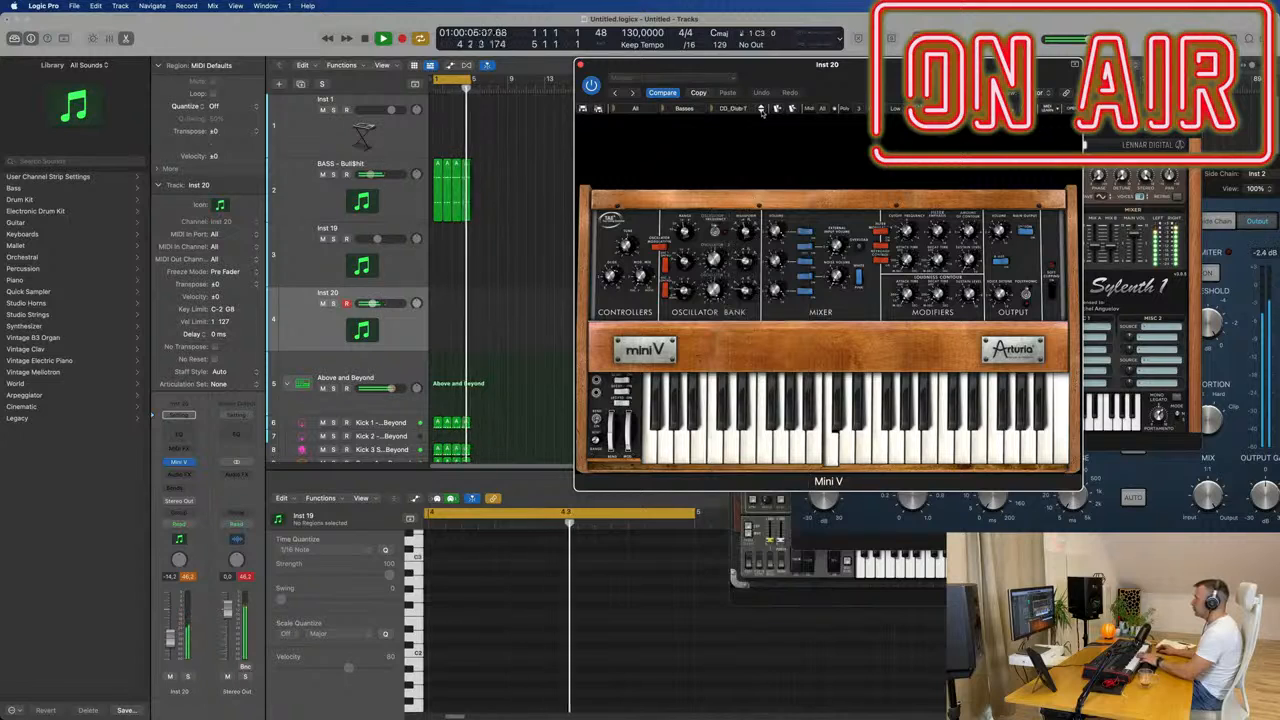
click(761, 111)
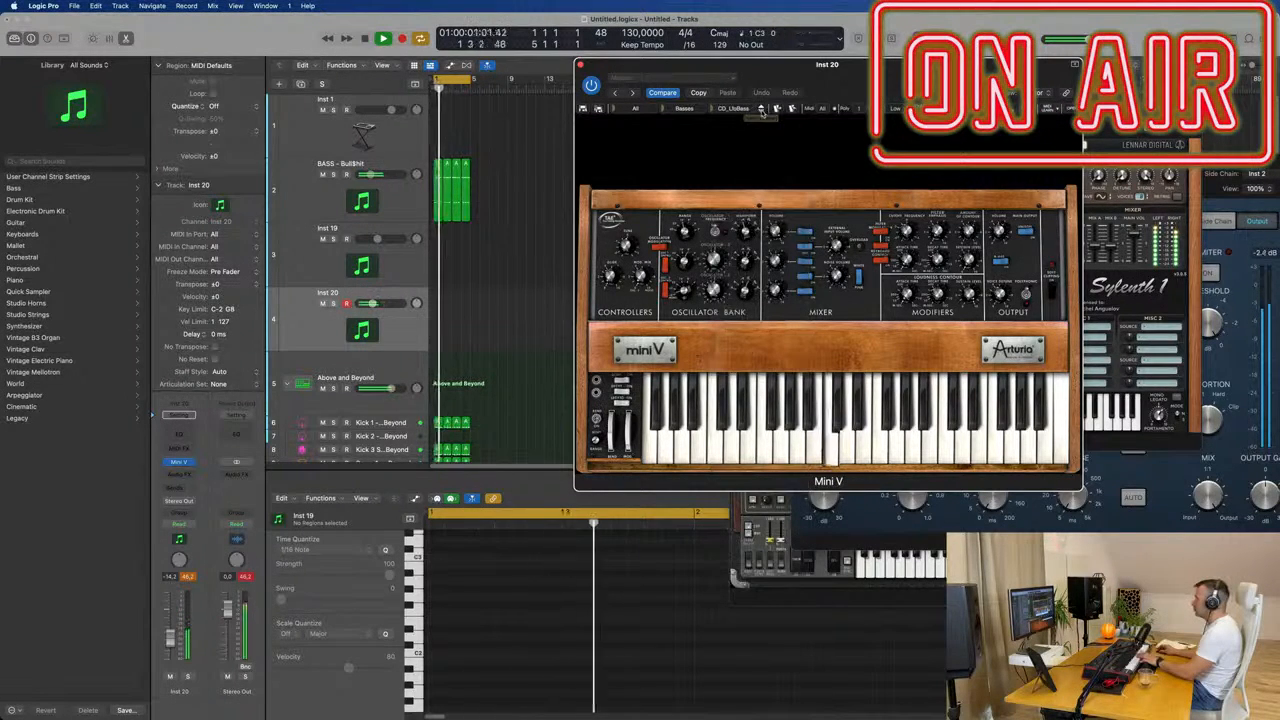
click(761, 111)
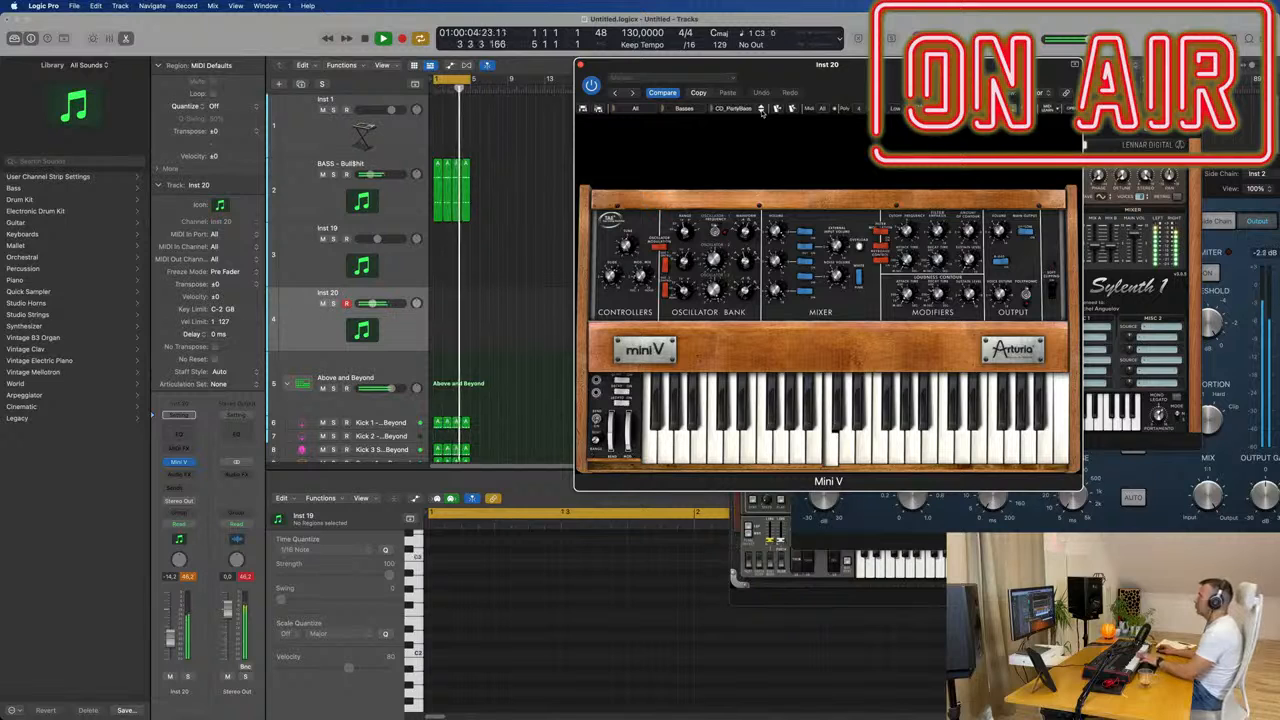
click(761, 111)
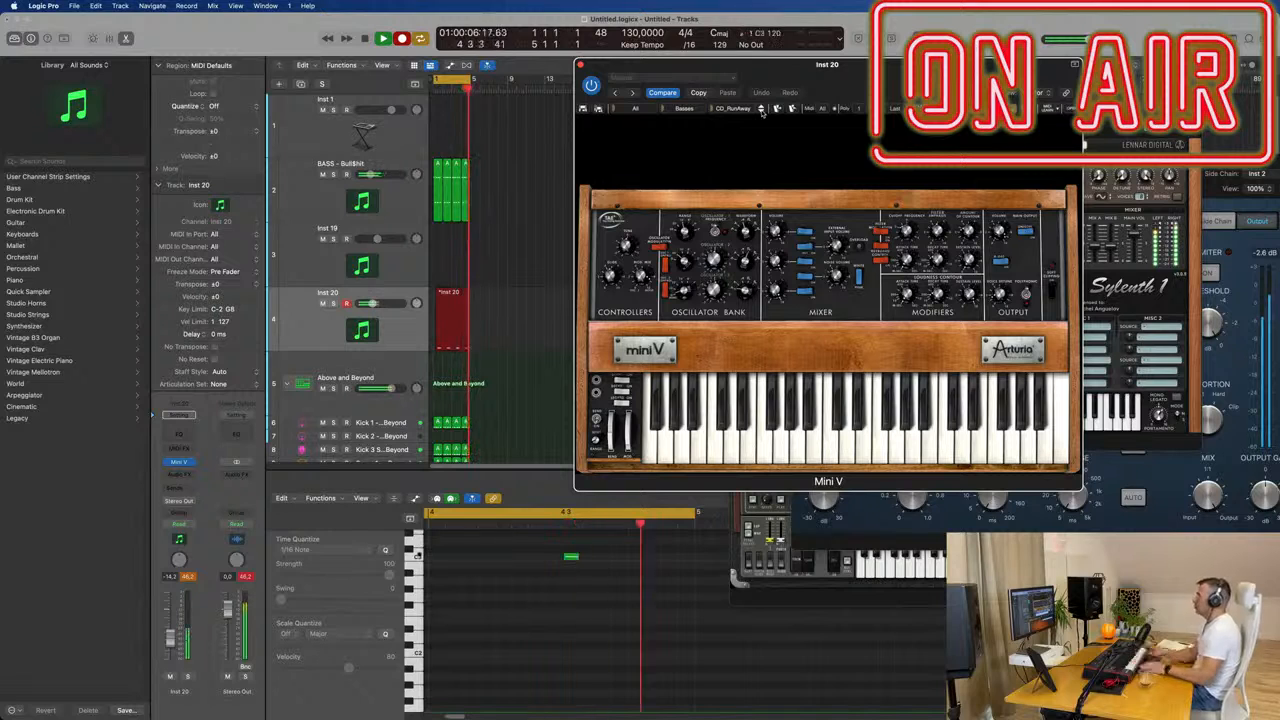
Step: Record a repeating C3 note over the four-bar loop on Inst 20 and select its four notes in the Piano Roll
key(space)
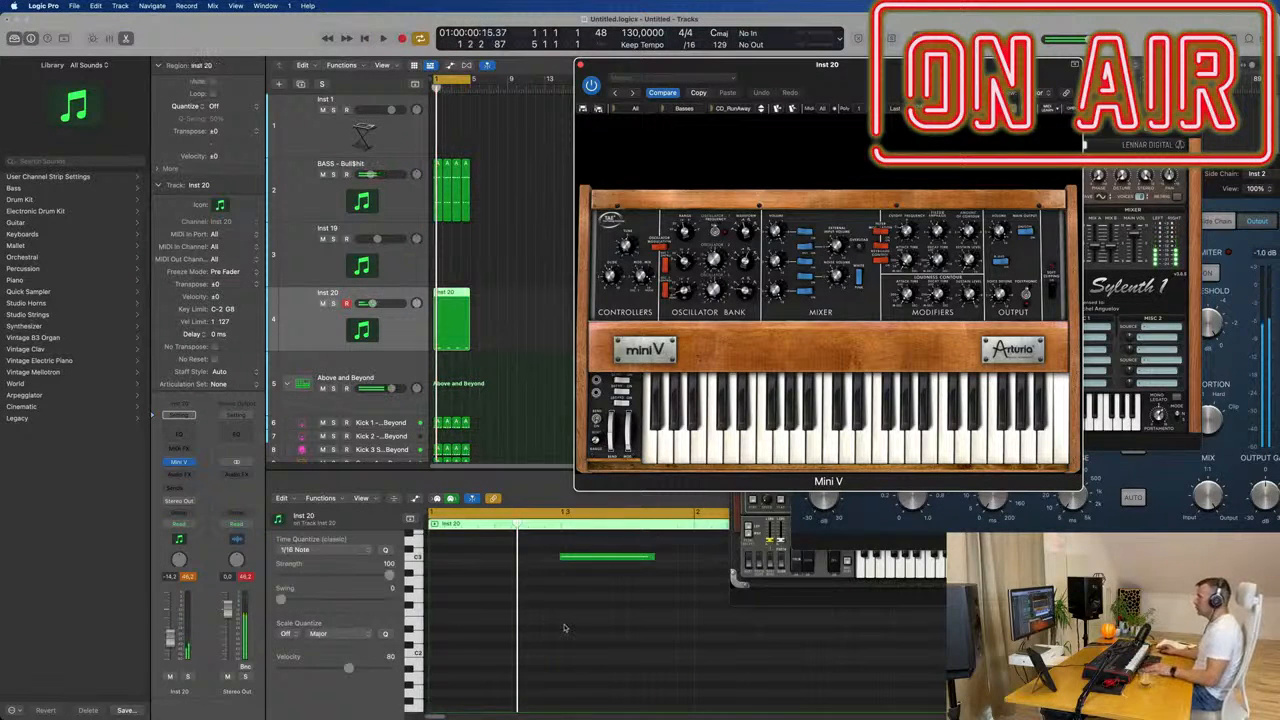
scroll(565, 628, down, 5)
click(559, 628)
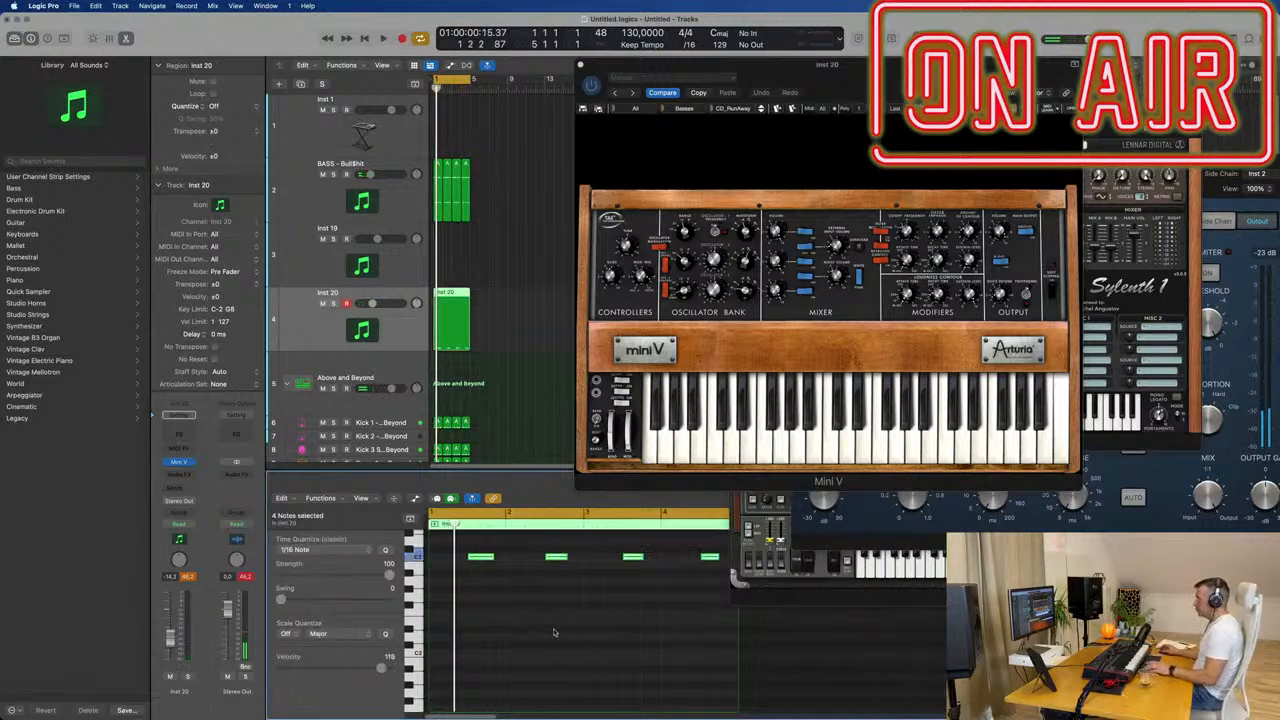
Step: Play the loop and audition the Mini V bass presets from CD_Smoothy through CE_Bass2
key(space)
scroll(558, 632, up, 4)
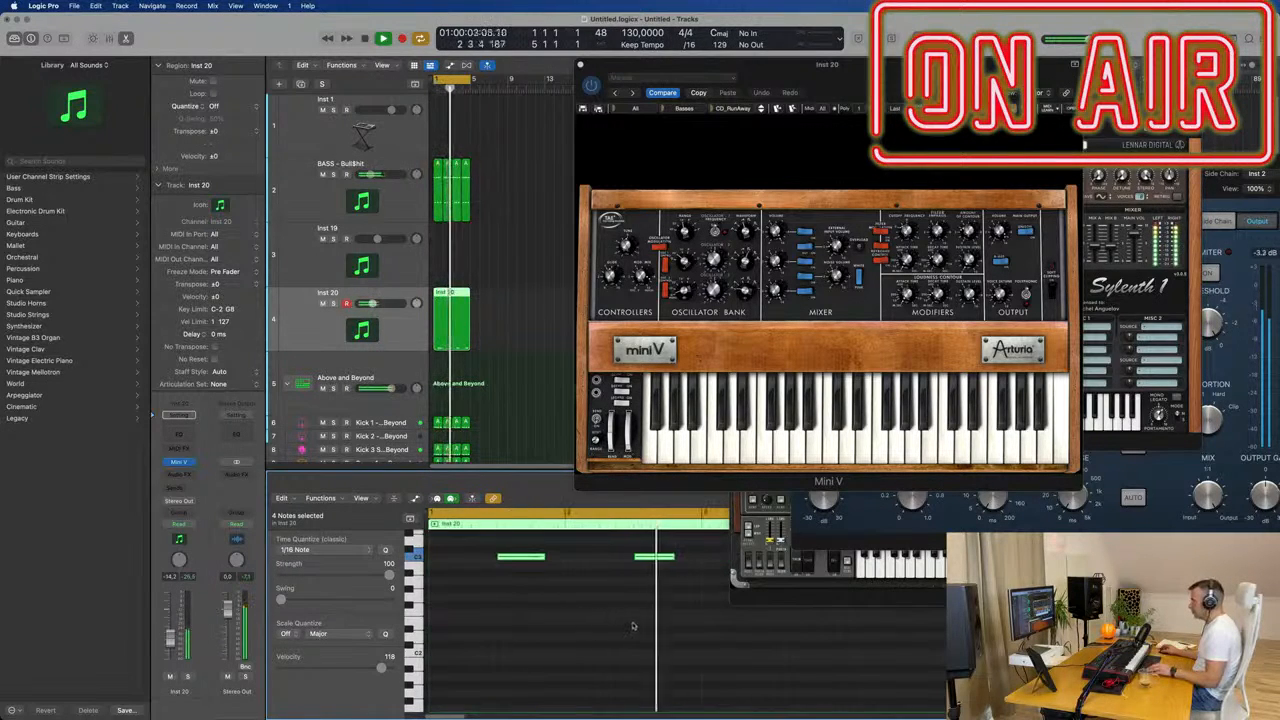
scroll(632, 623, down, 3)
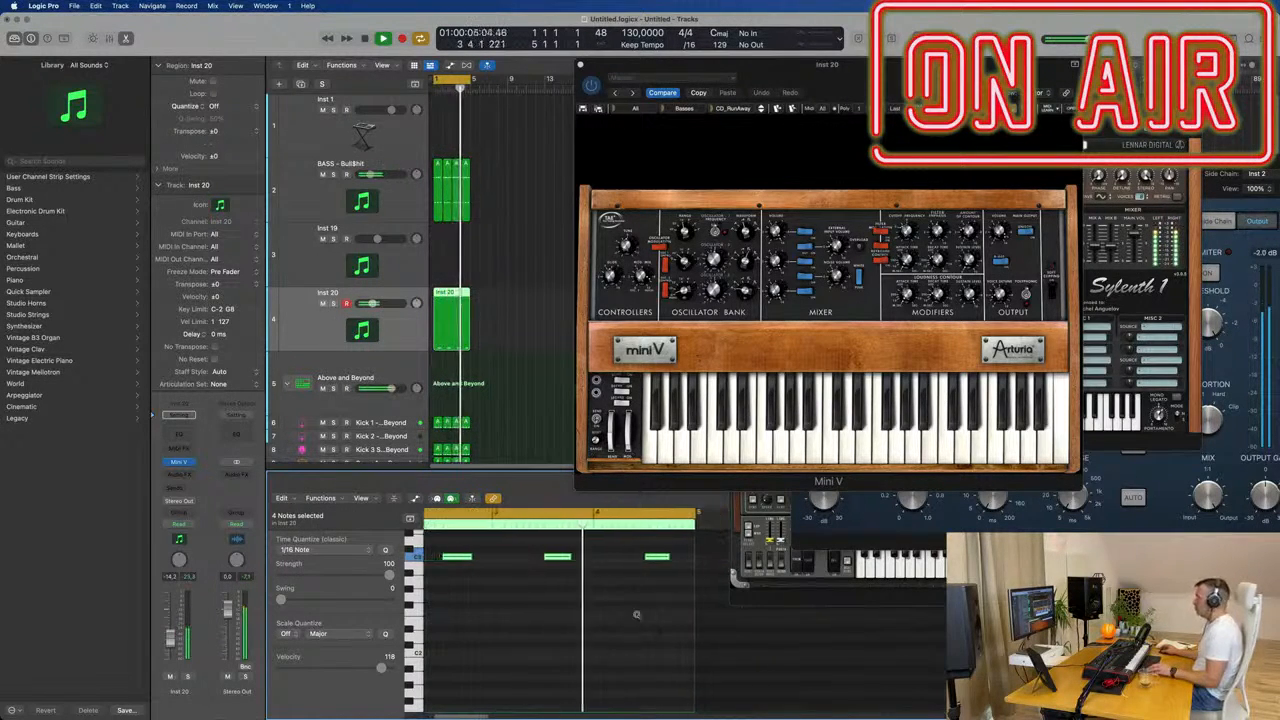
drag(797, 65, 783, 63)
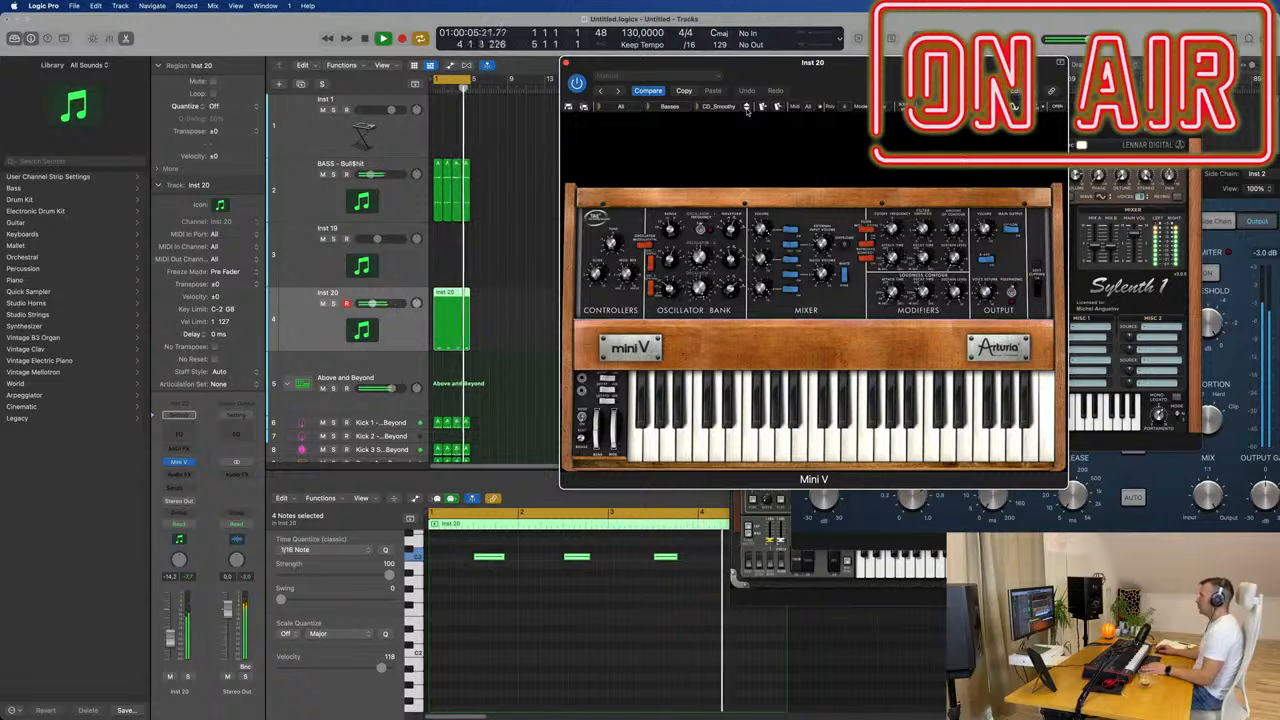
click(746, 110)
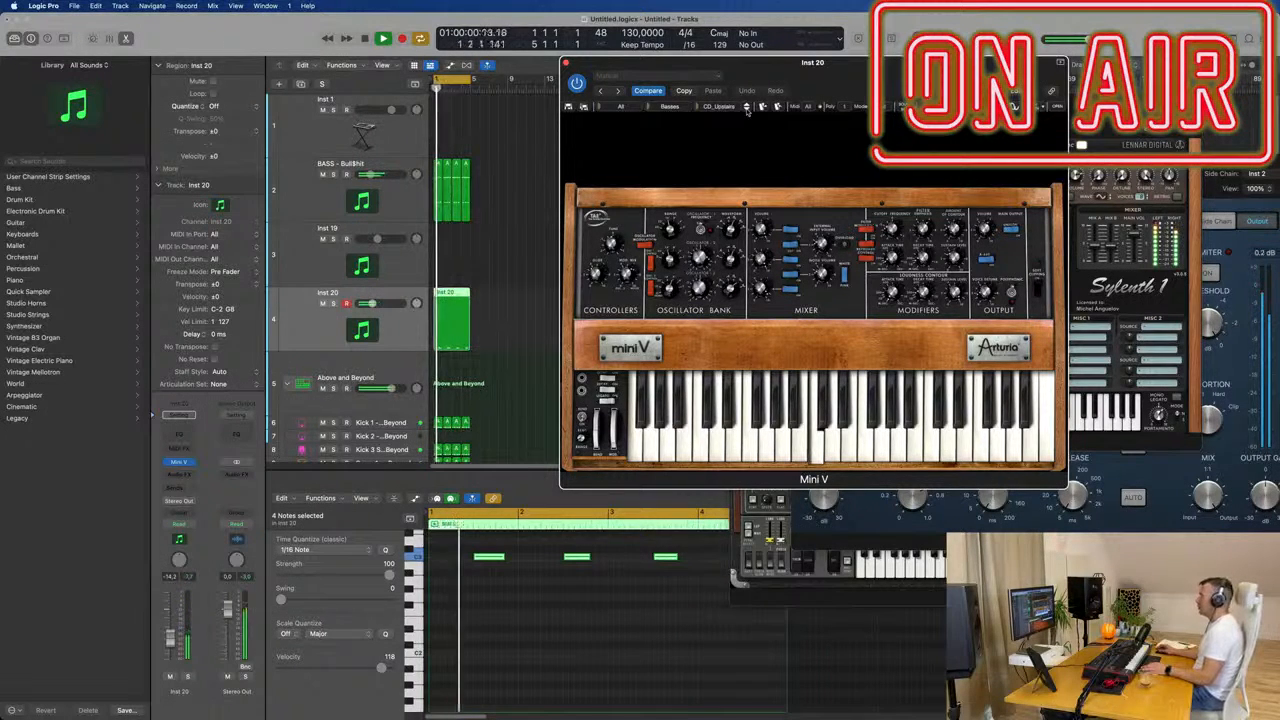
click(746, 110)
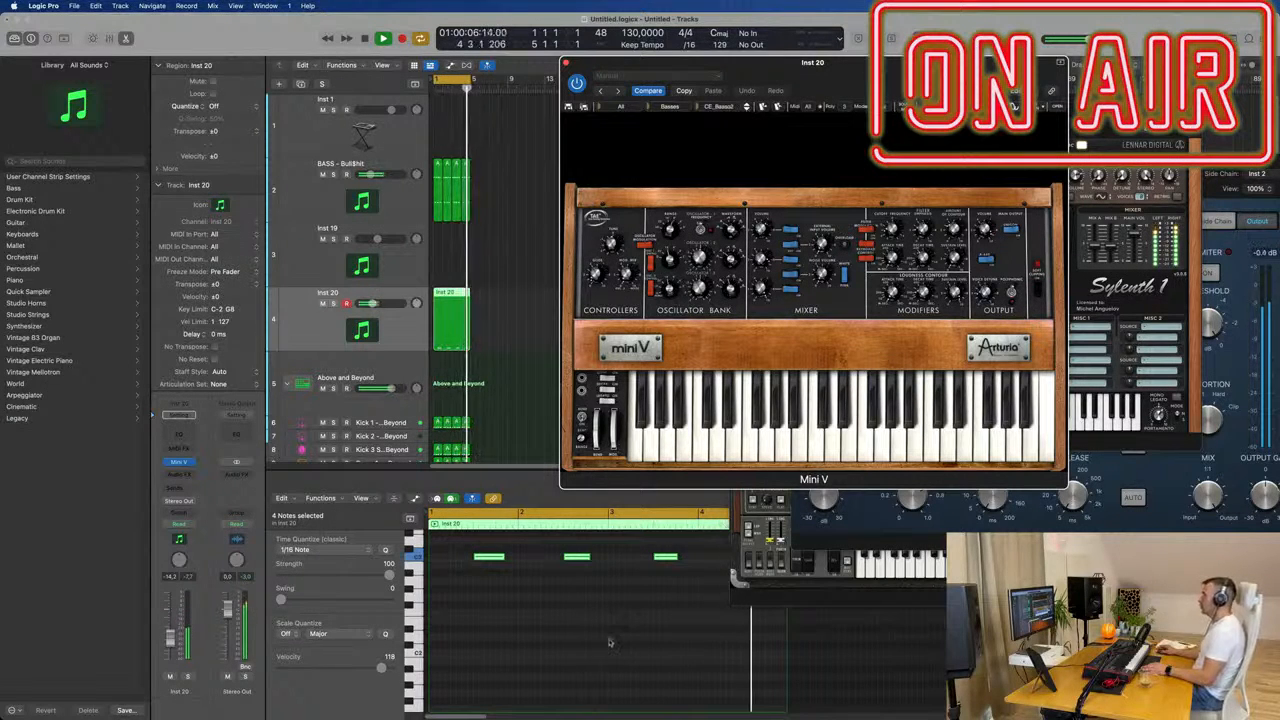
Step: Transpose the four selected Inst 20 notes down an octave and advance the Mini V presets to CE_ClickBass
click(629, 612)
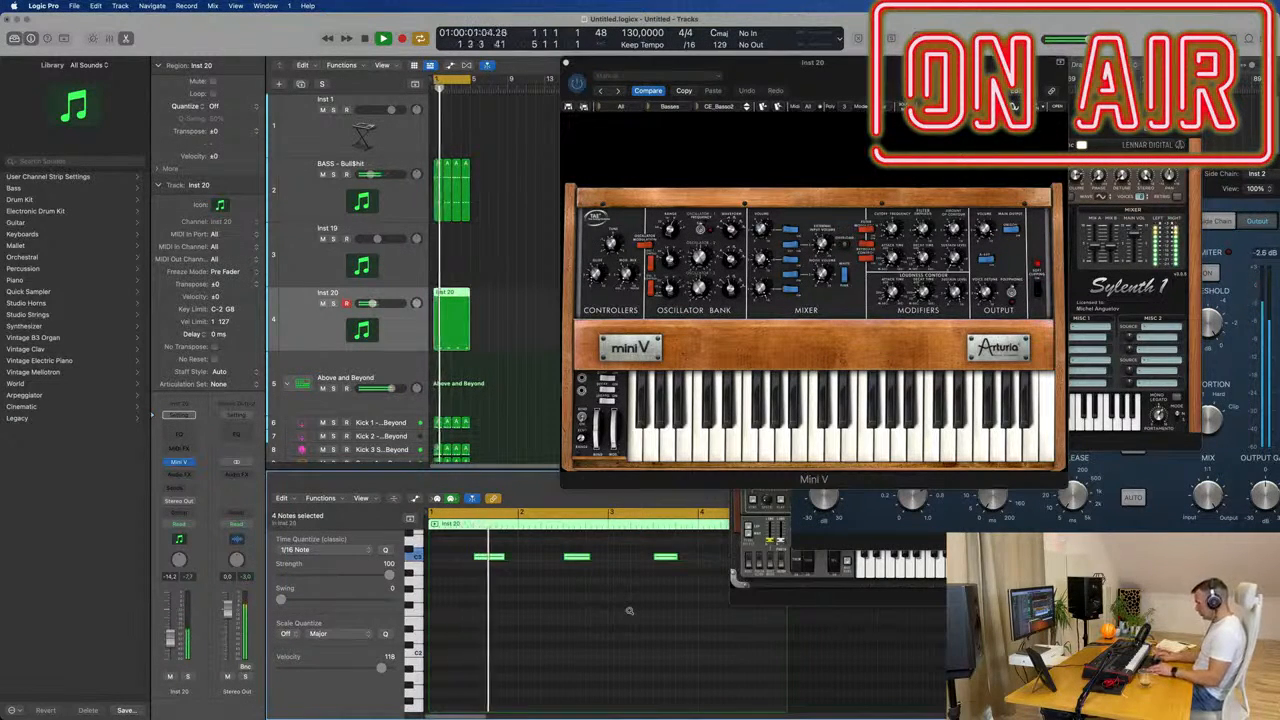
key(alt+shift+Down)
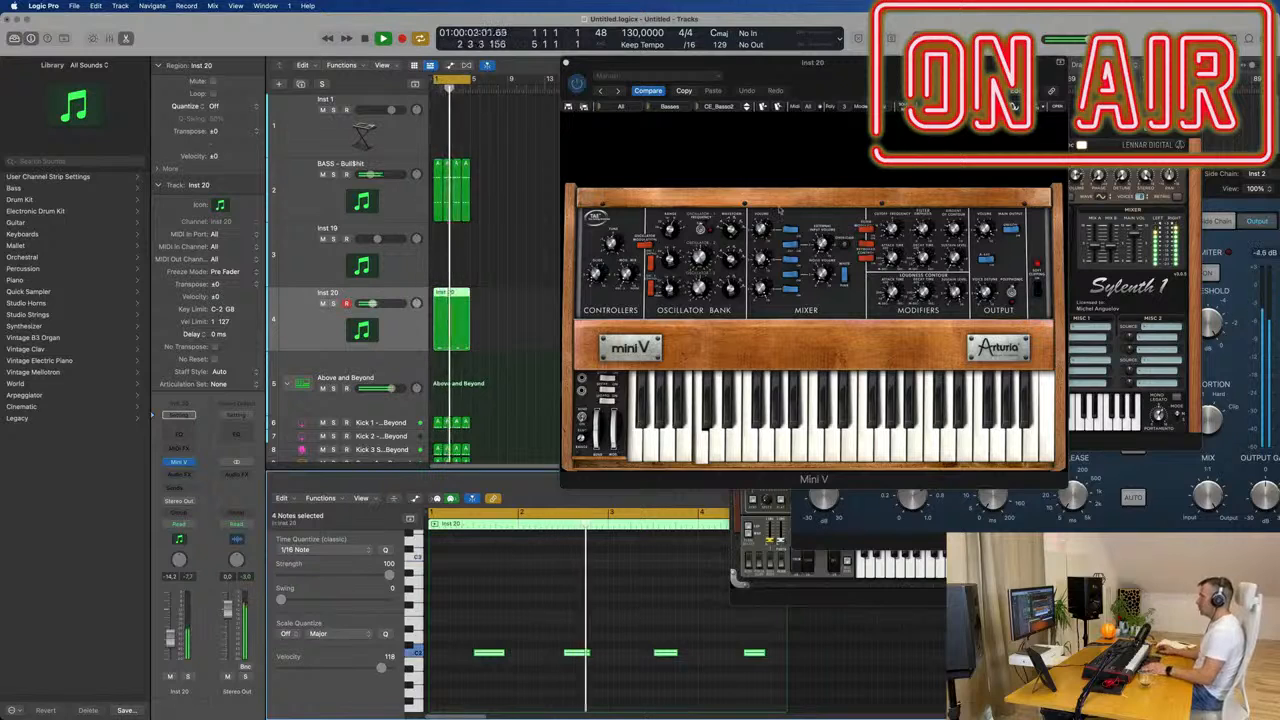
click(747, 110)
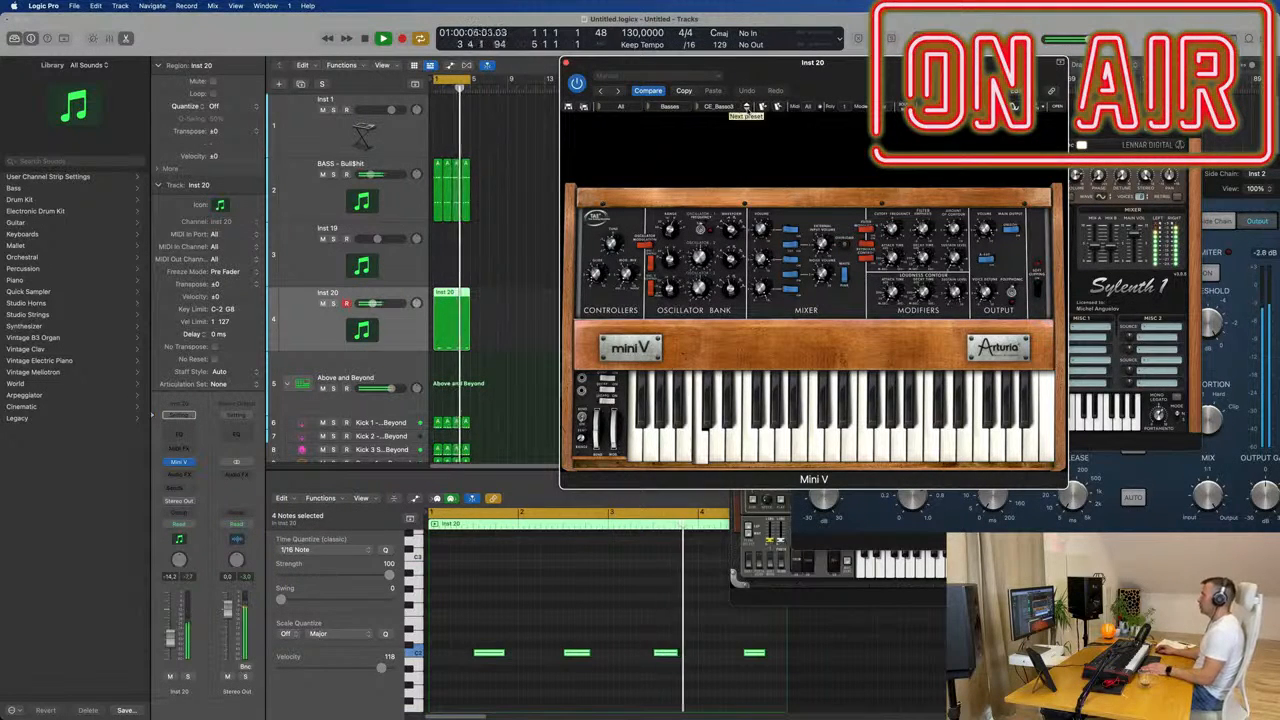
click(747, 108)
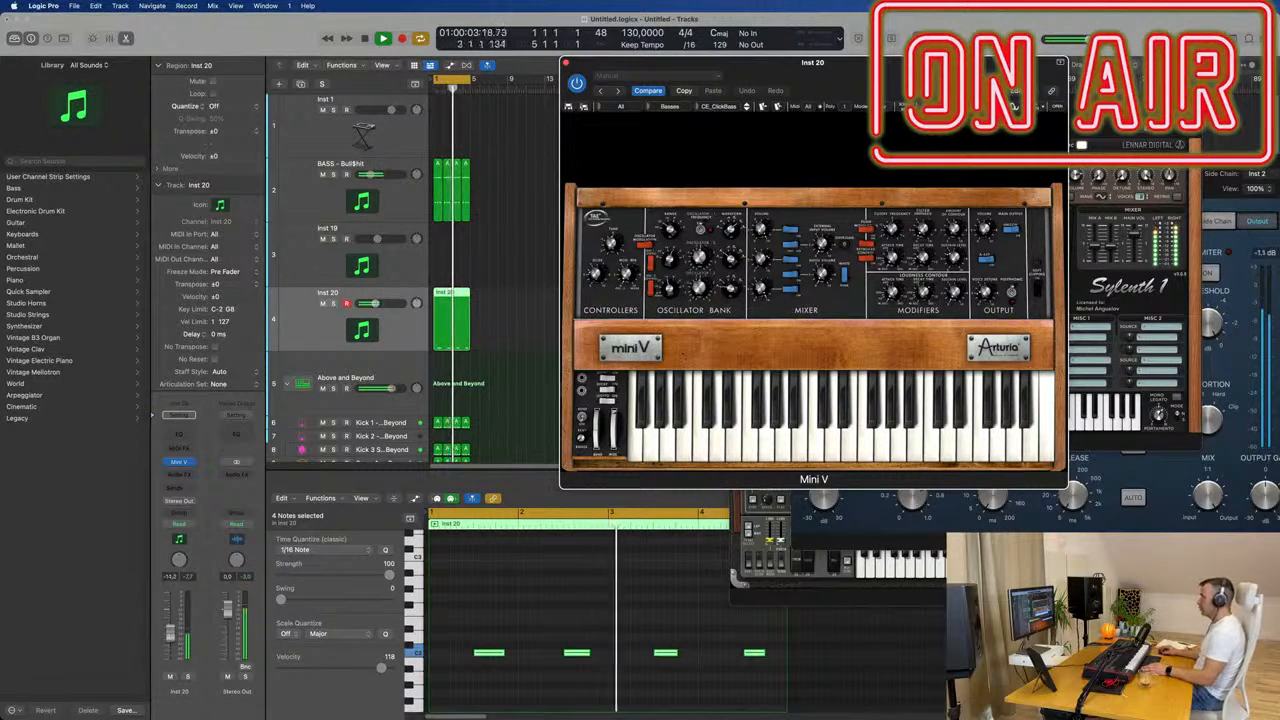
Step: Raise the Inst 20 volume to about -6.3 dB and load the Mini V preset CE_GowBass
click(171, 633)
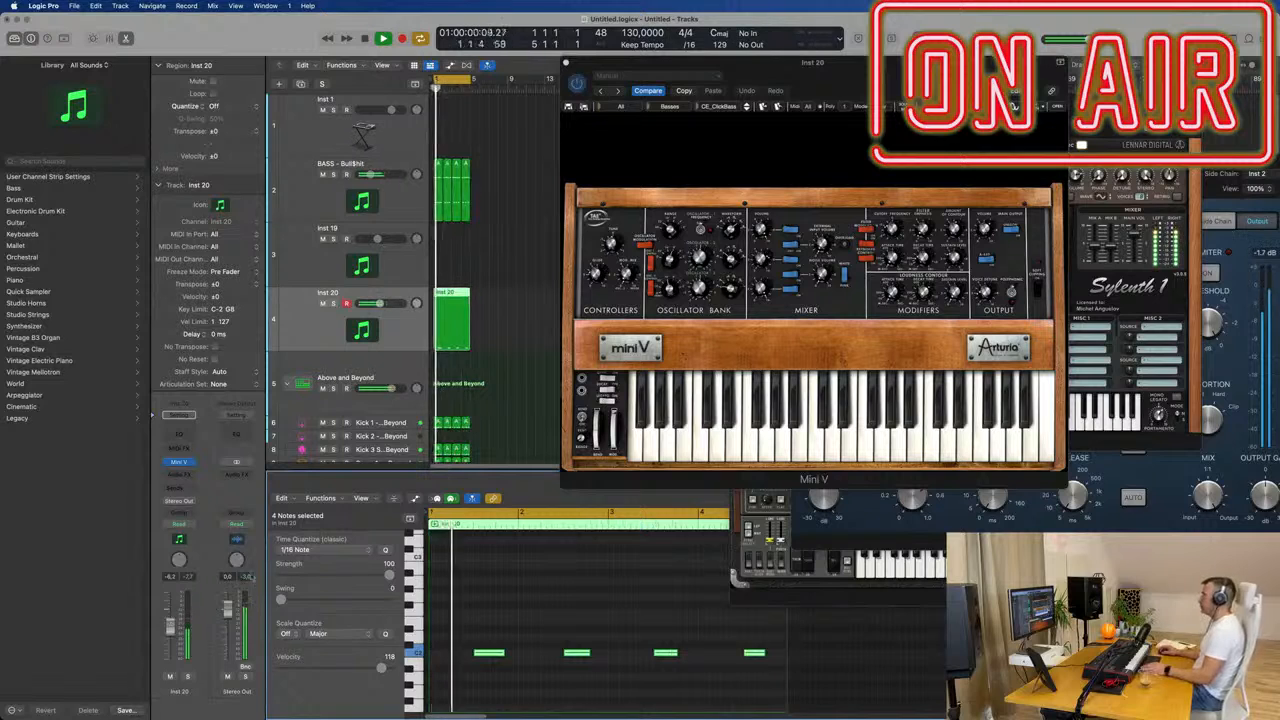
click(684, 89)
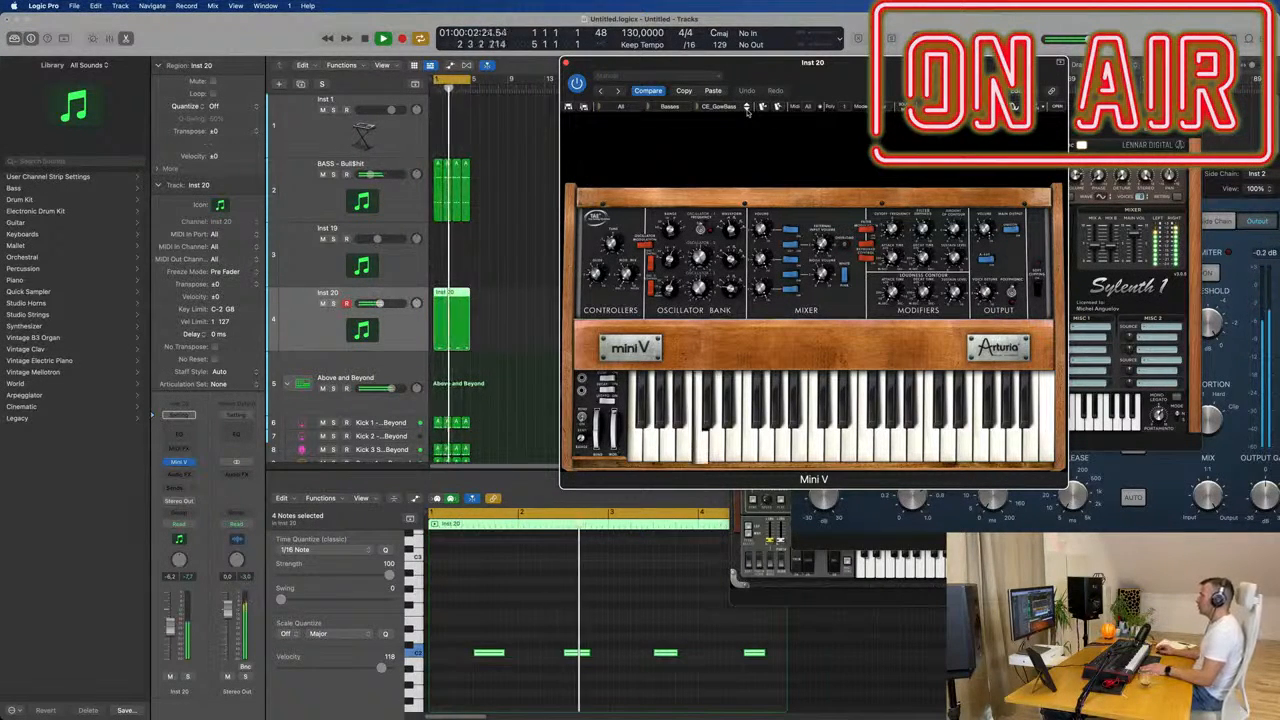
drag(899, 55, 902, 56)
drag(903, 62, 824, 63)
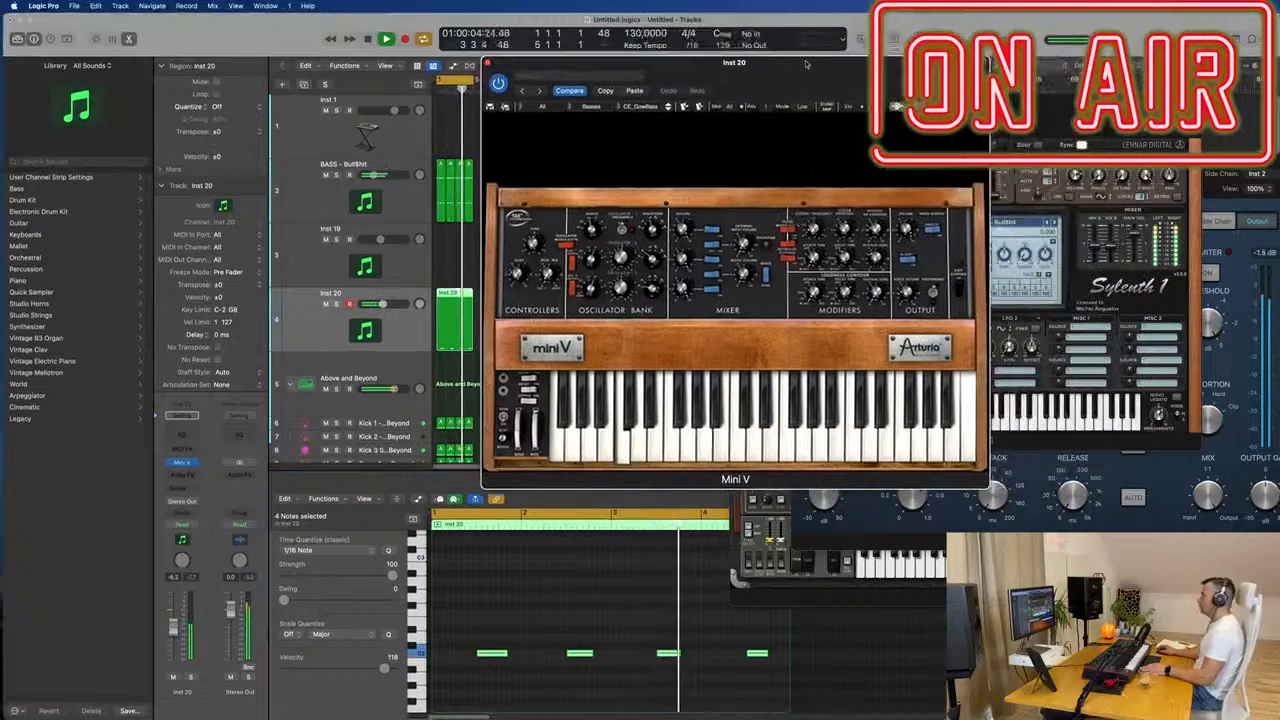
Step: Adjust the Mini V filter cutoff to about 103 Hz during playback and close the plug-in window
key(space)
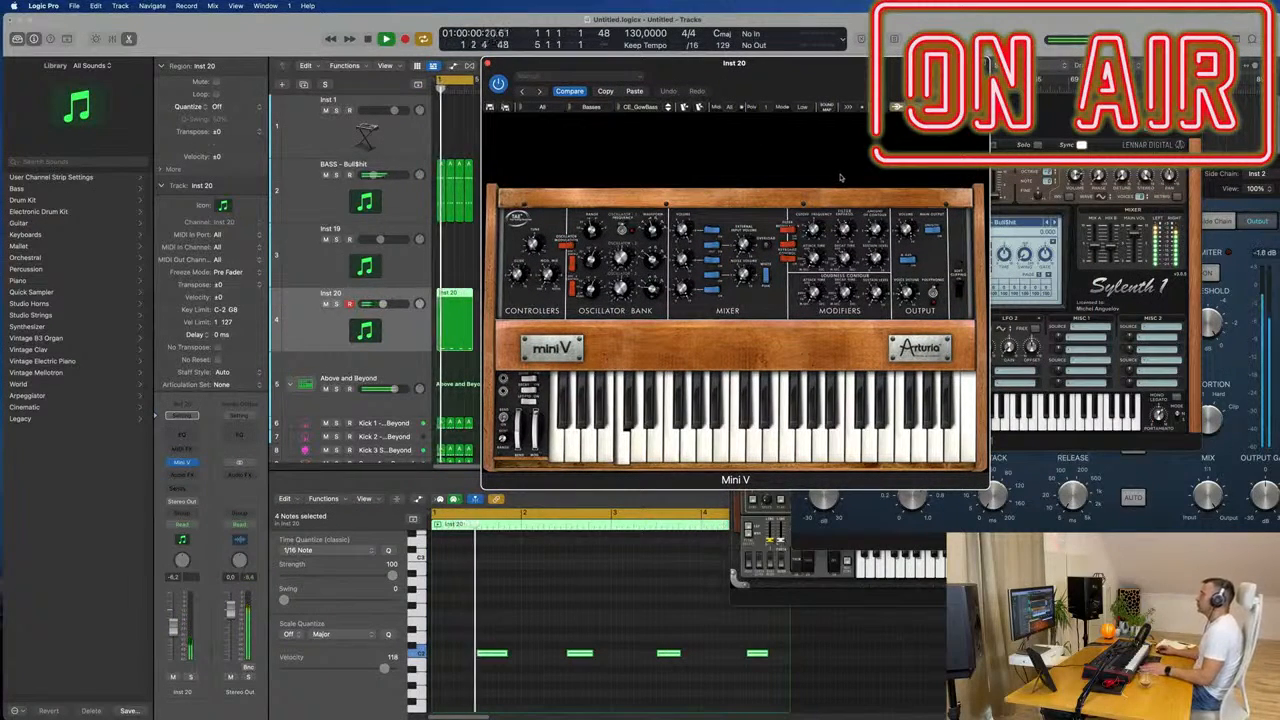
drag(813, 230, 813, 226)
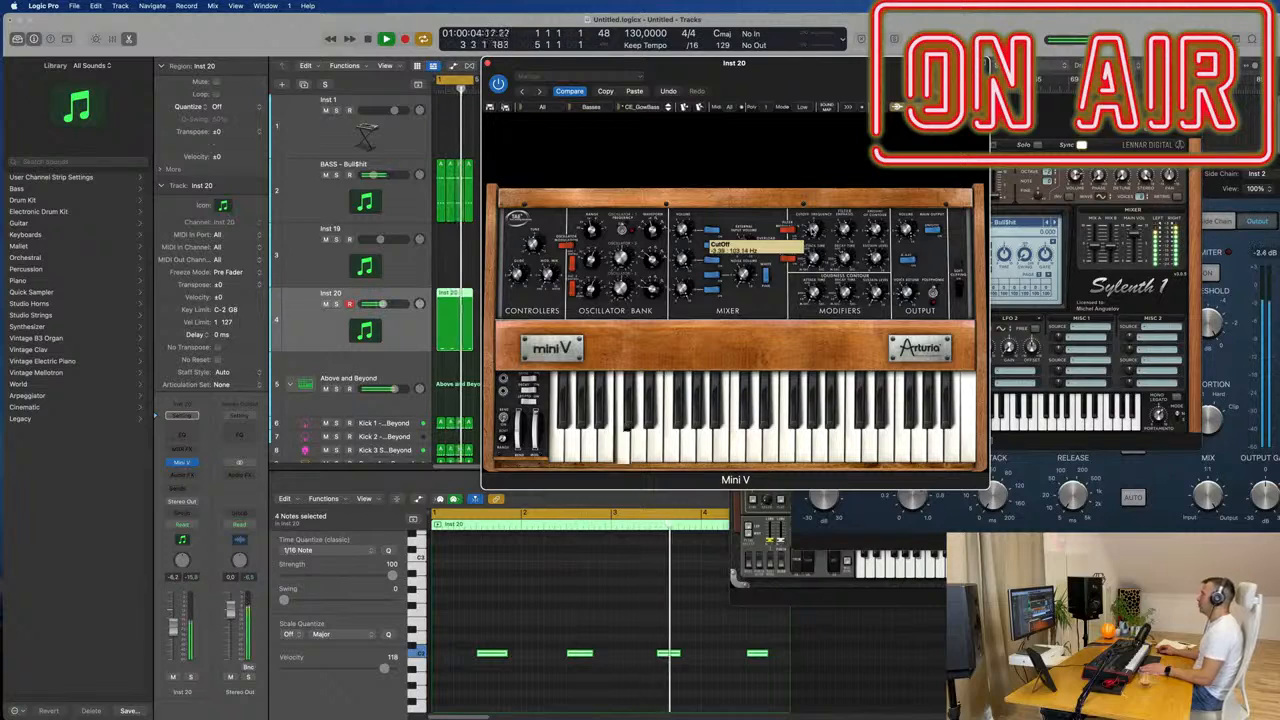
drag(807, 65, 670, 76)
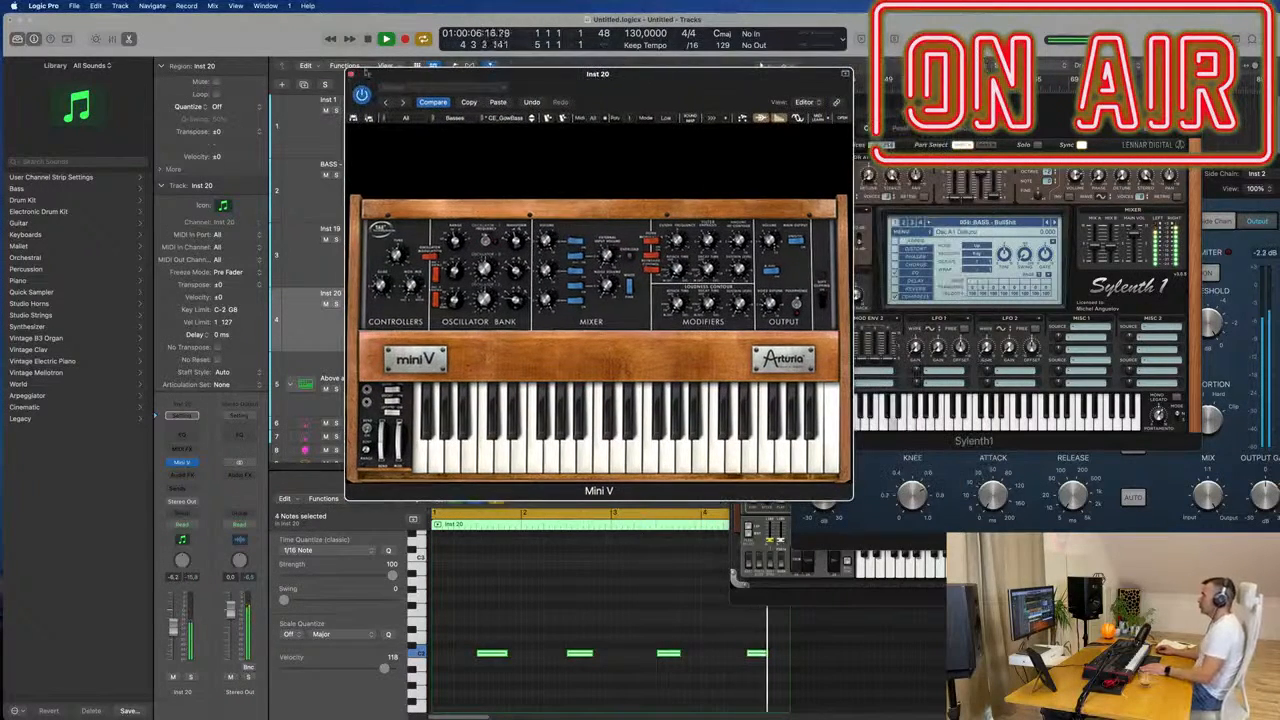
click(351, 74)
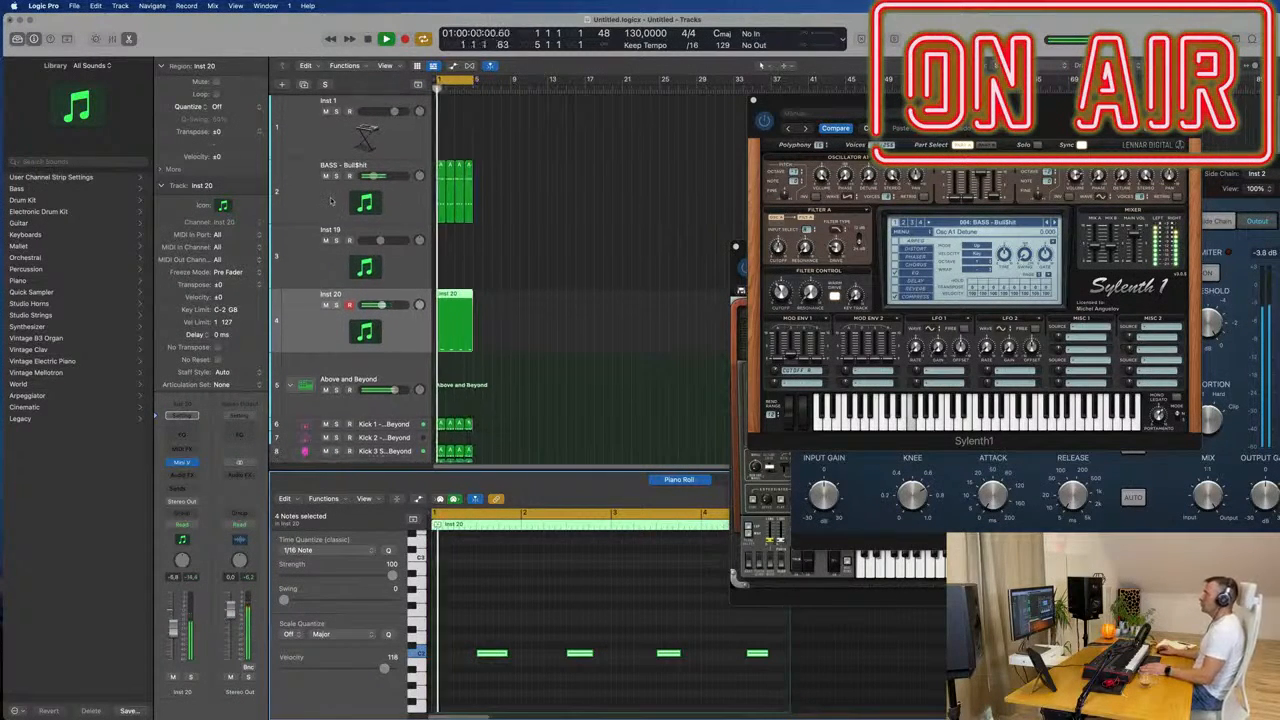
Step: Repeat all regions three times to fill 16 bars and extend the cycle range from bar 1 to bar 17
click(550, 214)
key(super+a)
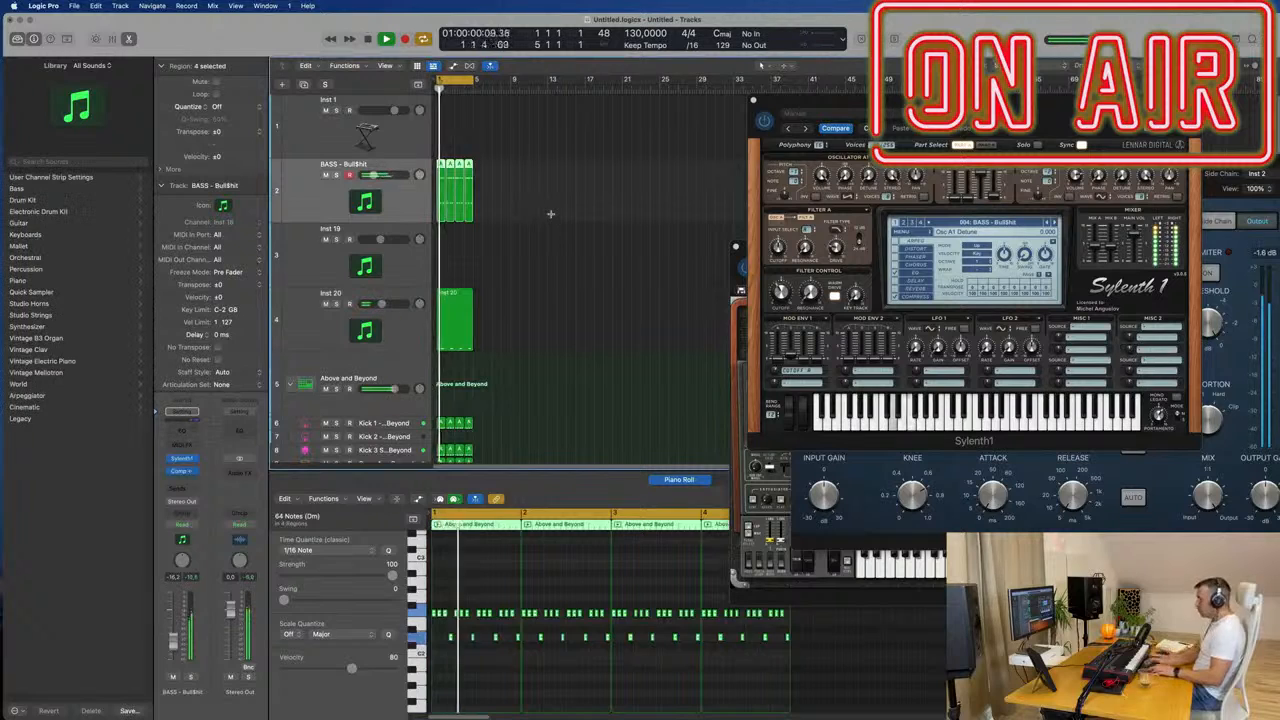
key(super+r)
key(super+r)
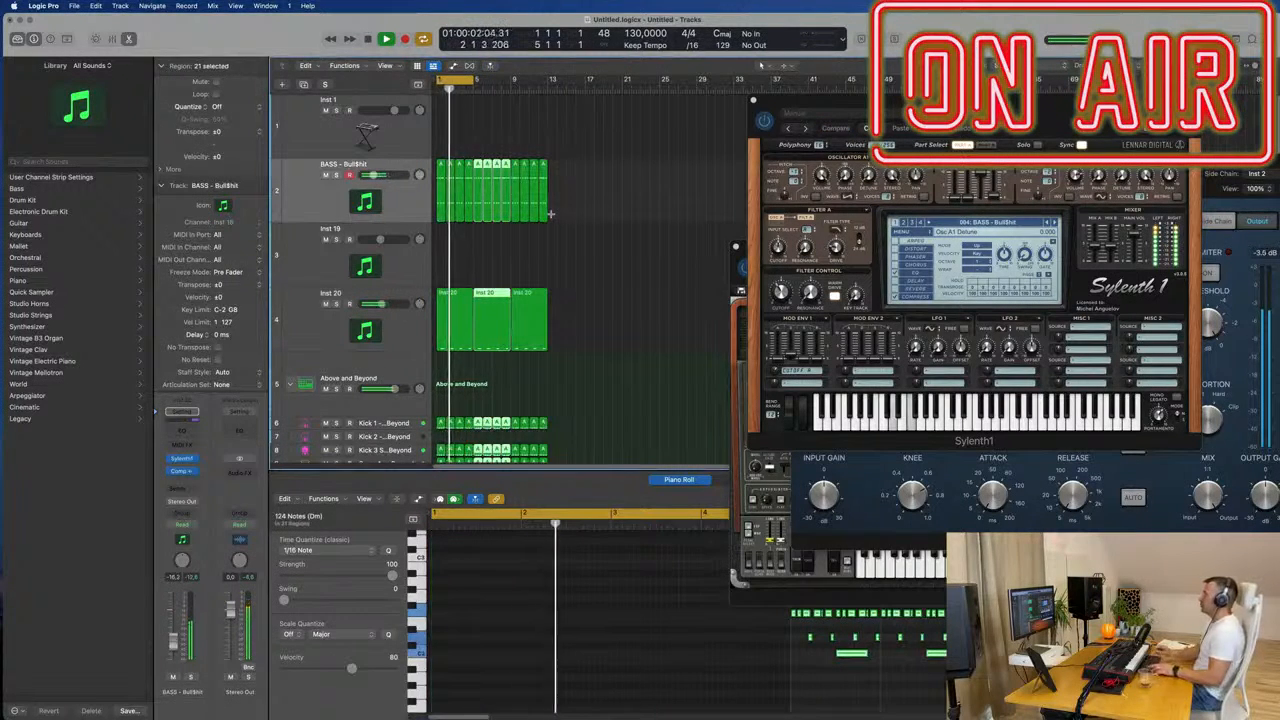
key(super+r)
key(space)
key(space)
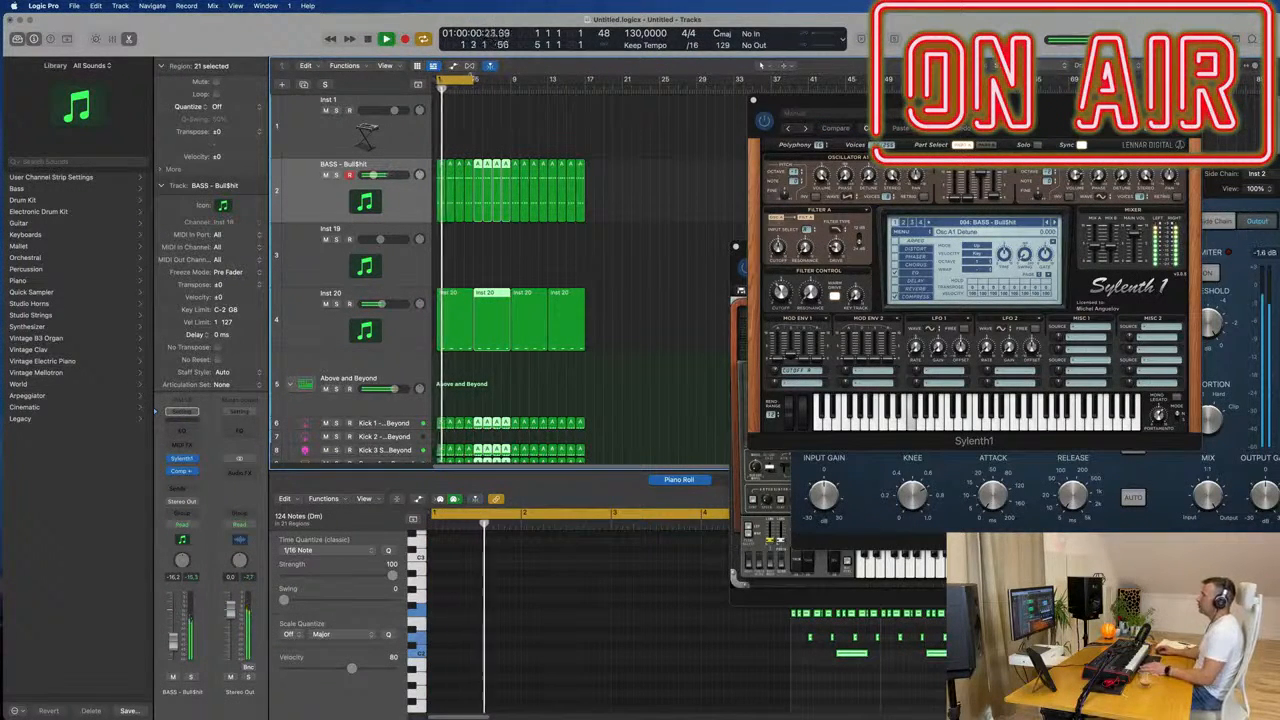
drag(476, 79, 585, 92)
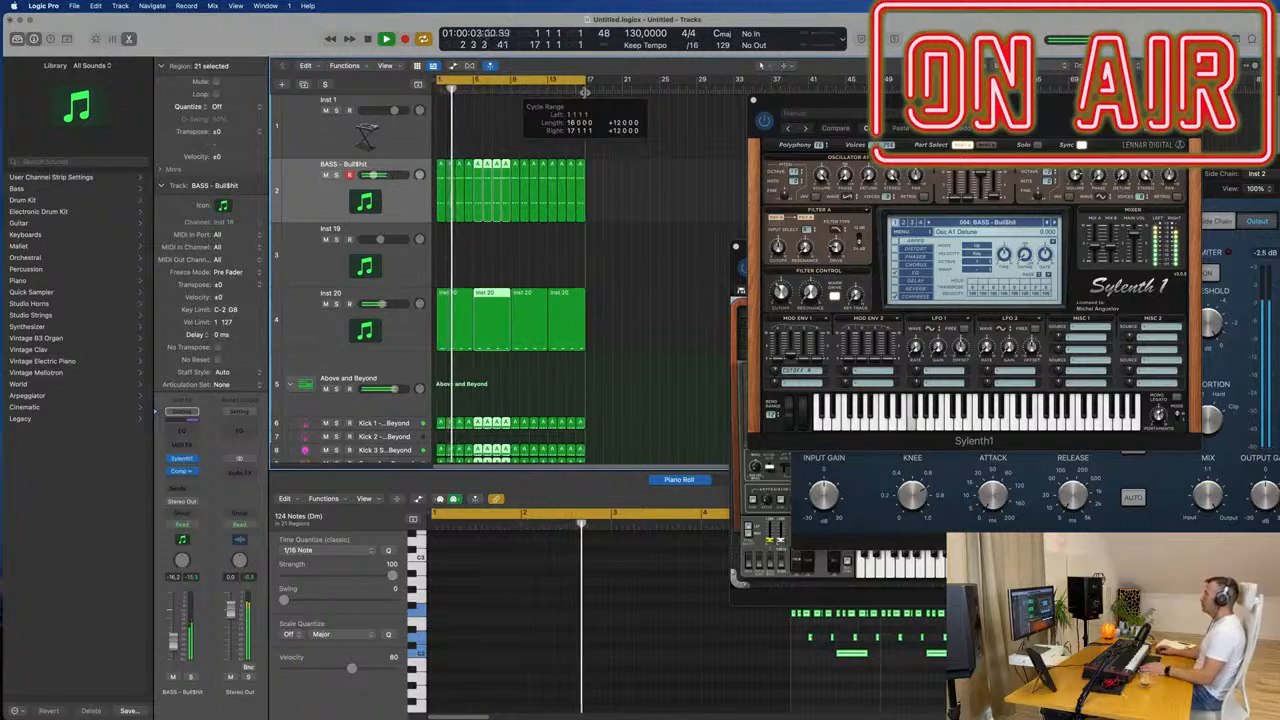
Step: Open Sylenth1 on the BASS - Bull$hit track and set the track's automation mode to Touch
click(671, 194)
click(304, 196)
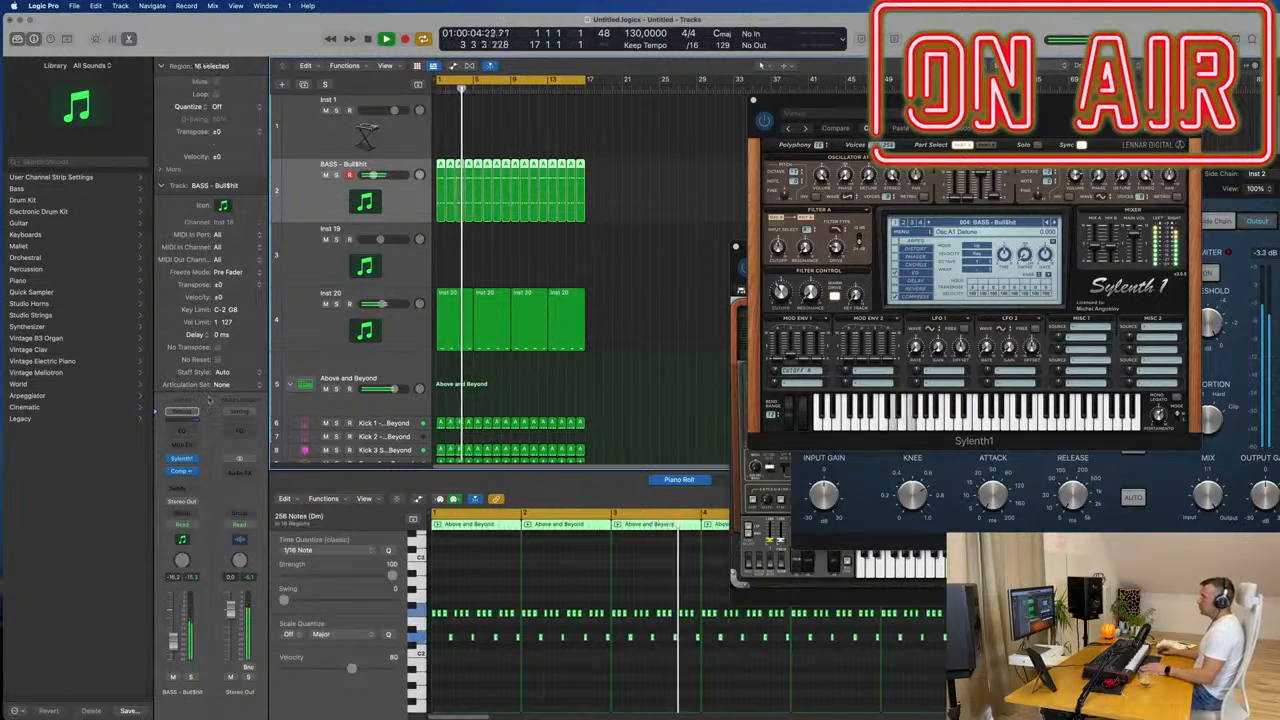
key(Return)
click(181, 458)
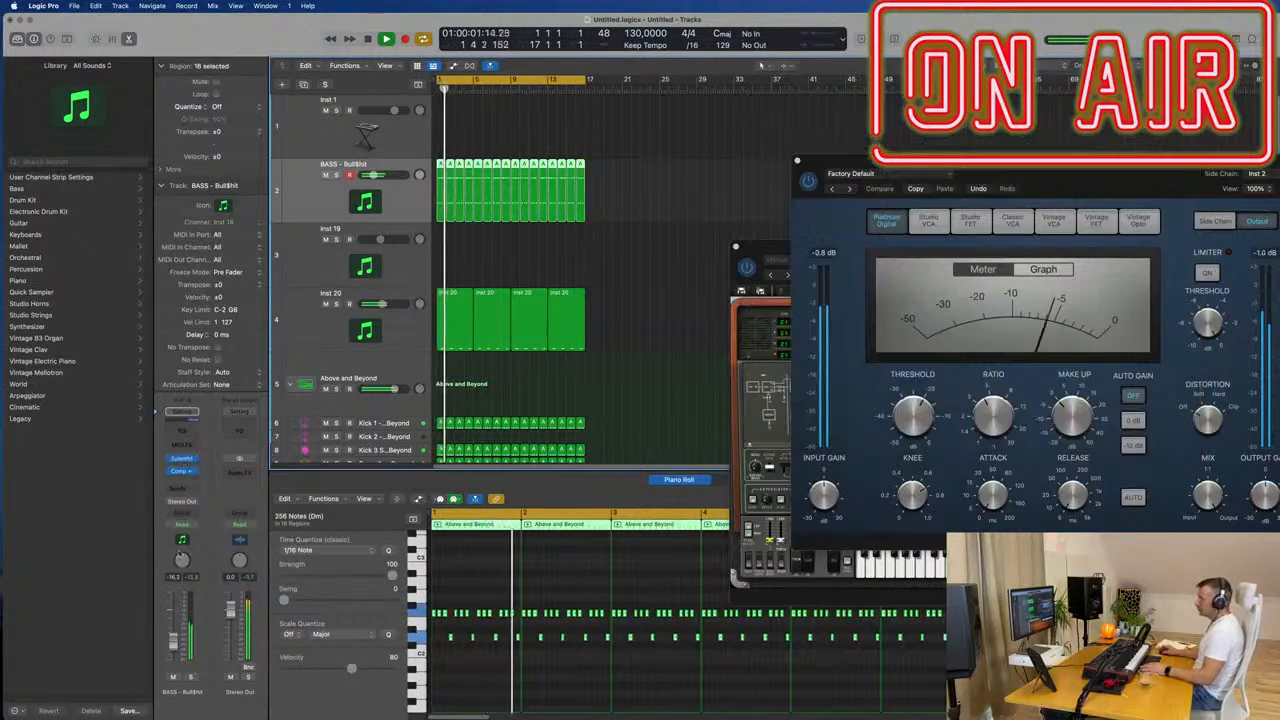
click(181, 458)
click(181, 524)
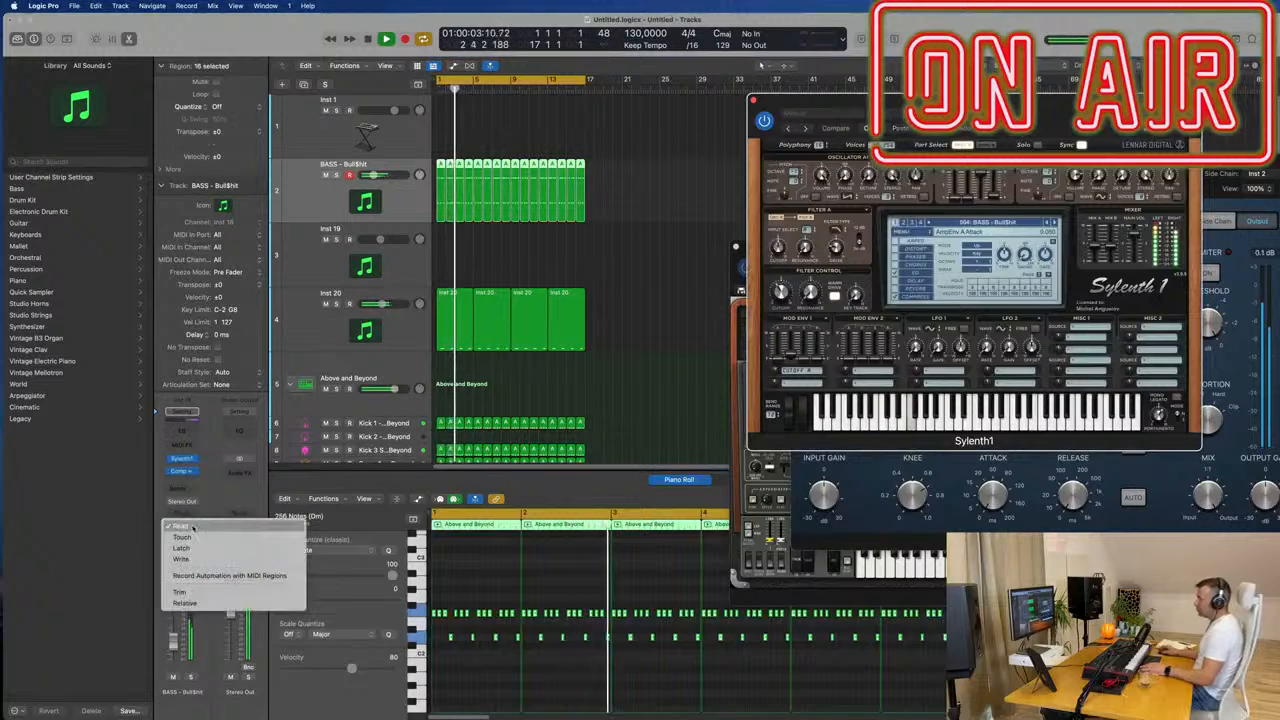
click(182, 537)
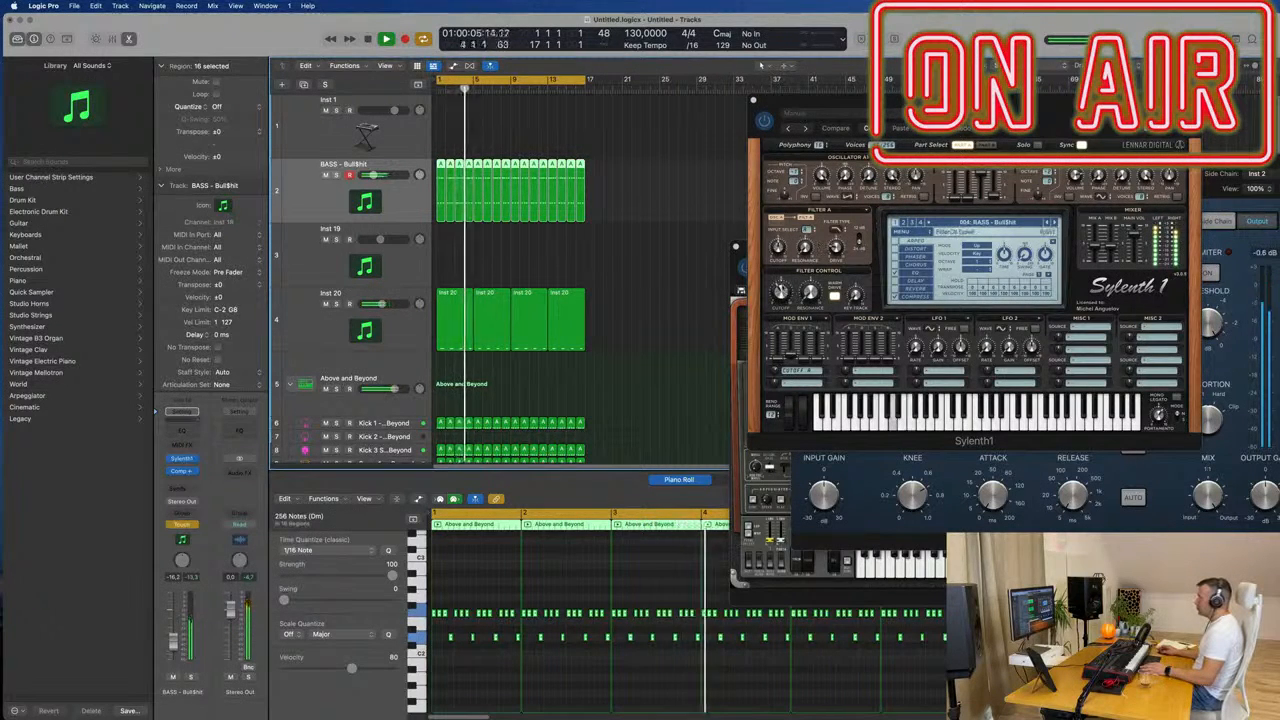
Step: Record a Sylenth1 filter cutoff movement and display the FilterCtl Cutoff automation lane on the BASS - Bull$hit track
click(781, 290)
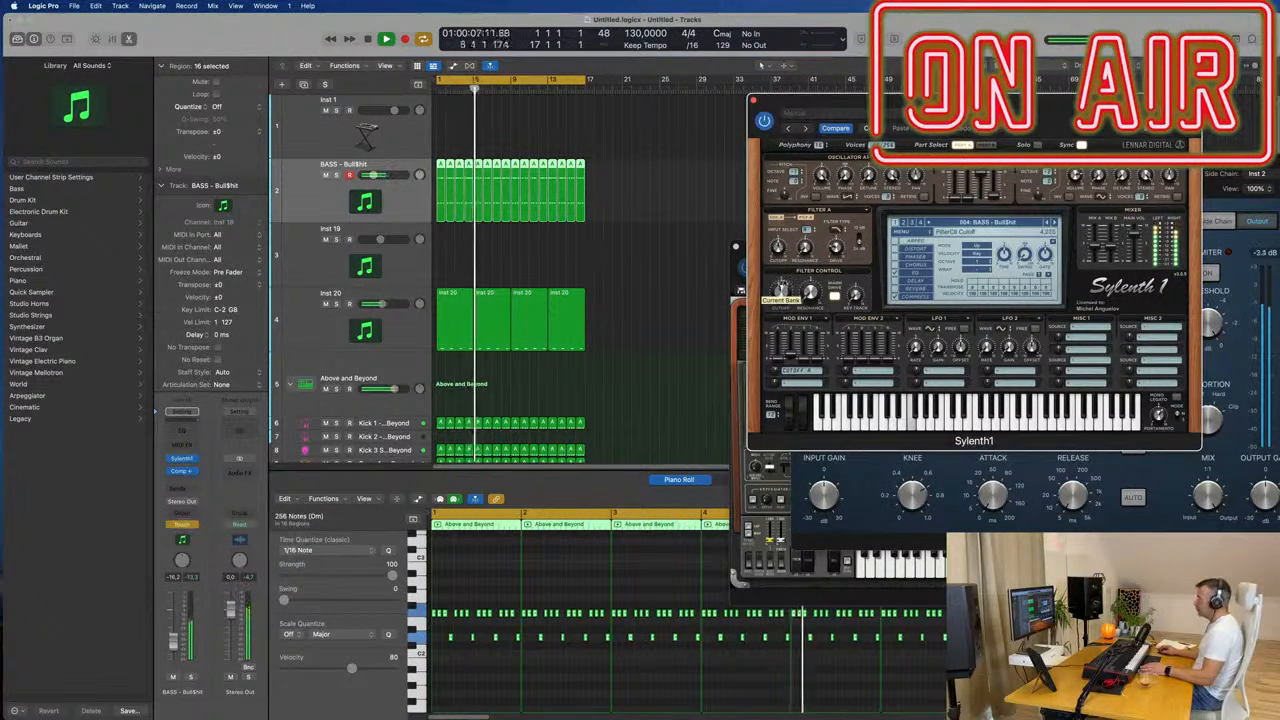
click(753, 101)
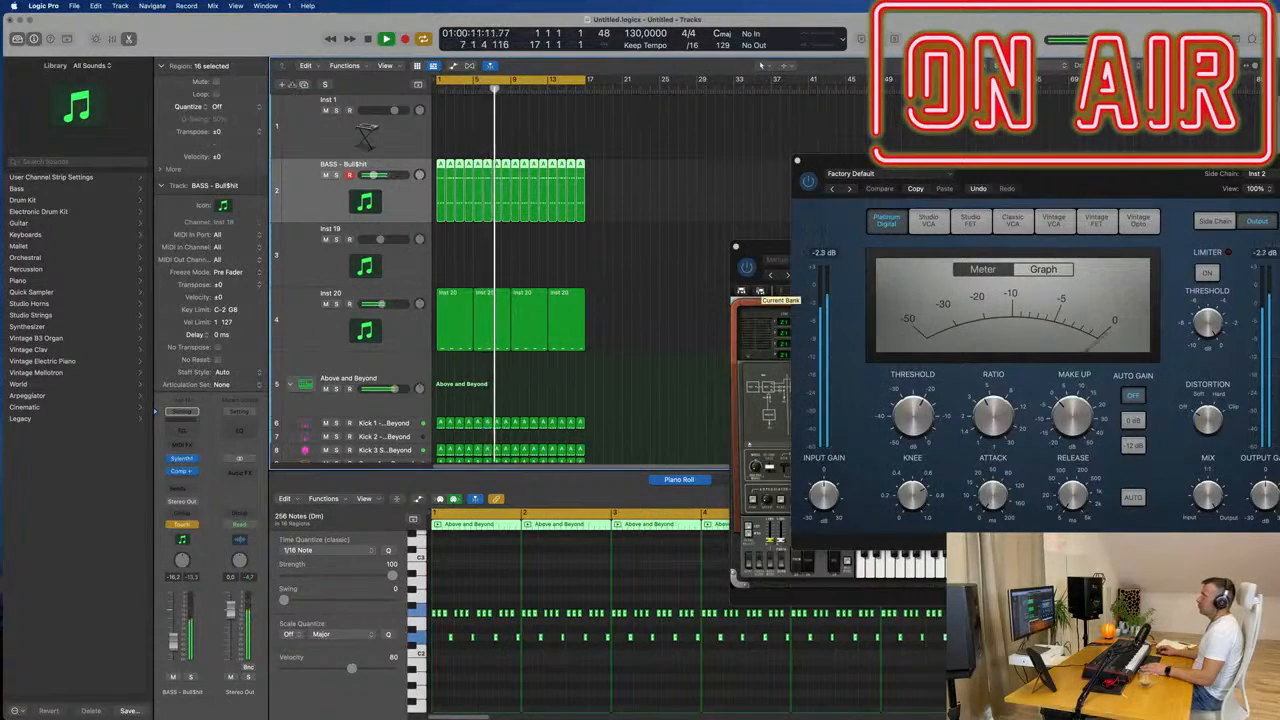
click(67, 39)
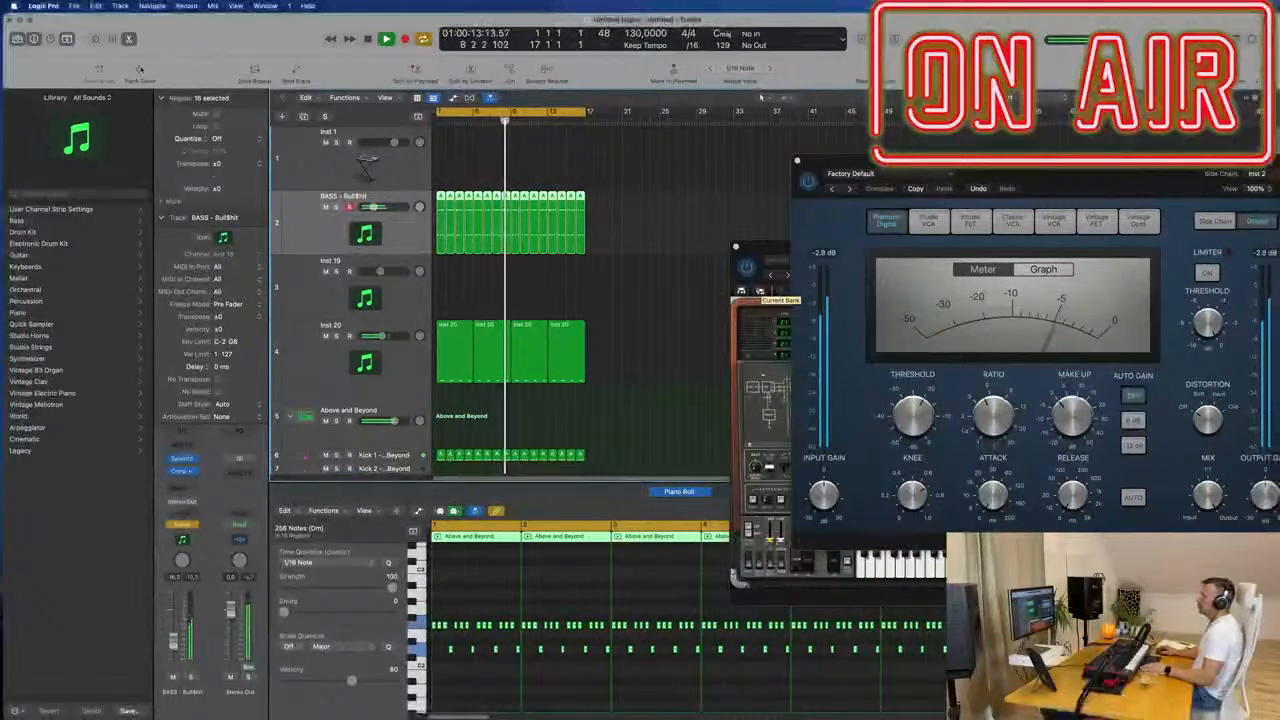
key(a)
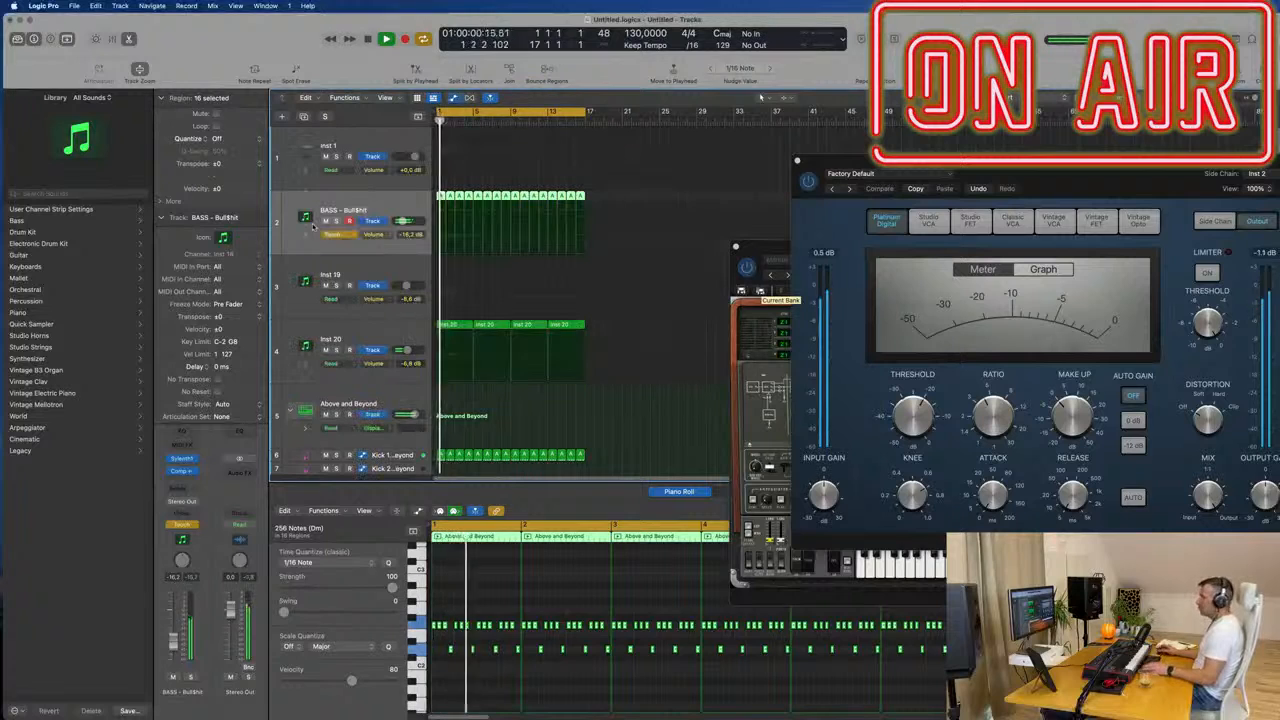
click(380, 235)
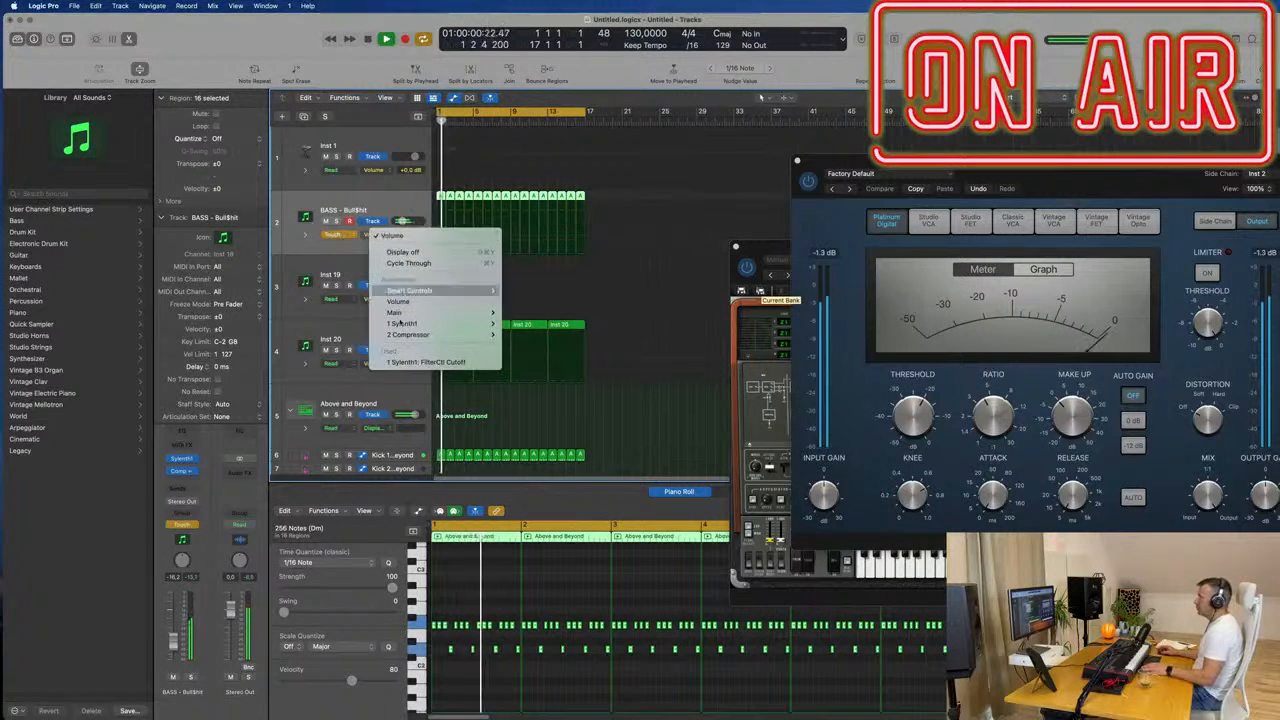
click(413, 362)
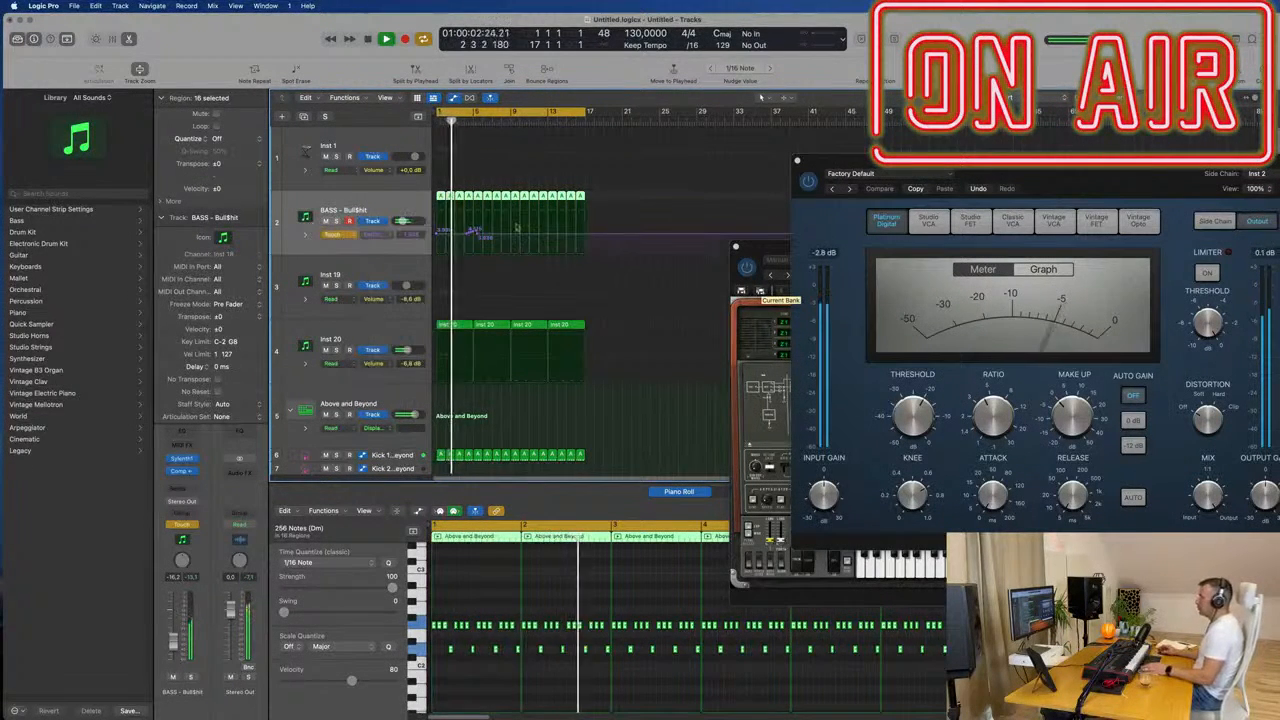
Step: Reshape the bass cutoff automation into a rise and fall peaking at 5.299 near bar 9, and set the automation mode to Read
key(Return)
drag(484, 235, 436, 235)
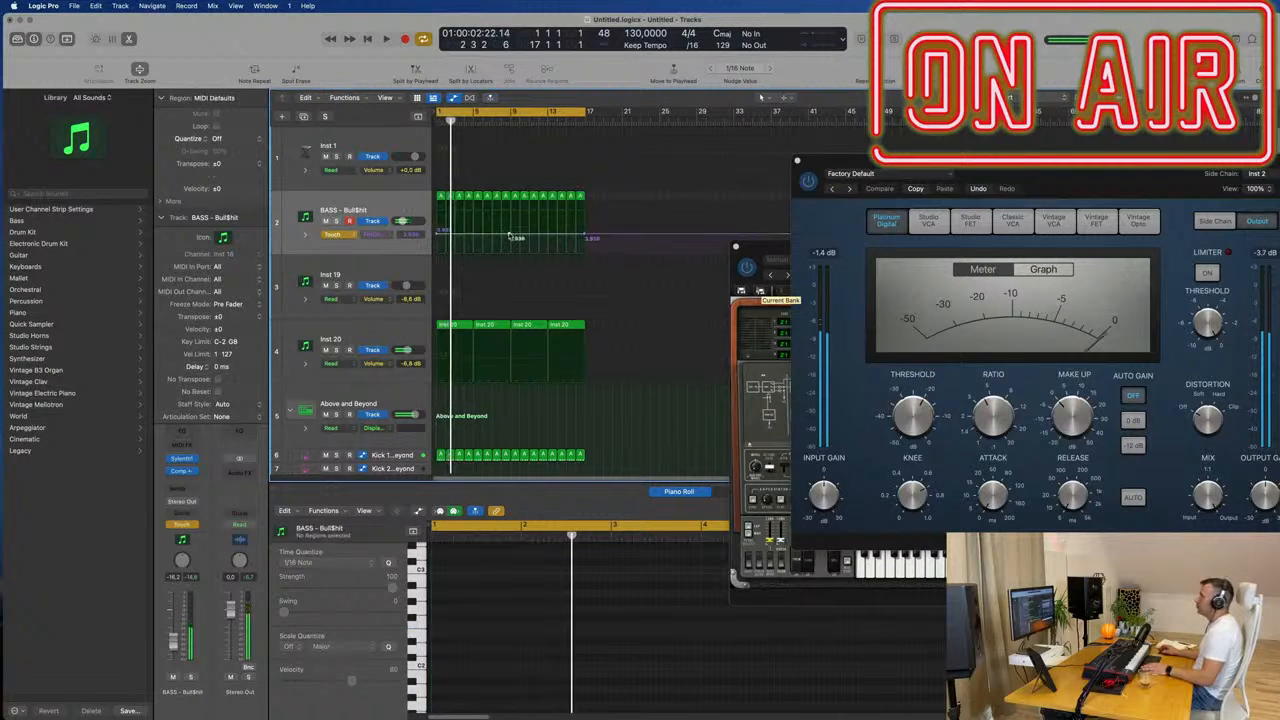
mouse_move(510, 237)
mouse_down()
mouse_move(512, 205)
mouse_move(510, 222)
mouse_up()
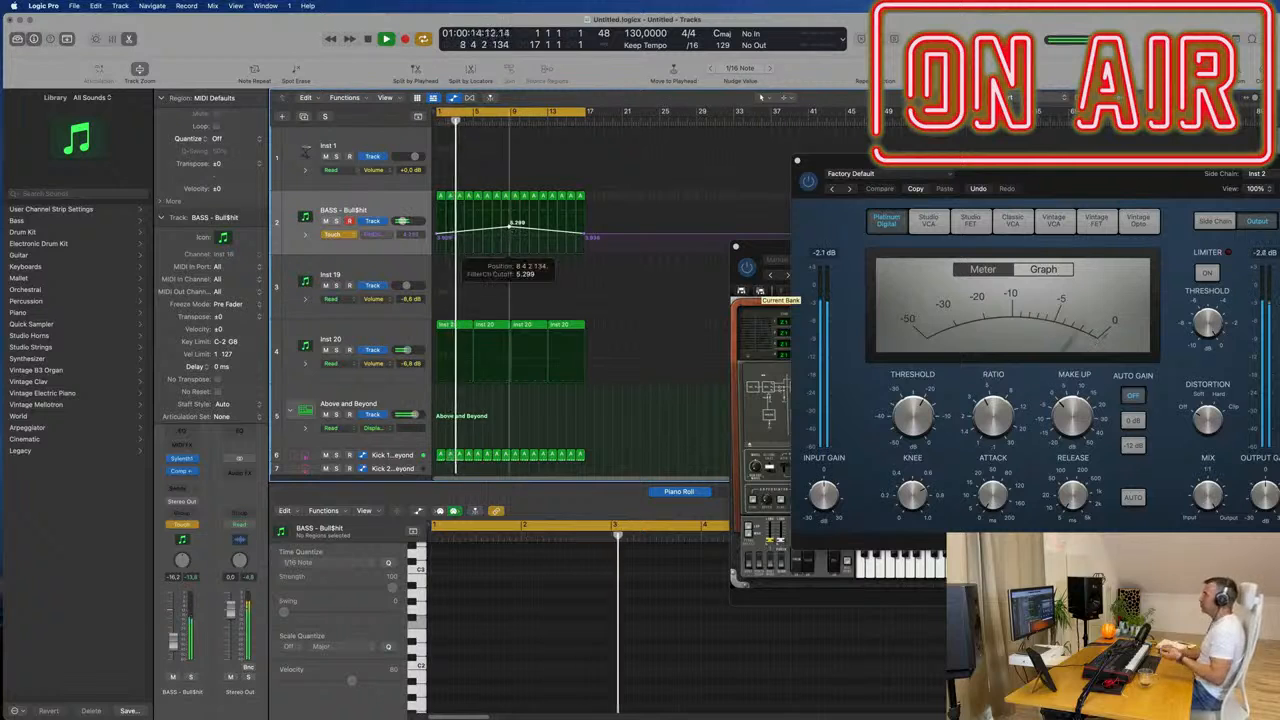
click(335, 235)
click(335, 224)
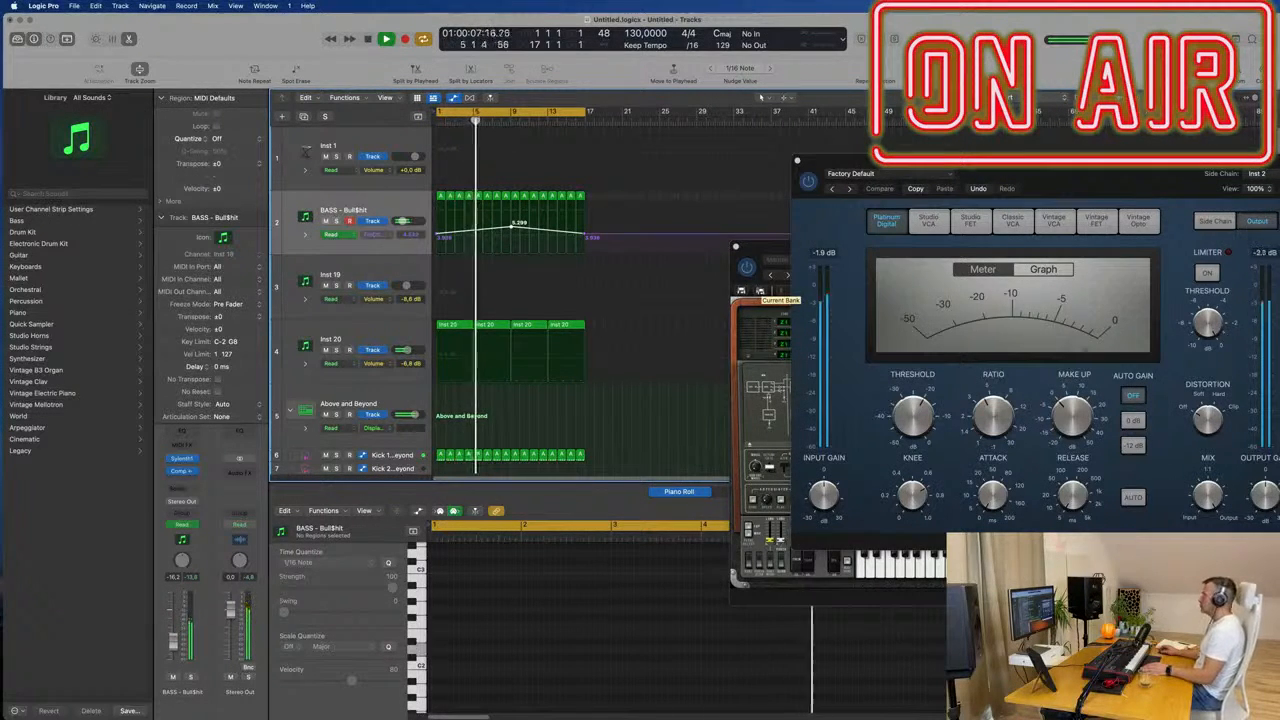
Step: Close the Compressor window and move the CS-80V2 window clear of the arranged regions
drag(884, 160, 563, 160)
click(476, 160)
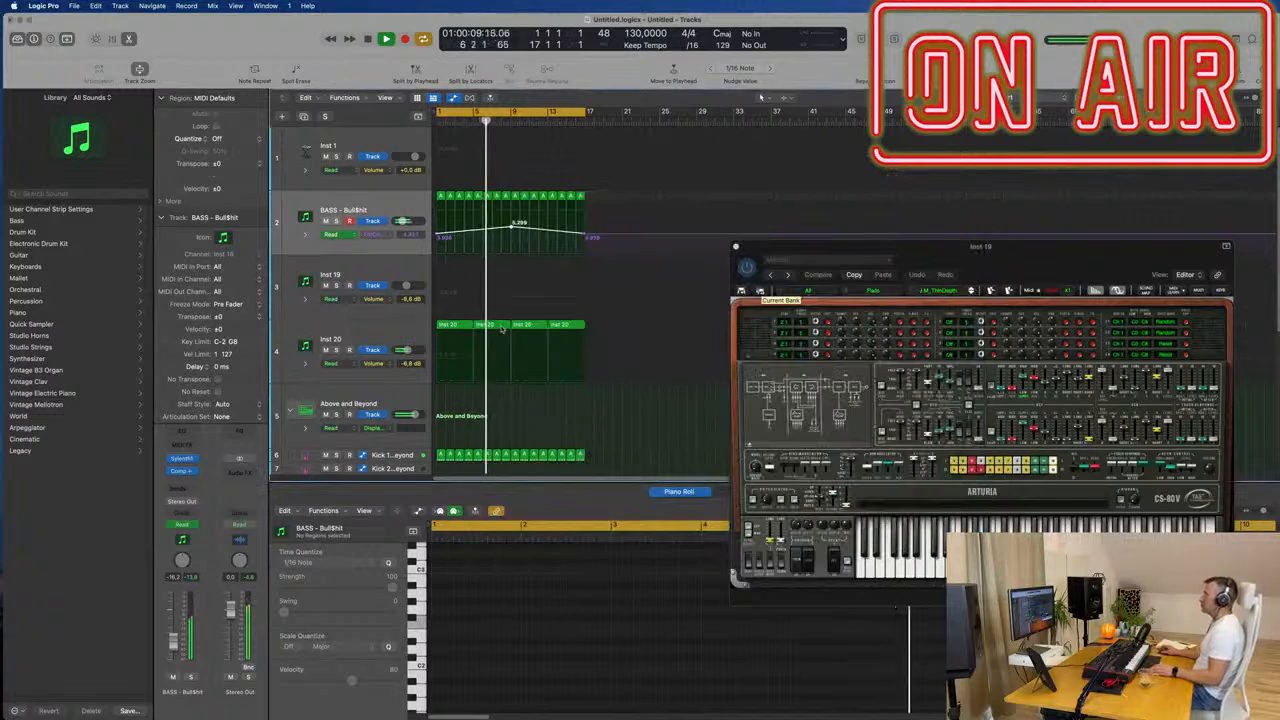
scroll(502, 330, up, 5)
drag(968, 250, 1028, 121)
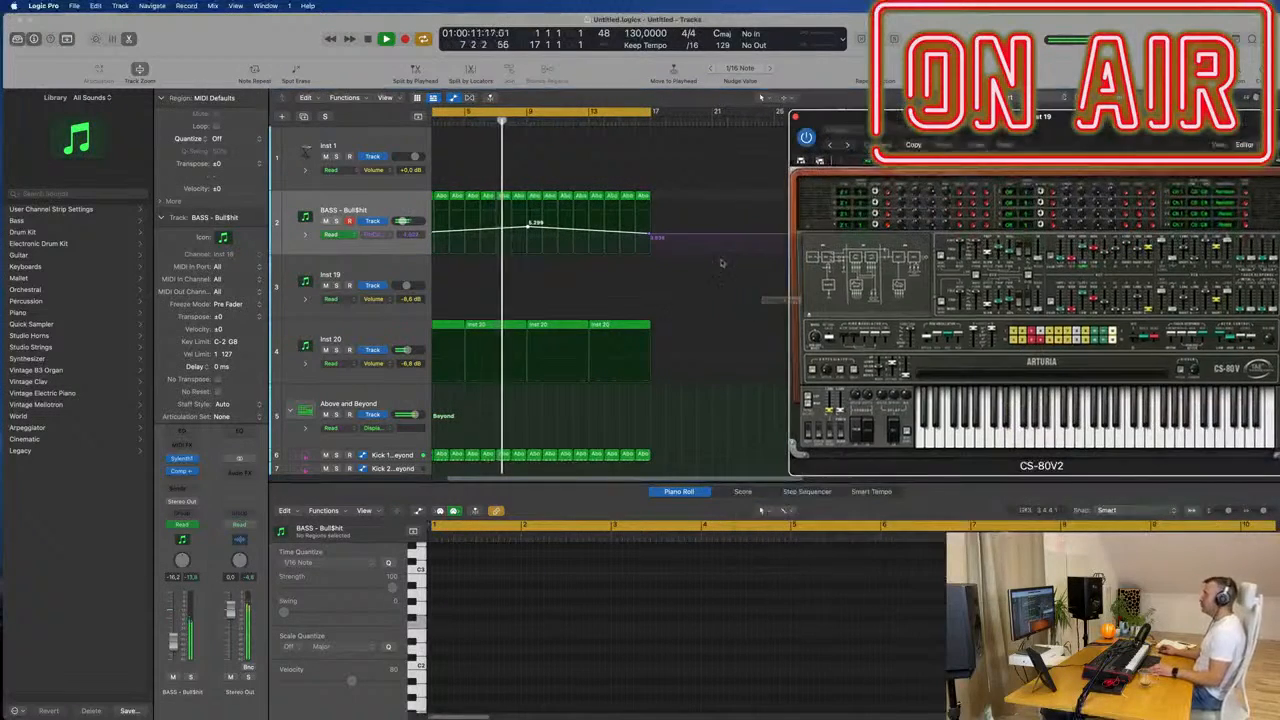
Step: Listen to the Inst 20 track soloed, clear the solo and restart playback from the beginning
scroll(578, 302, up, 3)
scroll(578, 302, down, 5)
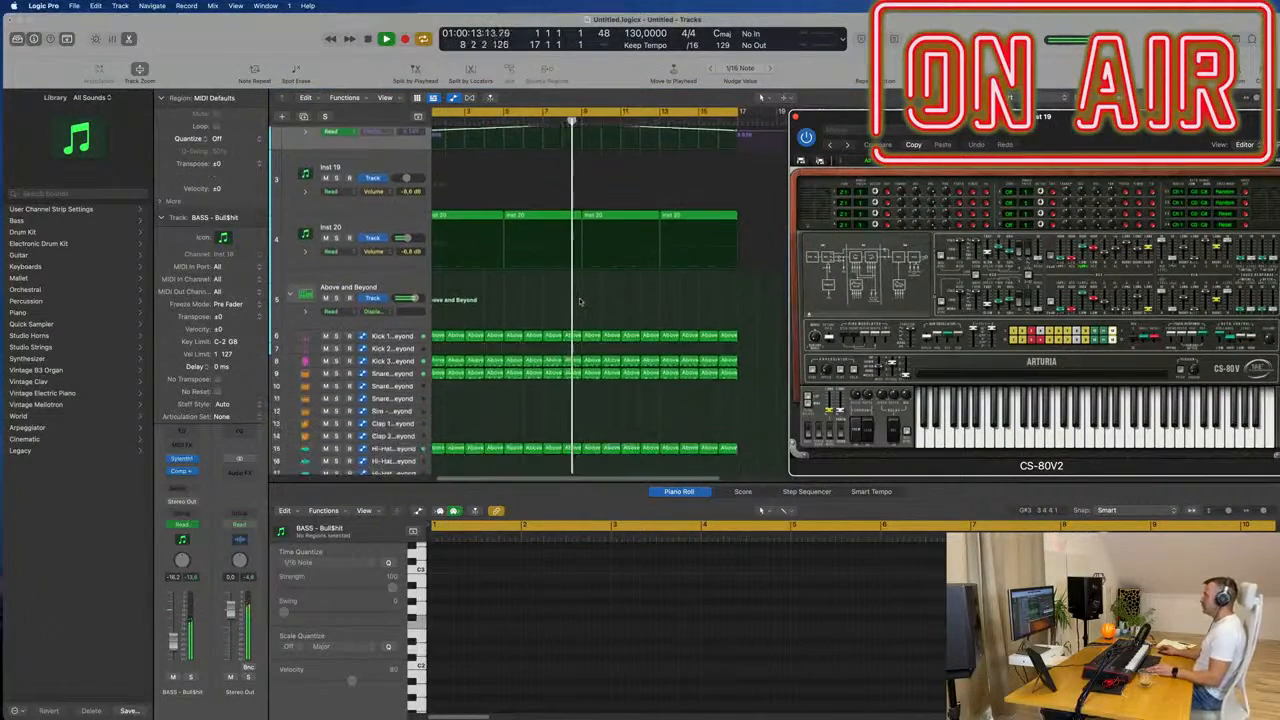
scroll(579, 302, down, 2)
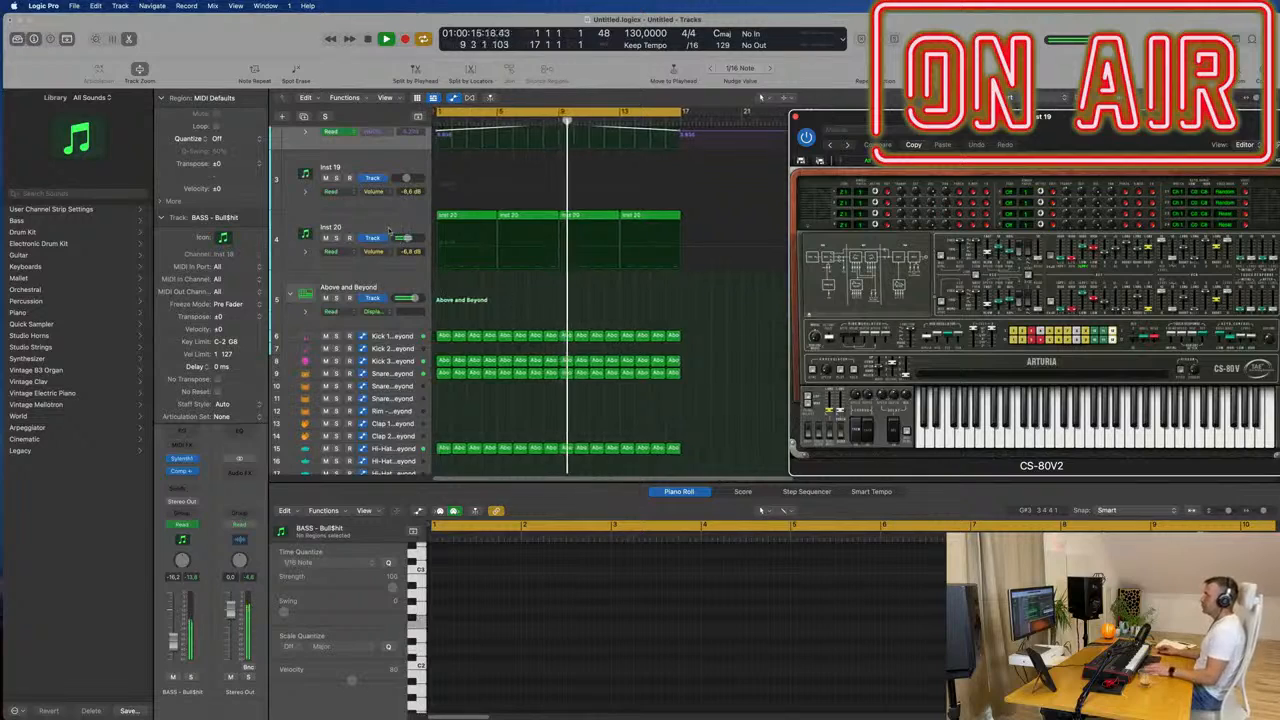
click(392, 229)
scroll(395, 228, down, 2)
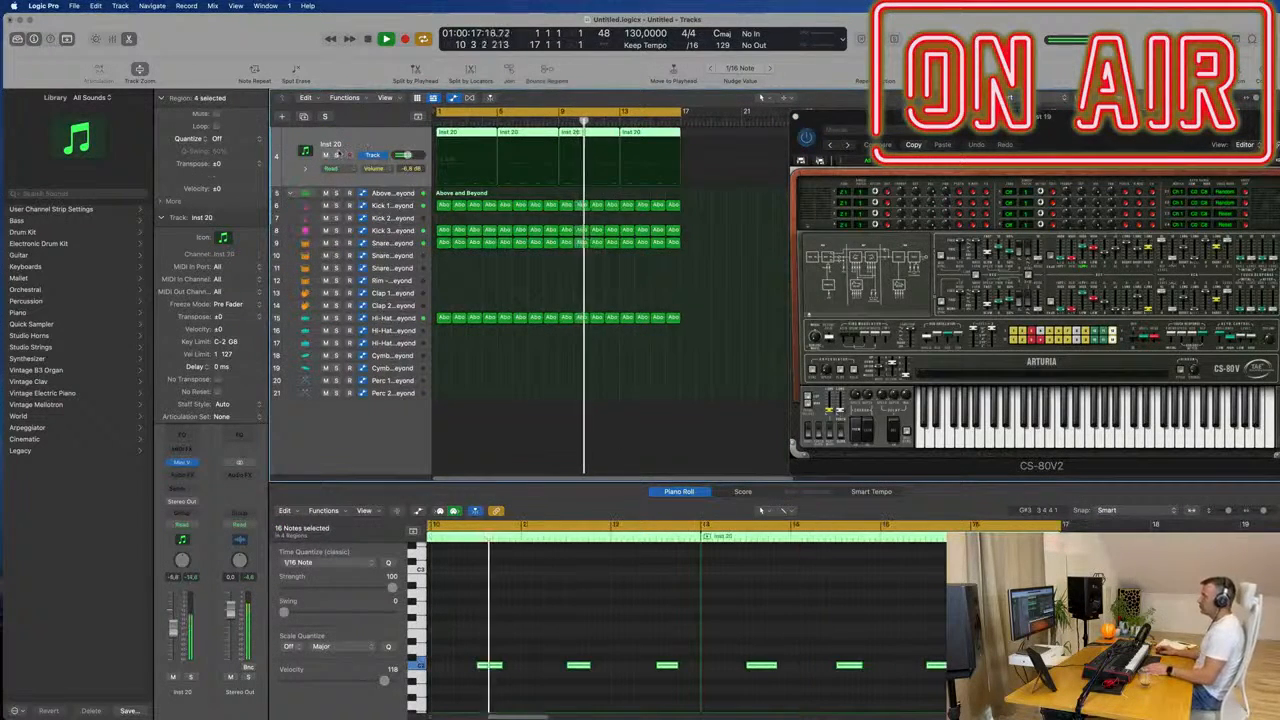
click(337, 155)
scroll(337, 160, up, 2)
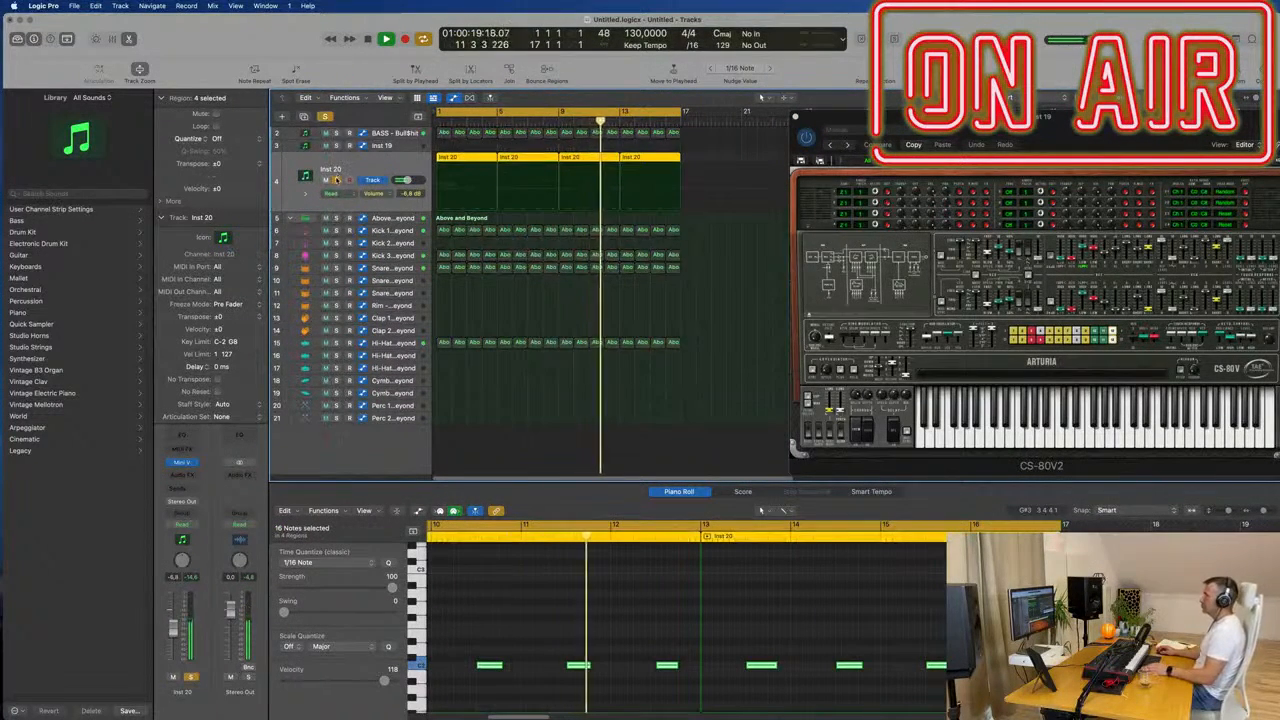
click(324, 116)
key(Return)
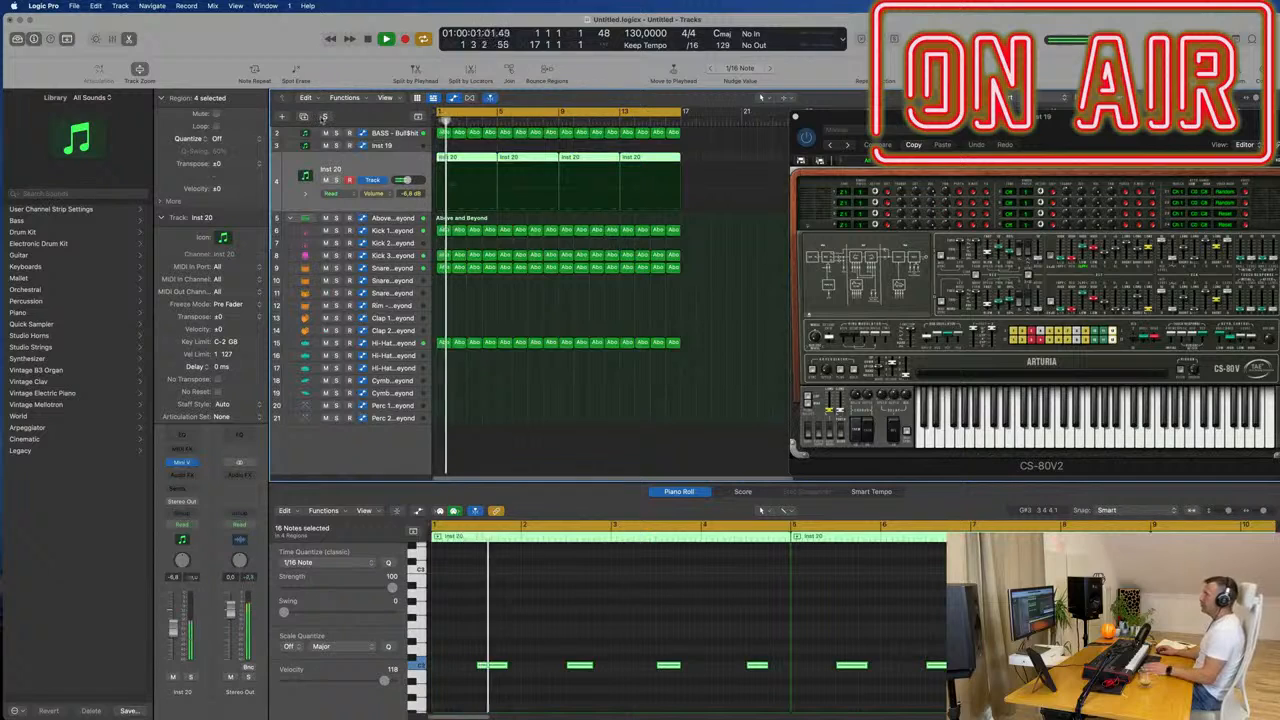
Step: Duplicate the Inst 20 track with its settings and replace the new track's instrument with the stereo Arturia Modular V
key(super+d)
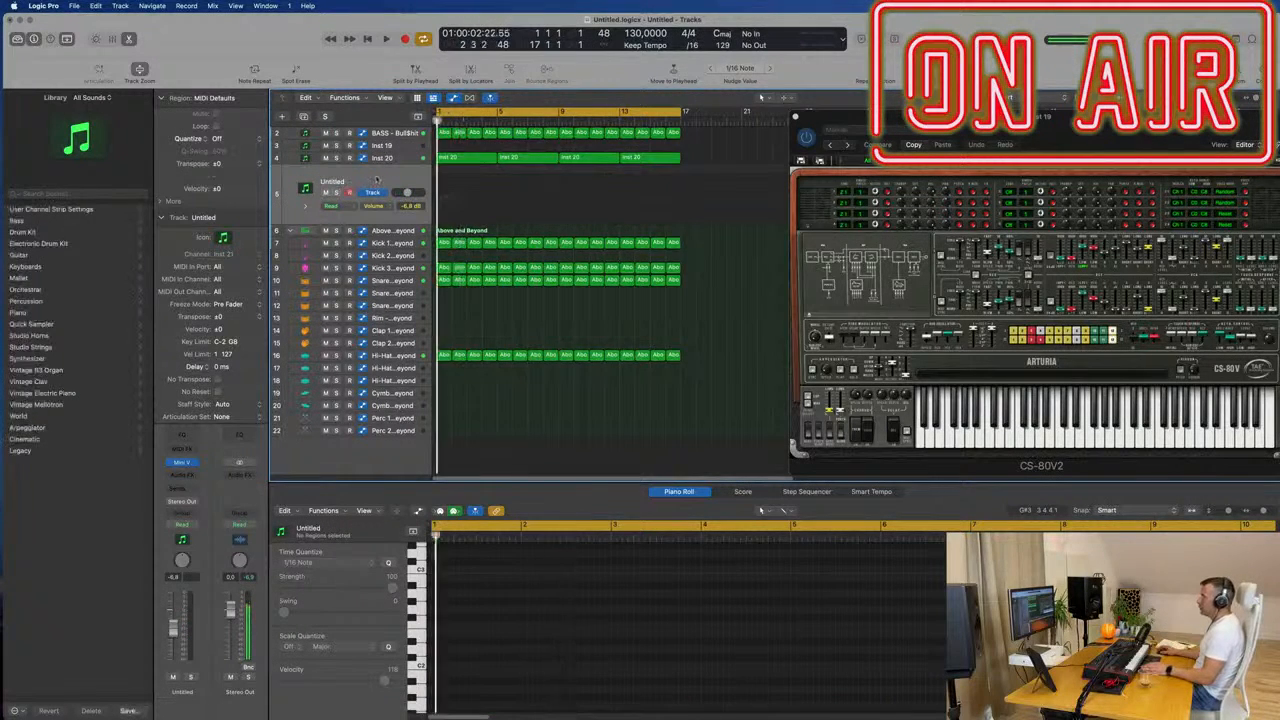
click(181, 462)
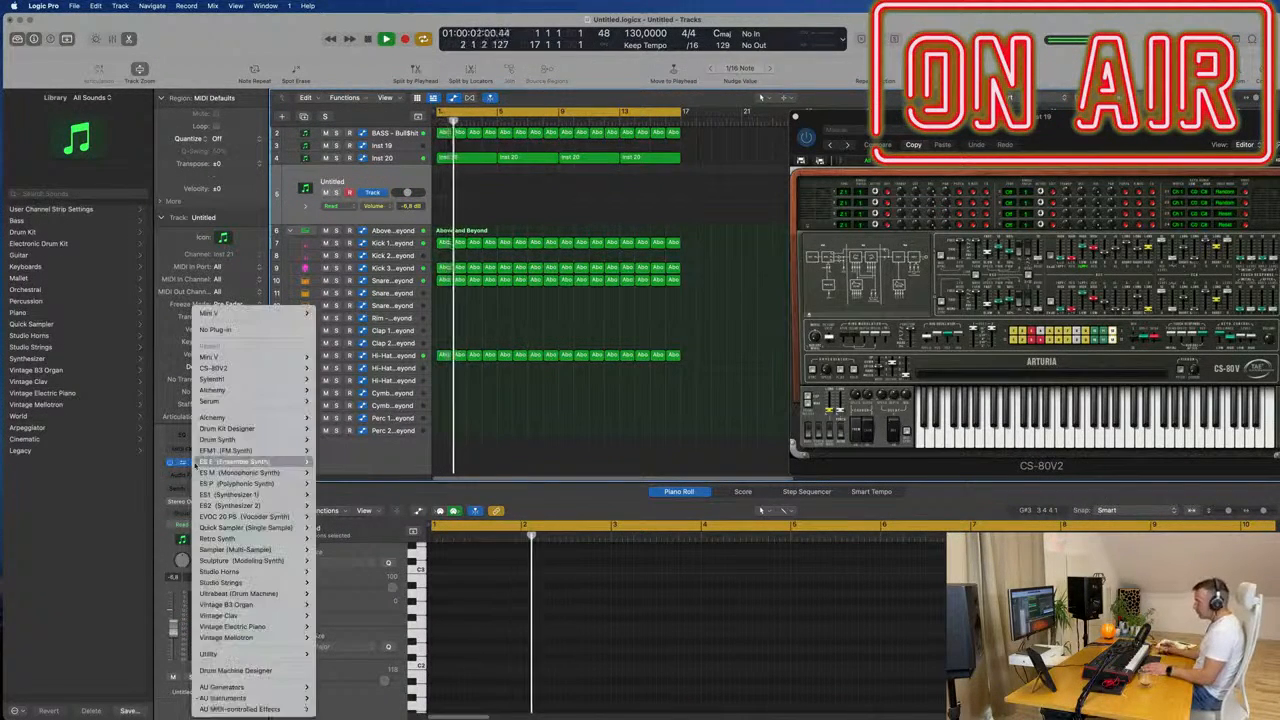
mouse_move(240, 698)
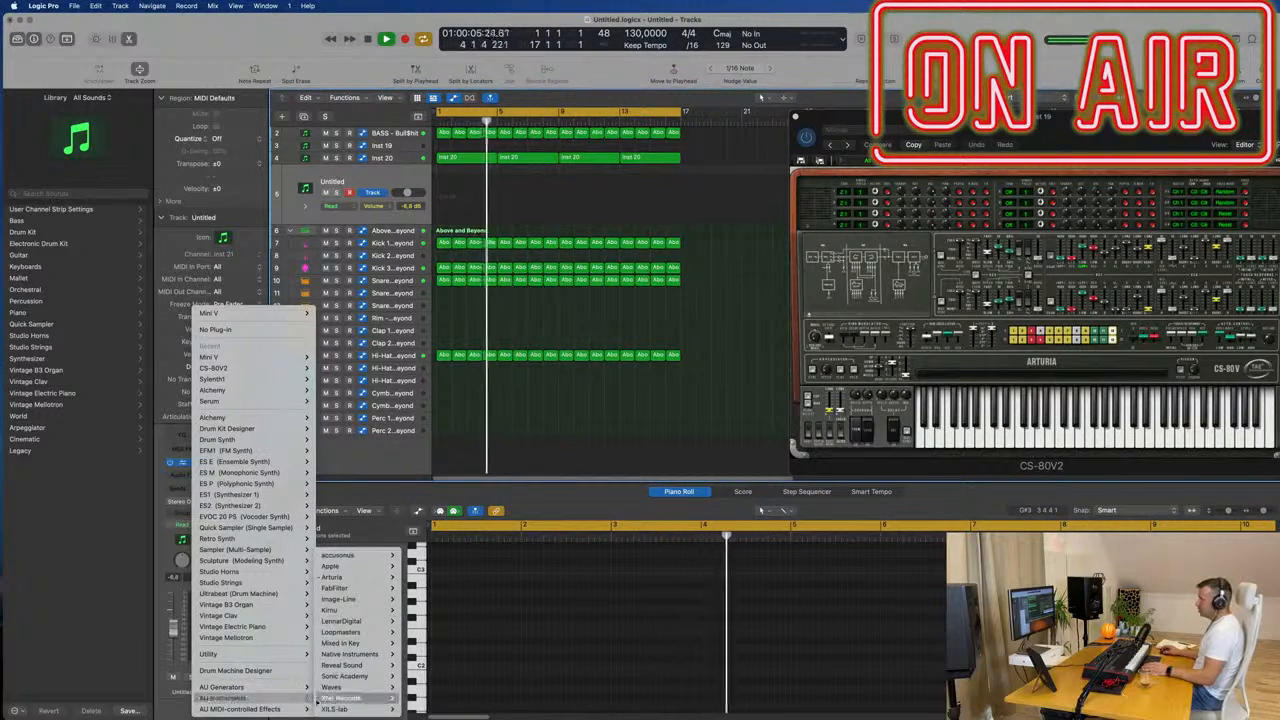
mouse_move(318, 702)
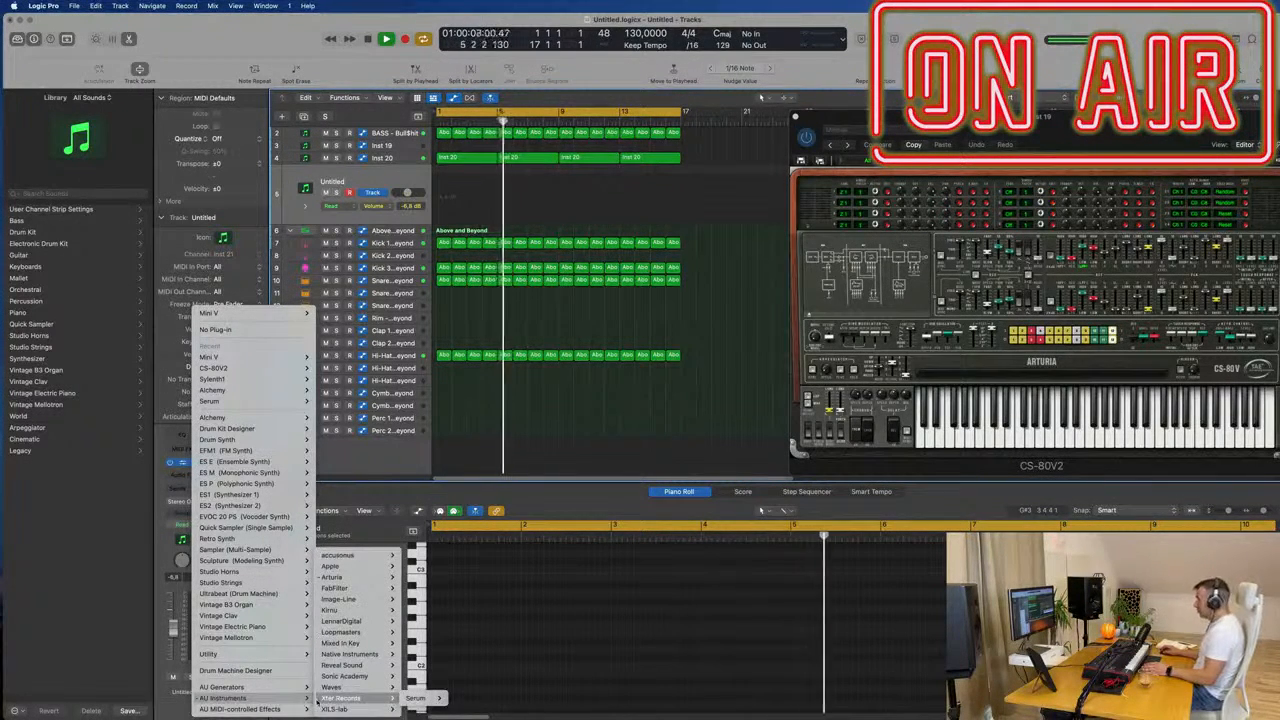
mouse_move(362, 582)
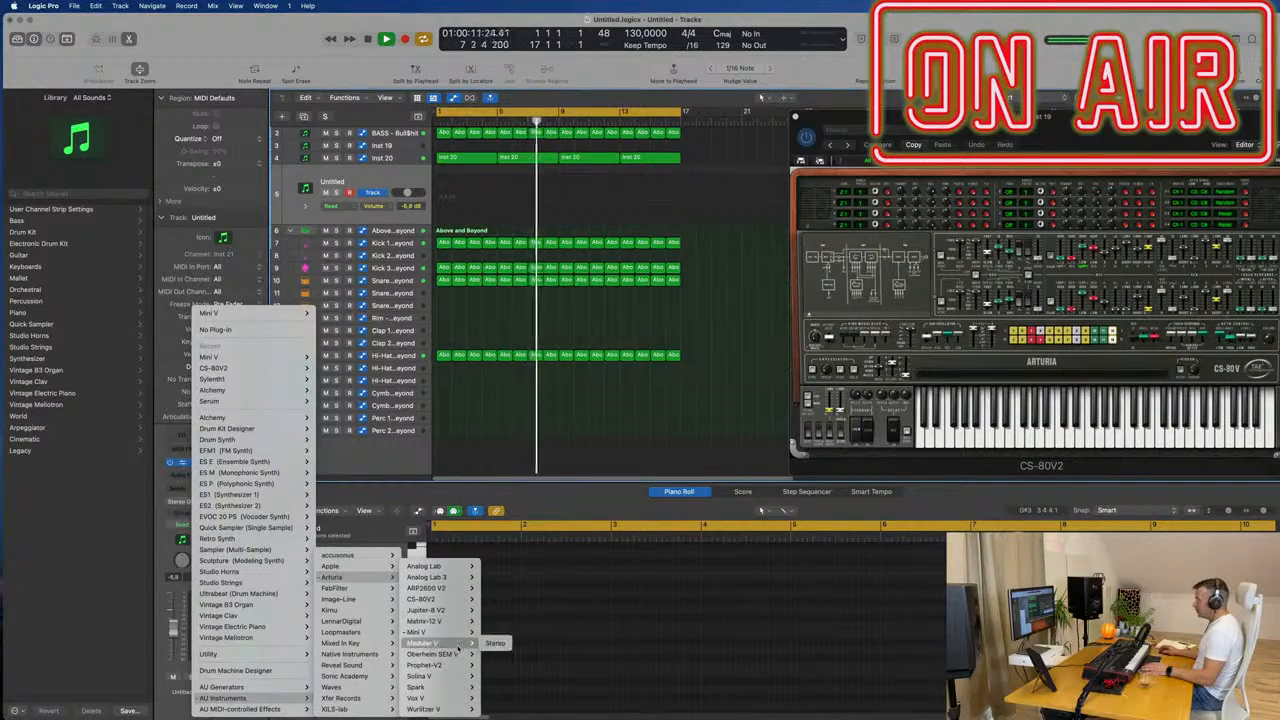
click(495, 643)
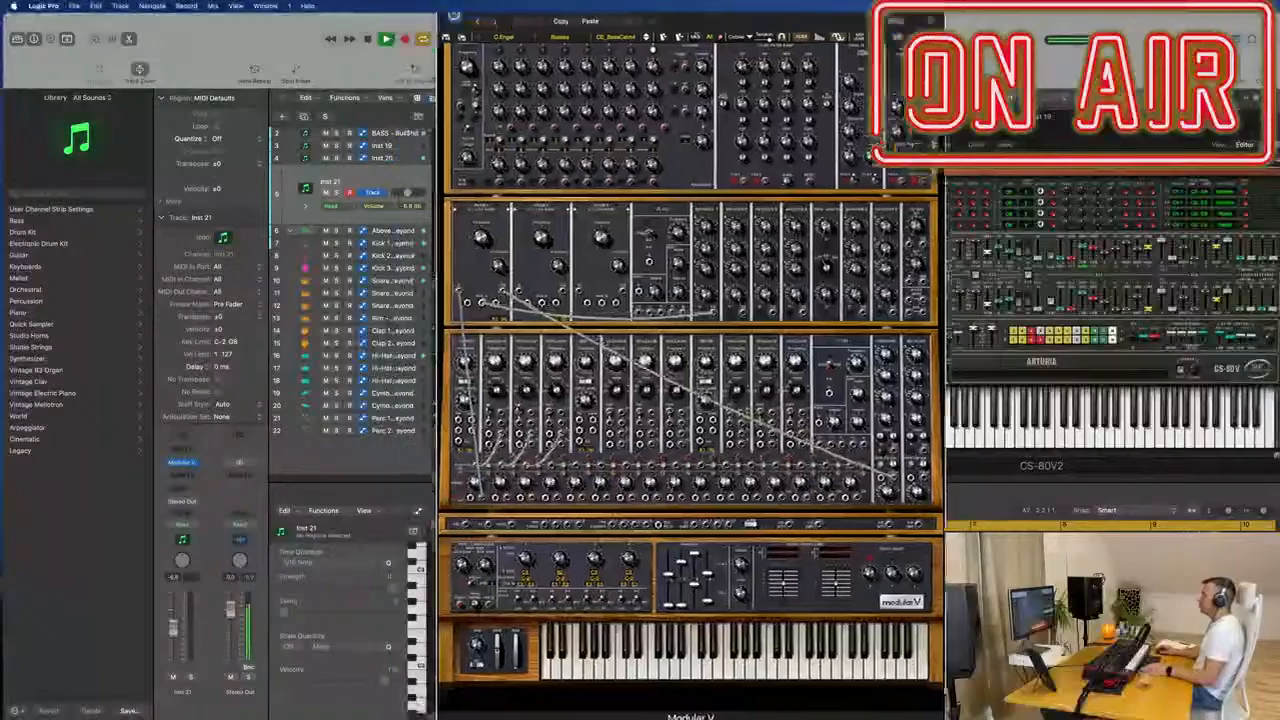
drag(640, 12, 873, 100)
Step: Place copies of the four Inst 20 regions on the Modular V track, mute the original Inst 20 track and play
key(Return)
drag(610, 172, 474, 185)
key(space)
click(325, 159)
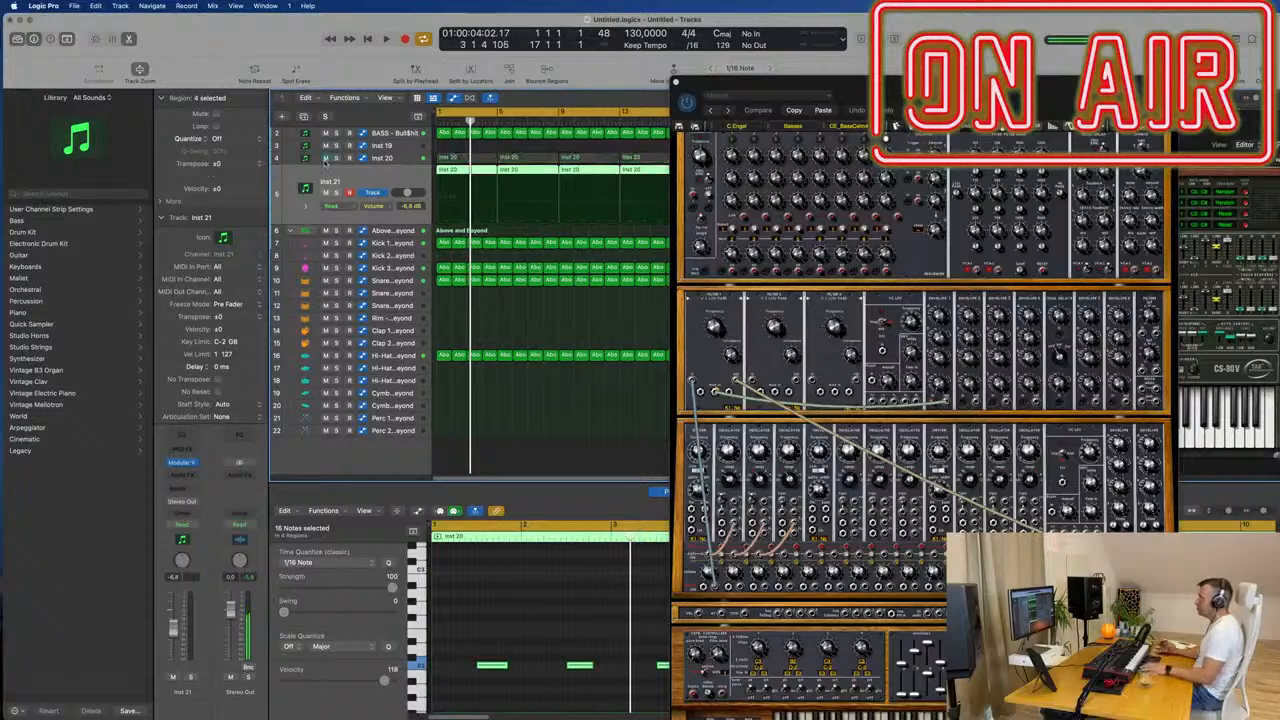
key(space)
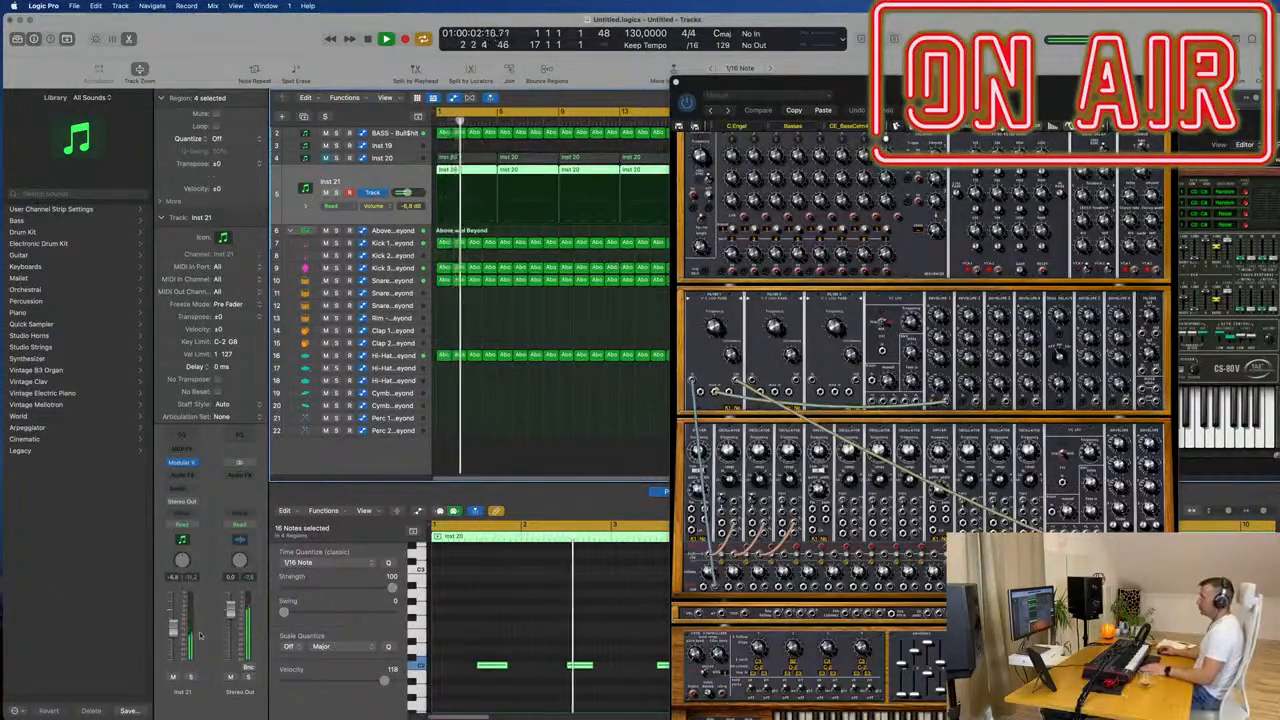
Step: Audition the C.Engel bass presets in Modular V, stepping through CE_ElefBass to CE_Taurus2
drag(925, 90, 628, 28)
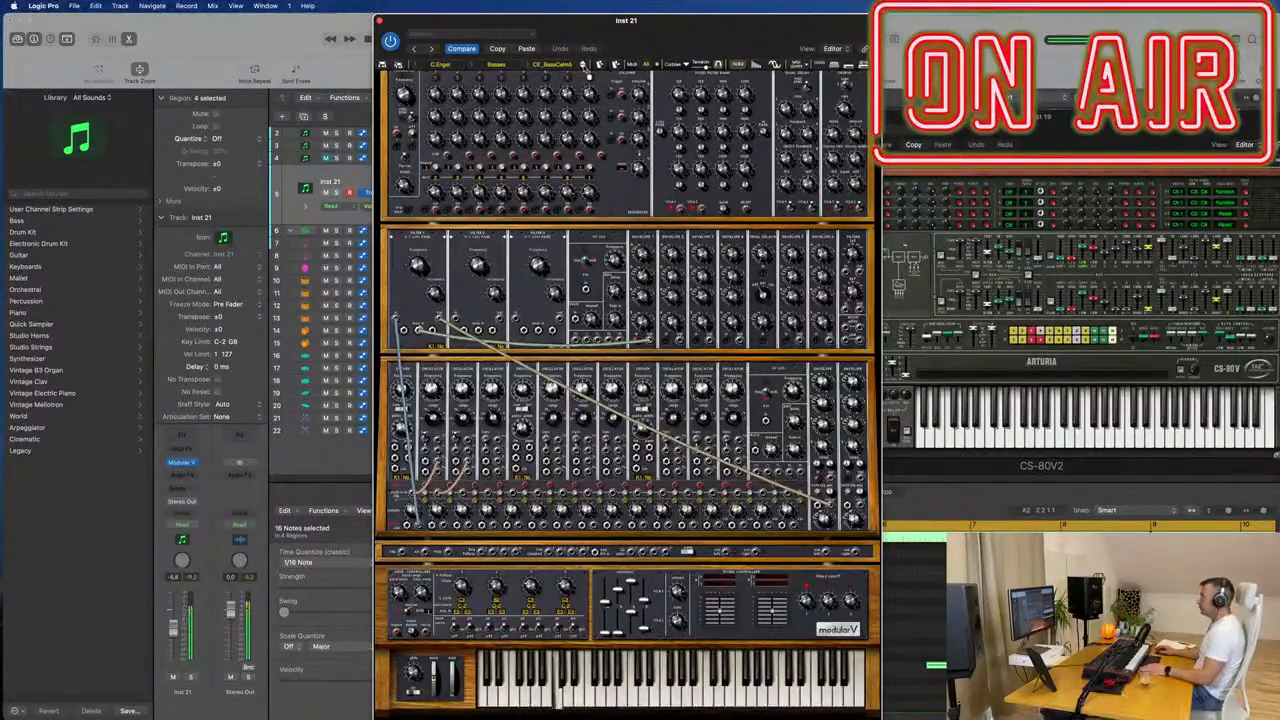
click(588, 70)
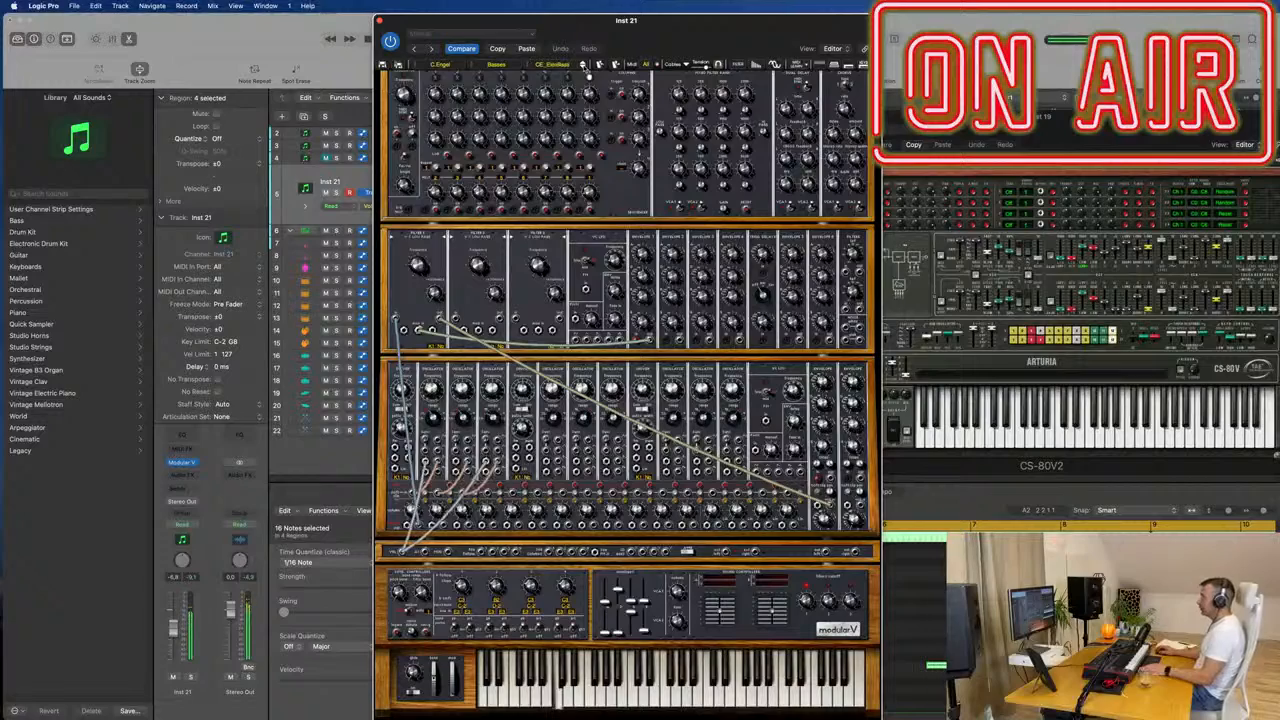
click(588, 70)
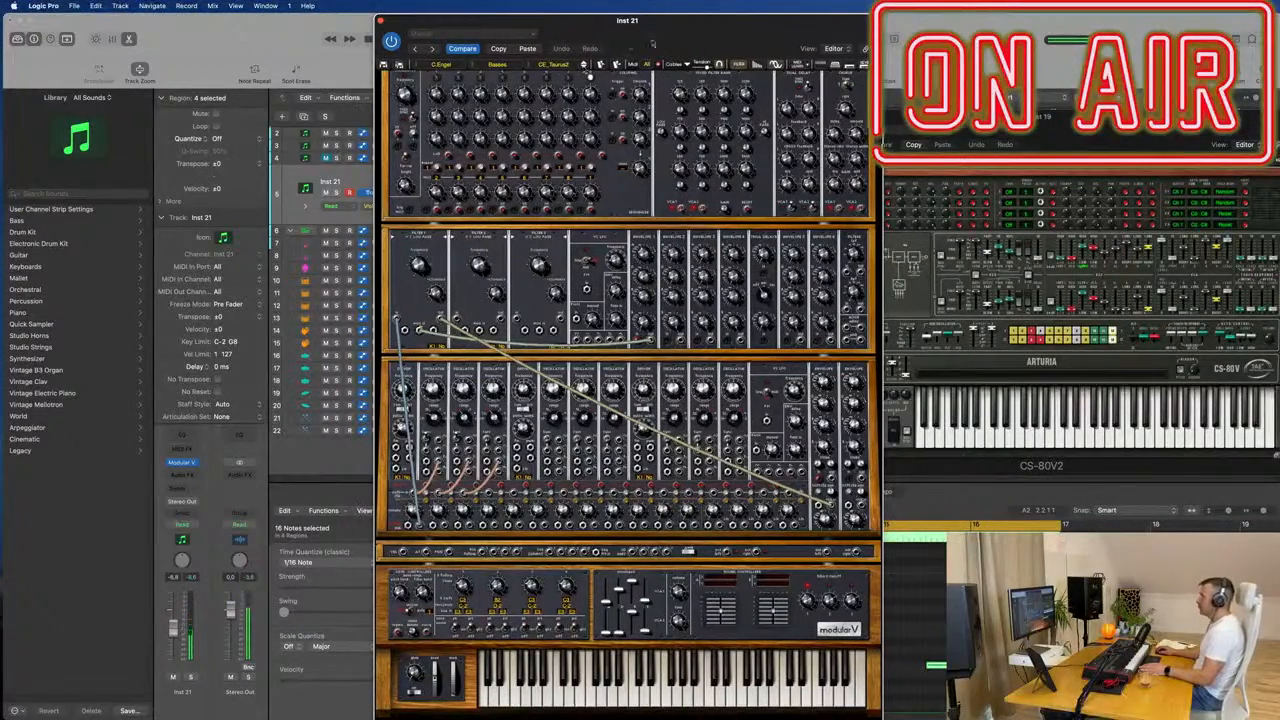
Step: Copy the Compressor from the BASS - Bull$hit channel to the Inst 21 channel in the mixer and restart playback
drag(626, 20, 989, 20)
key(x)
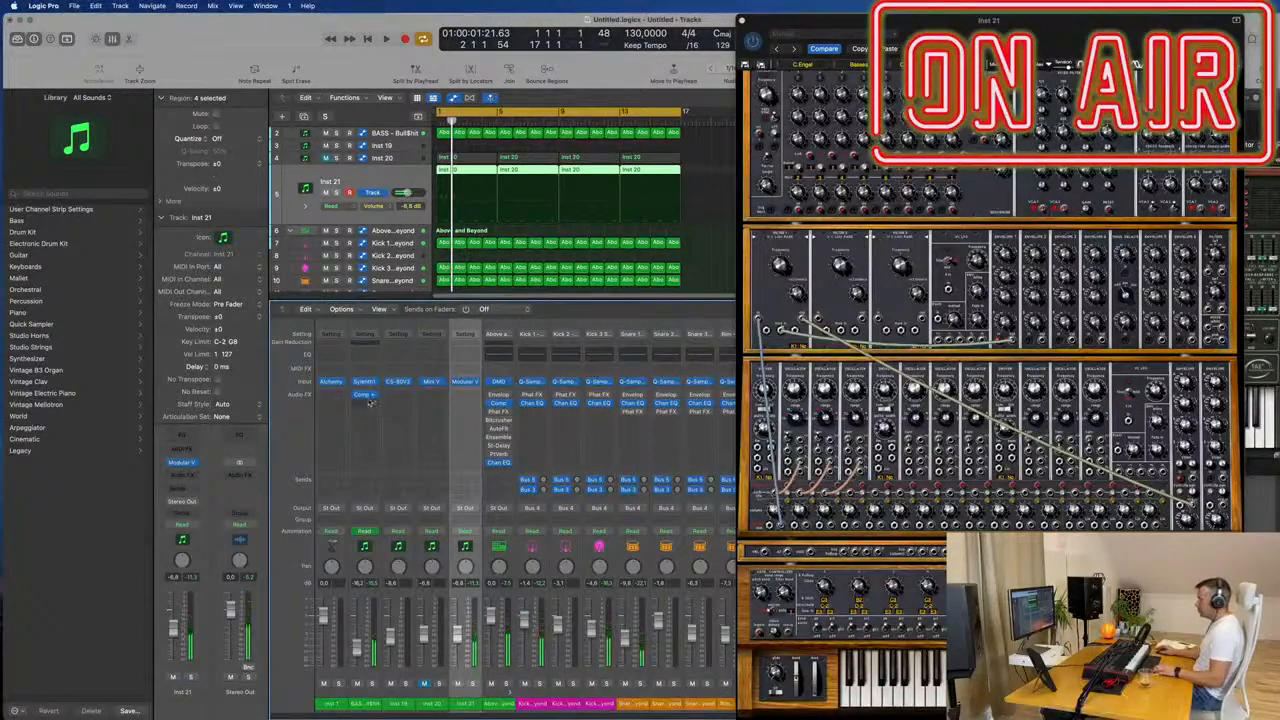
drag(369, 401, 465, 398)
key(space)
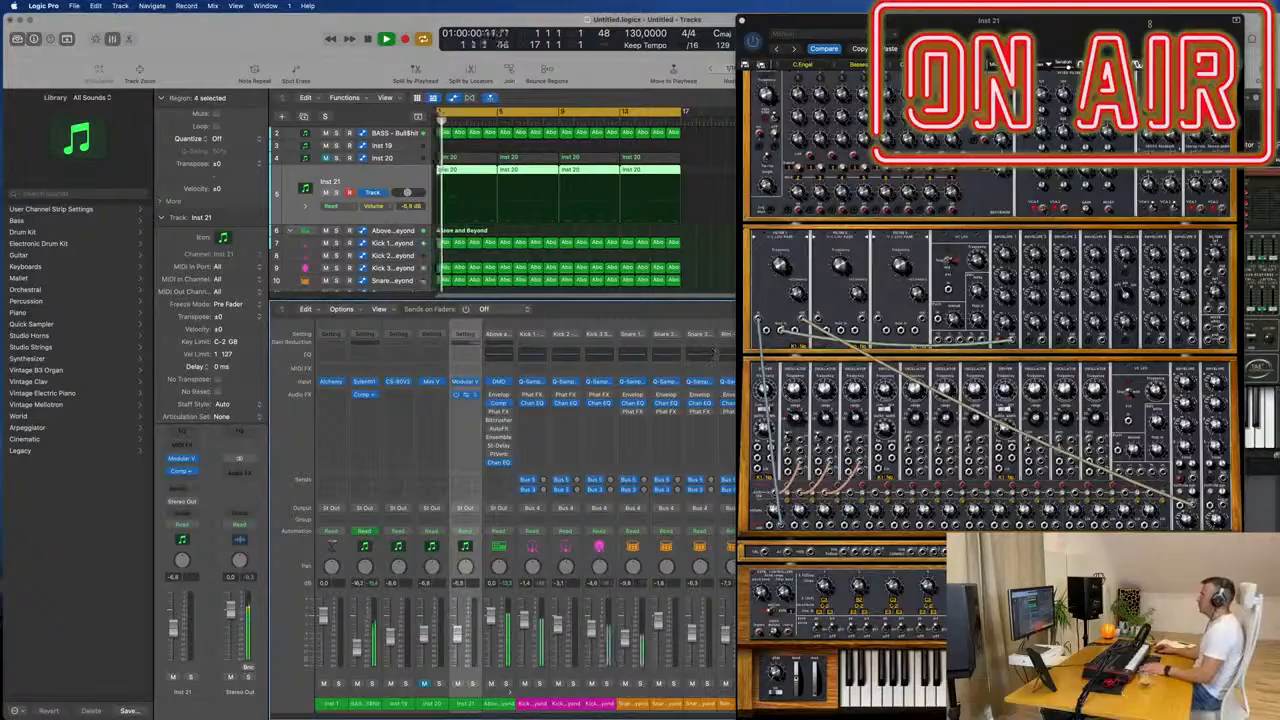
Step: Switch Modular V from the C.Engel bank to the Basses category of the All bank
drag(1150, 24, 1010, 24)
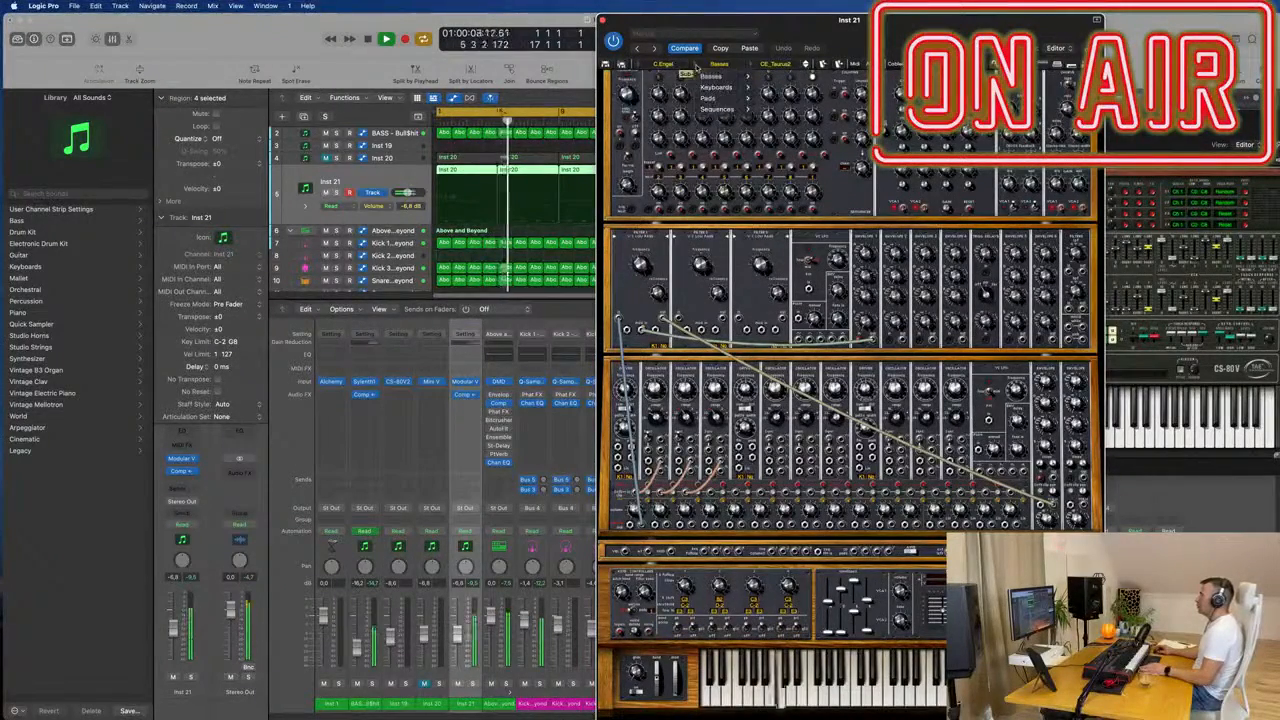
click(700, 66)
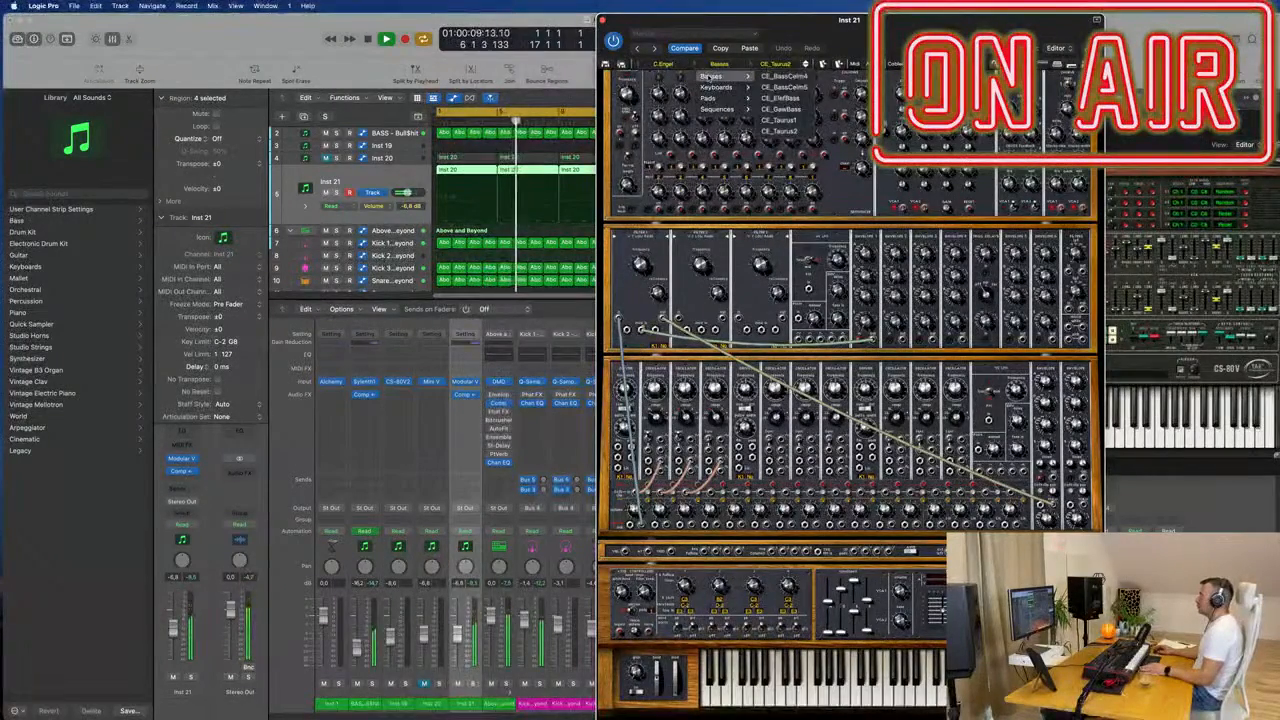
click(818, 44)
click(638, 64)
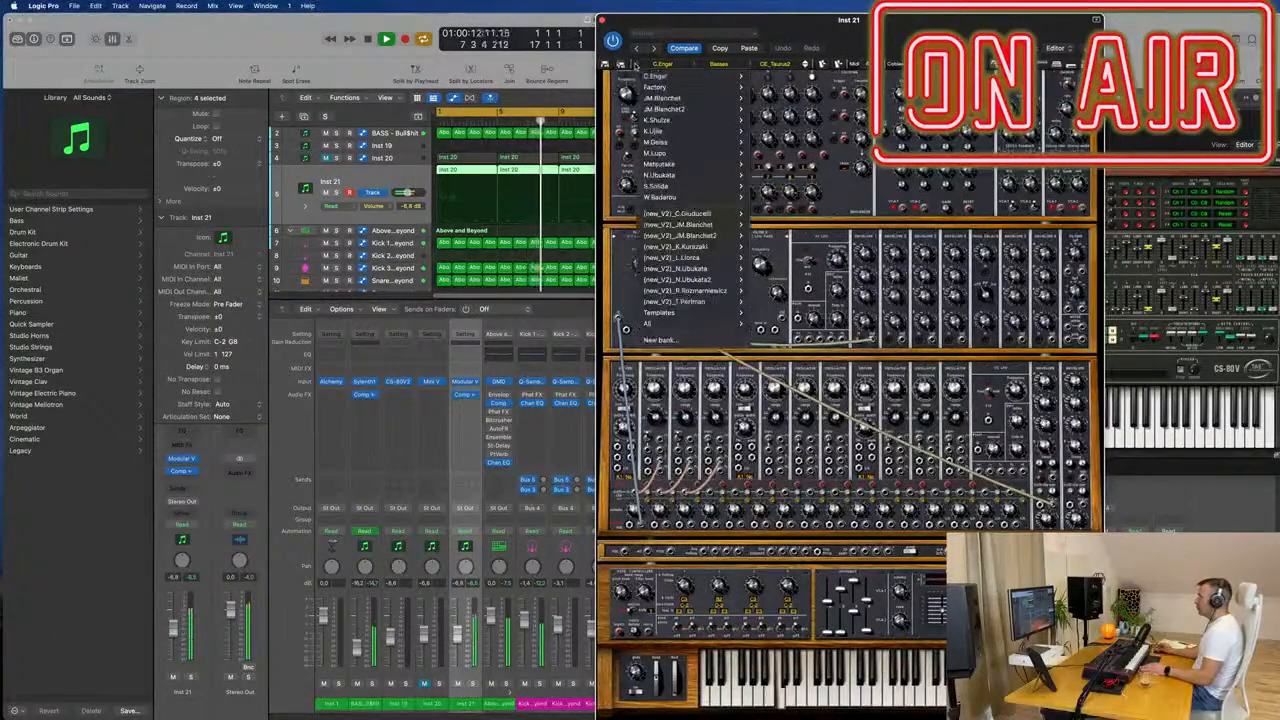
mouse_move(679, 230)
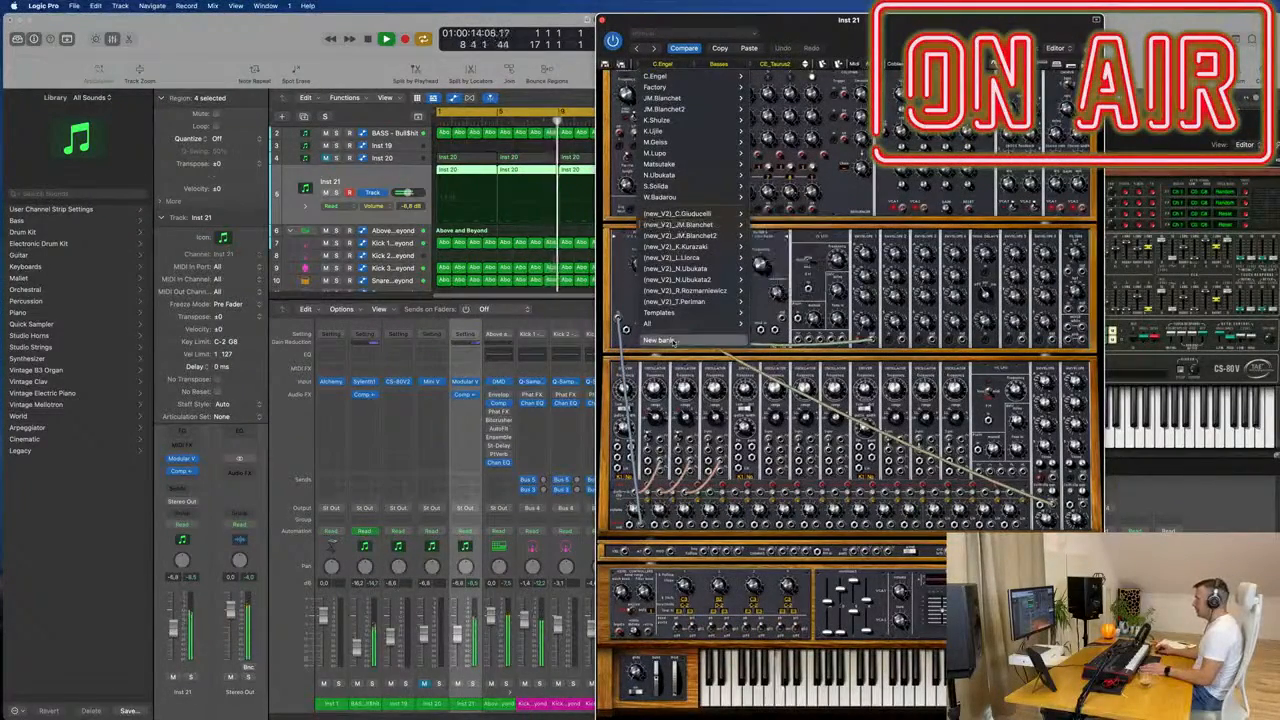
mouse_move(683, 326)
mouse_move(765, 324)
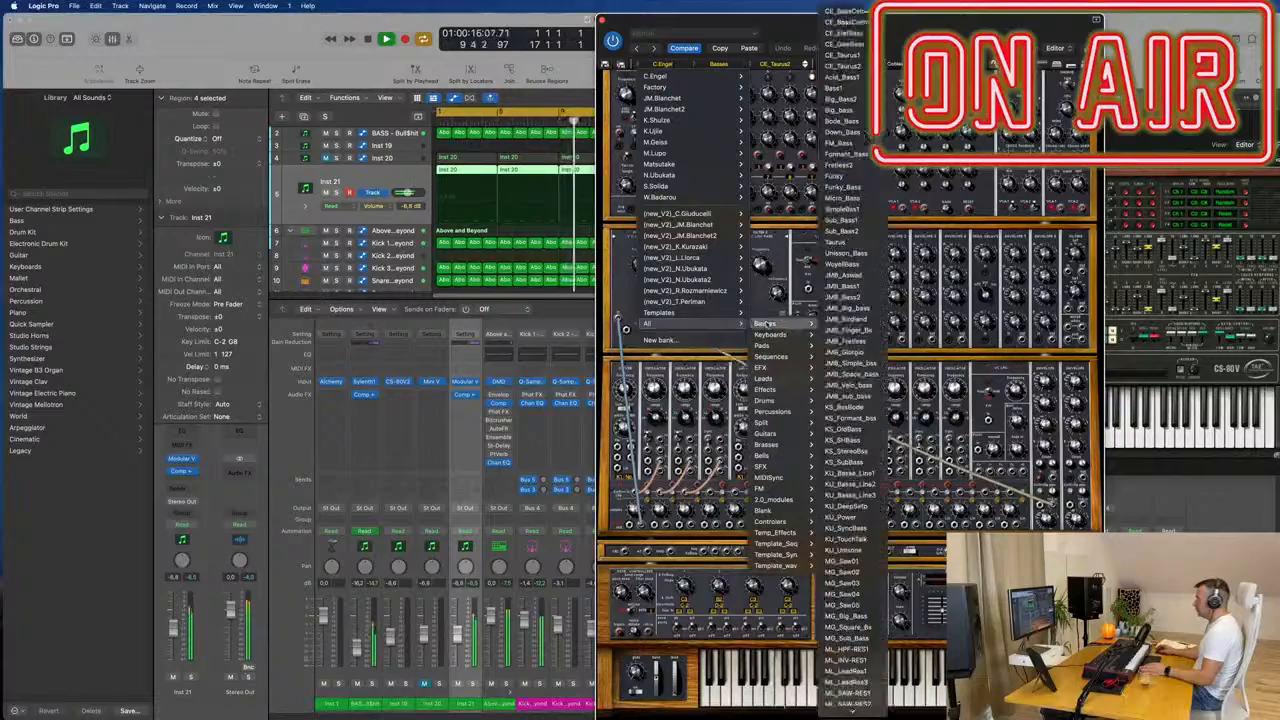
click(858, 11)
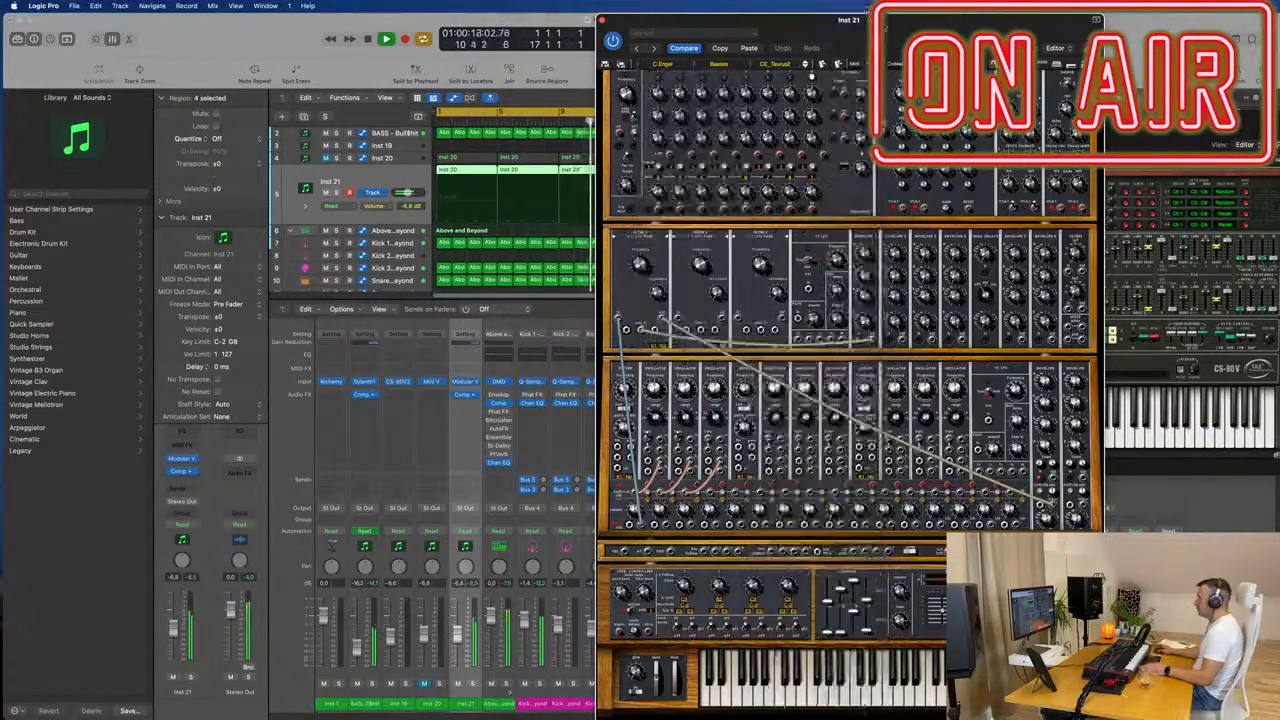
Step: Audition further bass presets of the All bank in Modular V, stepping through FM_Bass, Formant_Bass, Fretless2 and Funky to Funky_Bass
drag(919, 26, 1017, 26)
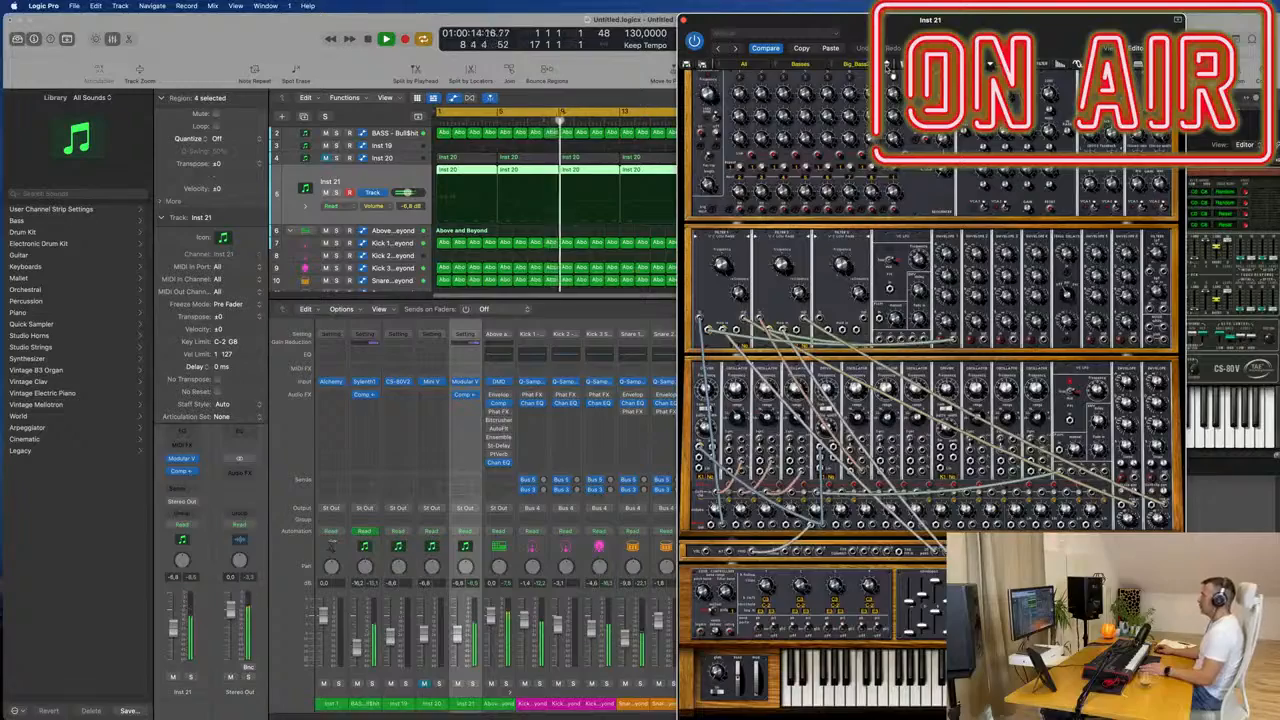
click(889, 68)
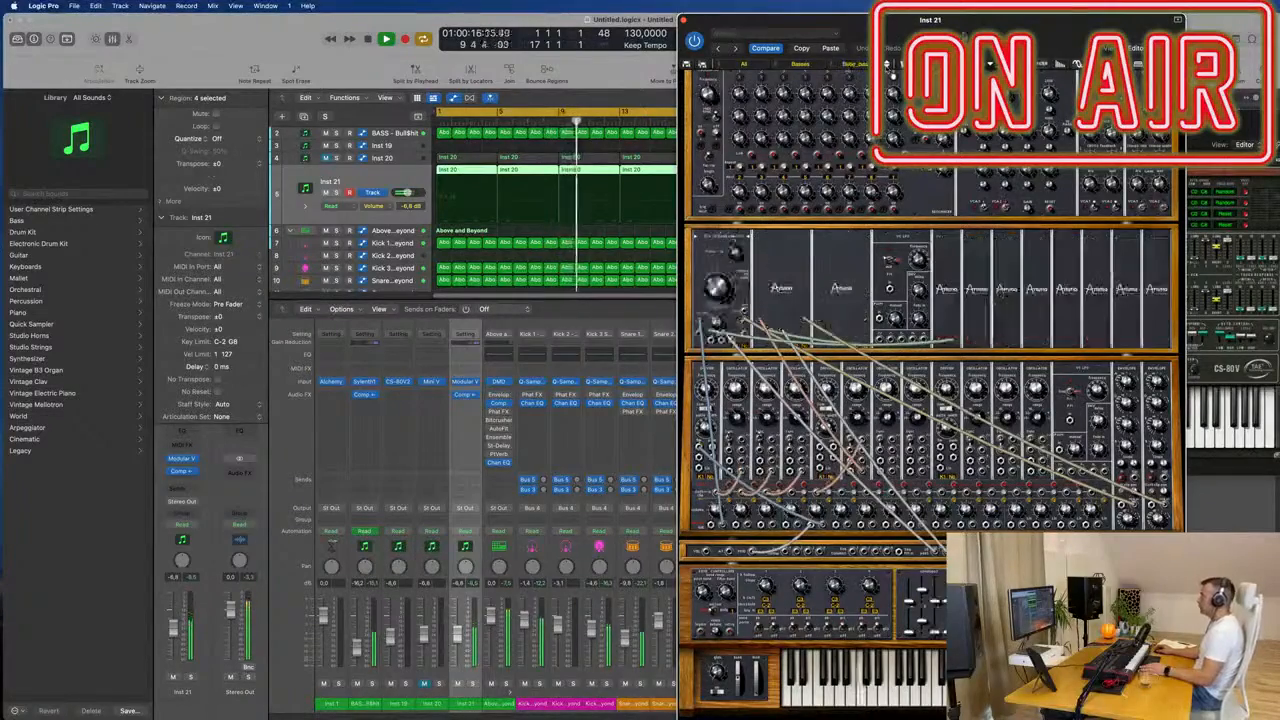
drag(890, 69, 647, 88)
click(647, 88)
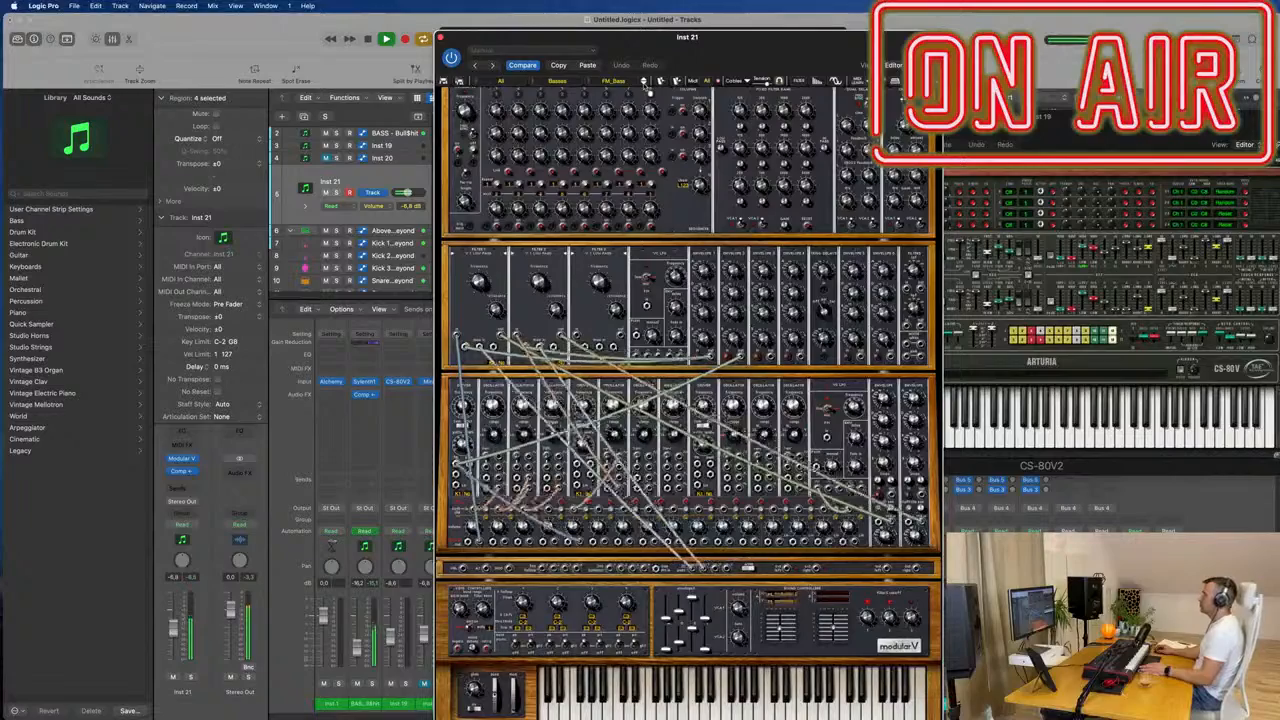
click(647, 88)
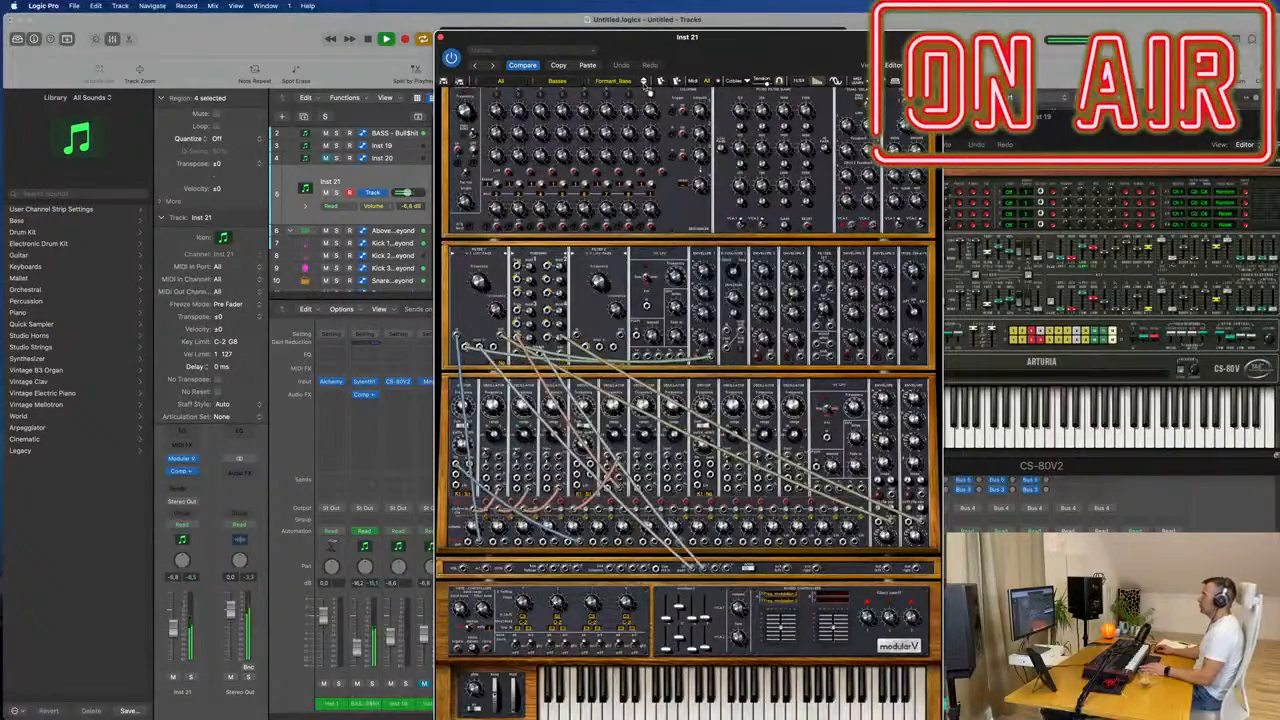
click(645, 90)
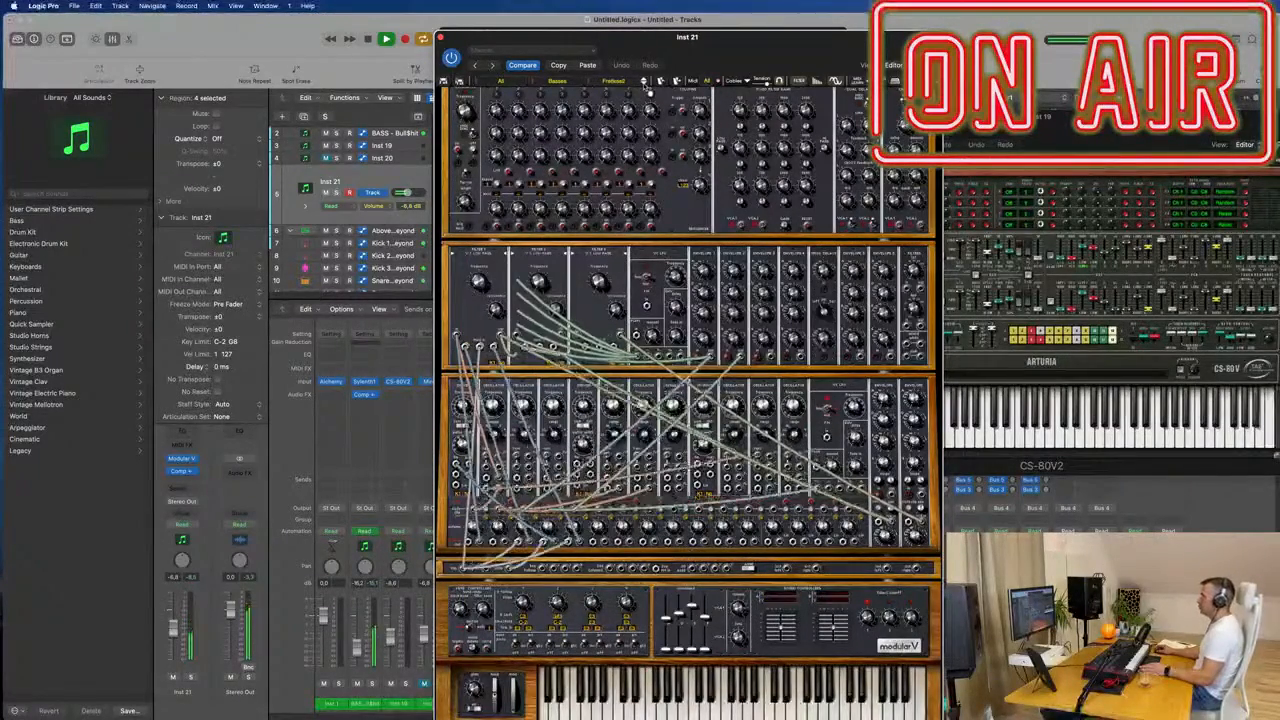
click(647, 88)
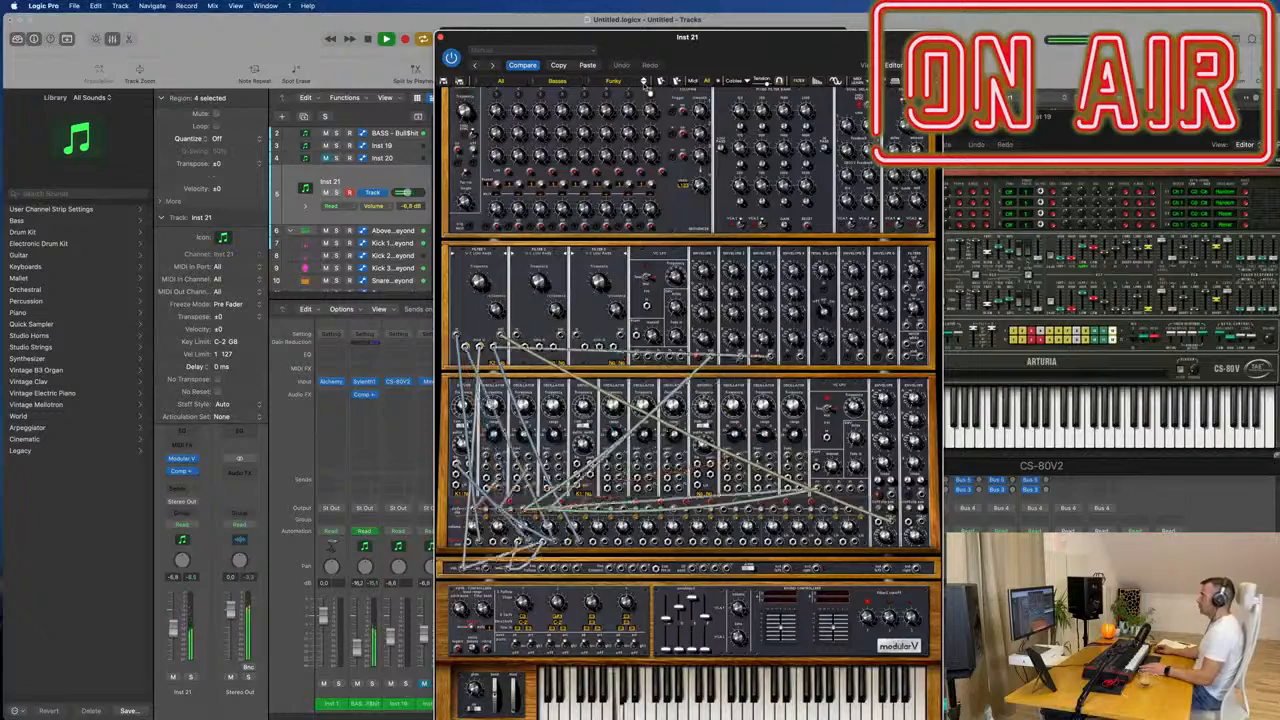
click(647, 88)
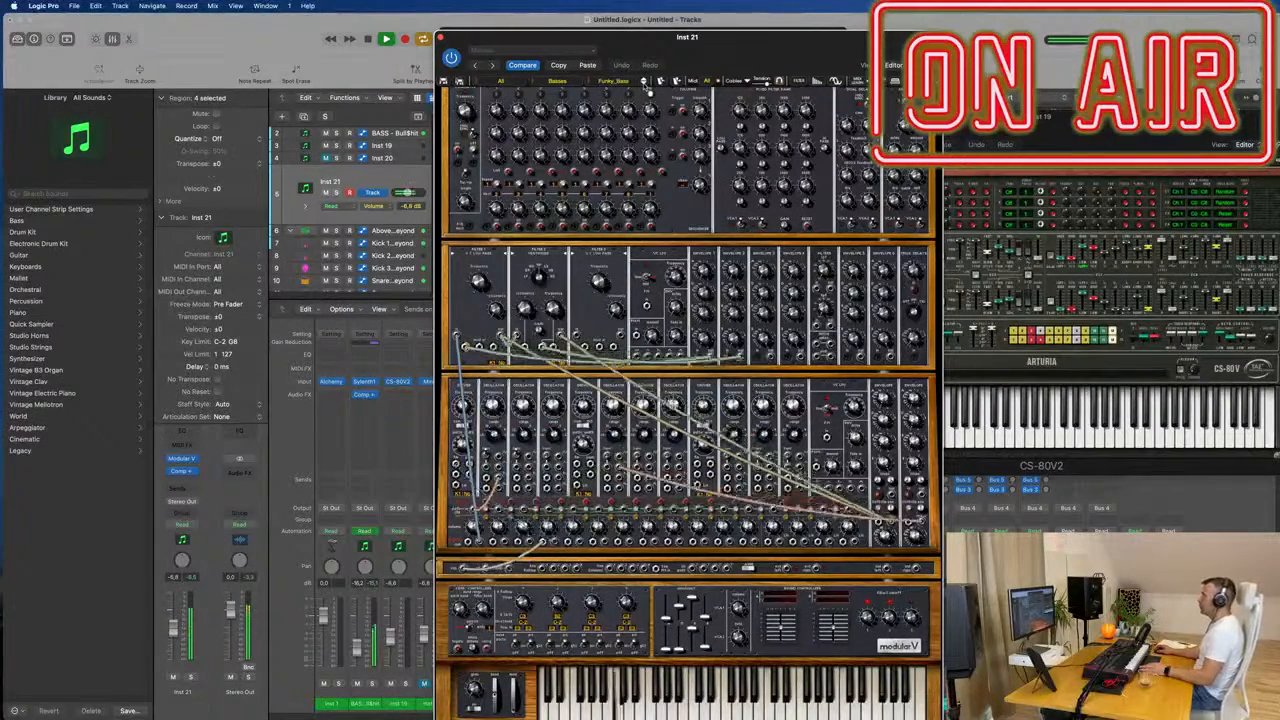
Step: Load the CE_BassCalm4 bass preset in Modular V and move its window clear of the arrangement
click(605, 81)
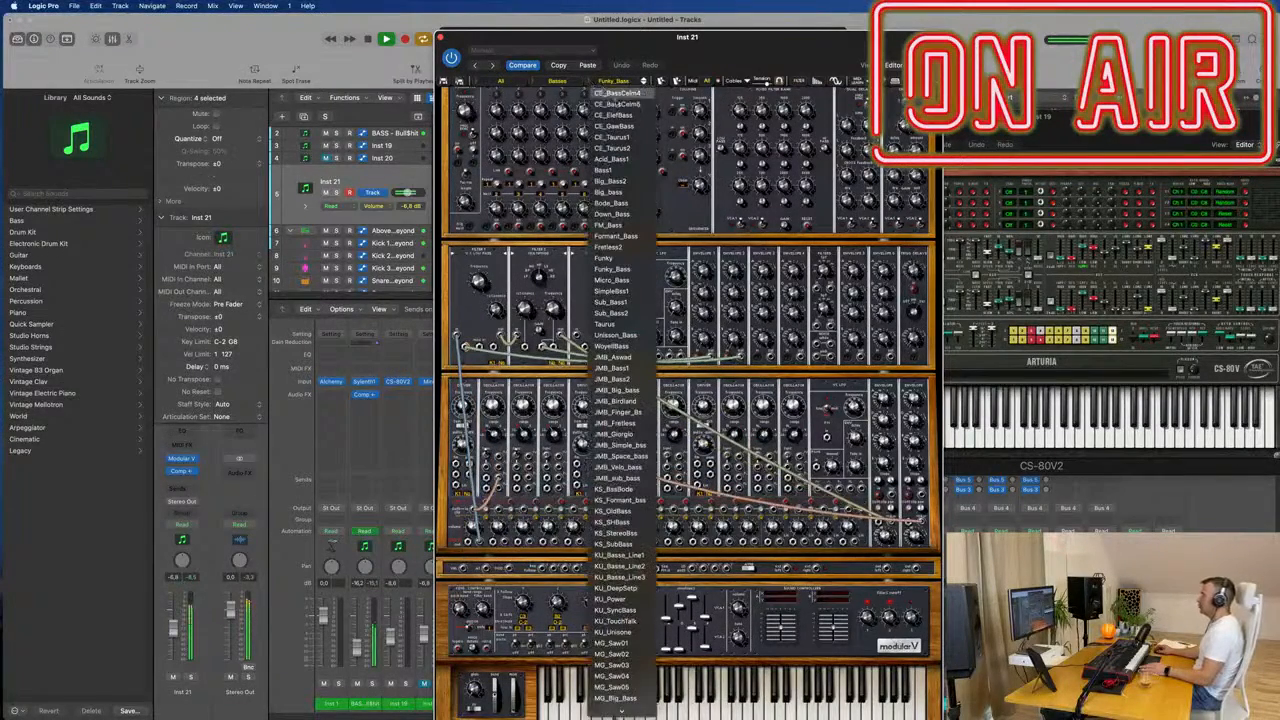
click(624, 94)
drag(733, 42, 994, 29)
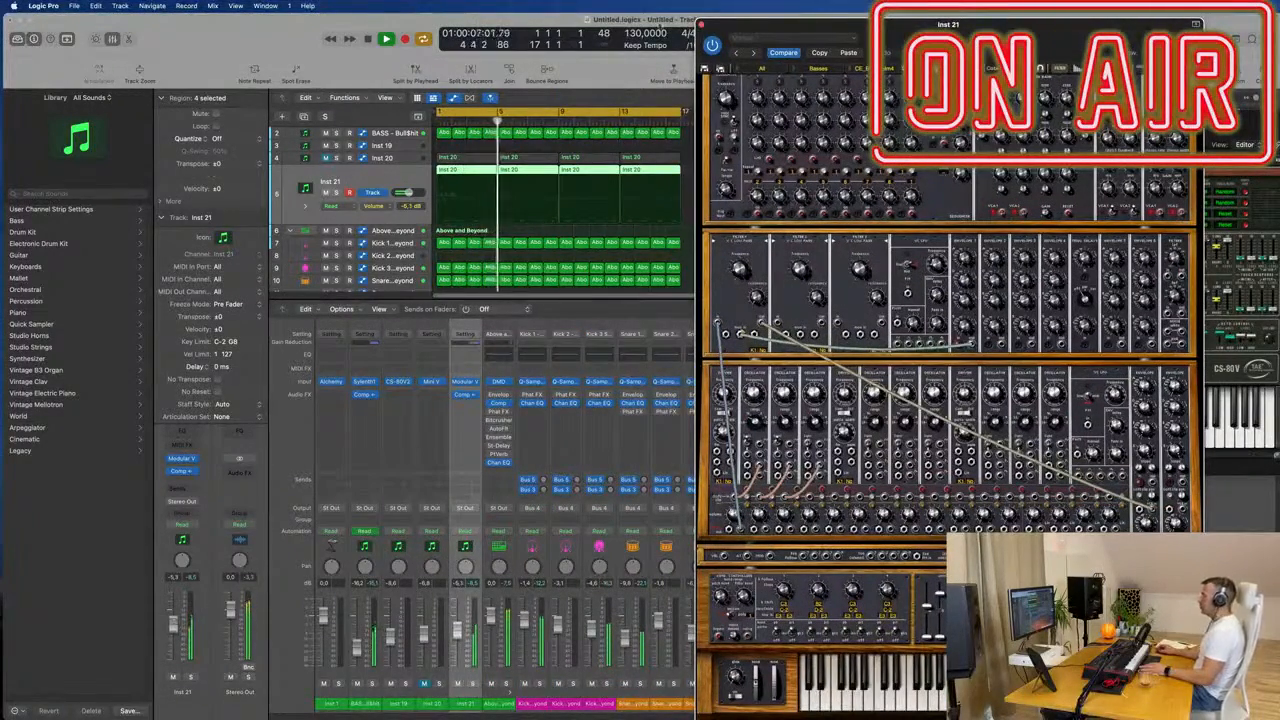
Step: Close the Modular V window, deselect the regions and hide the mixer
click(661, 26)
click(701, 25)
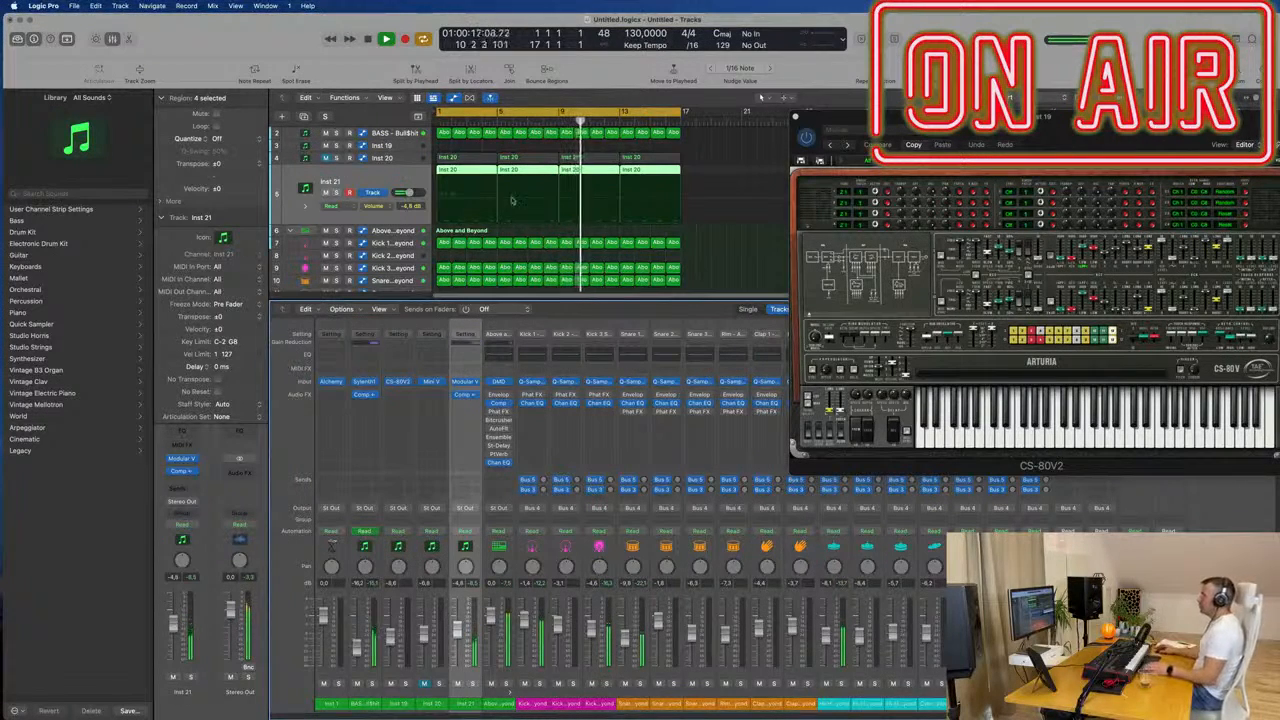
click(732, 155)
key(x)
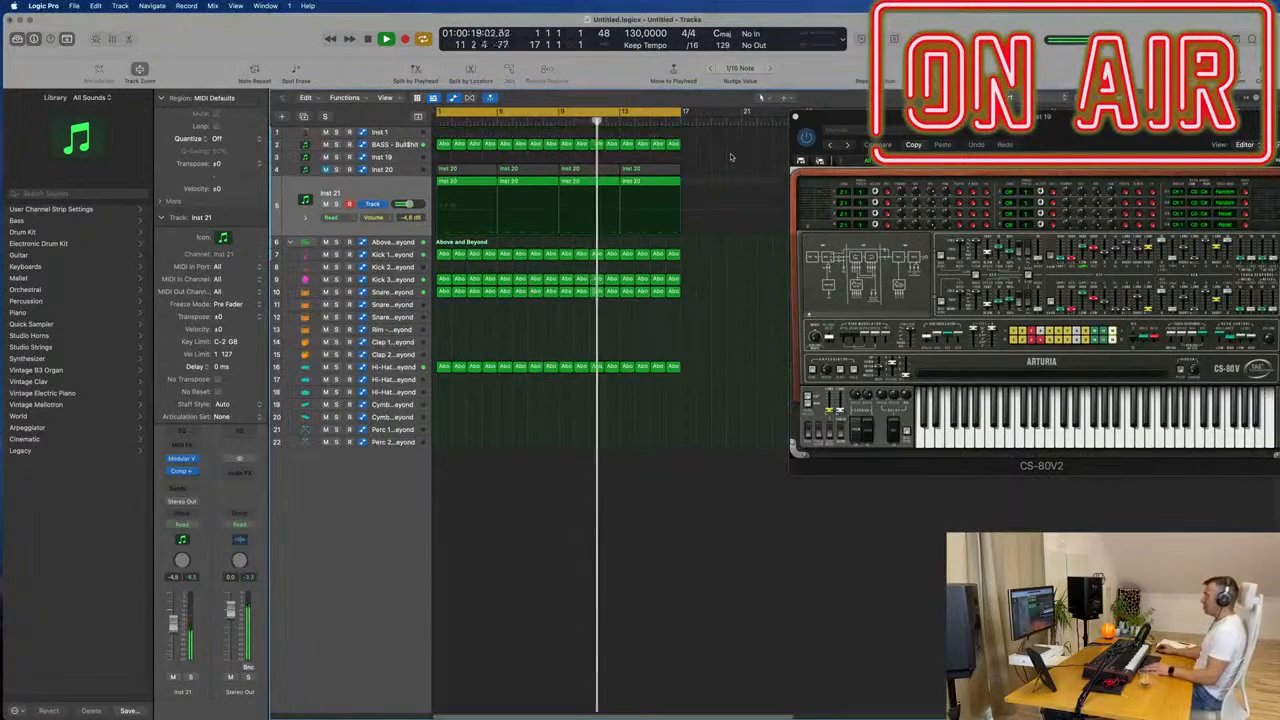
Step: Add a second drum kit track stack below the Above and Beyond kit and load the Modern TR-707 kit into it
key(Return)
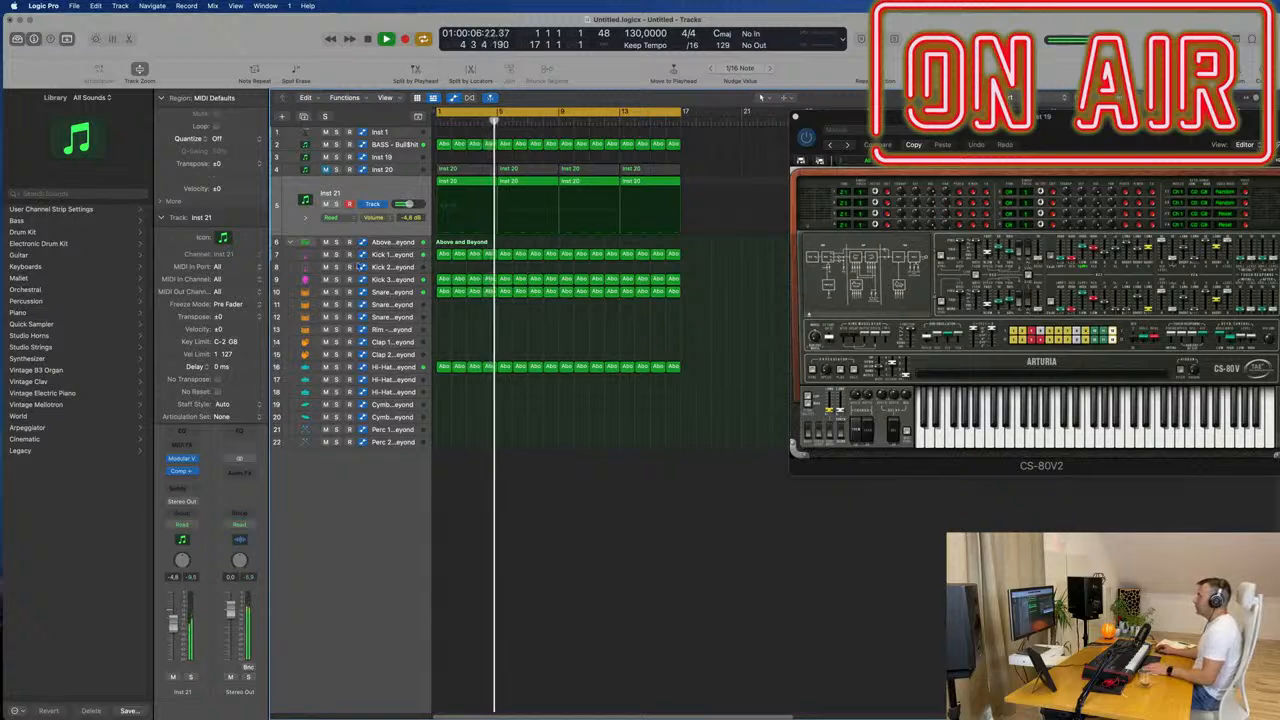
click(390, 245)
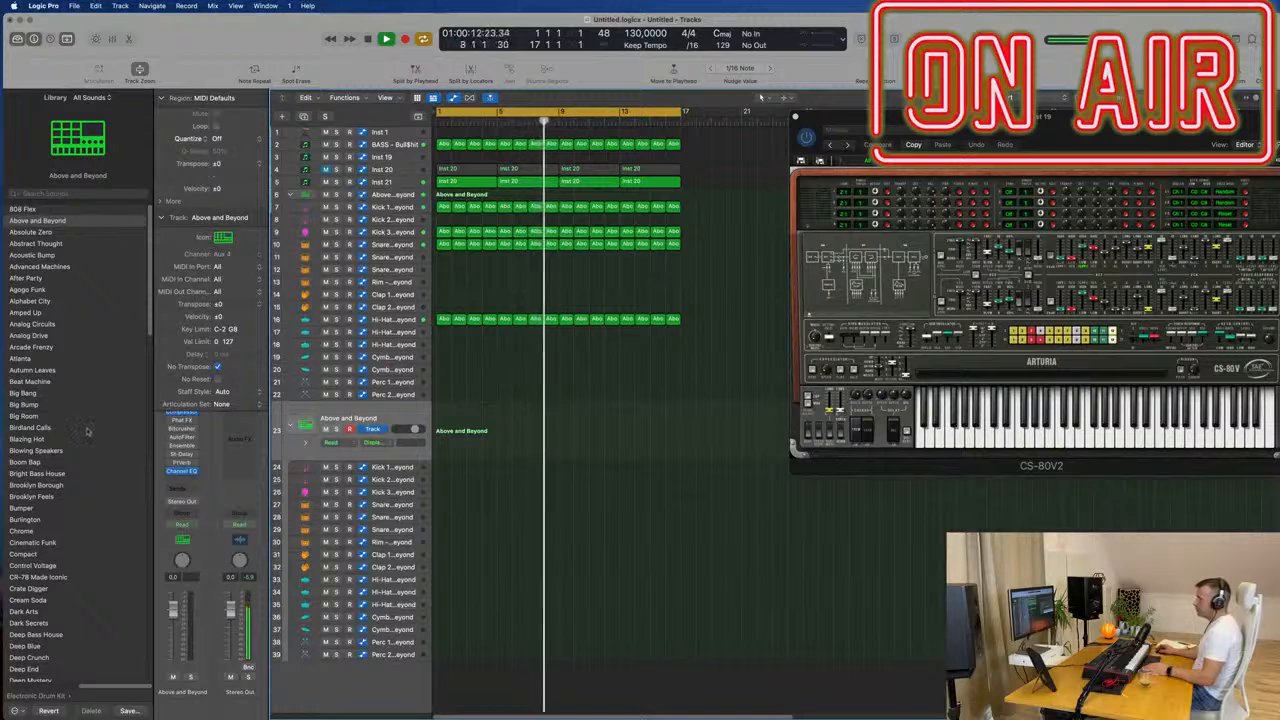
scroll(88, 434, down, 5)
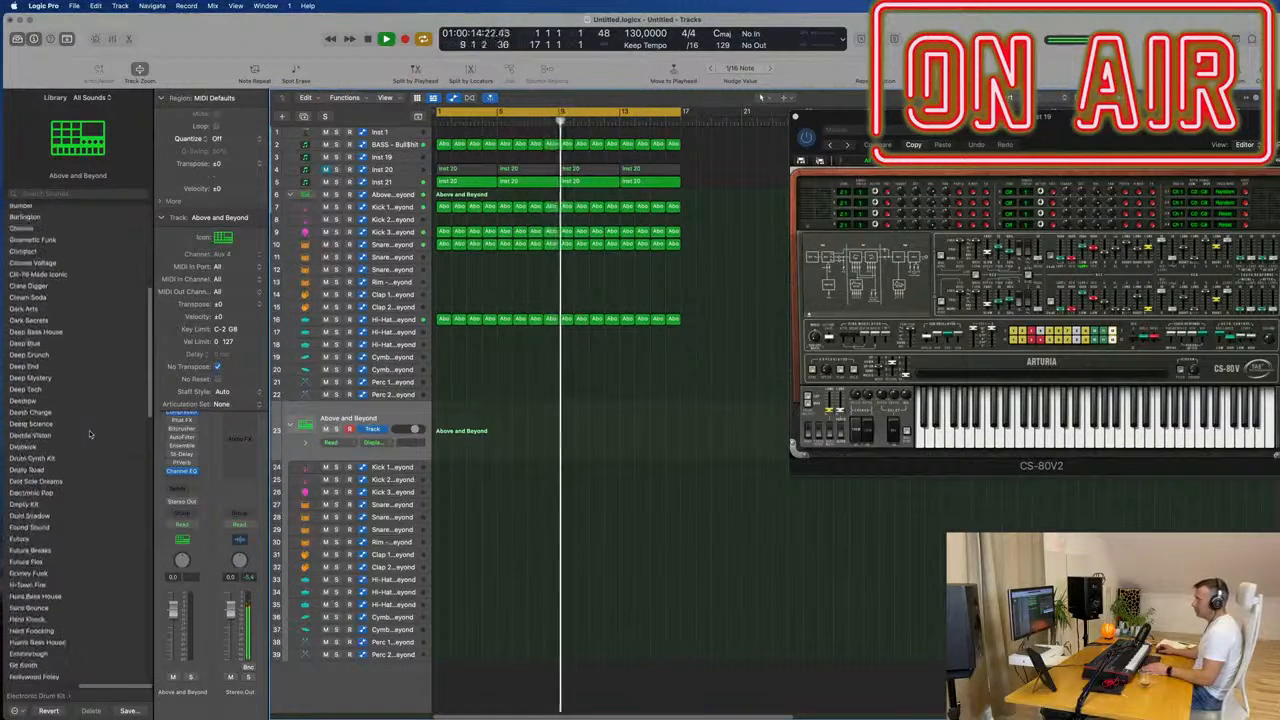
scroll(89, 434, down, 10)
scroll(90, 433, down, 1)
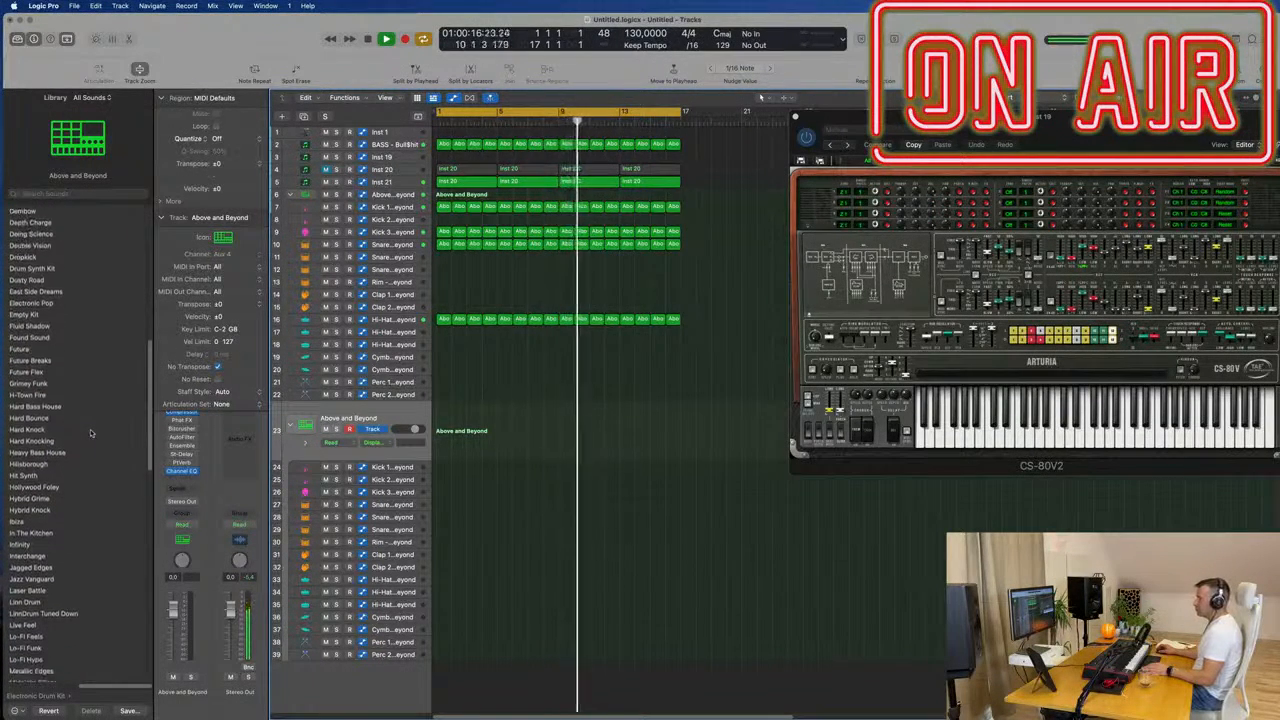
scroll(97, 423, down, 2)
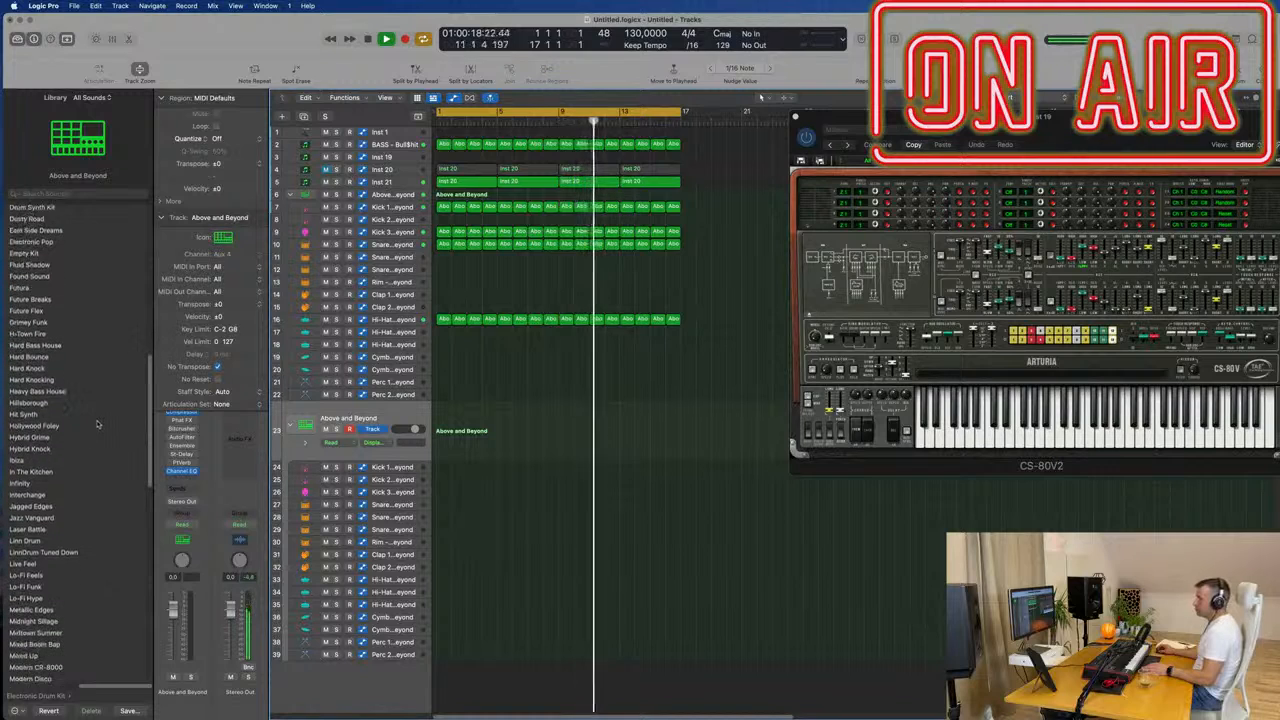
scroll(97, 423, down, 2)
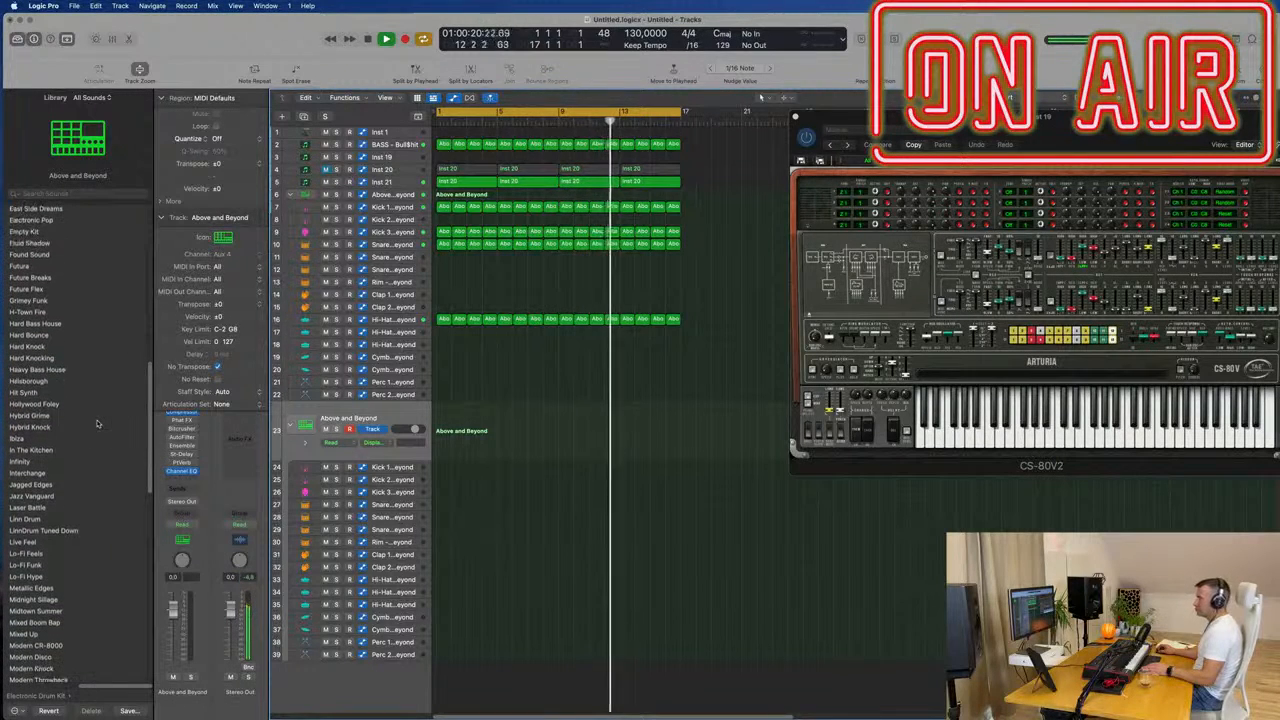
scroll(98, 423, down, 2)
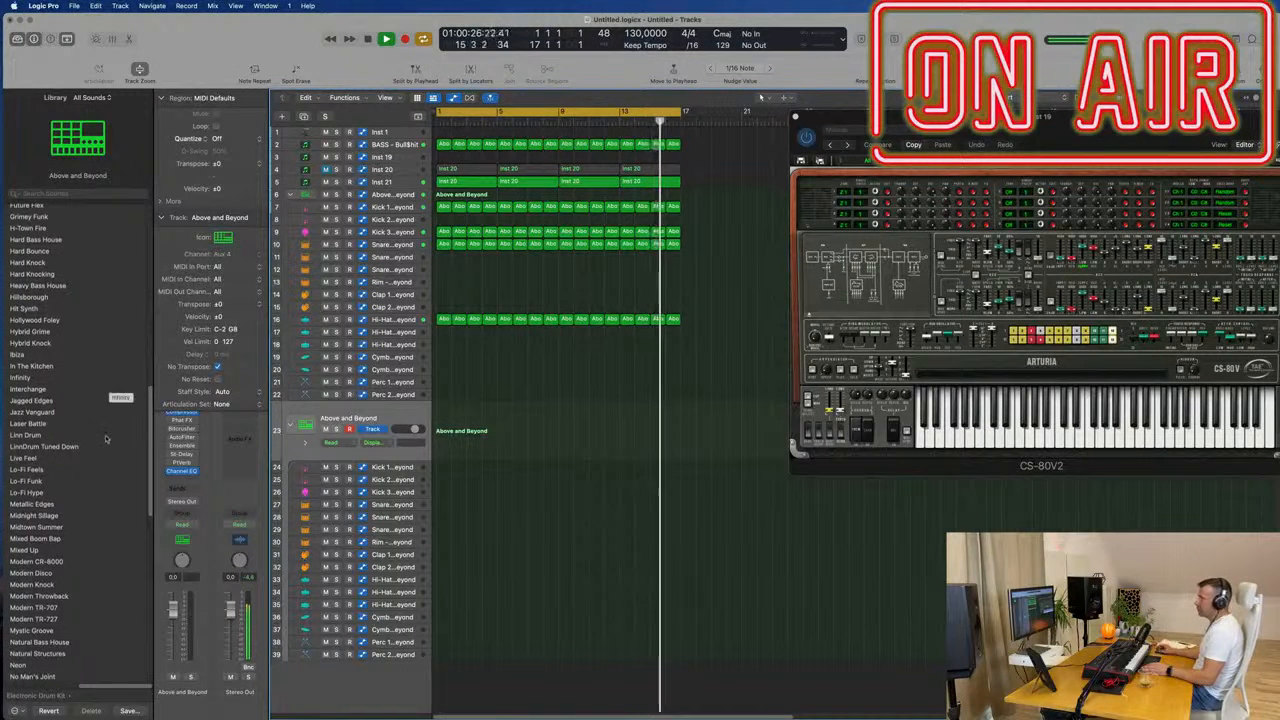
scroll(40, 480, down, 2)
click(35, 553)
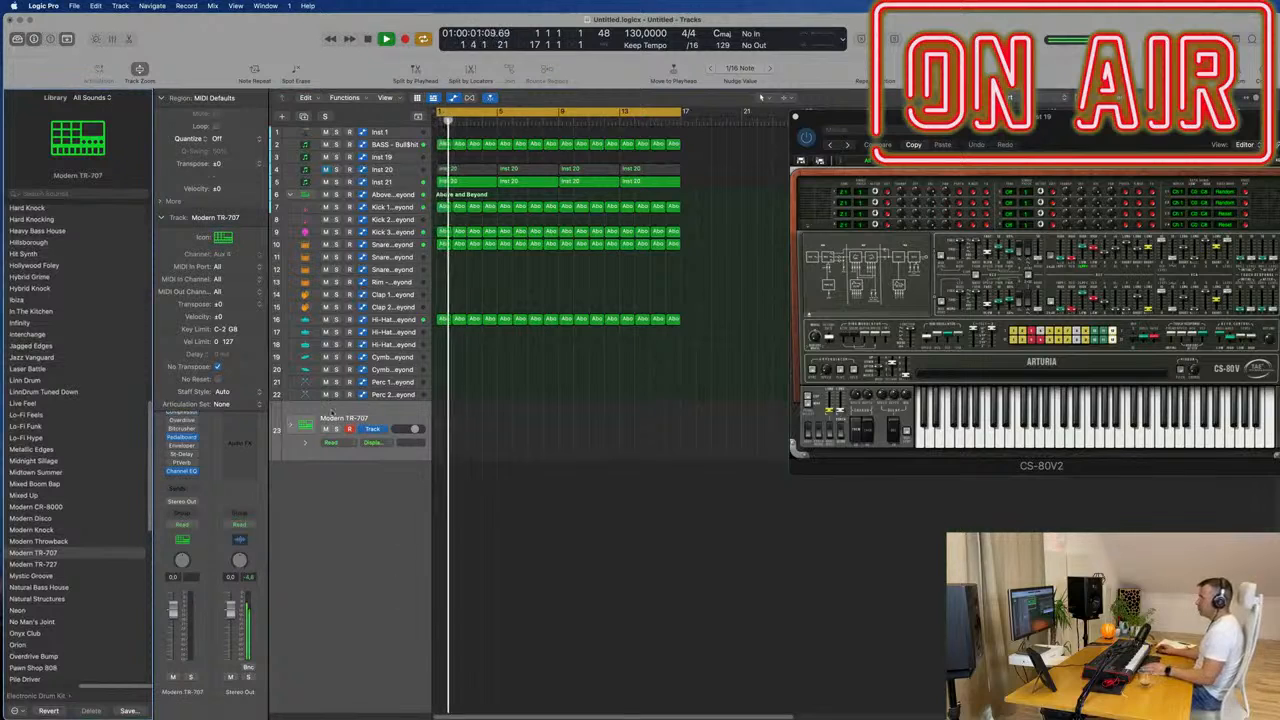
Step: Expand the Modern TR-707 stack and audition its Tom High, Tom Mid and Tom Low tracks, returning to Tom High
click(305, 442)
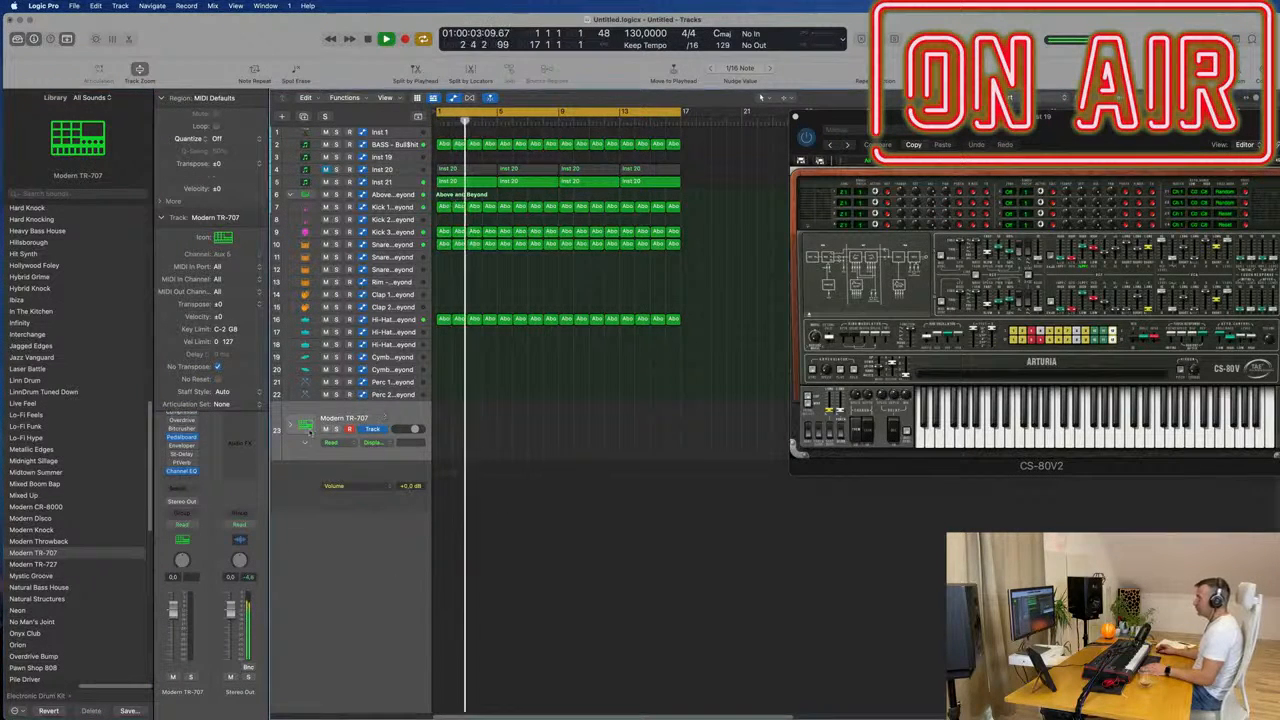
click(305, 441)
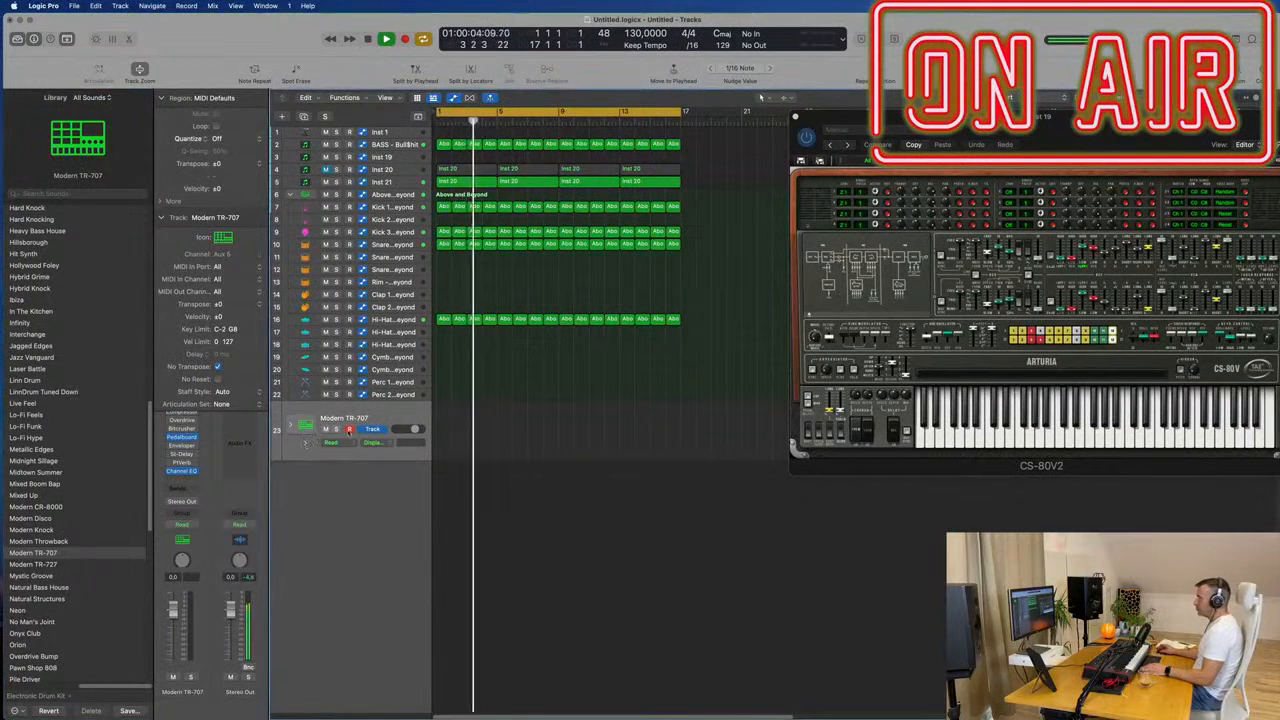
click(289, 427)
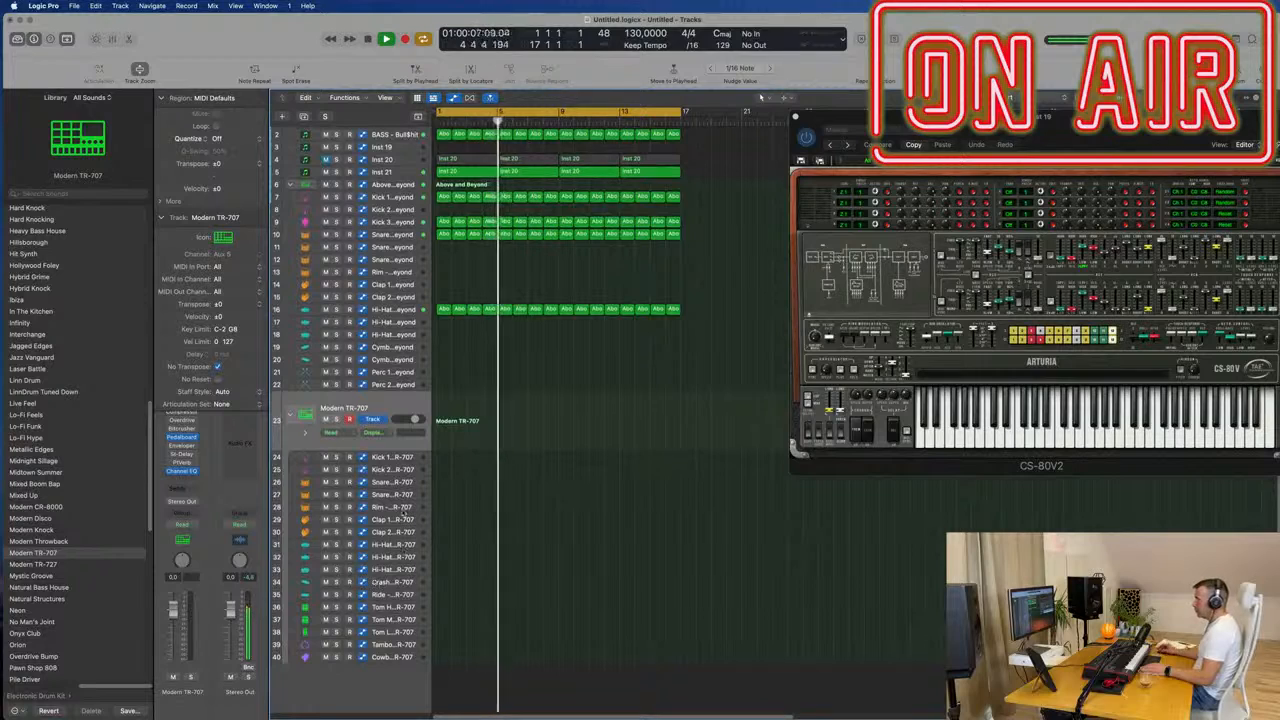
click(400, 607)
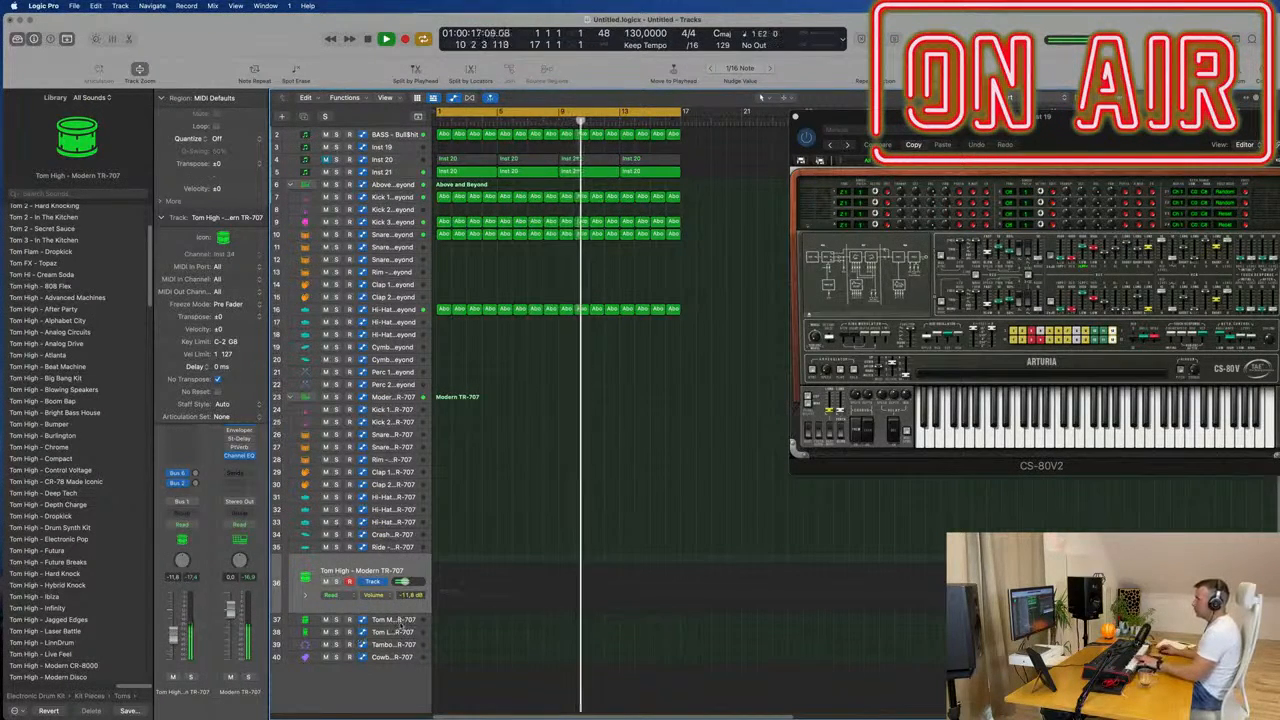
click(383, 616)
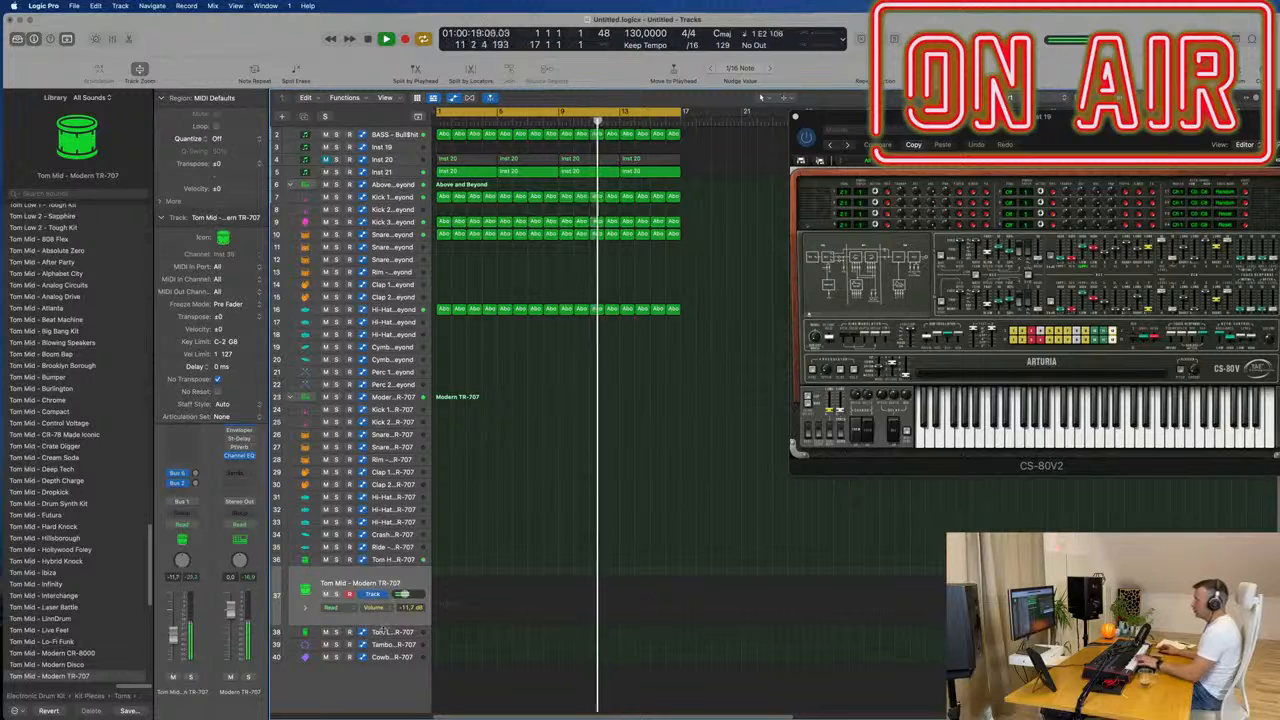
click(382, 632)
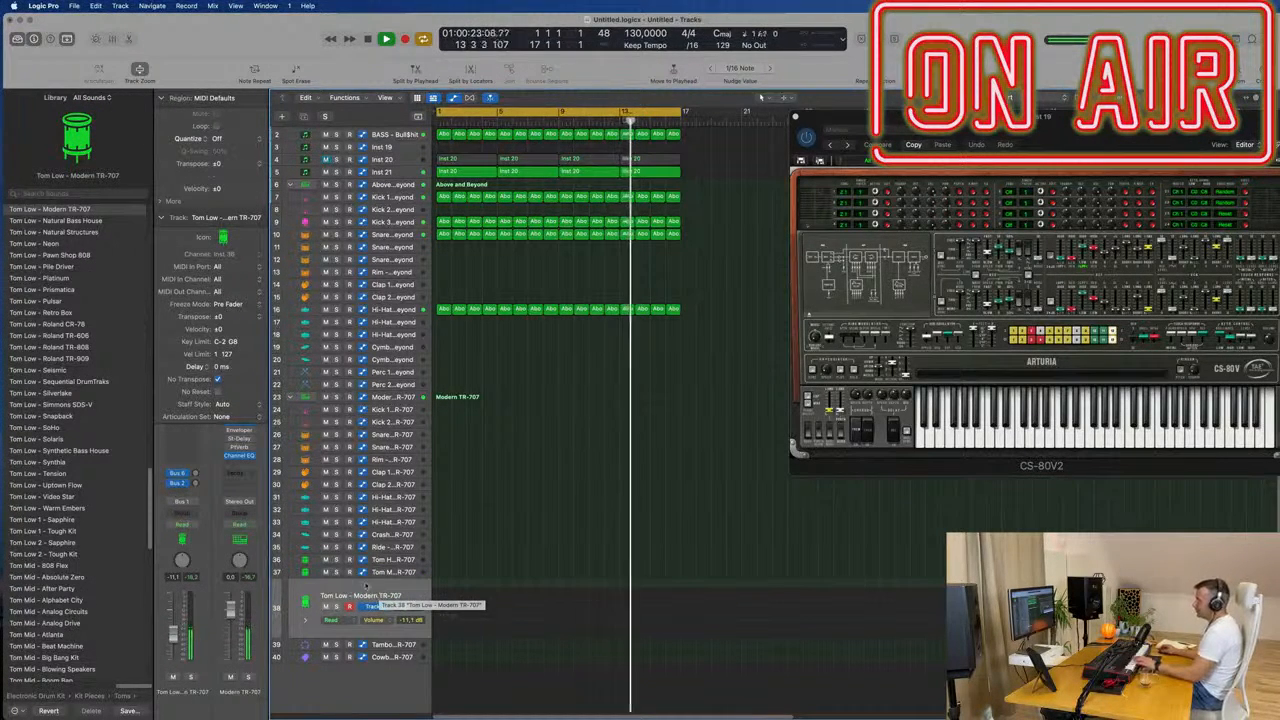
click(381, 561)
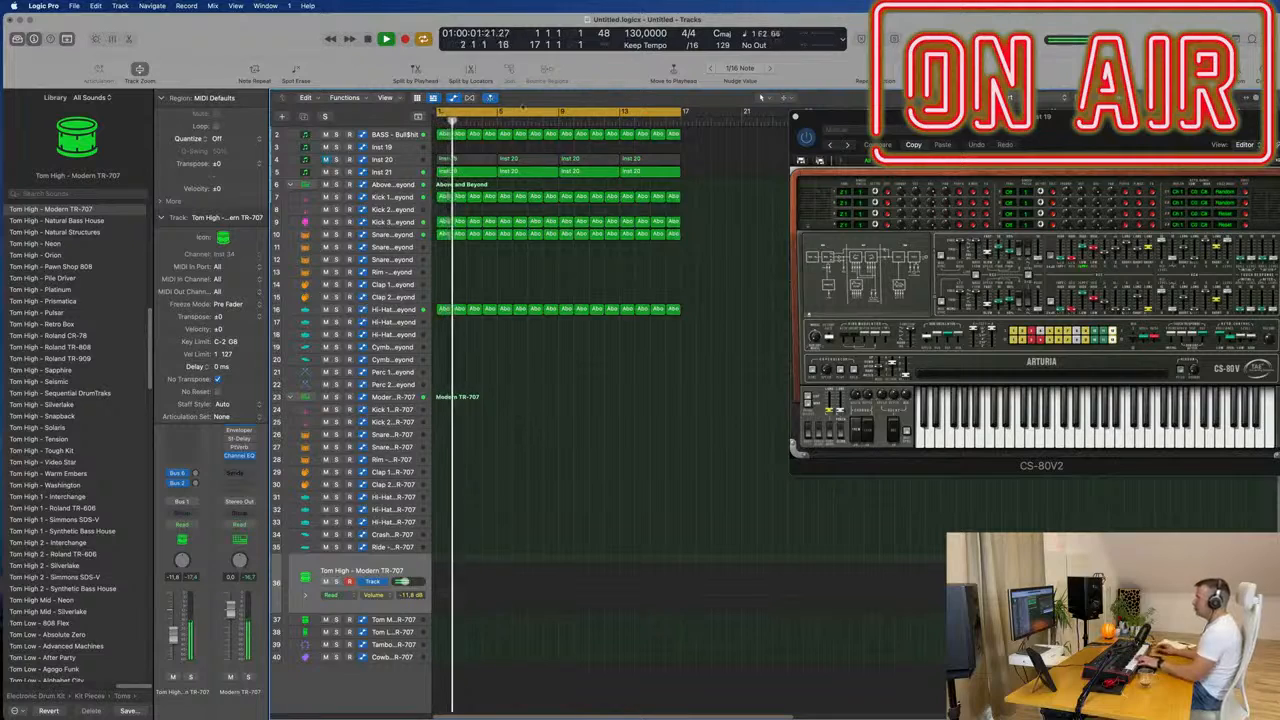
Step: Copy the first Kick 3 region to bar 1 of the Tom High track and open the copy in the Piano Roll
click(443, 221)
drag(443, 221, 443, 560)
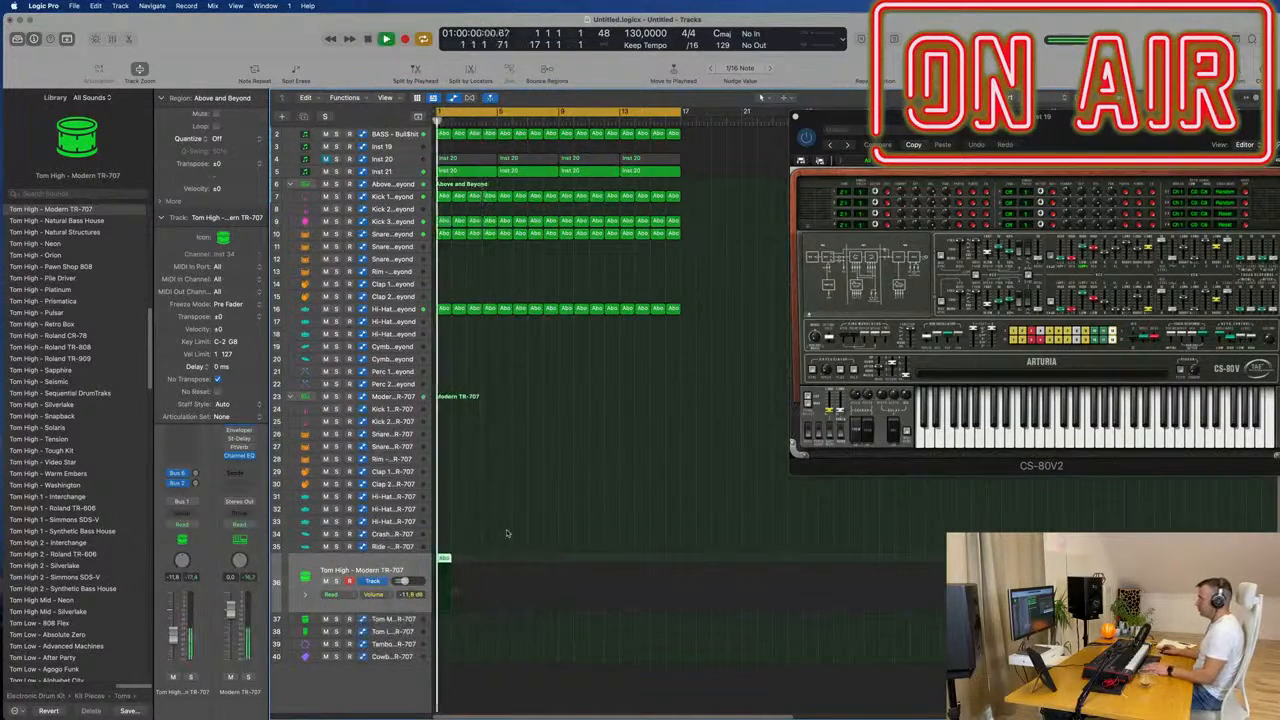
double_click(443, 559)
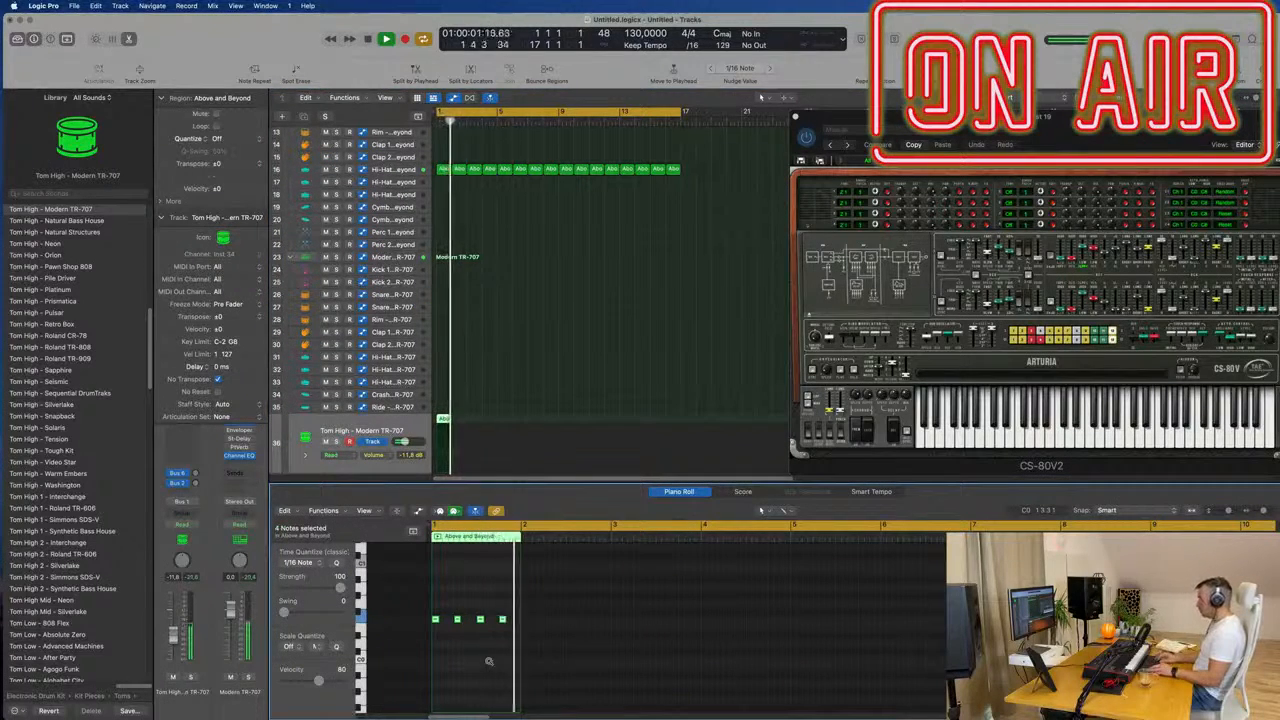
key(space)
key(space)
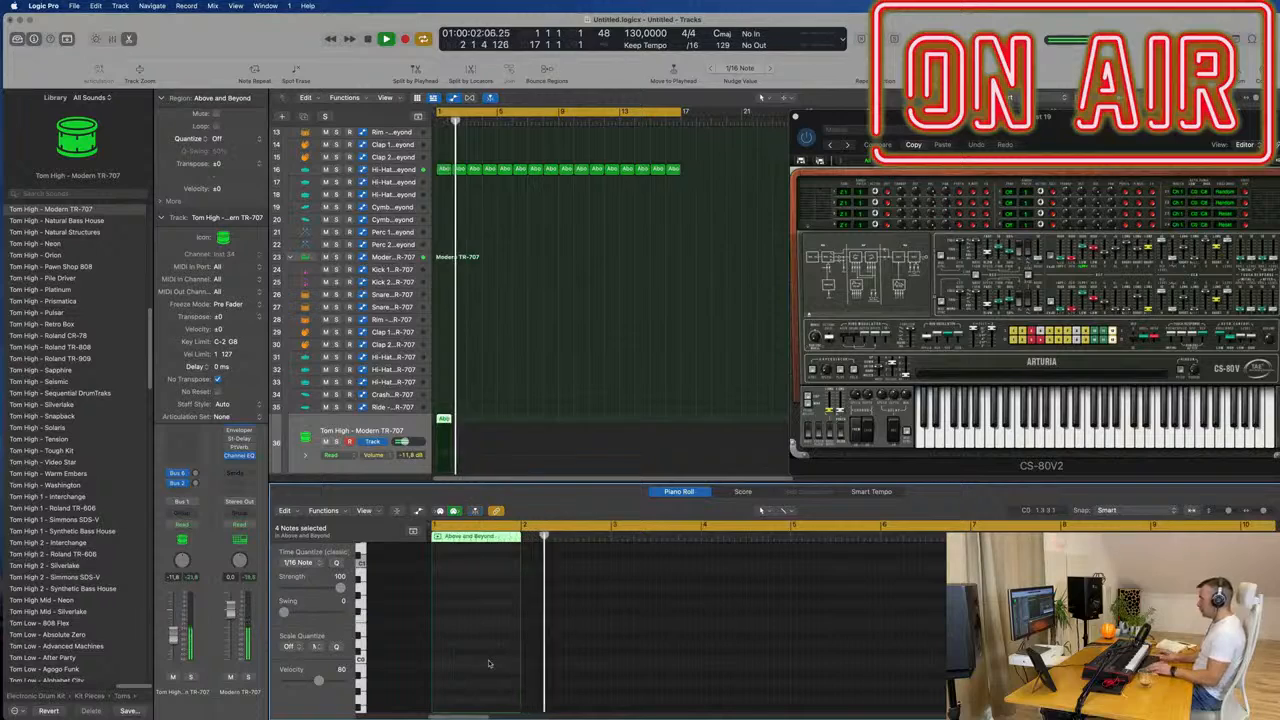
Step: Set the cycle range to bars 1 to 3 and restart playback from bar 1
scroll(520, 375, up, 5)
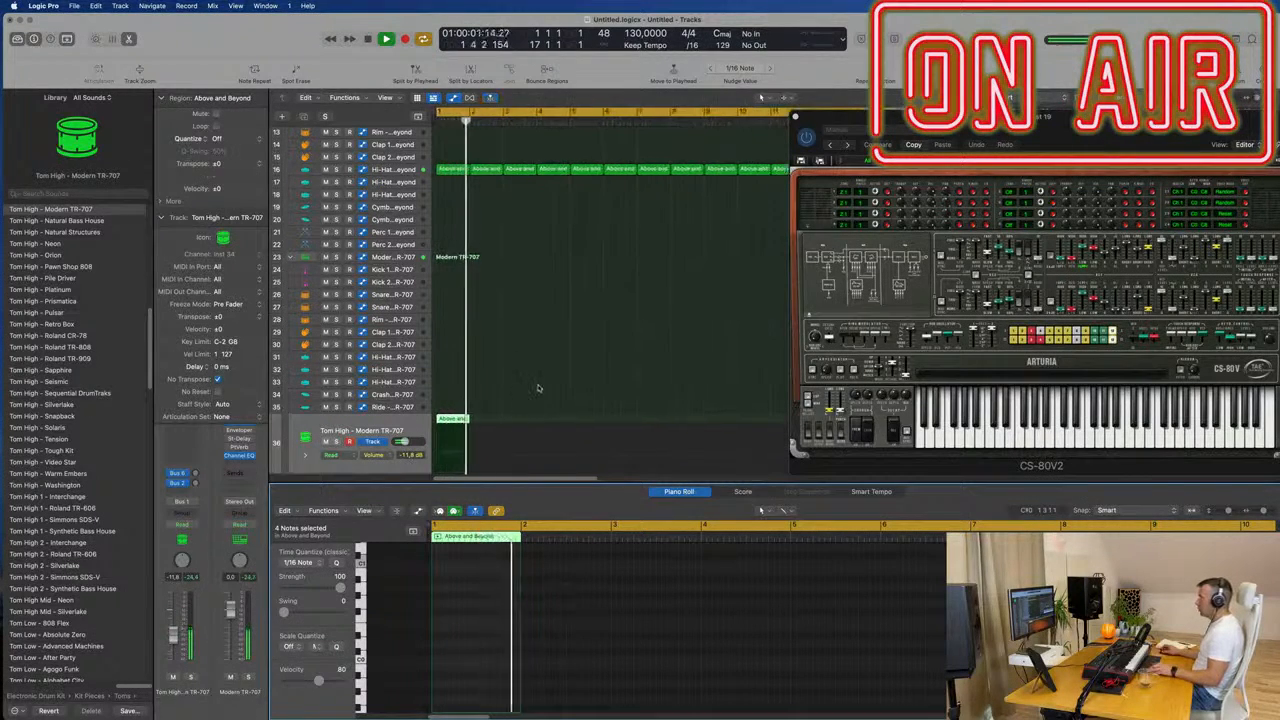
key(space)
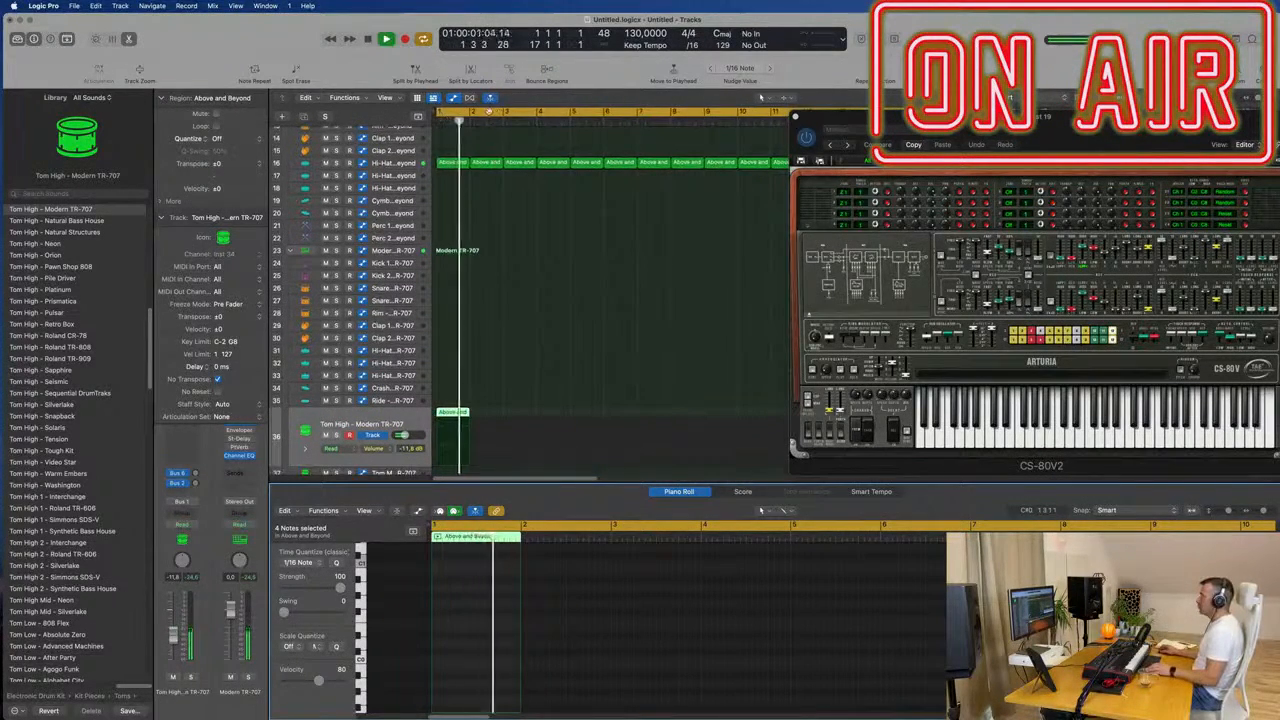
click(489, 112)
drag(438, 112, 510, 112)
key(space)
key(space)
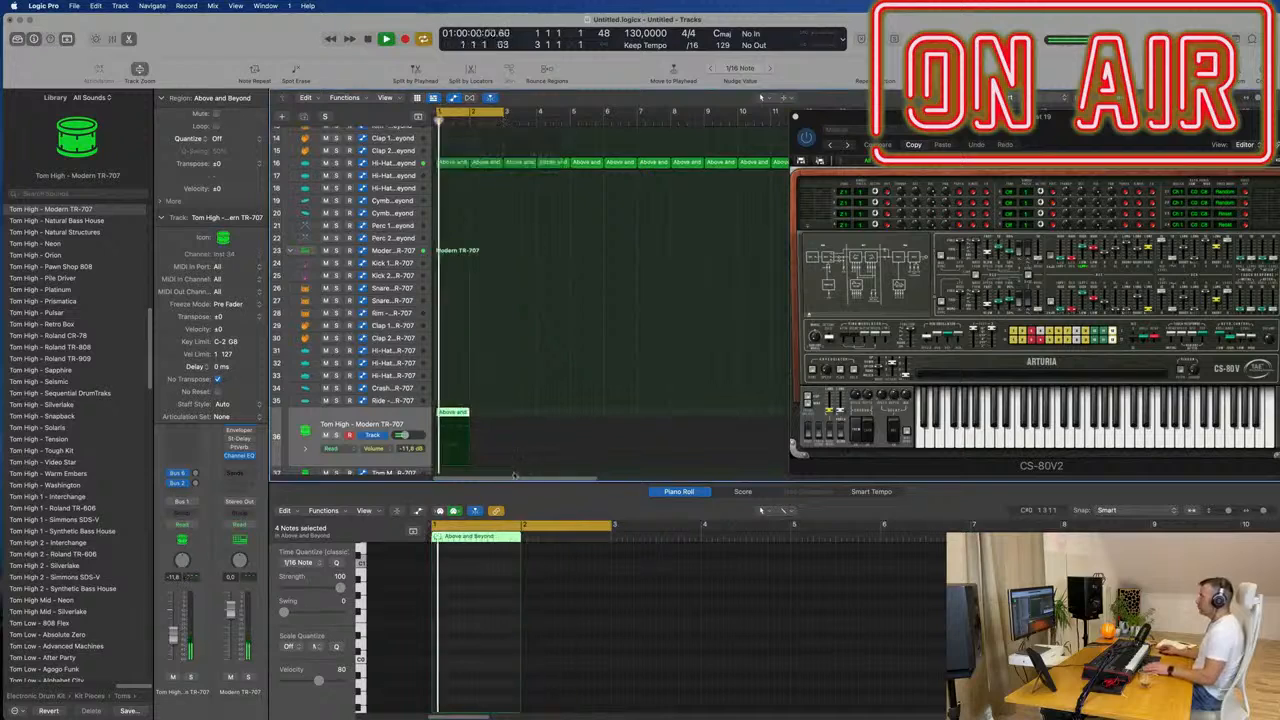
Step: Transpose the four Tom High notes to F2 and shift them half a beat later onto the off-beats
scroll(512, 442, down, 5)
scroll(492, 575, up, 8)
scroll(486, 600, down, 2)
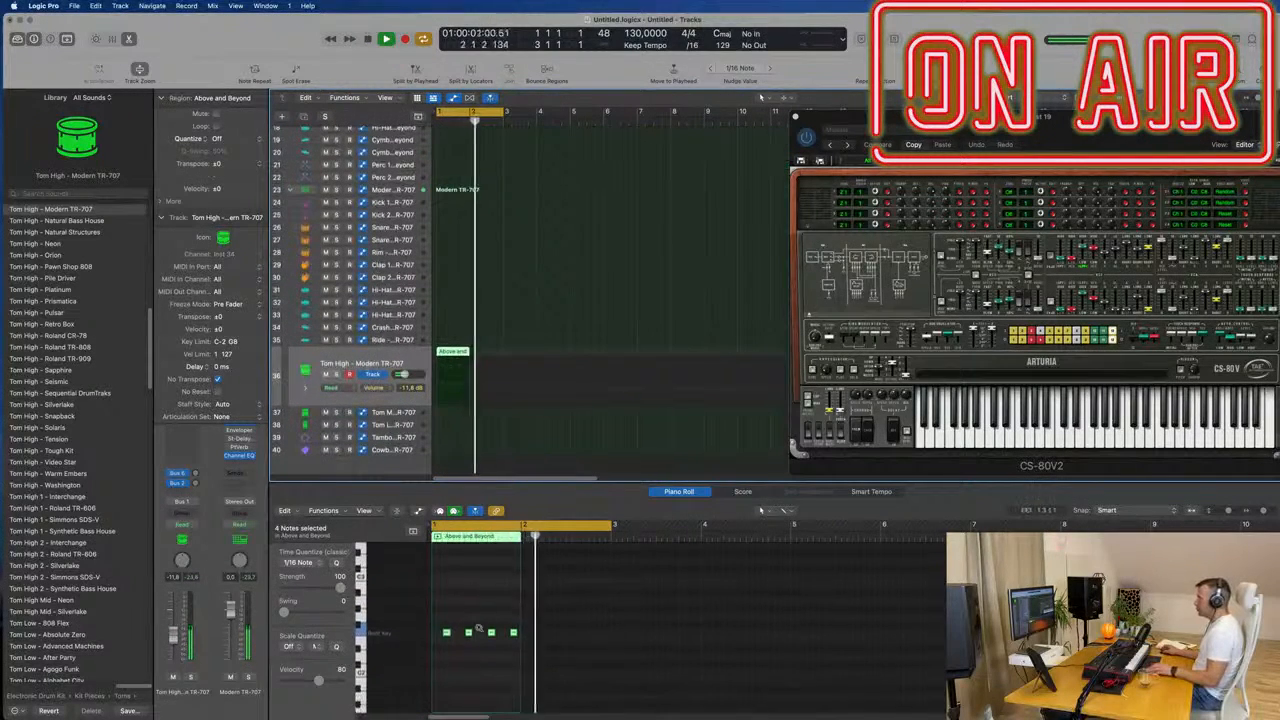
scroll(478, 630, up, 3)
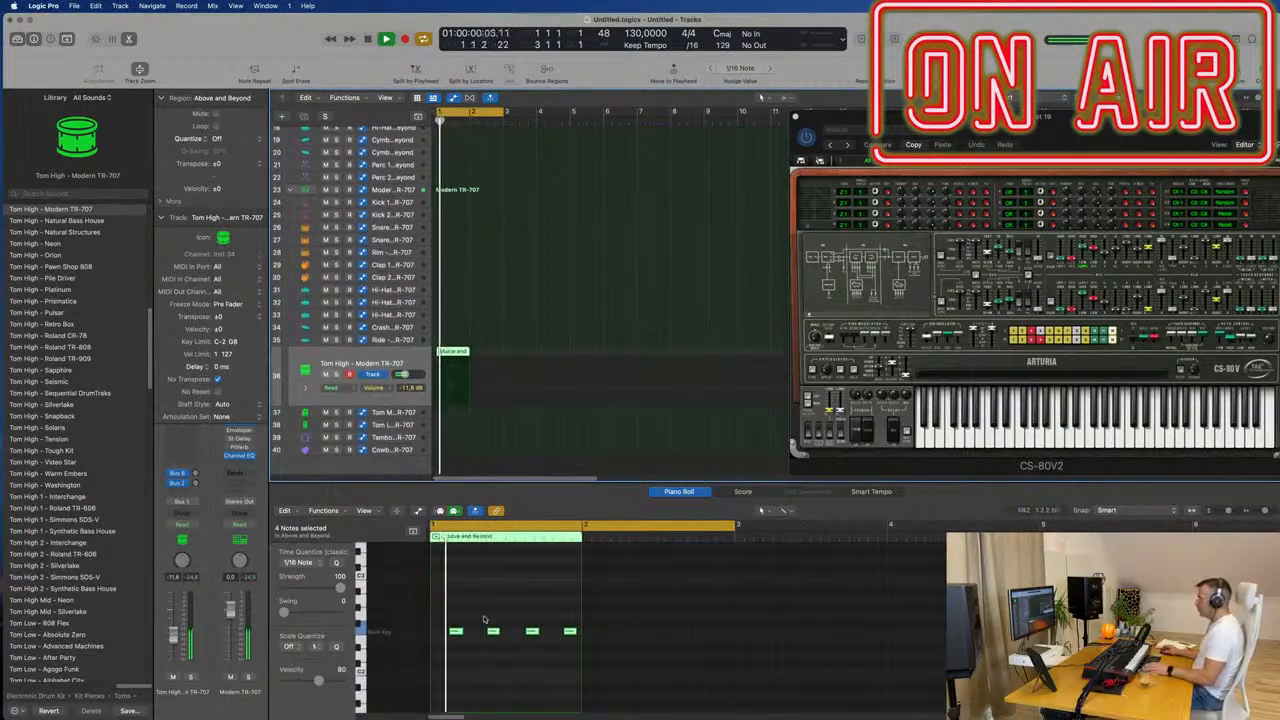
Step: Delete the second Tom High note and shorten the remaining three notes together
click(492, 631)
key(Delete)
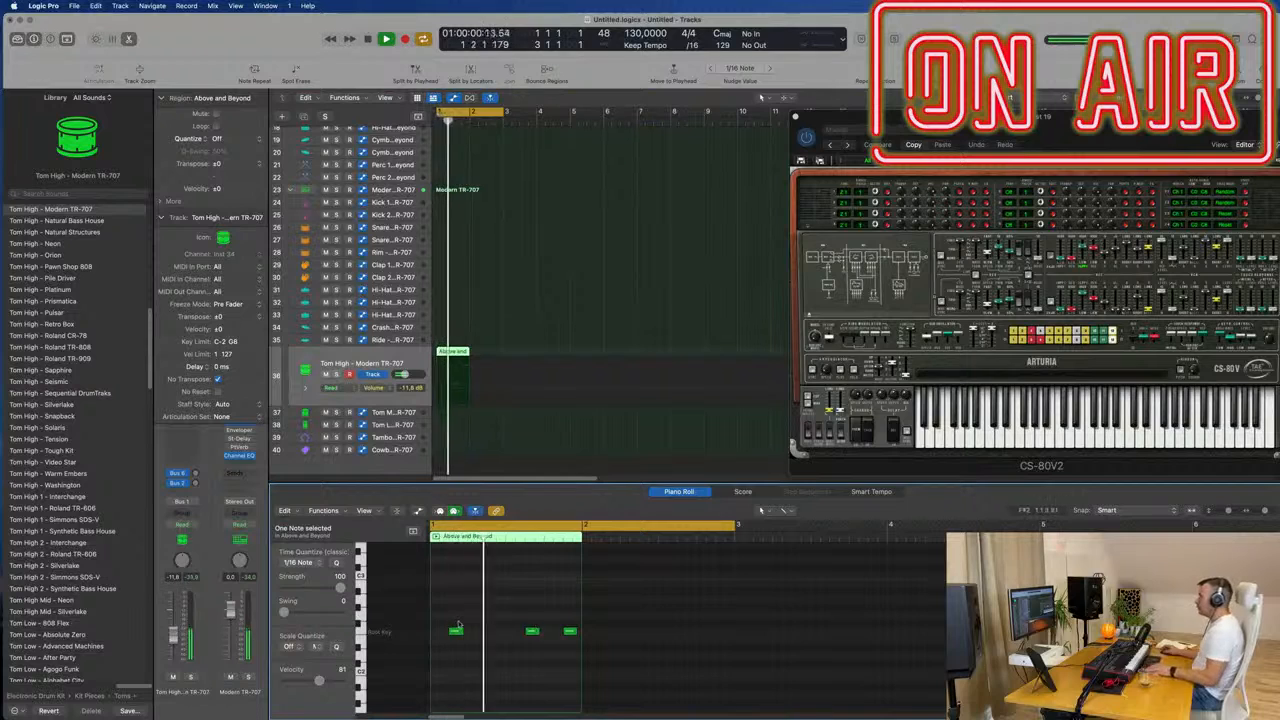
drag(458, 622, 562, 633)
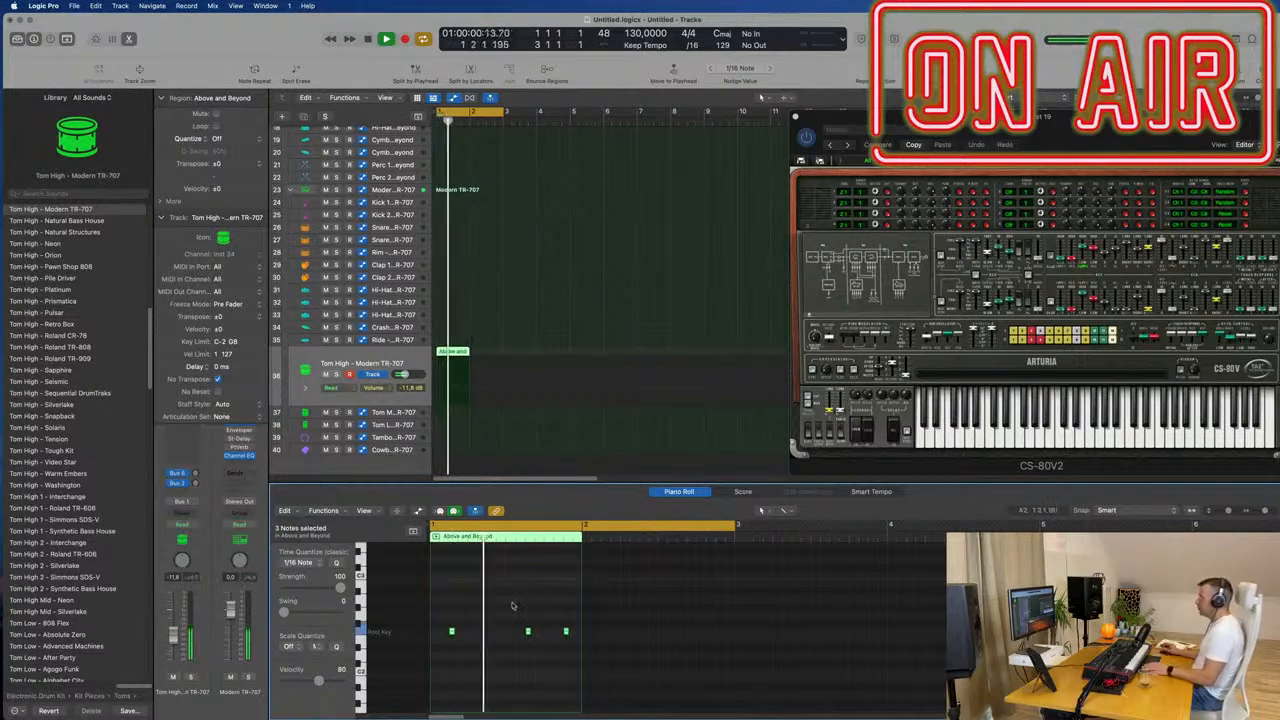
click(585, 314)
scroll(584, 320, up, 10)
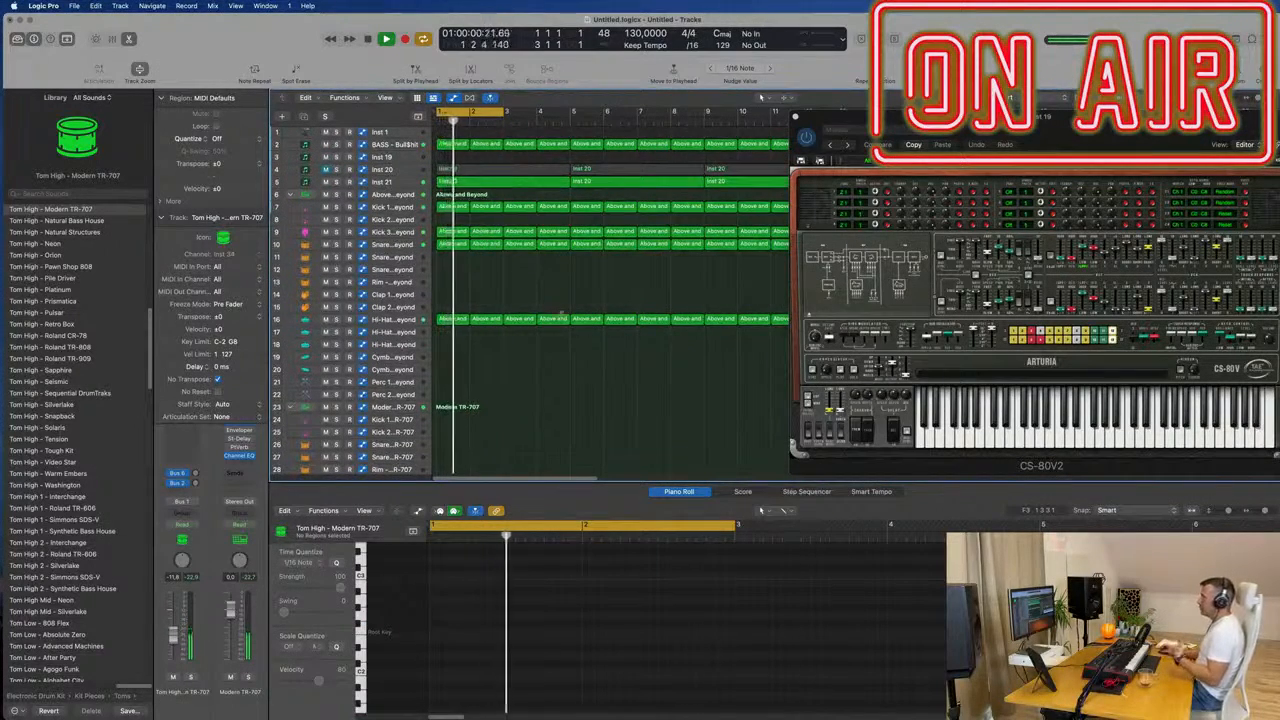
scroll(557, 319, down, 10)
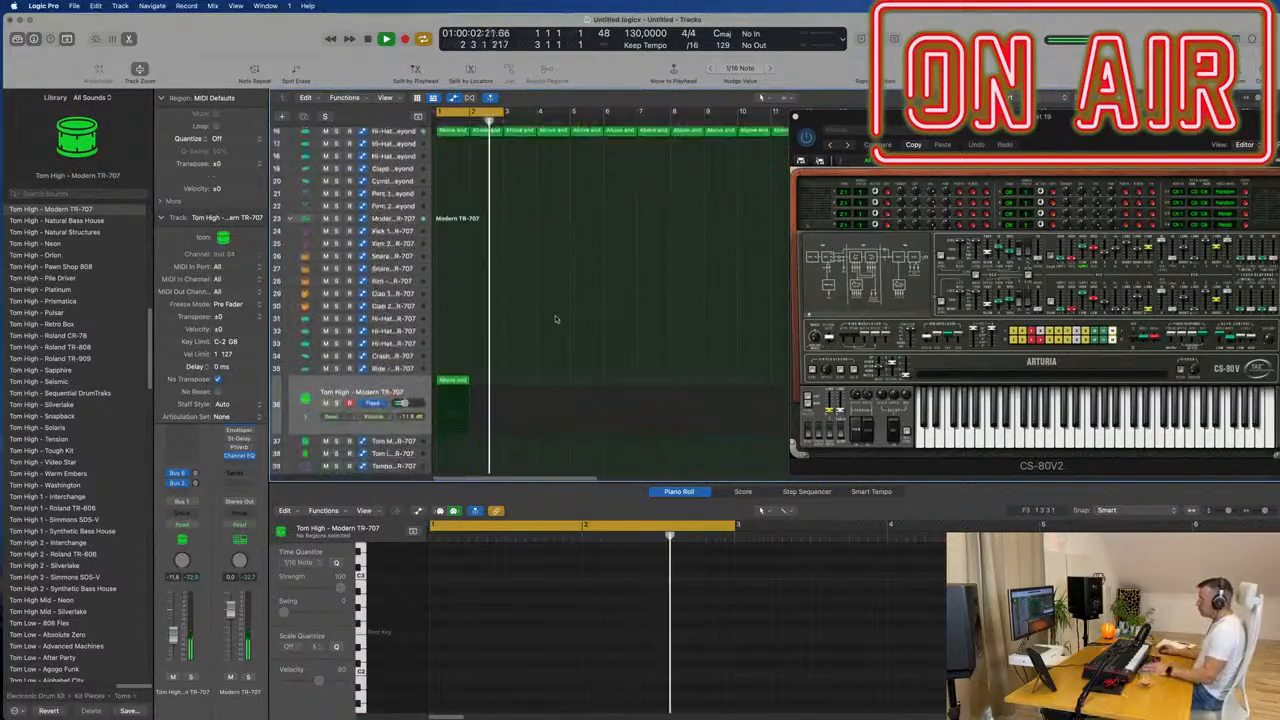
Step: Rearrange the three Tom High notes in bar 1 to start at positions 1 1 1, 1 1 3 and 1 2 2
scroll(455, 347, up, 10)
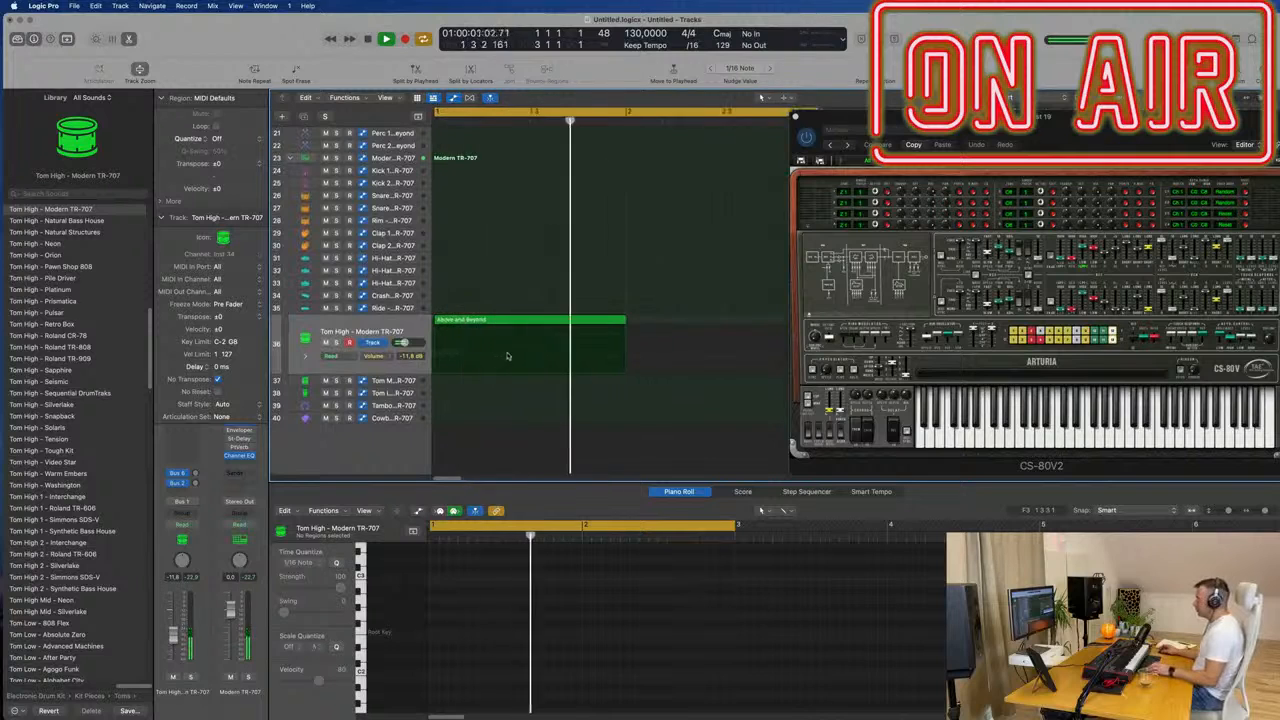
scroll(545, 287, down, 2)
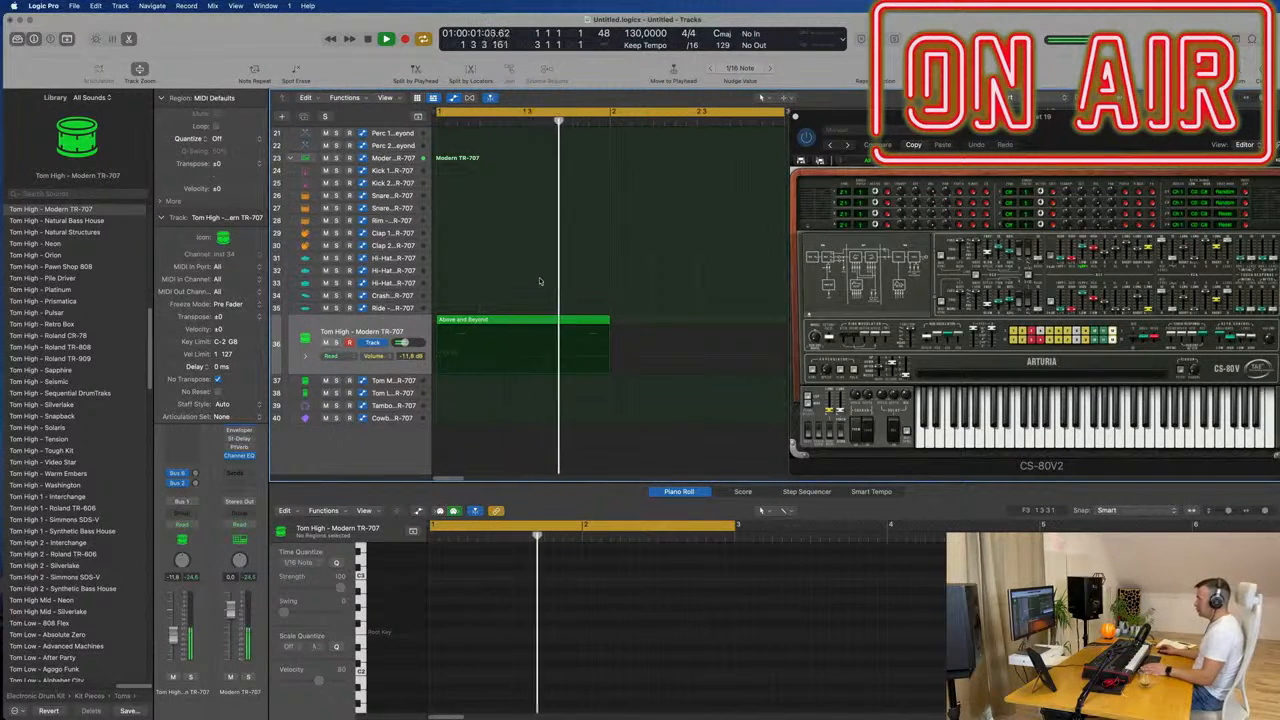
click(533, 322)
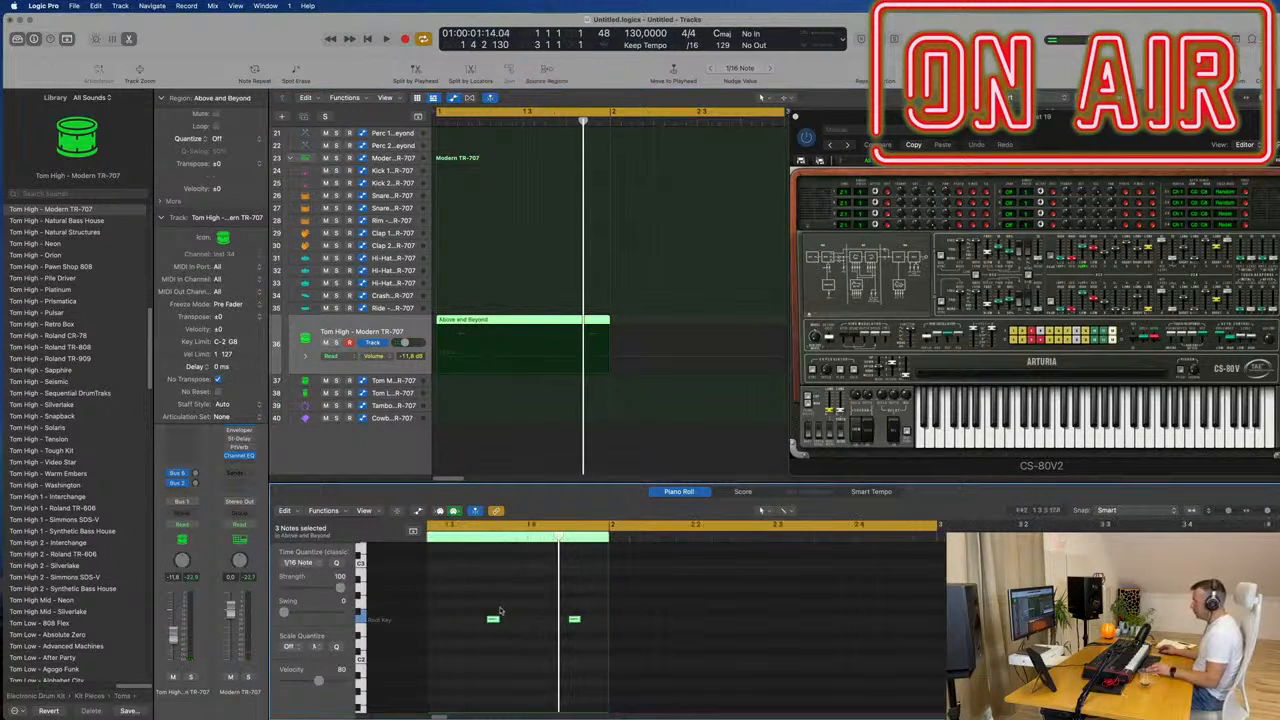
scroll(500, 612, left, 5)
click(726, 638)
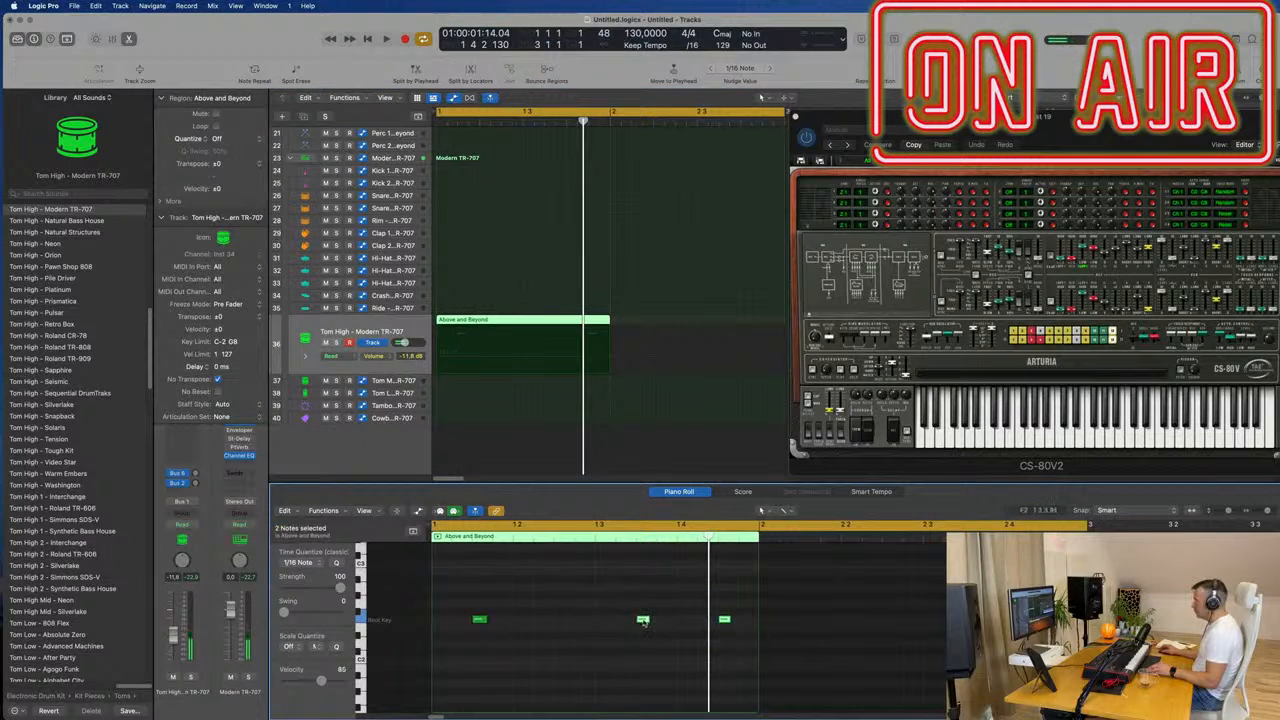
drag(643, 621, 520, 625)
key(space)
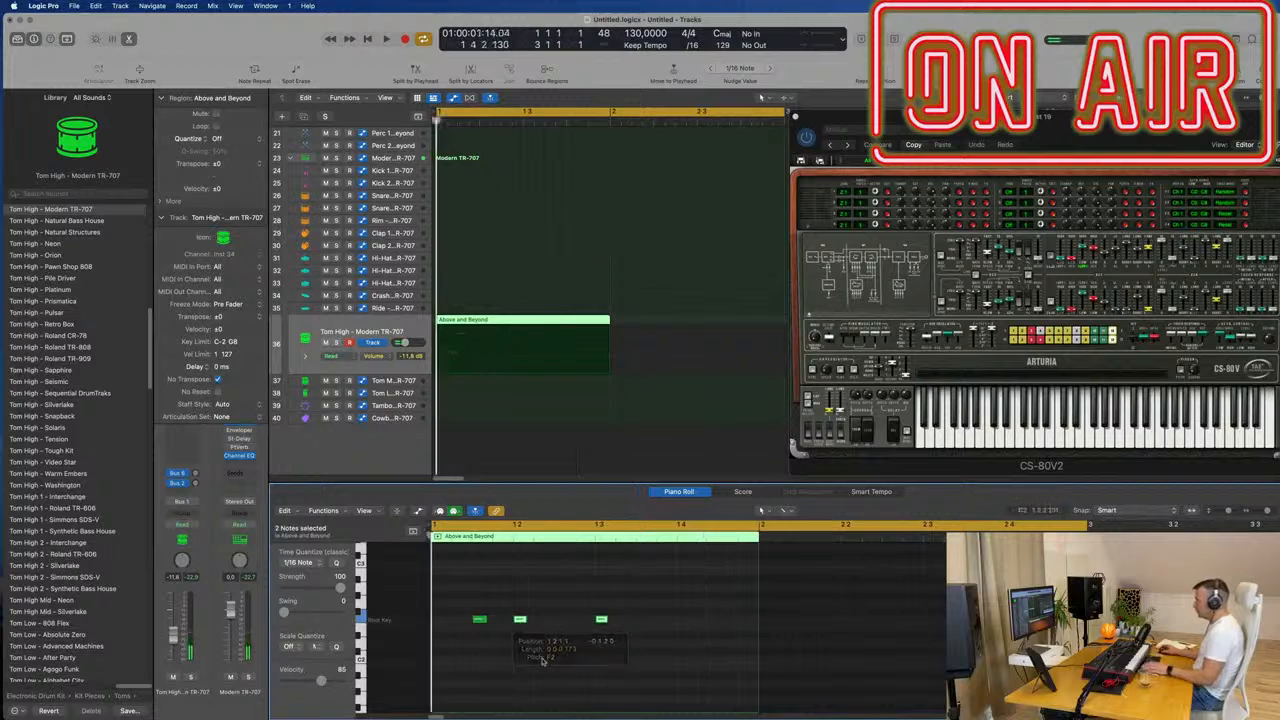
key(space)
click(551, 625)
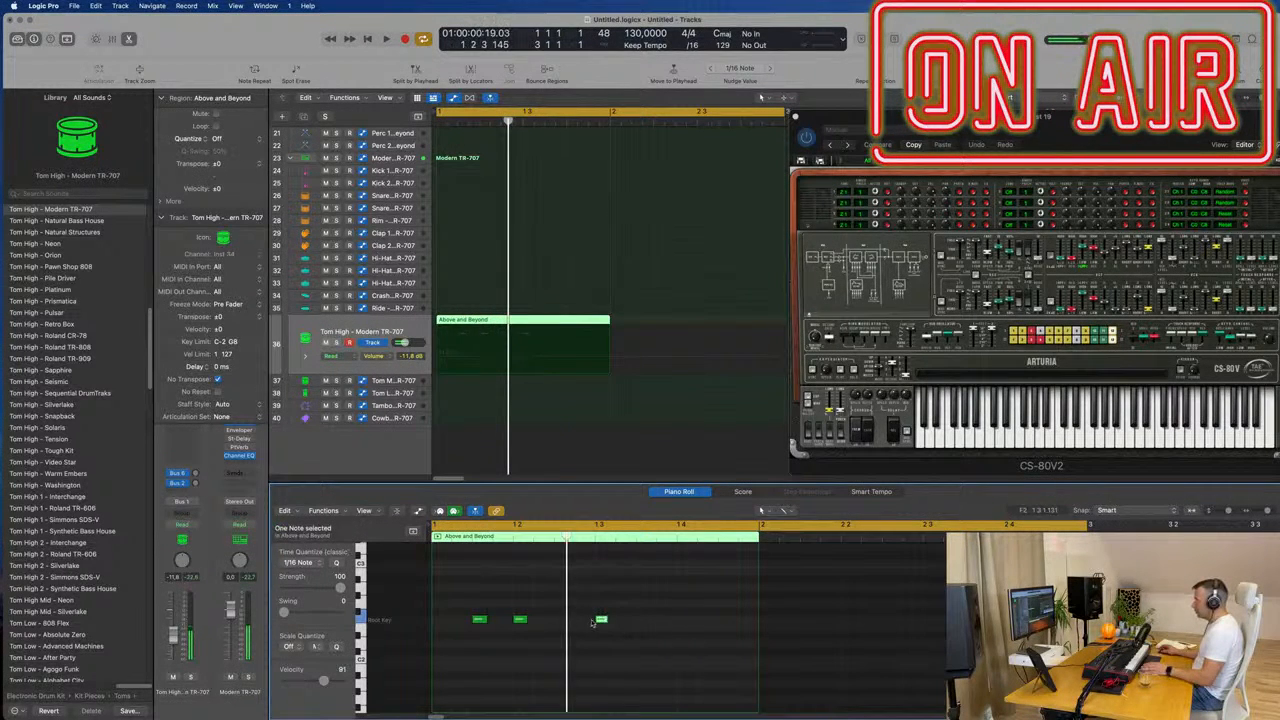
drag(597, 622, 438, 623)
key(space)
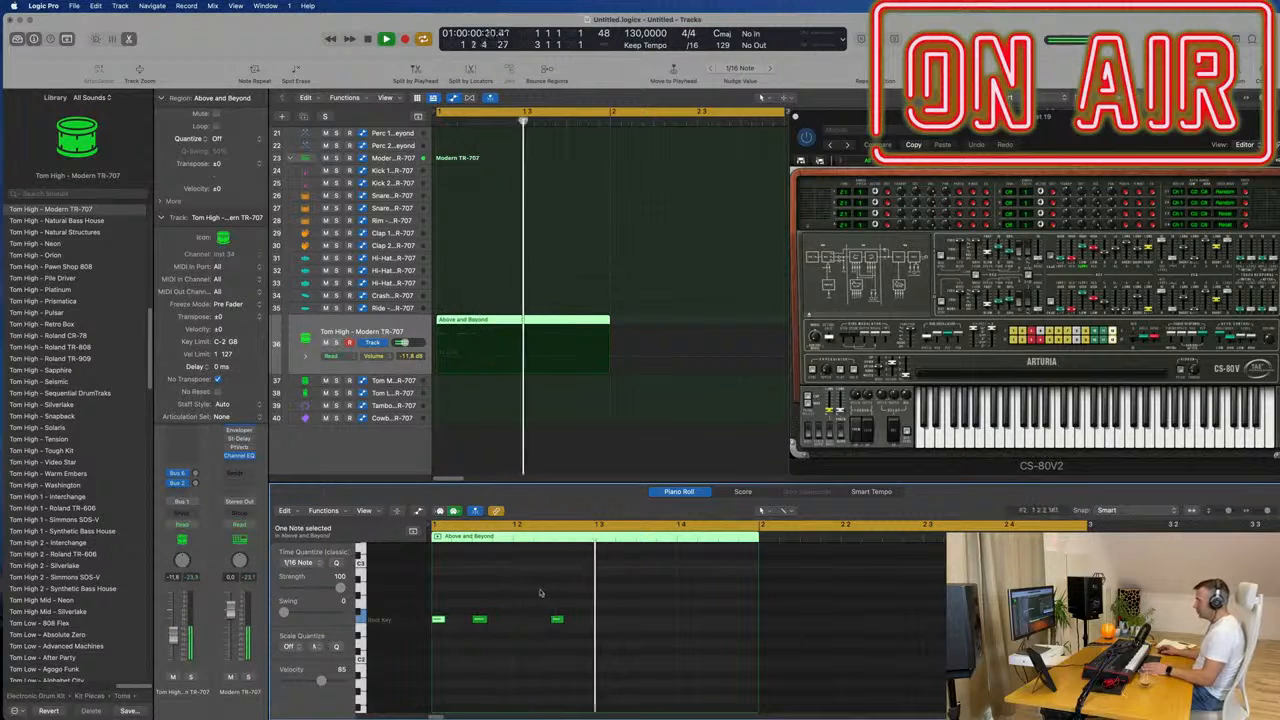
drag(557, 621, 540, 621)
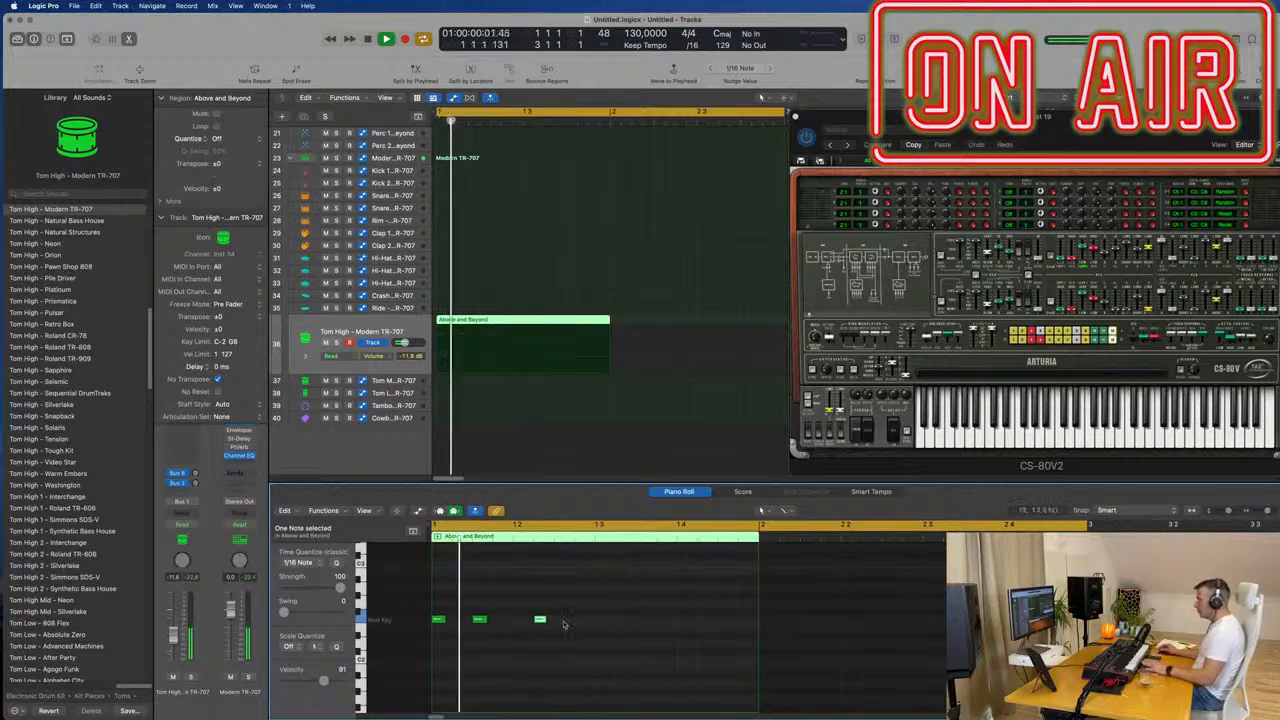
Step: Load the Tom Low - 808 Flex preset on the Tom High - Modern TR-707 track
drag(584, 617, 547, 625)
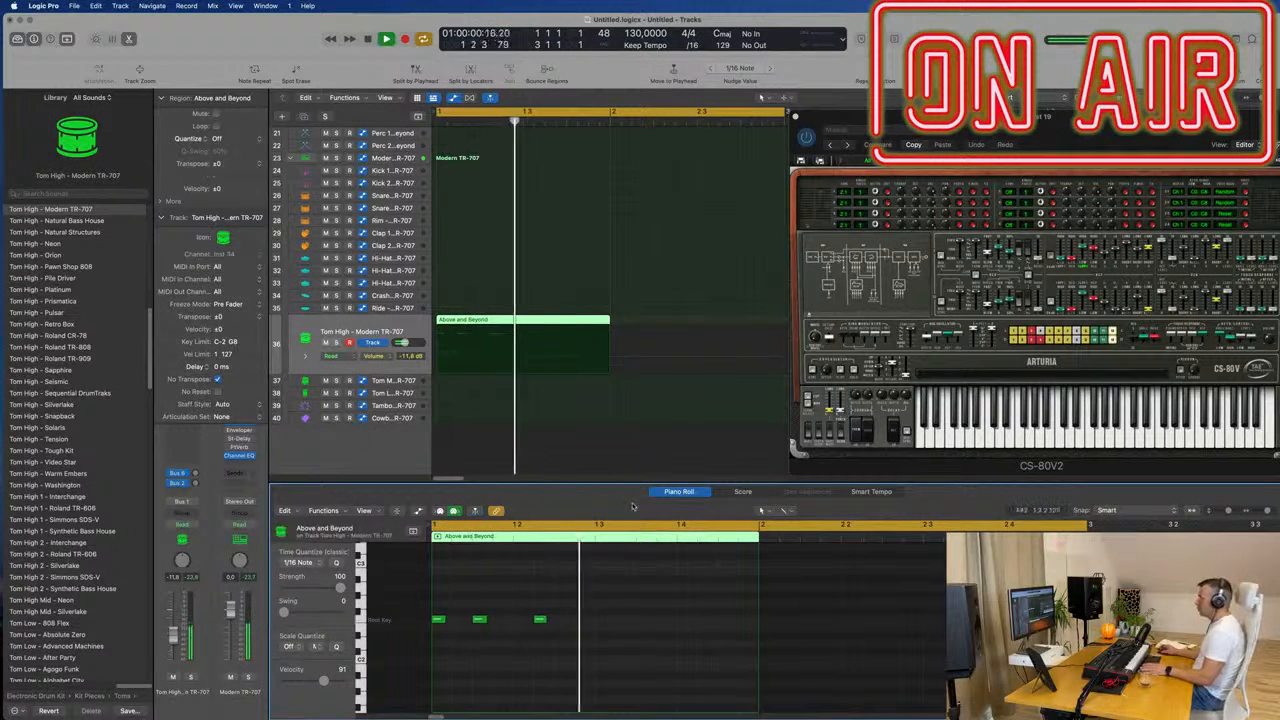
click(345, 322)
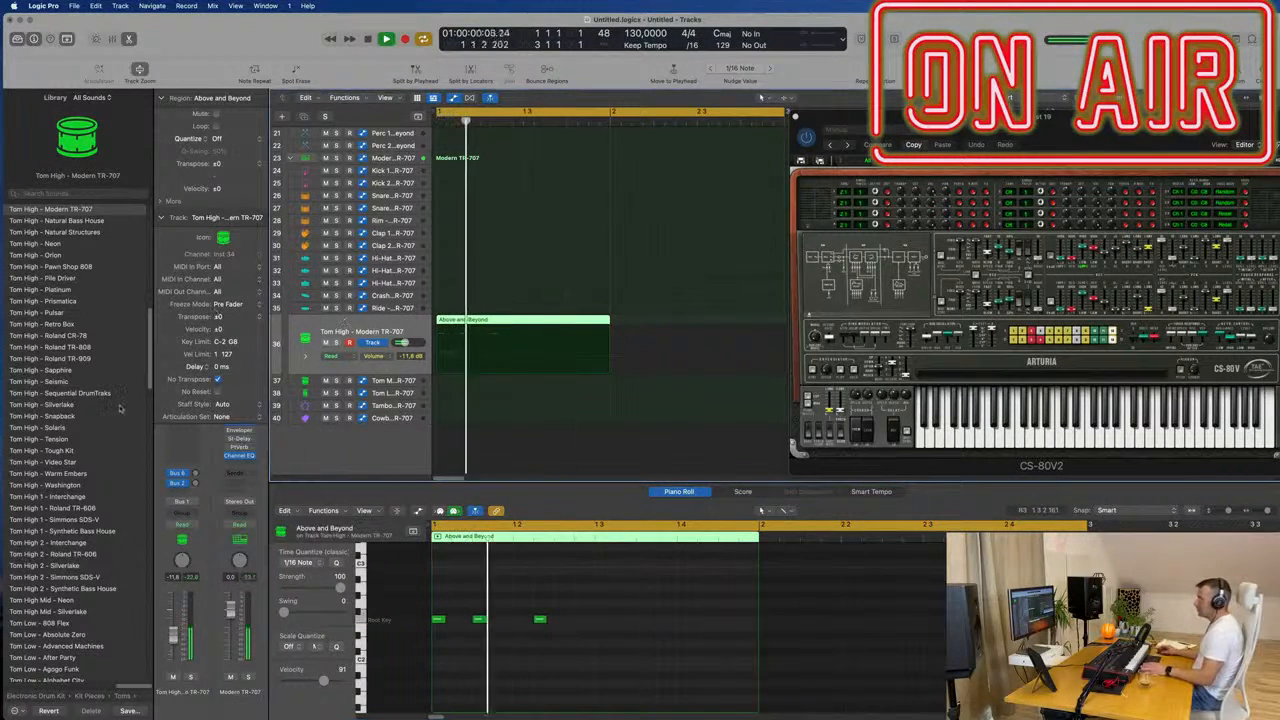
scroll(115, 424, down, 5)
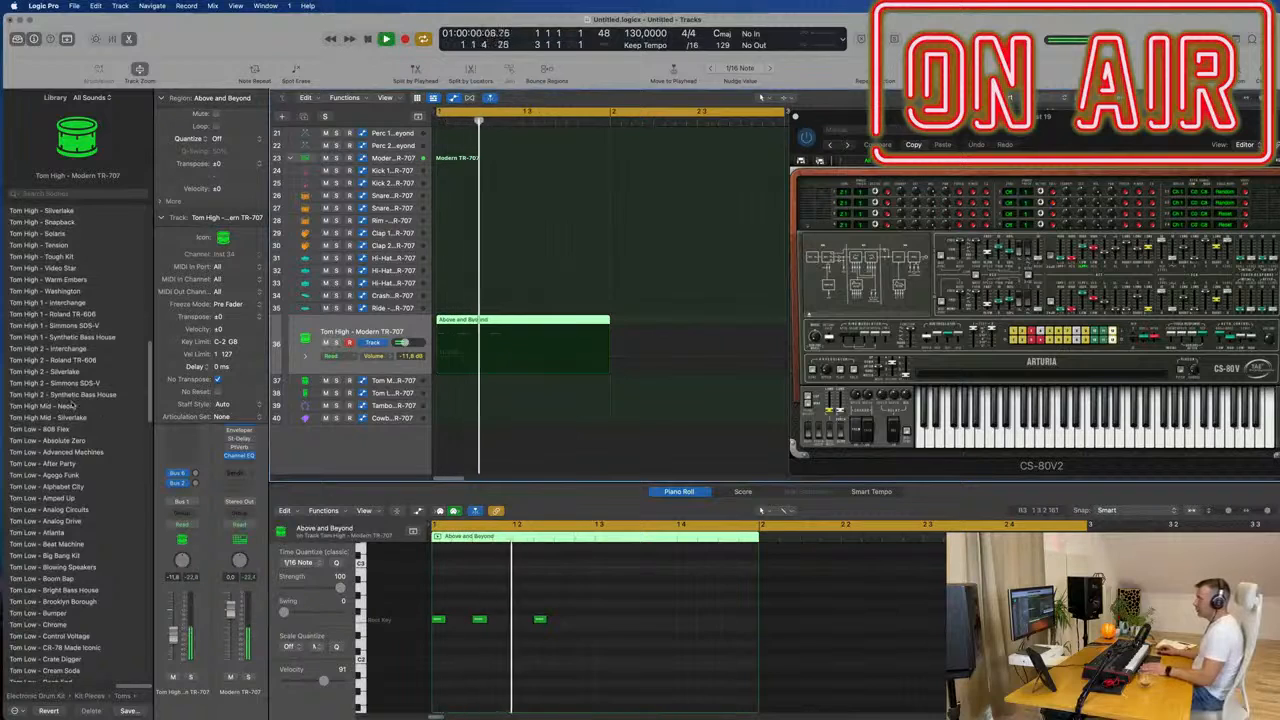
click(61, 431)
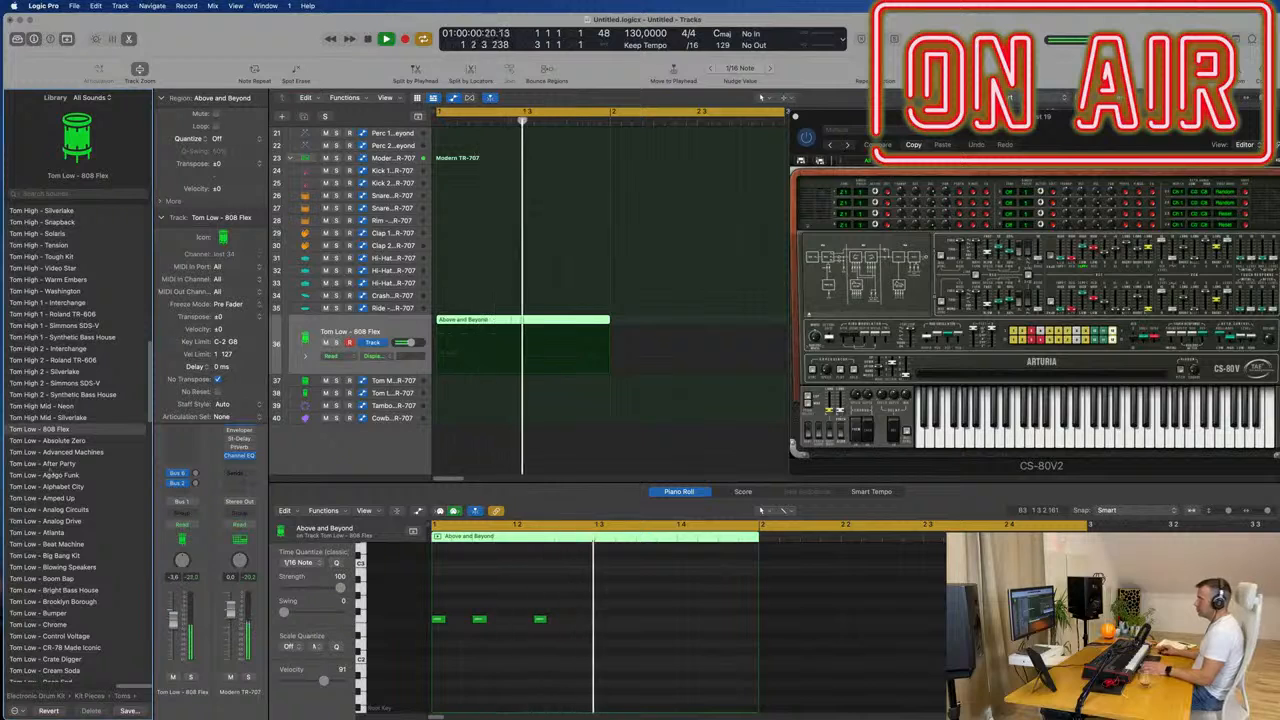
Step: Transpose the three tom notes in bar 1 down an octave to F1
key(space)
click(517, 674)
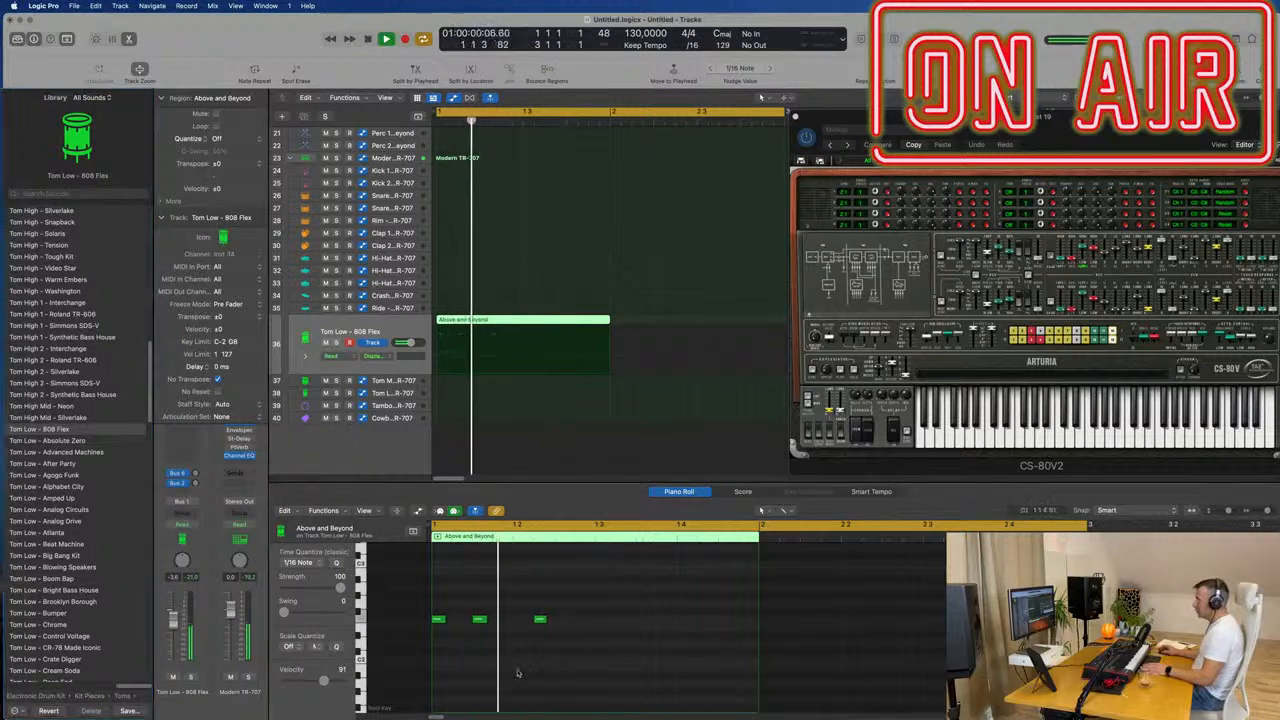
drag(595, 612, 436, 630)
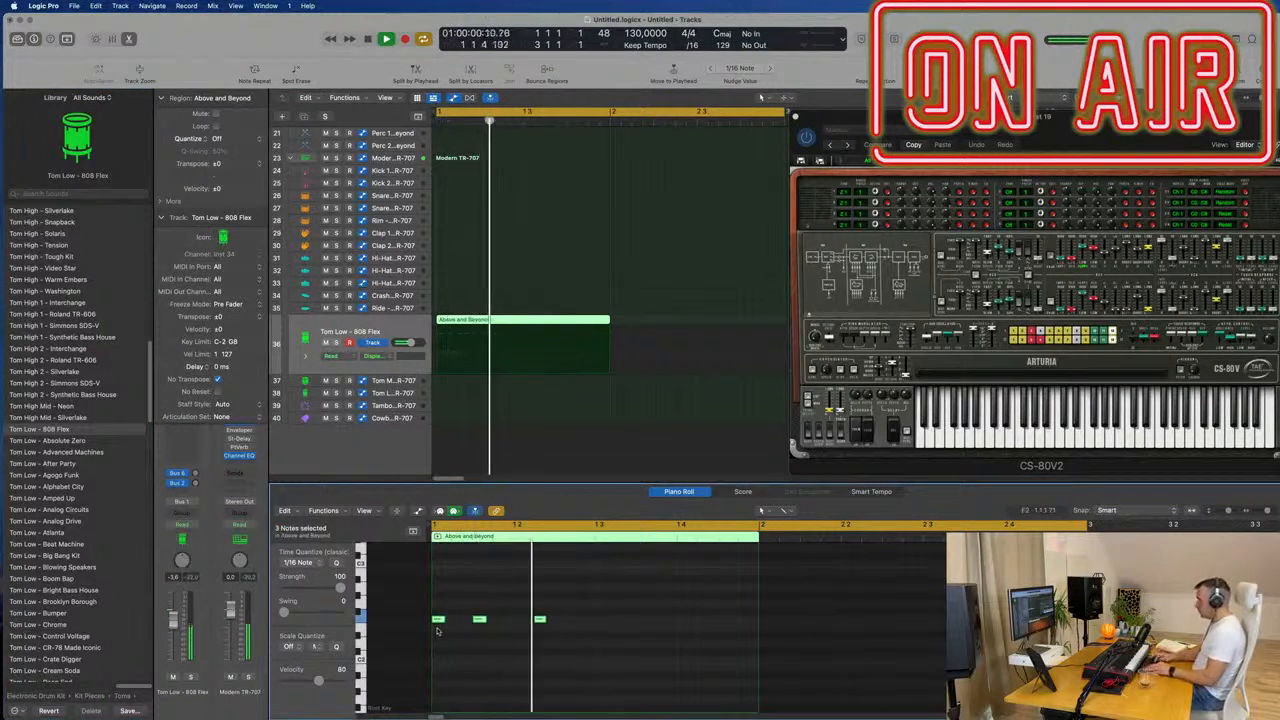
key(Delete)
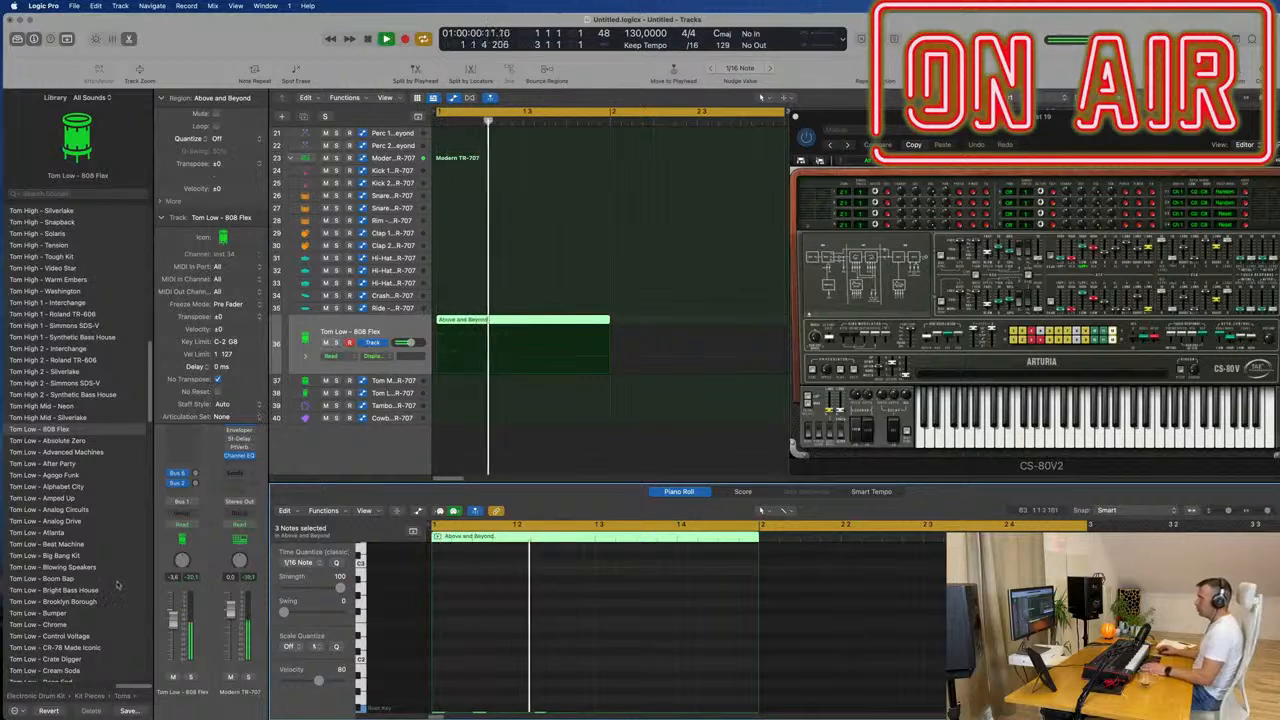
Step: Audition Tom Low presets Absolute Zero and Advanced Machines, load After Party, and lower the track's volume to -12.4 dB
scroll(117, 585, down, 3)
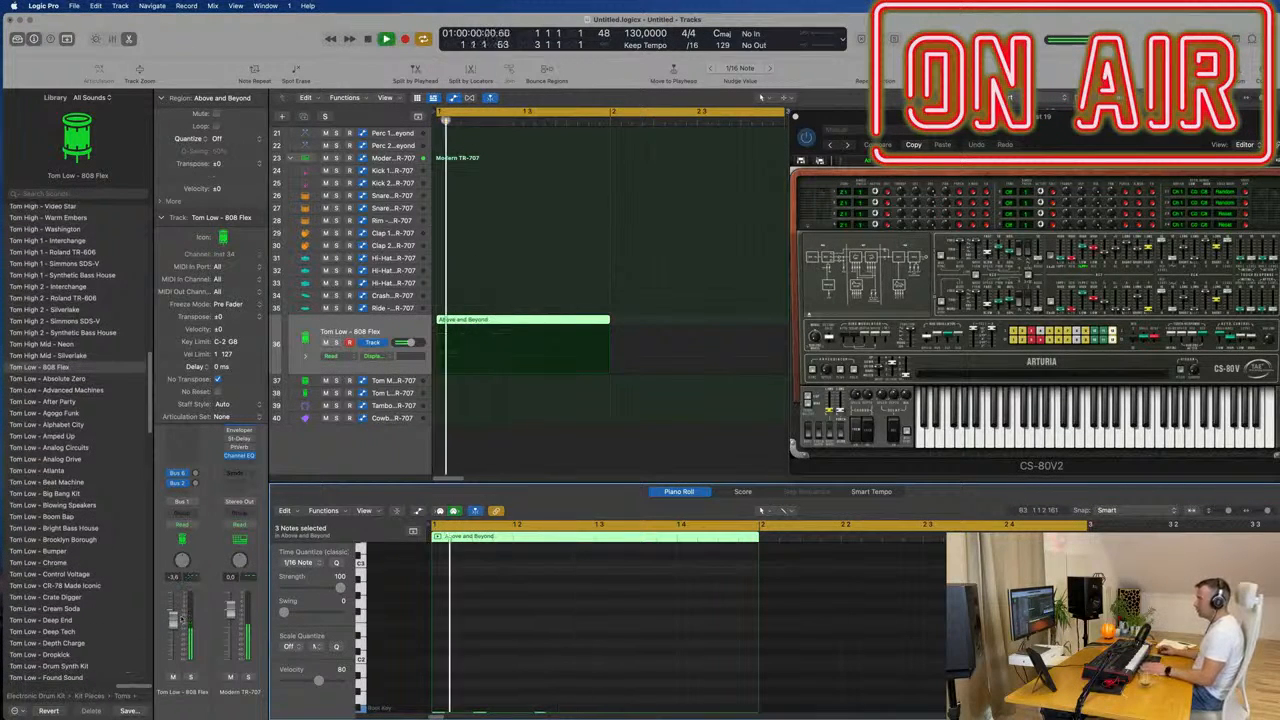
click(47, 380)
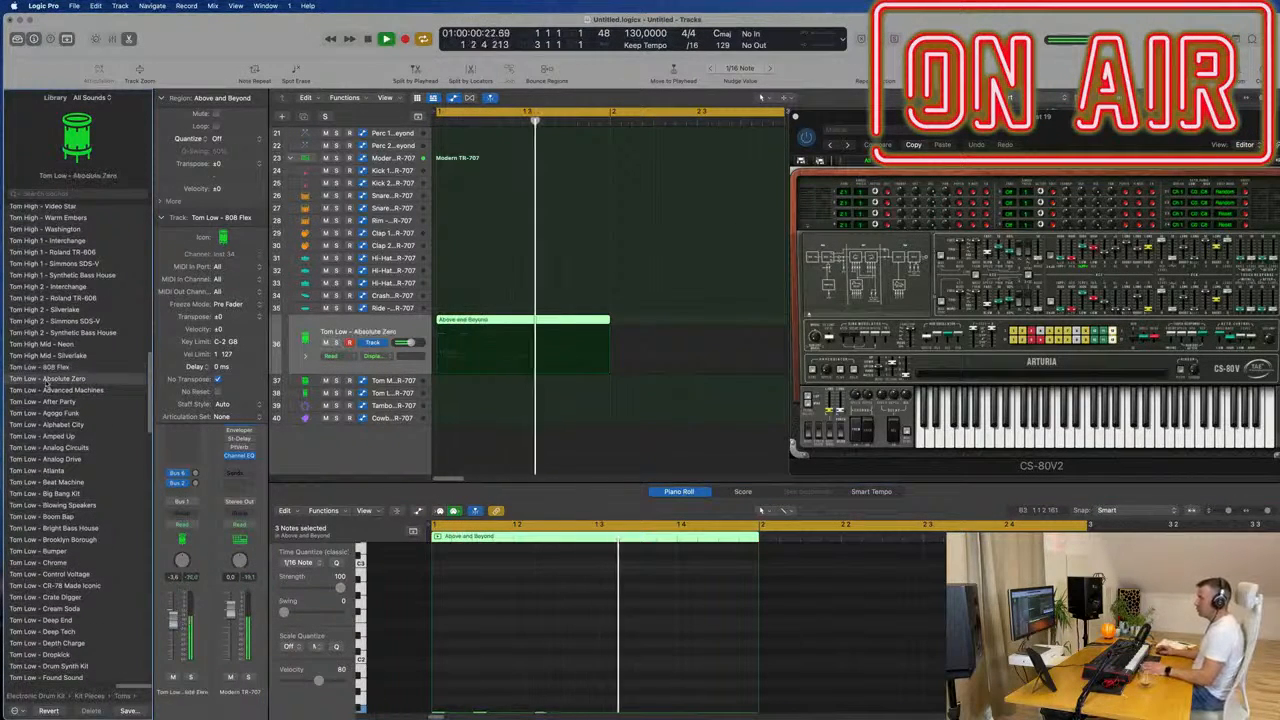
click(50, 391)
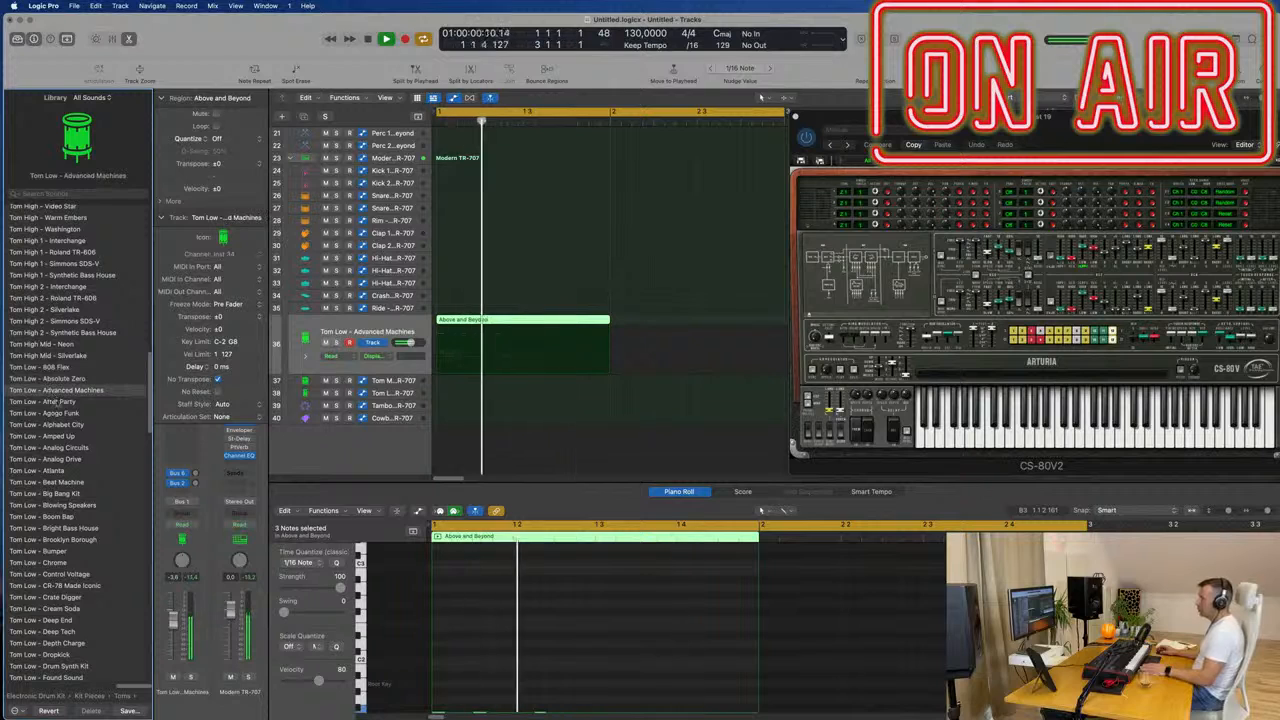
click(57, 402)
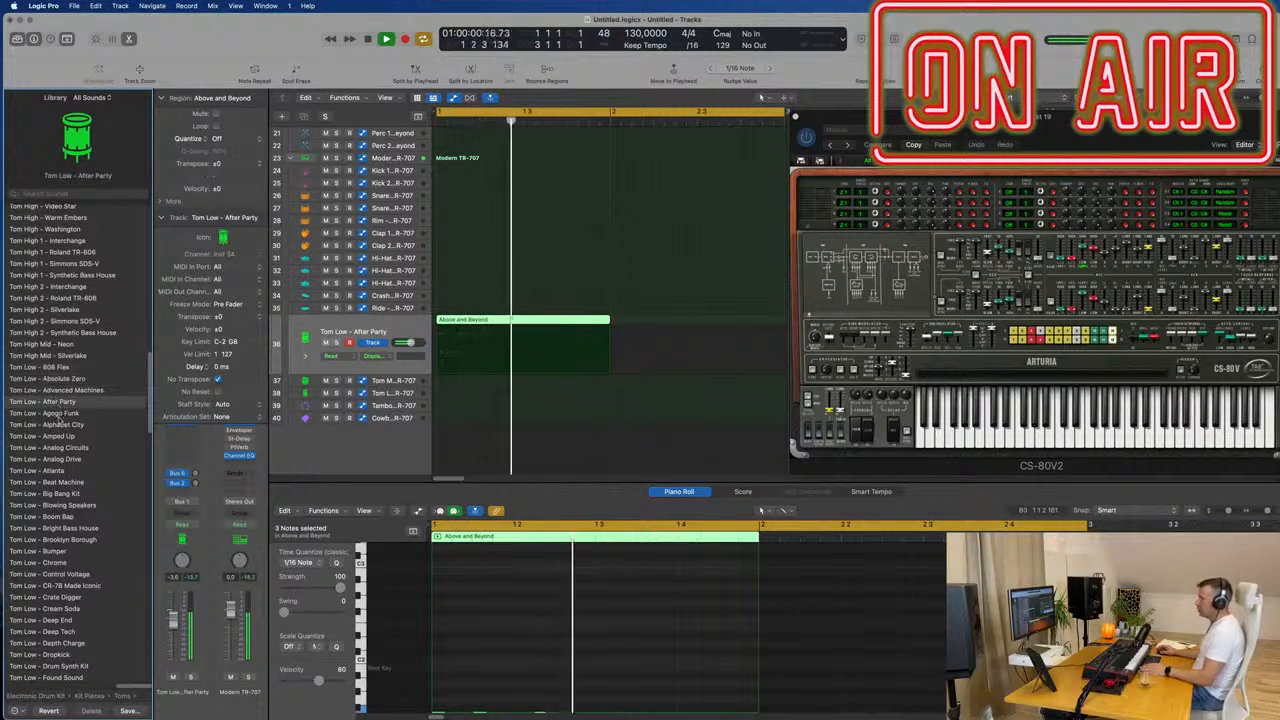
drag(173, 620, 173, 637)
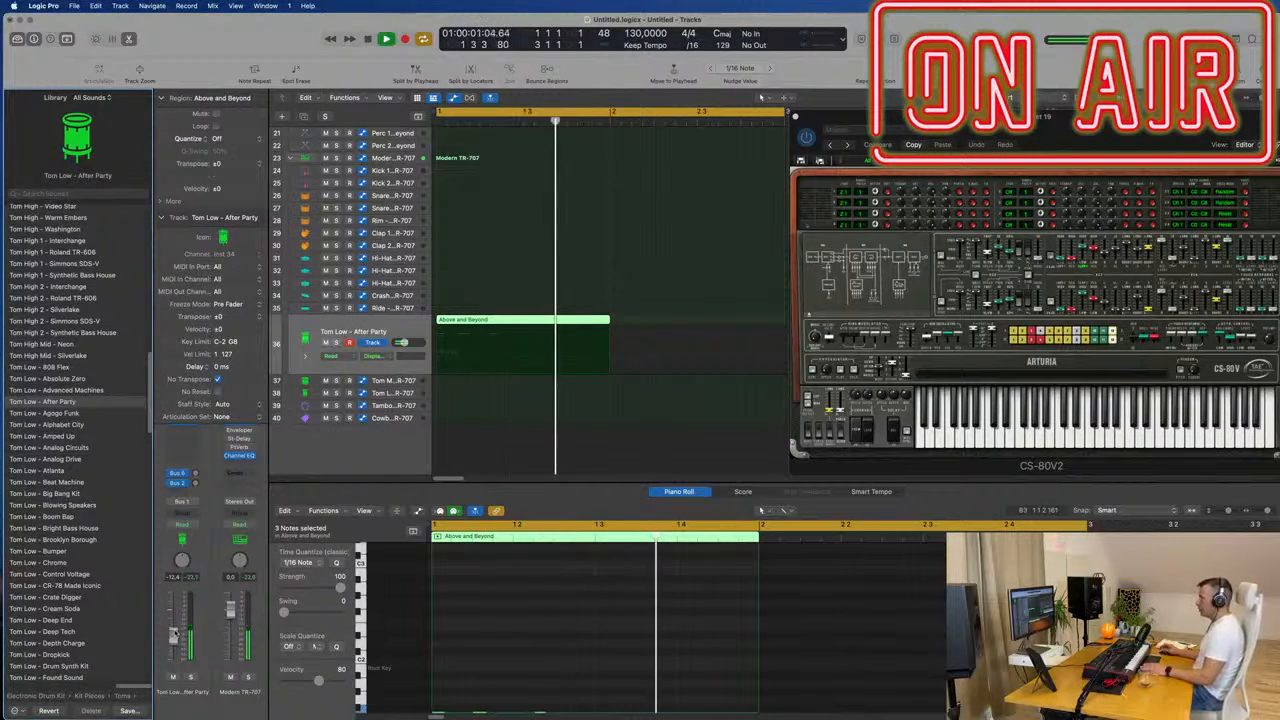
Step: Add a fourth F1 tom note at position 1 4 3 and play back the pattern
scroll(578, 605, down, 5)
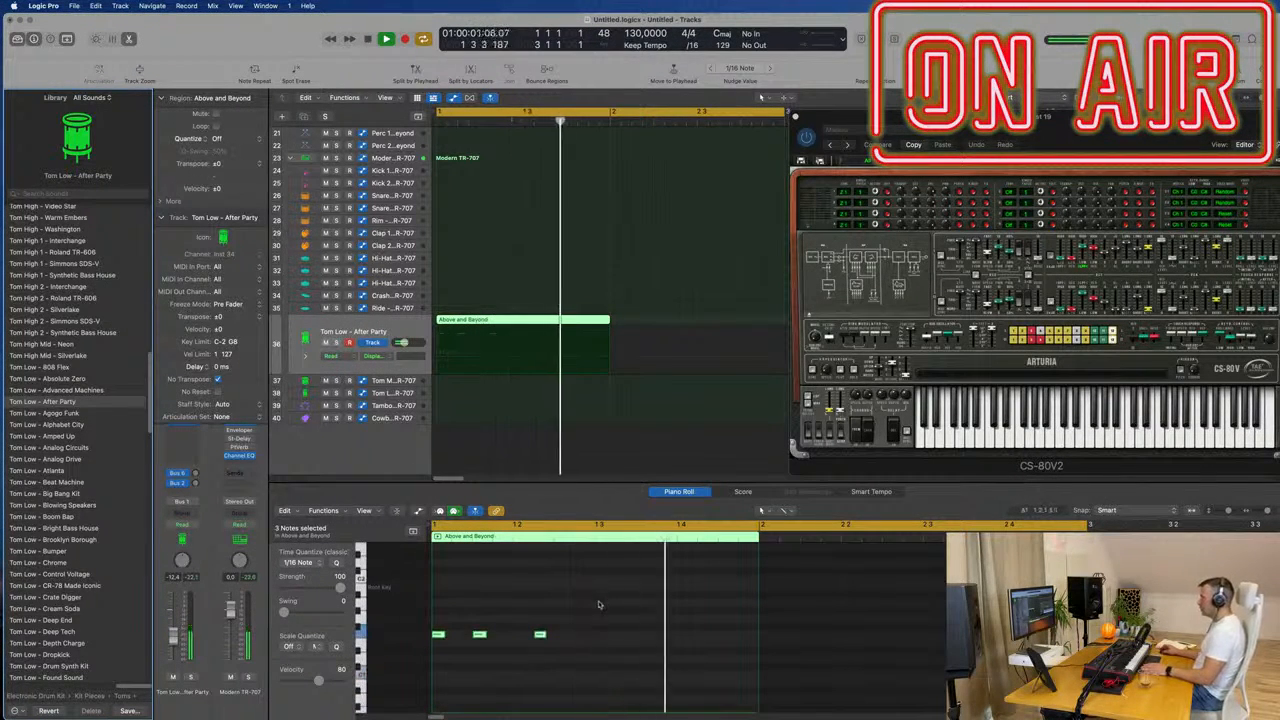
drag(599, 604, 724, 636)
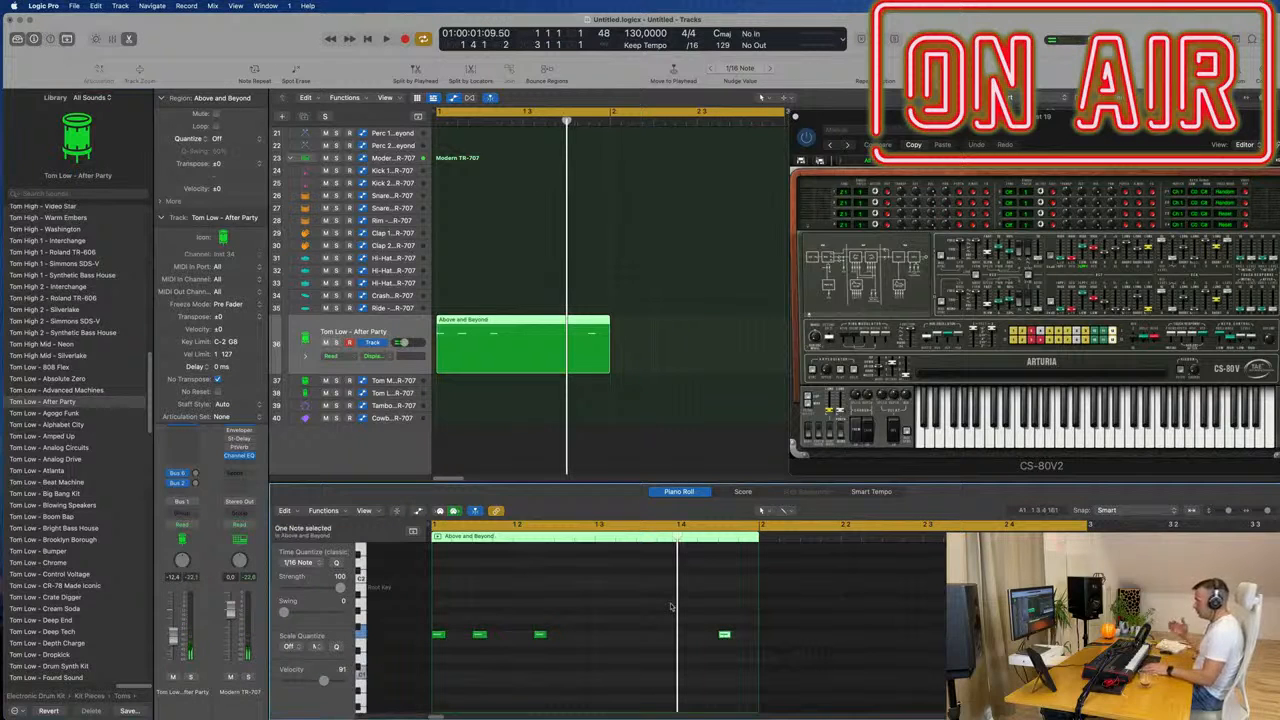
key(space)
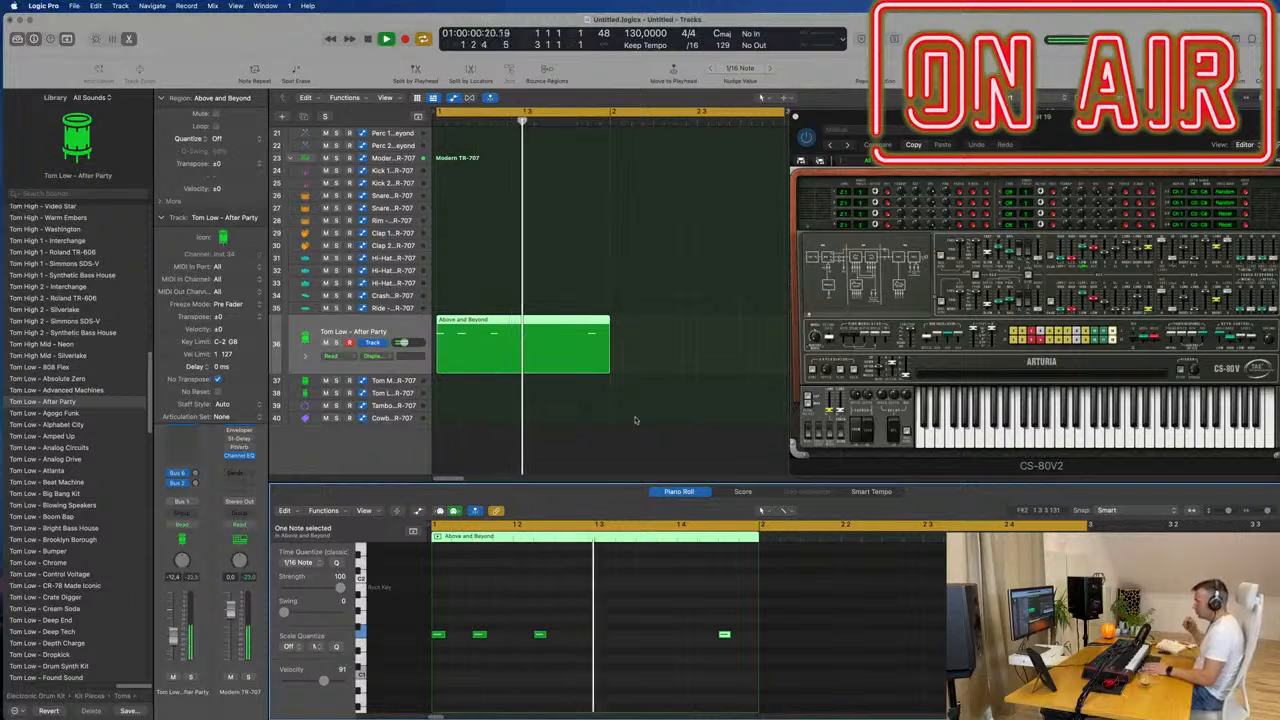
key(space)
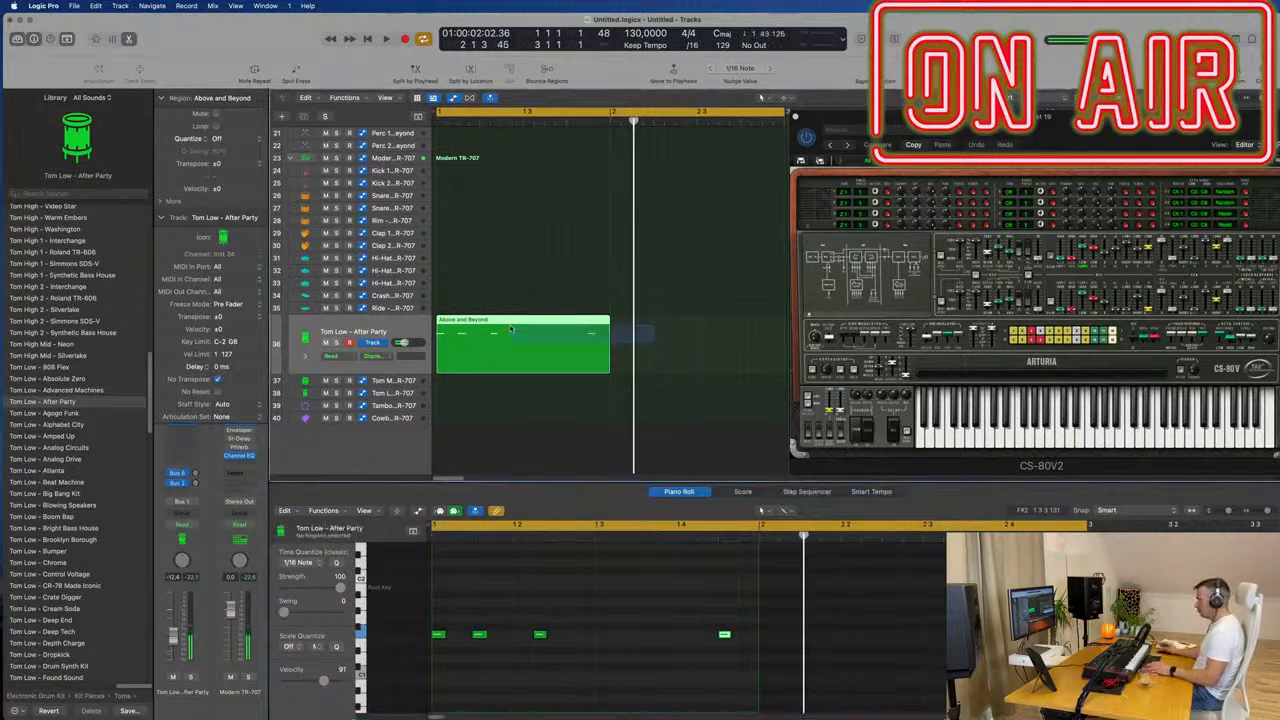
Step: Repeat the one-bar tom region across bar 2 and delete the surplus copy in bar 3
key(super+r)
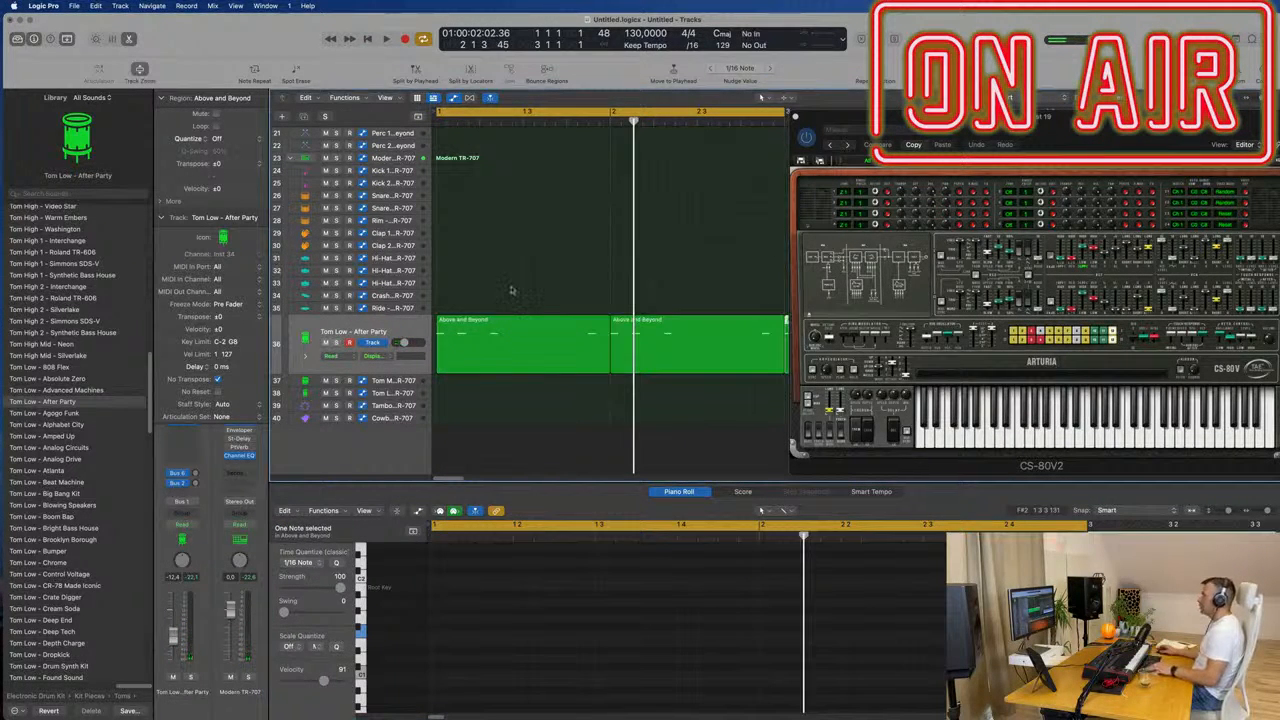
key(super+Left)
key(super+Left)
key(super+Left)
key(space)
click(563, 292)
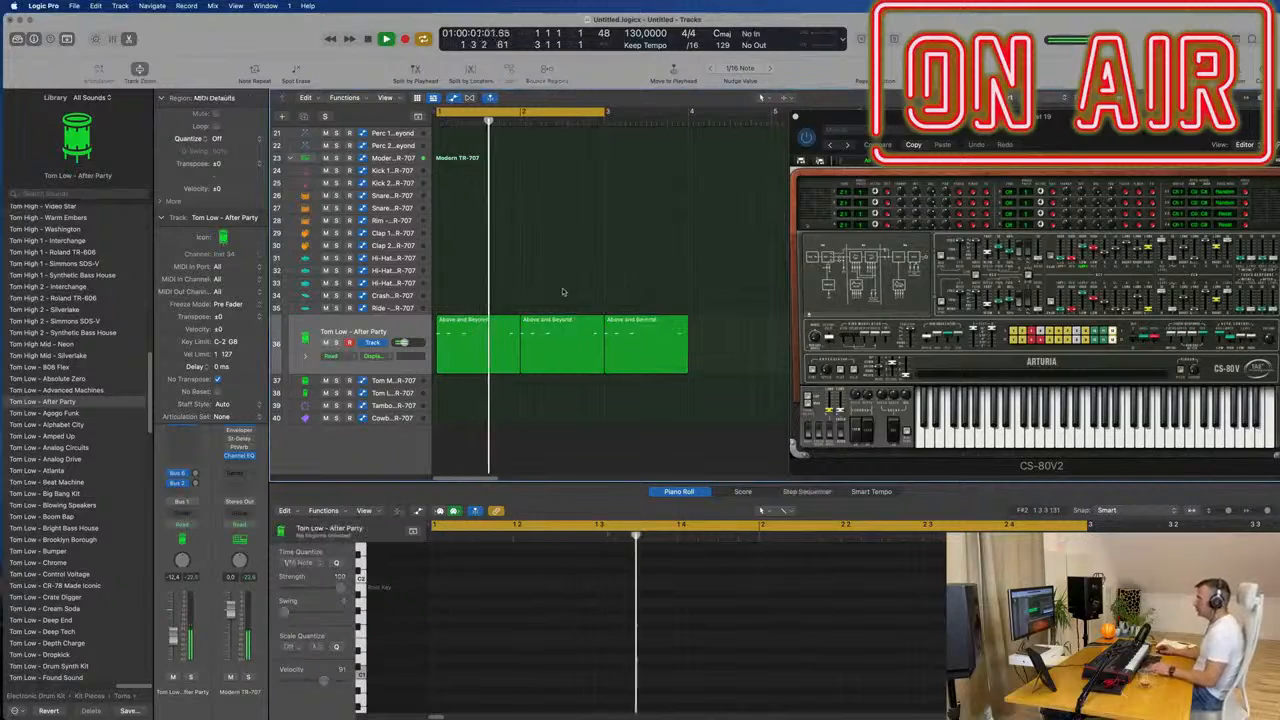
key(super+Right)
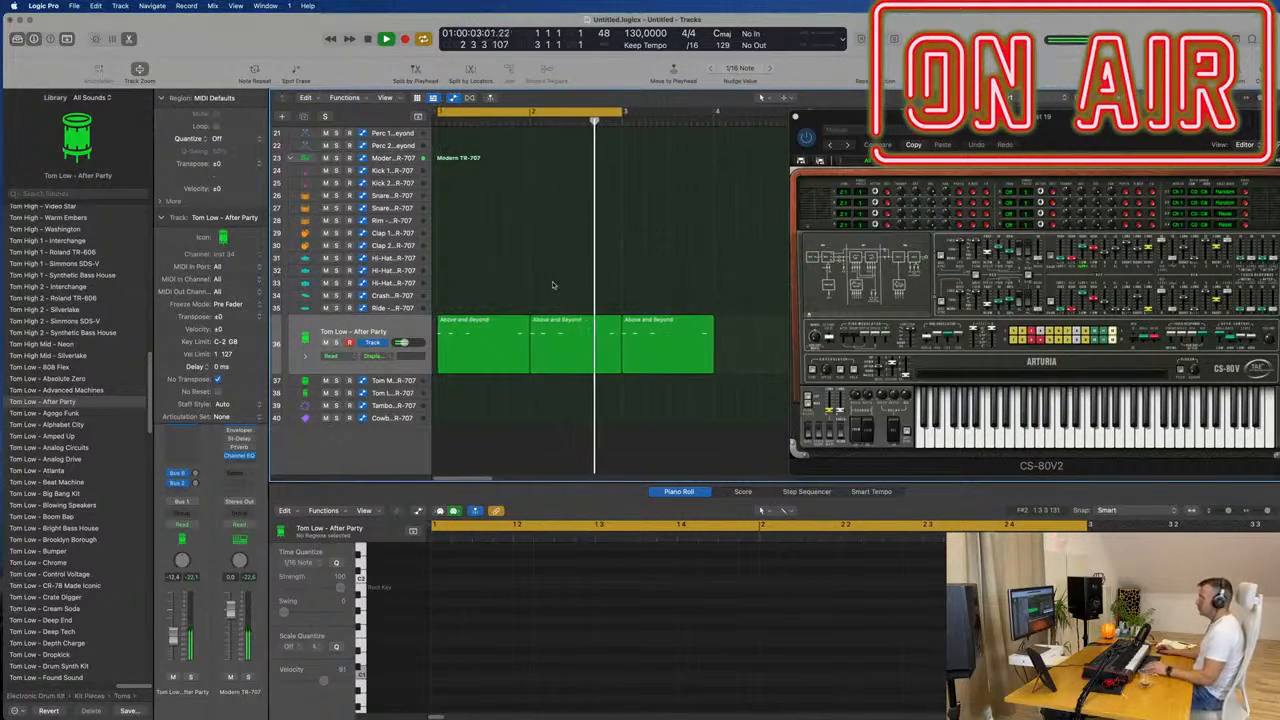
key(super+Left)
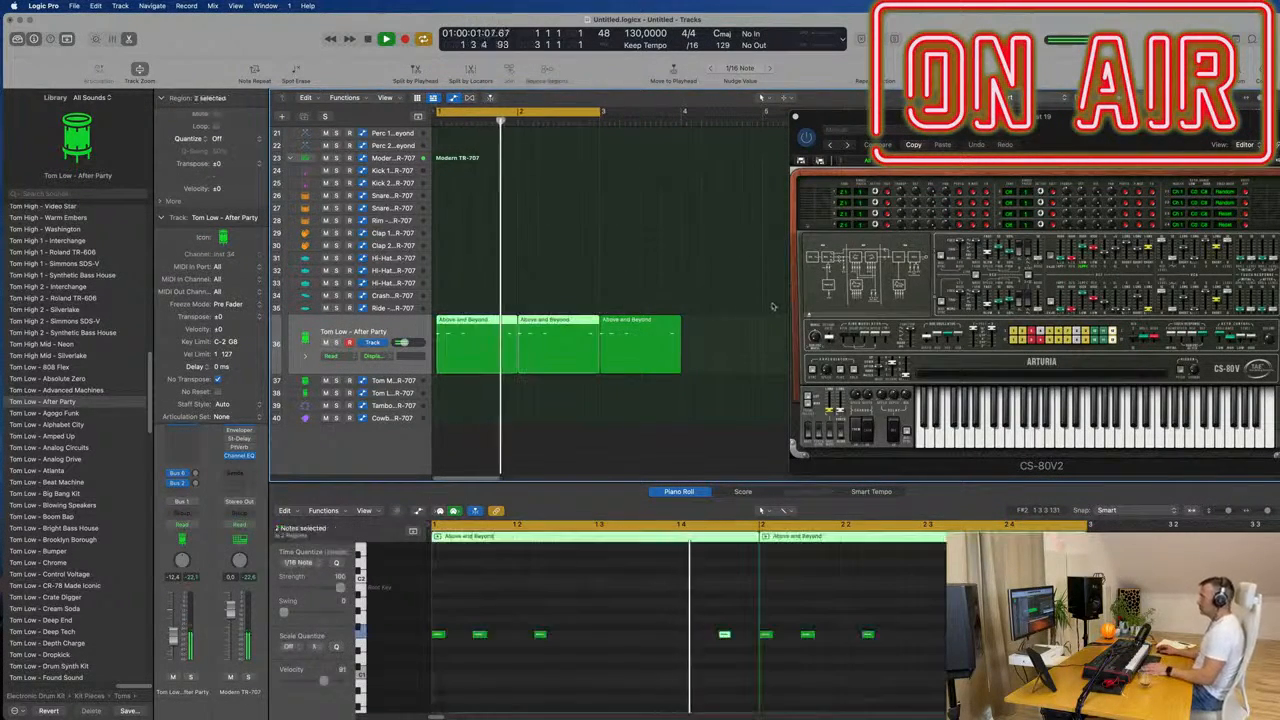
drag(767, 305, 667, 366)
key(Delete)
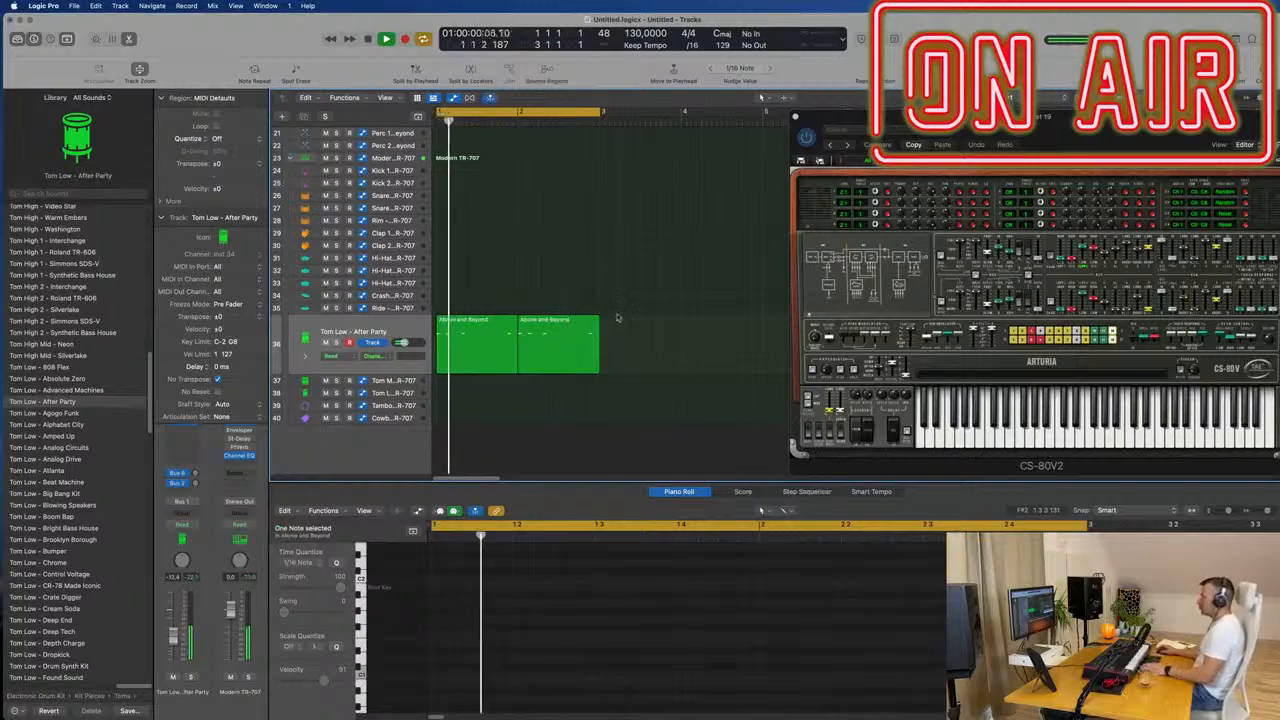
Step: Select all regions in the project, then color and name them by their tracks
scroll(617, 318, up, 10)
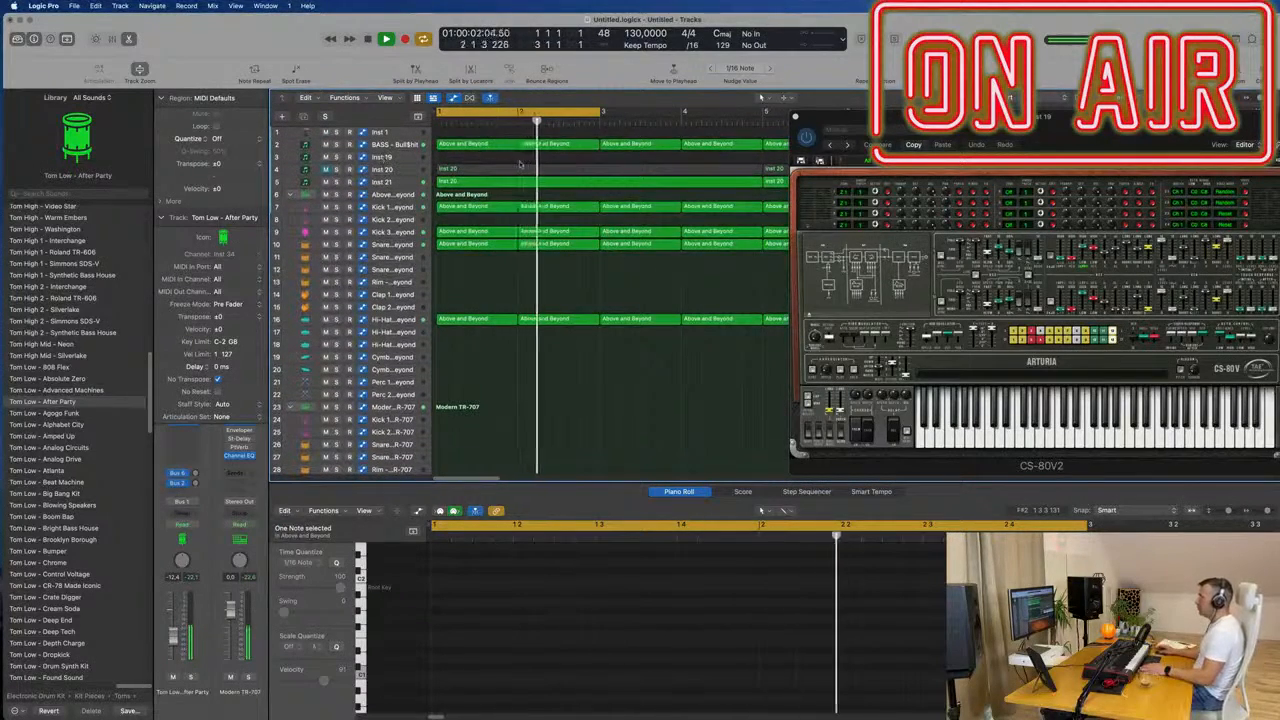
key(super+a)
right_click(547, 212)
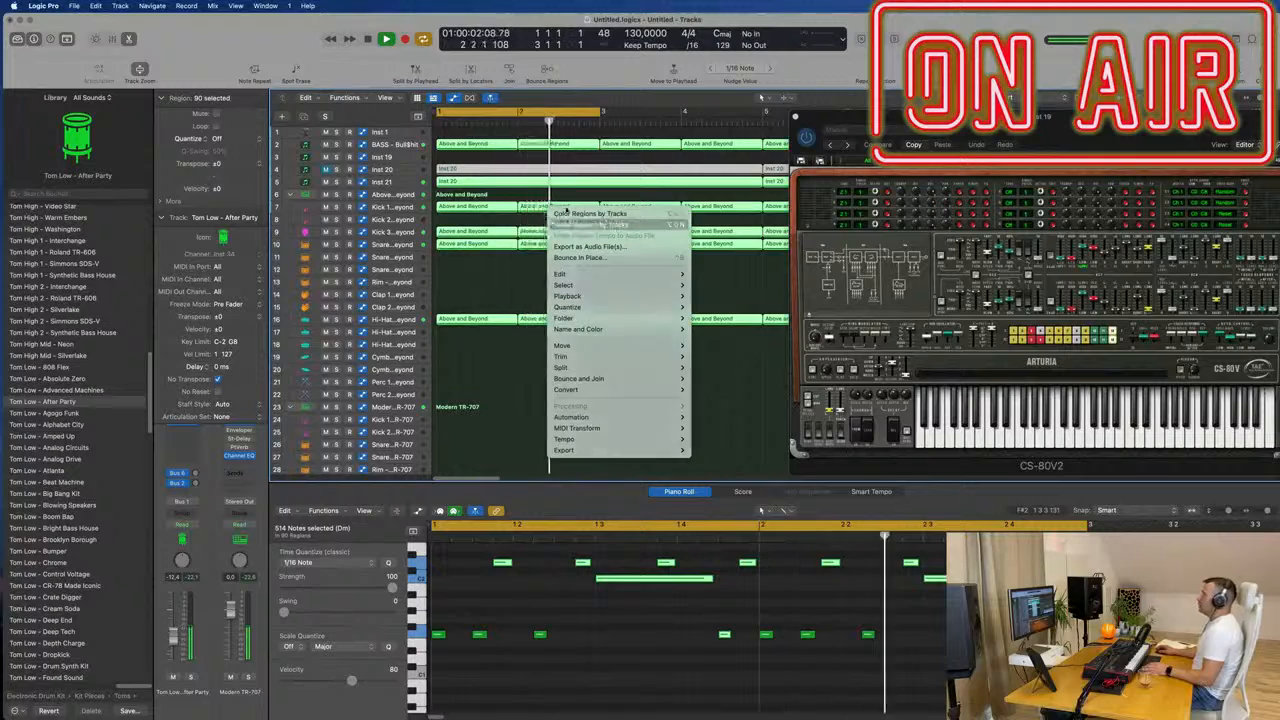
click(590, 224)
right_click(568, 210)
click(603, 223)
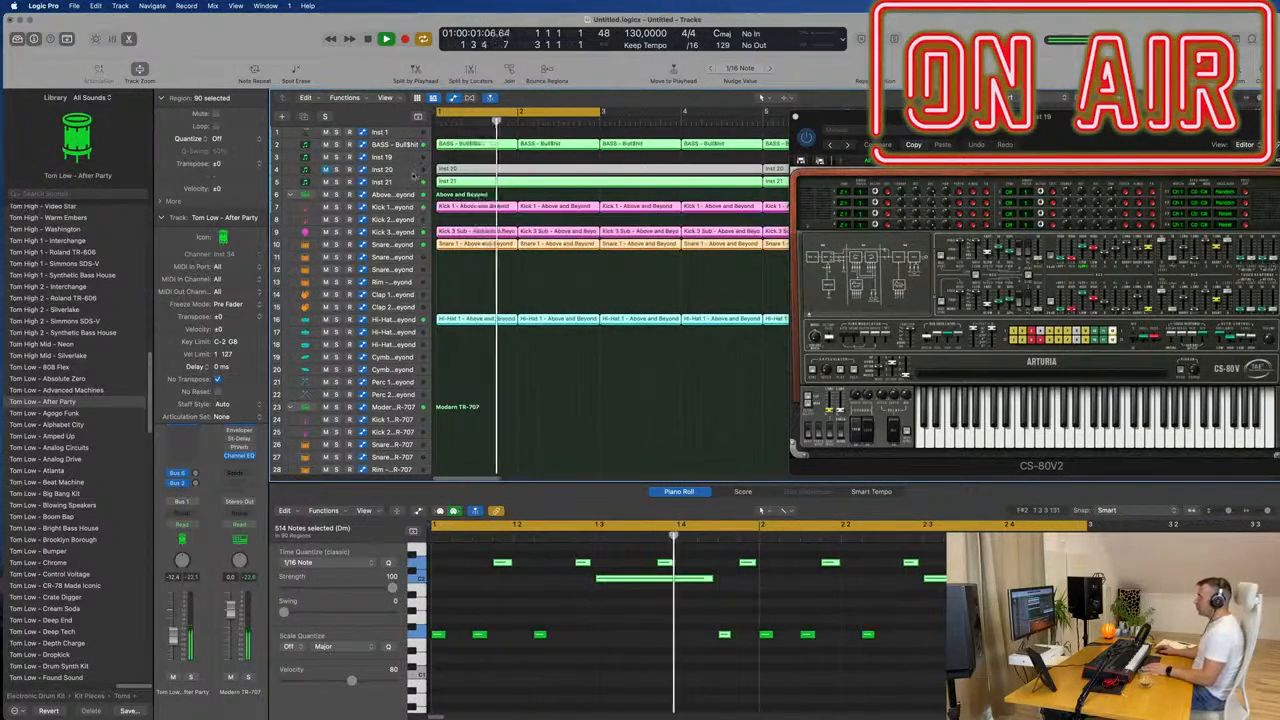
Step: Mute the BASS - Bull$hit track
click(399, 182)
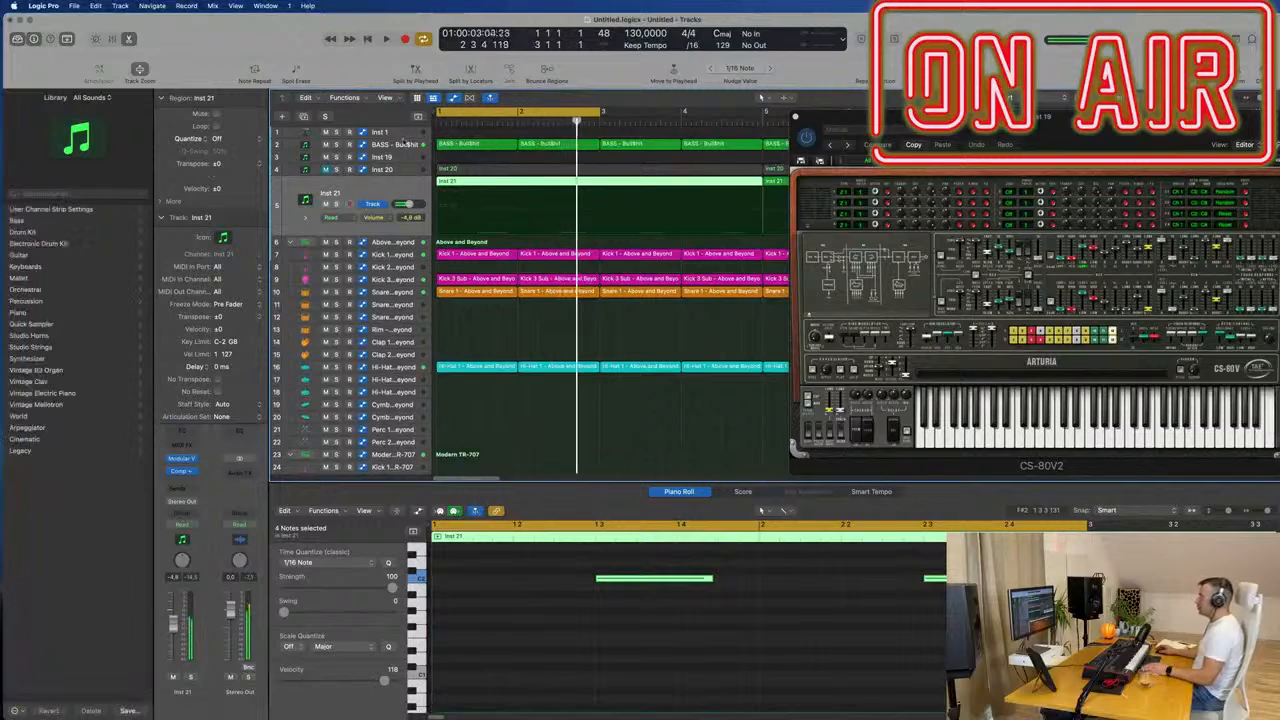
click(366, 145)
key(m)
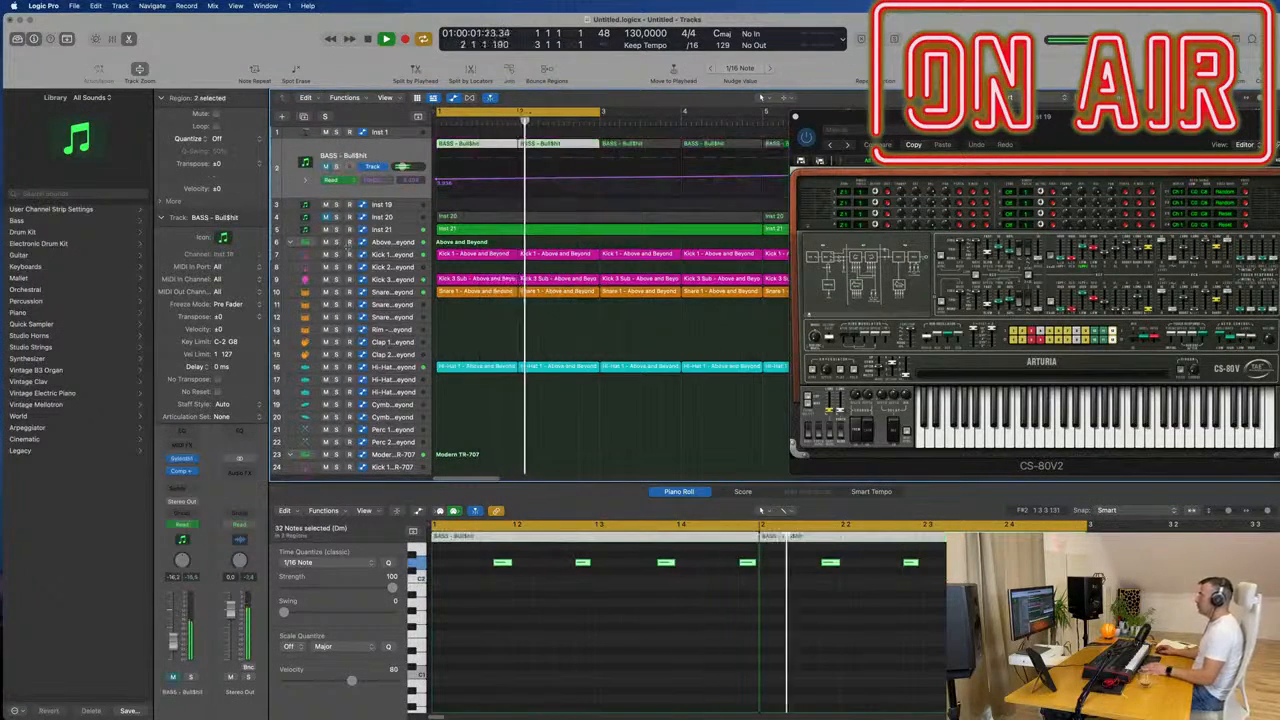
Step: Select the Tom Low – After Party track of the Modern TR-707 kit with both its regions and restart playback
scroll(540, 415, down, 8)
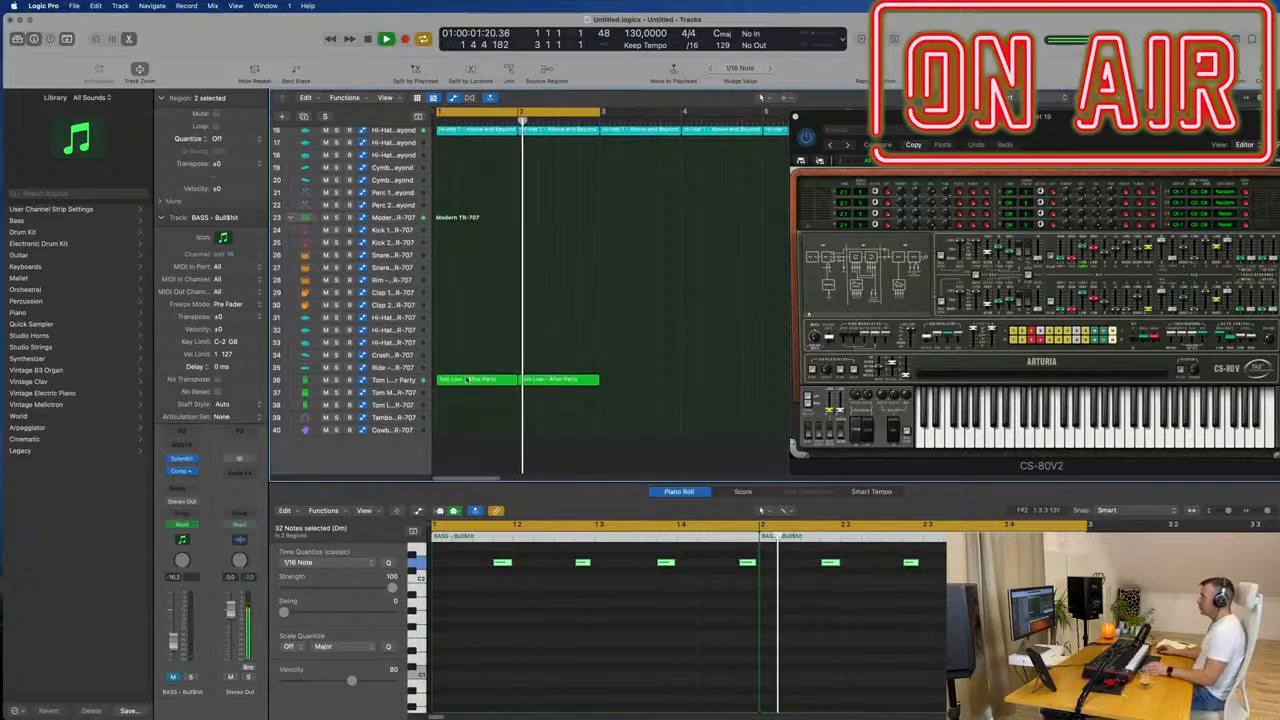
click(467, 380)
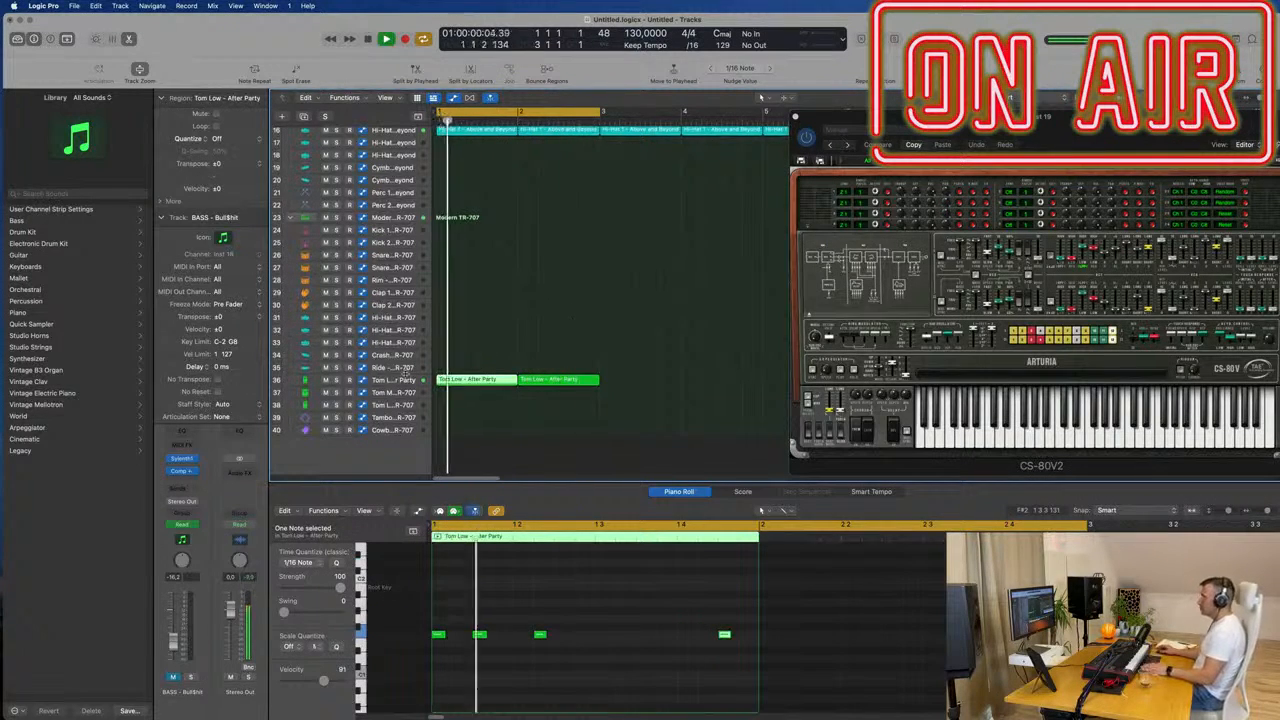
click(393, 380)
key(space)
key(space)
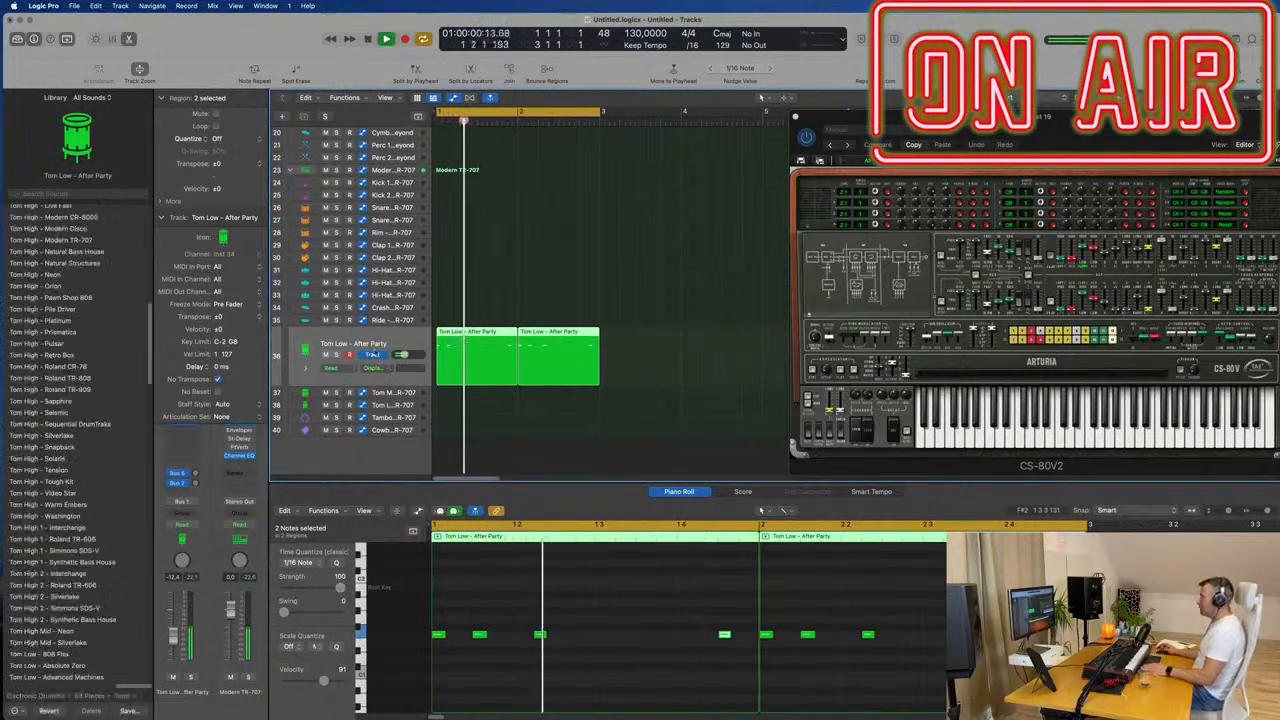
scroll(72, 446, down, 2)
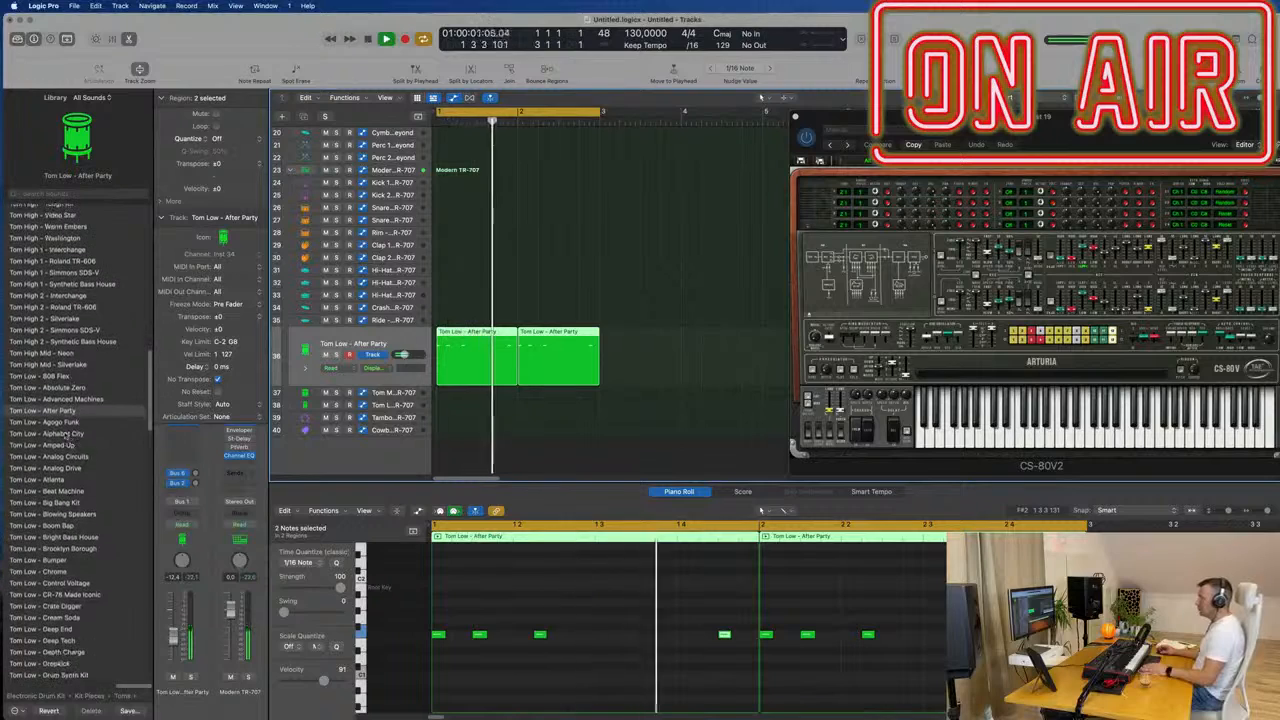
Step: Audition the Tom Low patches from Agogo Funk through Drum Synth Kit one by one against the playing pattern
click(60, 424)
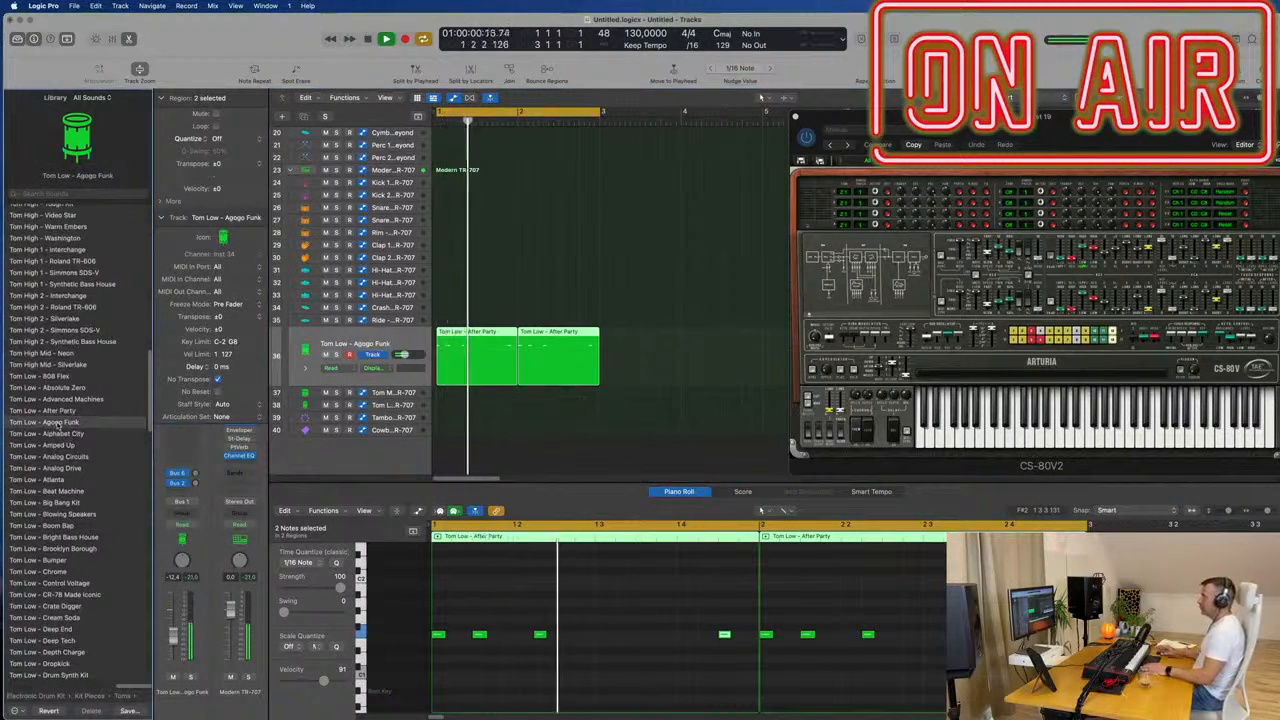
key(Down)
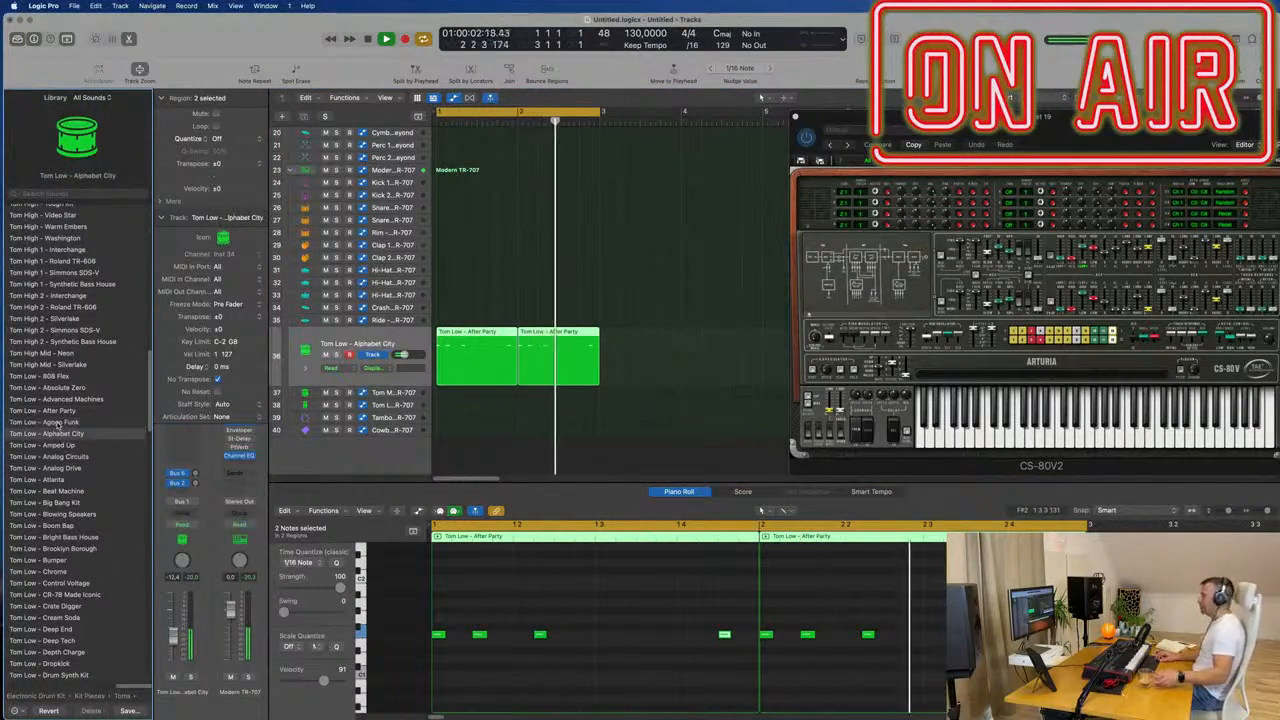
key(Down)
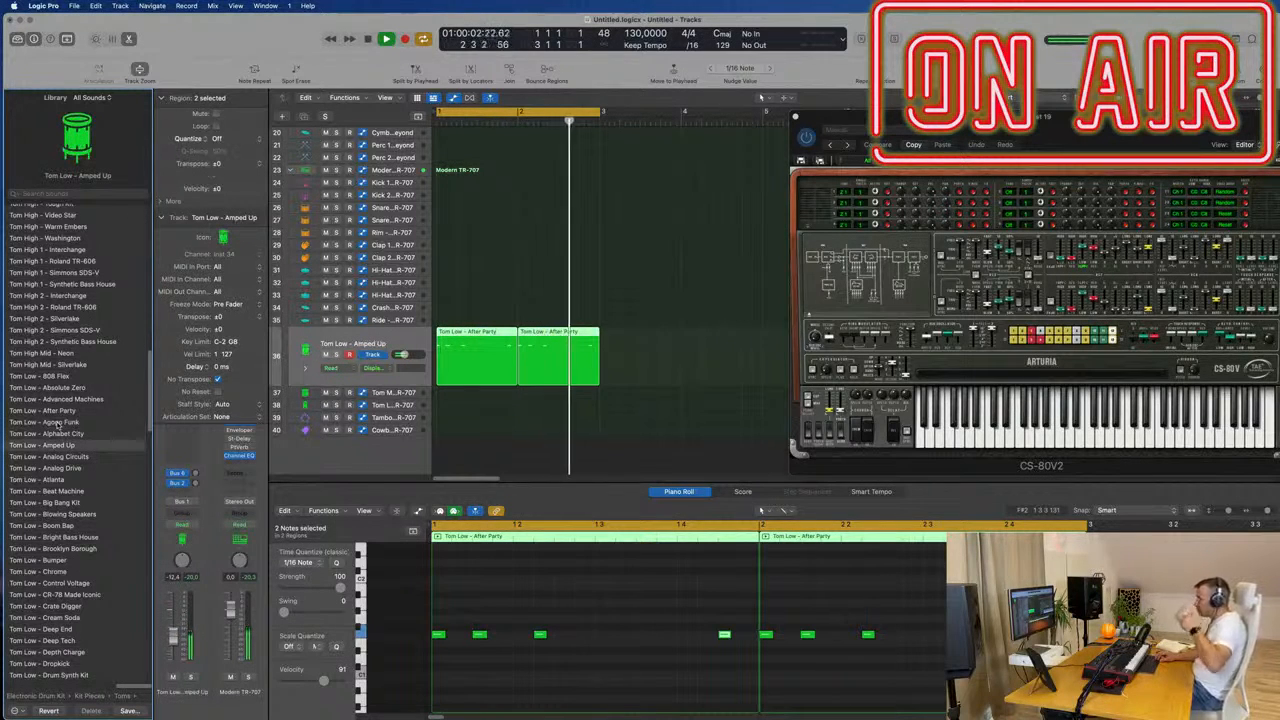
key(Down)
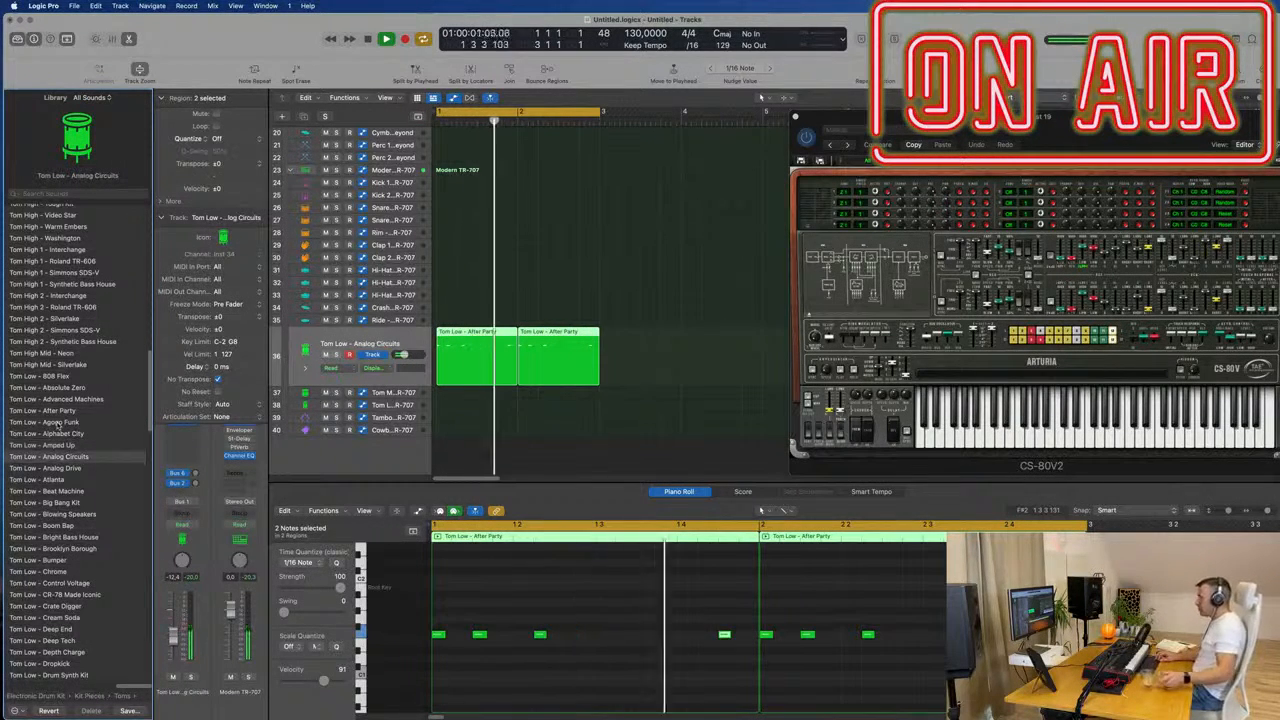
key(Down)
key(Down)
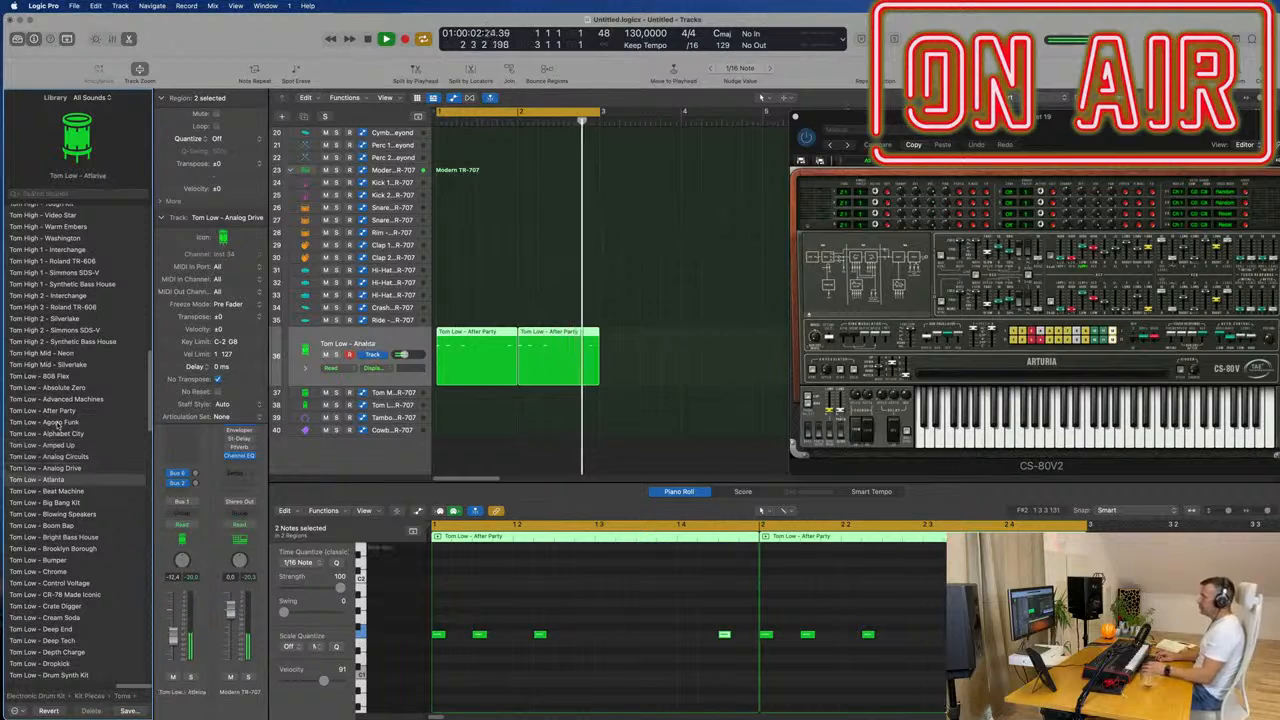
key(Down)
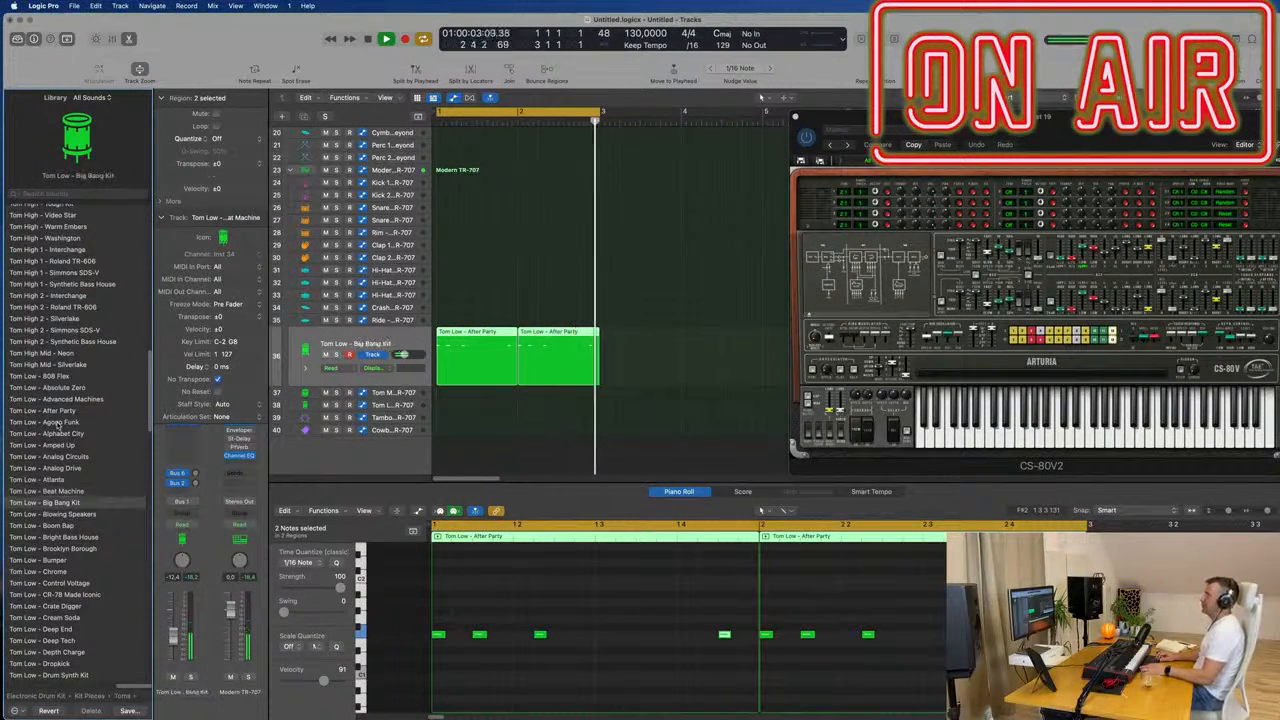
key(Down)
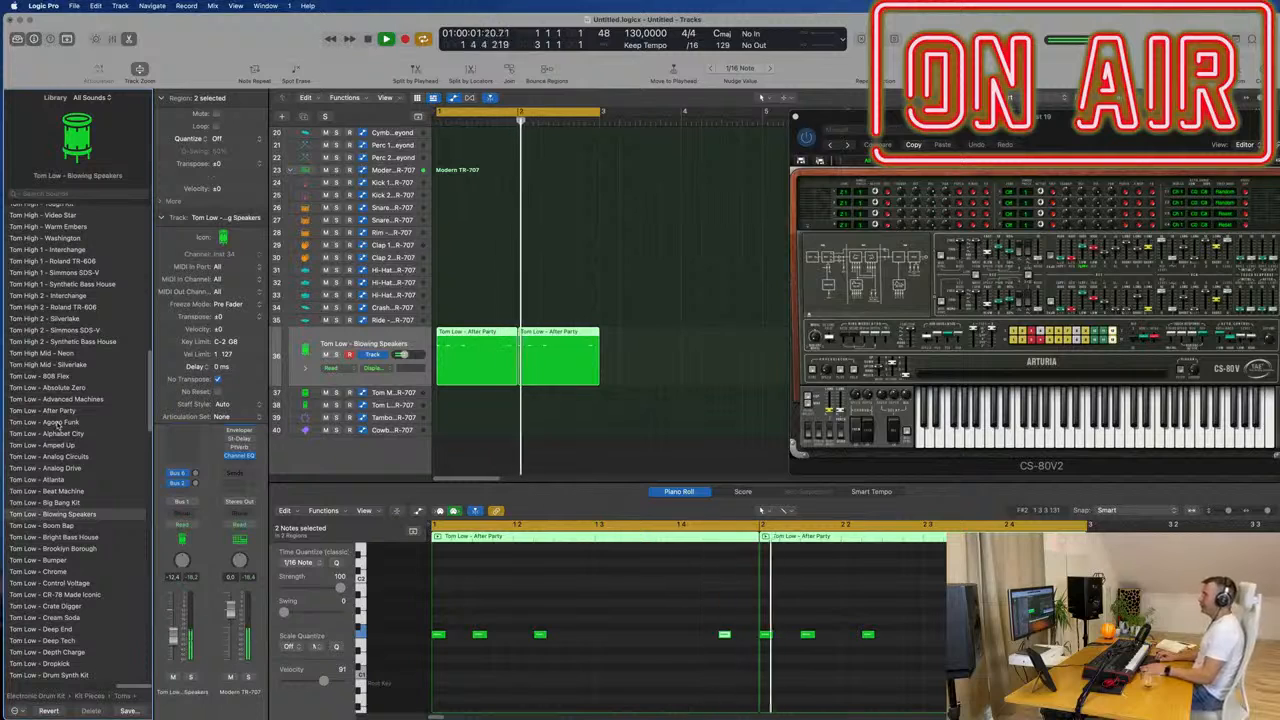
key(Down)
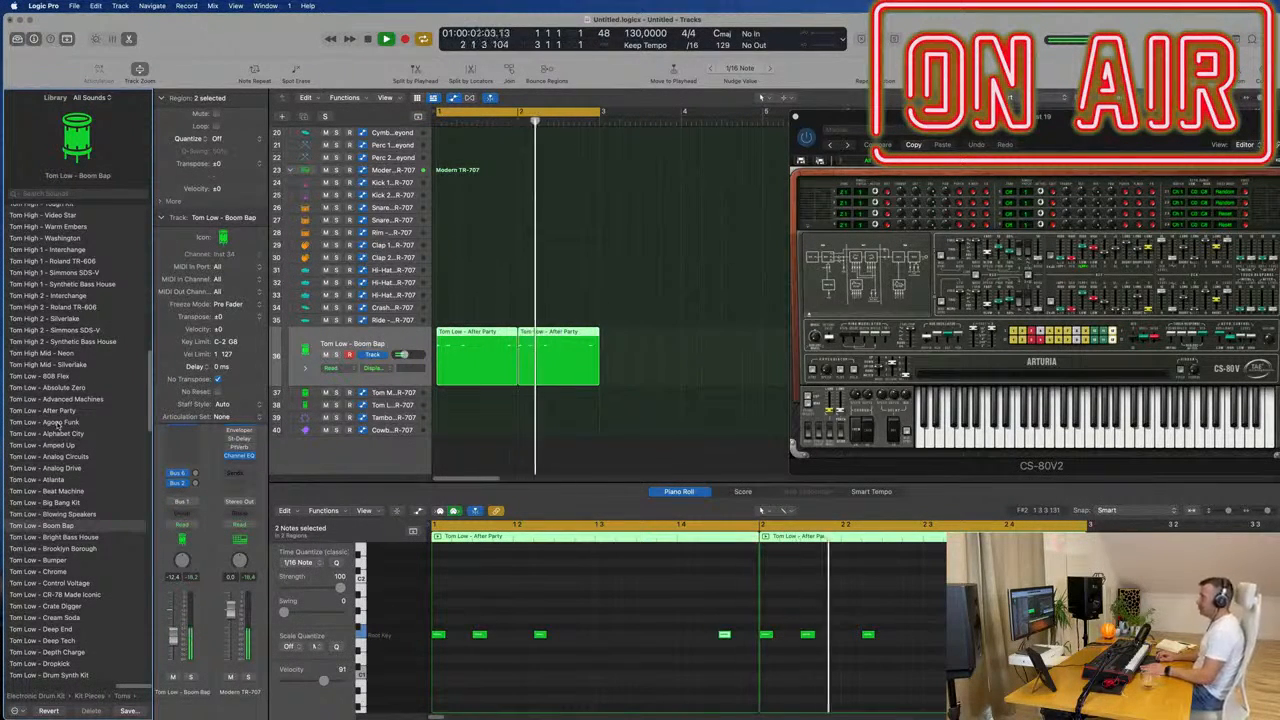
key(Down)
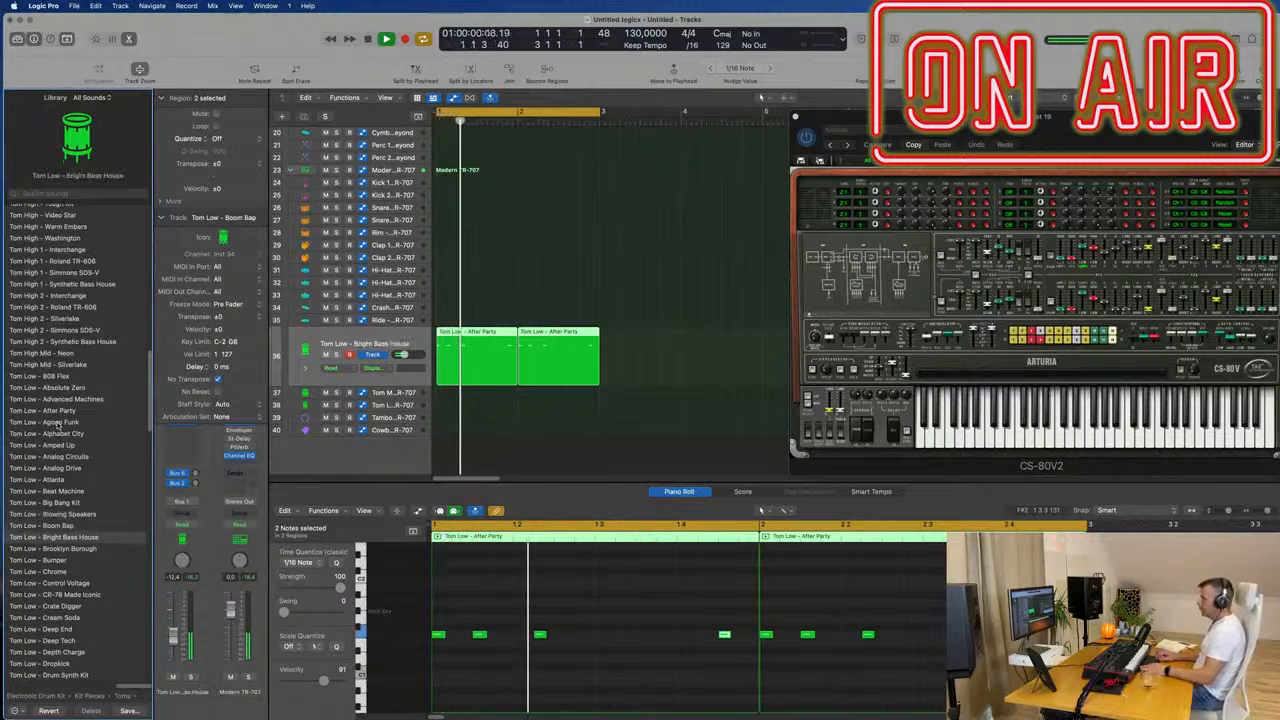
key(Down)
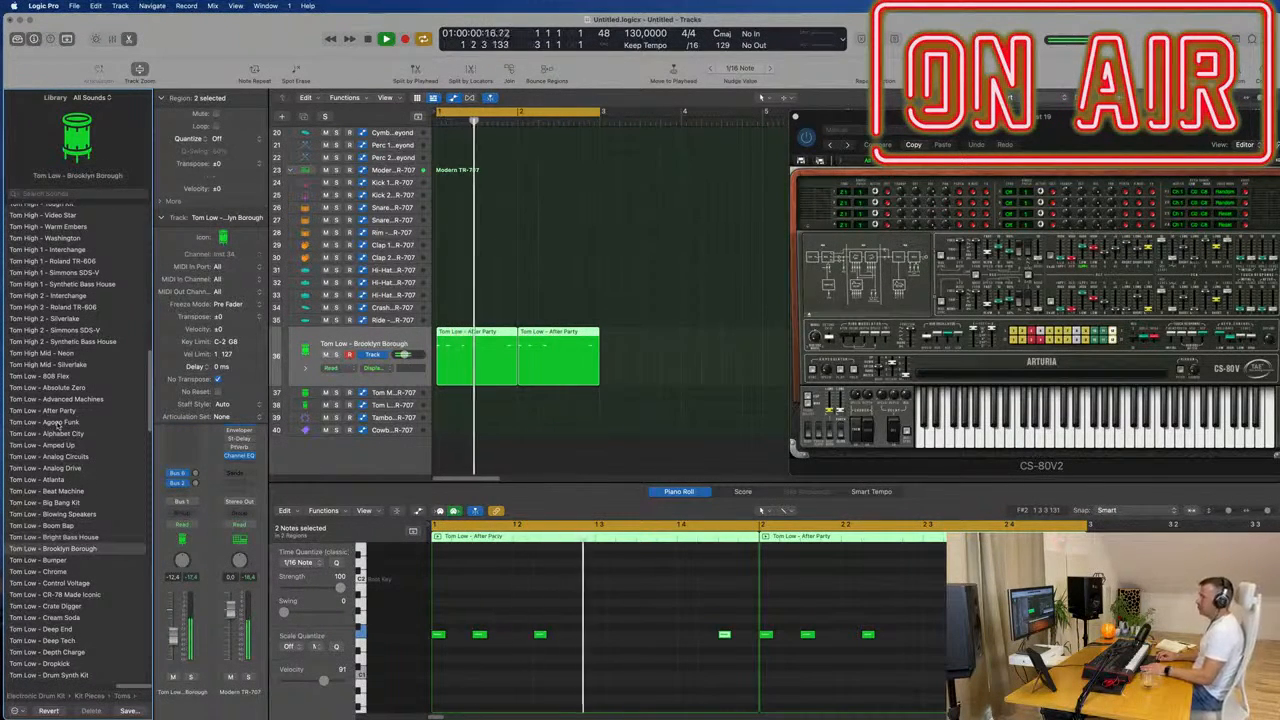
key(Down)
key(Down)
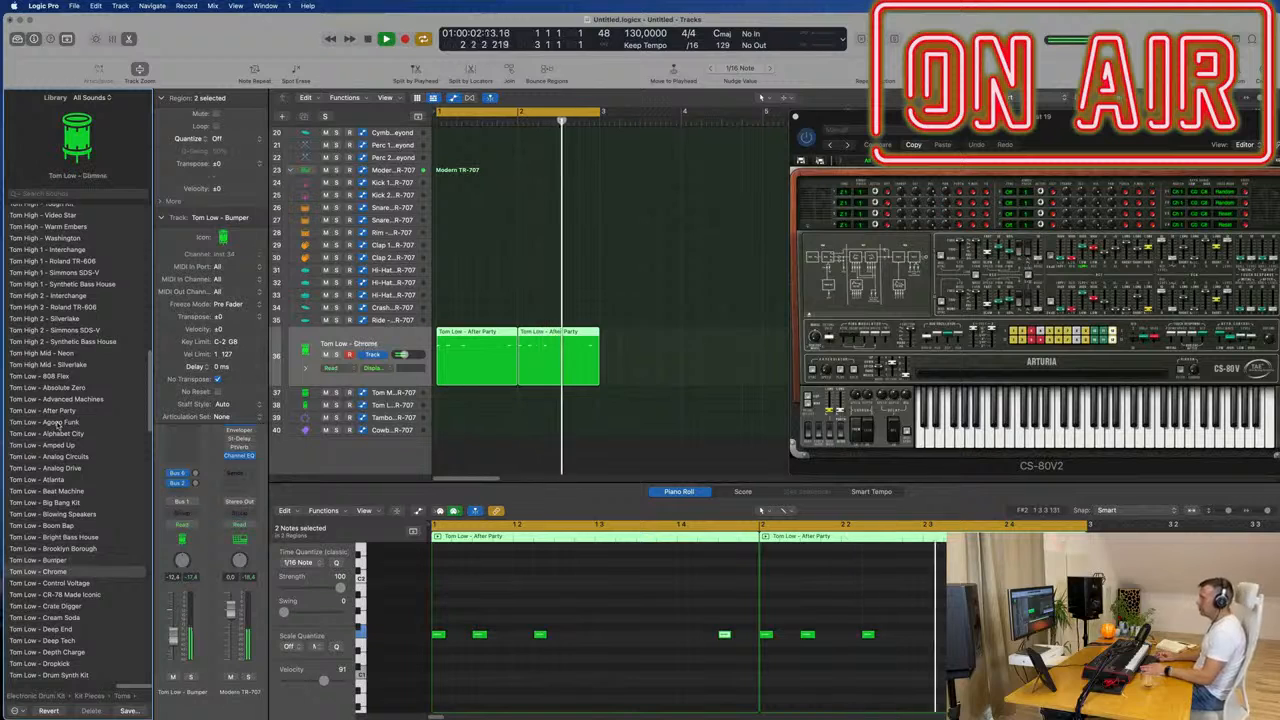
key(Down)
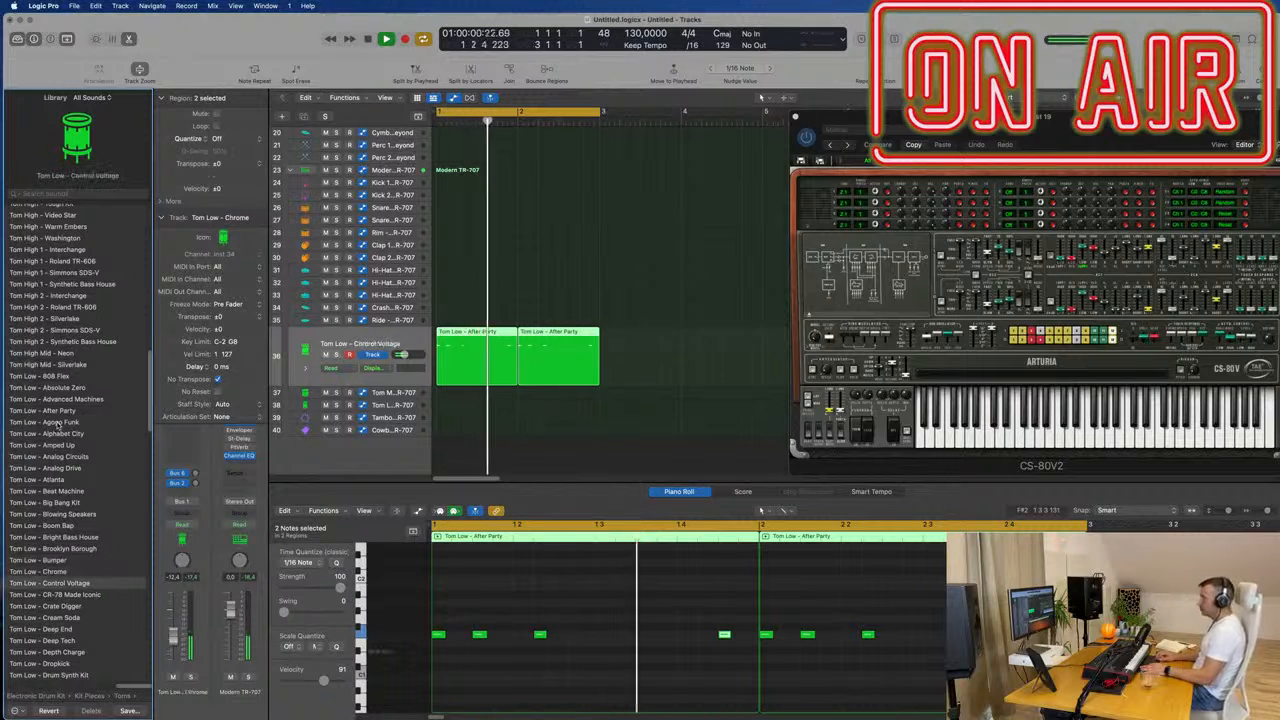
key(Down)
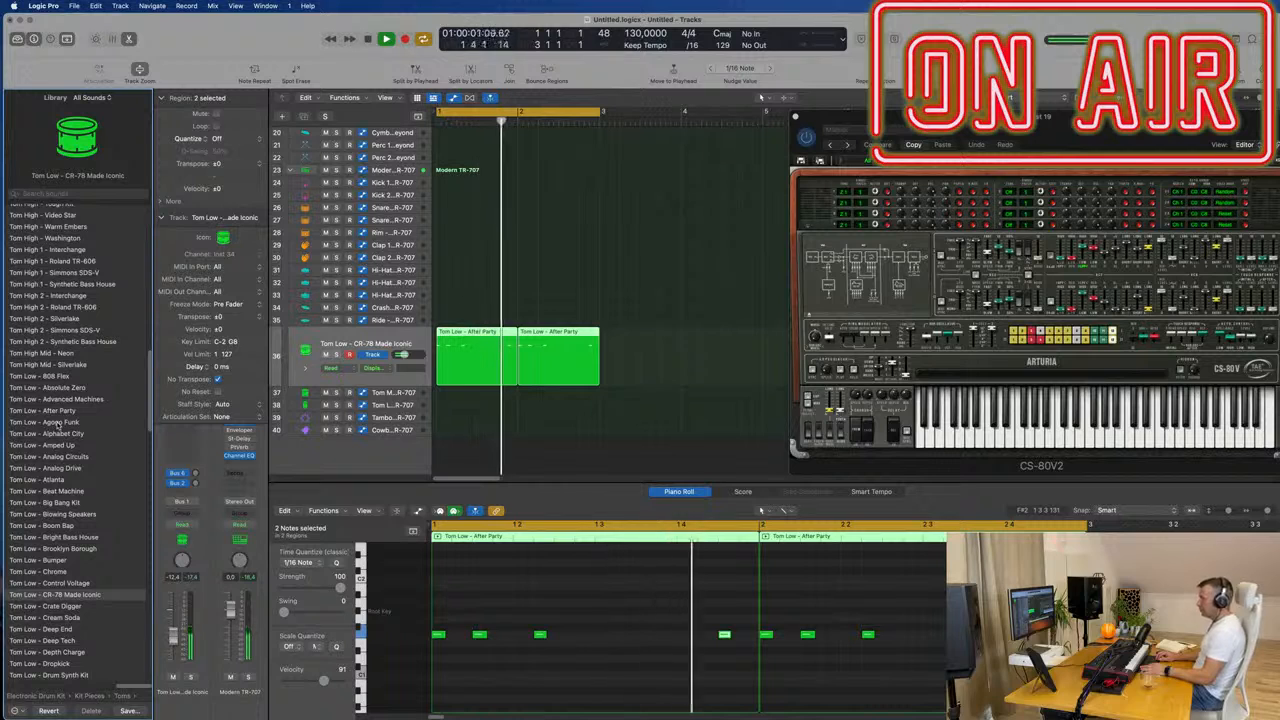
key(Down)
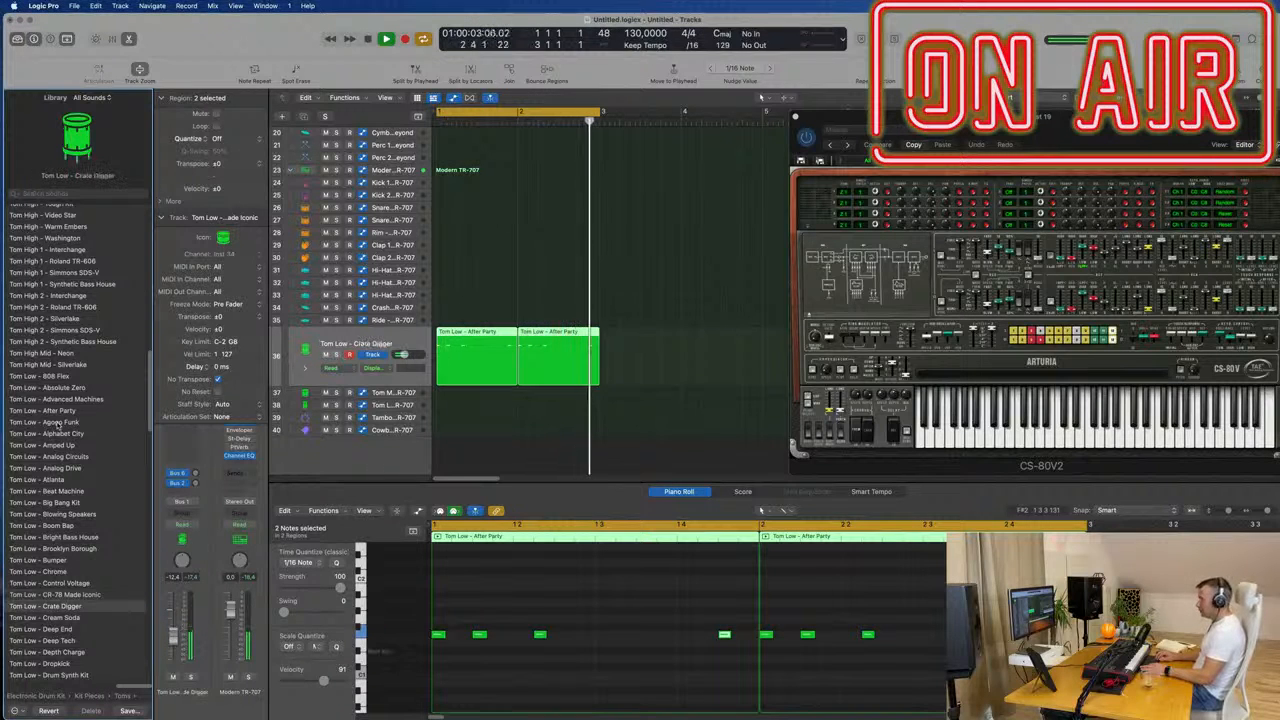
key(Down)
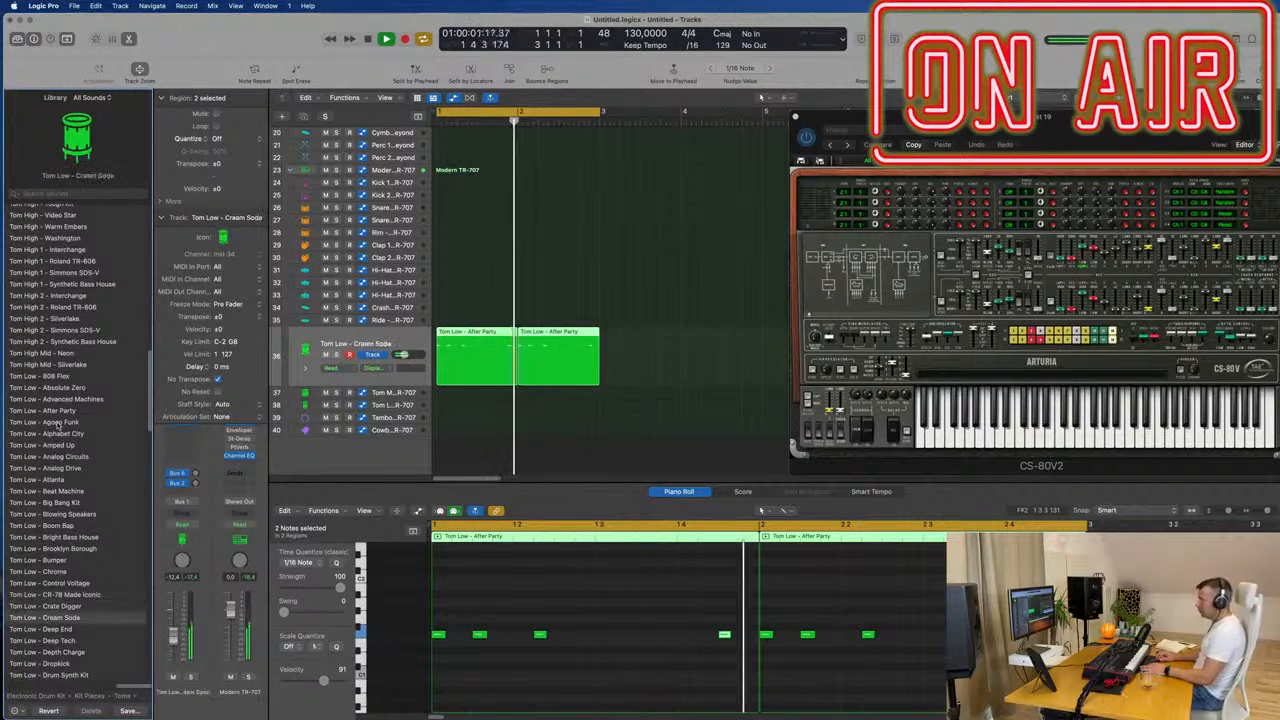
key(Down)
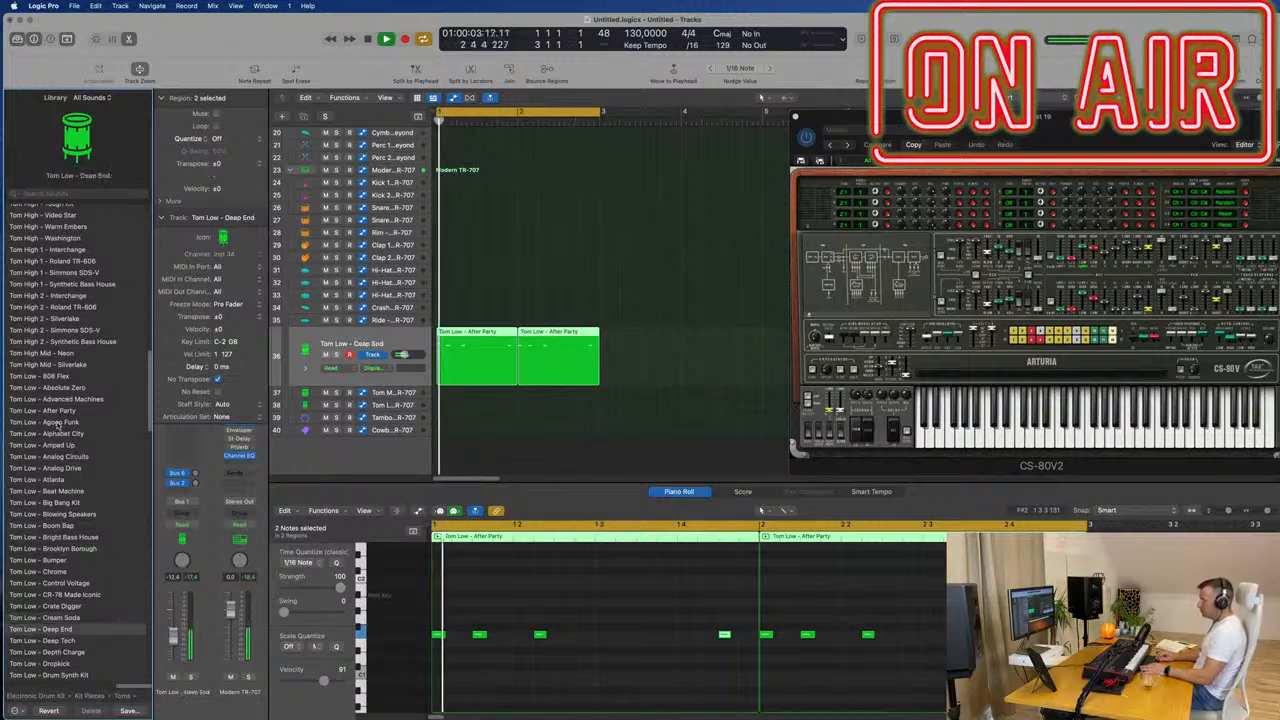
key(Down)
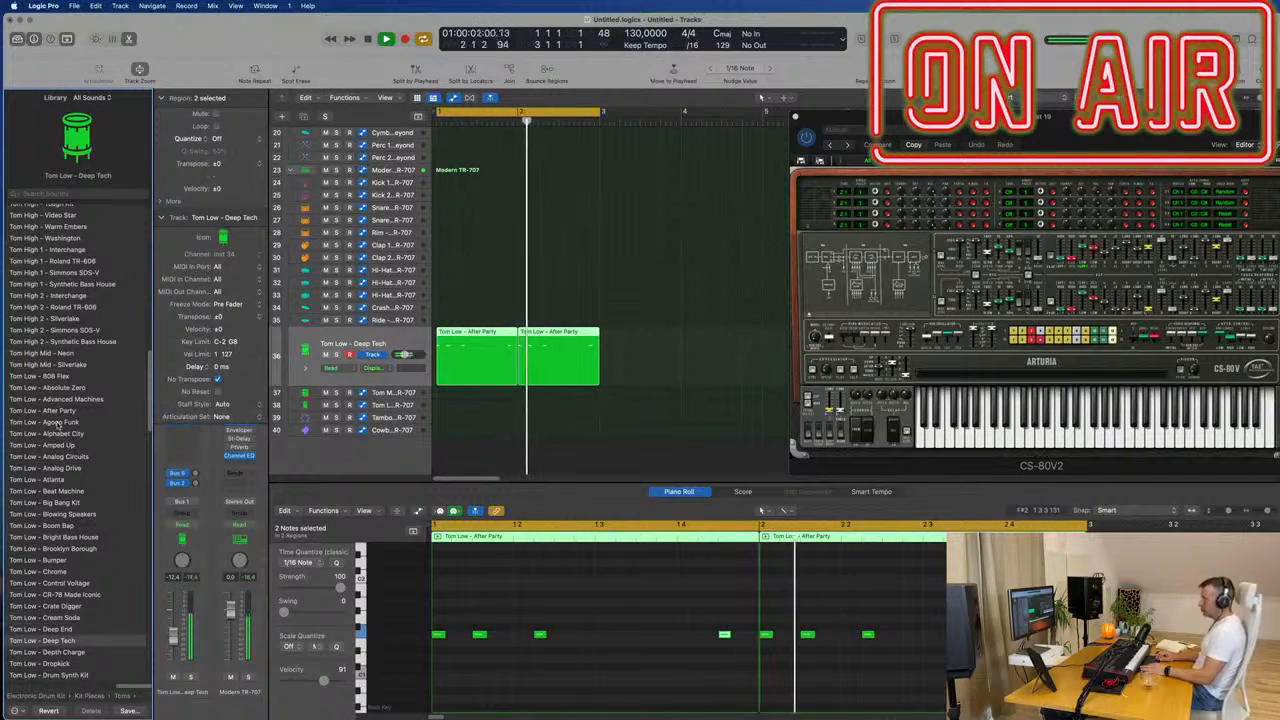
key(Down)
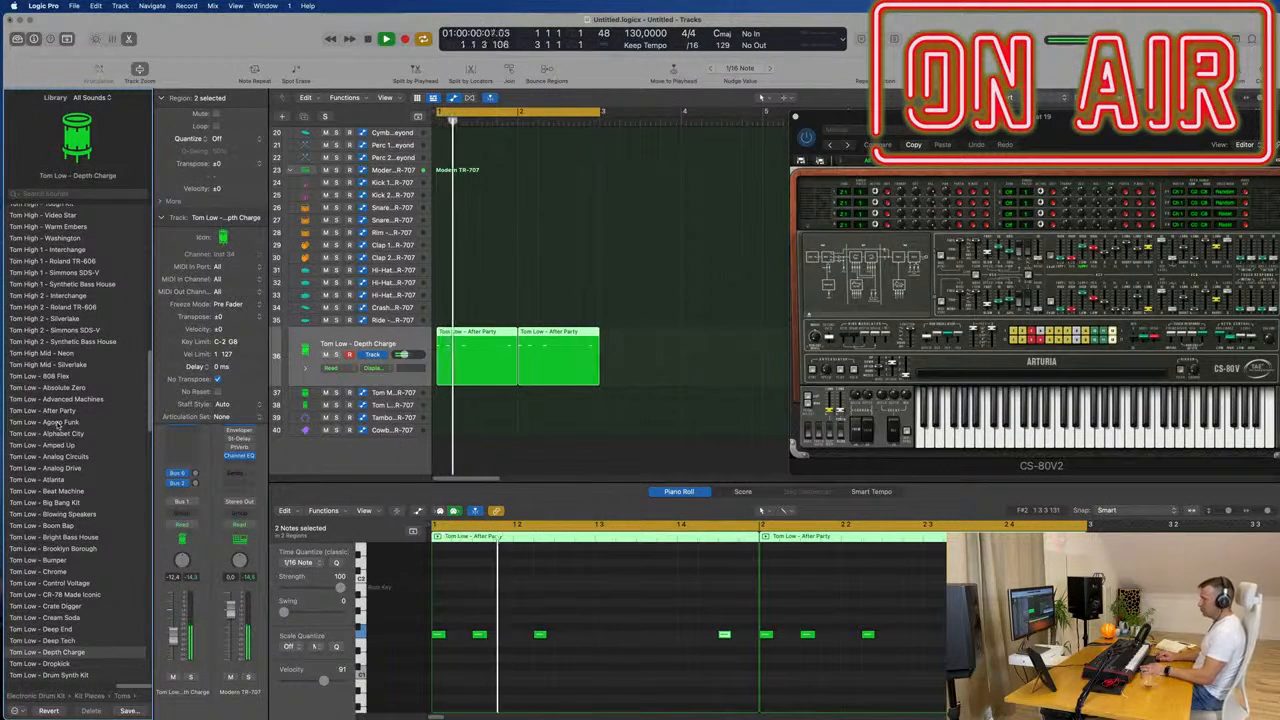
key(Down)
key(Down)
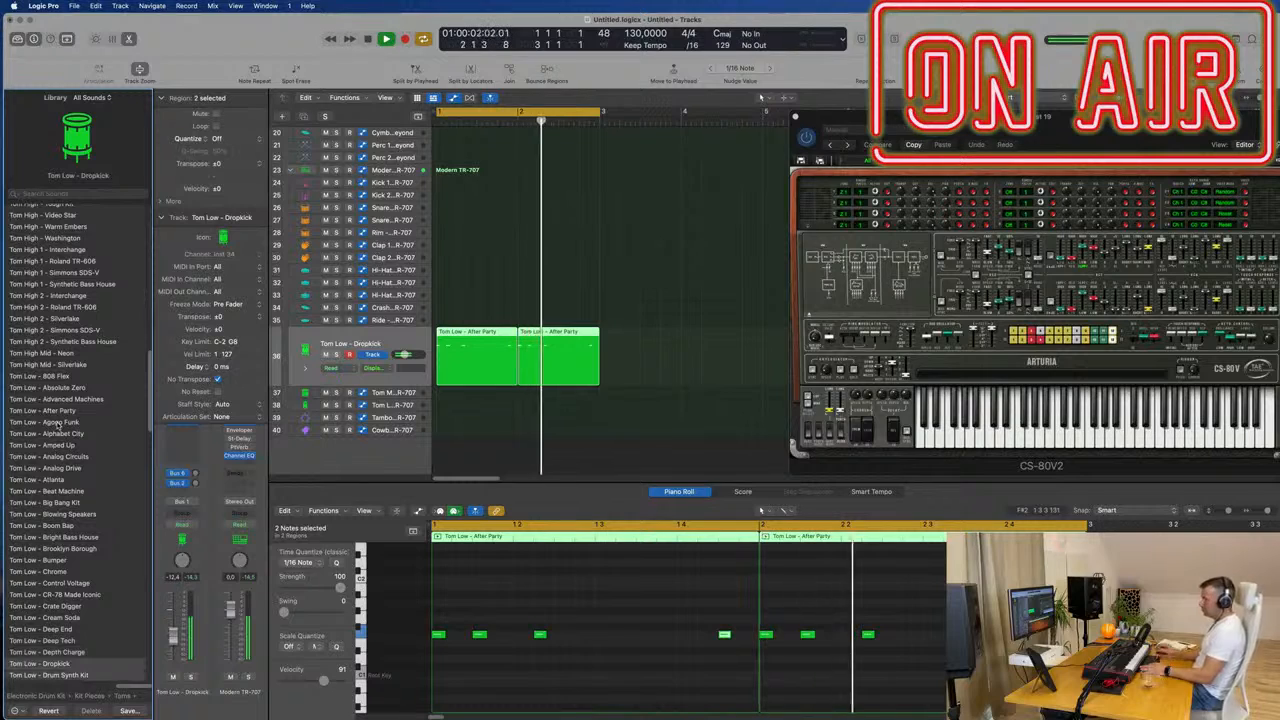
Step: Audition the Found Sound, Futura and Modern CR-8000 low toms and load Tom Low – Modern TR-707 on the tom track
scroll(114, 400, down, 10)
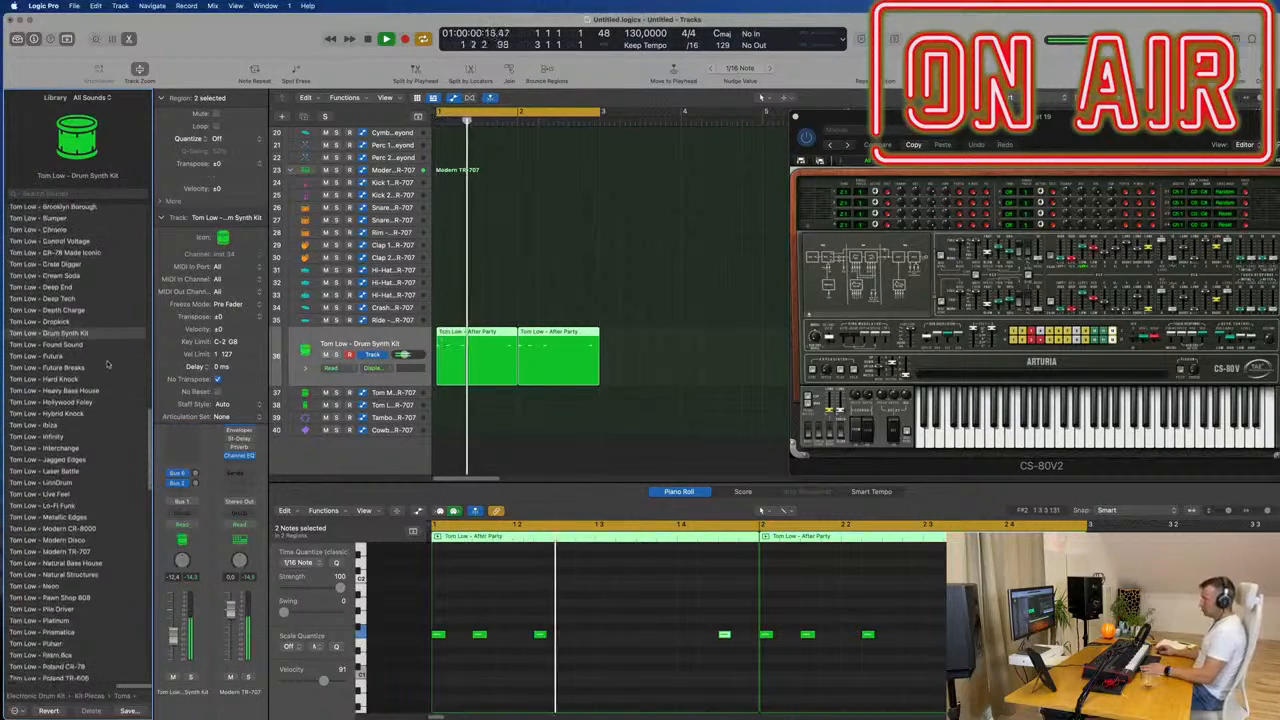
click(63, 344)
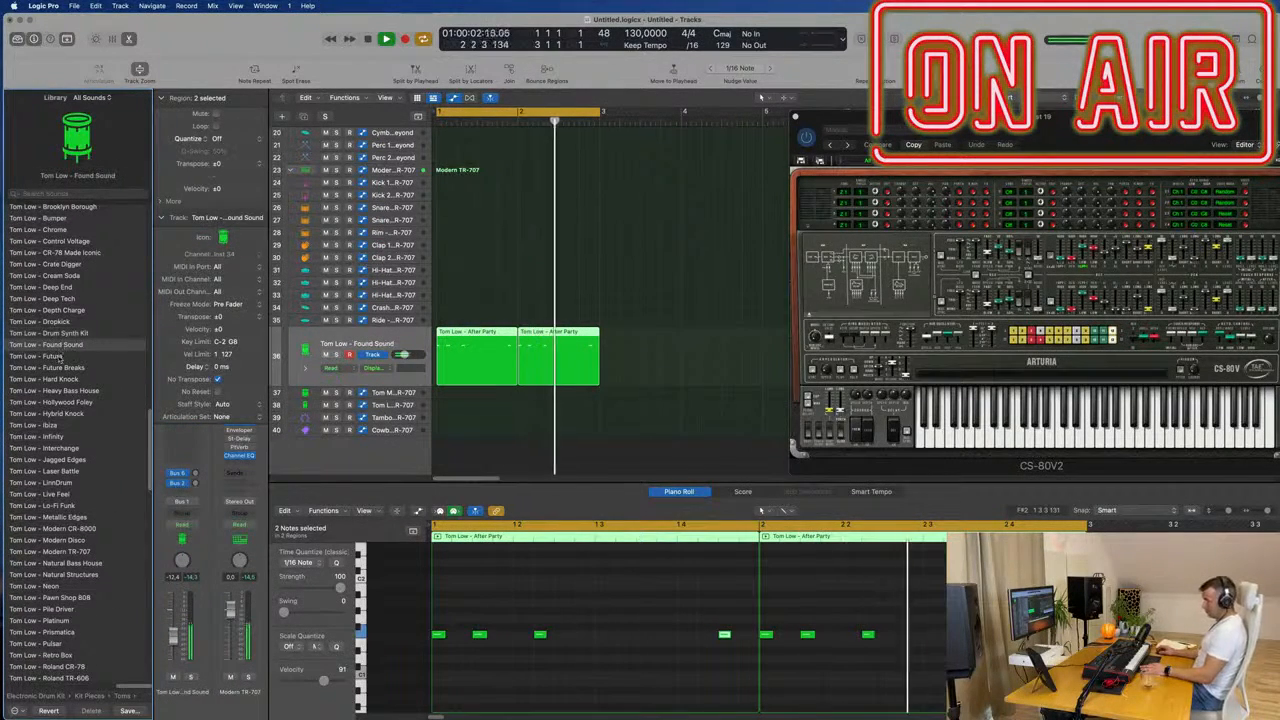
click(60, 357)
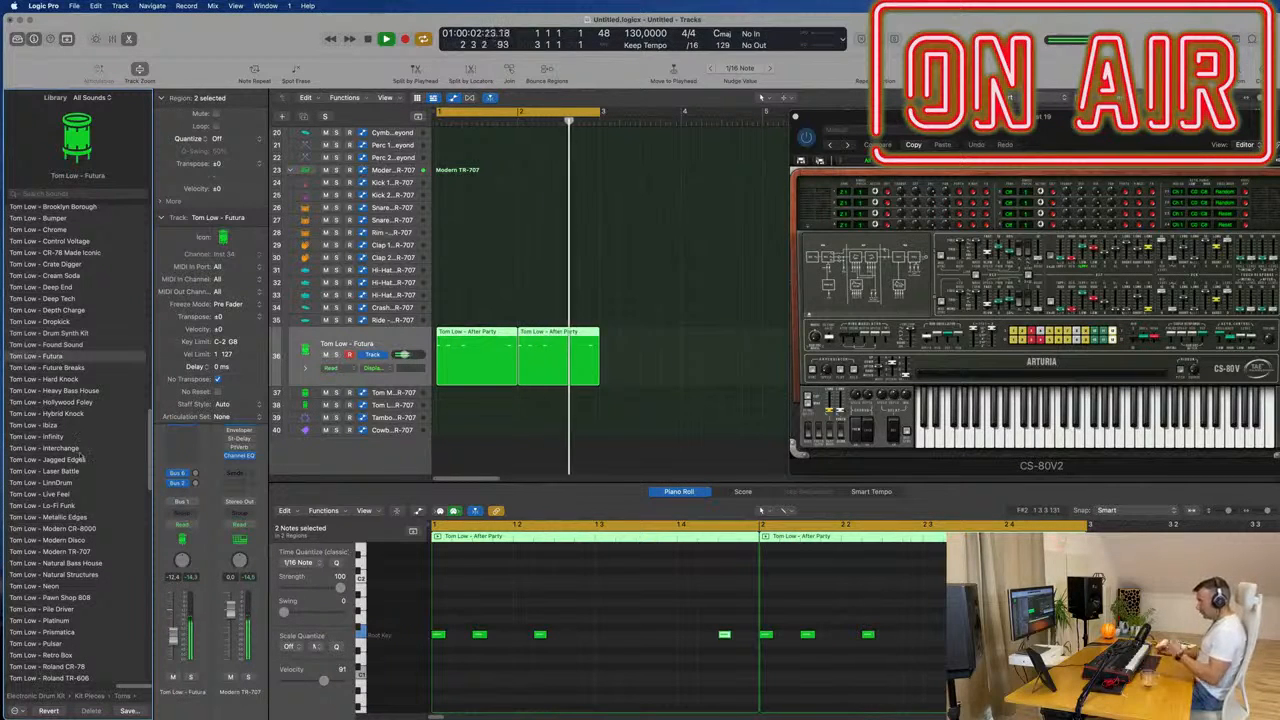
scroll(79, 458, down, 3)
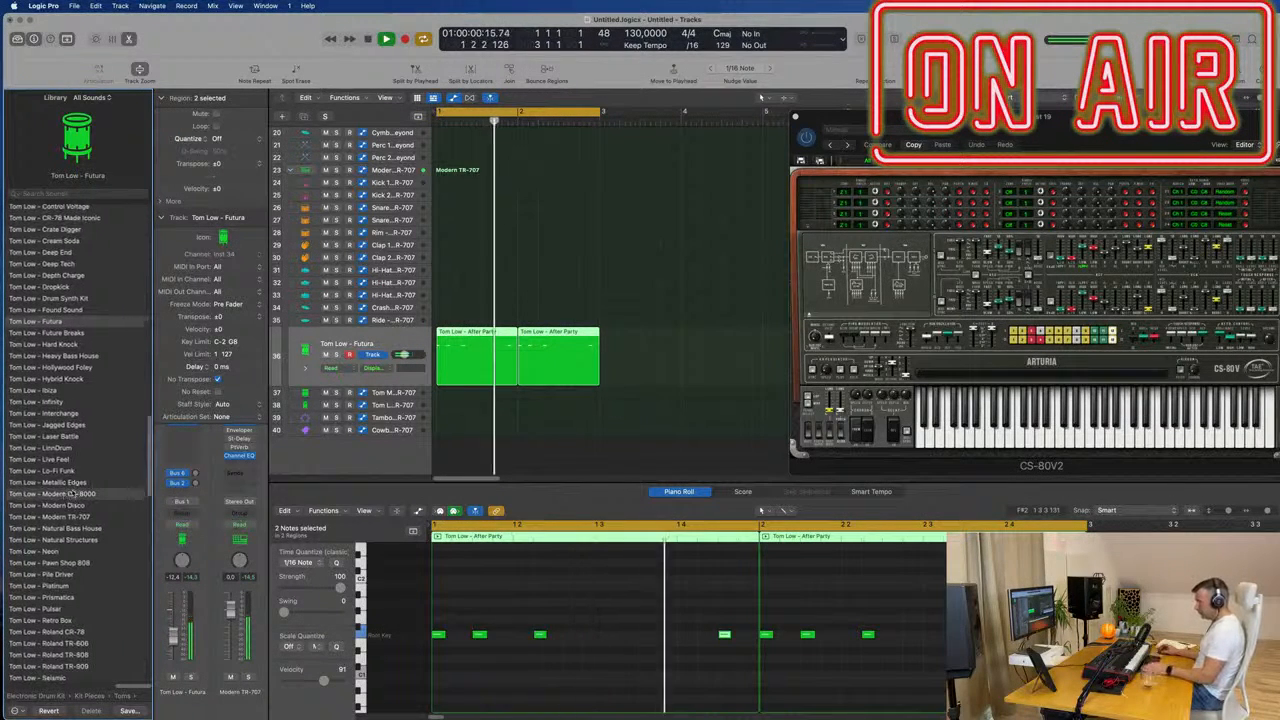
click(72, 494)
click(62, 517)
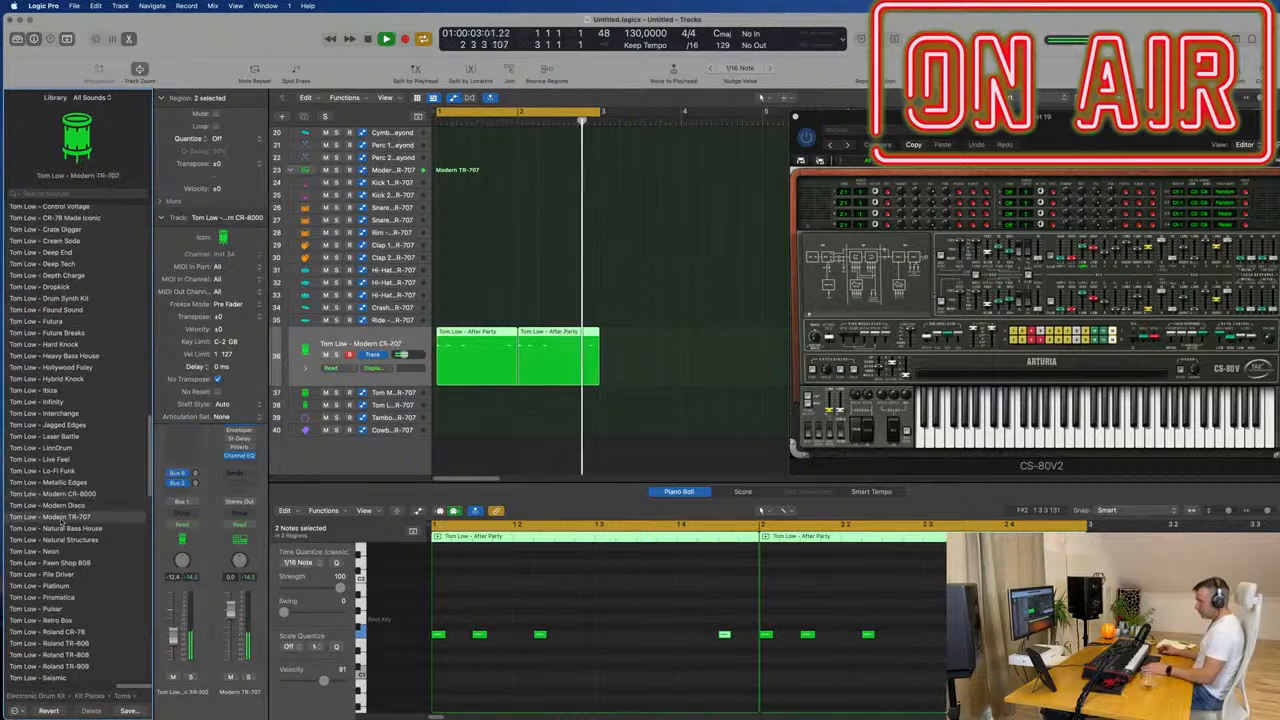
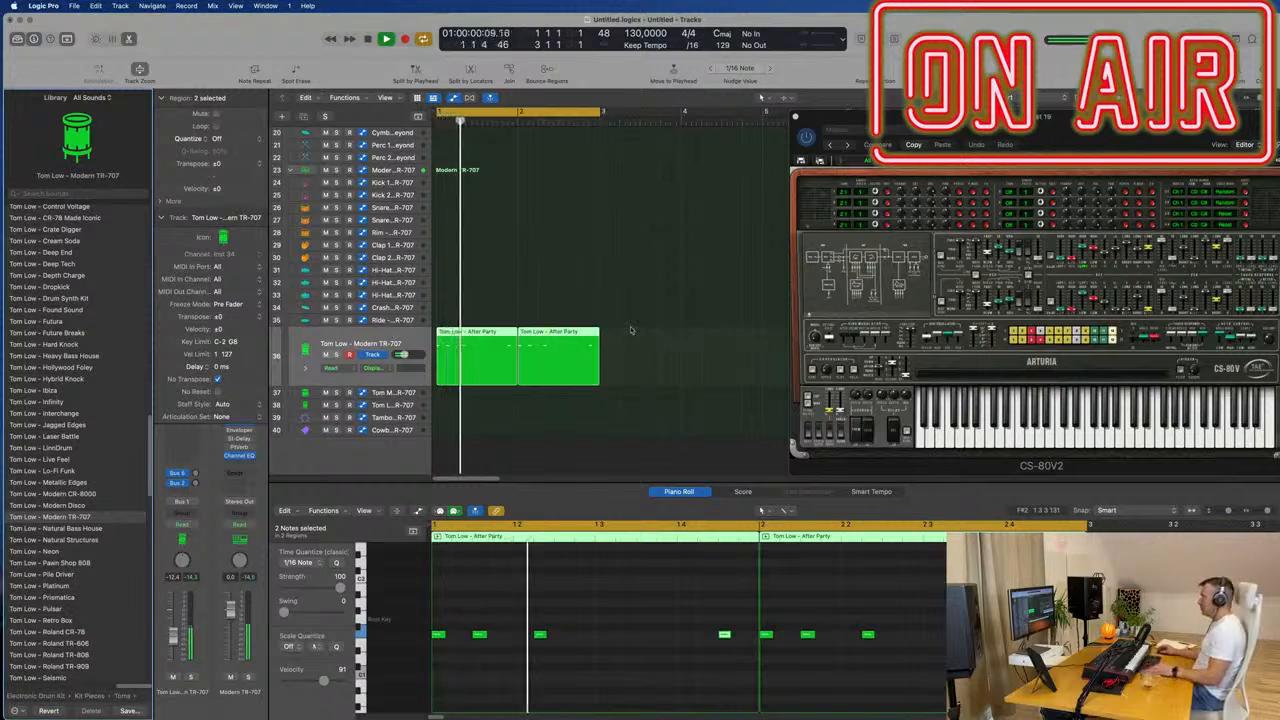
Step: Copy the bar 1 low tom region to the tom track directly below and shift all four copied notes slightly later
click(464, 341)
drag(464, 341, 464, 395)
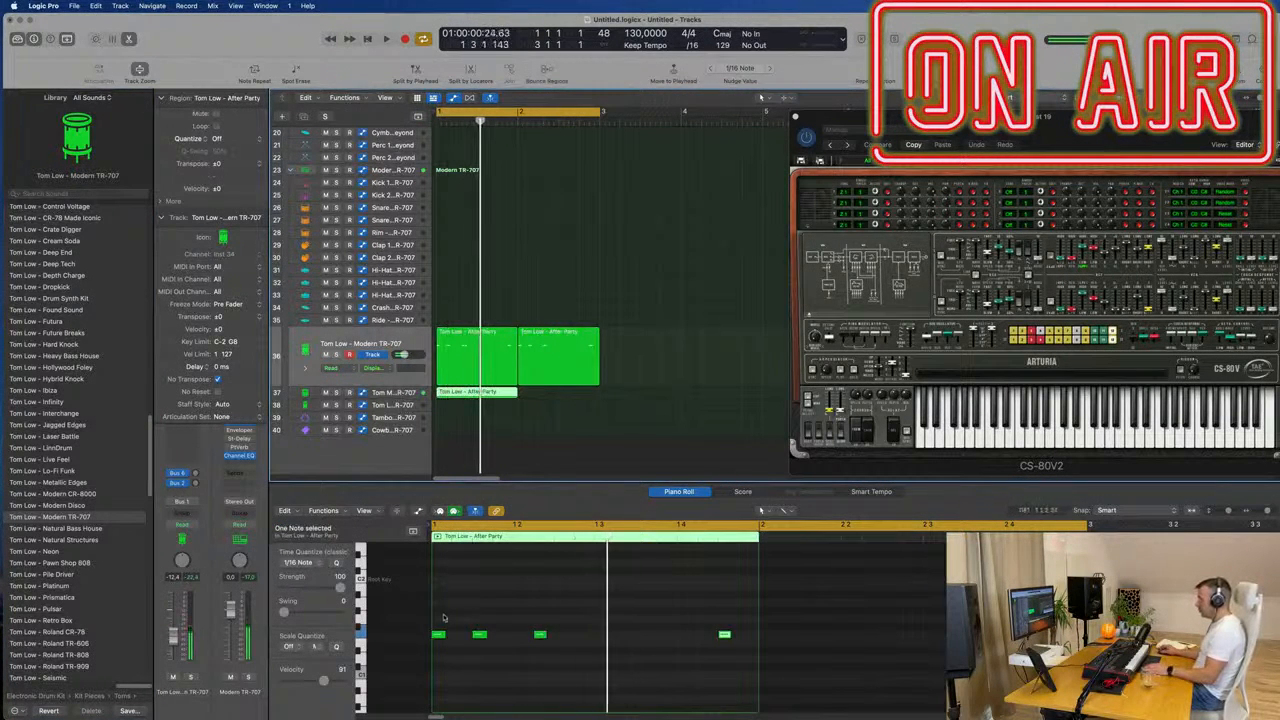
drag(444, 617, 761, 658)
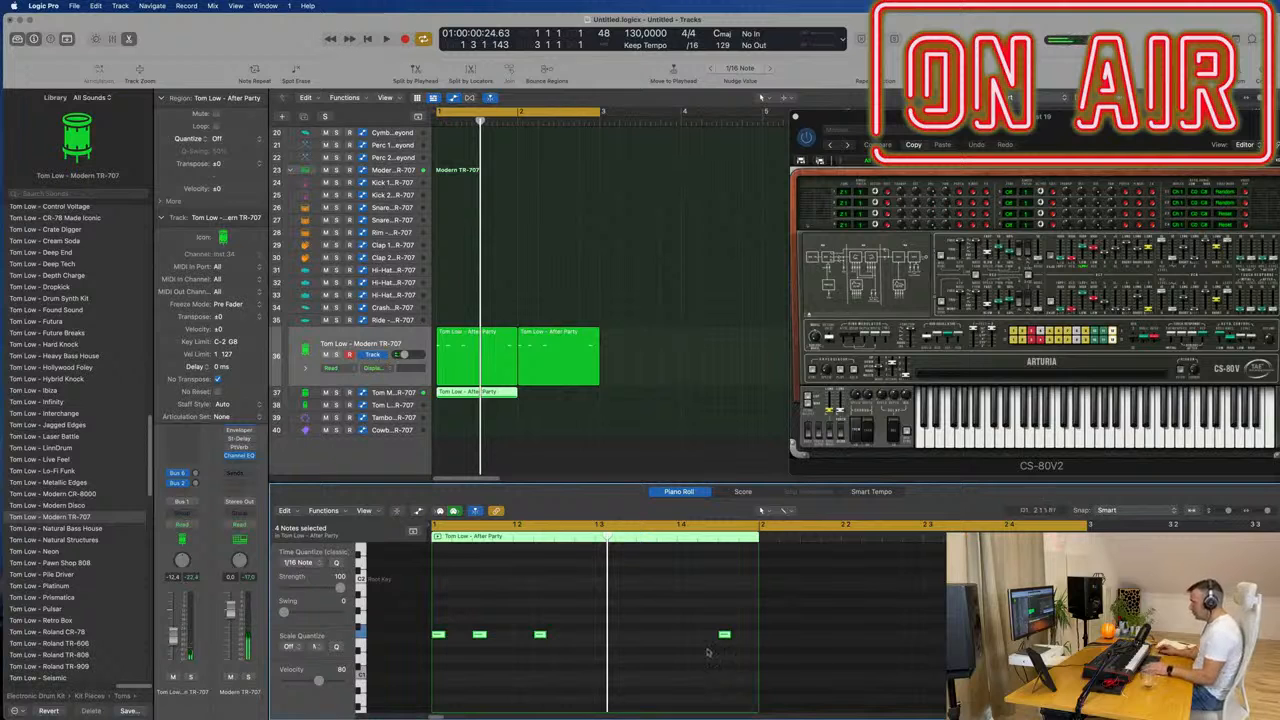
key(z)
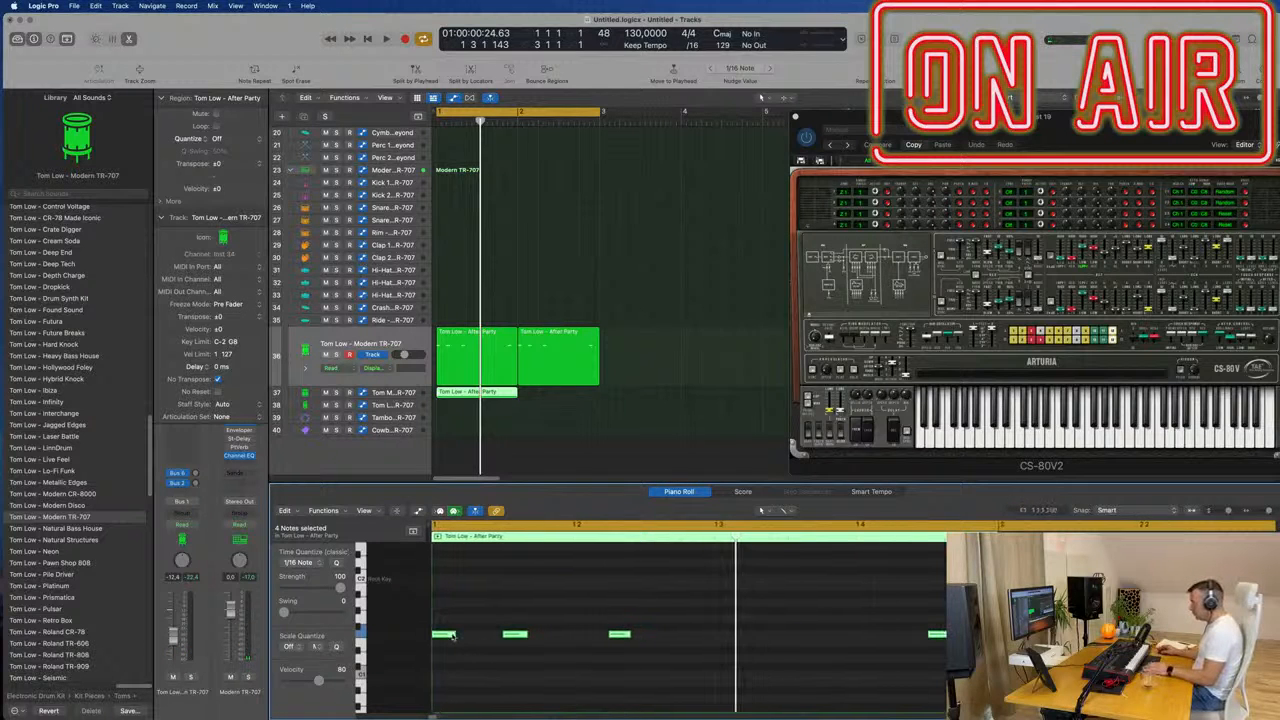
click(447, 636)
drag(453, 637, 453, 637)
key(space)
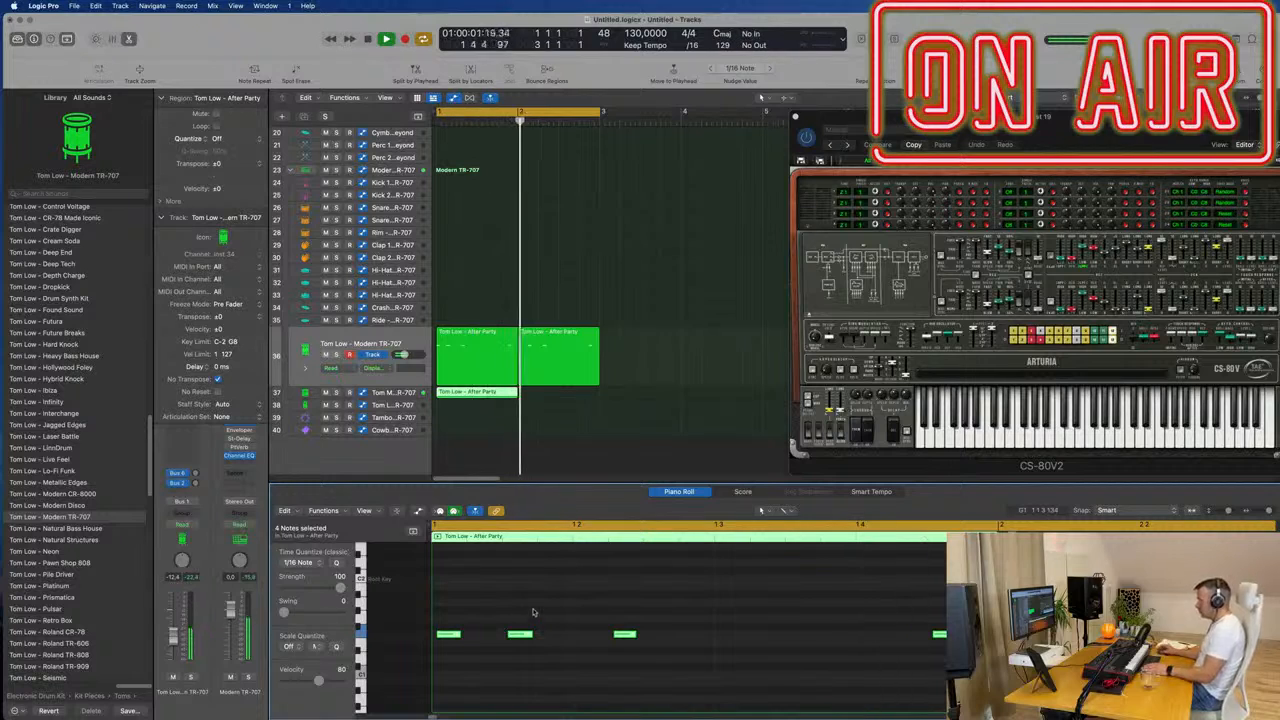
Step: Repeat the copied one-bar region on track 37 across bar 2 and play back both tom tracks
click(496, 402)
click(487, 396)
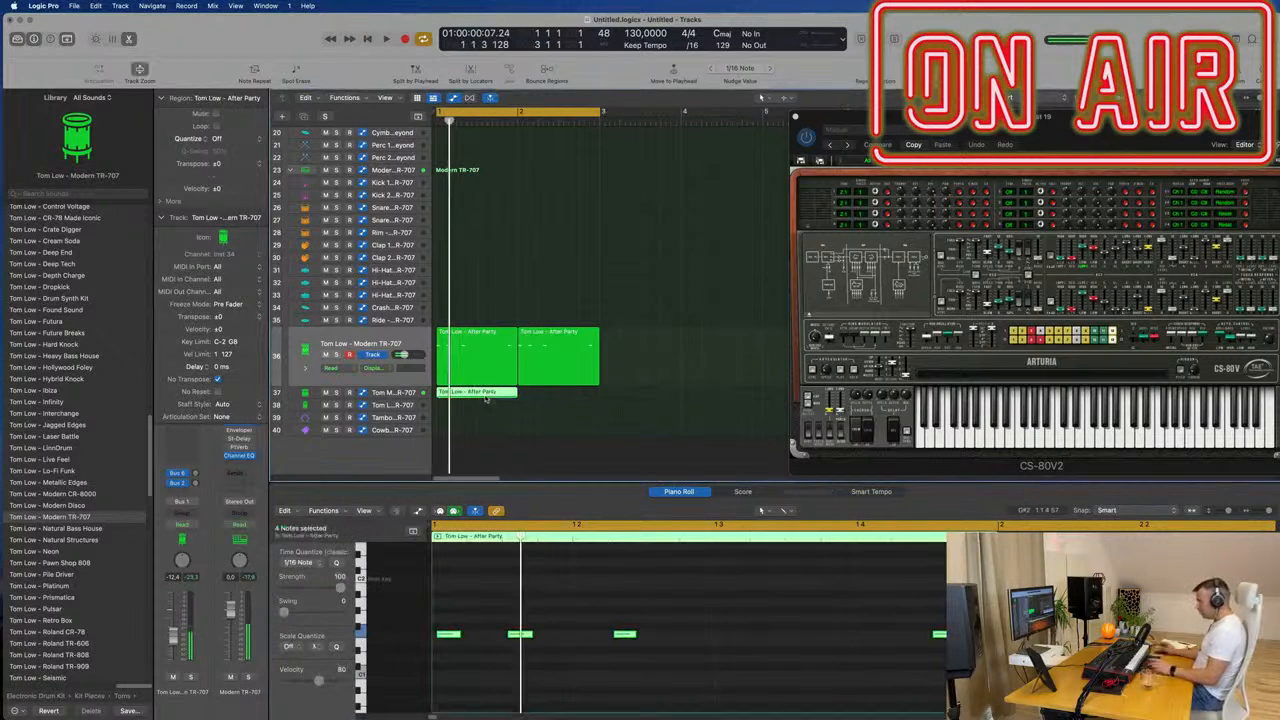
key(super+r)
key(space)
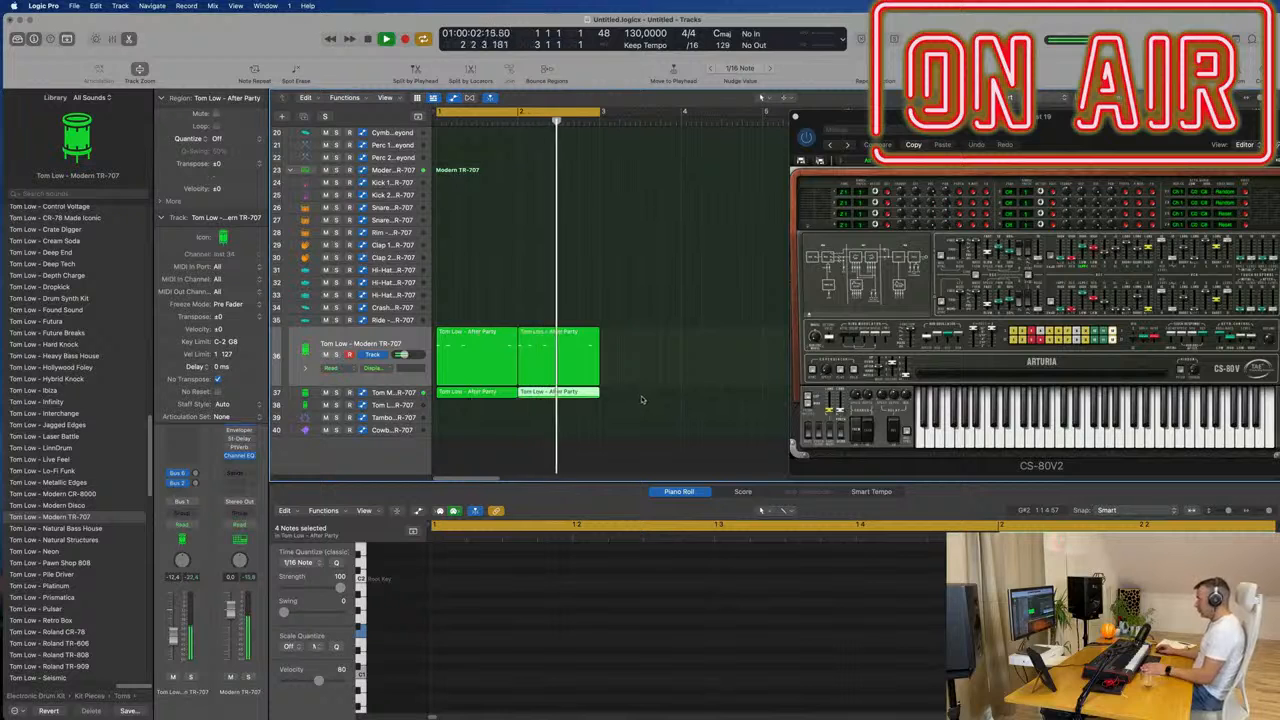
Step: Select both regions on track 37, lower its Tom Mid – Modern TR-707 volume to -15.0 dB and adjust its Bus 2 delay send
drag(640, 404, 440, 386)
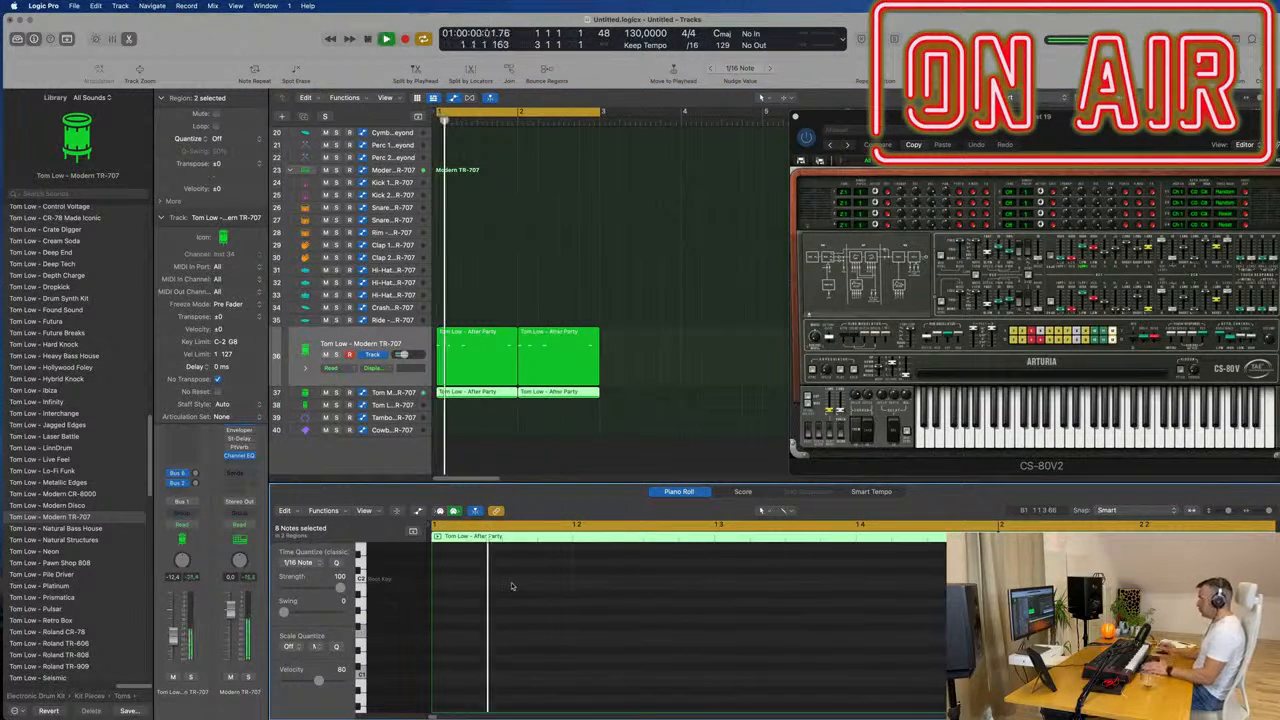
click(390, 395)
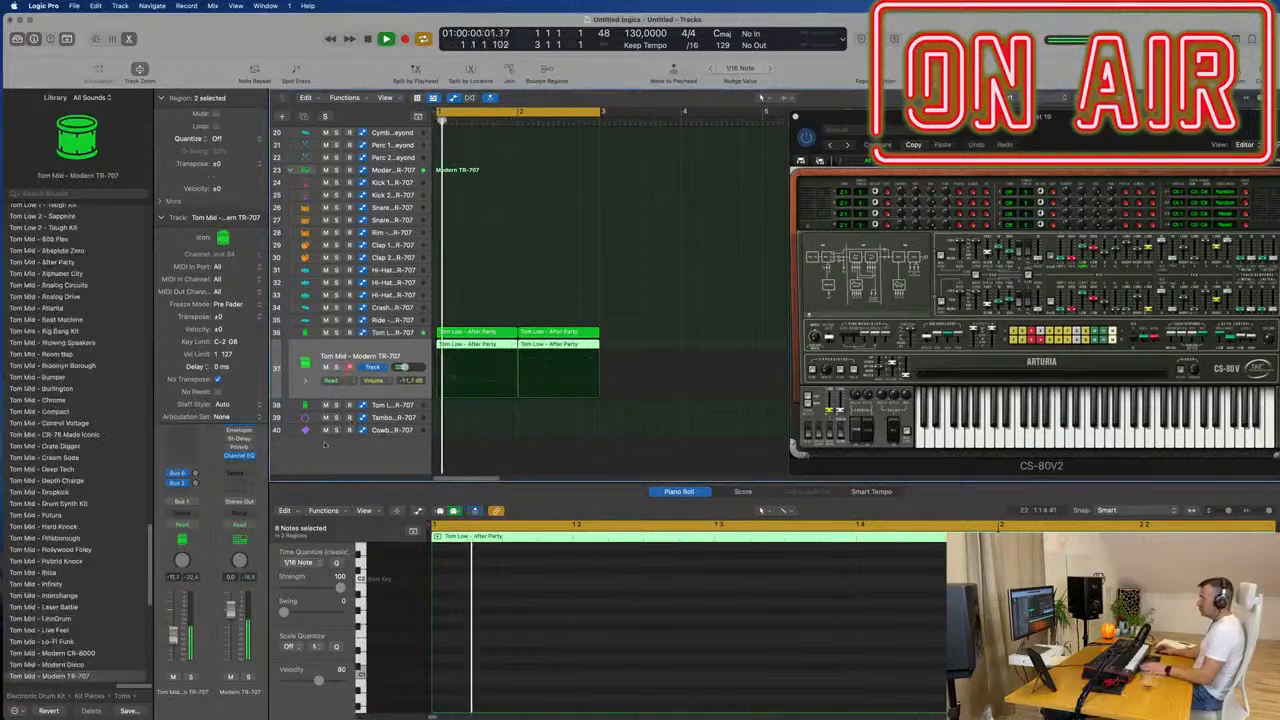
key(Return)
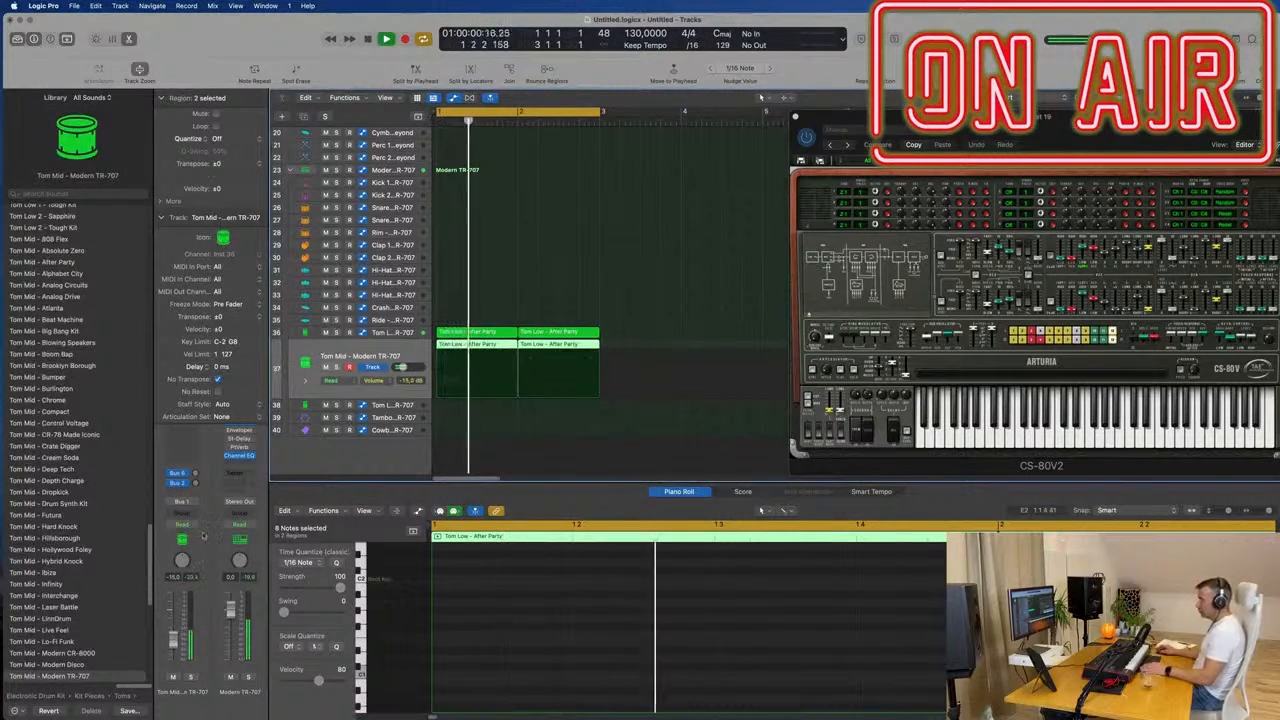
key(Return)
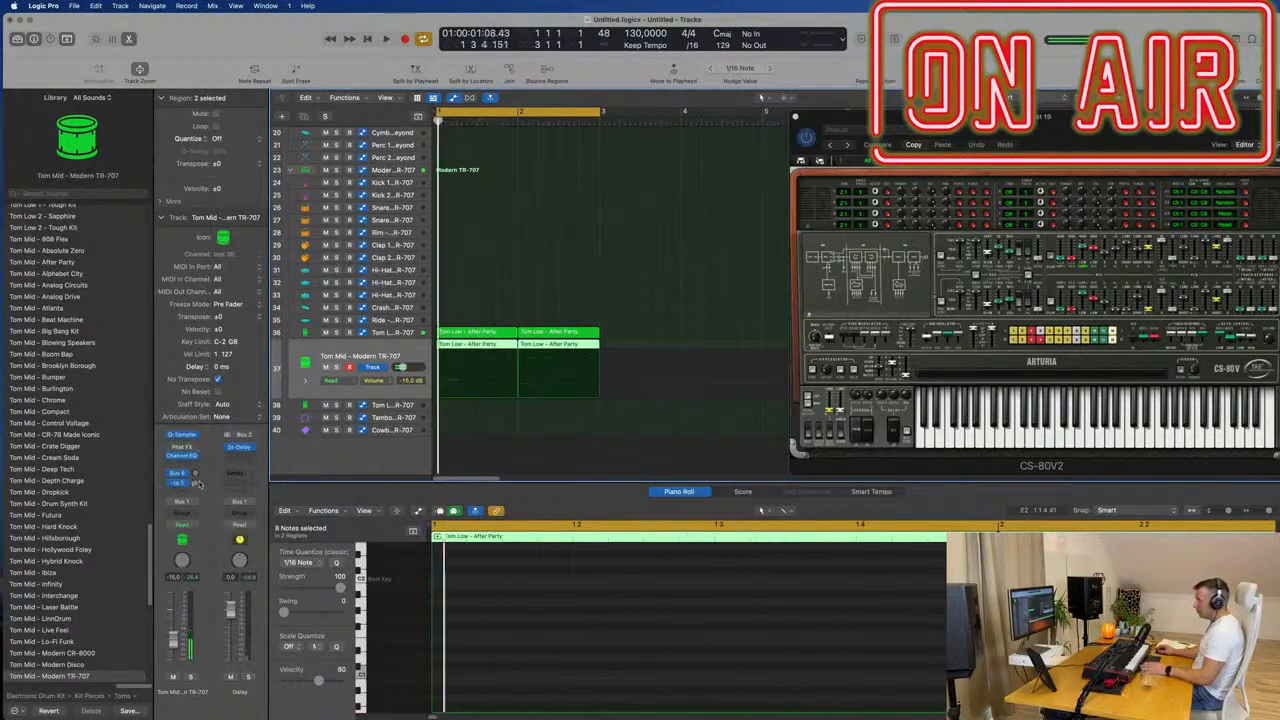
key(Return)
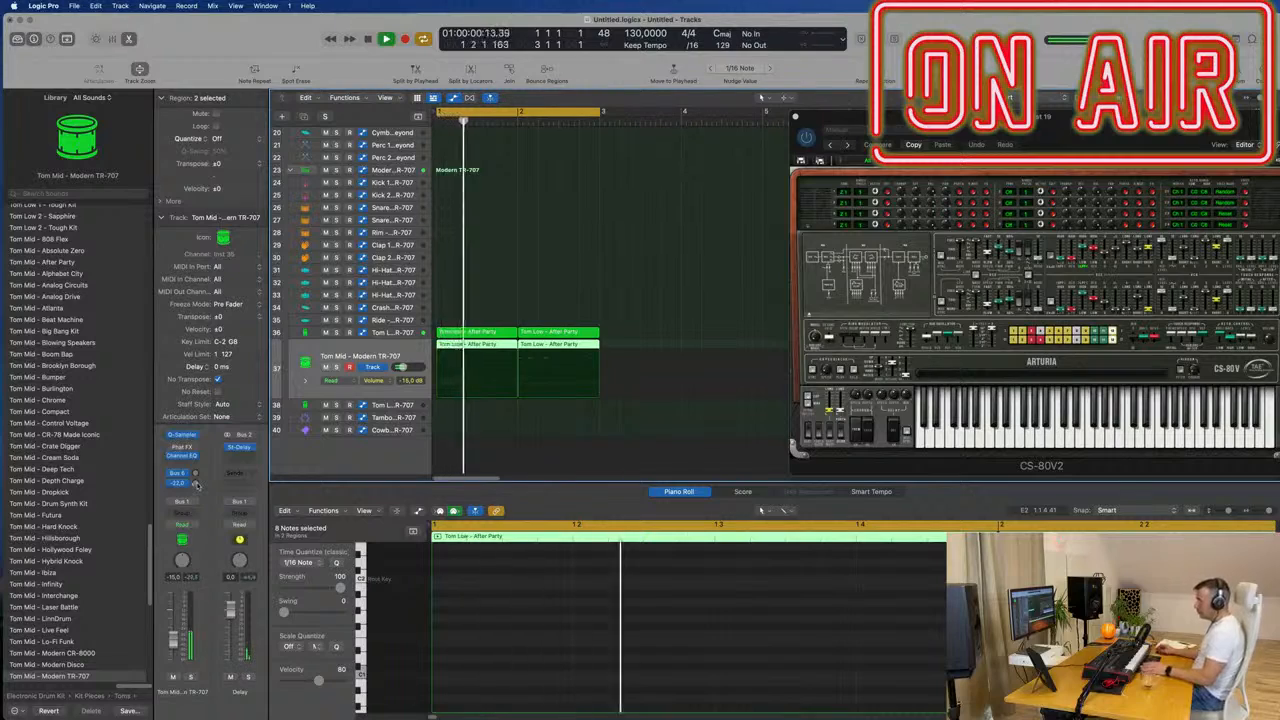
key(Return)
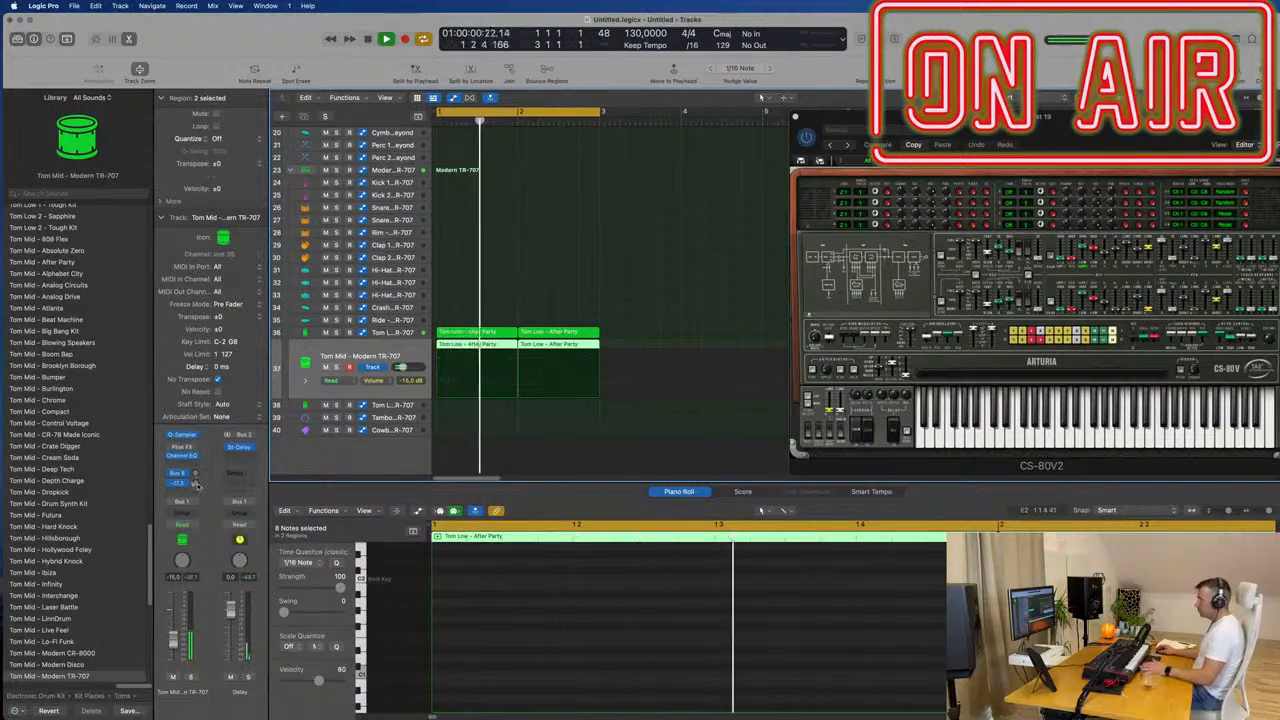
Step: Unmute the BASS - Bull$hit track and open its Sylenth1 instrument
scroll(613, 318, up, 3)
scroll(615, 318, up, 6)
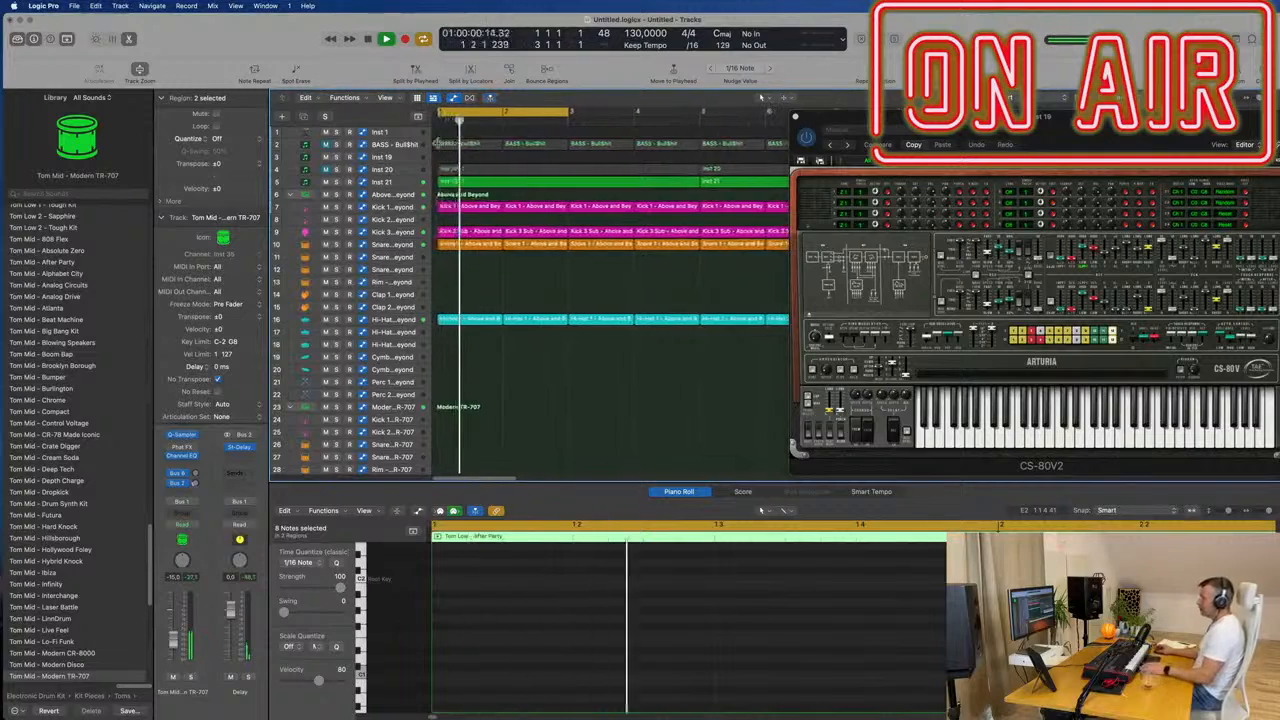
click(390, 144)
click(325, 166)
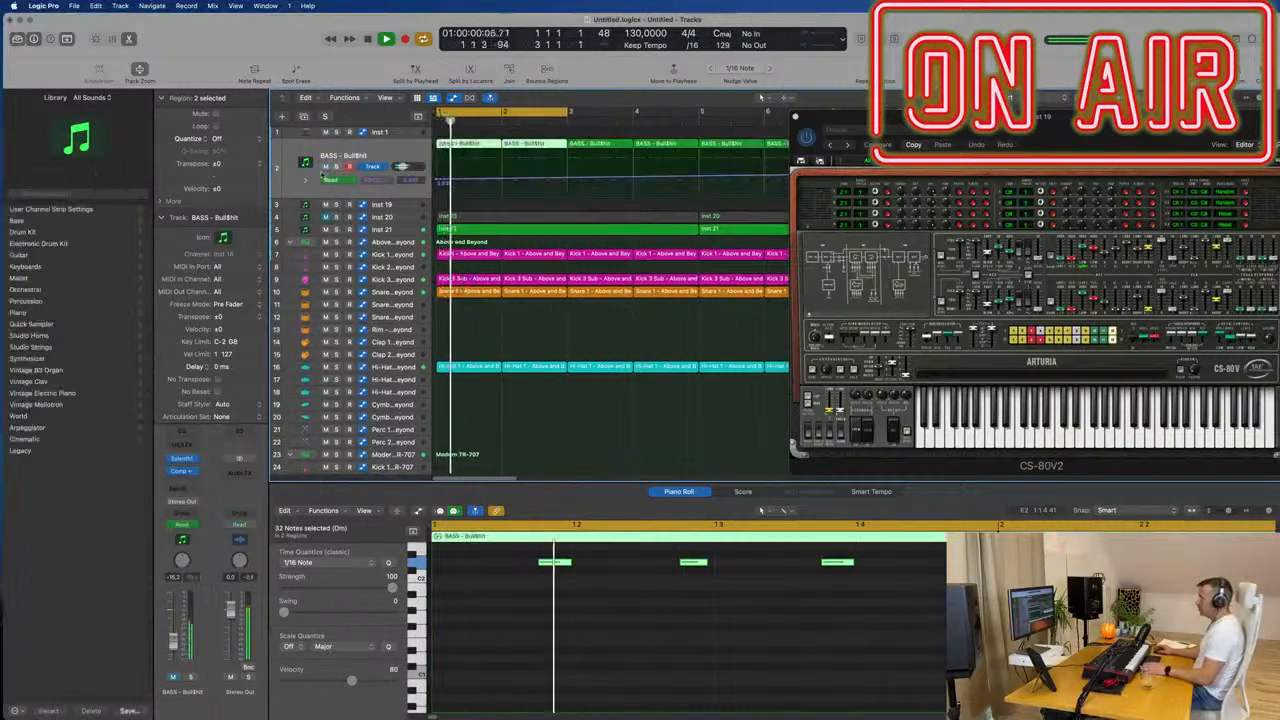
click(182, 459)
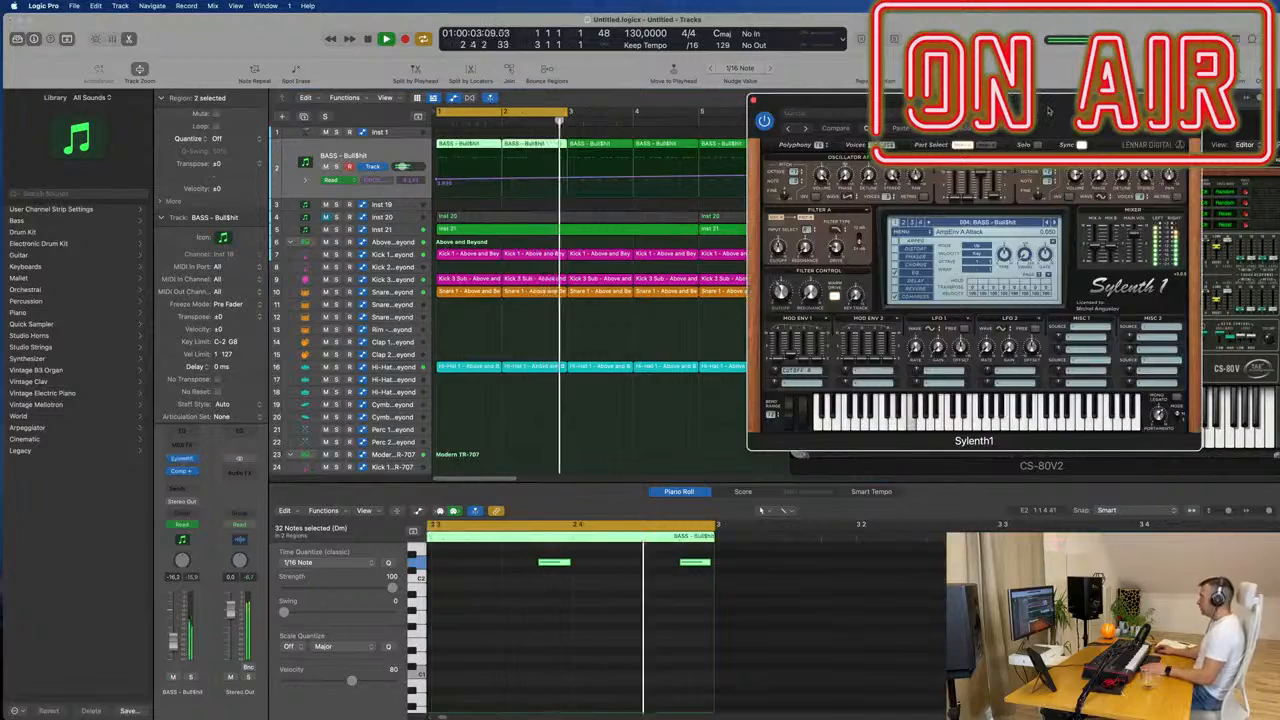
key(space)
Step: Audition successive Sylenth1 presets from BASS - Disko through BASS - Shooter to FX - Atom against the playing pattern
click(881, 250)
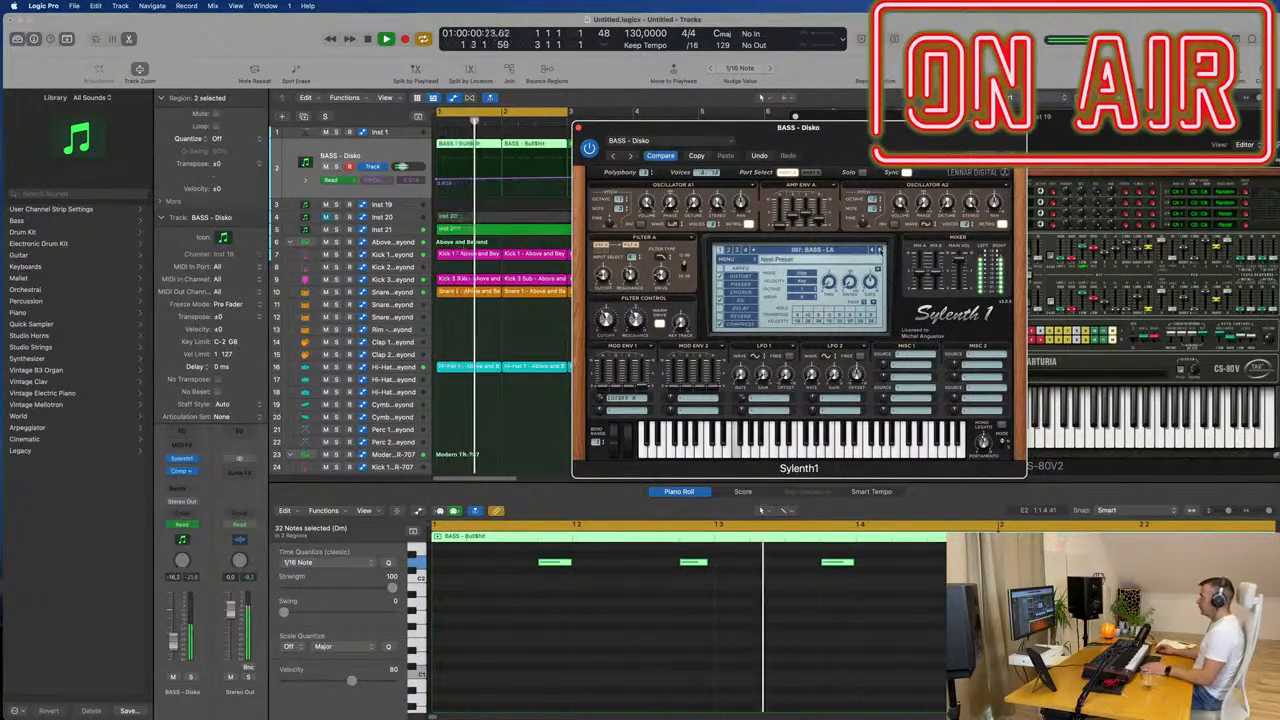
click(881, 251)
click(881, 251)
click(880, 250)
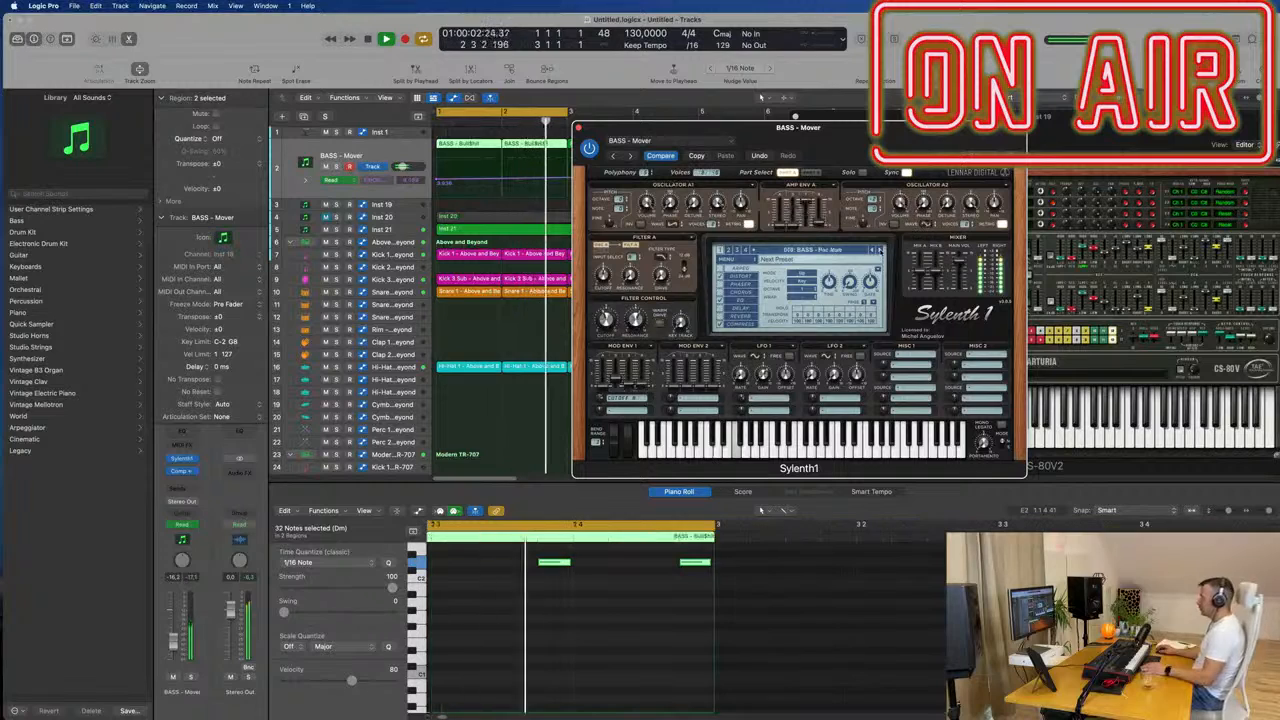
click(880, 250)
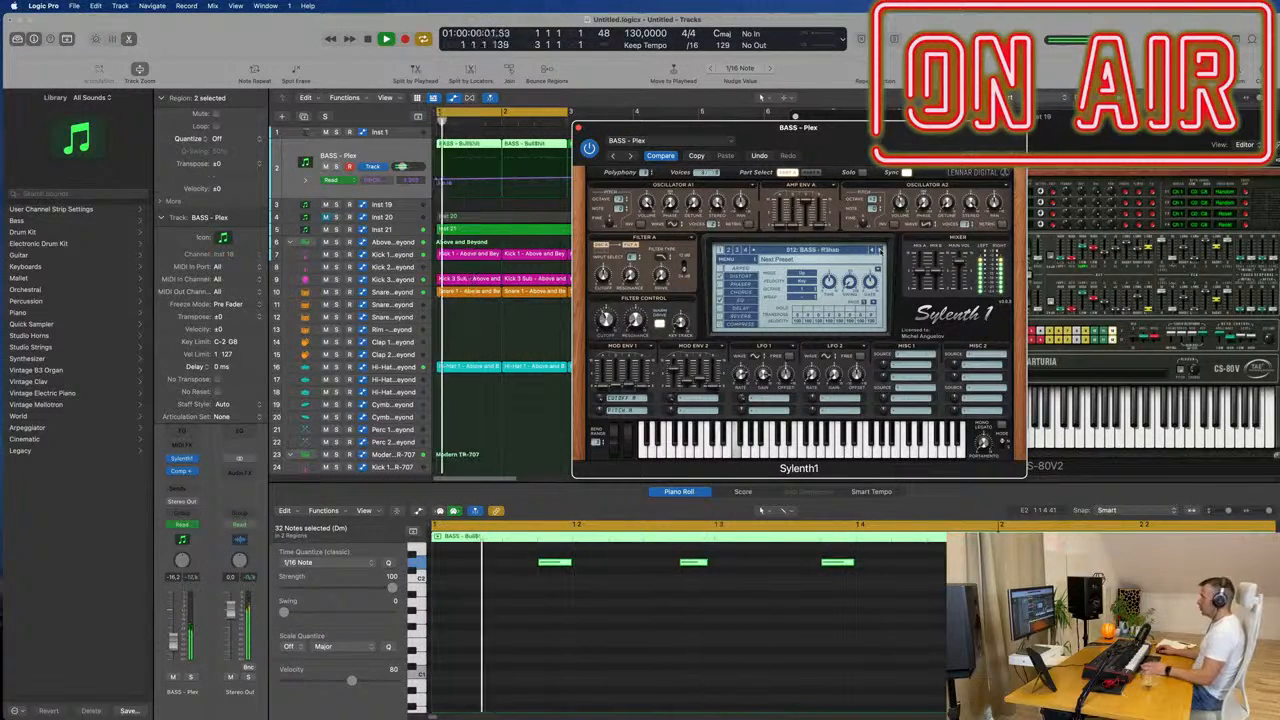
click(880, 251)
click(880, 251)
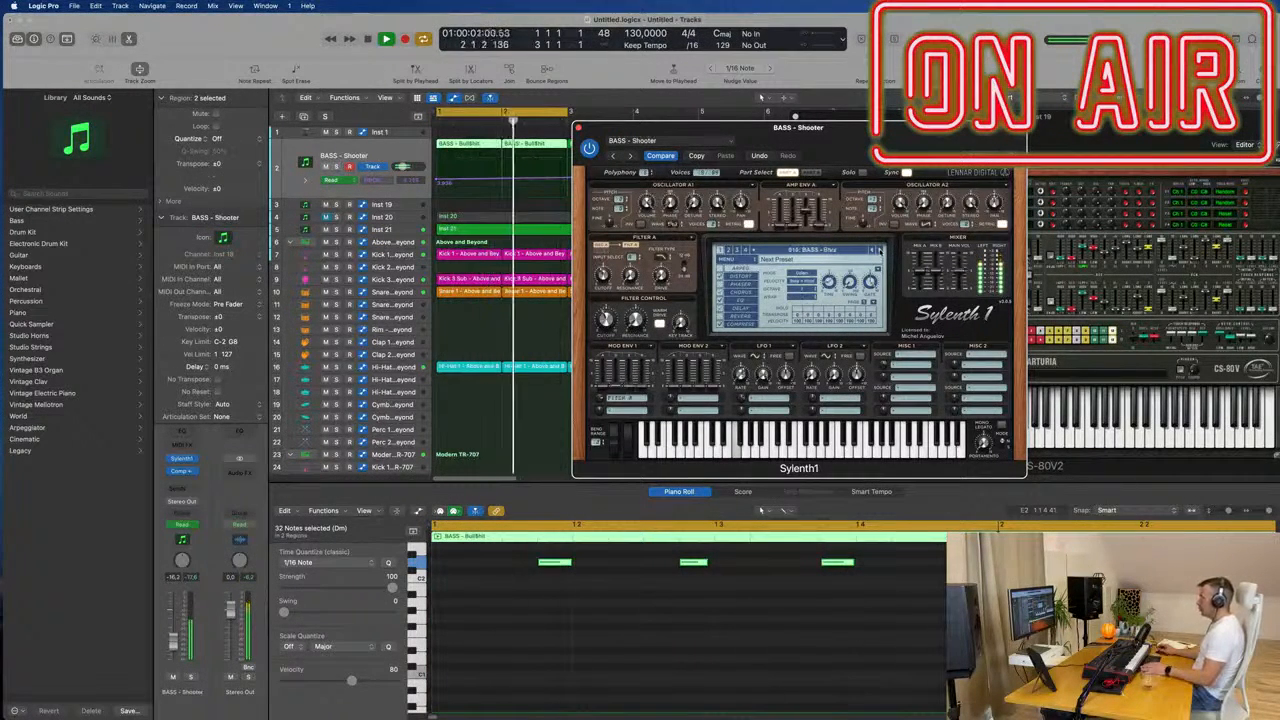
click(880, 251)
click(880, 251)
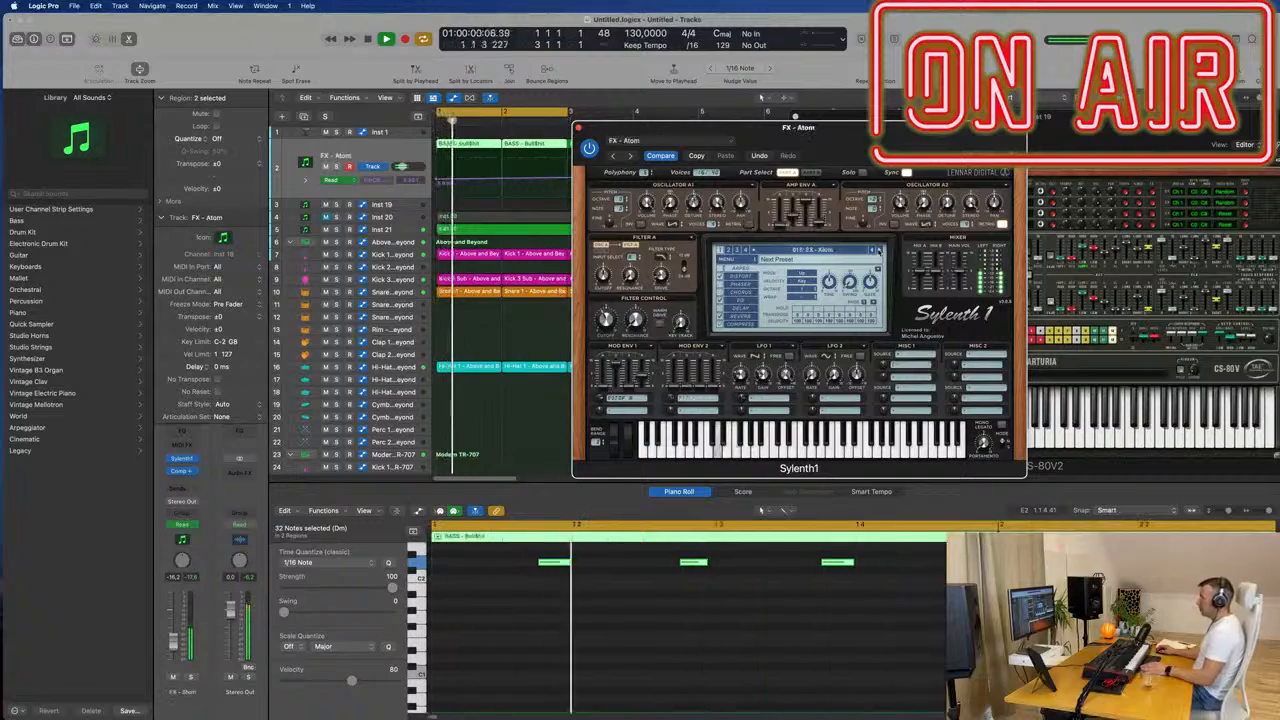
Step: Go back to the start of the bass presets, reload BASS - Bull$hit and adjust its filter cutoff
click(822, 250)
click(797, 259)
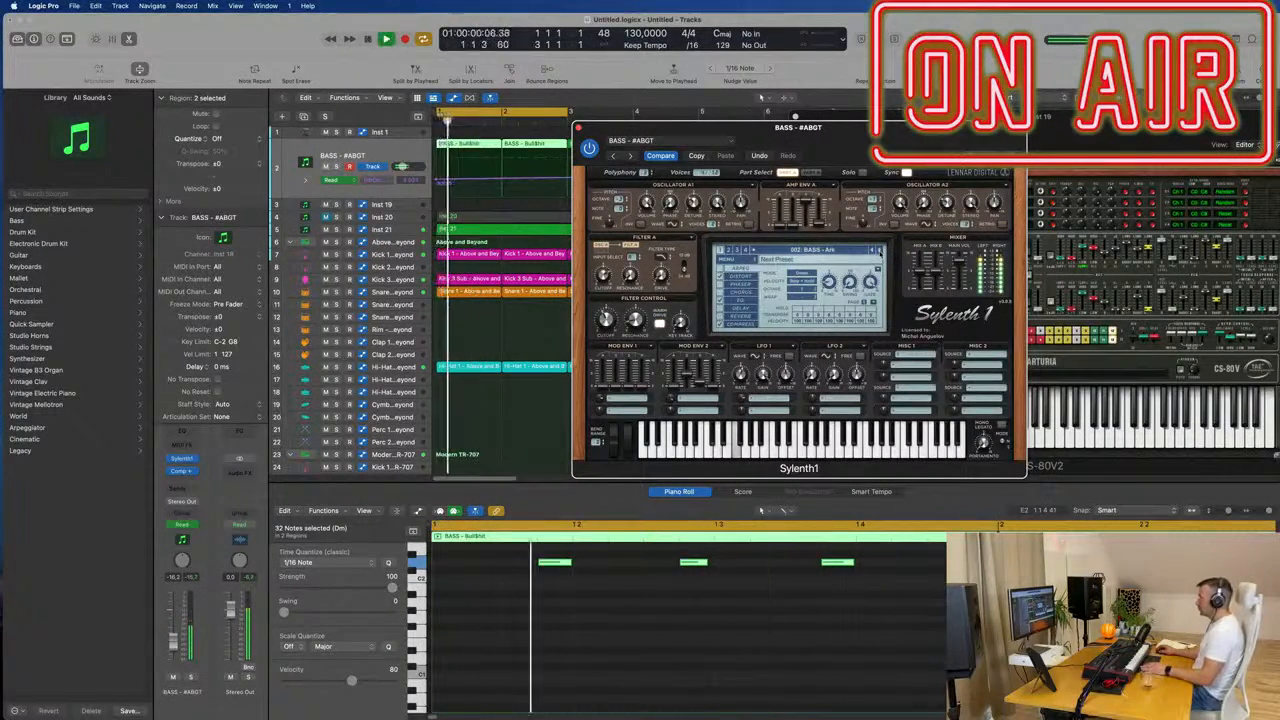
click(880, 251)
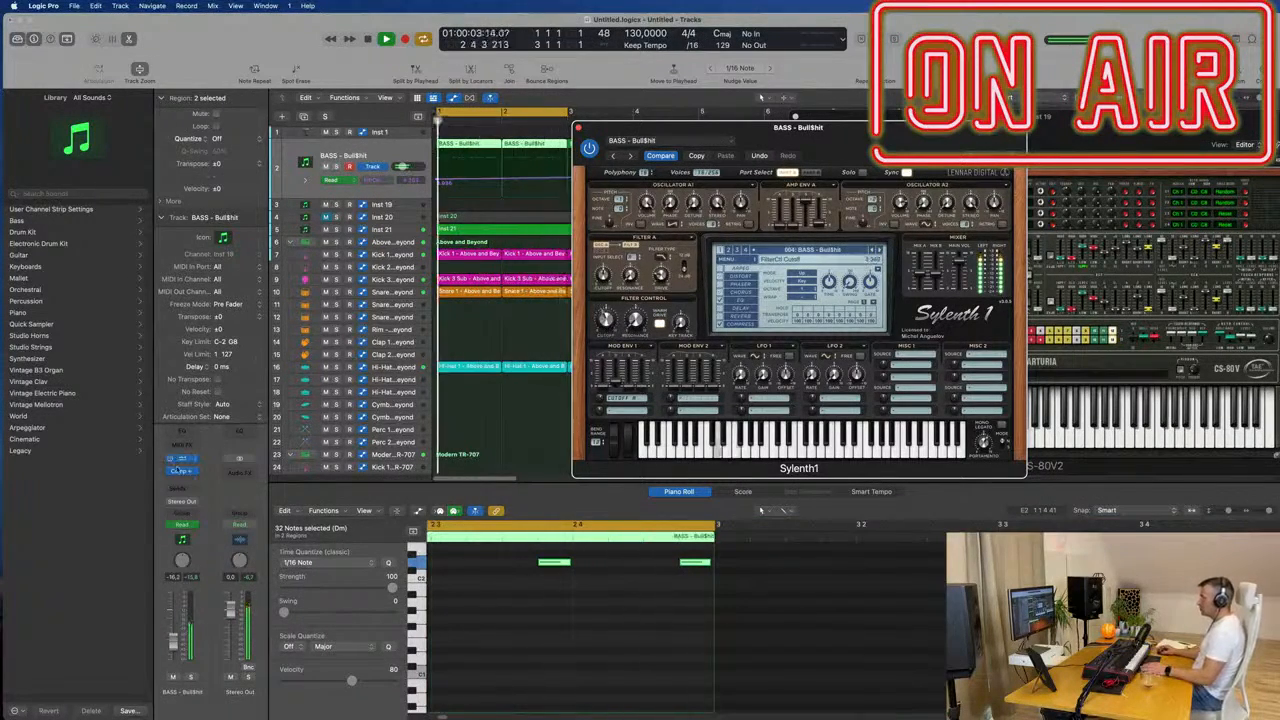
Step: Set the bass track's compressor threshold to -25.0 dB, move the Sylenth1 window aside and lower the track volume to -17.4 dB
click(182, 471)
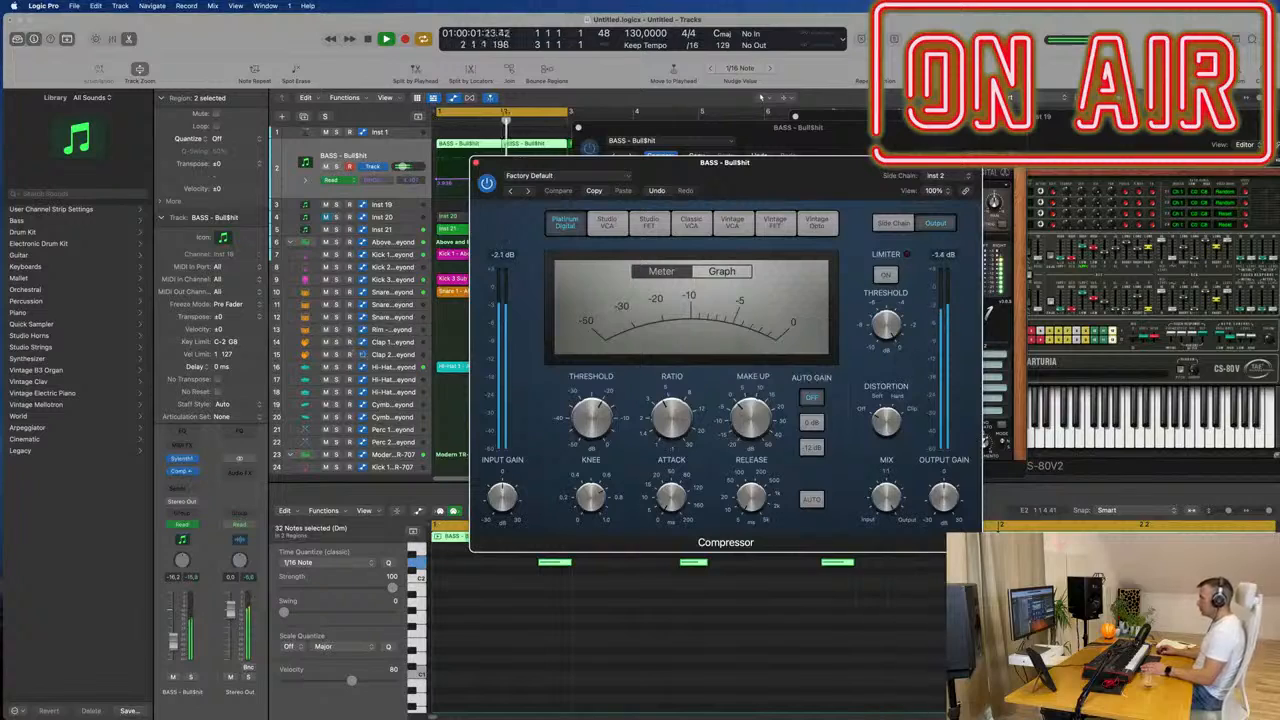
drag(590, 418, 594, 425)
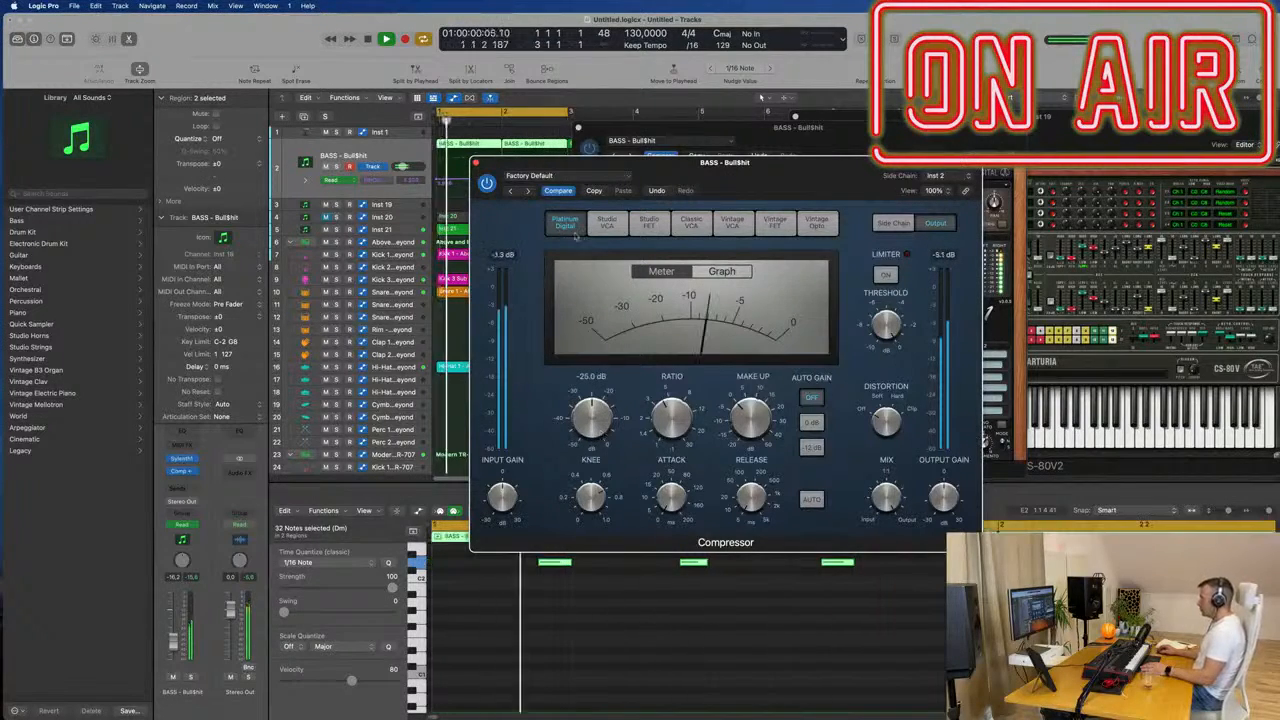
click(831, 148)
drag(831, 148, 1262, 198)
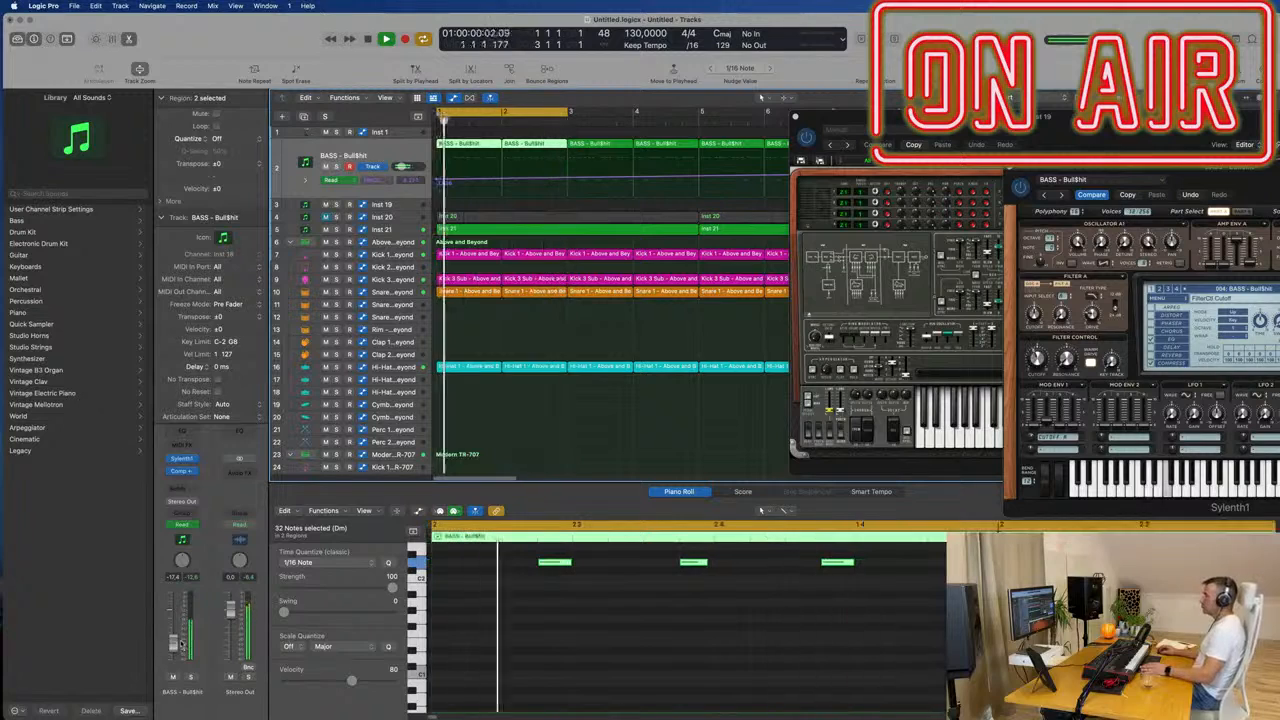
Step: Select the bar 1 Hi-Hat 1 region of the Above and Beyond kit on track 16
scroll(585, 335, down, 1)
scroll(585, 335, down, 3)
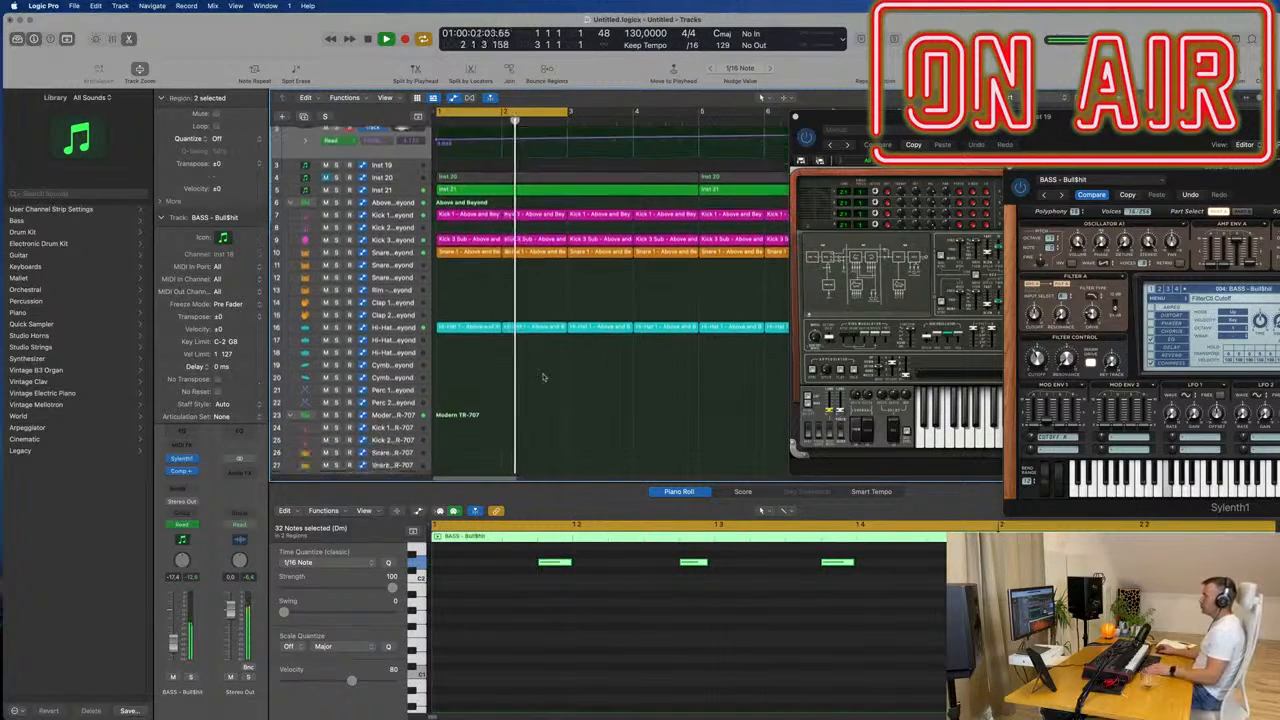
click(458, 265)
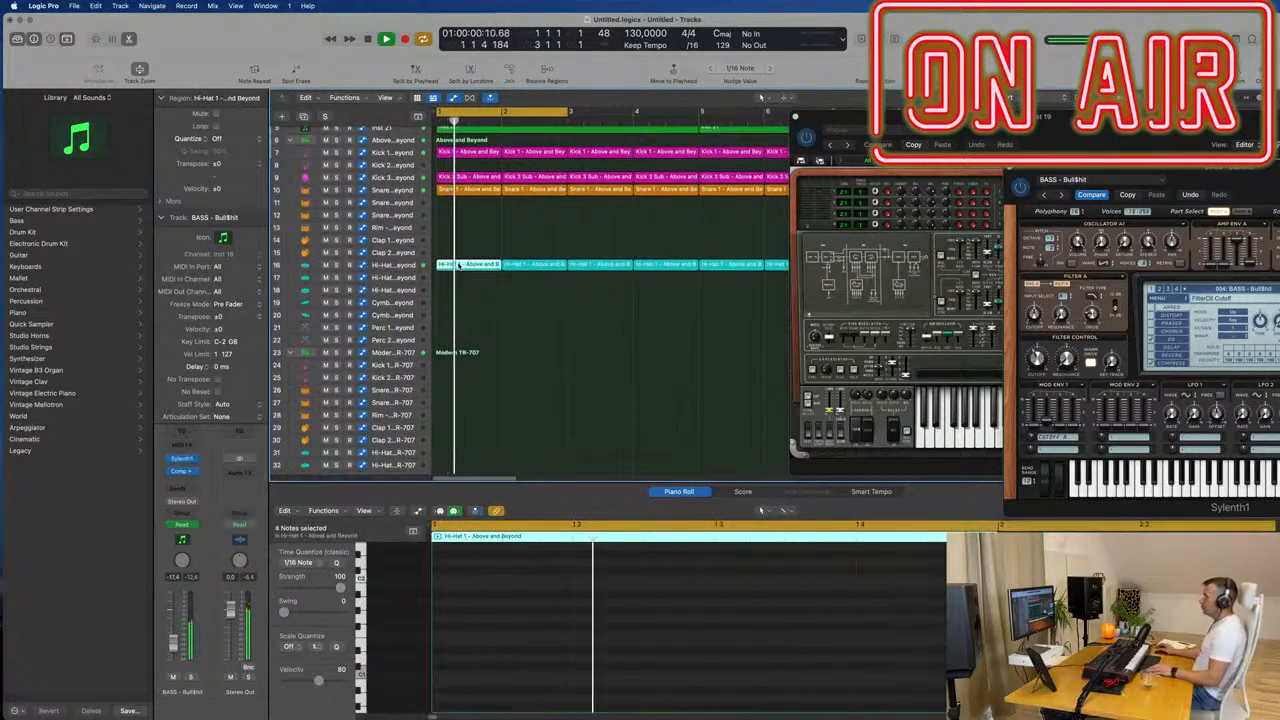
Step: Copy the Hi-Hat 1 region at bar 1 onto the Hi-Hat Closed track of the Modern TR-707 kit
mouse_move(459, 276)
mouse_down()
mouse_move(463, 290)
mouse_move(468, 268)
mouse_up()
click(537, 266)
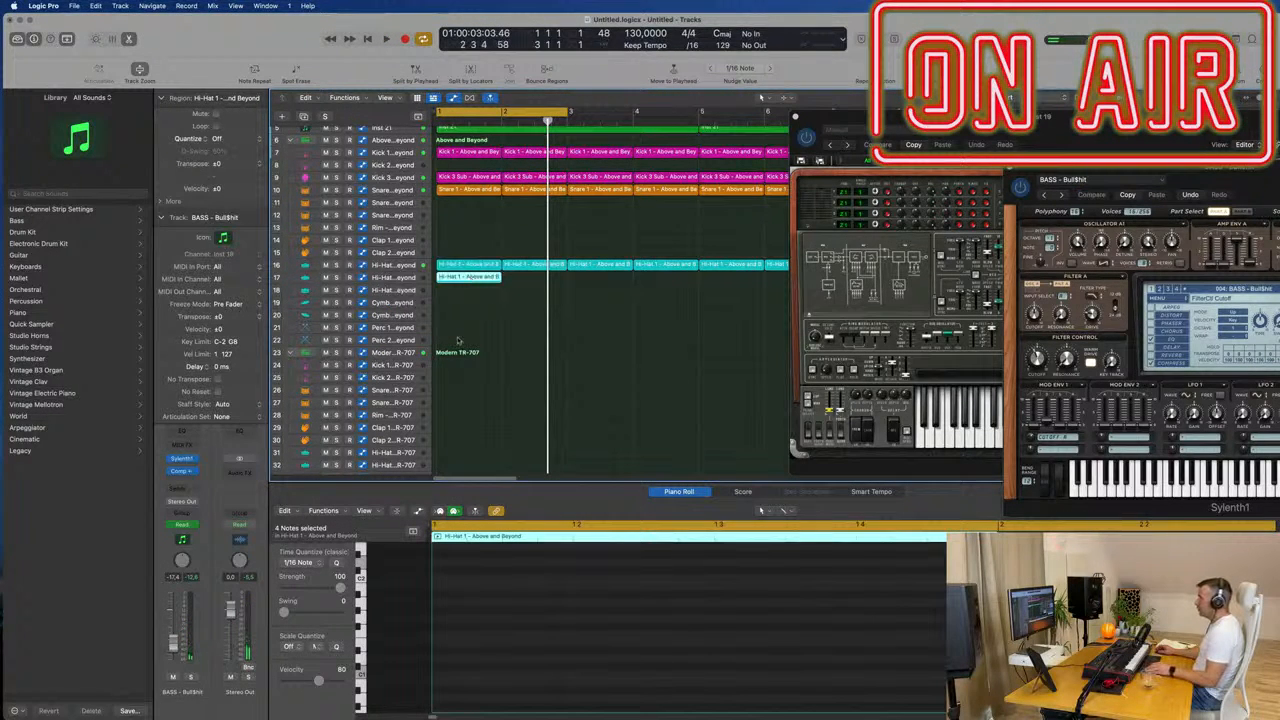
scroll(465, 300, down, 4)
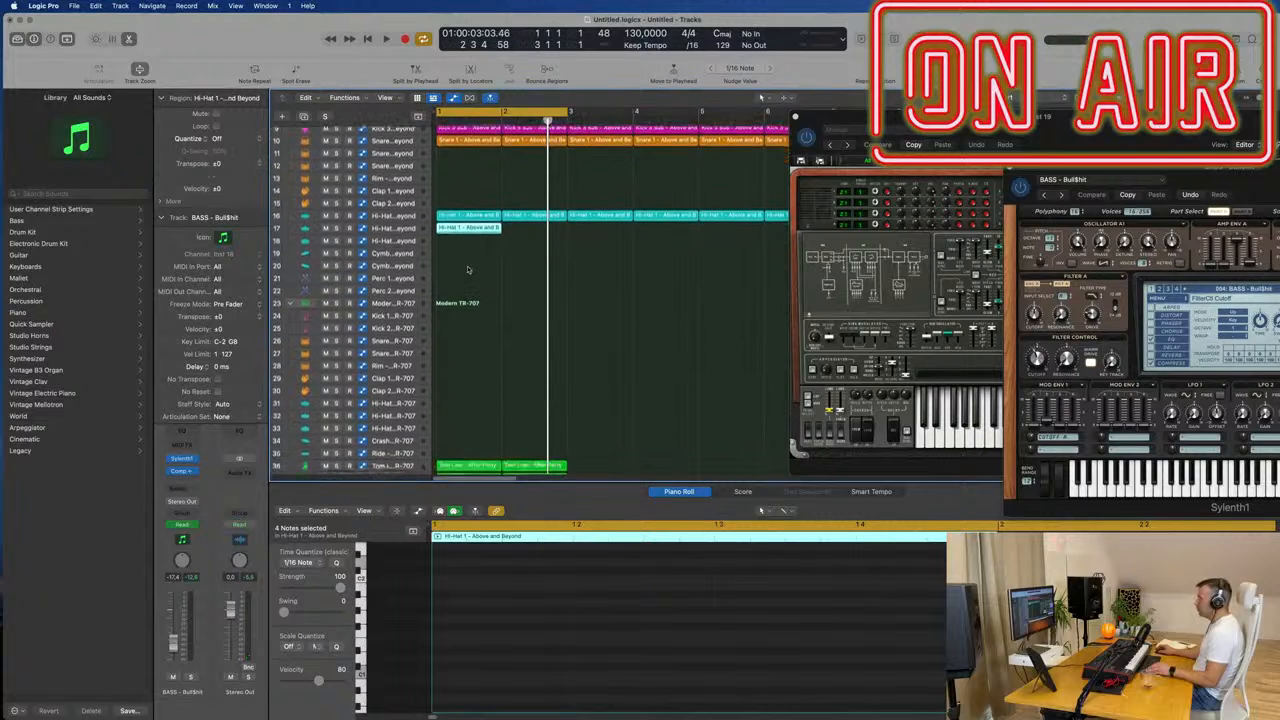
drag(463, 231, 459, 392)
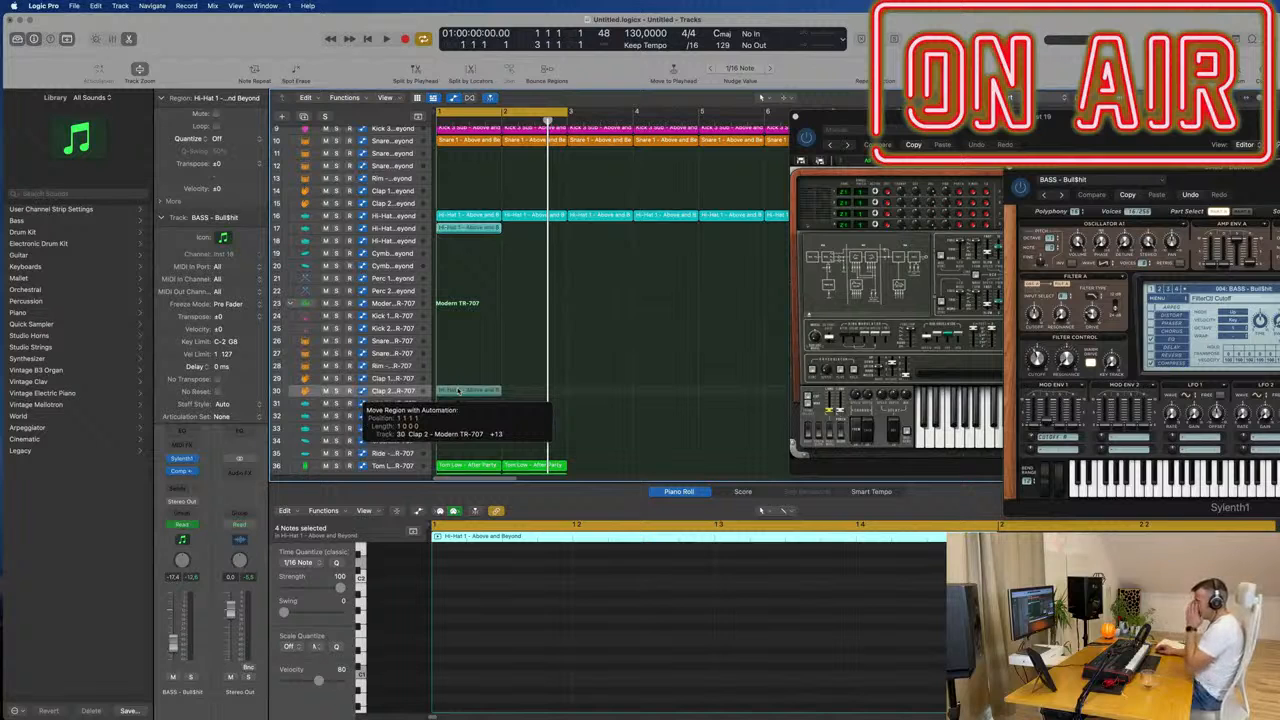
mouse_move(459, 390)
mouse_down()
mouse_move(460, 436)
mouse_move(470, 407)
mouse_up()
Step: In the Piano Roll, duplicate the copied region's four offbeat F2 notes until every sixteenth of the bar is filled
key(e)
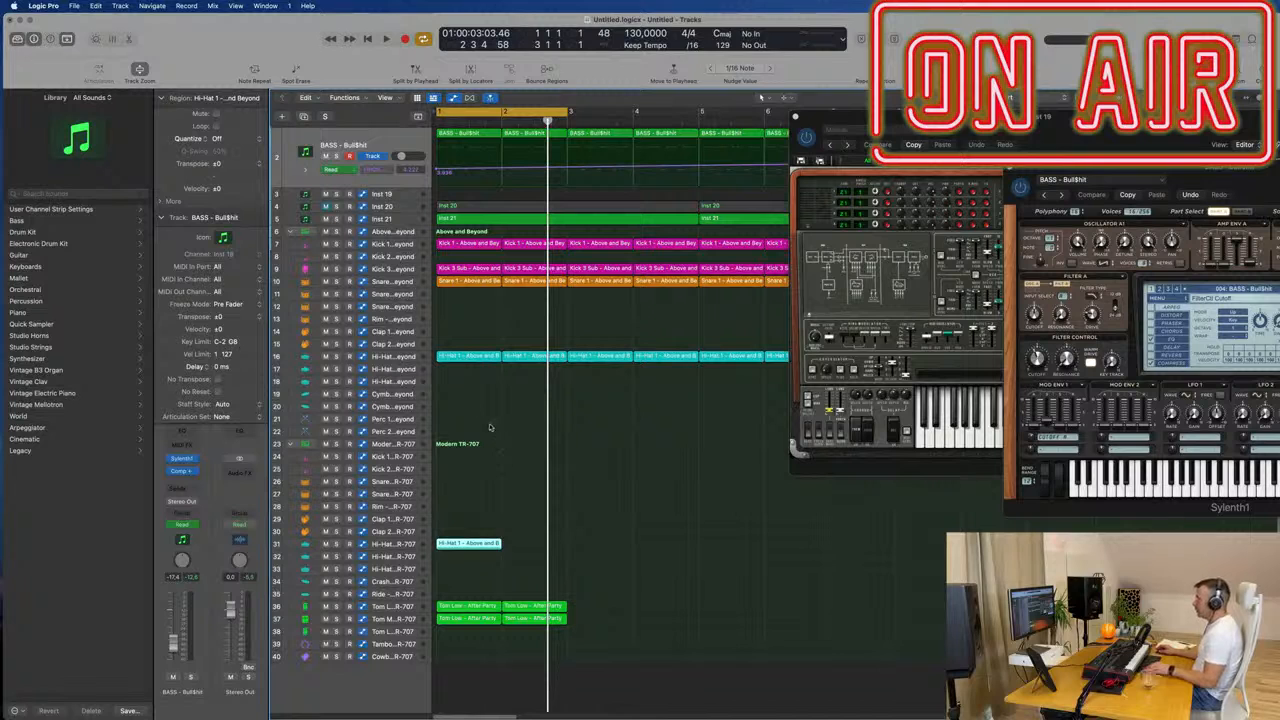
key(e)
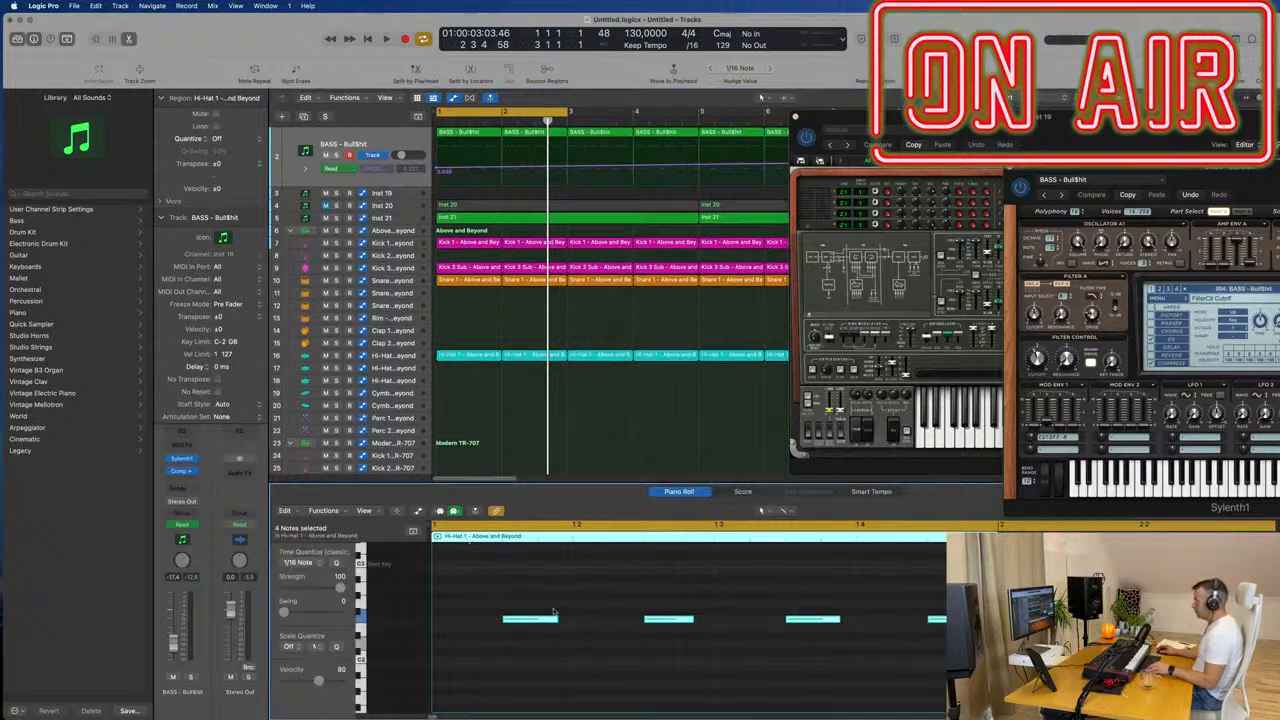
drag(523, 598, 1005, 660)
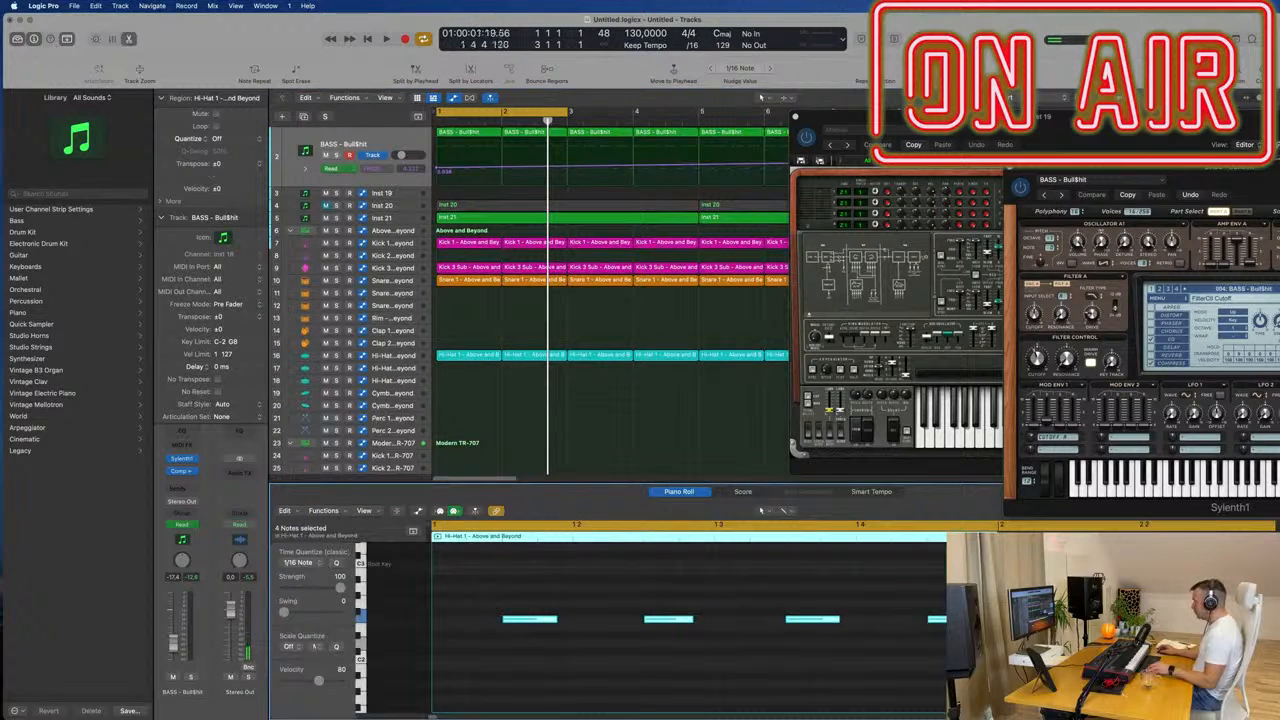
drag(515, 623, 552, 632)
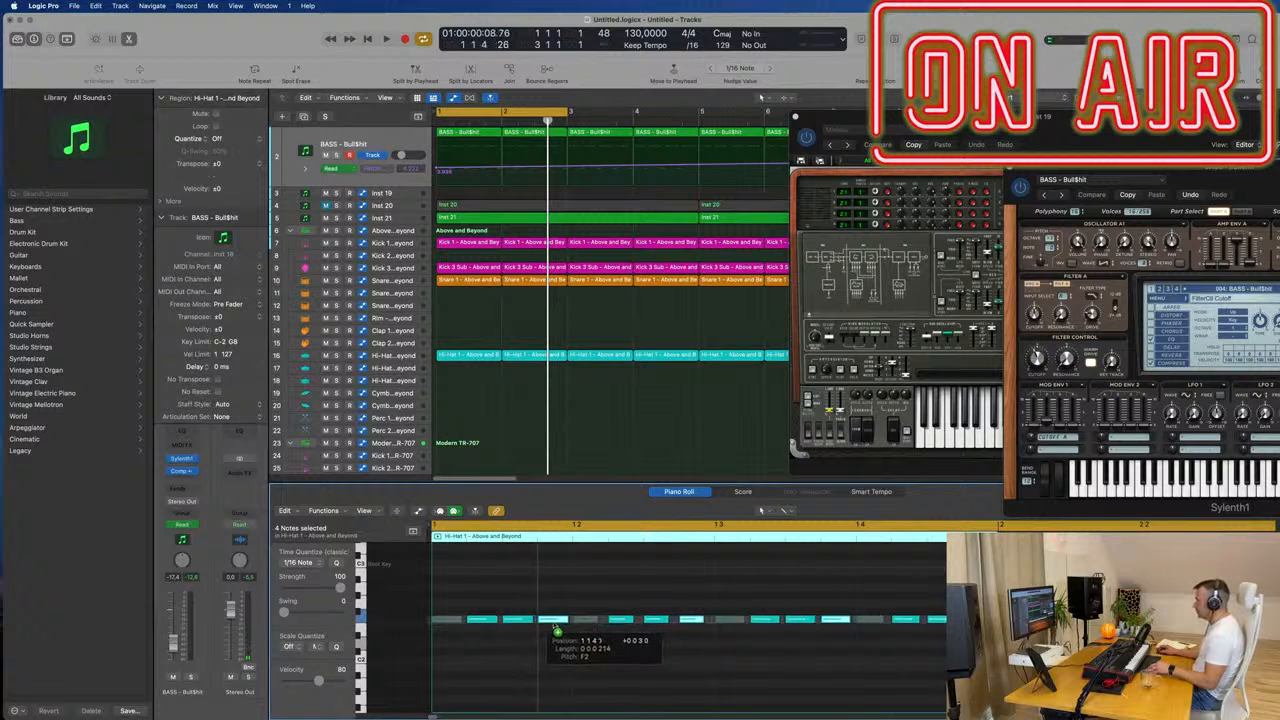
Step: Select the Hi-Hat Closed track of the Modern TR-707, lower its volume to -31.0 dB and start playback
scroll(560, 400, down, 5)
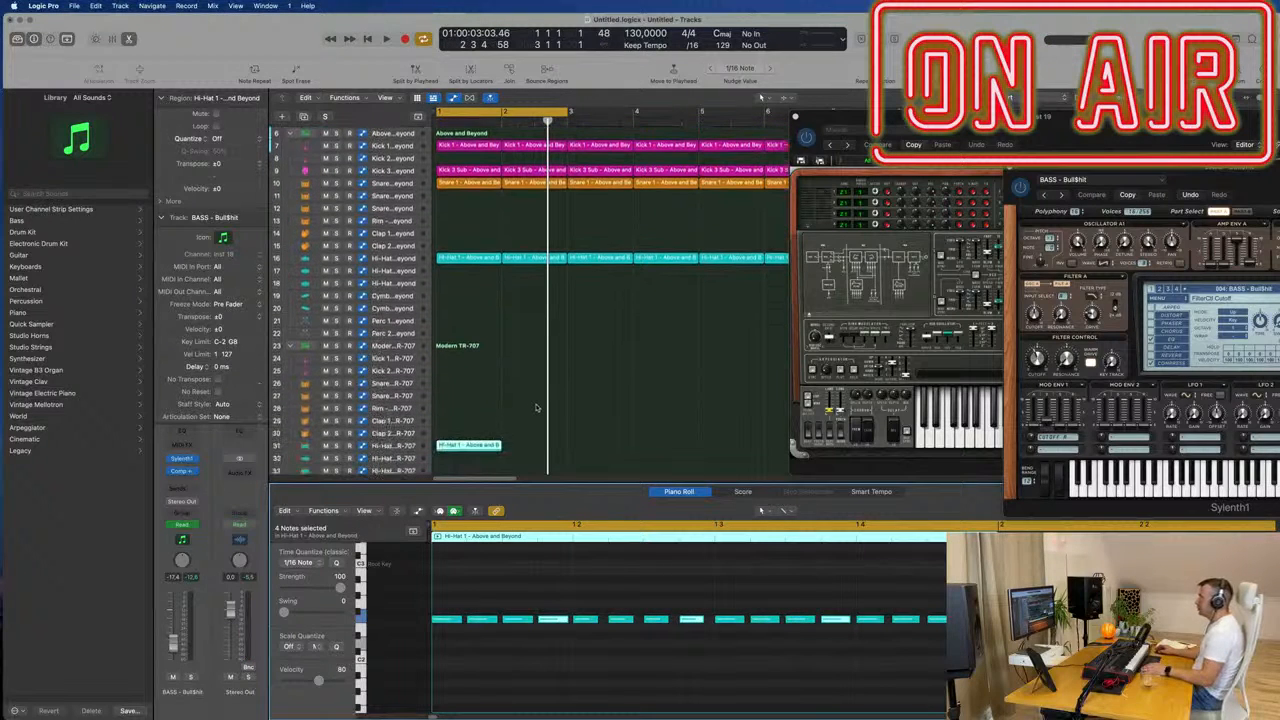
click(401, 441)
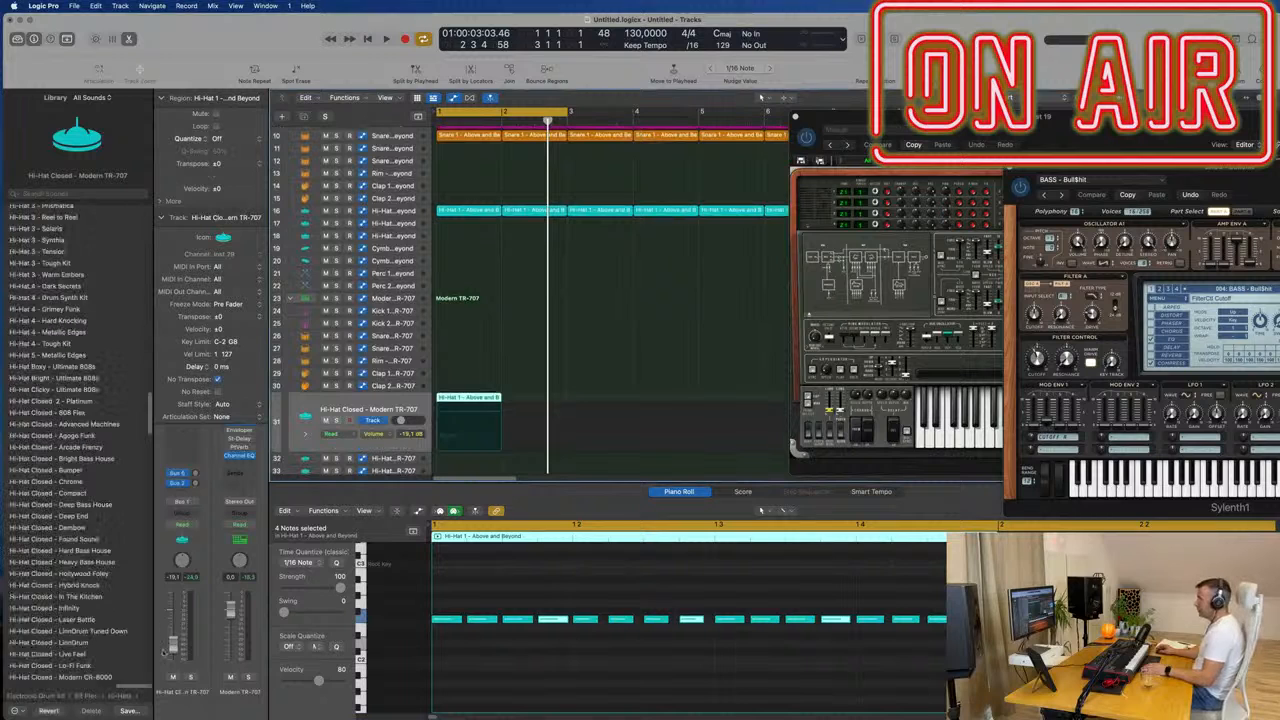
key(space)
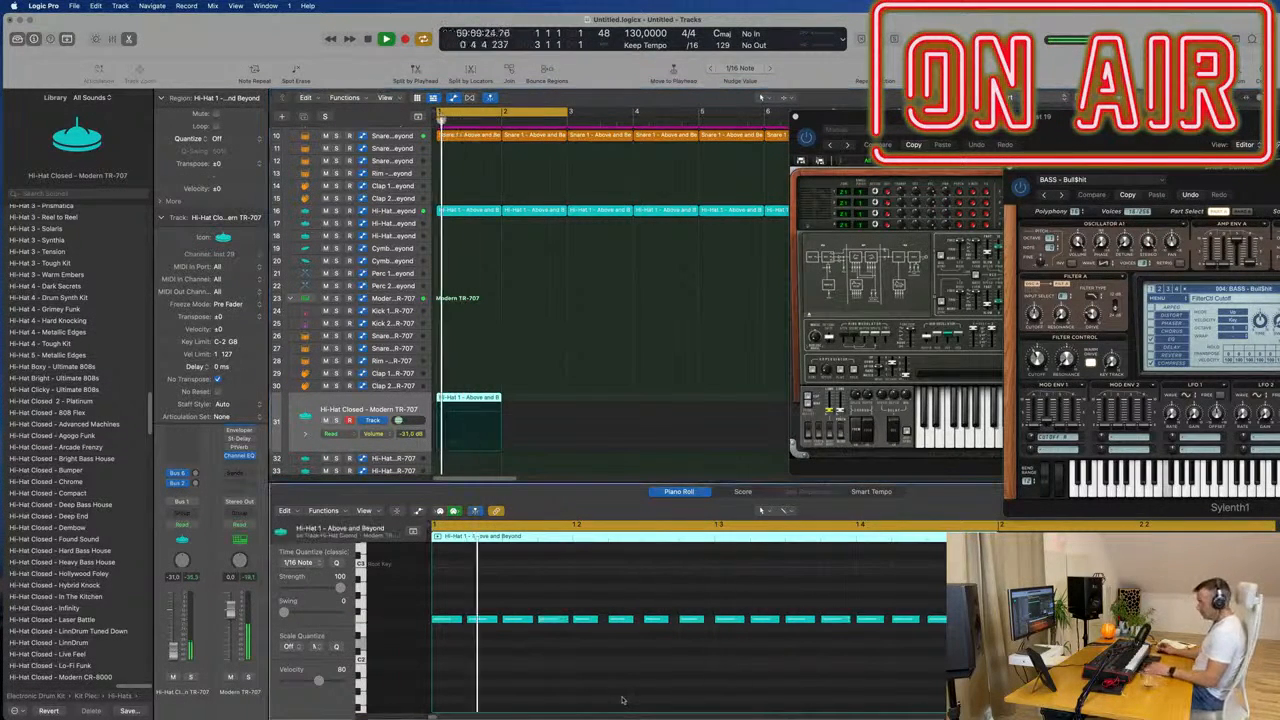
Step: Transpose all notes of the closed hi-hat region up an octave and repeat the region so it fills bars 1 and 2
key(super+a)
key(Delete)
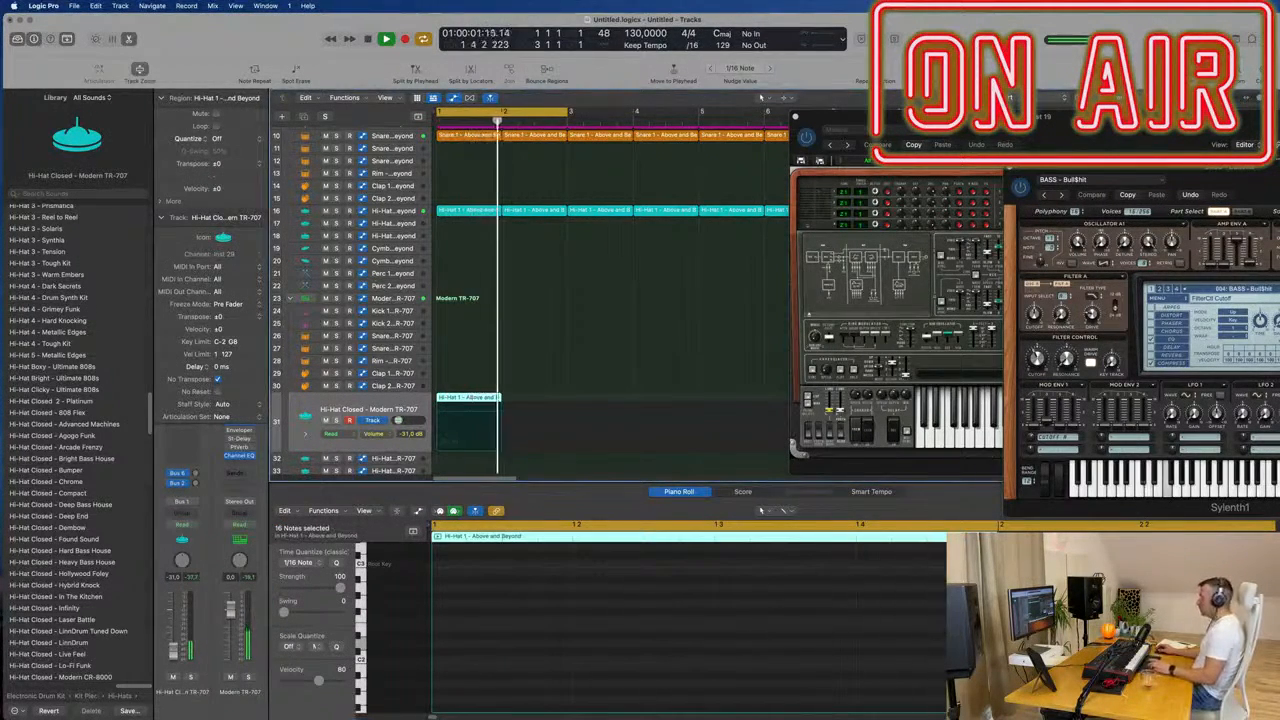
key(super+r)
key(super+r)
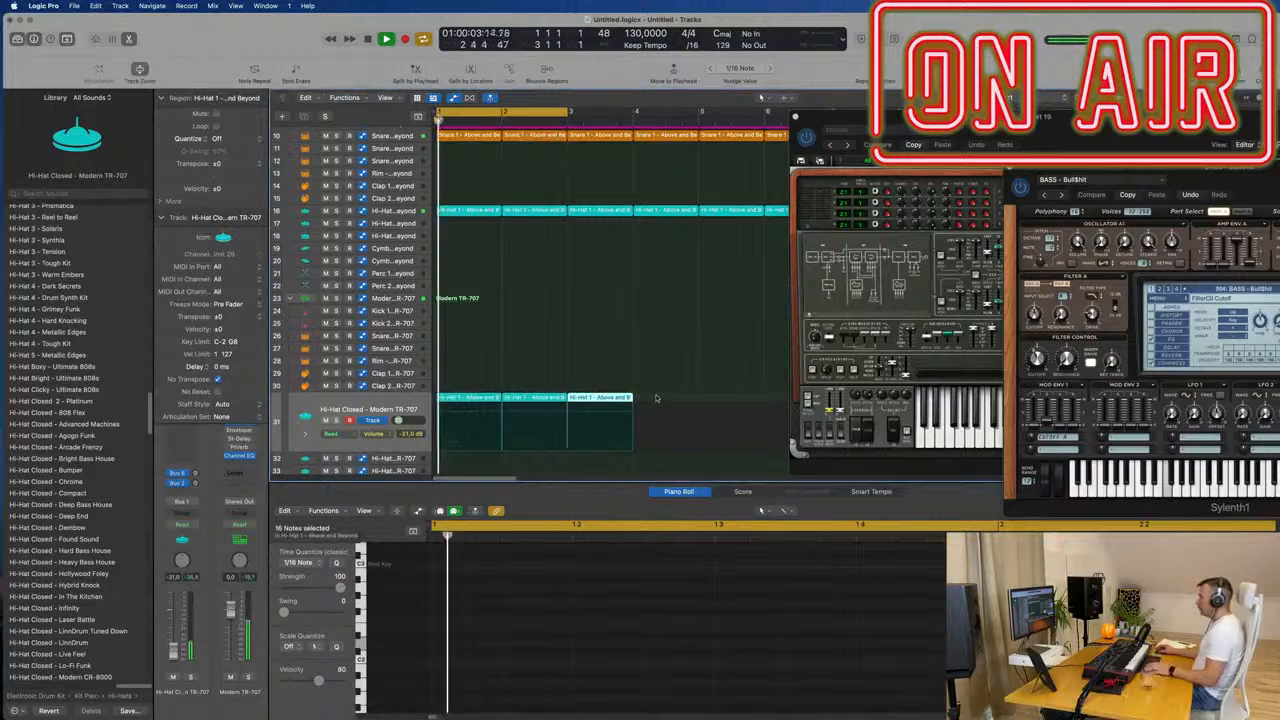
key(Delete)
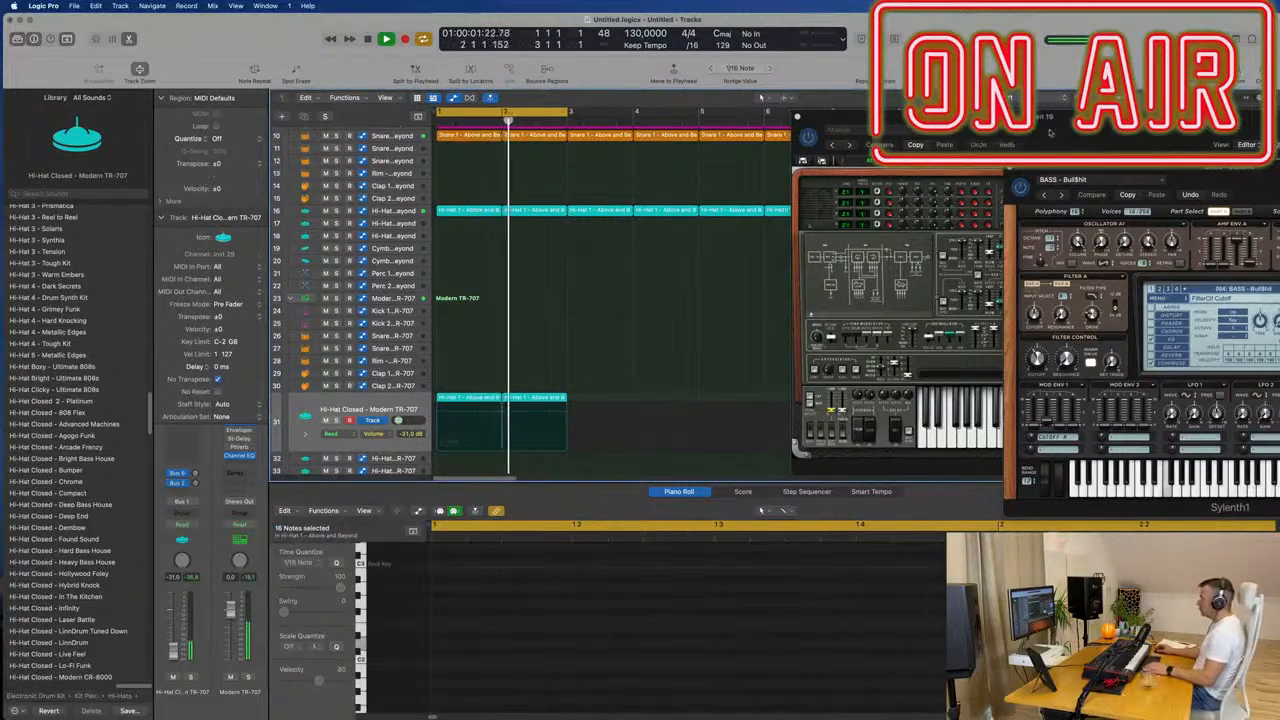
Step: Open the closed hi-hat channel's Sample Delay and raise the left delay to about 7.4 ms and the right to about 12.3 ms
click(884, 186)
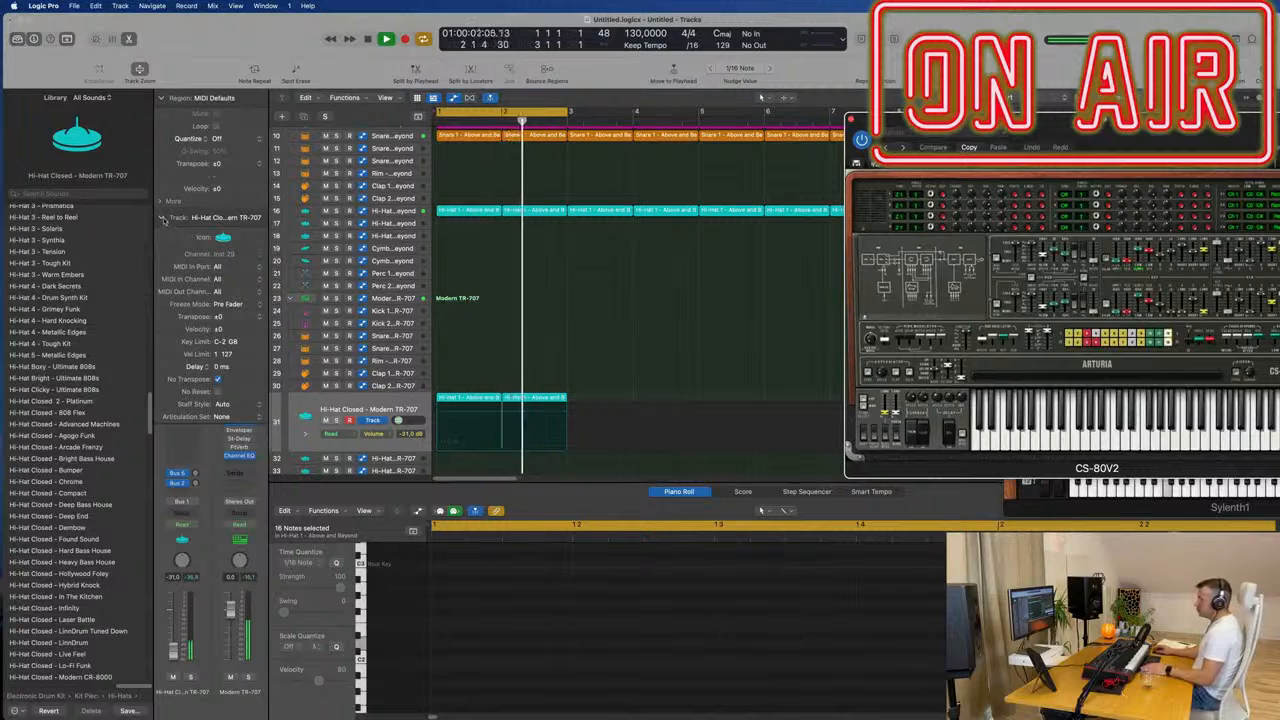
click(164, 218)
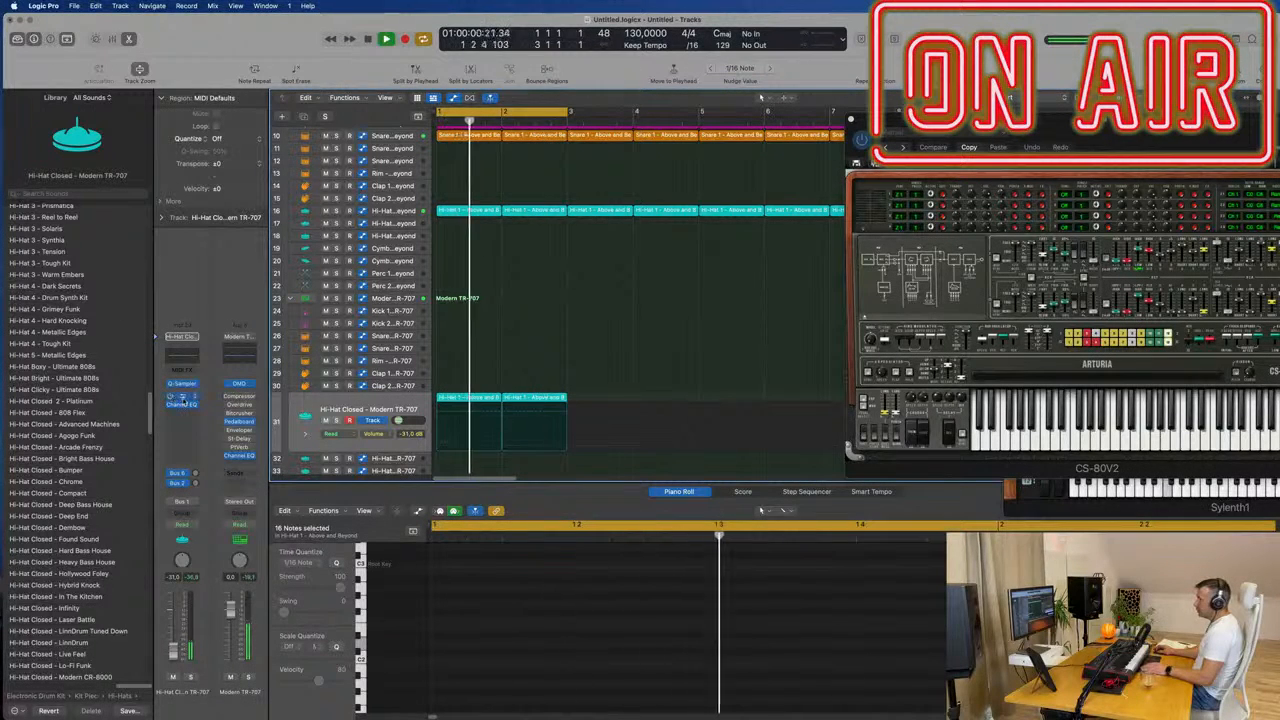
click(183, 399)
key(space)
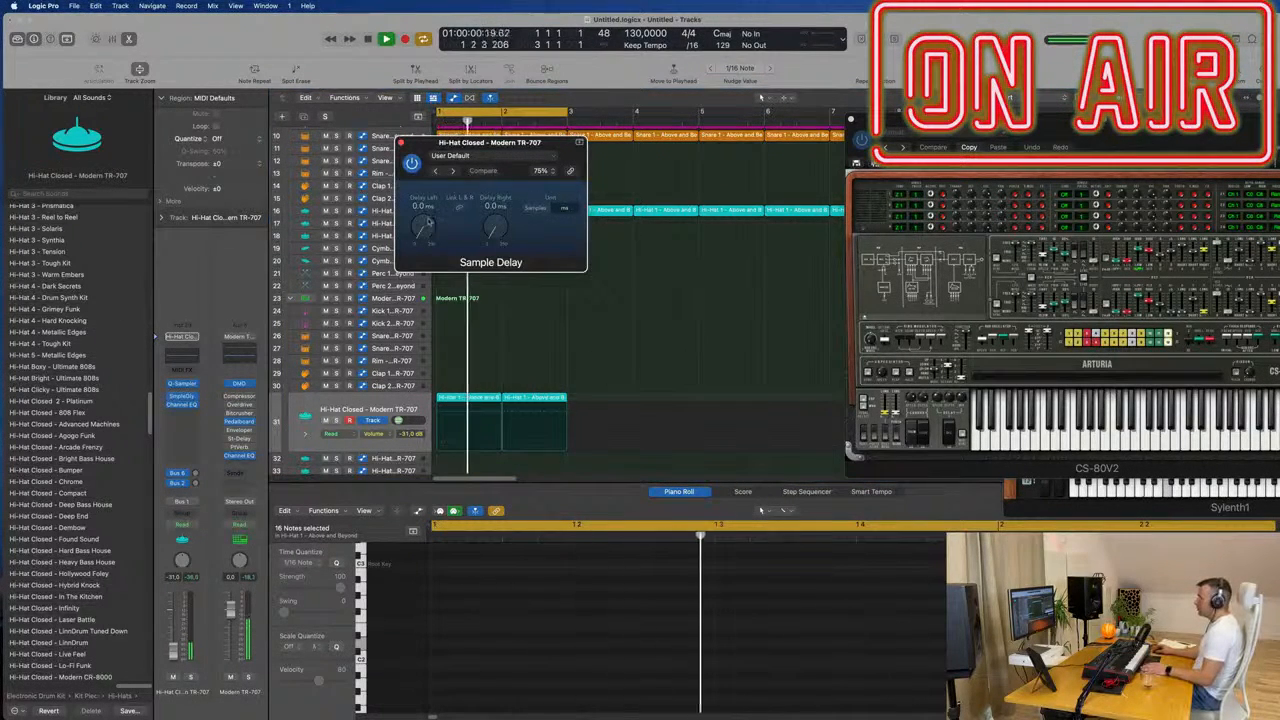
drag(423, 228, 502, 225)
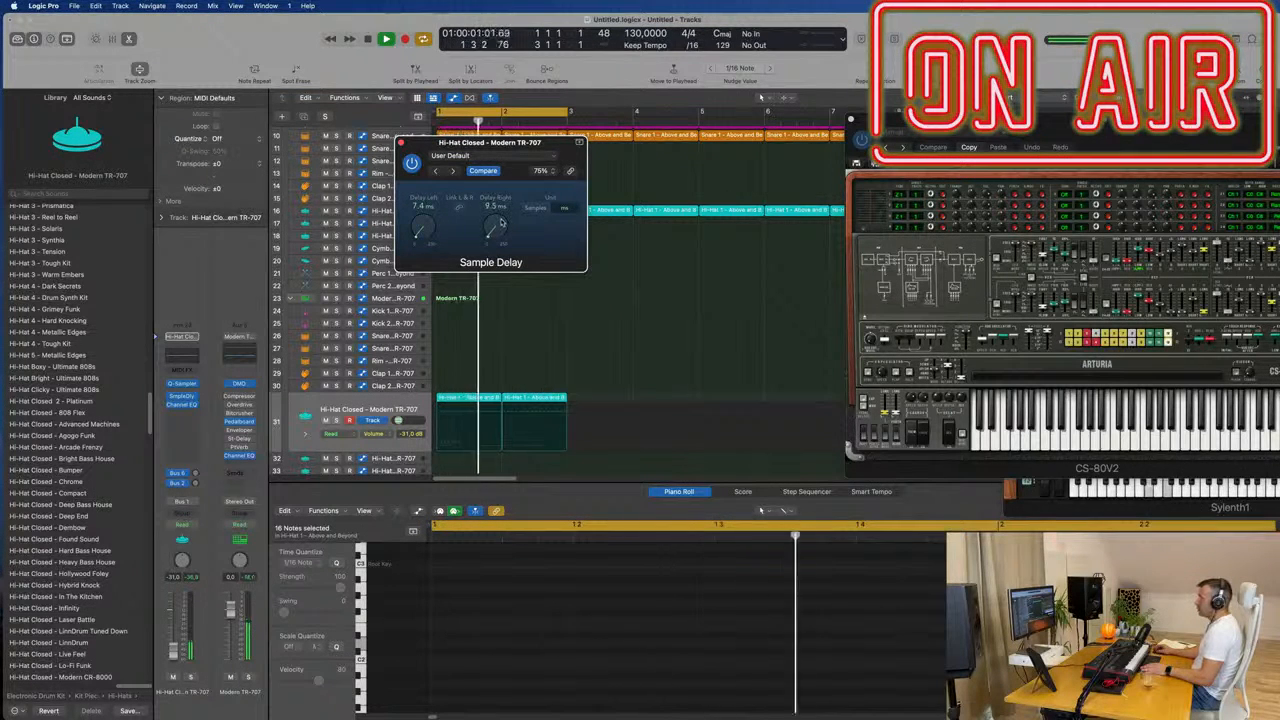
drag(503, 221, 503, 219)
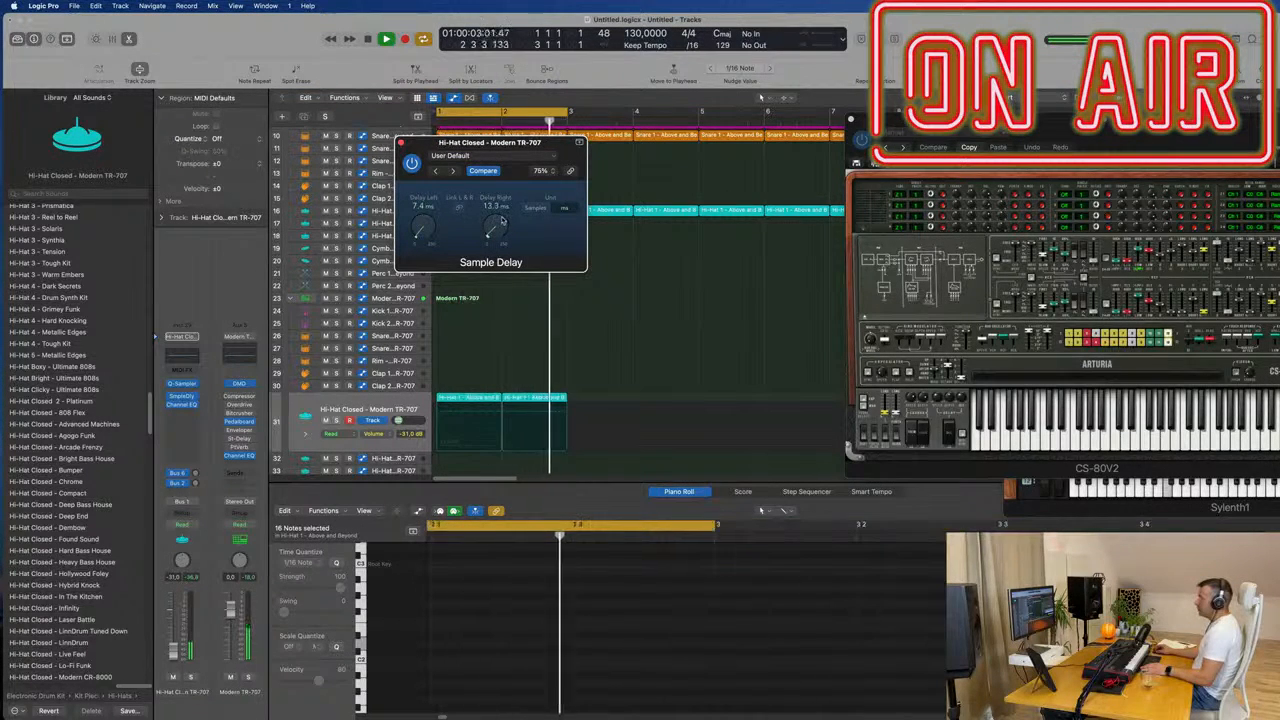
Step: Set the Sample Delay's right delay to 14.0 ms and its left delay to 7.0 ms
double_click(495, 206)
text(3)
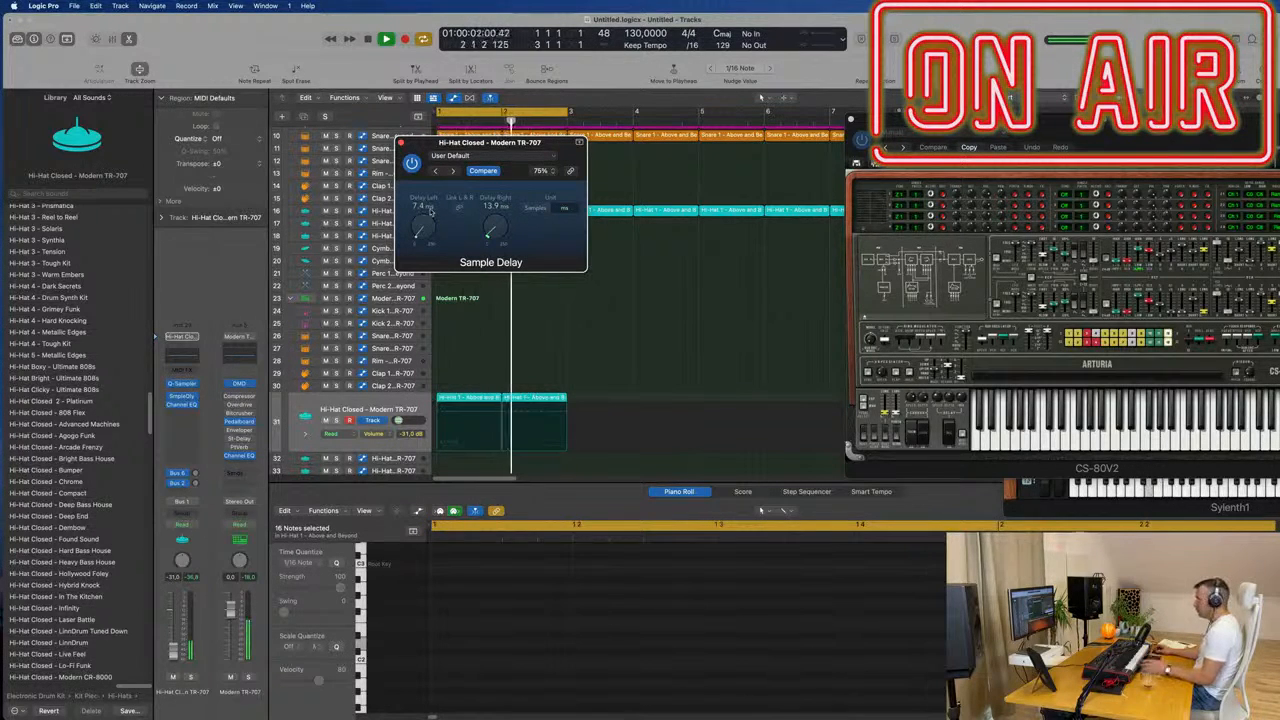
double_click(491, 207)
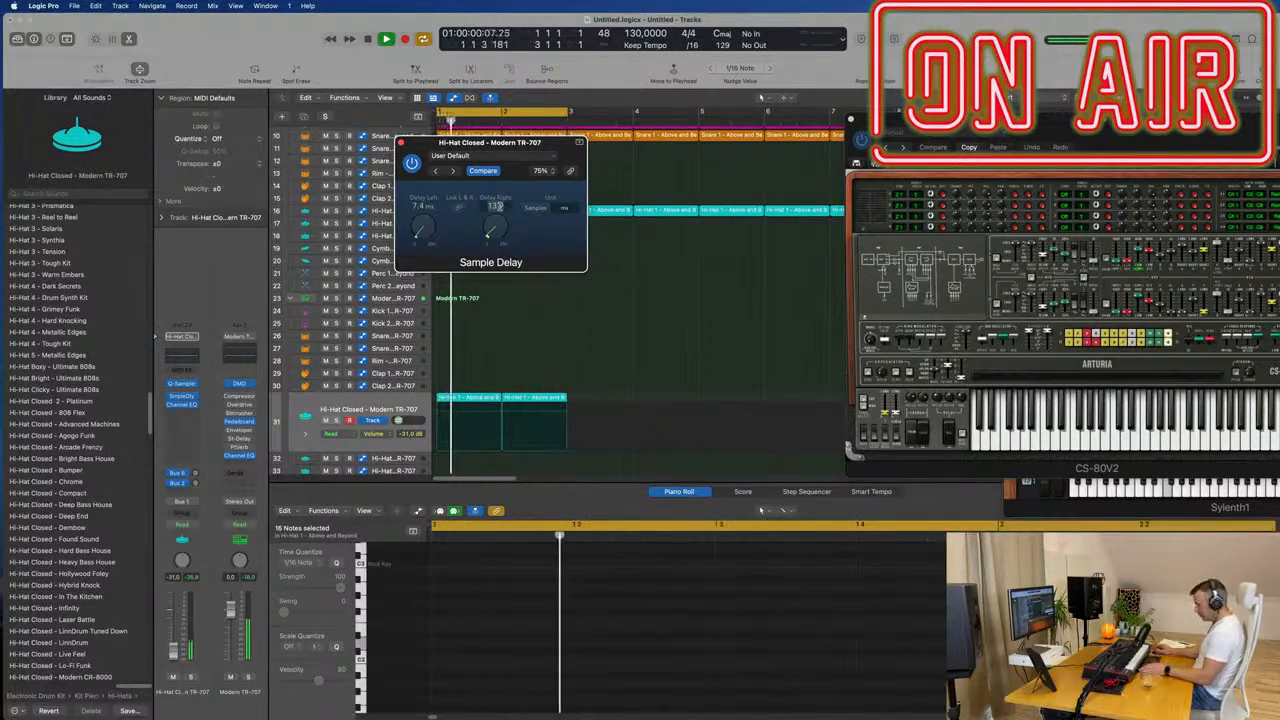
text(1)
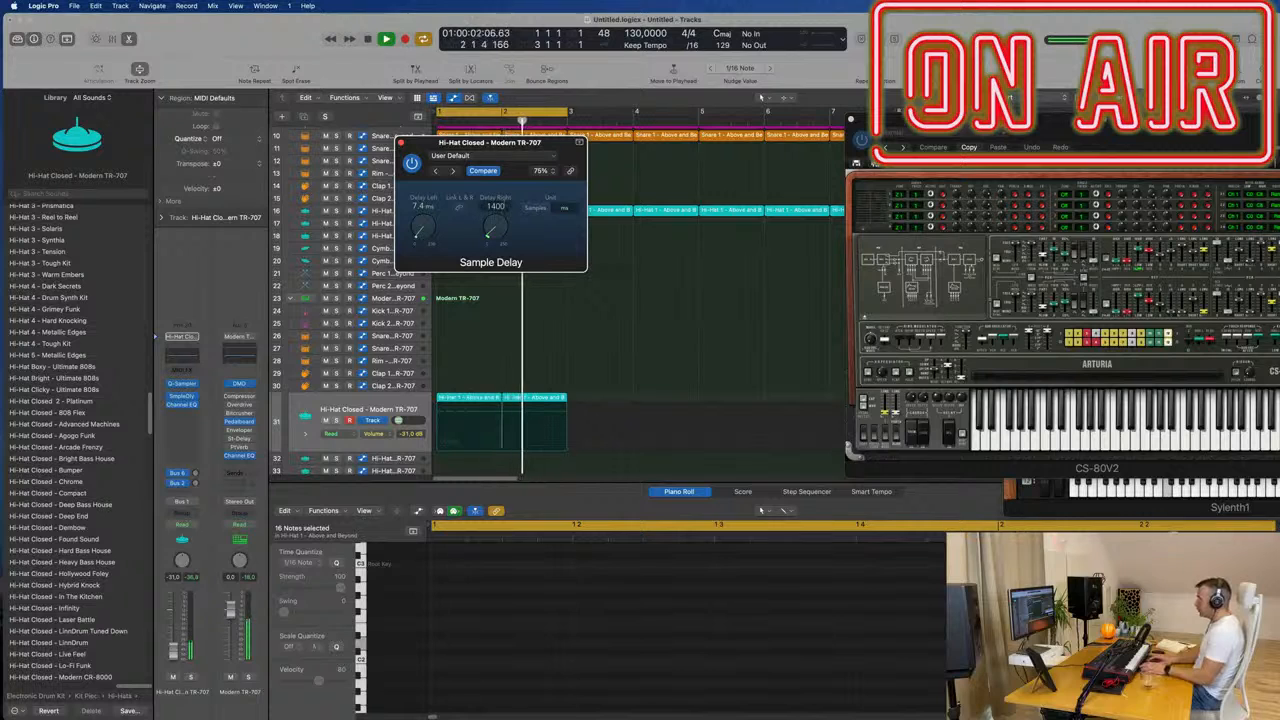
text(400)
key(BackSpace)
key(BackSpace)
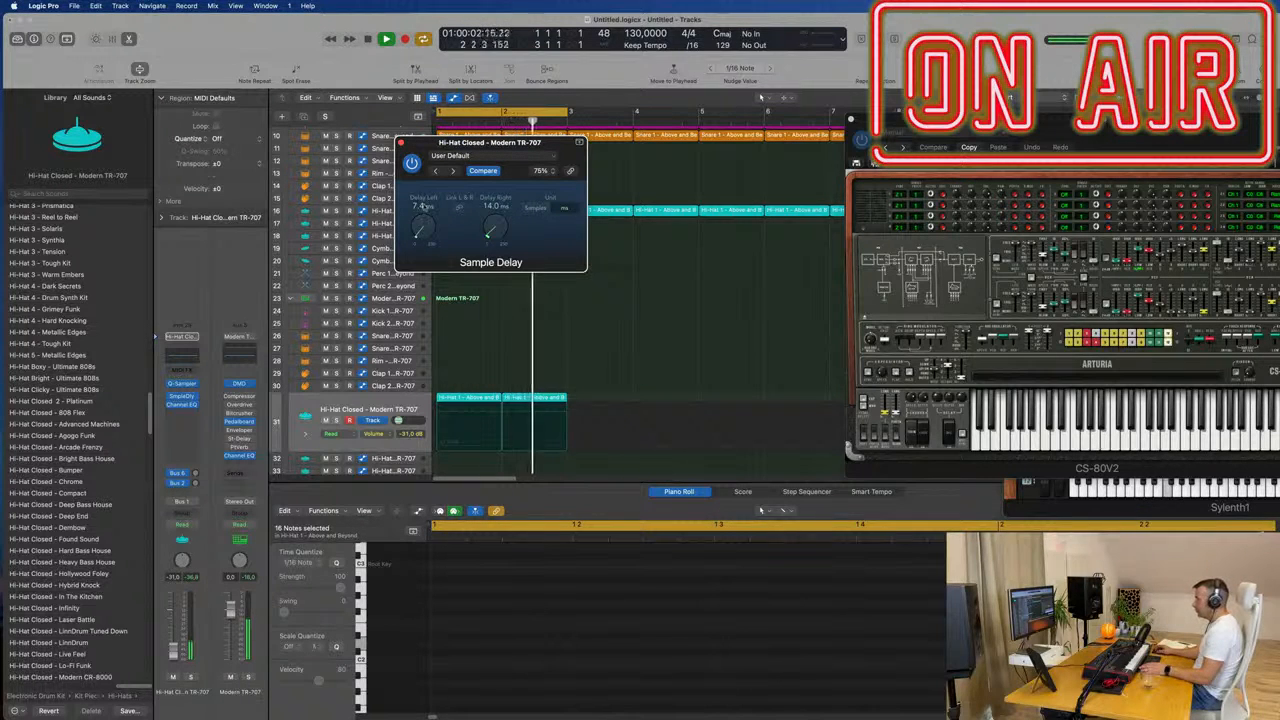
double_click(424, 206)
text(7)
key(Return)
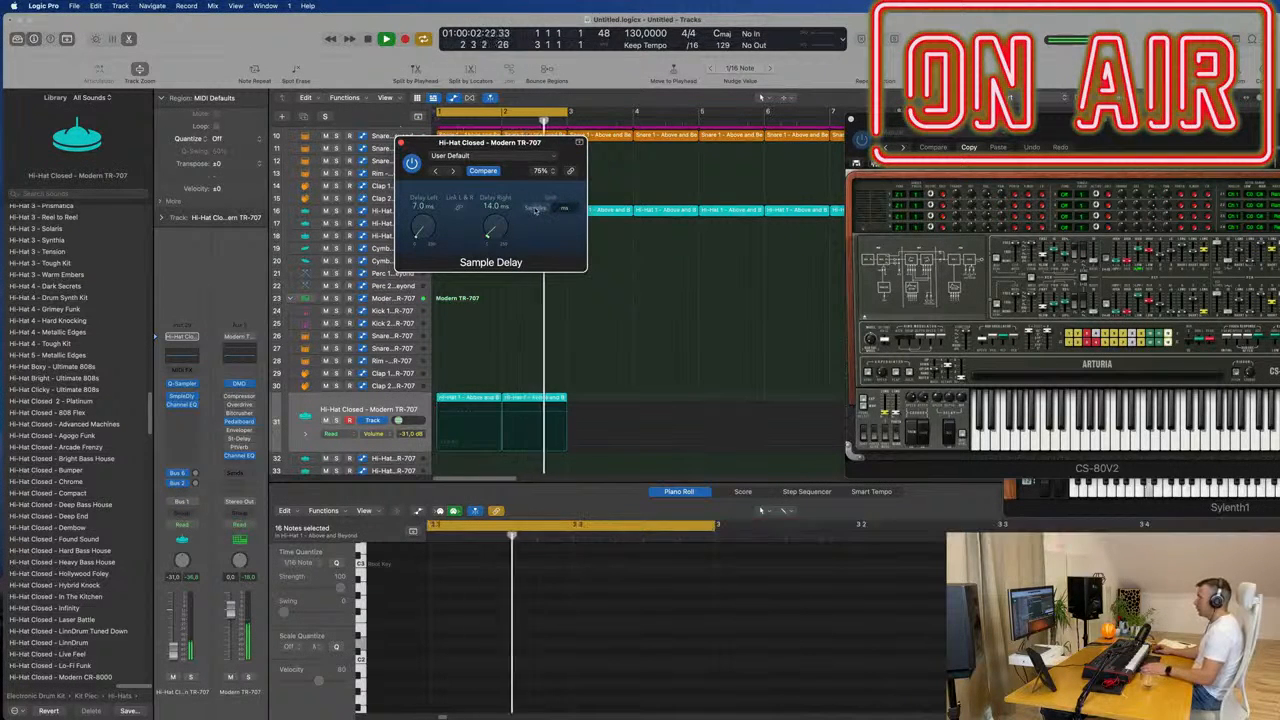
Step: Try equal 7.0 ms delays on both sides, return the right delay to about 13.9 ms and close Sample Delay
click(459, 209)
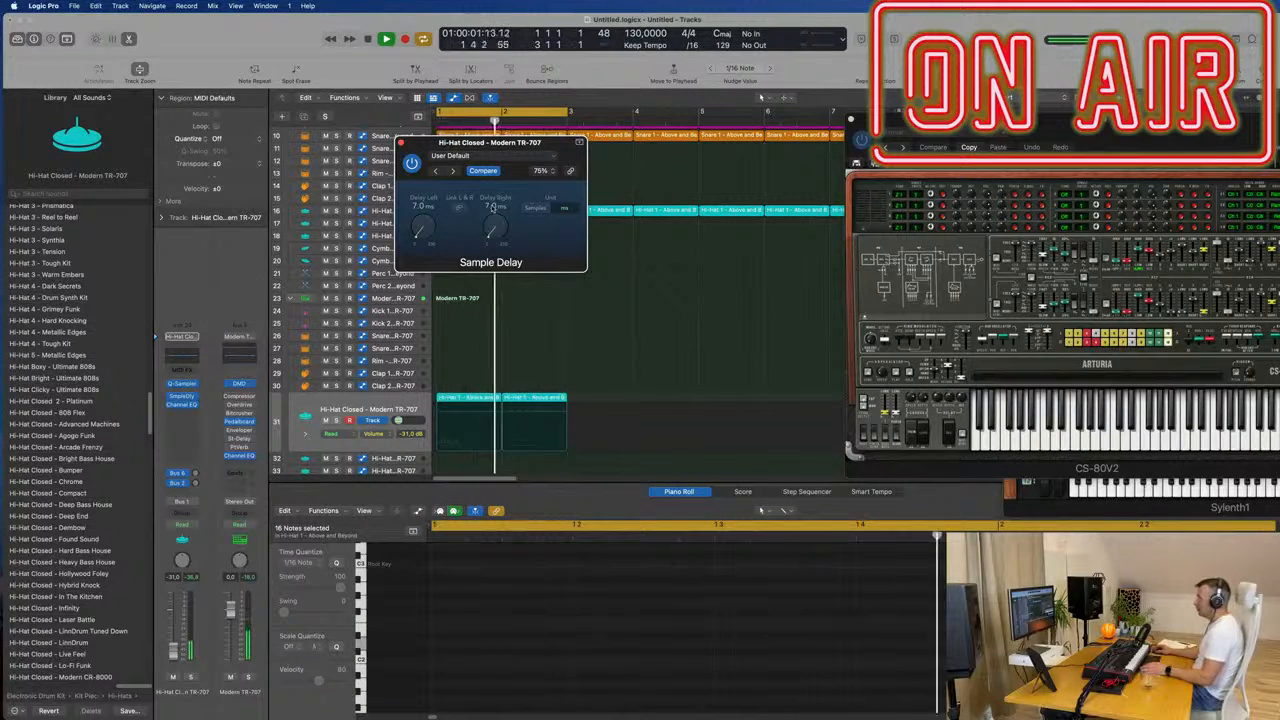
mouse_move(491, 232)
mouse_down()
mouse_move(495, 181)
mouse_move(492, 230)
mouse_up()
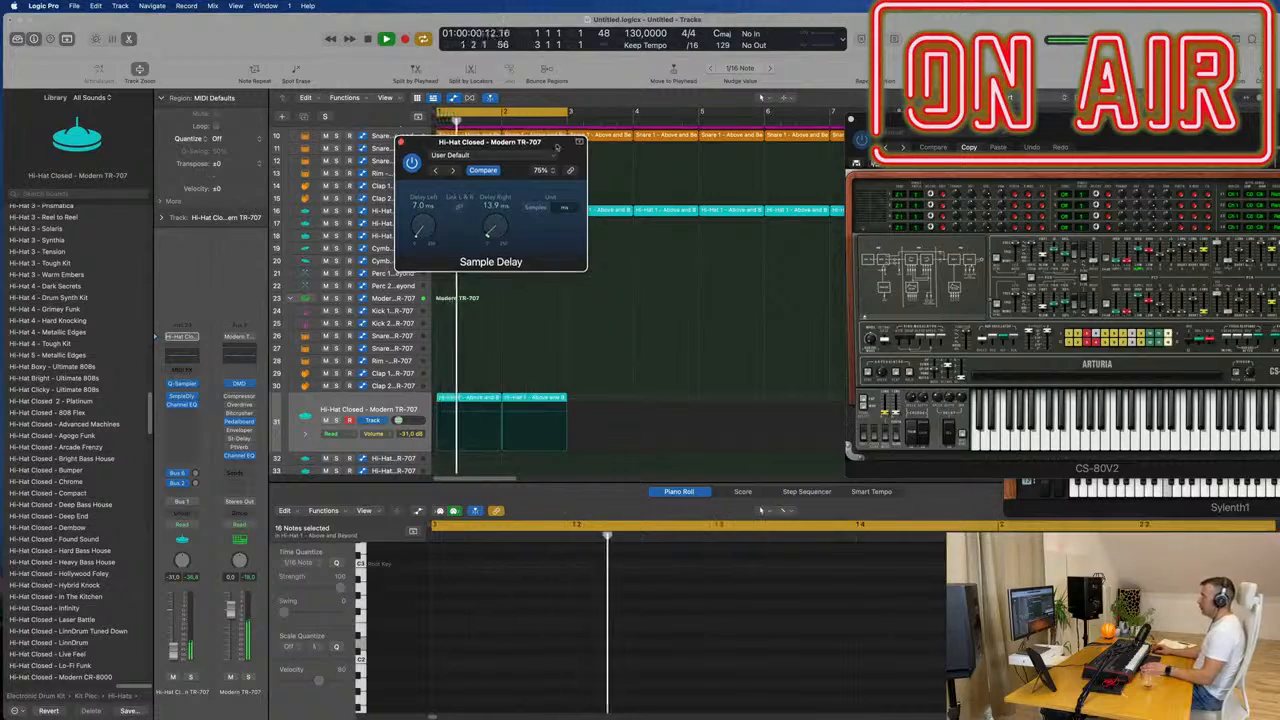
drag(529, 147, 857, 153)
click(733, 150)
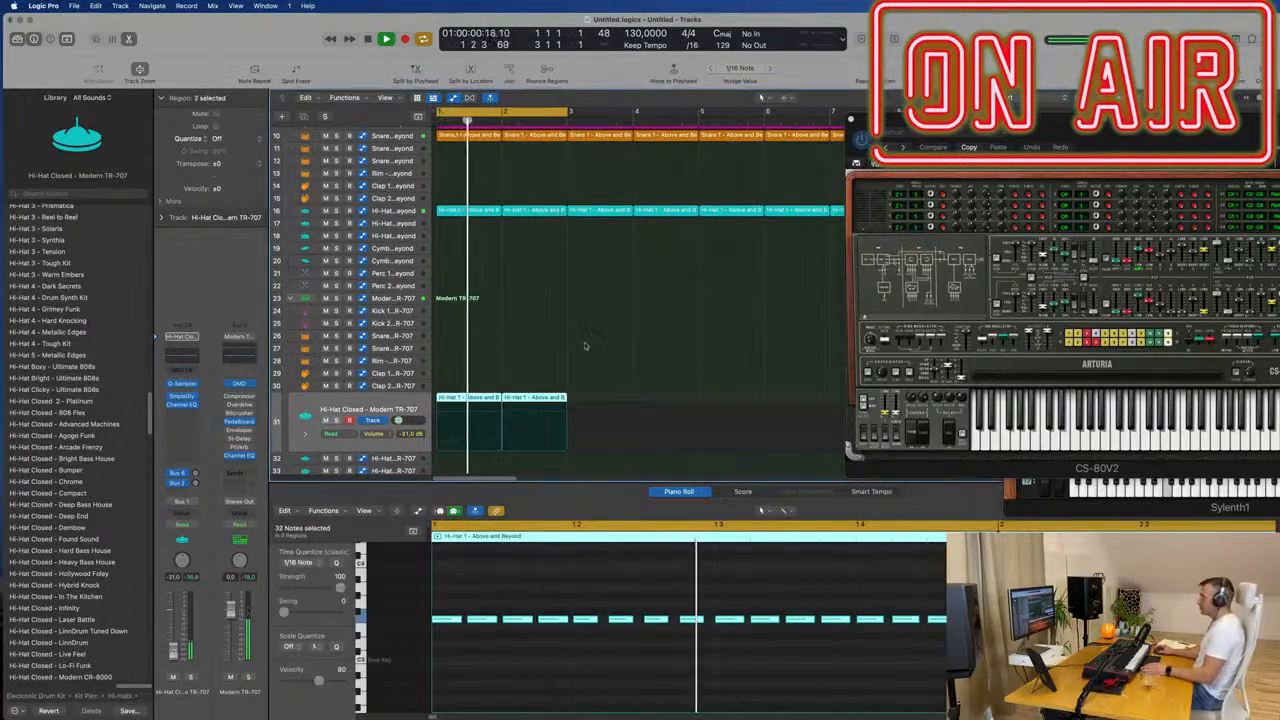
Step: Select the Inst 20 track in the arrangement and unmute it
scroll(619, 333, up, 5)
key(super+Left)
key(super+Left)
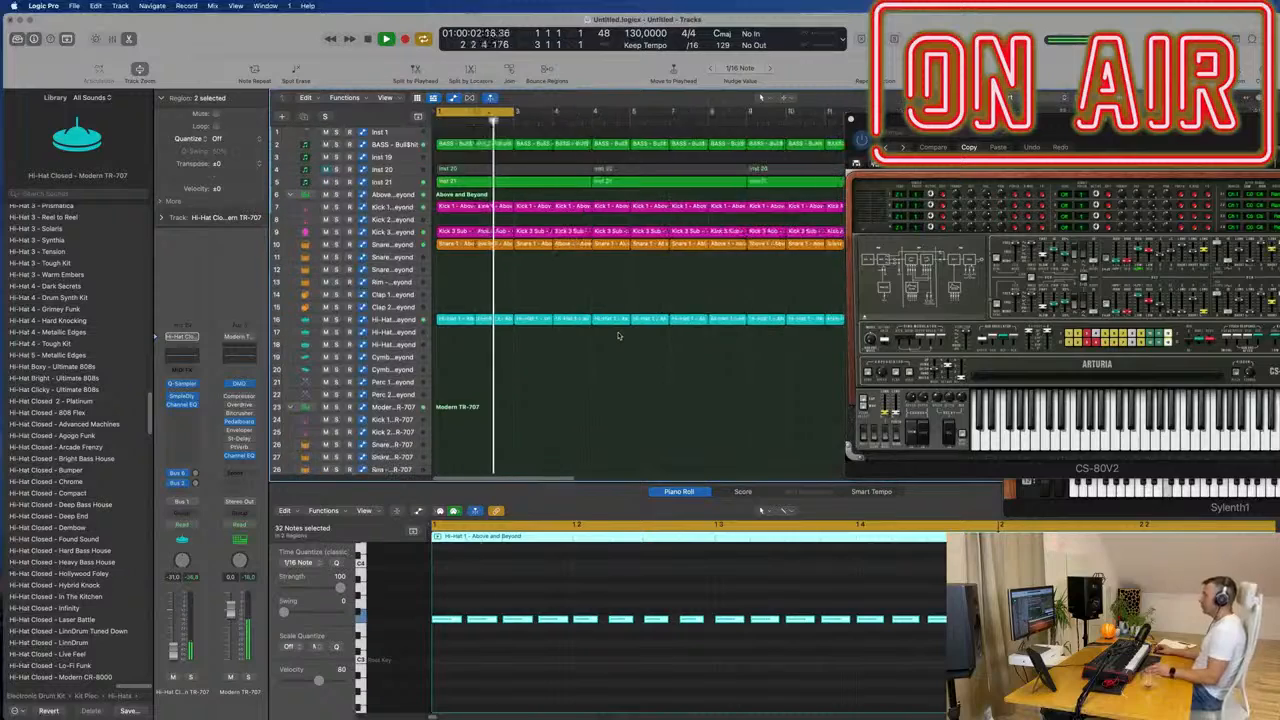
scroll(603, 334, up, 2)
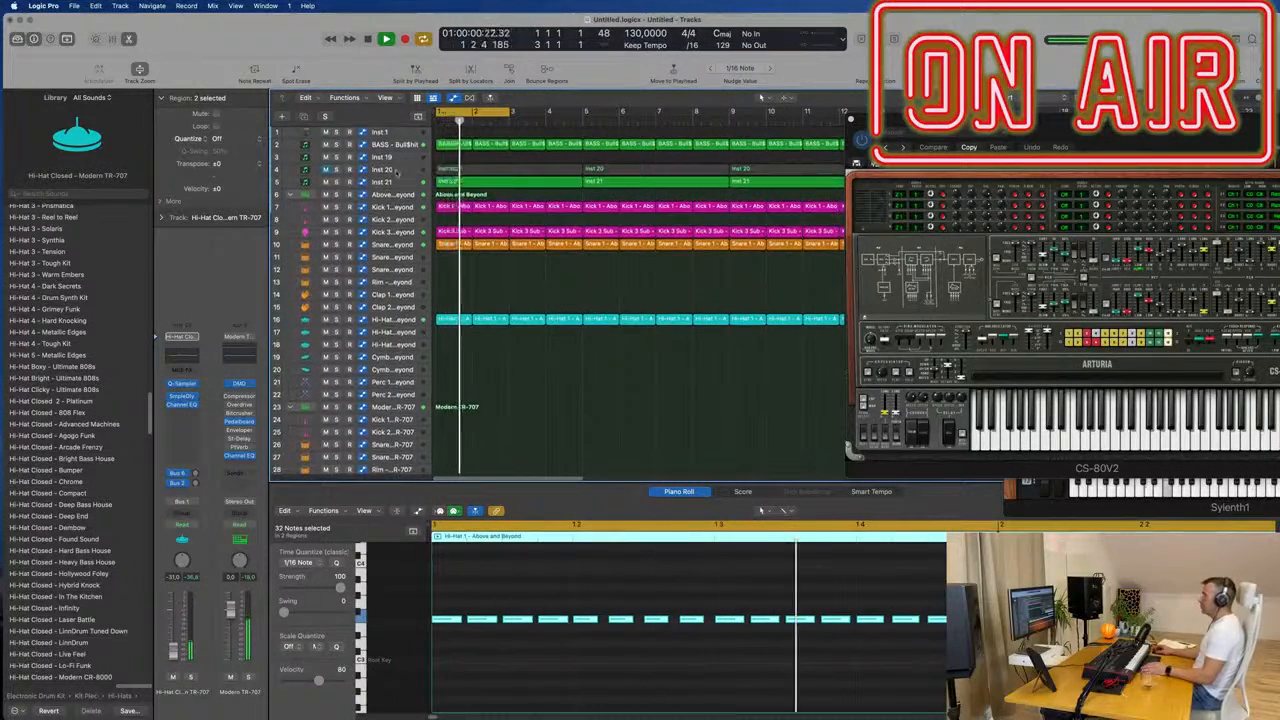
click(395, 172)
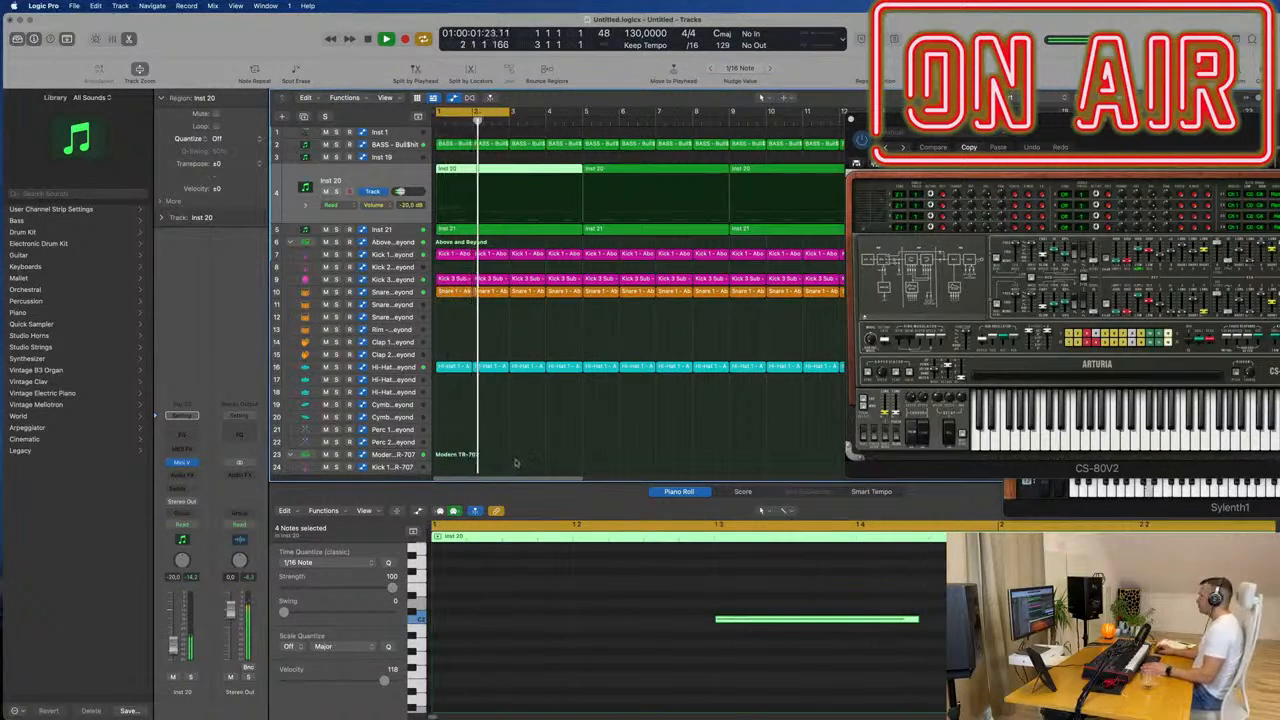
key(super+Left)
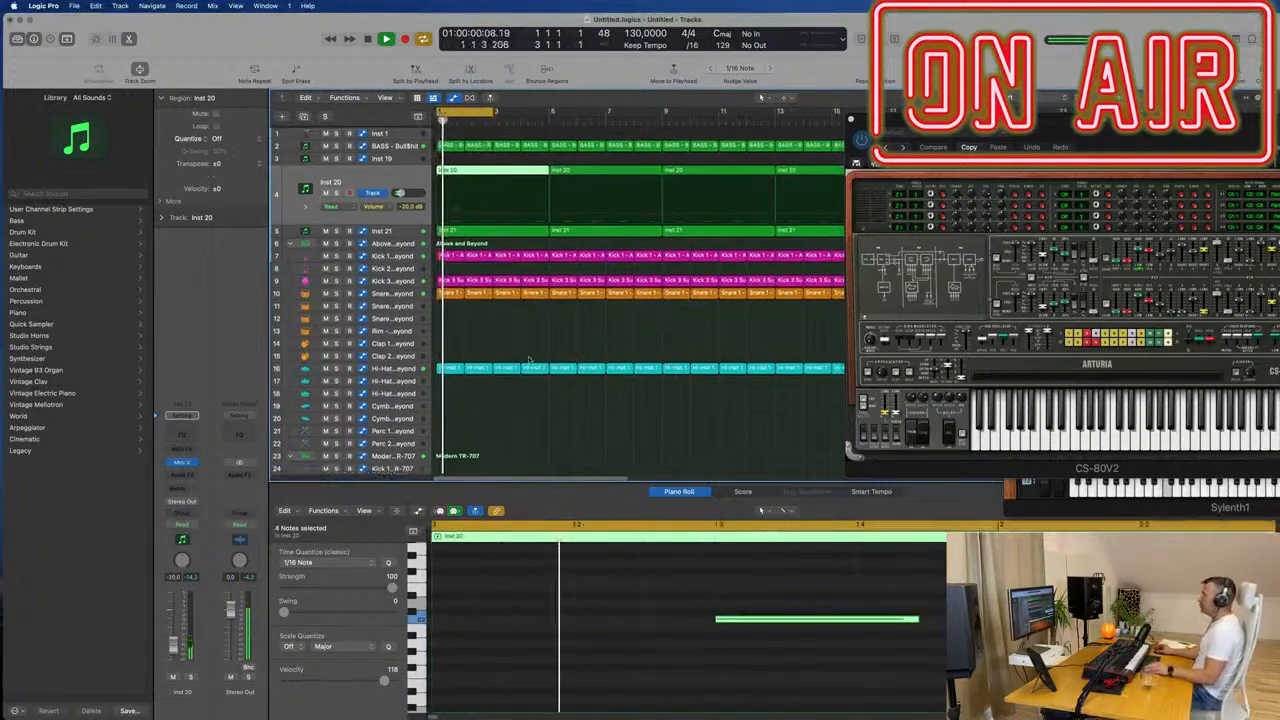
Step: Open the Alchemy synth on the Inst 1 track and extend the cycle range to cover bars 1 to 9
click(393, 145)
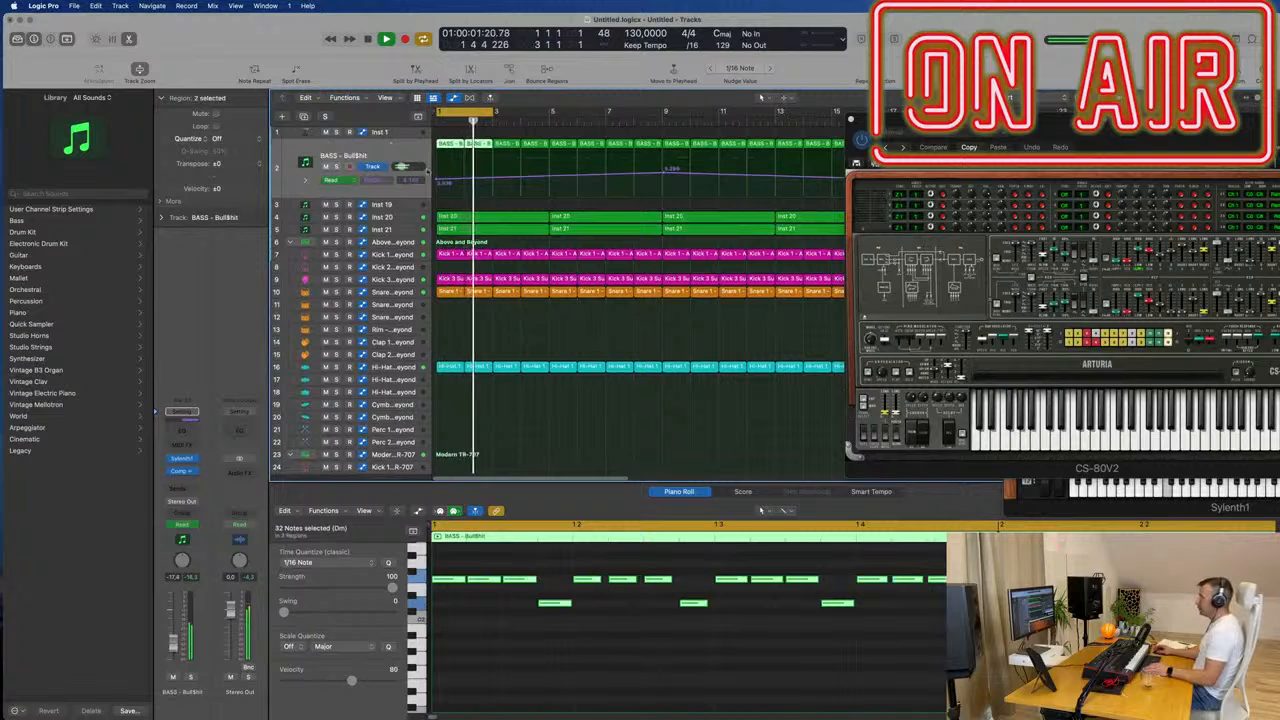
click(399, 206)
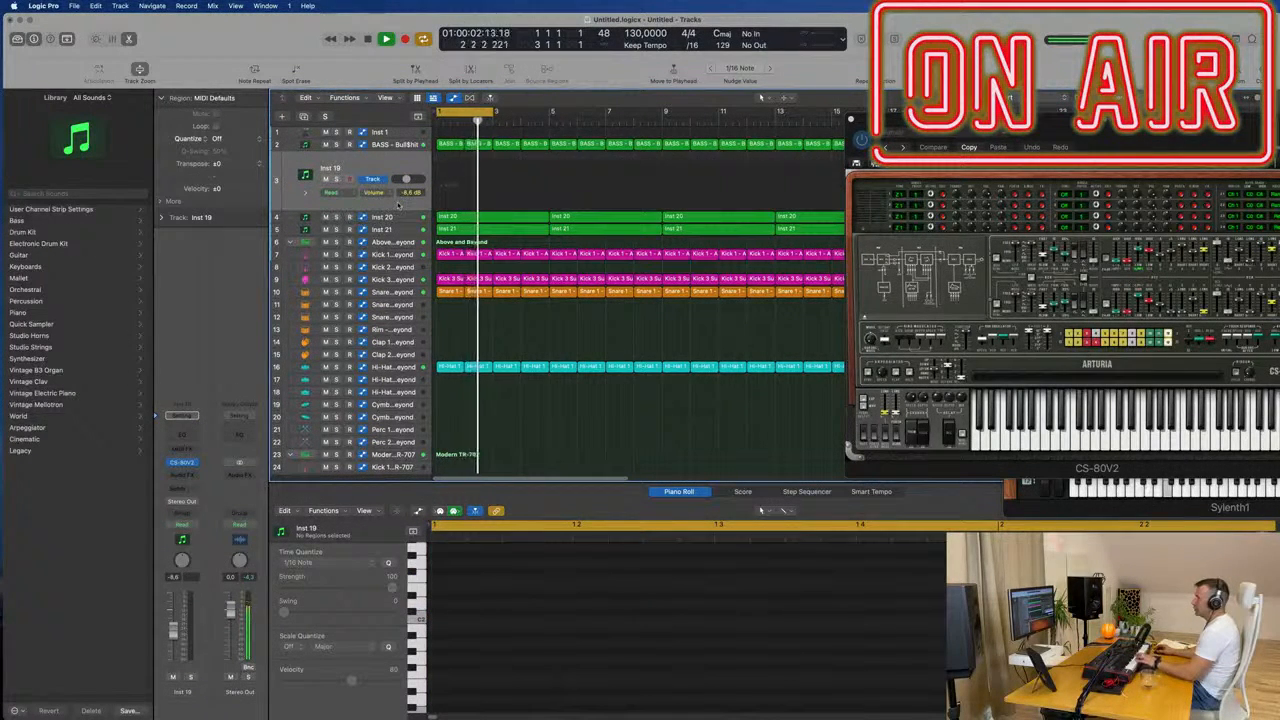
click(401, 133)
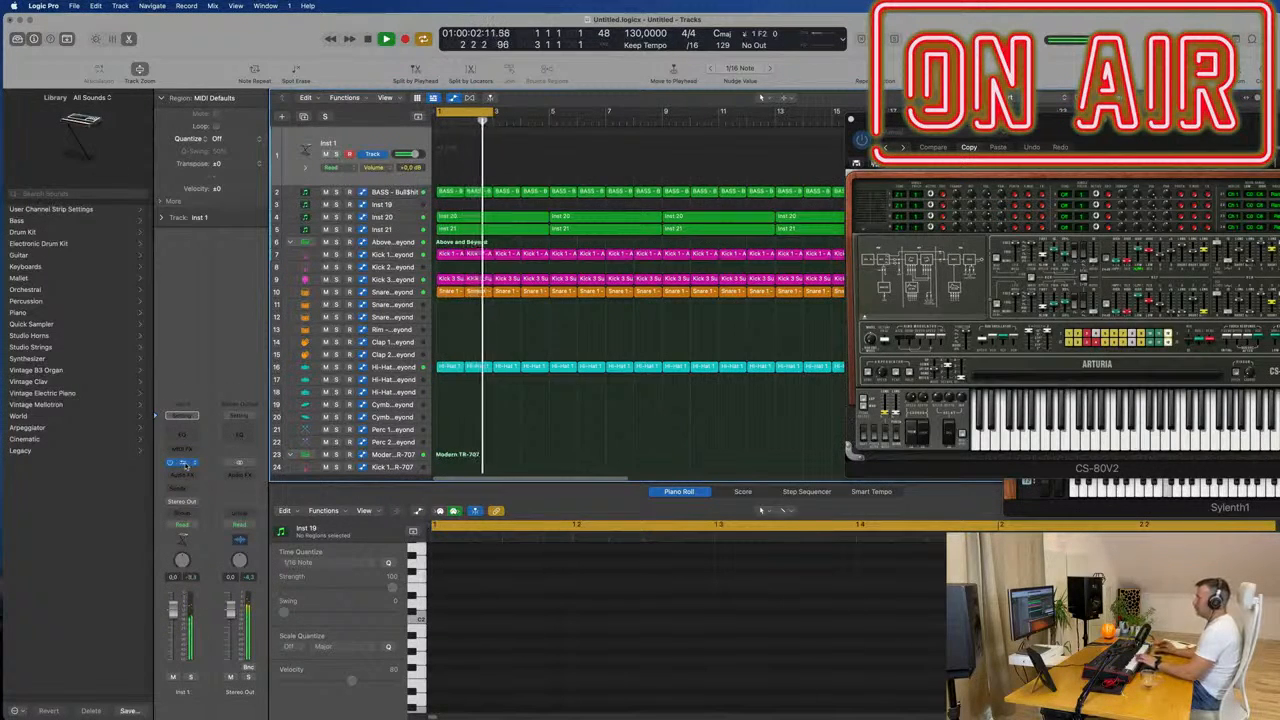
drag(614, 150, 432, 233)
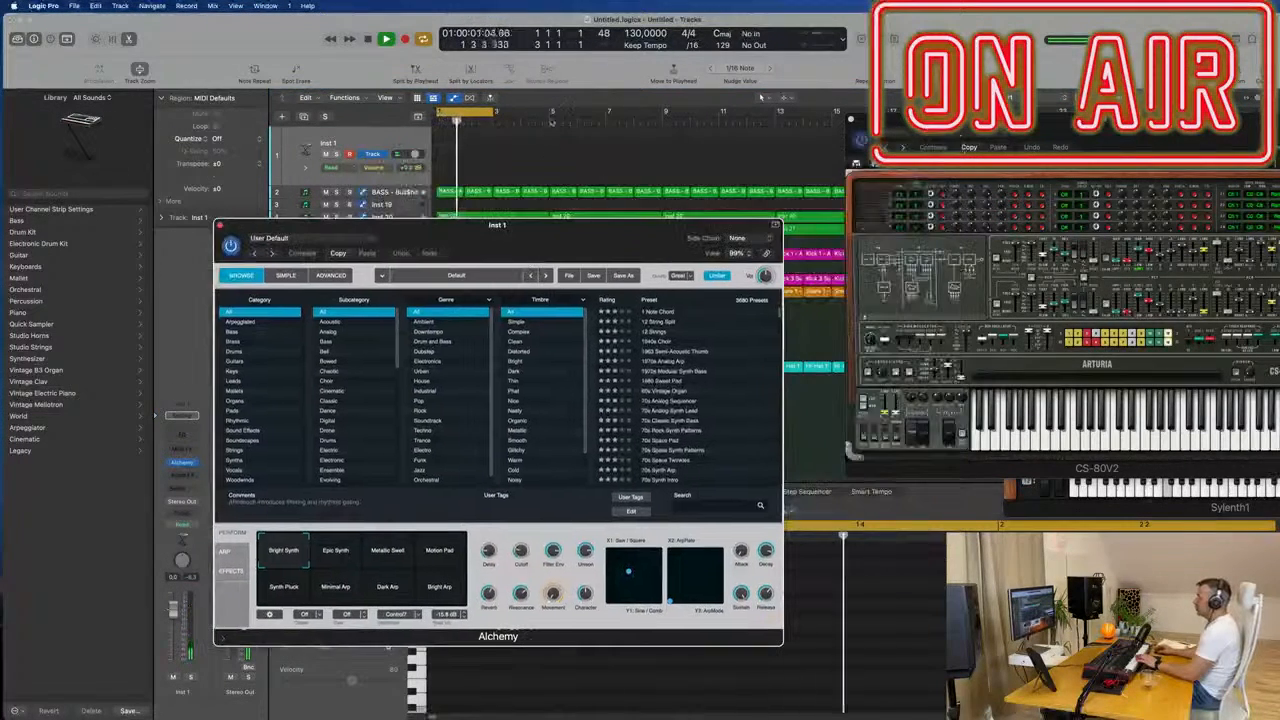
drag(491, 113, 664, 124)
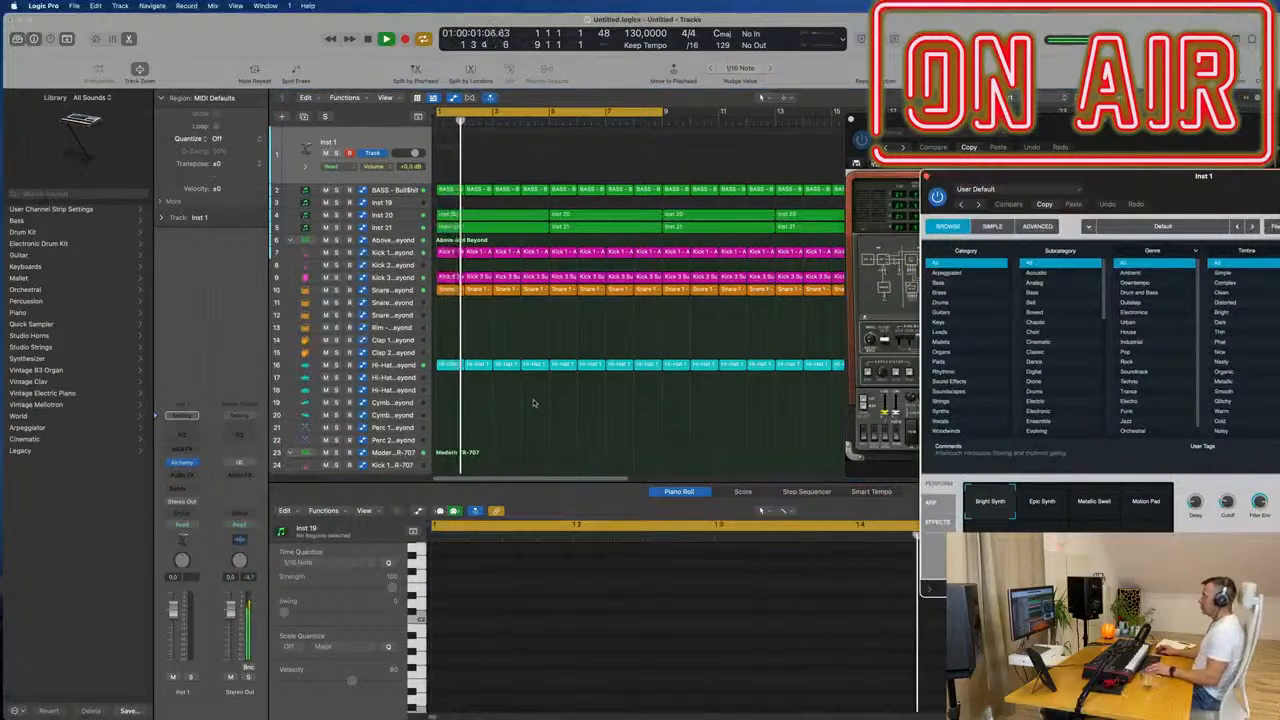
Step: Repeat the Modern TR-707 hi-hat and tom regions until they fill the eight-bar cycle
scroll(535, 400, down, 6)
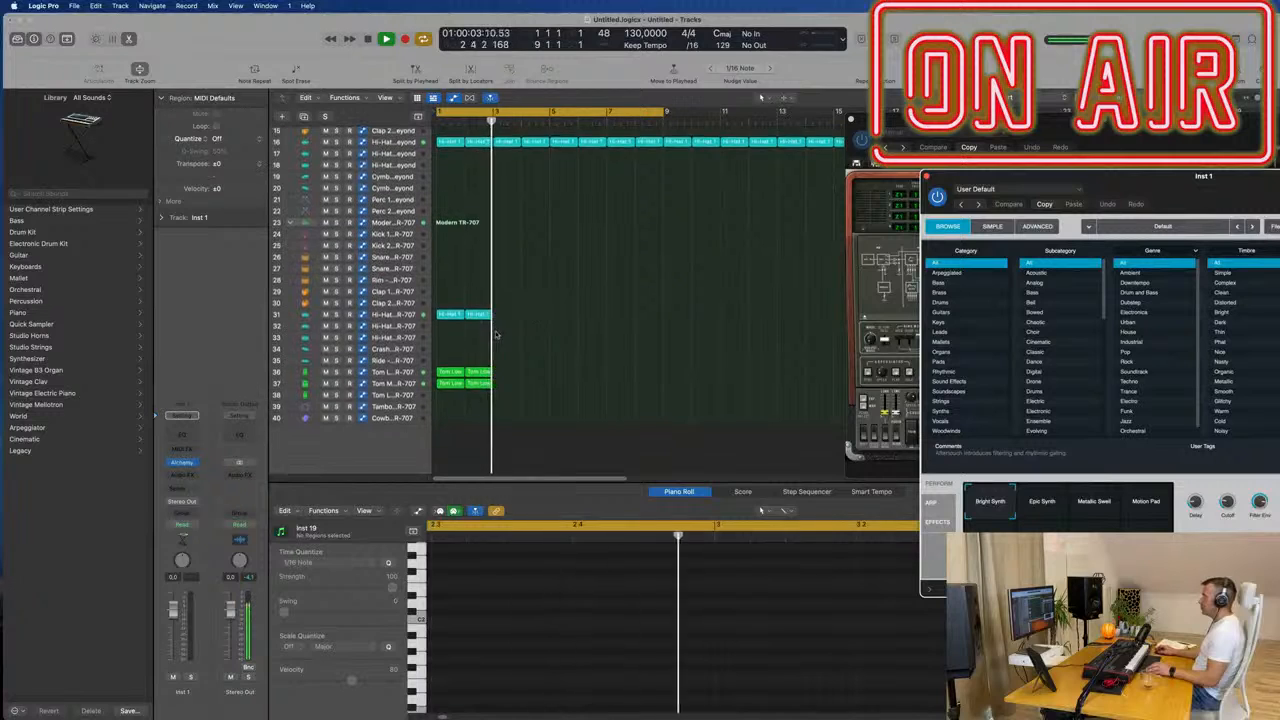
drag(550, 288, 424, 403)
key(super+r)
key(super+r)
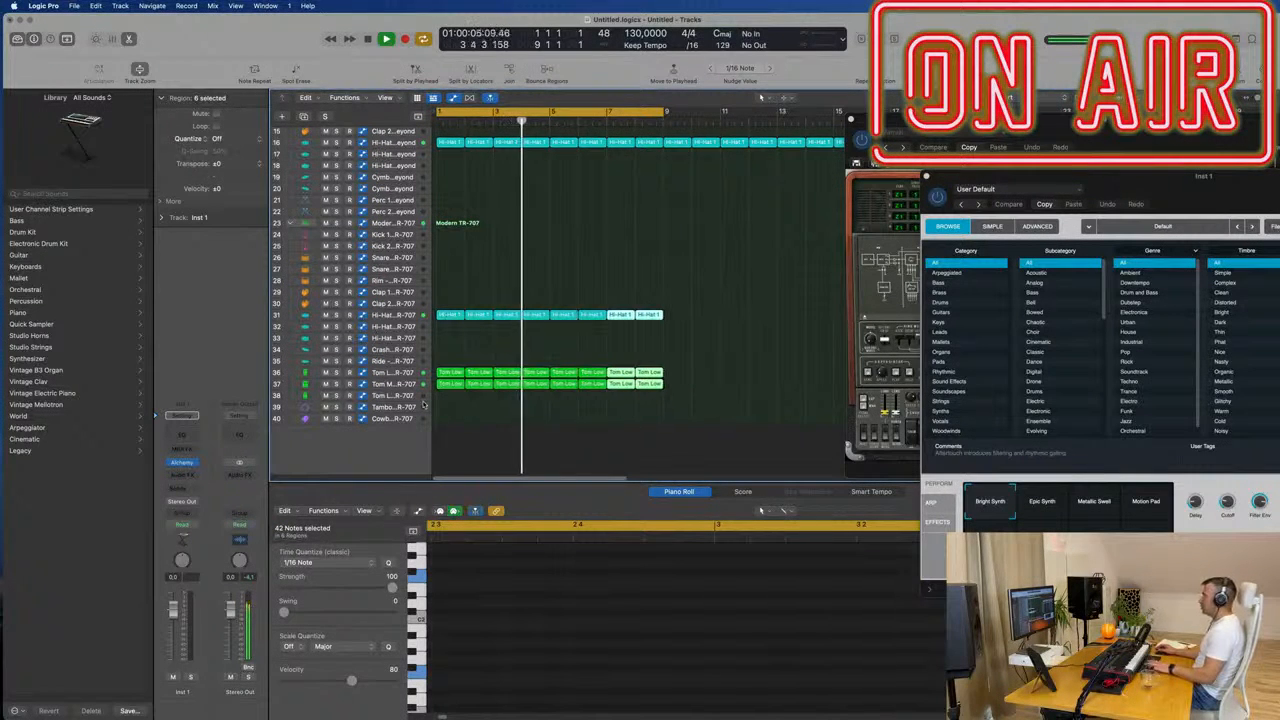
key(super+Left)
key(super+Up)
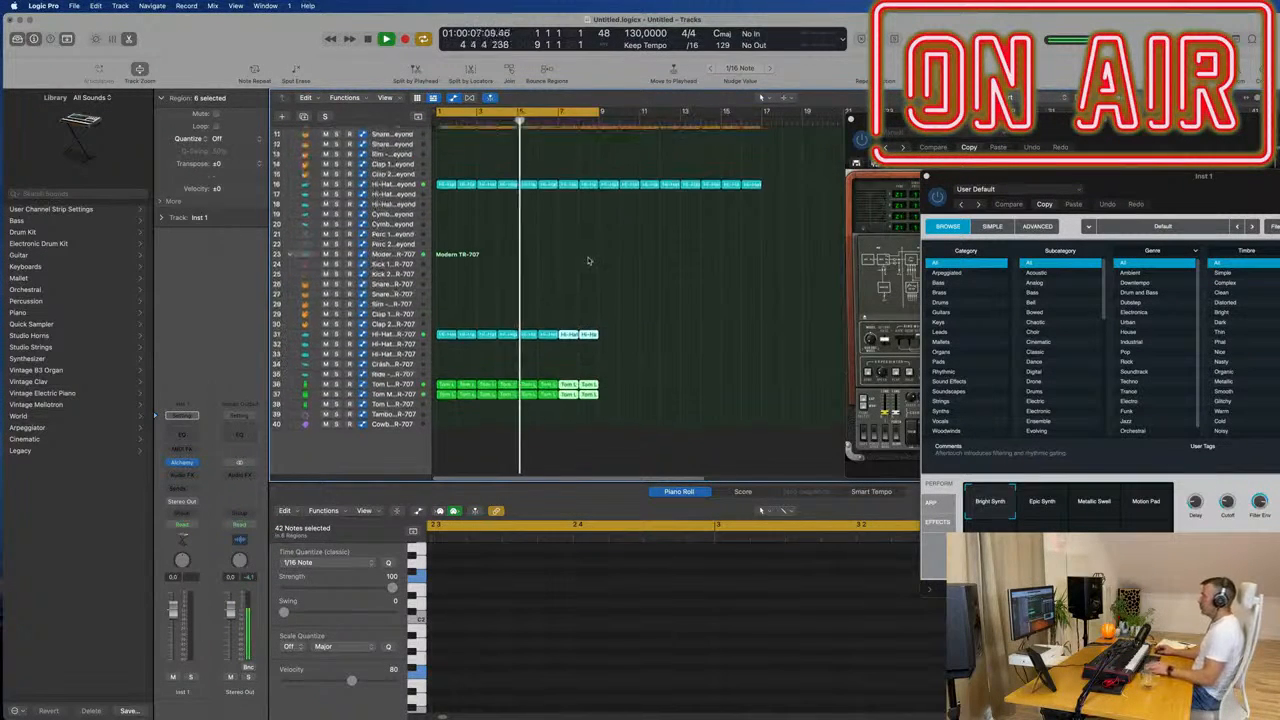
Step: Browse Alchemy's Strings, All and Brass categories during playback and load the 80s Fantasy preset from Brass
scroll(592, 255, up, 6)
drag(1054, 175, 644, 182)
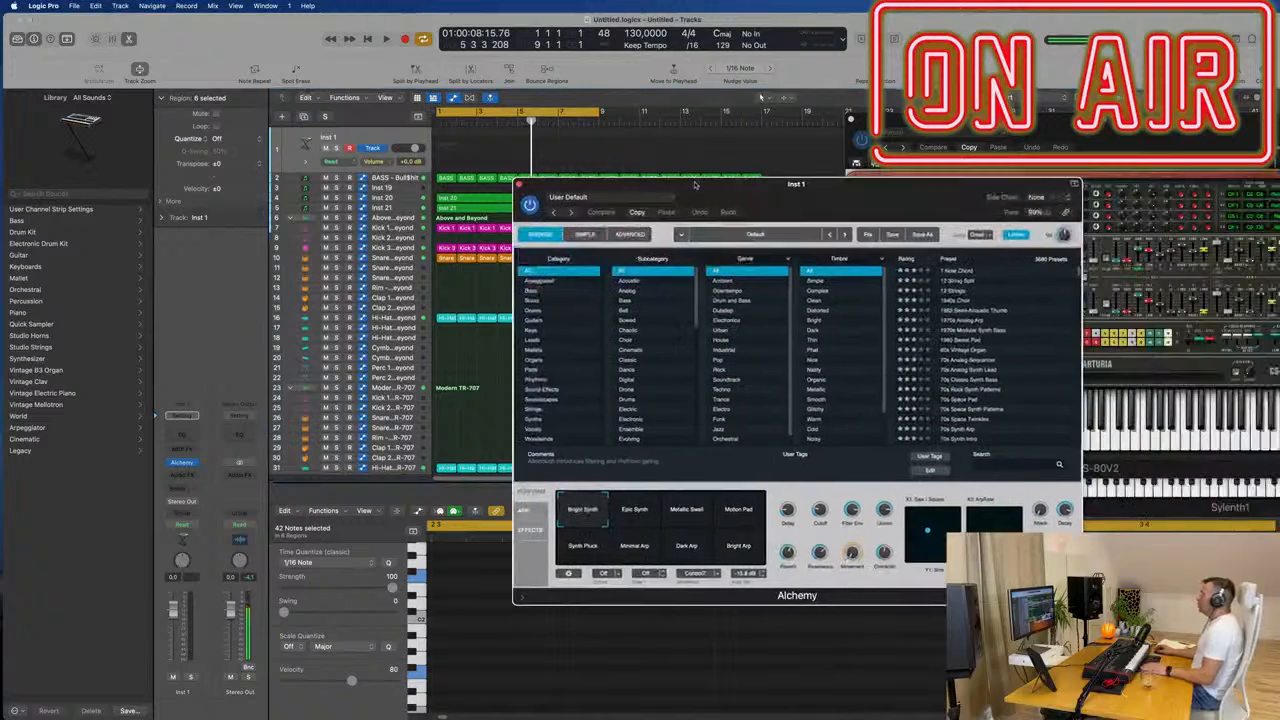
key(space)
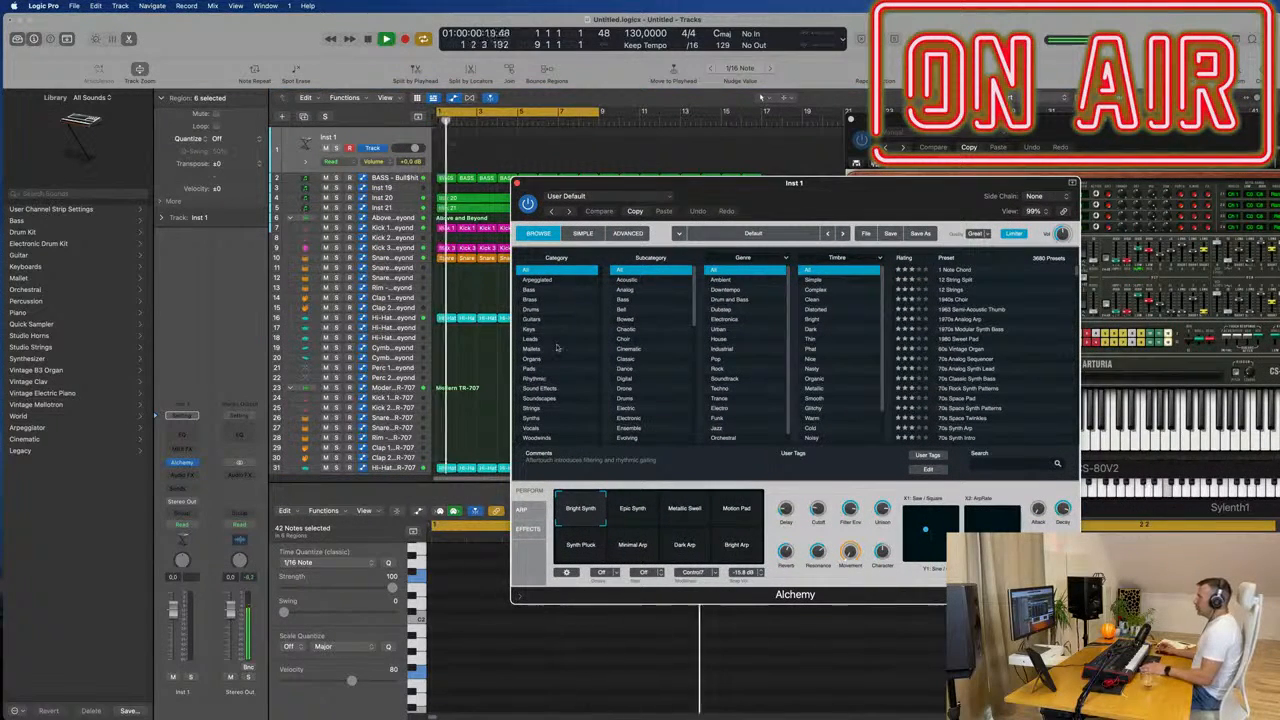
click(533, 409)
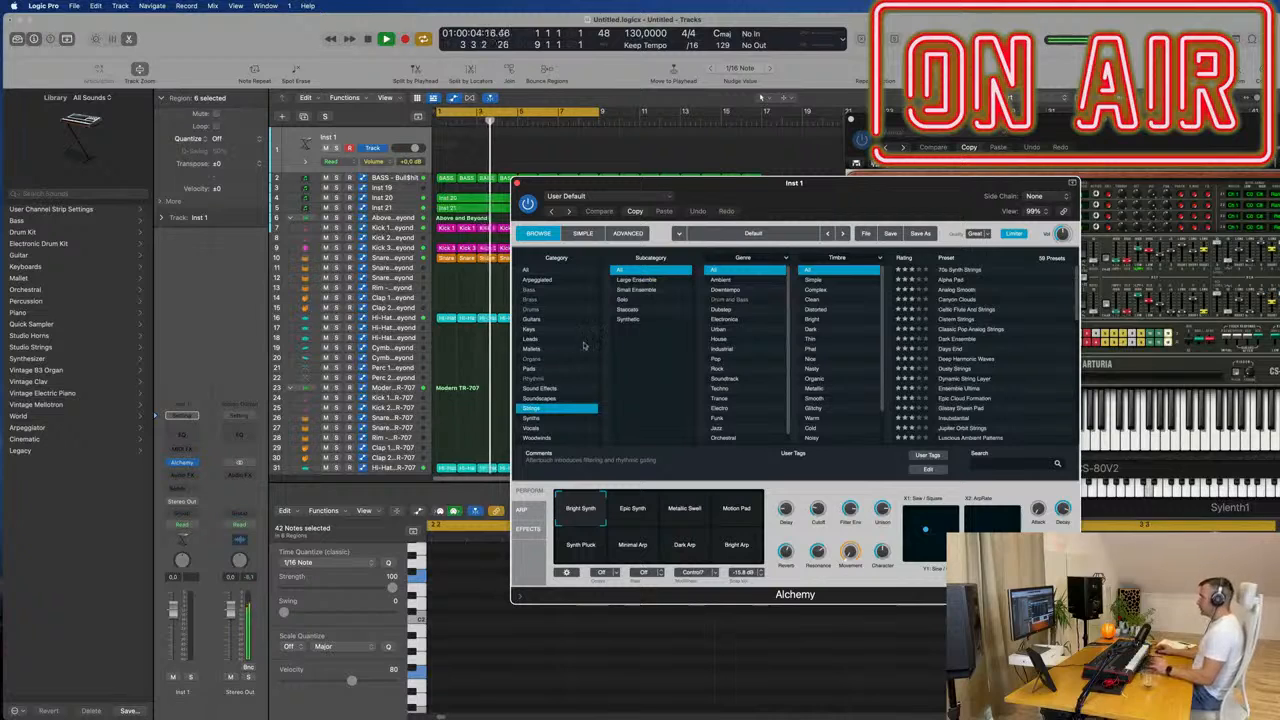
click(526, 270)
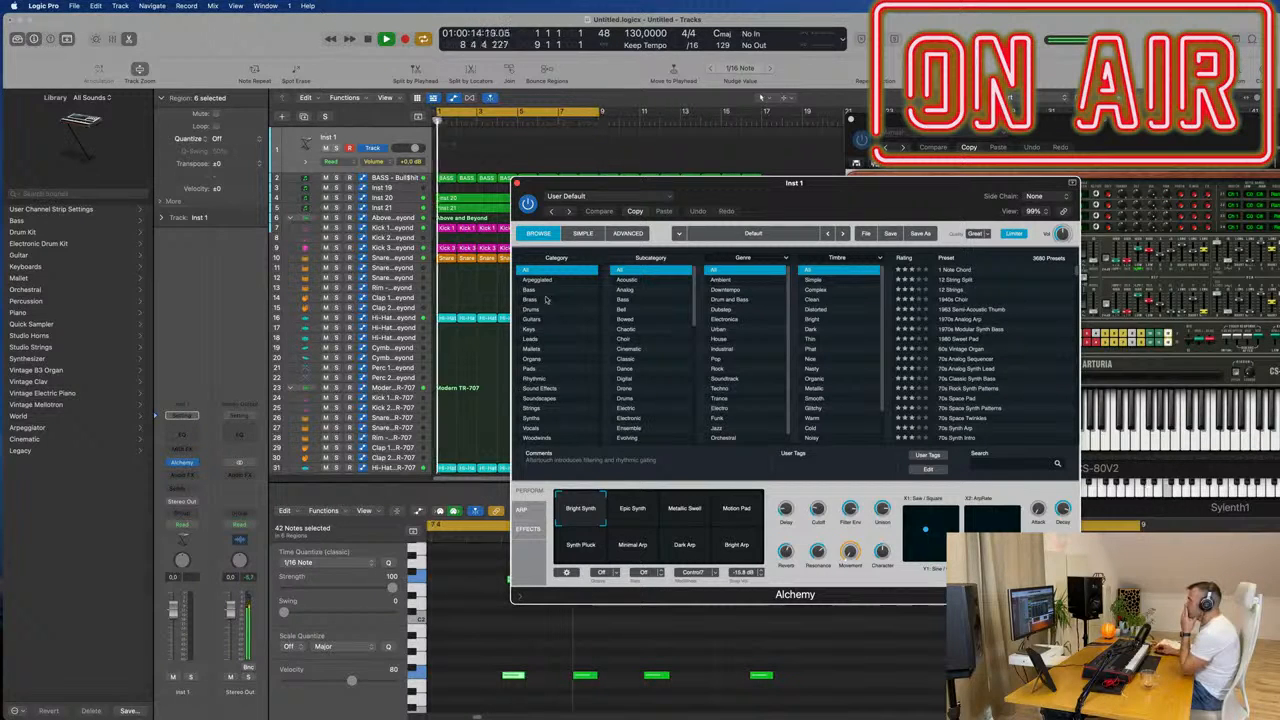
click(546, 300)
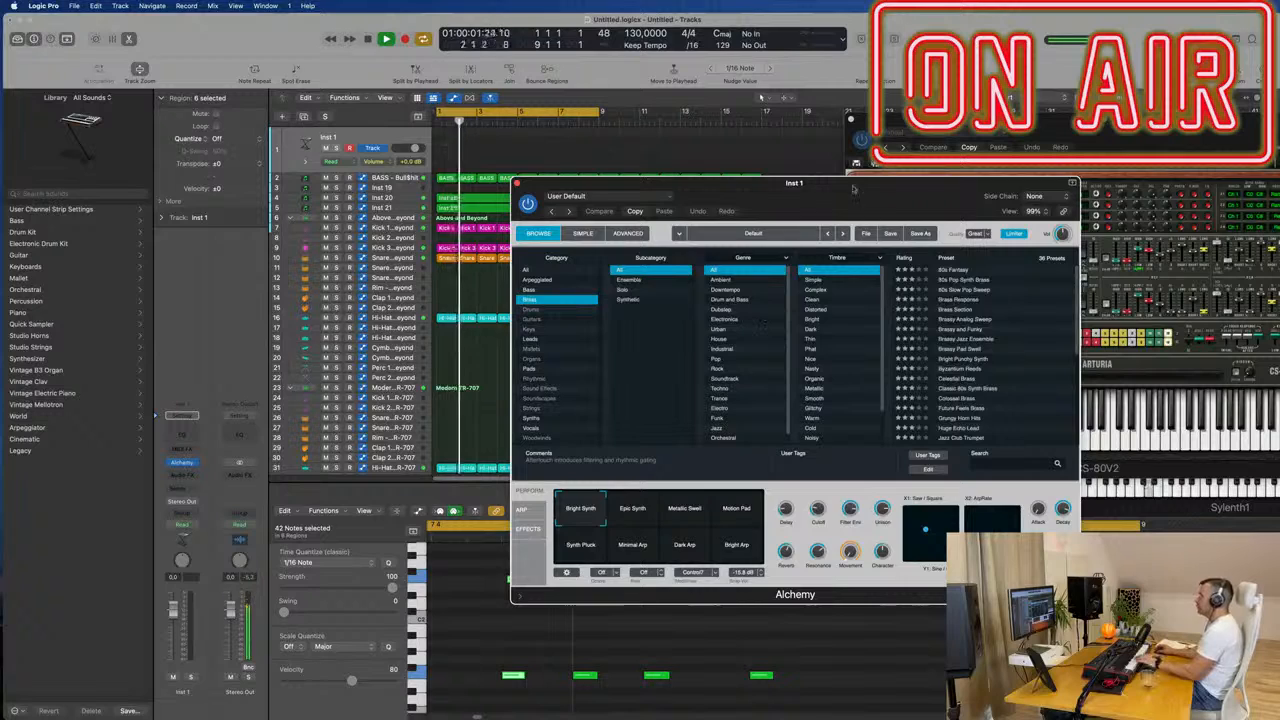
drag(853, 188, 805, 226)
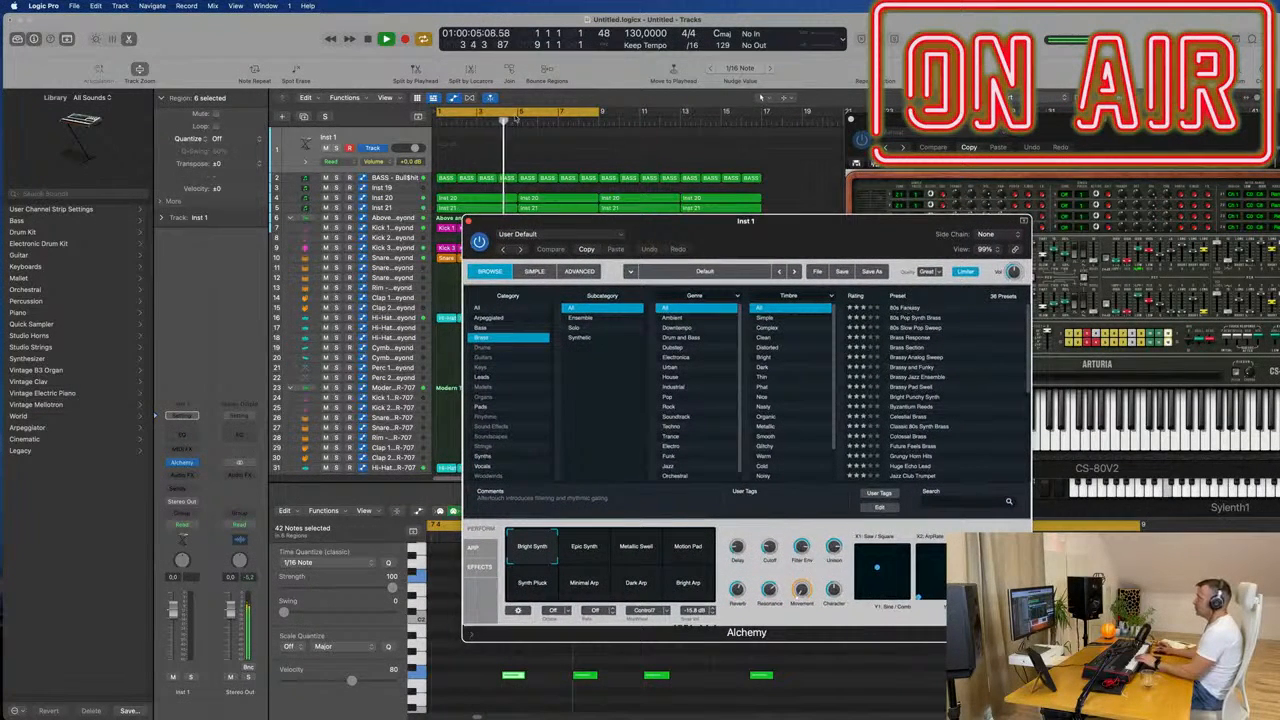
click(900, 308)
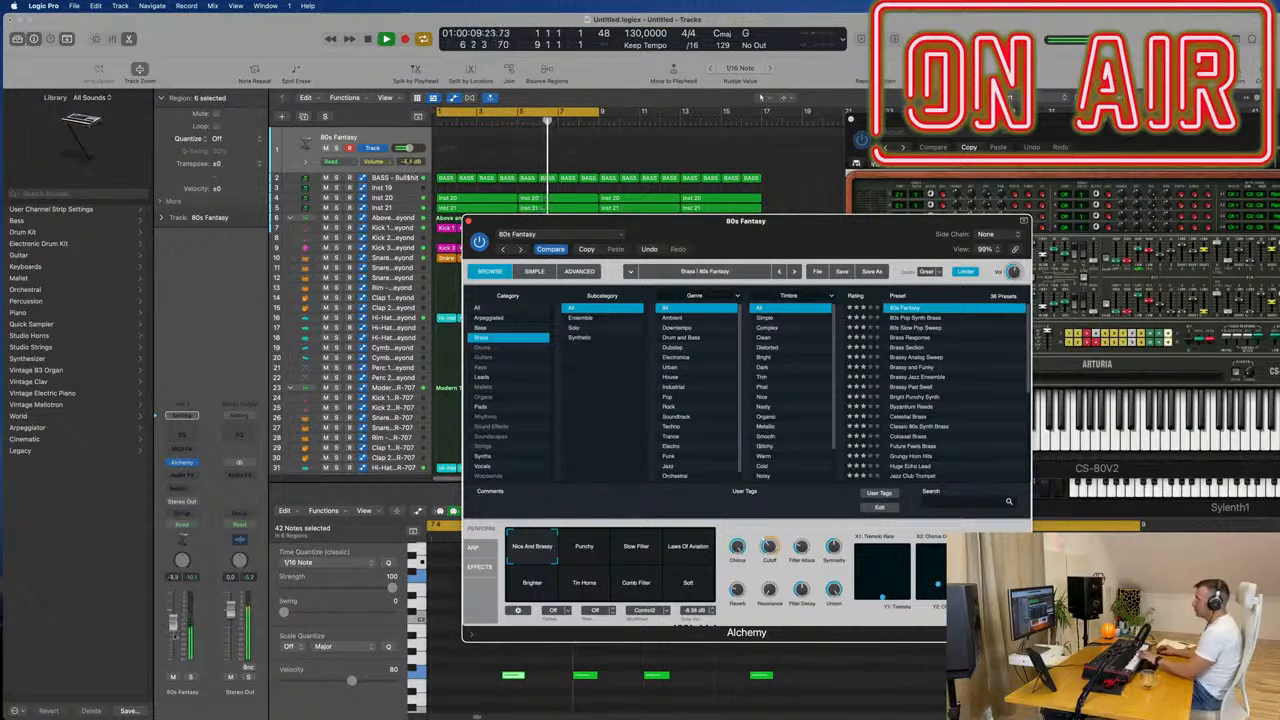
Step: Lower the 80s Fantasy track to -7.0 dB and audition its Punchy, Slow Filter, Brighter, Comb Filter and Soft snapshots
drag(174, 622, 174, 625)
click(601, 534)
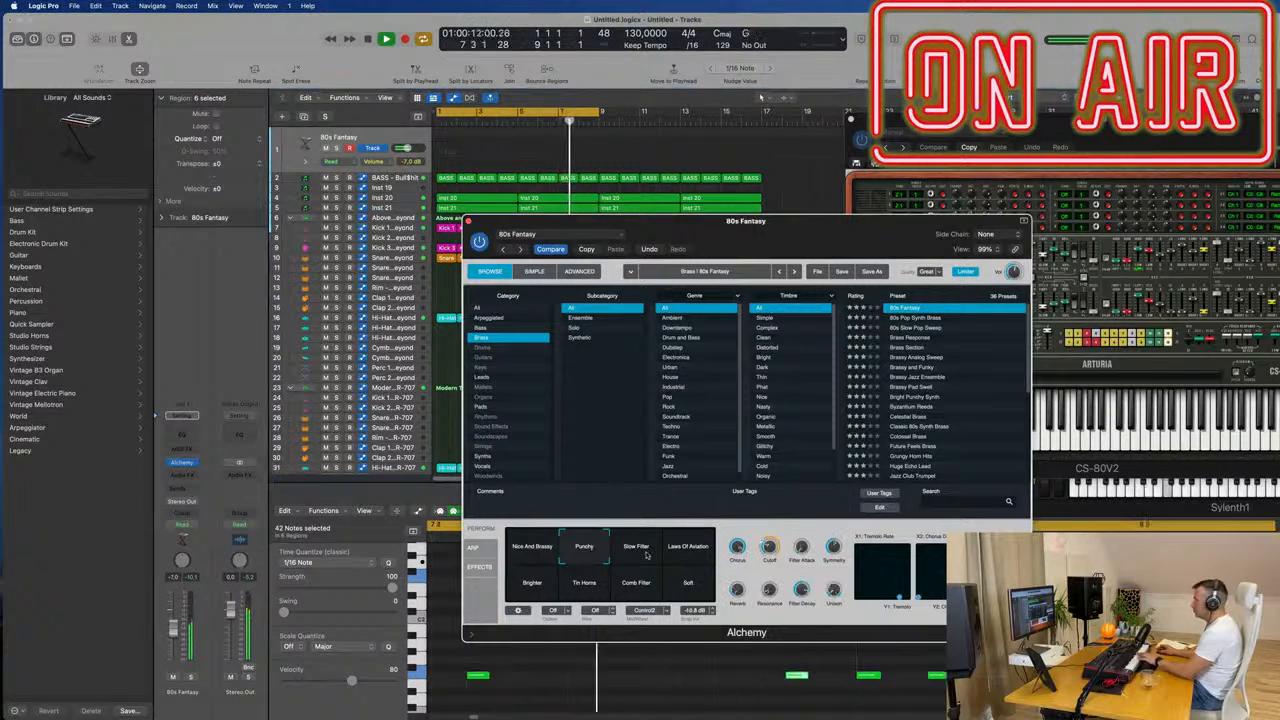
click(648, 550)
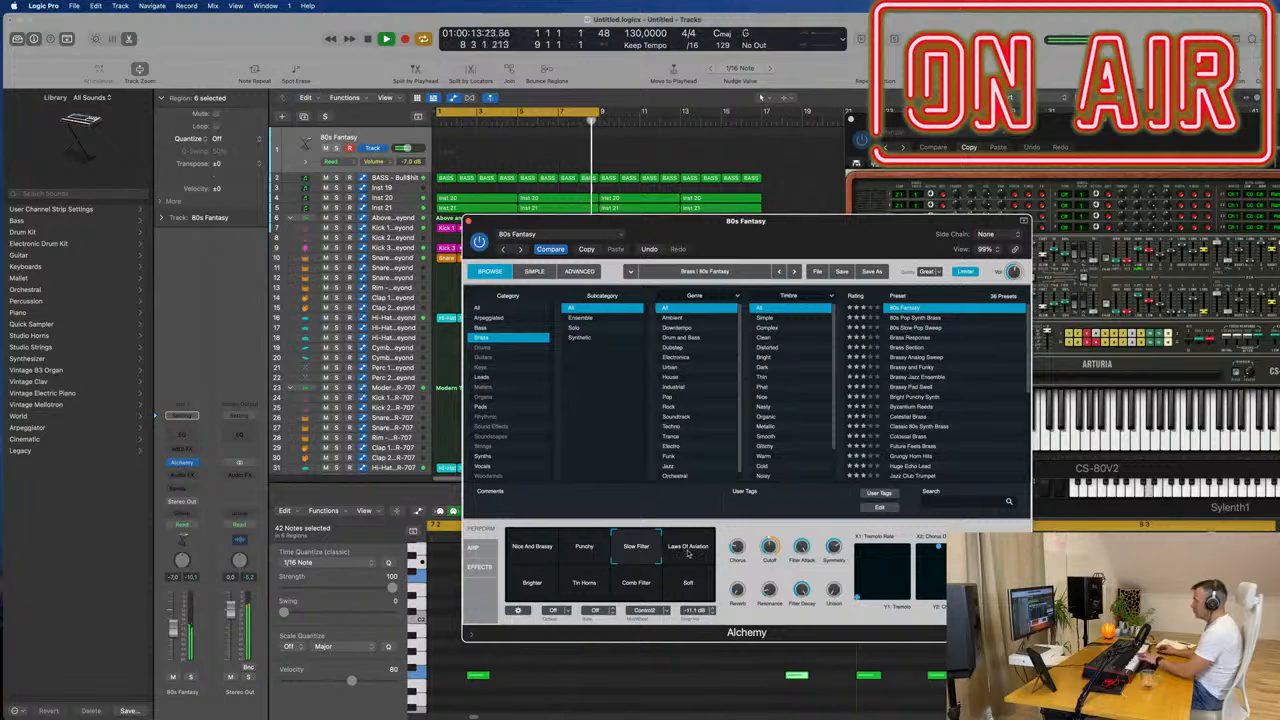
click(533, 585)
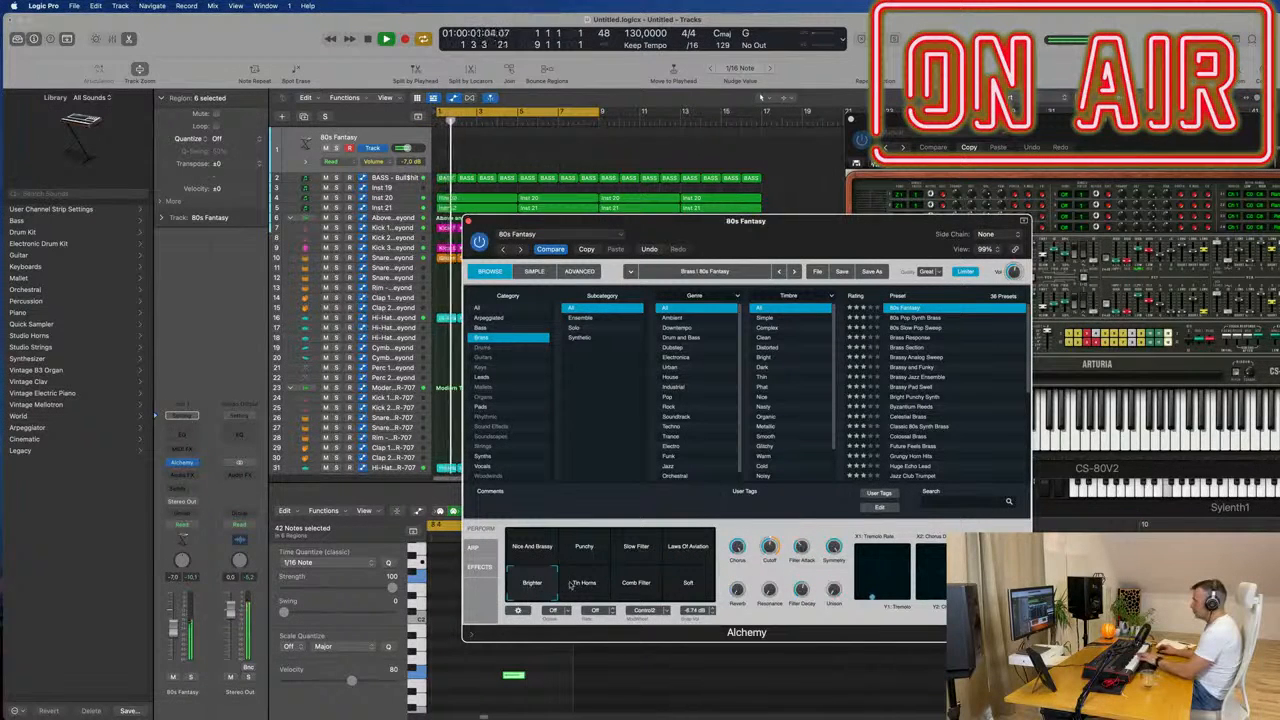
click(642, 586)
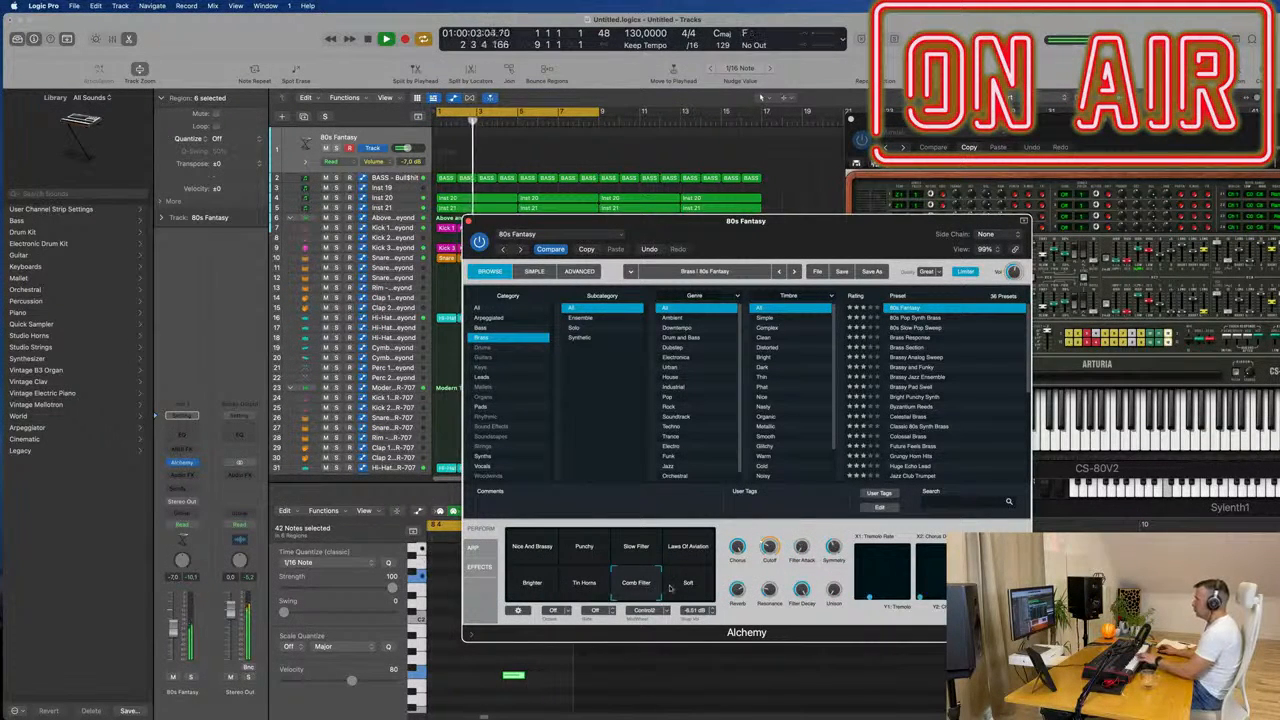
click(681, 588)
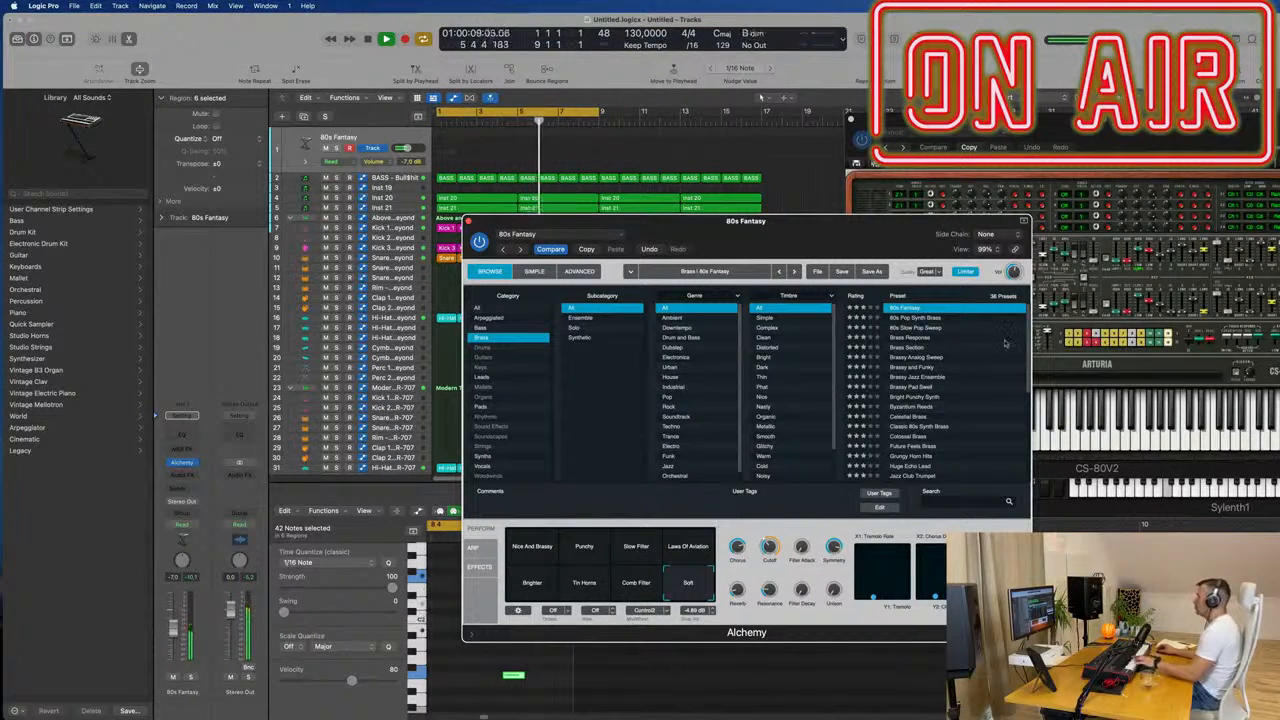
Step: Audition the Brass Response and Brass Section presets in Alchemy and keep Brass Response loaded
click(918, 339)
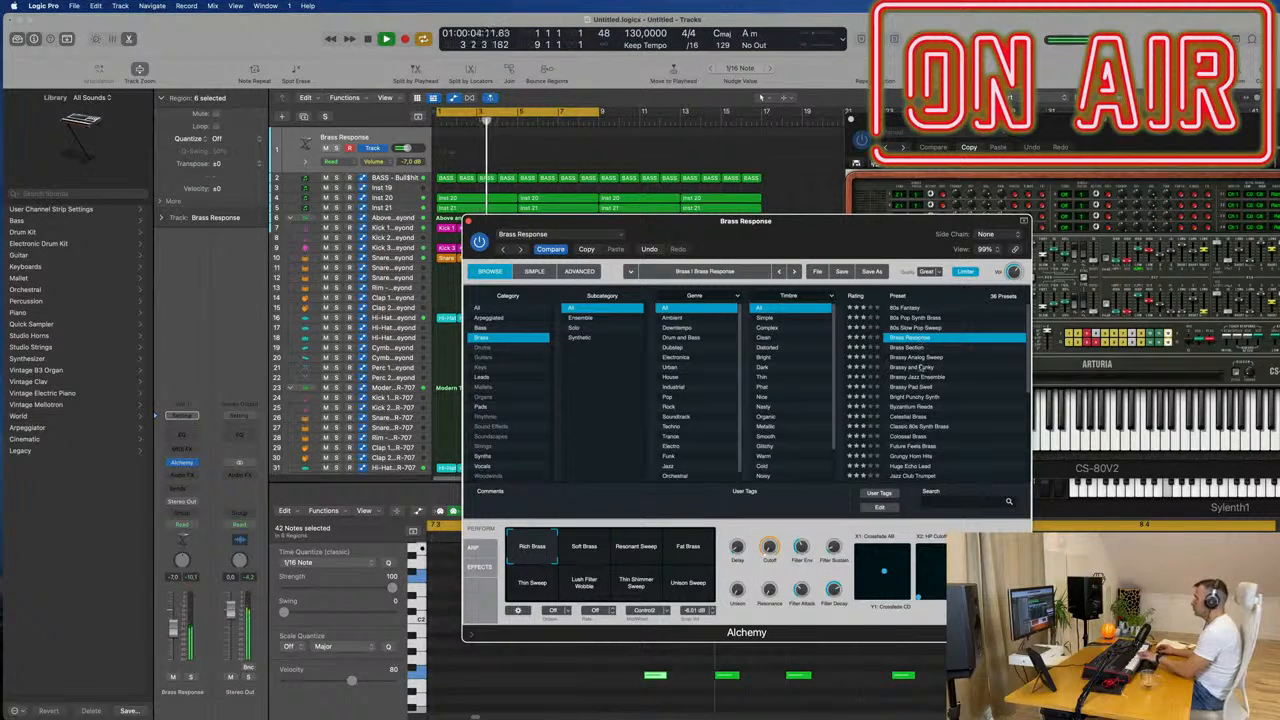
click(907, 348)
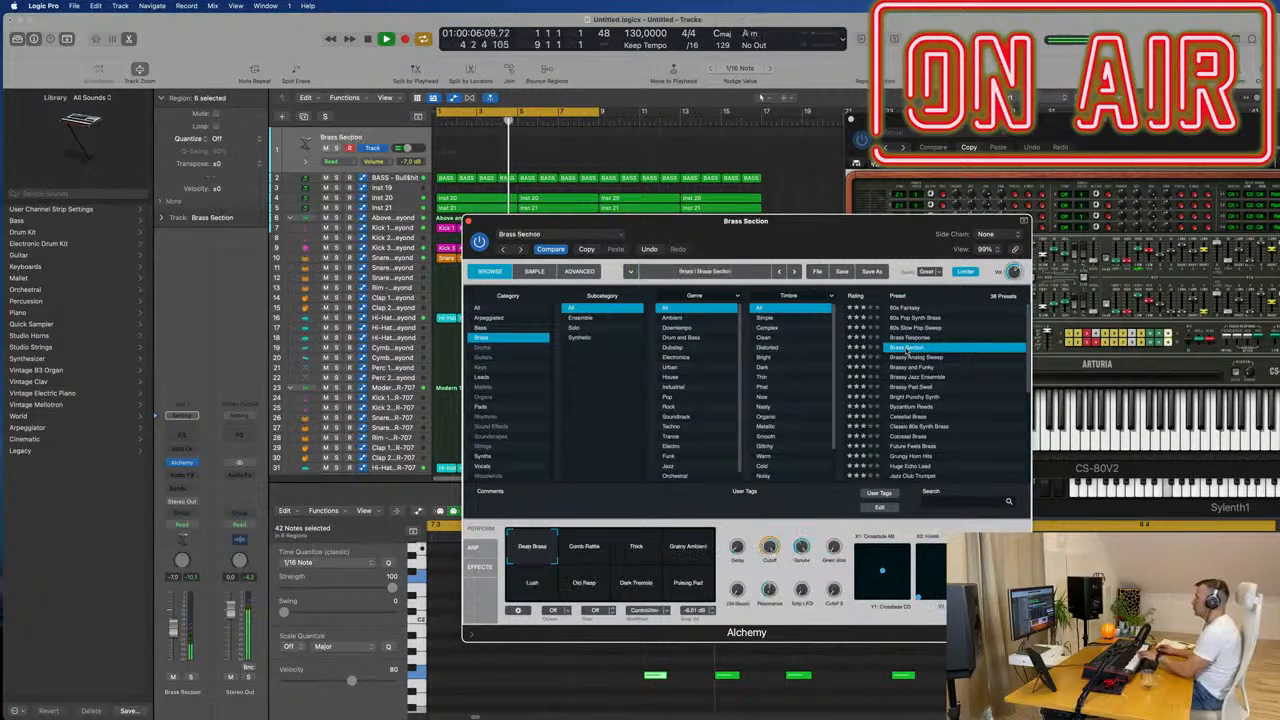
click(910, 338)
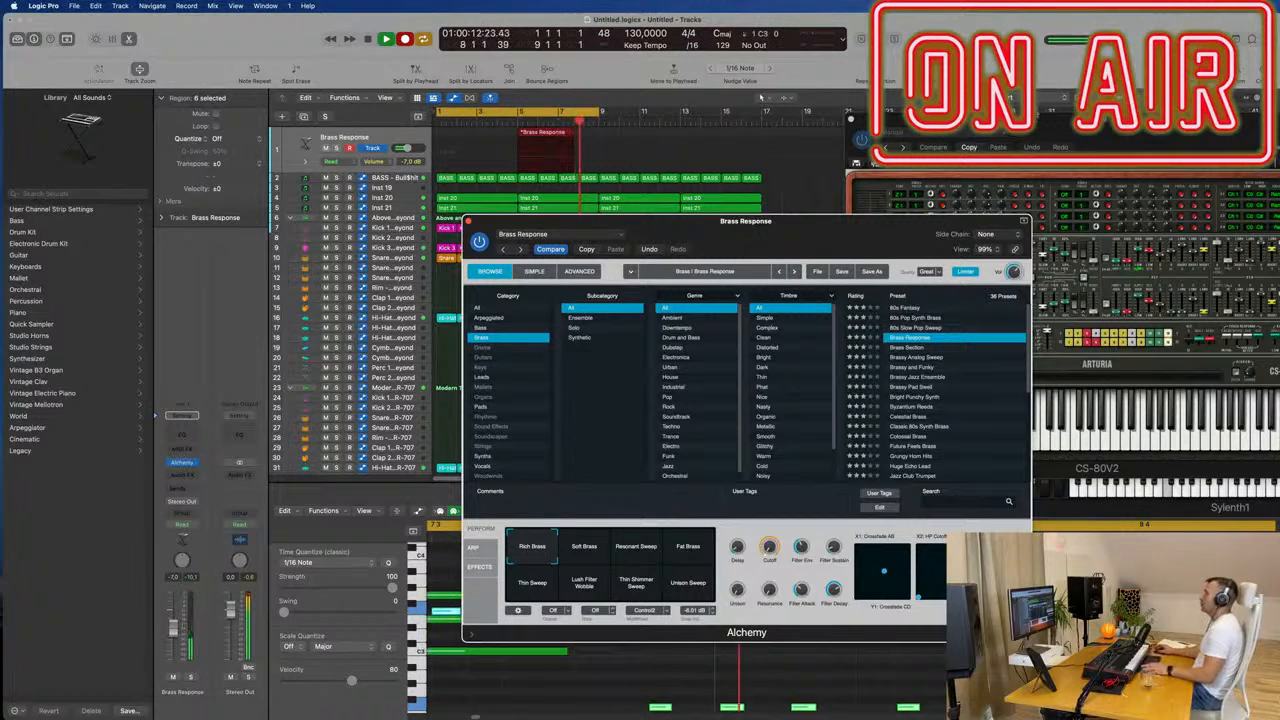
Step: Finish recording the brass chords, move their region to start at bar 1 and set the Alchemy window aside
key(space)
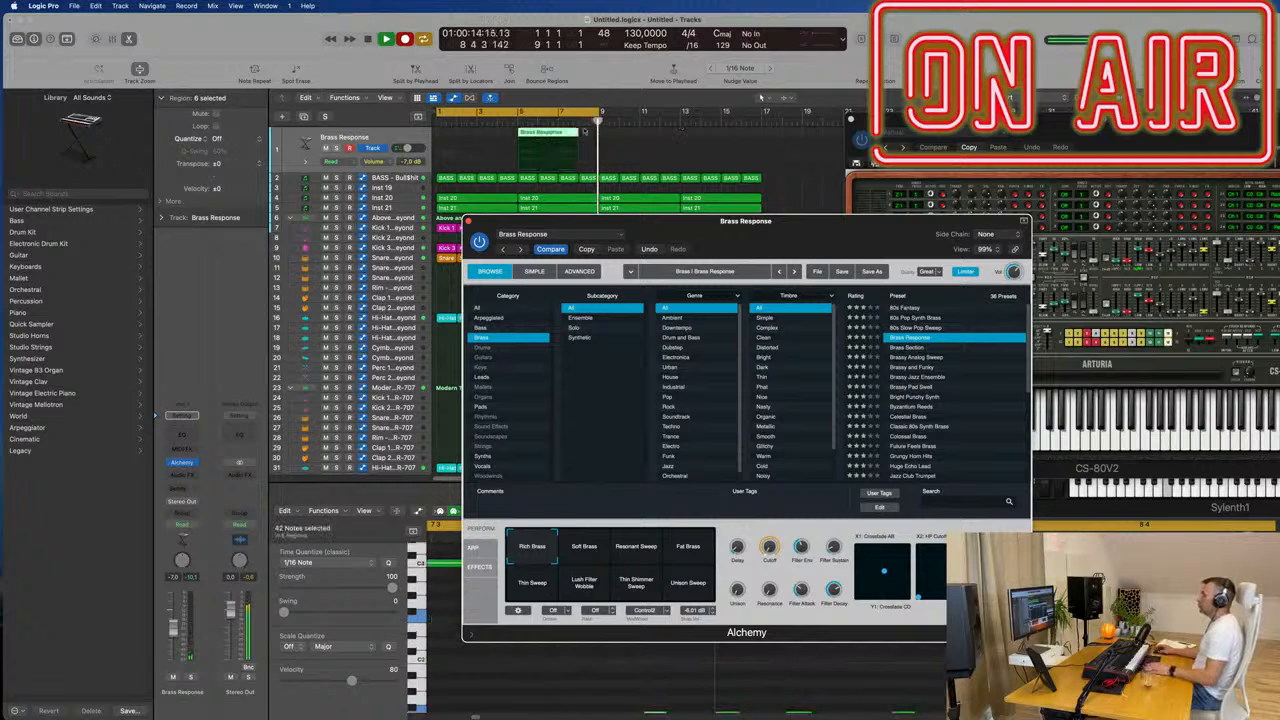
drag(541, 134, 459, 134)
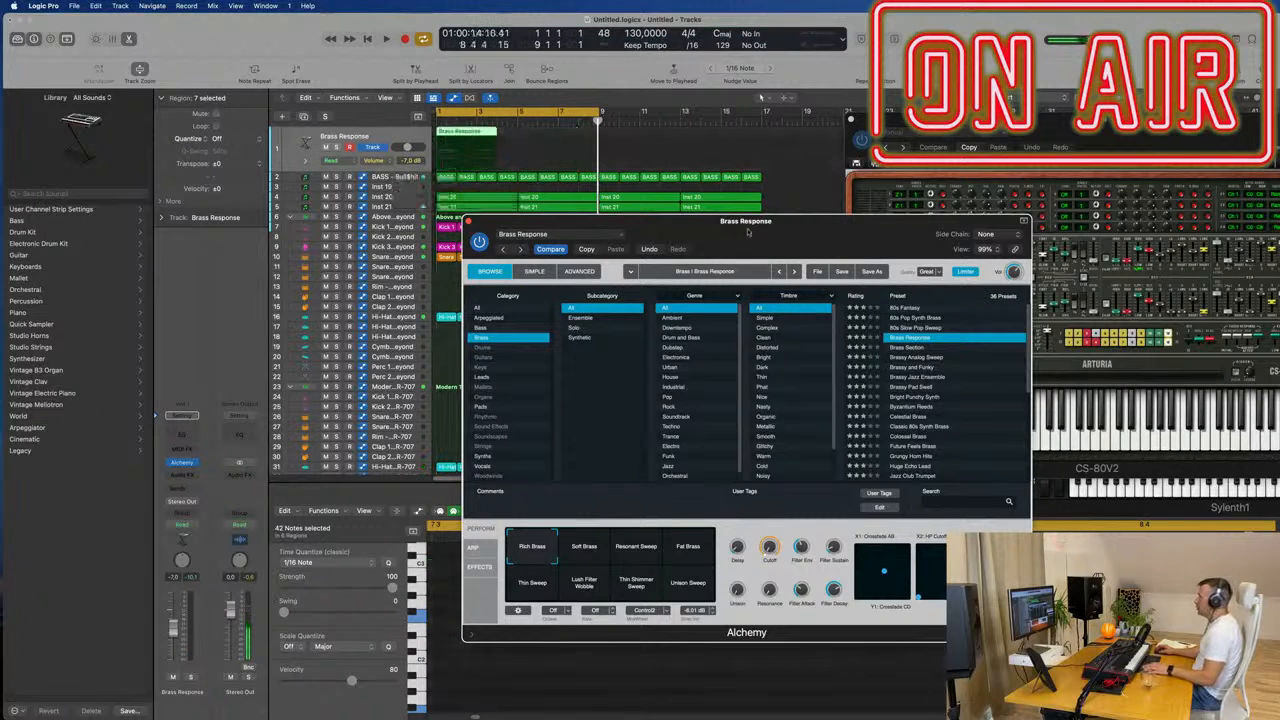
drag(748, 230, 1125, 147)
Step: Open only the Brass Response region in the Piano Roll and quantize all its notes to 1/16
key(e)
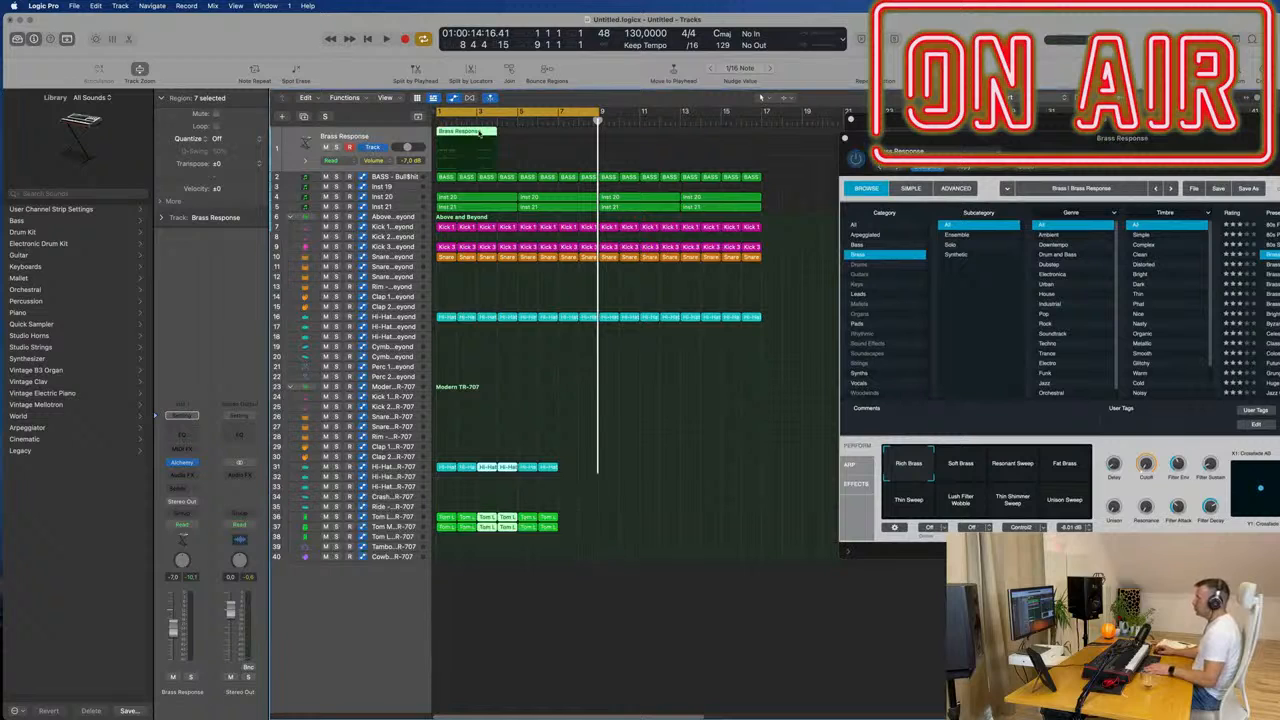
key(e)
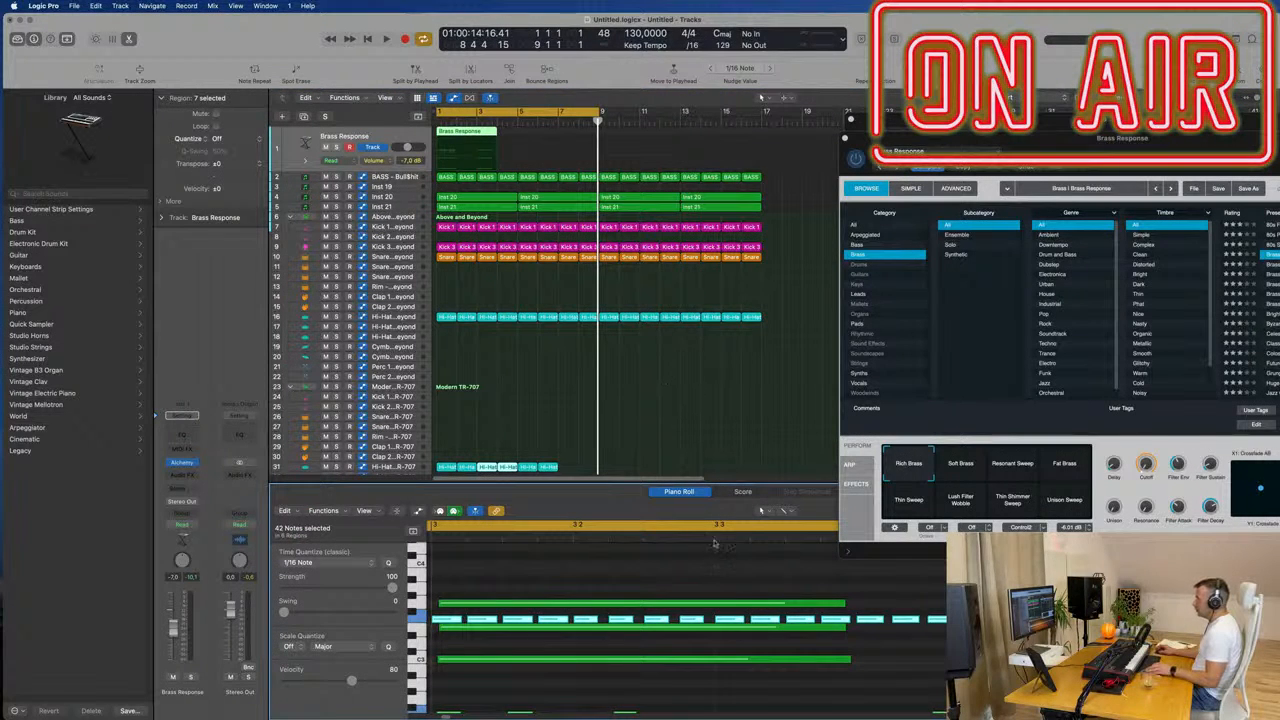
click(723, 392)
click(475, 131)
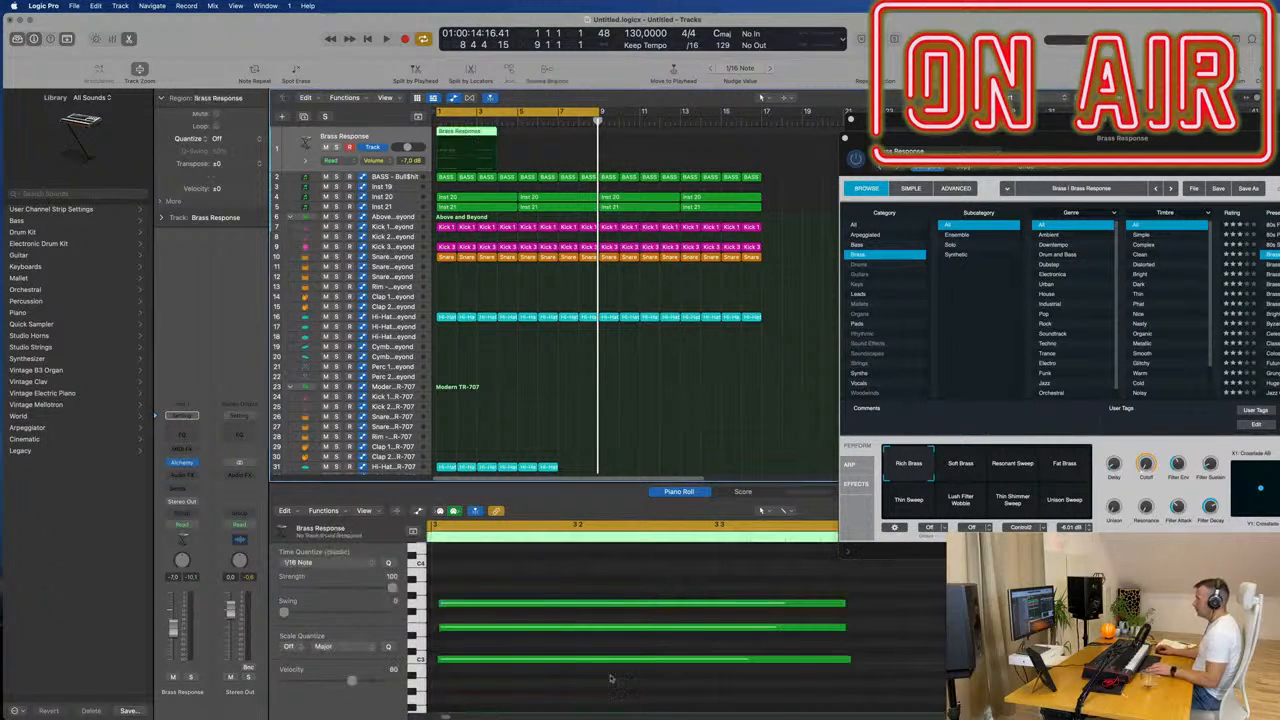
key(super+a)
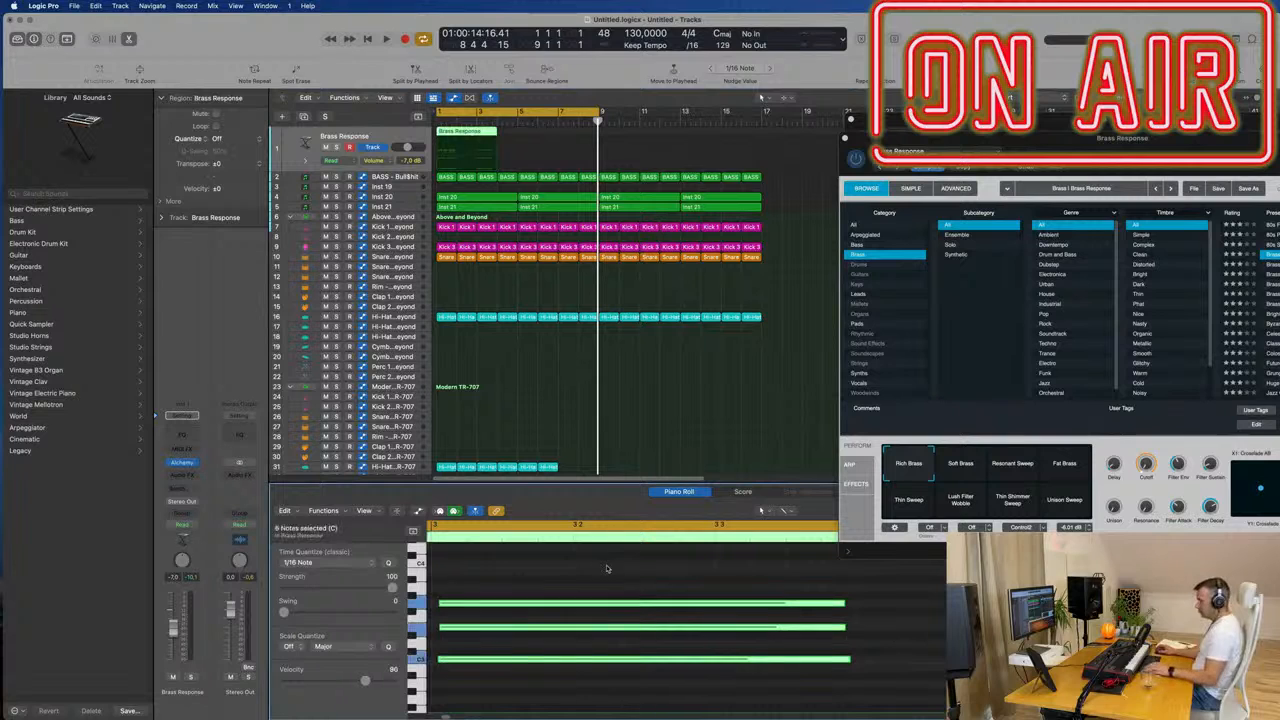
key(space)
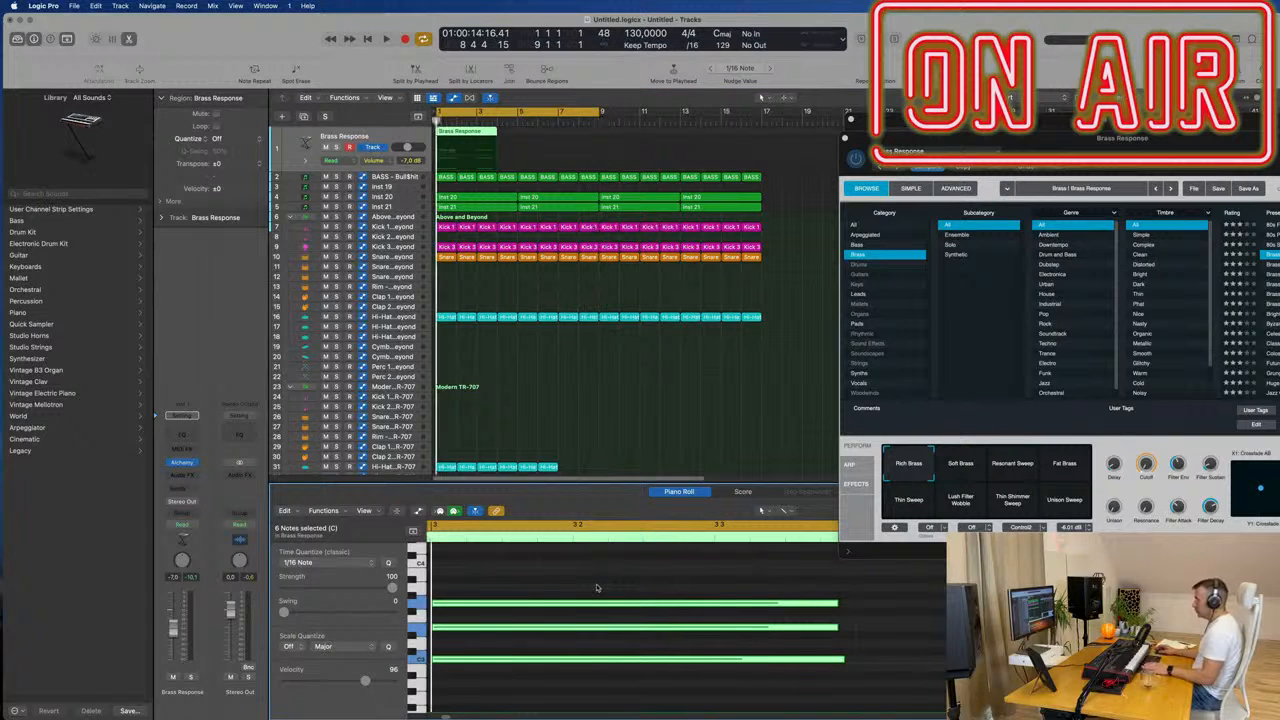
key(space)
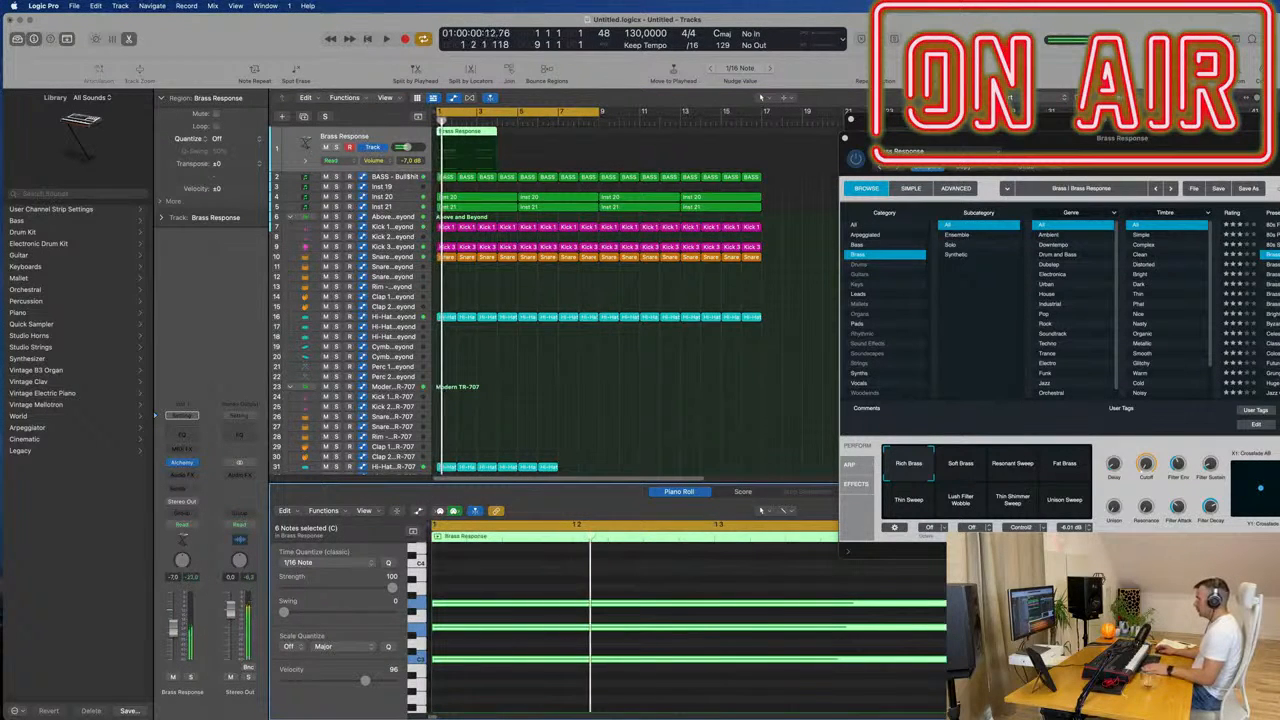
Step: Switch Brass Response to the Soft Brass snapshot and audition the chord against the beat
key(space)
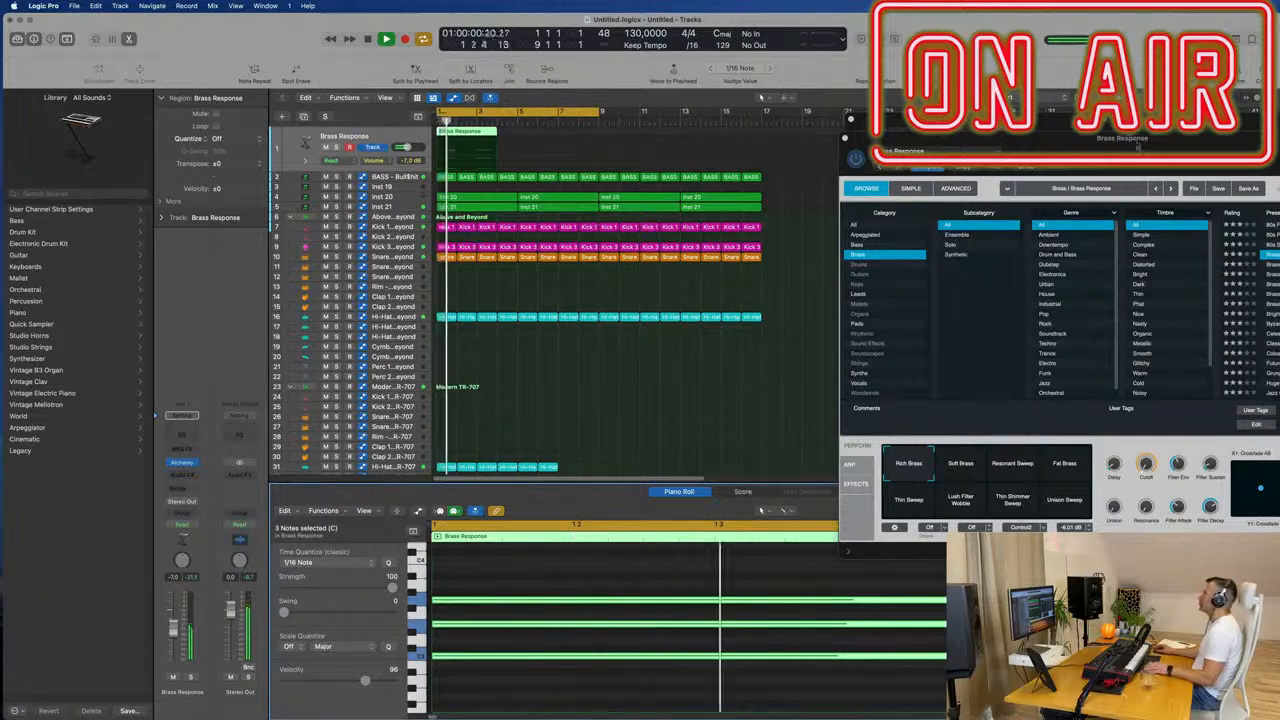
drag(1136, 144, 863, 152)
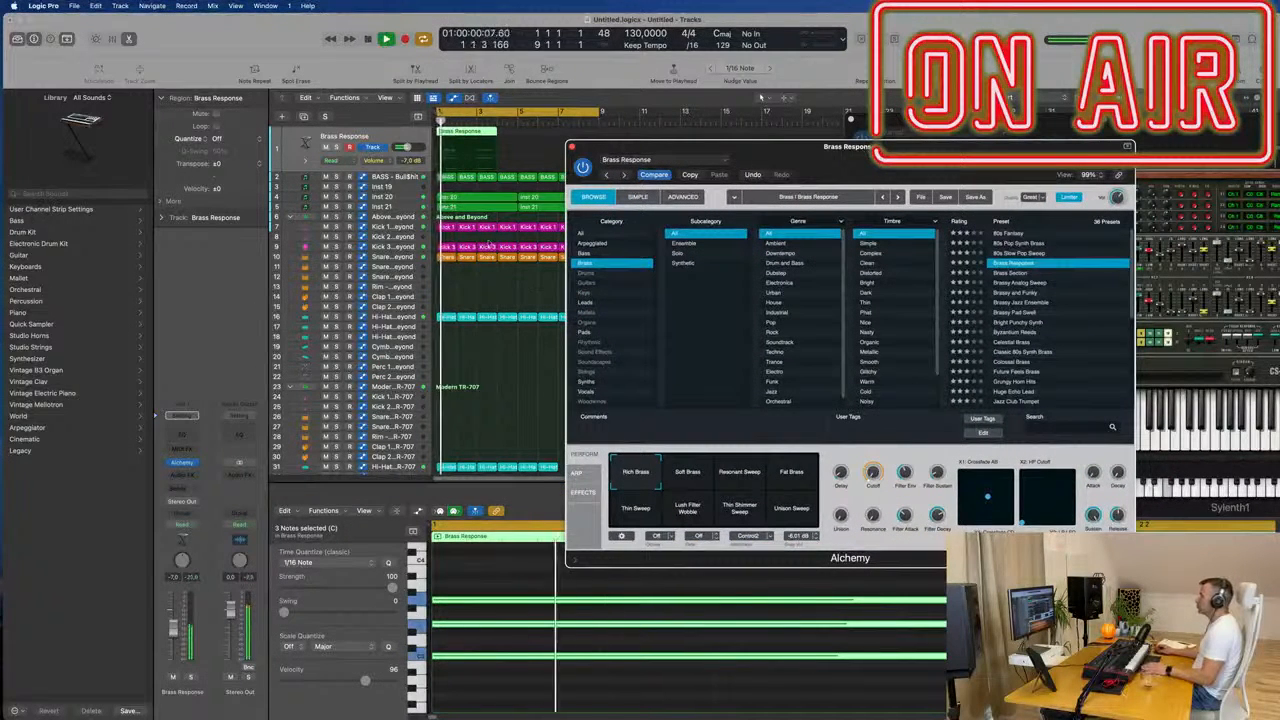
key(space)
scroll(686, 630, down, 5)
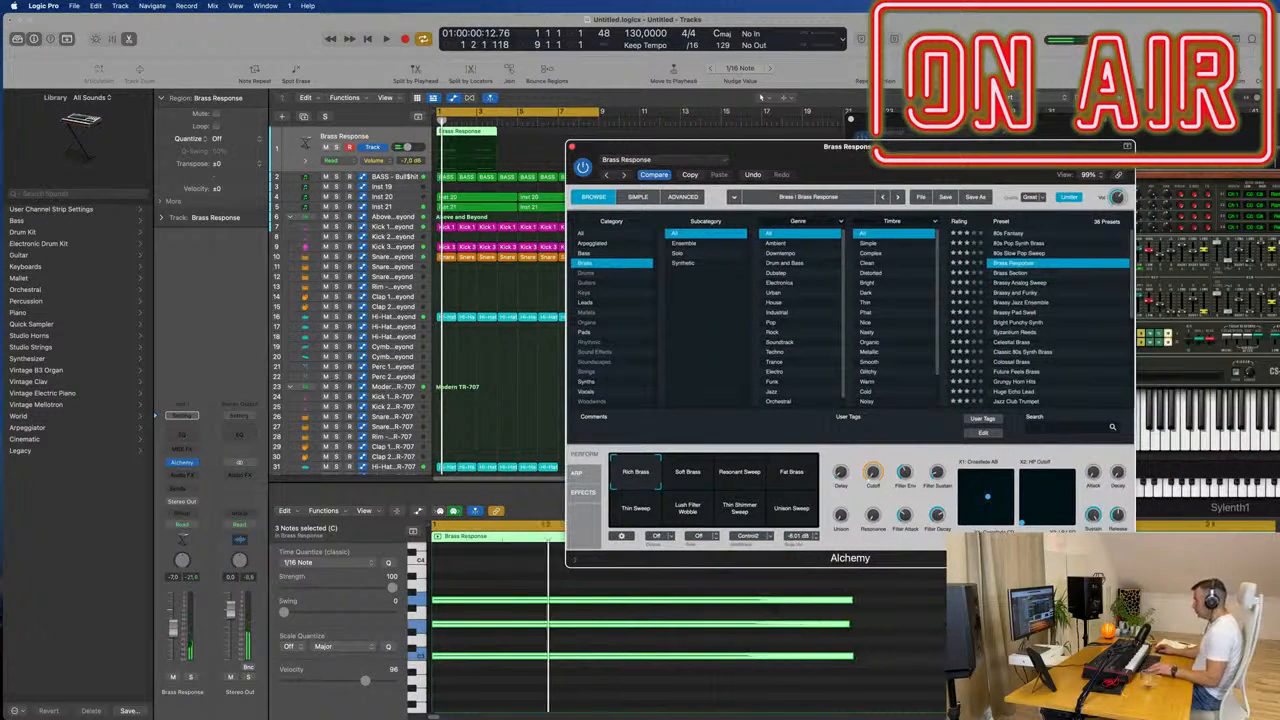
key(super+Right)
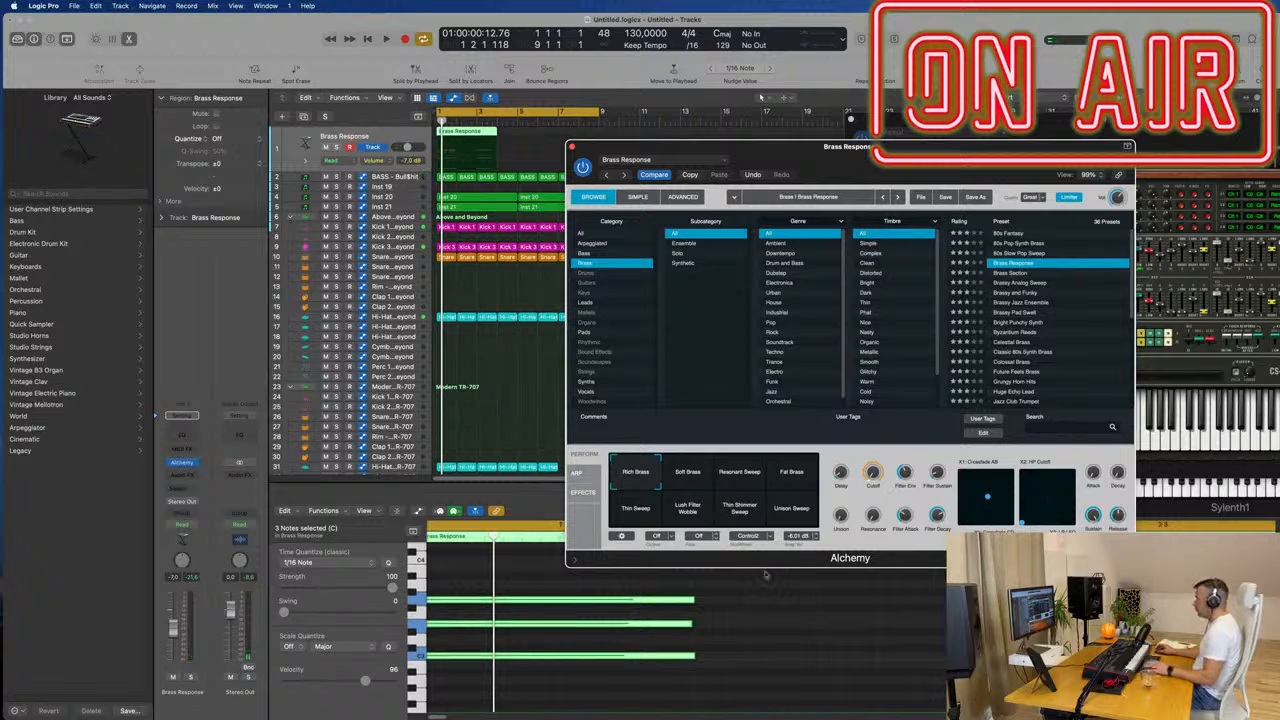
key(space)
click(686, 476)
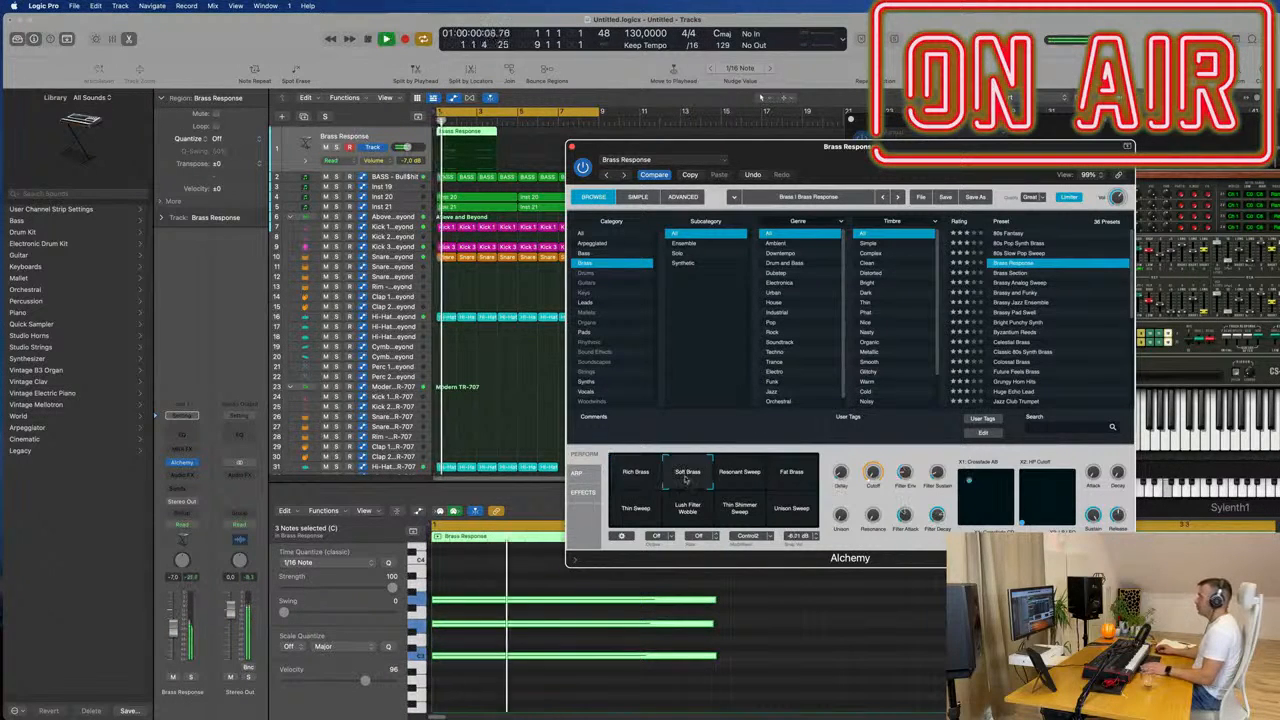
key(space)
key(space)
drag(686, 147, 866, 202)
key(space)
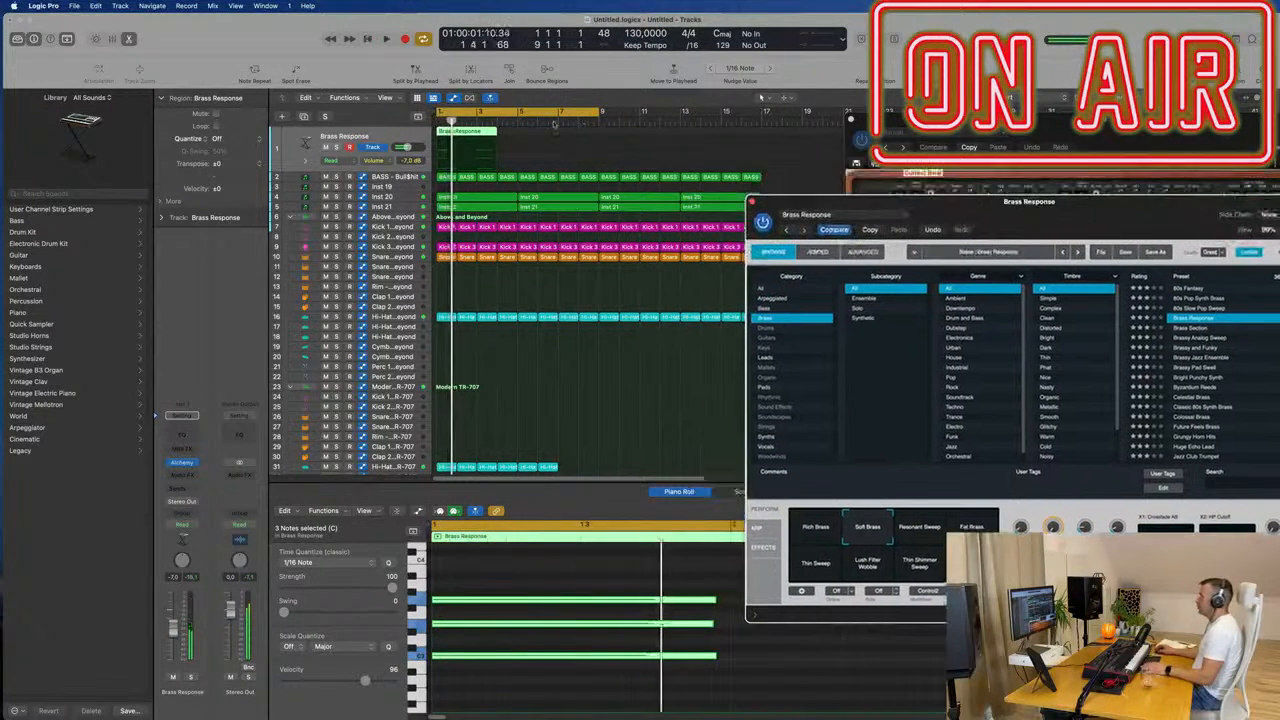
Step: Try repeating the Brass Response region directly after itself, play it back and undo the repeat
key(space)
click(478, 140)
key(space)
key(space)
key(super+r)
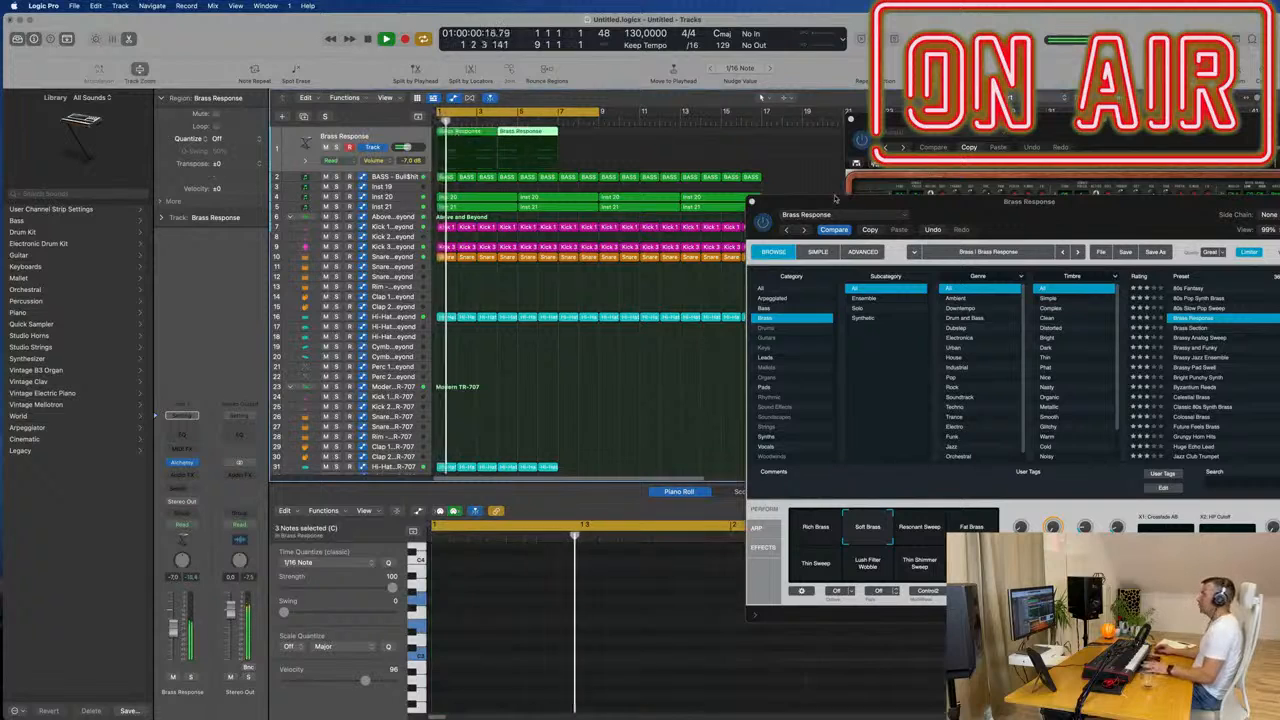
key(space)
key(space)
key(space)
key(super+z)
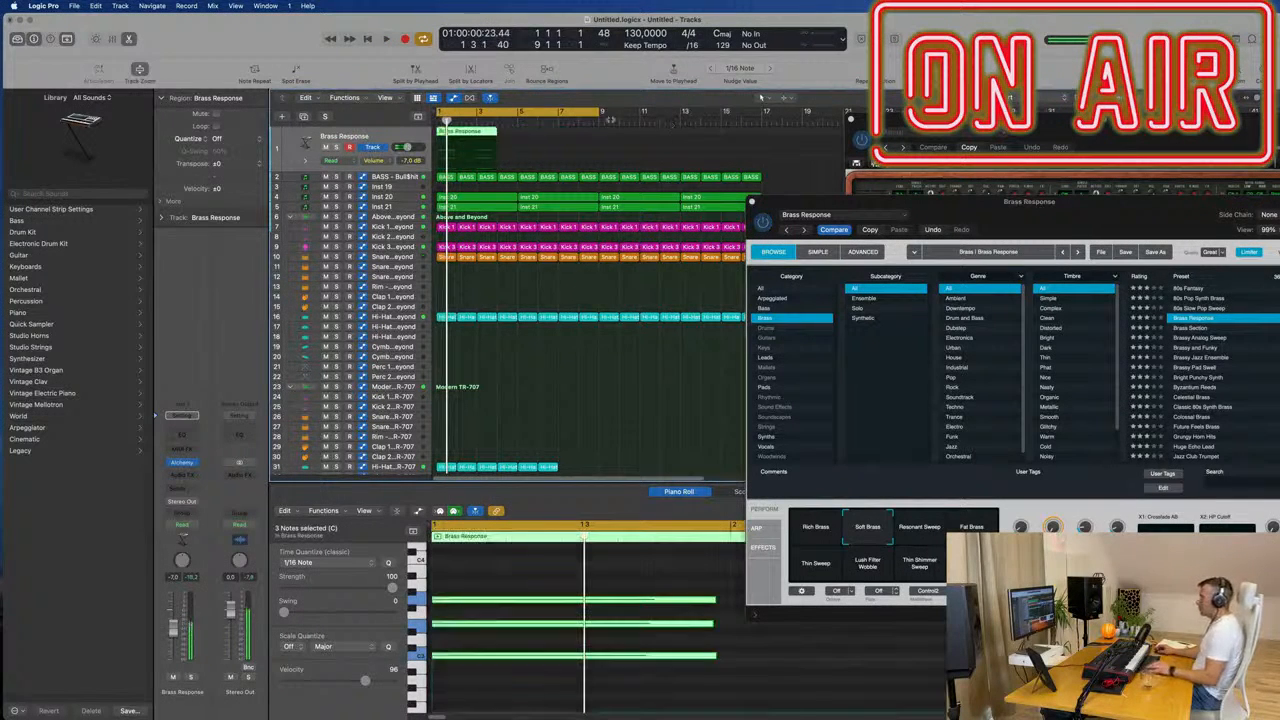
Step: Extend the Brass Response region to end at bar 5 and repeat it once up to bar 9
drag(496, 131, 520, 136)
key(super+r)
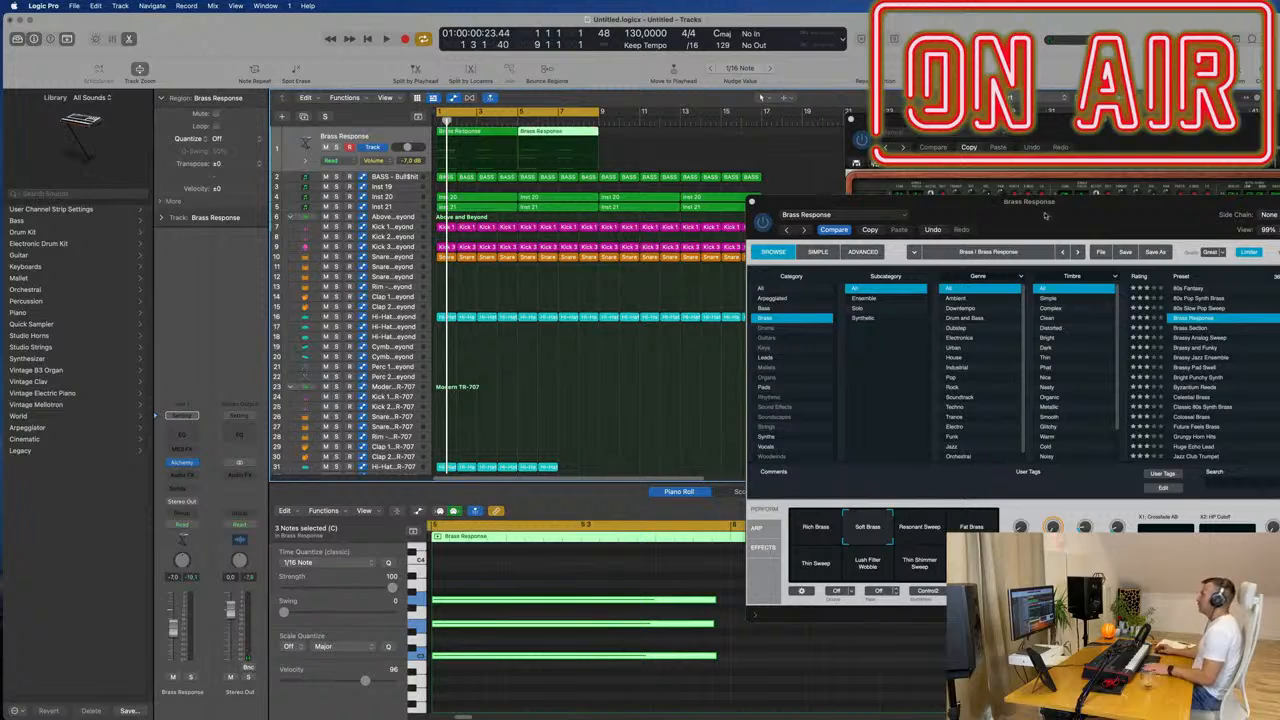
Step: Audition Brass Response's Resonant Sweep, Fat Brass, Thin Sweep, Lush Filter Wobble, Thin Shimmer Sweep and Unison Sweep snapshots during playback
drag(1046, 213, 706, 178)
key(space)
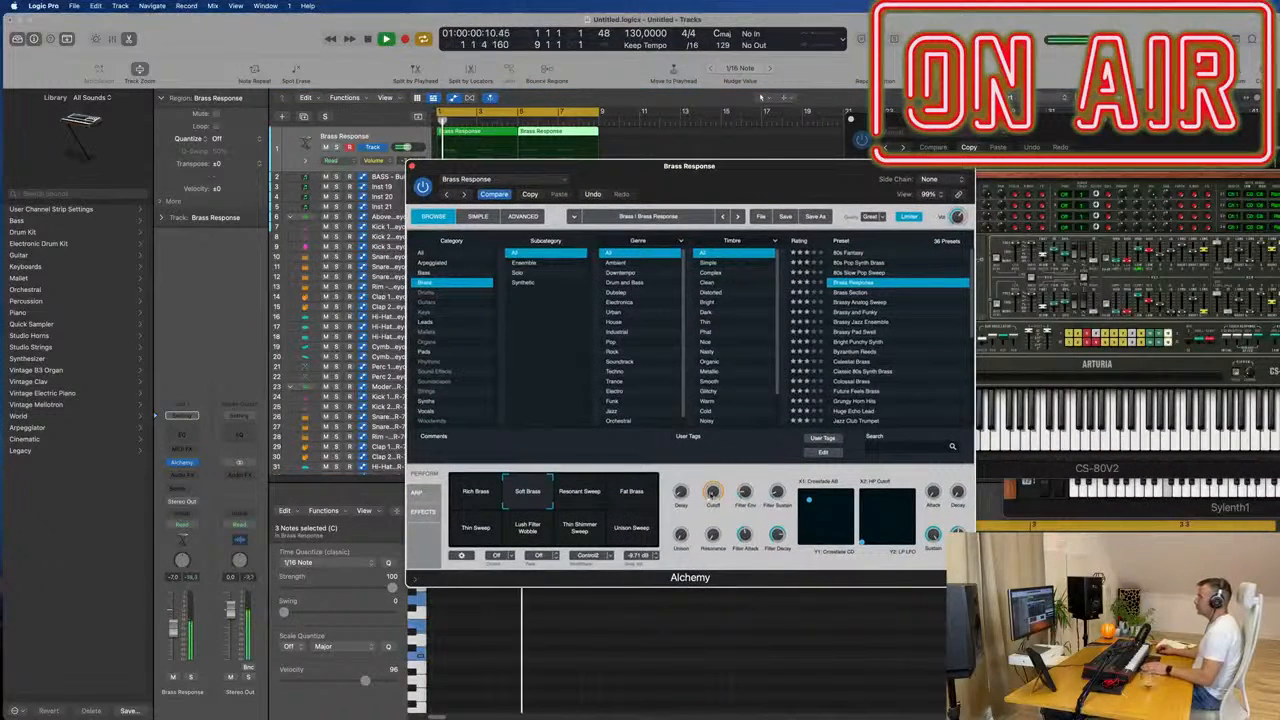
click(577, 497)
click(616, 501)
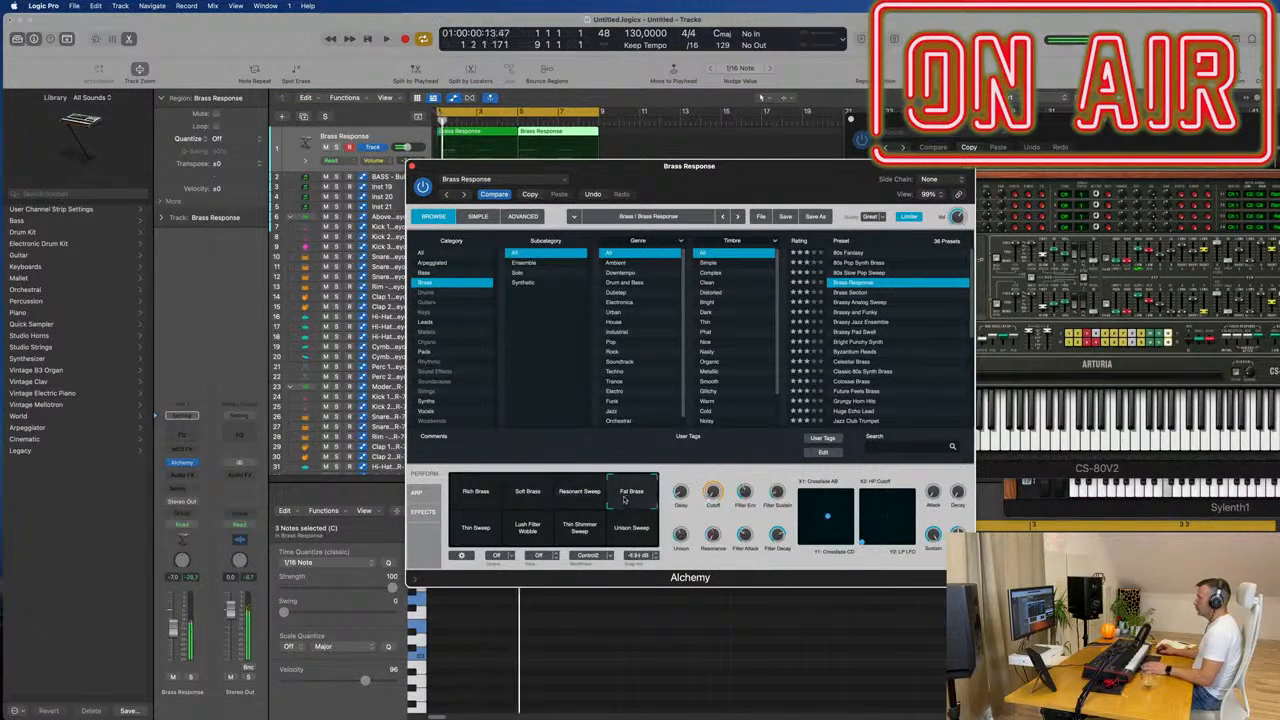
click(467, 535)
click(533, 533)
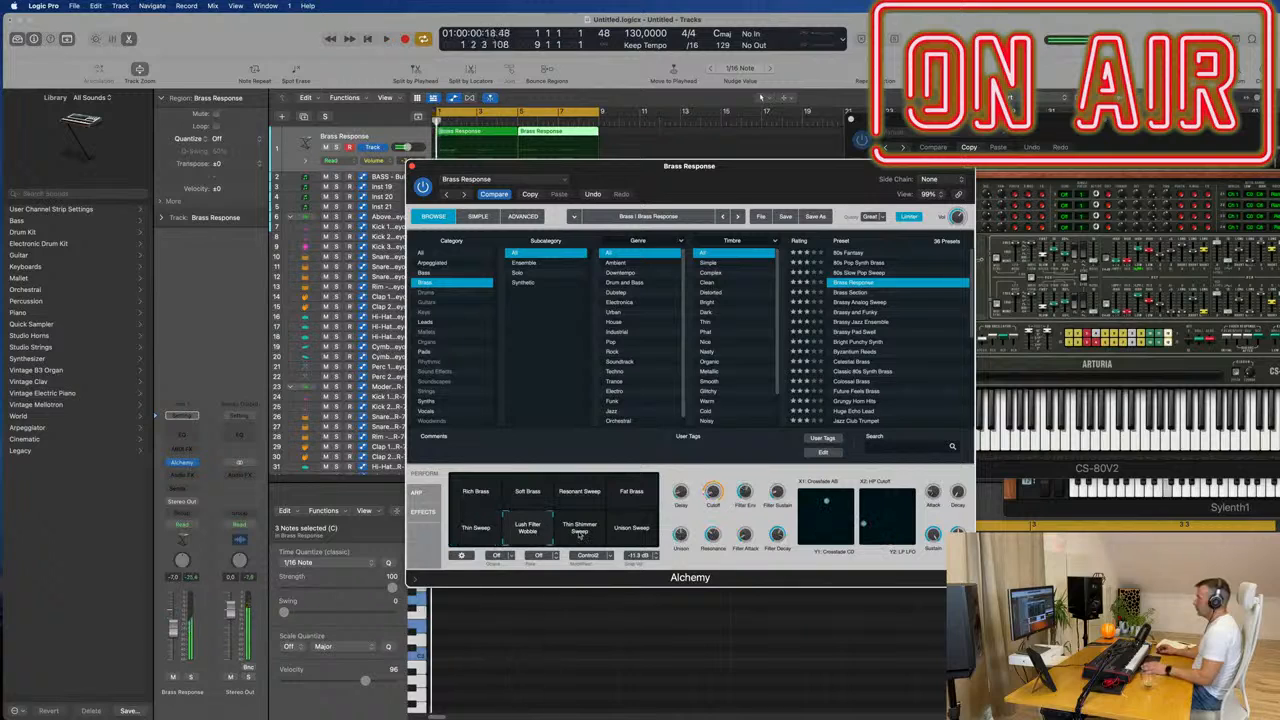
click(590, 535)
click(645, 533)
key(space)
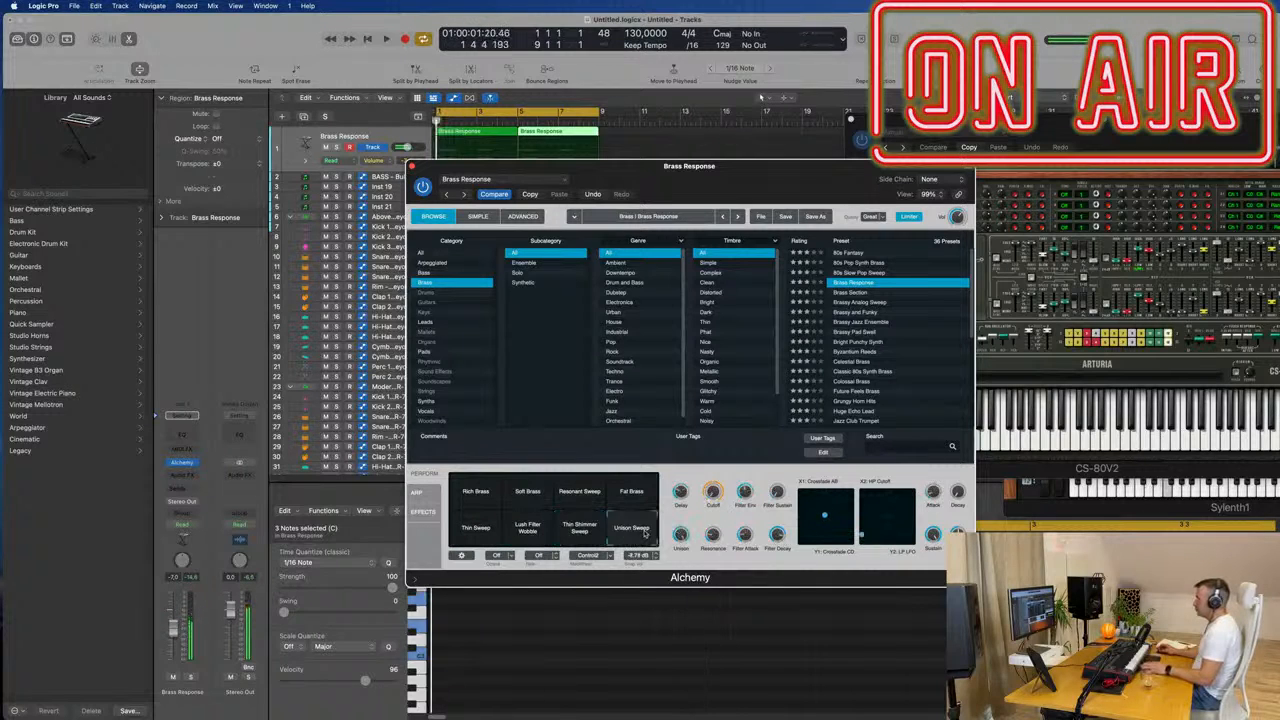
Step: Audition the Celestial Brass and Colossal Brass presets on the chord part during playback
drag(793, 191, 841, 189)
key(space)
key(space)
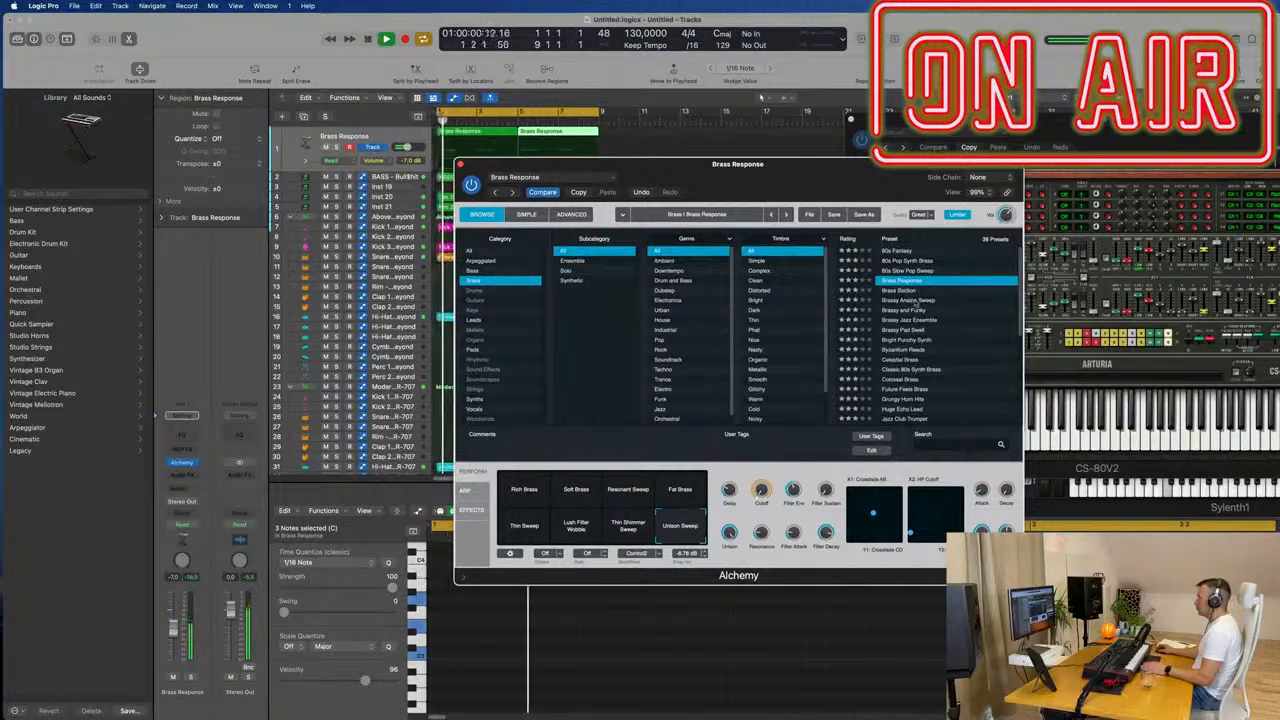
click(939, 359)
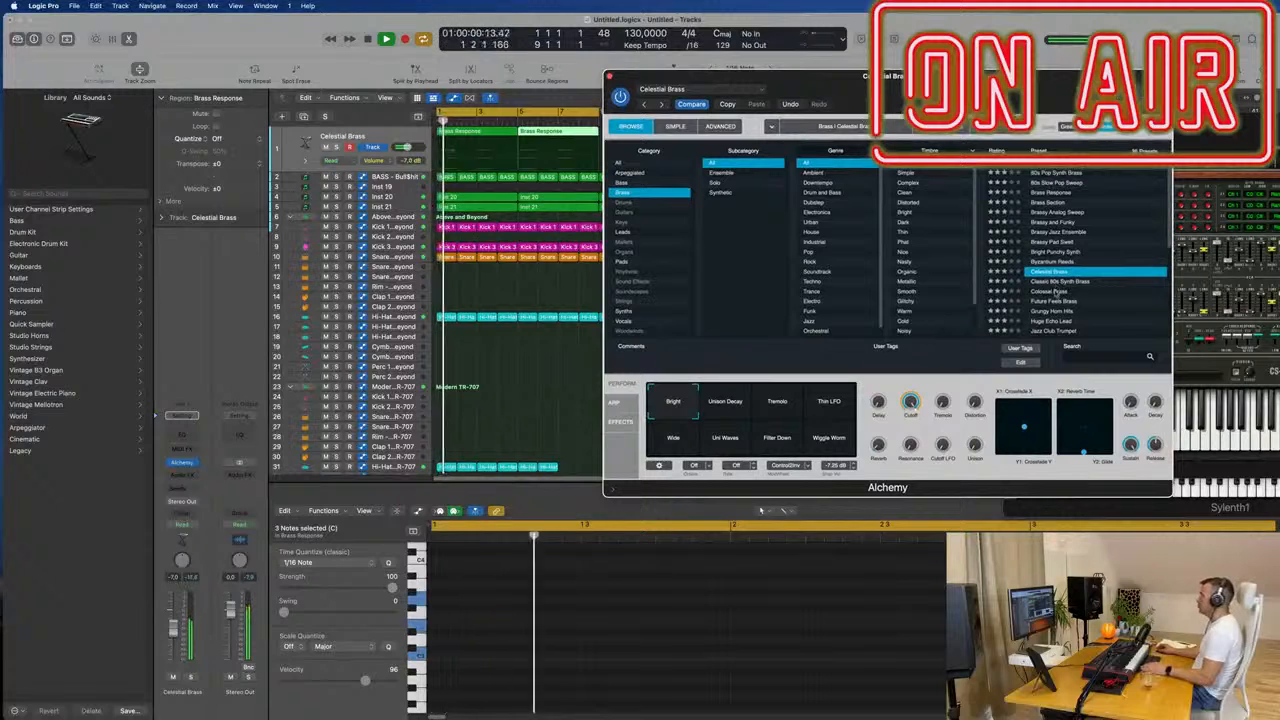
click(1057, 291)
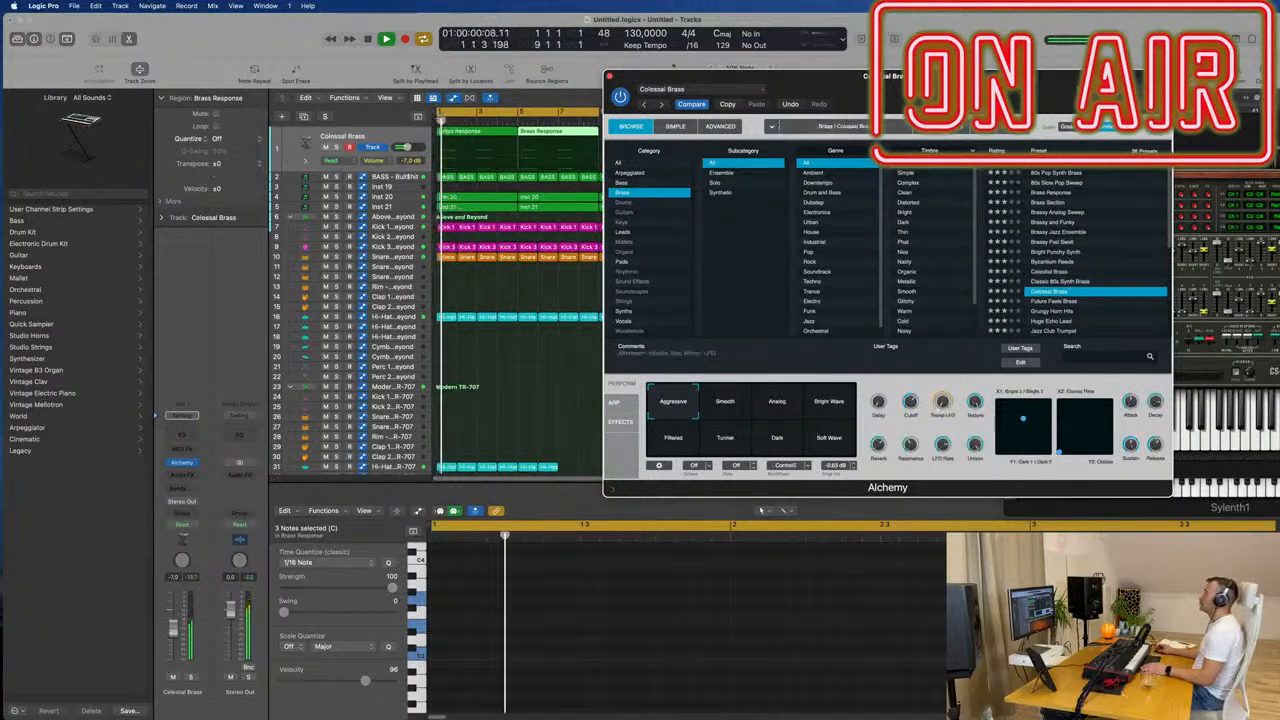
scroll(852, 262, down, 3)
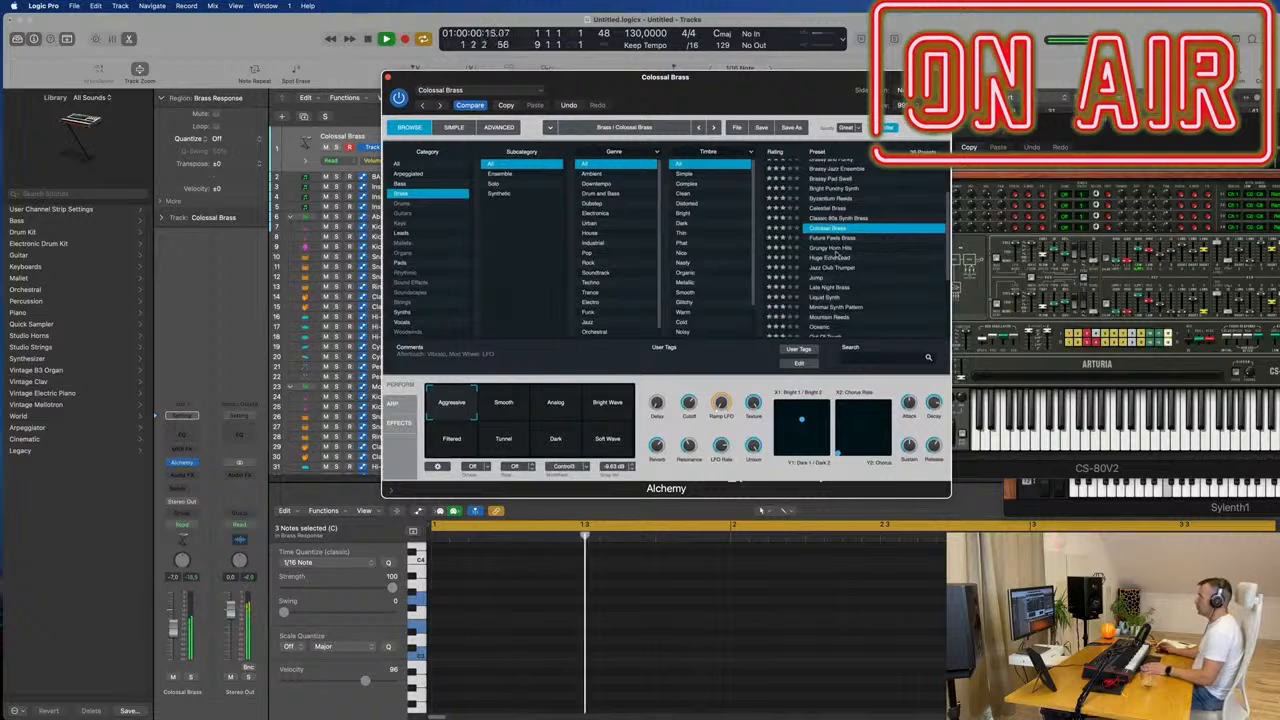
Step: Load Grungy Horn Hits, lower its track volume to -16.0 dB and try the Distorted Lead, Splash Lead and Plucky Lead snapshots
click(836, 250)
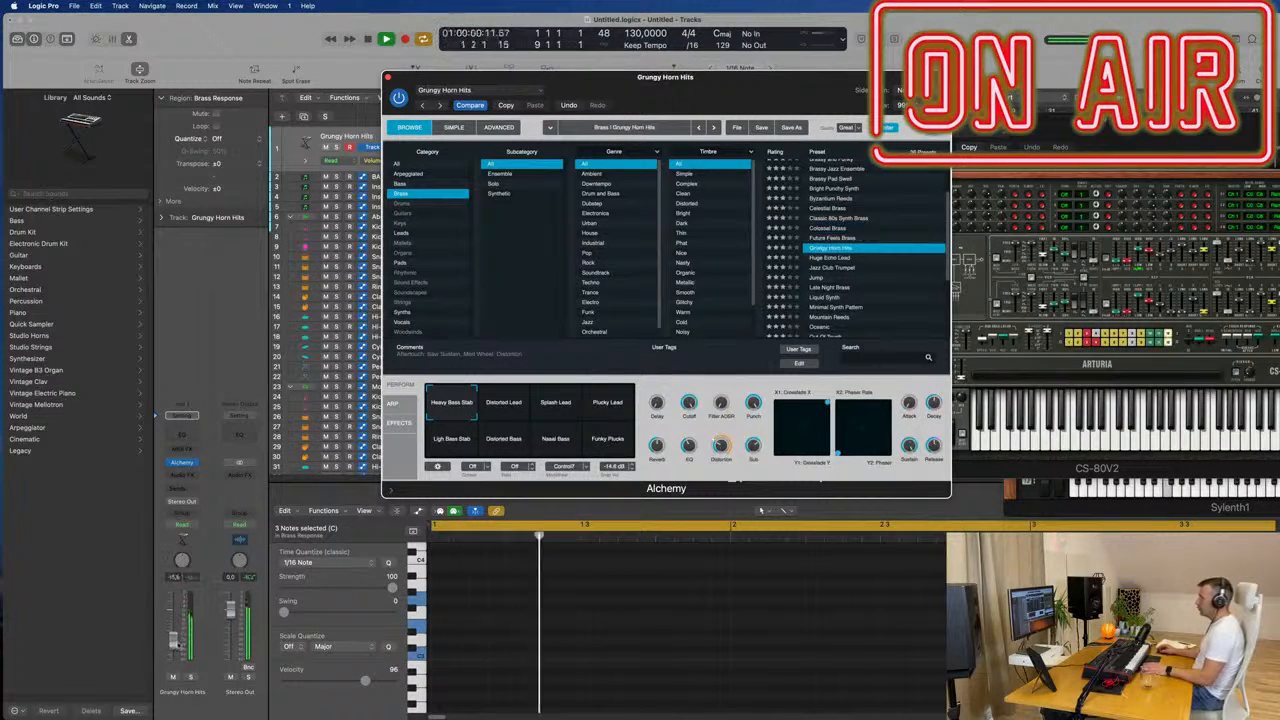
click(503, 405)
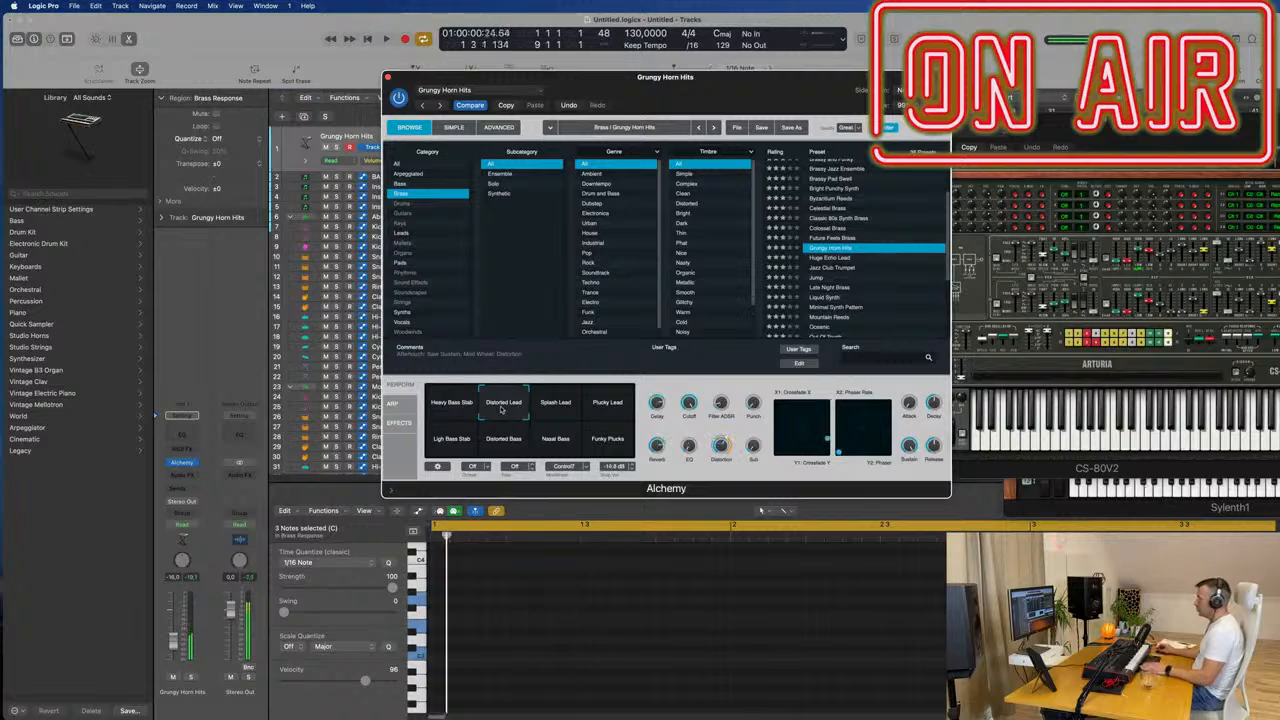
click(555, 405)
click(607, 405)
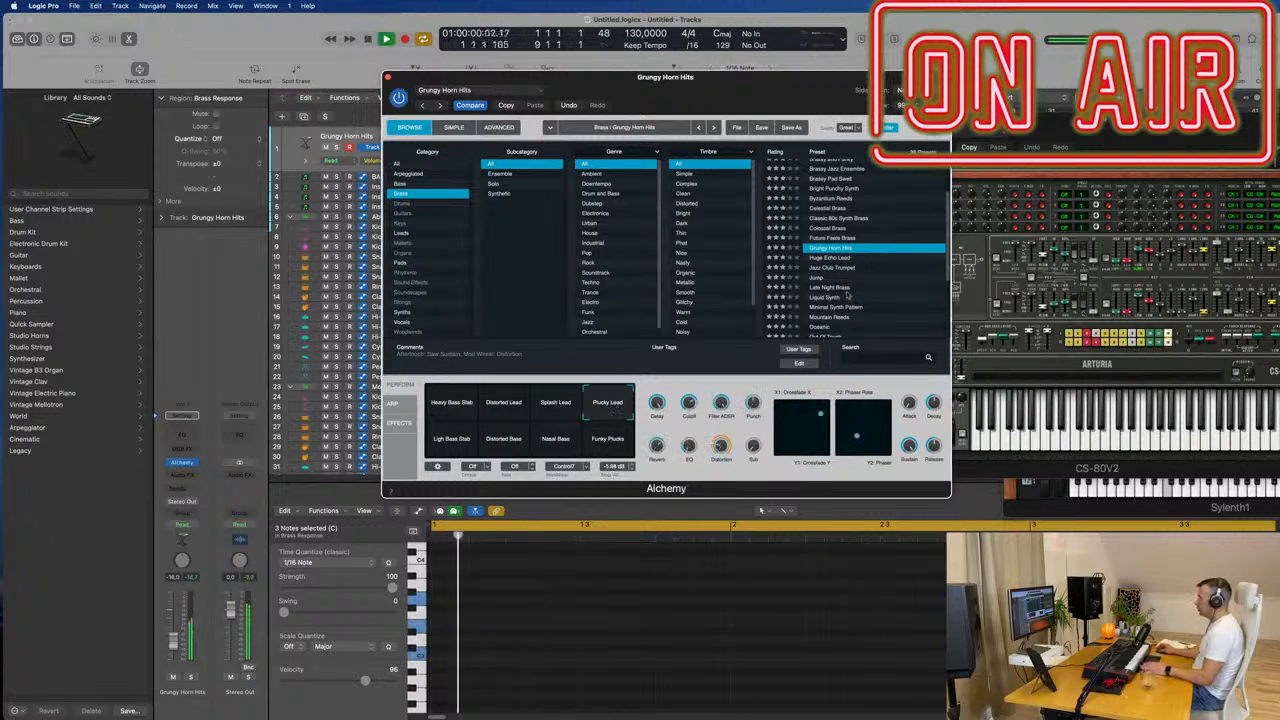
Step: Audition the Jazz Club Trumpet, Huge Echo Lead, Out Of Touch and Prophetic Brass (1) presets on the chord
click(825, 268)
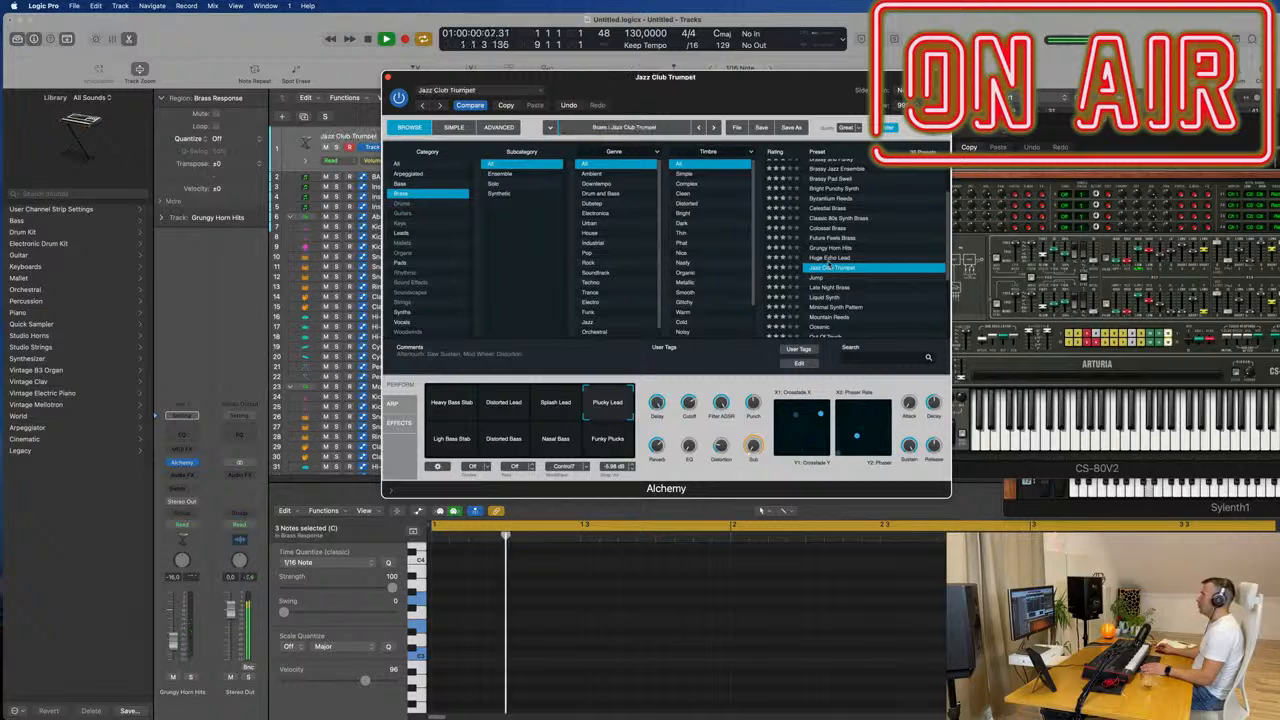
click(838, 258)
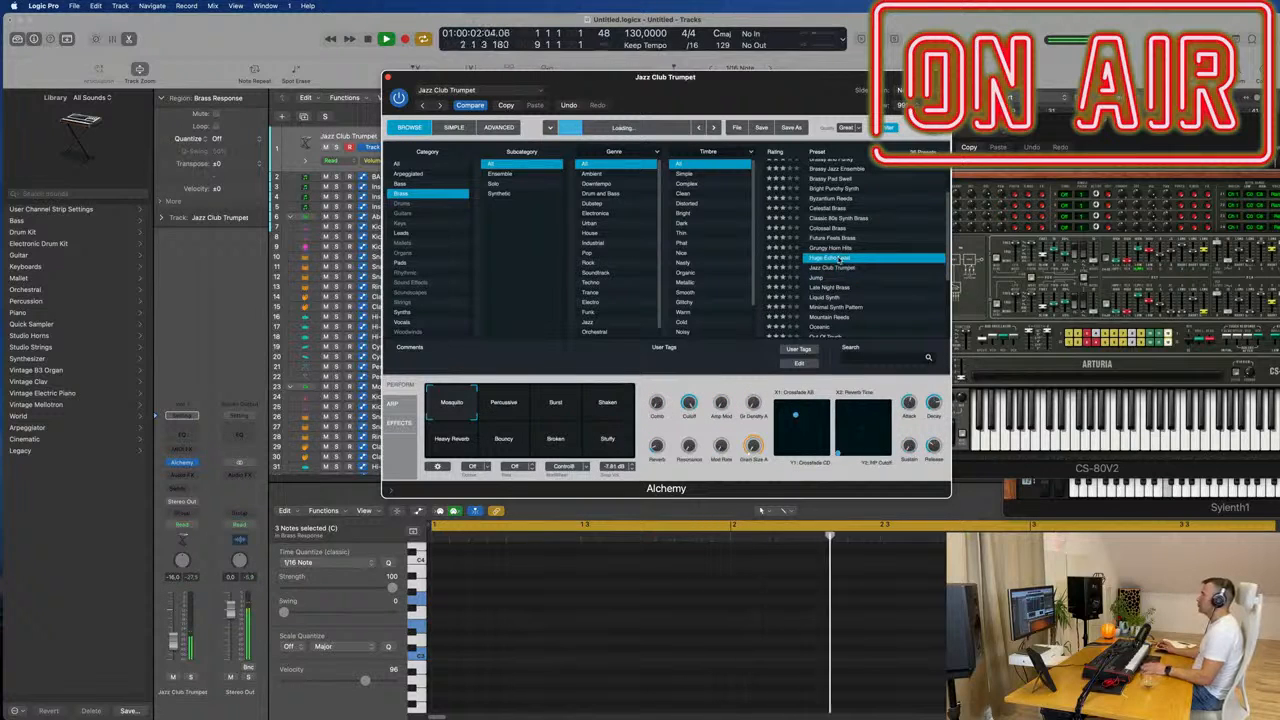
scroll(858, 291, down, 3)
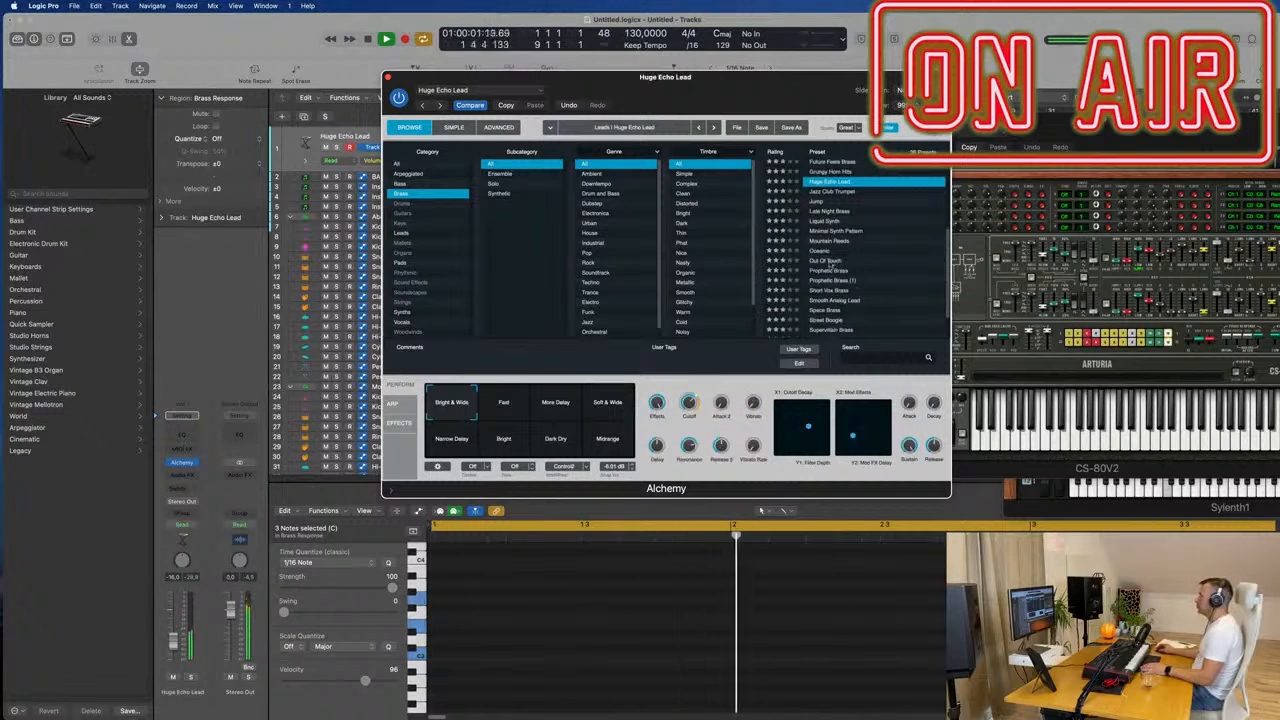
click(824, 261)
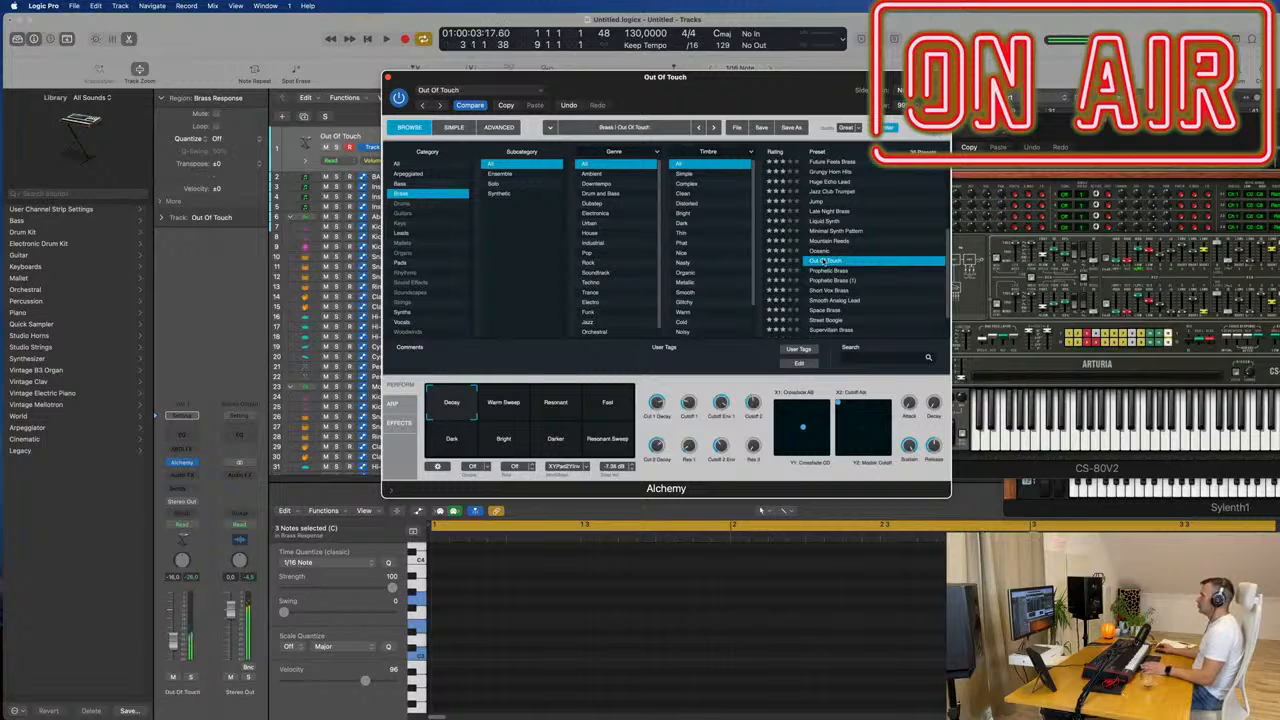
scroll(870, 262, down, 2)
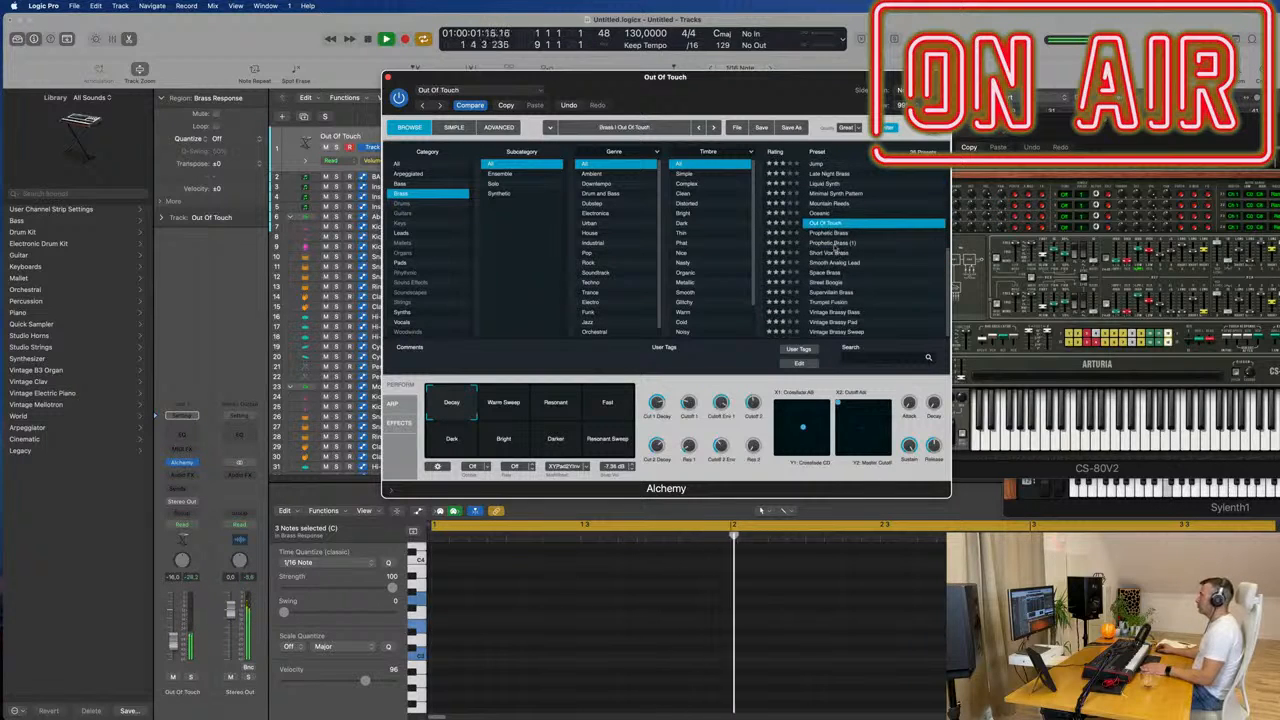
click(833, 243)
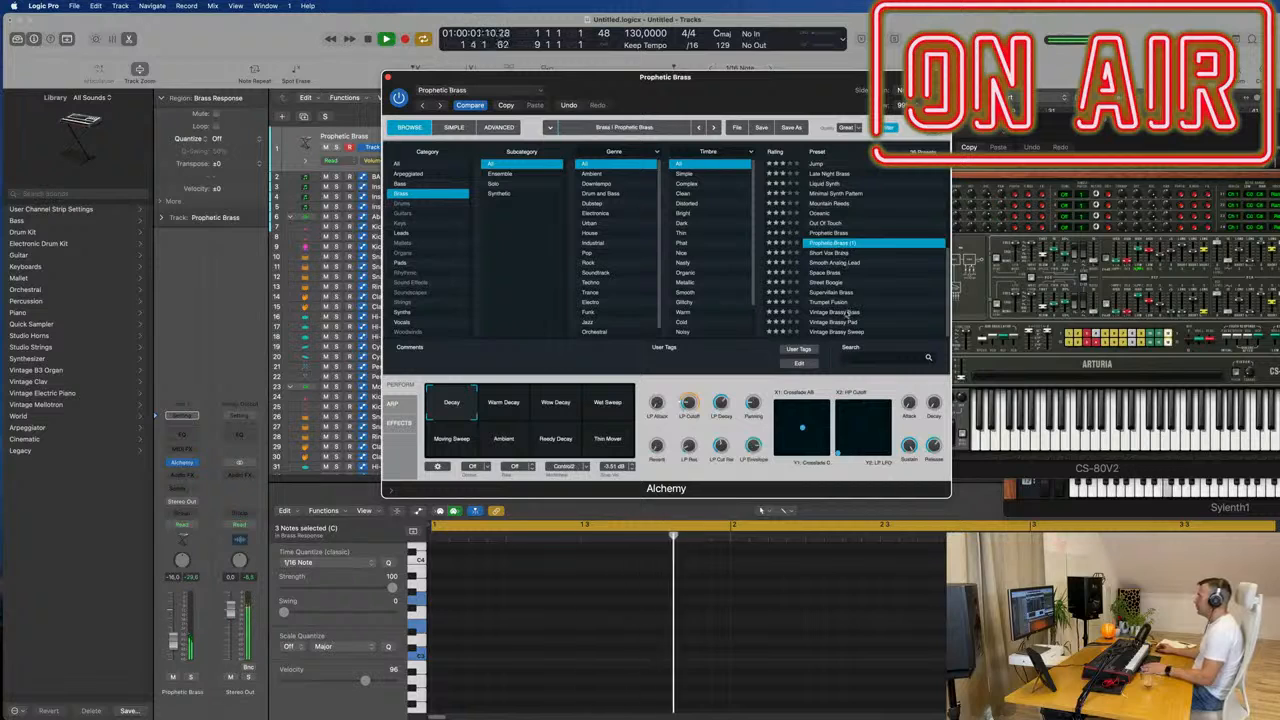
Step: Load Vintage Brassy Bass, compare its Sync, Pad, Short Lead and Soft Lead snapshots, and return to Short Lead
click(848, 313)
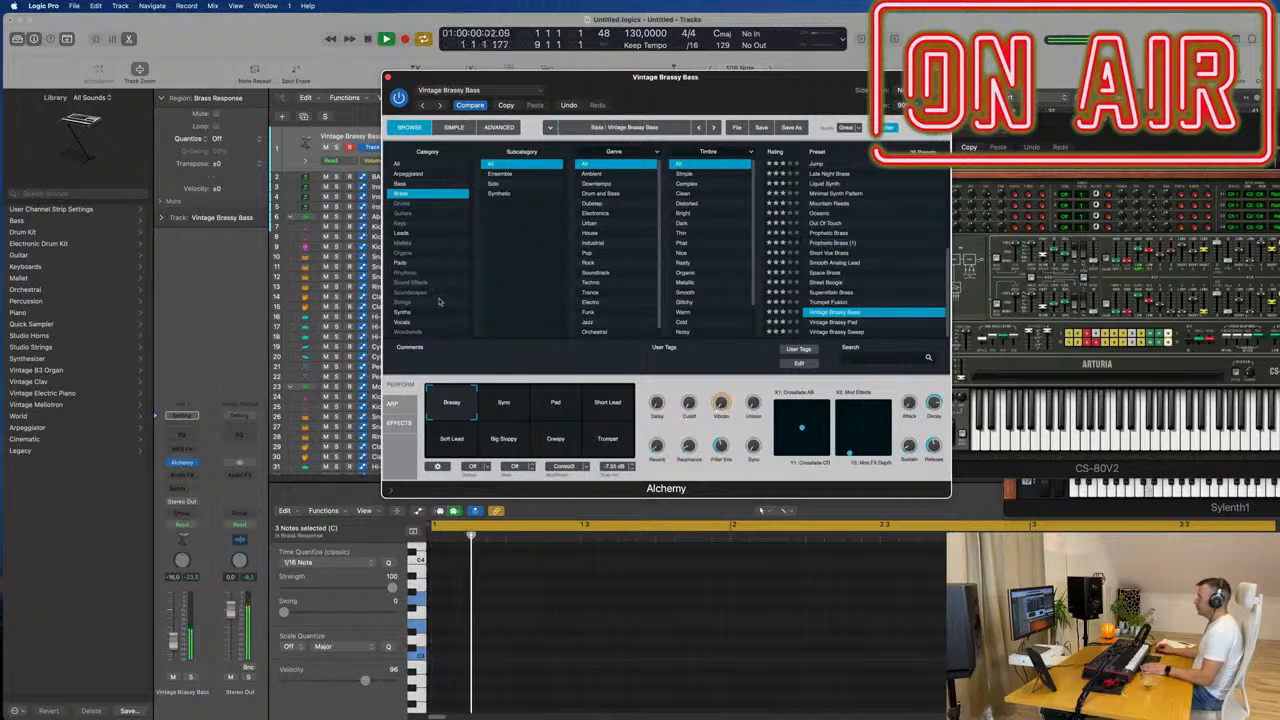
drag(785, 80, 1000, 26)
click(719, 348)
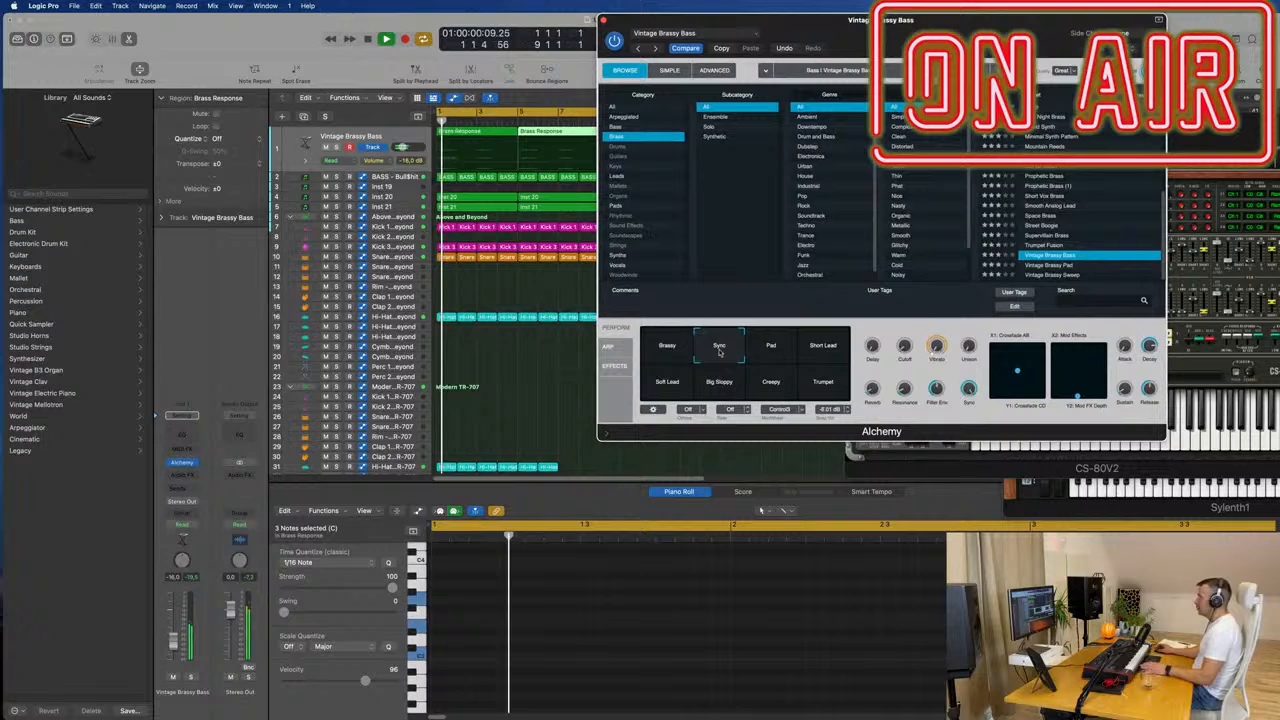
click(771, 348)
click(822, 348)
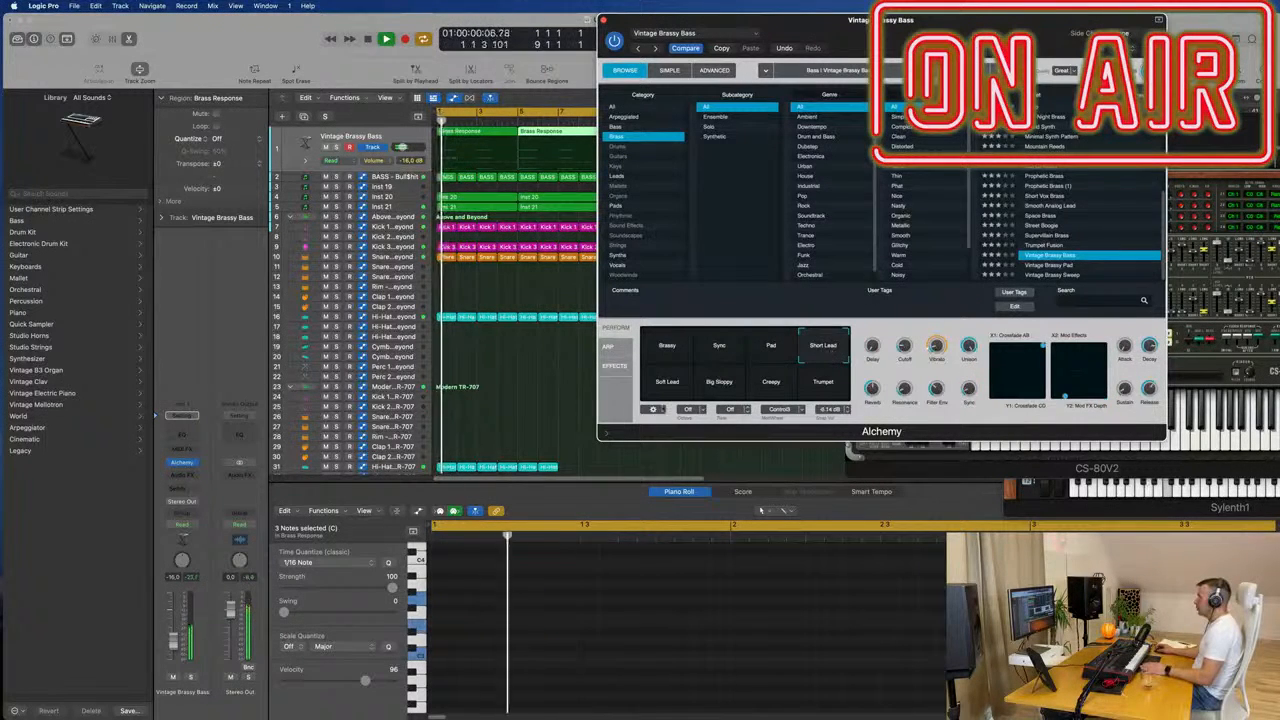
click(667, 381)
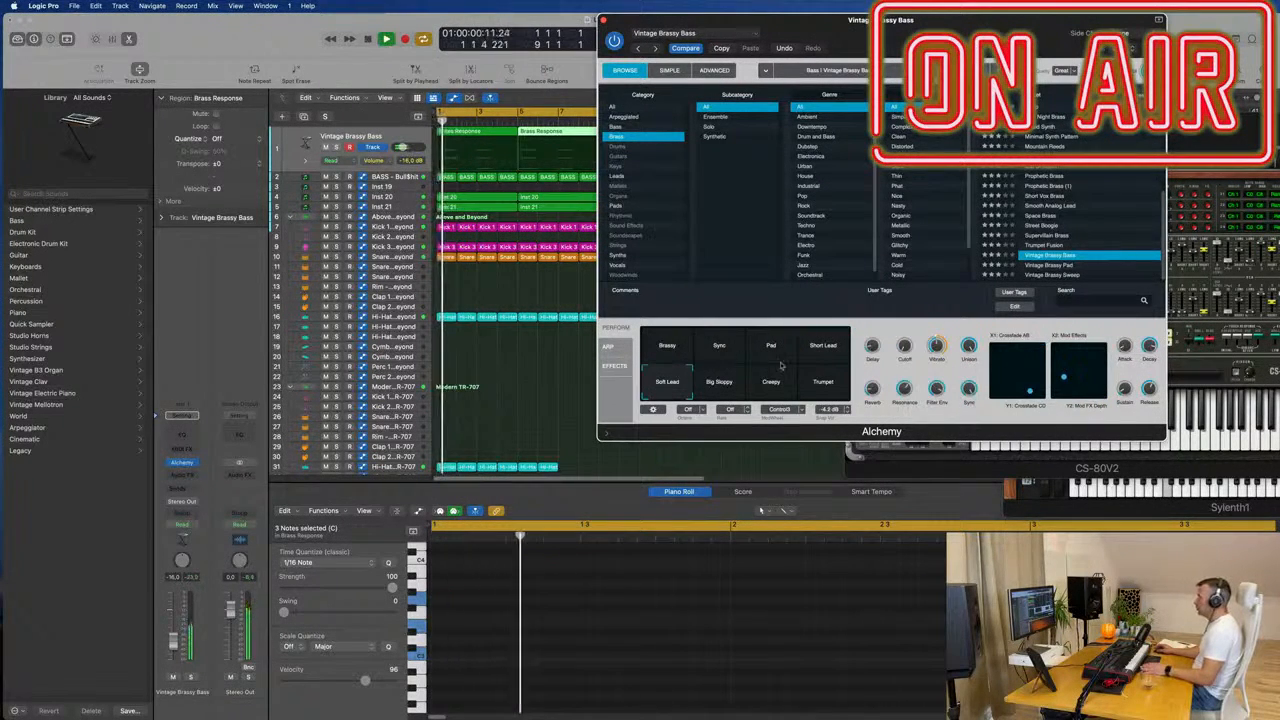
click(822, 348)
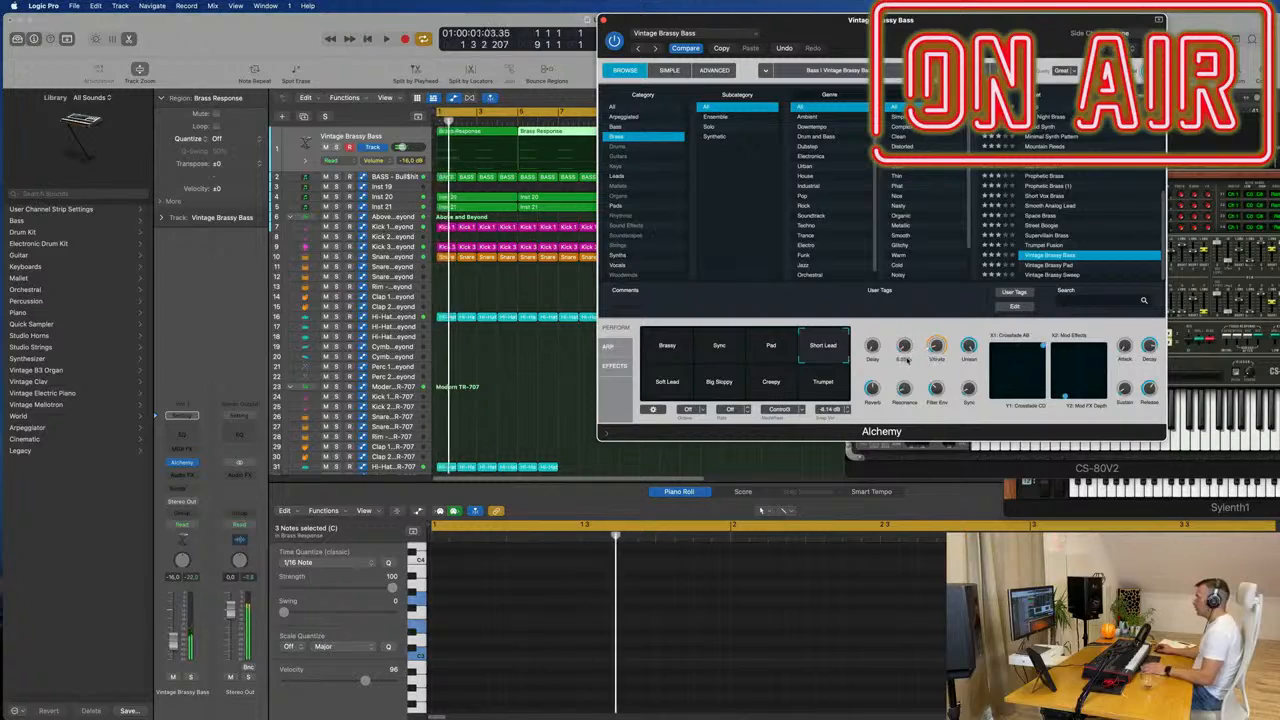
key(space)
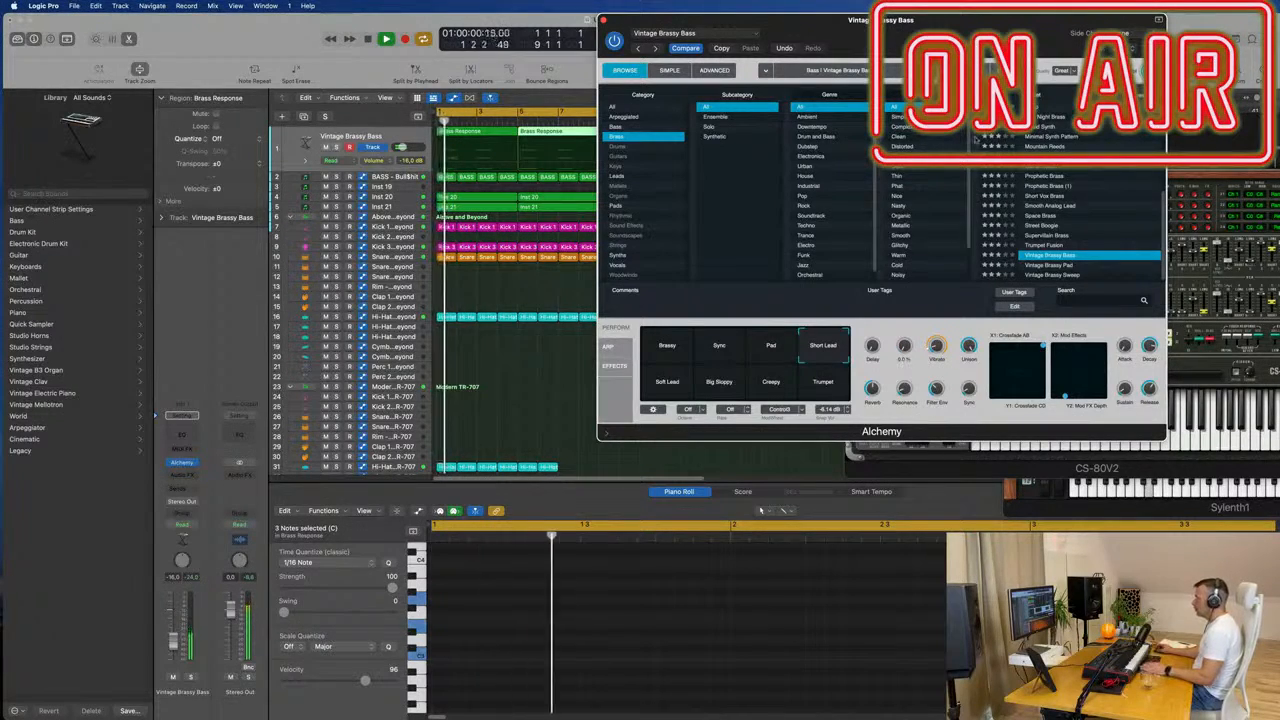
Step: Limit the Alchemy presets to the Strings category and audition Spectral Pizzicato and Strings Morph
drag(1006, 25, 937, 94)
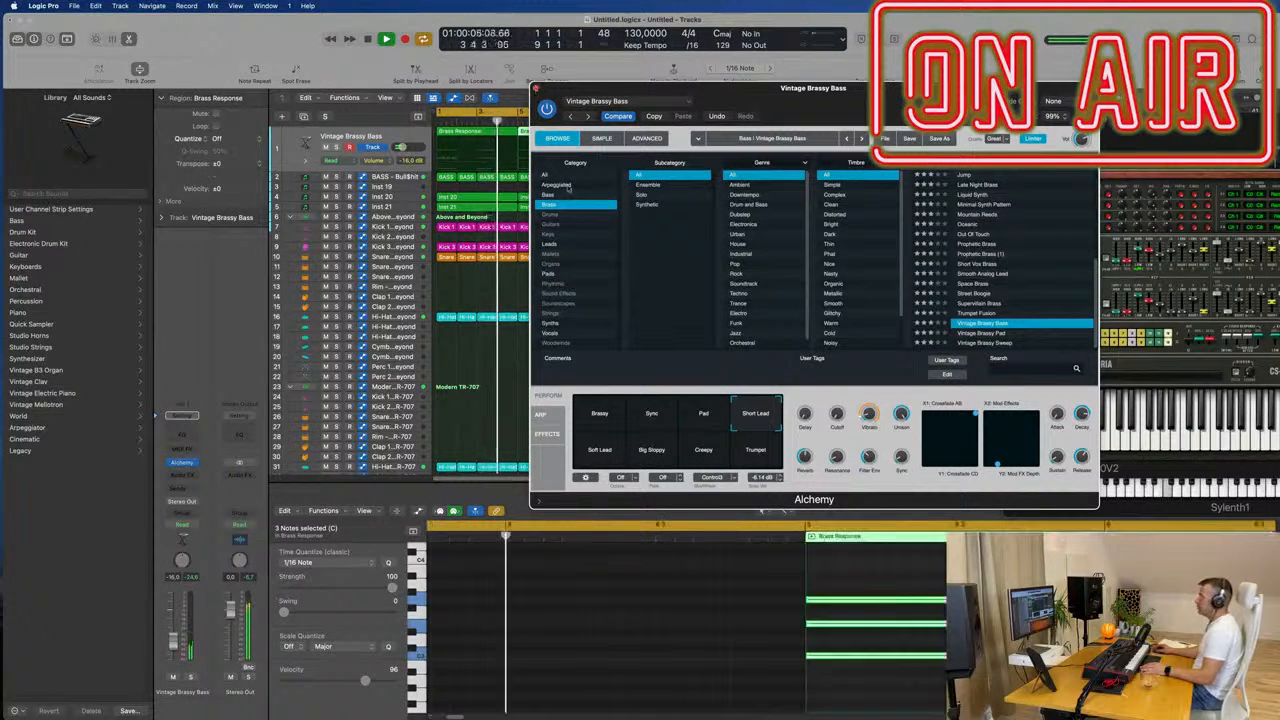
click(552, 313)
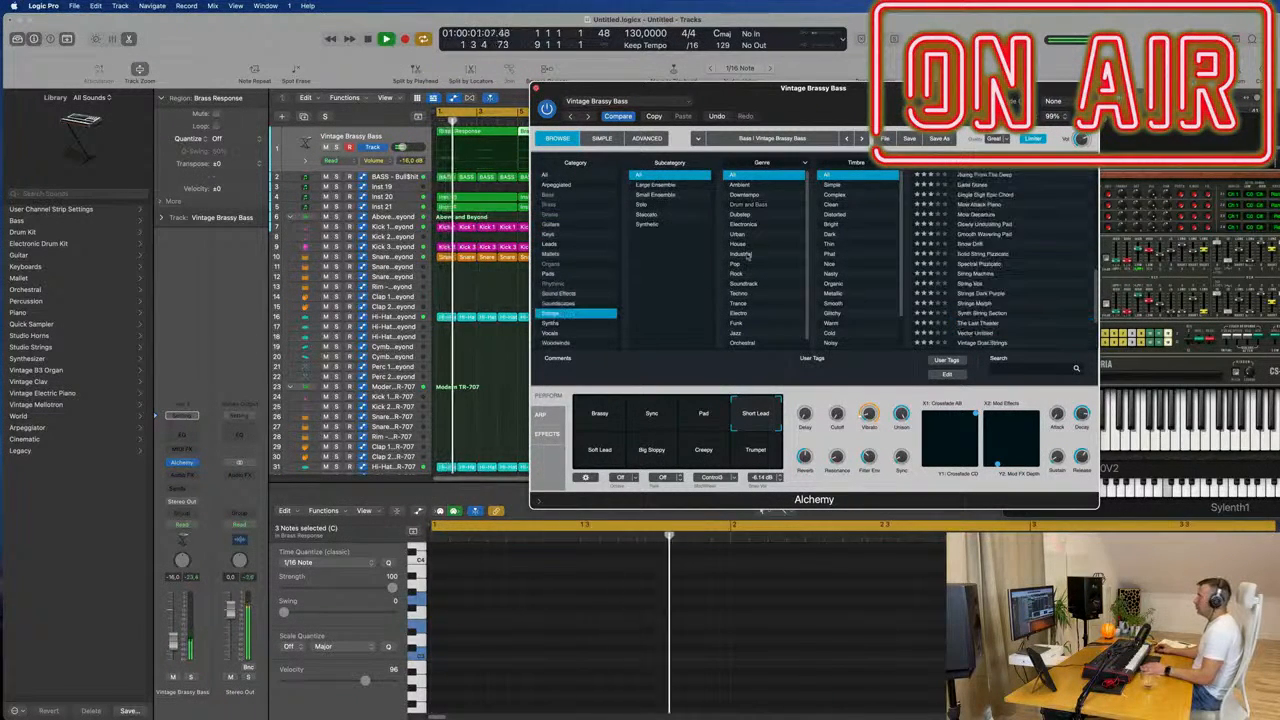
click(982, 264)
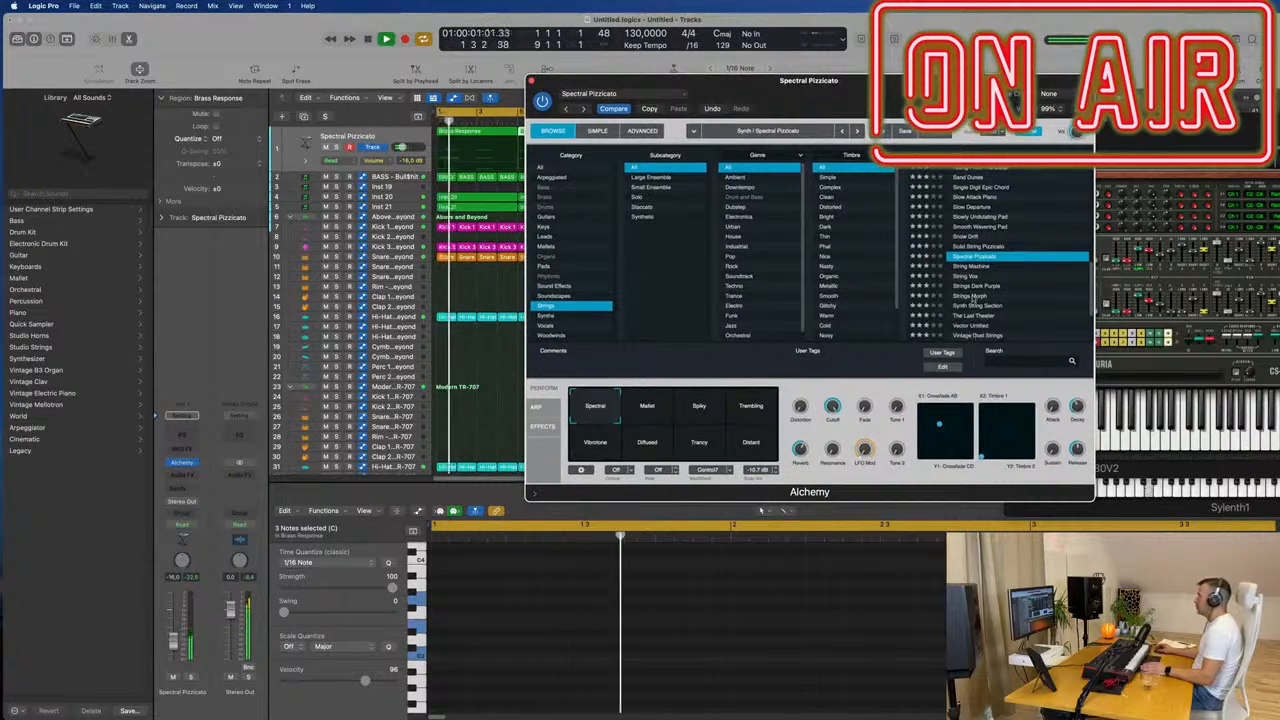
click(972, 296)
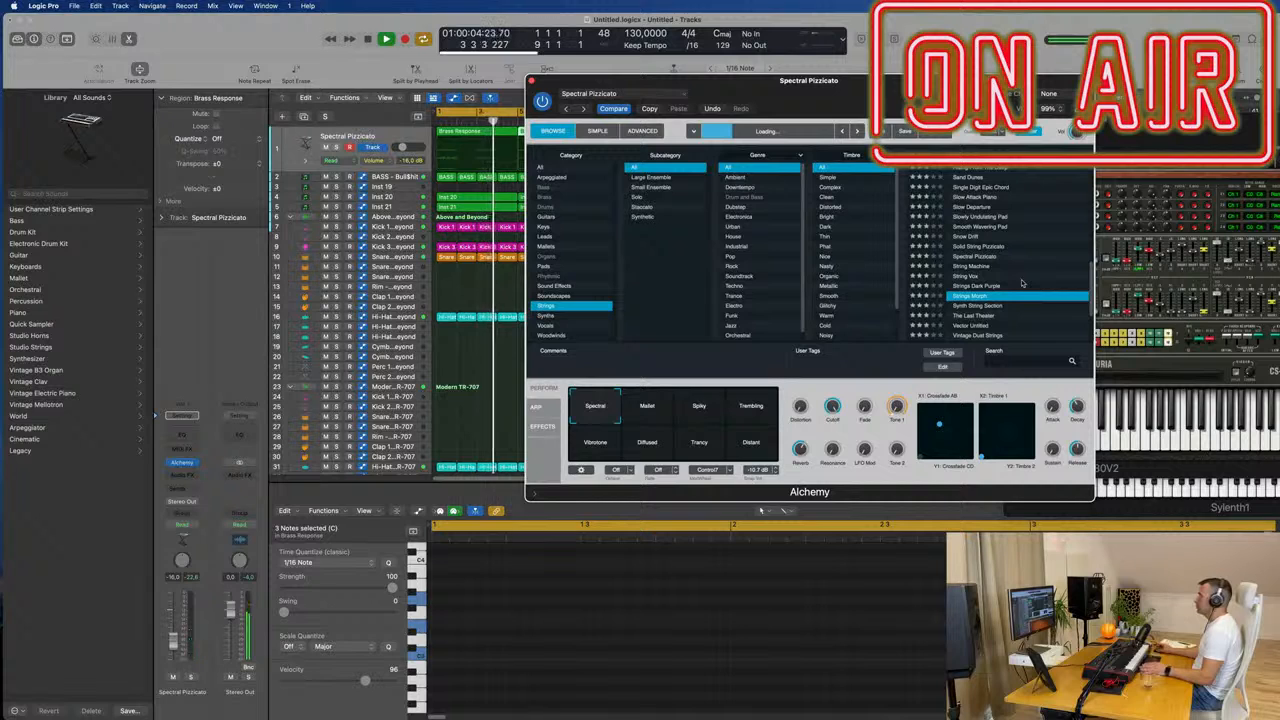
key(space)
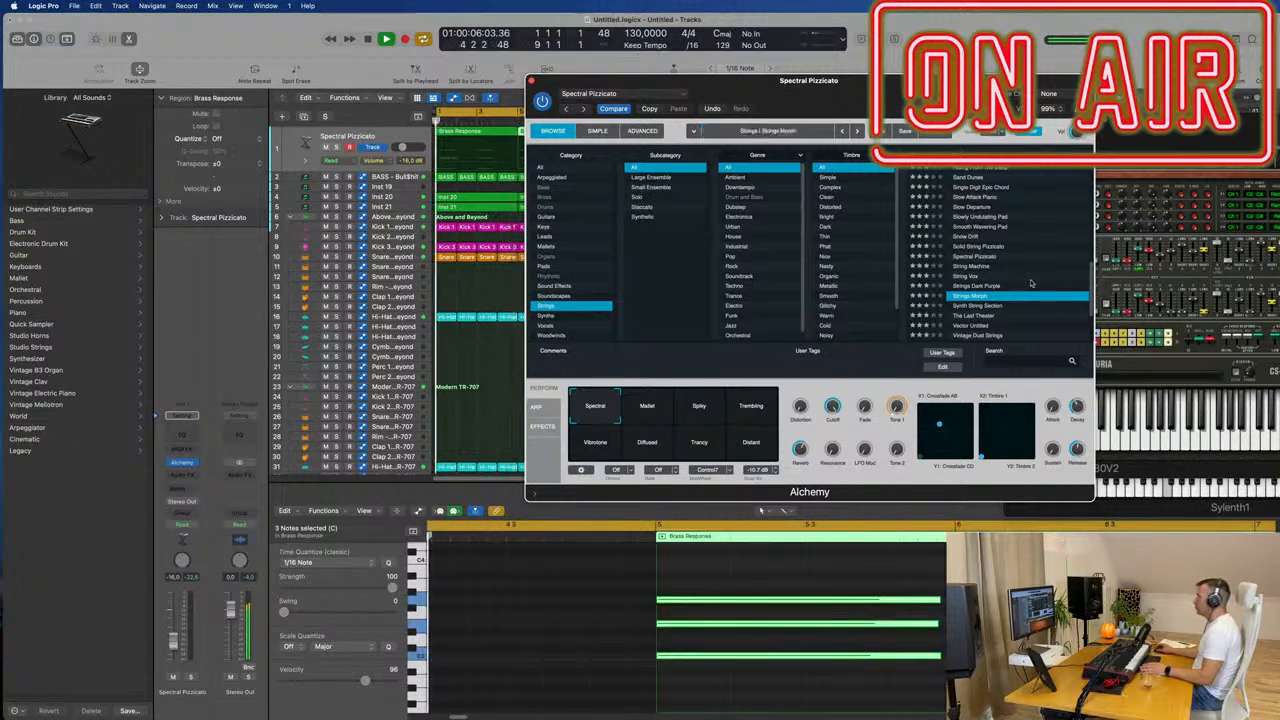
key(space)
scroll(1005, 311, down, 3)
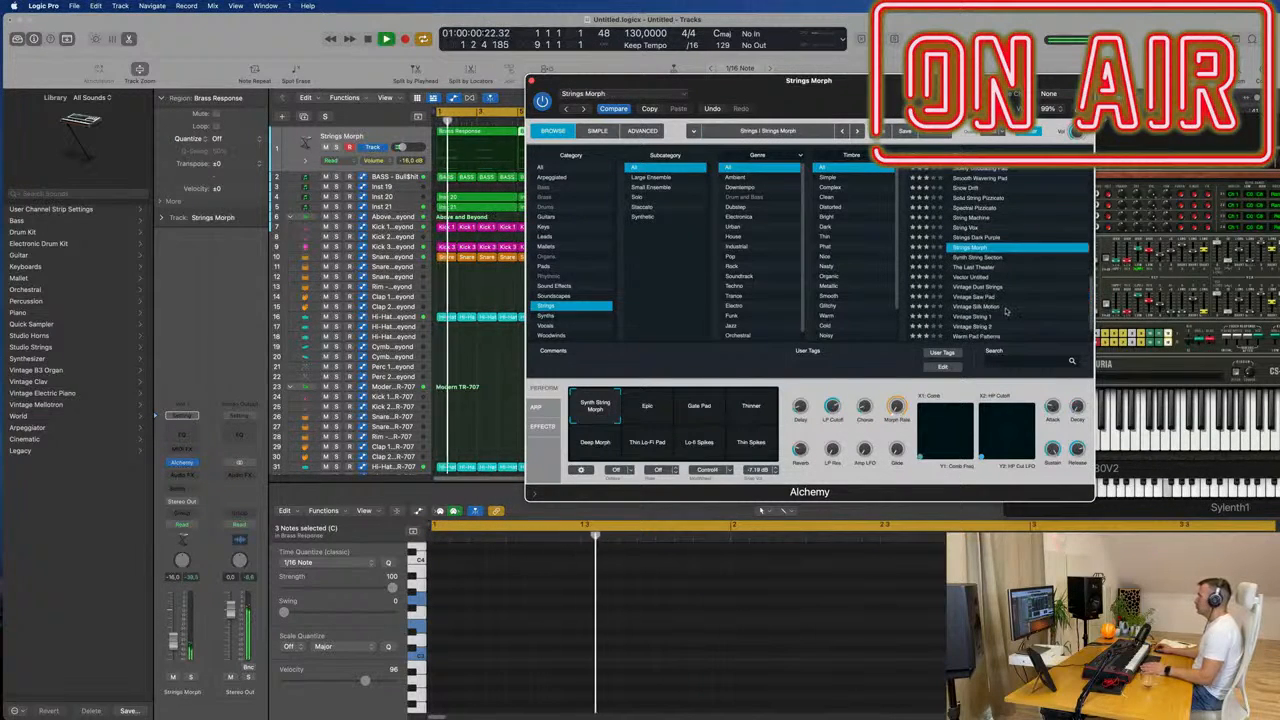
Step: Audition the Vintage Saw Pad and Warm Pad Patterns presets against the beat
click(971, 297)
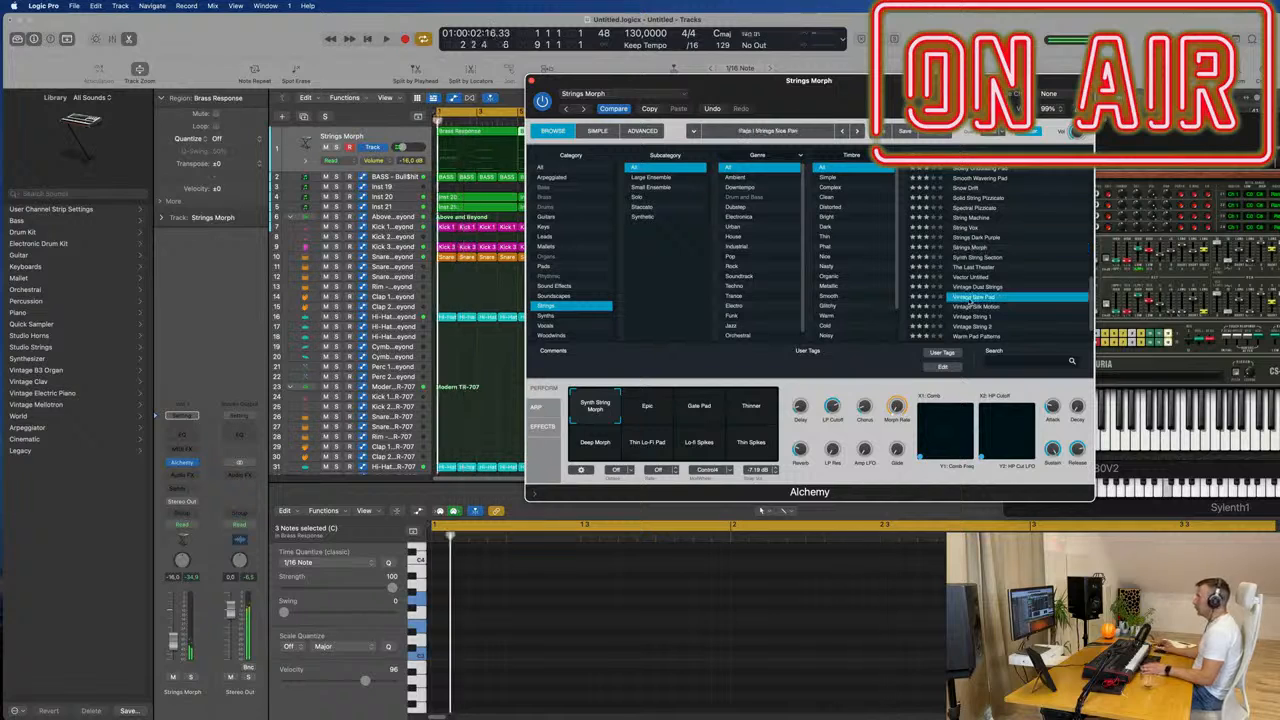
scroll(1030, 308, down, 2)
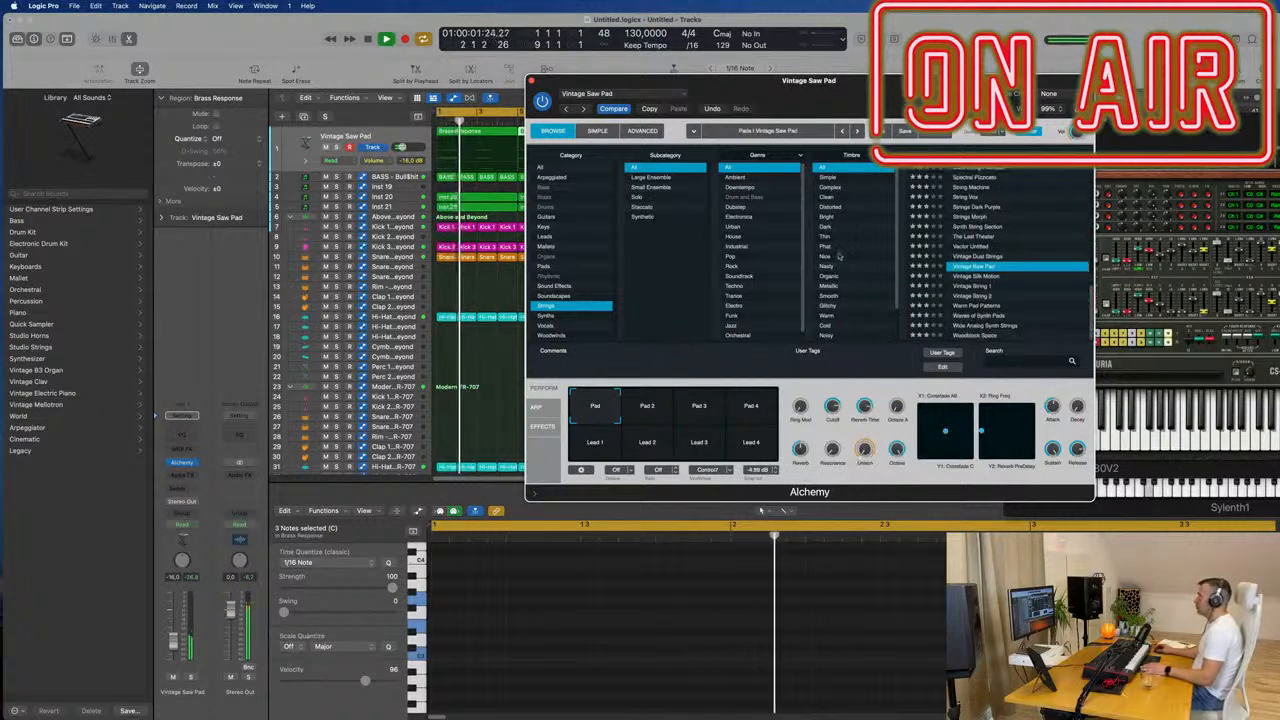
click(985, 306)
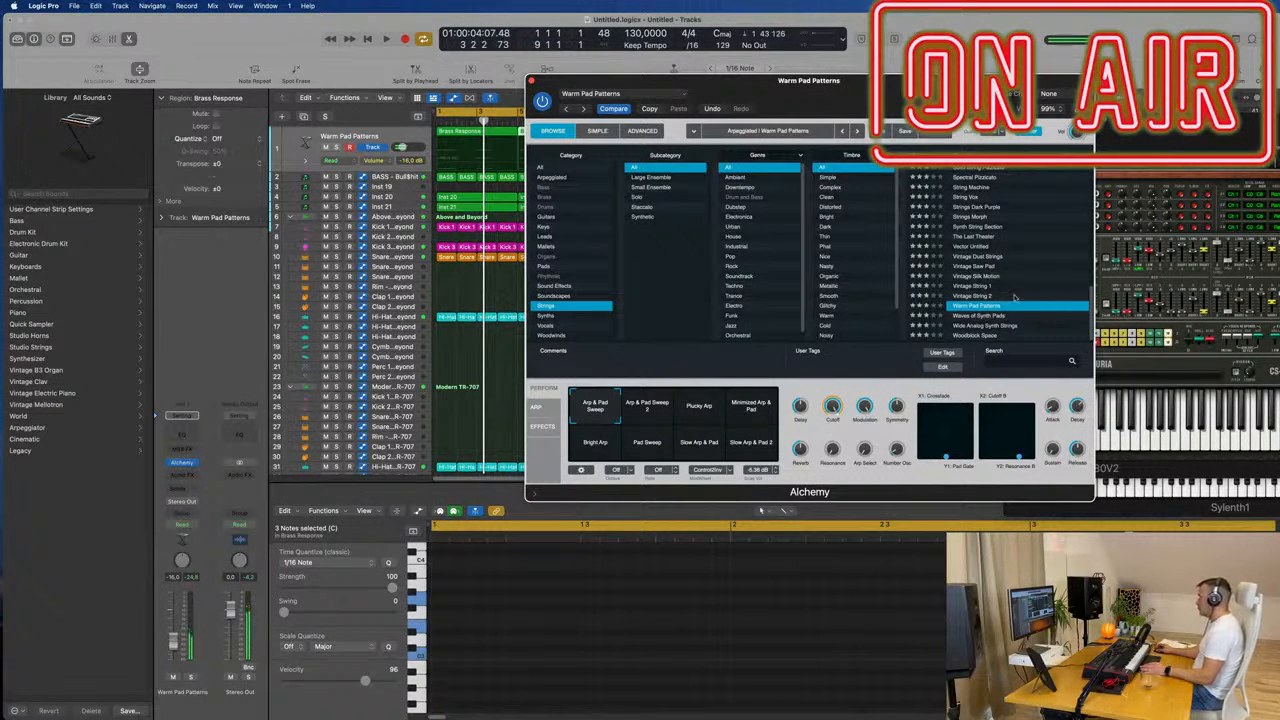
Step: Load the Woodblock Space preset, compare snapshots such as Reverse, Pizz and Wet Pizz, and settle on Pitch Drops
click(975, 336)
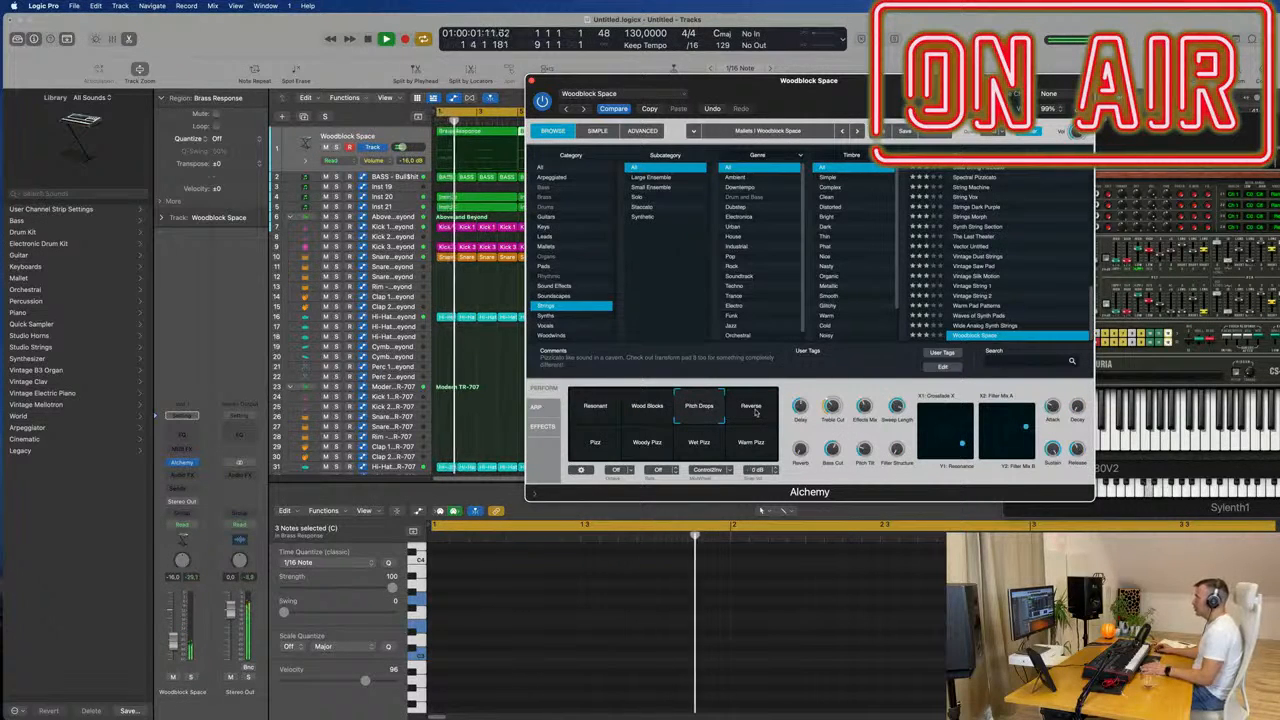
click(758, 410)
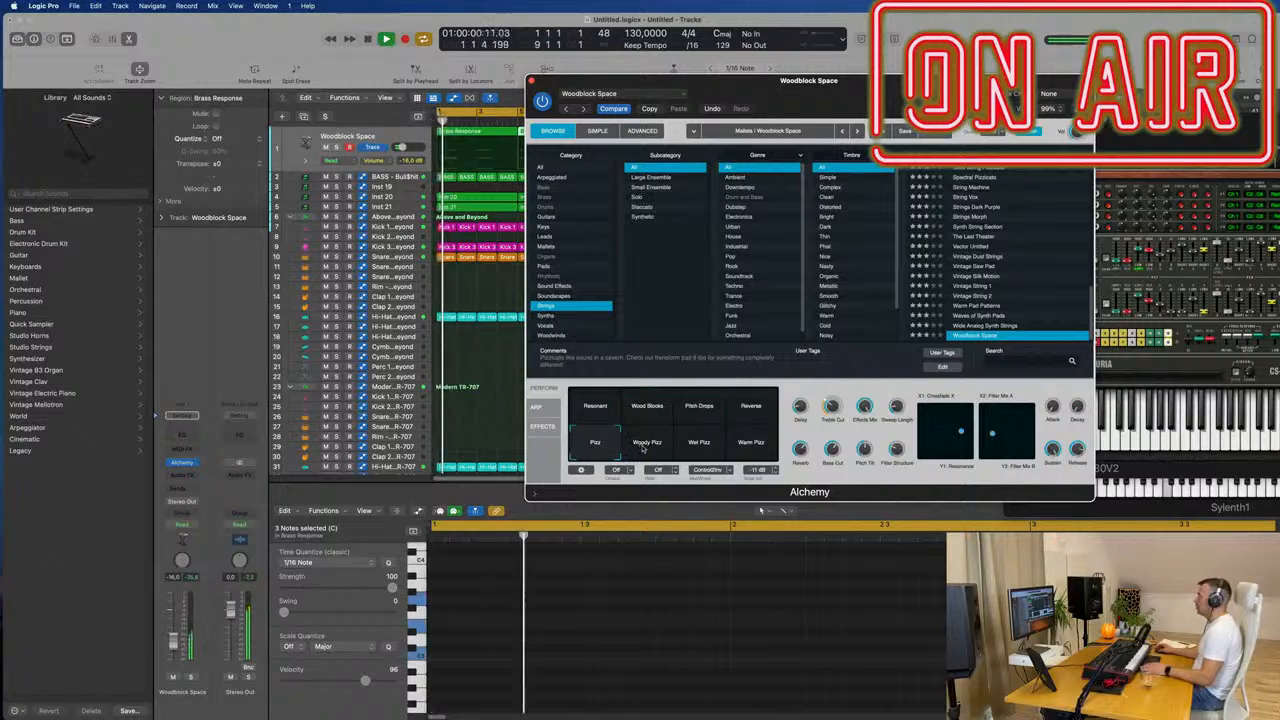
click(711, 445)
click(711, 407)
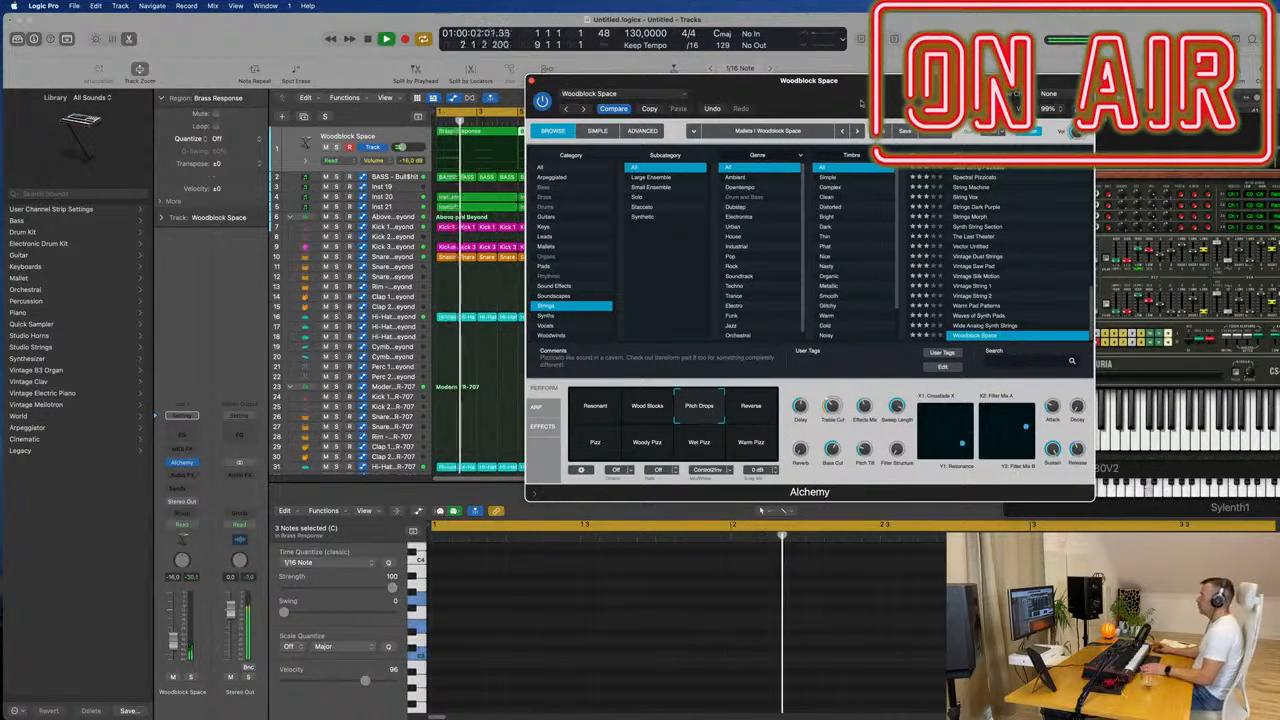
Step: Close the Alchemy window and select both Brass Response regions on the Woodblock Space track
drag(686, 90, 561, 150)
click(407, 141)
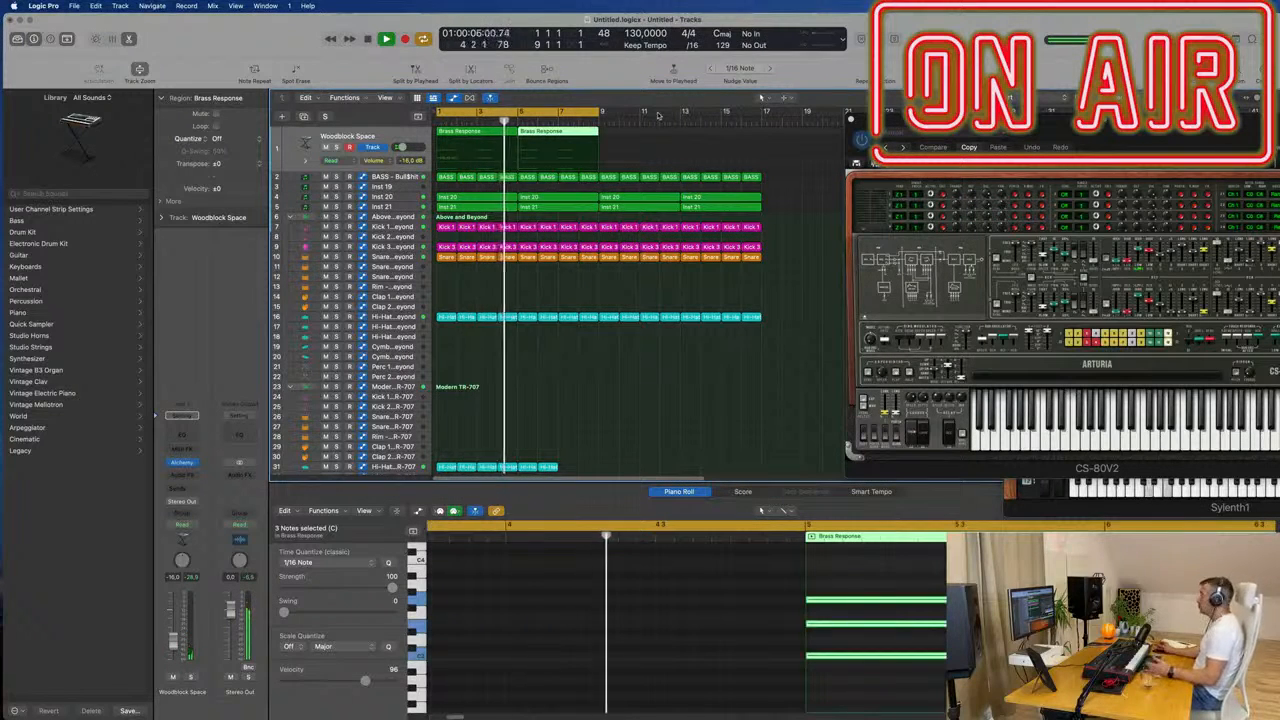
click(399, 131)
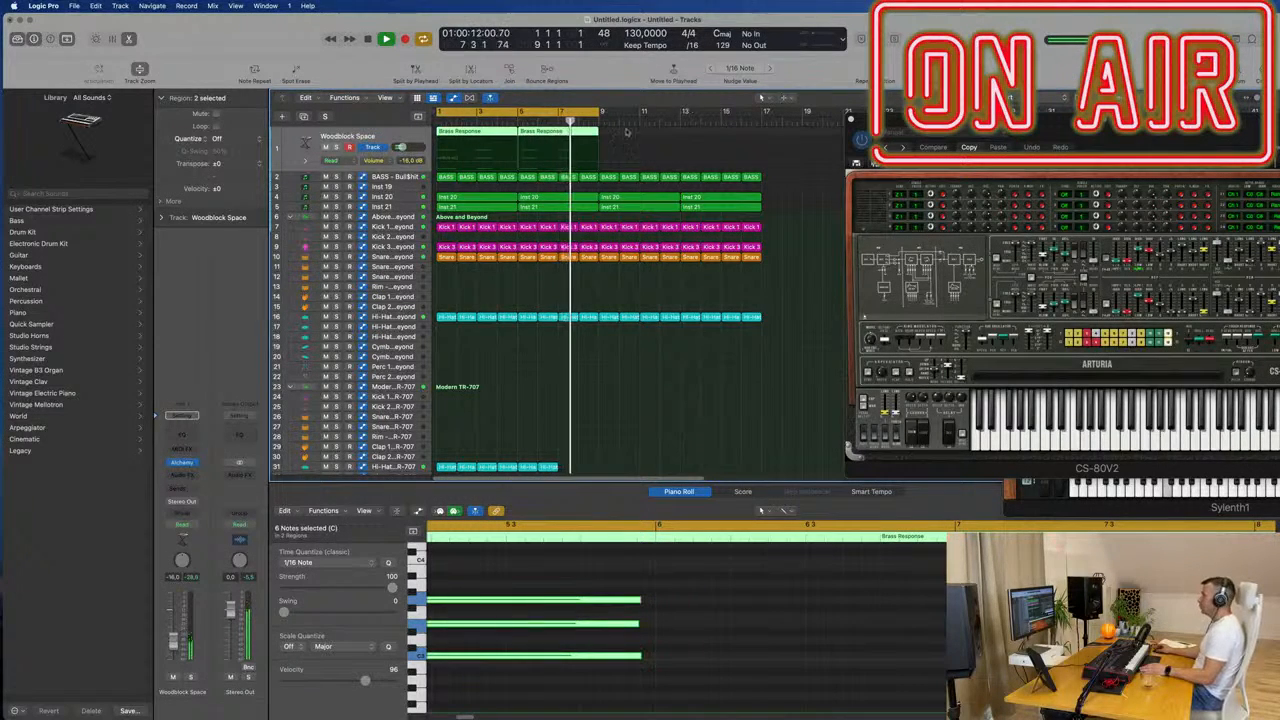
Step: Repeat the last Modern TR-707 hi-hat and tom regions so the pattern extends two more bars, up to bar 9
scroll(588, 341, down, 4)
scroll(588, 341, down, 1)
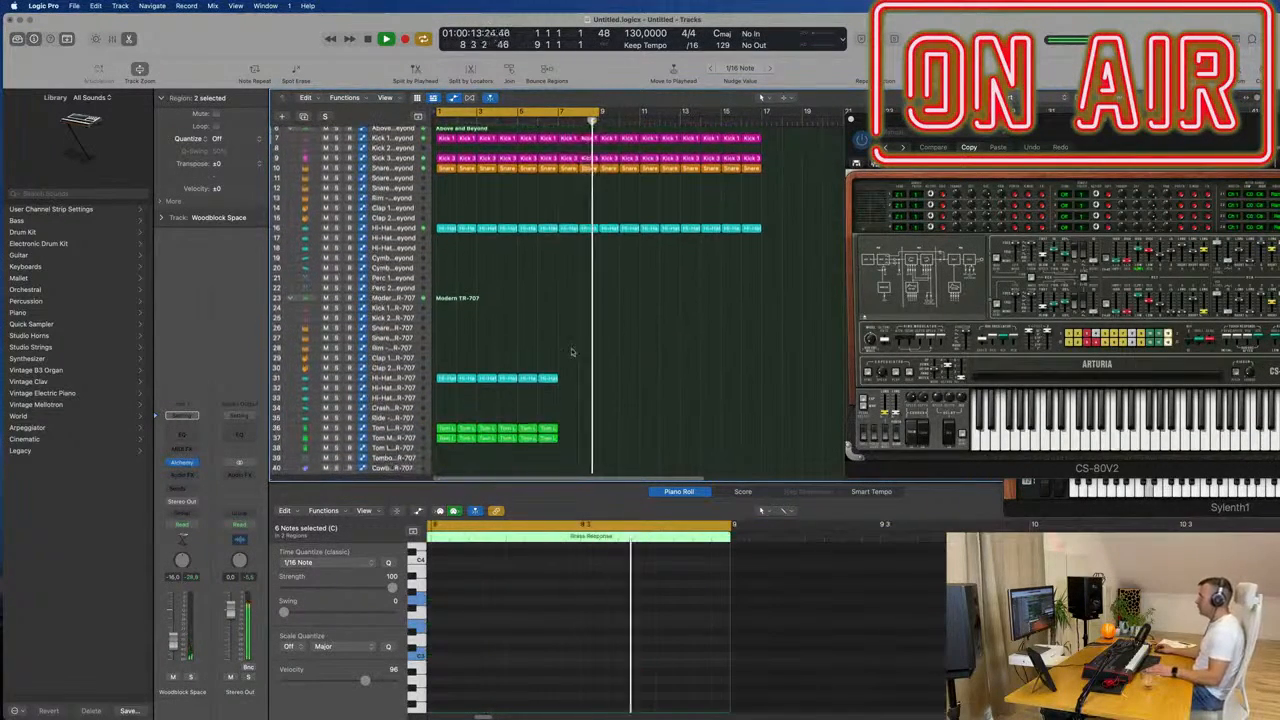
drag(574, 350, 535, 462)
key(super+r)
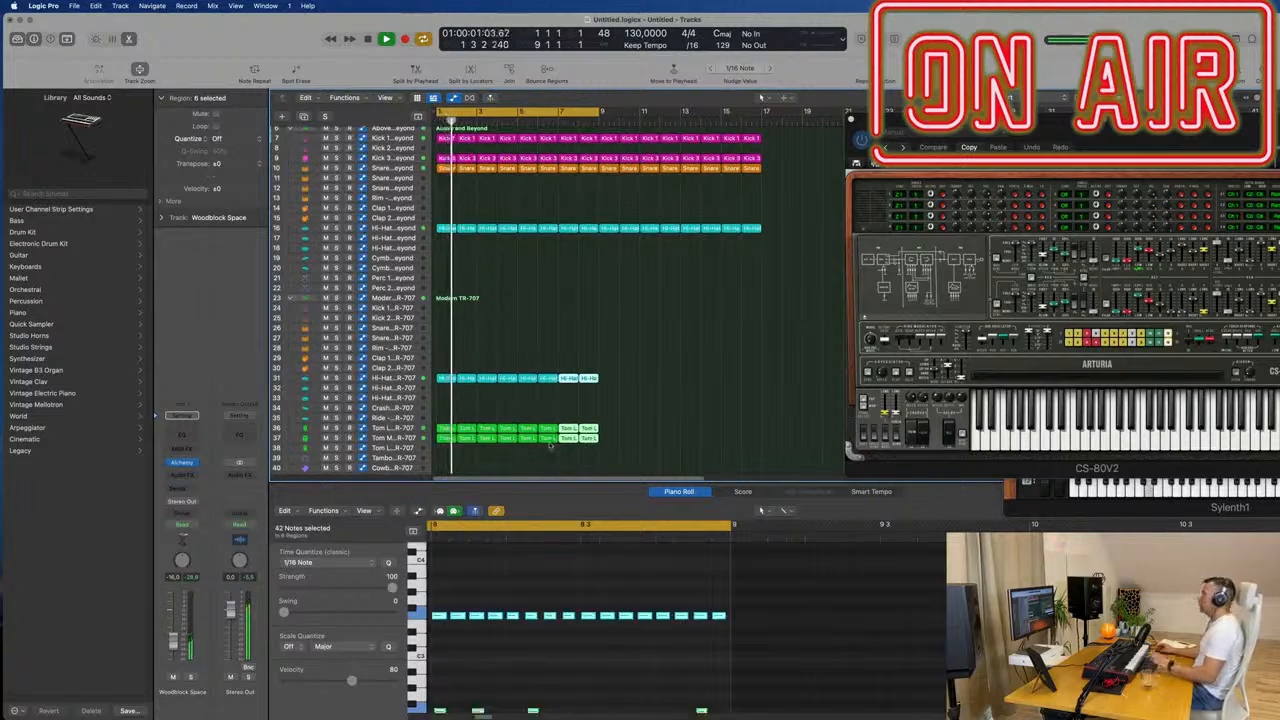
click(648, 363)
scroll(591, 288, up, 5)
scroll(591, 292, up, 2)
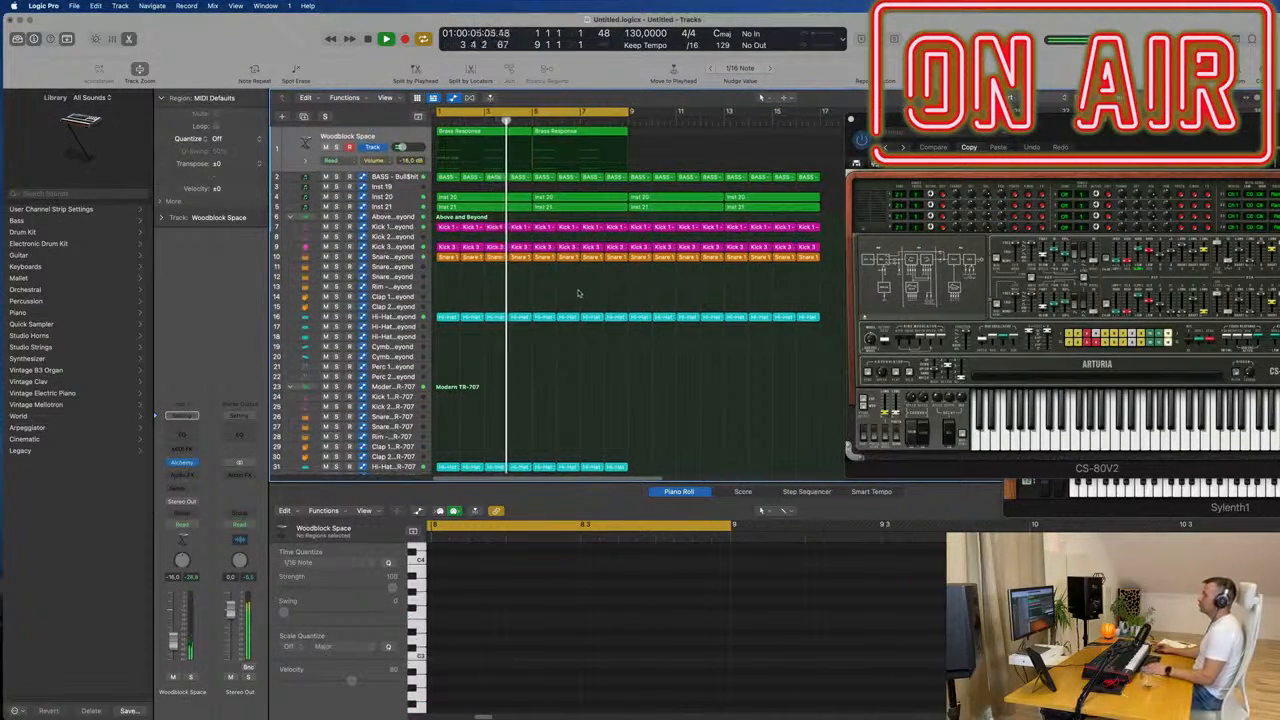
Step: Open Sylenth1 on the BASS track and raise the Mod Env 1 decay
click(392, 145)
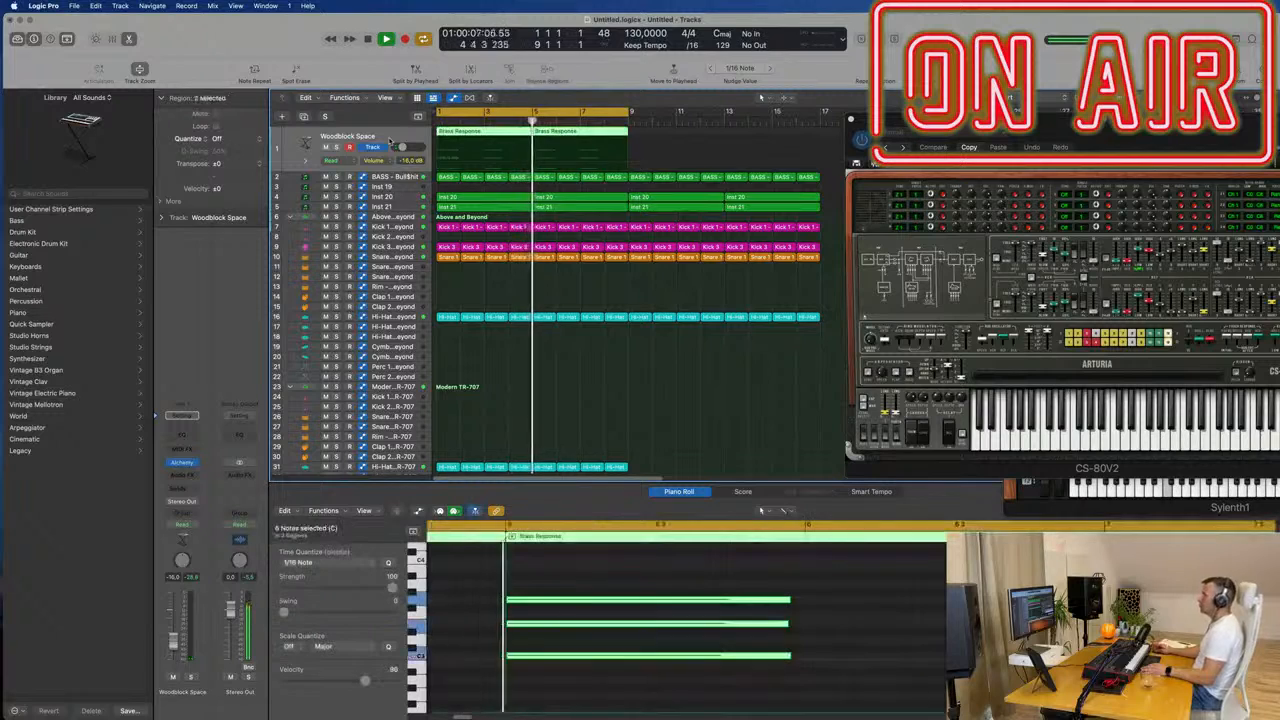
click(397, 176)
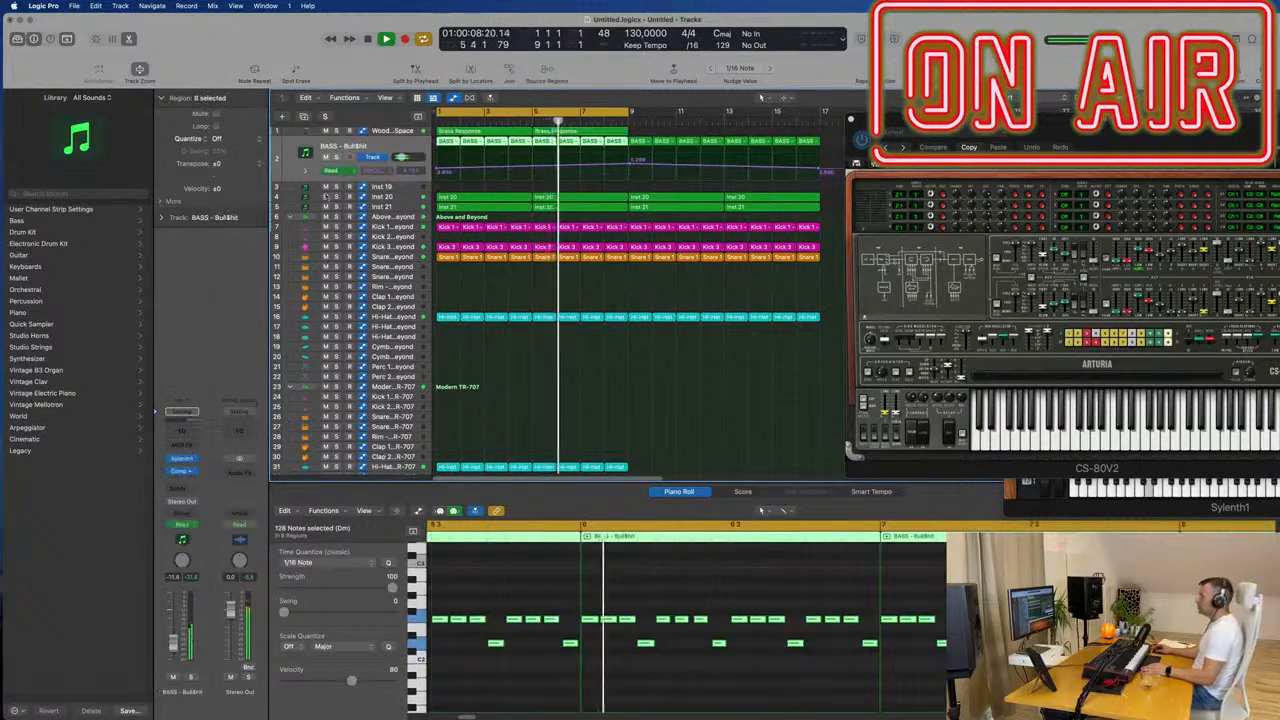
click(182, 459)
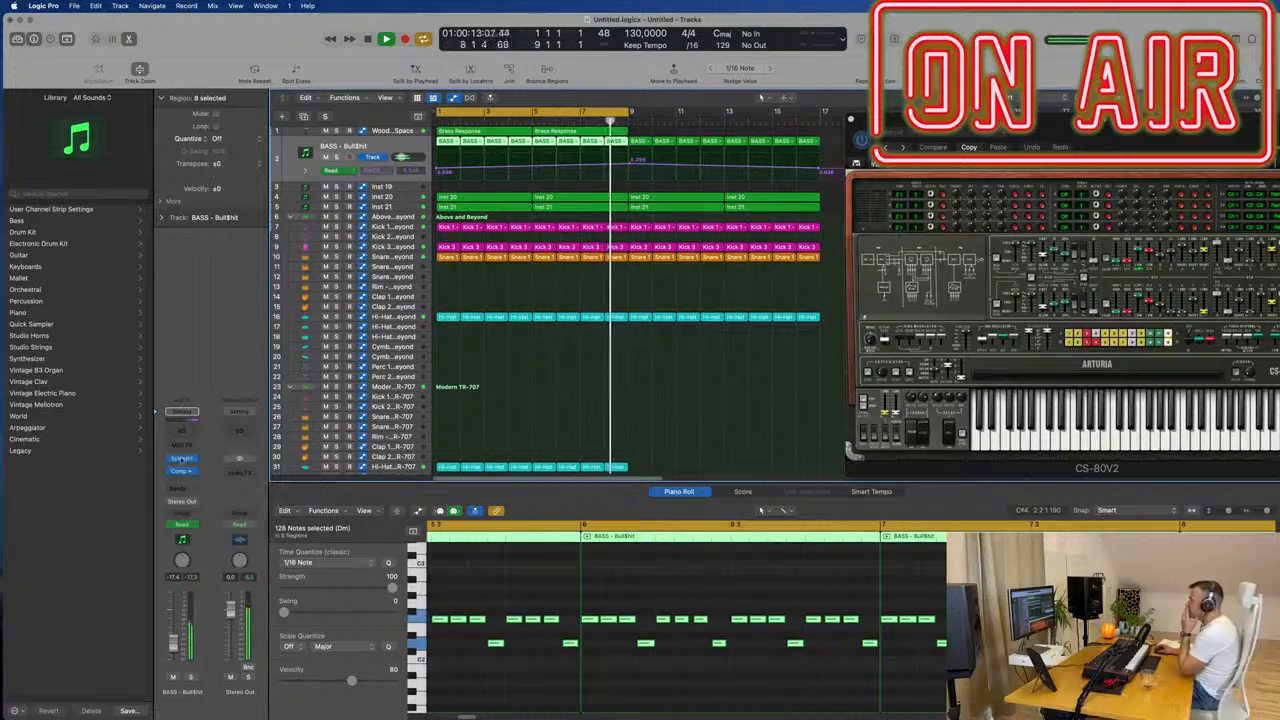
click(182, 459)
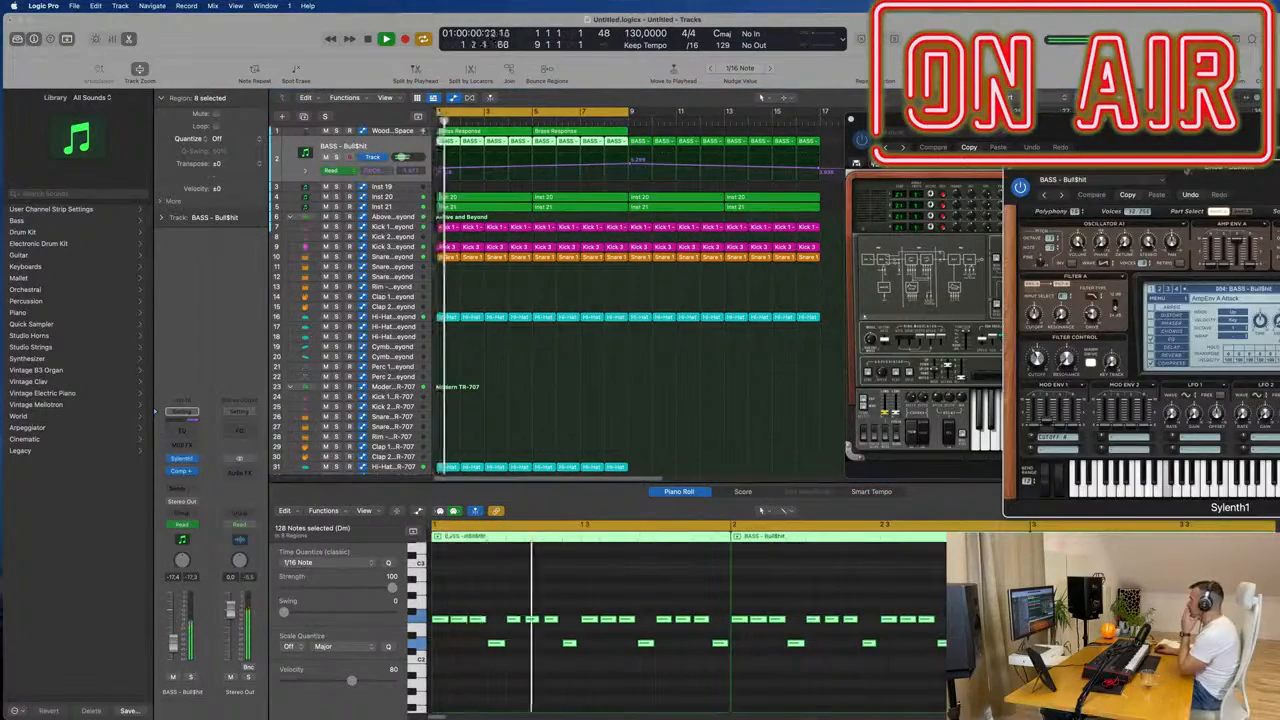
drag(1186, 169, 643, 196)
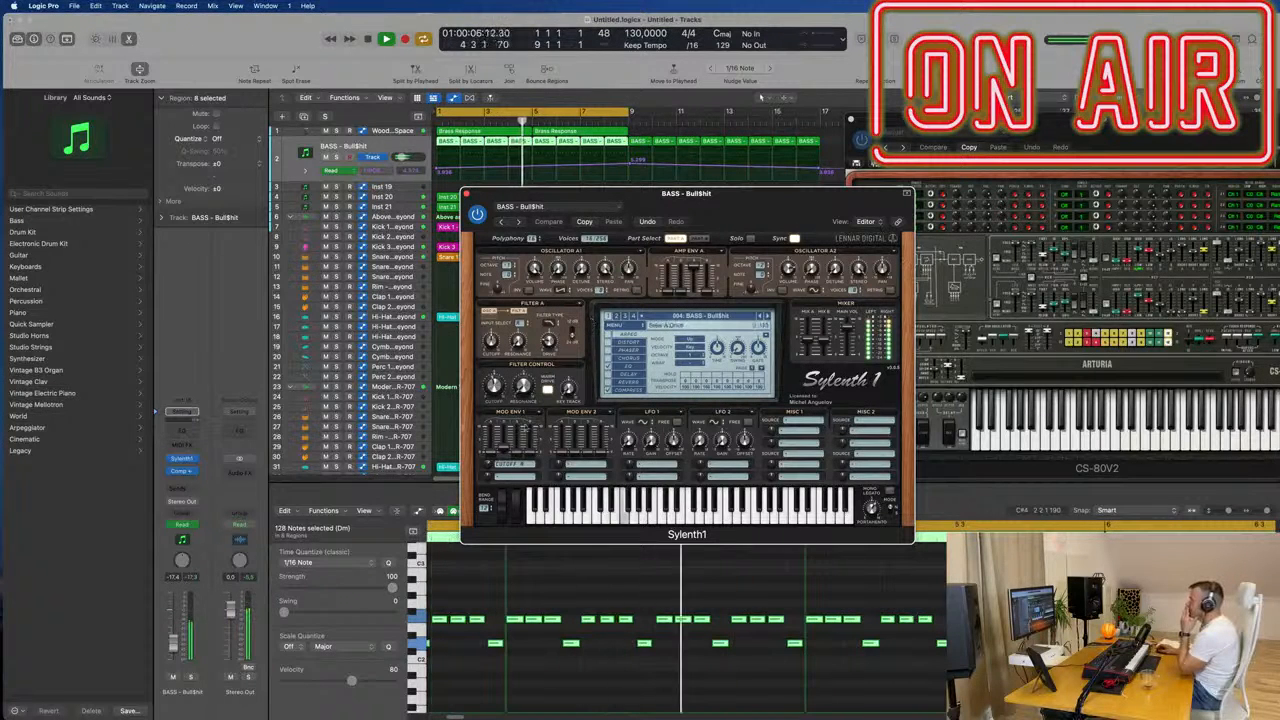
drag(504, 447, 505, 436)
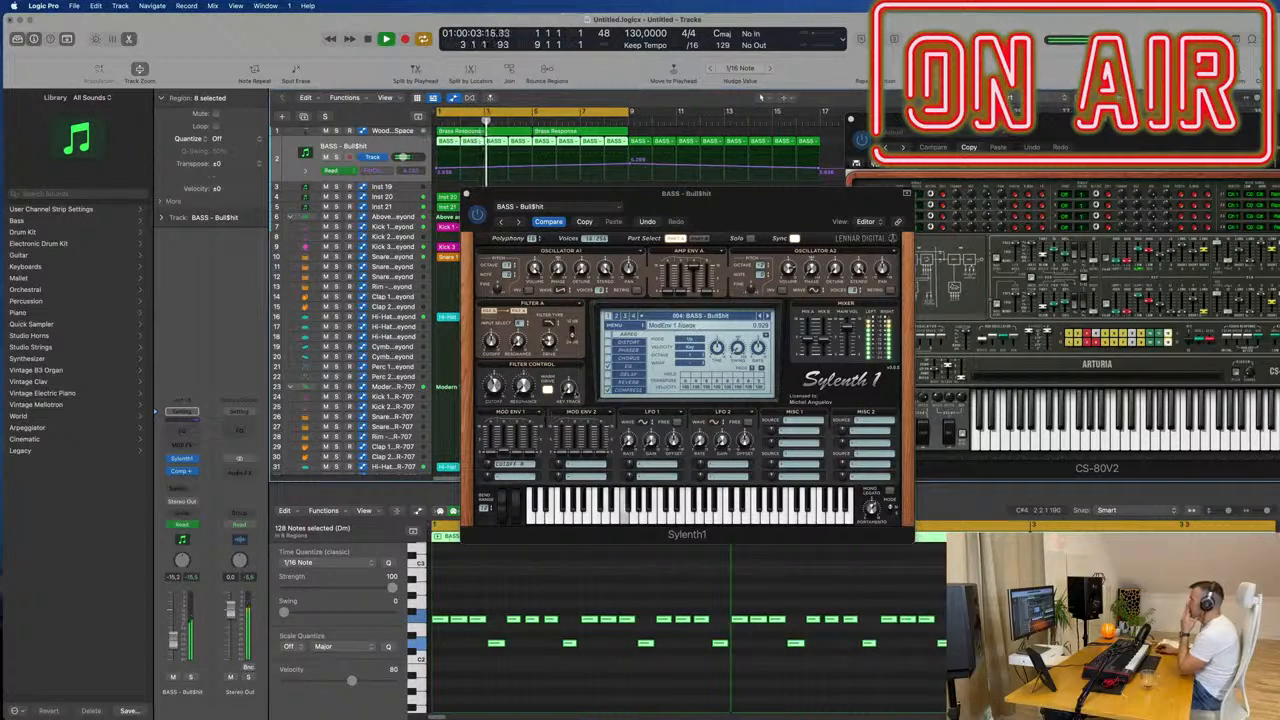
Step: Add a Channel EQ to the bass track with a low cut at 111 Hz, 48 dB/Oct and Q 0.64
click(176, 430)
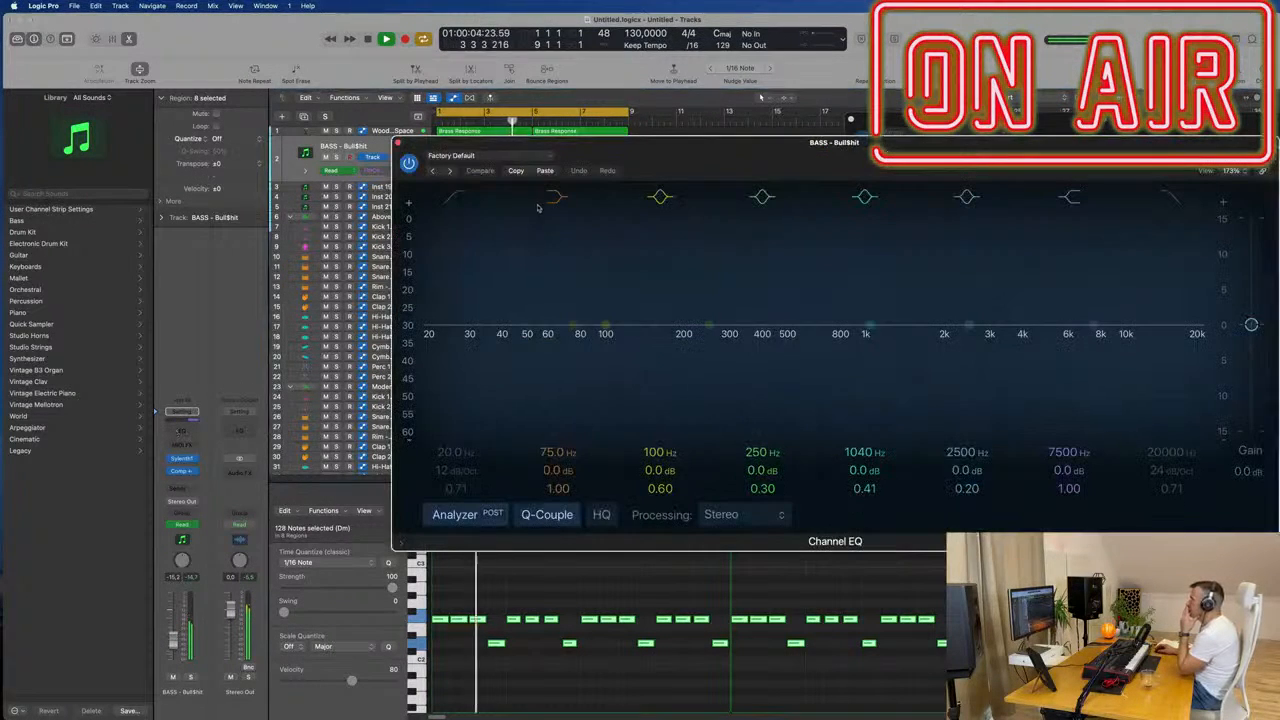
click(446, 200)
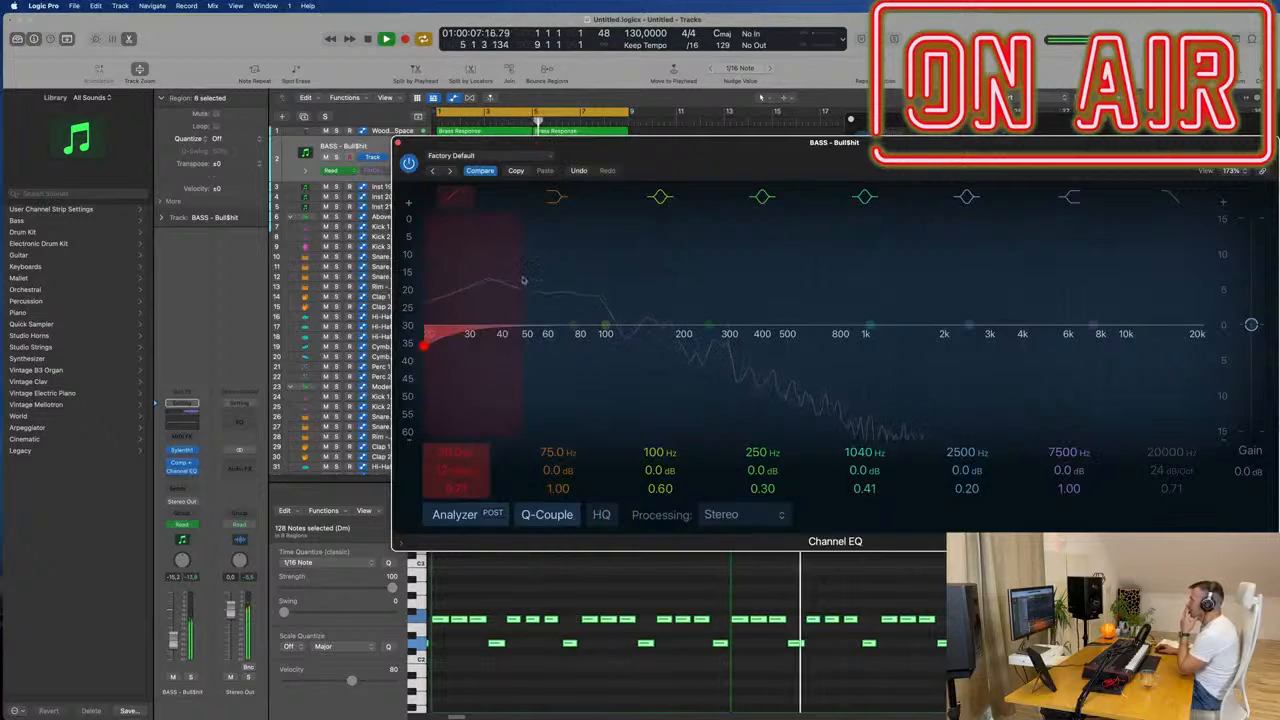
drag(523, 280, 633, 269)
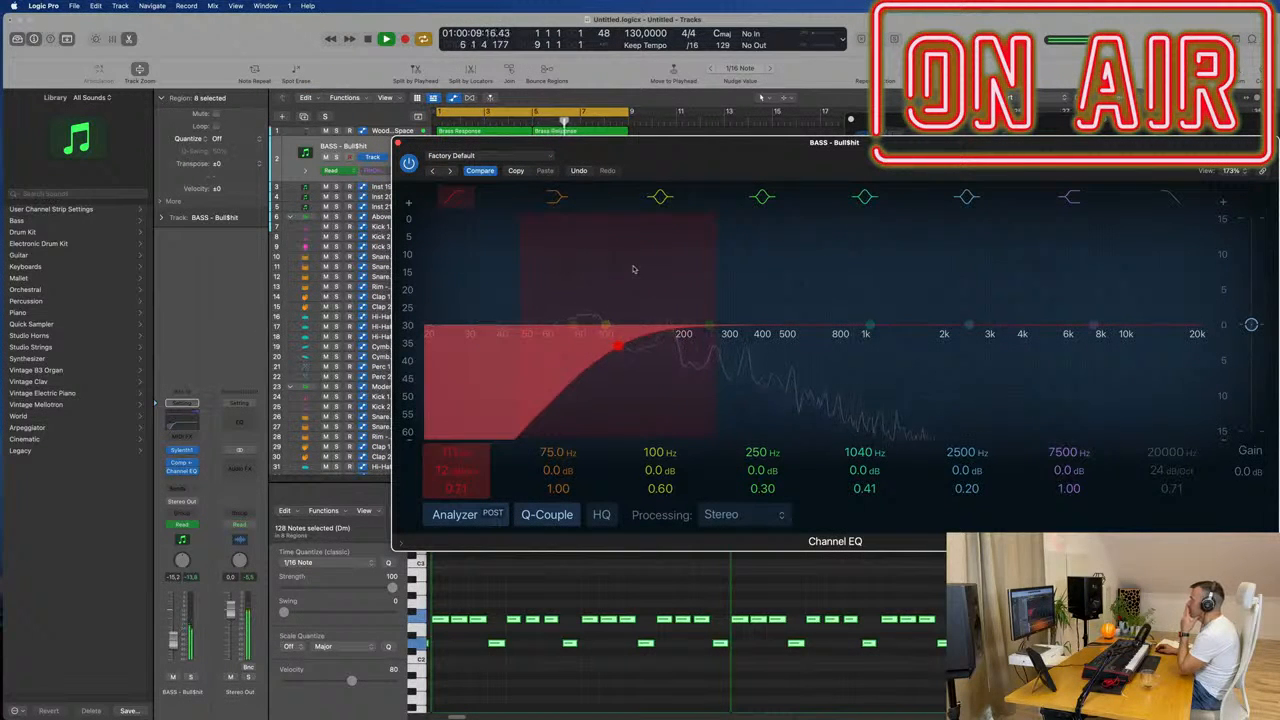
drag(630, 356, 647, 354)
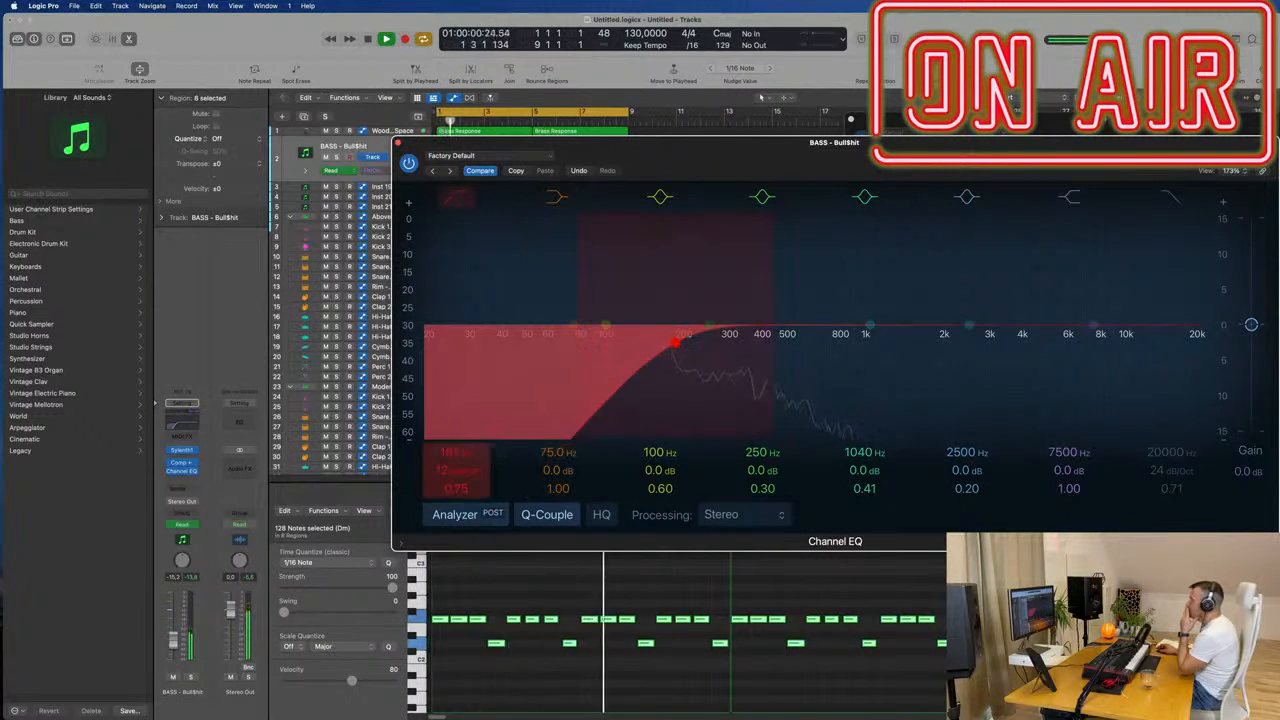
drag(458, 470, 457, 452)
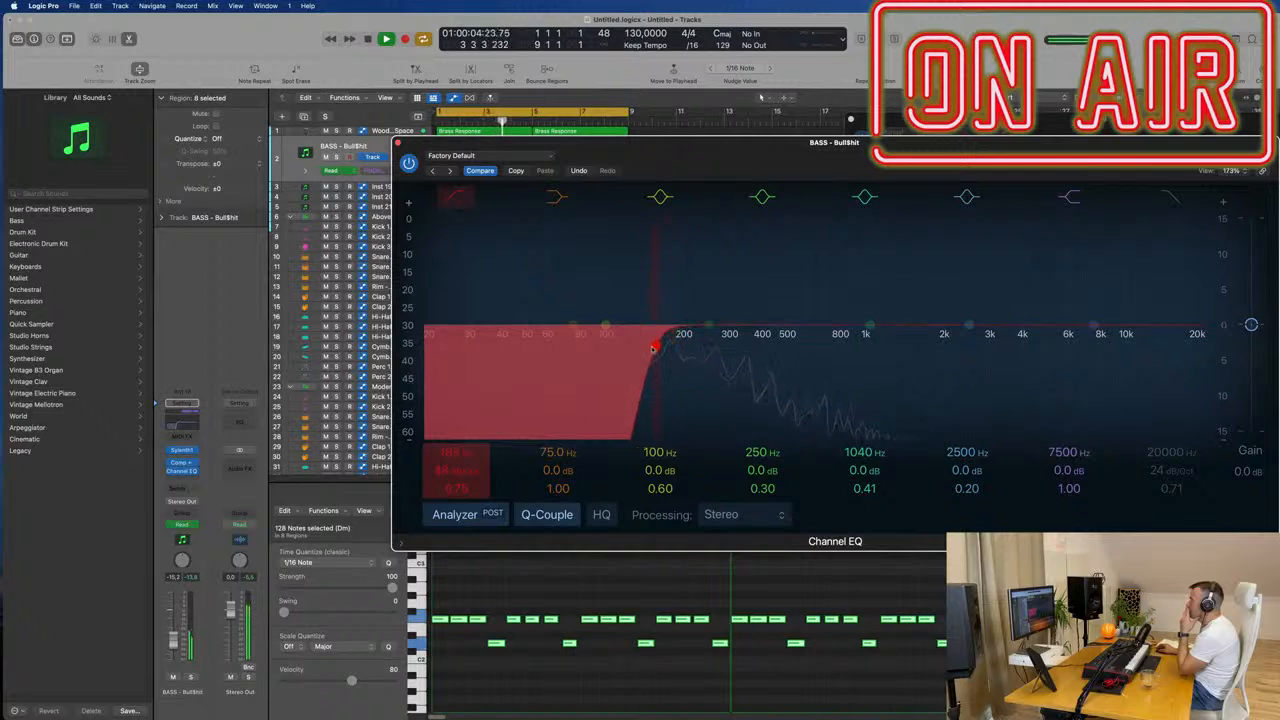
drag(652, 348, 646, 349)
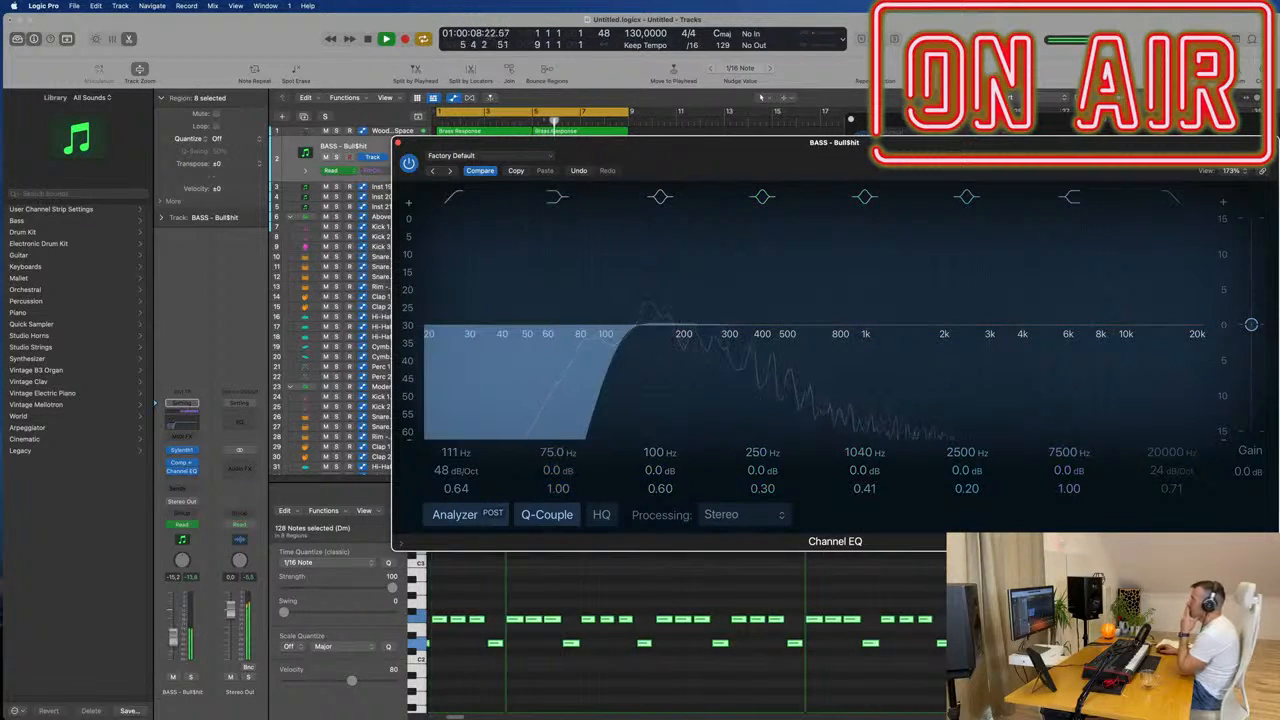
Step: Raise the bass track's volume to -13.2 dB and close its Channel EQ
drag(173, 641, 173, 638)
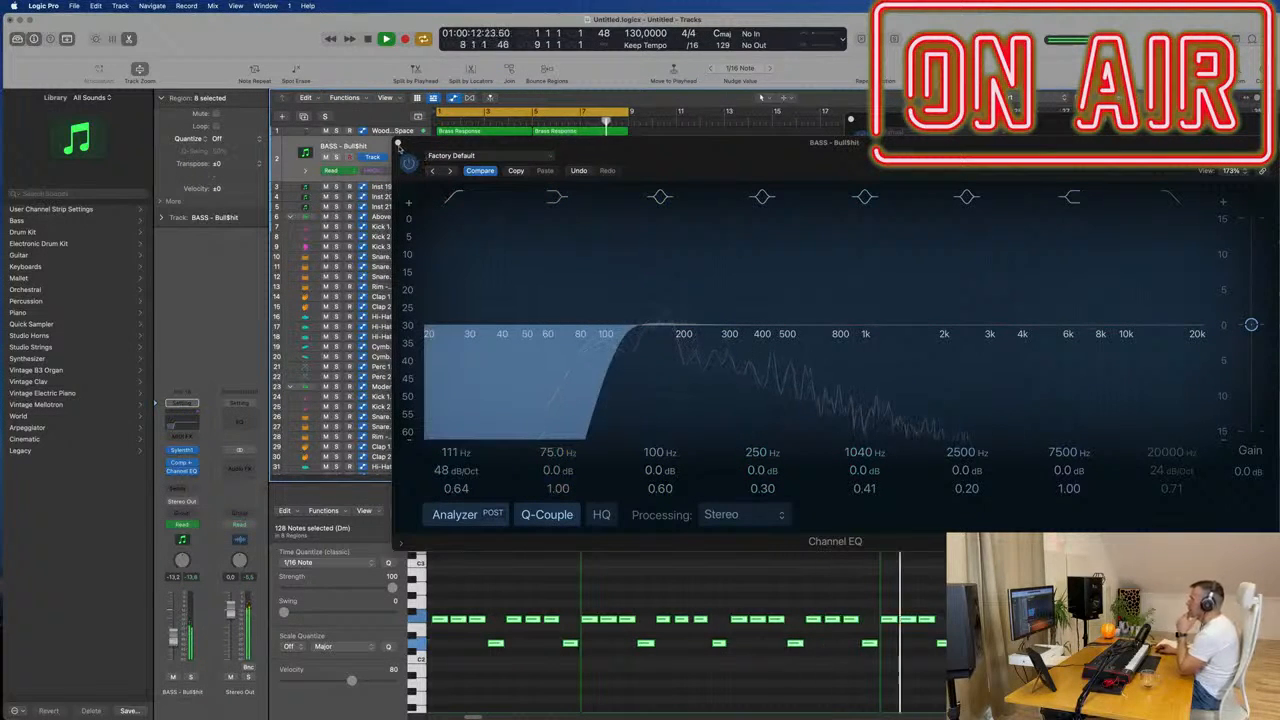
click(398, 145)
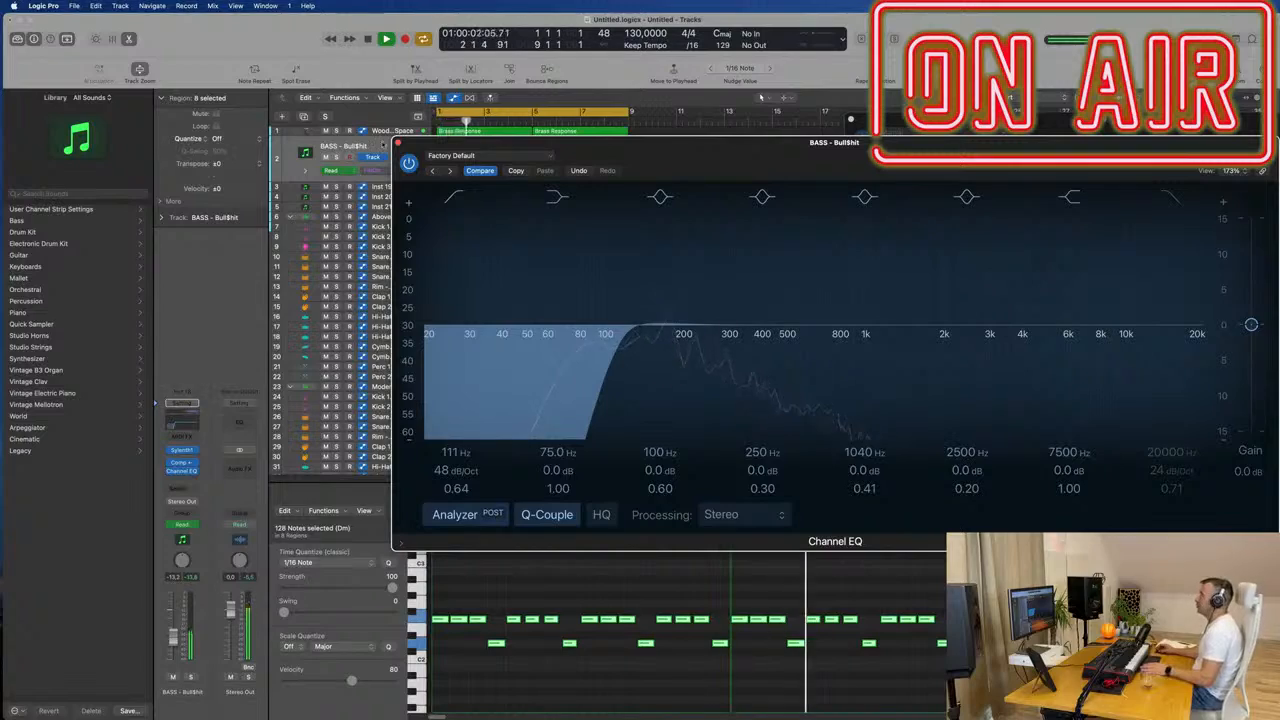
click(398, 145)
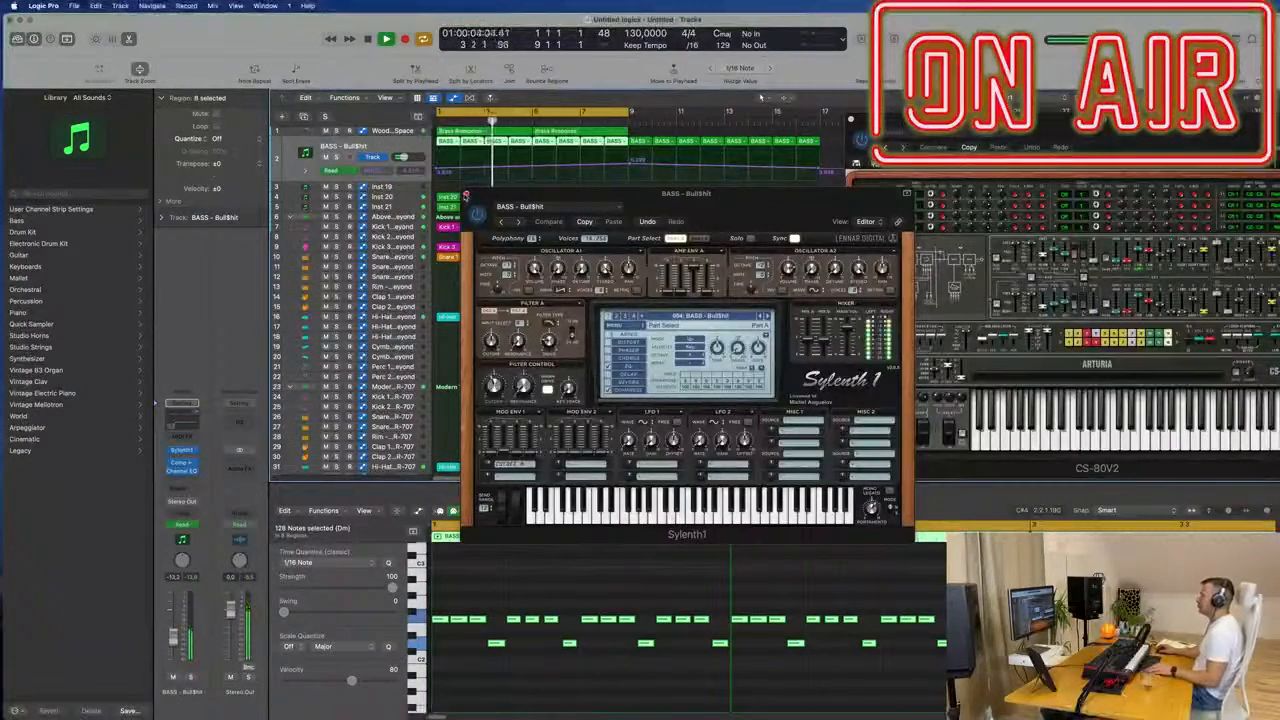
Step: Raise the Filter Control cutoff of the bass Sylenth1 slightly and close the instrument window
drag(494, 385, 494, 380)
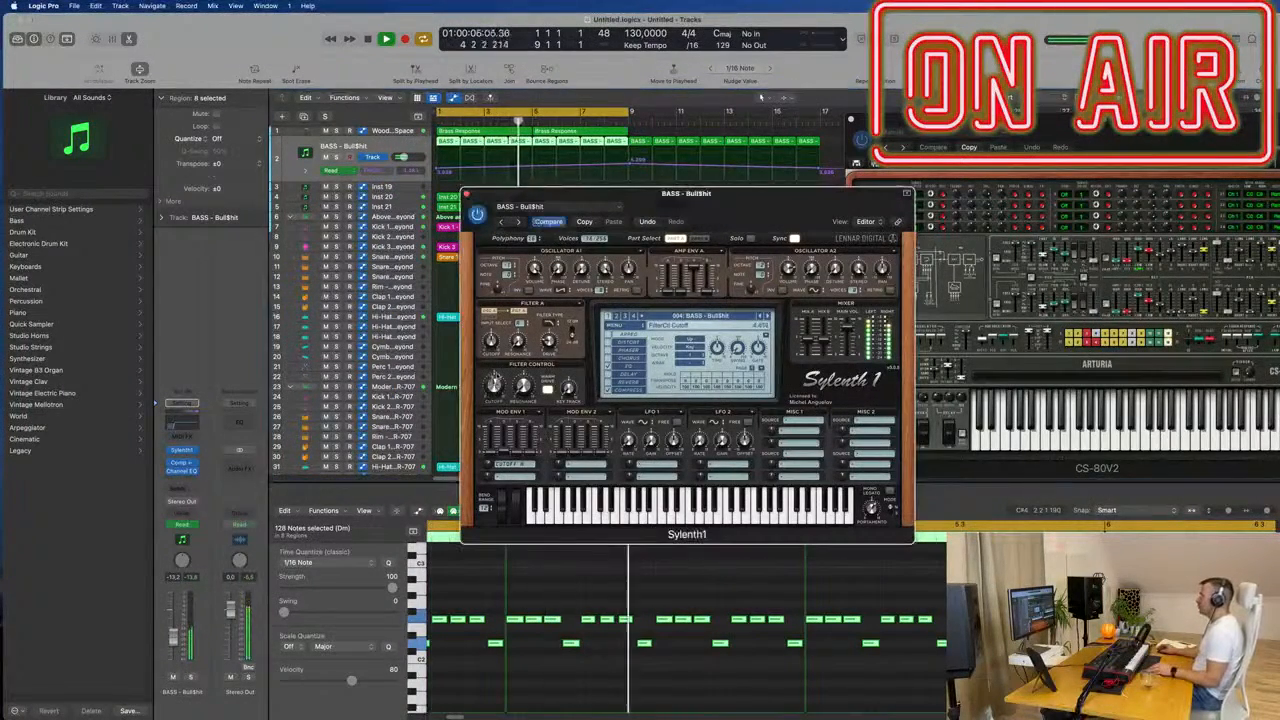
click(466, 193)
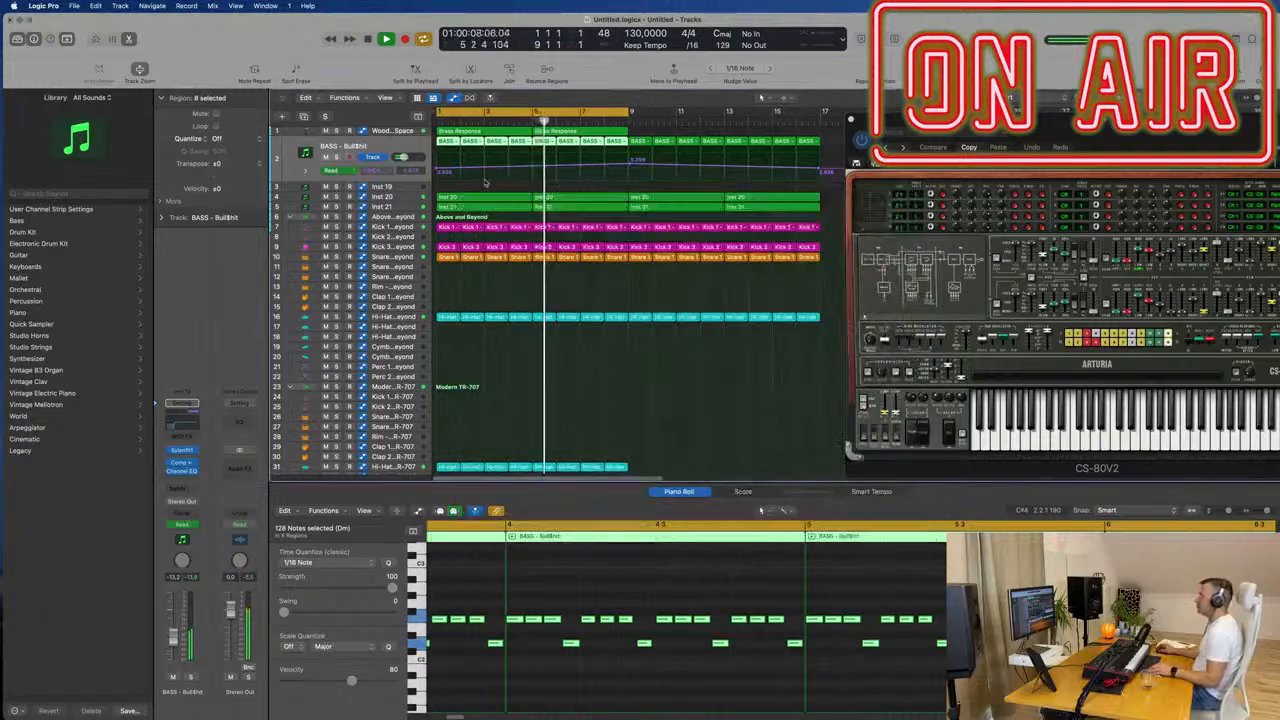
key(super+Left)
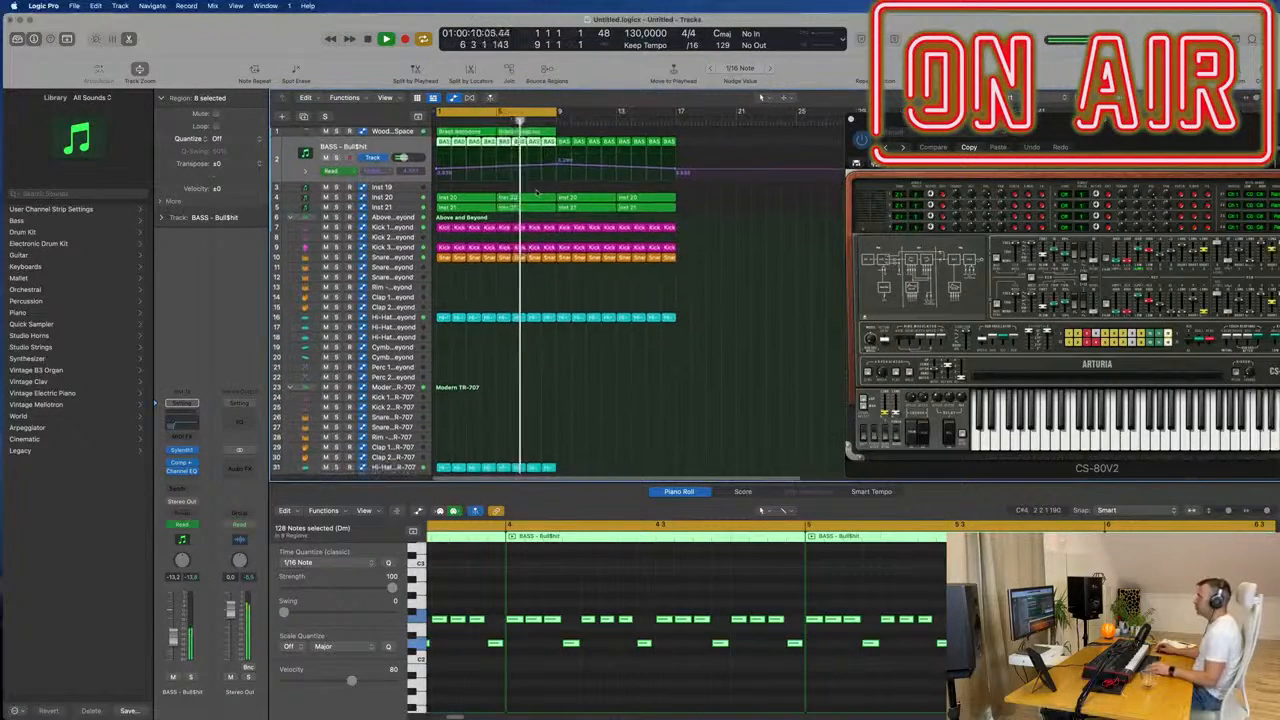
Step: Duplicate the Woodblock Space track with its Alchemy setup and copy both Brass Response regions onto the new track
click(387, 137)
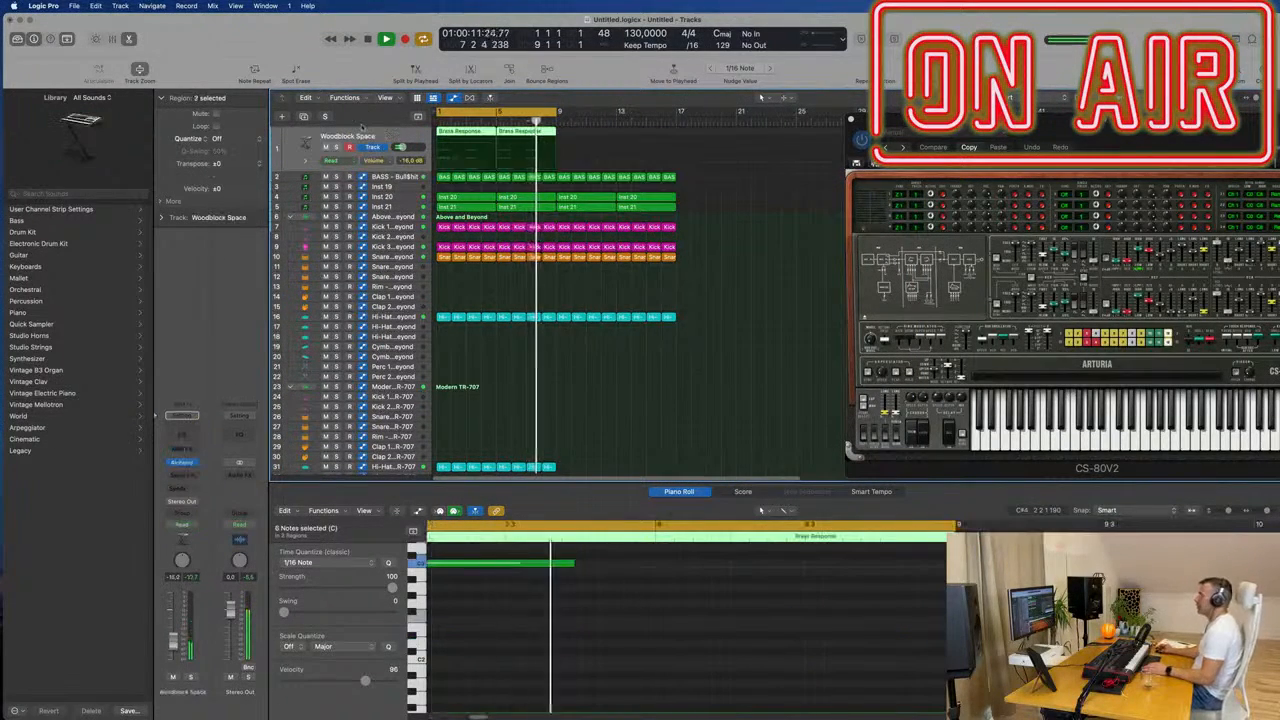
key(super+d)
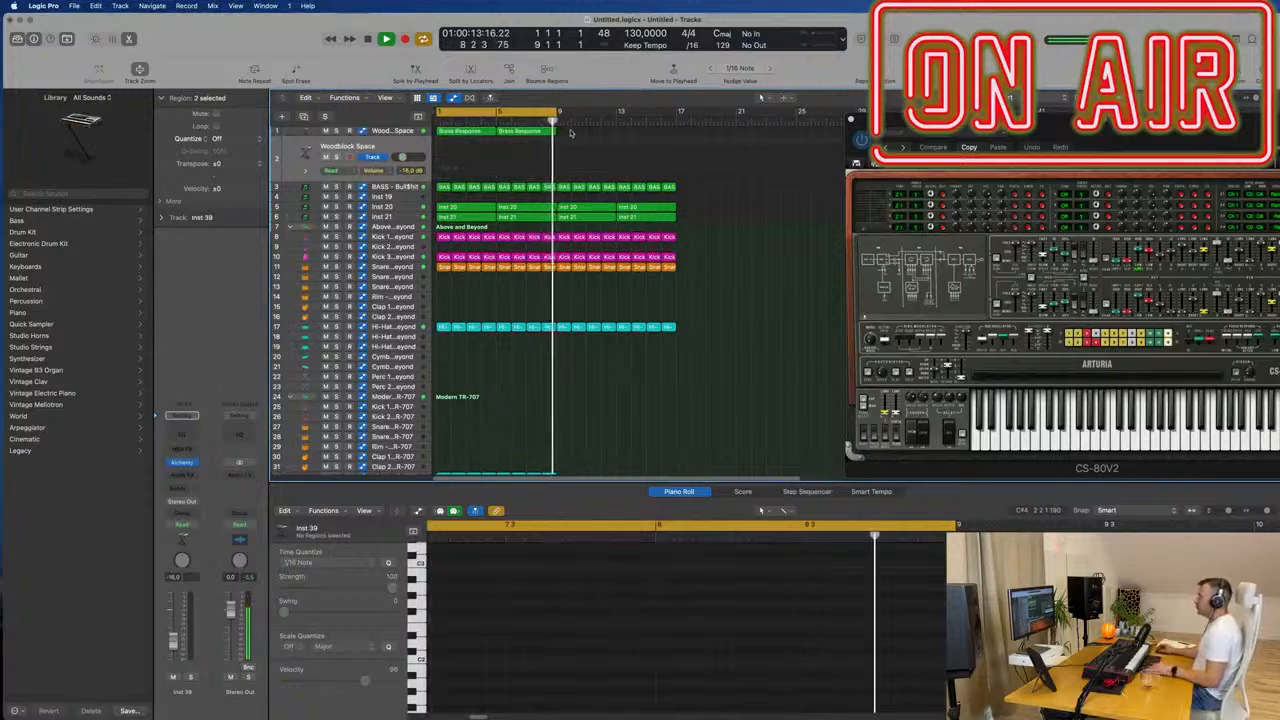
click(468, 136)
drag(470, 137, 471, 132)
click(470, 142)
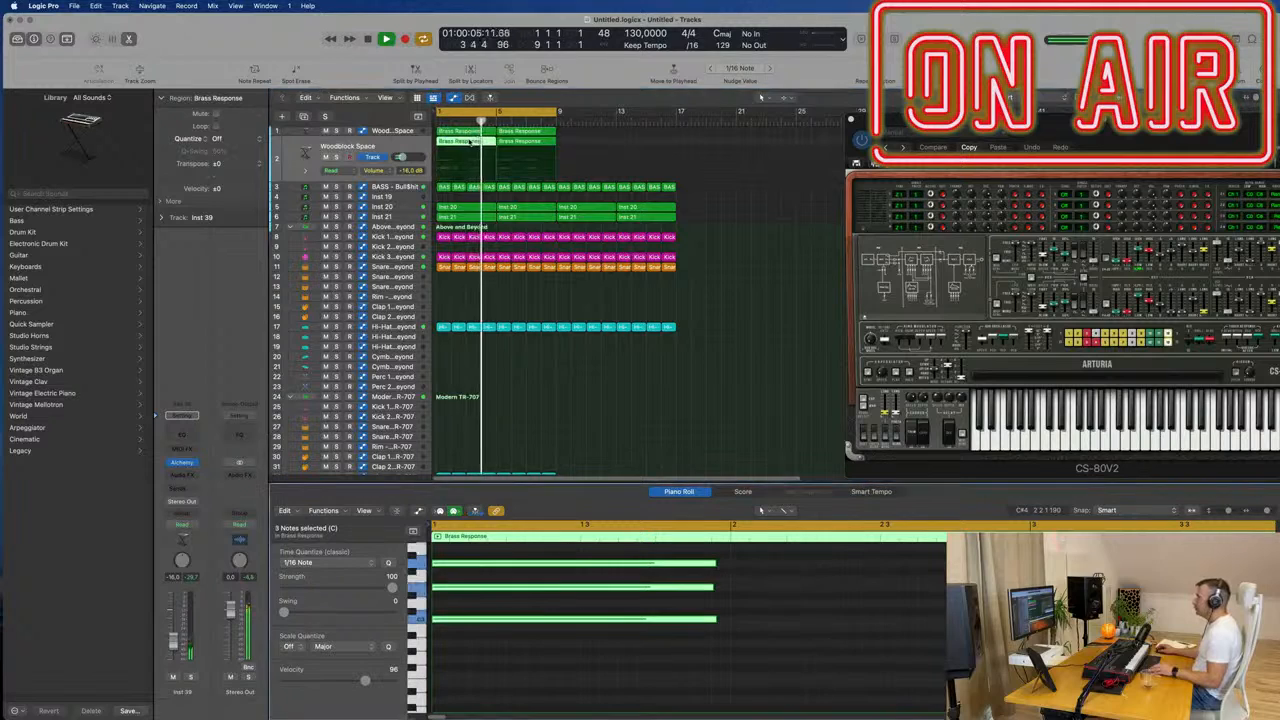
drag(559, 144, 473, 147)
Step: Shorten the chord notes in the copied Brass Response regions to about one beat, placing the first chord on beat 3 of bar 1
key(p)
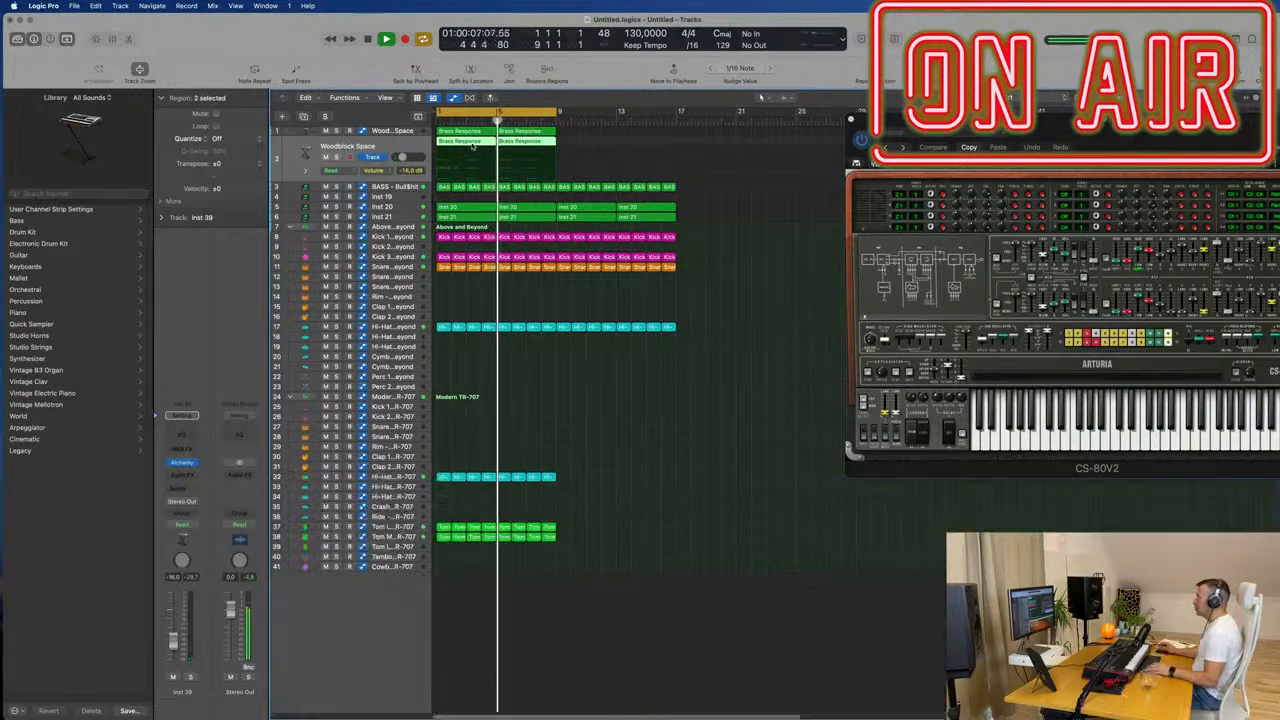
key(p)
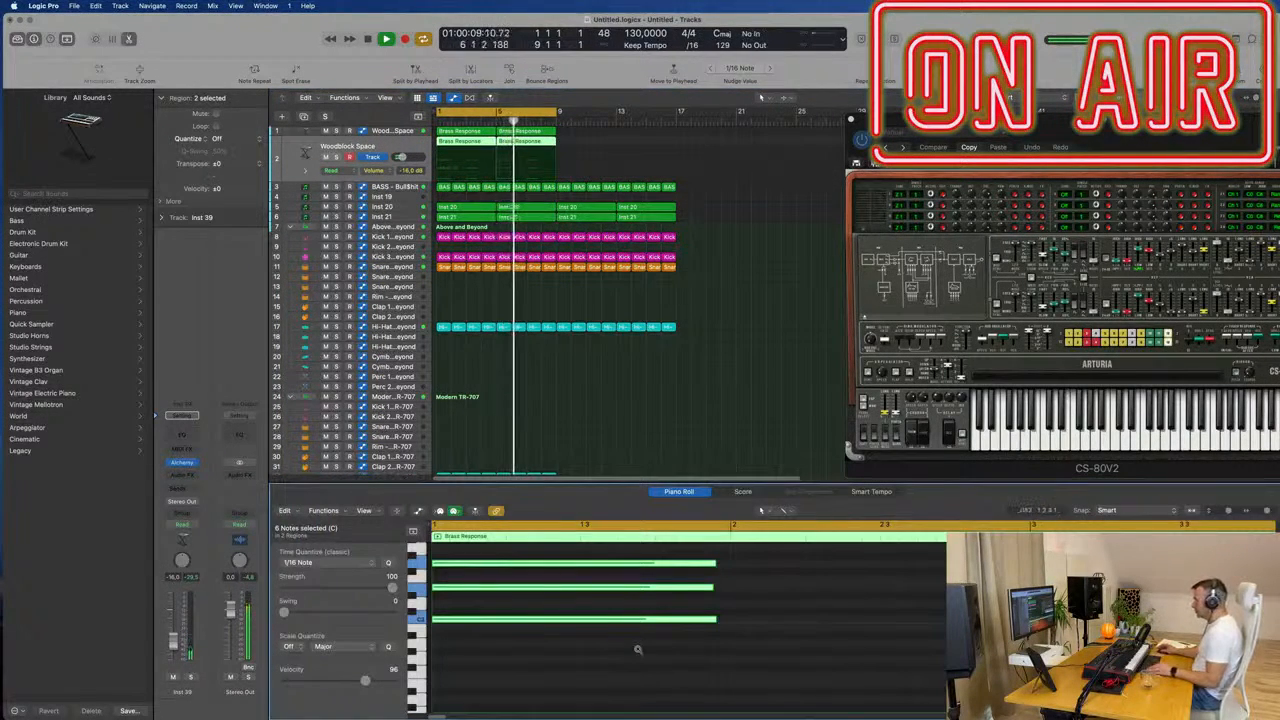
key(super+a)
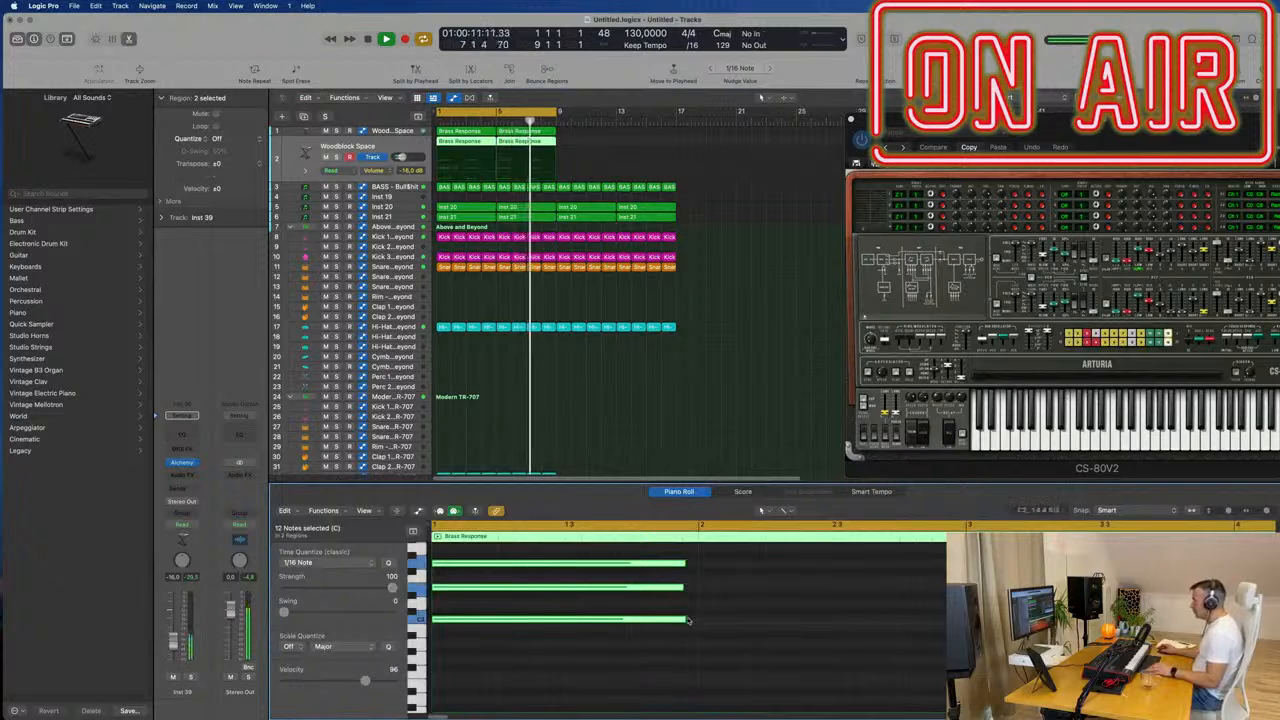
drag(685, 621, 598, 622)
click(1107, 643)
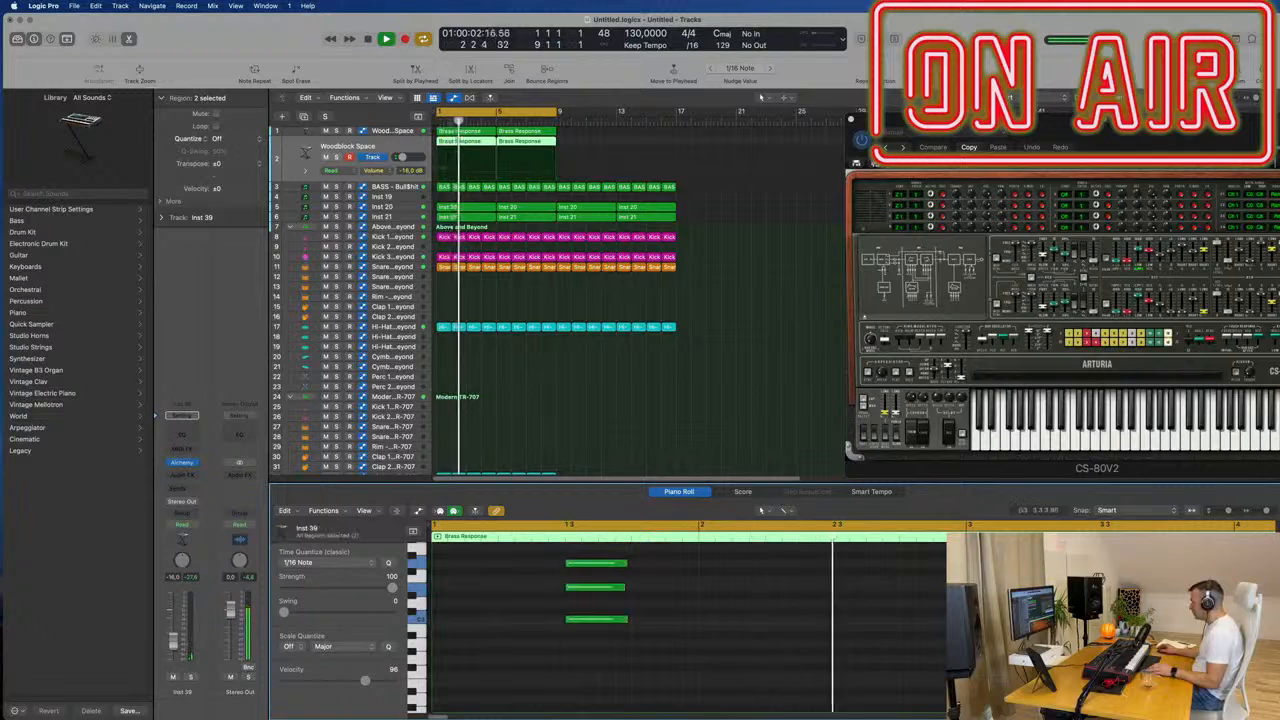
key(super+a)
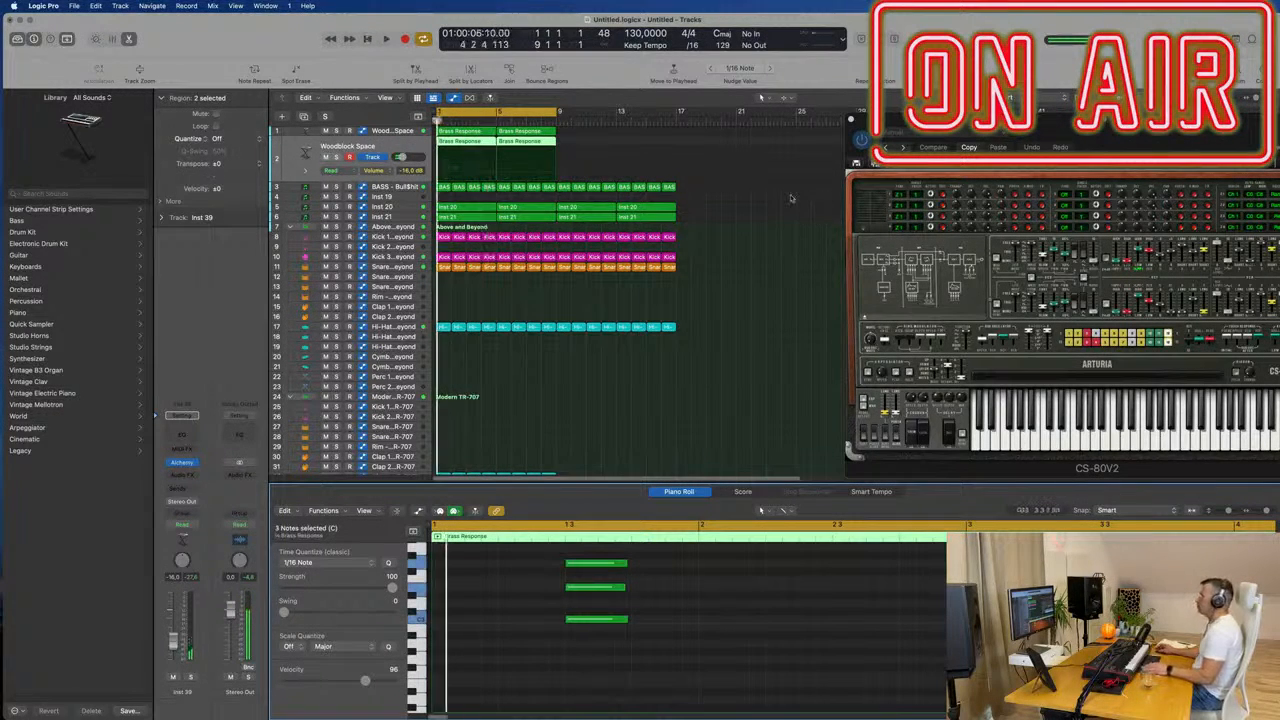
Step: Replace Alchemy on the Inst 39 track with Arturia's Jupiter-8 V2 and start playback
click(181, 463)
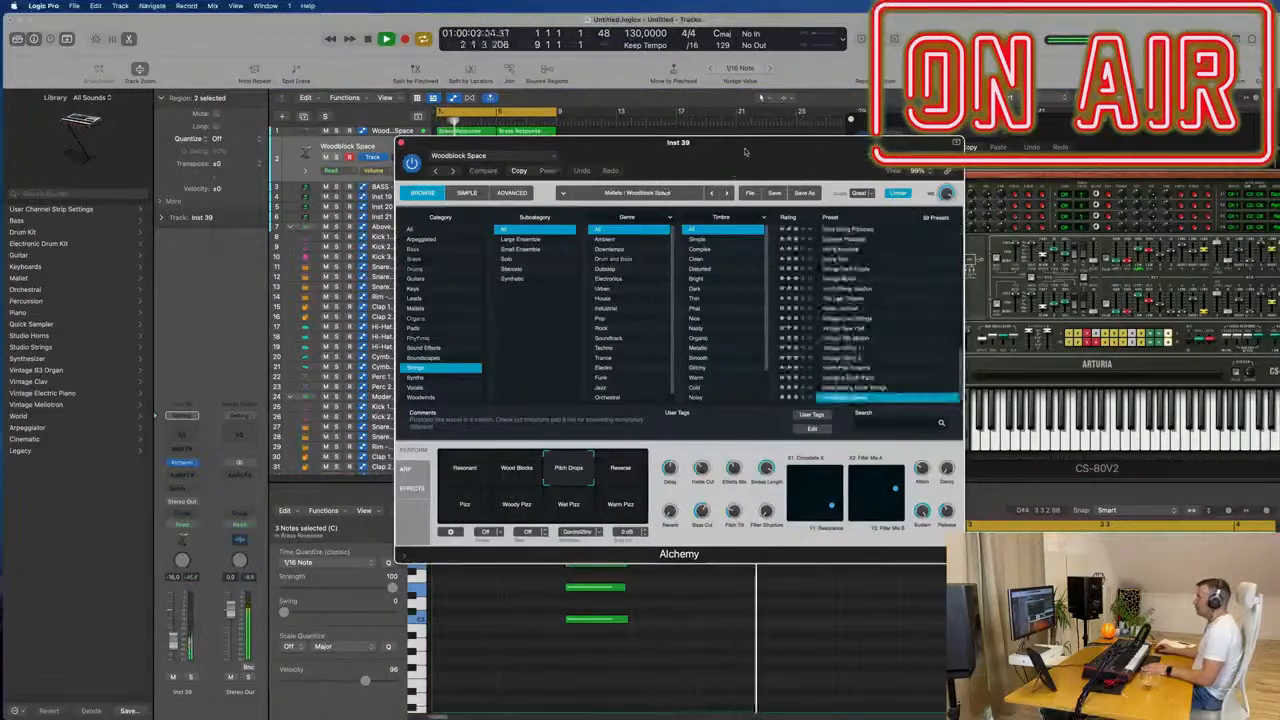
drag(745, 148, 832, 110)
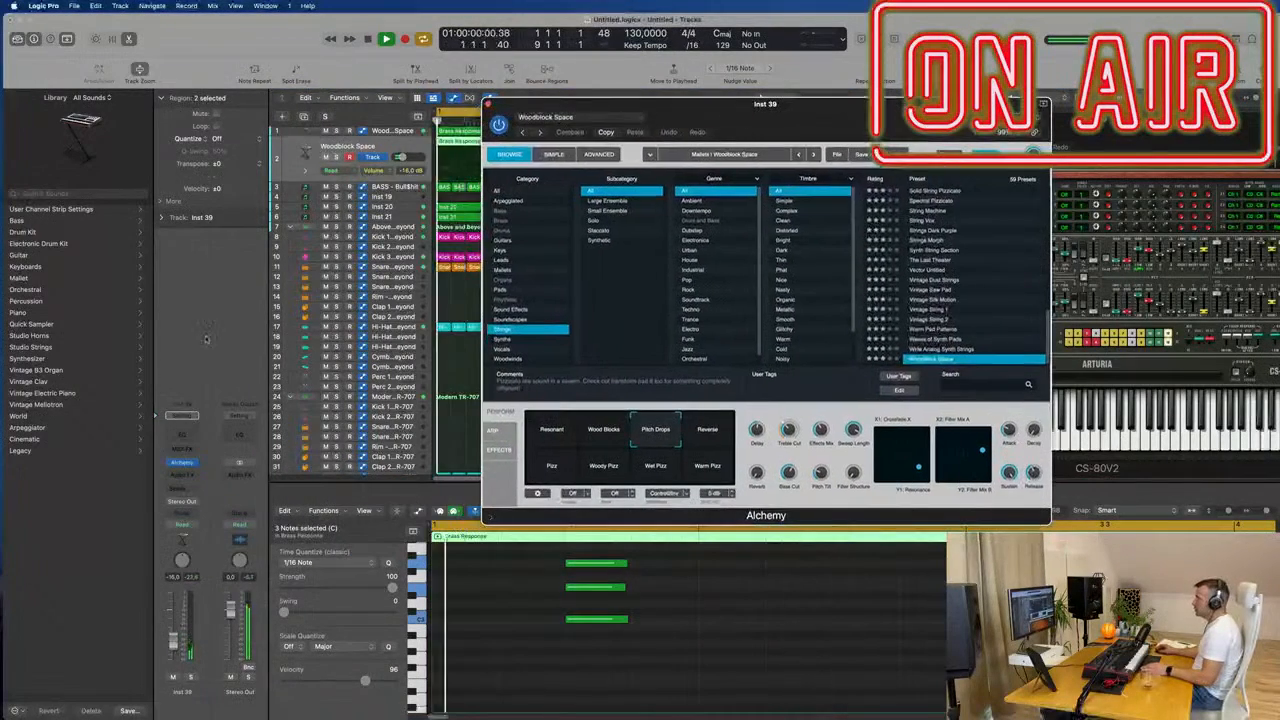
click(186, 463)
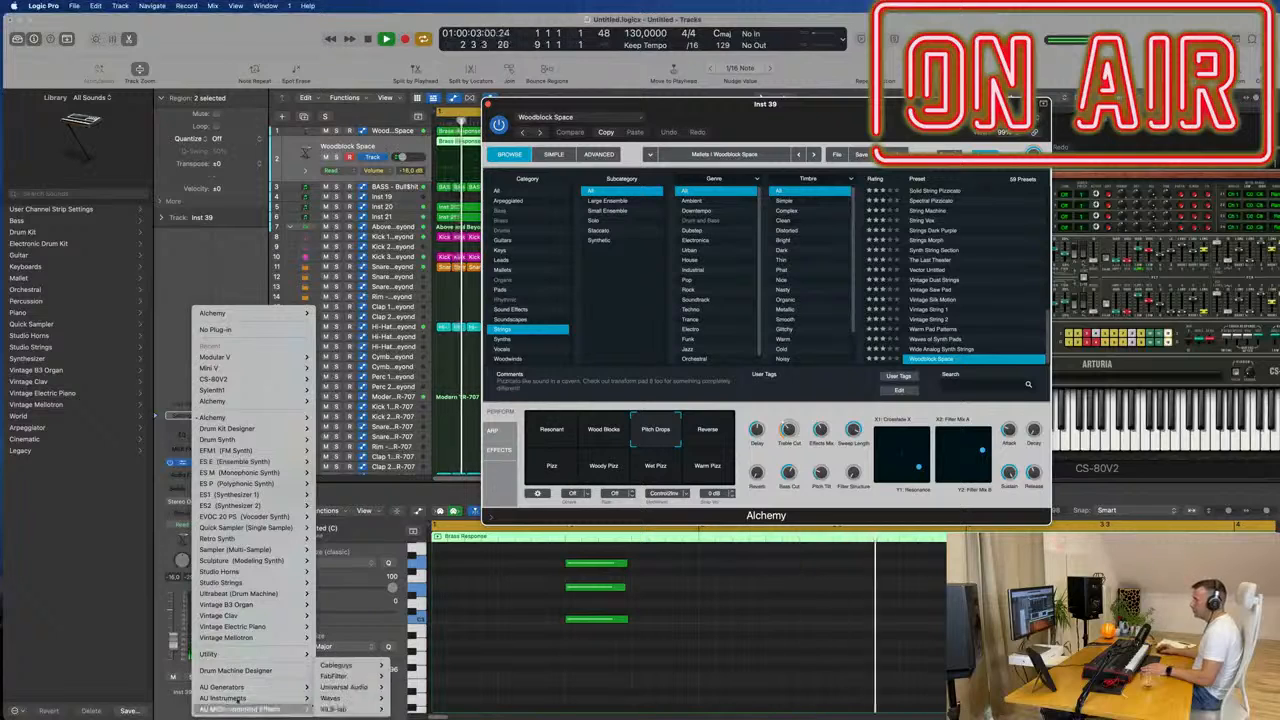
mouse_move(240, 699)
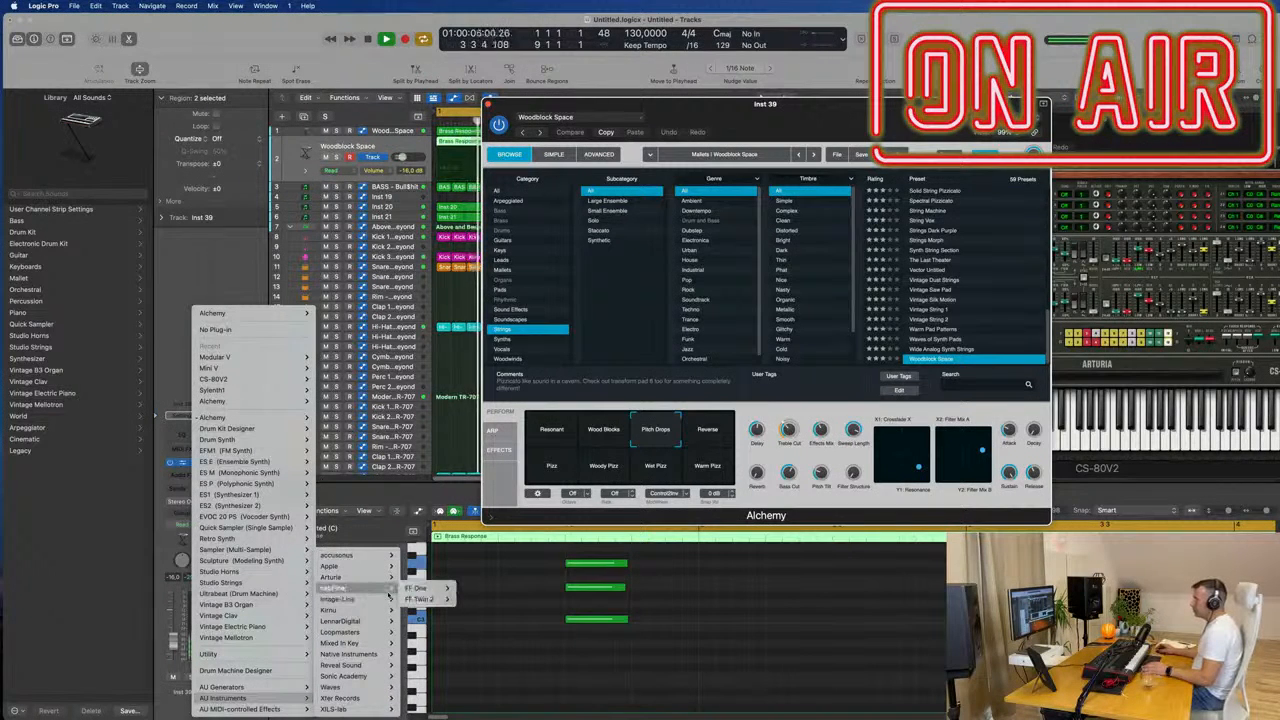
mouse_move(389, 580)
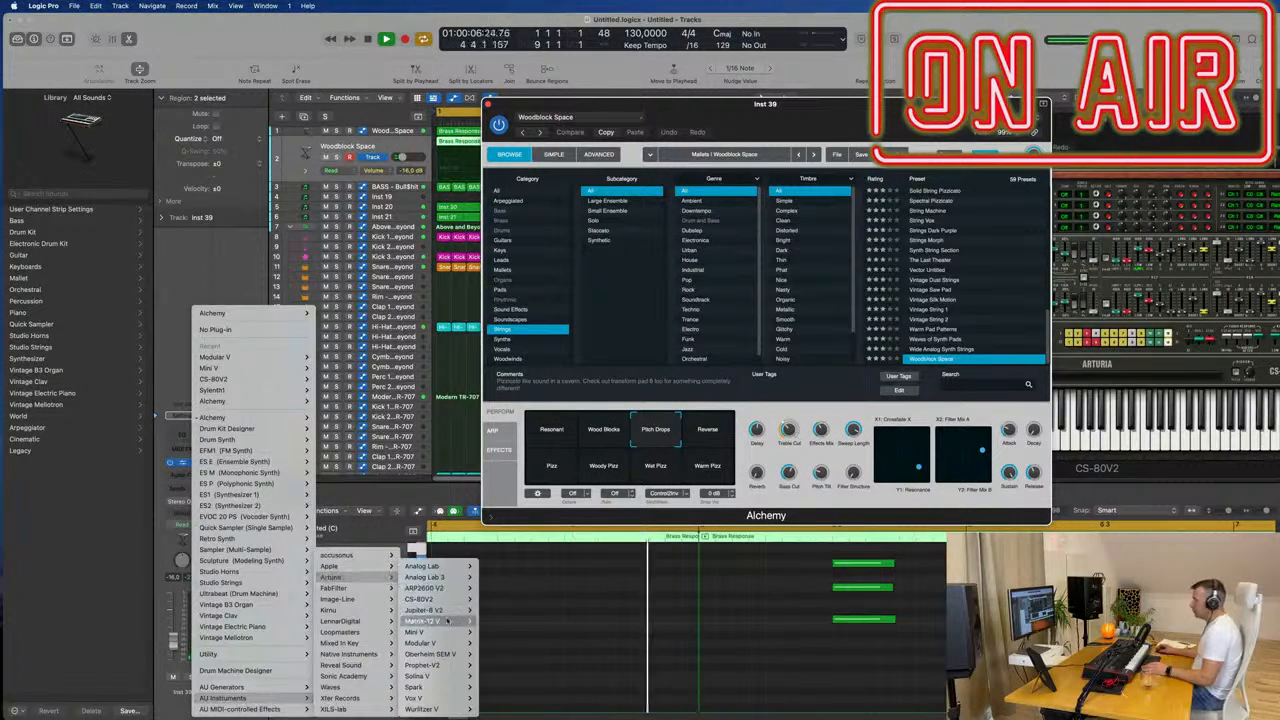
mouse_move(452, 612)
click(494, 611)
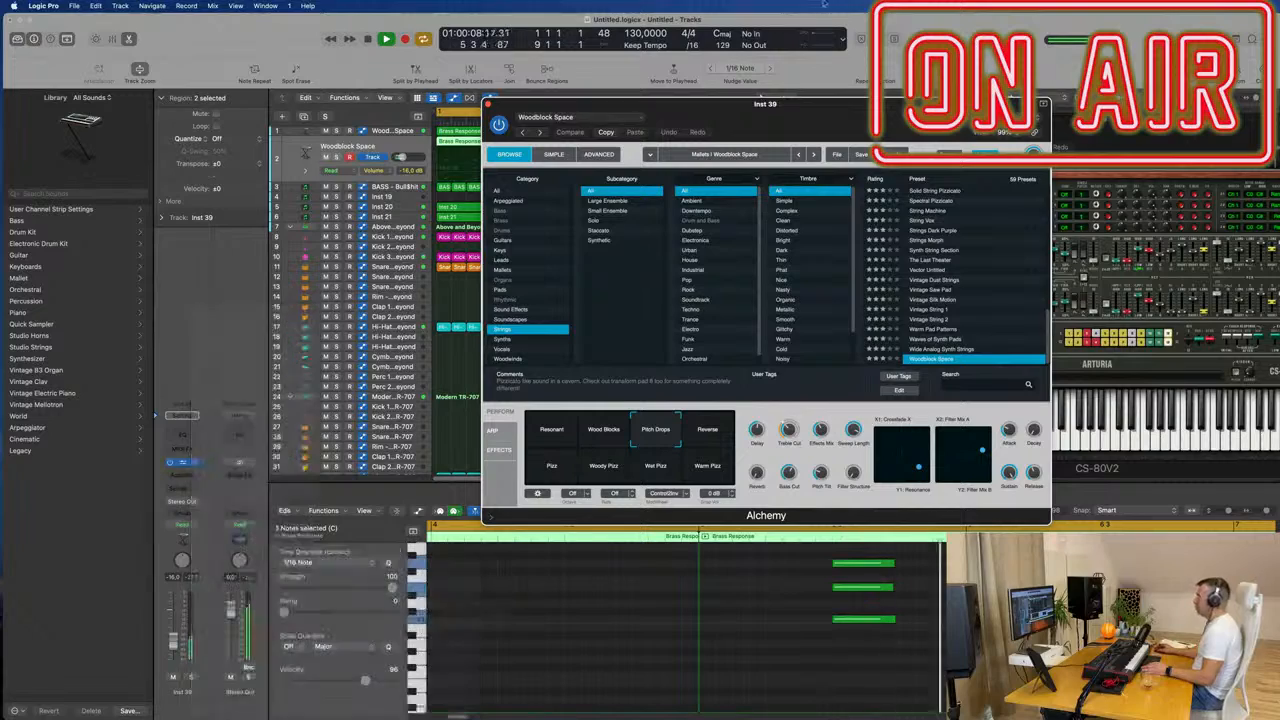
drag(787, 105, 772, 196)
key(space)
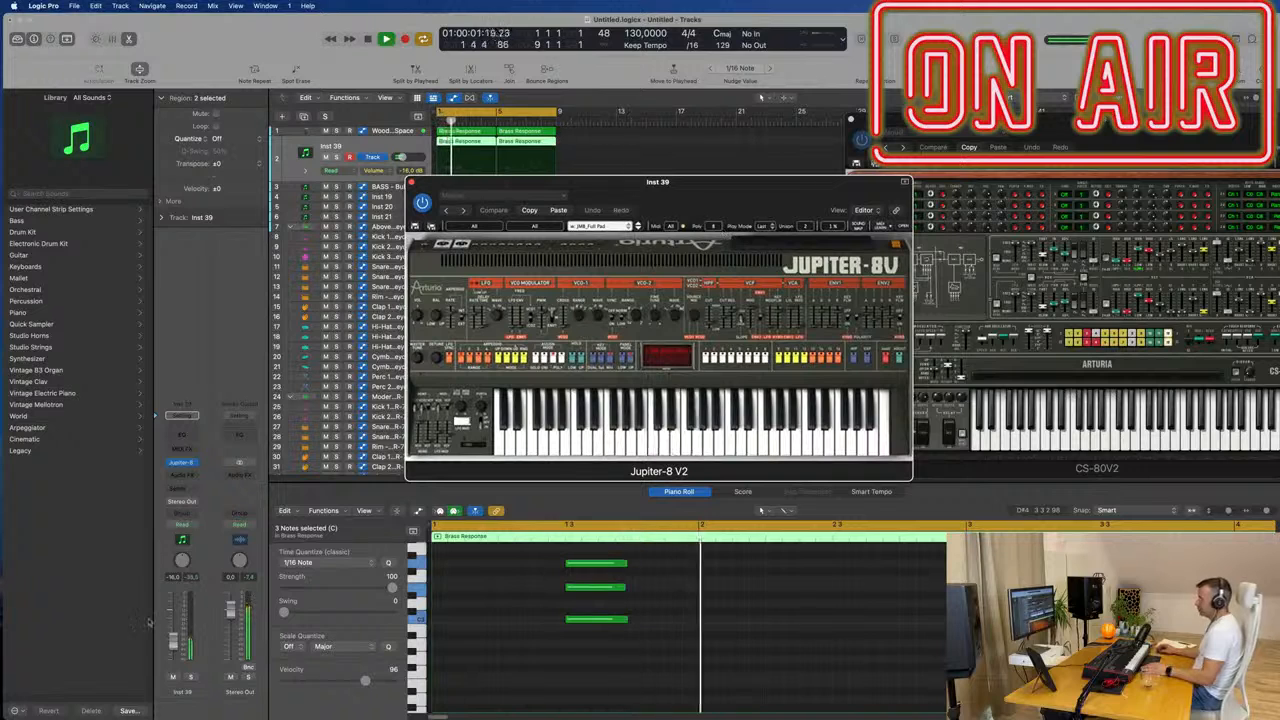
Step: Raise the Inst 39 track's volume to -14.8 dB and audition Jupiter-8 V2 presets, ending on the India preset
drag(172, 645, 172, 642)
key(space)
key(space)
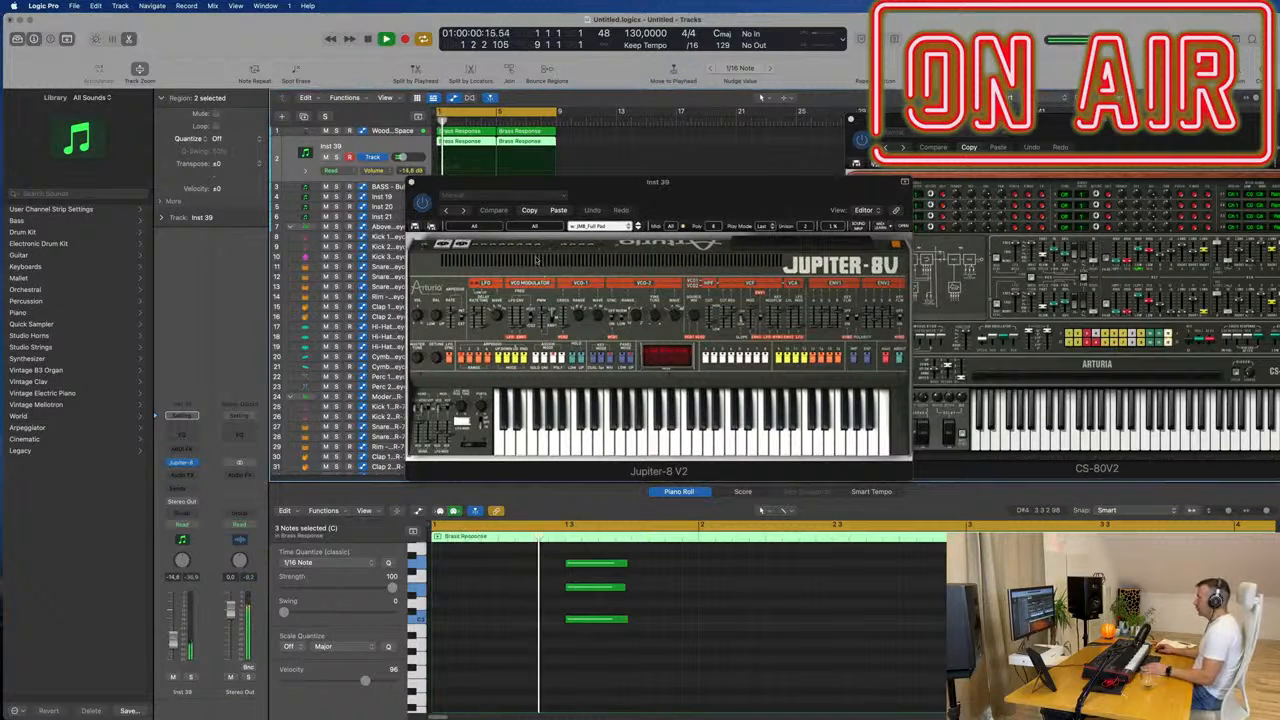
click(638, 228)
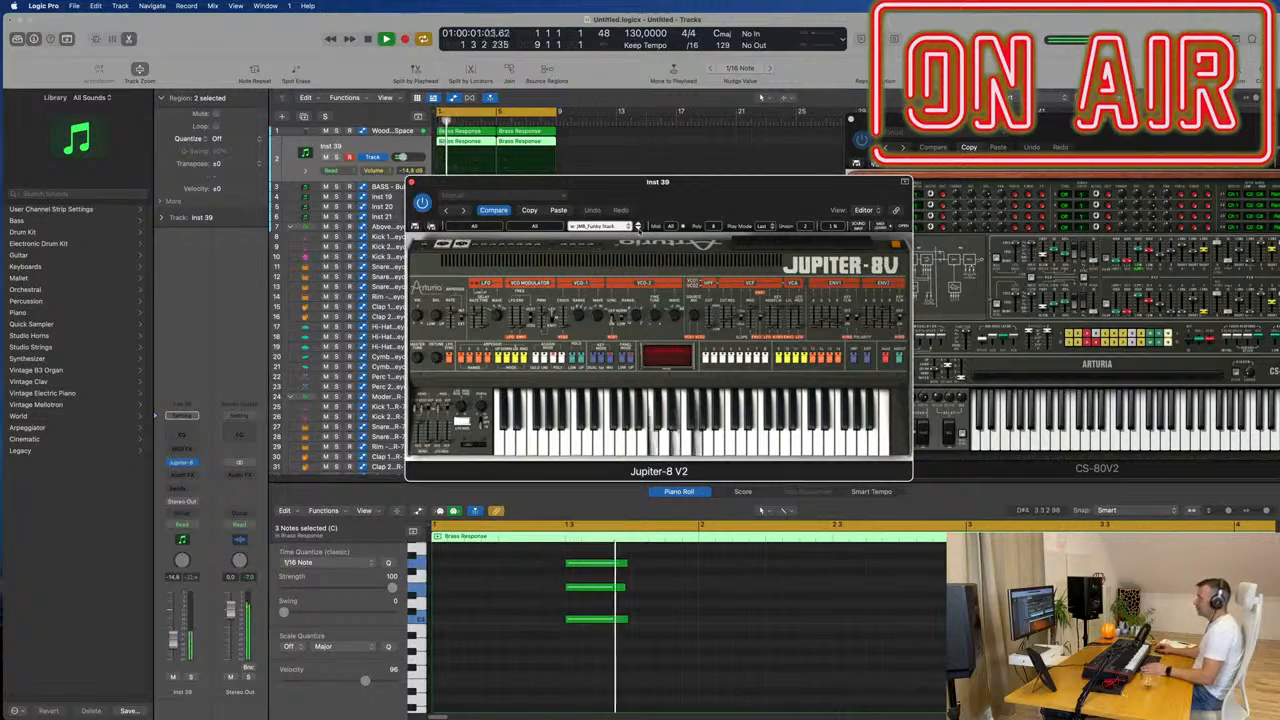
drag(732, 188, 846, 211)
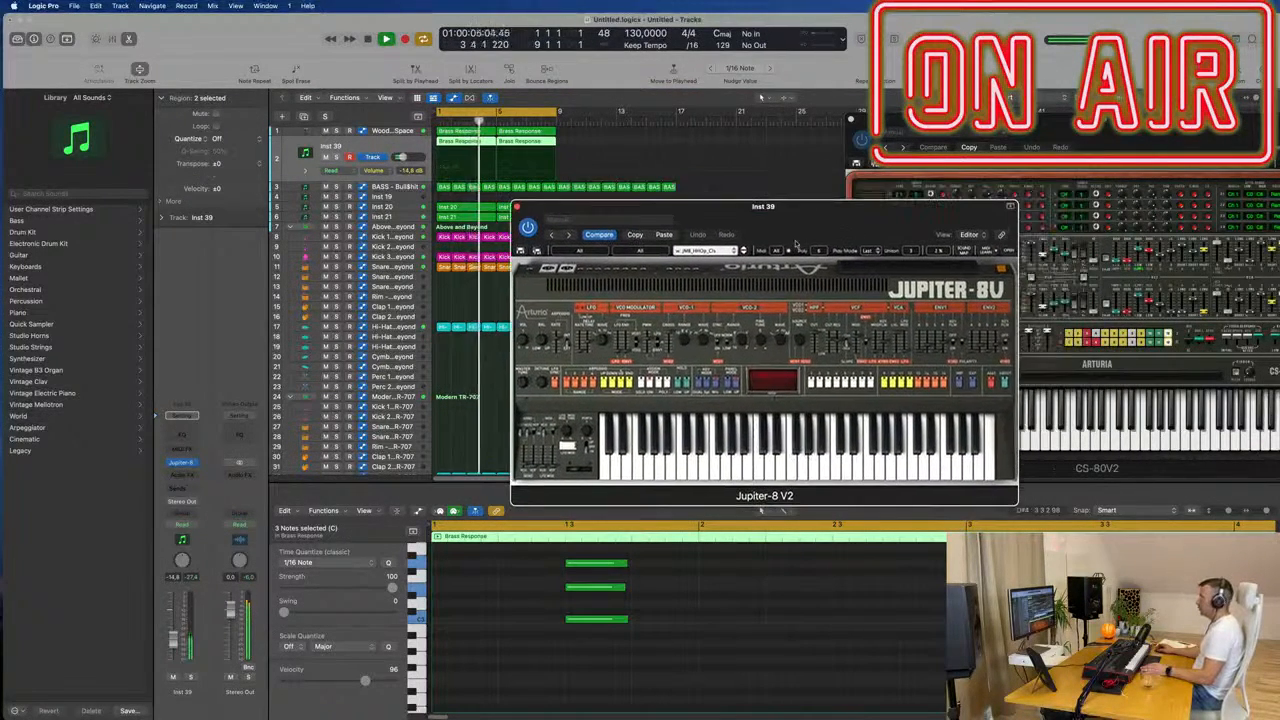
click(743, 252)
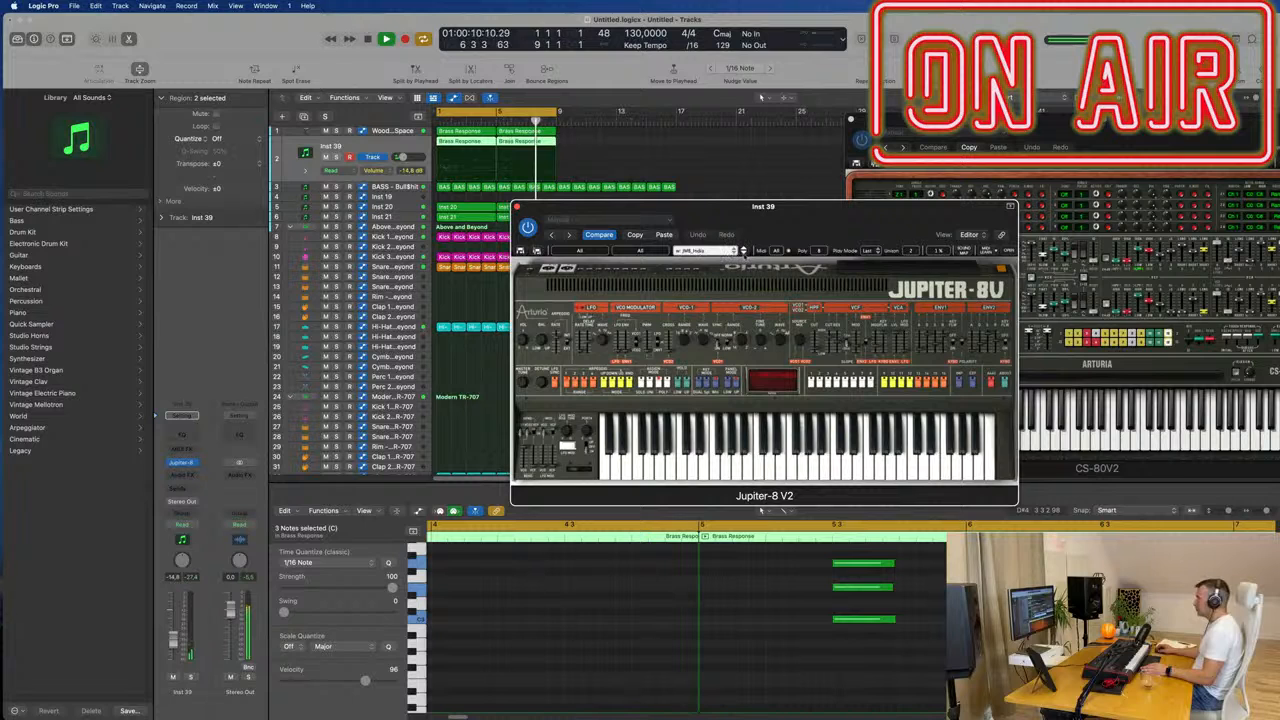
Step: Force quit Logic Pro, reopen the project and dismiss the Automap Mixer.bundle security alert
drag(873, 218, 823, 241)
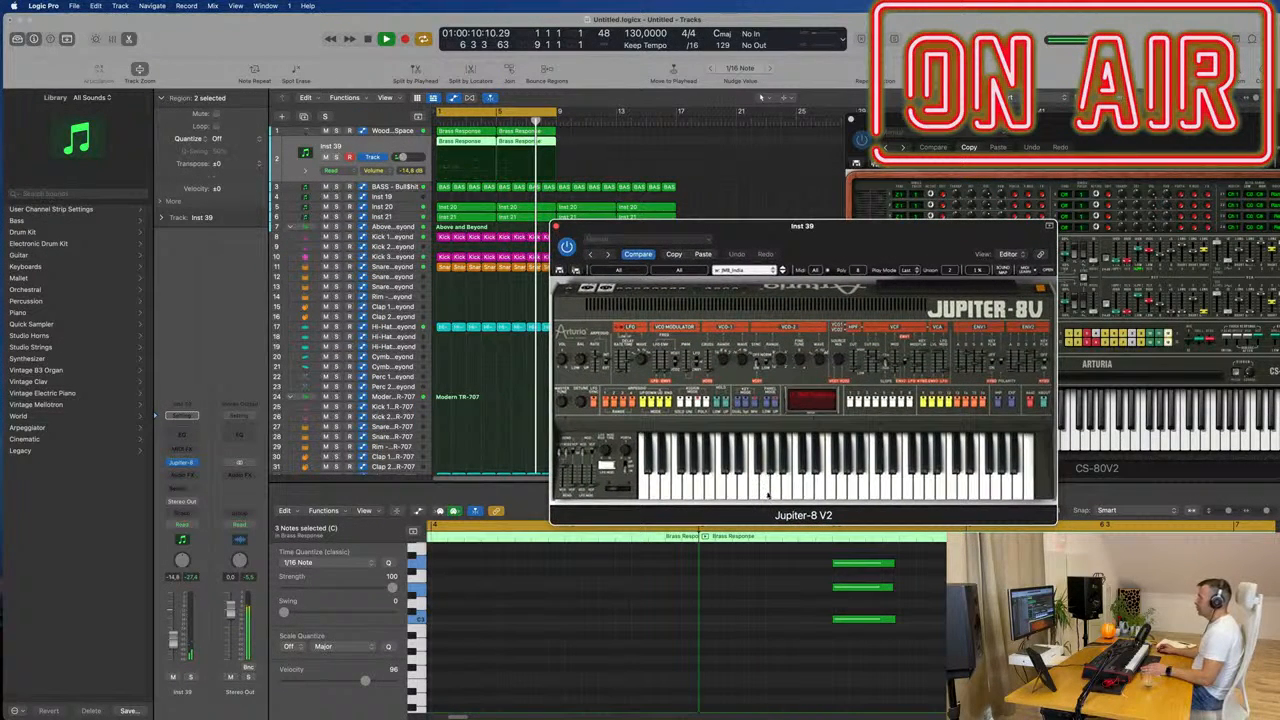
drag(856, 240, 697, 219)
drag(771, 195, 790, 110)
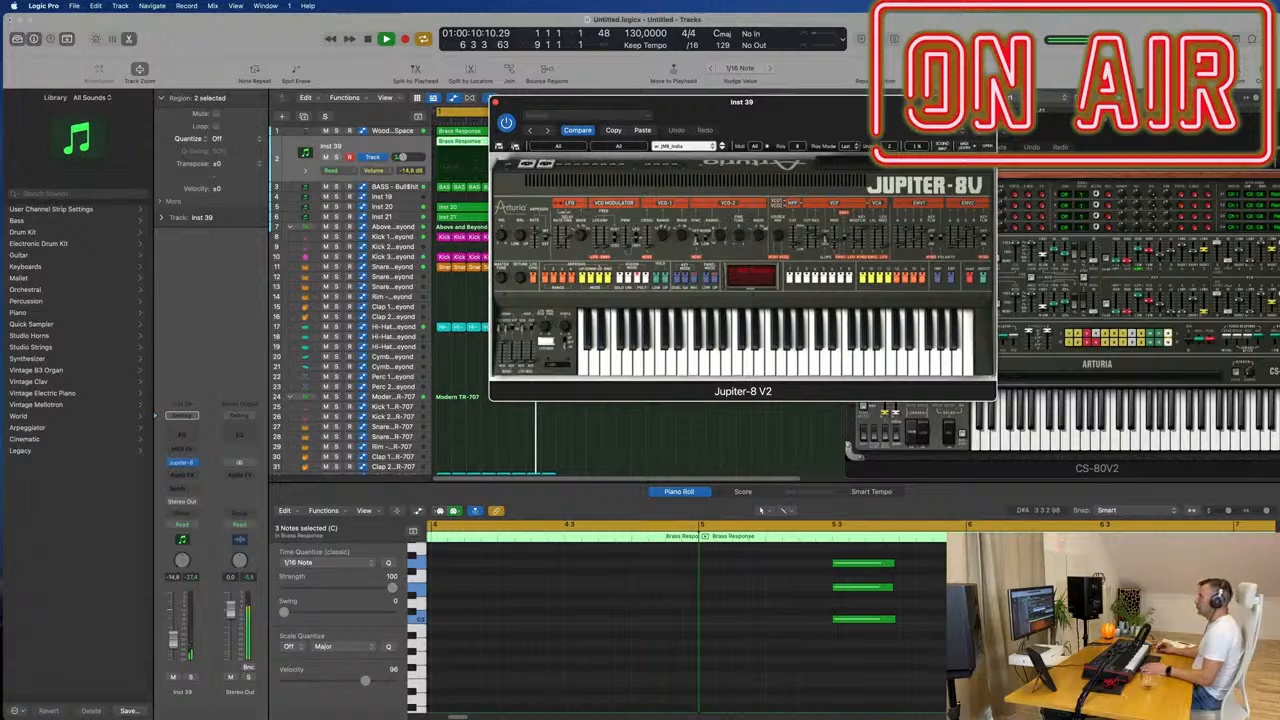
mouse_move(488, 704)
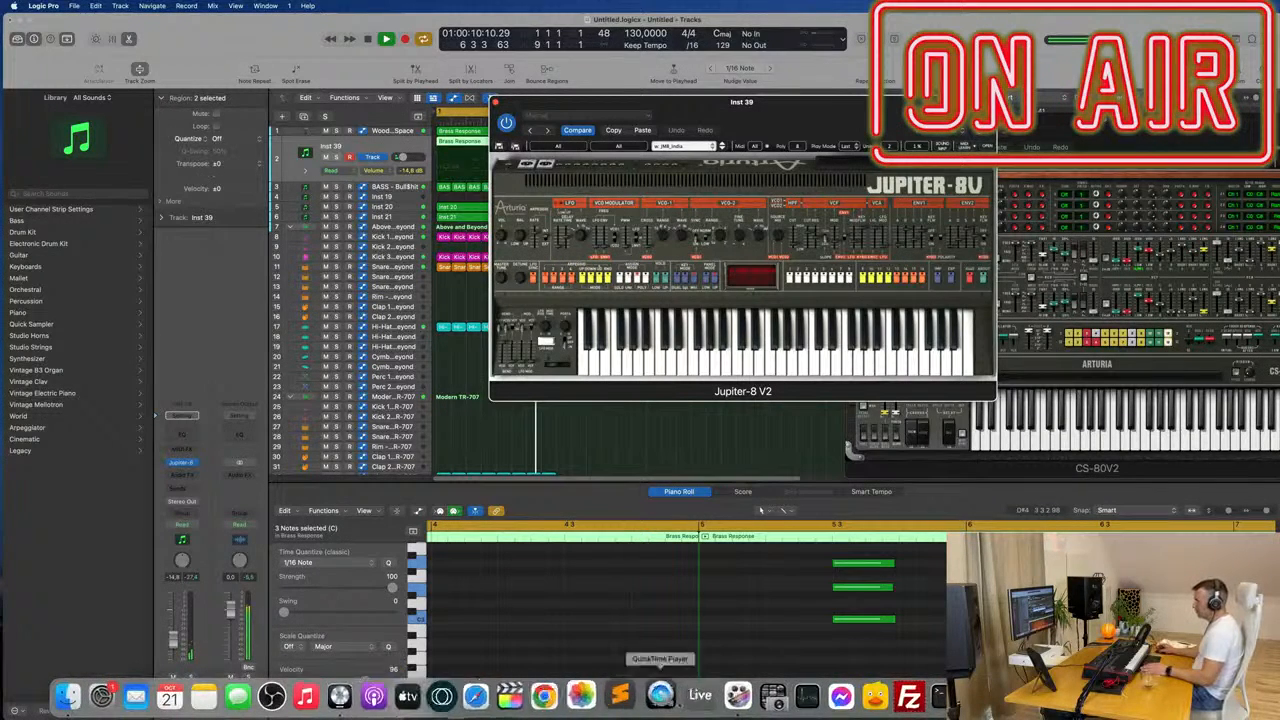
right_click(352, 695)
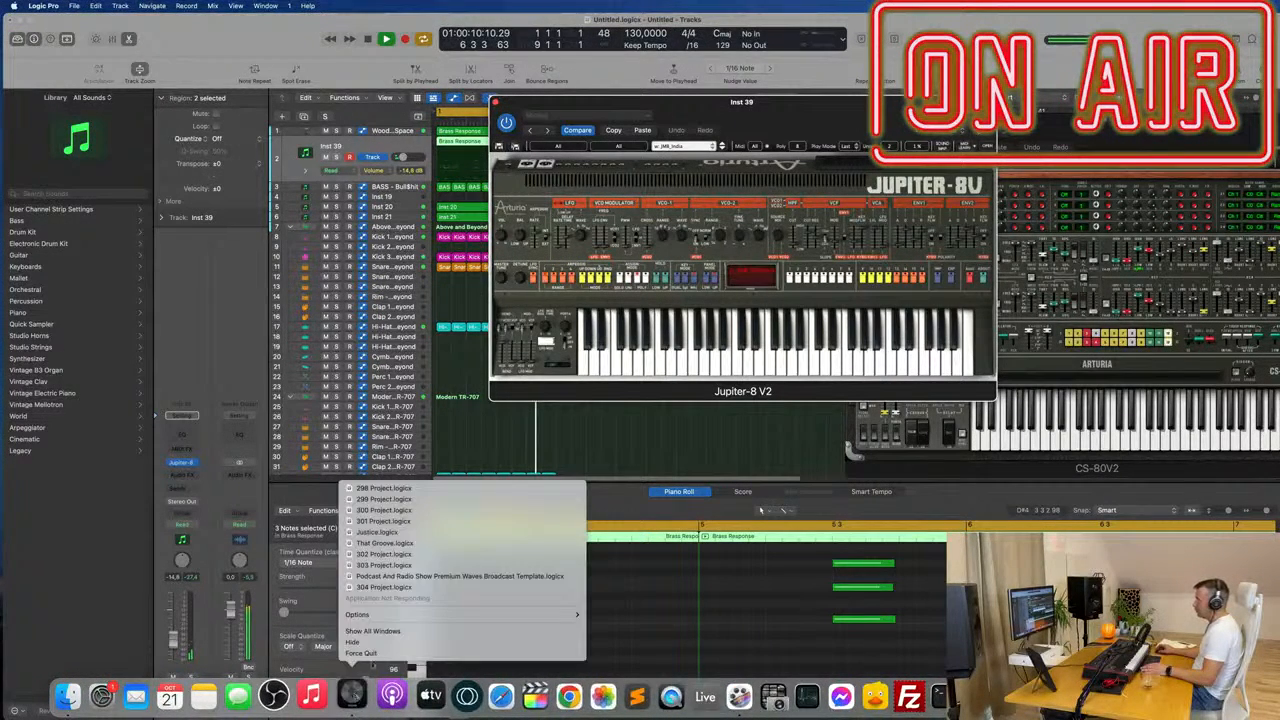
click(373, 656)
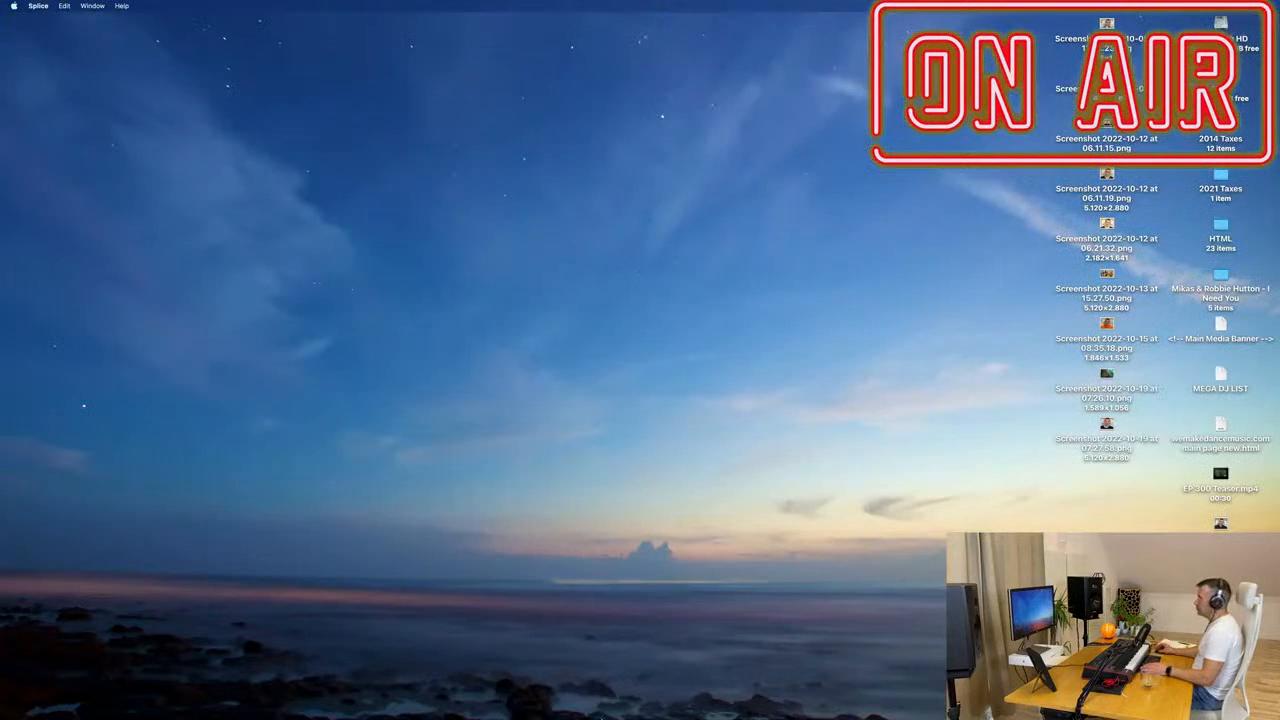
mouse_move(586, 706)
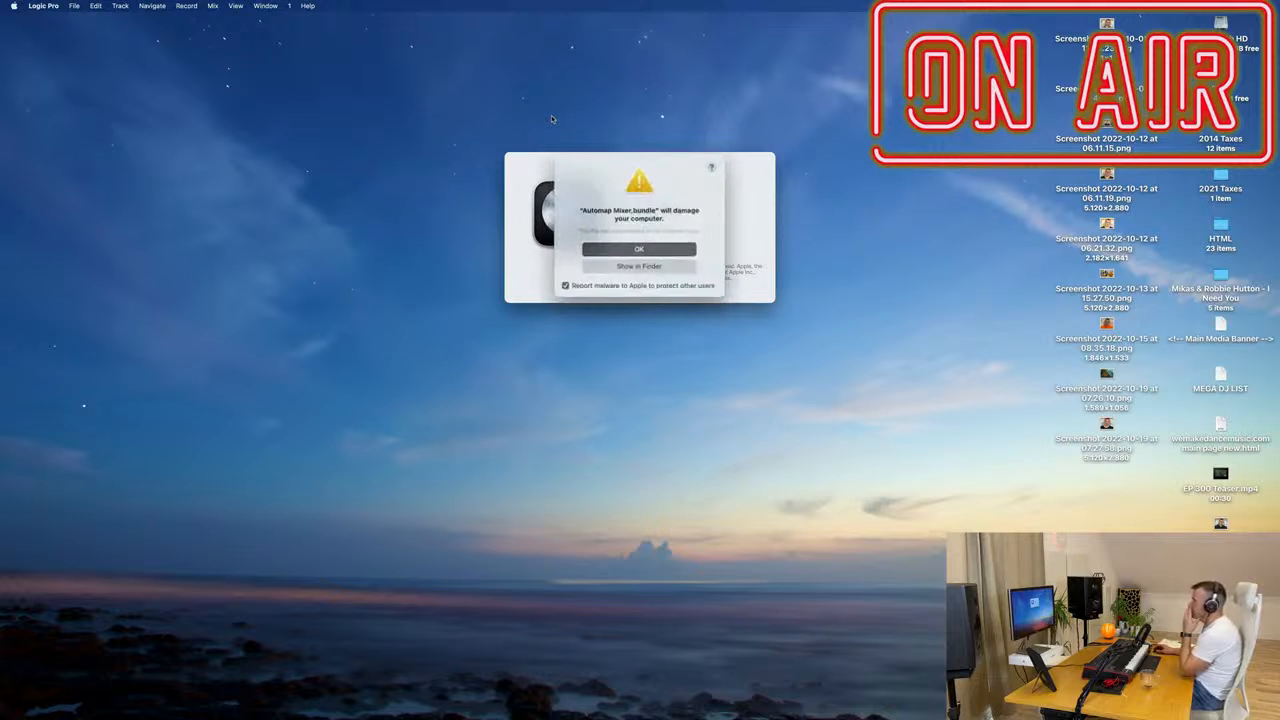
click(636, 248)
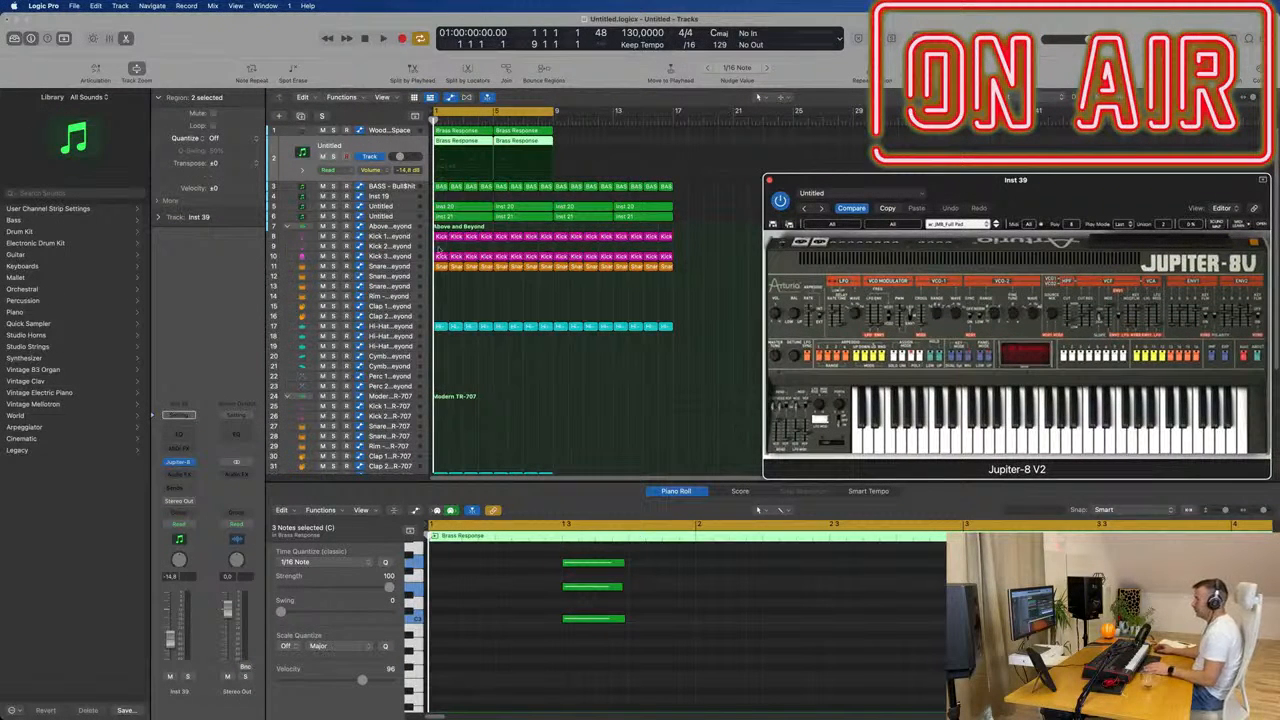
Step: Replace the Jupiter-8 V2 on the second chord track with a stereo LennarDigital Sylenth1 and play the loop
click(193, 467)
mouse_move(280, 697)
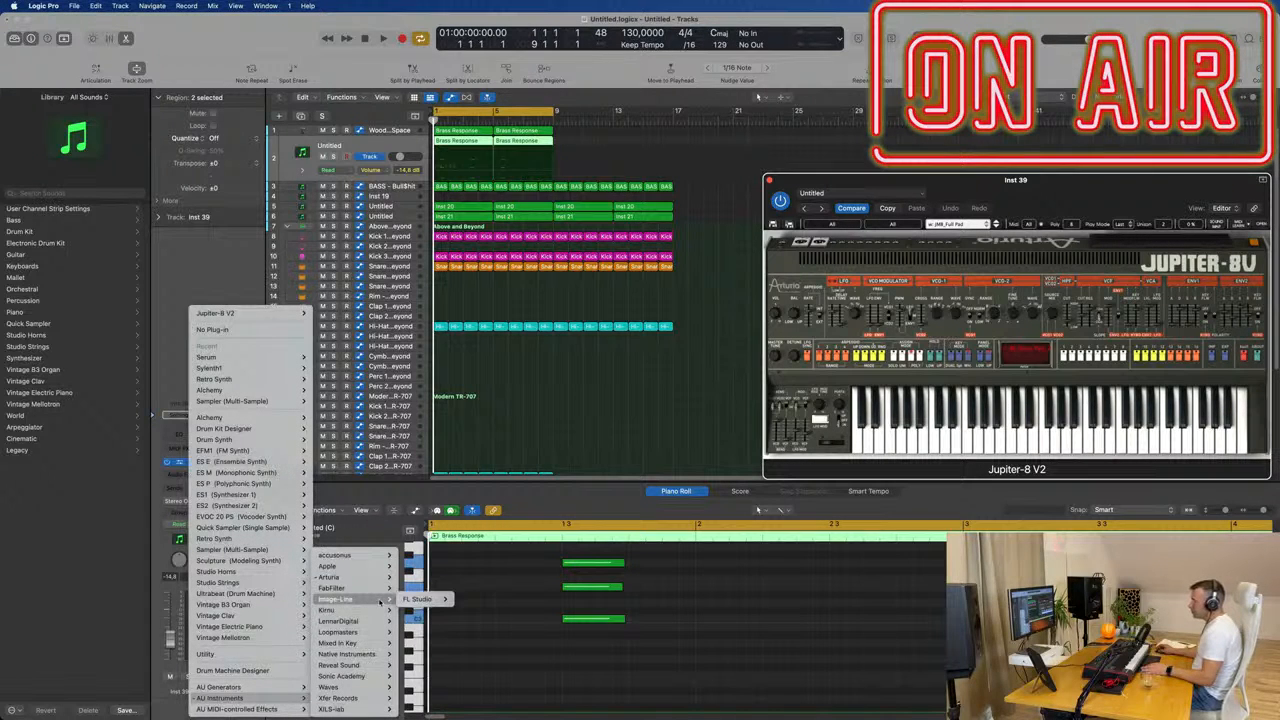
mouse_move(378, 623)
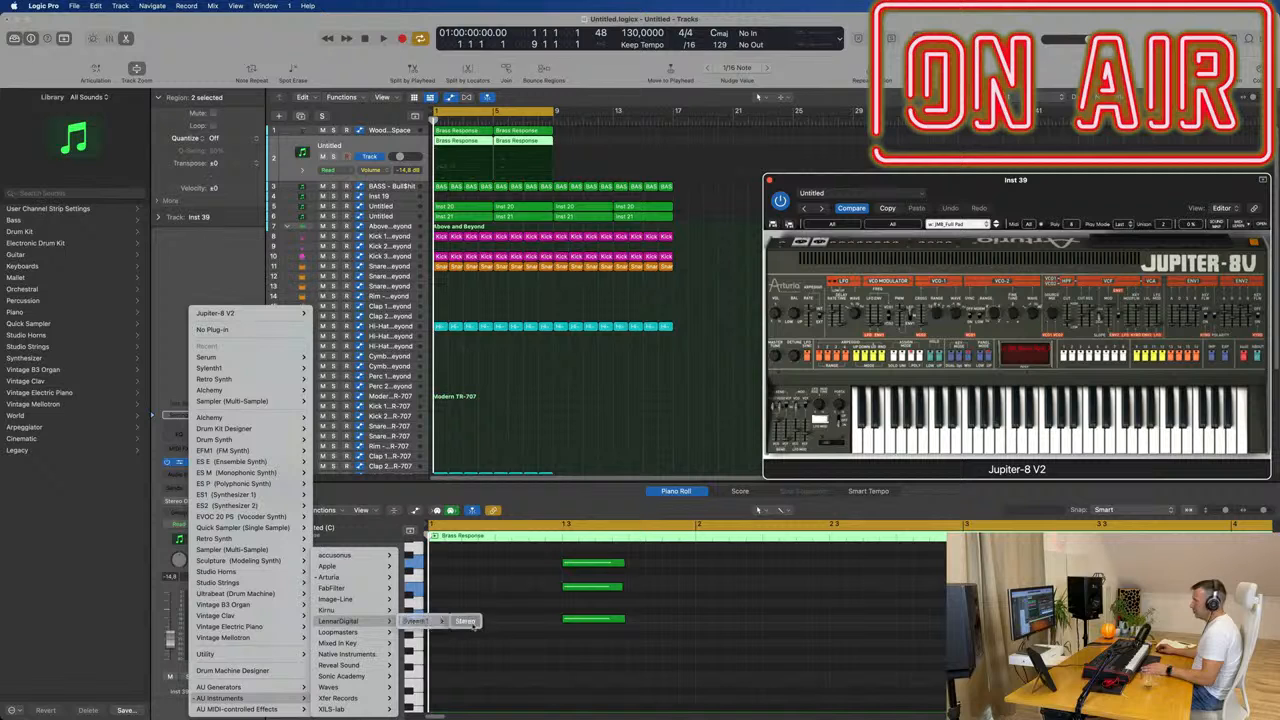
click(466, 621)
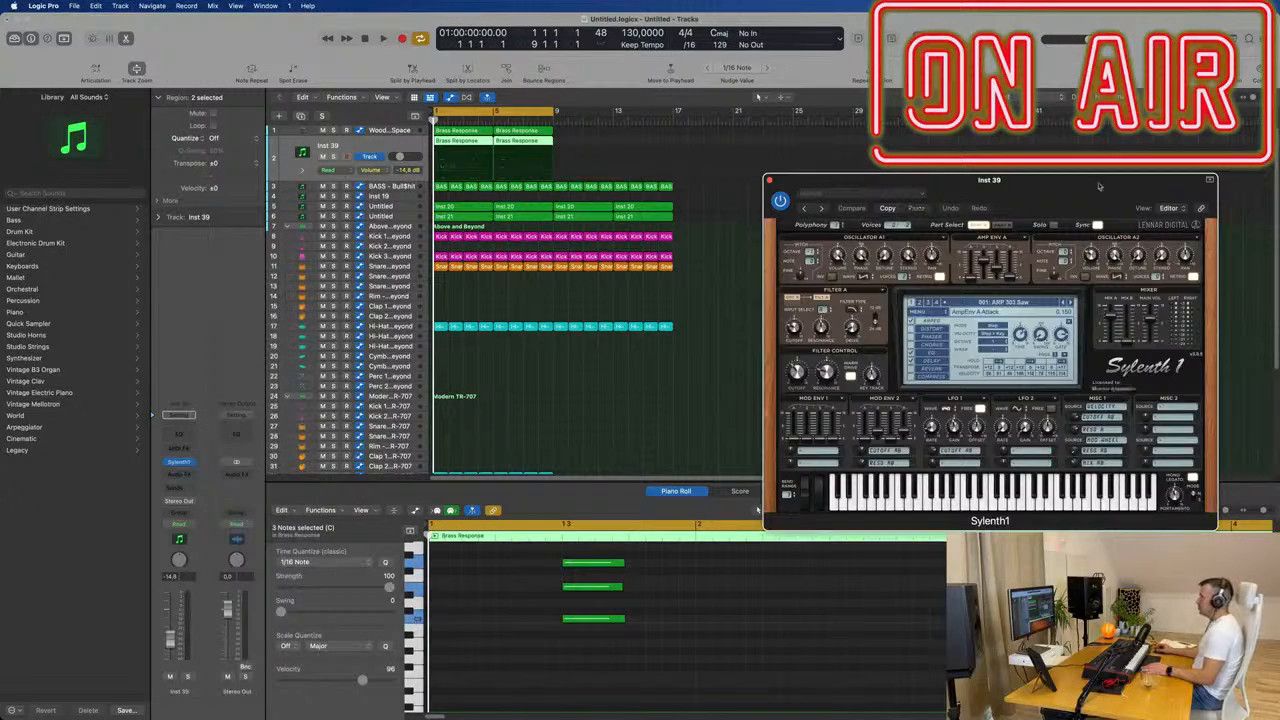
drag(1099, 186, 950, 200)
key(space)
drag(874, 192, 801, 165)
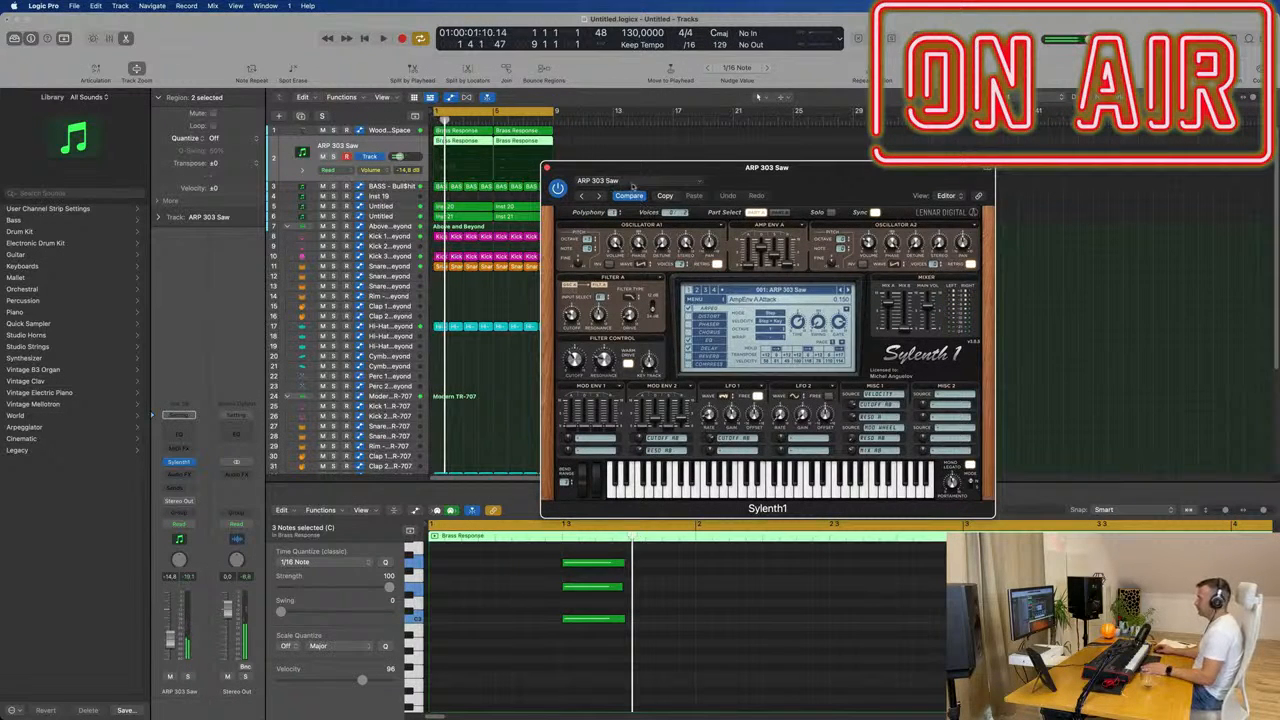
Step: Load the PD ChillPad preset in Sylenth1 and play the loop with it
click(683, 182)
click(842, 184)
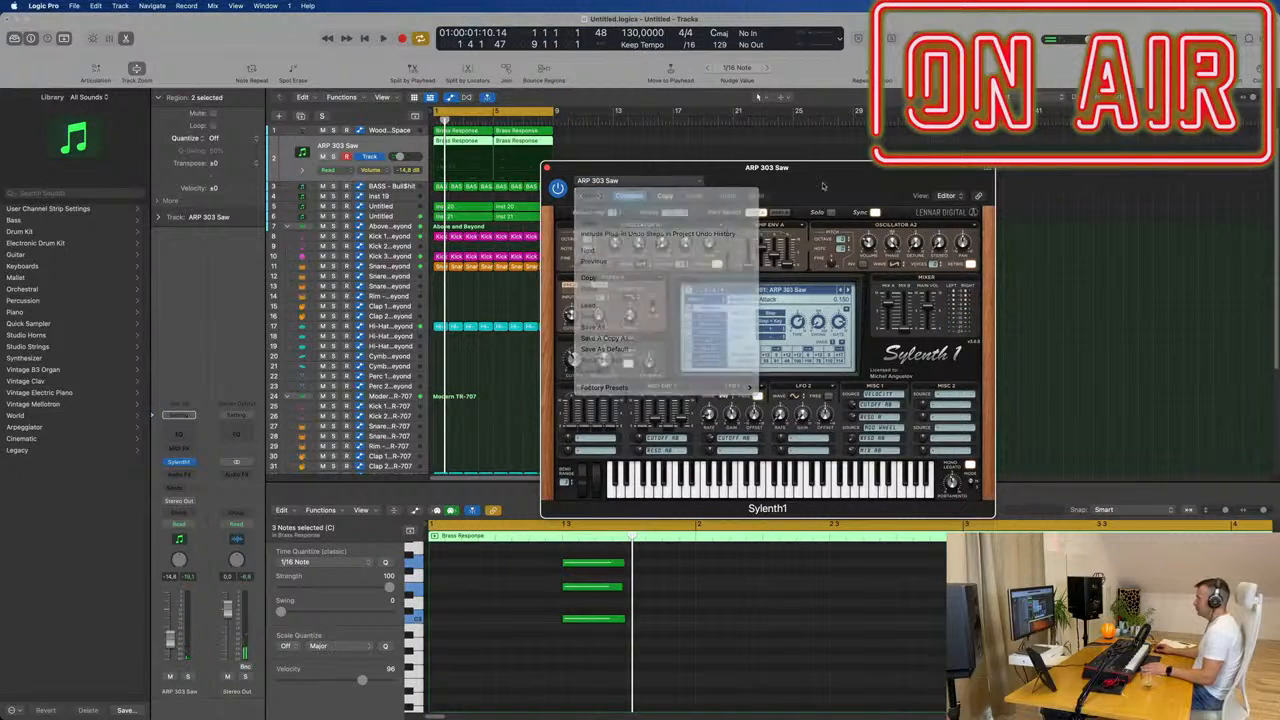
click(747, 291)
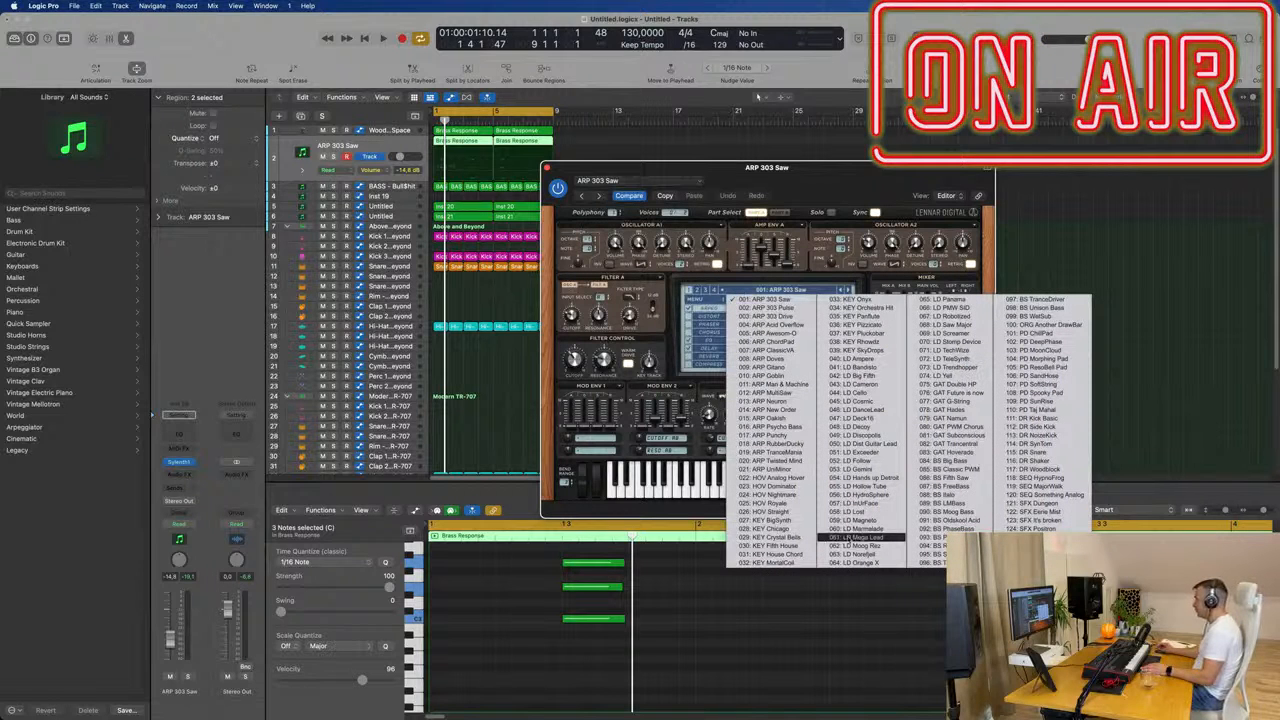
click(1046, 334)
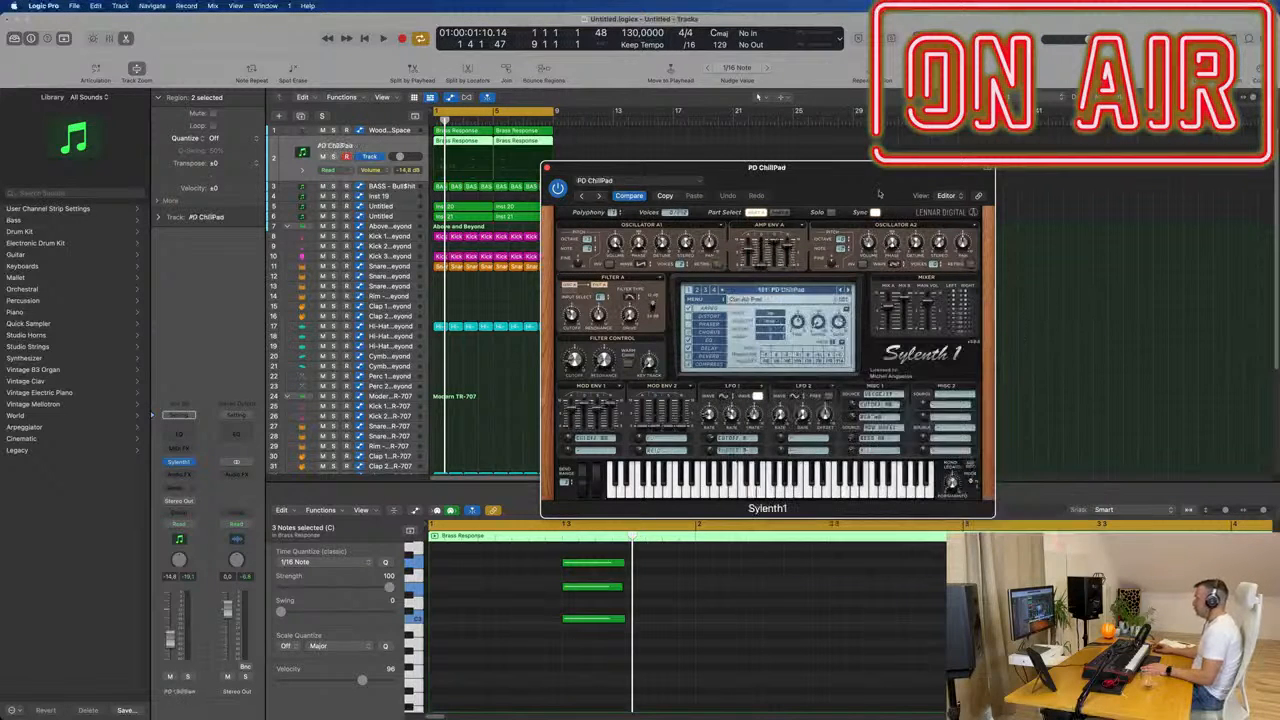
drag(878, 186, 799, 154)
key(space)
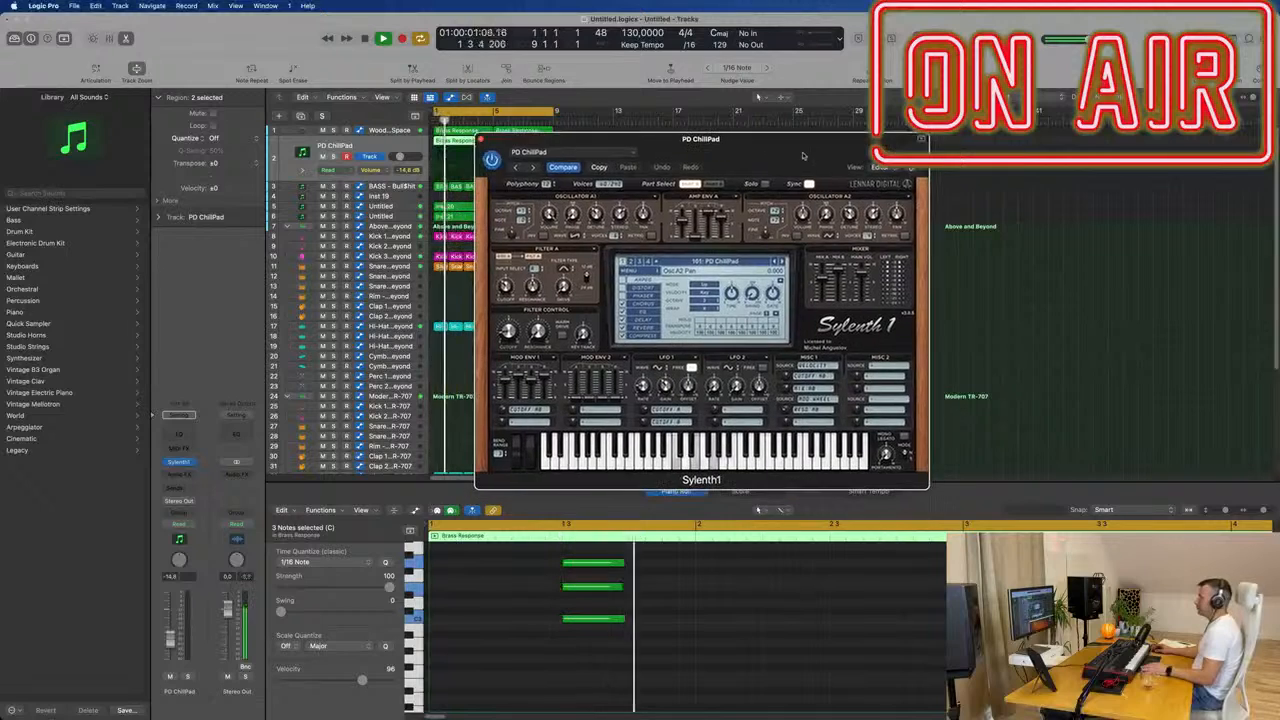
Step: Step through Sylenth1's pad presets during playback to PD SoftString and set the track's volume to -15.0 dB
drag(172, 636, 172, 628)
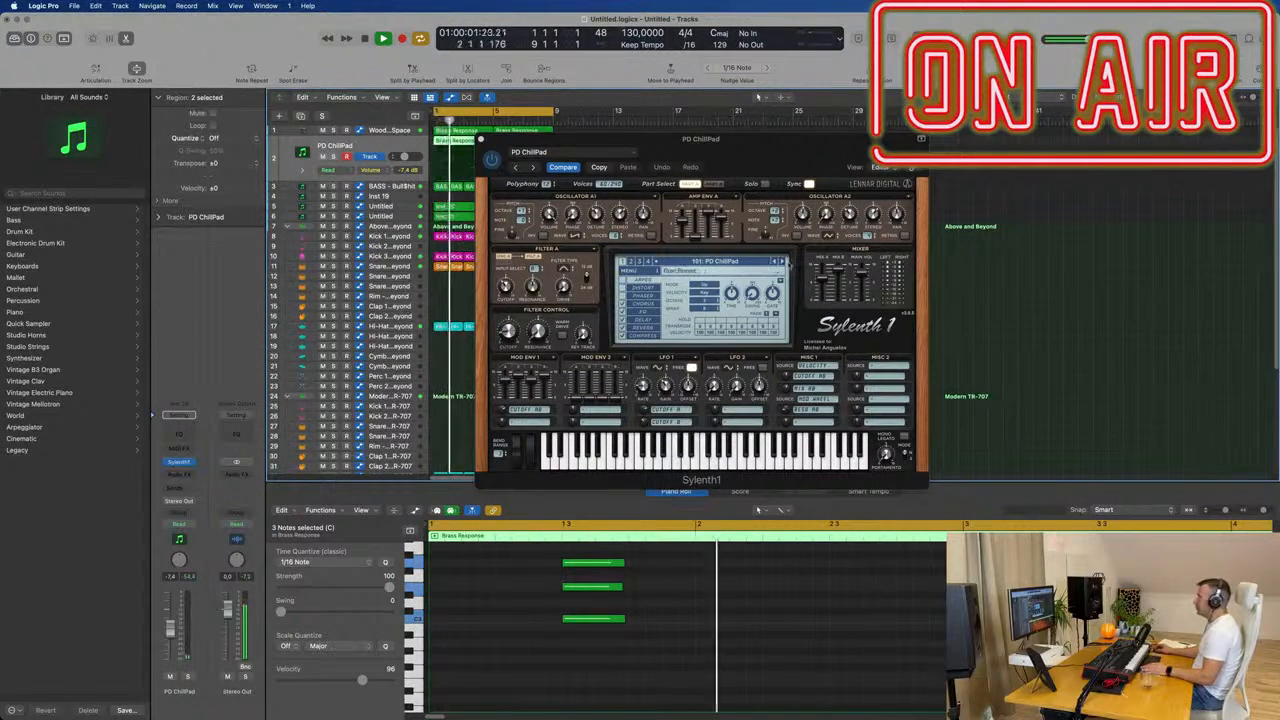
click(782, 262)
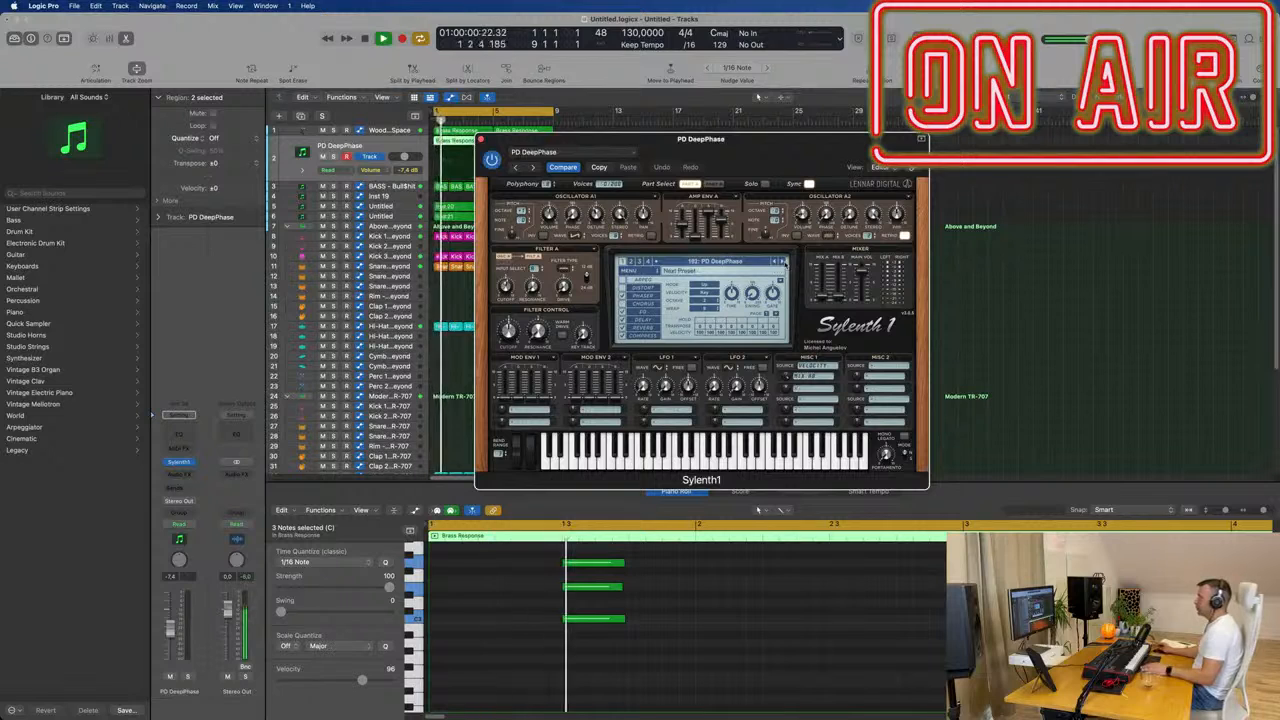
click(782, 262)
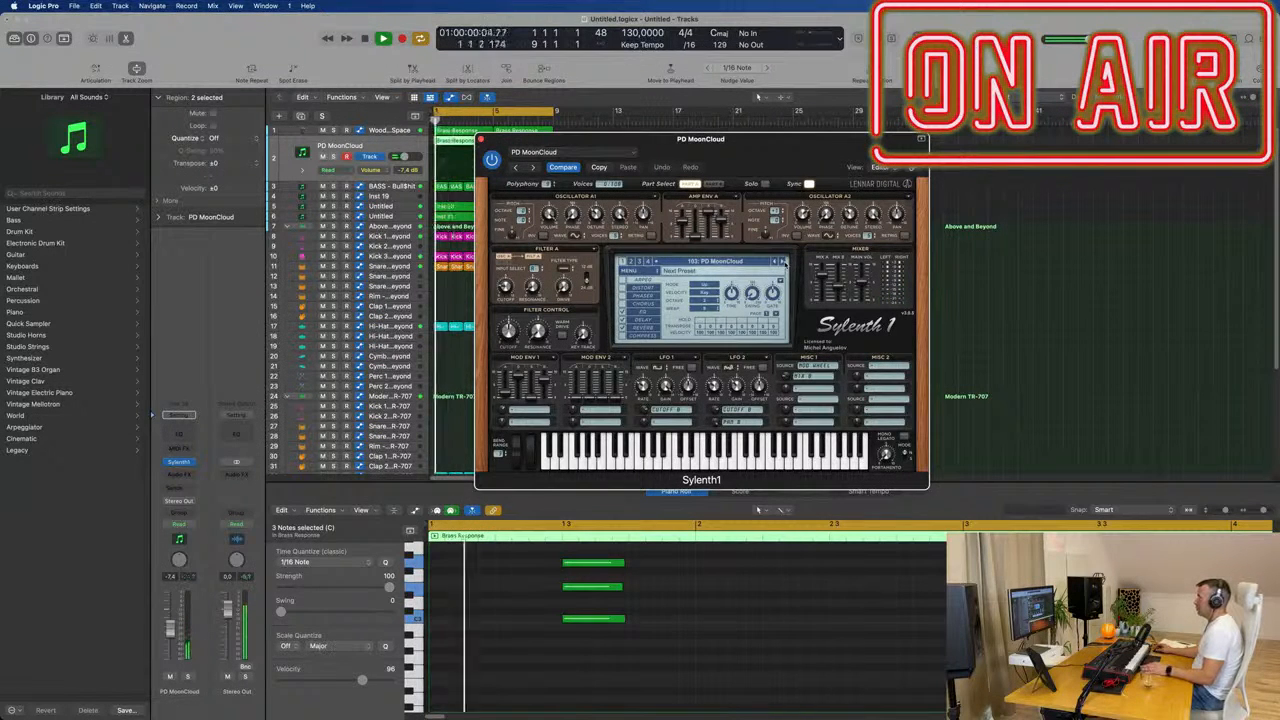
click(783, 263)
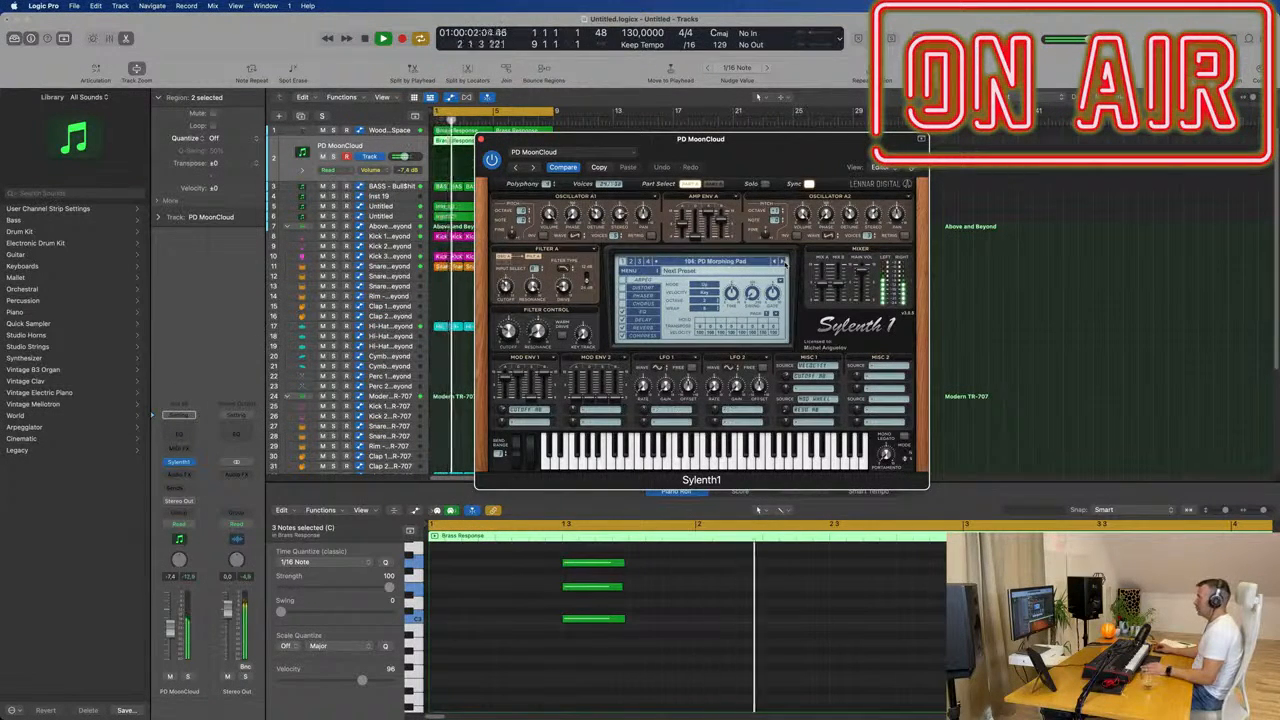
click(783, 263)
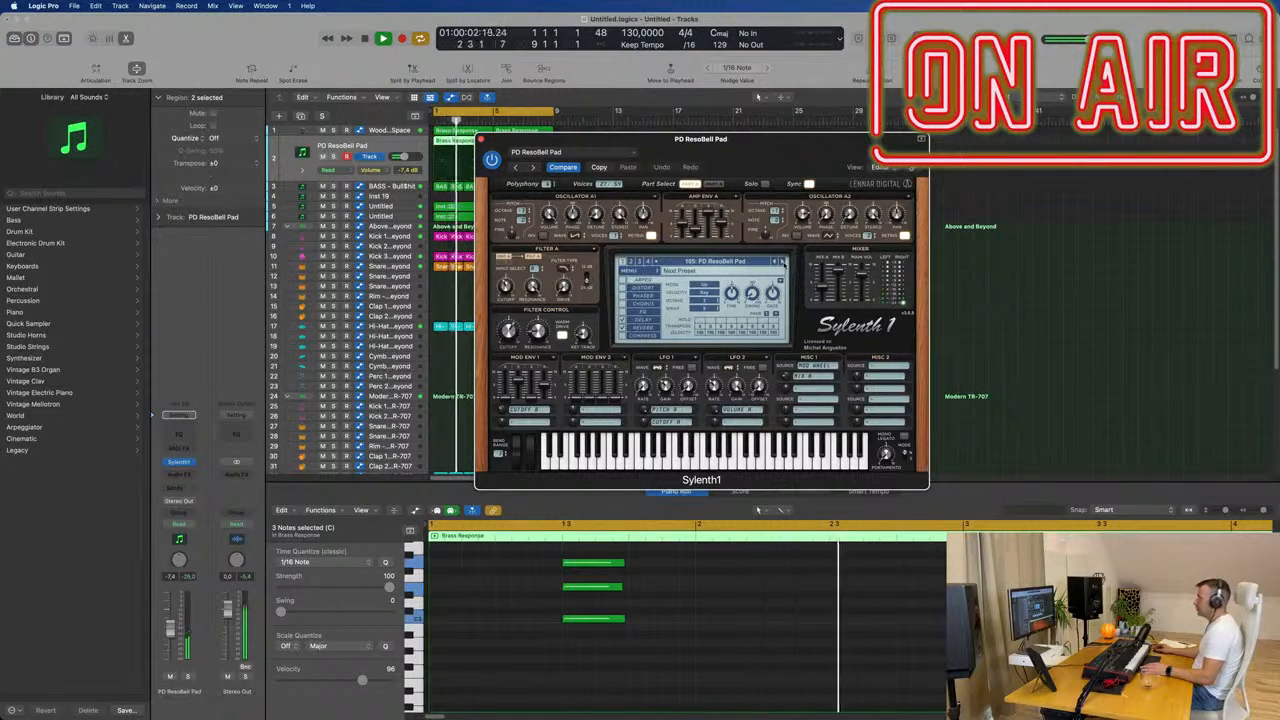
click(783, 263)
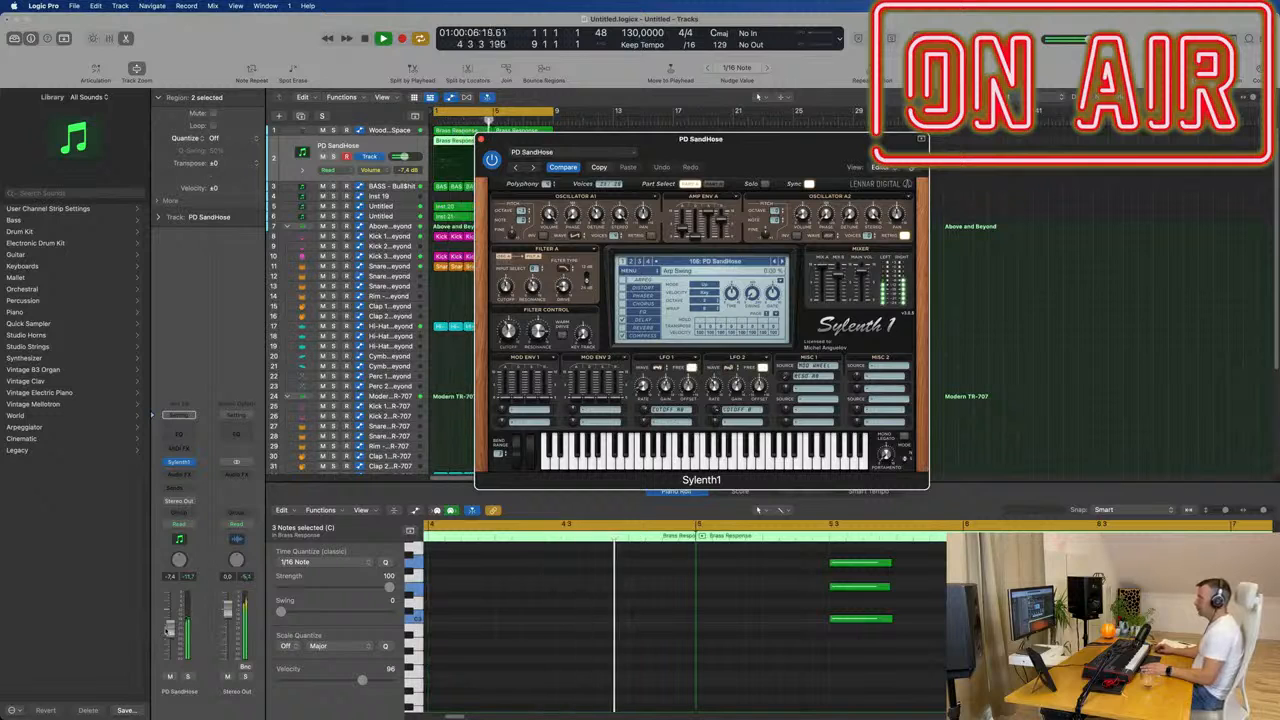
drag(175, 641, 177, 649)
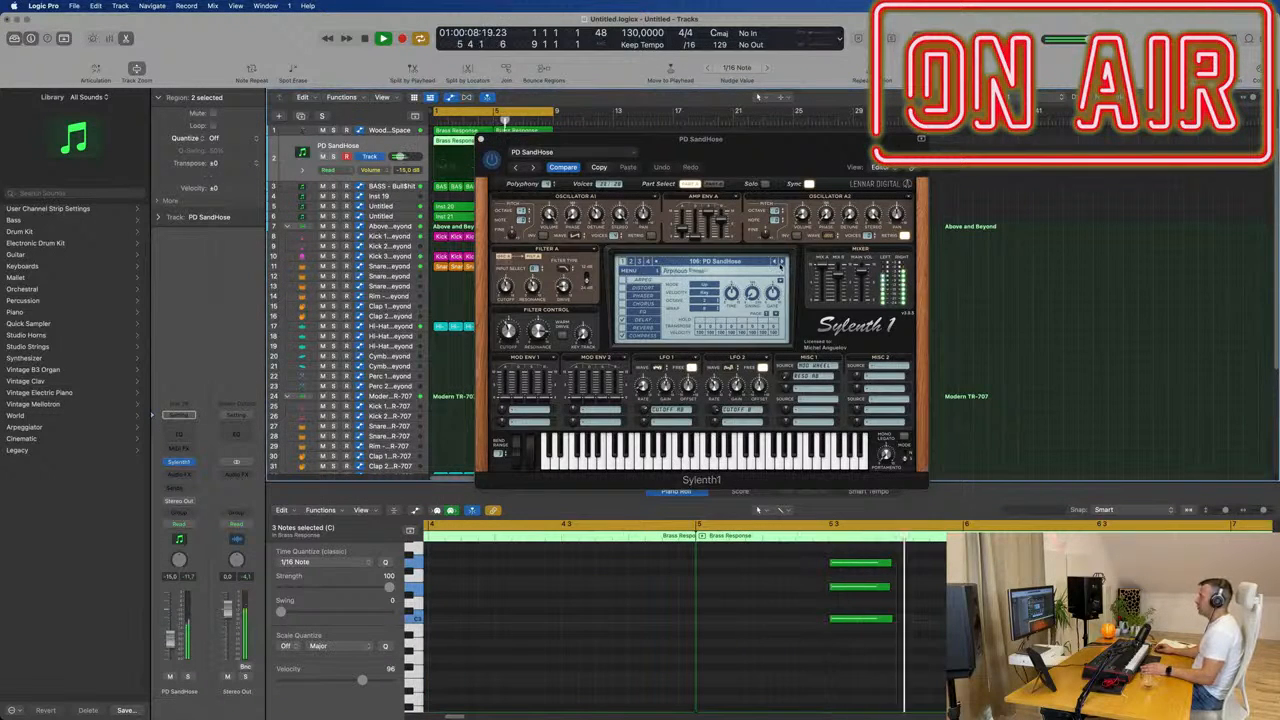
click(782, 262)
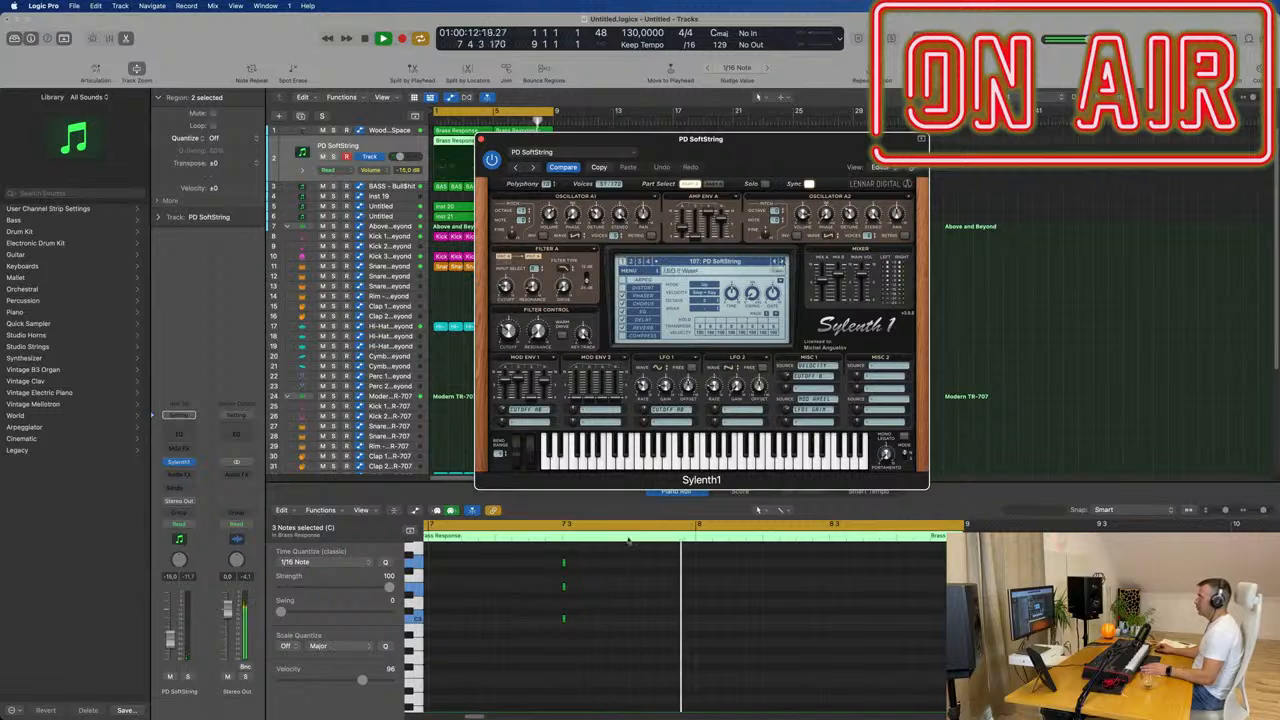
Step: Lengthen the three short chord notes in the second chord track's Brass Response region to about one beat
scroll(560, 651, up, 3)
drag(591, 635, 544, 713)
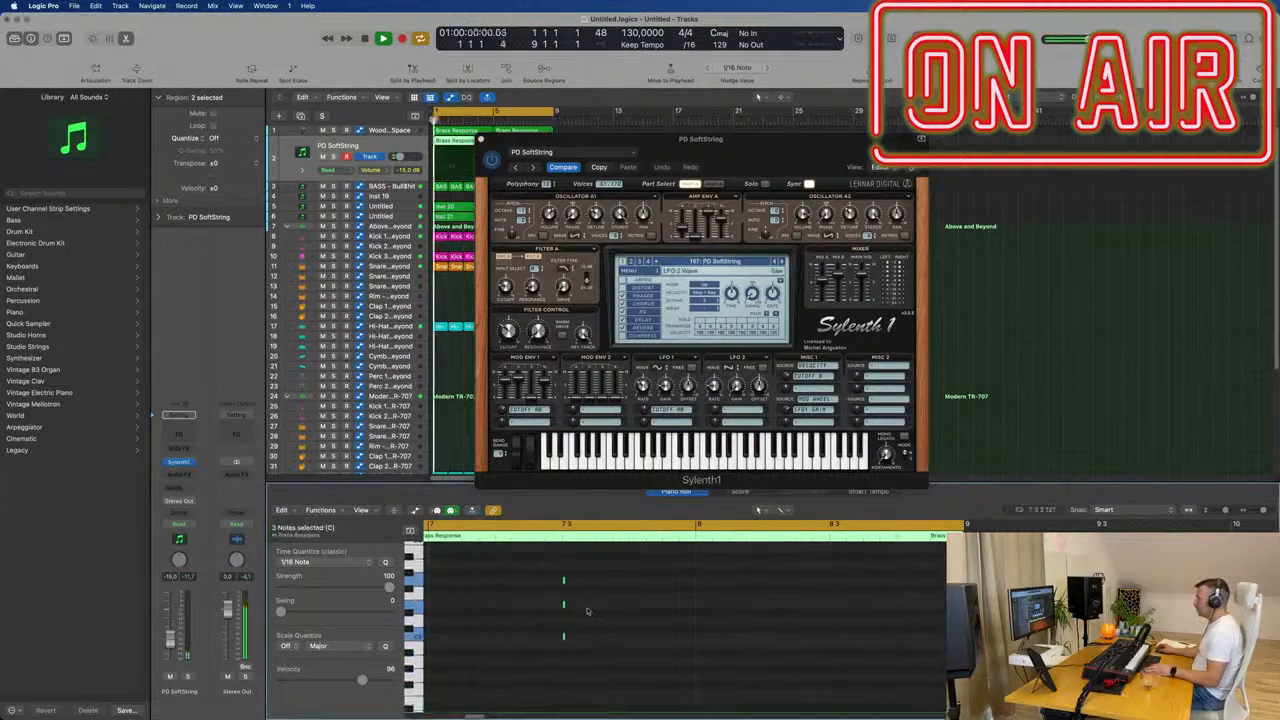
drag(565, 637, 628, 638)
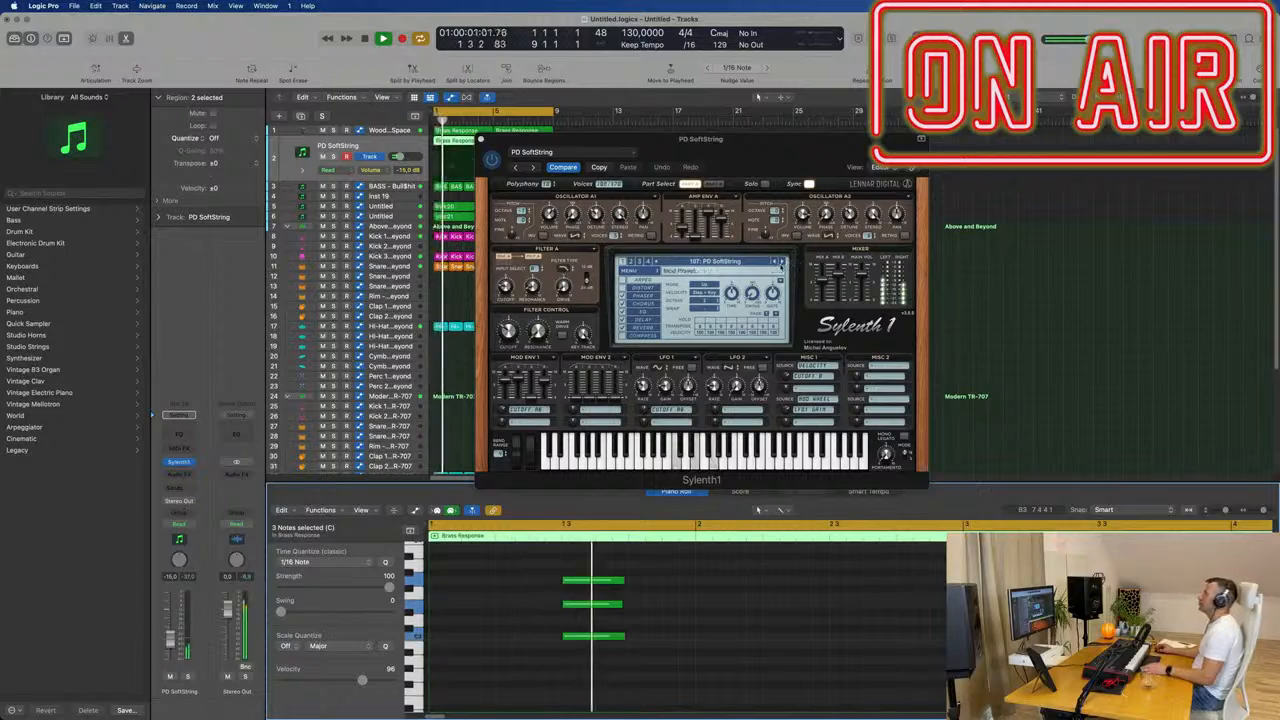
Step: Audition the following Sylenth1 presets during playback, from PD Spooky Pad through PD Taj Mahal to DR NoizeKick
click(781, 261)
drag(700, 139, 849, 104)
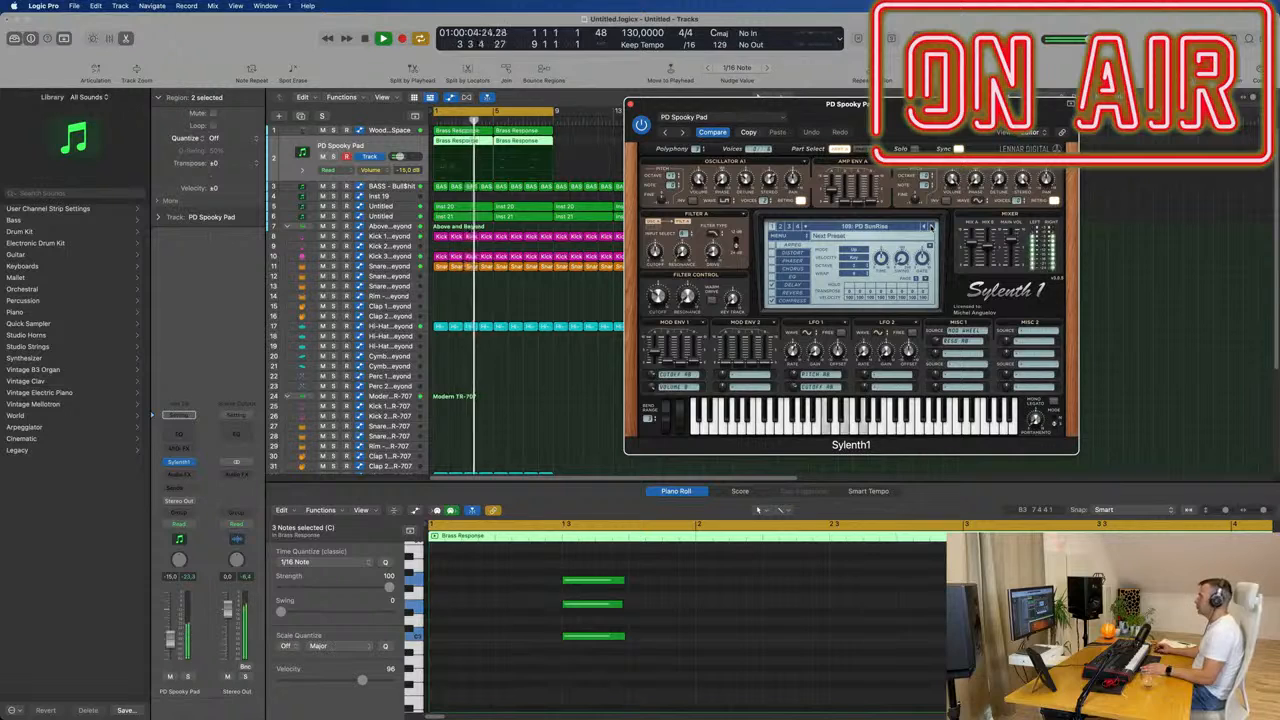
click(930, 227)
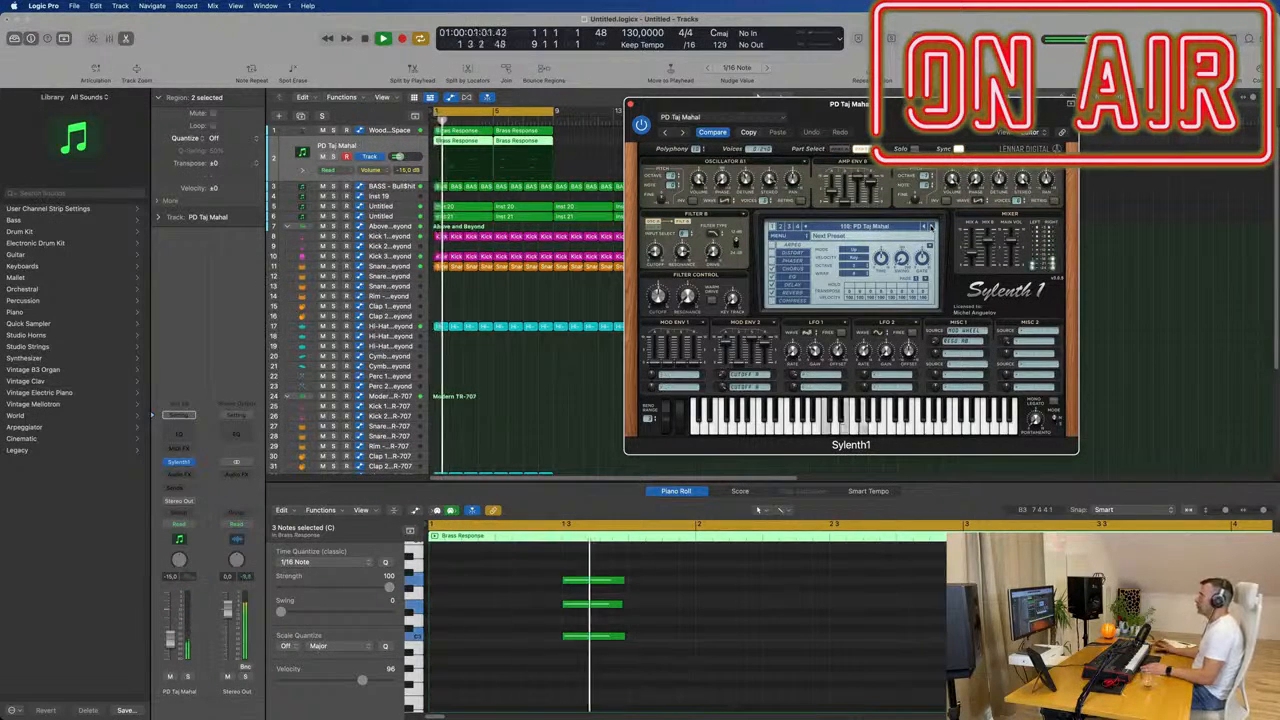
click(930, 227)
click(930, 227)
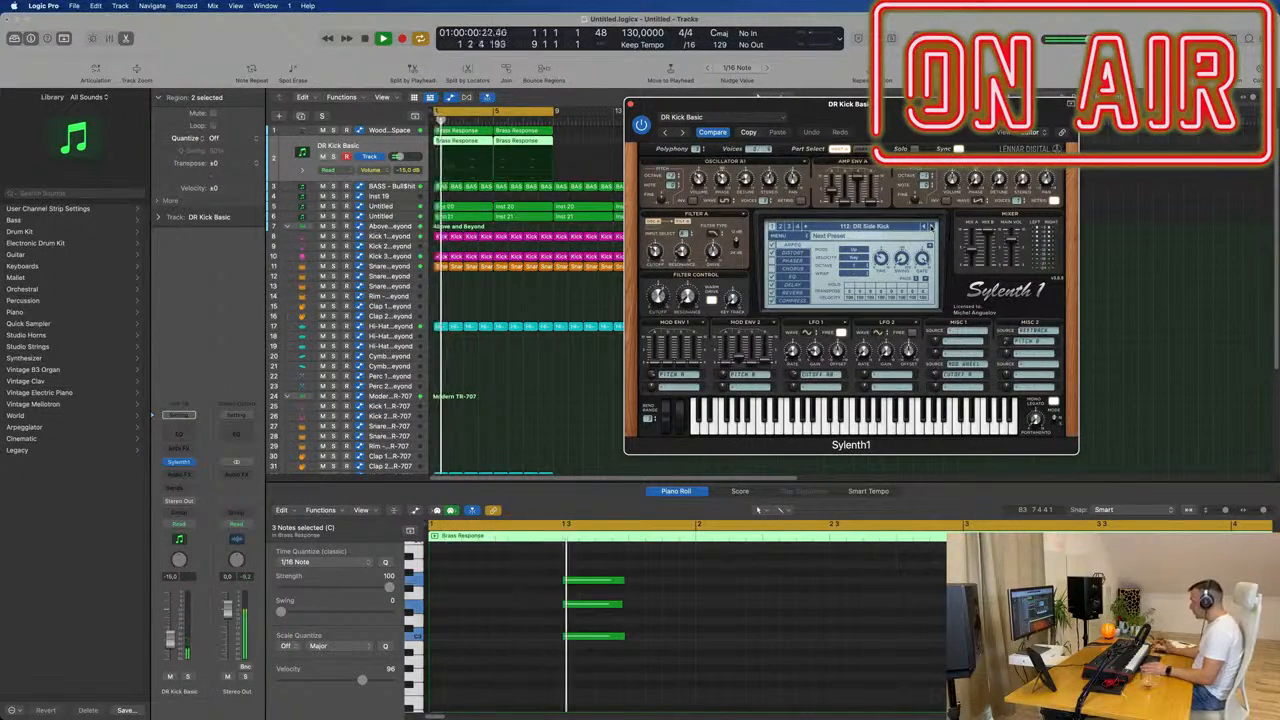
click(930, 227)
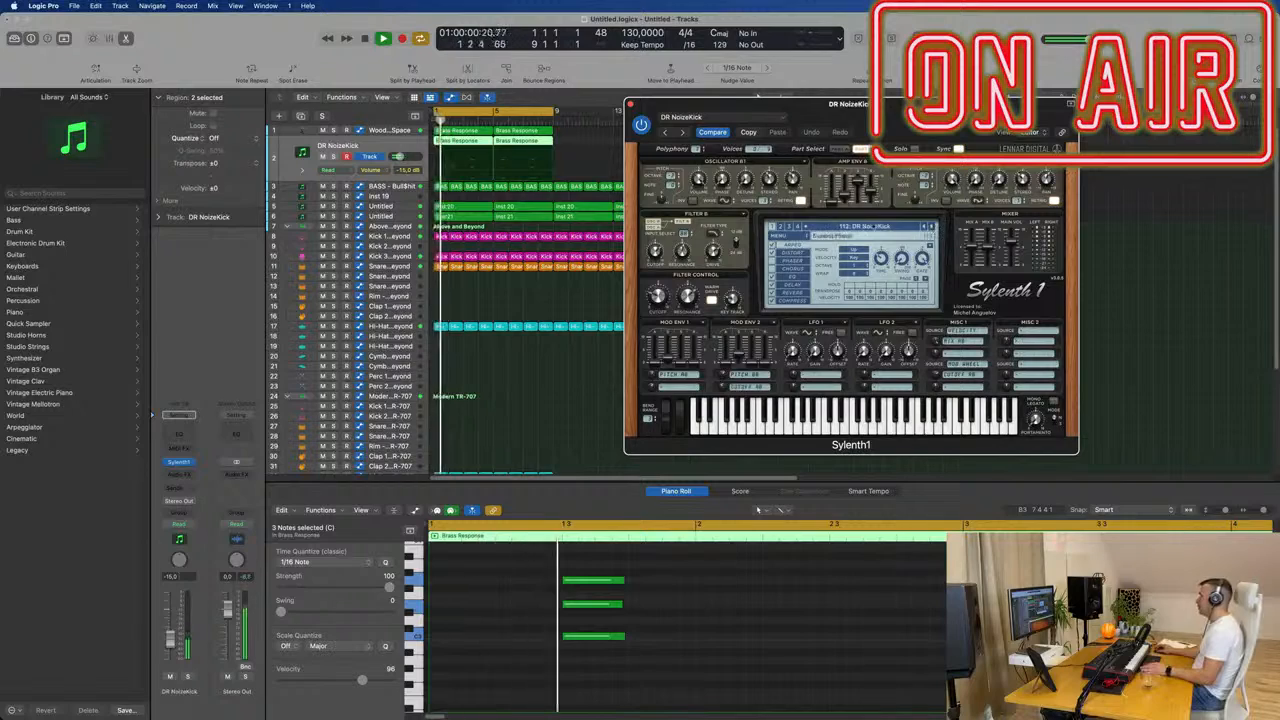
Step: Load the ARP Oakish preset in Sylenth1, set the track's volume to -15.2 dB and restart the loop
click(889, 227)
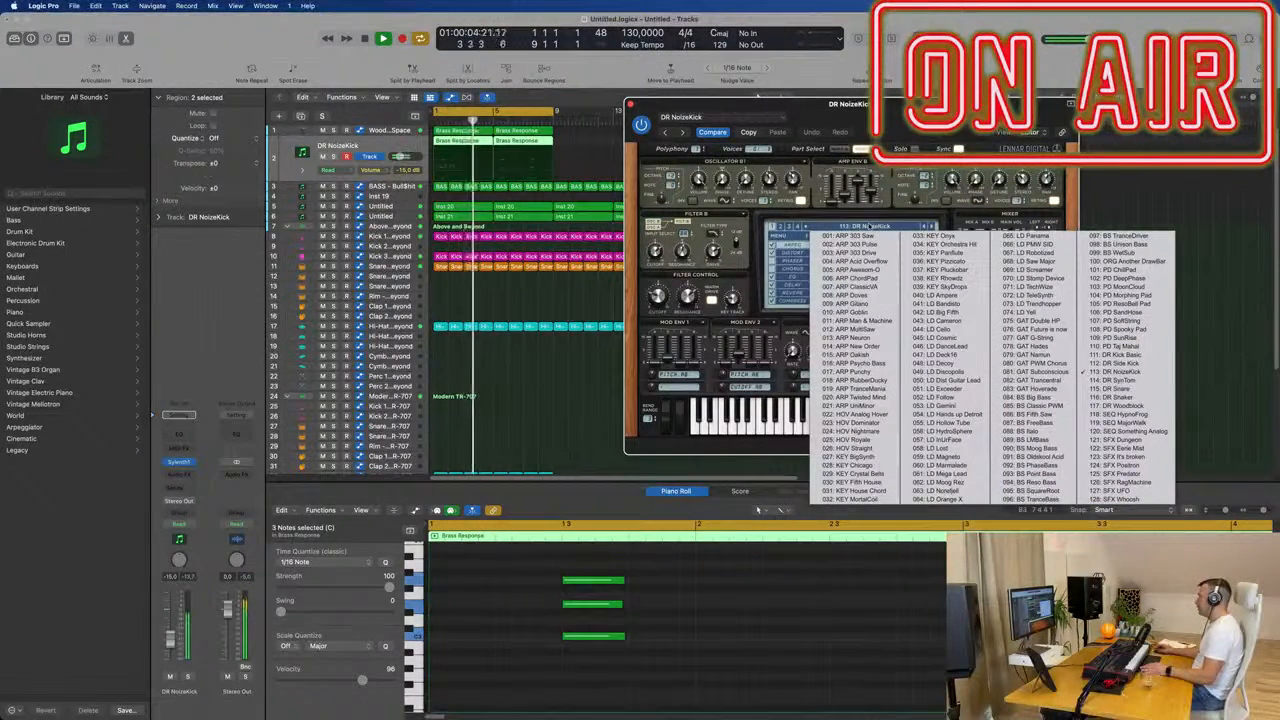
click(865, 357)
drag(899, 115, 774, 138)
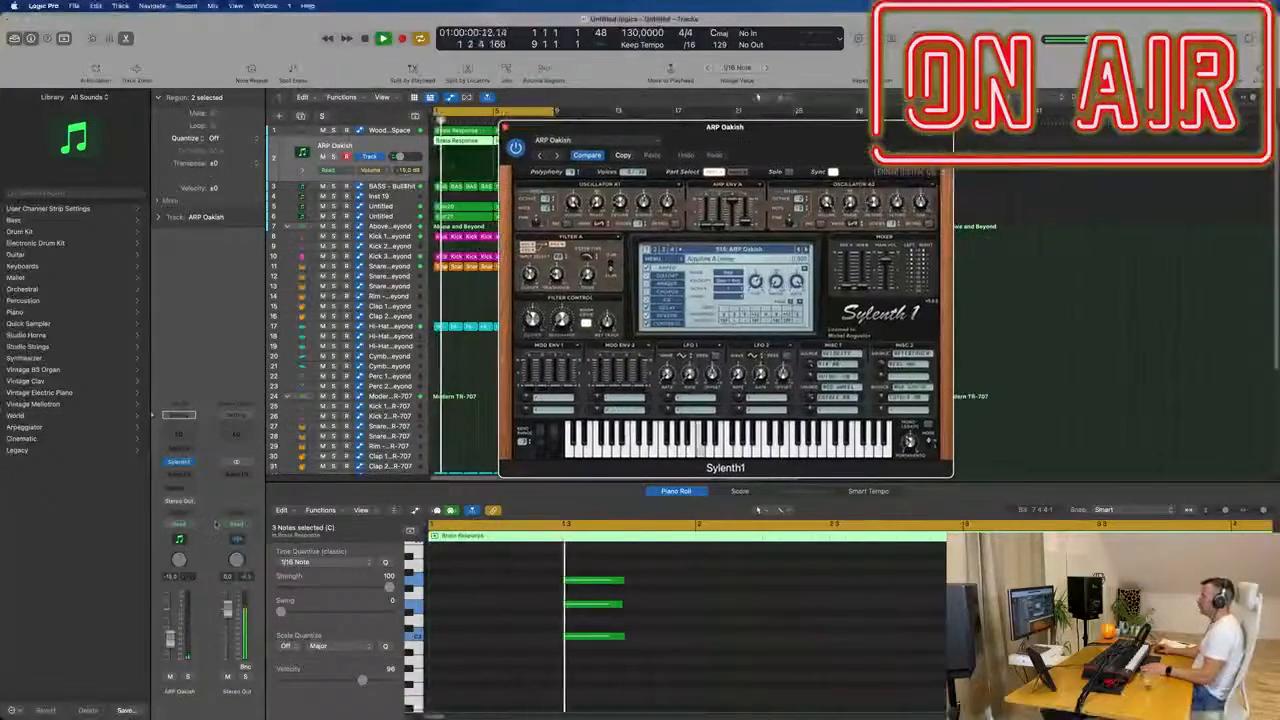
drag(169, 642, 169, 643)
key(space)
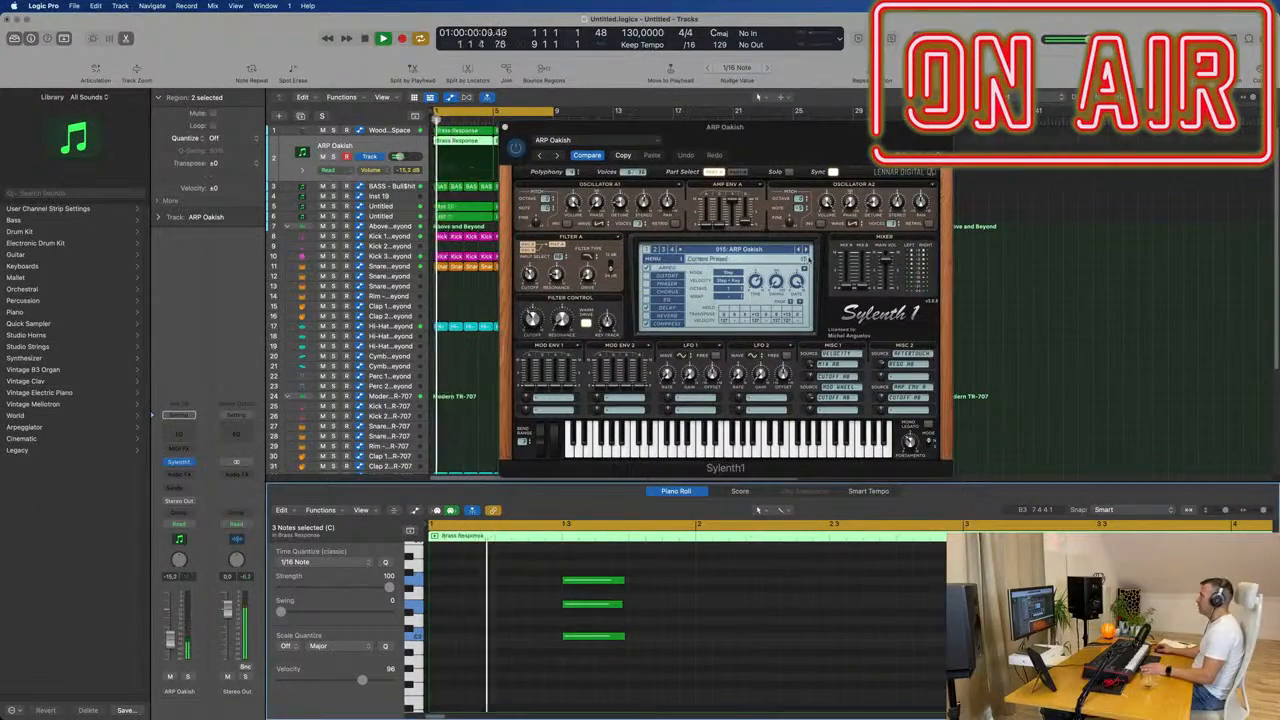
Step: Audition Sylenth1's arpeggio presets up to ARP RubberDucky and go back to ARP Punchy, replaying the loop
click(805, 250)
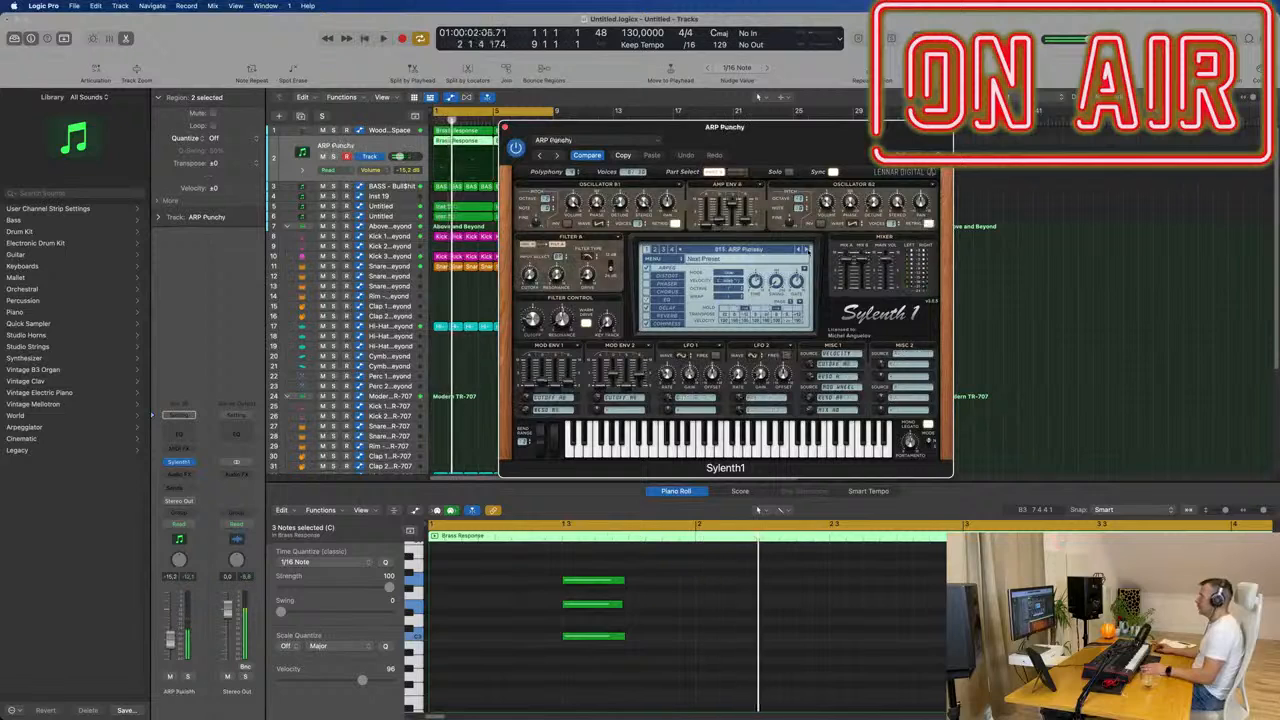
key(space)
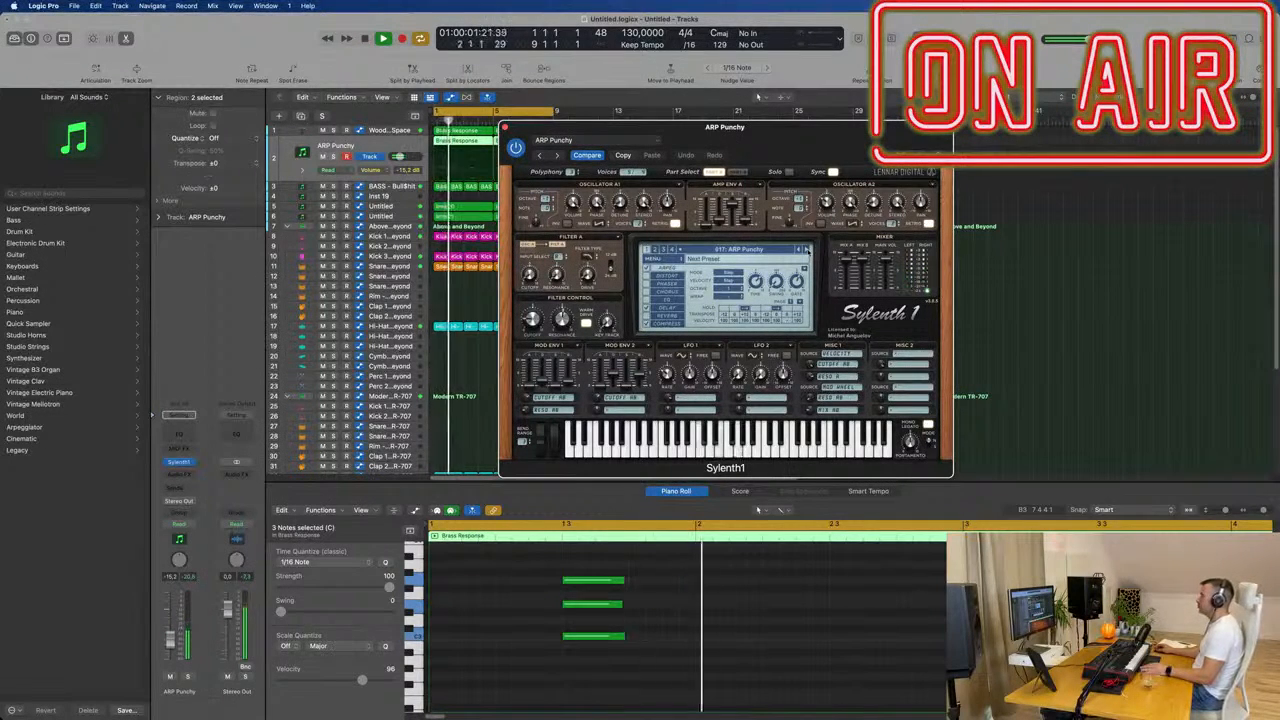
click(805, 250)
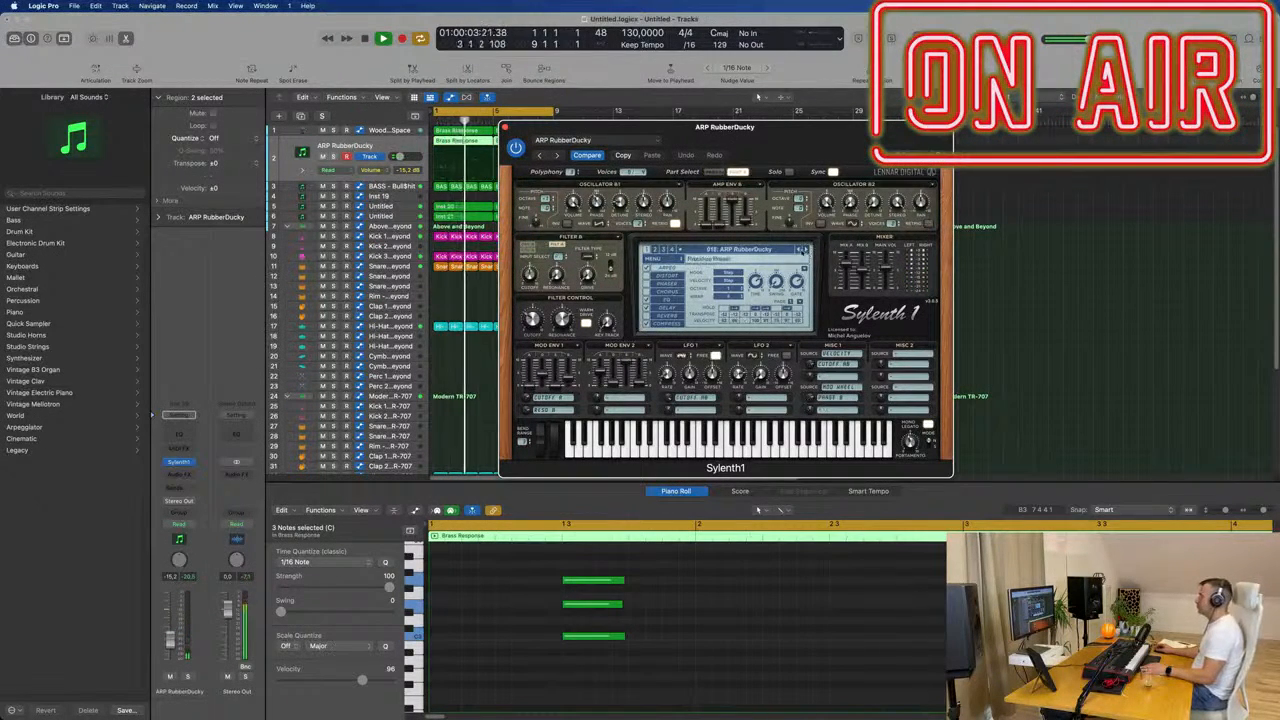
click(801, 250)
key(space)
Step: Transpose all chord notes of the second chord track down one octave and play the loop
click(719, 623)
key(super+a)
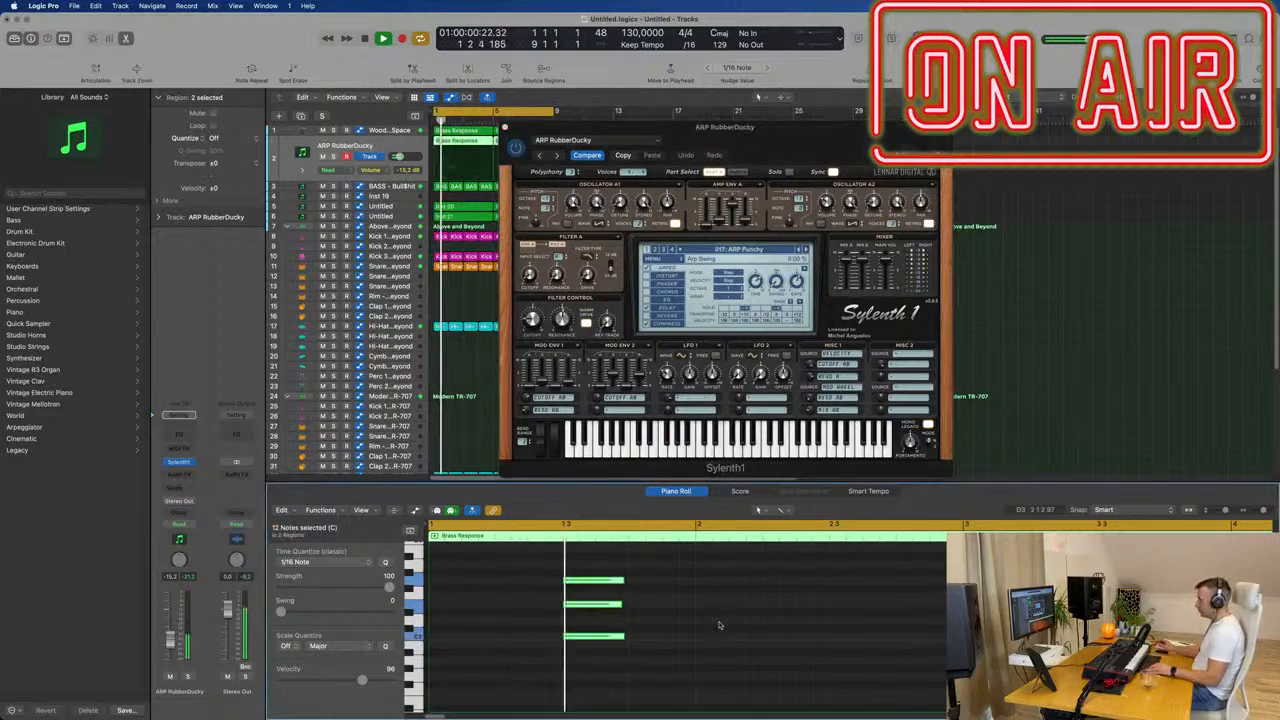
key(alt+shift+Down)
key(space)
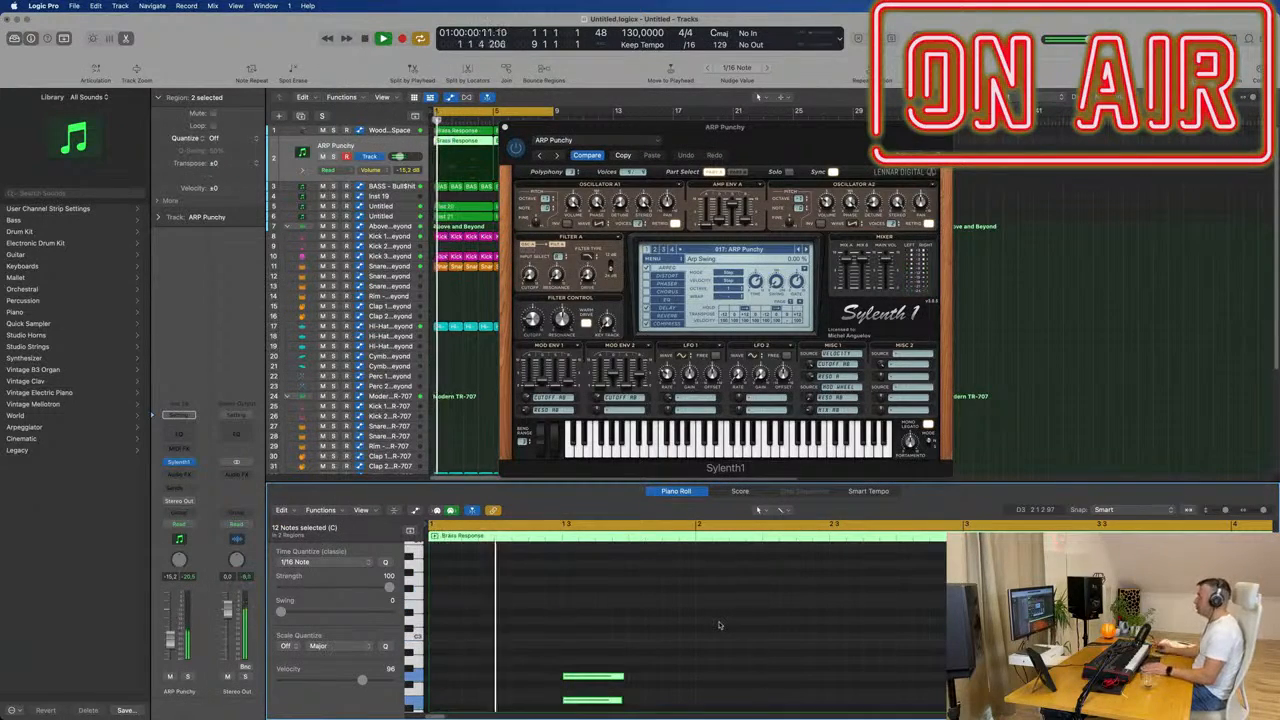
Step: Audition the next Sylenth1 presets with the lowered chords, from ARP RubberDucky through ARP UniMinor to HOV Analog Hover
drag(779, 129, 806, 127)
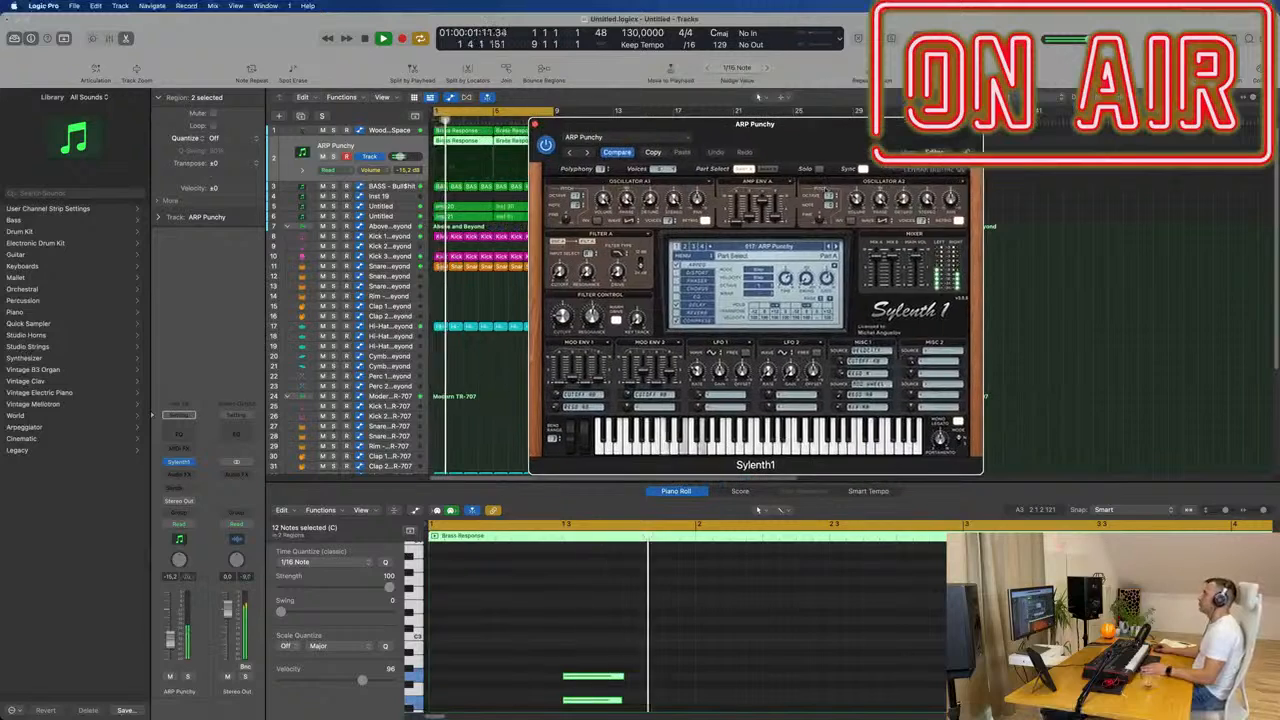
click(837, 247)
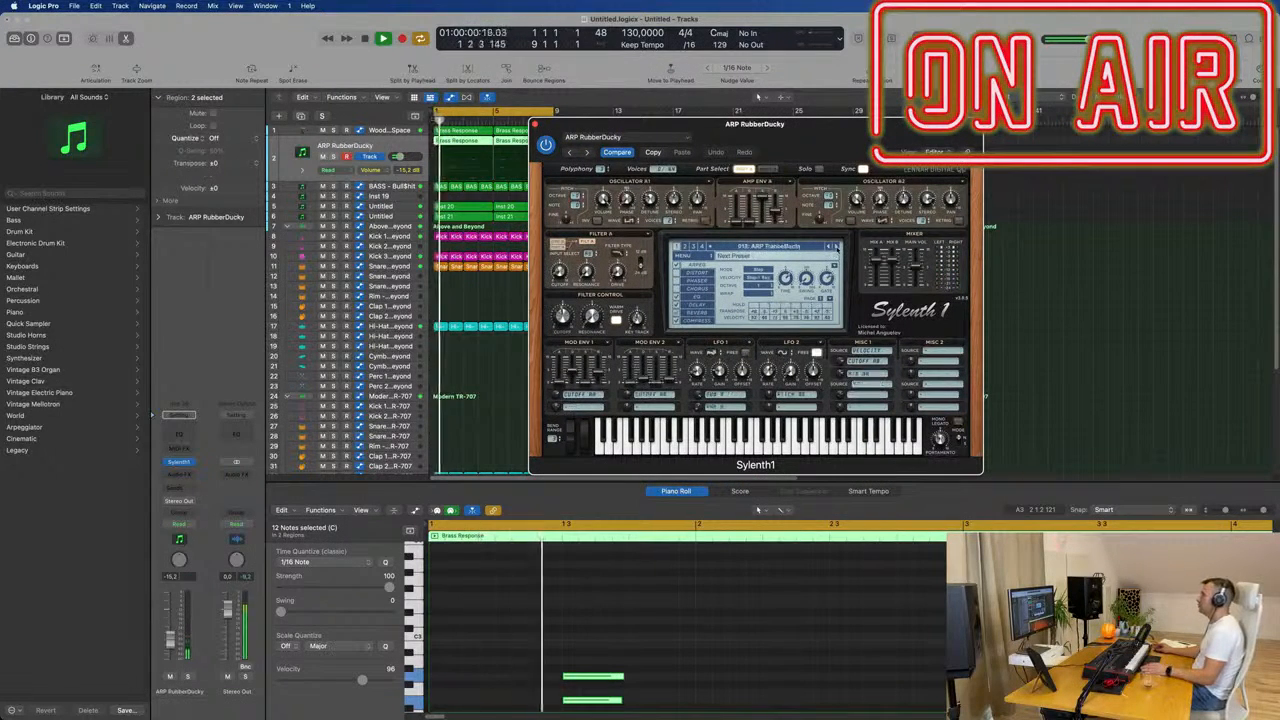
click(837, 247)
click(837, 247)
click(837, 247)
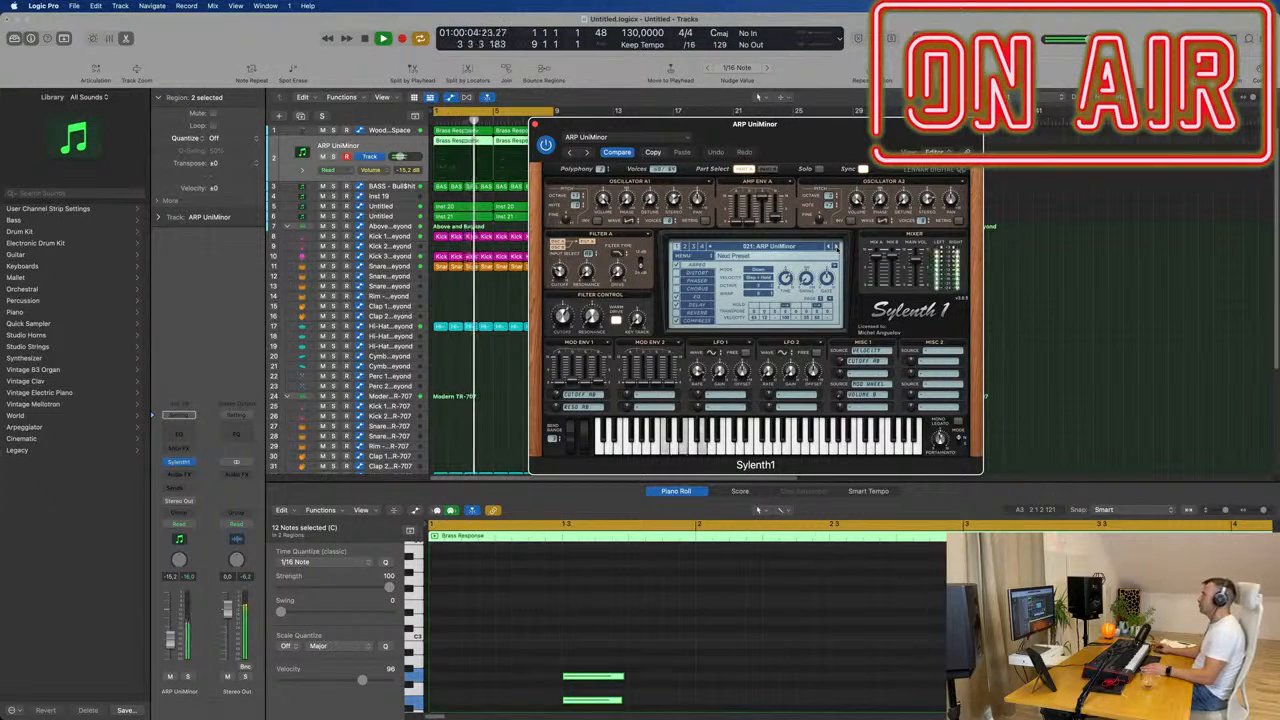
click(837, 247)
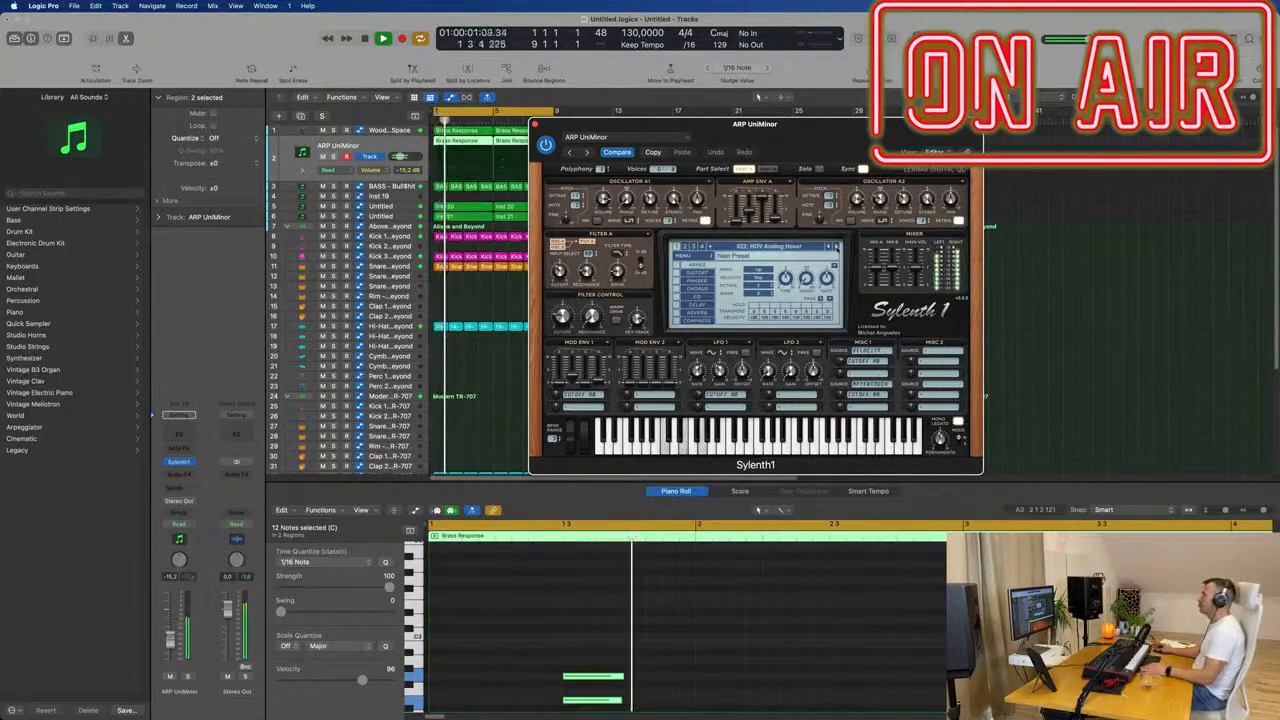
Step: Audition Sylenth1's HOV presets during playback, from HOV Dominator through HOV Nightmare and HOV Royale to HOV Straight
click(837, 247)
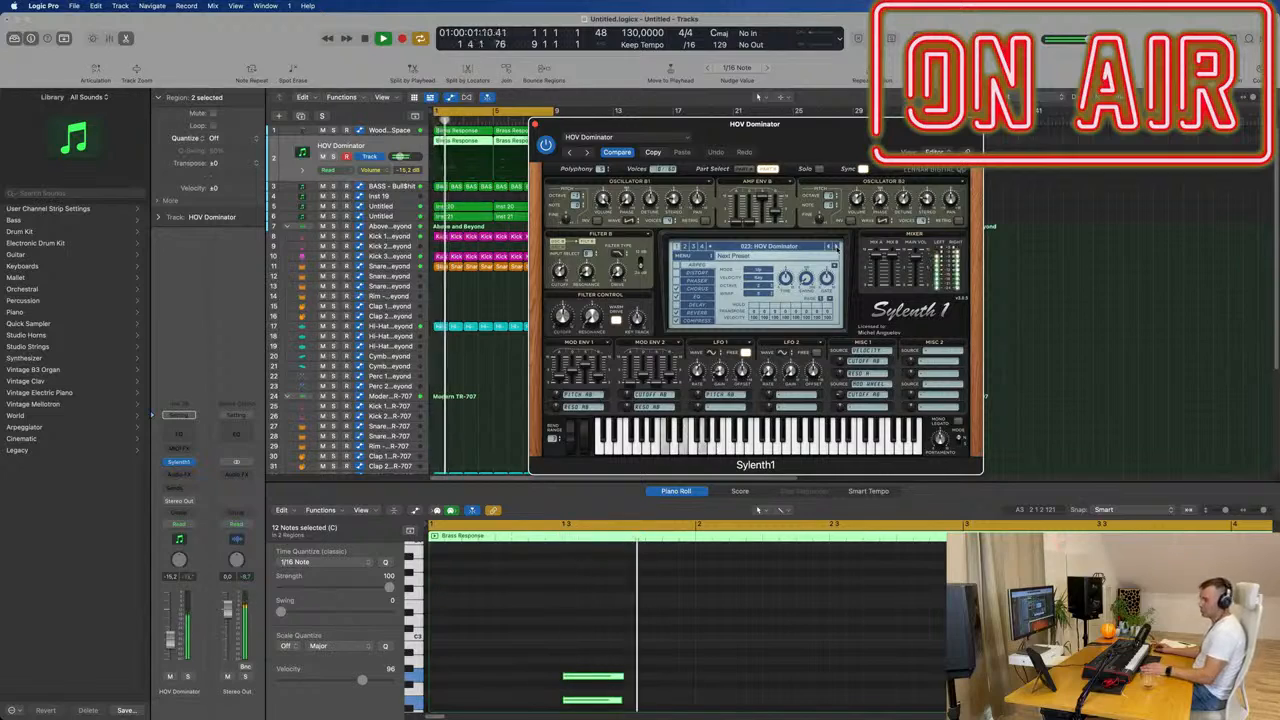
click(837, 247)
click(837, 247)
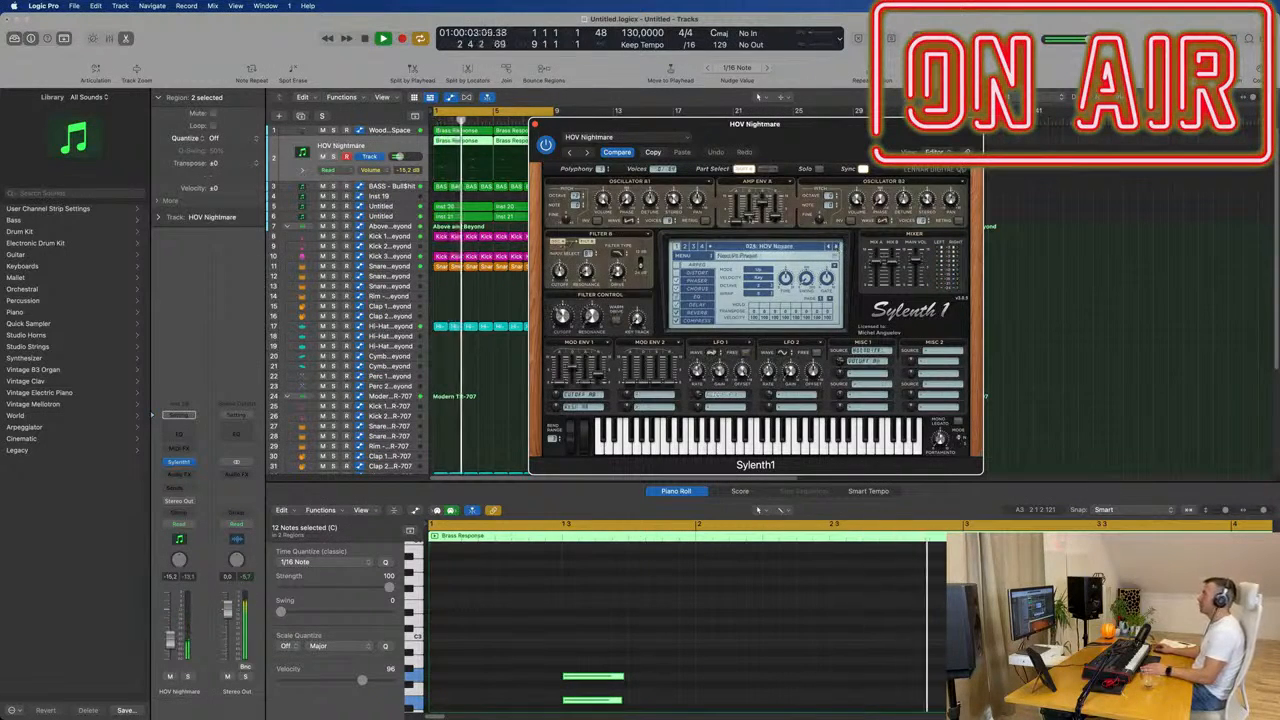
drag(788, 145, 847, 153)
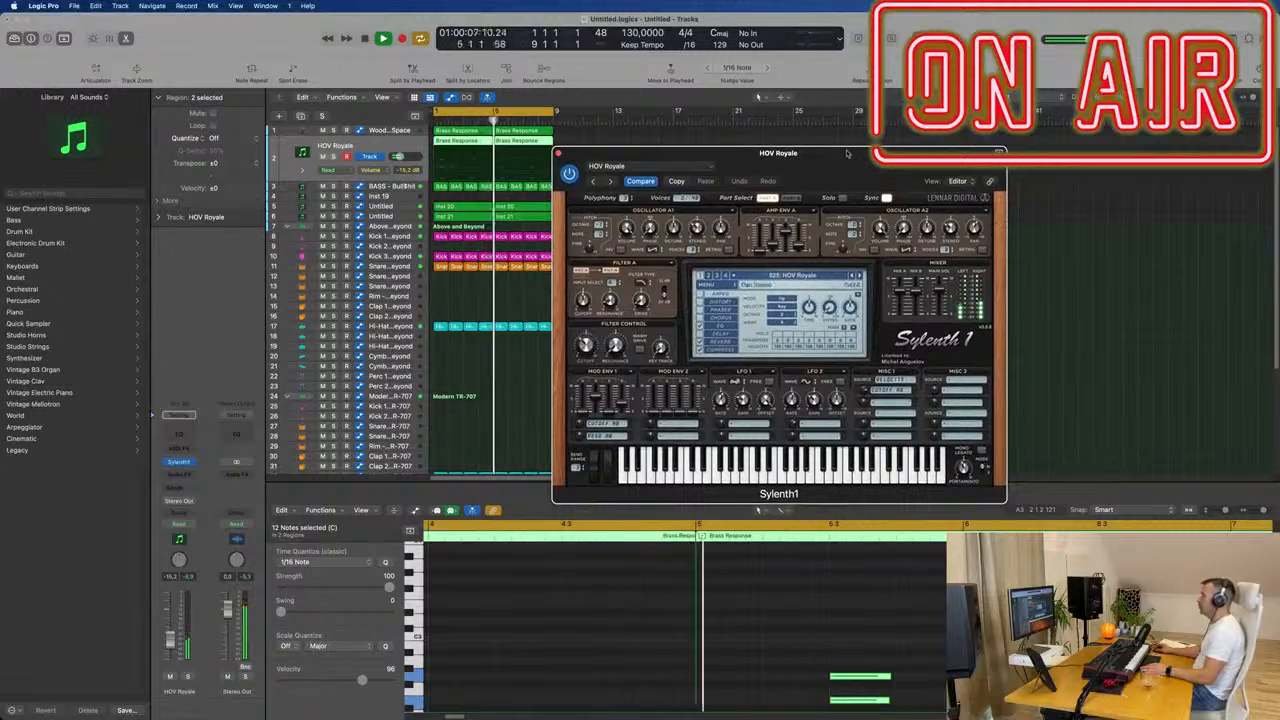
click(858, 275)
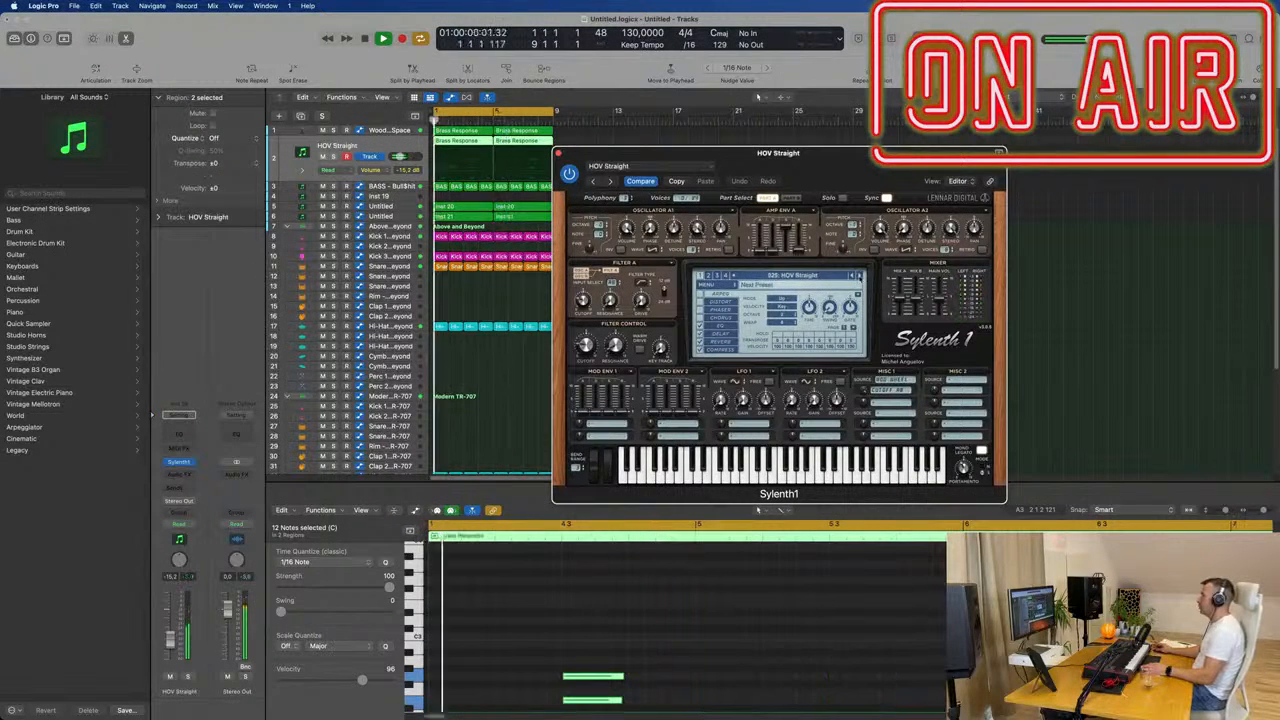
Step: Step through Sylenth1's KEY presets to KEY Fifth House and close the plug-in window
click(858, 275)
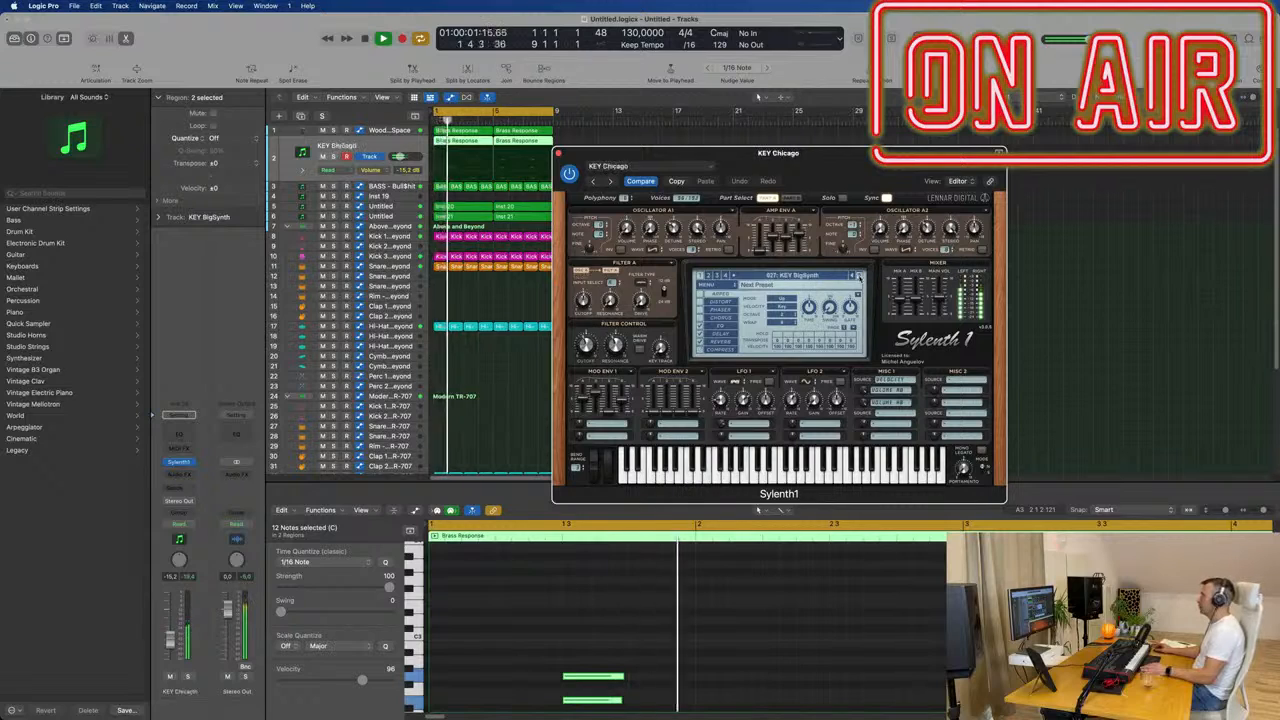
click(858, 275)
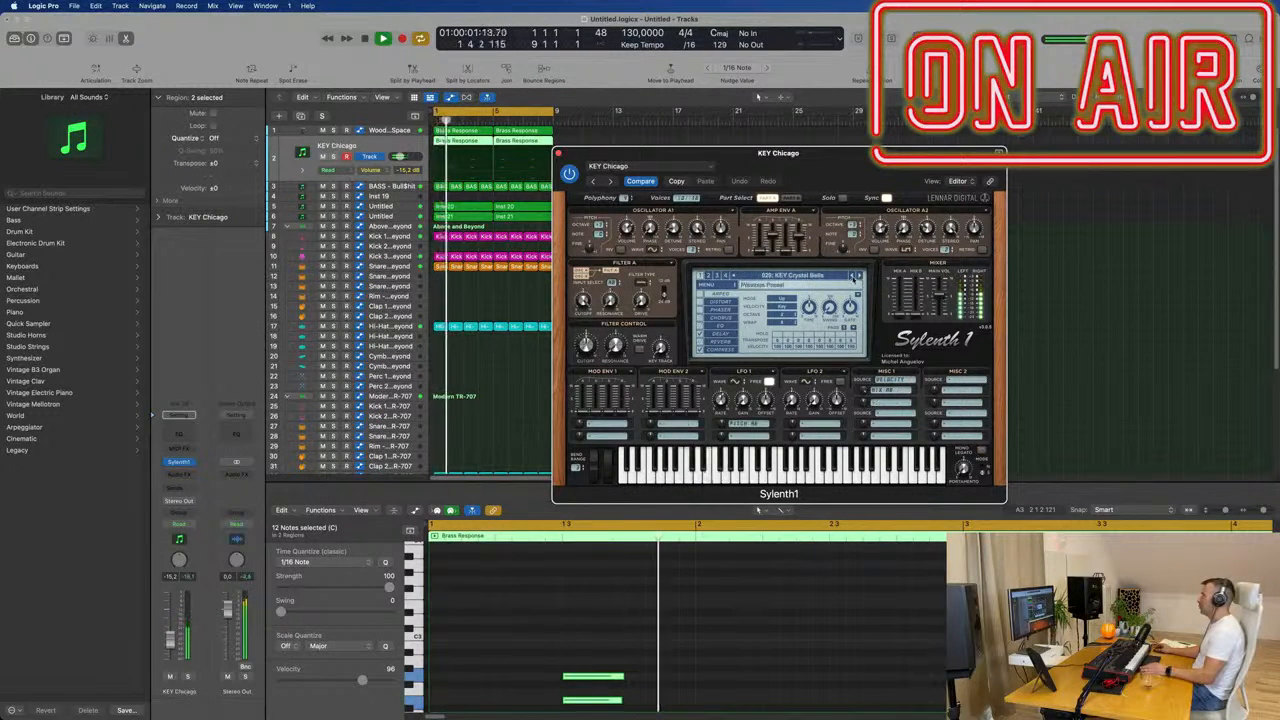
click(858, 275)
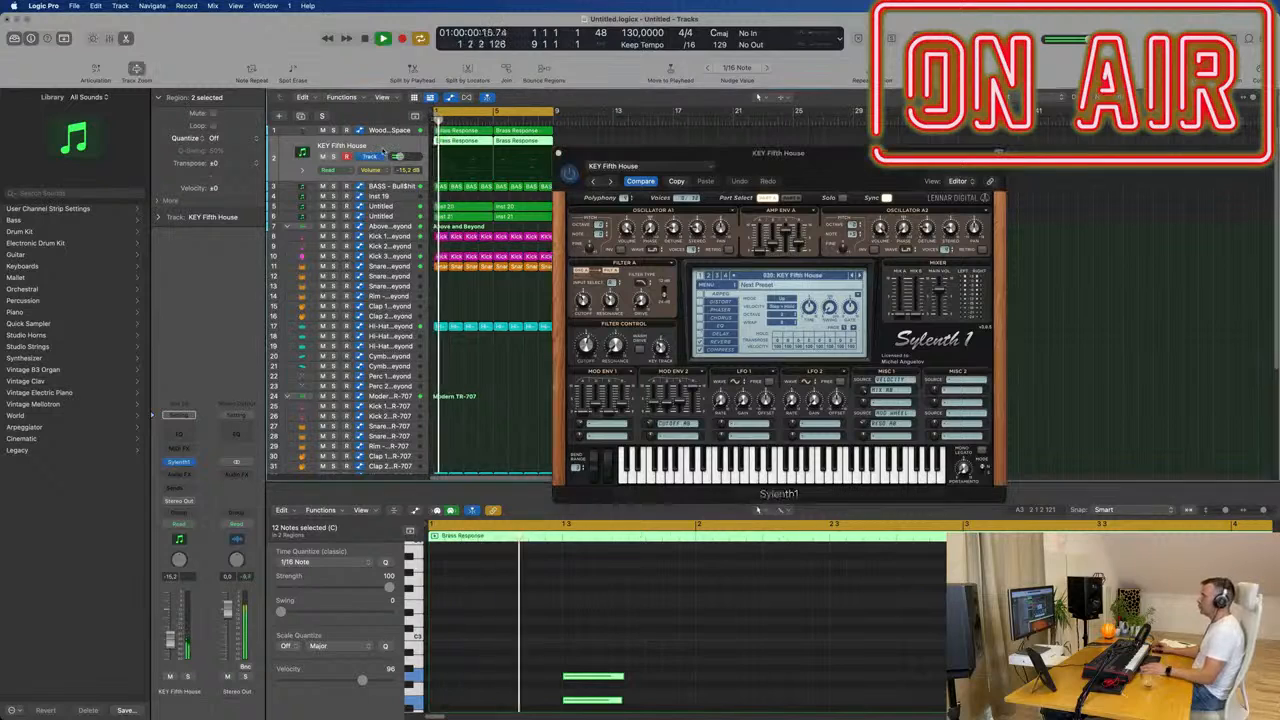
click(558, 153)
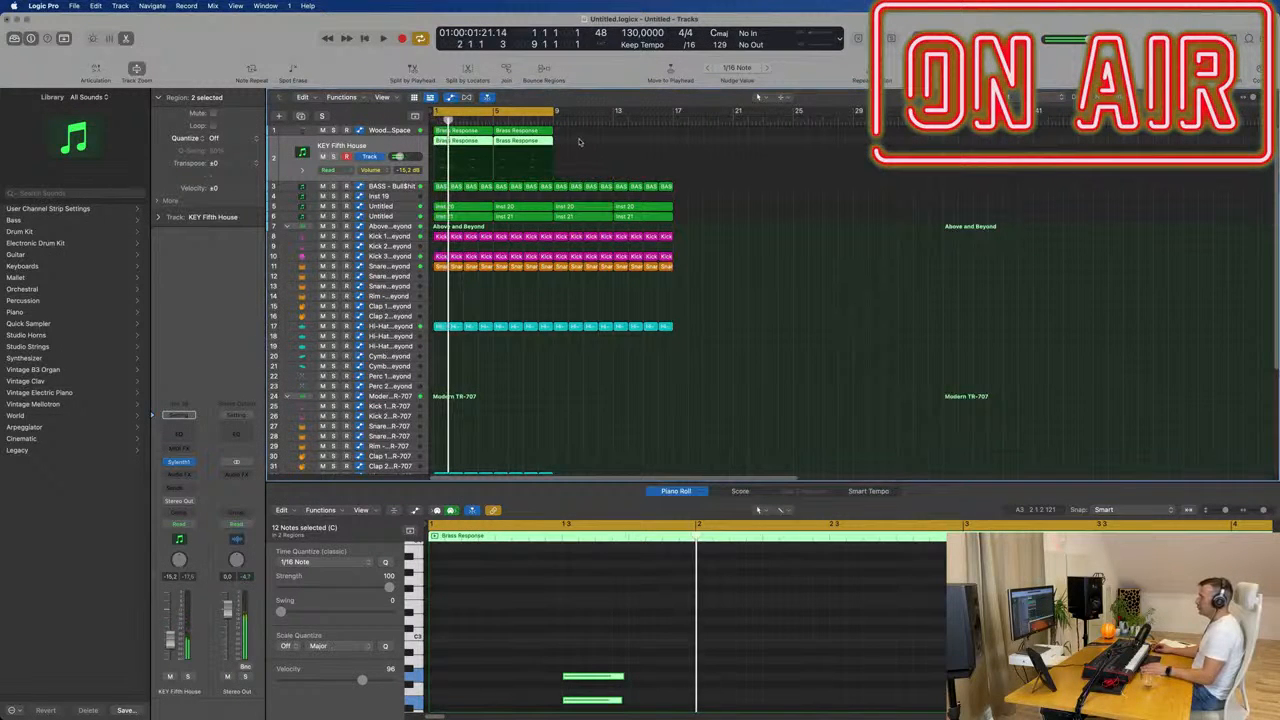
Step: Mute the KEY Fifth House track and replay the loop from the start
click(579, 142)
click(322, 157)
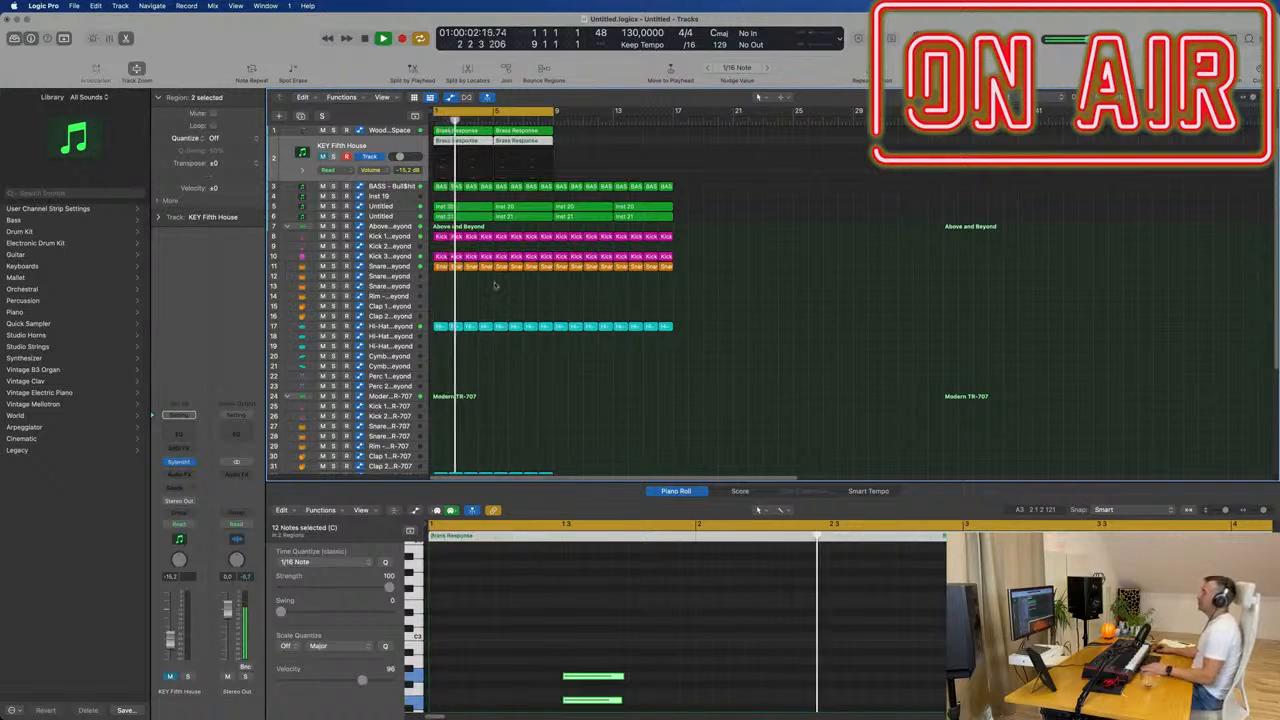
key(super+Right)
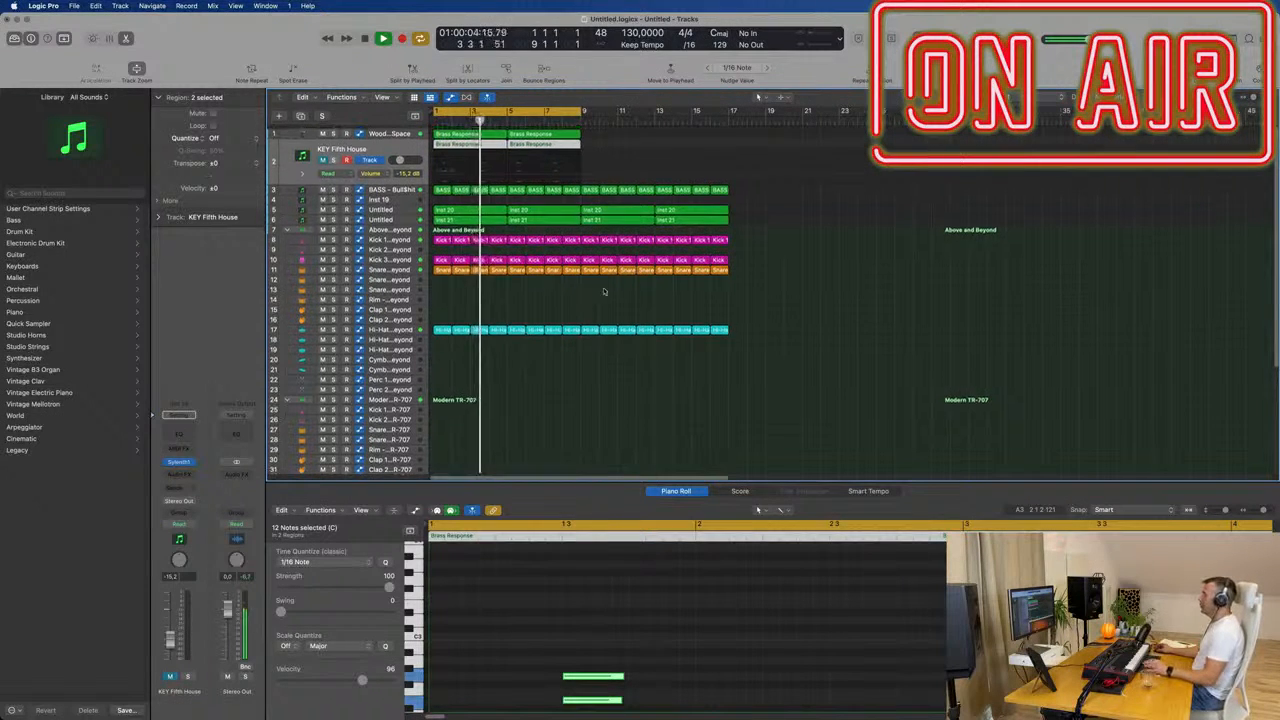
key(Return)
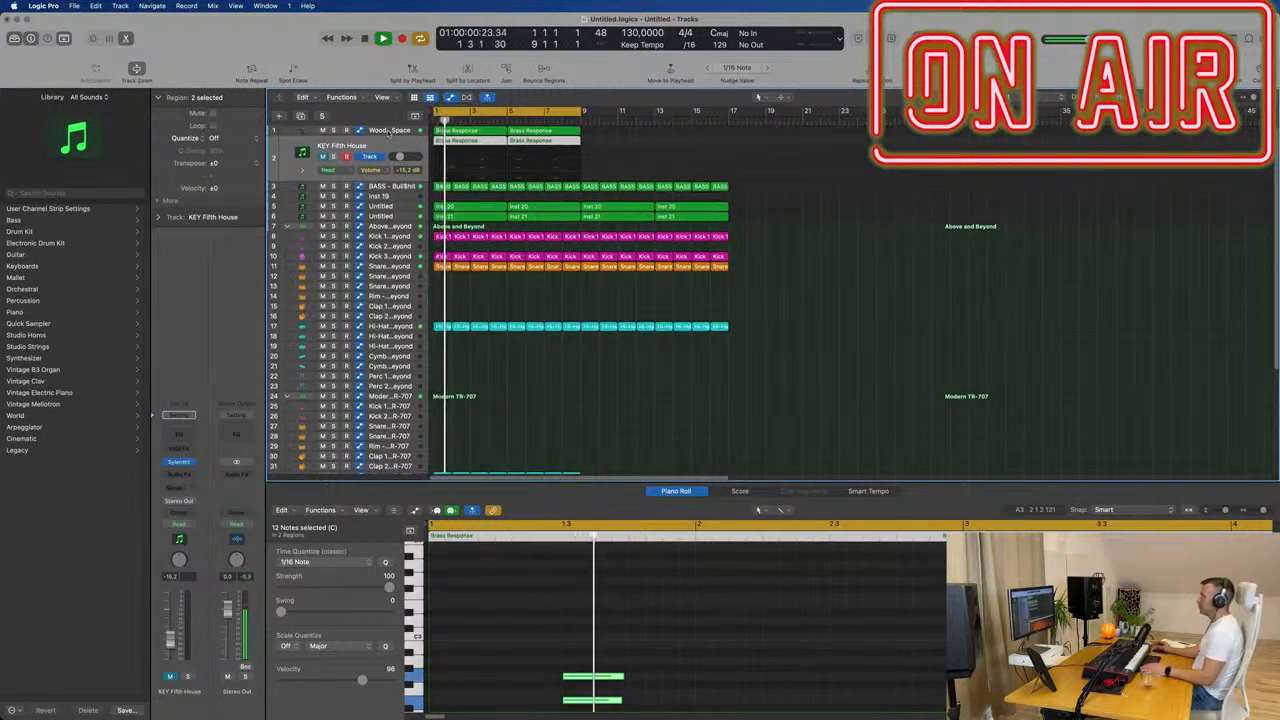
Step: Duplicate the Woodblock Space track with its Alchemy setup and add a send to Bus 7 on the copy
key(Up)
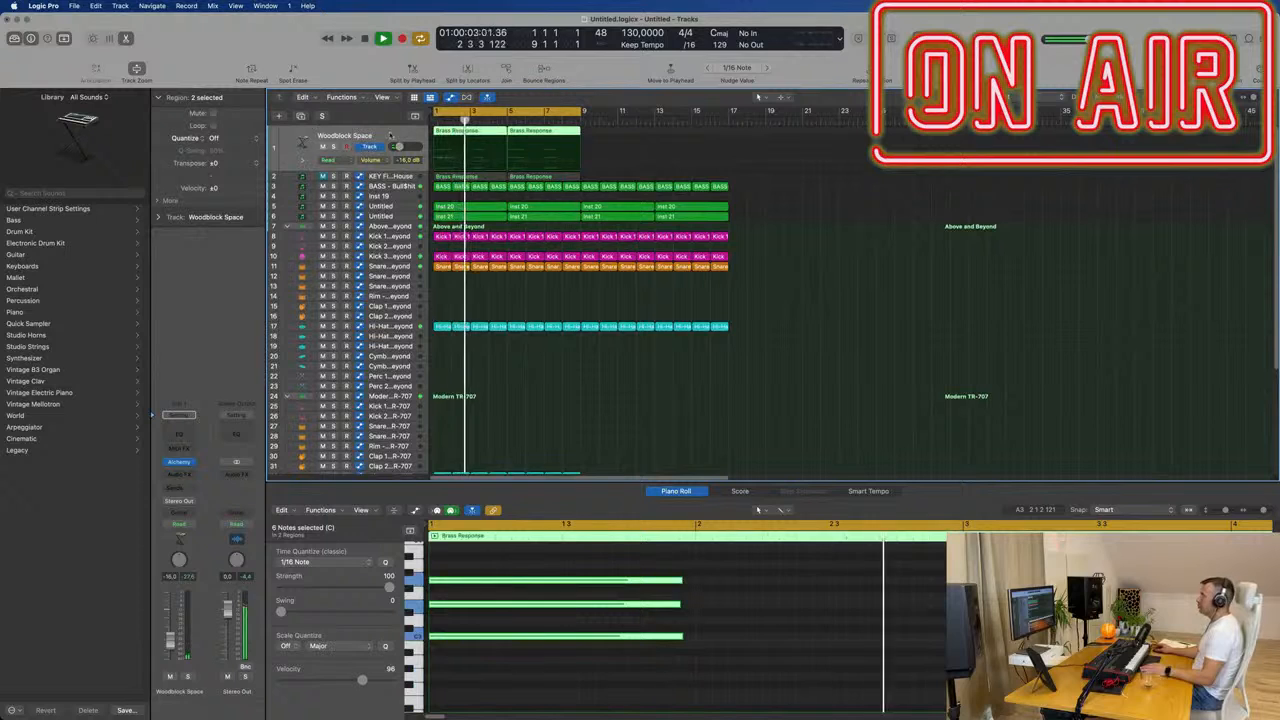
click(301, 116)
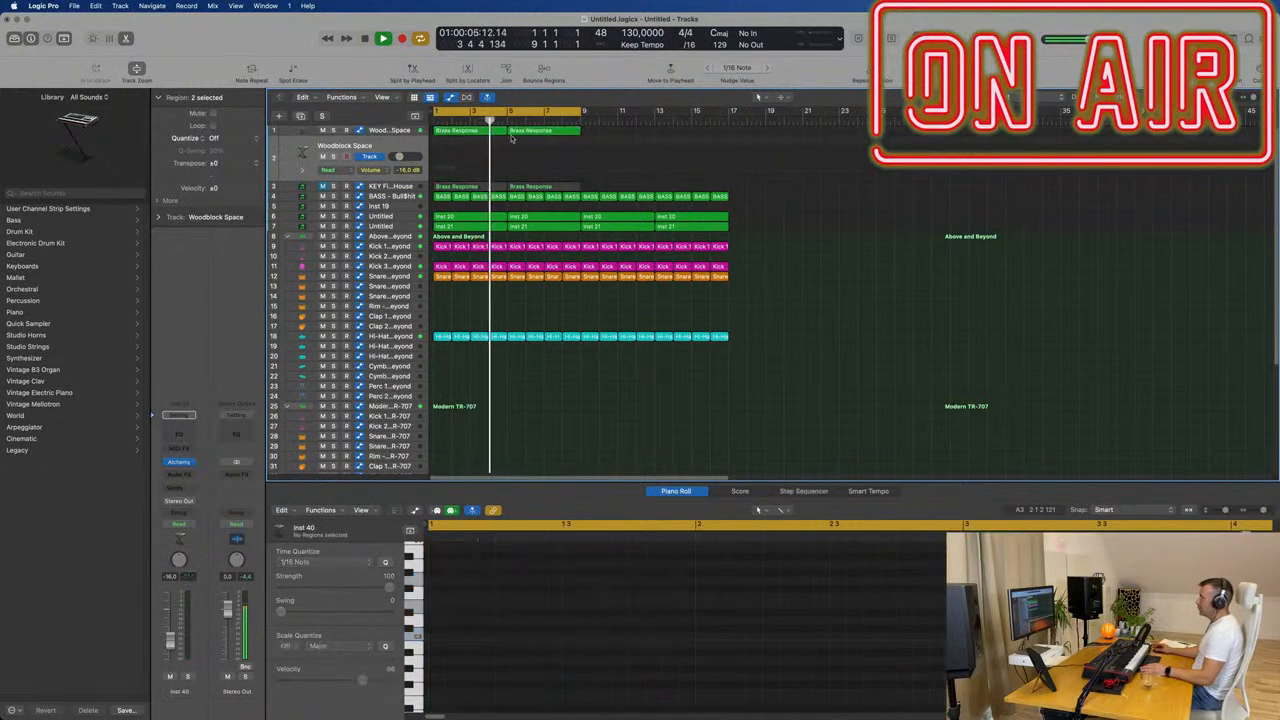
click(179, 487)
mouse_move(200, 504)
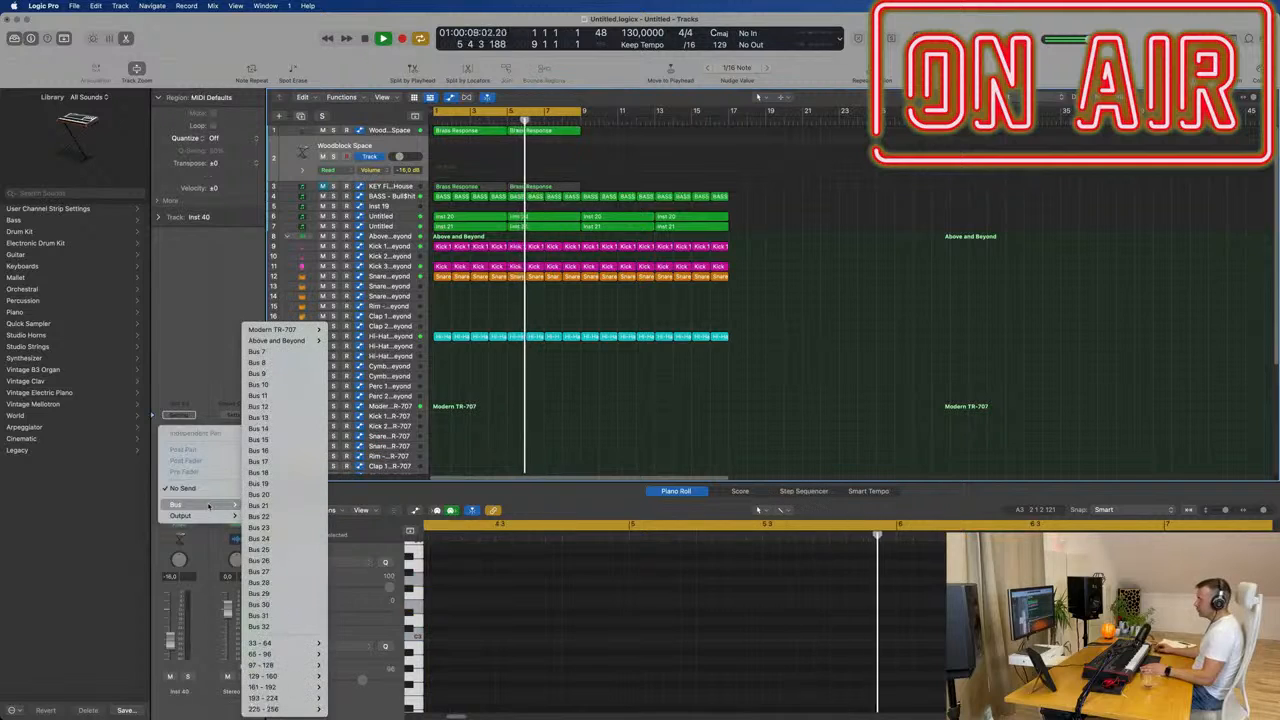
click(283, 356)
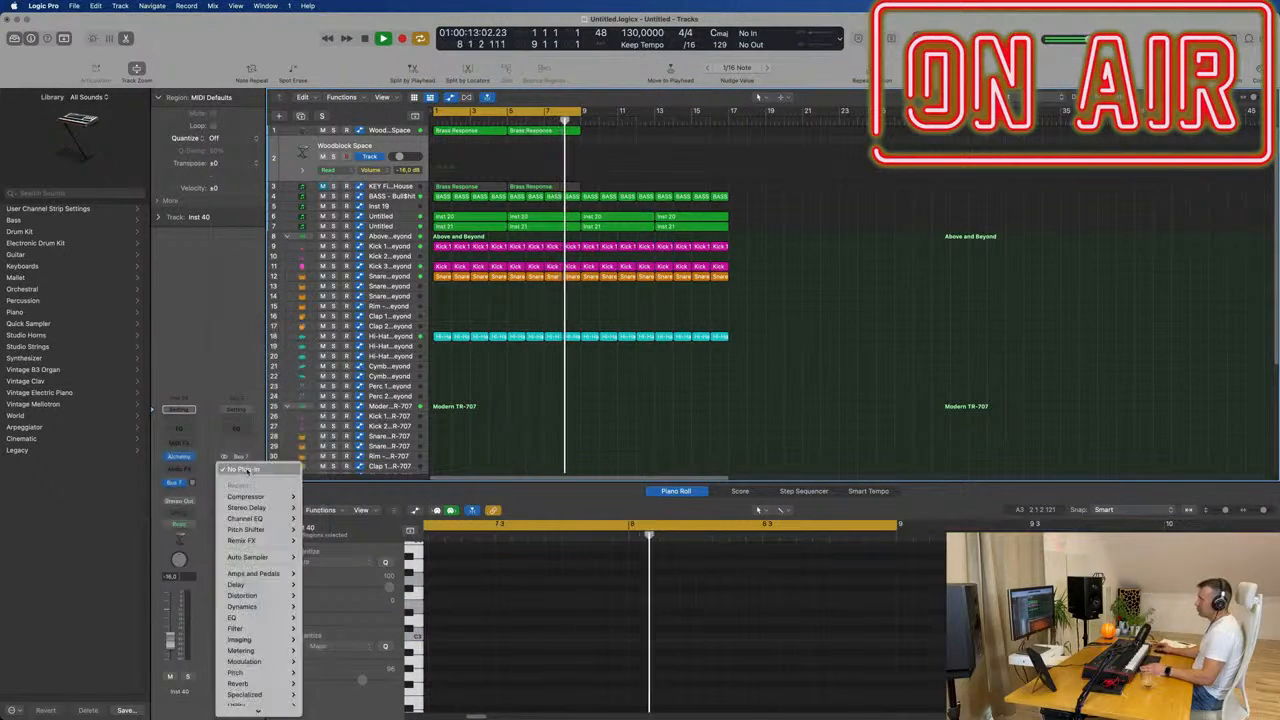
Step: Insert a SilverVerb reverb on the Bus 7 aux channel and load its grandiose preset
click(240, 470)
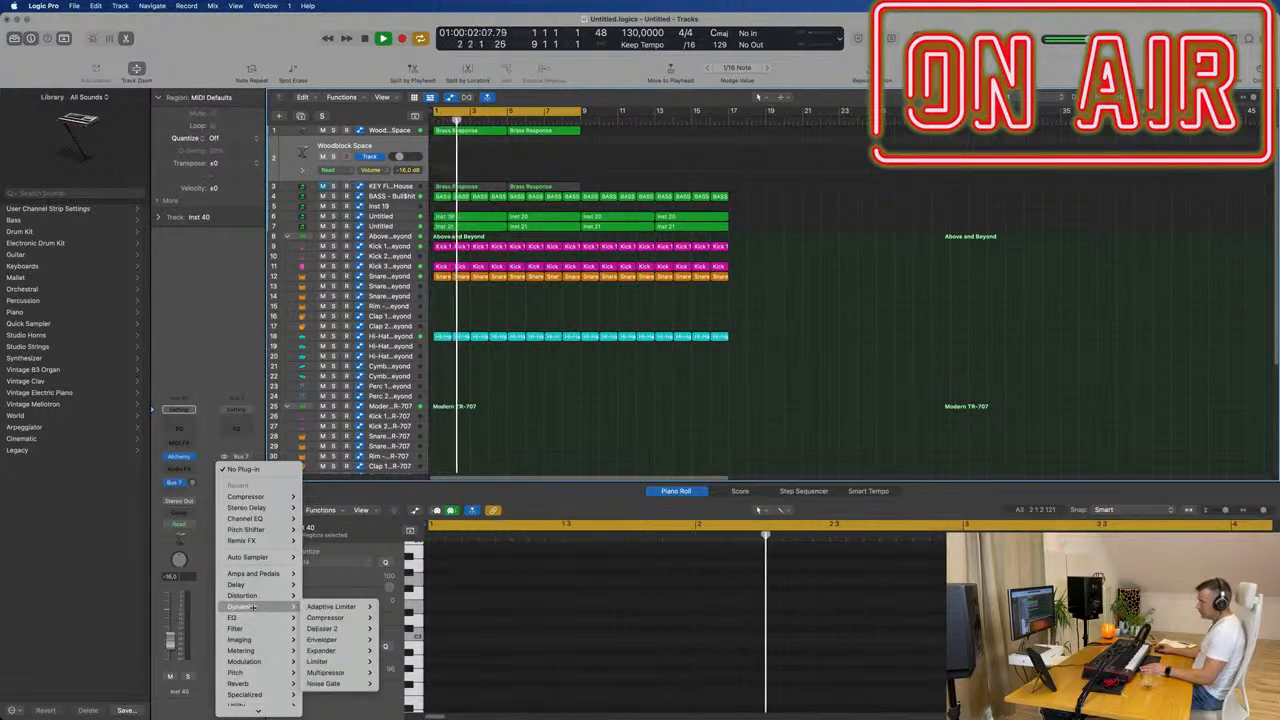
mouse_move(257, 684)
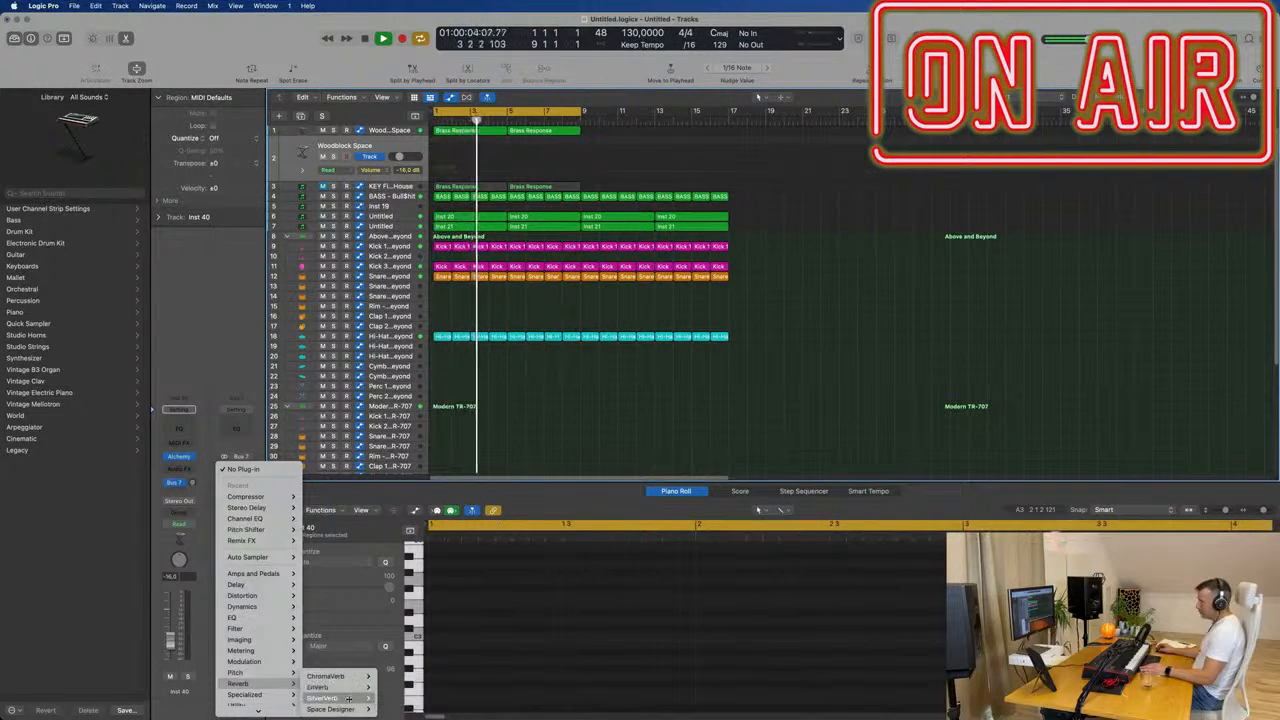
mouse_move(345, 697)
click(390, 697)
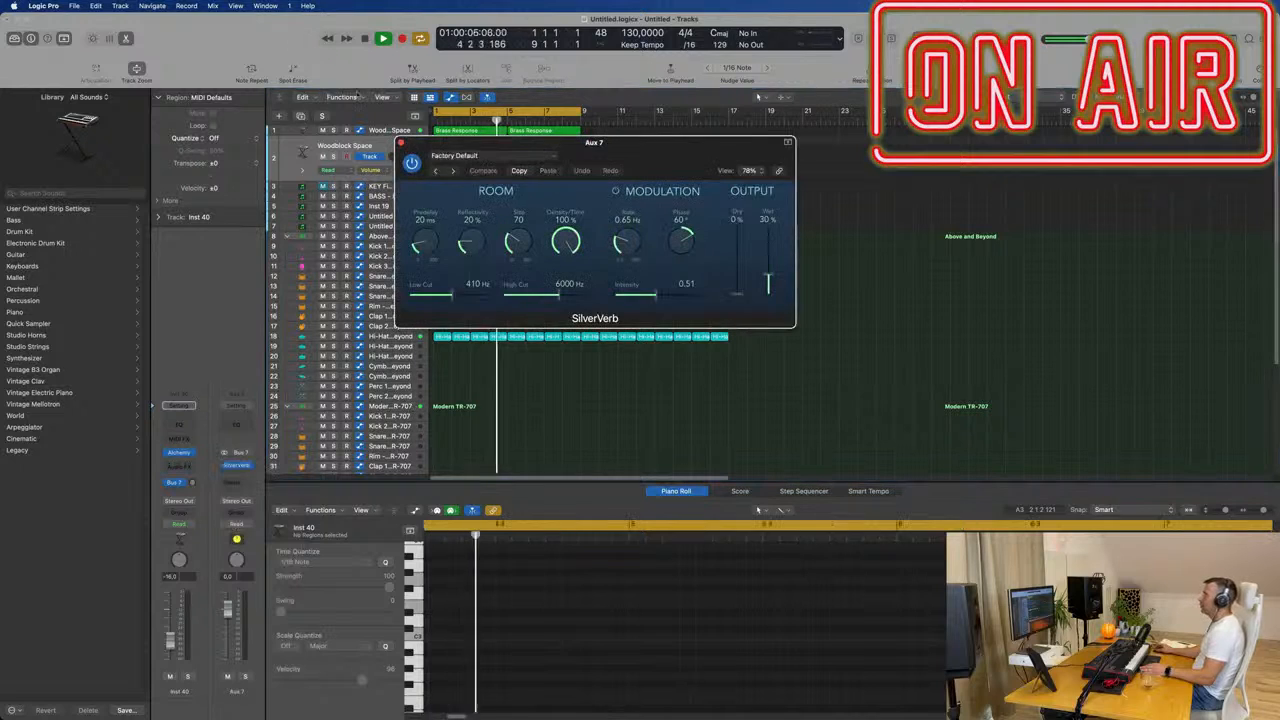
click(470, 155)
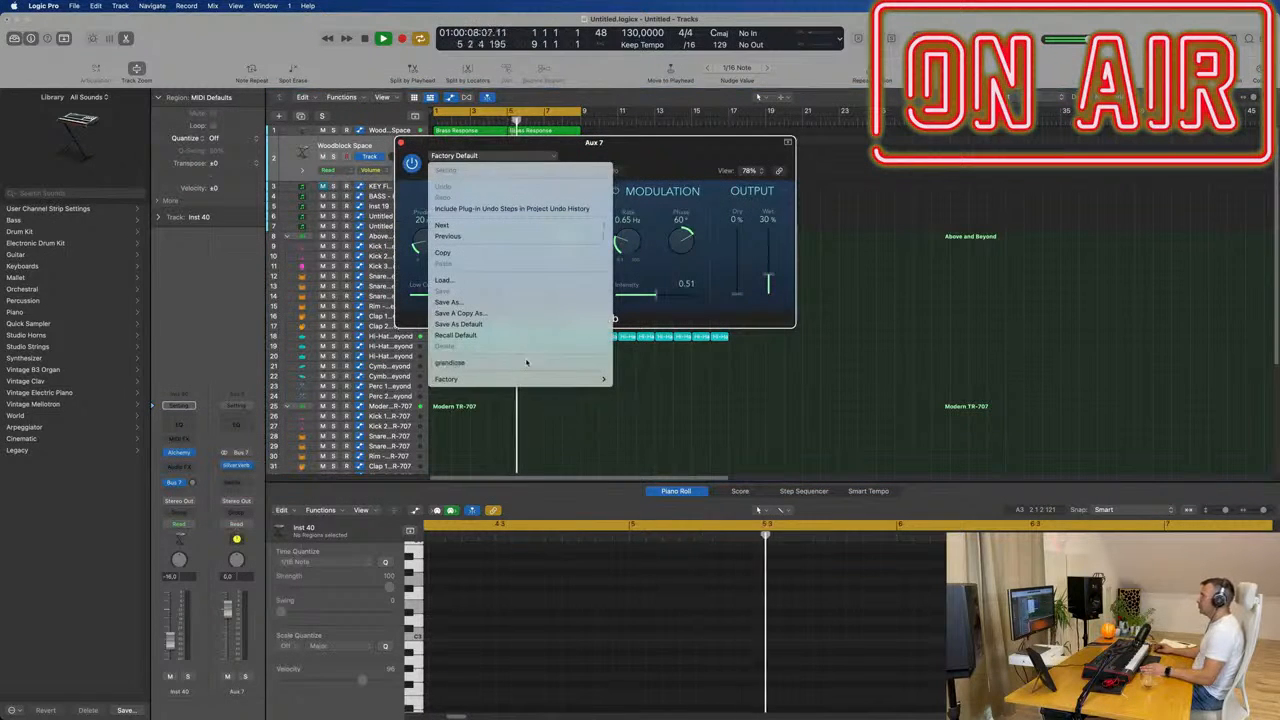
click(526, 362)
drag(700, 142, 1251, 171)
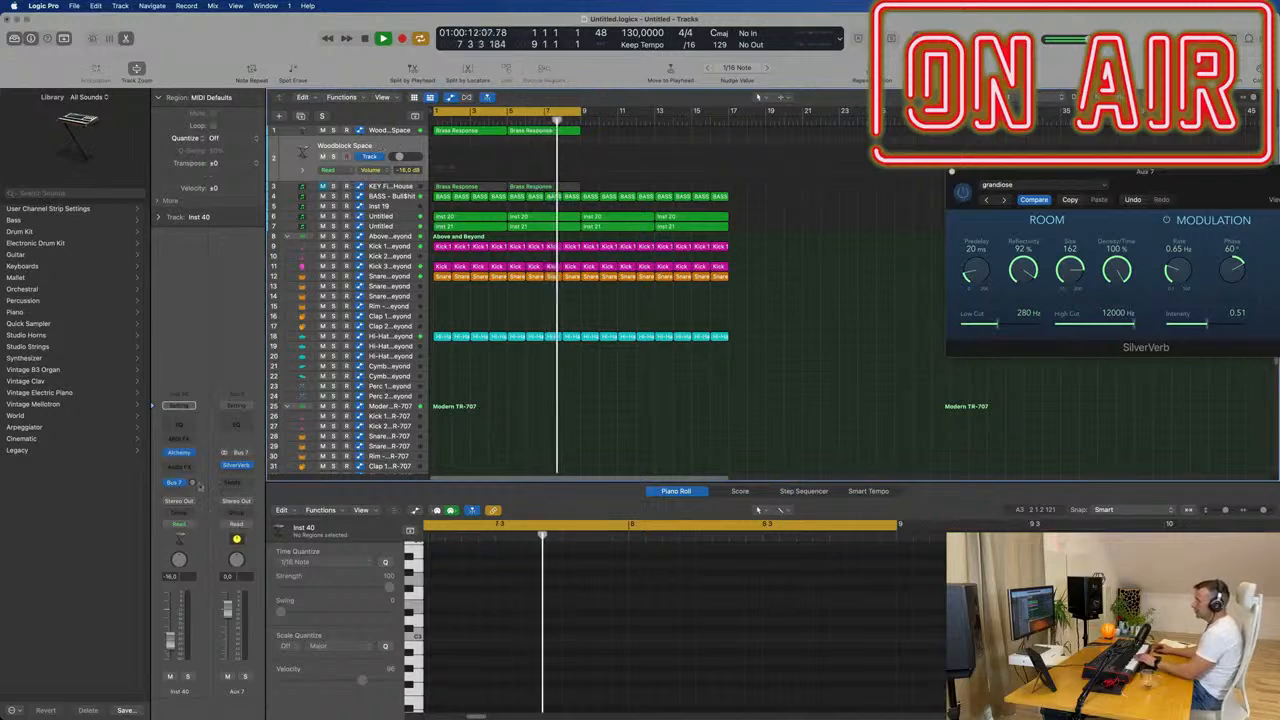
Step: Open Alchemy on the duplicated Woodblock Space track and raise that channel's volume
click(180, 453)
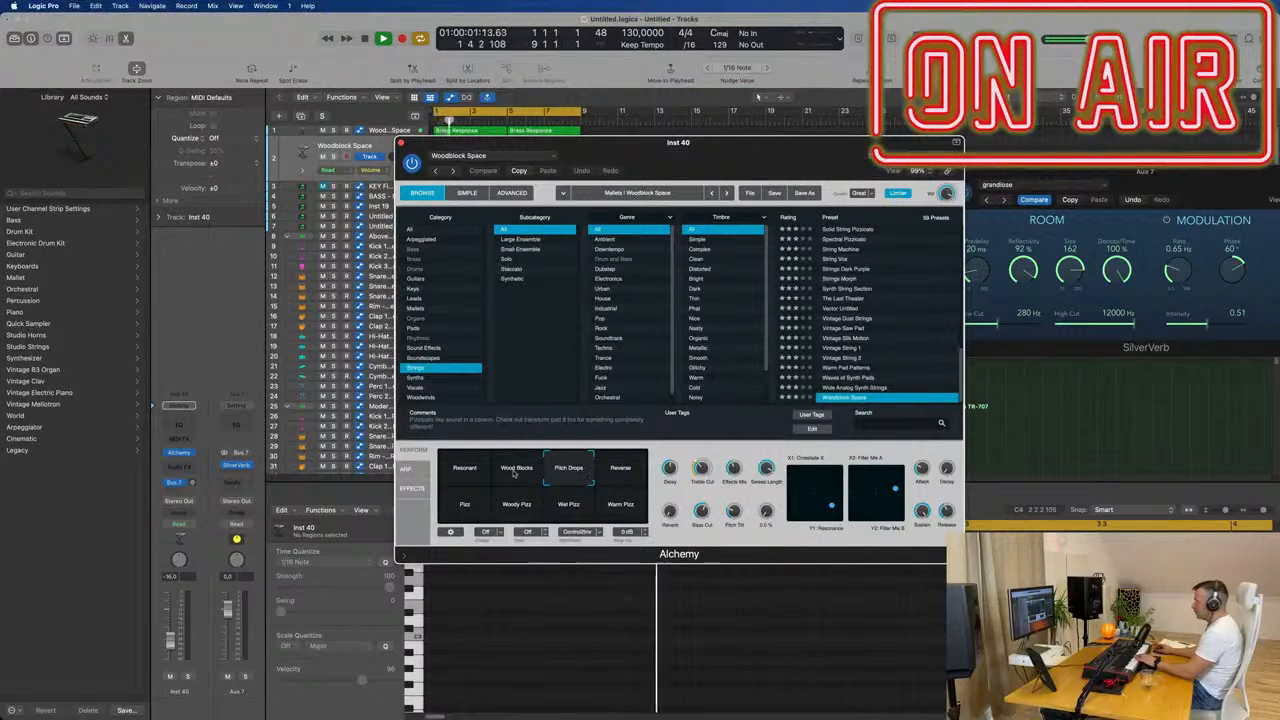
drag(695, 155, 609, 462)
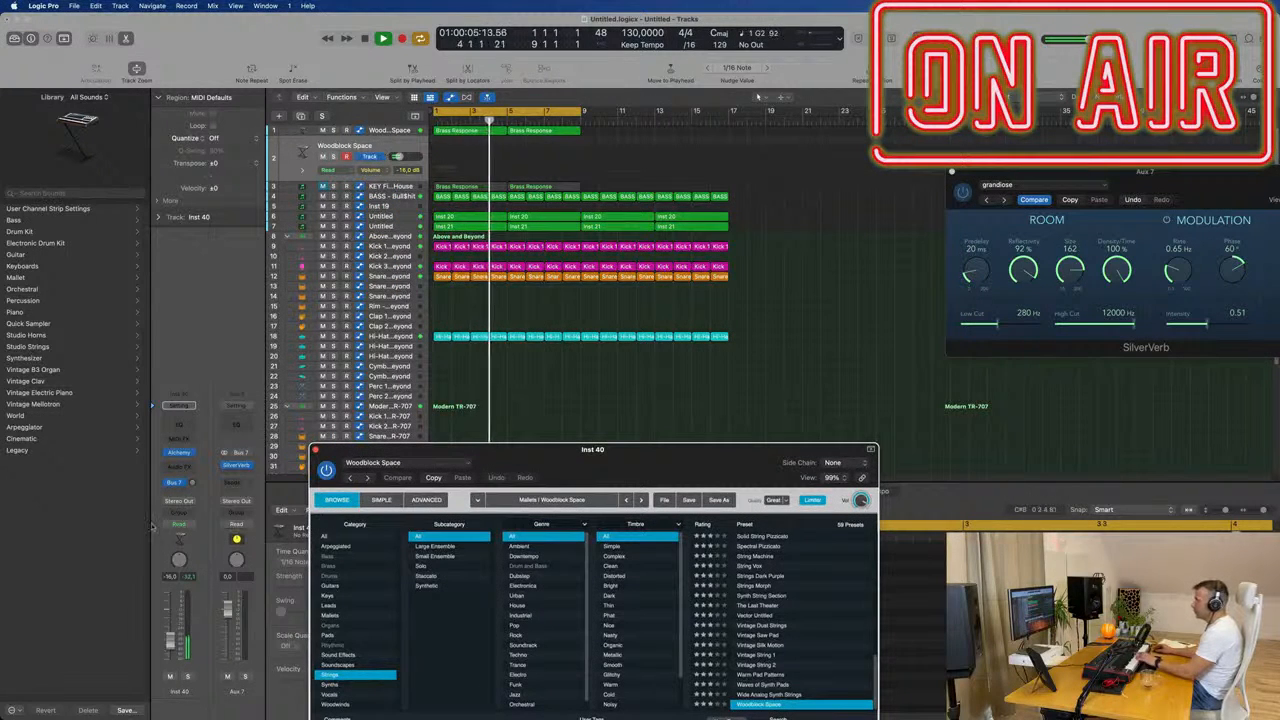
drag(171, 639, 171, 610)
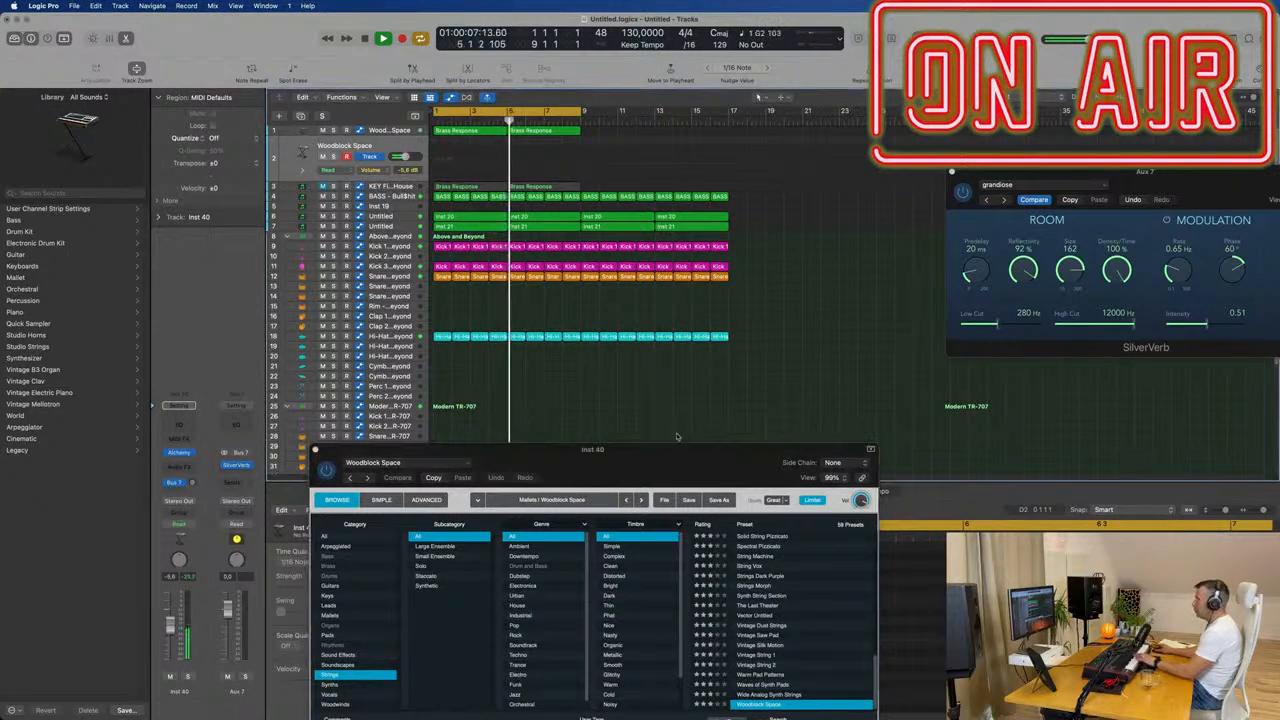
drag(658, 452, 796, 271)
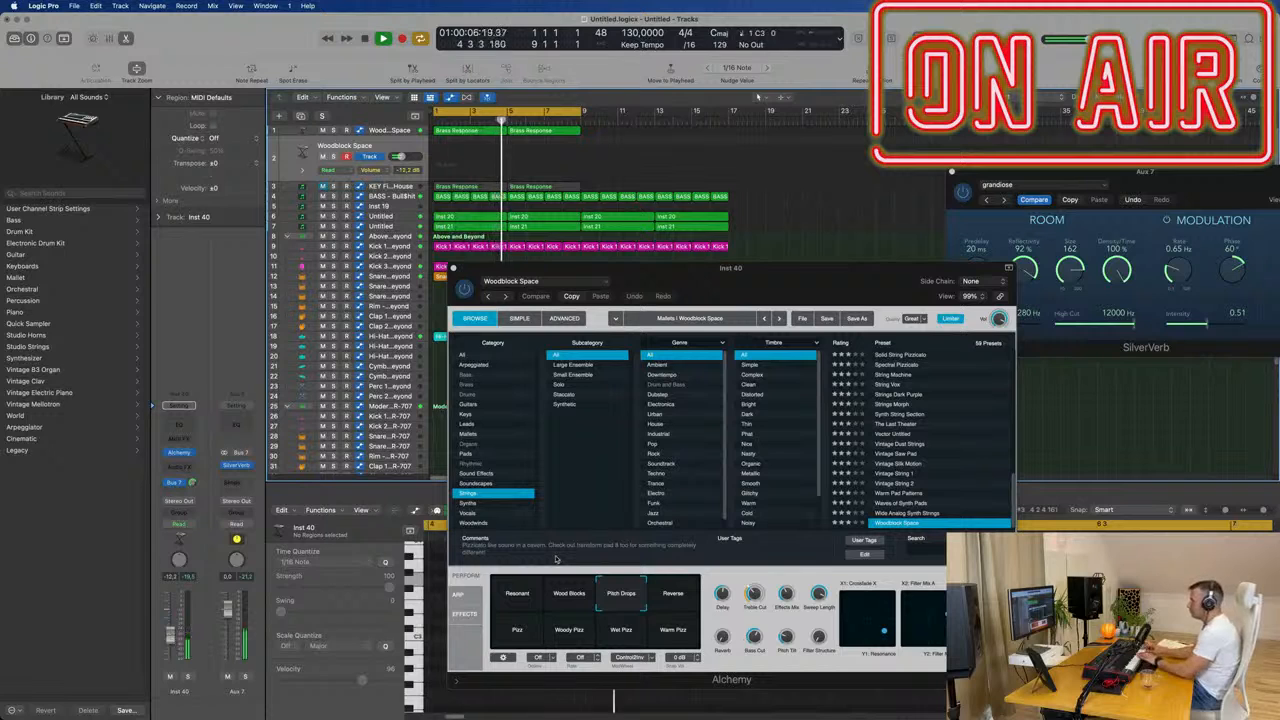
Step: Audition Alchemy's performance snapshots from Wood Blocks through Reverse, Pizz, Woody Pizz and Wet Pizz, ending on Warm Pizz
click(575, 594)
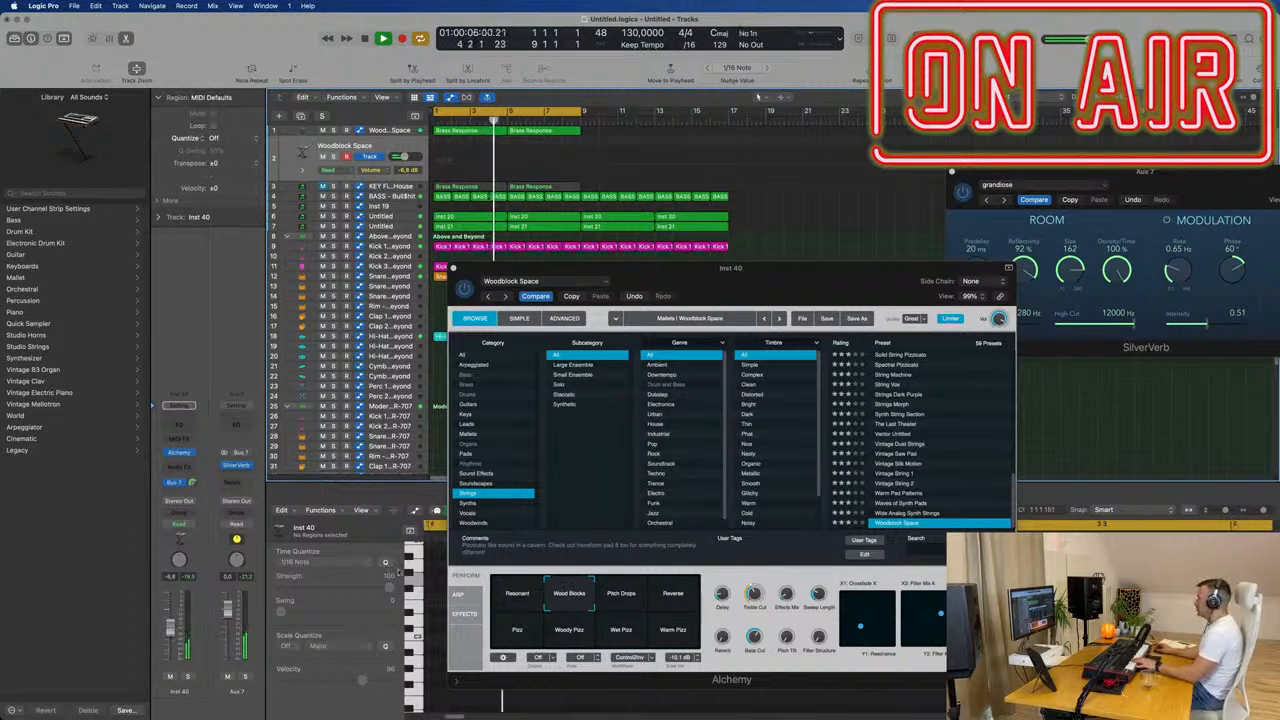
click(665, 585)
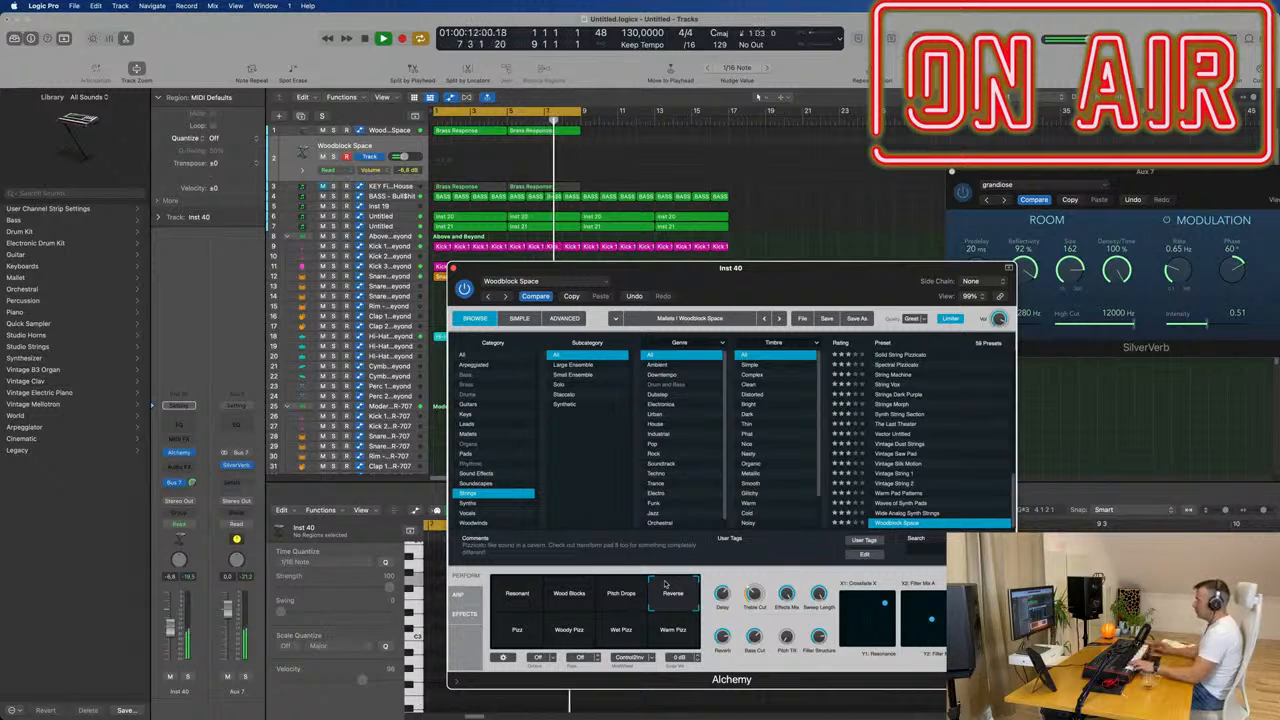
click(517, 630)
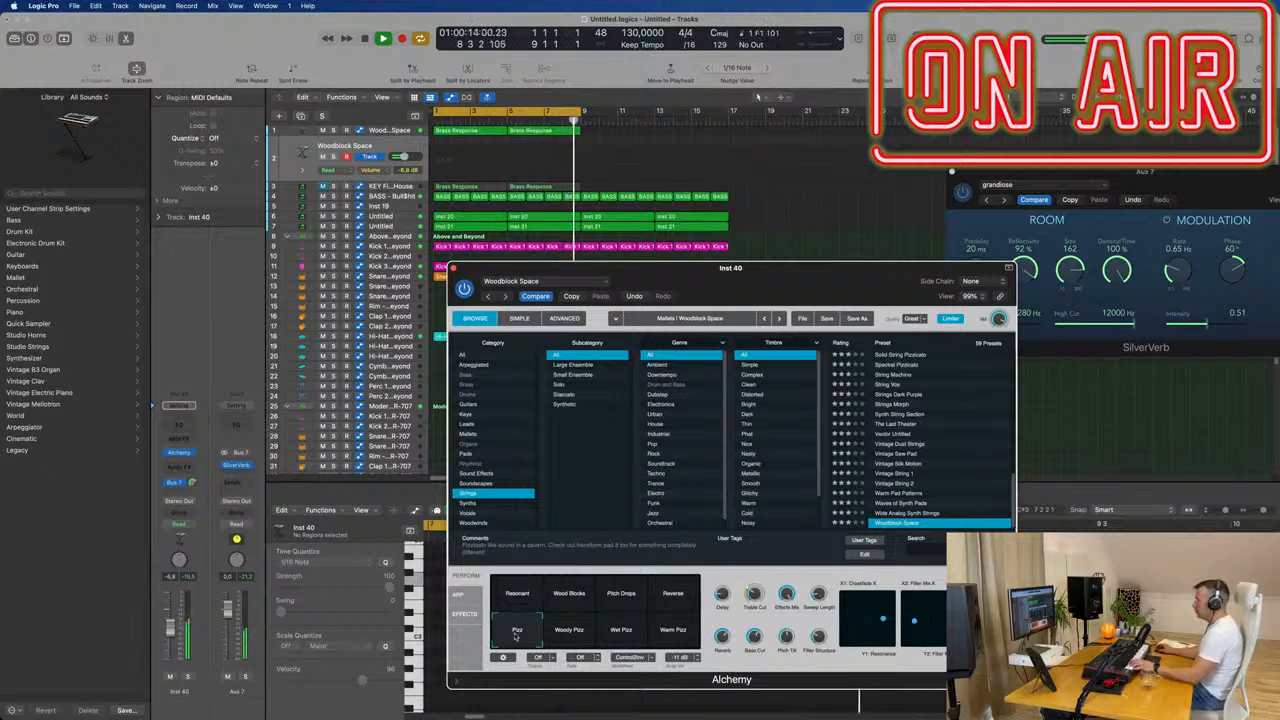
click(567, 632)
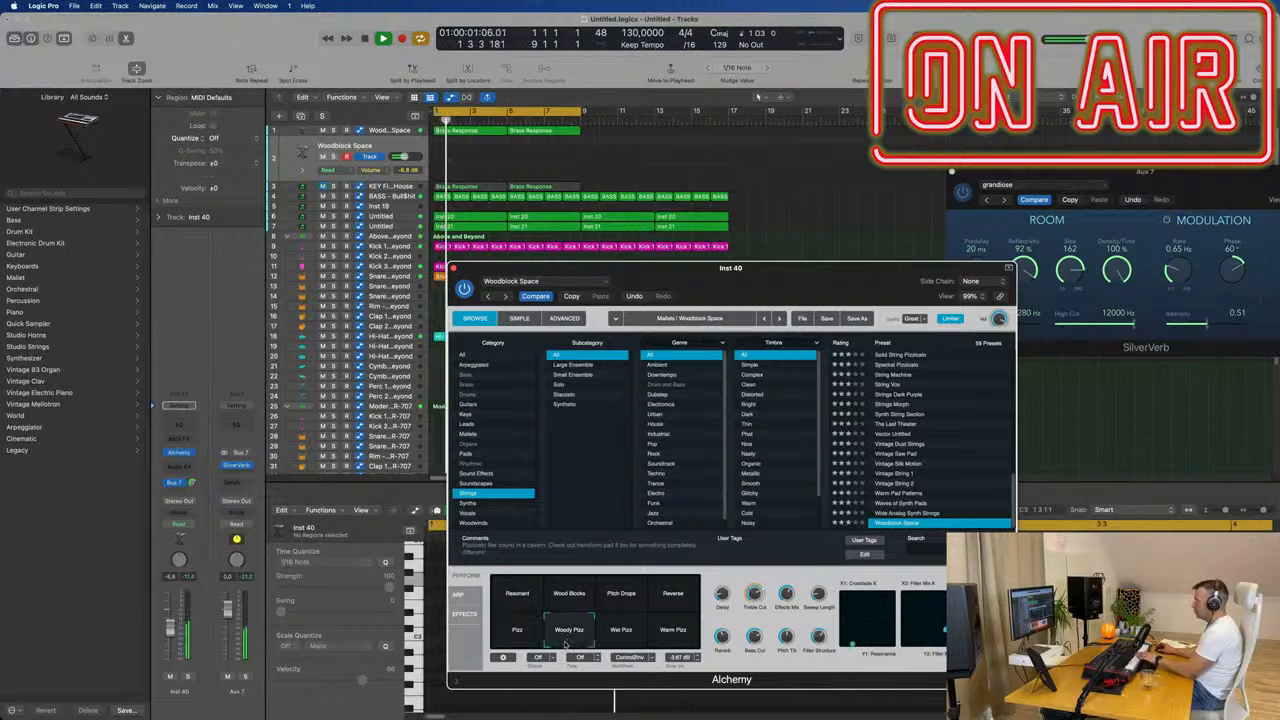
click(621, 630)
click(685, 634)
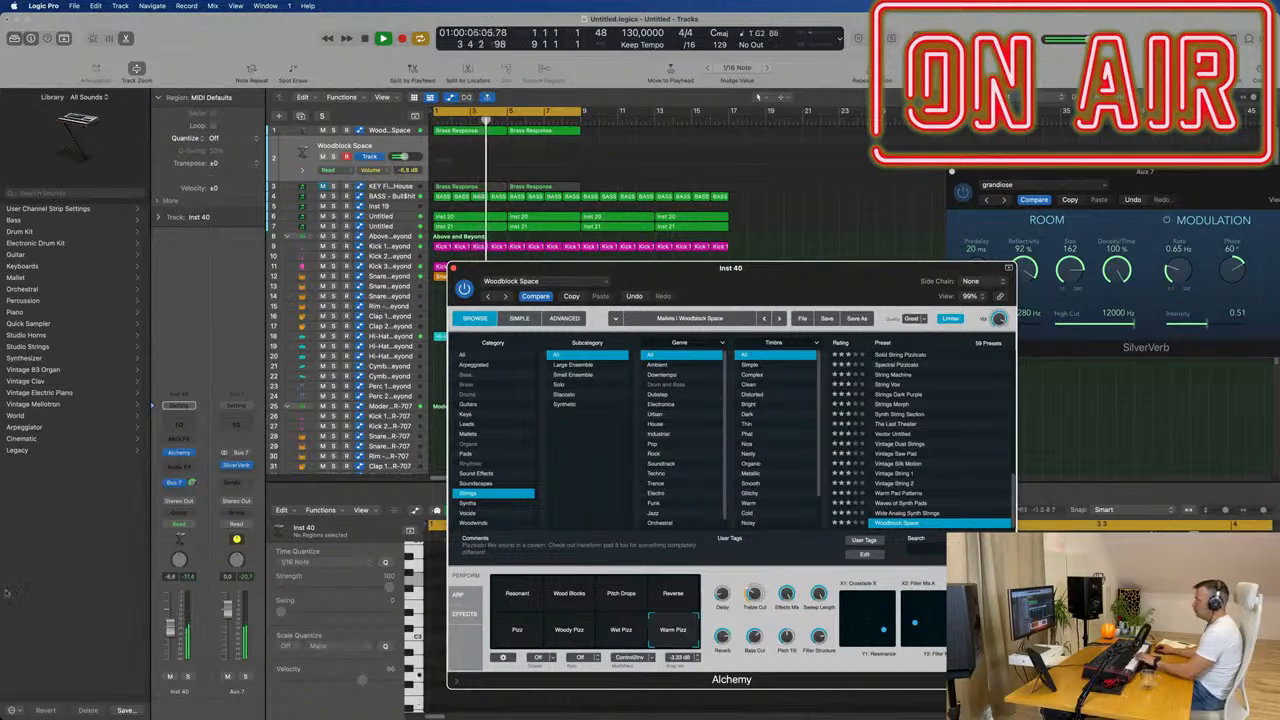
click(192, 499)
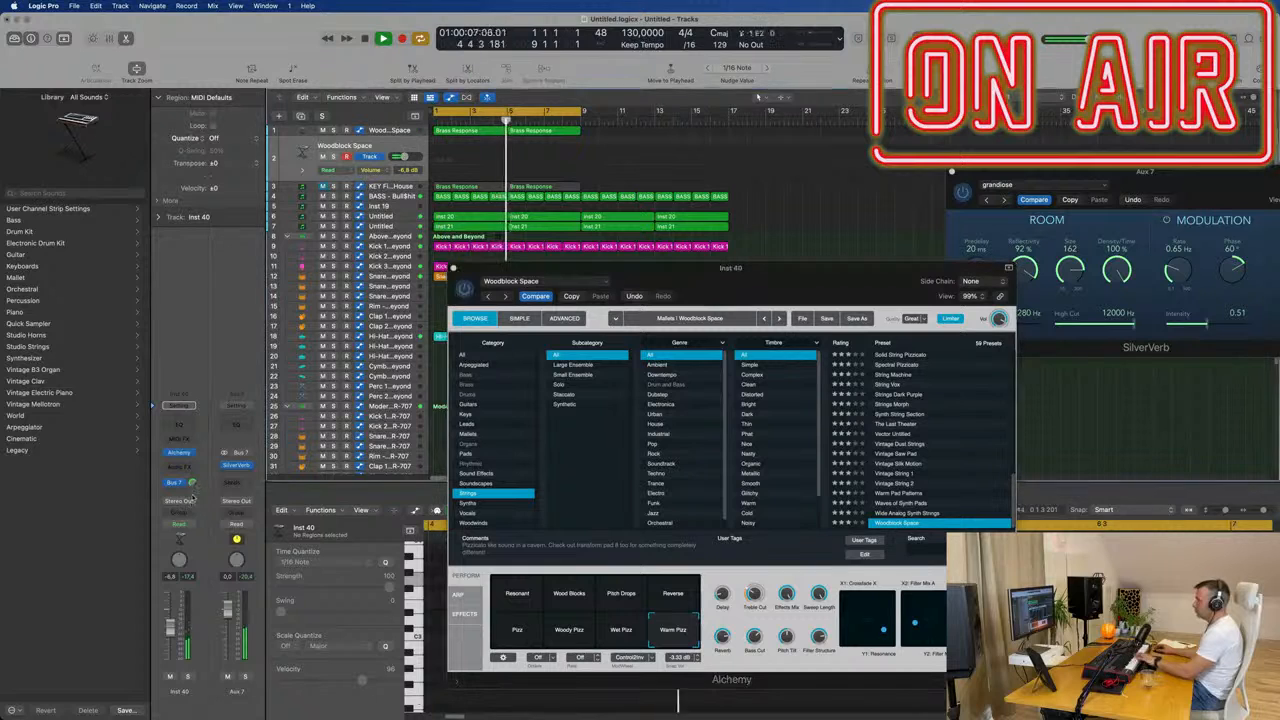
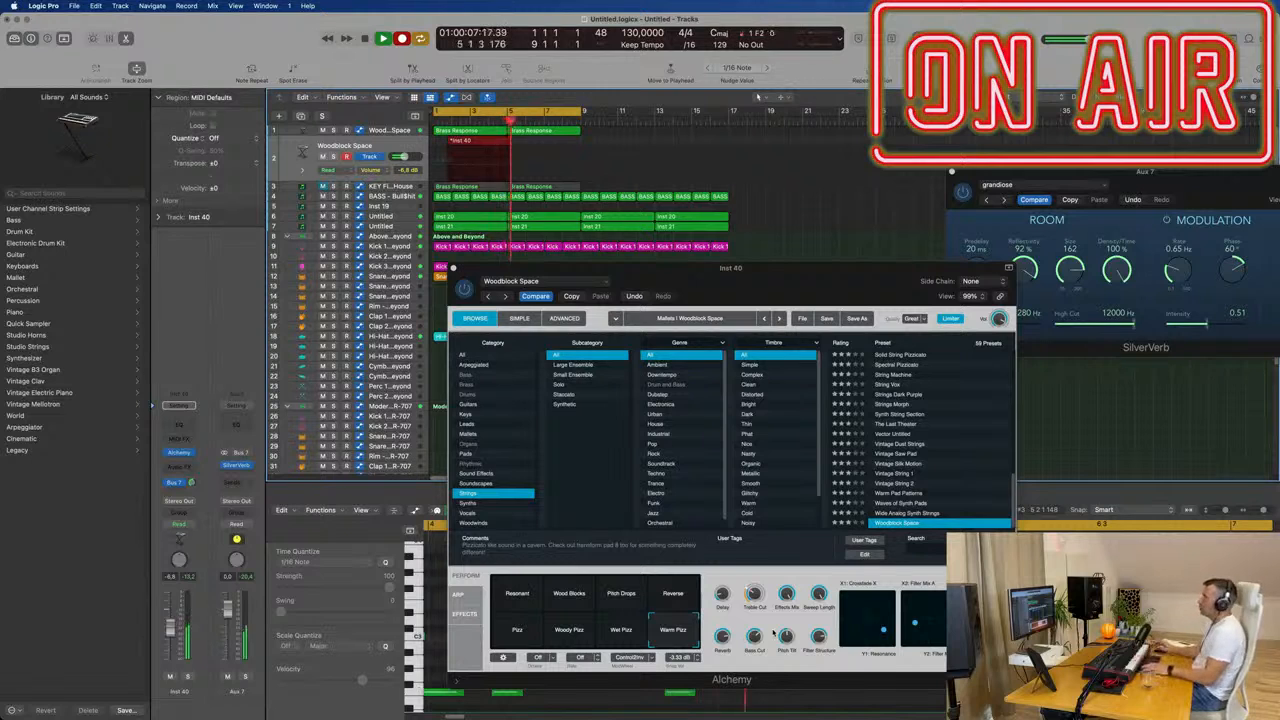
Step: Stop recording and split the new Woodblock Space region at bar 3, splitting the notes that cross the cut
key(space)
key(space)
key(Return)
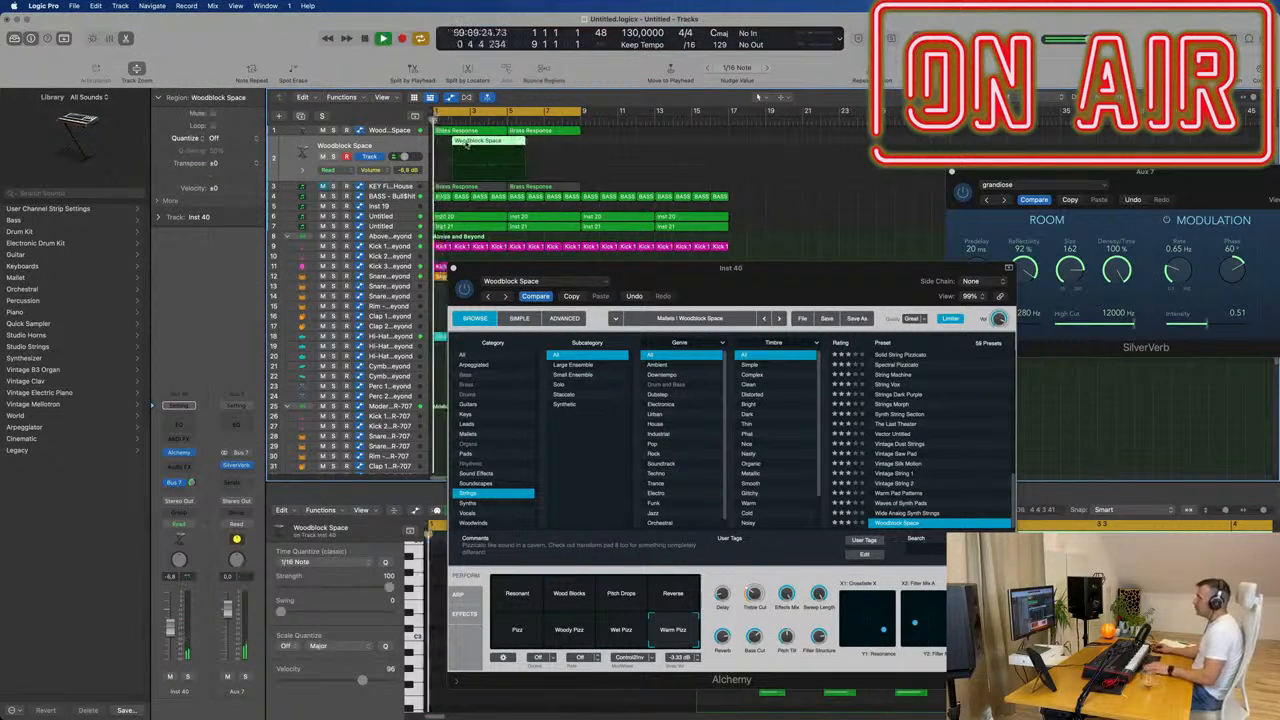
key(super+t)
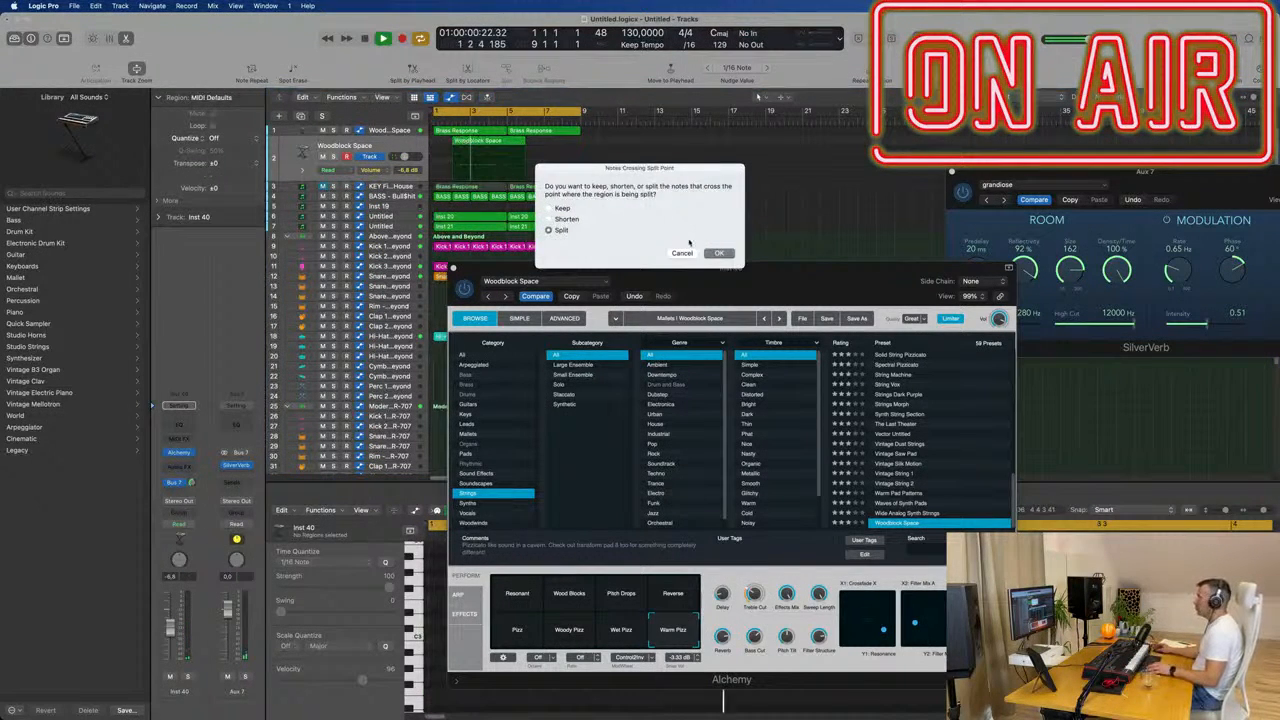
click(718, 254)
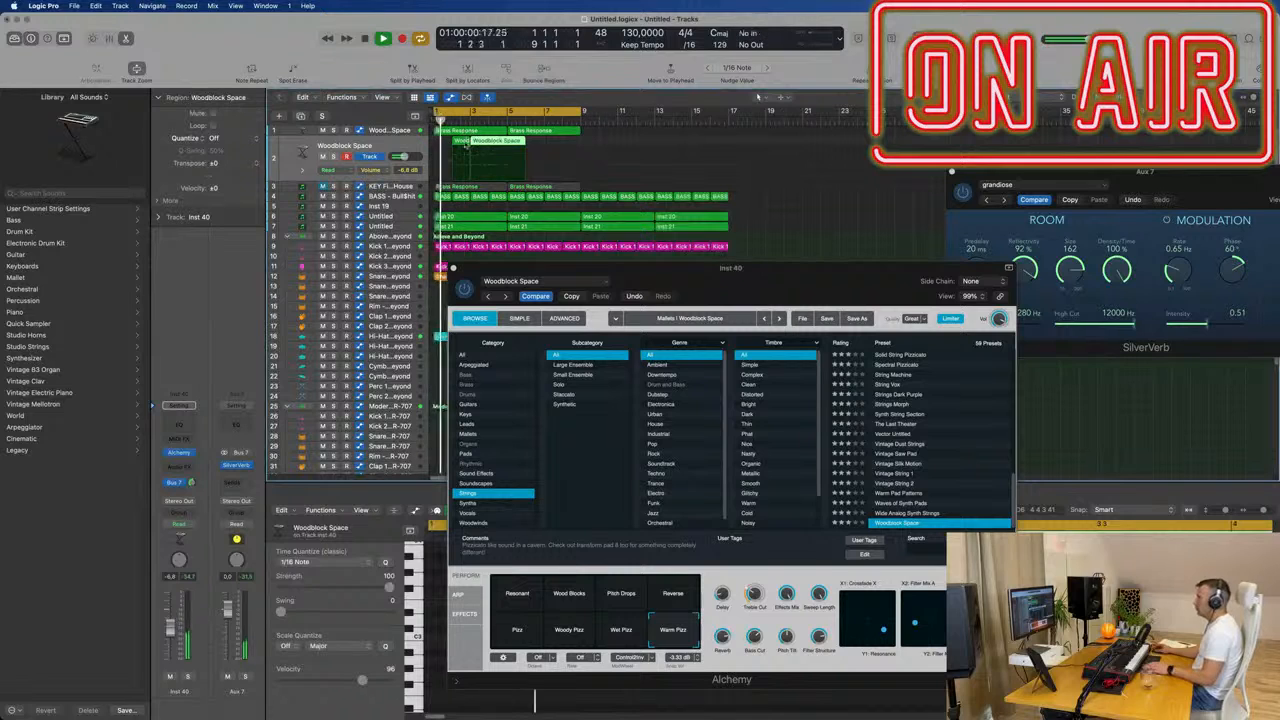
Step: Delete the first part of the split recording and move the remaining region to bar 1
key(Delete)
key(space)
key(space)
drag(497, 144, 460, 143)
key(space)
key(p)
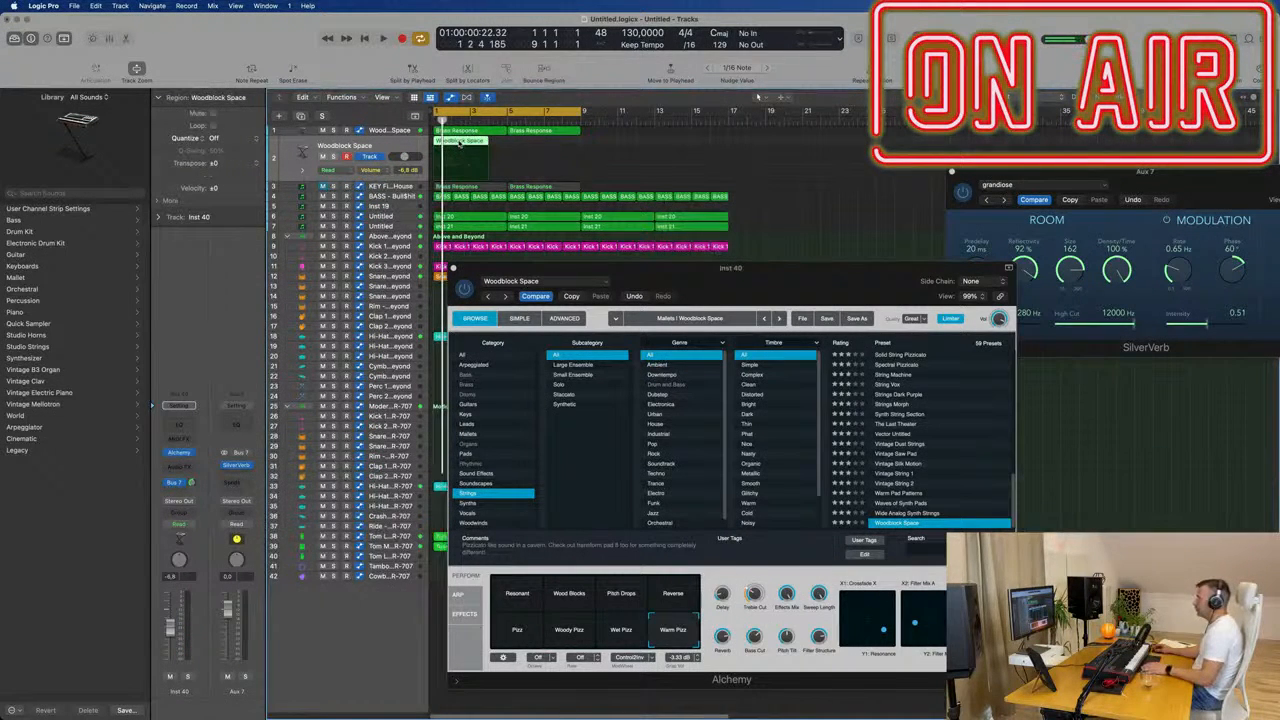
Step: Open the moved Woodblock Space region's notes and quantize all of them to 1/16 notes
double_click(460, 143)
drag(703, 271, 1242, 163)
key(space)
key(space)
click(562, 684)
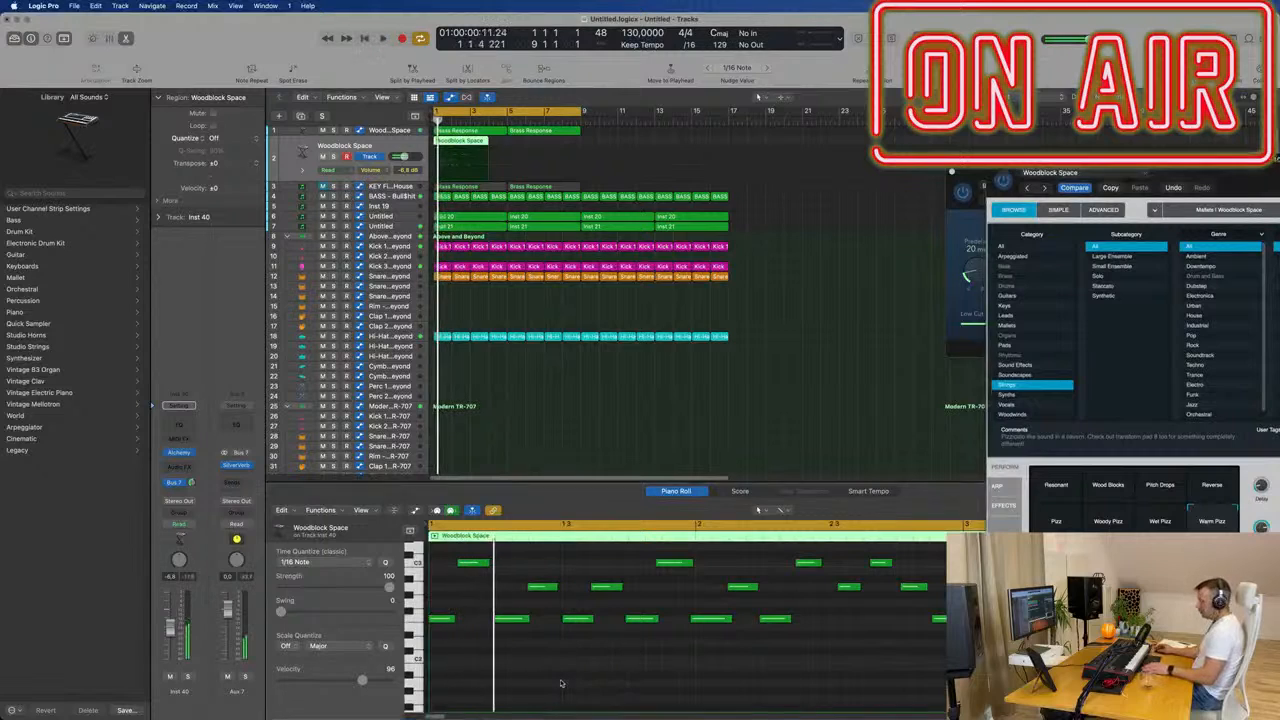
key(super+a)
key(q)
key(space)
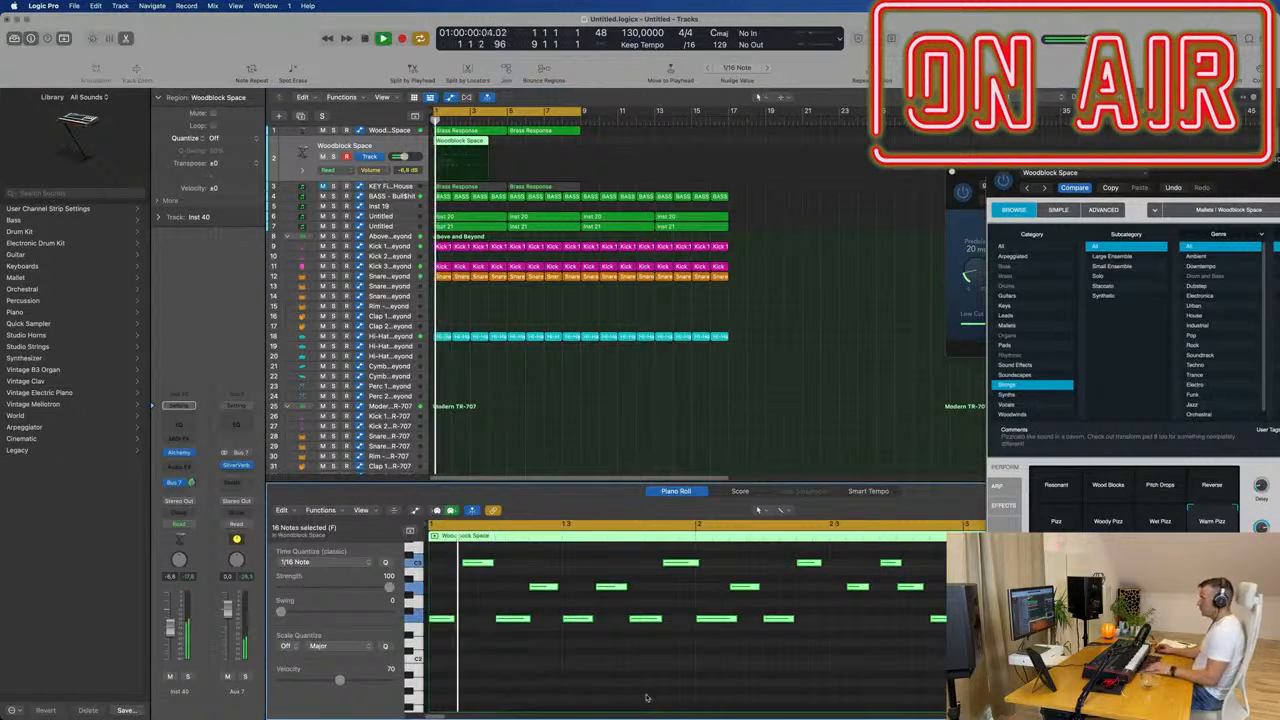
Step: Delete all notes from bar 2 onward, keeping the first-bar pattern, and replay from the start
key(super+Left)
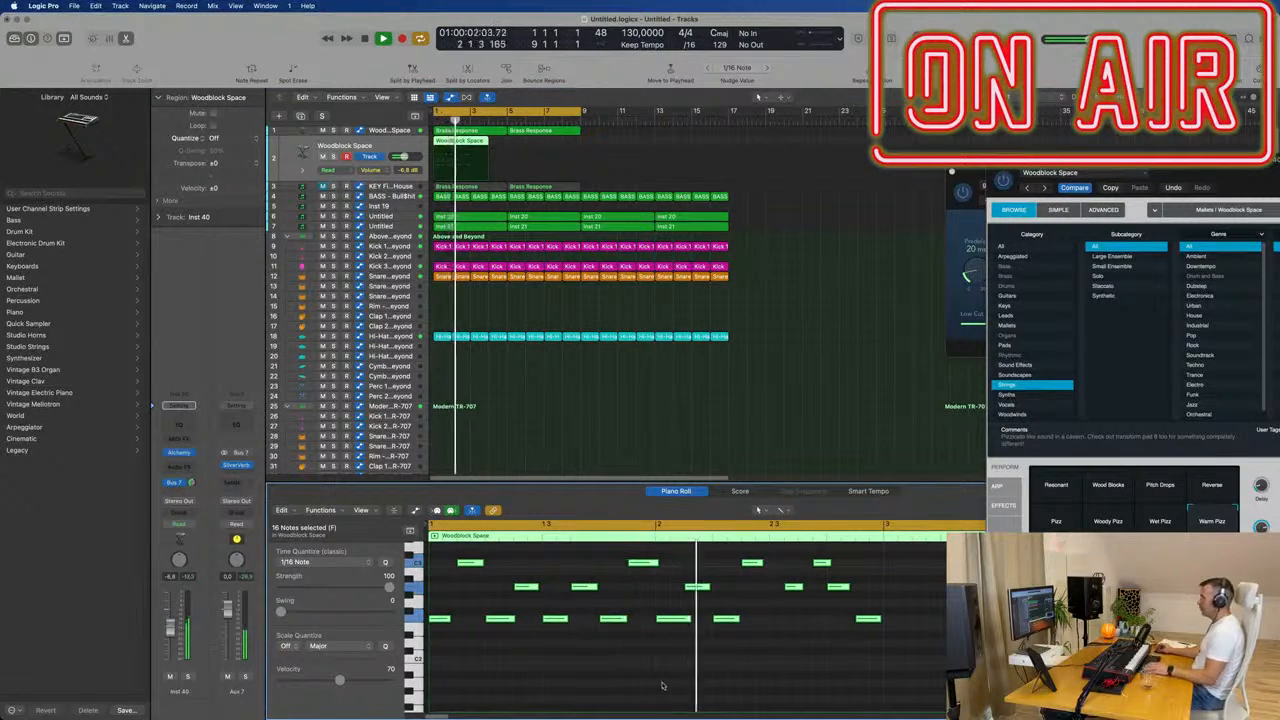
key(Return)
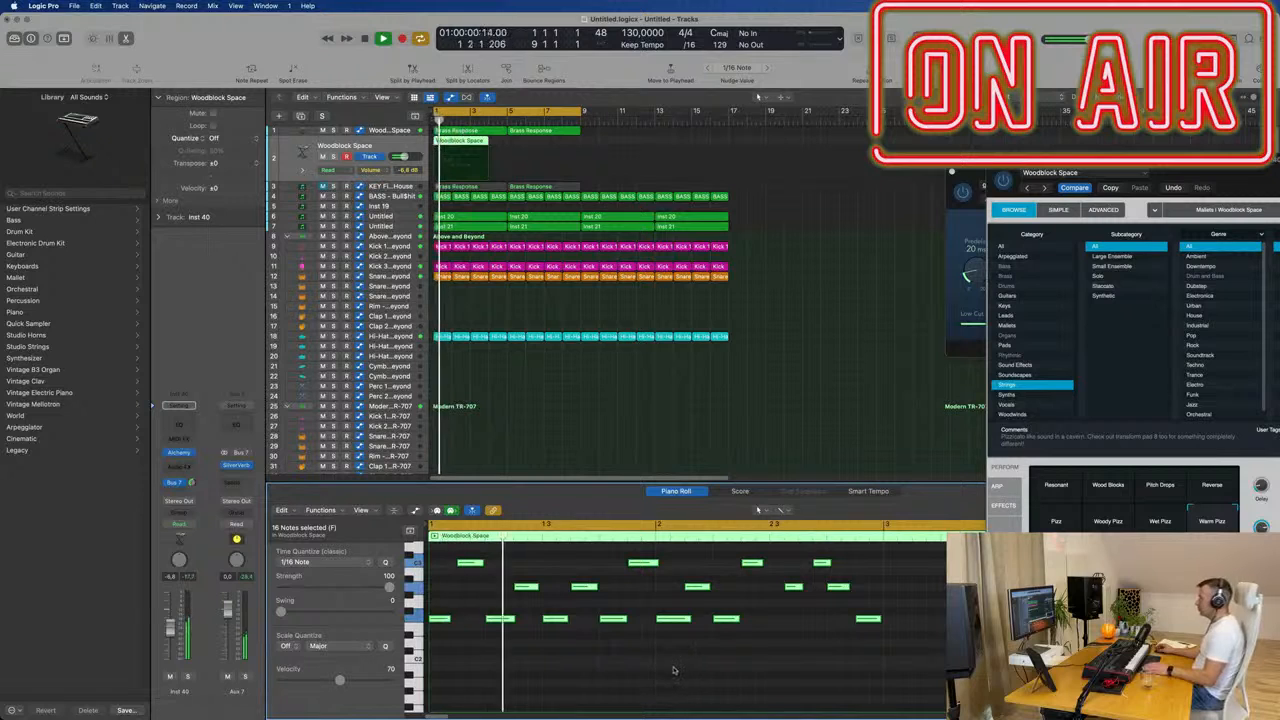
drag(673, 670, 924, 567)
key(Delete)
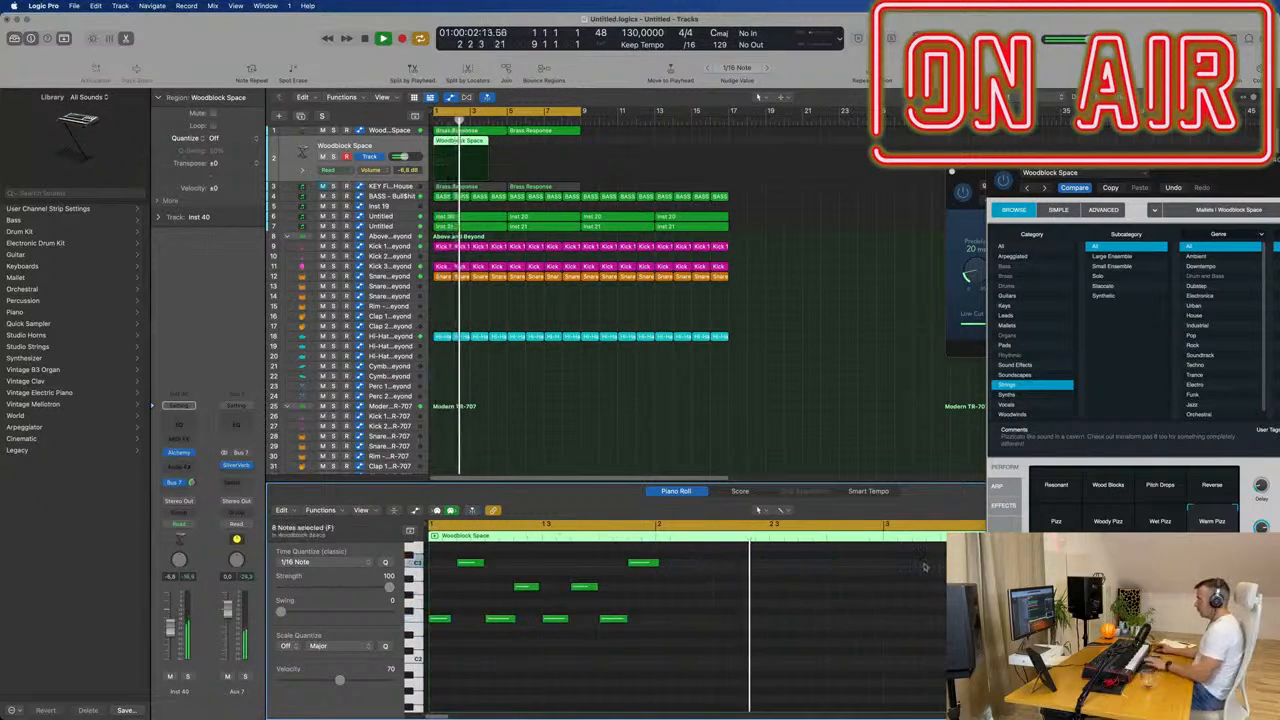
key(Return)
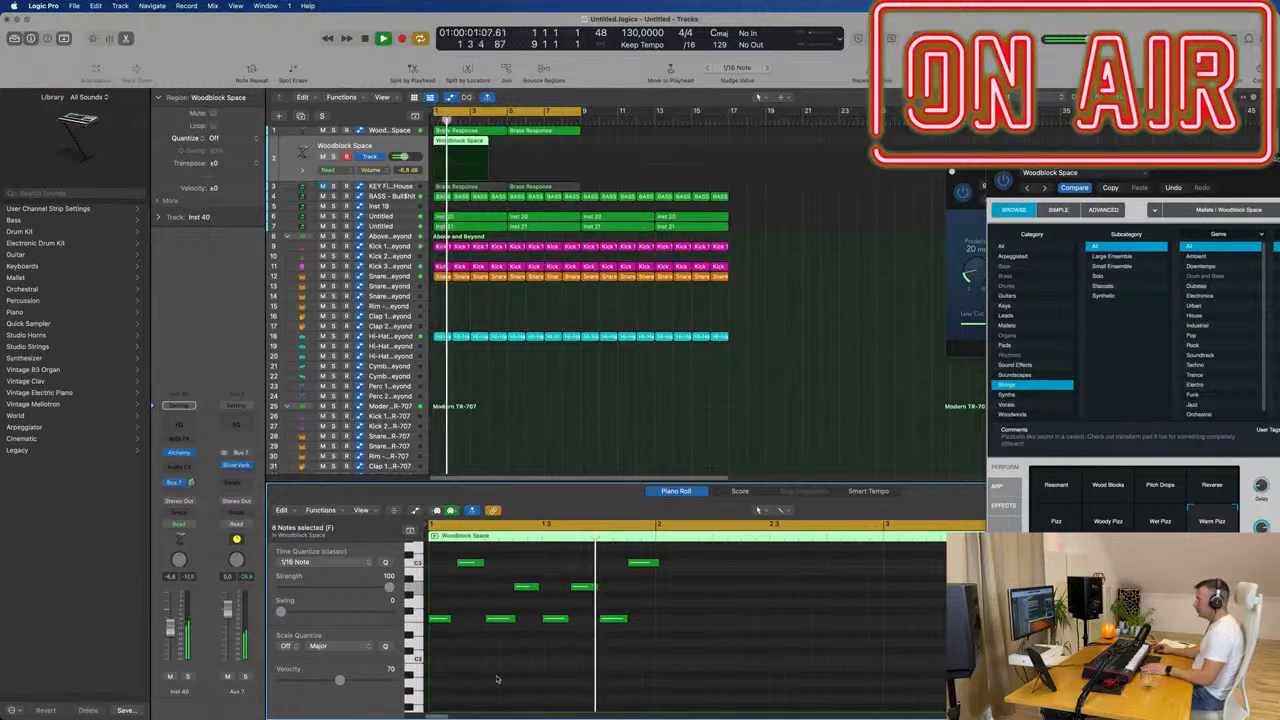
Step: Select the eight remaining notes and repeat the pattern over the following bars
click(642, 563)
key(super+a)
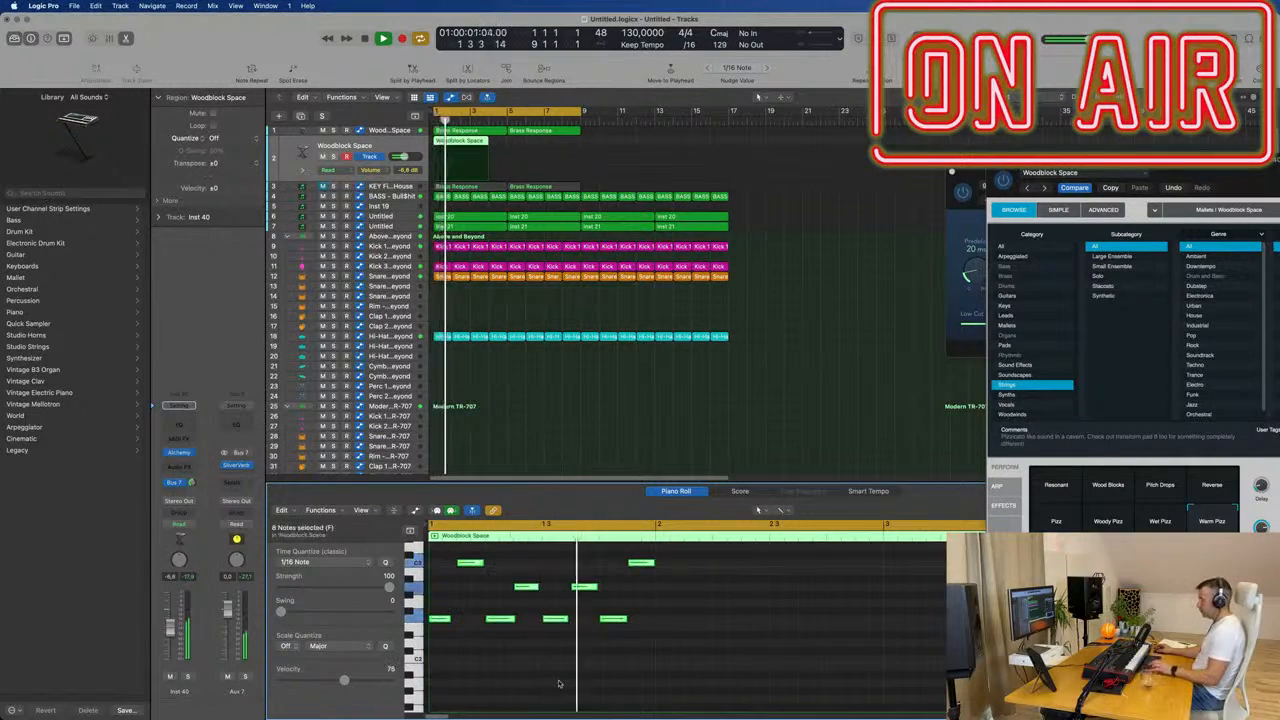
key(super+r)
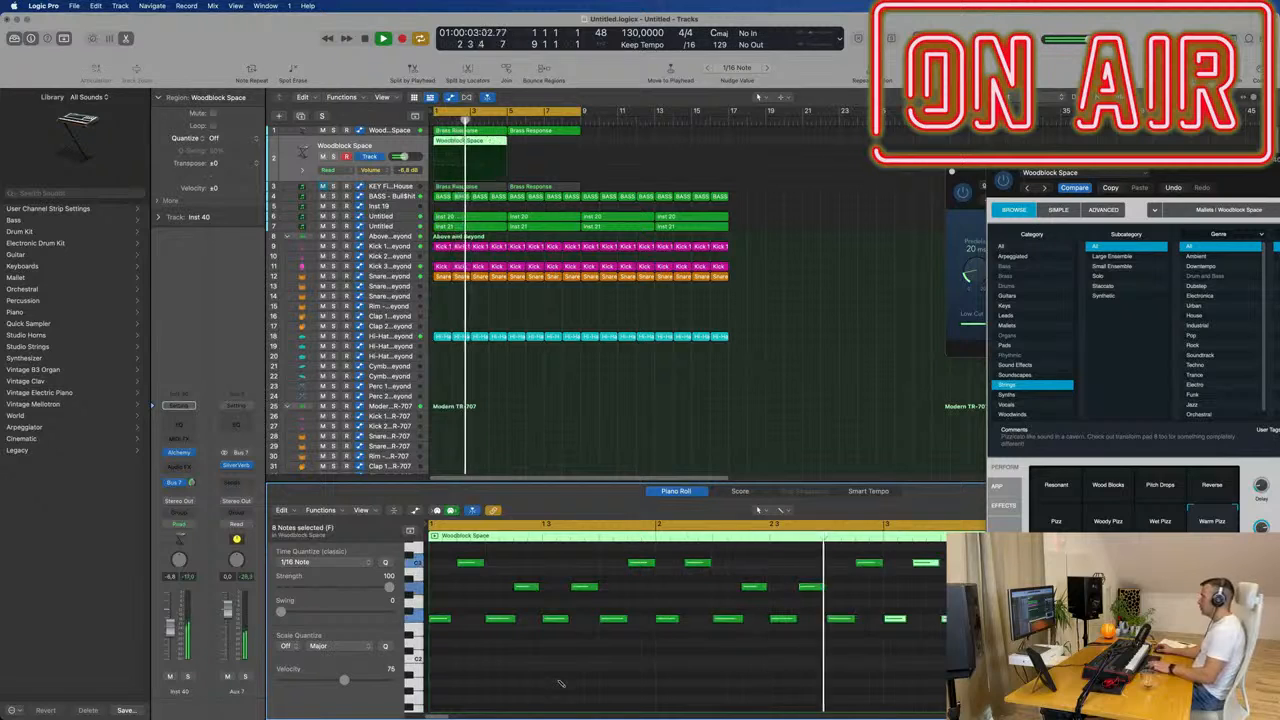
Step: Try repeating the four-bar Woodblock Space region from bar 5, and undo it
click(576, 182)
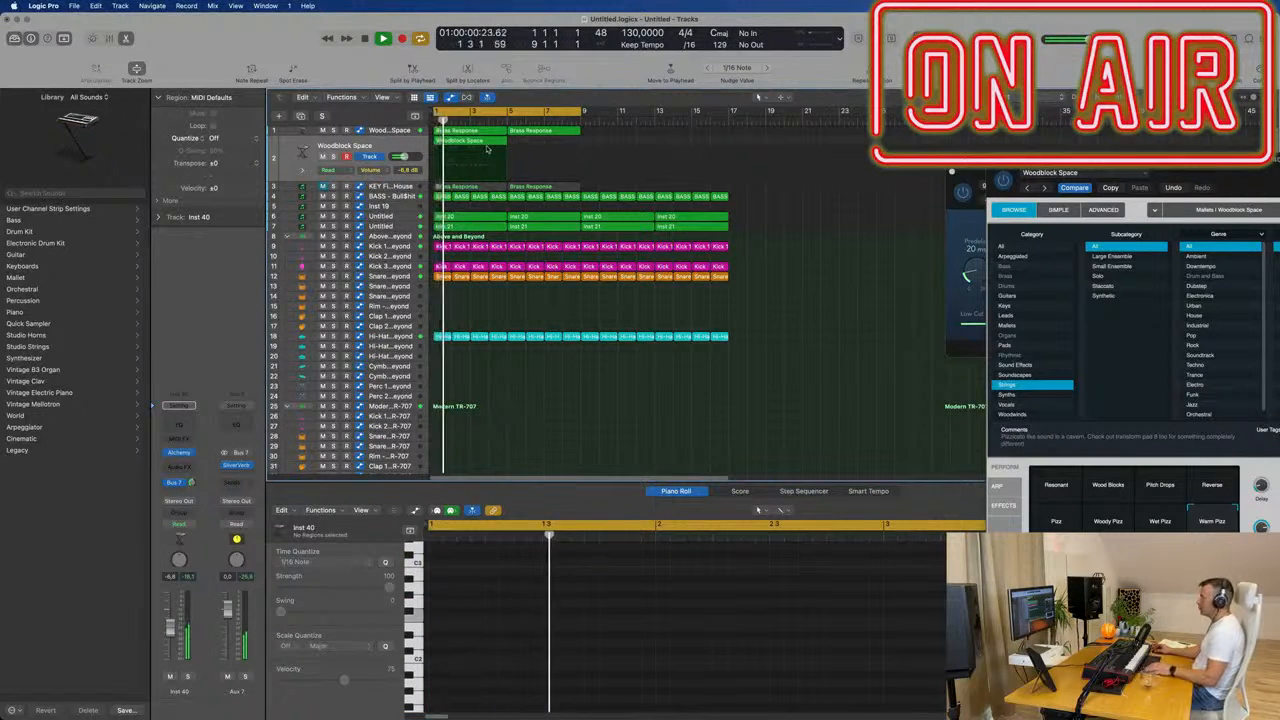
click(490, 142)
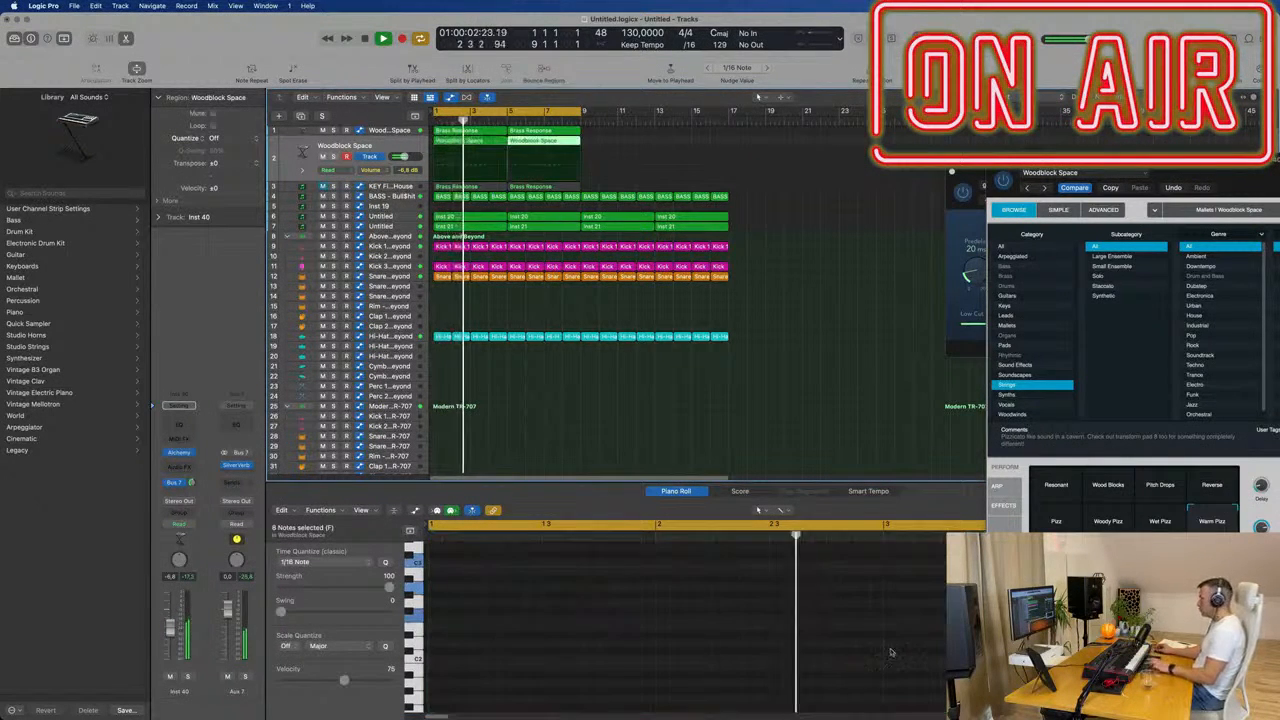
key(super+r)
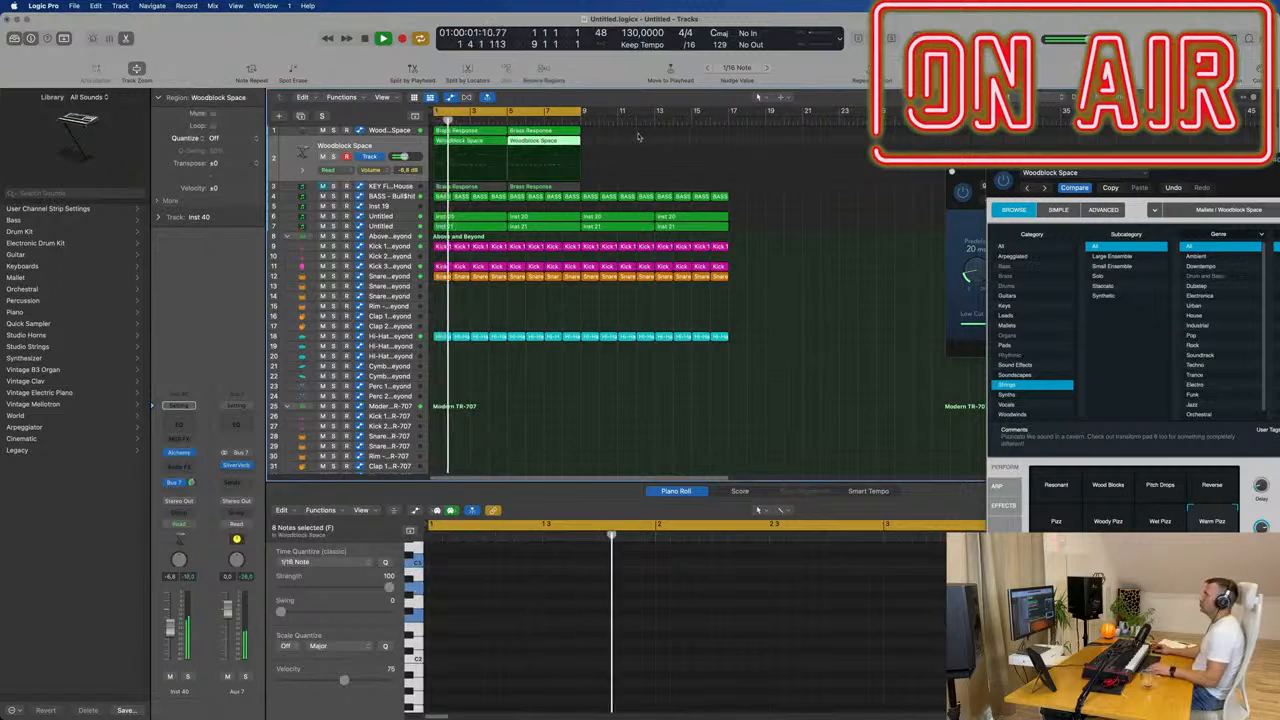
key(super+z)
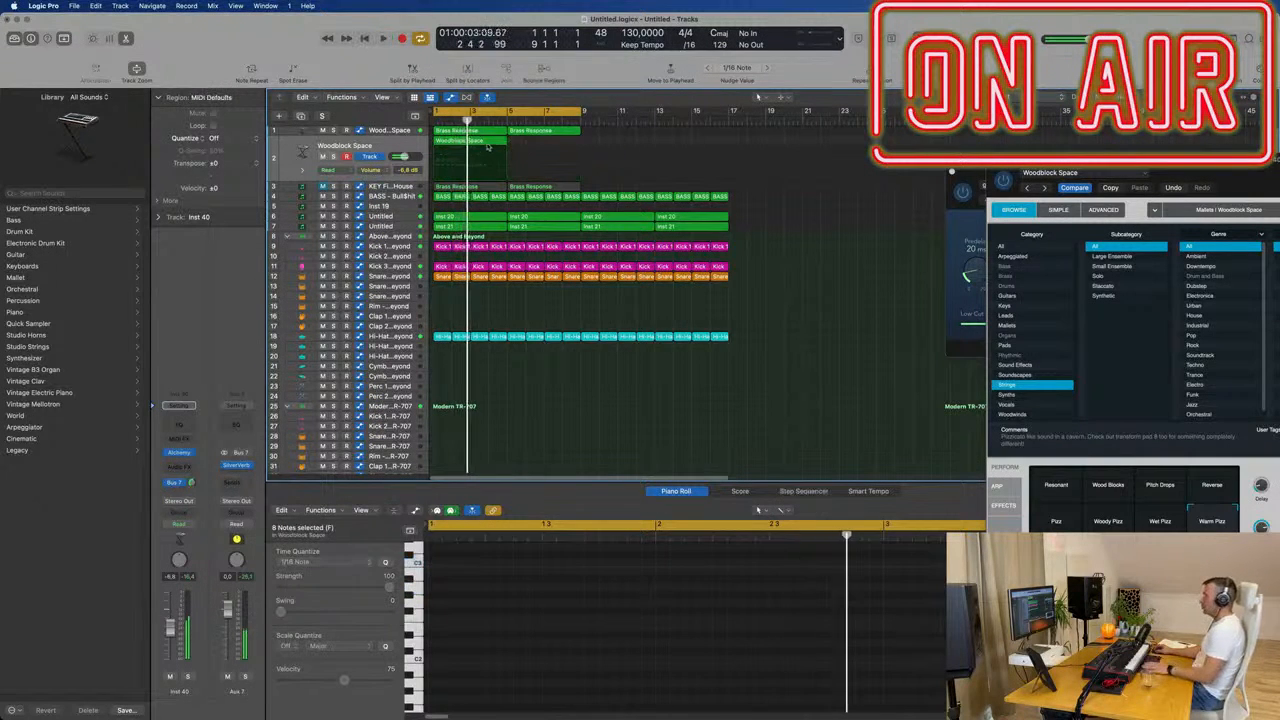
Step: Repeat the last eight-note pattern through bar 4 and remove the part of the region beyond bar 5
scroll(880, 663, down, 3)
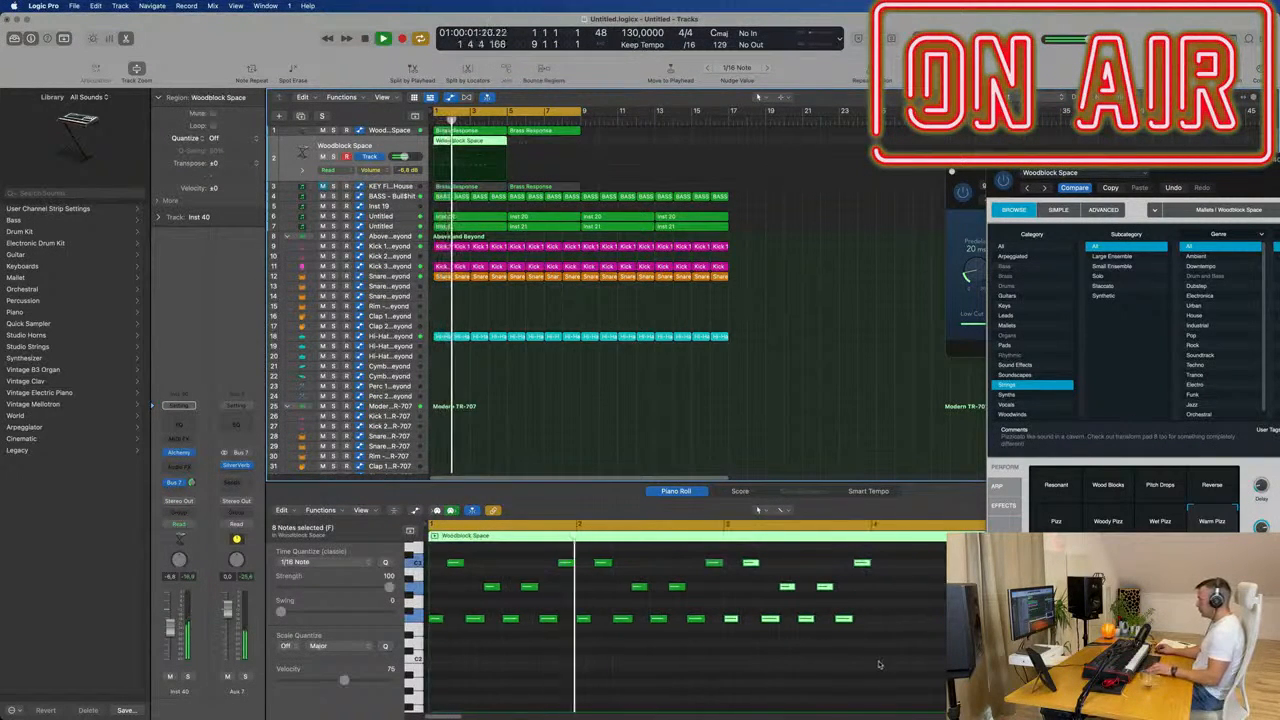
click(880, 663)
drag(802, 641, 908, 558)
key(super+r)
key(space)
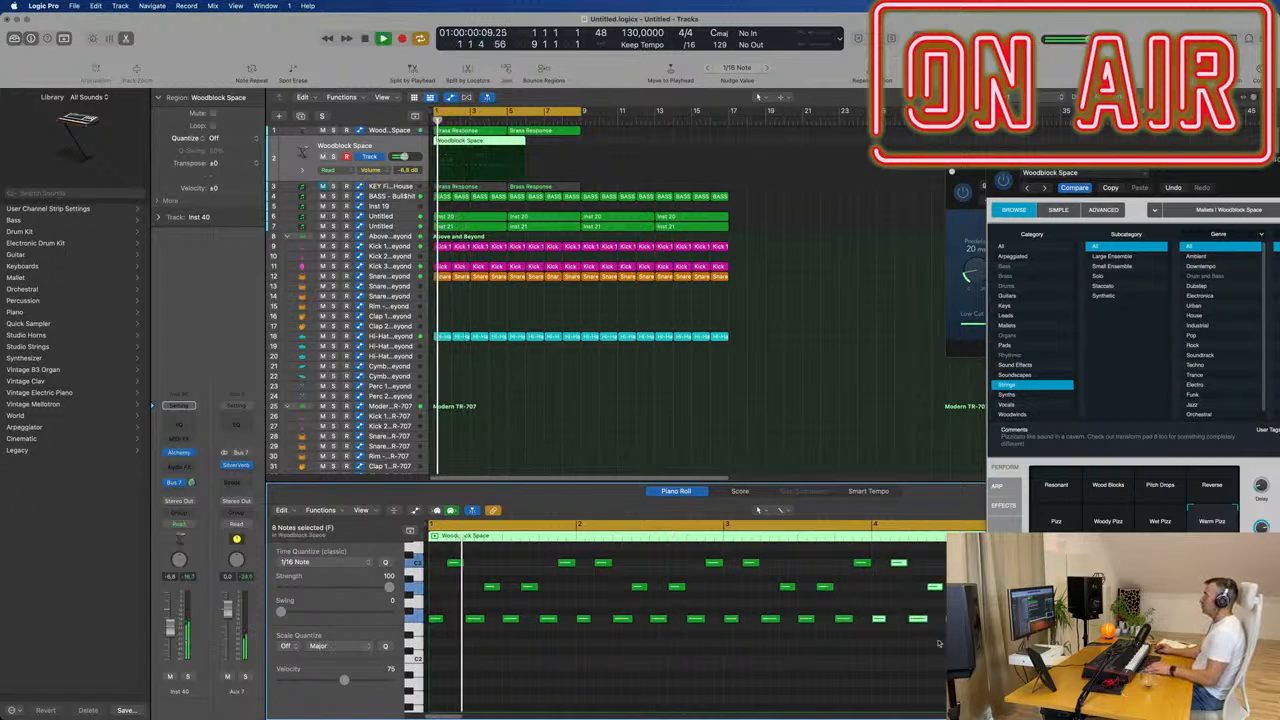
drag(506, 141, 534, 151)
key(Delete)
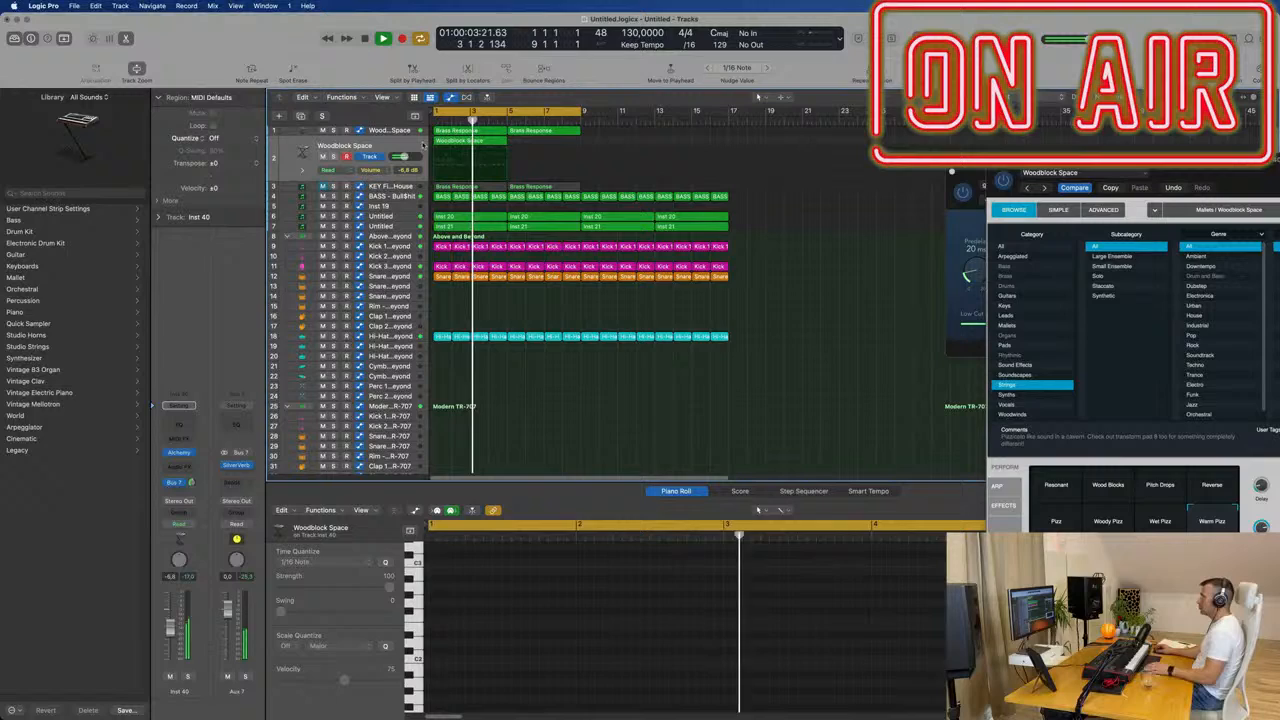
Step: Transpose all notes of the four-bar Woodblock Space region up one octave and restart playback
click(470, 141)
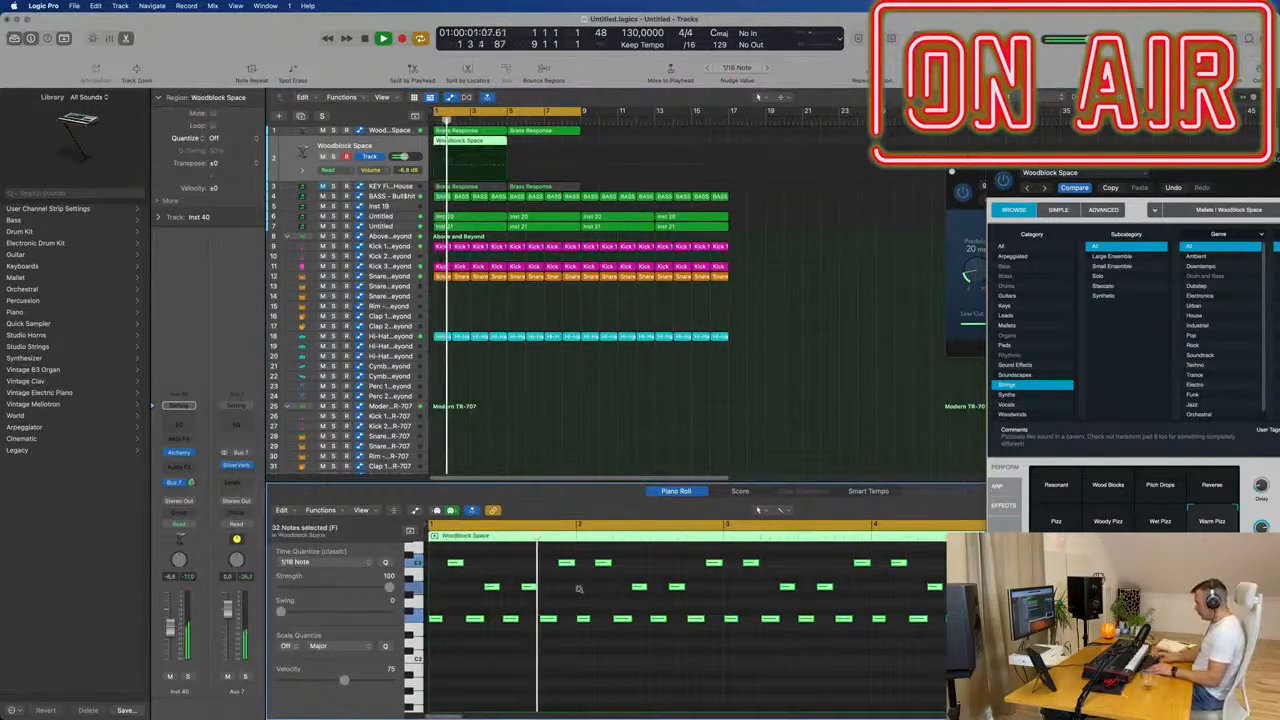
key(Delete)
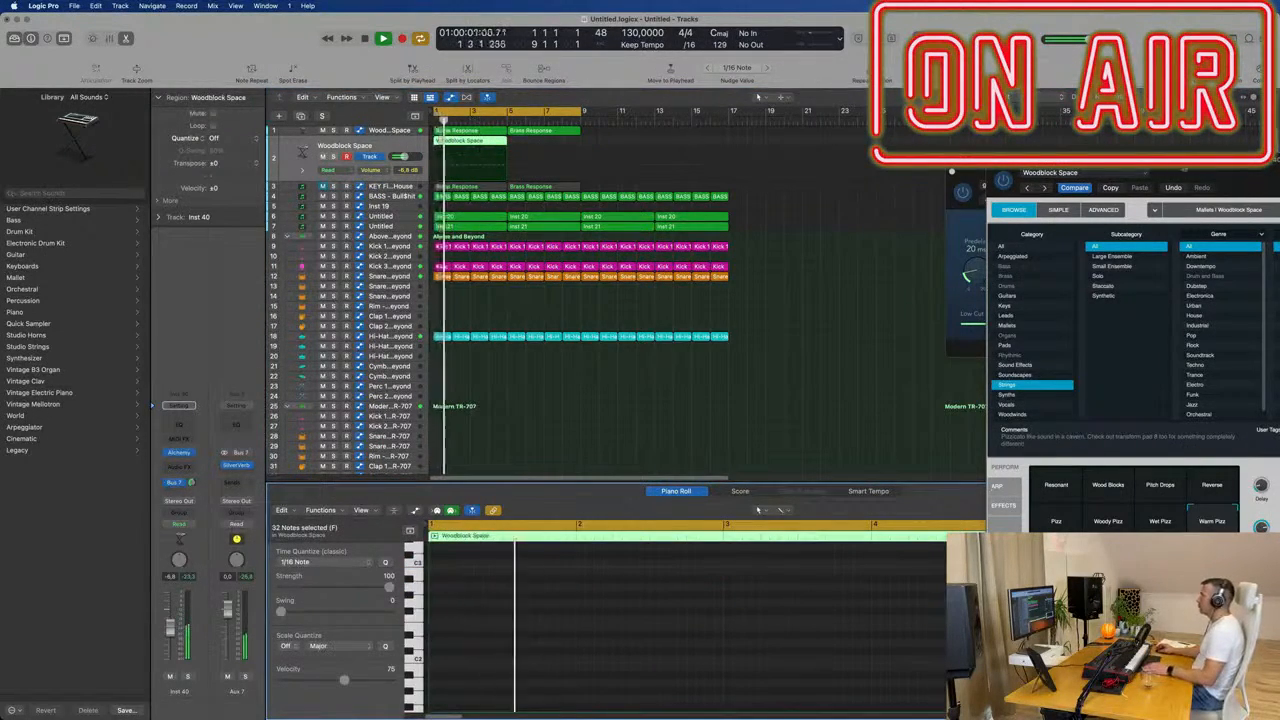
drag(1192, 165, 663, 232)
key(space)
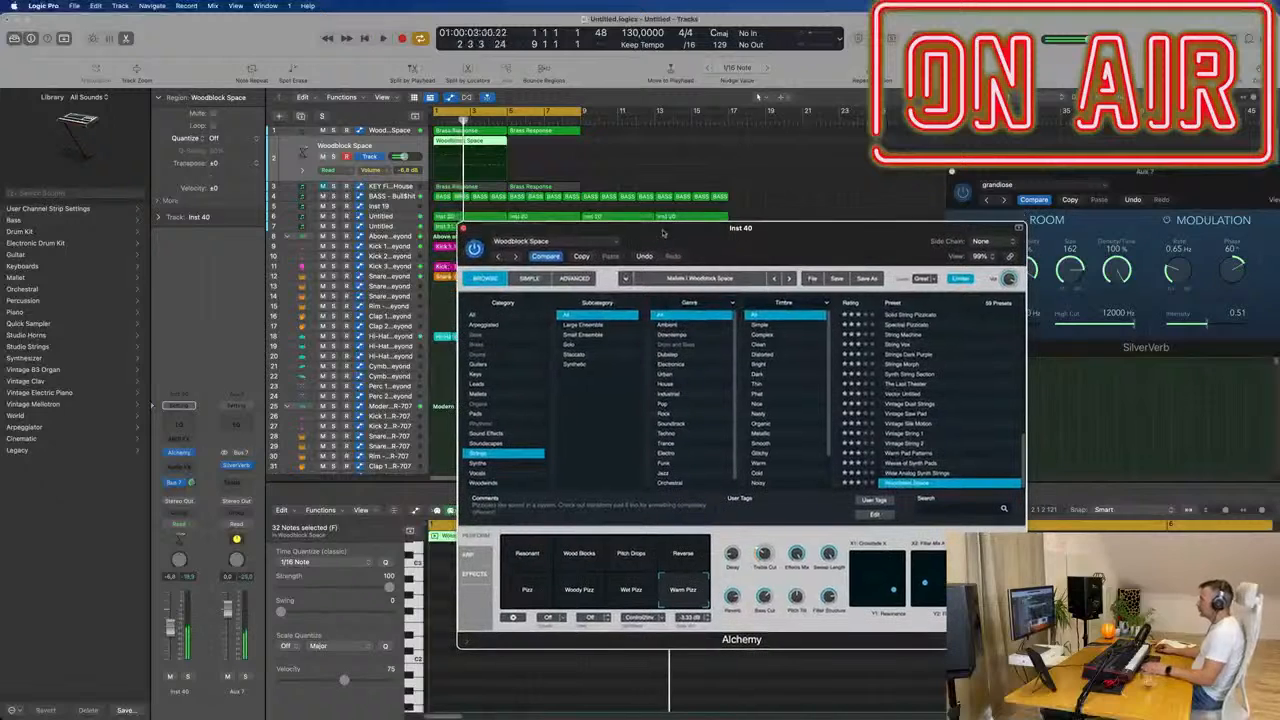
key(space)
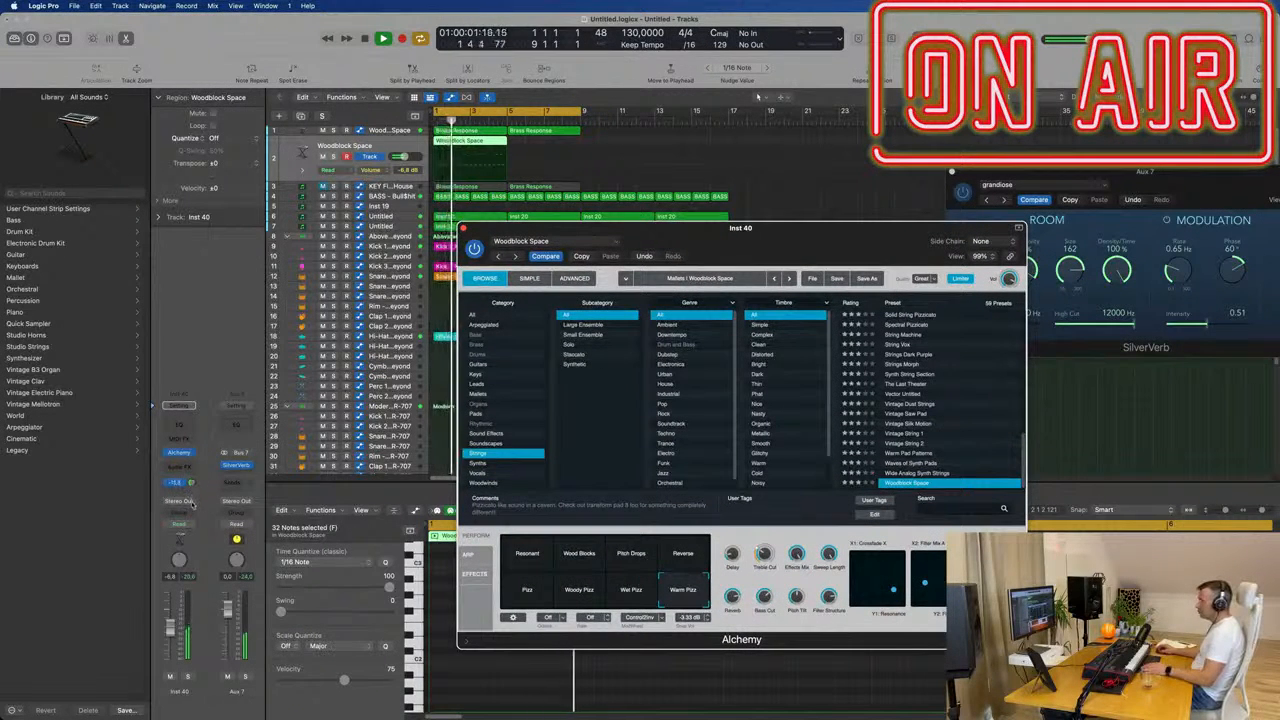
Step: Audition the Wet Pizz, Pizz, Resonant, Wood Blocks, Pitch Drops and Reverse snapshots in Alchemy during playback
click(634, 590)
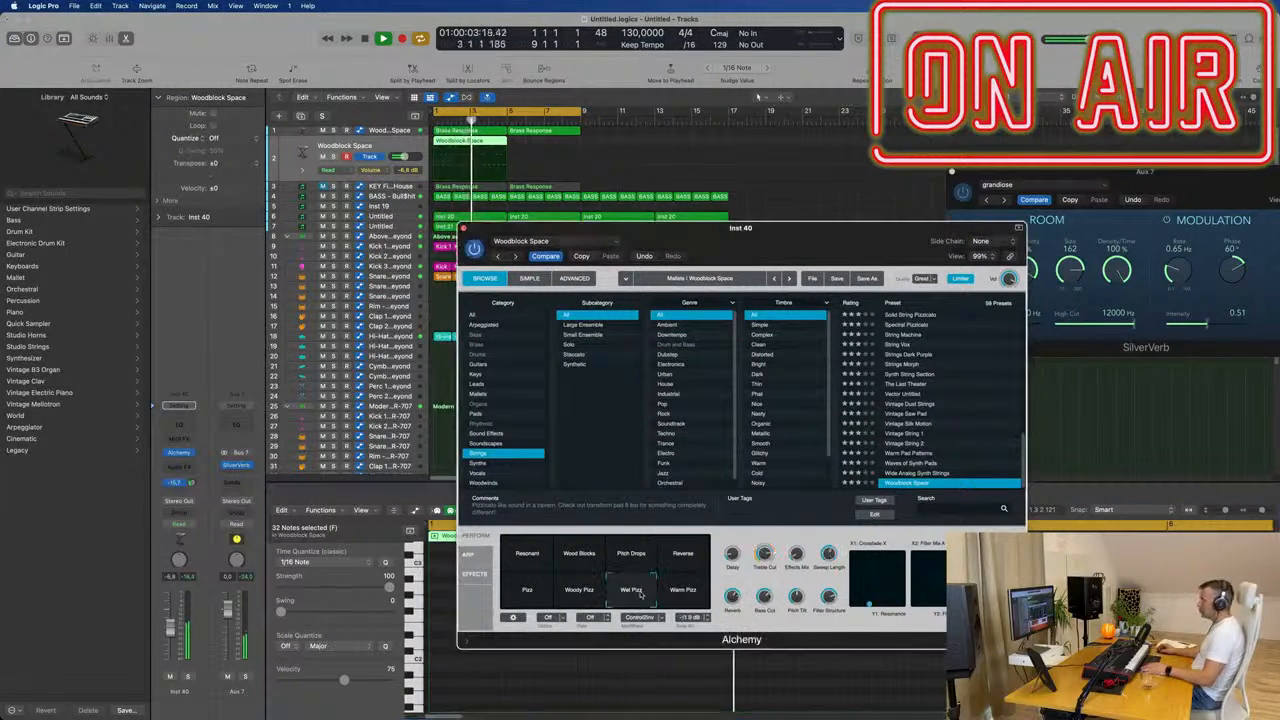
click(527, 595)
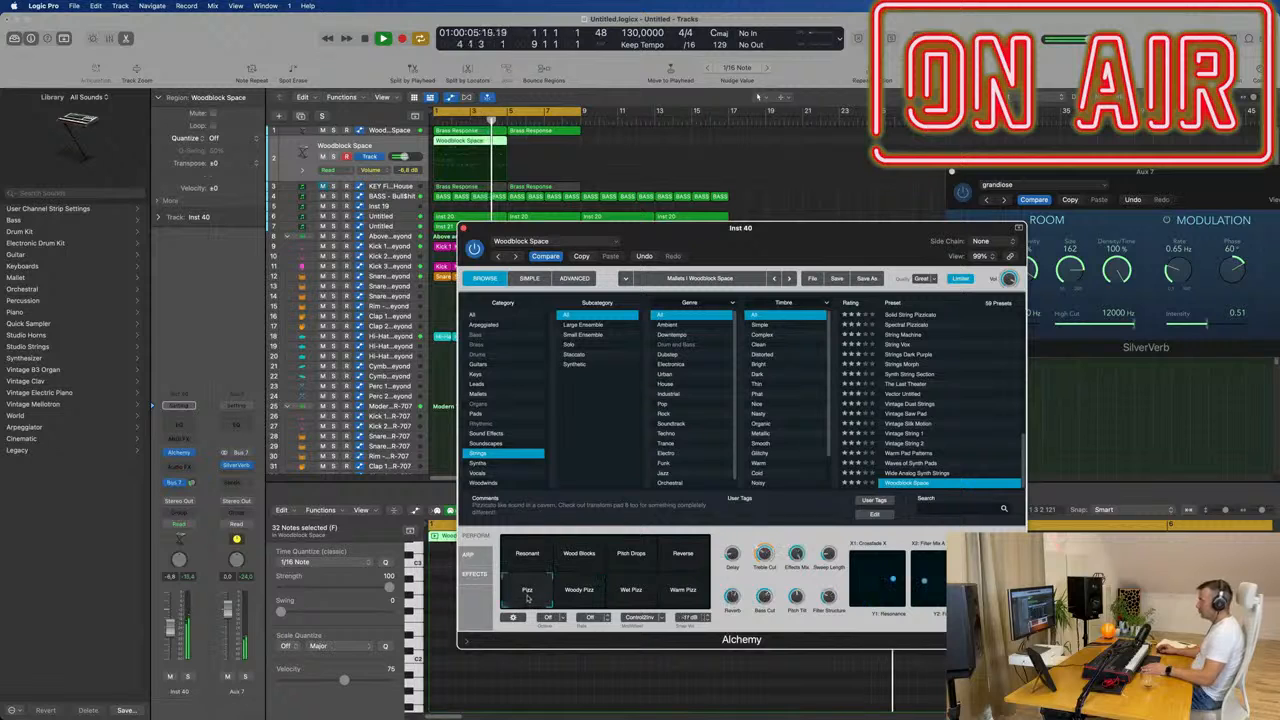
drag(702, 267, 917, 175)
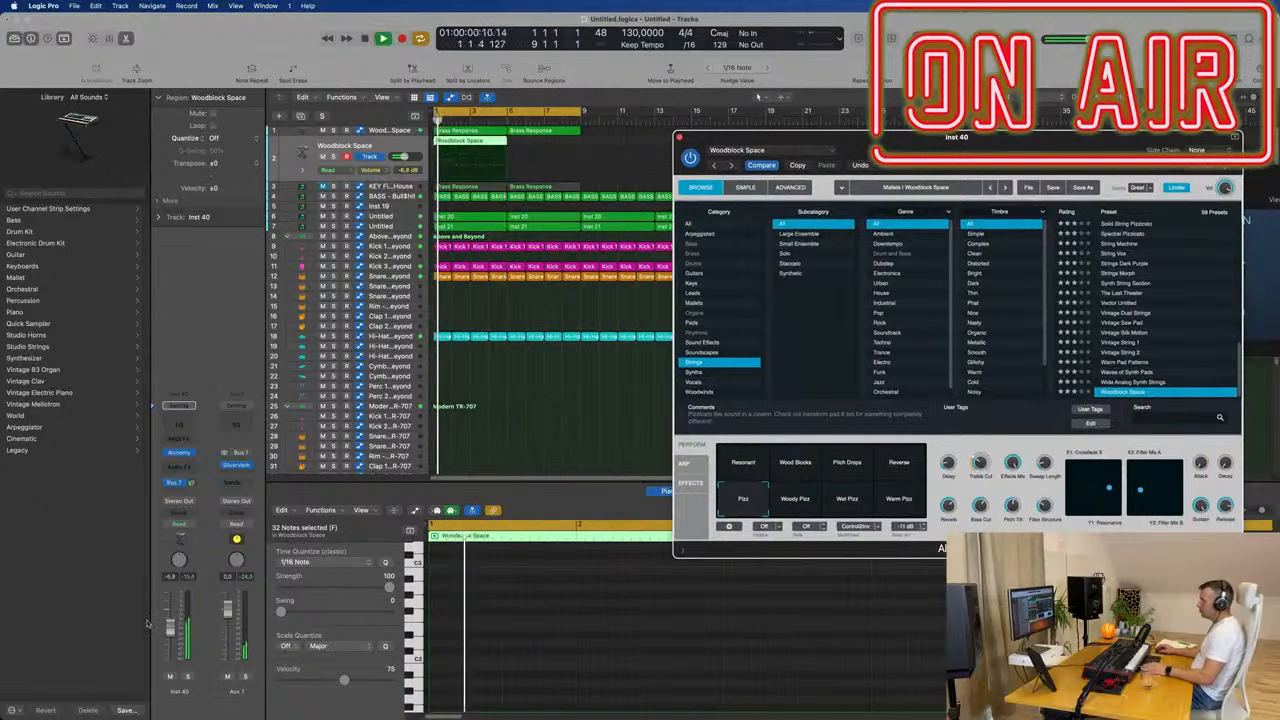
click(743, 462)
click(795, 462)
click(847, 463)
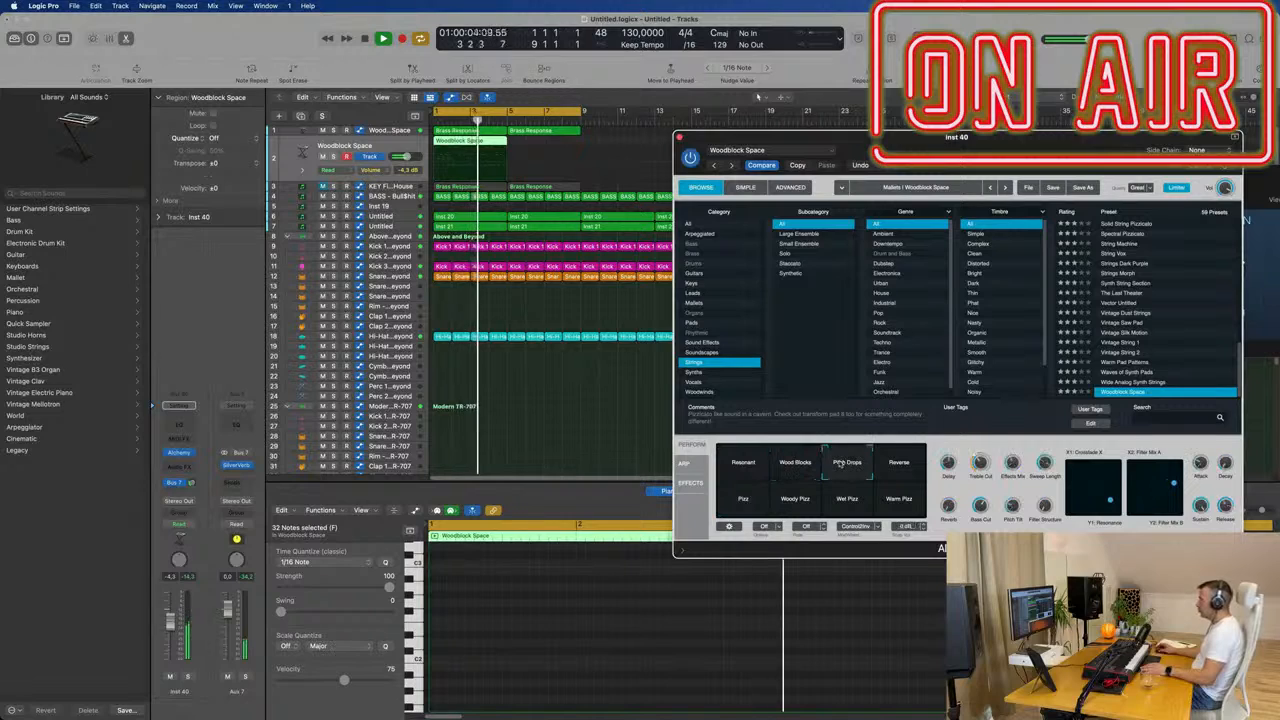
click(904, 466)
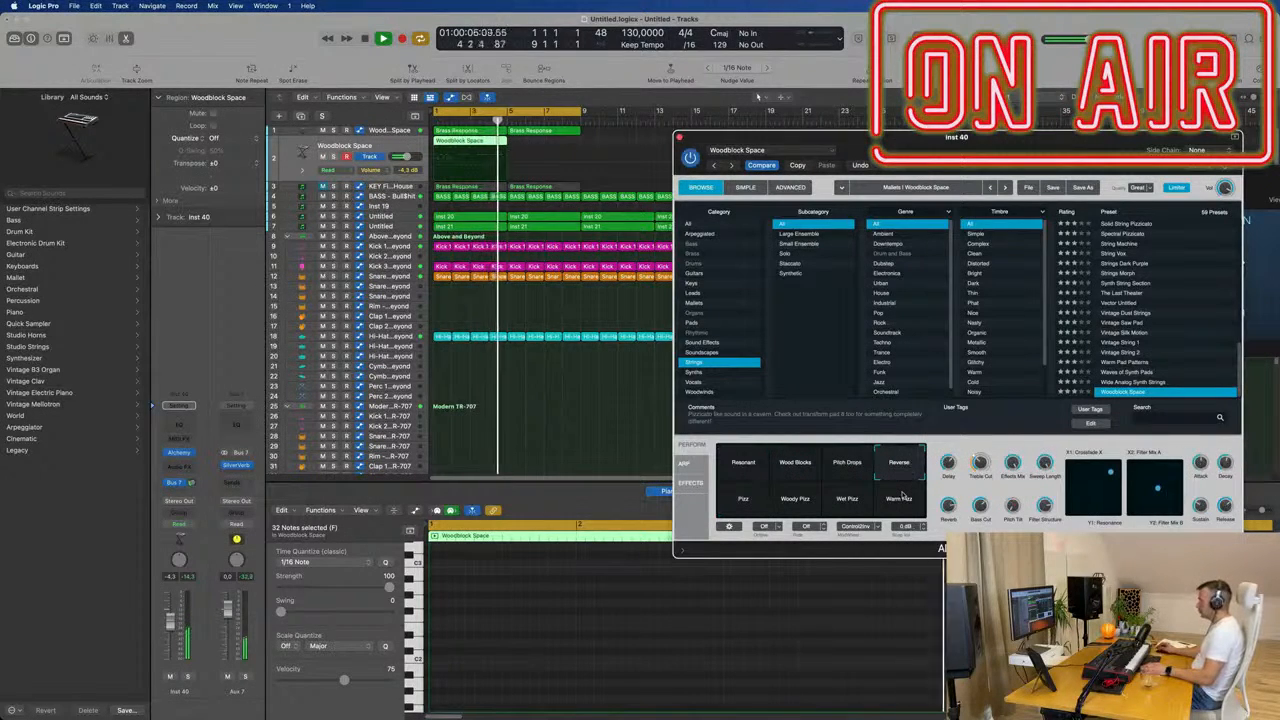
Step: Replay from the start and repeat the four-bar Woodblock Space region from bar 5
drag(971, 164, 871, 204)
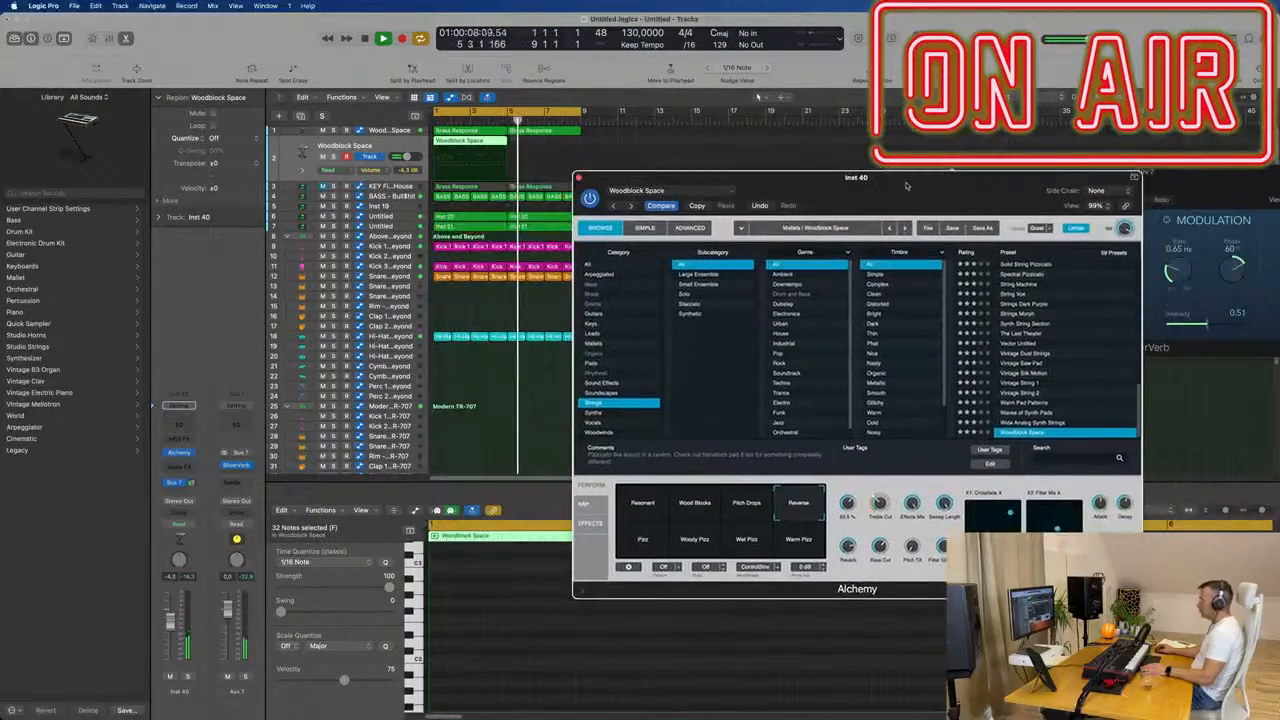
key(space)
key(space)
click(531, 154)
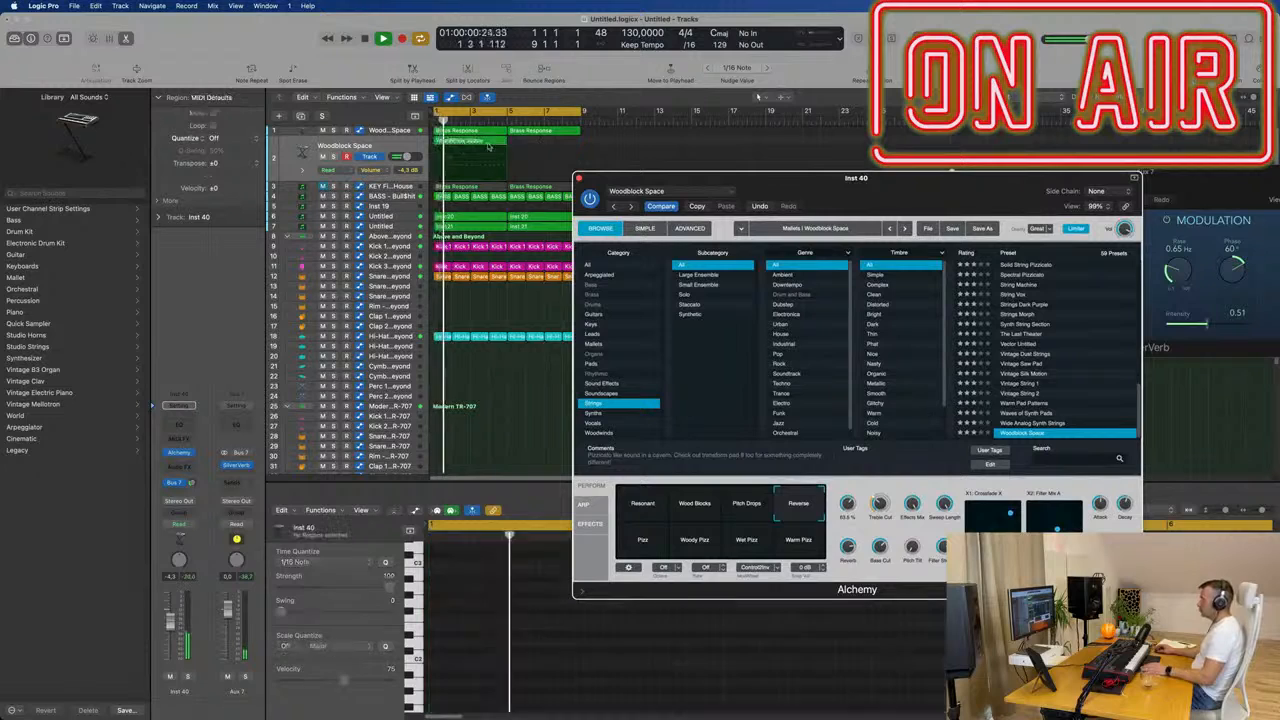
click(458, 142)
key(super+r)
Step: Compare the Pizz, Woody Pizz, Wet Pizz and Warm Pizz snapshots in Alchemy and settle on Wet Pizz
drag(1000, 194, 940, 197)
click(600, 550)
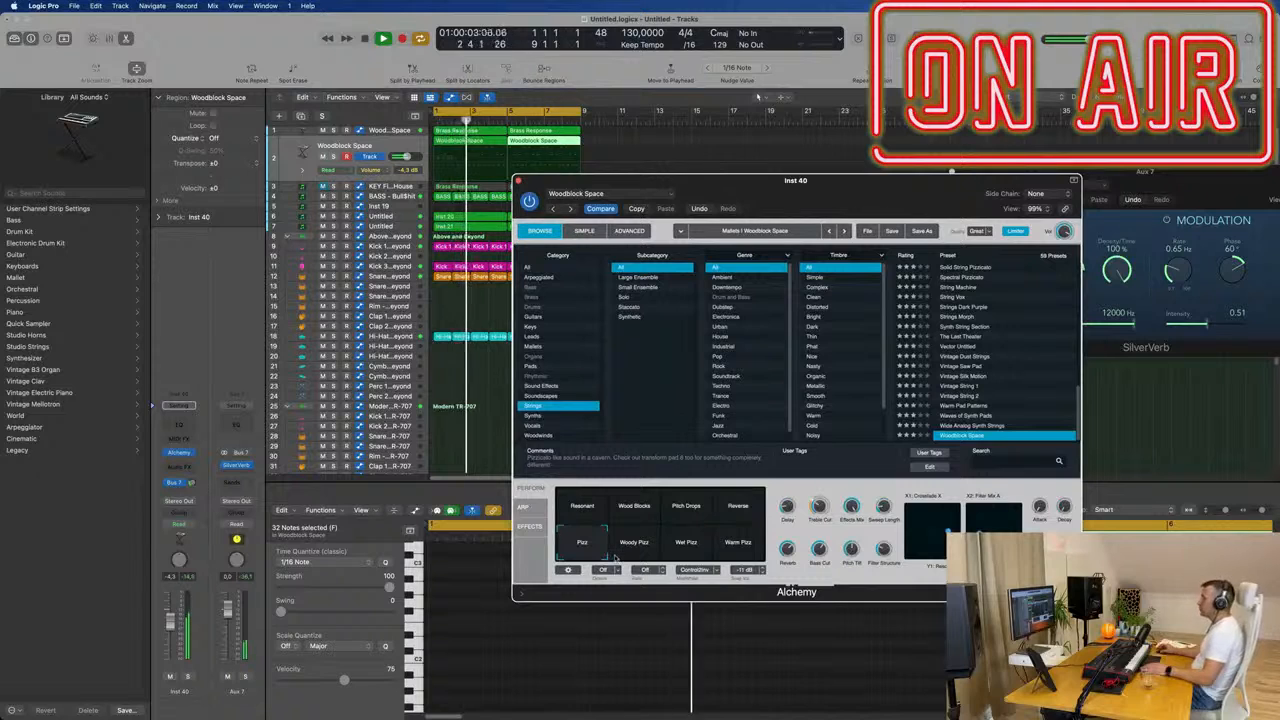
click(642, 548)
click(686, 545)
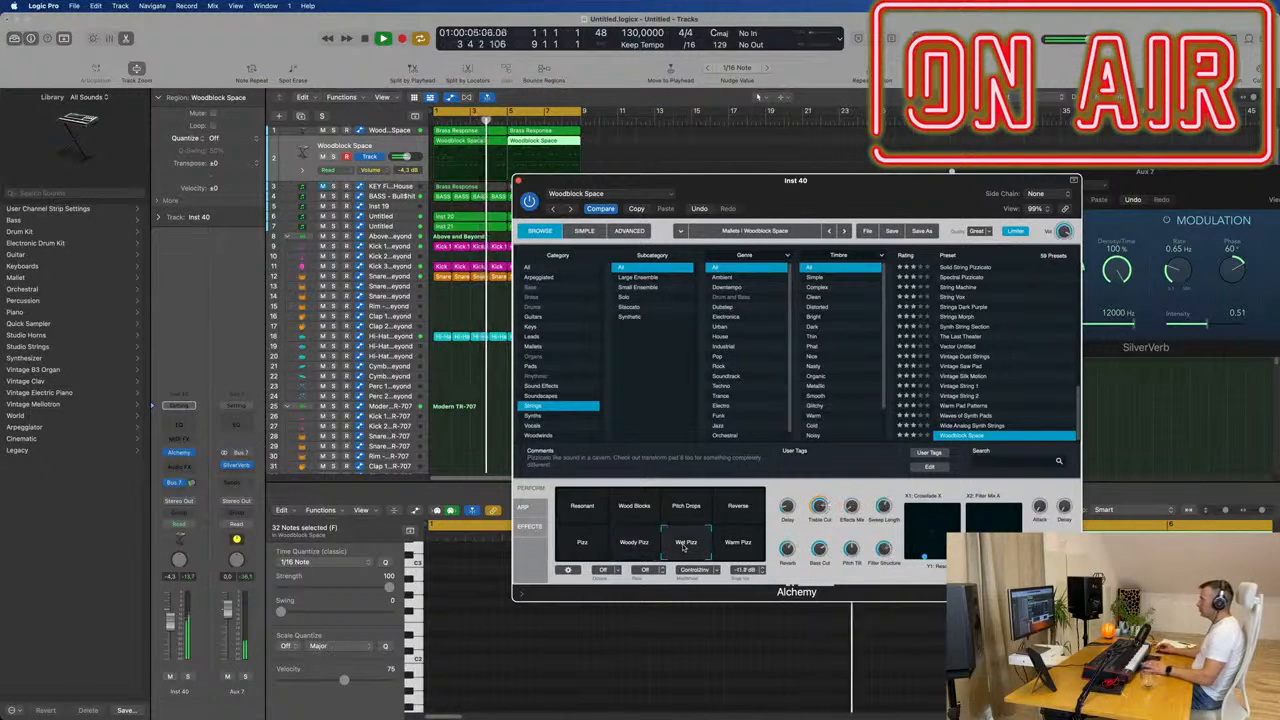
click(736, 543)
click(668, 558)
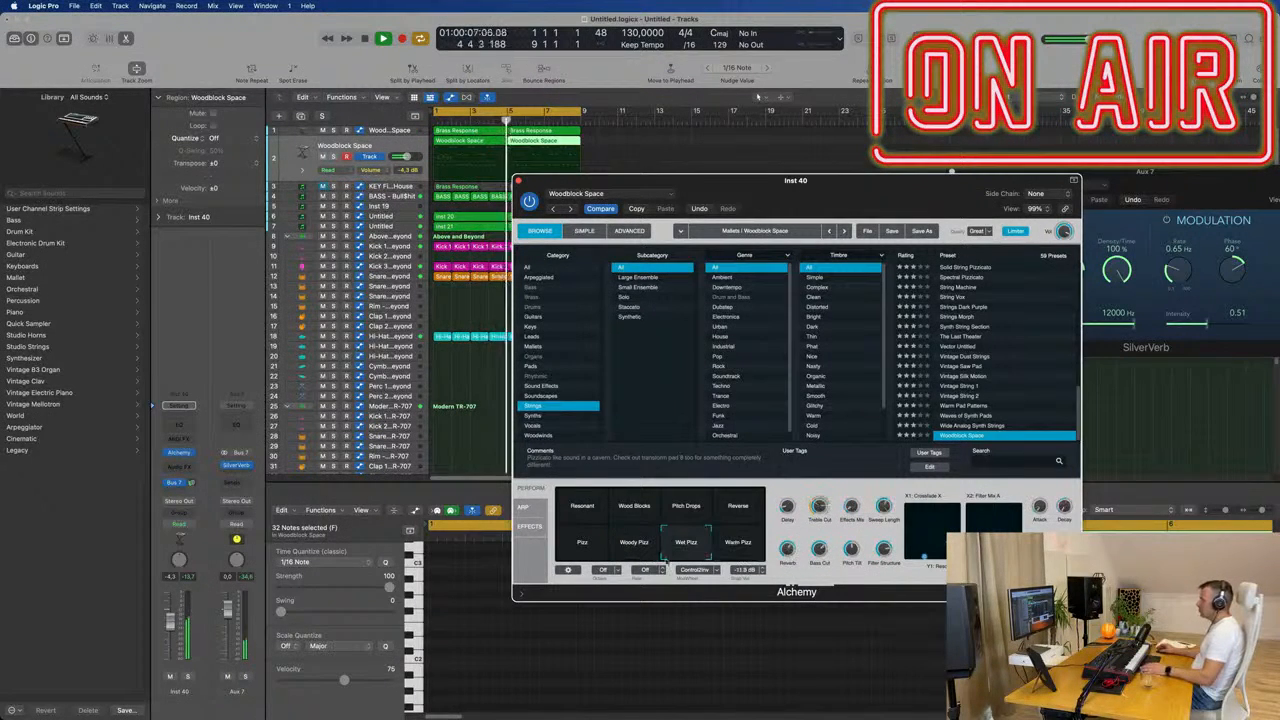
click(624, 555)
click(682, 546)
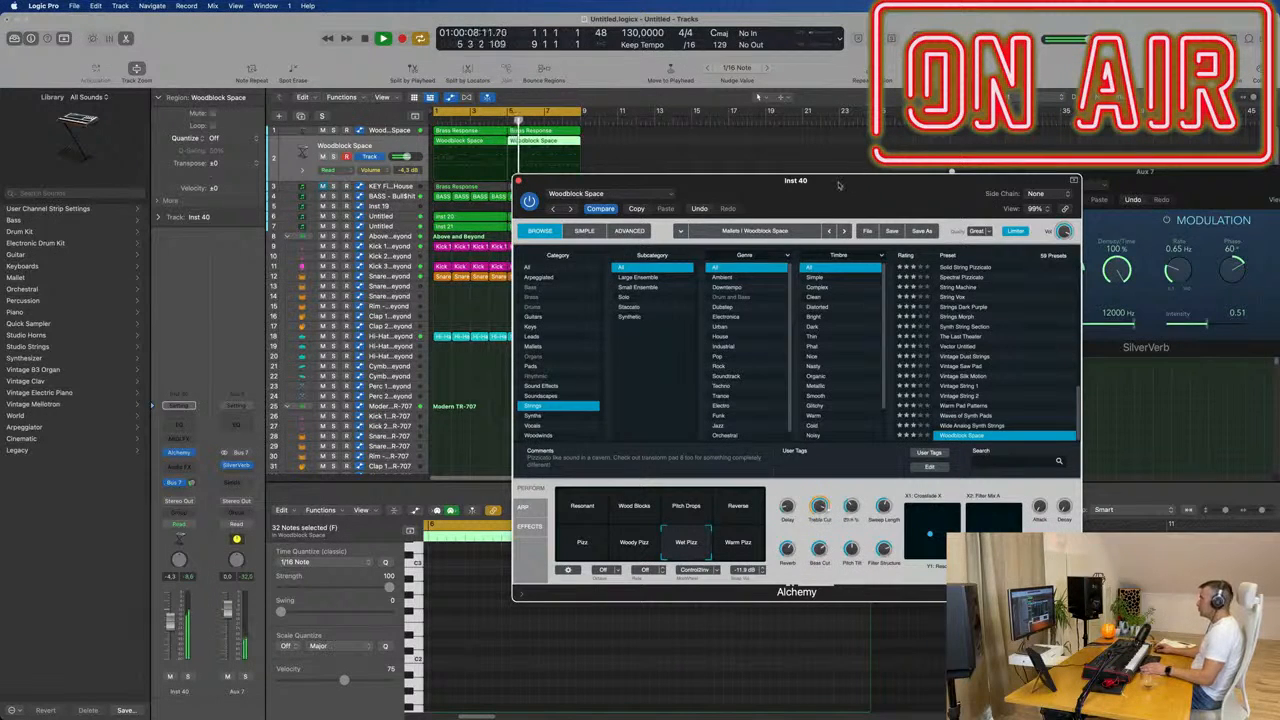
Step: Stop playback and select both Woodblock Space regions, showing their notes in the Piano Roll
drag(838, 185, 1229, 170)
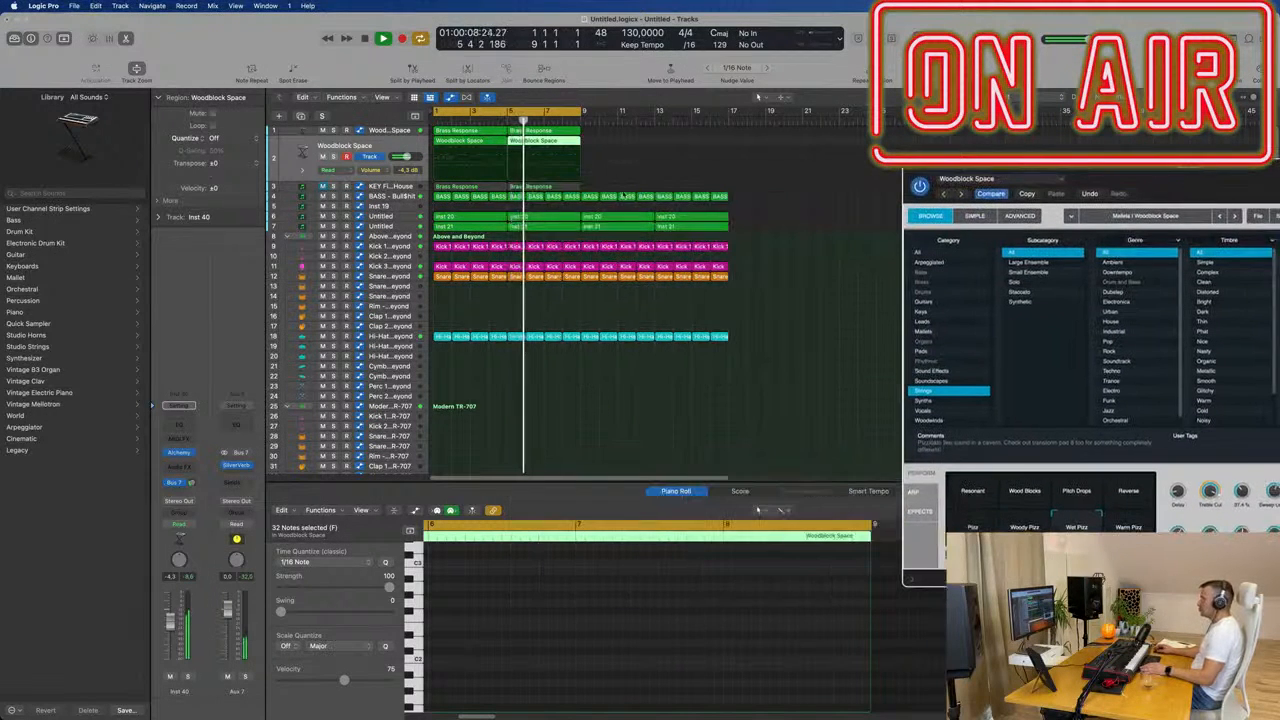
click(672, 156)
key(space)
drag(612, 144, 432, 147)
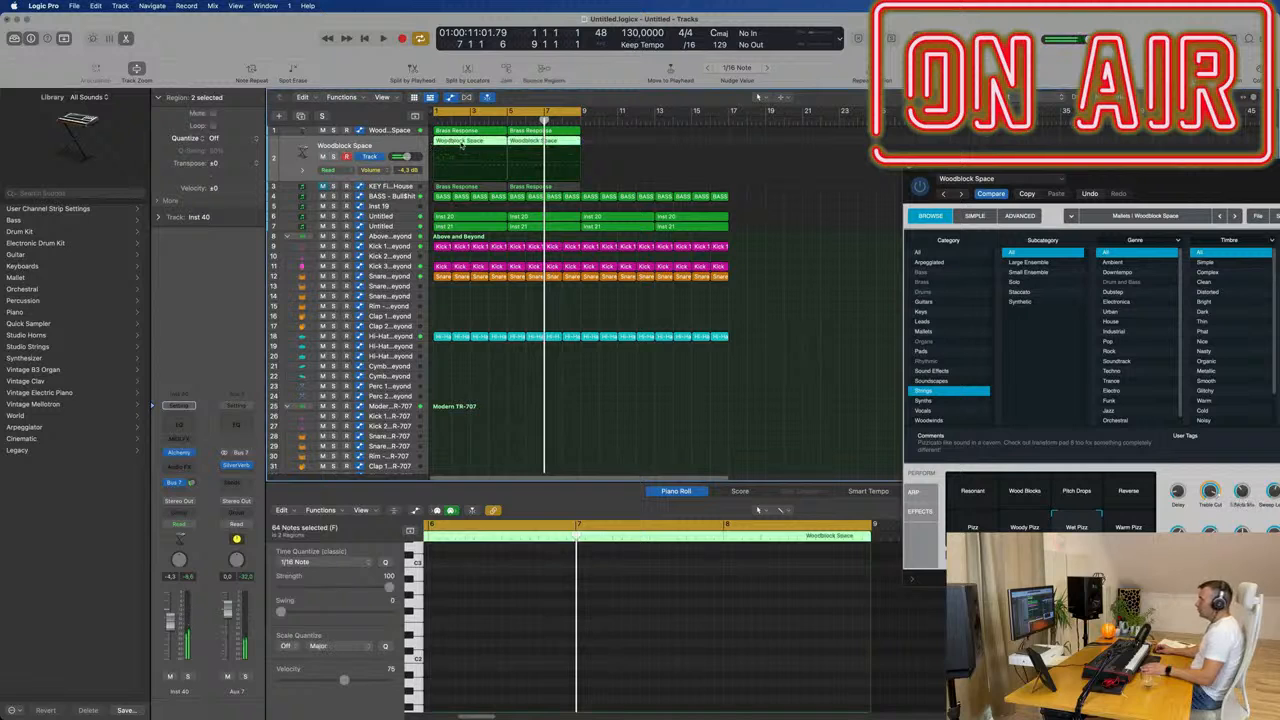
key(e)
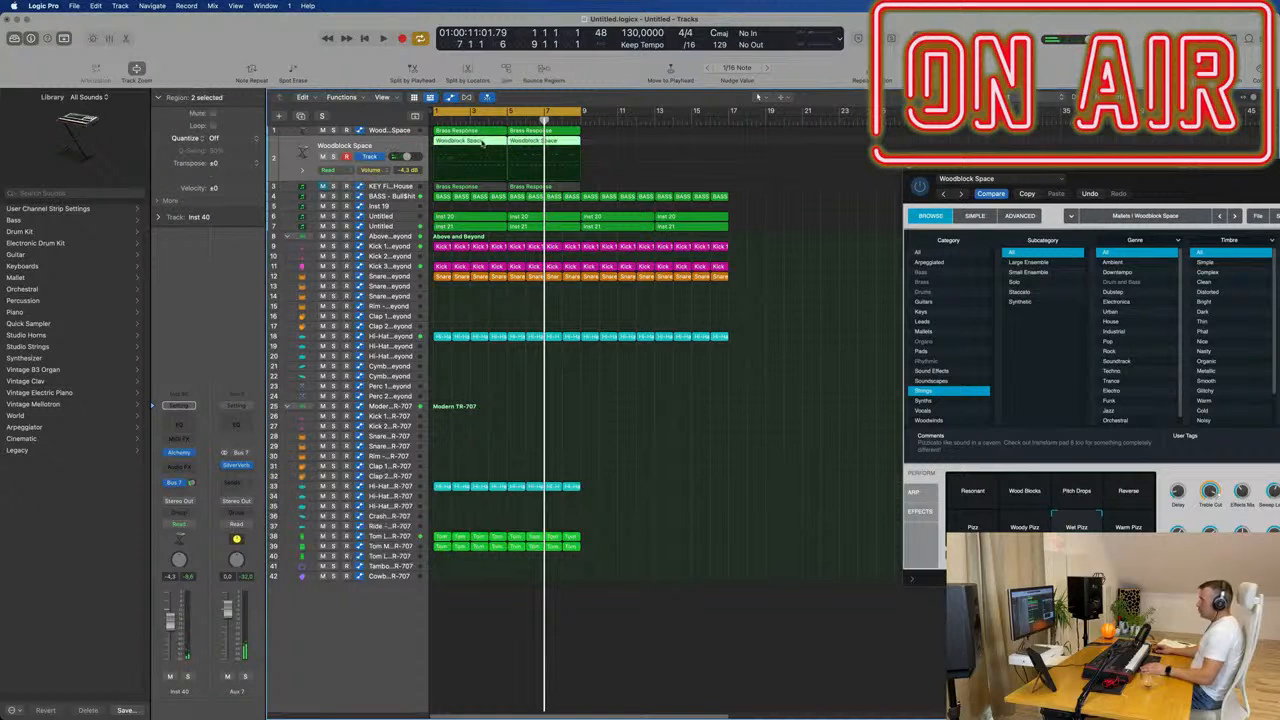
key(e)
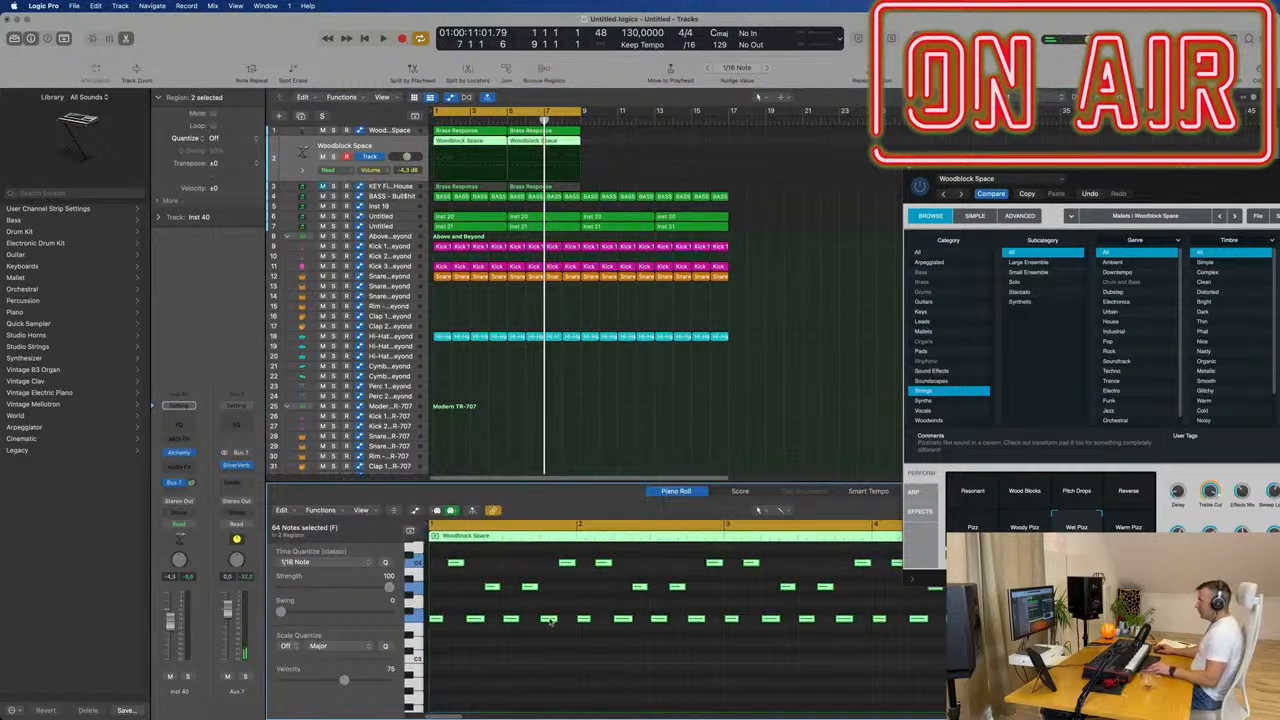
Step: Thin out bar 1 of the pluck pattern by deleting its second and fourth low notes while replaying it
click(533, 657)
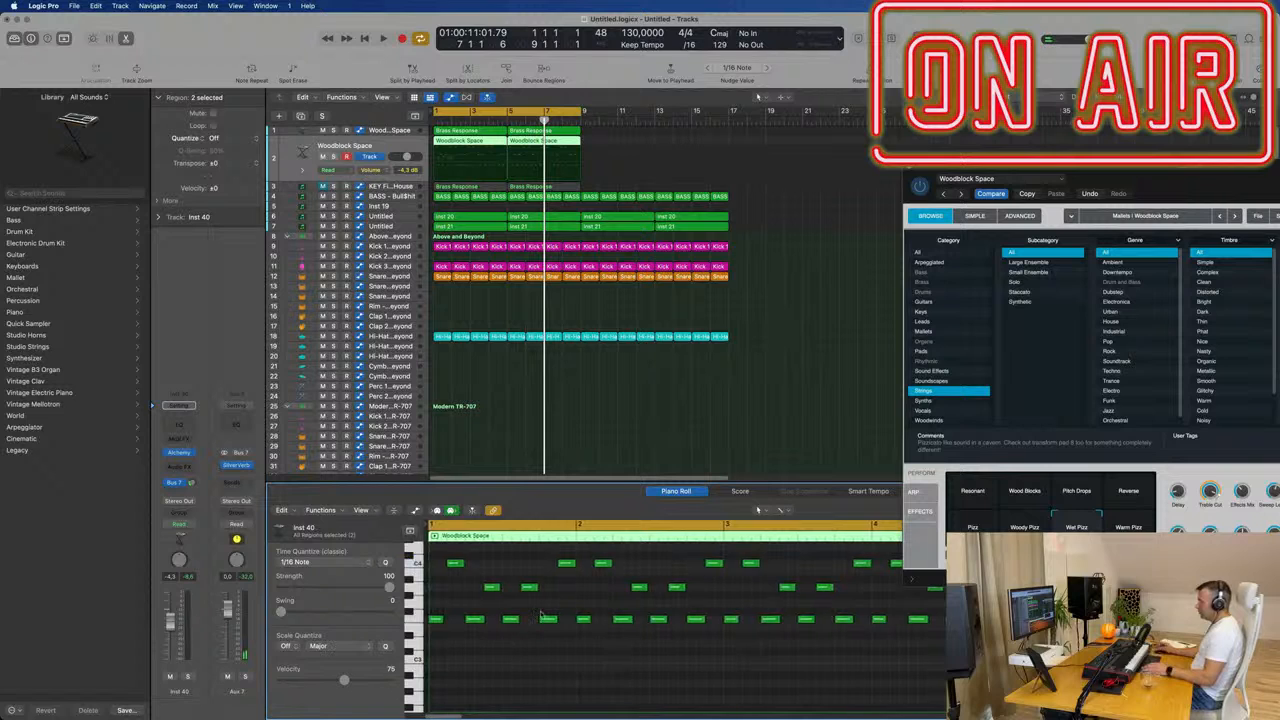
click(474, 619)
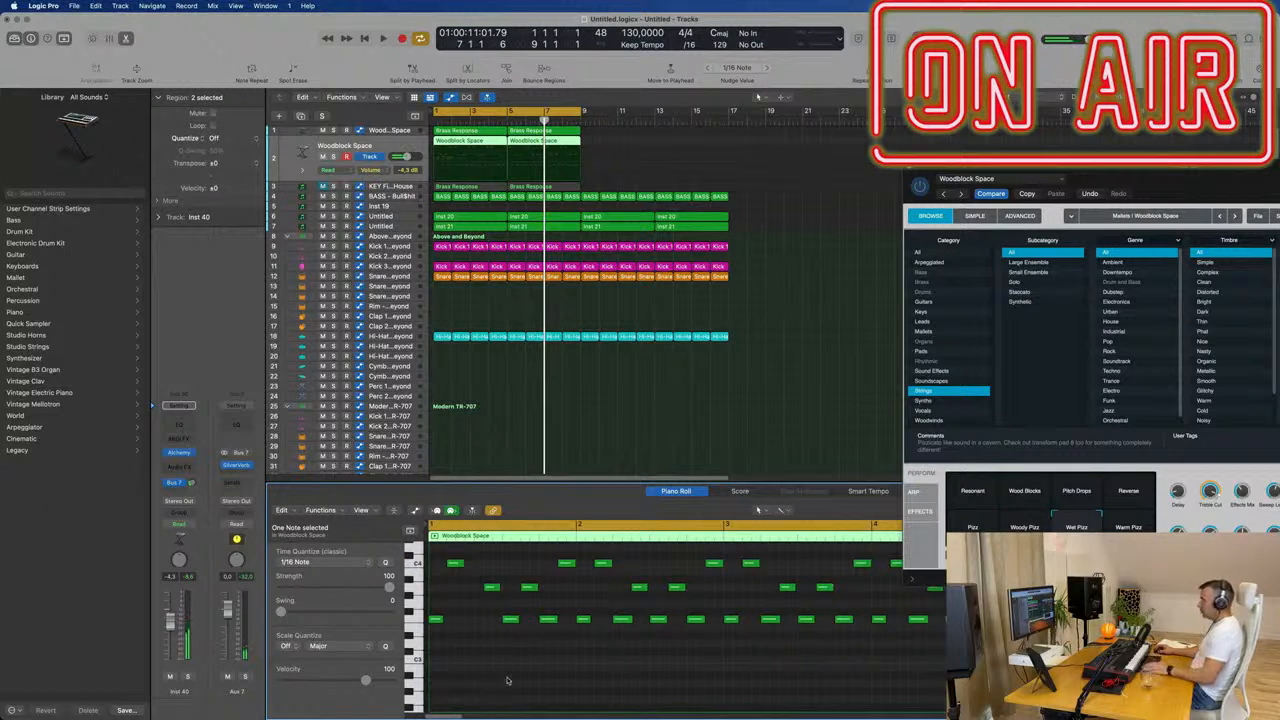
key(Return)
key(space)
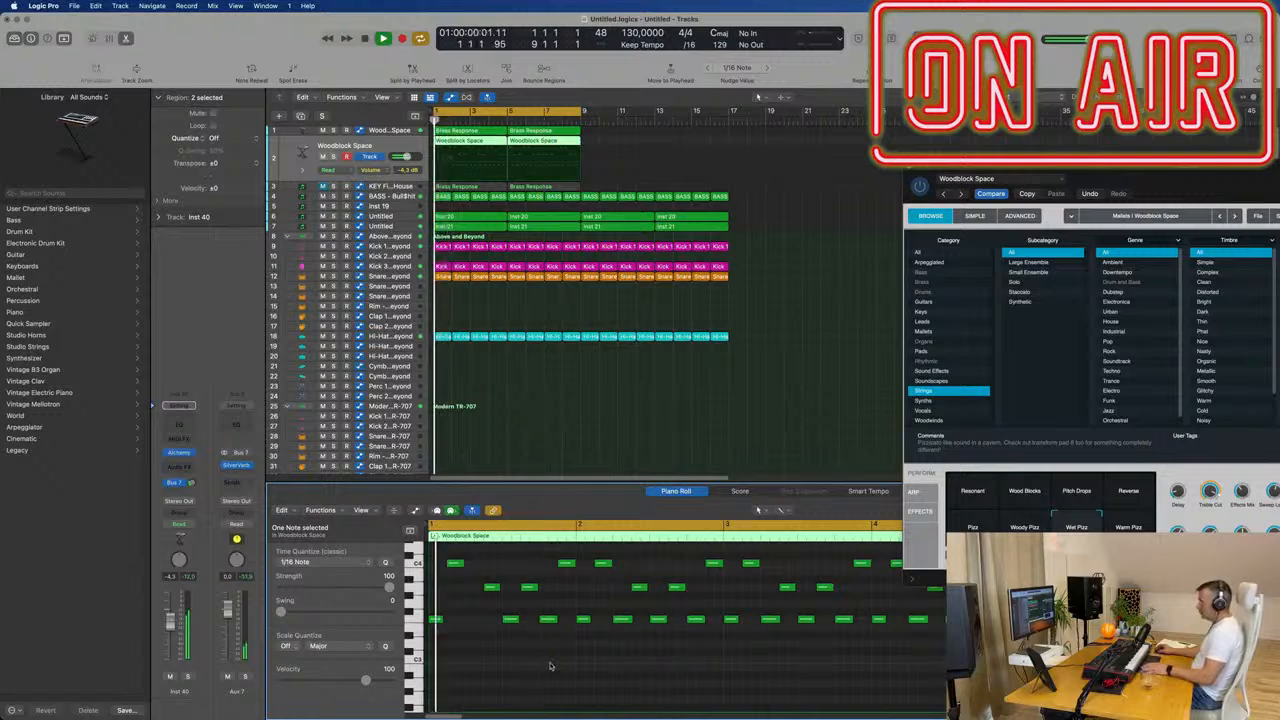
drag(563, 601, 555, 628)
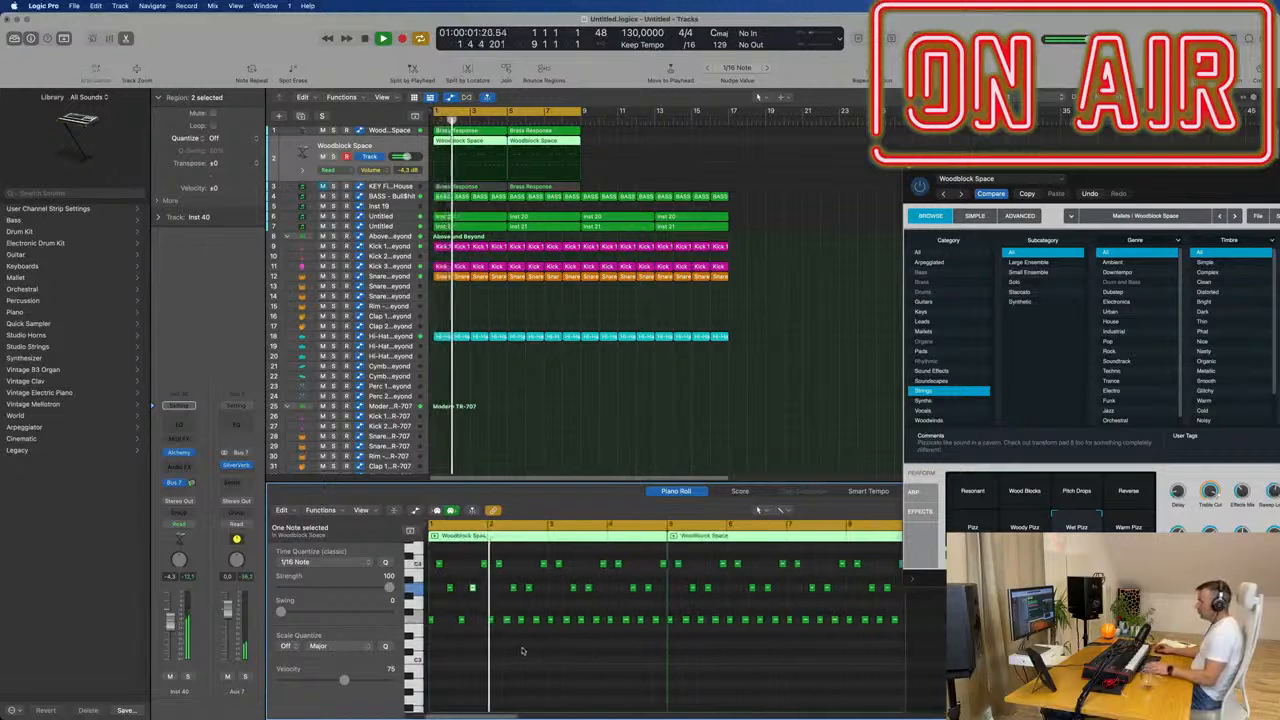
Step: Delete all notes in bars 2 to 4 of the first Woodblock Space region
key(super+space)
drag(490, 630, 661, 561)
key(Delete)
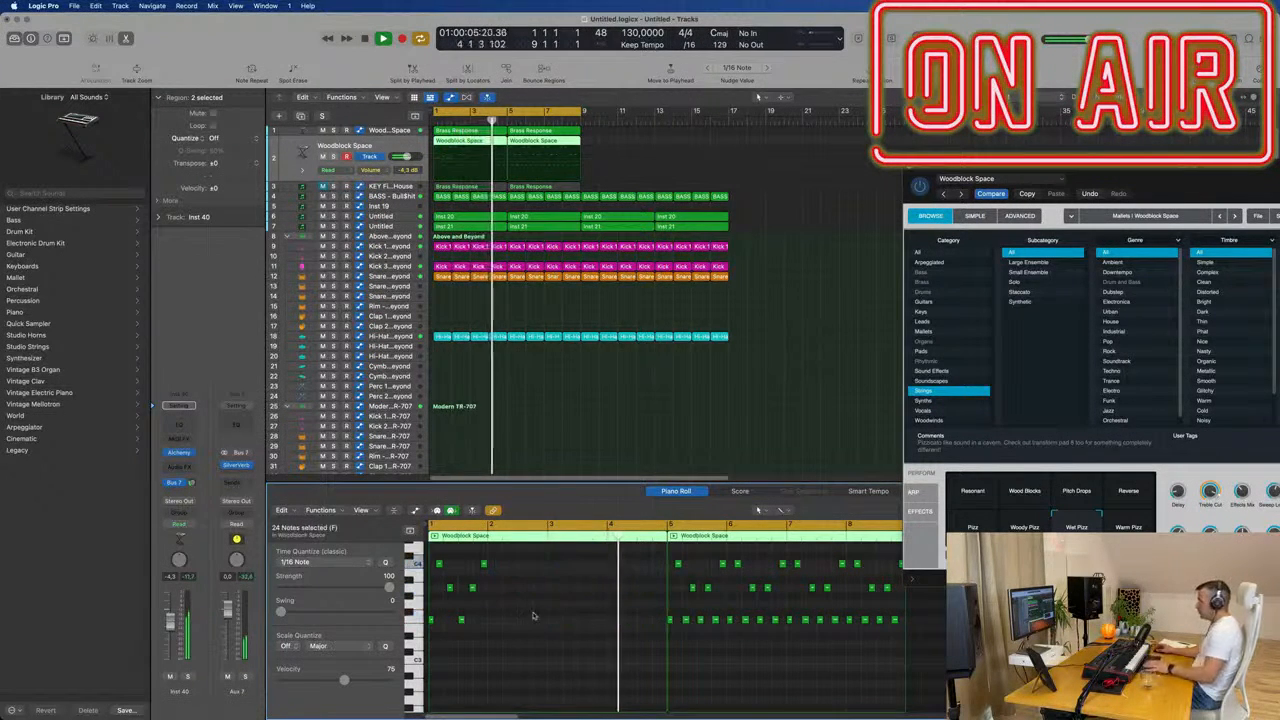
Step: Copy the six-note pattern of bar 1 into bar 2 of the first region
key(super+Right)
key(super+Right)
key(super+Right)
key(super+Right)
key(super+Right)
key(super+Right)
key(Return)
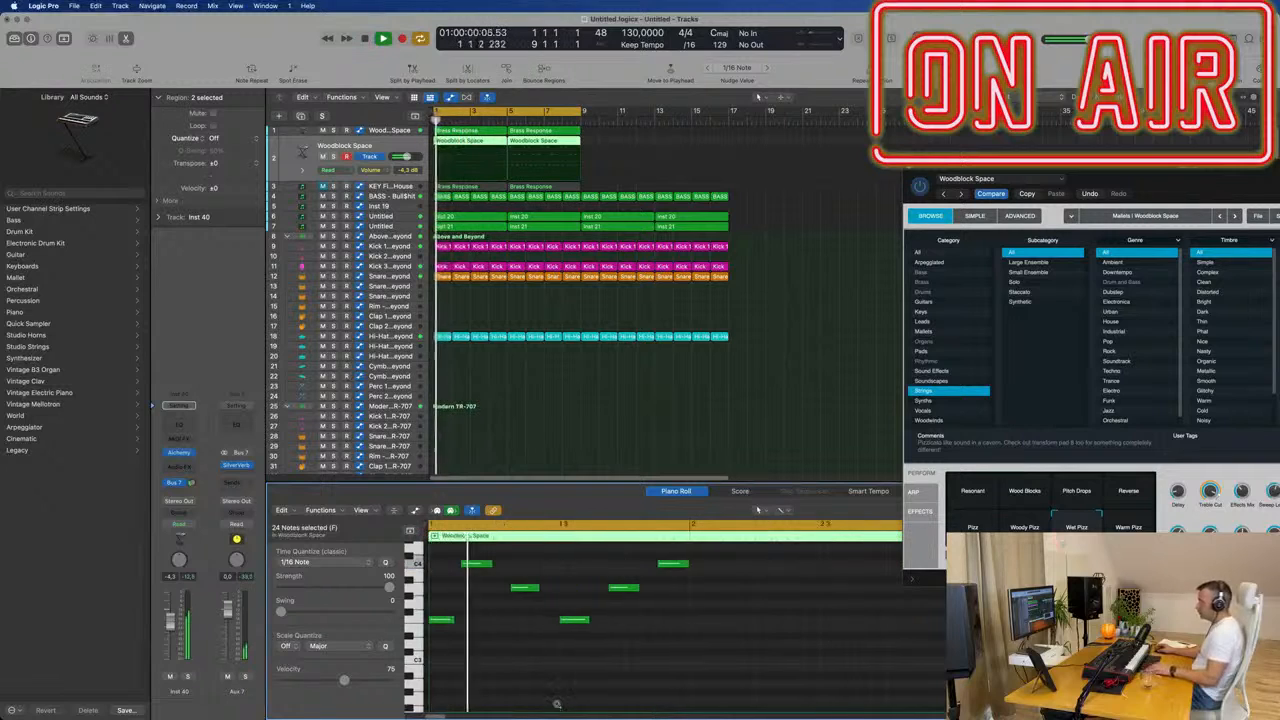
key(super+Left)
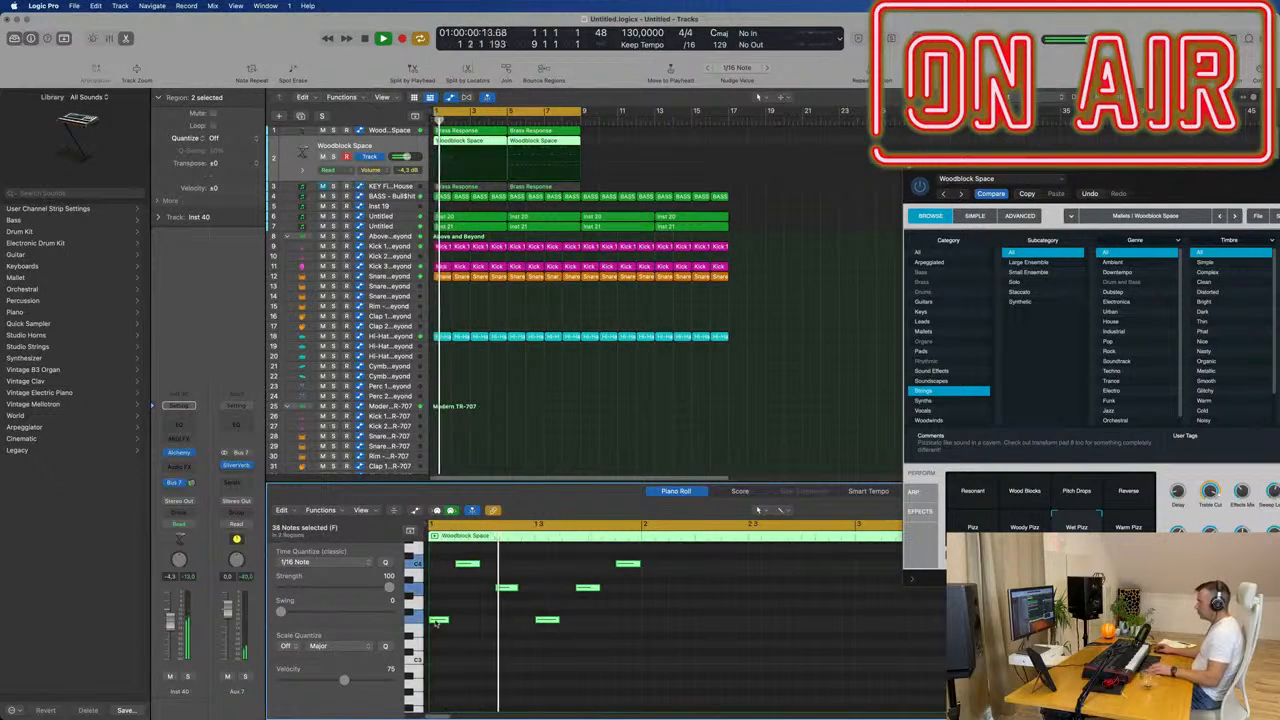
drag(437, 620, 605, 624)
key(Return)
key(super+Left)
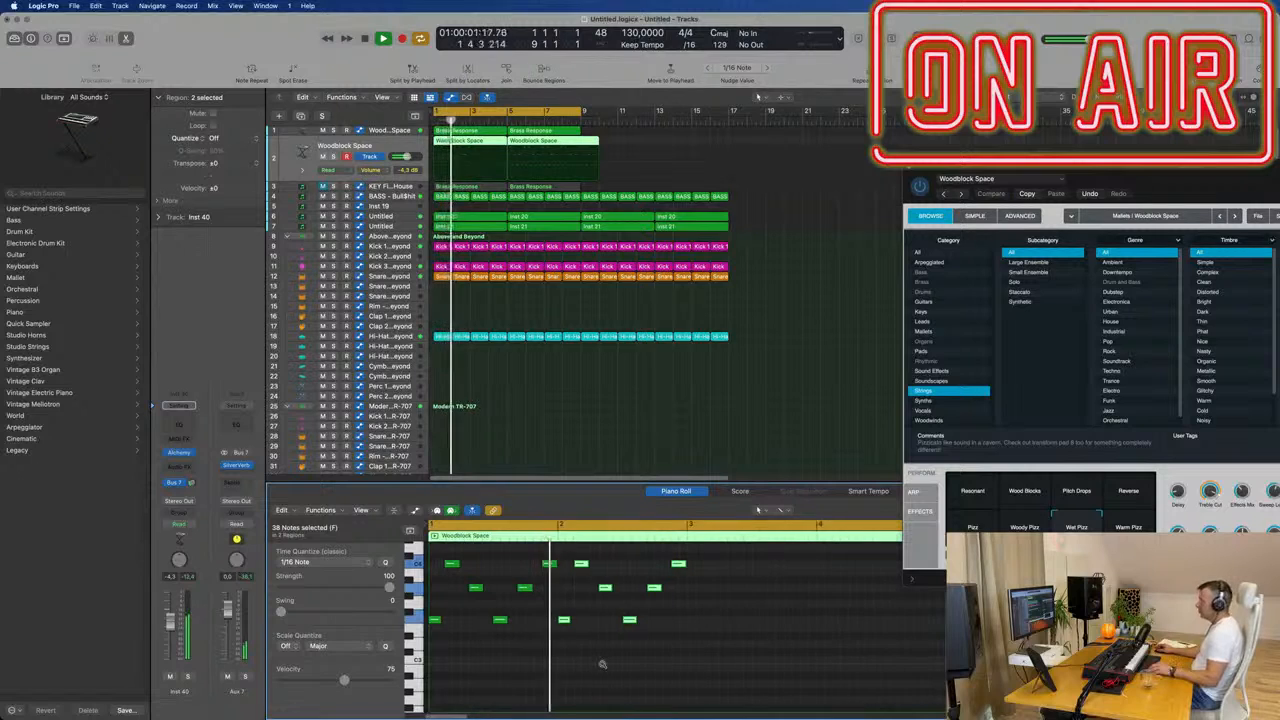
key(super+Left)
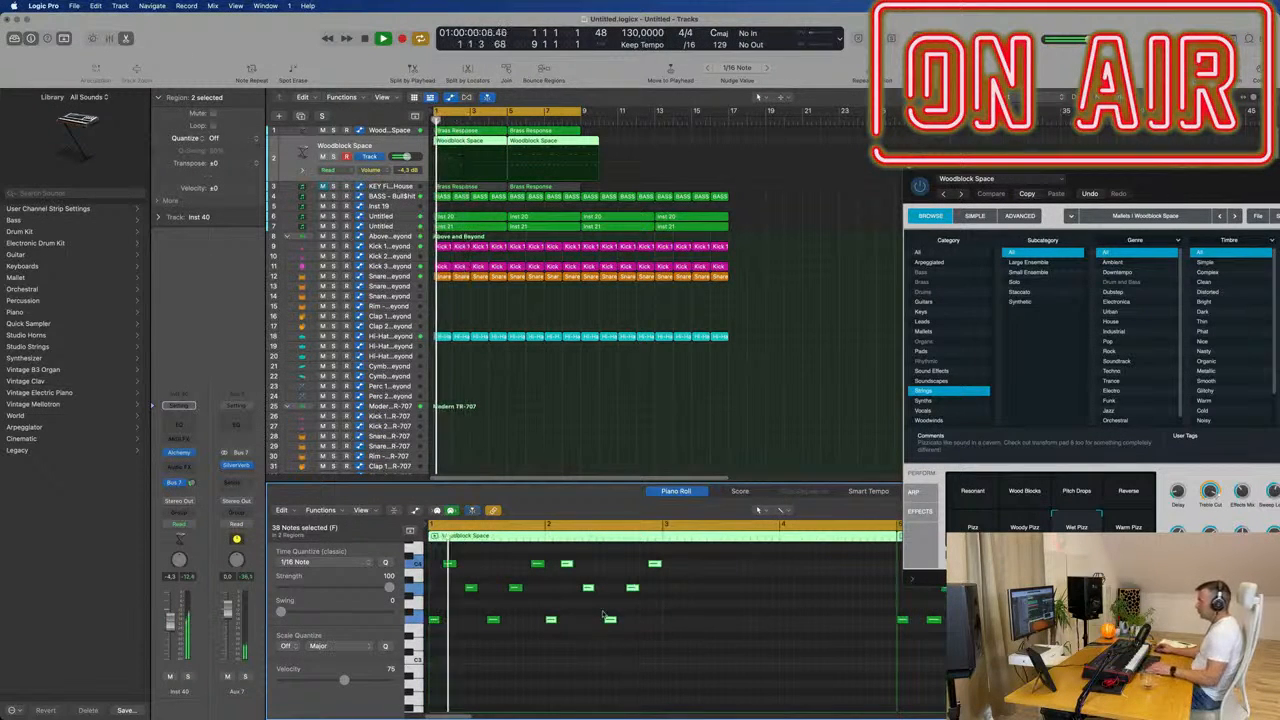
Step: Copy the six-note pattern from bar 2 into bars 3 and 4, and replay
drag(551, 622, 790, 552)
click(651, 656)
key(space)
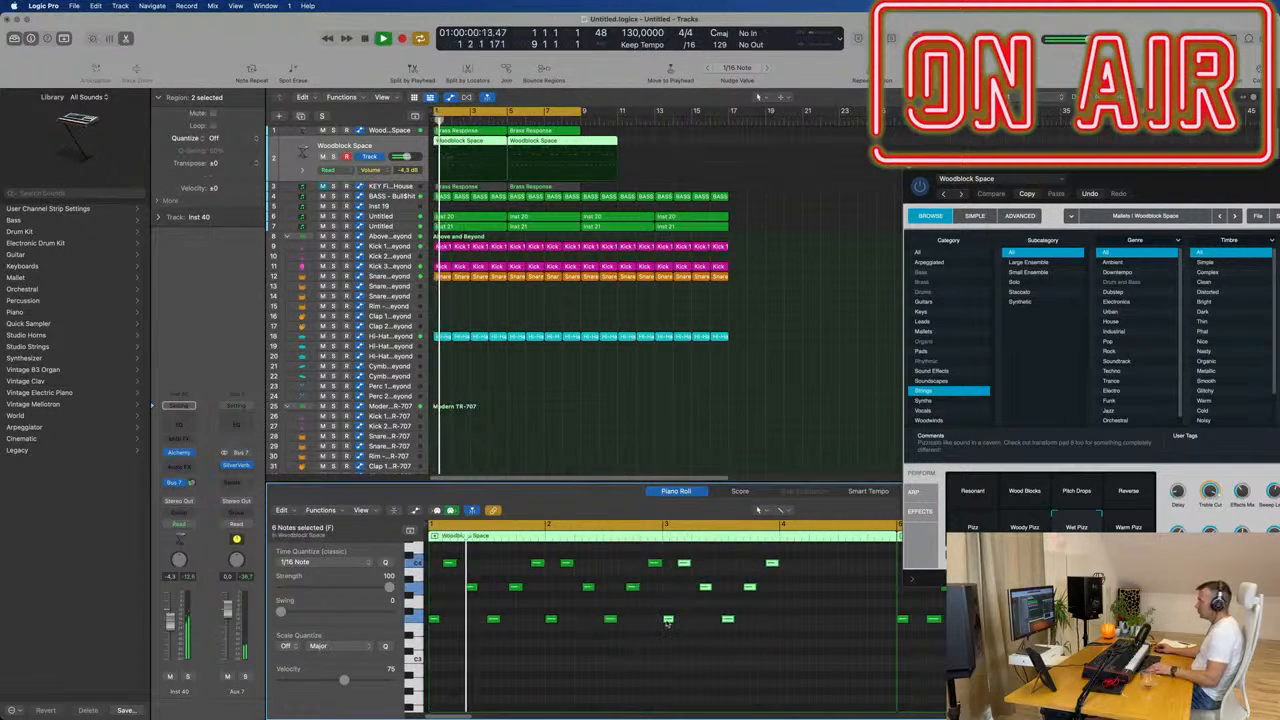
drag(668, 620, 787, 620)
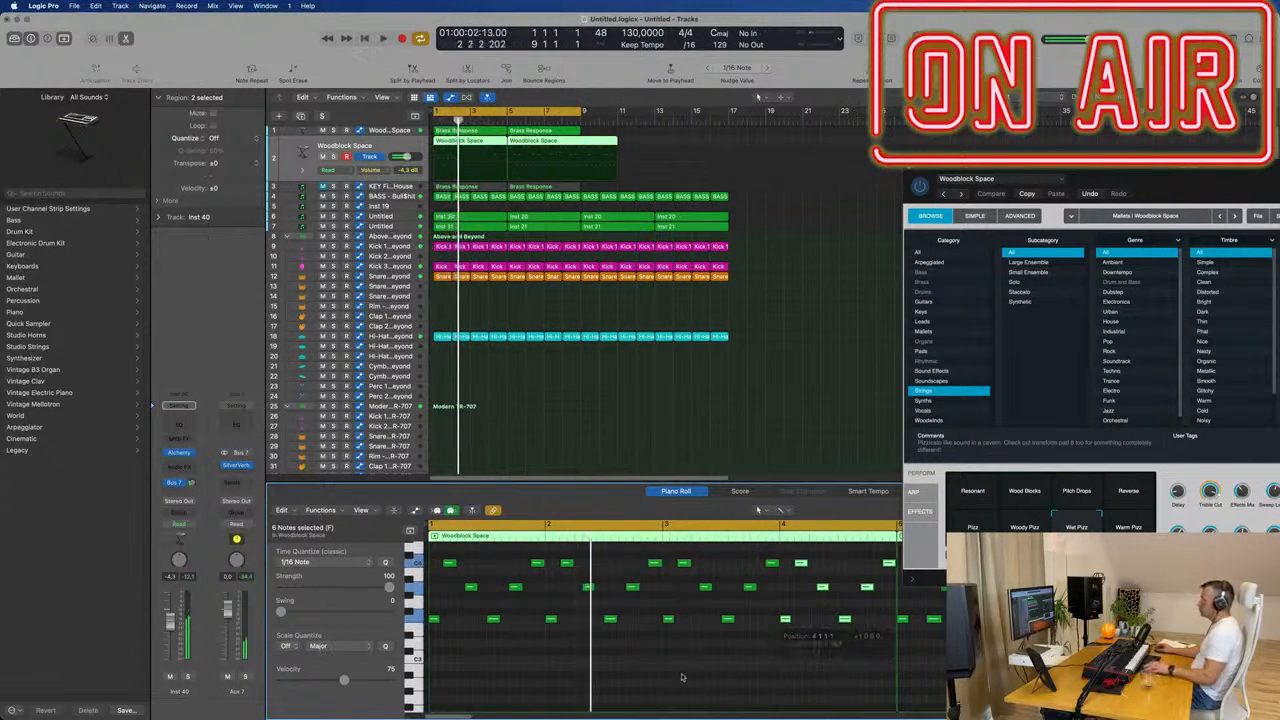
key(space)
key(space)
Step: Replace the second Woodblock Space region with a repeat of the thinned-out first region from bar 5, and close the Alchemy window
scroll(647, 672, down, 2)
scroll(647, 672, down, 2)
scroll(661, 448, down, 4)
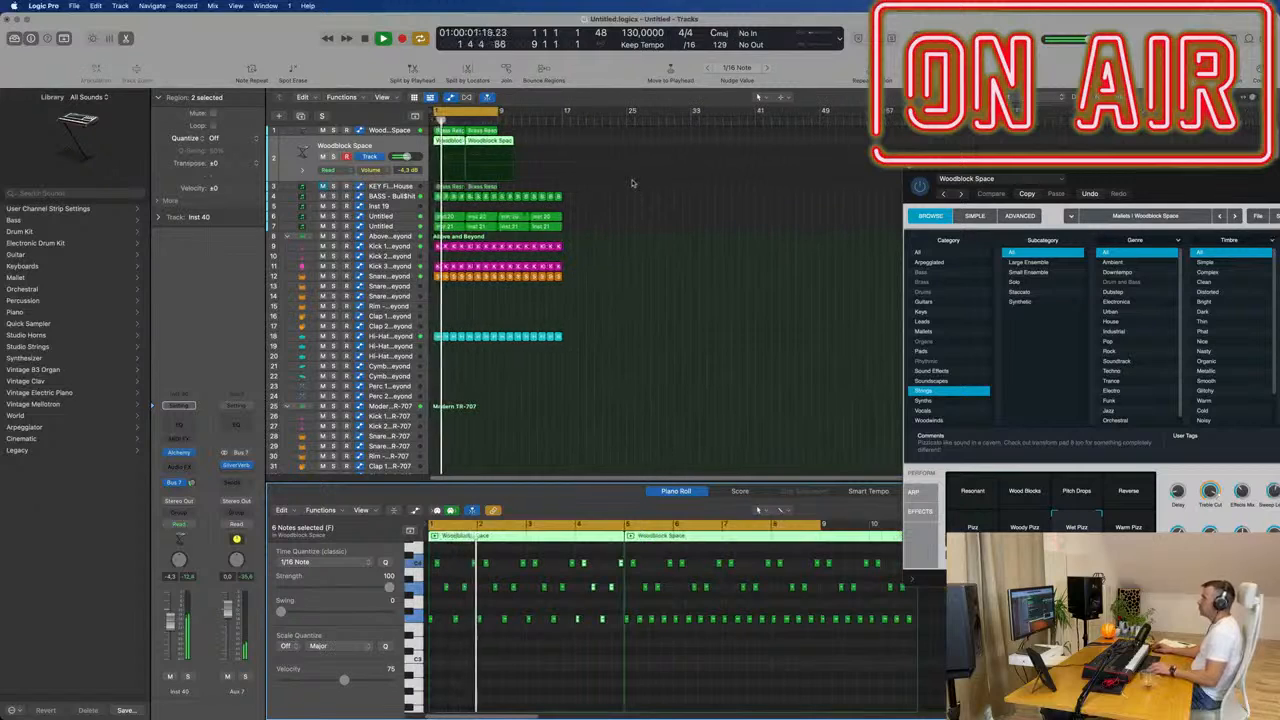
click(534, 143)
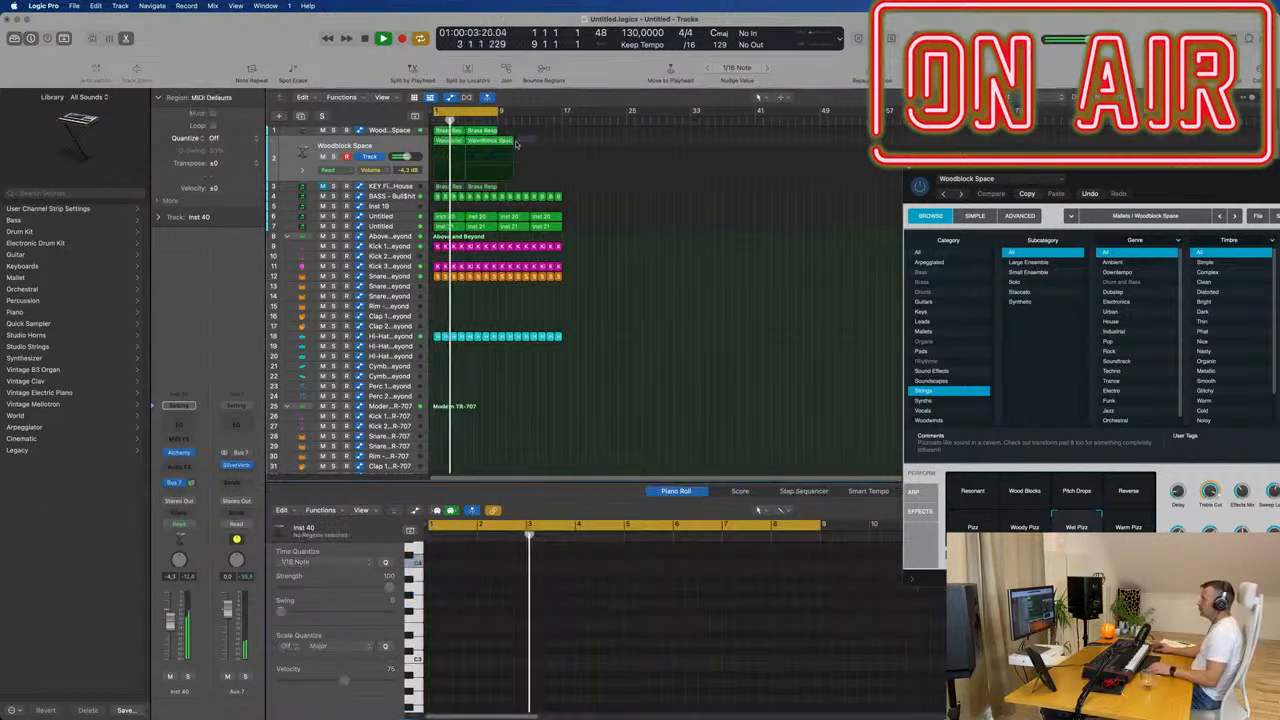
click(493, 142)
key(Delete)
click(448, 141)
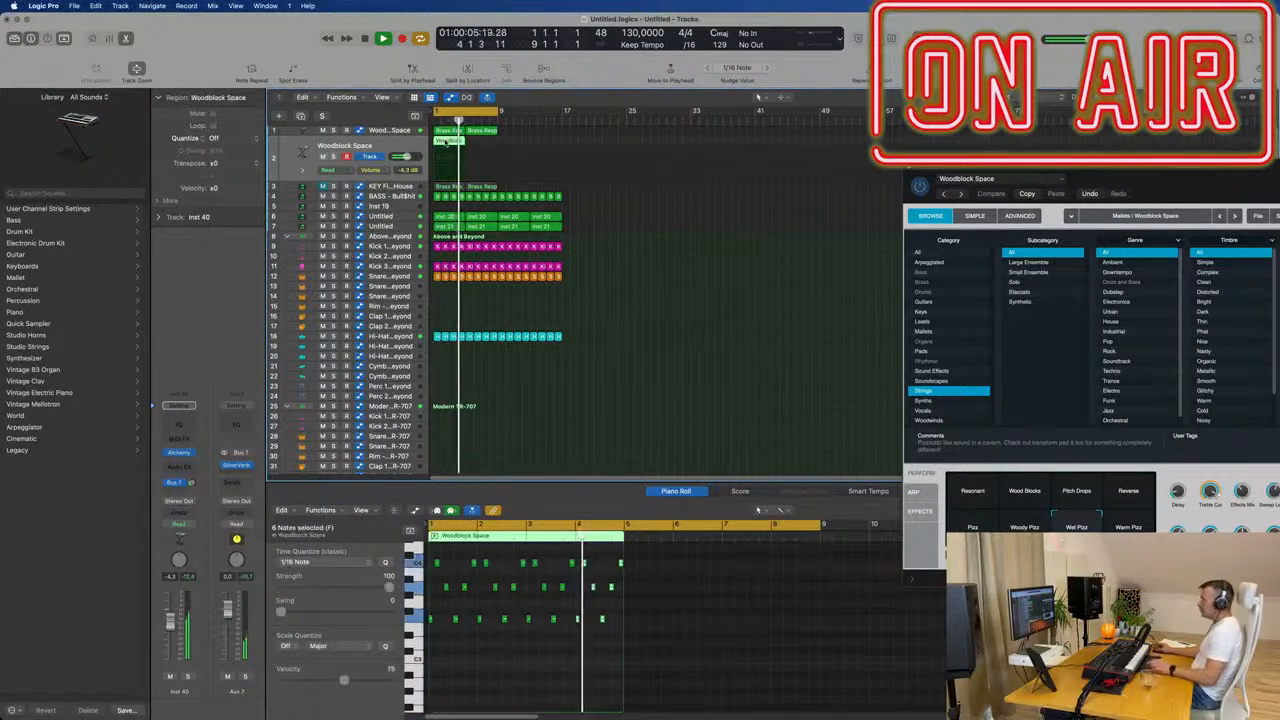
key(super+r)
click(357, 147)
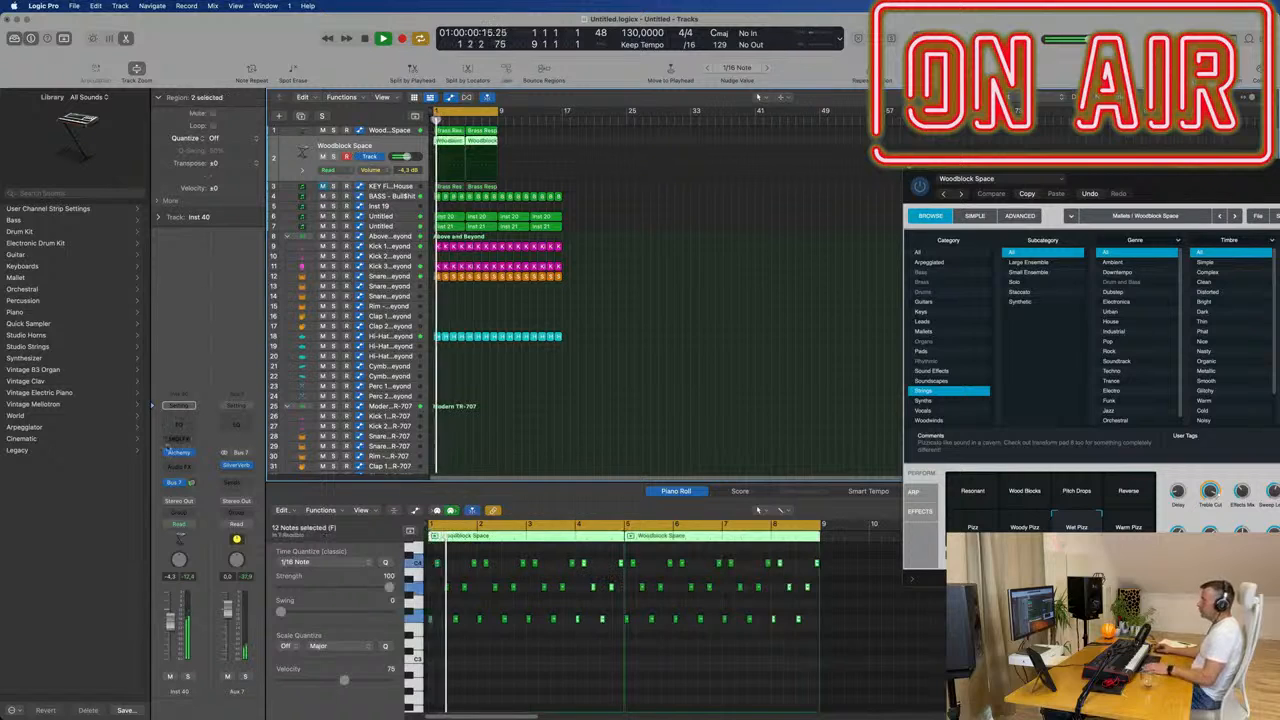
click(177, 457)
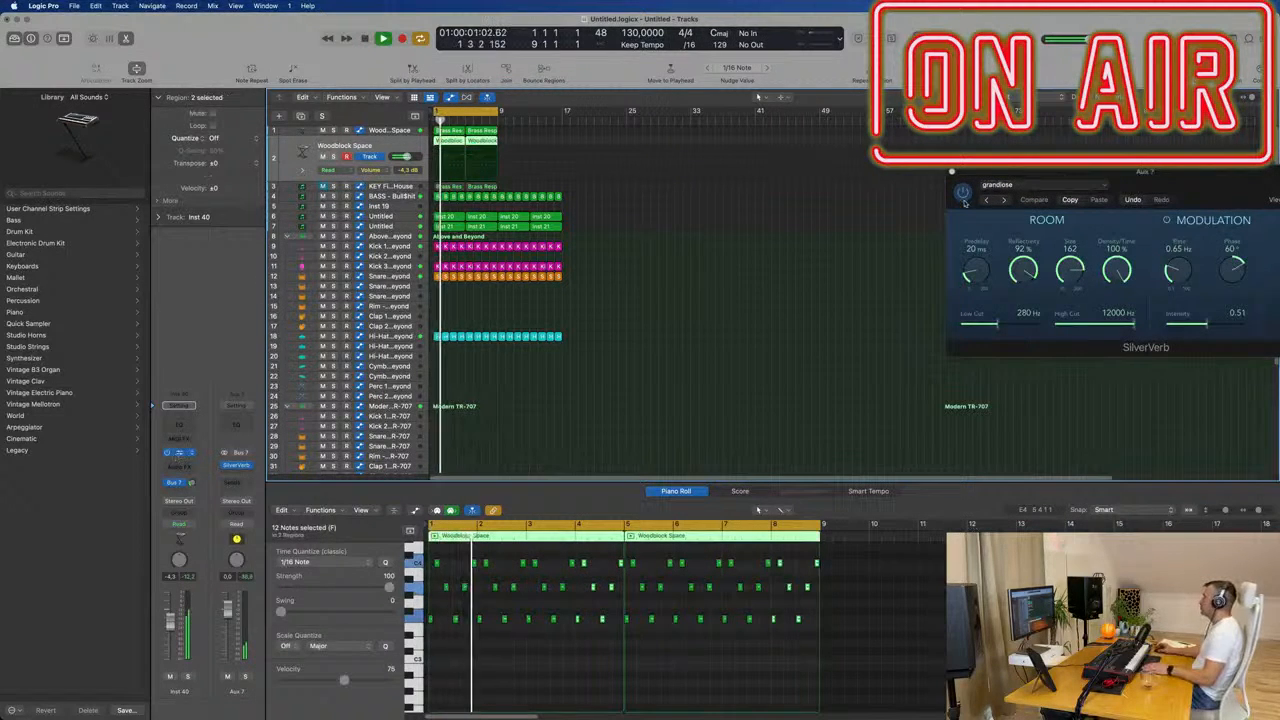
Step: Show Alchemy's Keys category, load the 80s Digital Piano preset on the Woodblock Space track, and replay
drag(1155, 170, 720, 175)
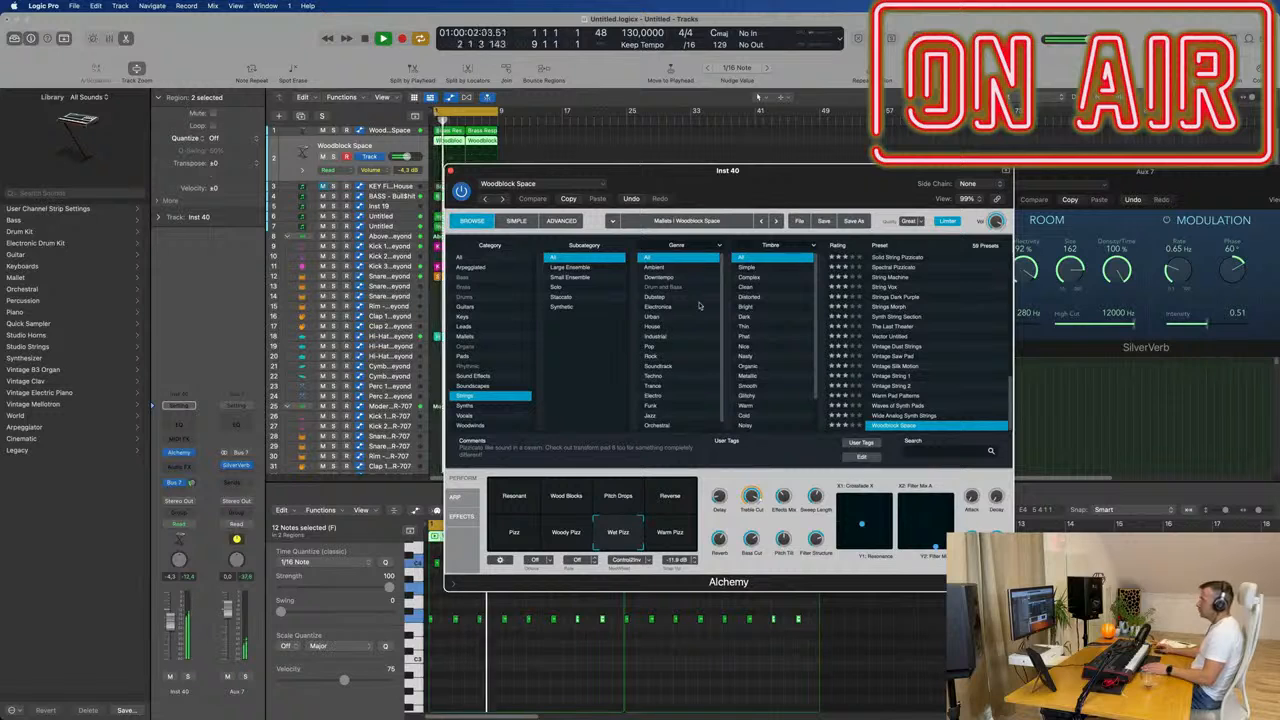
click(463, 316)
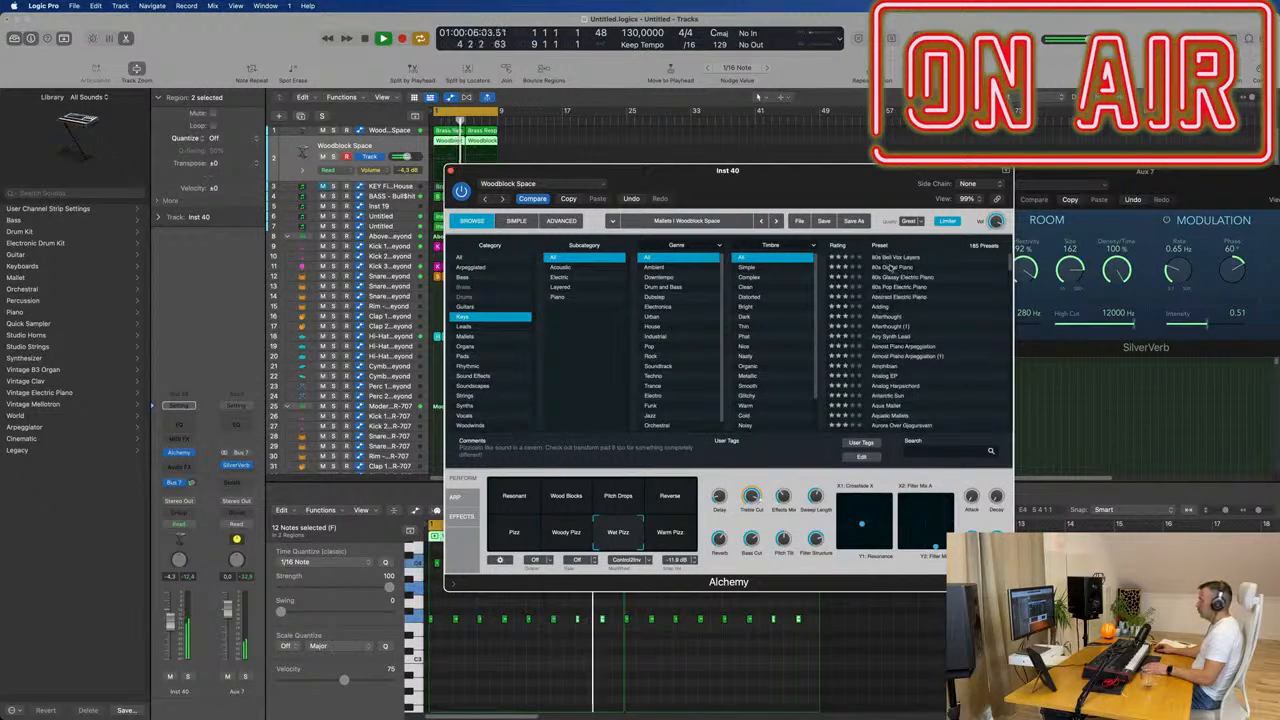
drag(787, 172, 821, 176)
key(space)
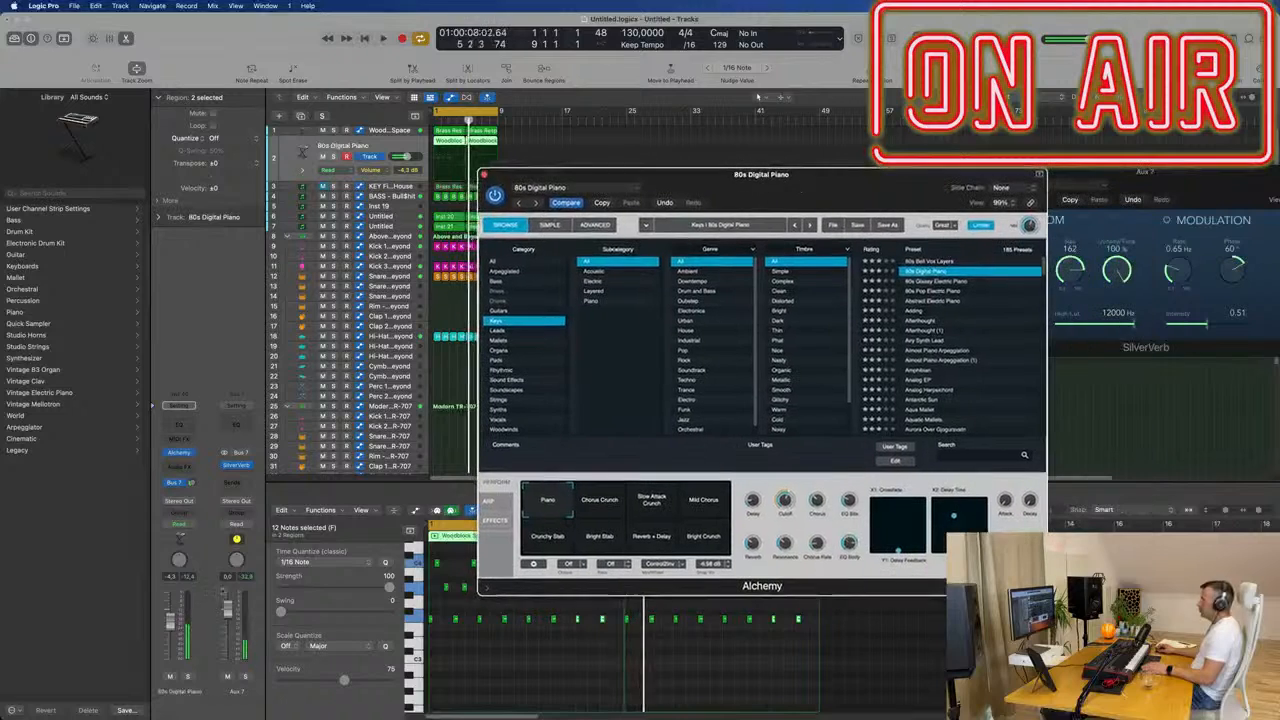
click(197, 617)
key(space)
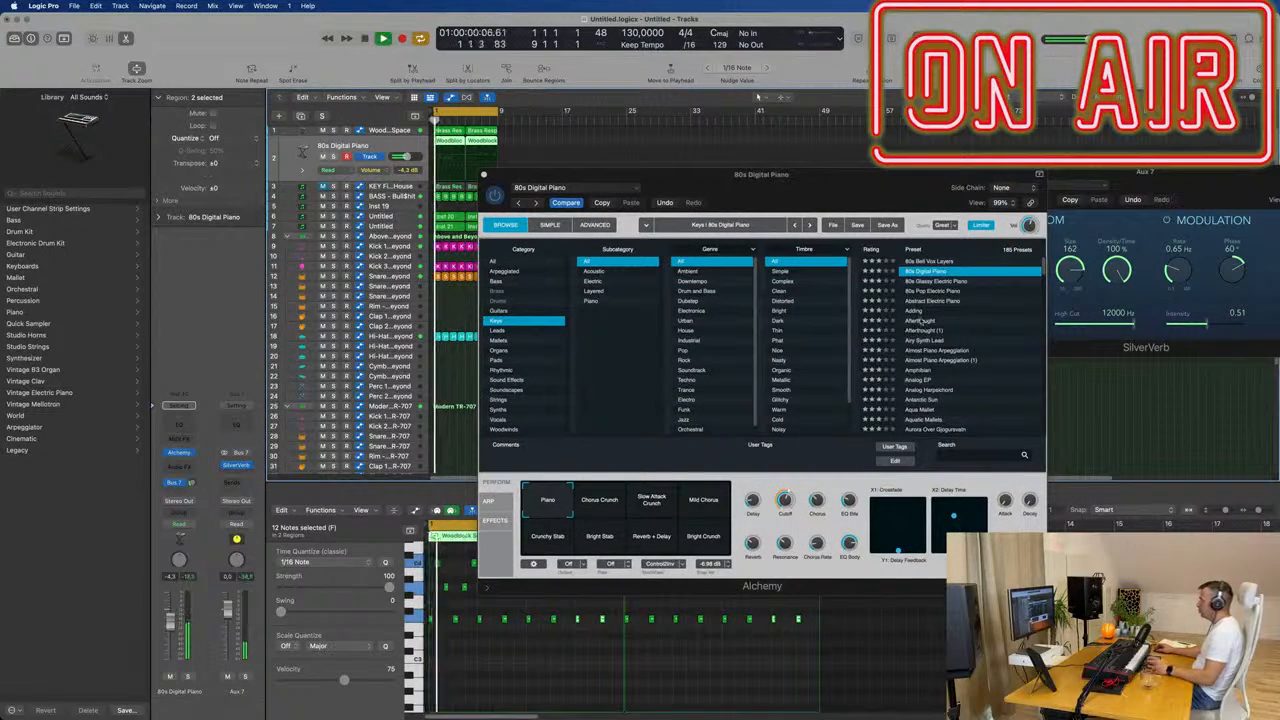
Step: Load the Afterthought preset and lower the track's volume to -15.2 dB
click(908, 321)
click(909, 320)
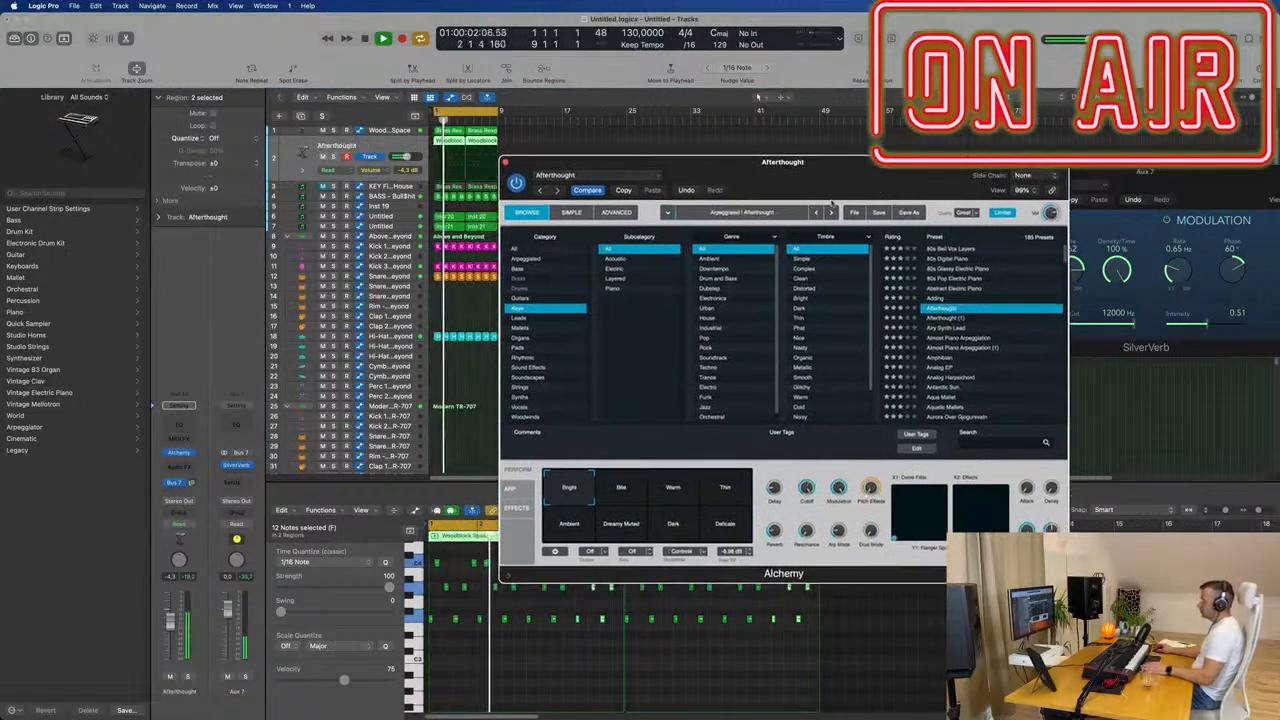
drag(170, 625, 170, 630)
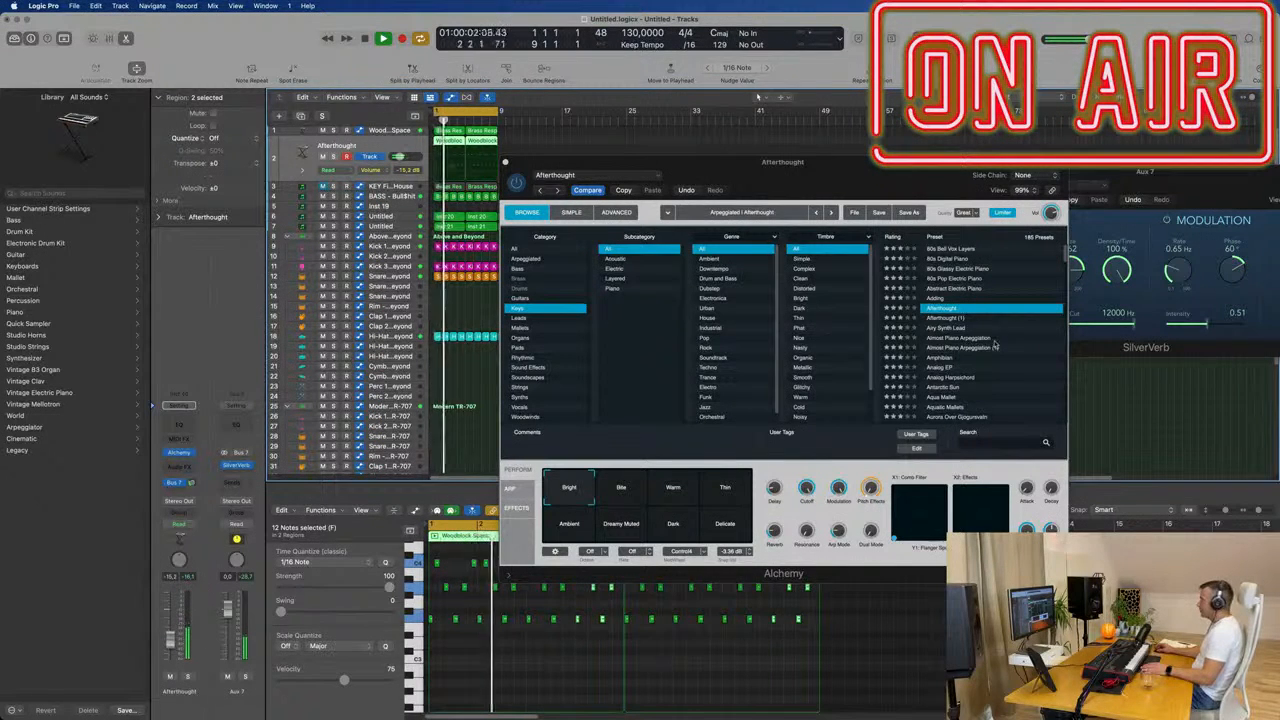
Step: Audition the Airy Synth Lead, Almost Piano Arpeggiation (1) and Analog Harpsichord presets on the looping part
click(948, 328)
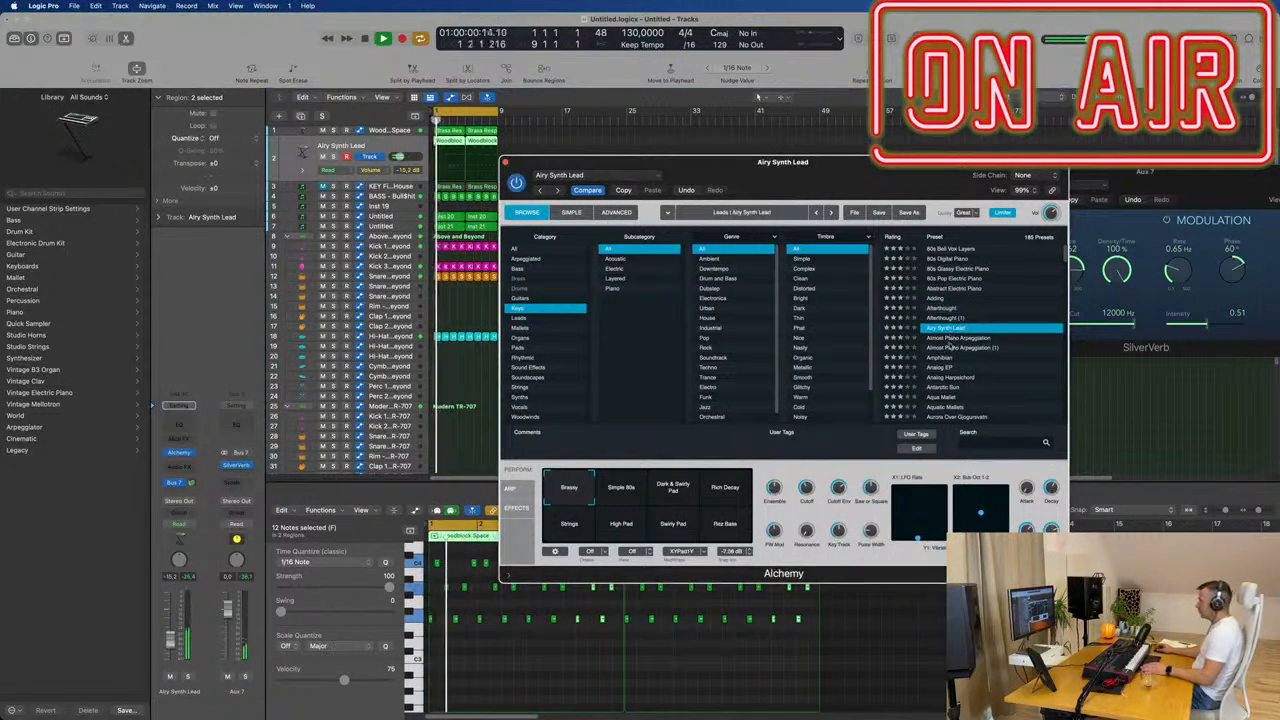
click(950, 347)
click(940, 378)
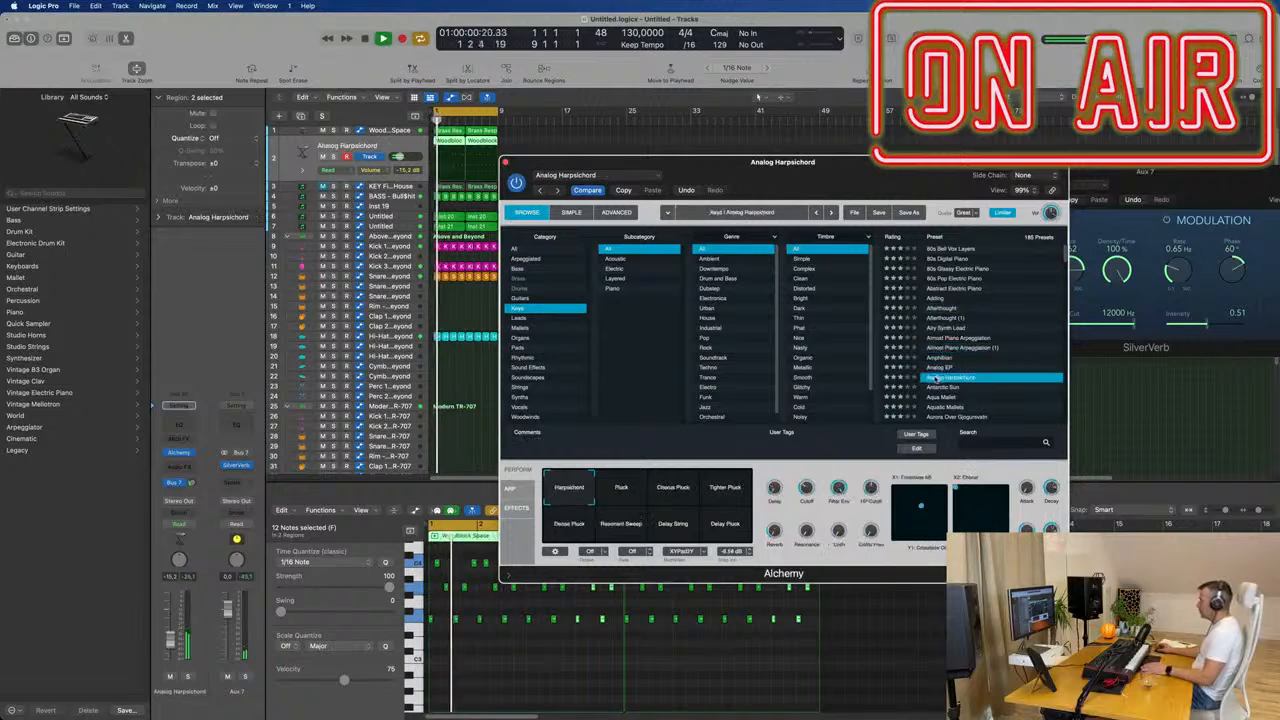
Step: Audition the Bell Like Vox Vibes, Bottle Bells, Chill Organ and Chill Keys presets on the looping part
scroll(945, 375, down, 5)
click(948, 370)
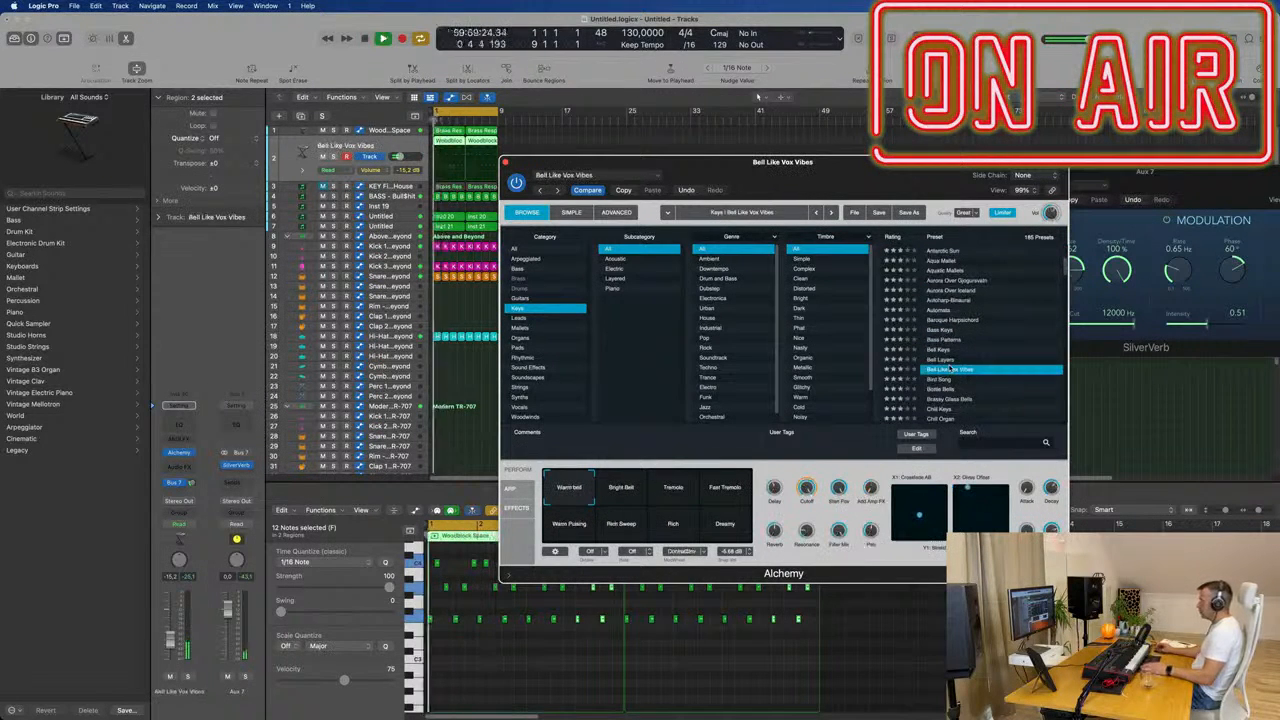
scroll(975, 383, down, 2)
click(940, 346)
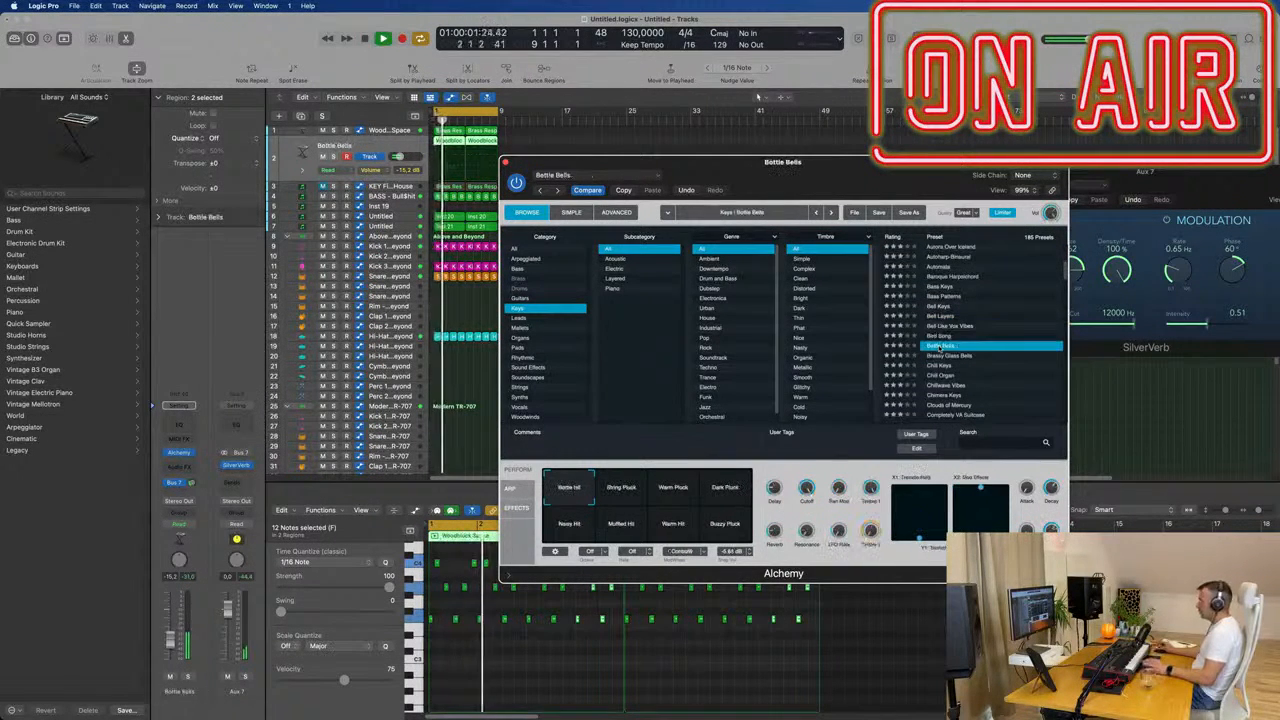
click(943, 375)
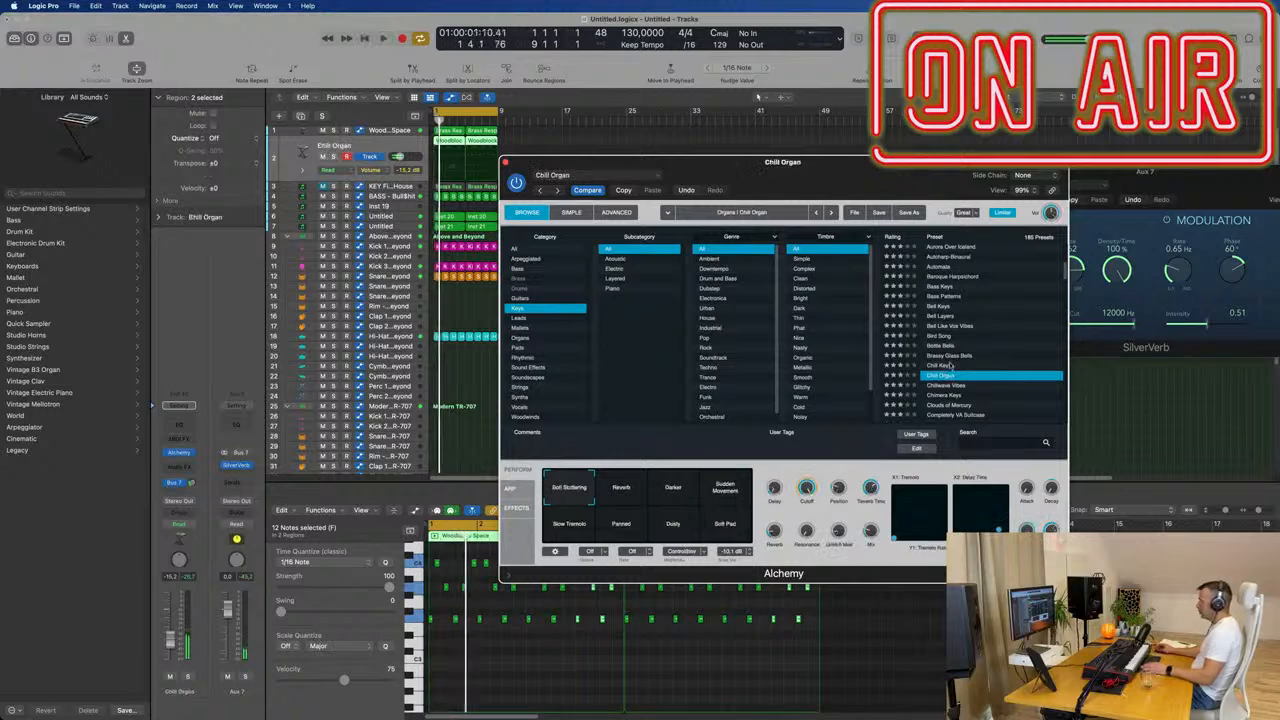
click(941, 366)
Step: Load the Clouds of Mercury preset and move the Alchemy window clear of the tracks
scroll(973, 381, down, 2)
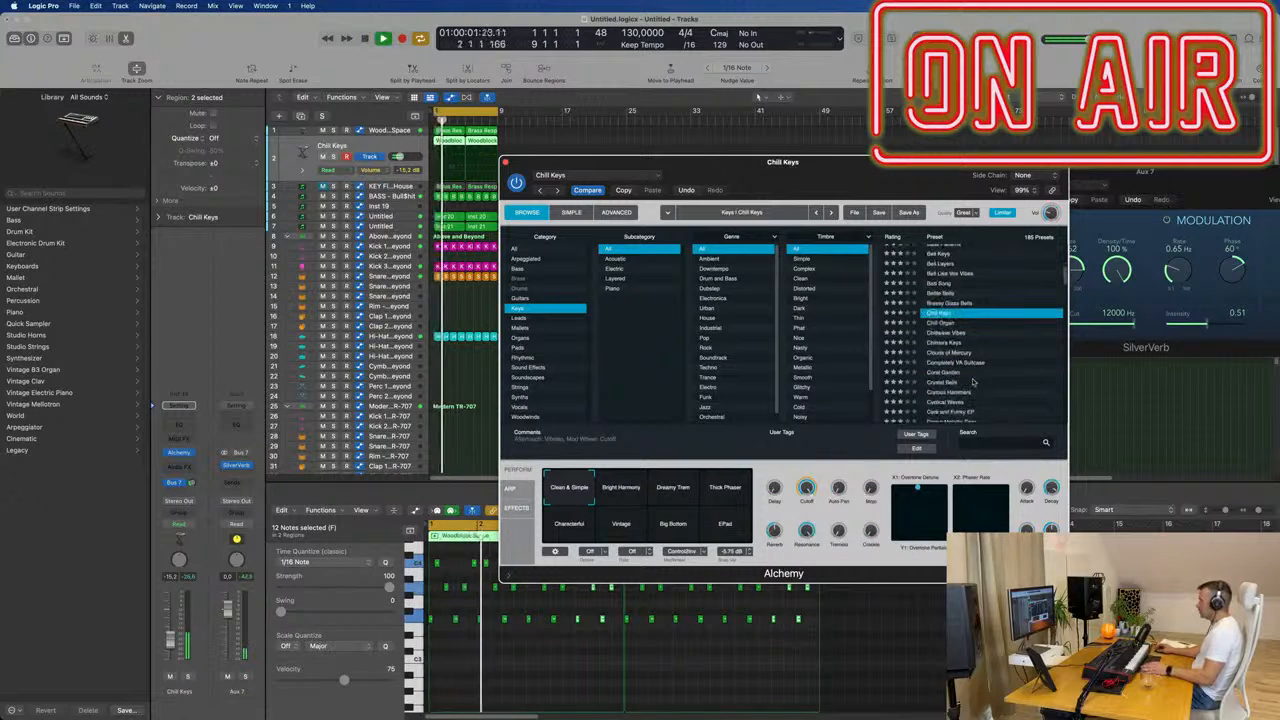
click(955, 352)
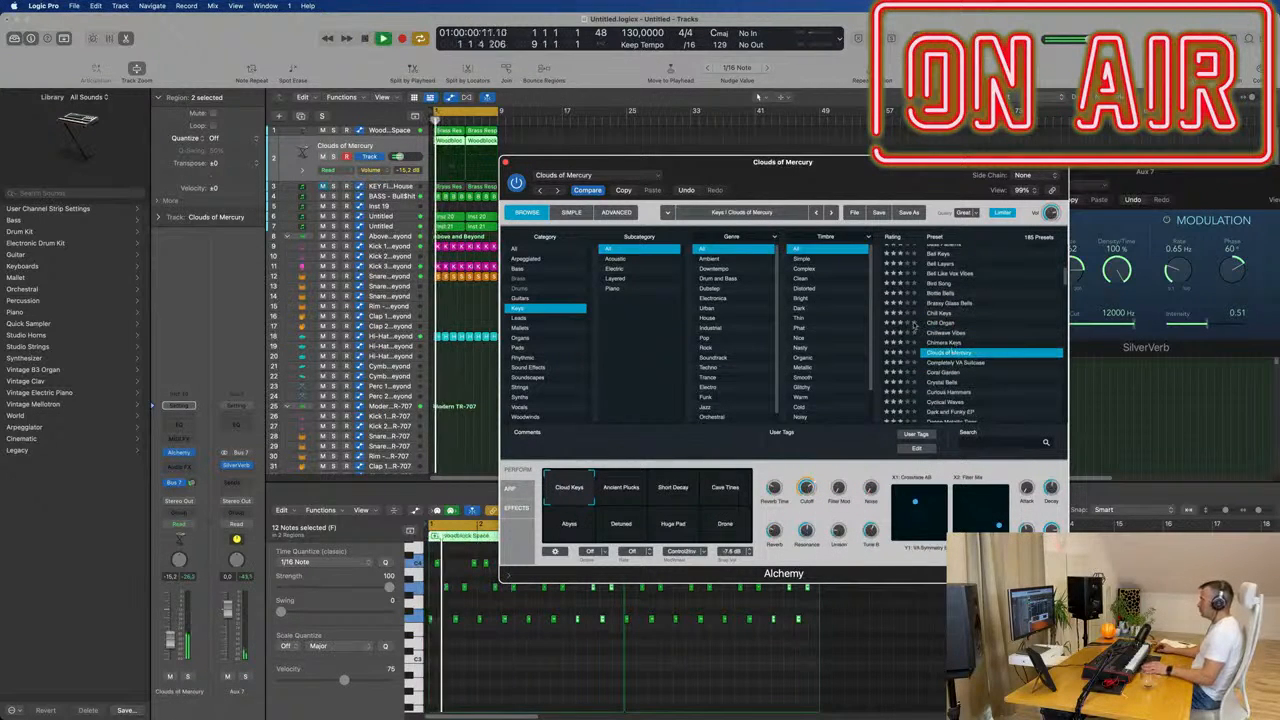
drag(830, 165, 1123, 158)
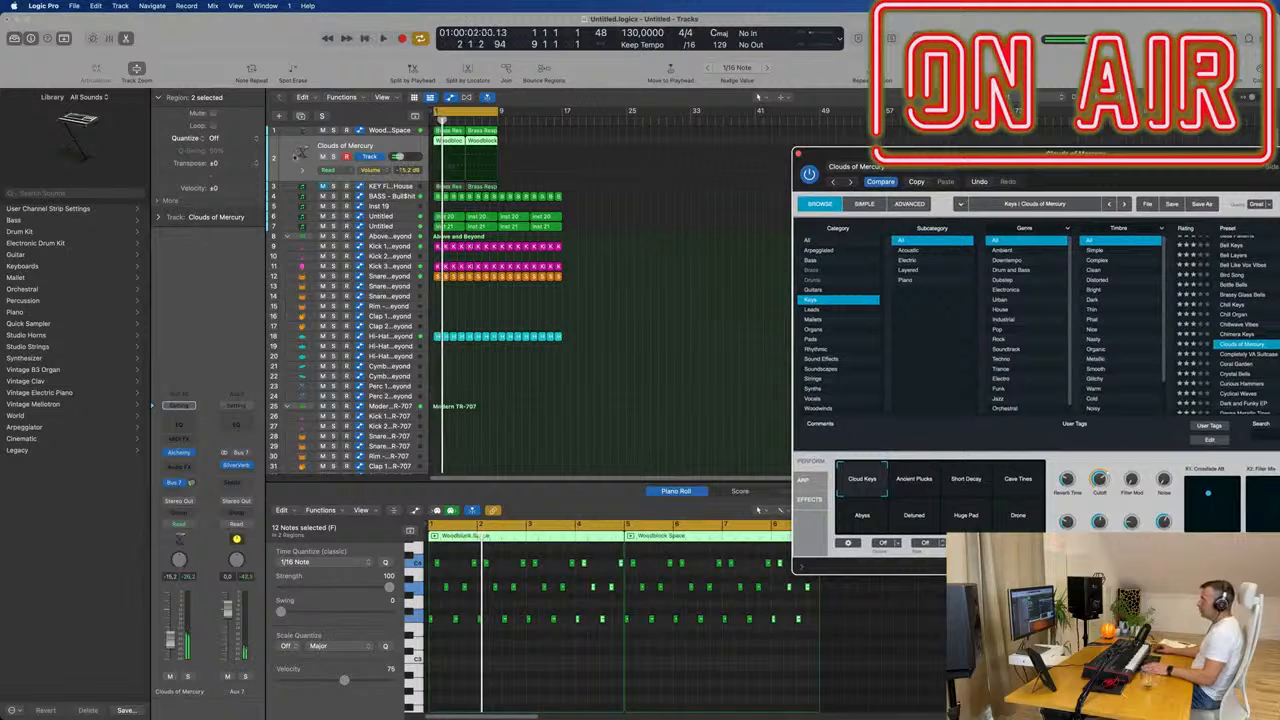
Step: Mute the Clouds of Mercury track and replay the loop from the start
click(323, 157)
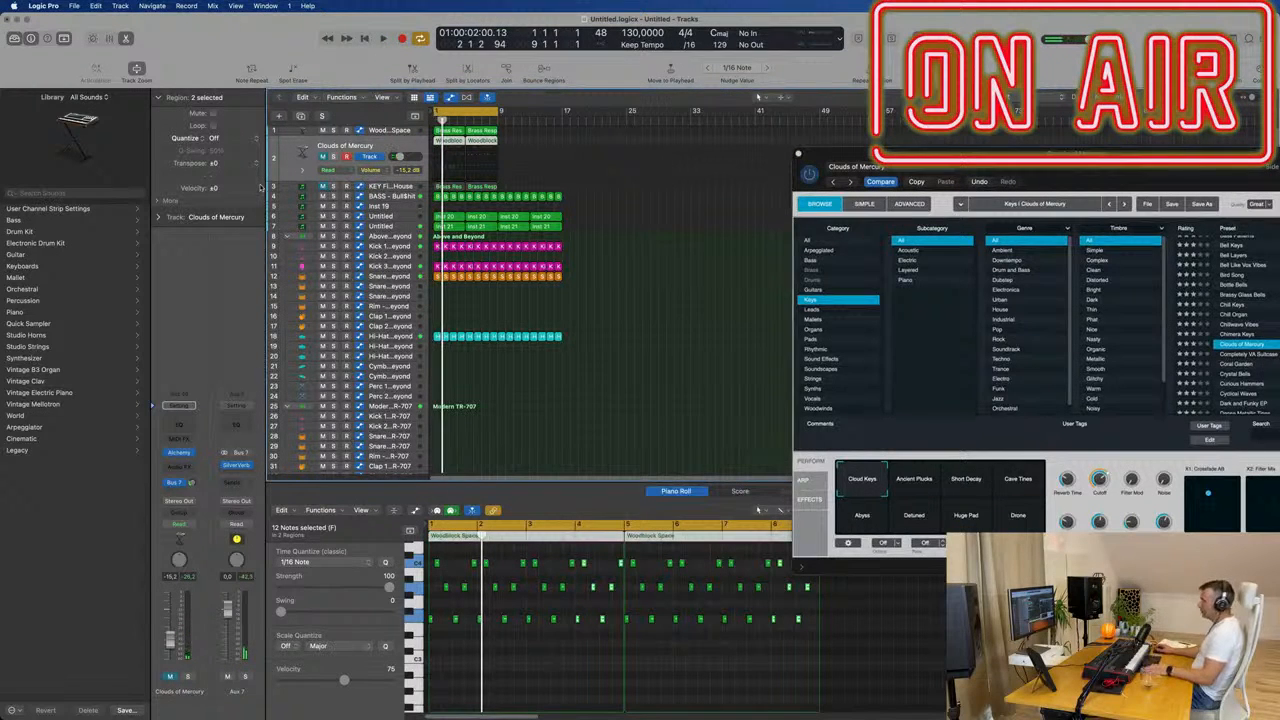
key(Return)
key(space)
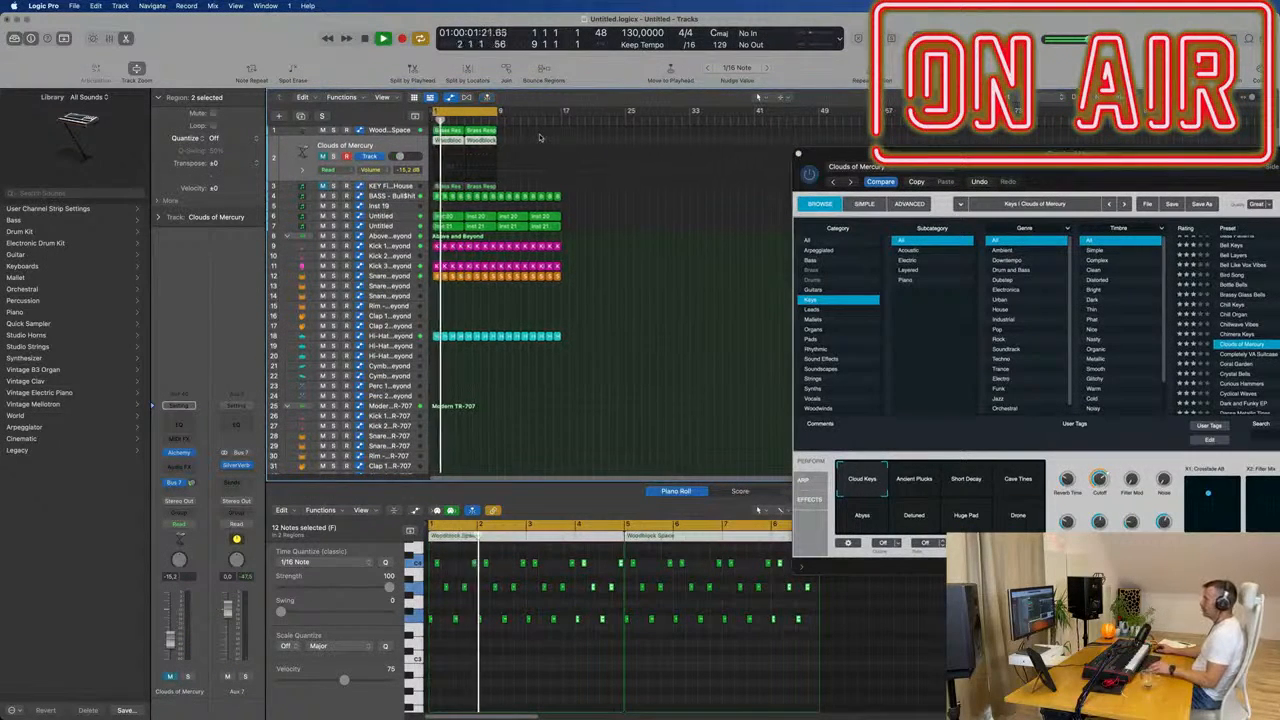
Step: Repeat both Brass Response regions on the first track from bar 9 so they match the 16-bar arrangement
drag(540, 134, 426, 131)
key(super+r)
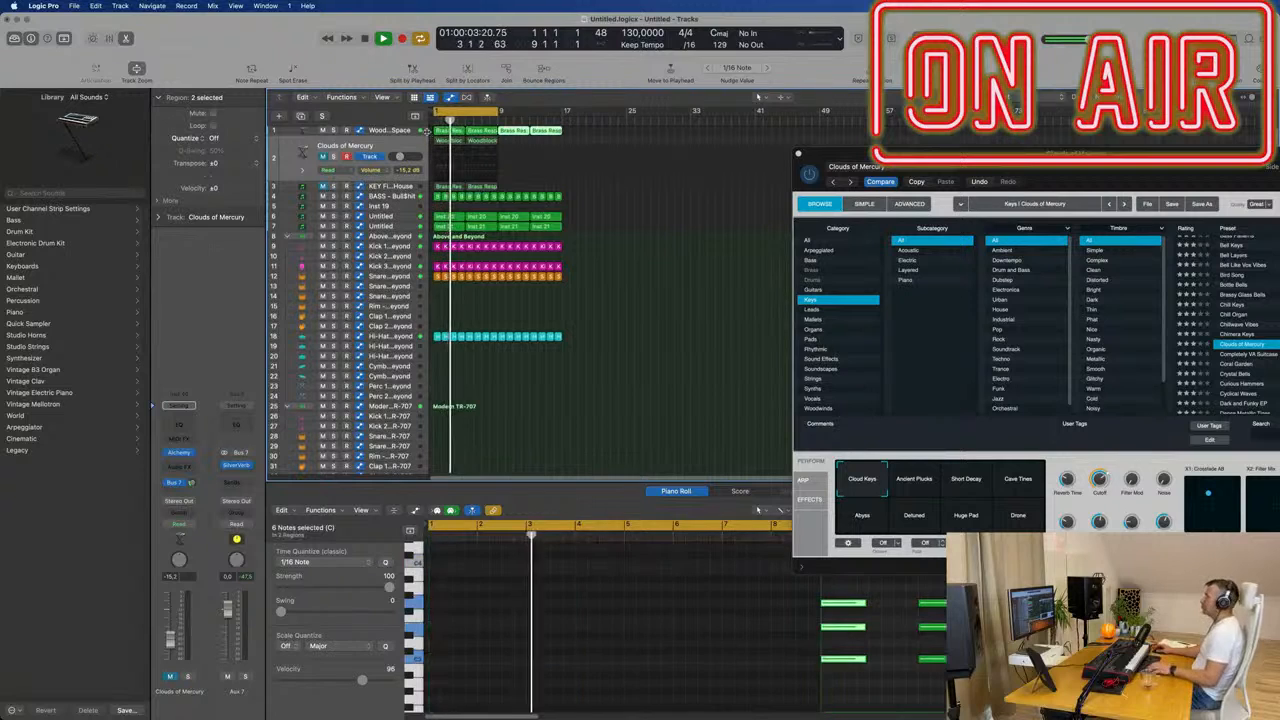
scroll(520, 229, up, 2)
scroll(520, 228, down, 1)
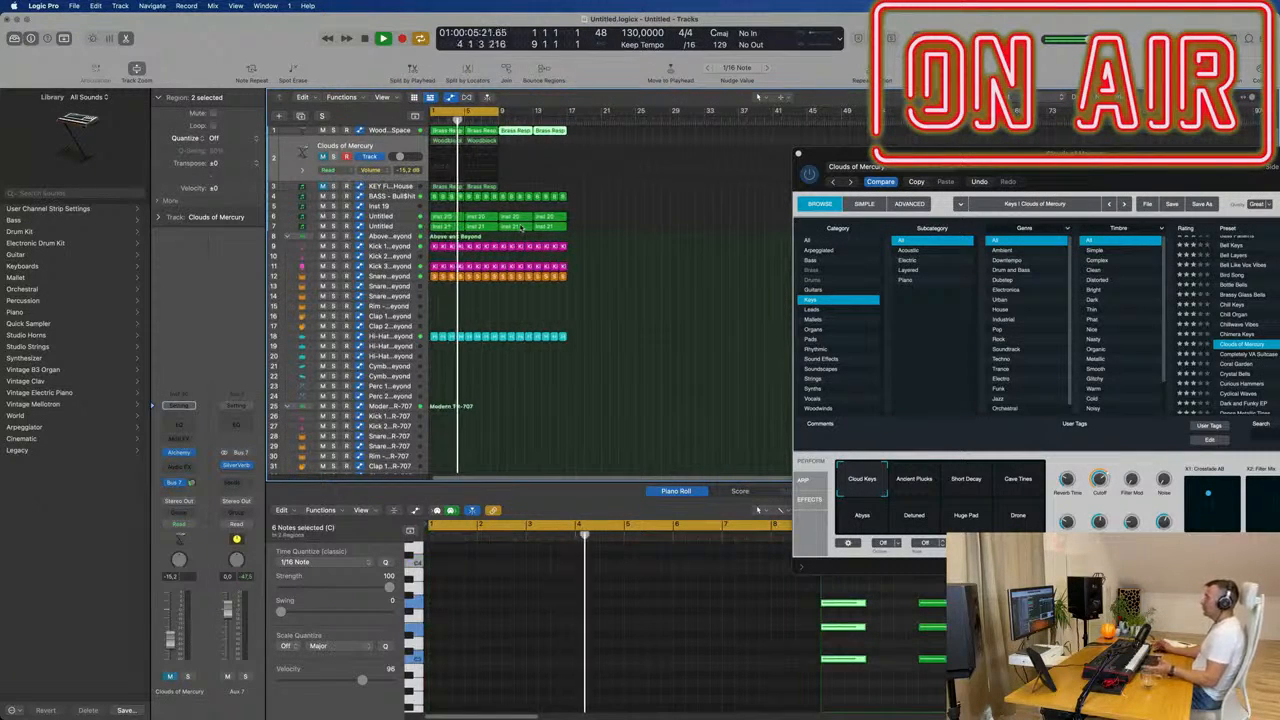
Step: Reposition the Alchemy window and select the KEY Fifth House track
drag(858, 154, 751, 151)
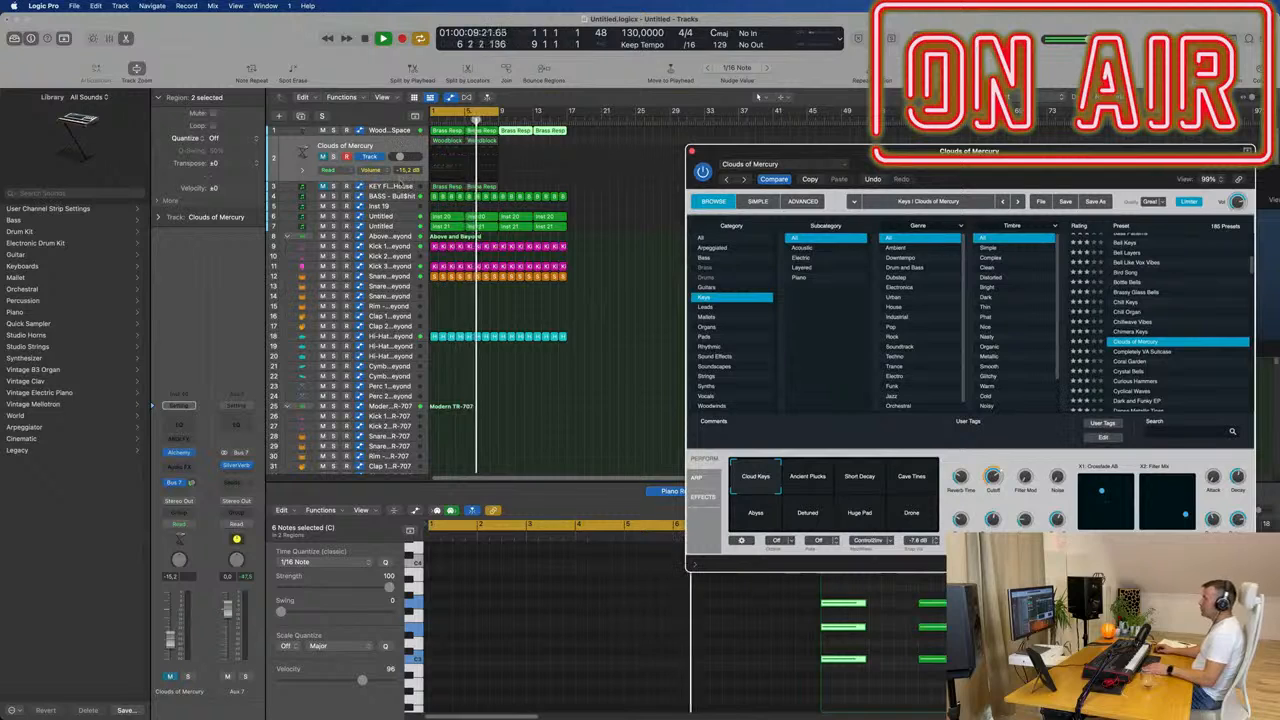
click(397, 192)
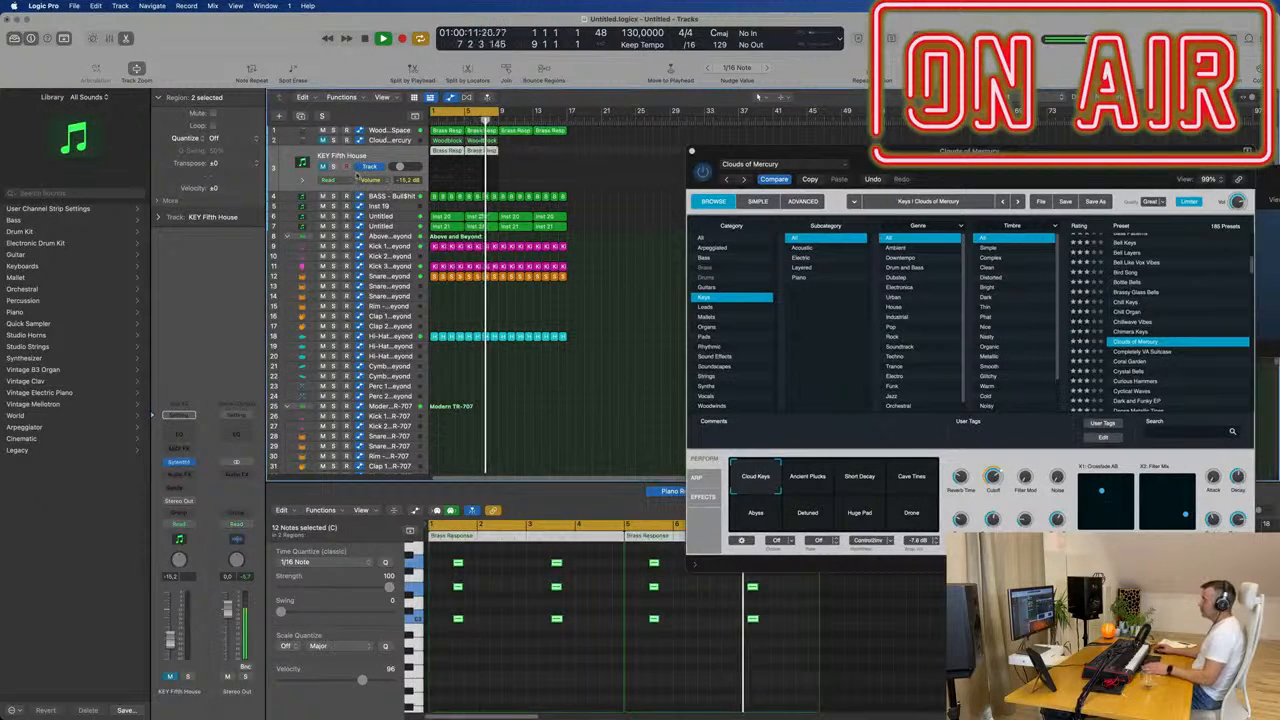
Step: Reduce the two Brass Response regions on KEY Fifth House to one chord each, starting on bars 1 and 5 and held for four bars
key(Return)
scroll(501, 597, down, 2)
click(485, 622)
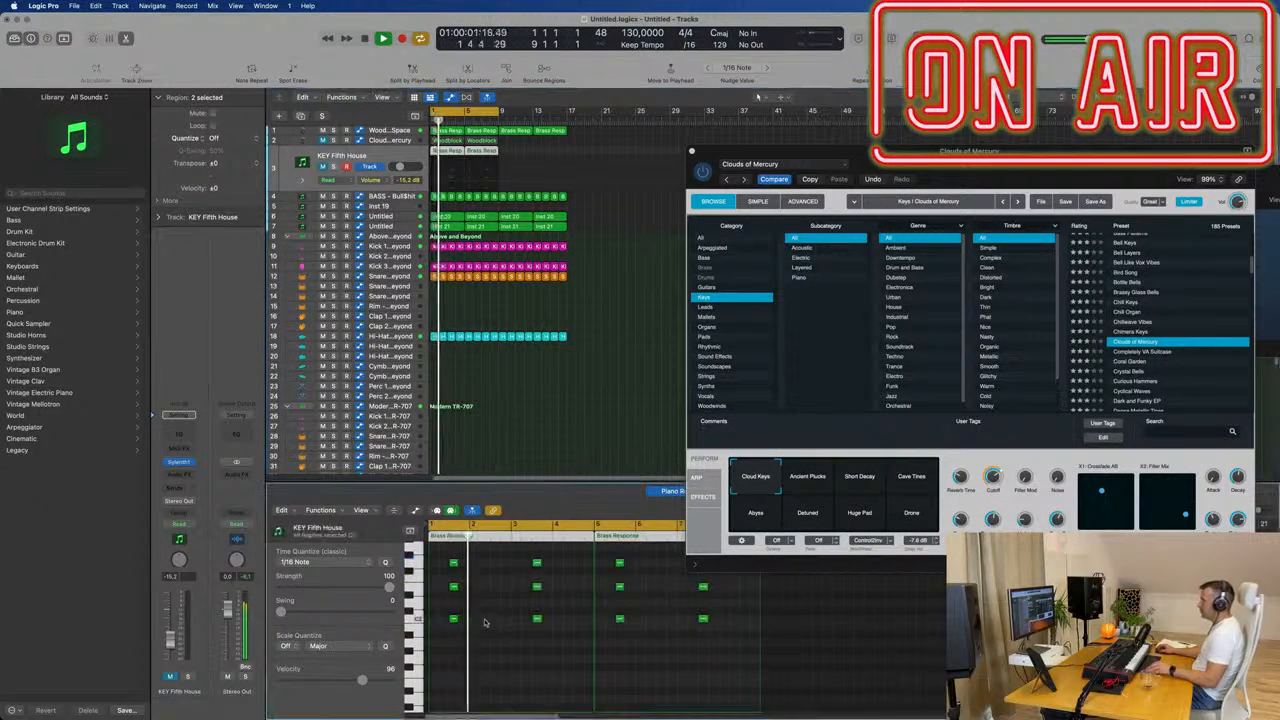
key(super+a)
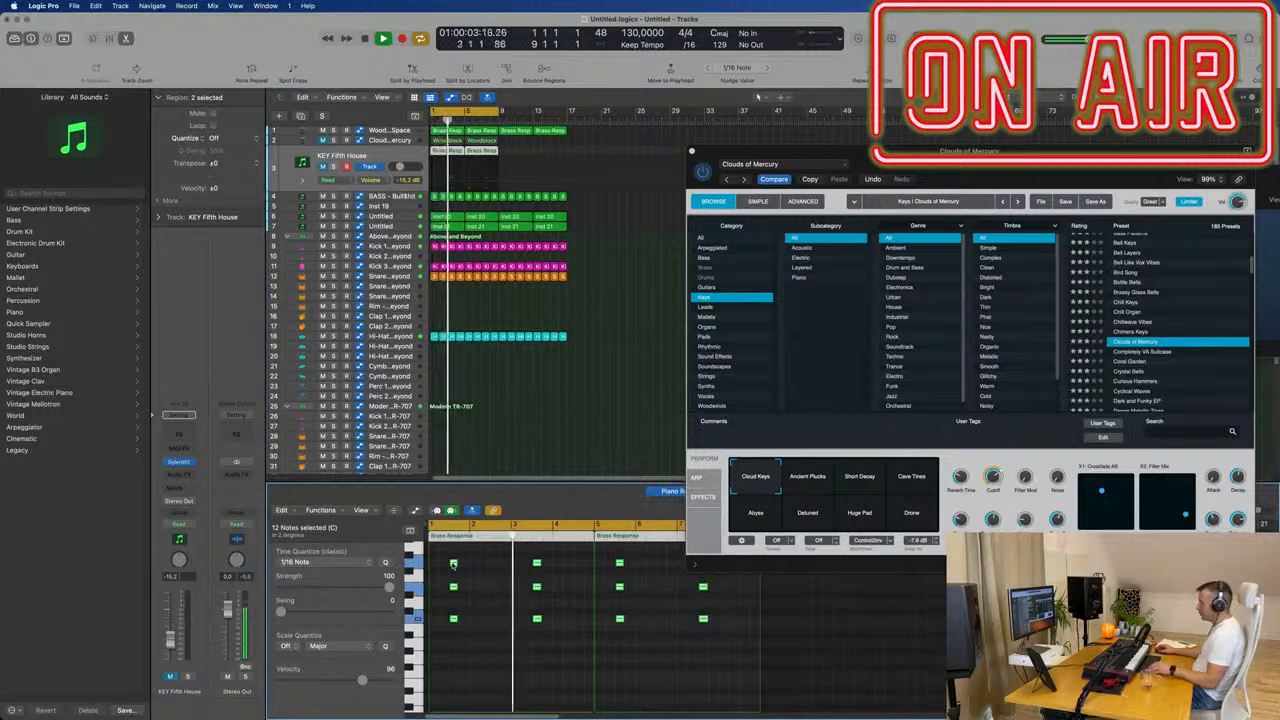
drag(453, 564, 549, 657)
key(Delete)
drag(664, 547, 715, 675)
key(Delete)
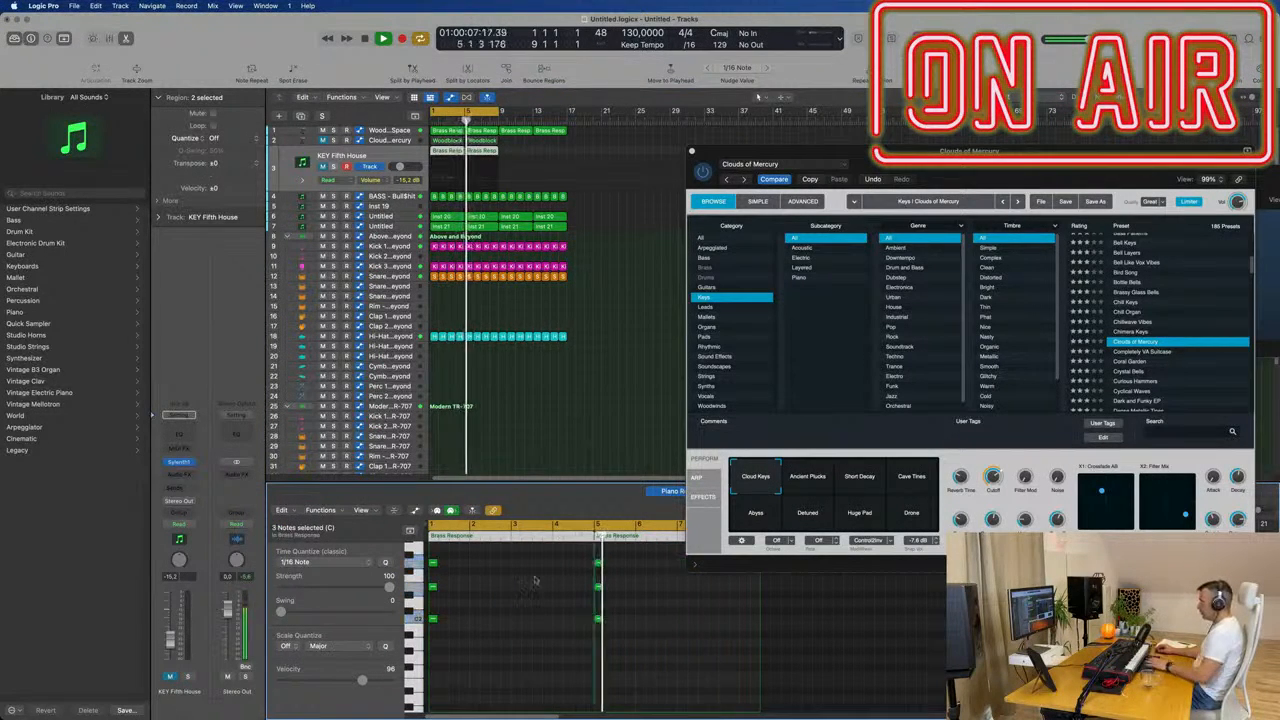
key(super+a)
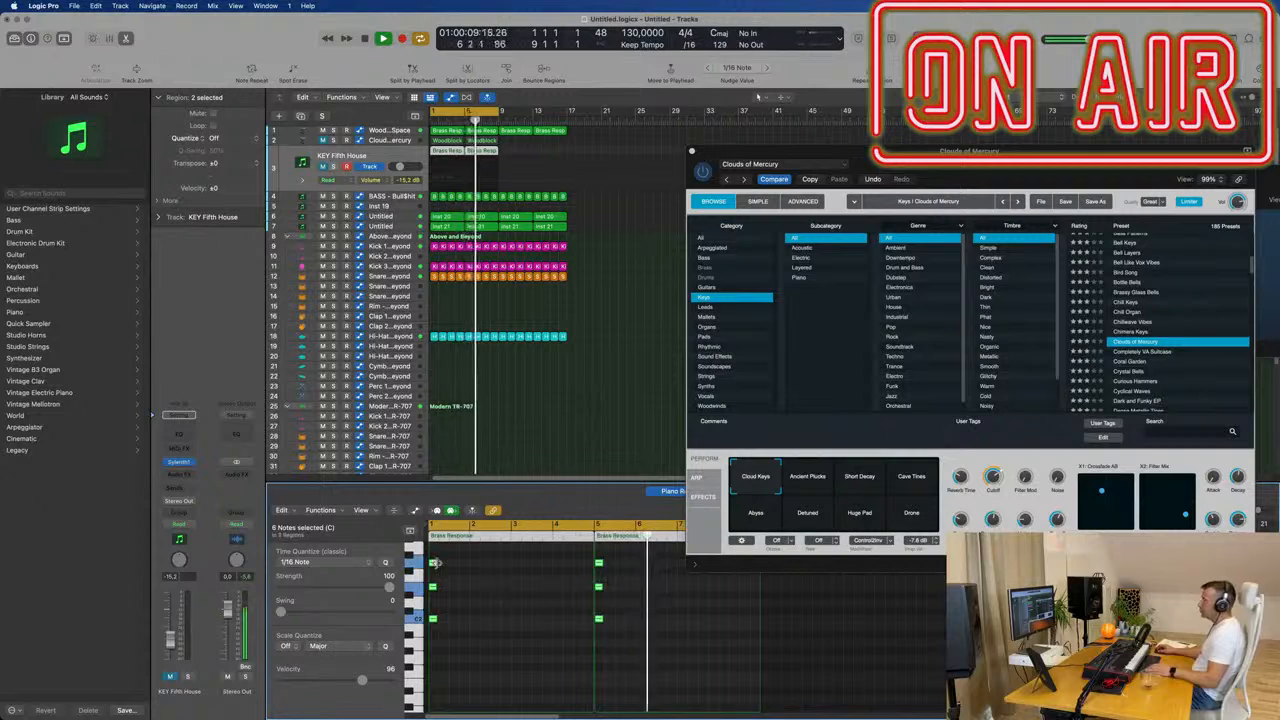
drag(436, 563, 592, 572)
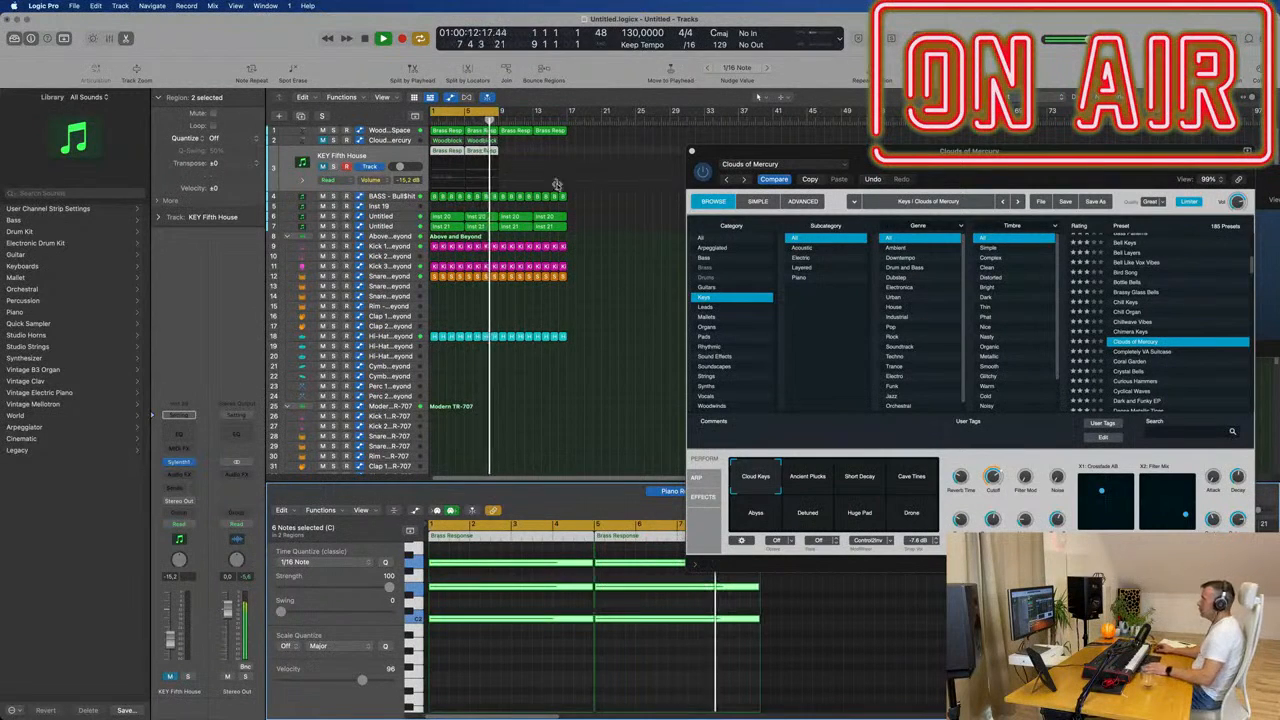
Step: Replace the KEY Fifth House track's Sylenth1 instrument with a stereo instance of Alchemy
click(179, 461)
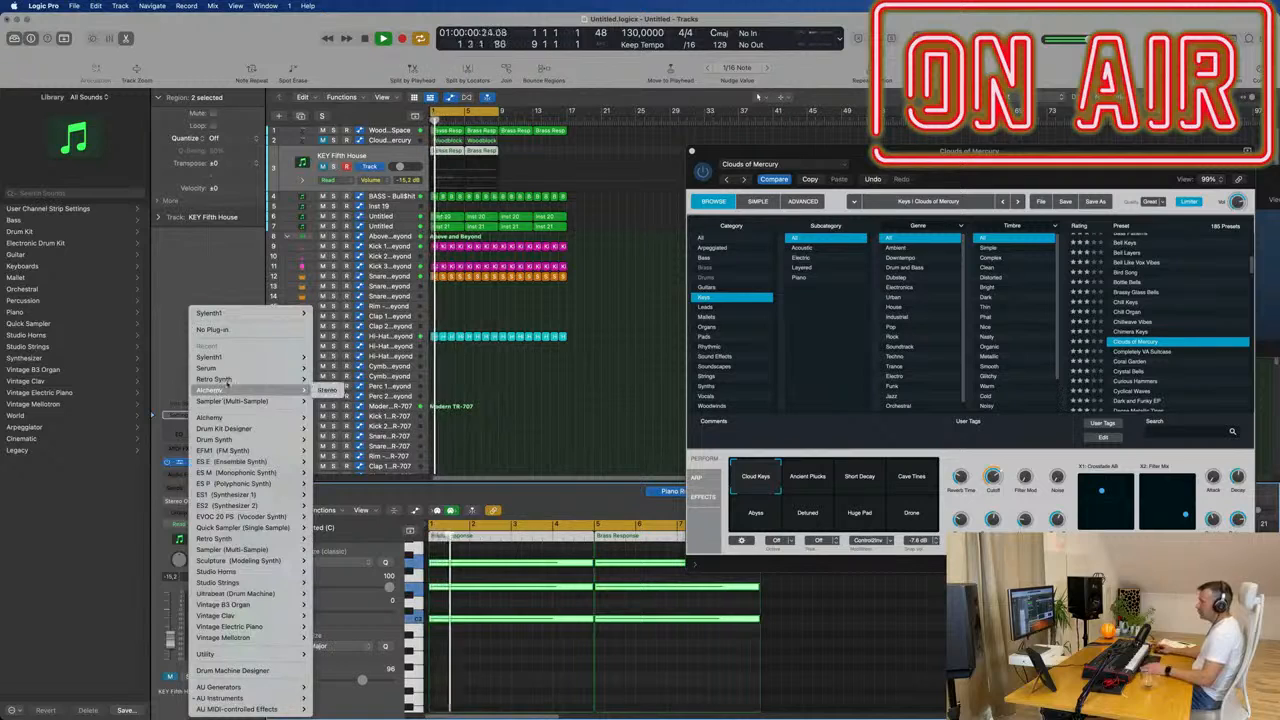
mouse_move(312, 393)
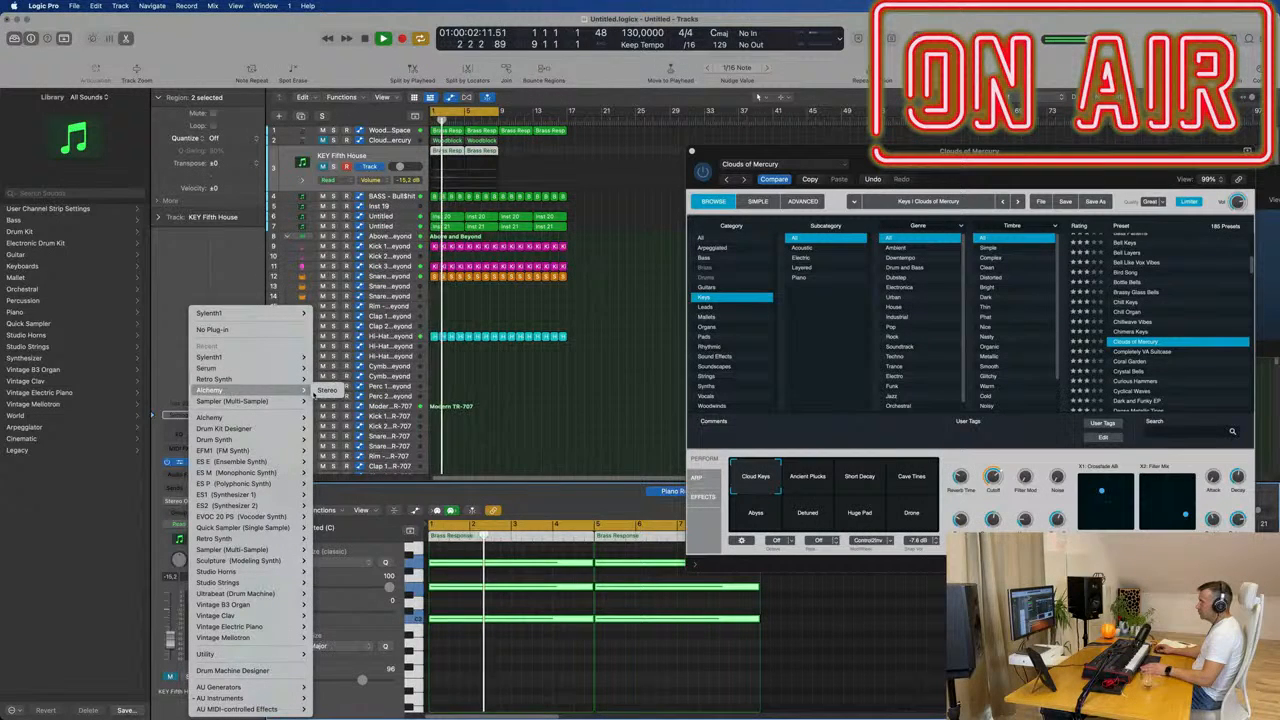
click(325, 391)
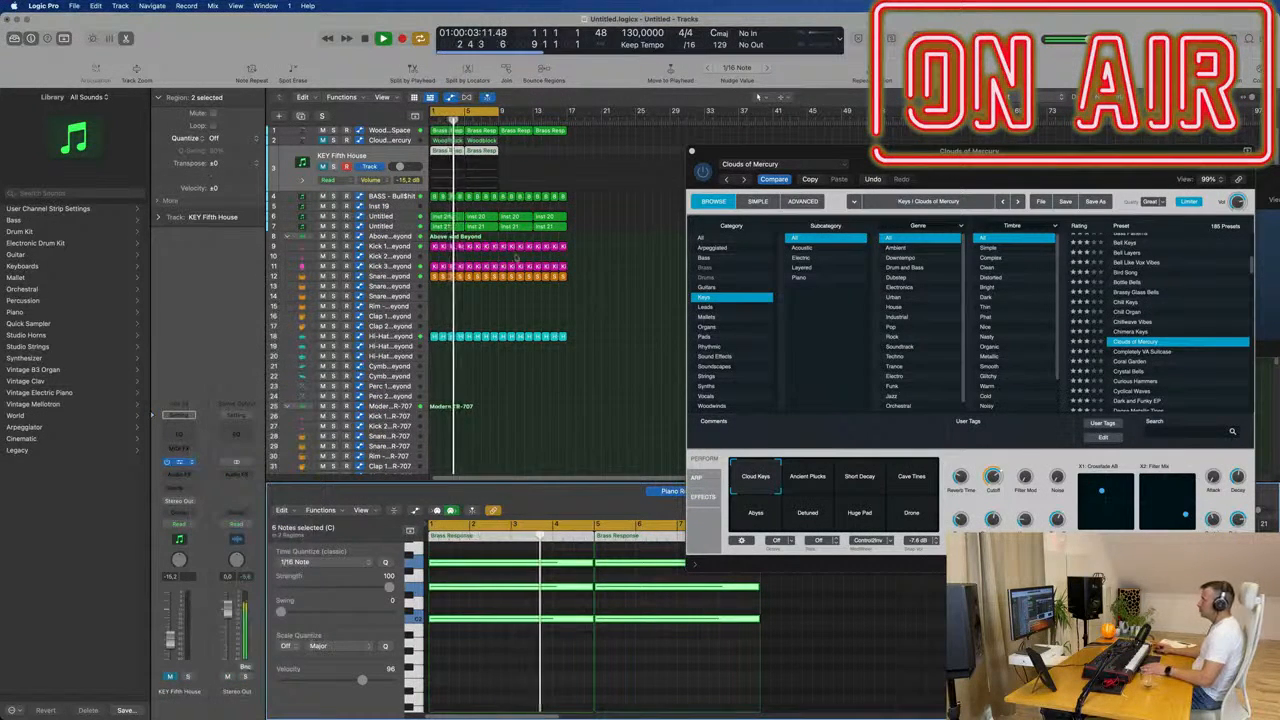
drag(678, 132, 786, 138)
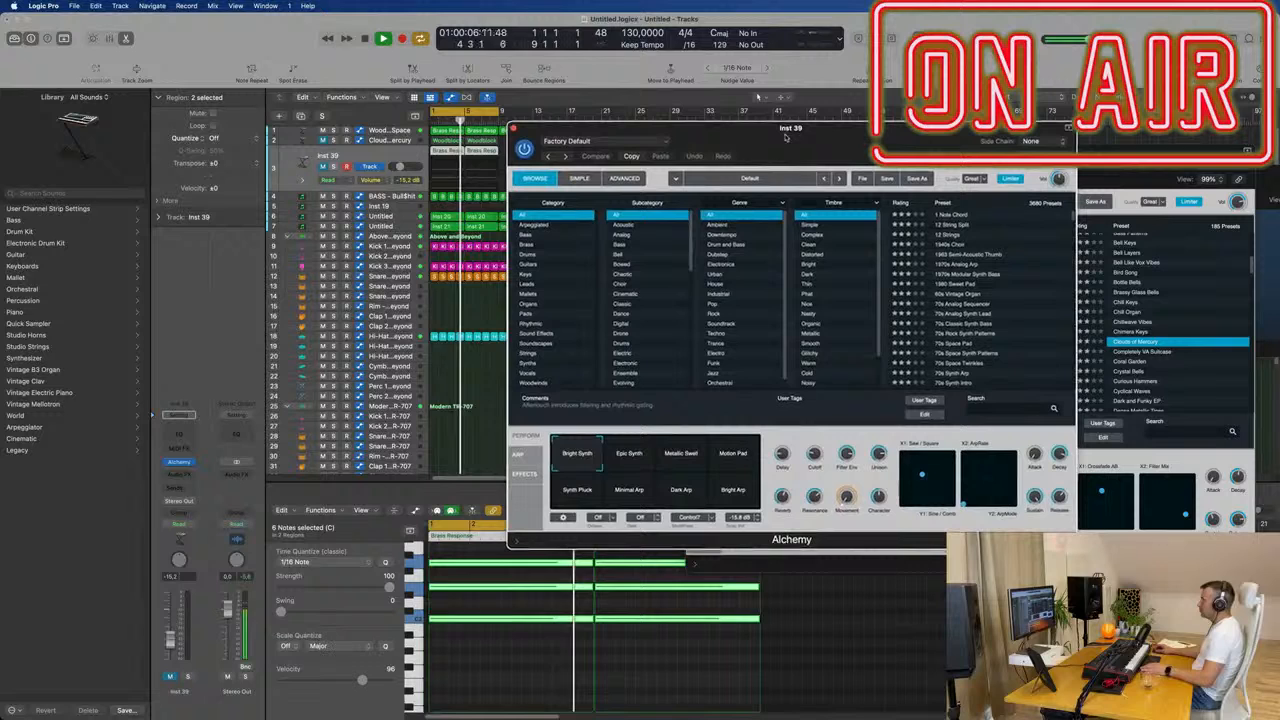
Step: Search Alchemy's presets for "19" and load the Sunrise 1984 preset
click(996, 407)
text(1)
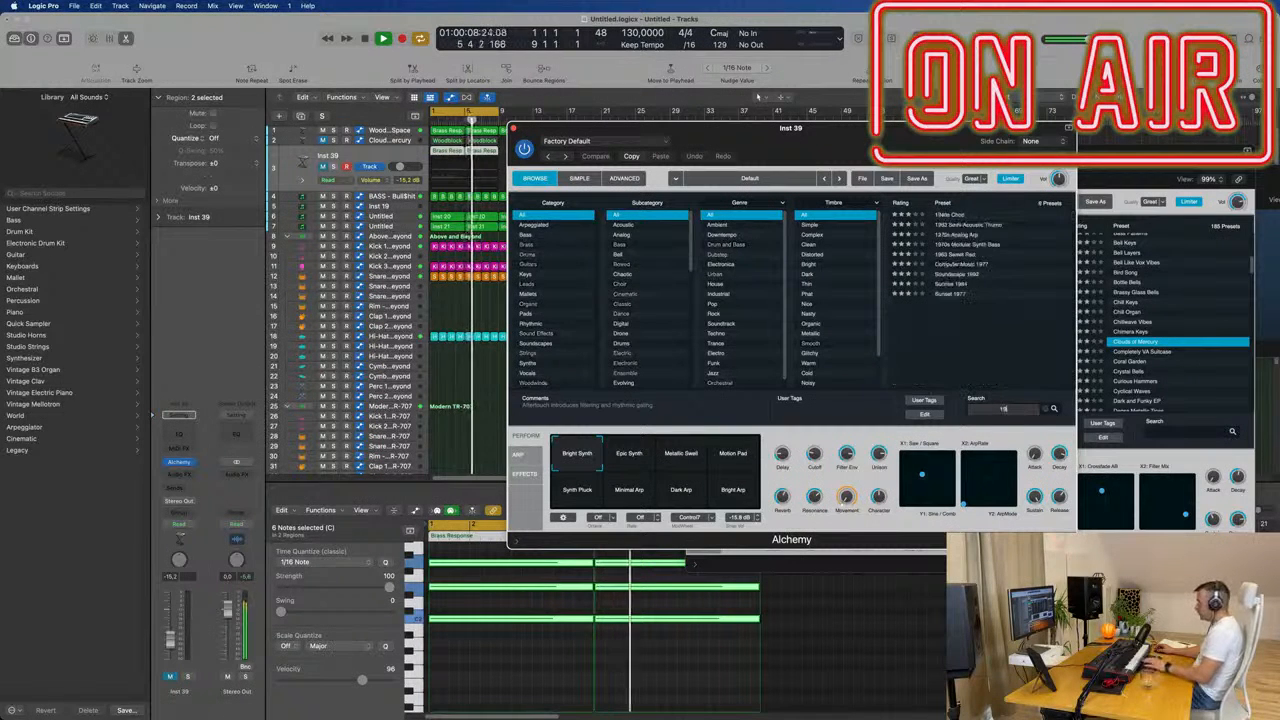
text(9)
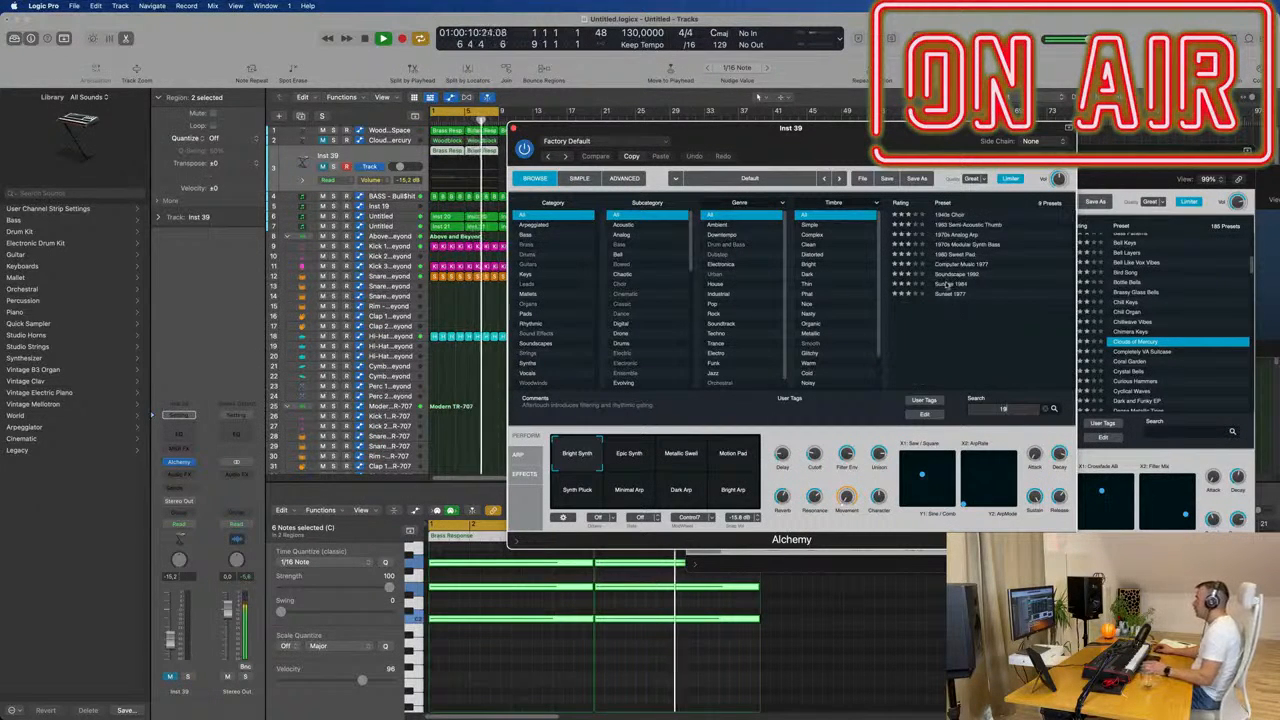
click(948, 284)
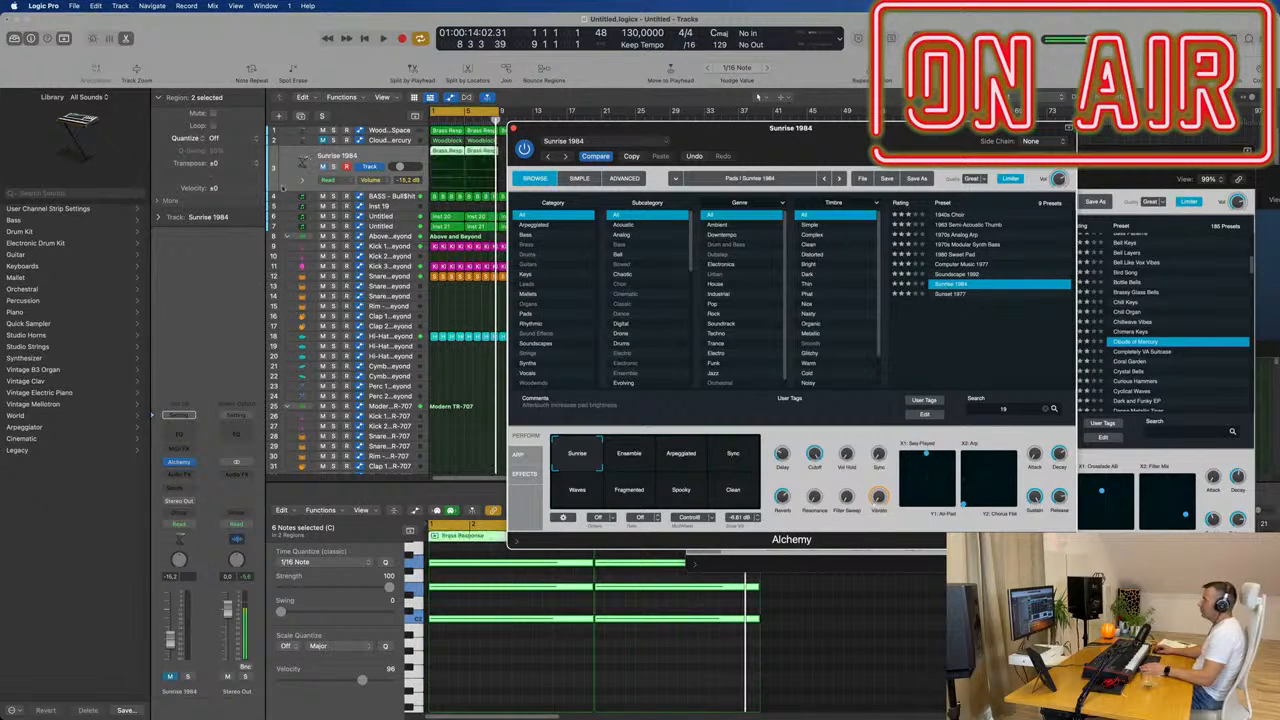
Step: Unmute the Sunrise 1984 track and switch its performance snapshot to Arpeggiated
drag(771, 146, 718, 146)
click(628, 464)
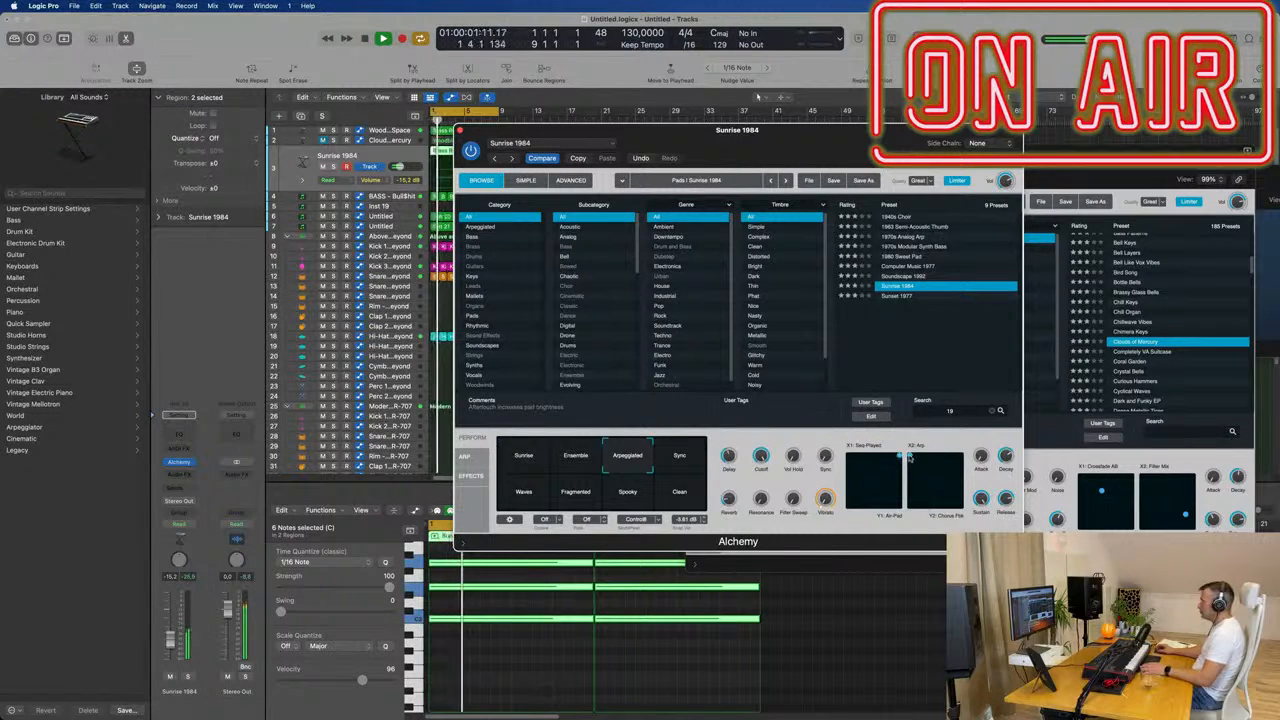
drag(807, 148, 1050, 202)
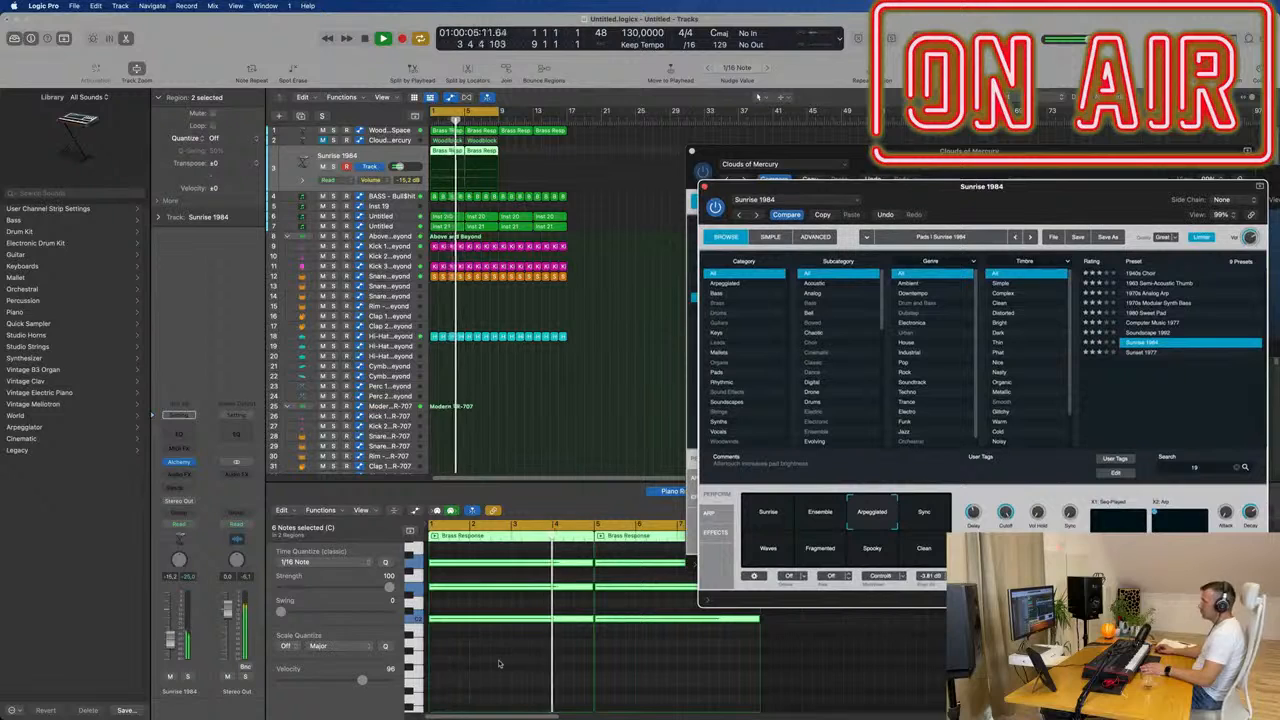
Step: Raise the Sunrise 1984 track's volume to about -6.8 dB and adjust Alchemy's Cutoff
drag(397, 167, 402, 167)
drag(1005, 512, 1005, 518)
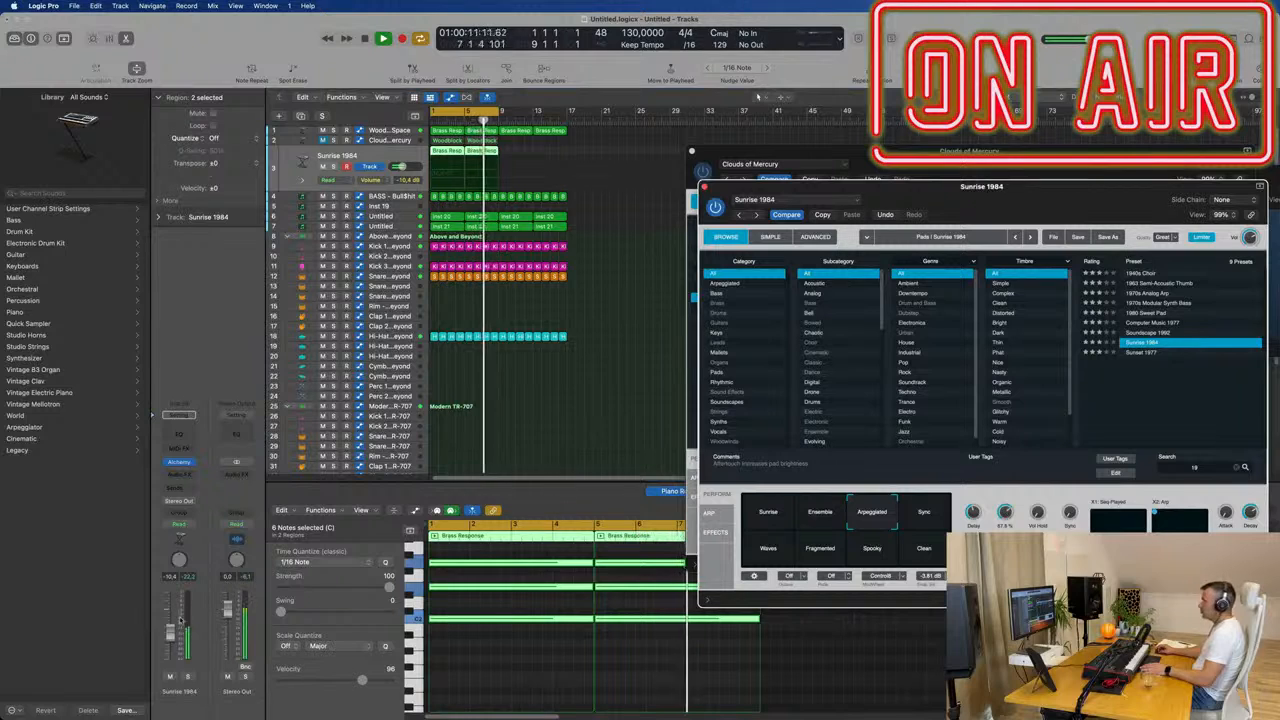
drag(169, 630, 169, 632)
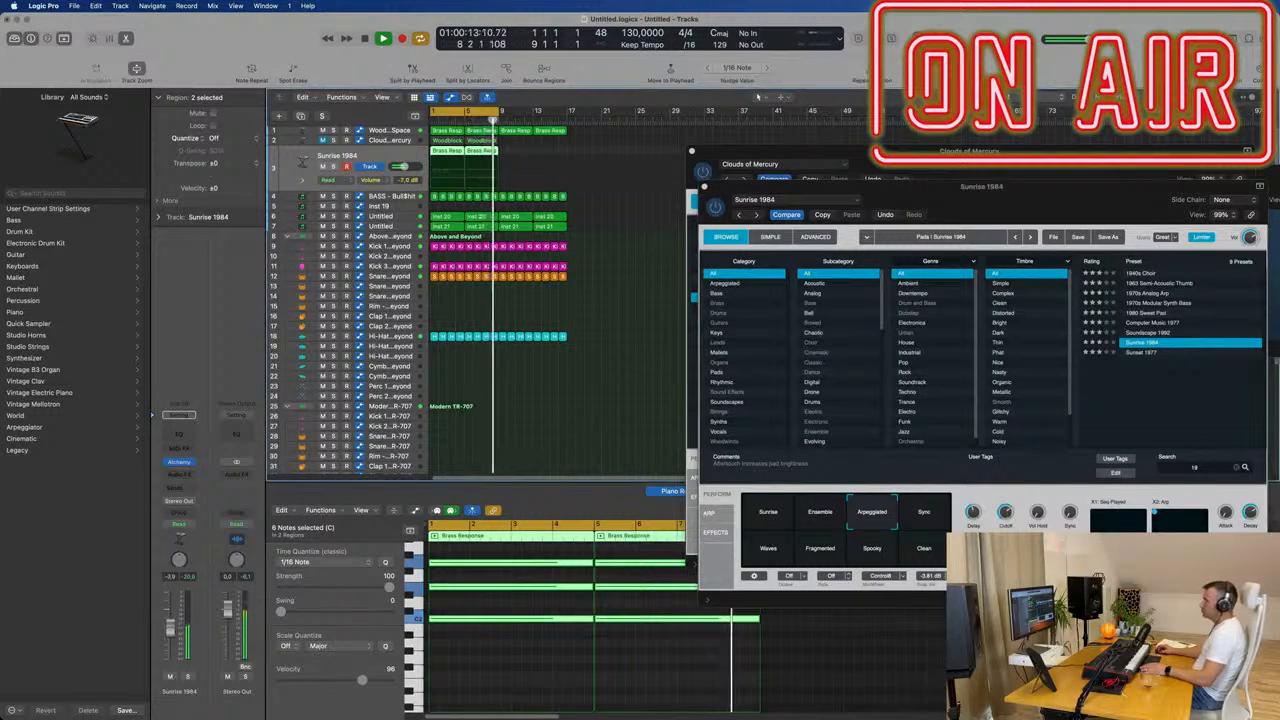
drag(1005, 512, 1005, 516)
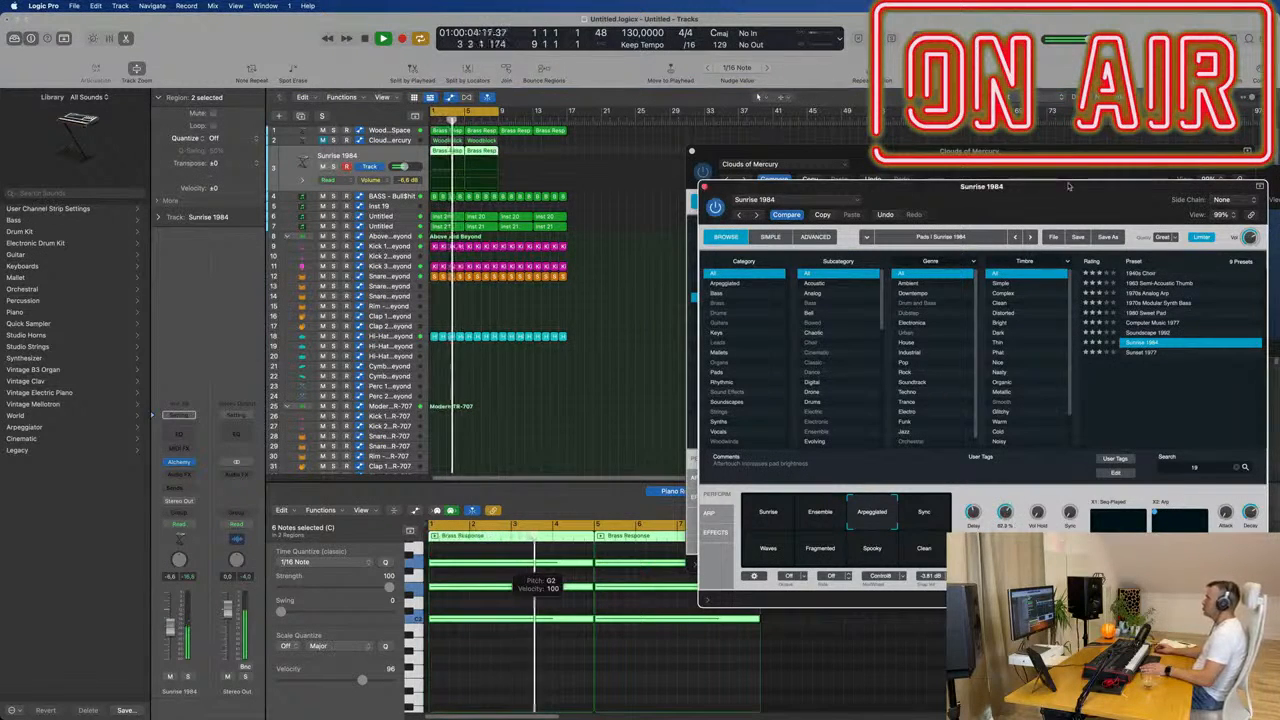
Step: Close both open Alchemy instrument windows and deselect the regions in the arrangement
drag(1068, 186, 834, 242)
click(469, 243)
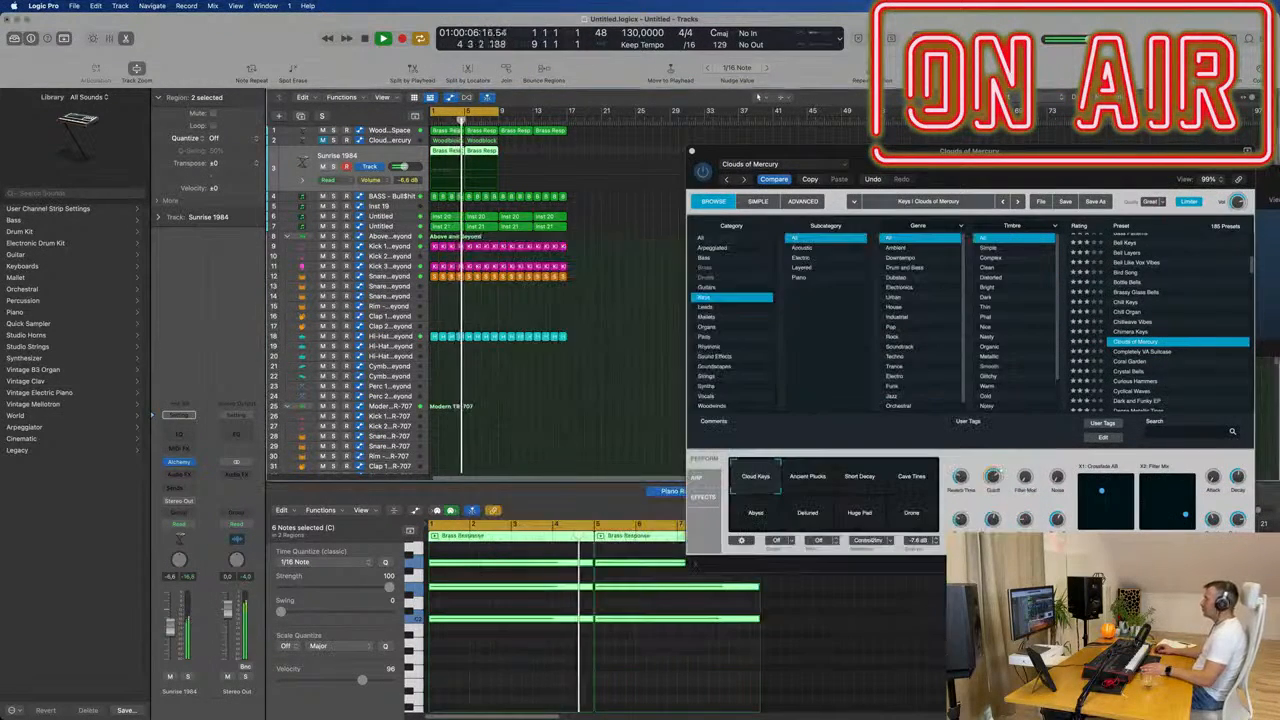
drag(831, 167, 598, 222)
click(460, 219)
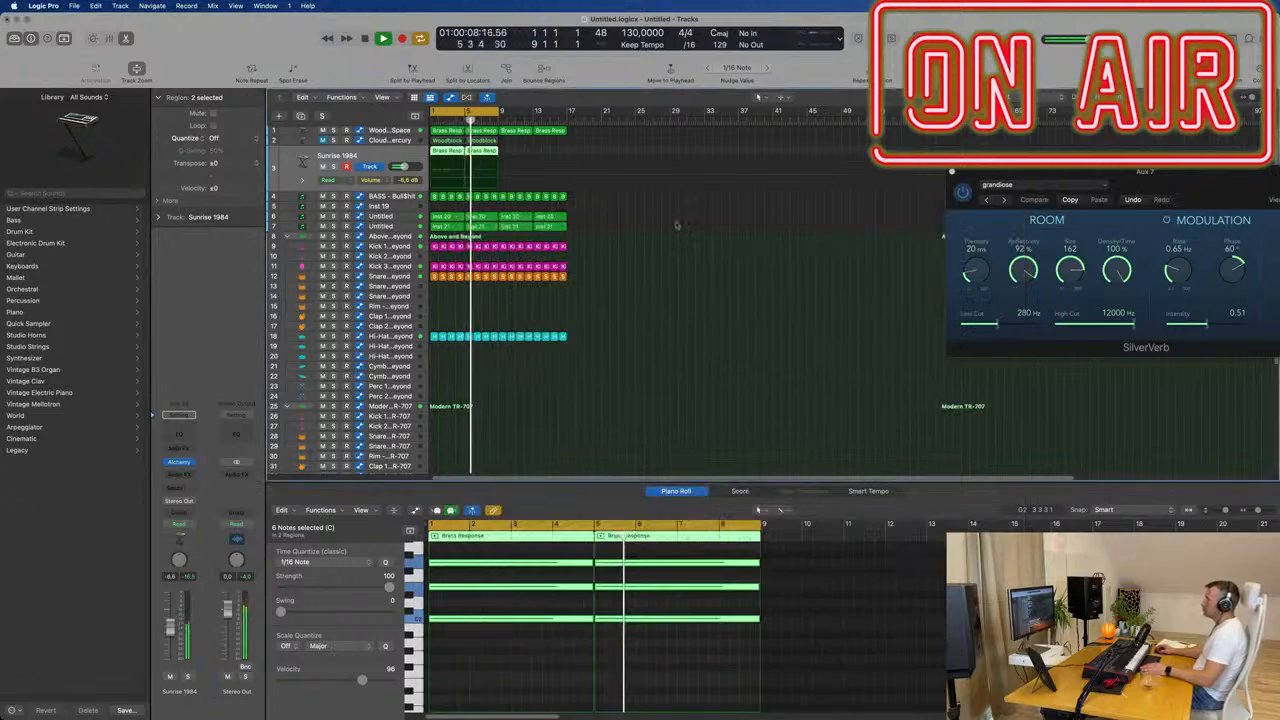
click(690, 265)
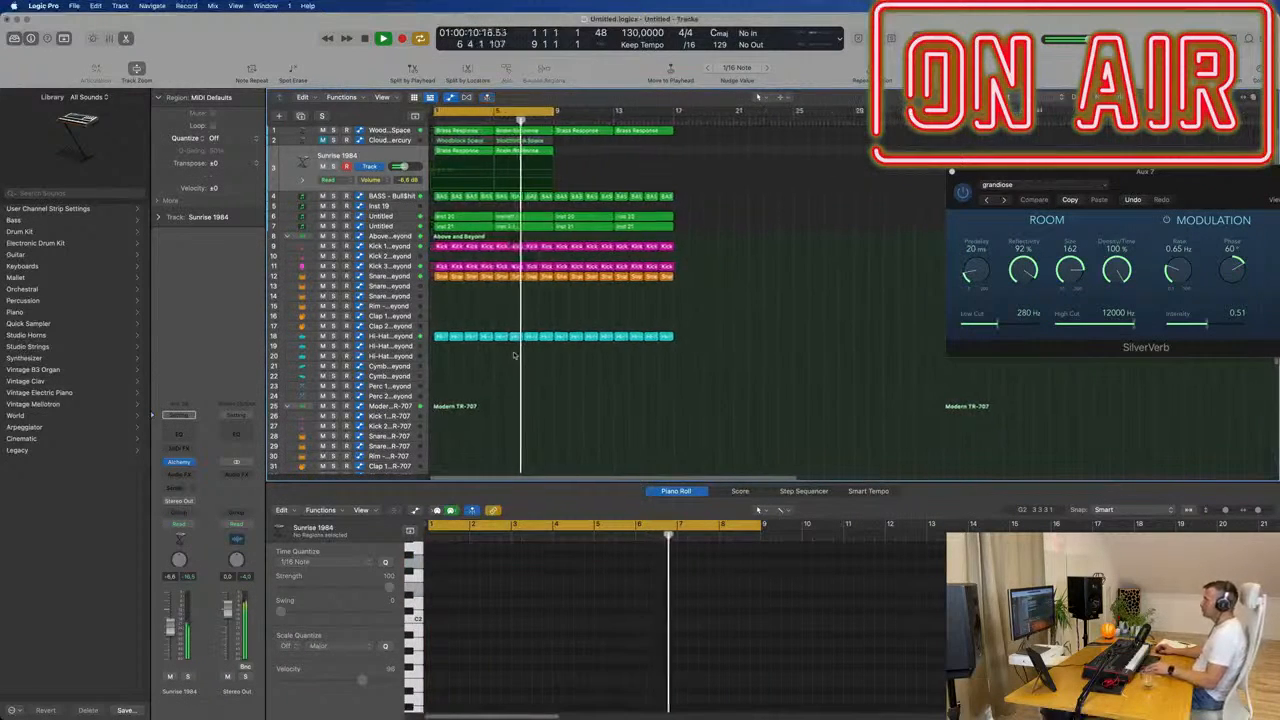
Step: Lower the Tom Mid - Modern TR-707 track's volume to about -16.8 dB and deselect its regions
scroll(404, 300, down, 6)
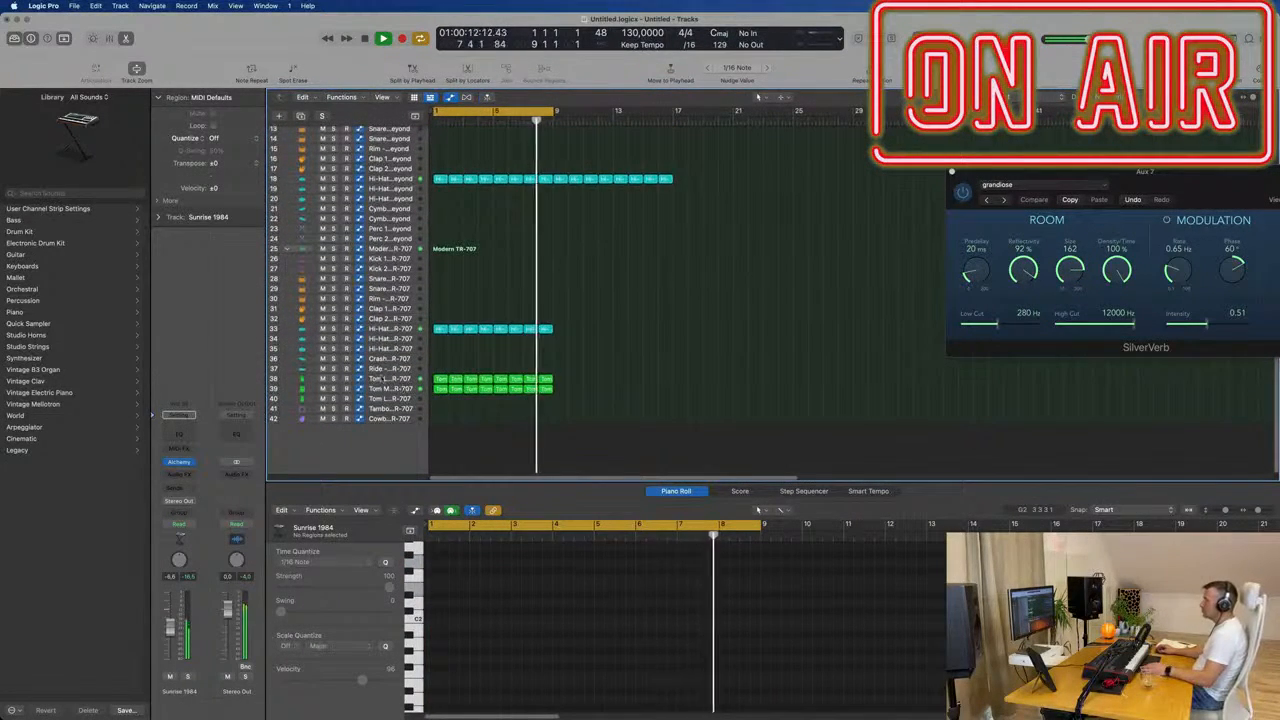
click(400, 381)
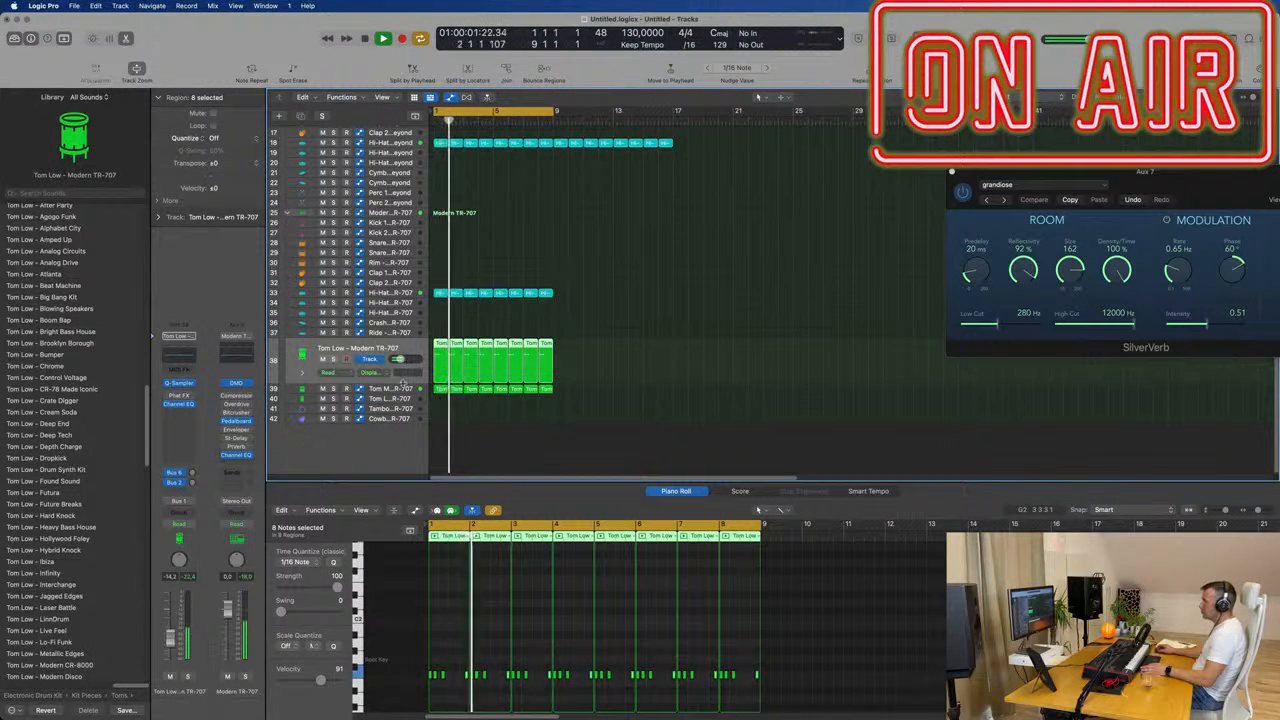
key(Down)
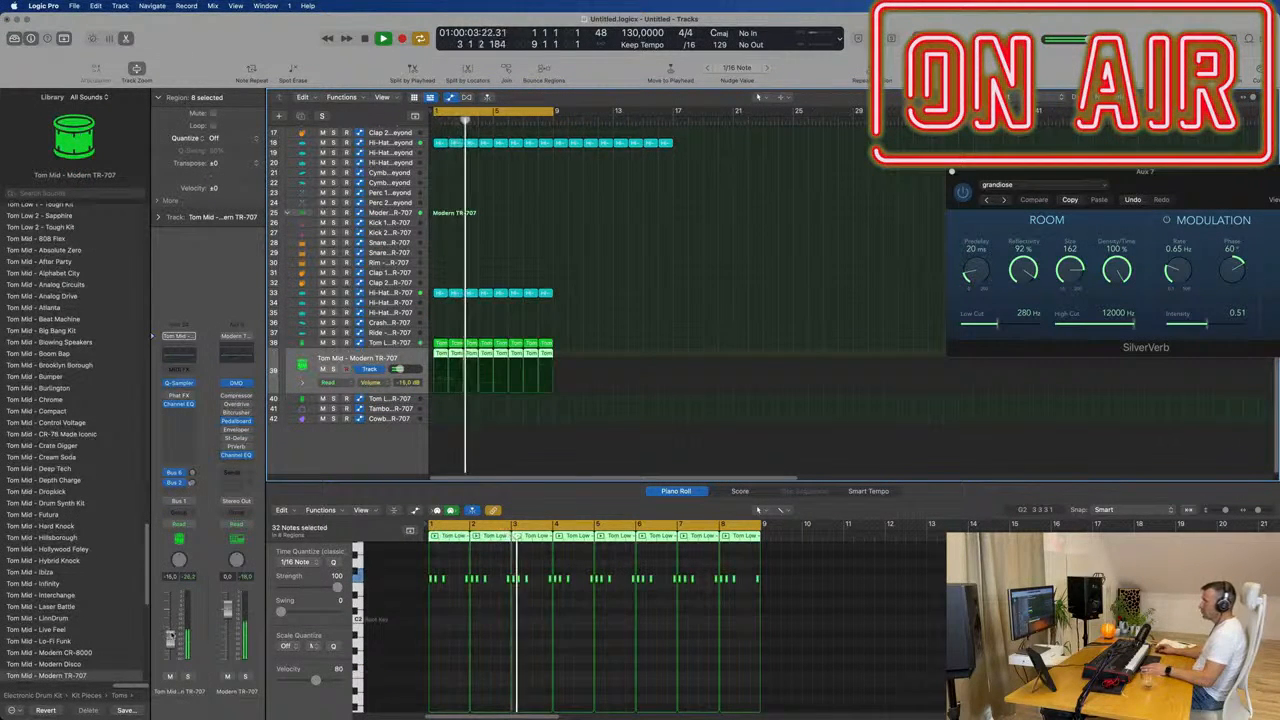
click(601, 424)
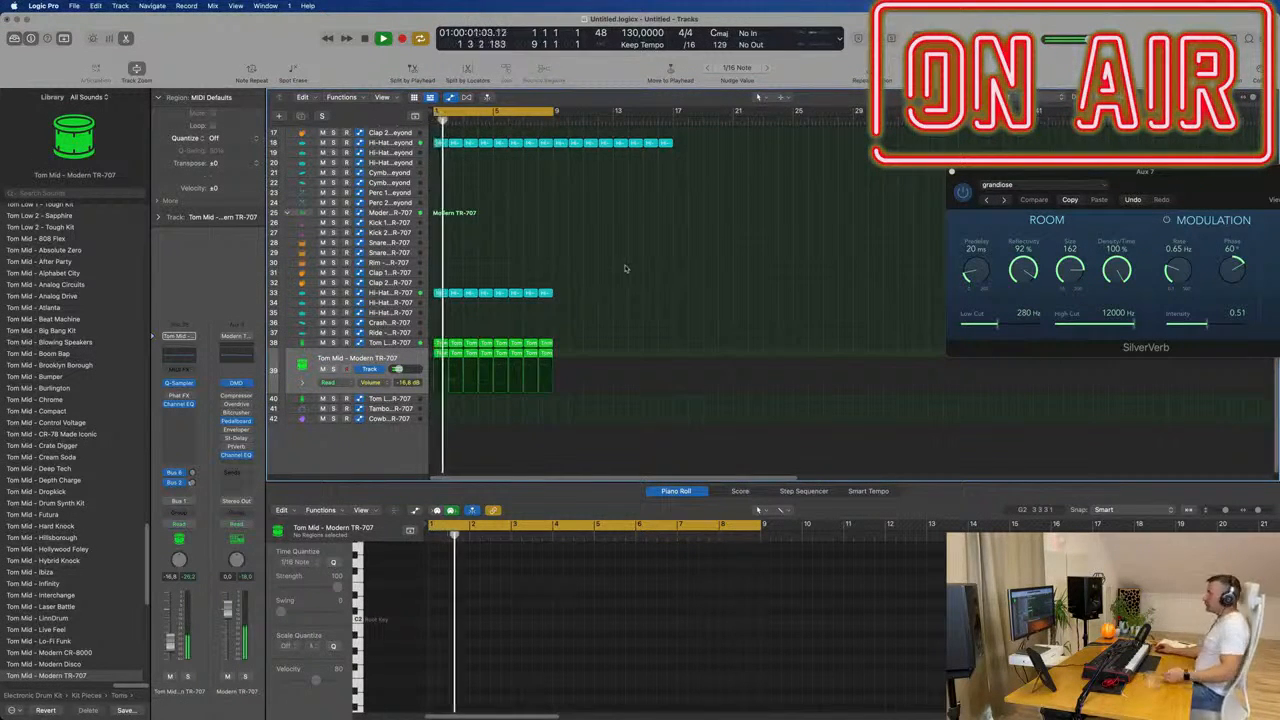
Step: Unmute the Clouds of Mercury track briefly to audition it in the mix, and mute it again
scroll(615, 272, up, 5)
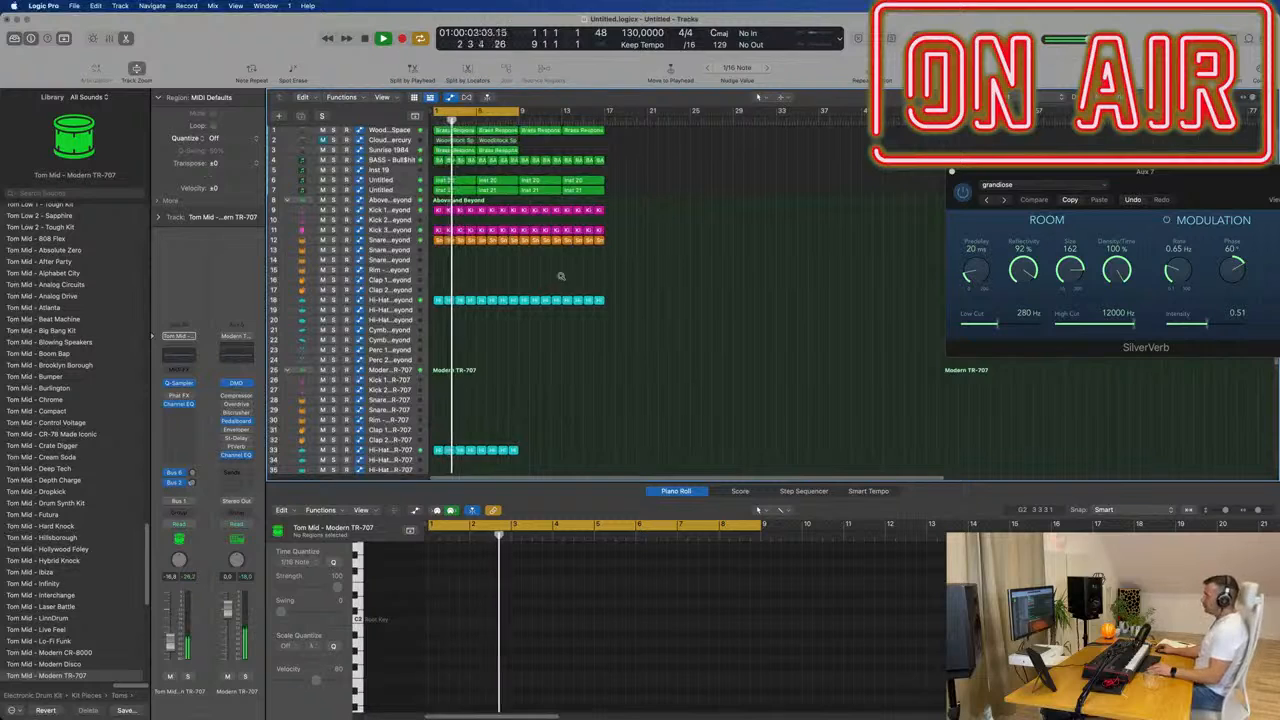
scroll(626, 270, up, 2)
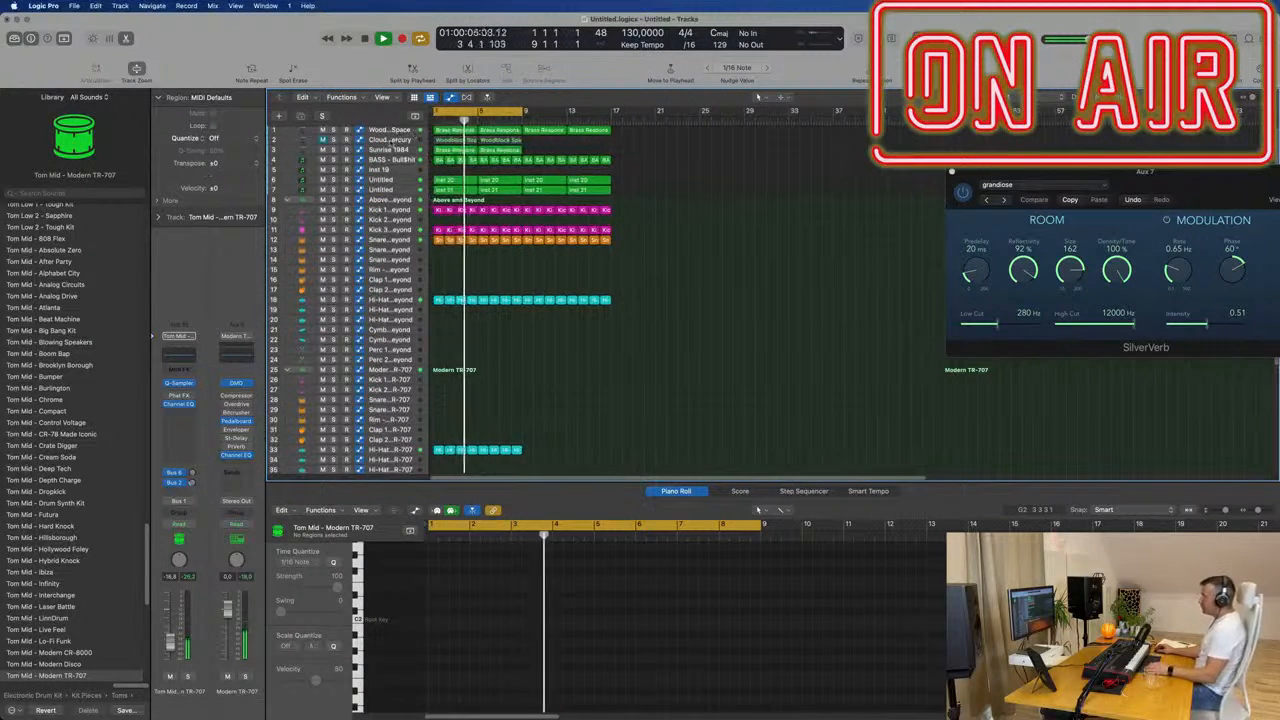
click(413, 138)
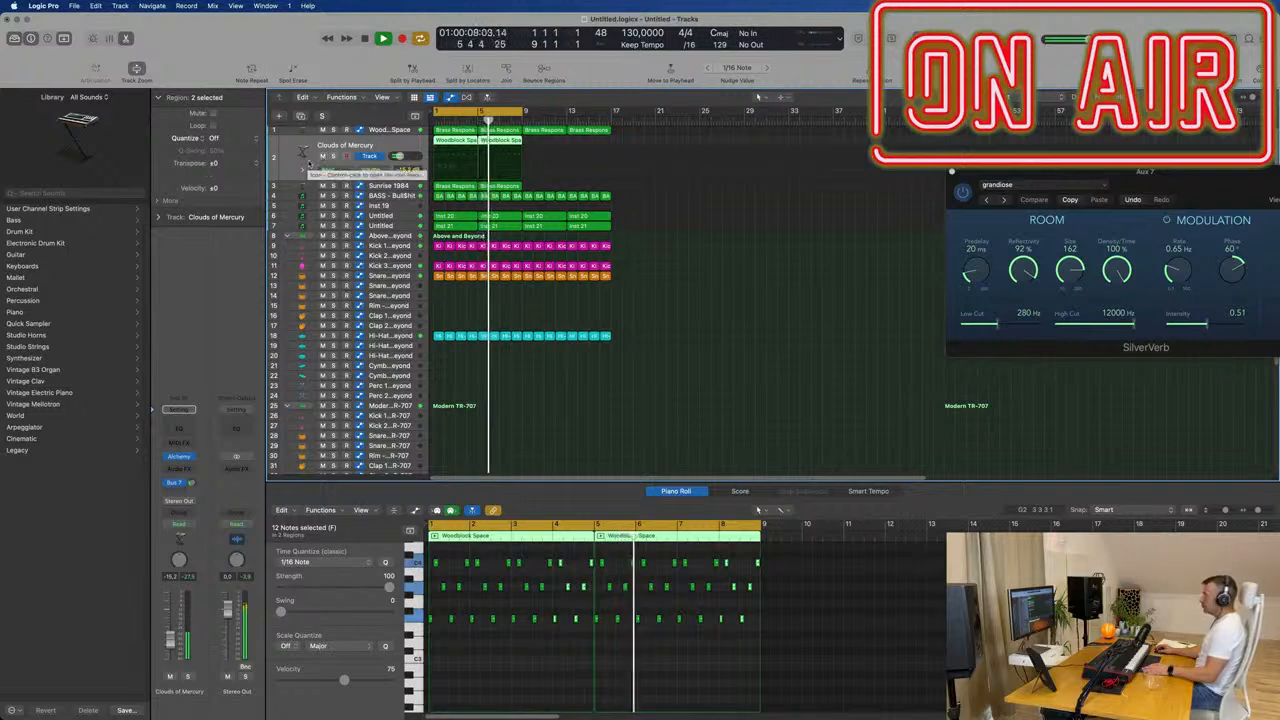
click(322, 157)
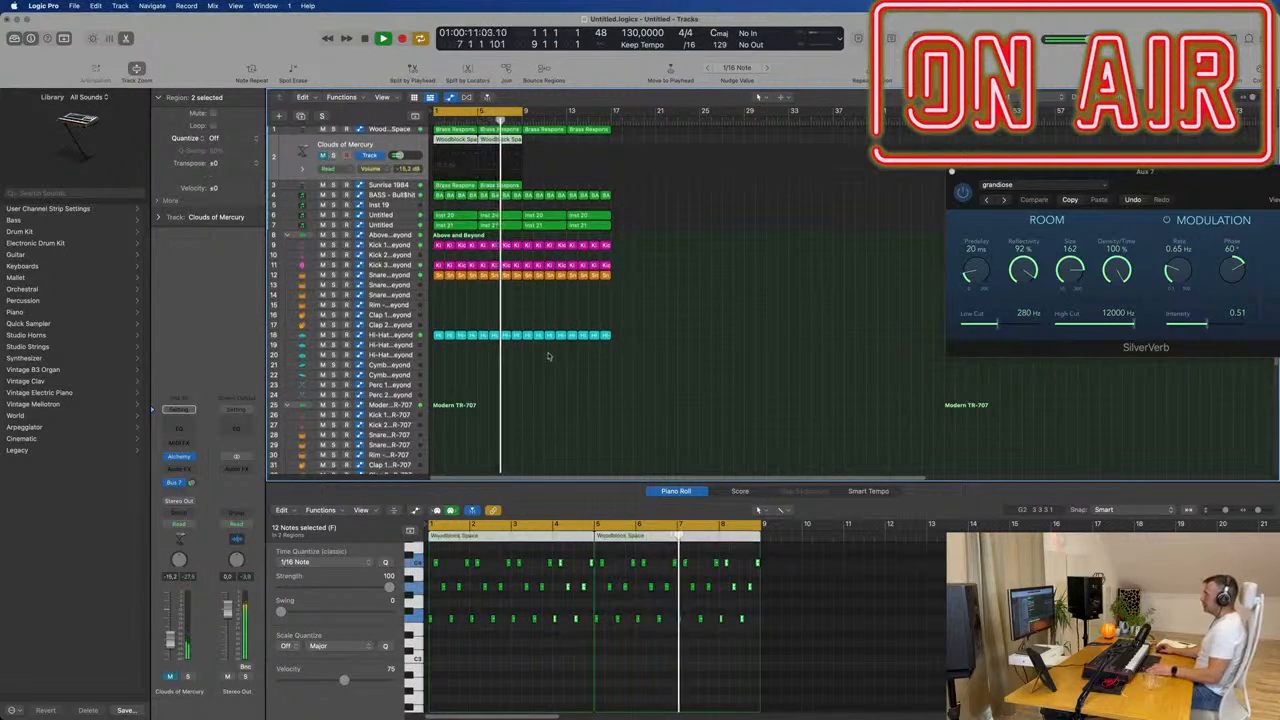
Step: Mute the Untitled track that holds the Inst 20 regions
key(super+Right)
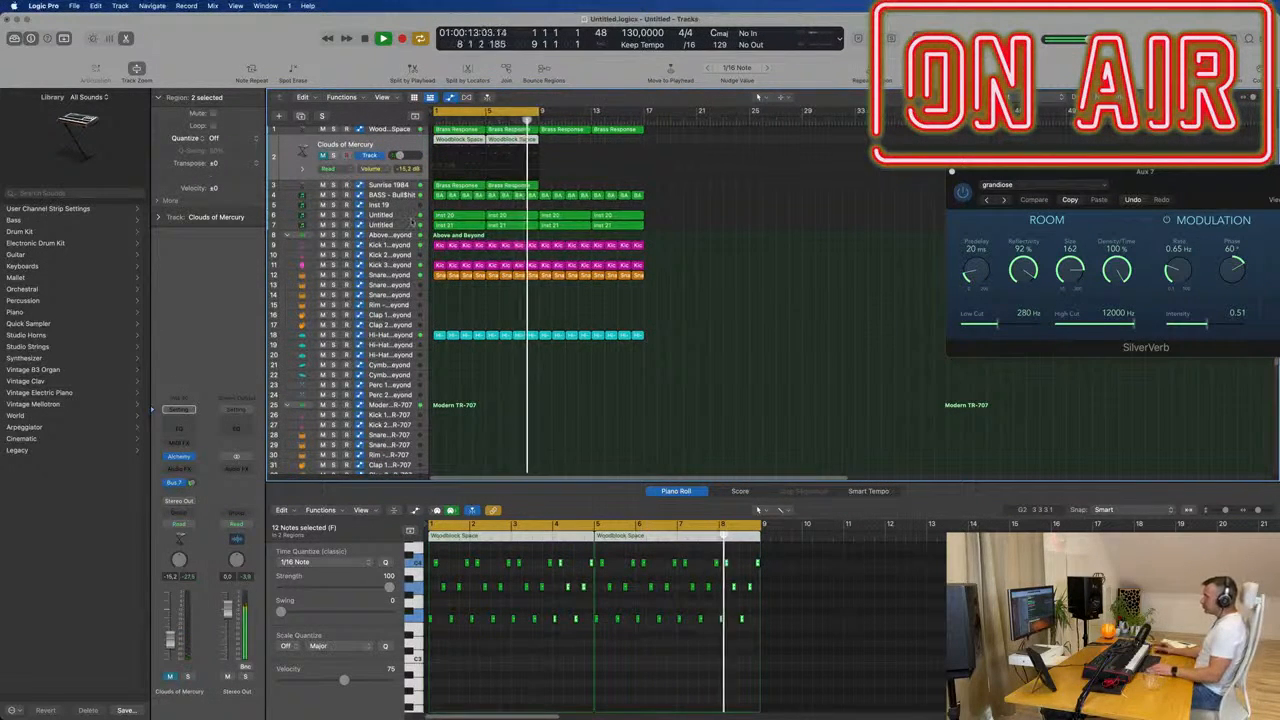
key(super+Right)
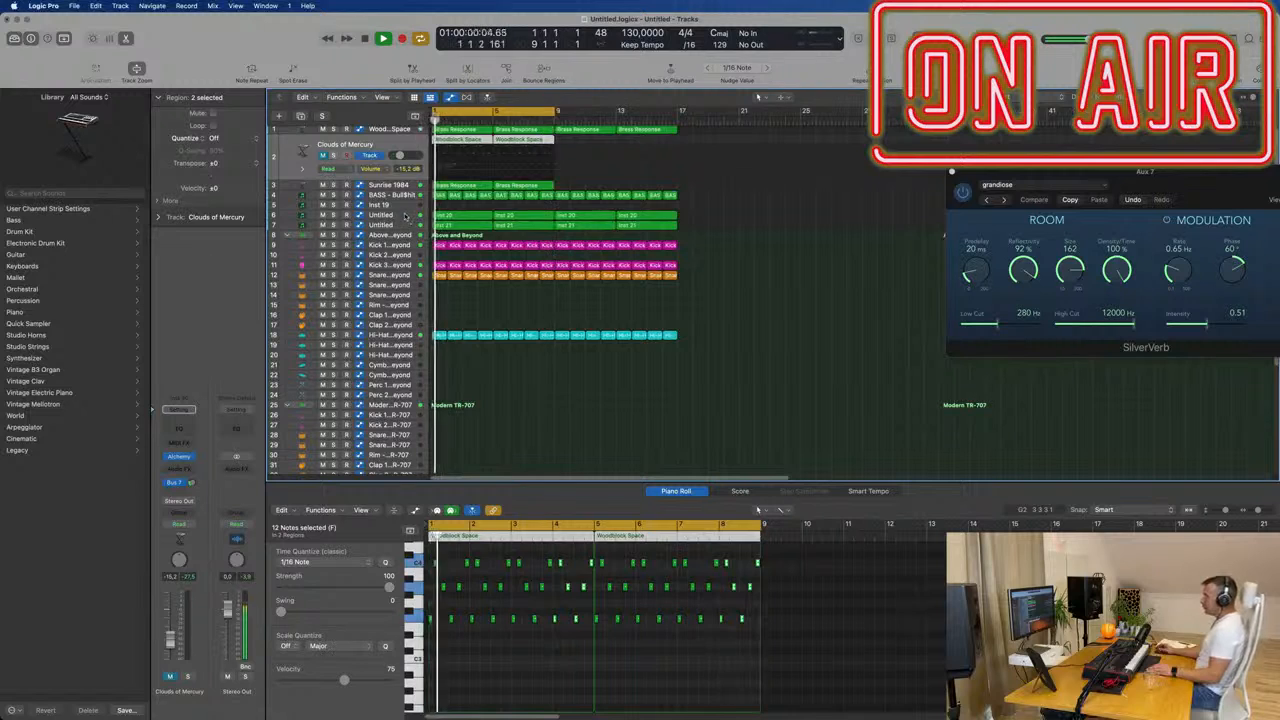
click(407, 216)
key(super+Left)
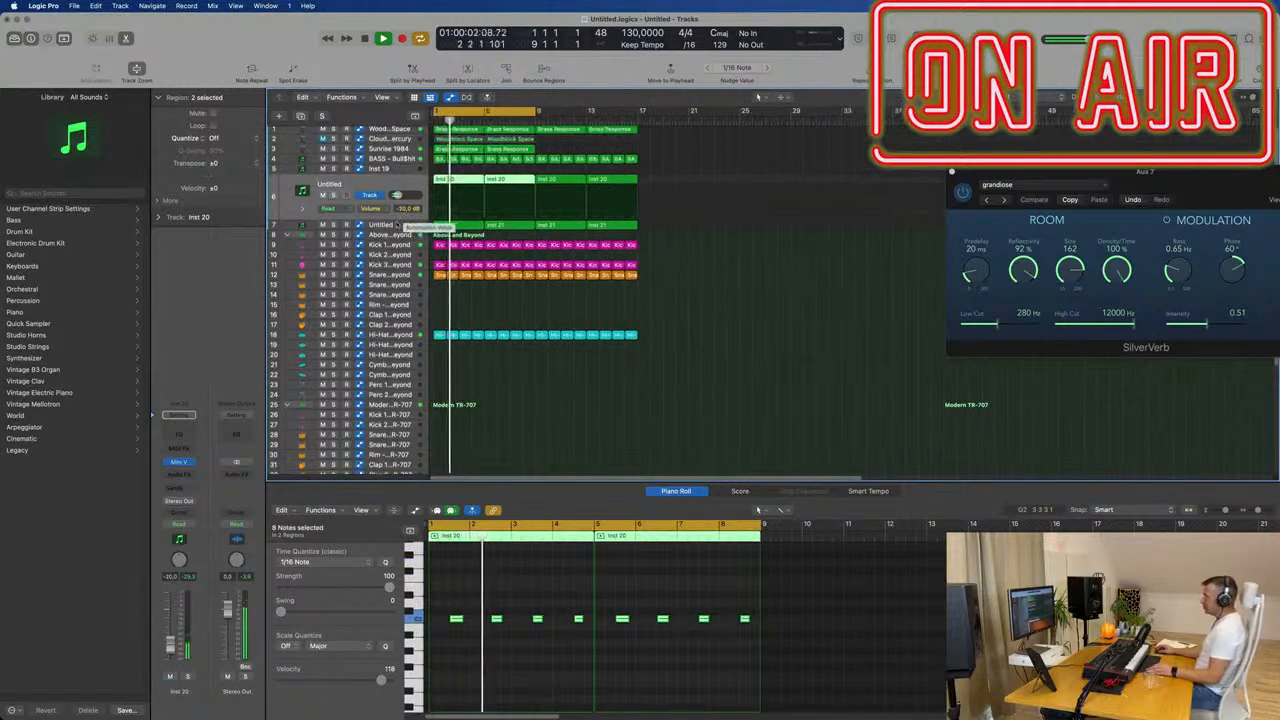
click(322, 195)
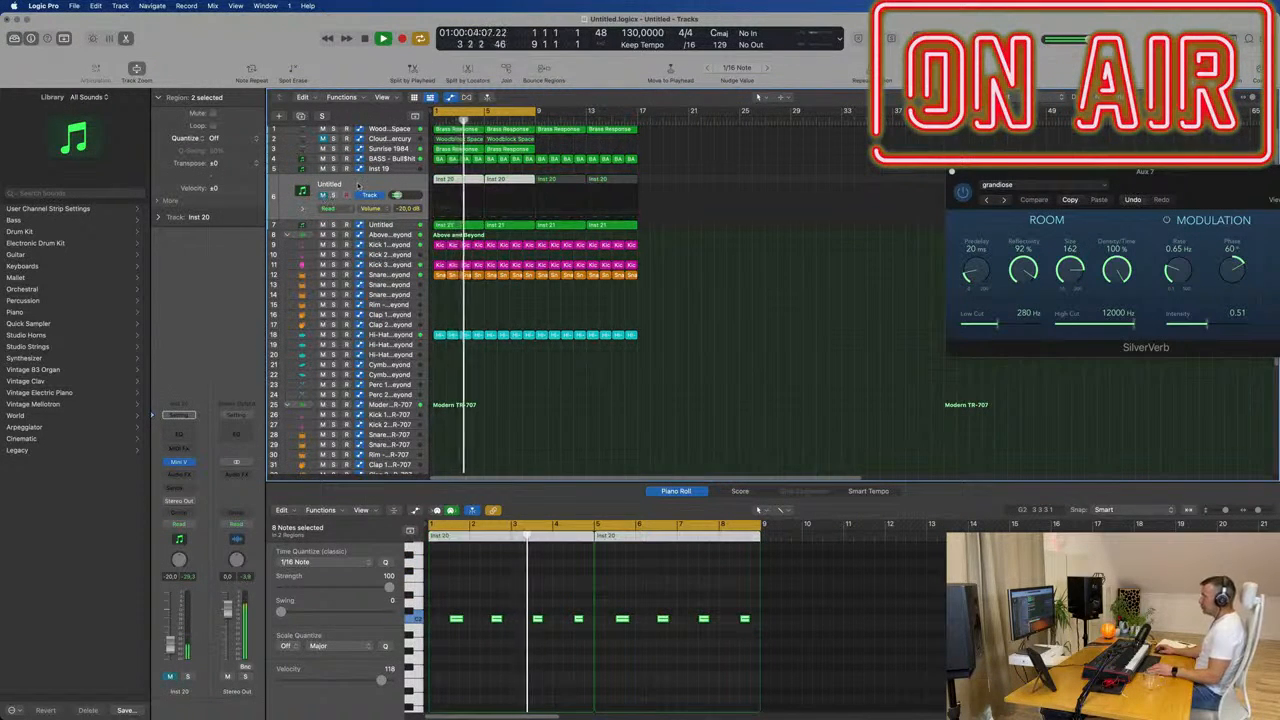
Step: Compare the mix with the Sunrise 1984 track muted and unmuted, and select that track
key(super+Right)
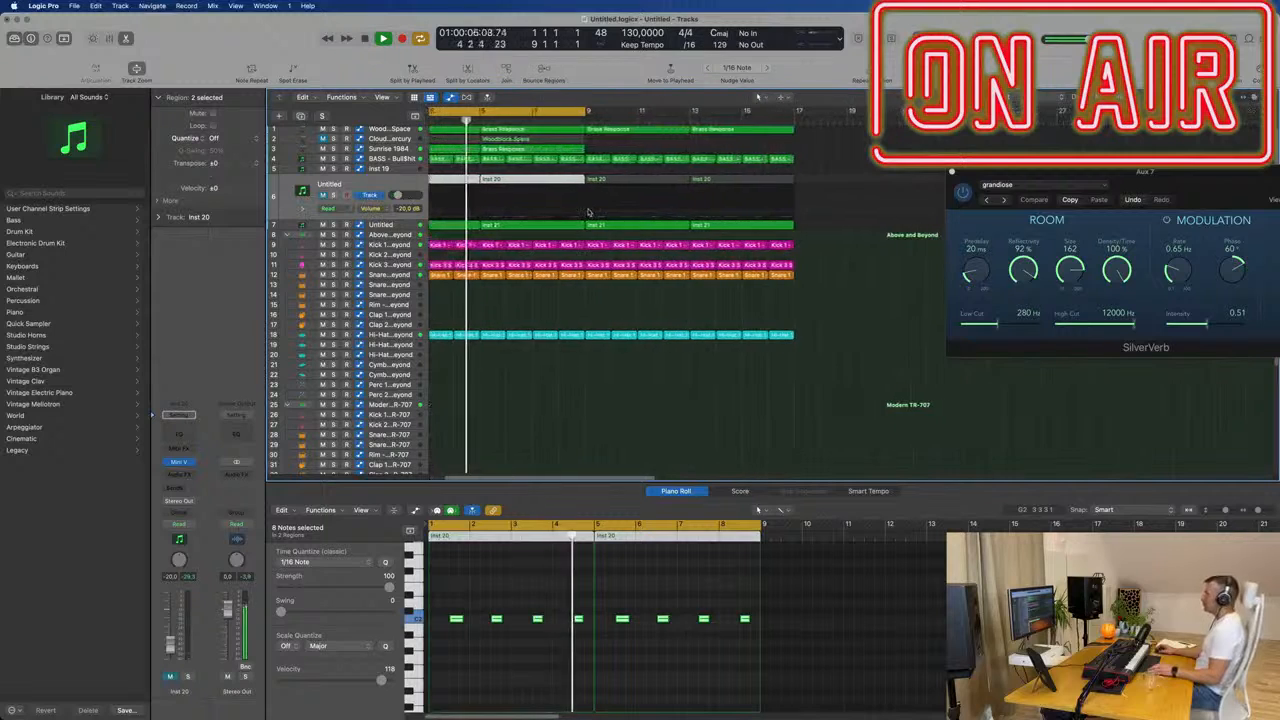
key(super+Left)
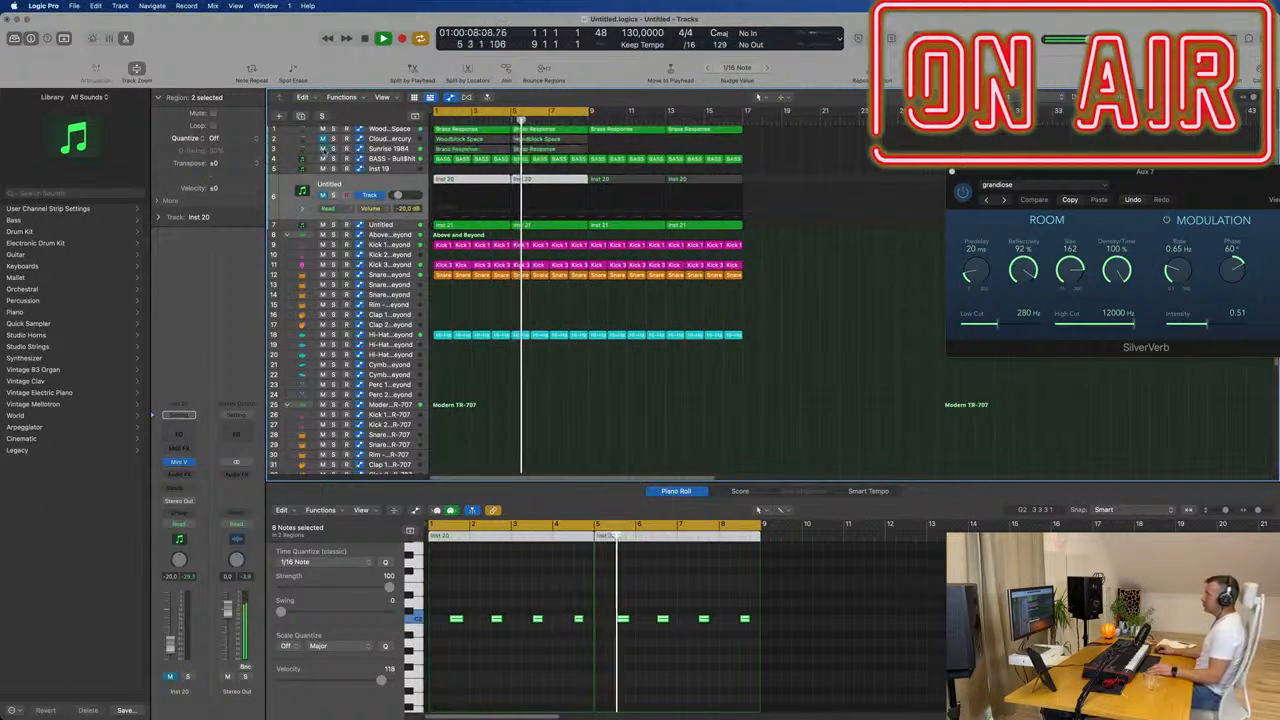
click(381, 150)
key(super+Left)
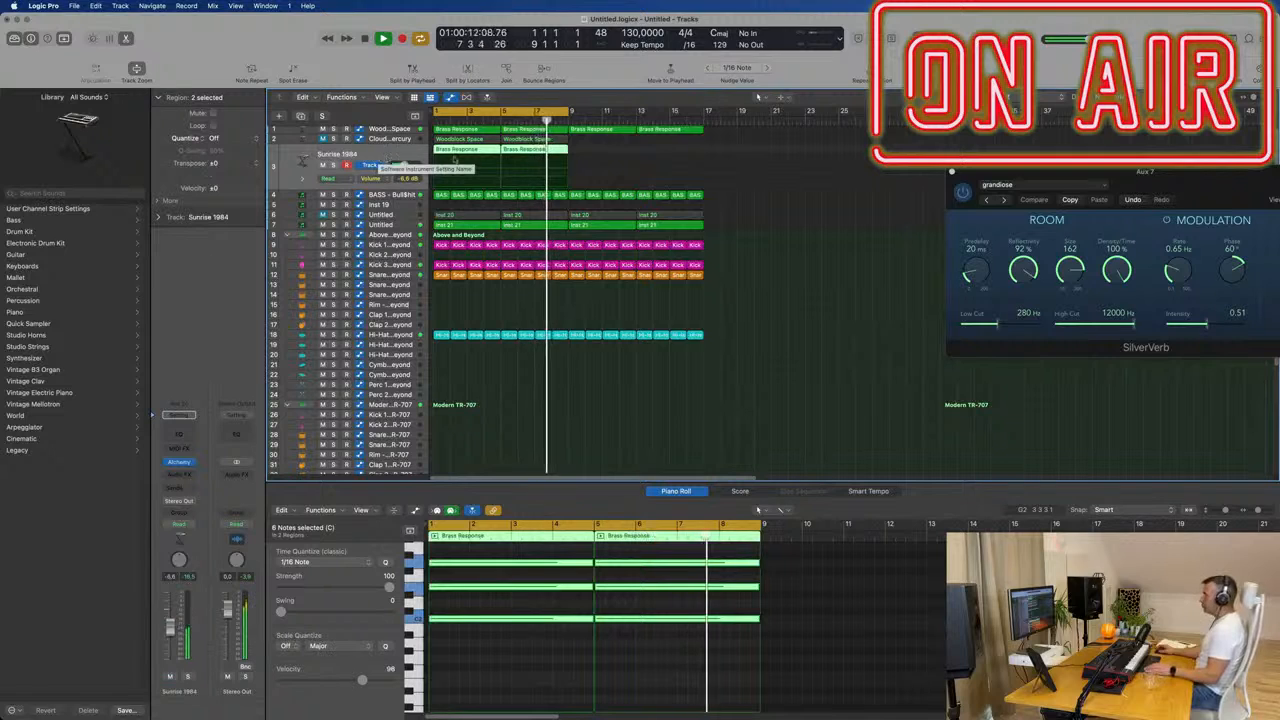
Step: Extend the cycle range's end to bar 17 and restart playback from the beginning
drag(570, 112, 704, 128)
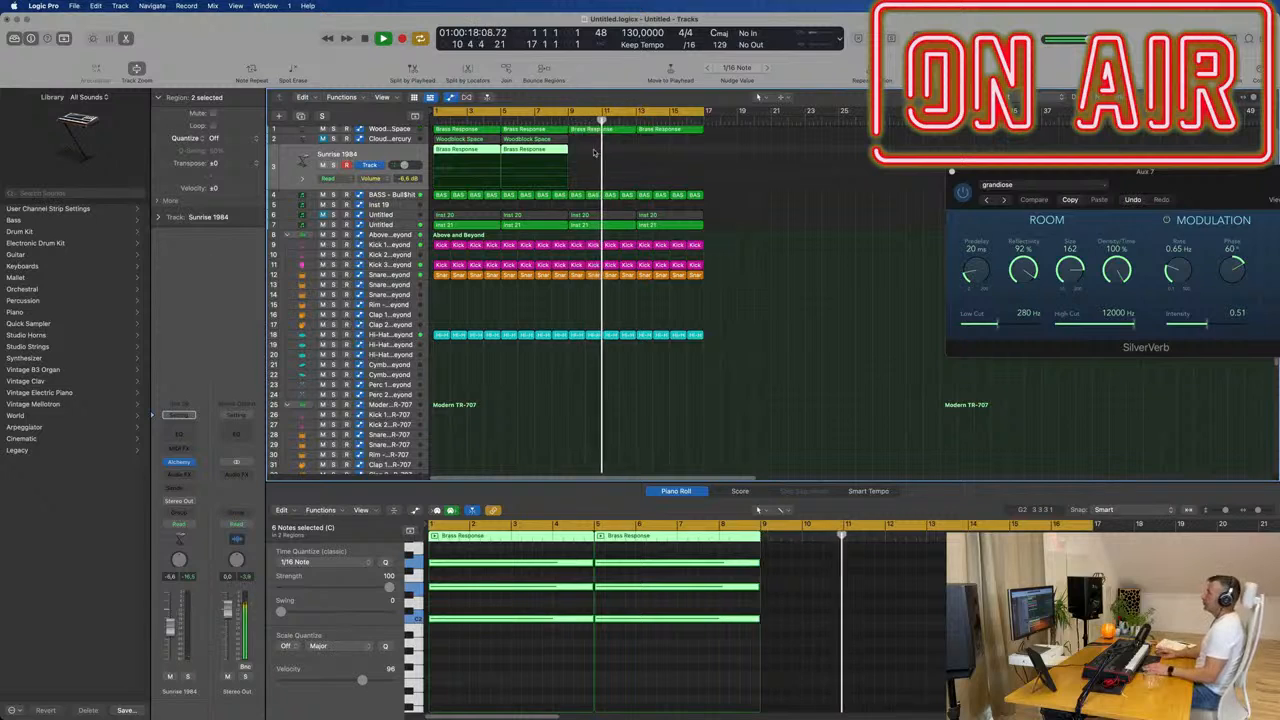
key(Return)
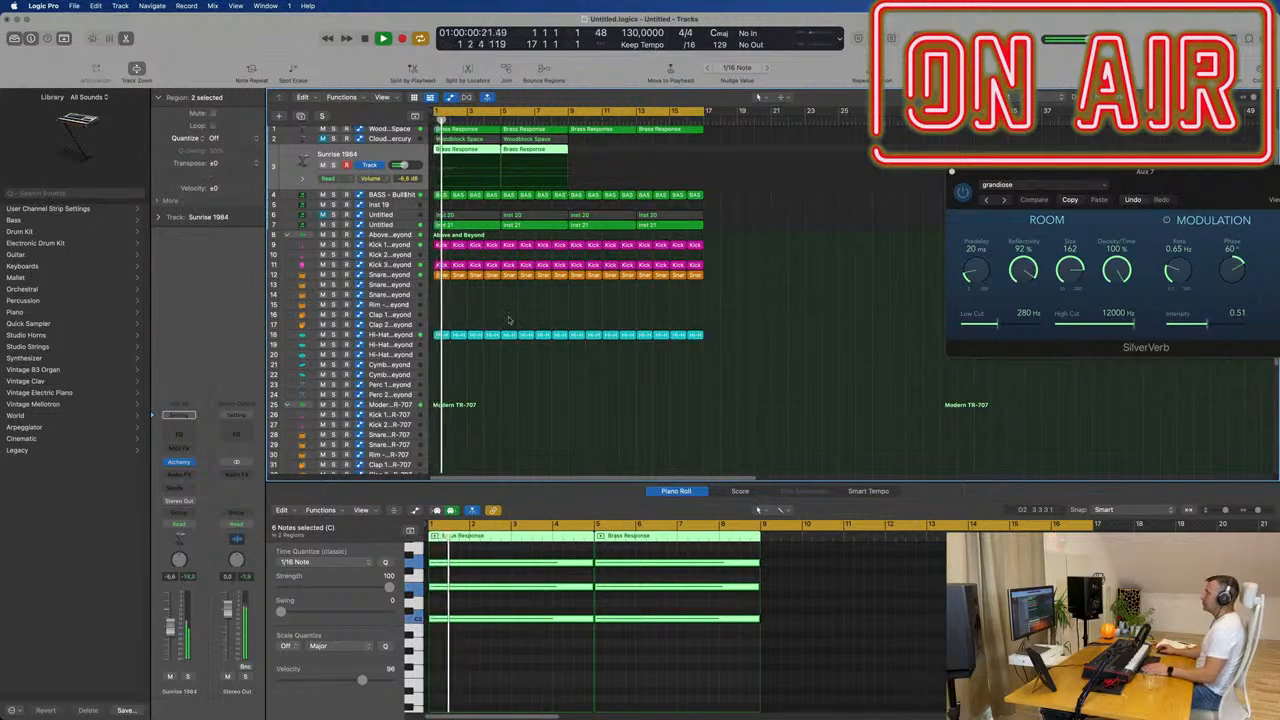
scroll(543, 316, down, 3)
scroll(545, 314, down, 3)
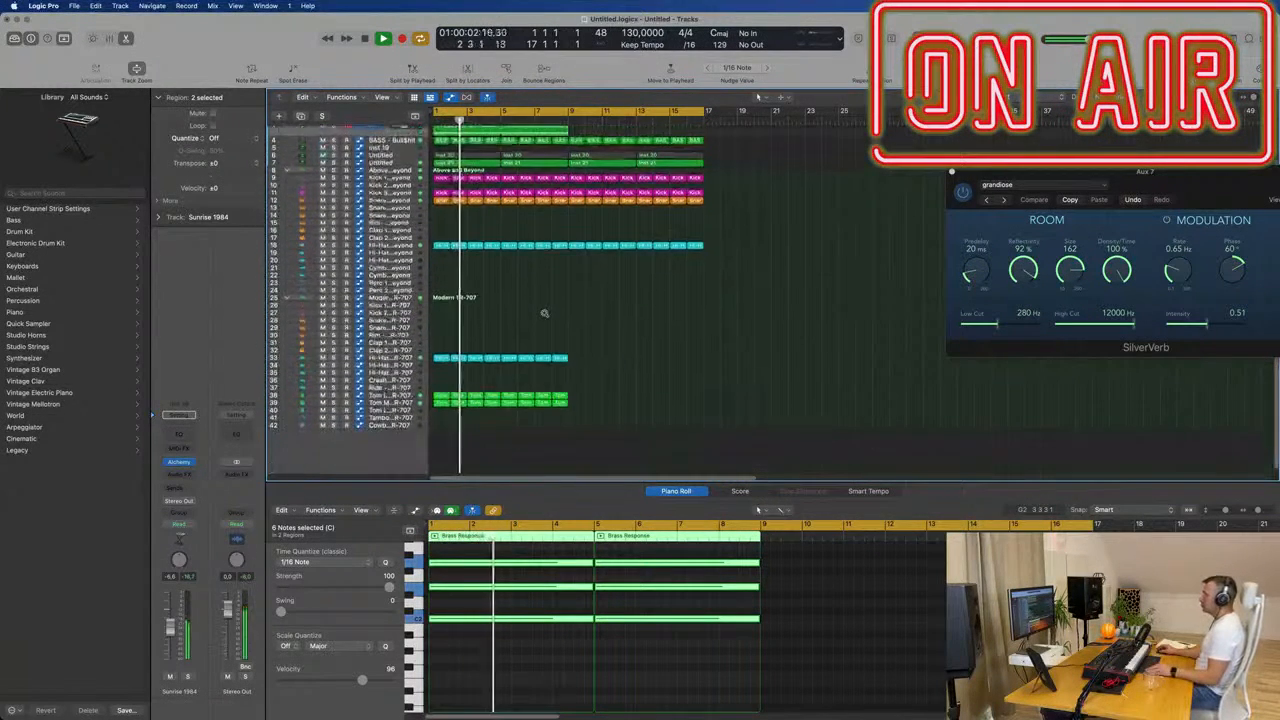
scroll(555, 294, up, 3)
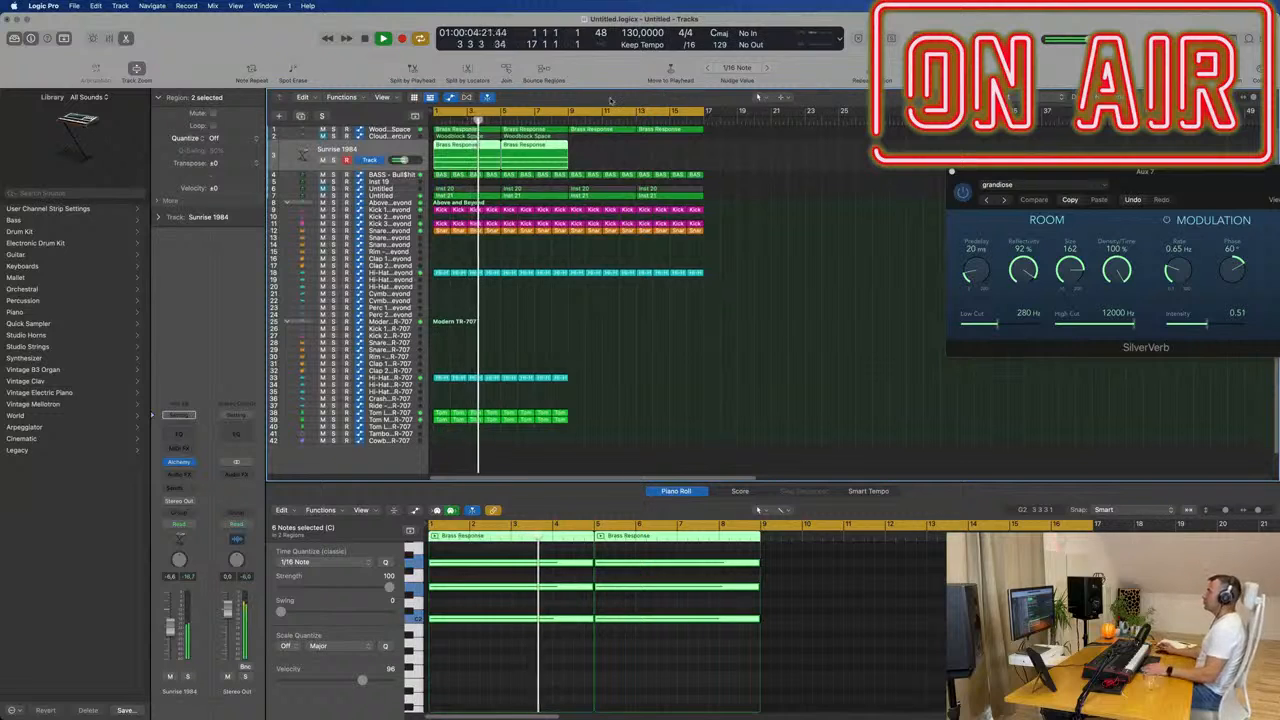
Step: Repeat the two Brass Response regions on the Sunrise 1984 track so they continue up to bar 17
click(620, 158)
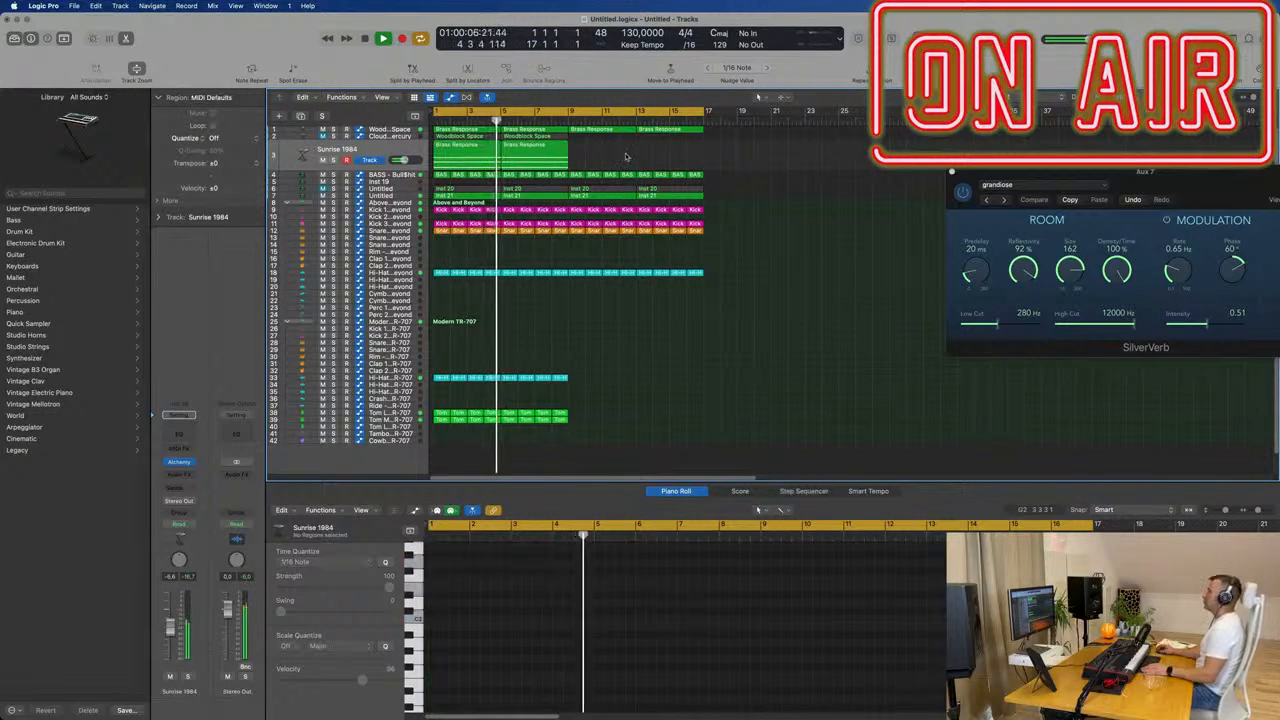
click(321, 157)
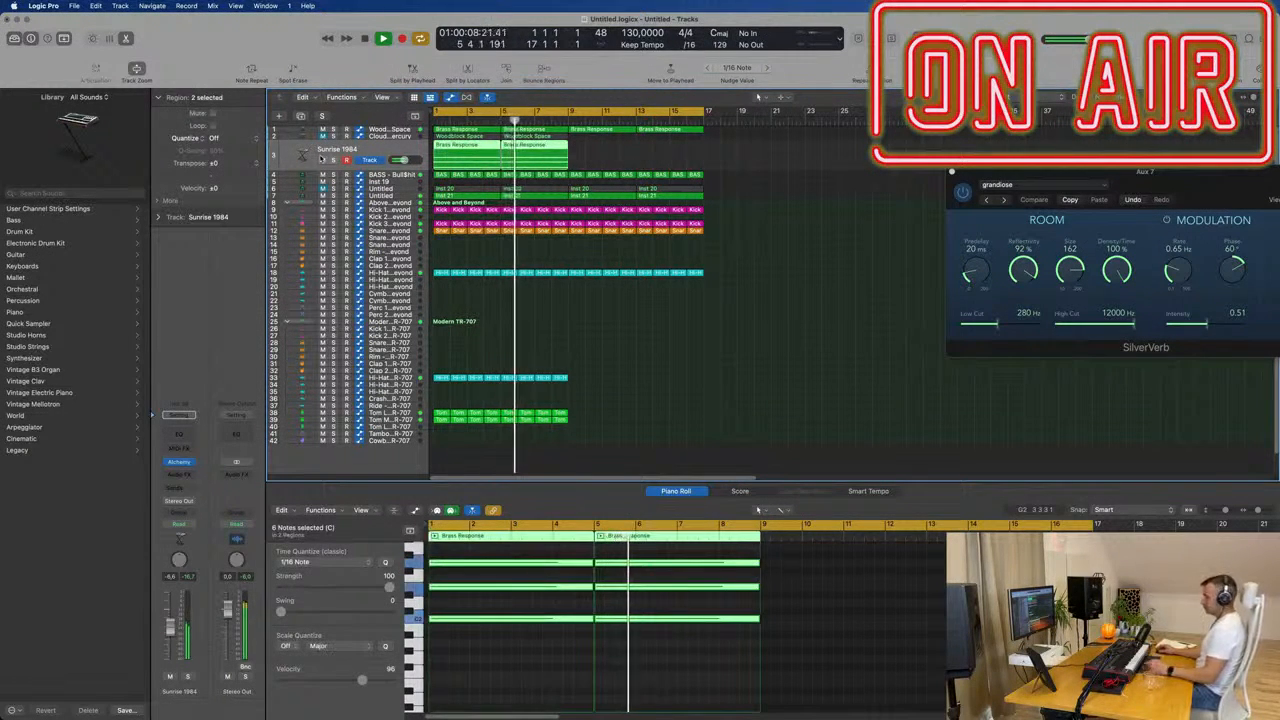
key(super+r)
click(345, 149)
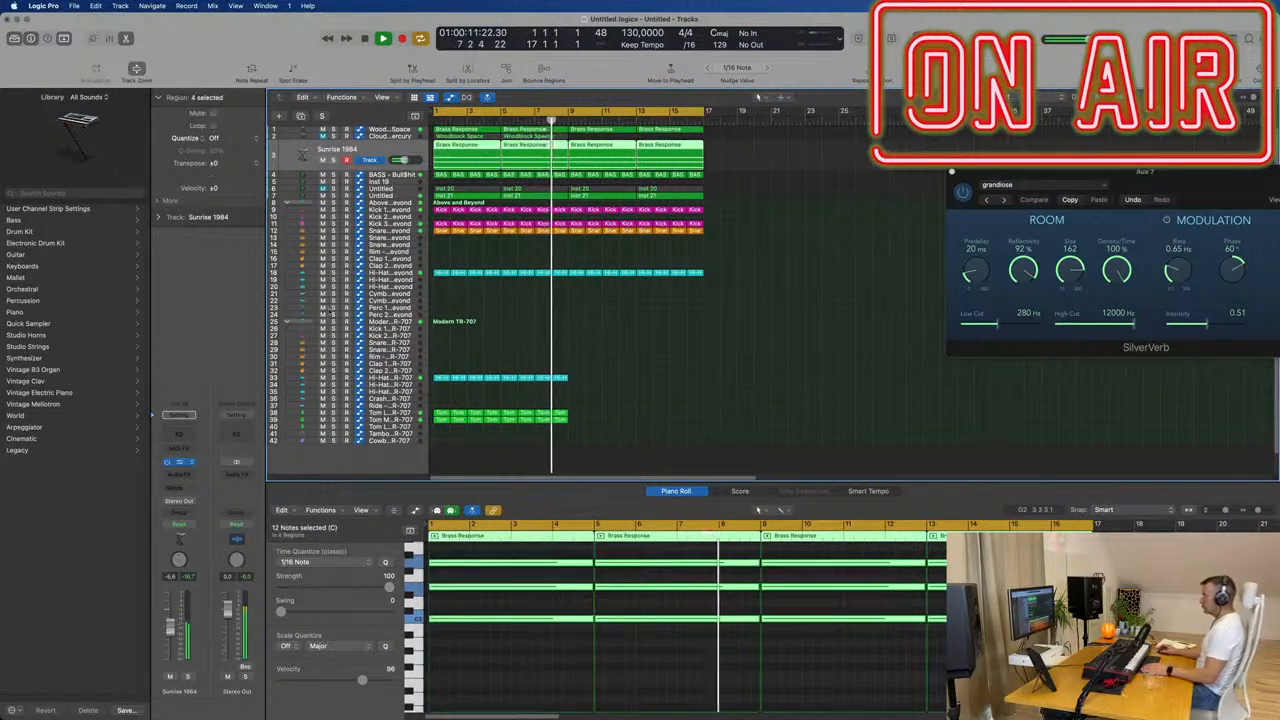
Step: Move the Sunrise 1984 Alchemy window aside and repeat the Modern TR-707 hi-hat and tom regions up to bar 17
drag(725, 262, 1200, 211)
drag(630, 363, 412, 458)
key(super+r)
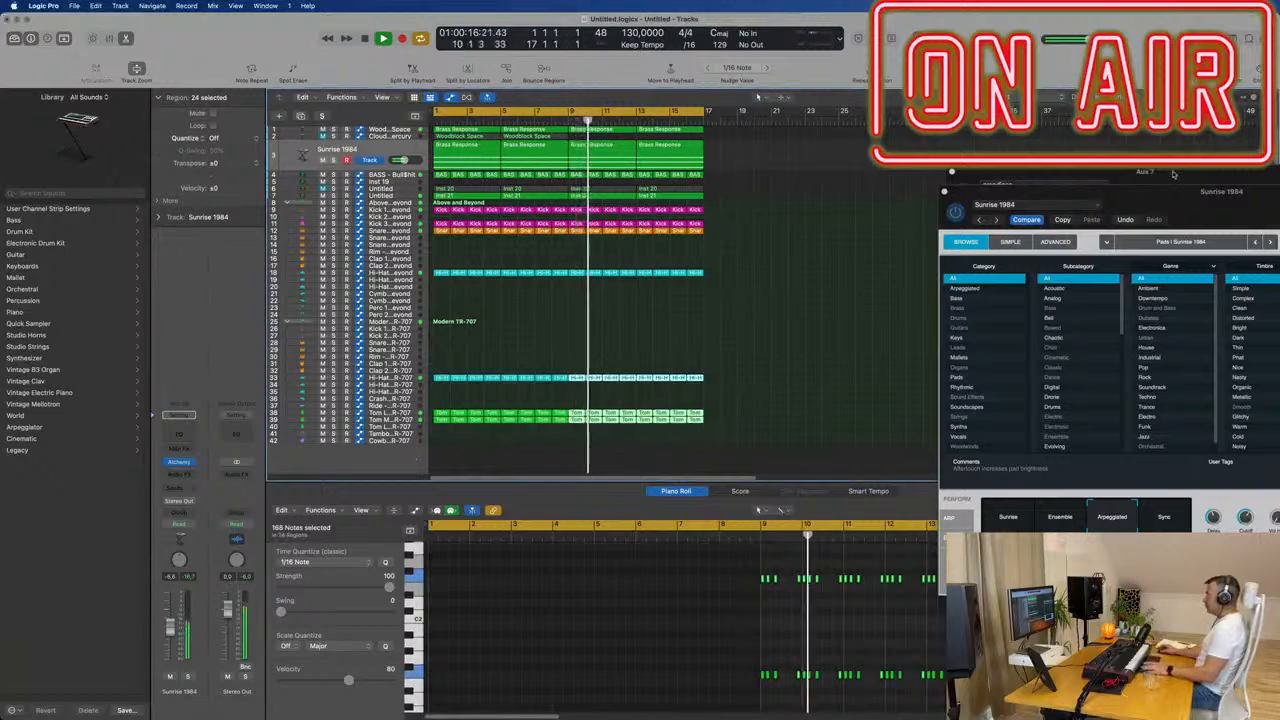
Step: Place the Alchemy window beside the arrangement and select the empty Untitled track 5 with playback restarted
drag(1207, 198, 1050, 146)
key(space)
key(space)
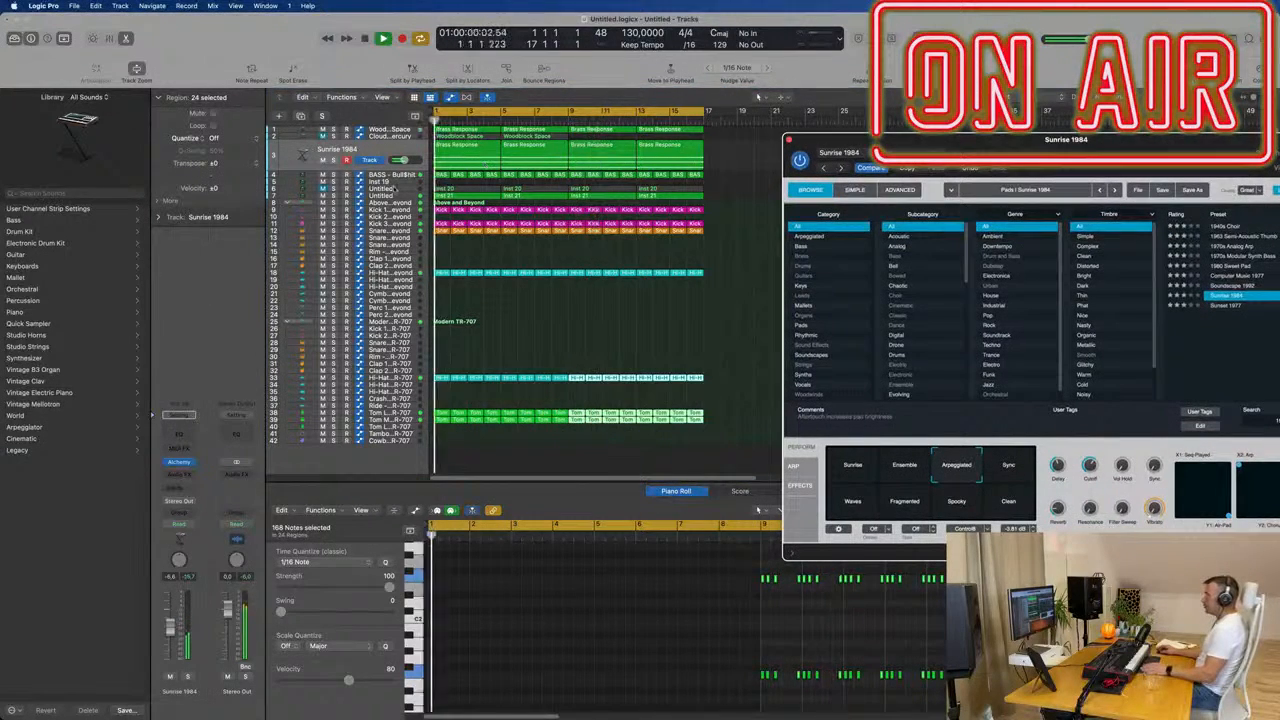
click(394, 189)
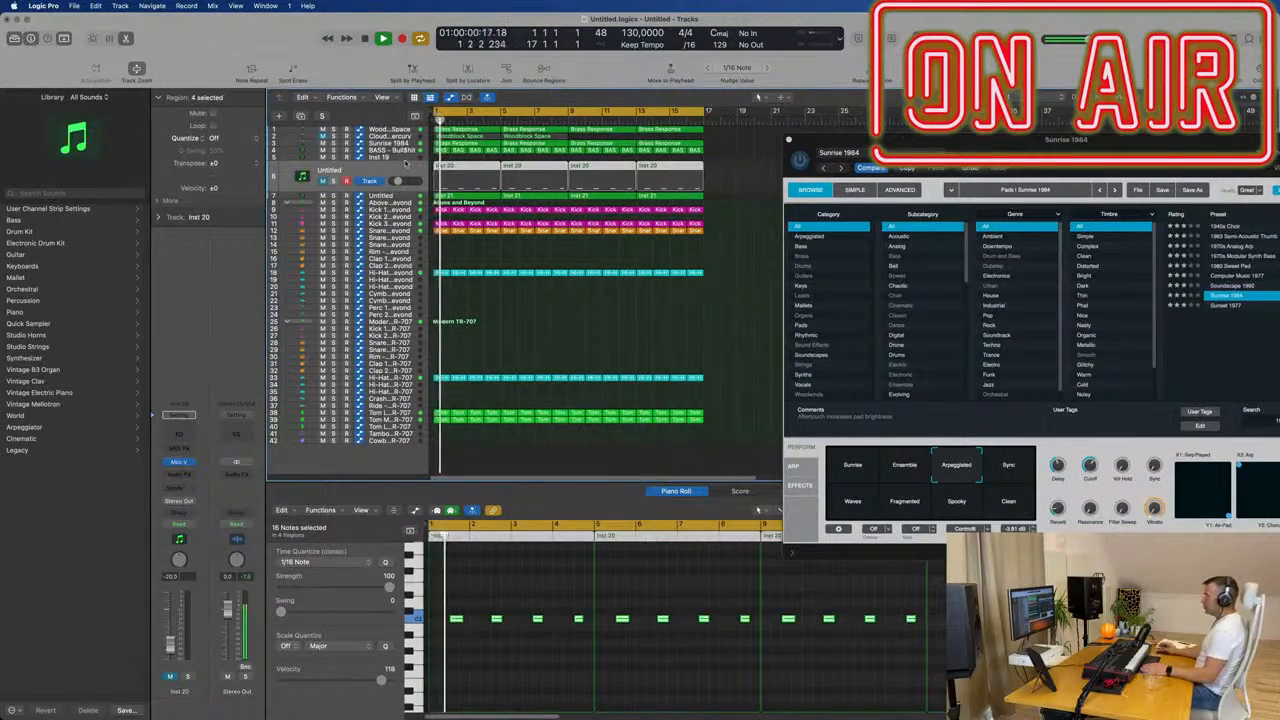
click(404, 157)
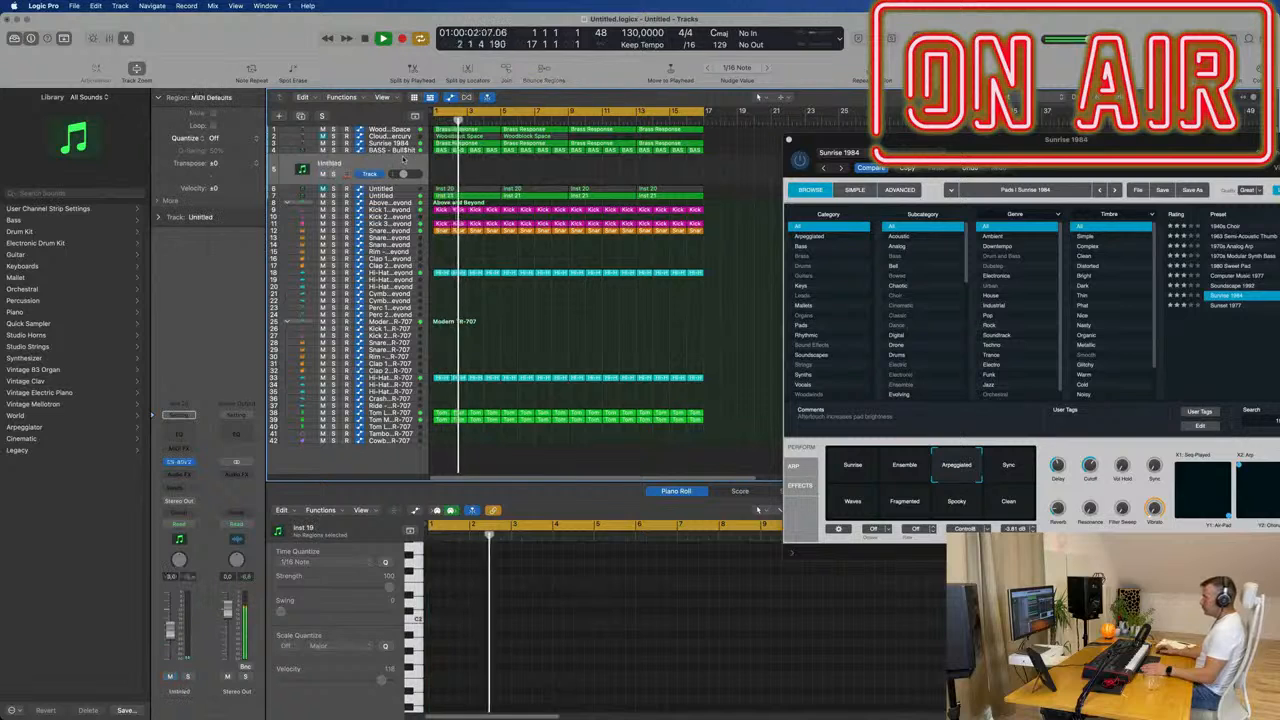
key(space)
key(space)
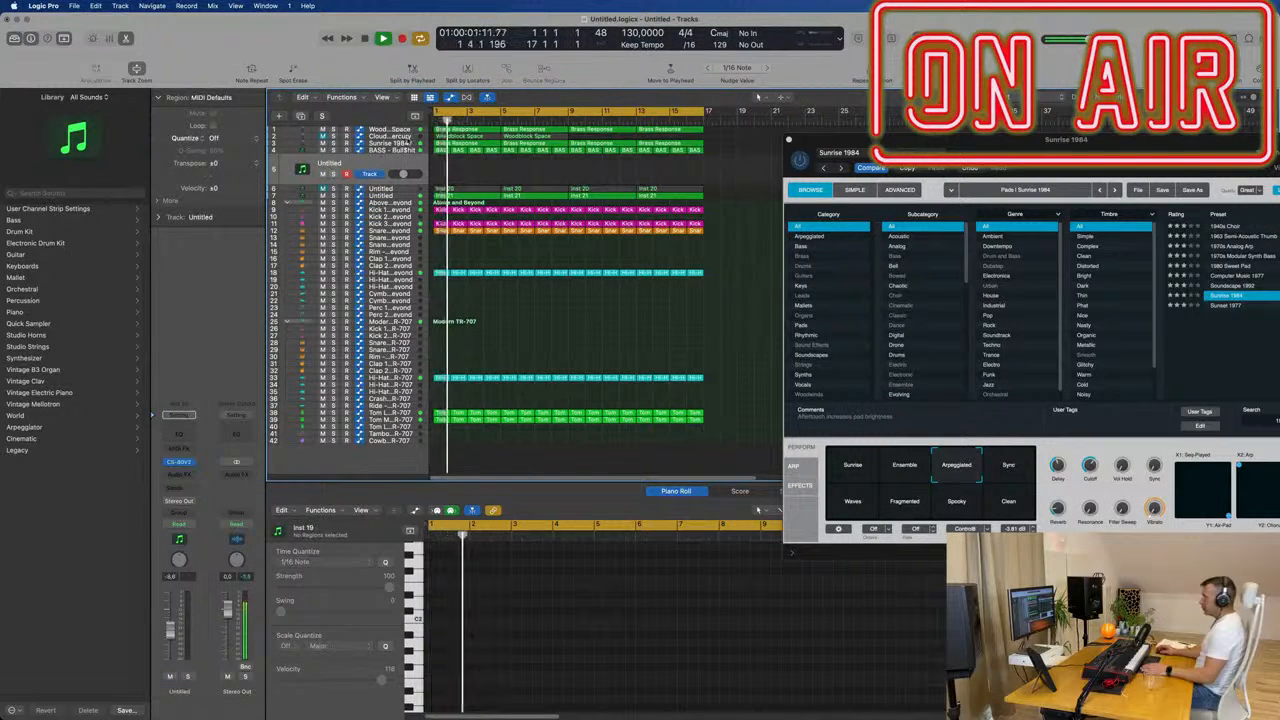
Step: Copy the first Brass Response region from the Sunrise 1984 track onto the empty Untitled track 5
click(455, 147)
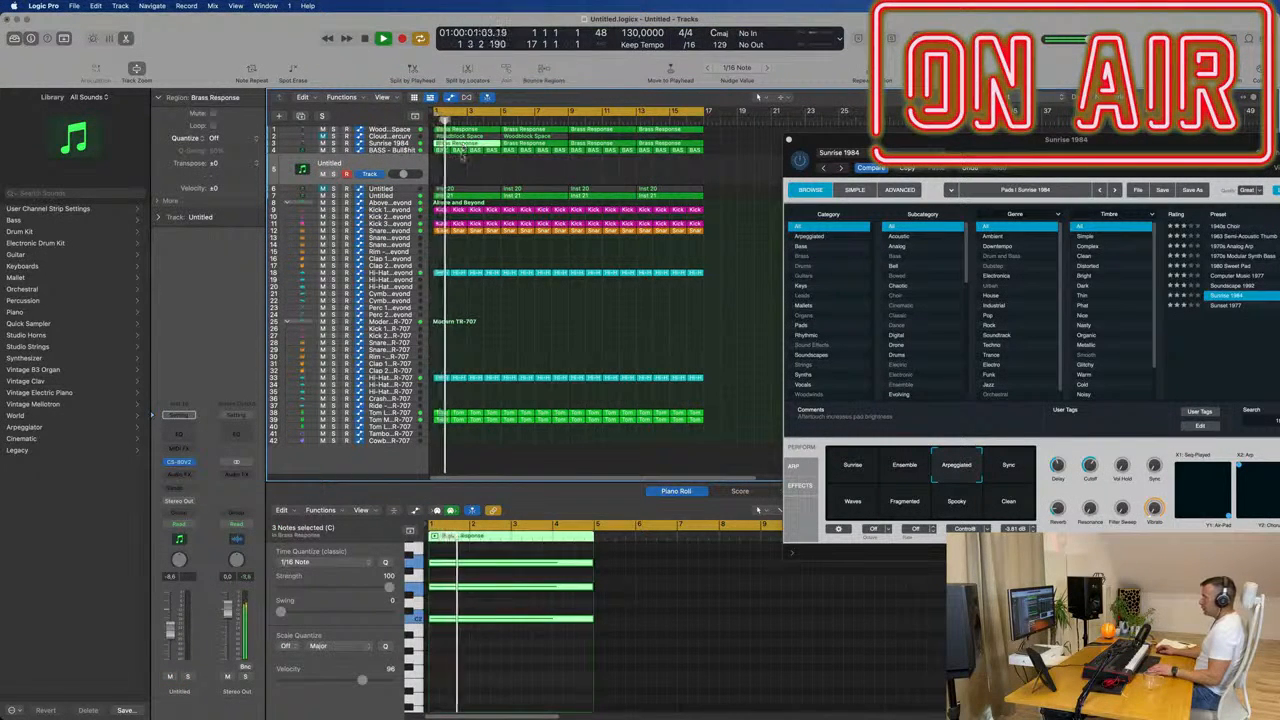
drag(462, 155, 468, 177)
key(space)
key(space)
key(space)
key(Delete)
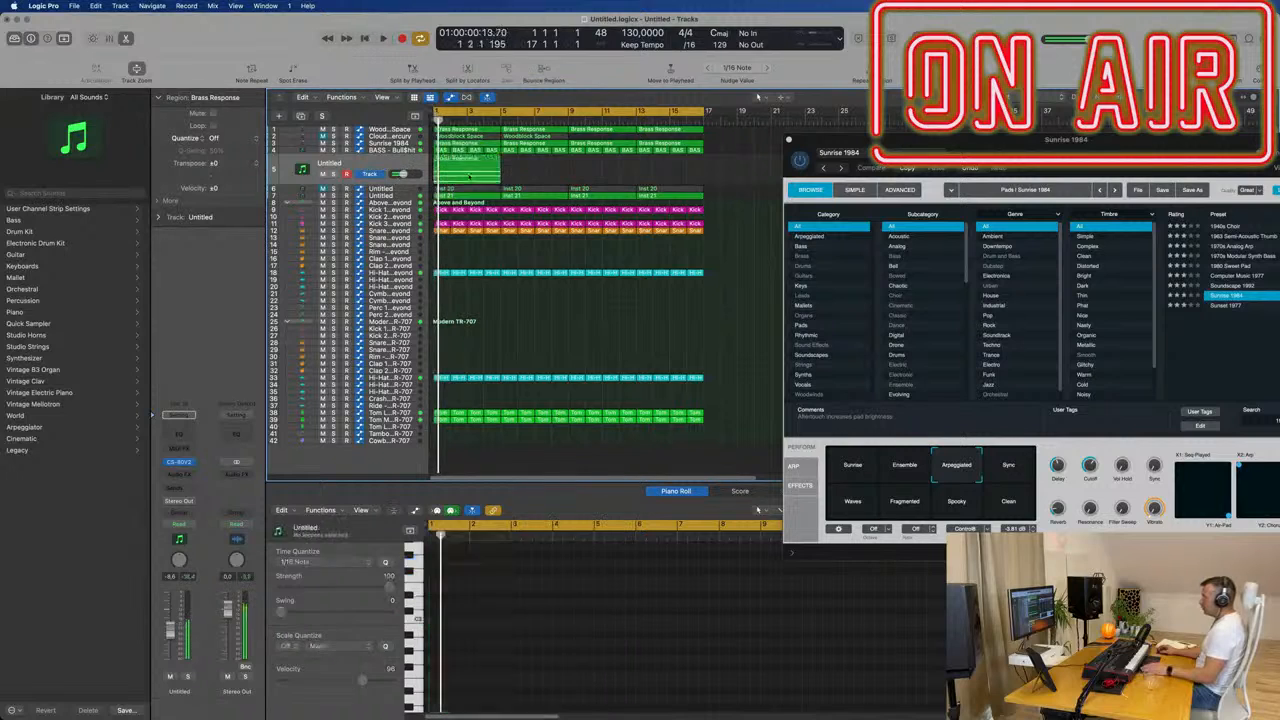
Step: Repeat the copied Brass Response region on Untitled track 5 up to bar 17, and audition all four regions from the start
click(451, 178)
key(super+r)
key(super+r)
key(super+r)
key(super+r)
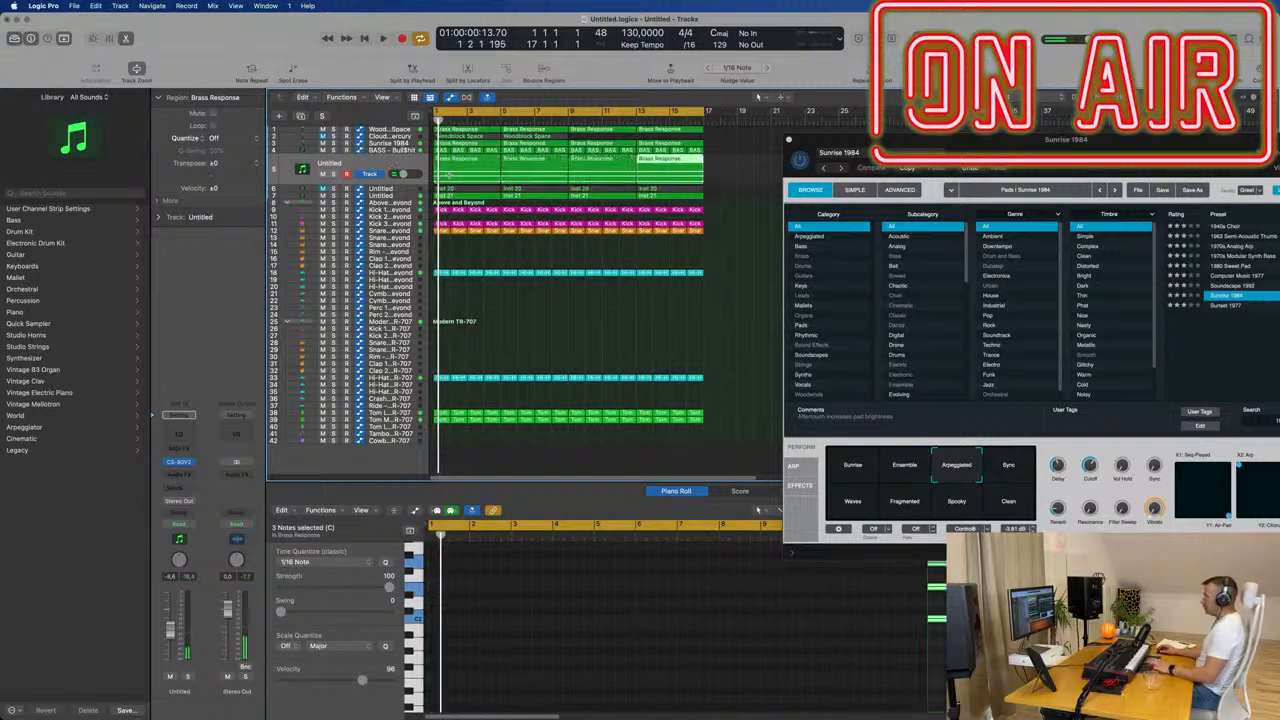
key(space)
click(402, 160)
key(space)
key(space)
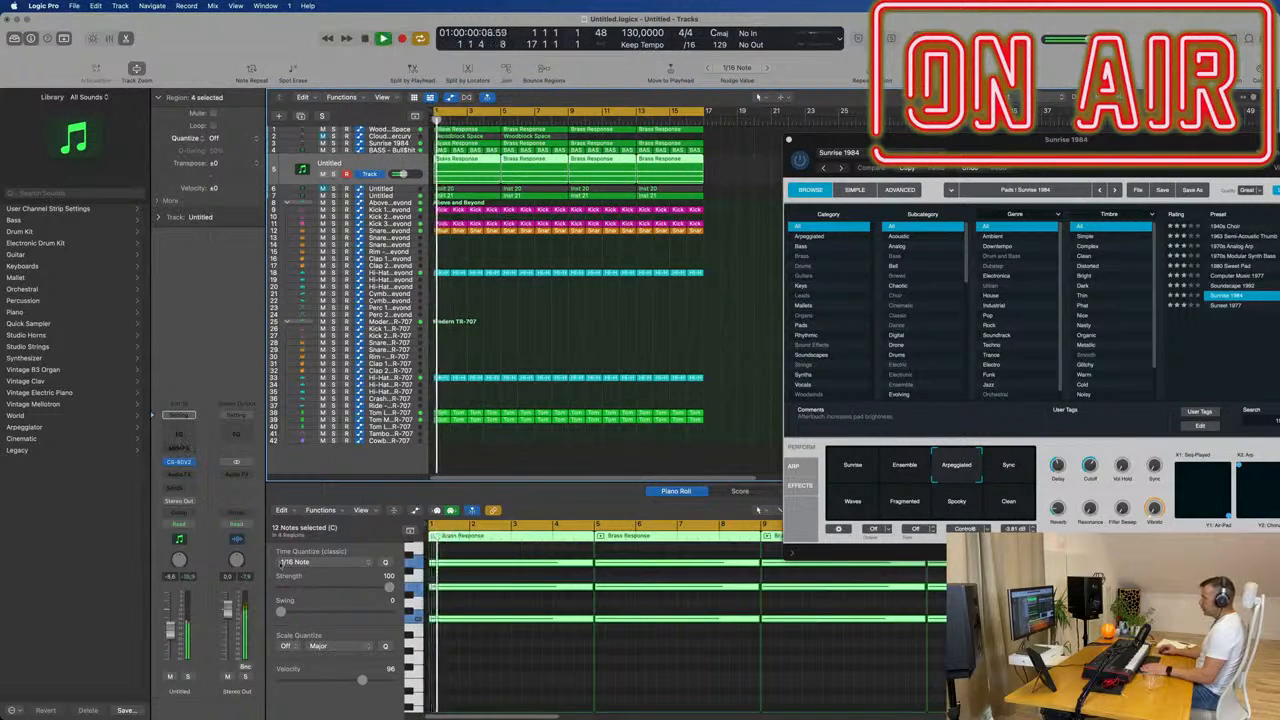
Step: Try to clear all notes from the four Brass Response regions on Untitled track 5 and restart playback
click(519, 693)
key(space)
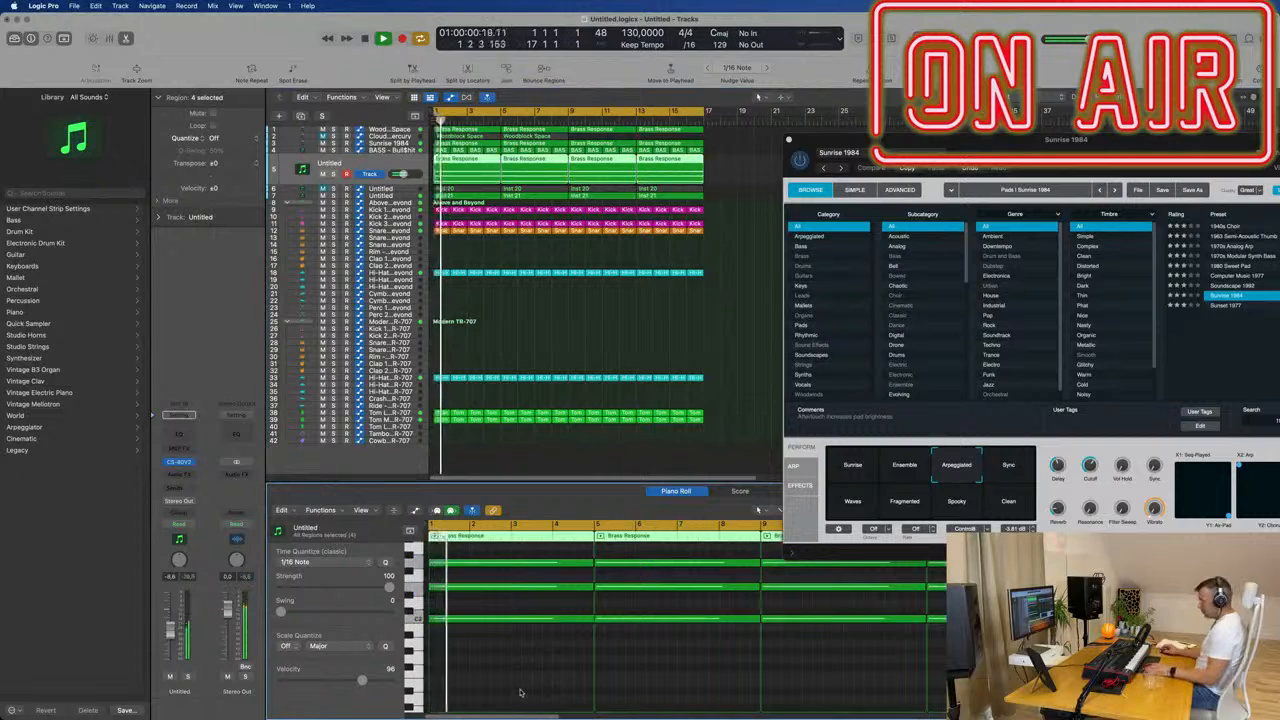
key(super+a)
key(Delete)
key(space)
key(space)
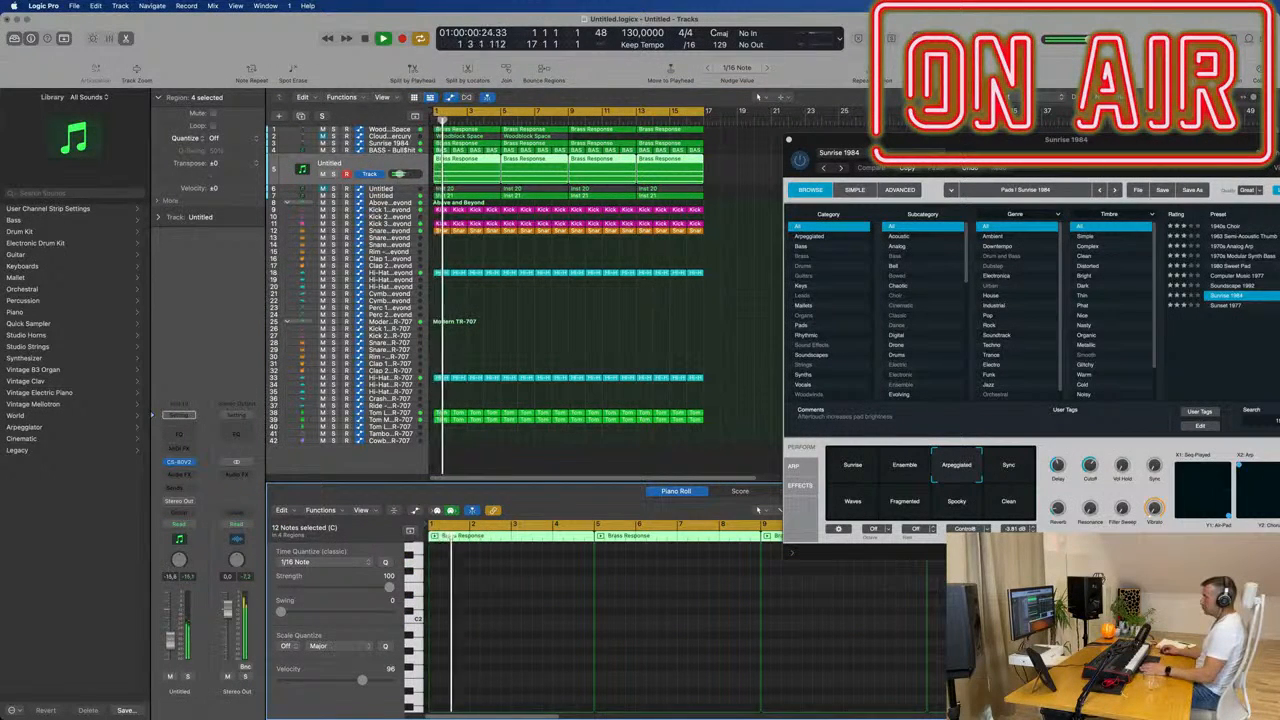
Step: Open the CS-80V2 instrument on Untitled track 5, set its window beside the arrangement, and restart playback
click(180, 462)
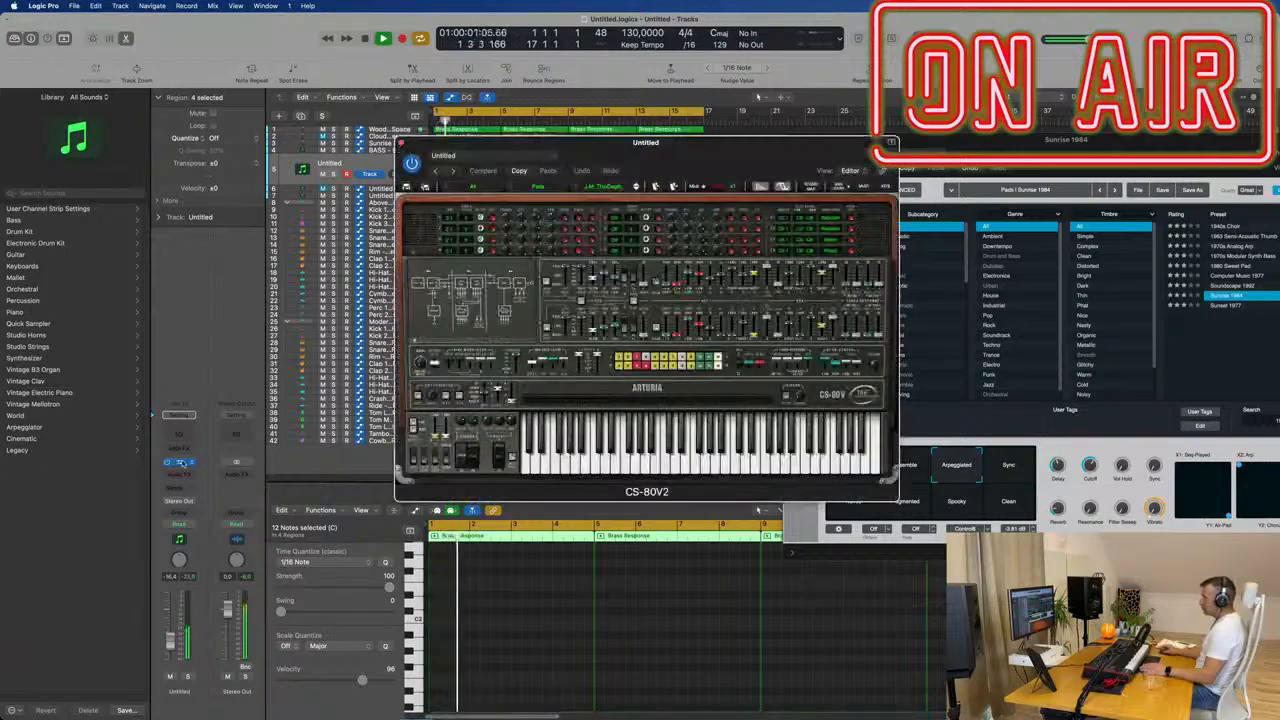
drag(646, 142, 1046, 148)
key(space)
key(space)
Step: Delete the four copied Brass Response regions from Untitled track 5
click(760, 176)
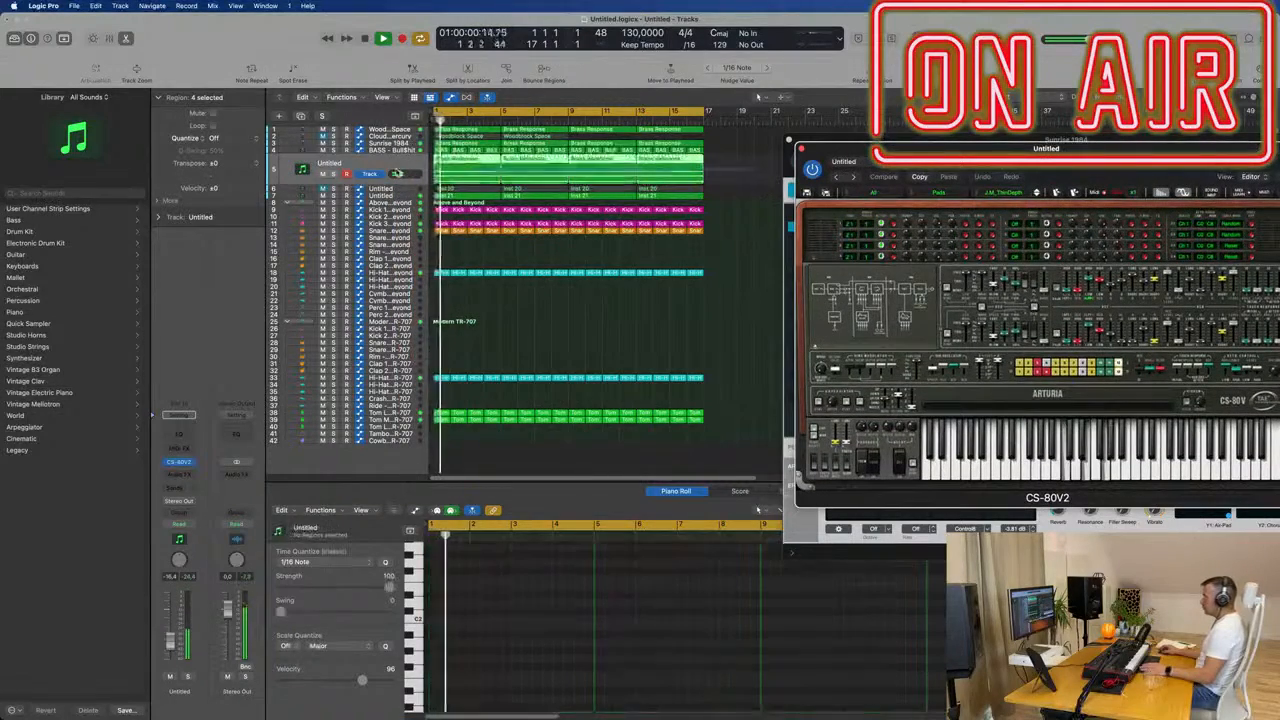
key(Delete)
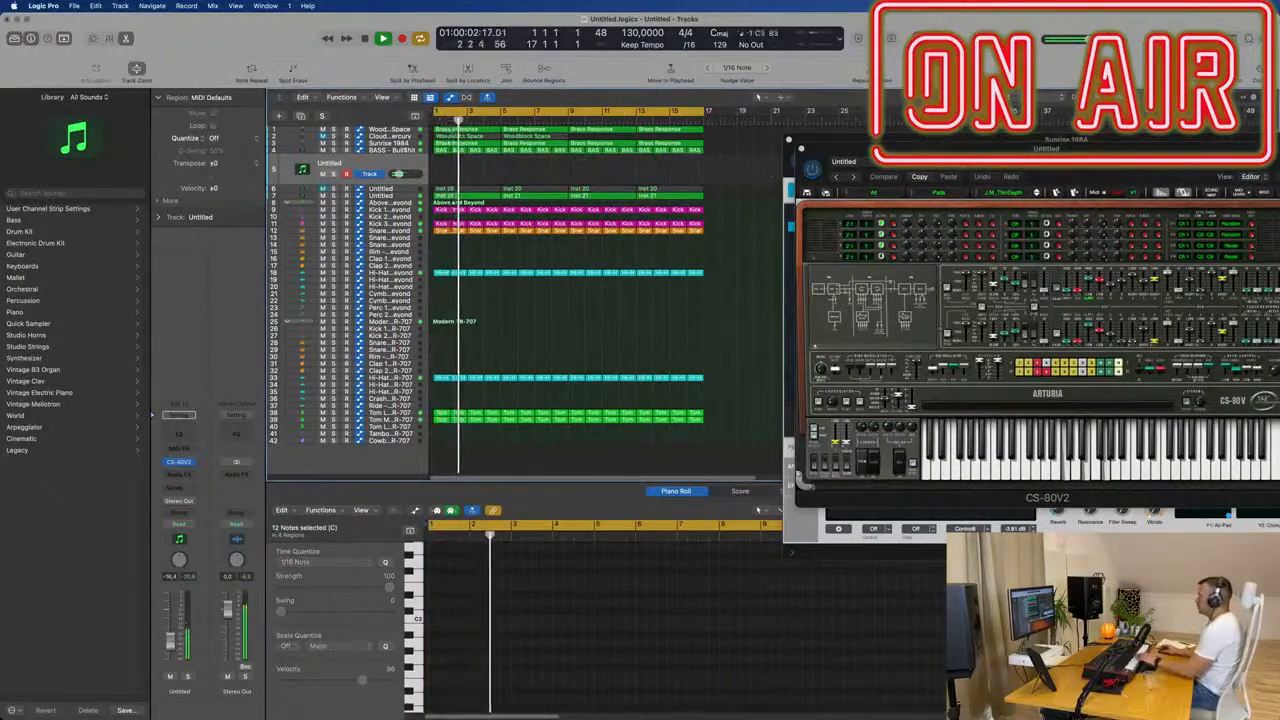
Step: Bring the CS-80V2 window nearer the centre, restart playback, and switch its pad preset to J.M_ThinDepth2
drag(1081, 165, 781, 168)
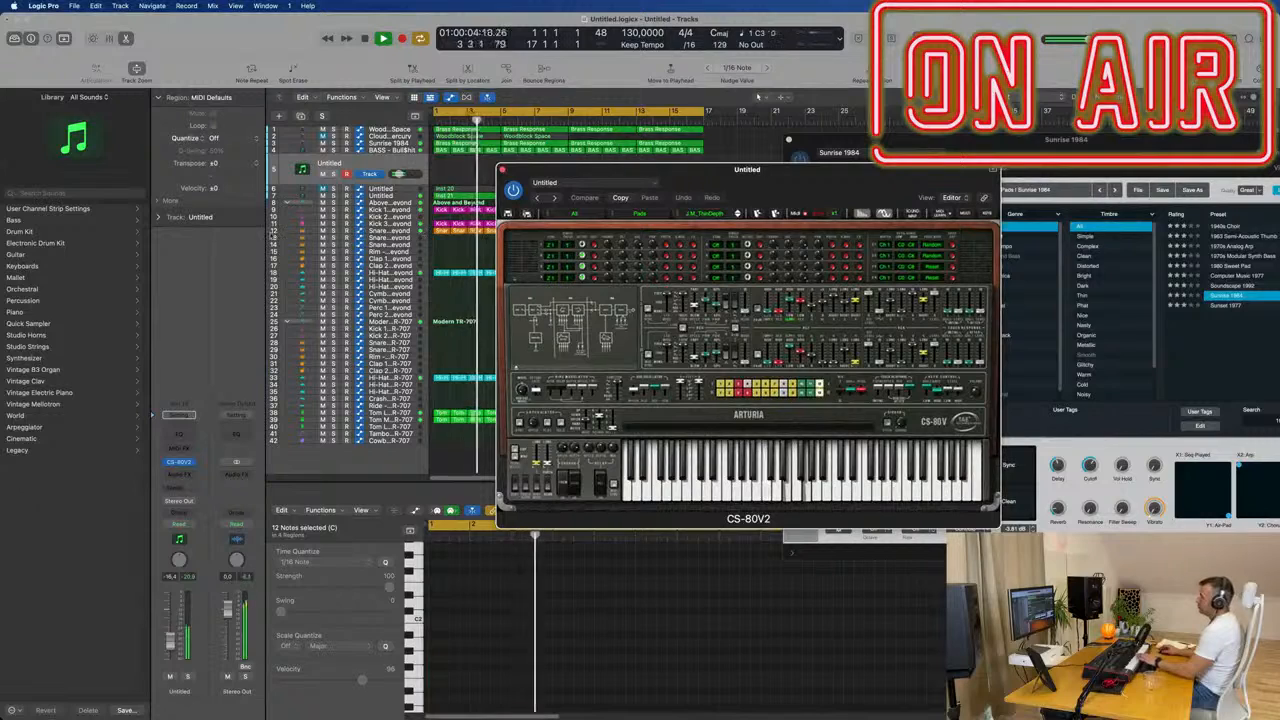
key(Return)
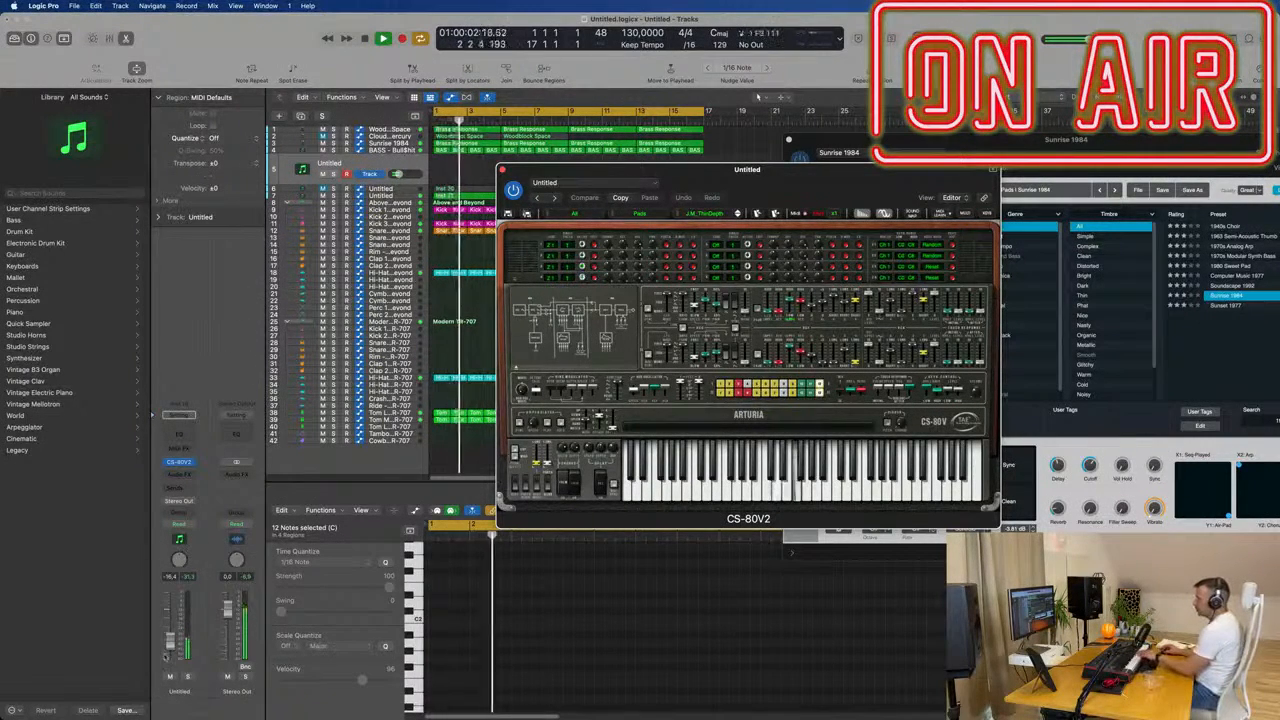
click(738, 217)
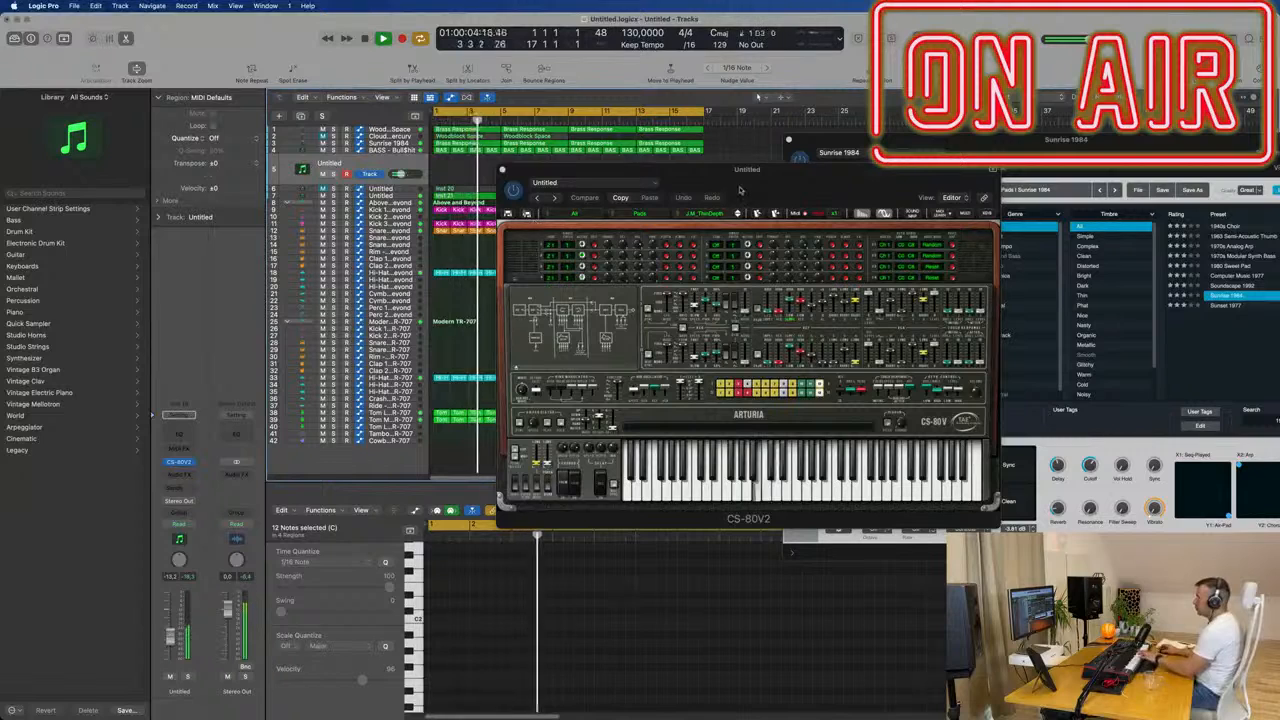
click(737, 219)
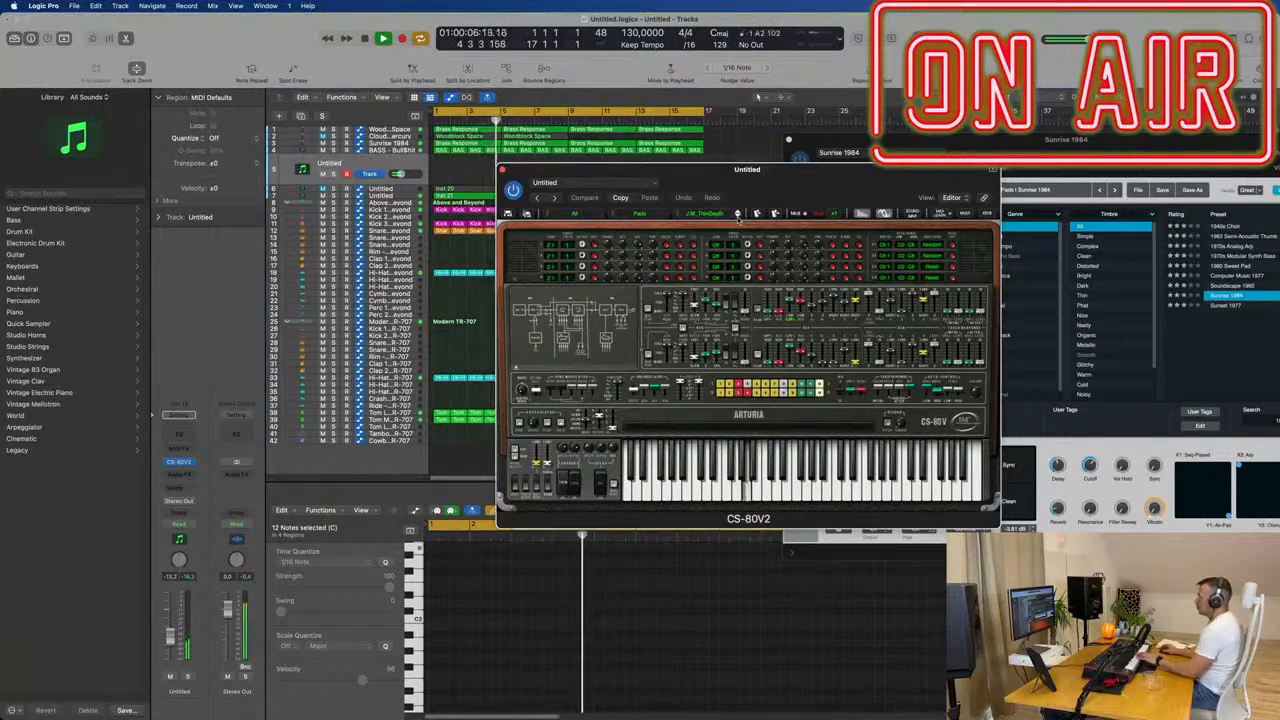
click(737, 214)
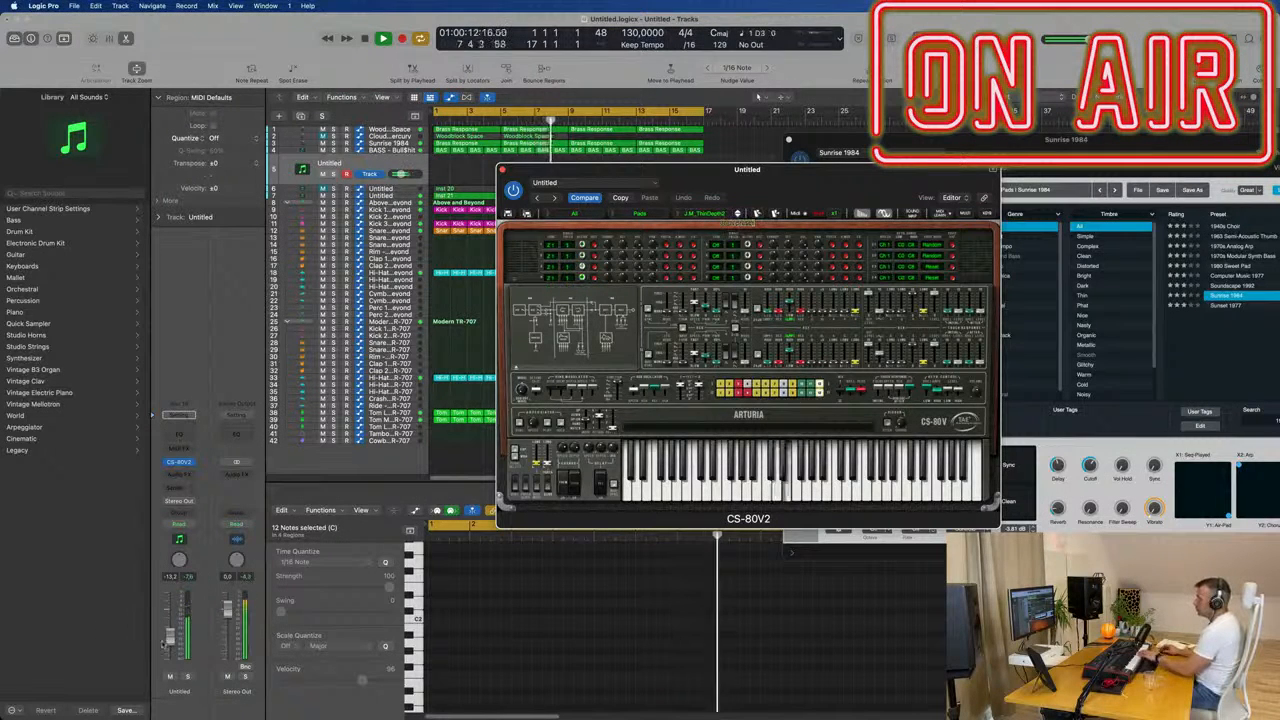
Step: Lower the CS-80V2 track's volume to about -16.6 dB and add a send to Bus 7 (Aux 7)
drag(170, 637, 170, 643)
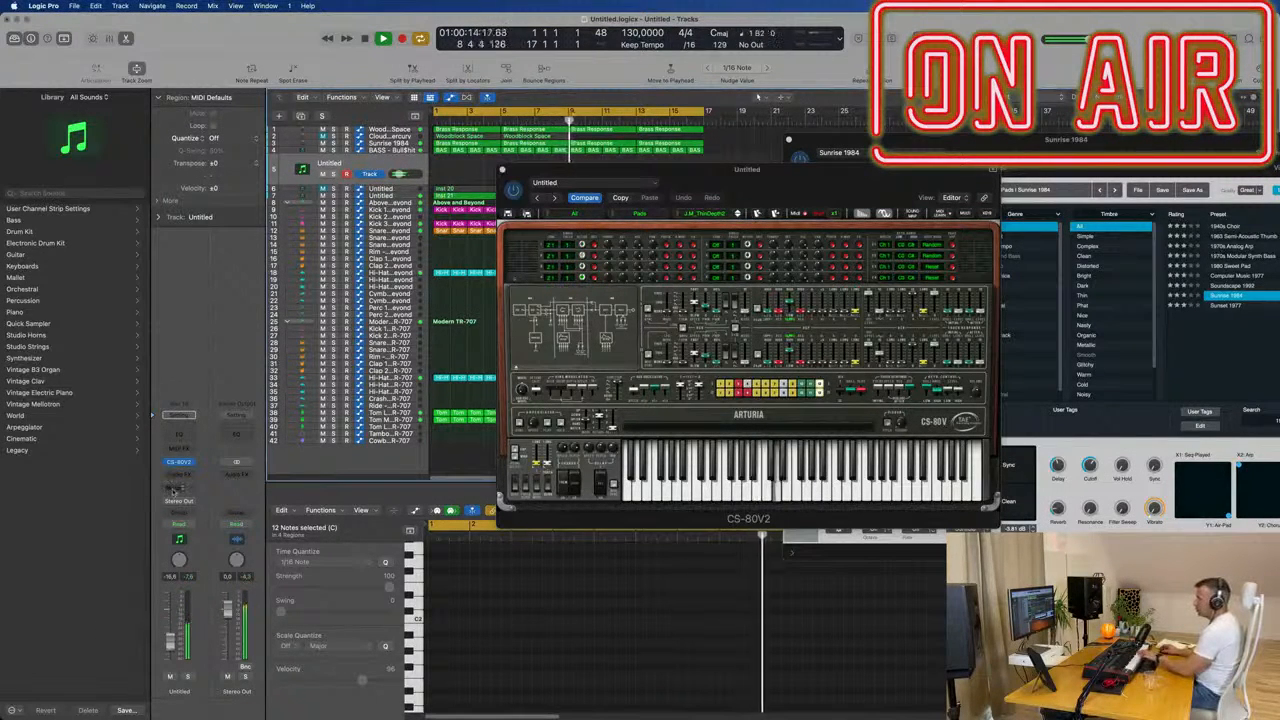
click(171, 472)
mouse_move(178, 504)
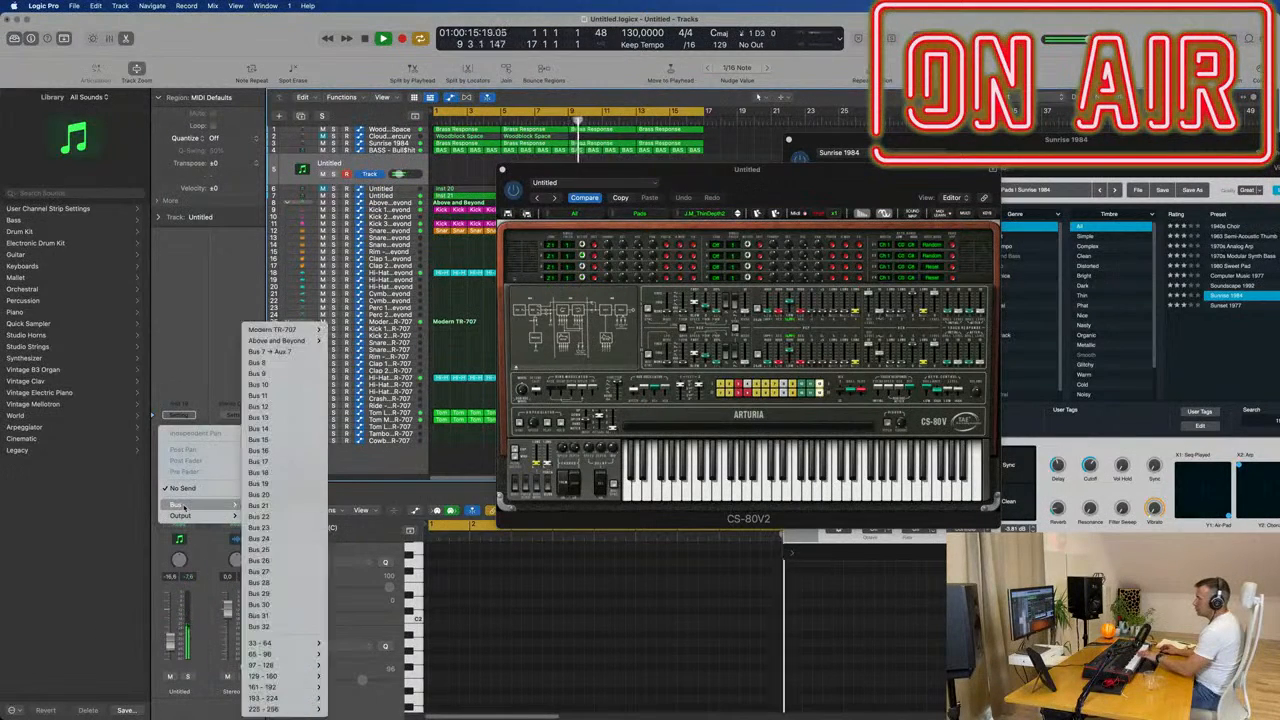
click(268, 352)
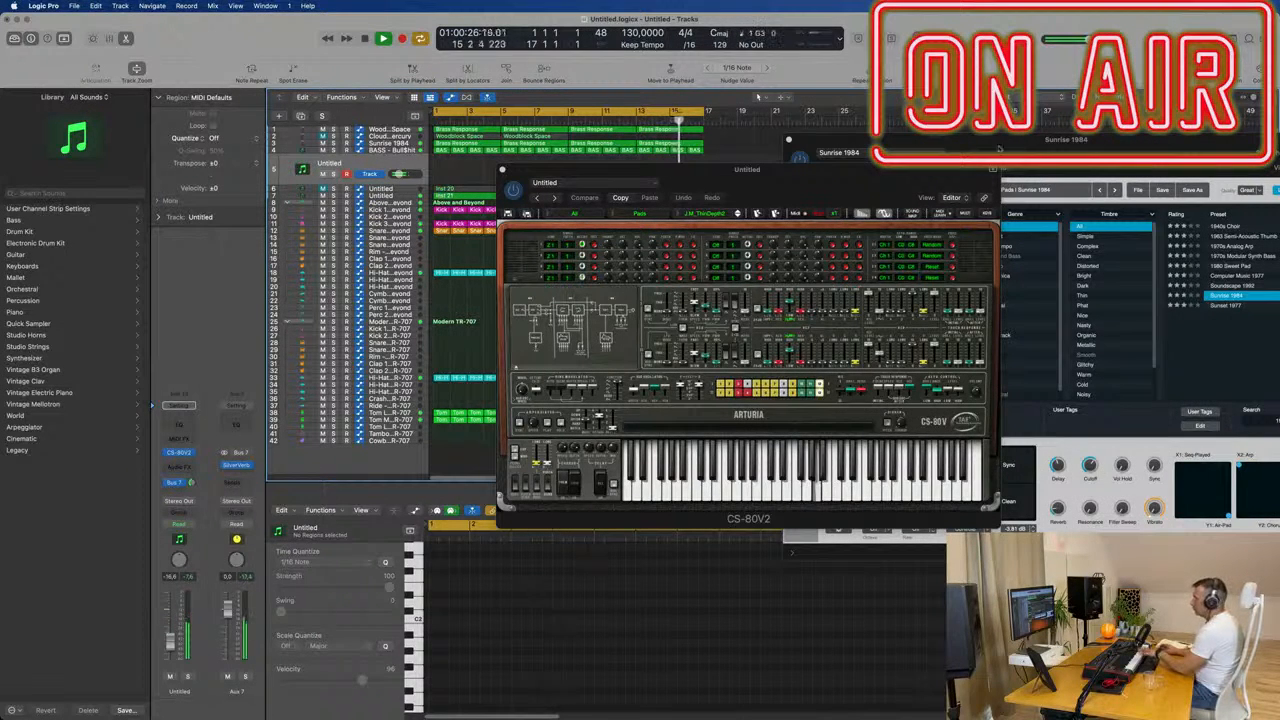
Step: Advance through the CS-80V2 pad presets to J.M.B_Oh_bee_Pad and raise the track's volume to about -14.8 dB
click(737, 214)
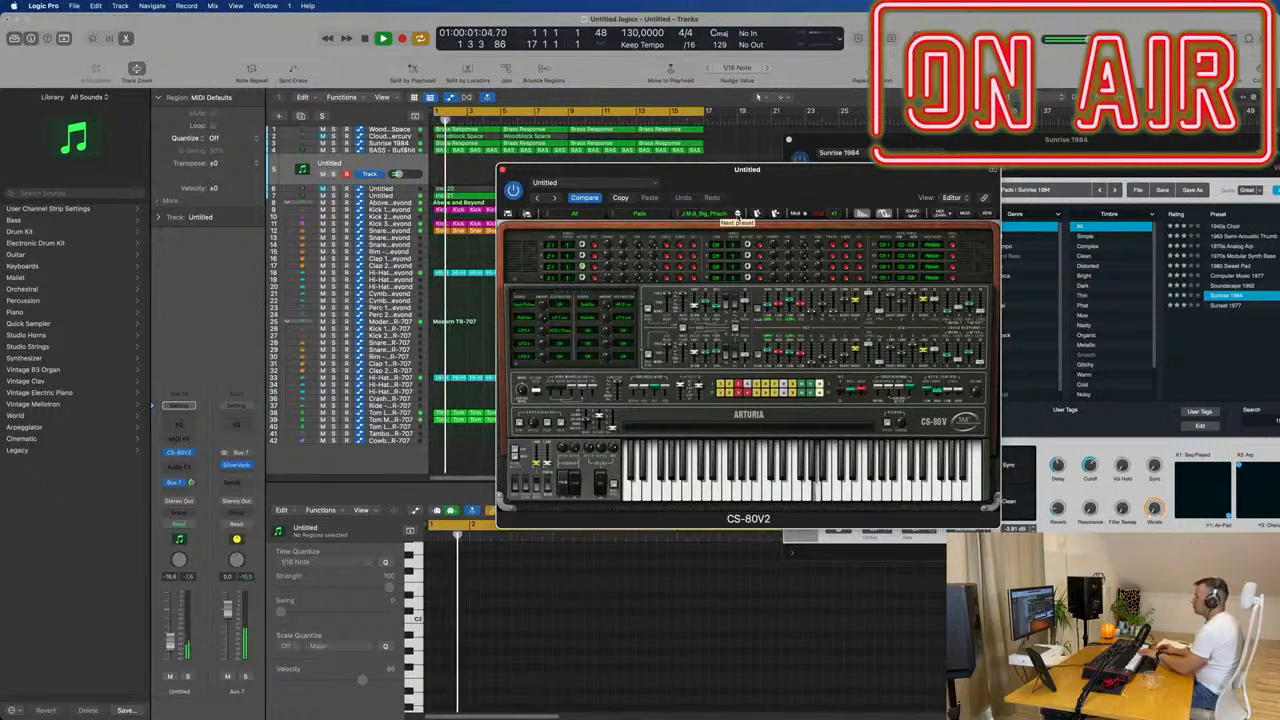
click(737, 214)
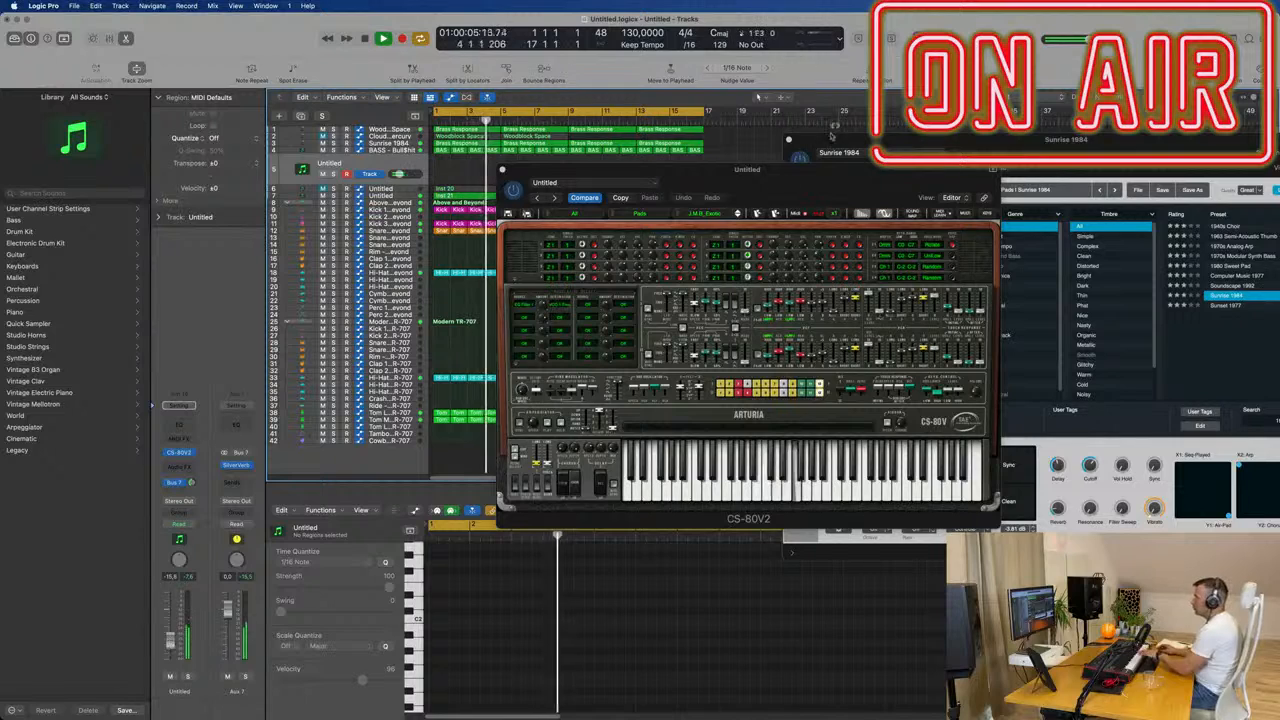
click(737, 215)
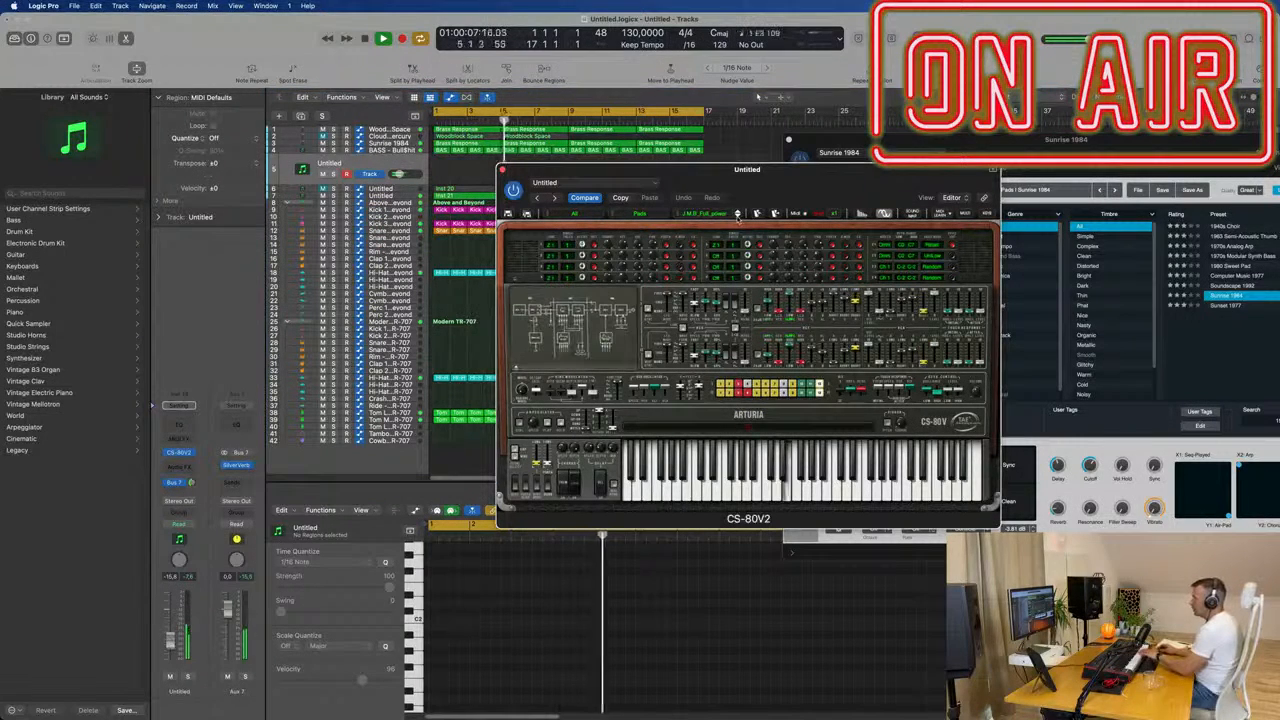
click(737, 215)
click(737, 215)
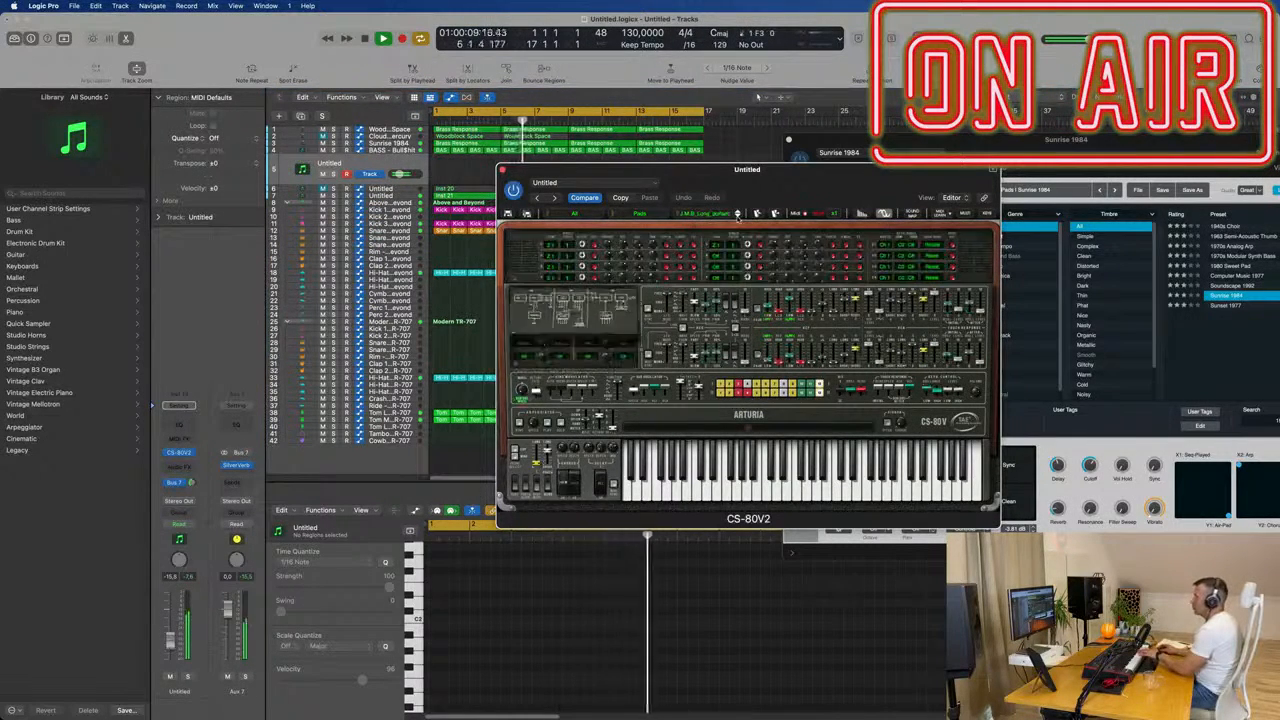
click(737, 215)
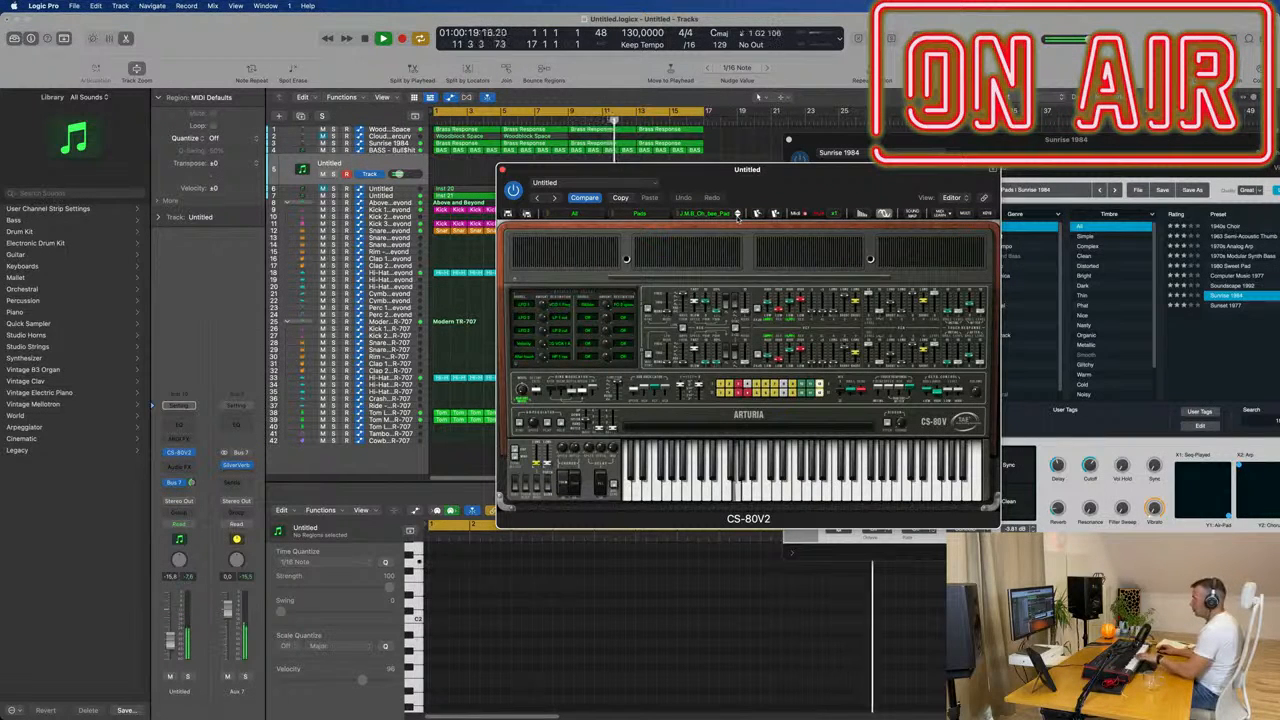
click(170, 641)
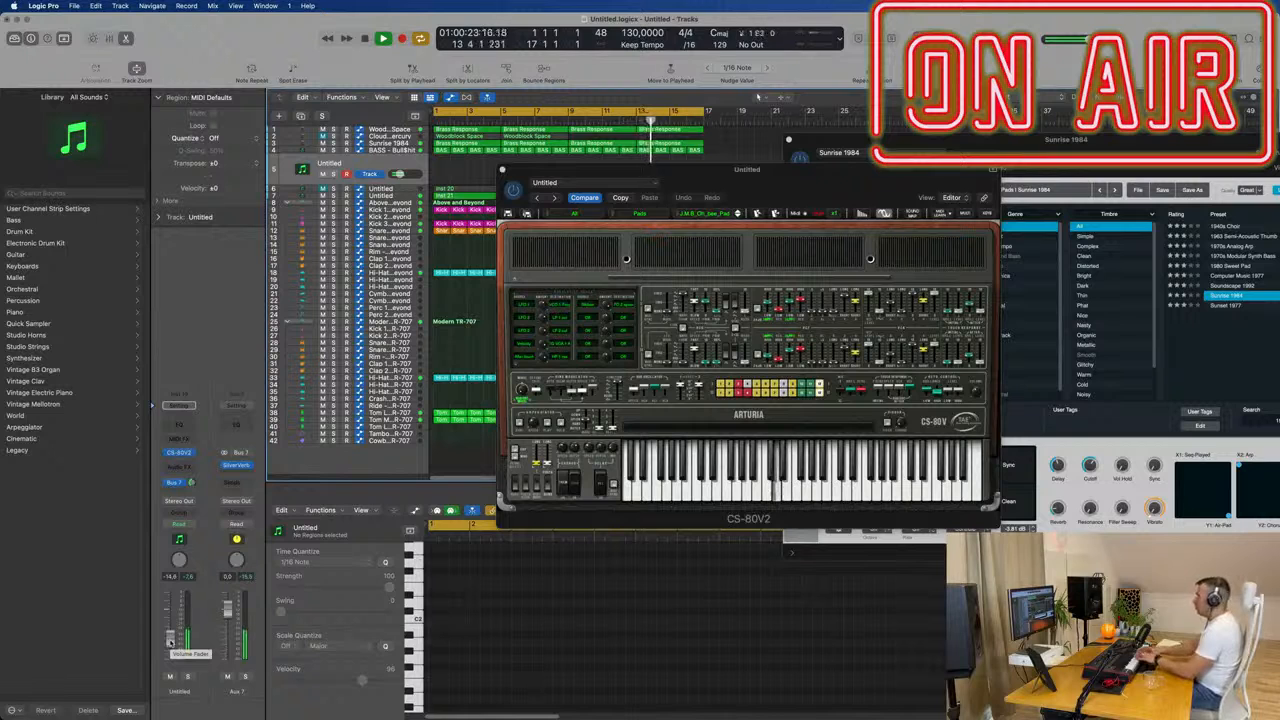
Step: Advance through the CS-80V2 pad presets to M.B_Sweep-n_Whe, auditioning each one against the playing loop
click(738, 215)
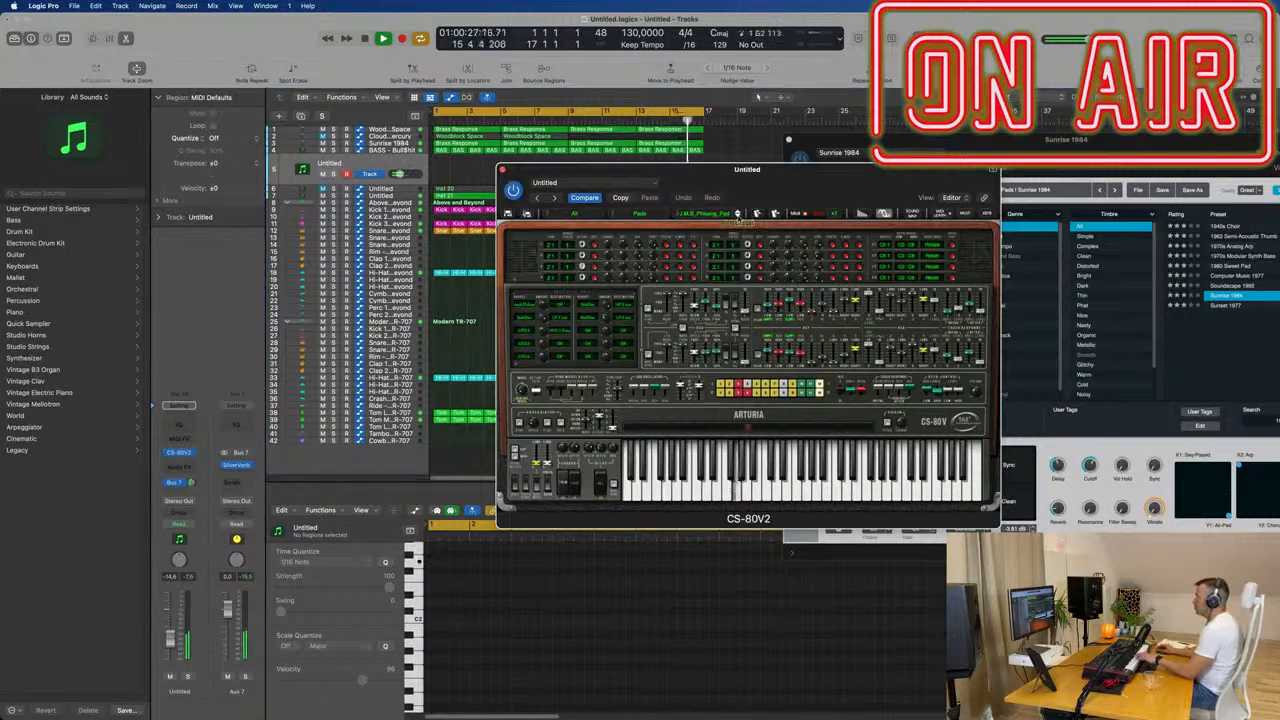
click(738, 215)
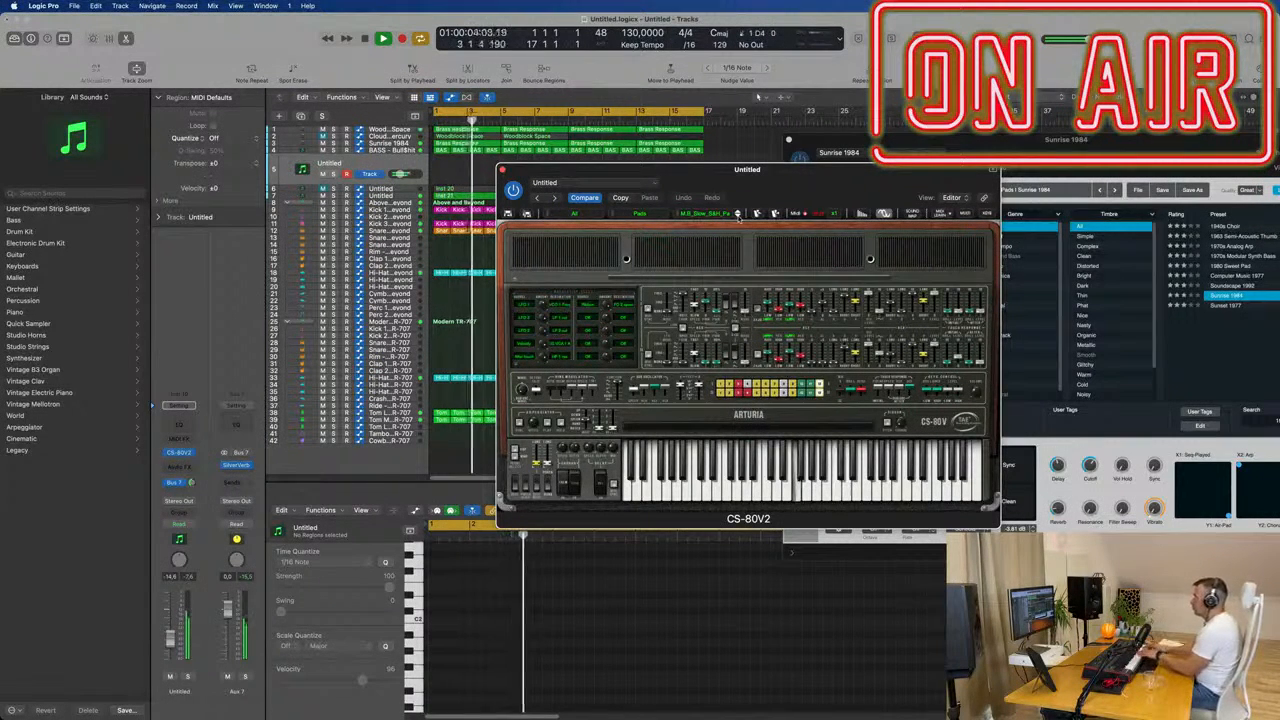
click(738, 215)
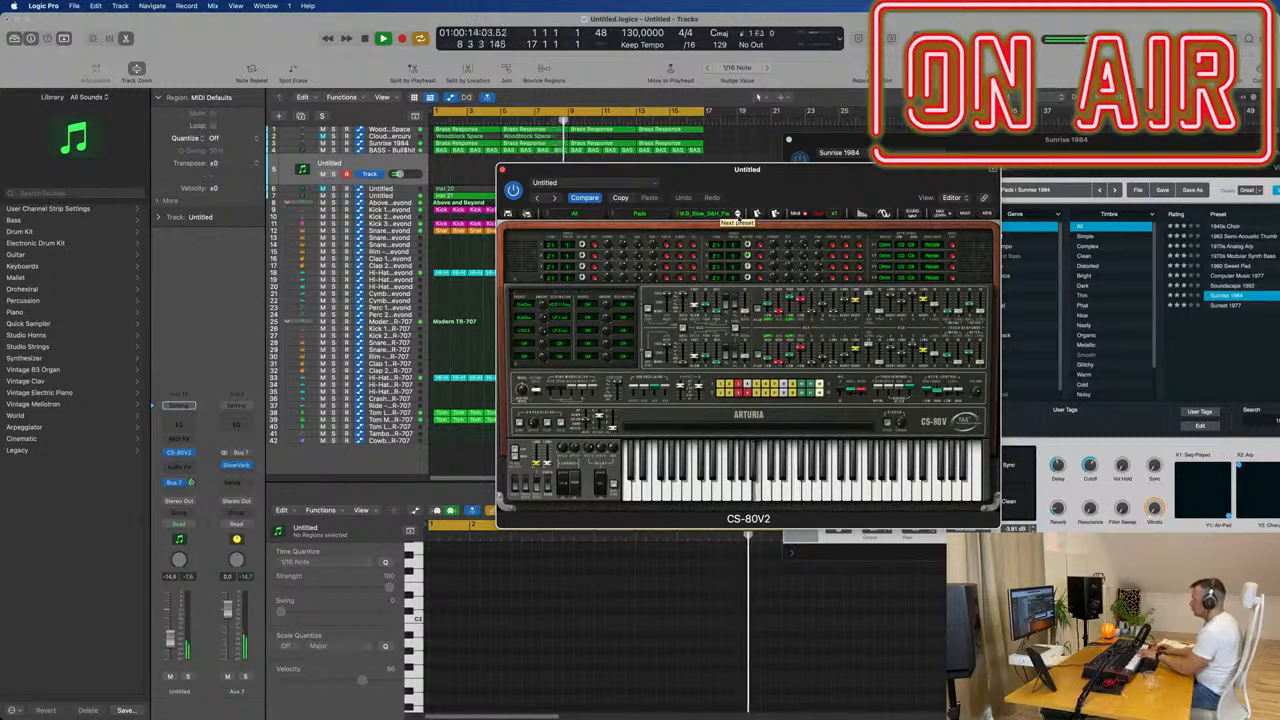
click(738, 214)
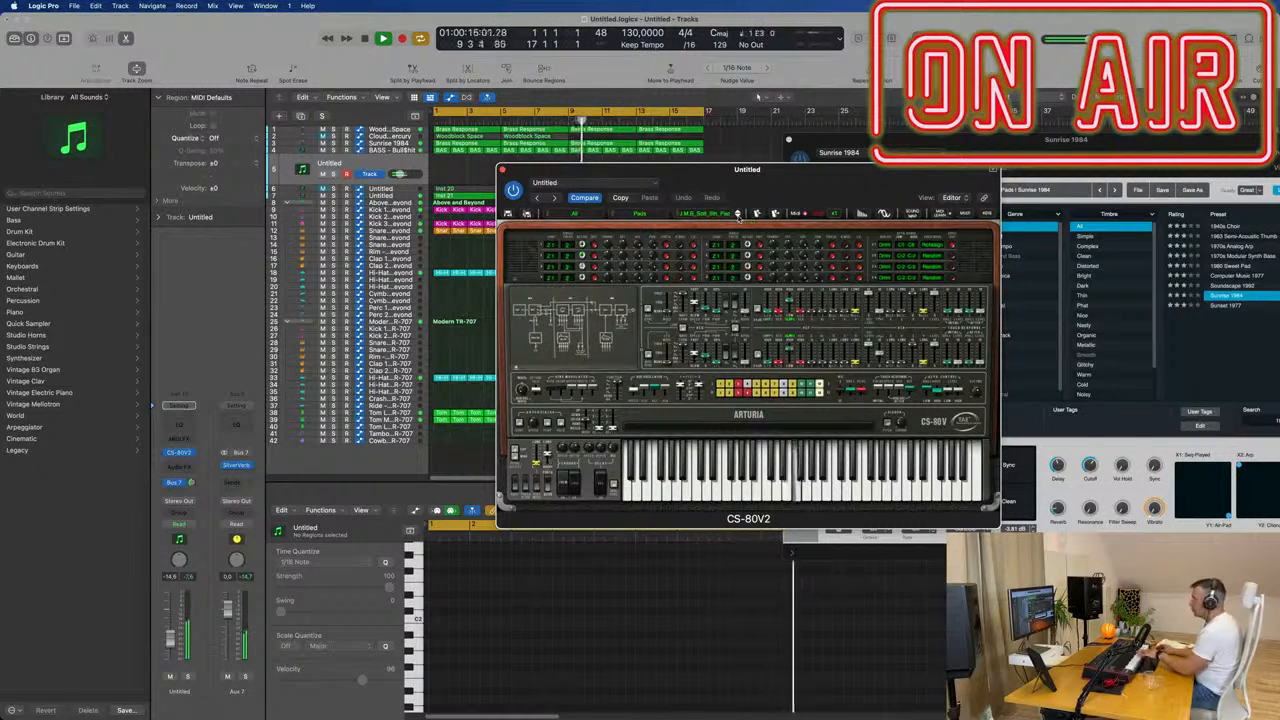
click(738, 214)
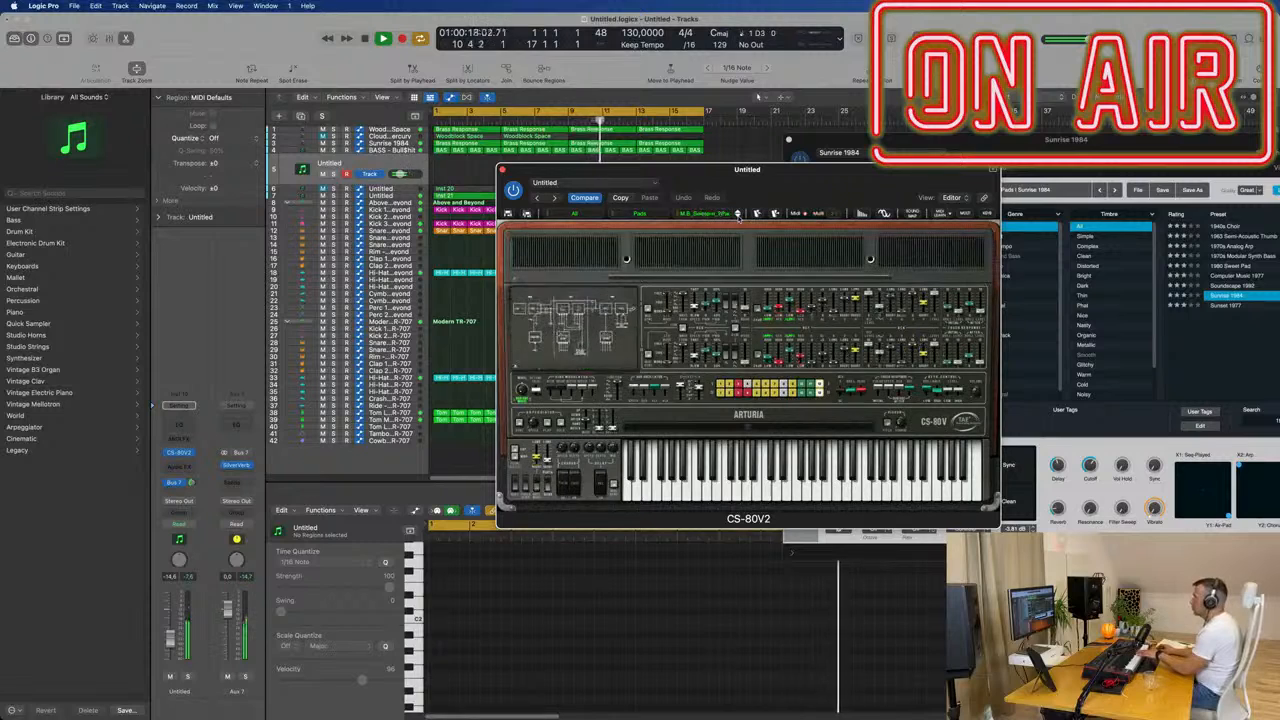
click(738, 214)
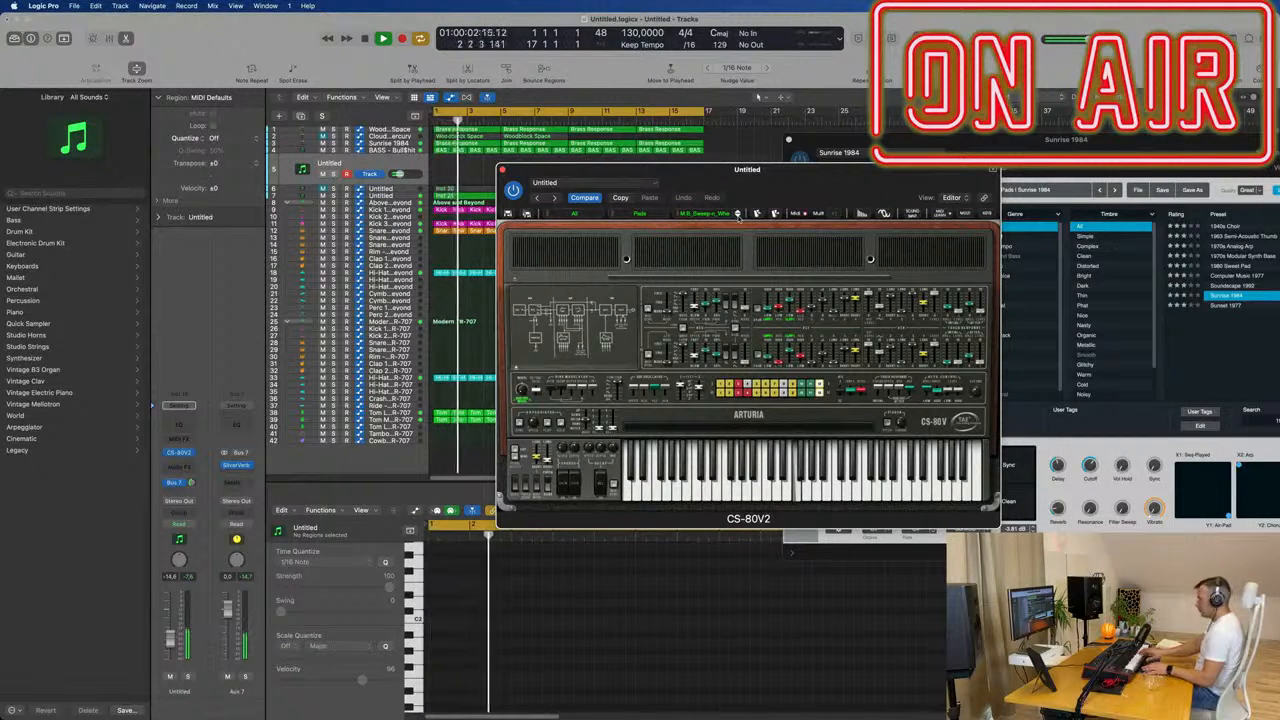
Step: Record a three-note pad line on the CS-80V2 track from bar 5, and move the plug-in window off the arrangement
key(r)
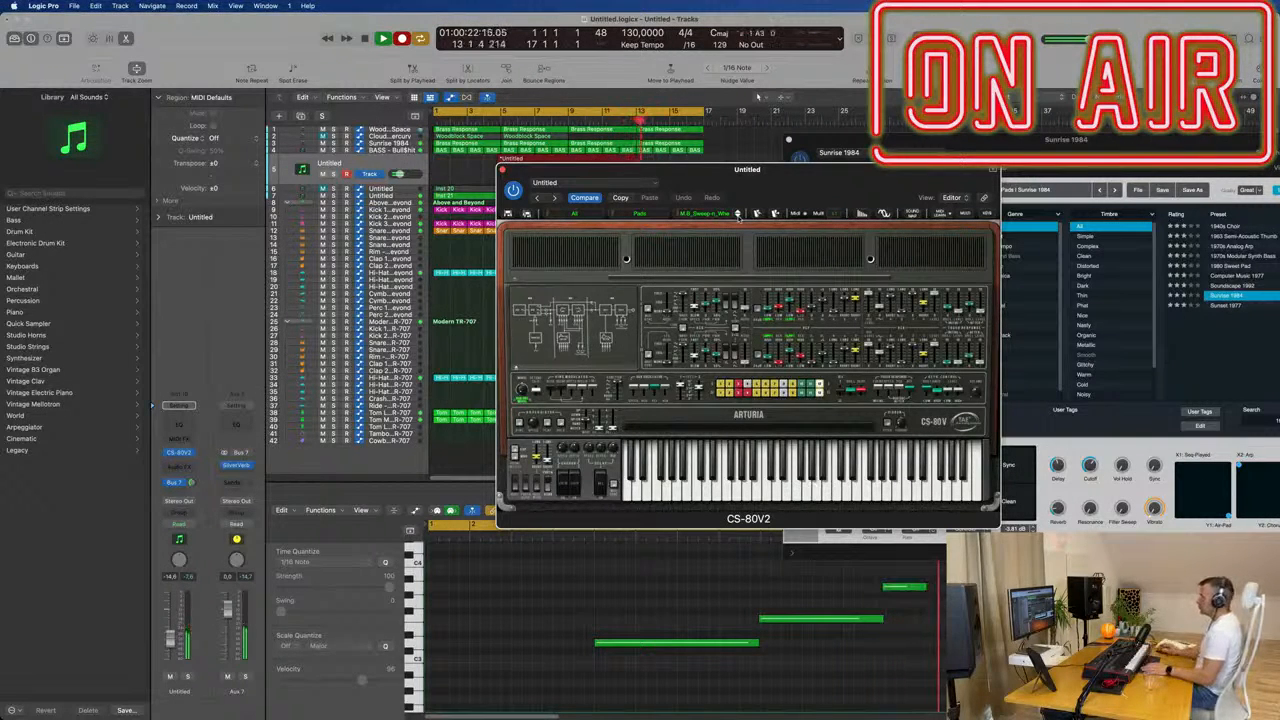
key(space)
drag(937, 169, 1095, 157)
key(space)
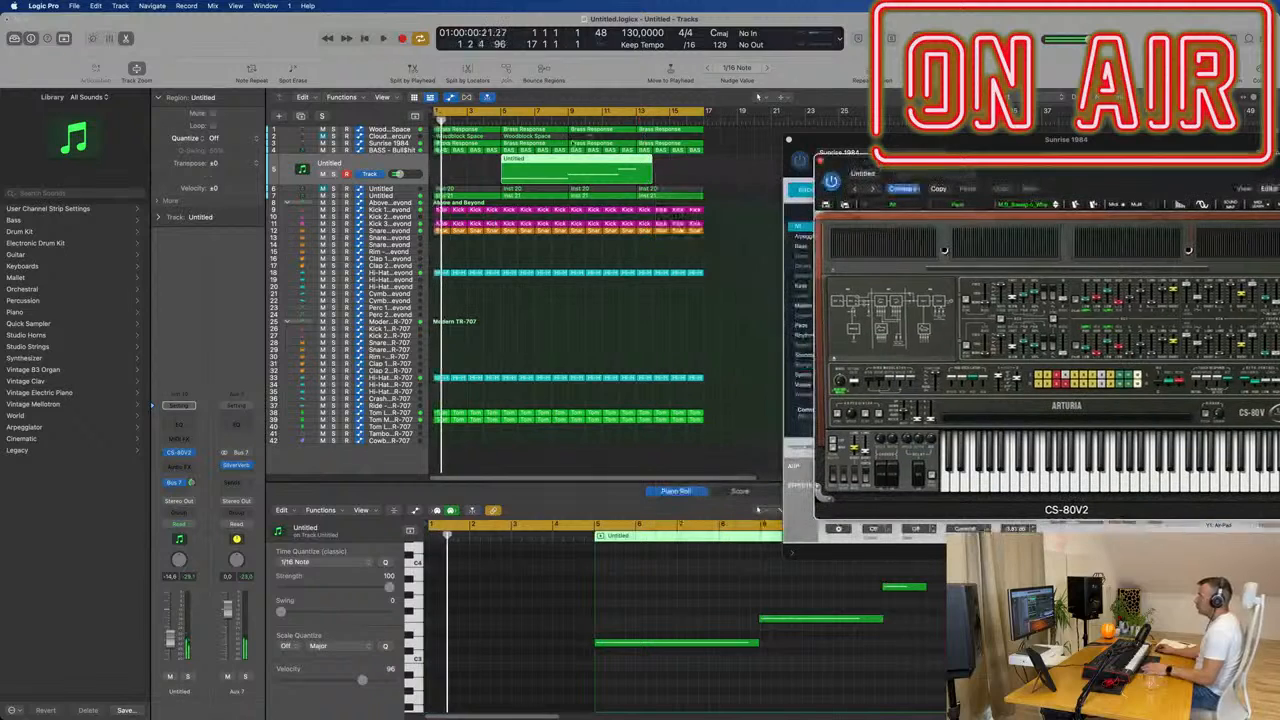
Step: Move the recorded pad region to bar 1, split it at bar 9 with crossing notes split, and delete the remainder
drag(568, 161, 500, 163)
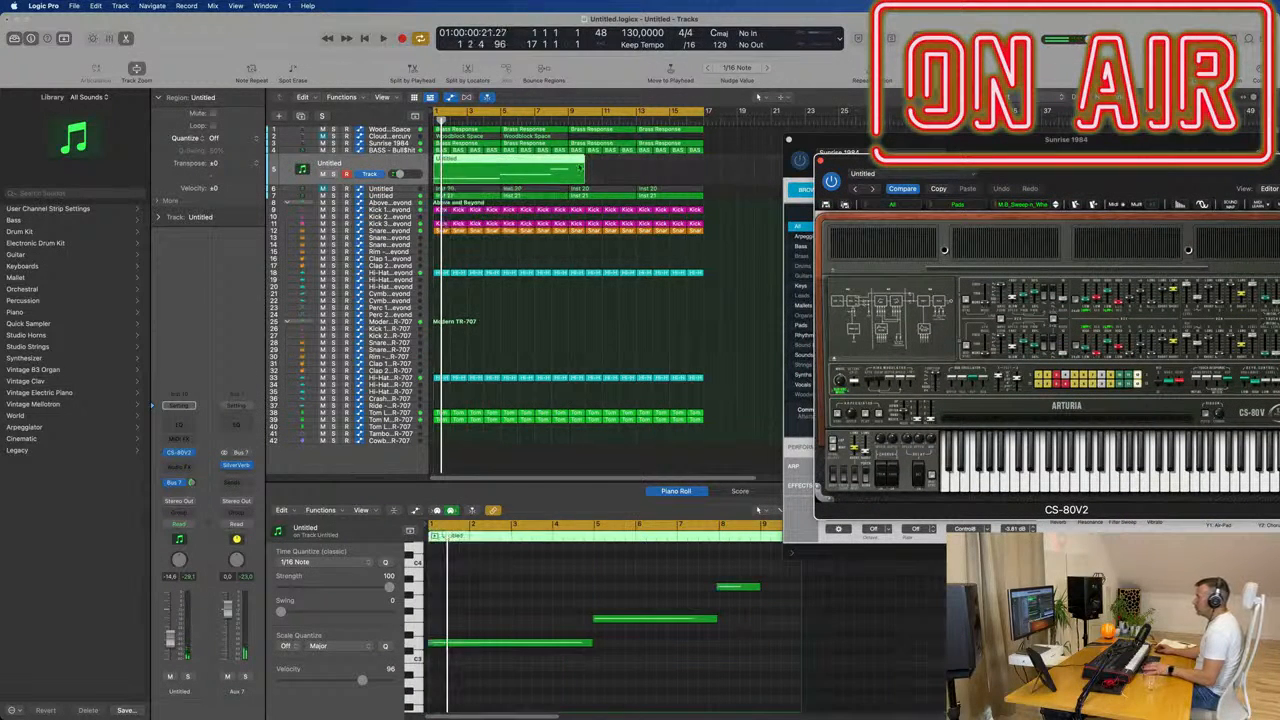
double_click(568, 173)
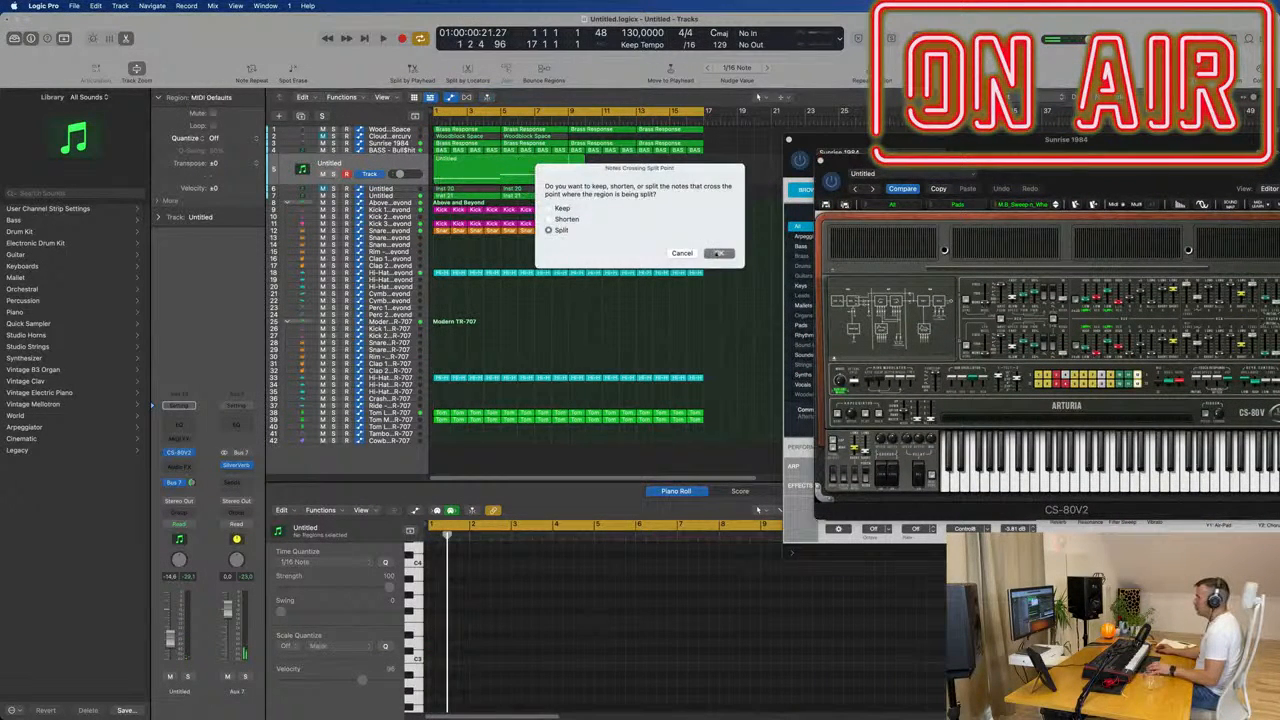
key(Return)
key(space)
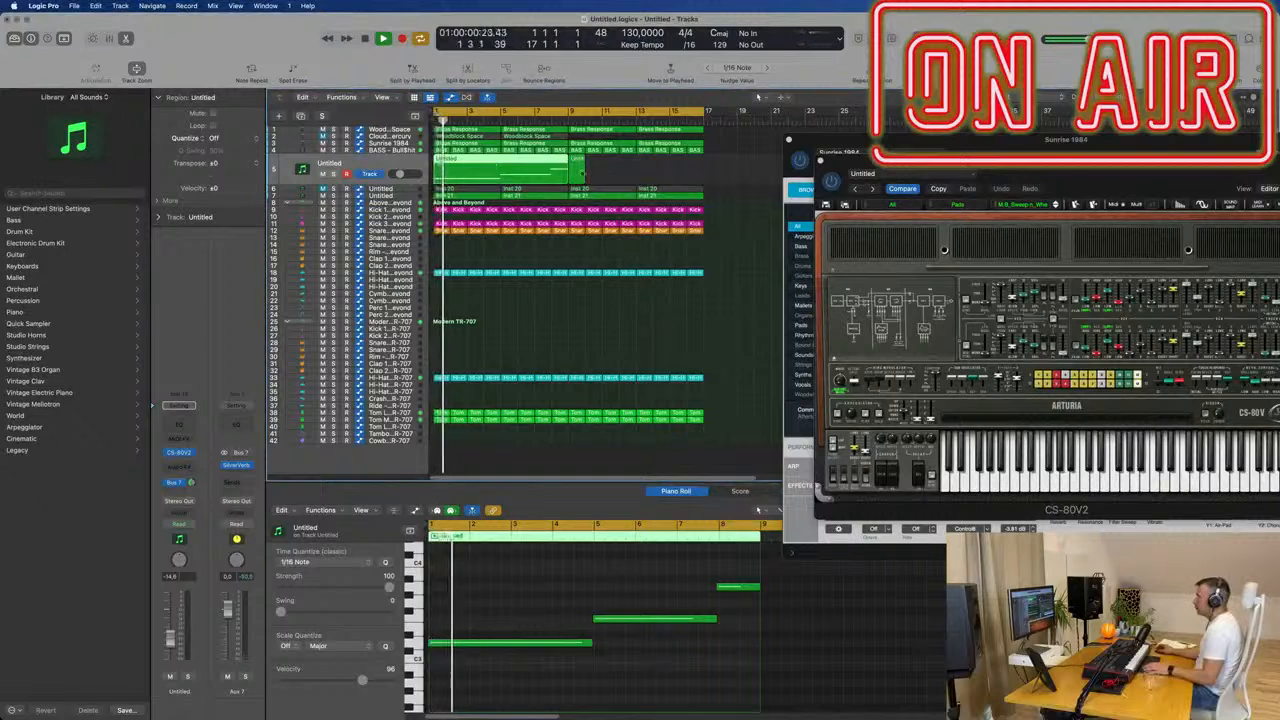
key(Delete)
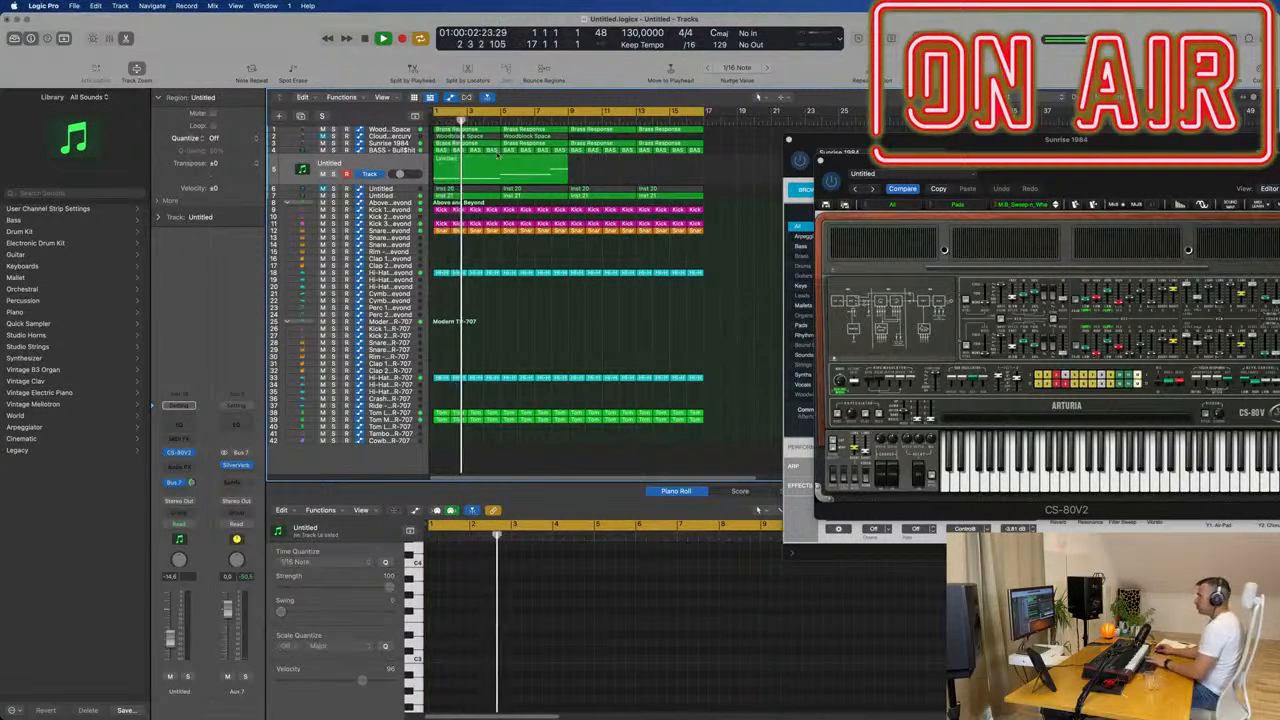
Step: Tidy the timing of the three pad notes in the Piano Roll, ending the first note where the second begins
click(520, 172)
key(space)
key(super+a)
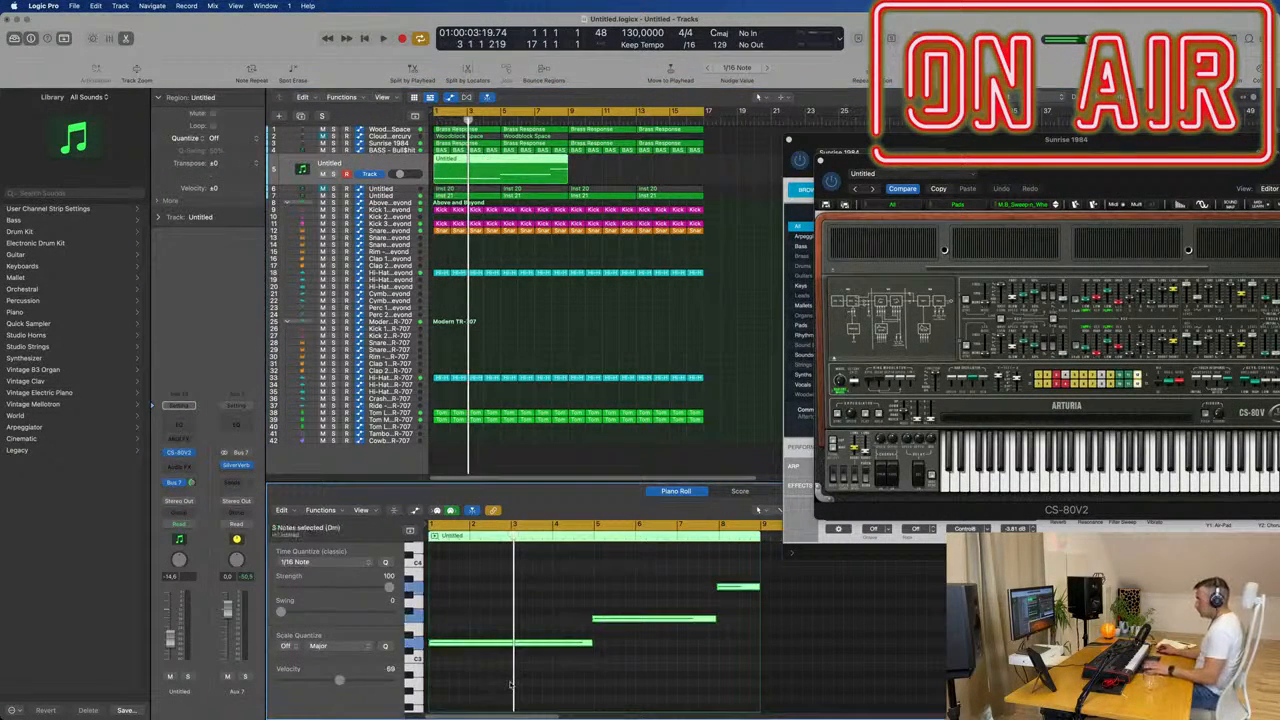
key(space)
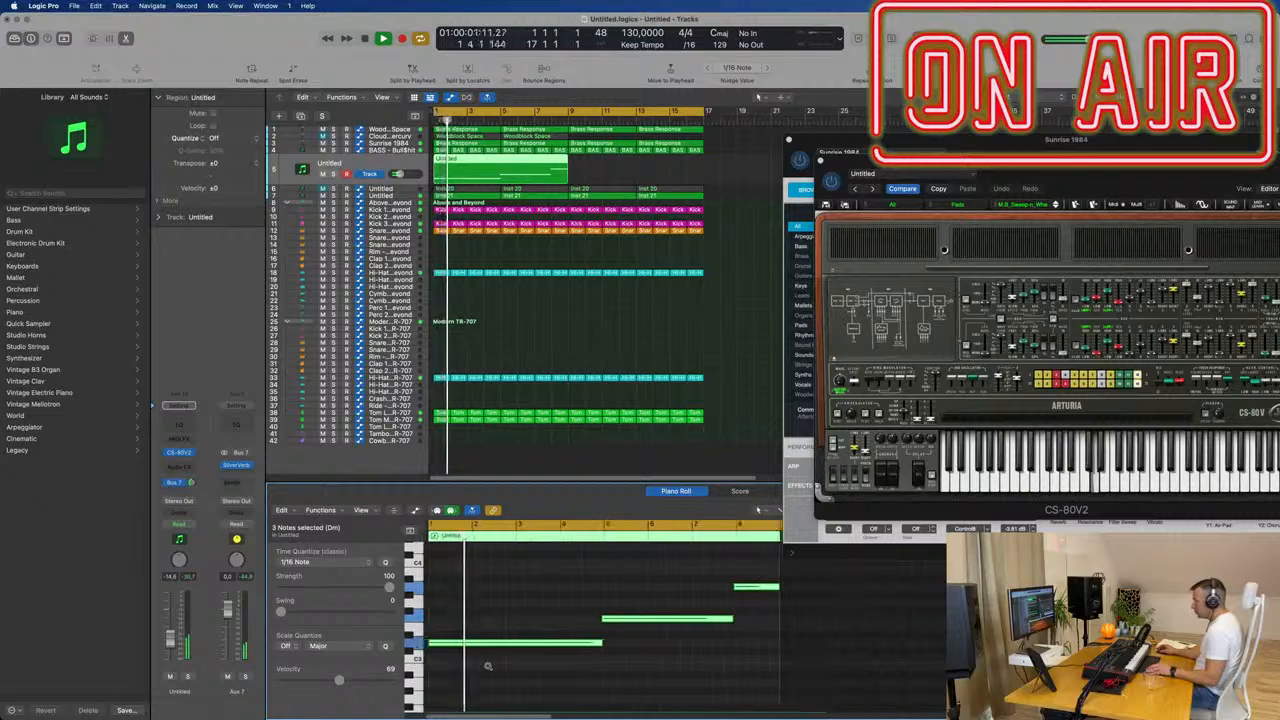
key(space)
scroll(538, 633, up, 3)
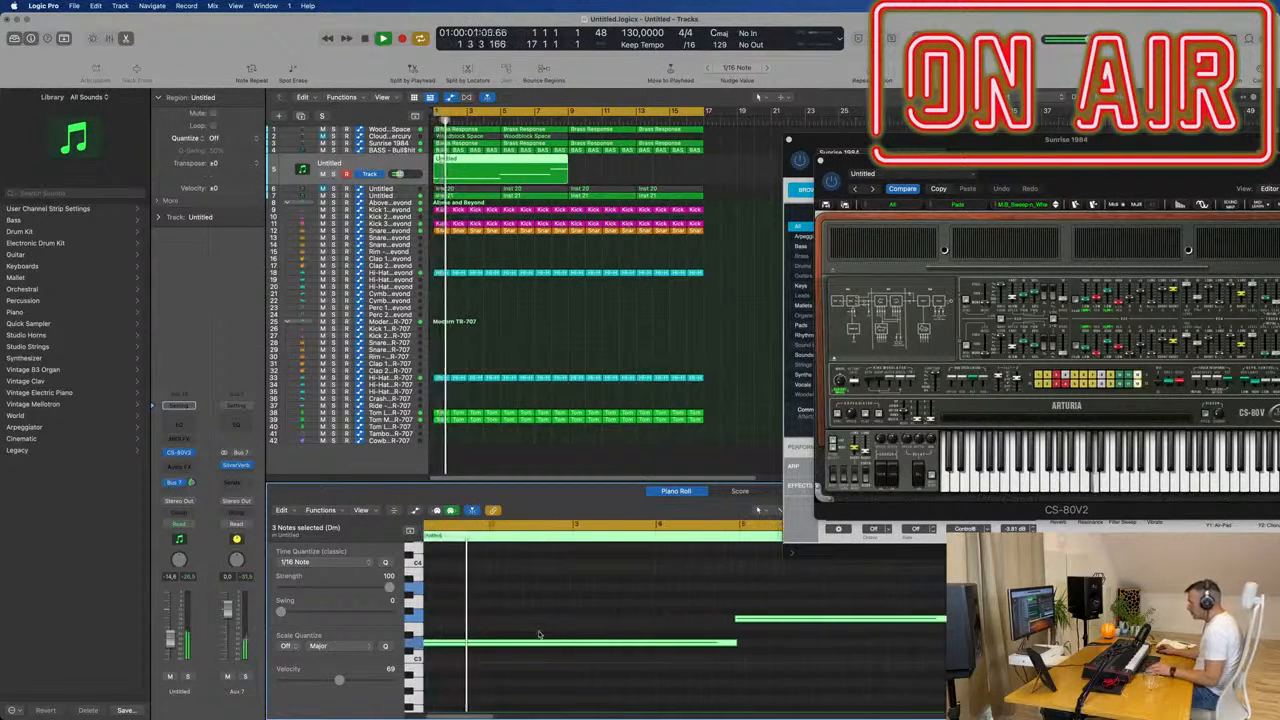
click(722, 617)
click(770, 620)
drag(770, 620, 776, 621)
click(818, 598)
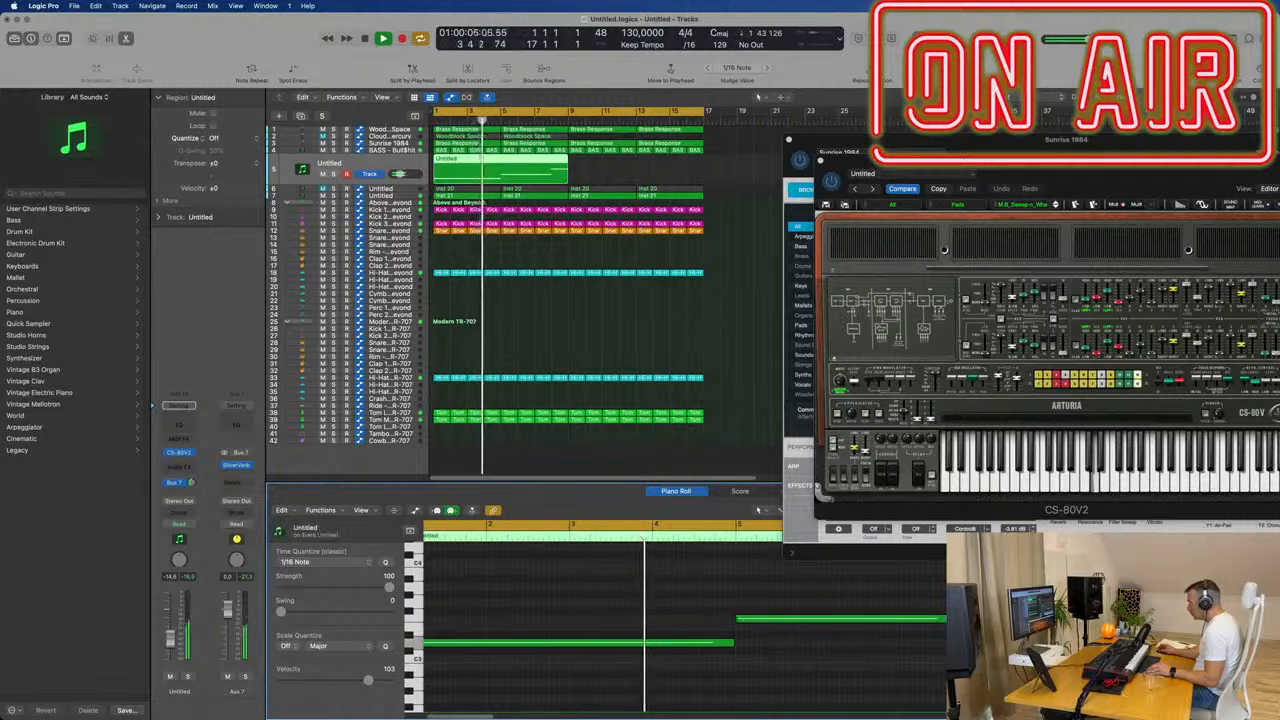
drag(1008, 587, 1012, 587)
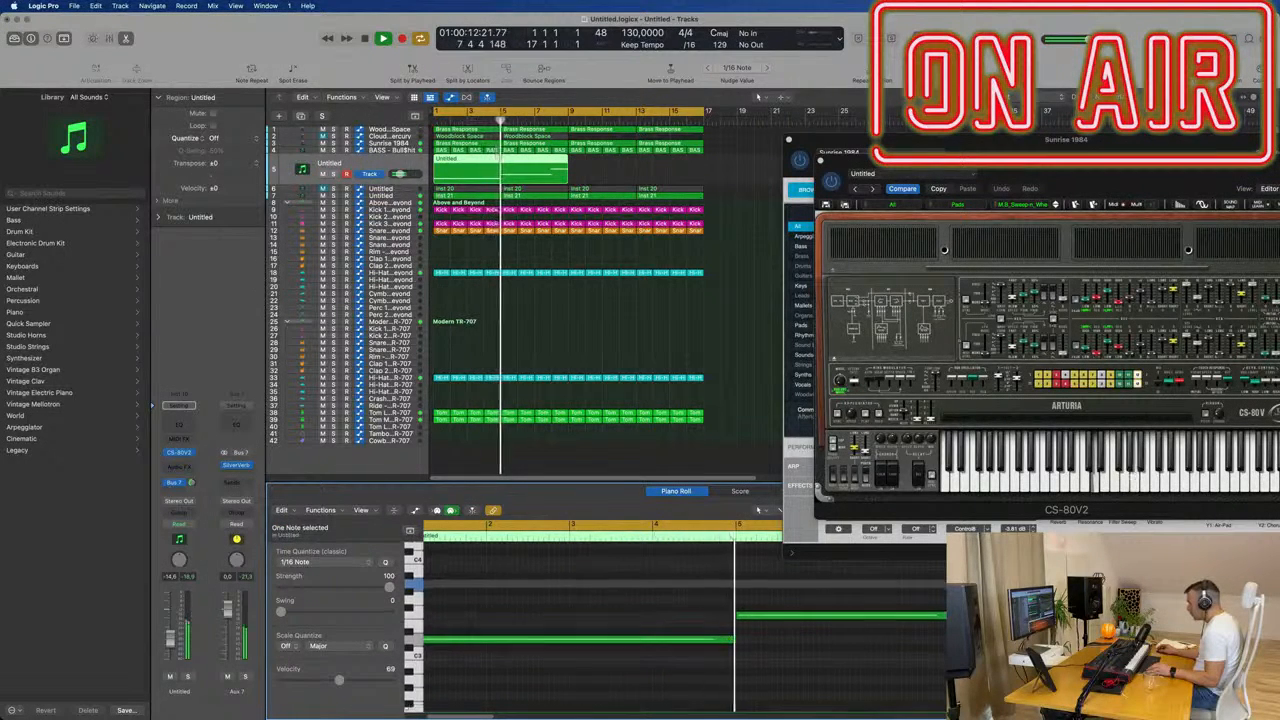
Step: Restart playback from bar 1 and bring the whole CS-80V2 window back into view
key(Return)
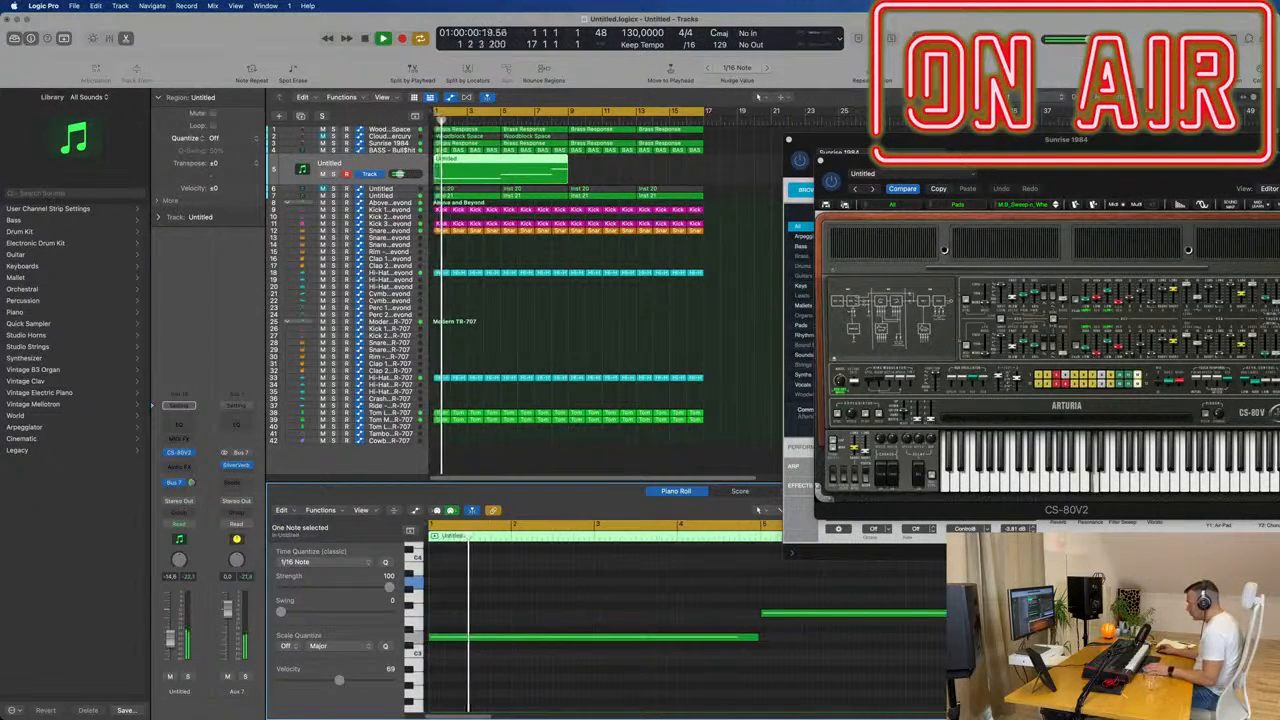
key(space)
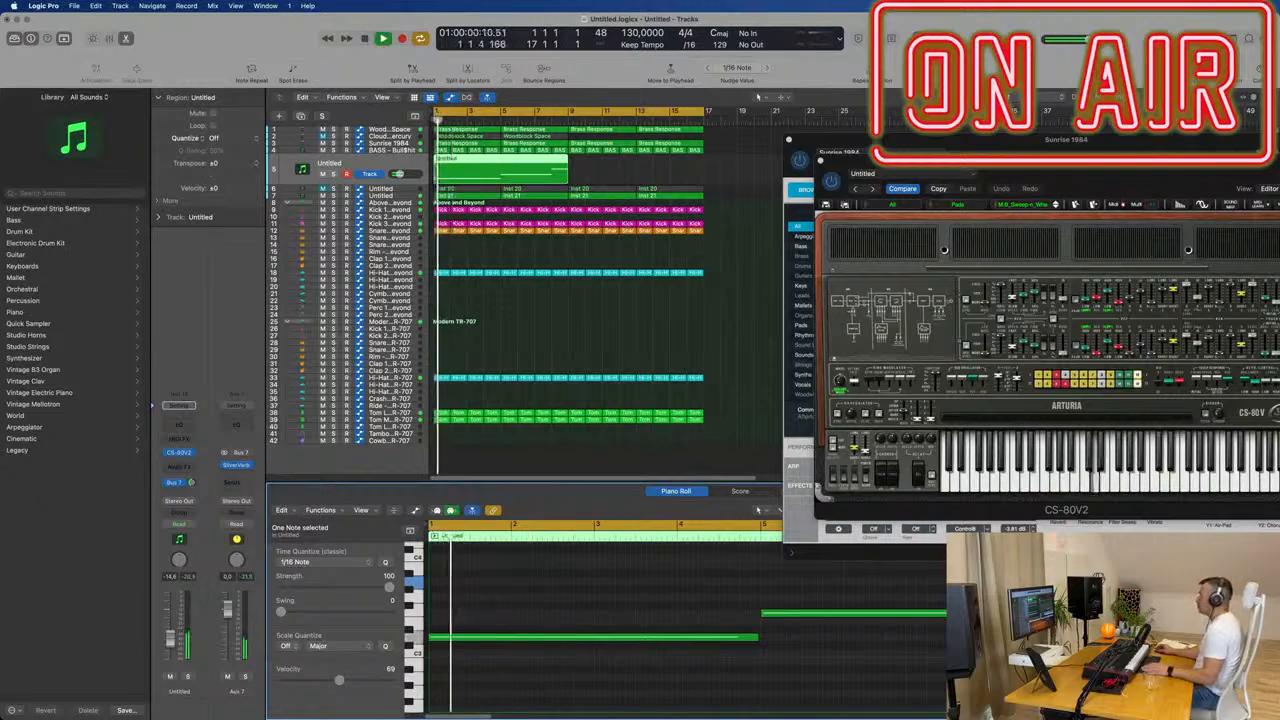
drag(900, 161, 743, 187)
key(space)
key(space)
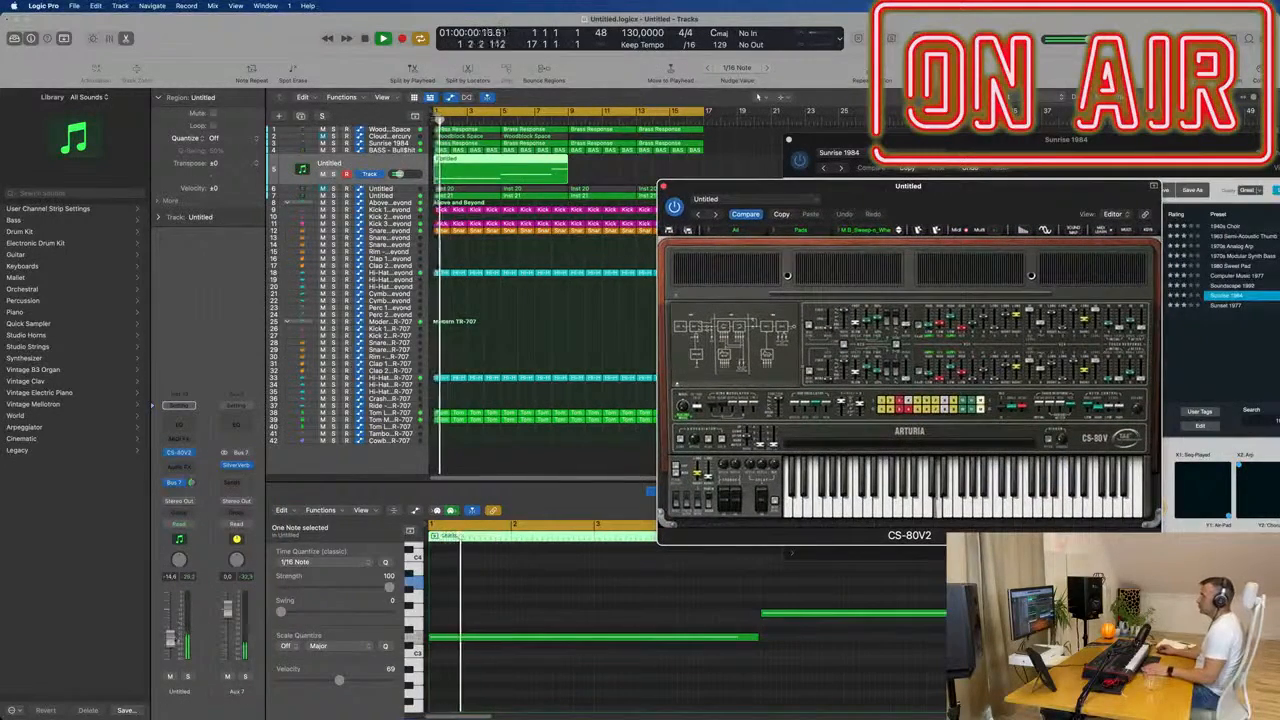
Step: Duplicate all three pad notes one octave lower in the Piano Roll
click(508, 617)
key(super+Left)
key(super+Left)
key(super+Left)
key(super+Left)
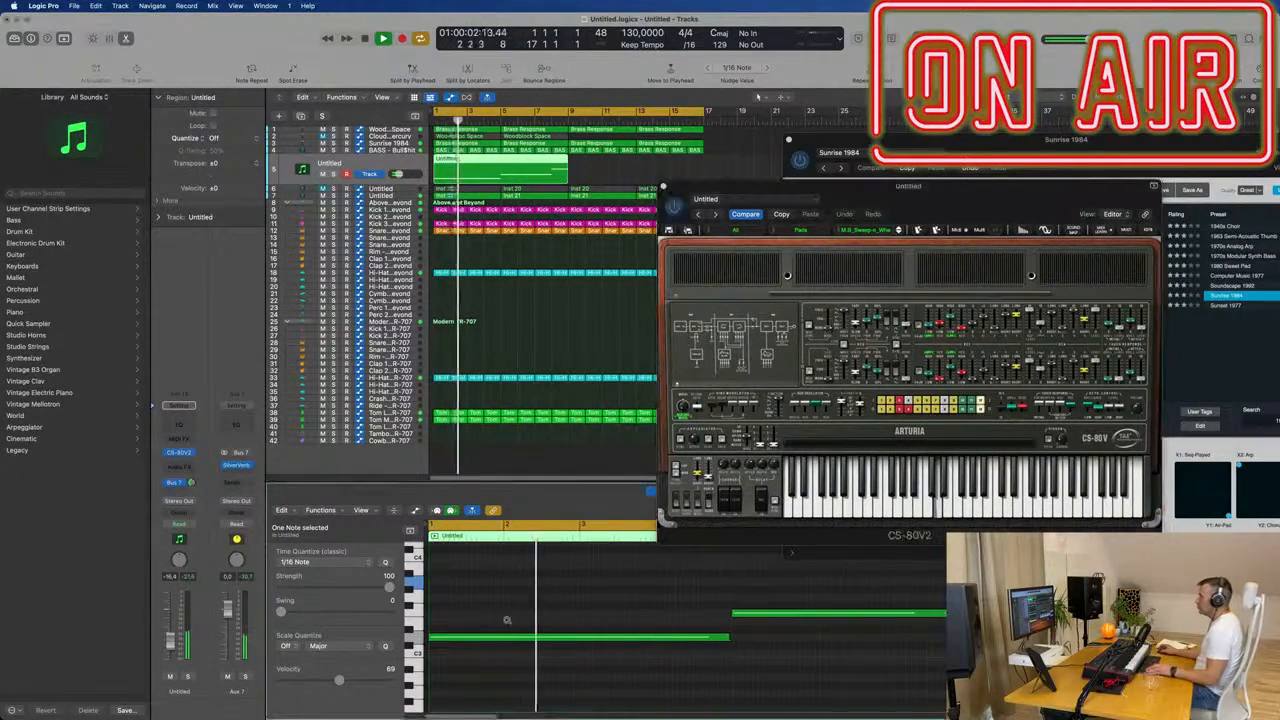
key(super+a)
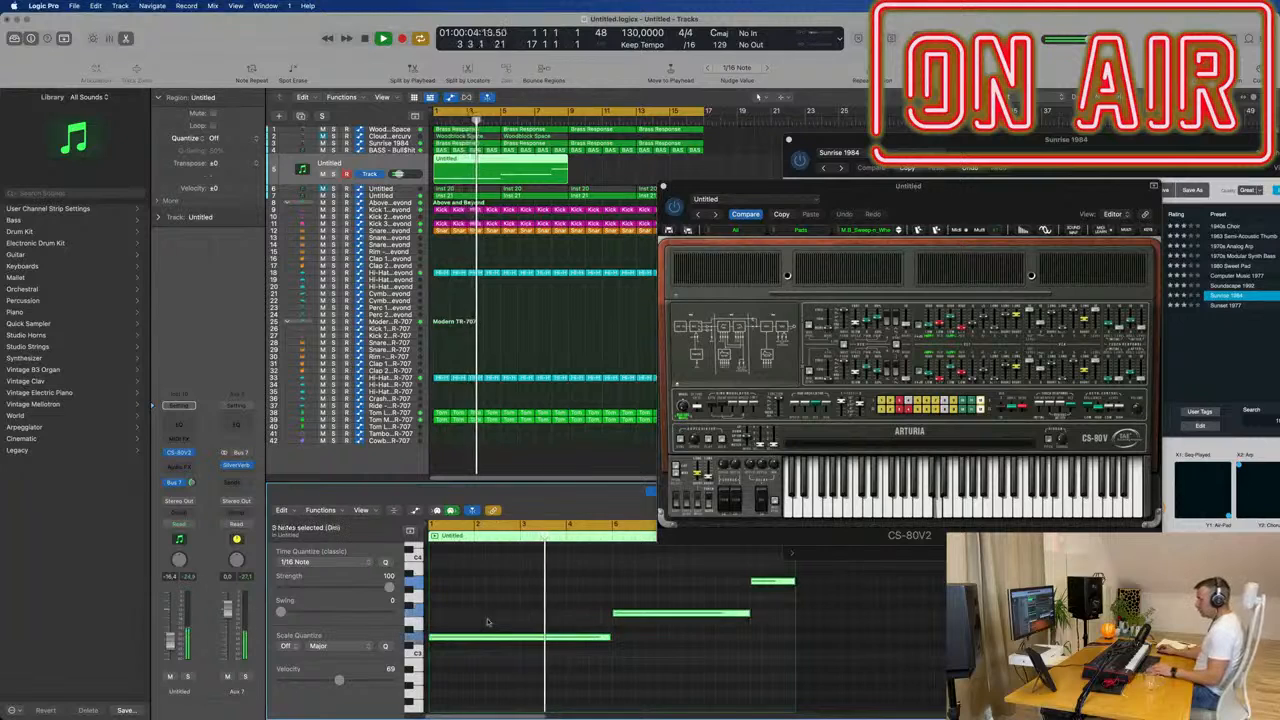
drag(478, 638, 487, 696)
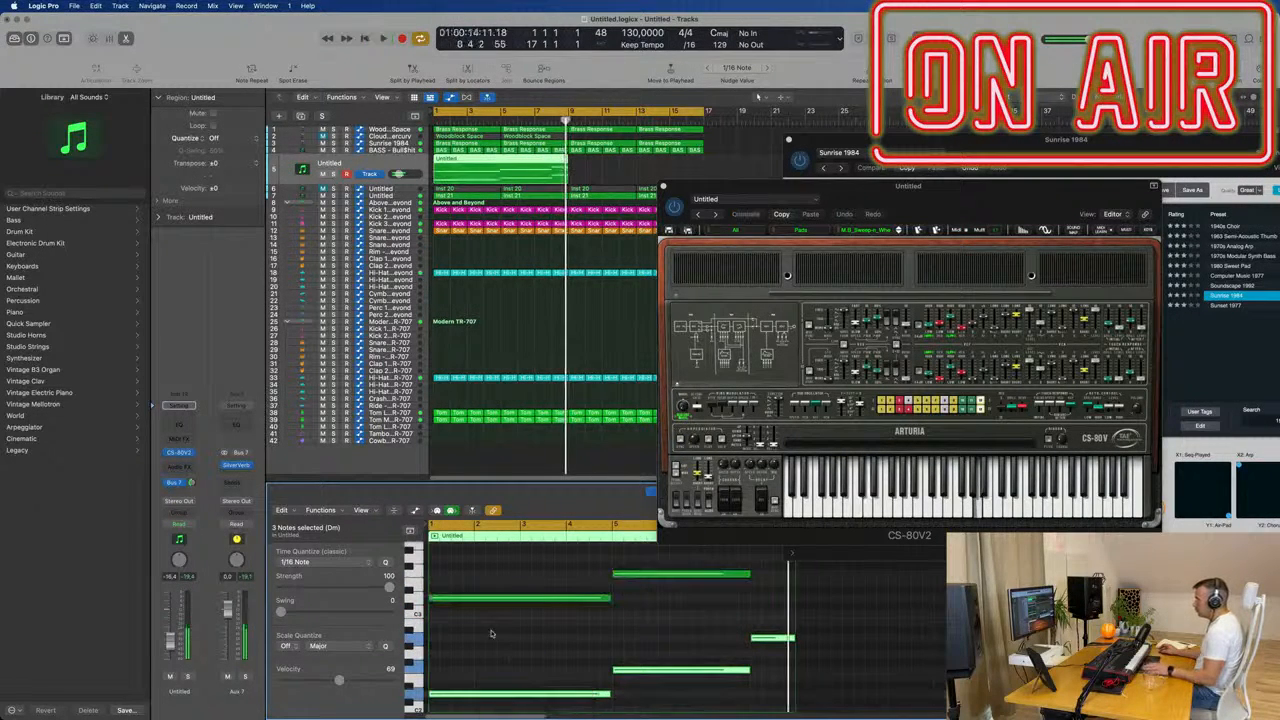
Step: Copy the first pad note one octave higher and lower the CS-80V2 track's volume to about -23 dB
drag(790, 186, 954, 131)
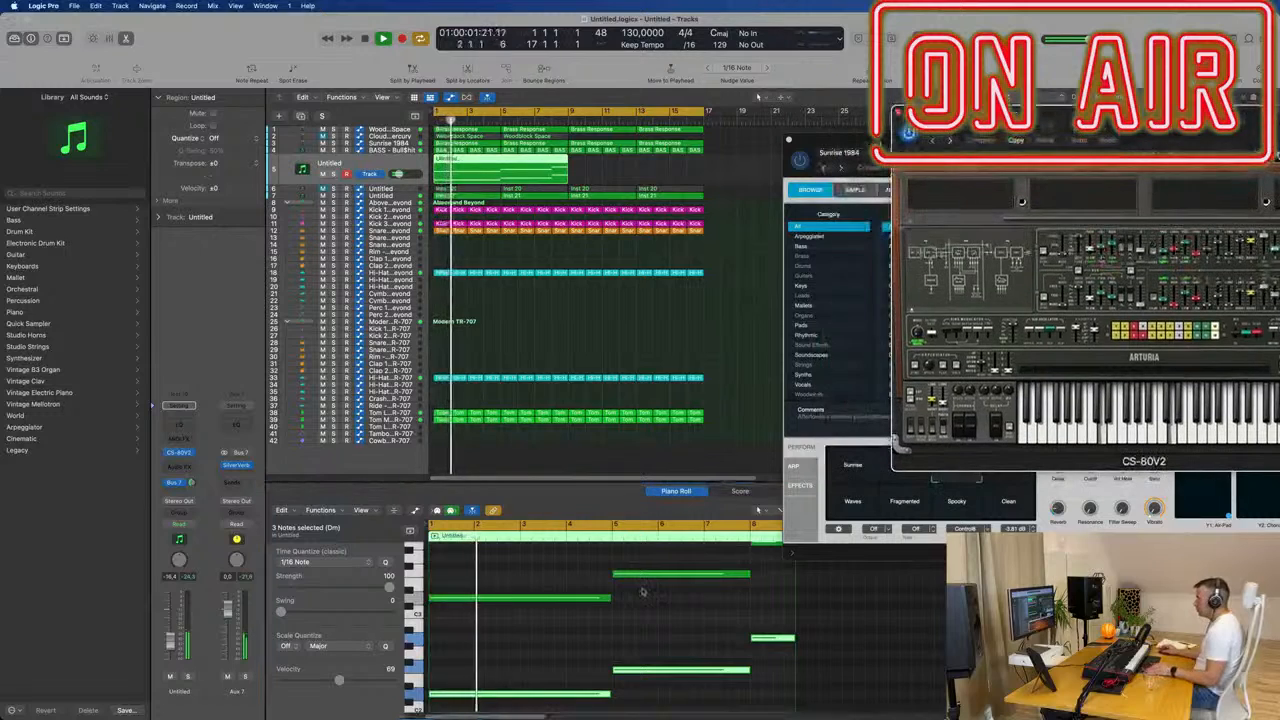
scroll(524, 624, up, 2)
drag(524, 624, 530, 567)
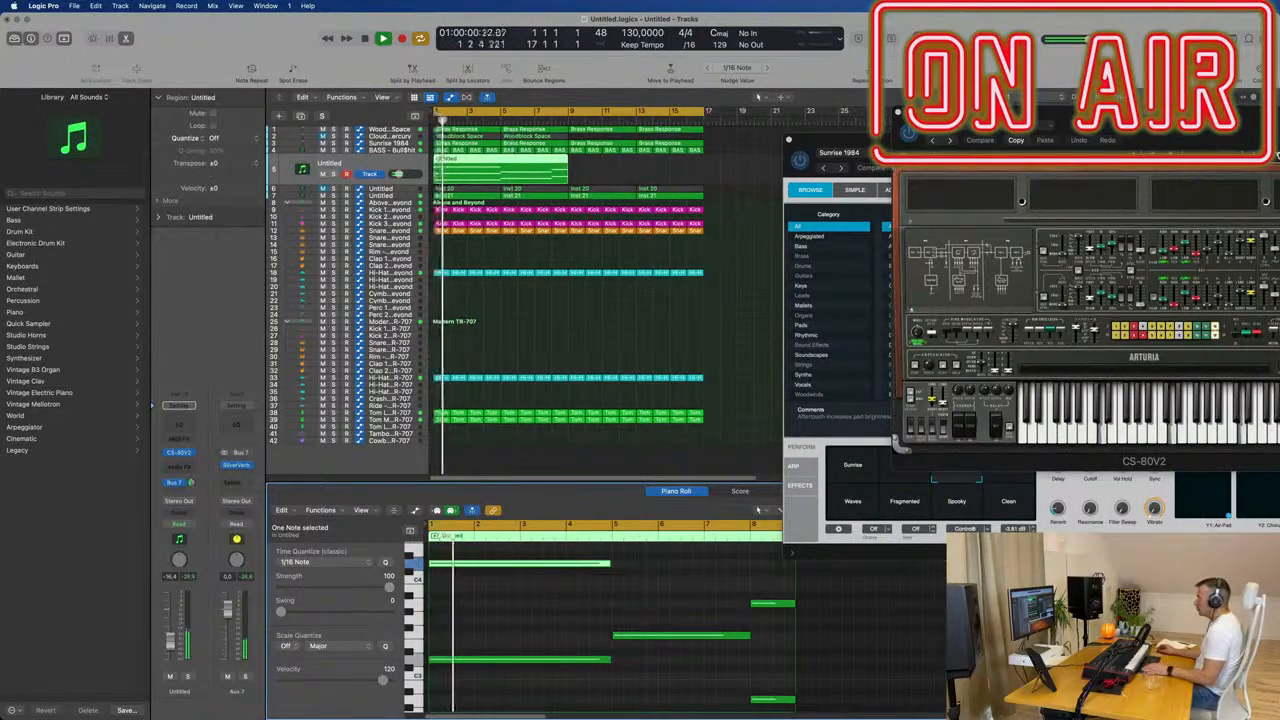
drag(1142, 121, 1006, 142)
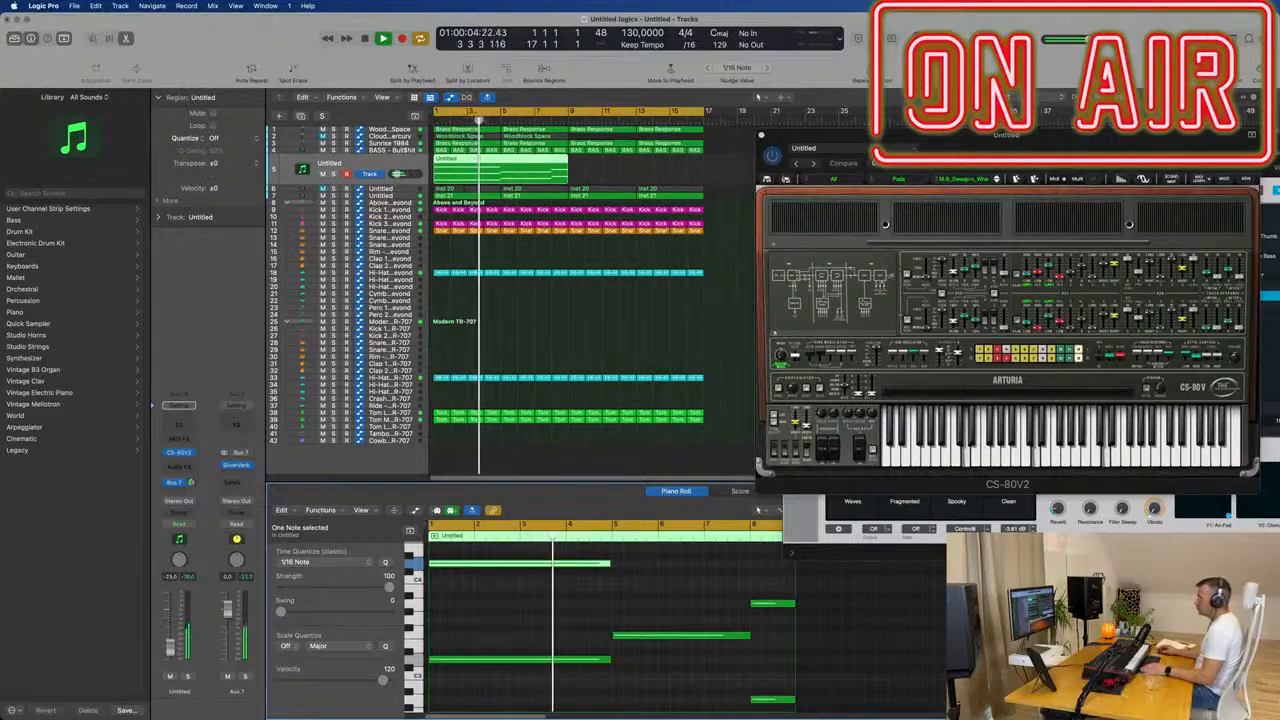
Step: Show the mixer and add a Compressor side-chained to Inst 2 on the CS-80V2 track and on Aux 7
key(x)
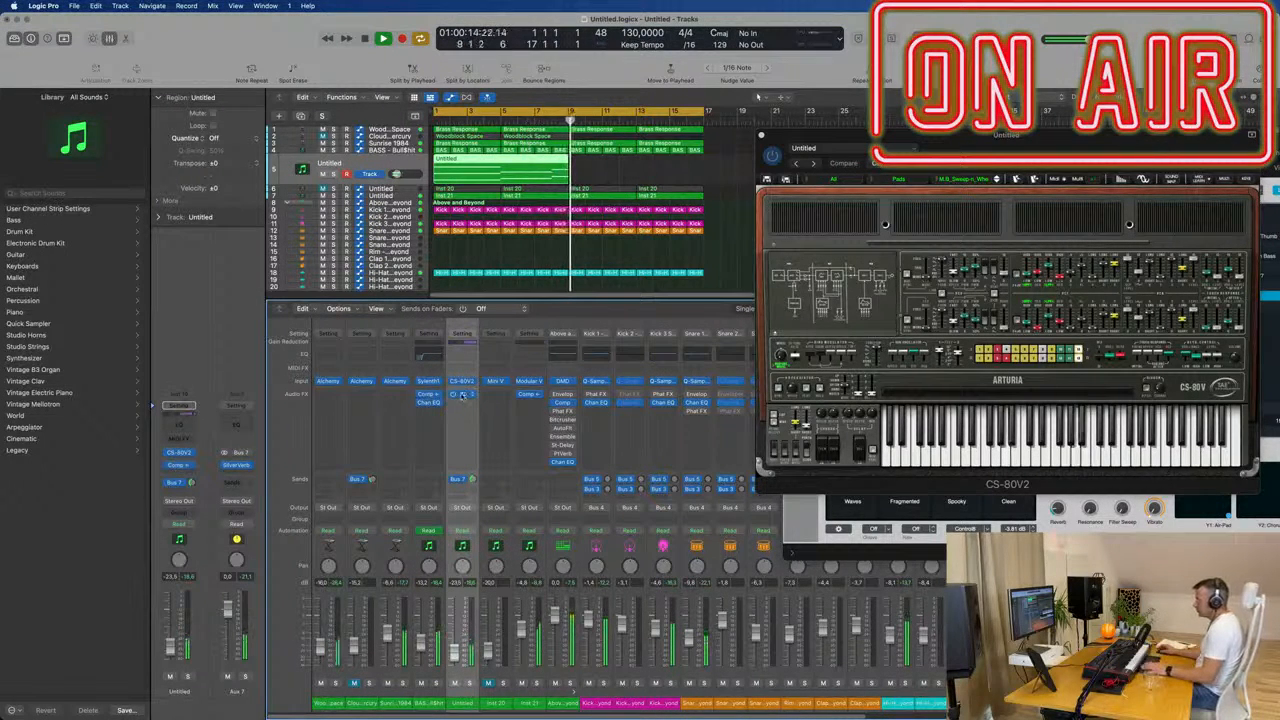
key(Return)
click(462, 395)
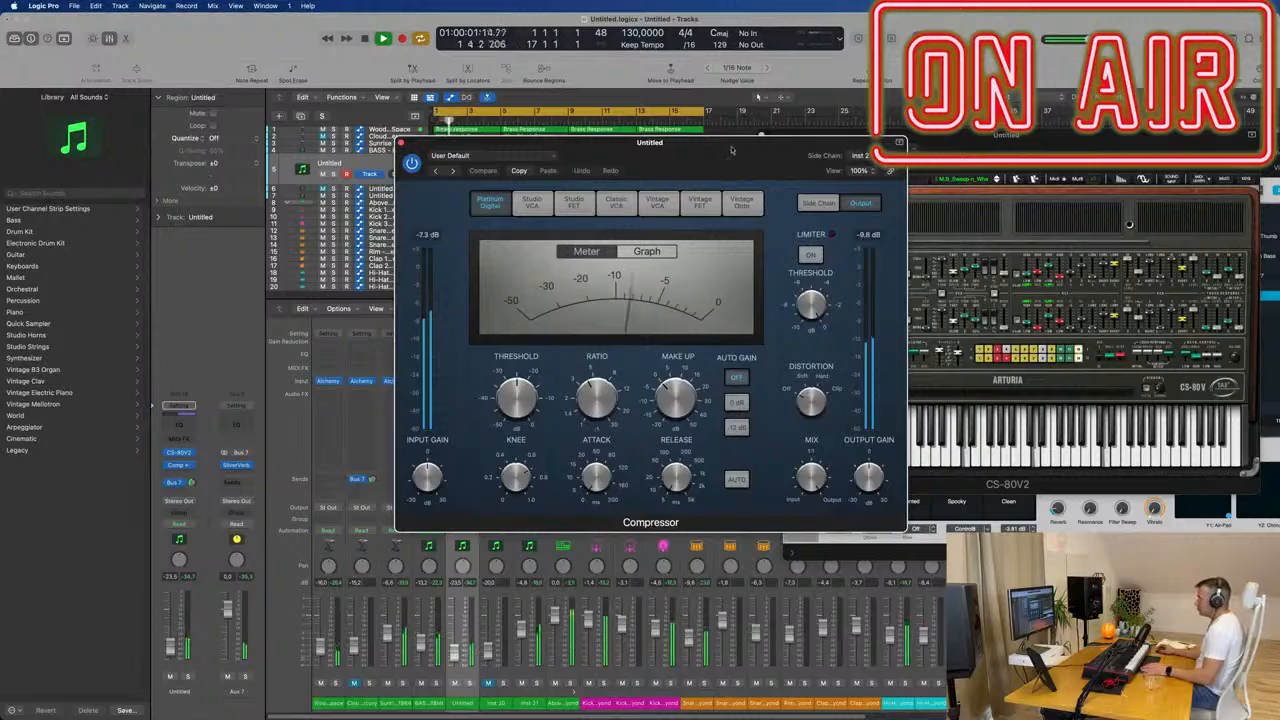
drag(731, 150, 795, 214)
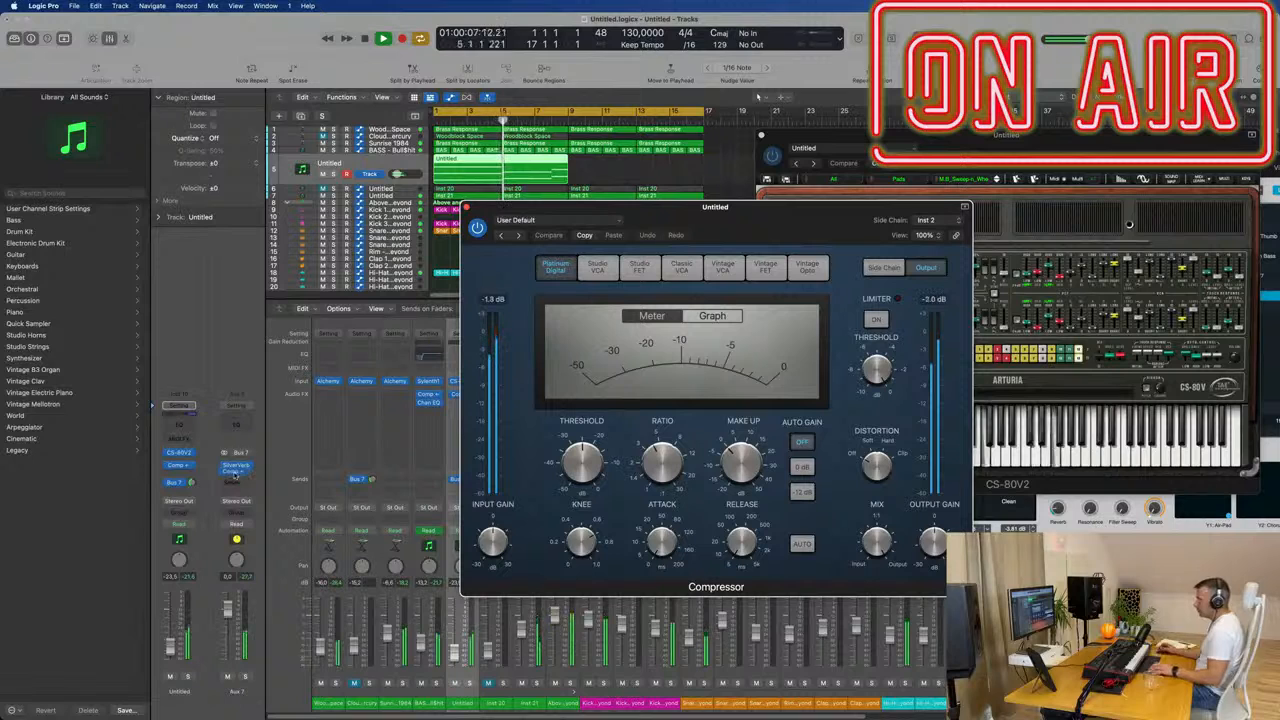
Step: Examine the SilverVerb settings on Aux 7, then close it and clear the mixer of plug-in windows
click(239, 459)
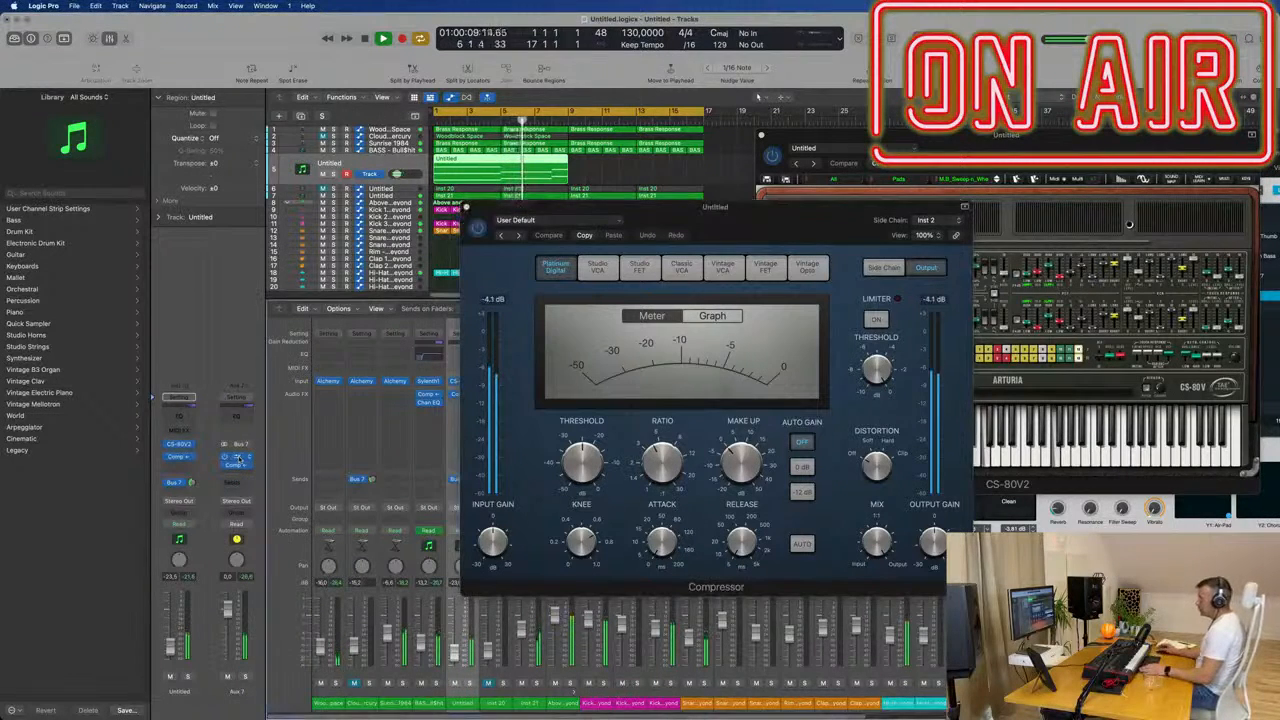
click(236, 461)
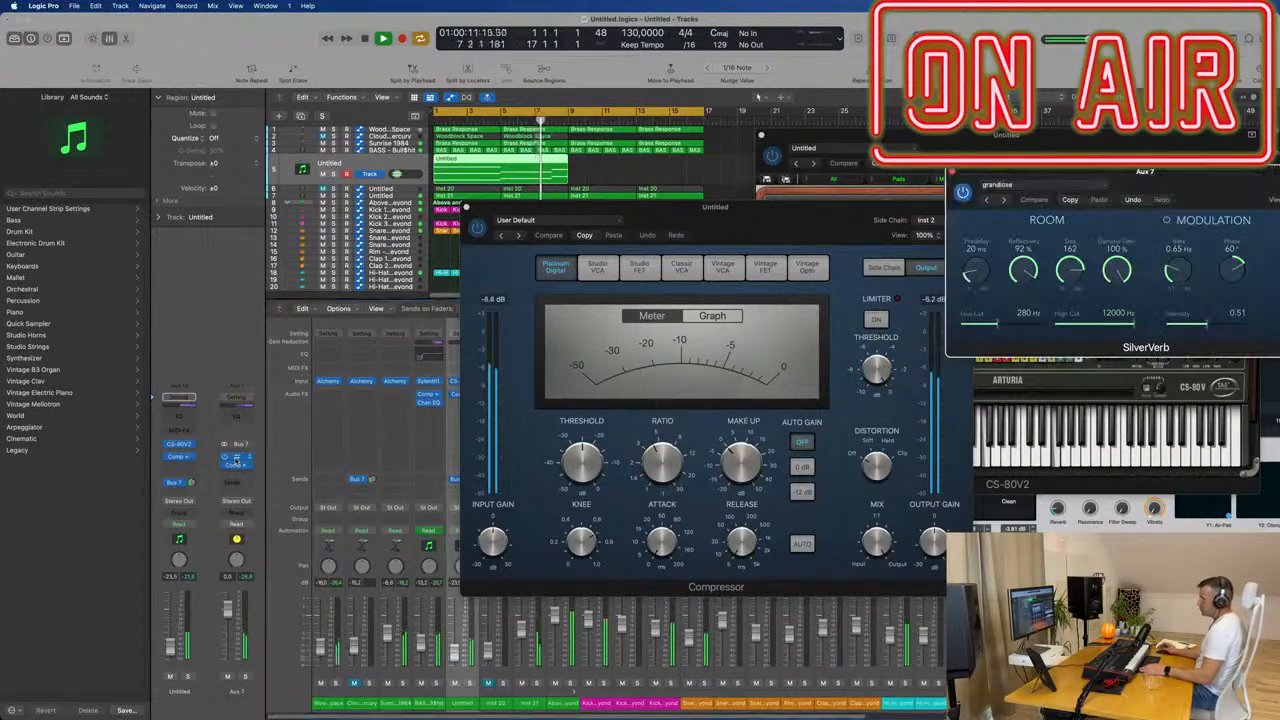
drag(1224, 174, 1020, 221)
click(461, 203)
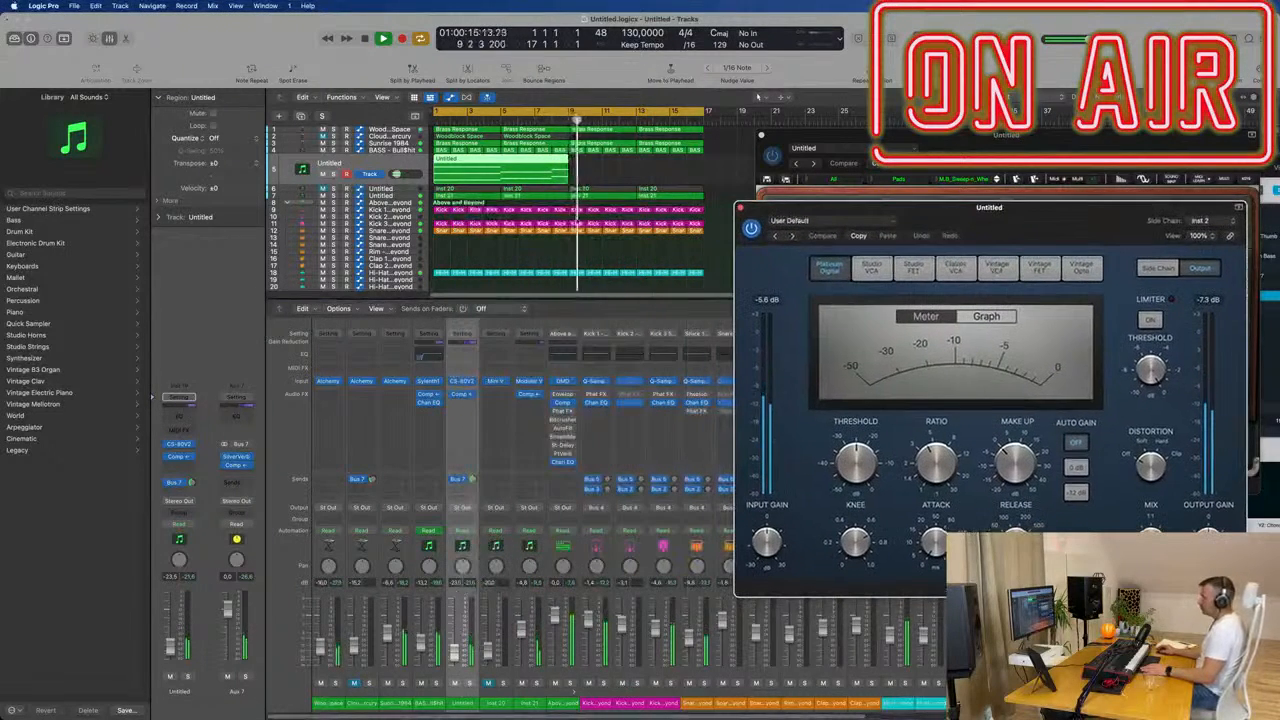
Step: Repeat the eight-bar pad region from bar 9 and bring the CS-80V2 window in front of the Compressor
click(478, 173)
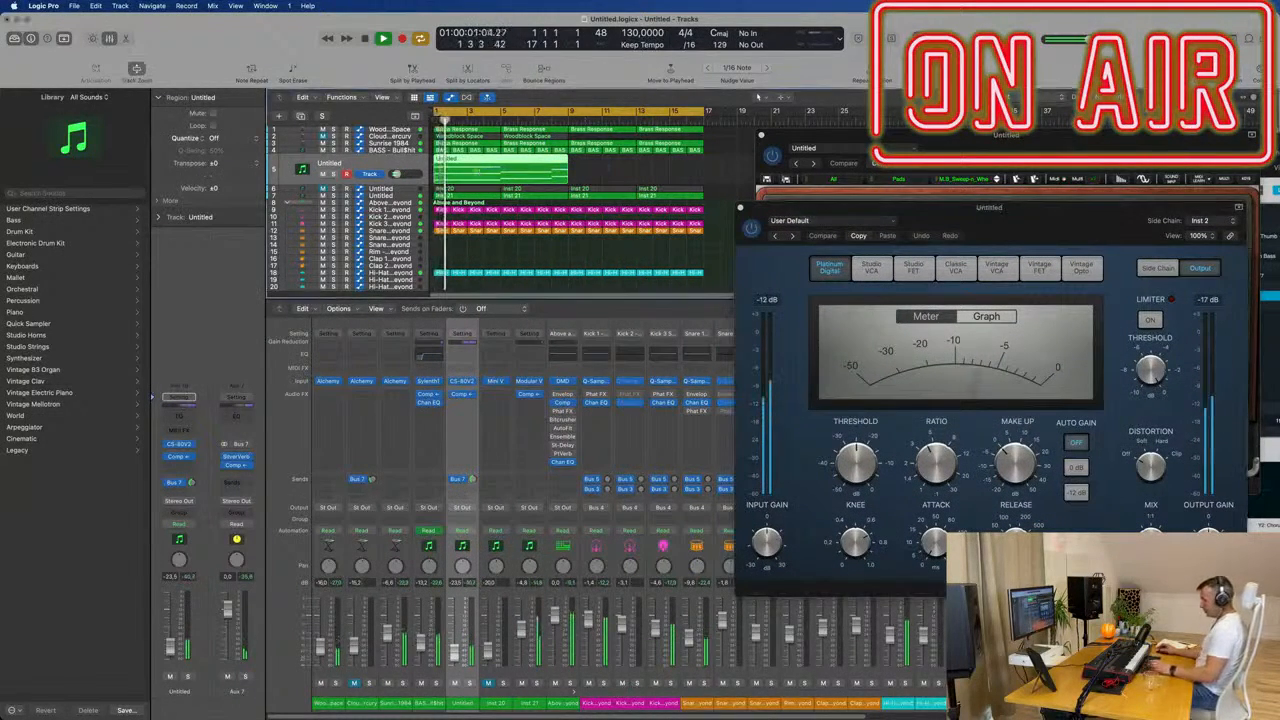
key(super+r)
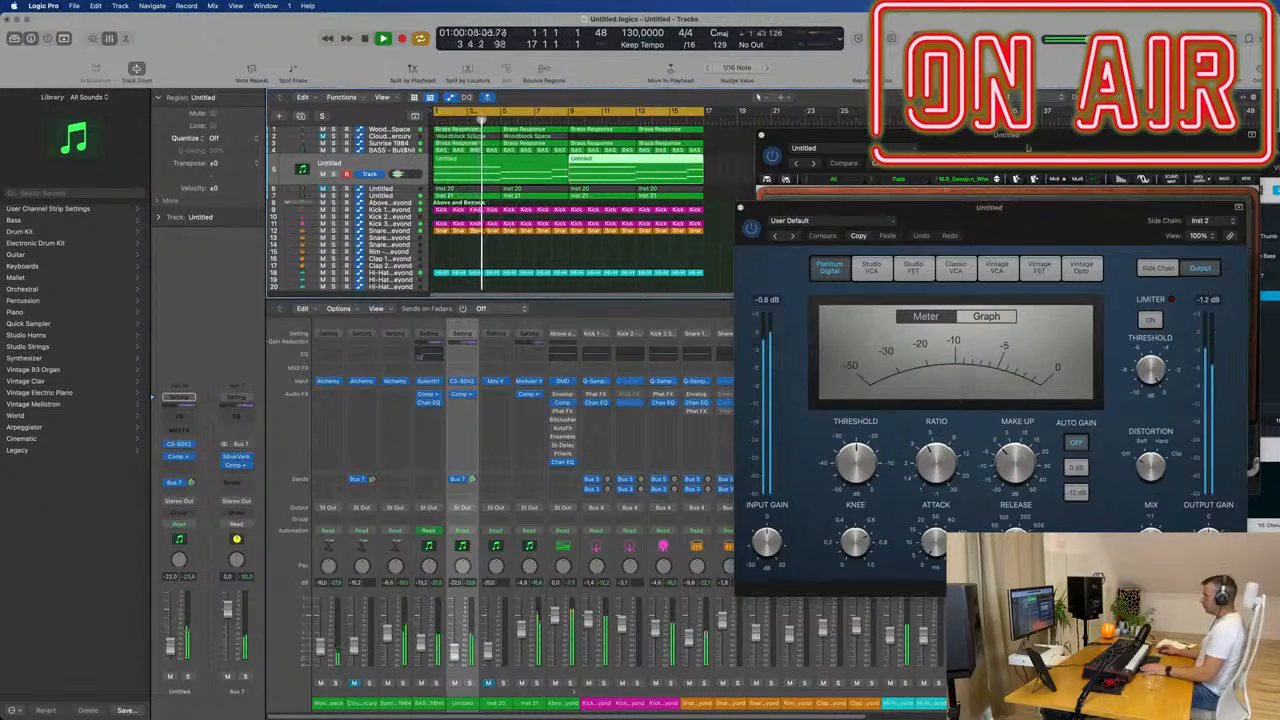
drag(1083, 139, 940, 202)
click(511, 163)
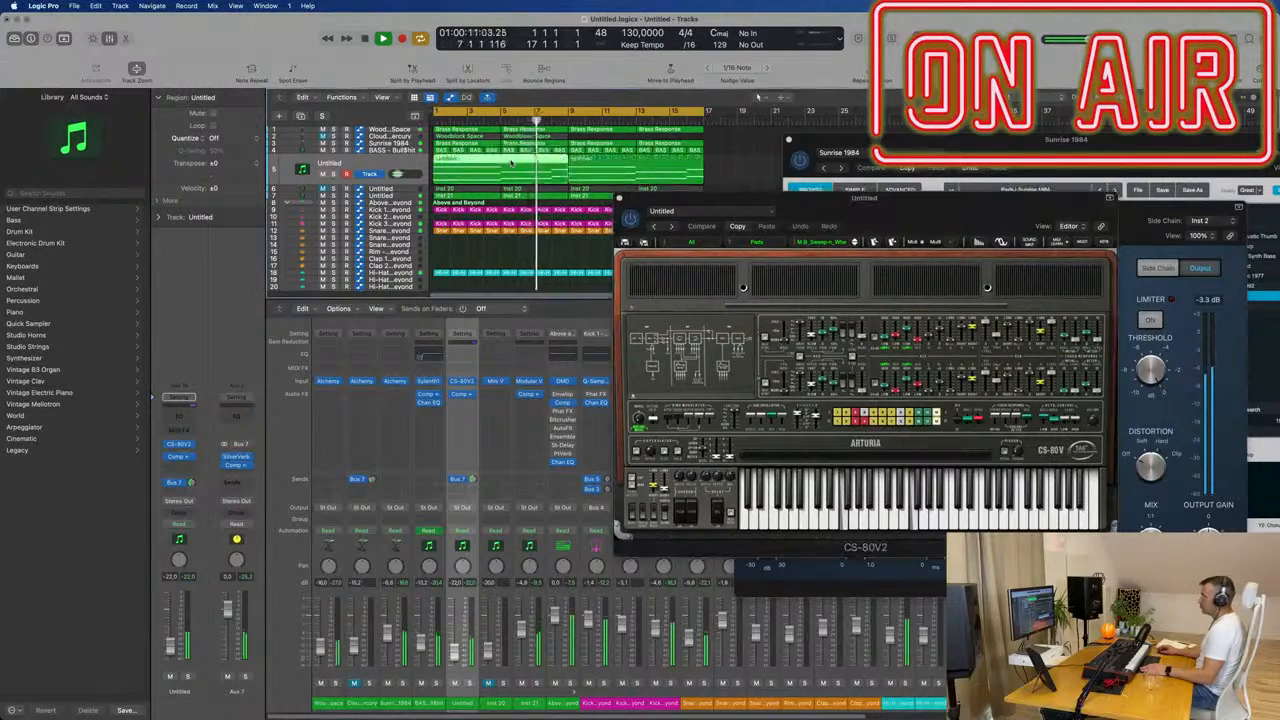
Step: Copy the pad's second note one octave higher in the Piano Roll and repeat the edited region from bar 9
double_click(511, 163)
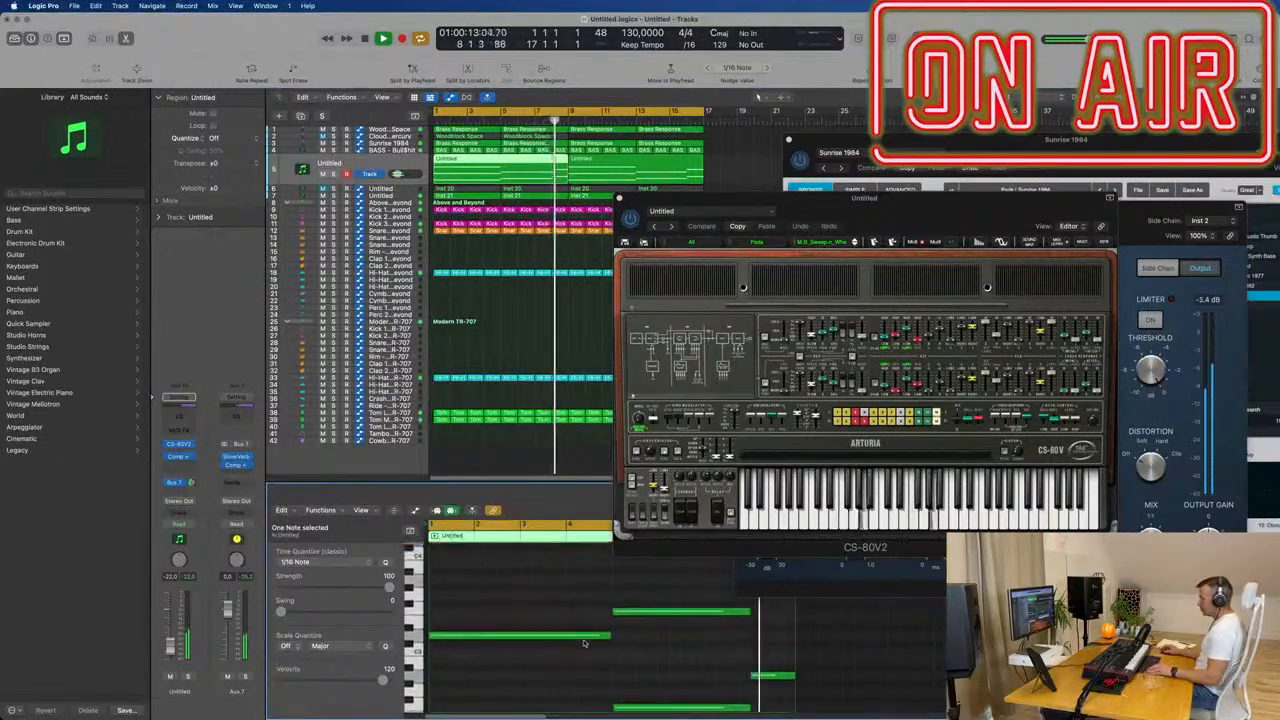
key(super+Left)
key(super+Left)
scroll(586, 641, up, 5)
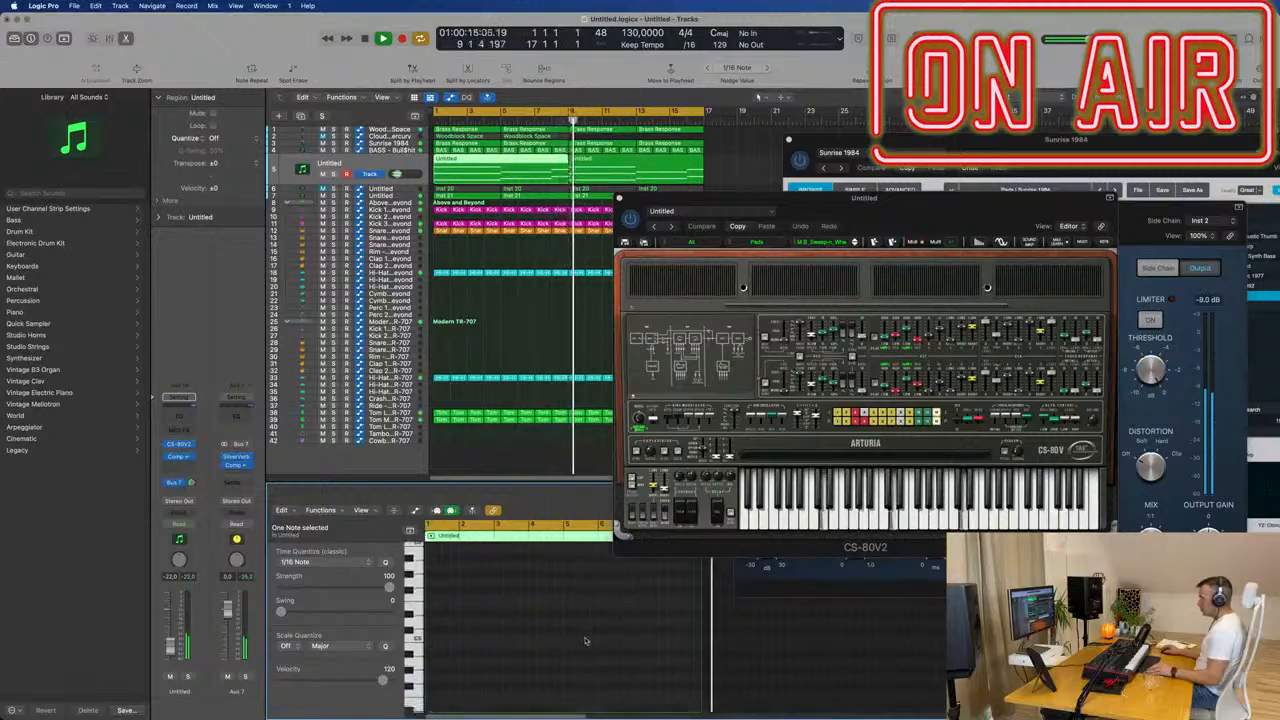
scroll(586, 640, down, 5)
key(super+Down)
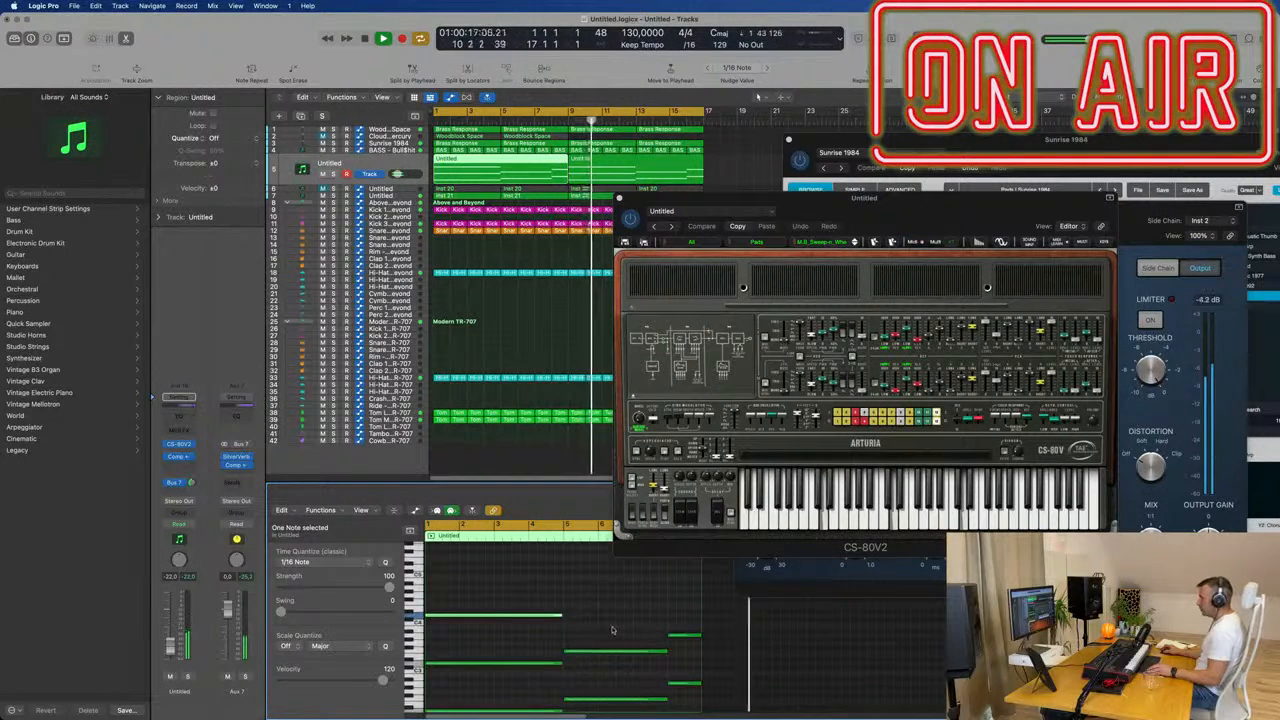
scroll(615, 625, down, 3)
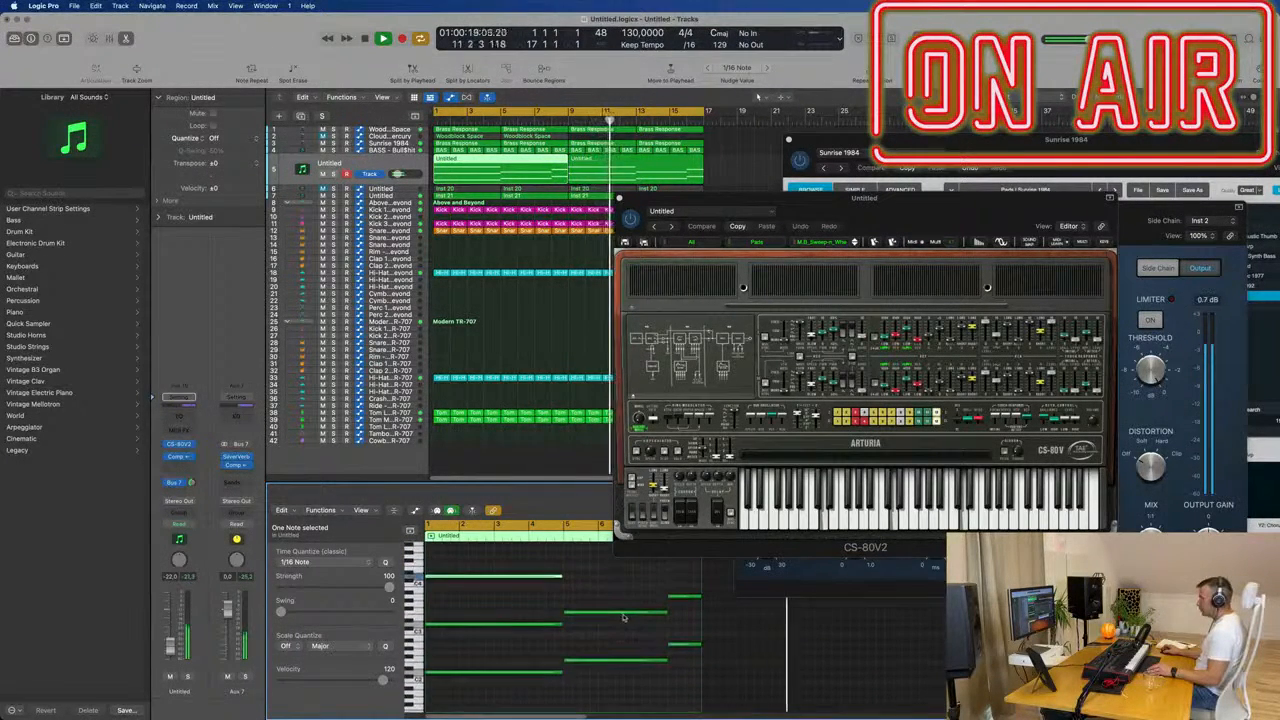
drag(615, 614, 615, 567)
click(670, 160)
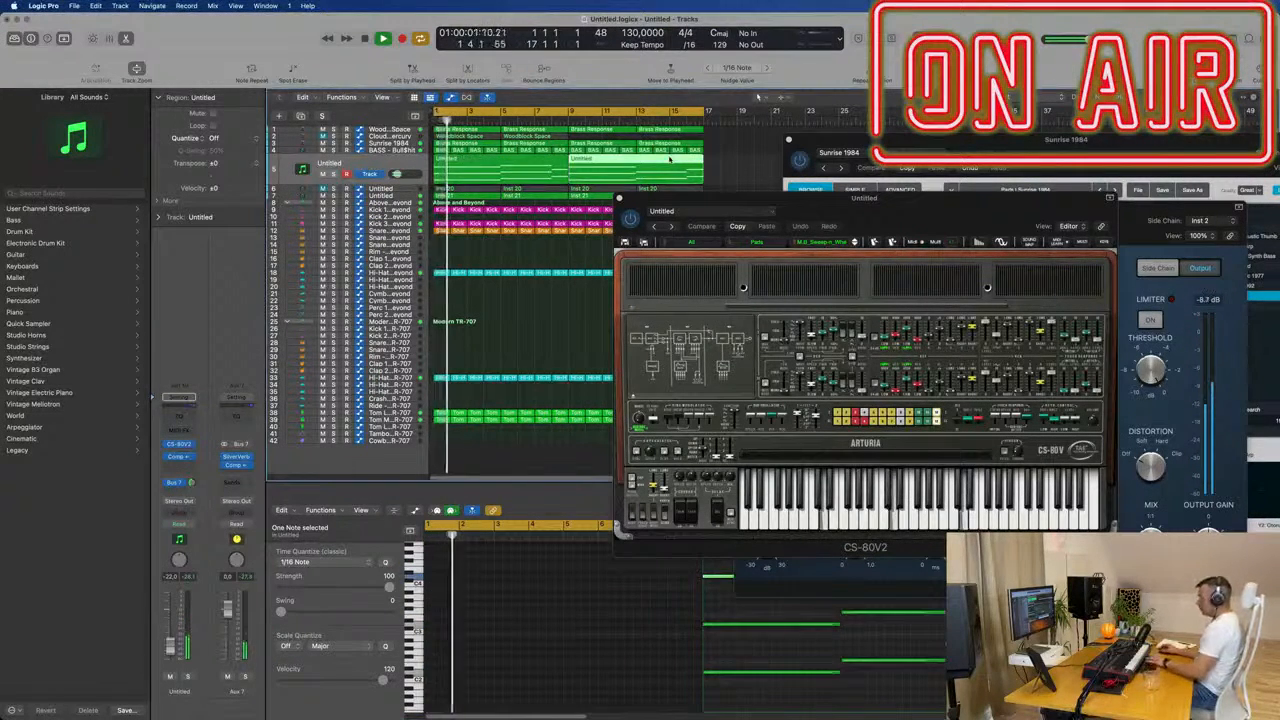
click(468, 172)
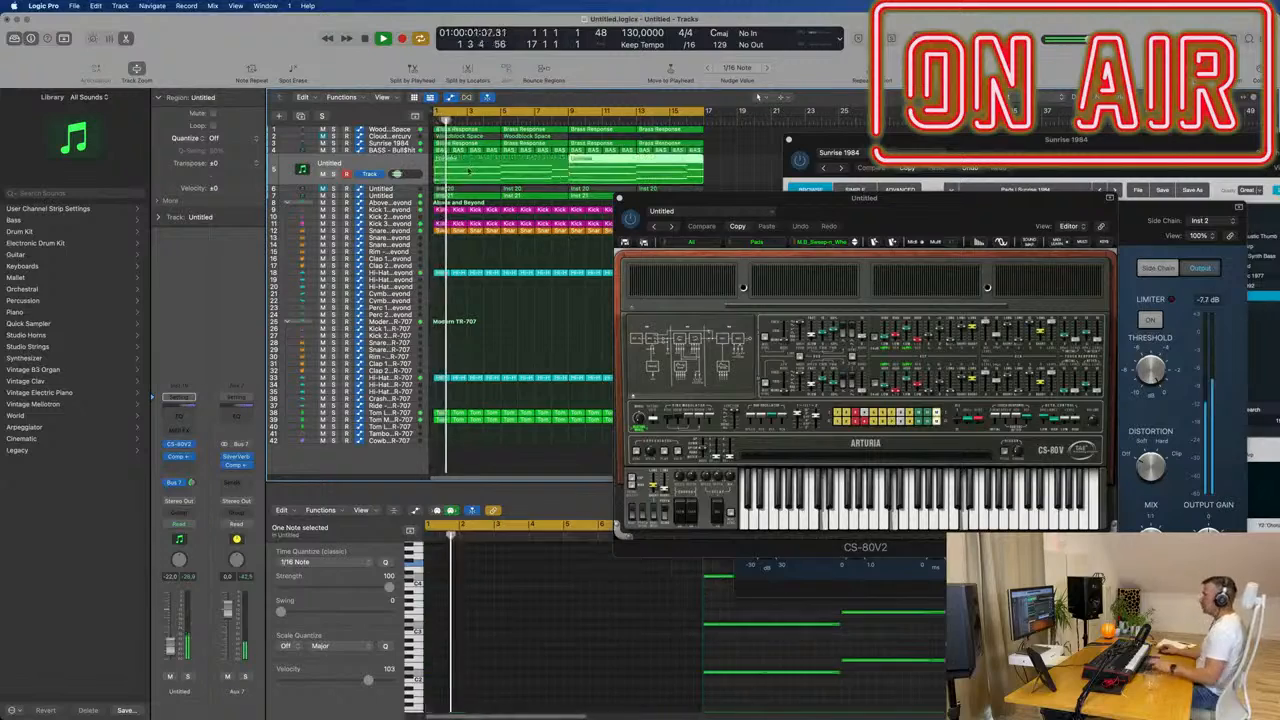
Step: Audition the CS-80V2 pad presets one by one up to J.M.B_The_end and lower the track's volume to -27 dB
drag(759, 208, 667, 167)
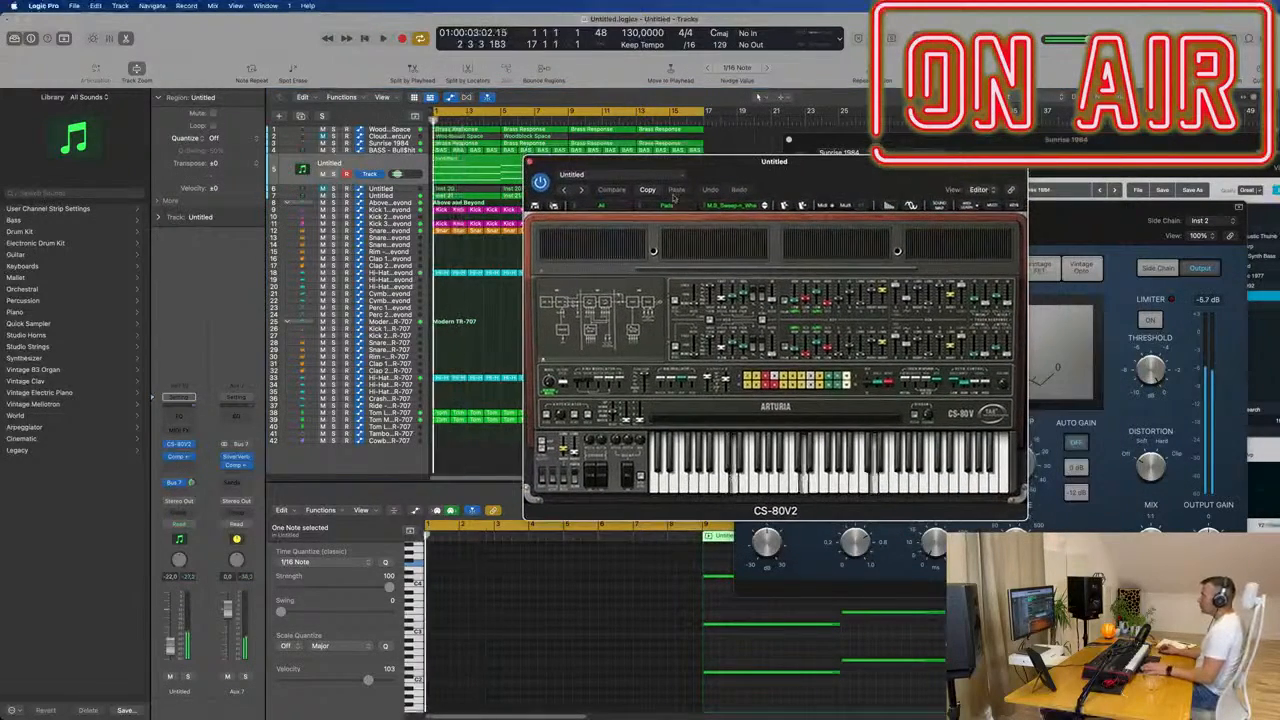
click(765, 205)
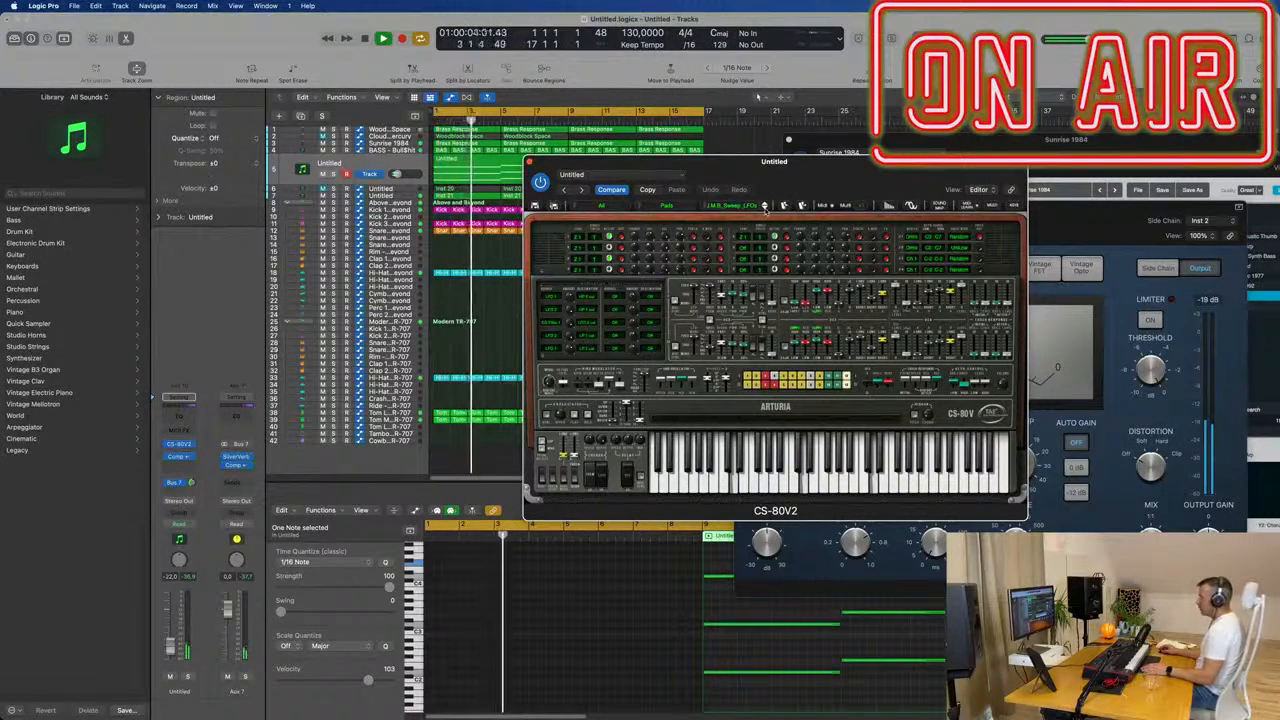
click(765, 205)
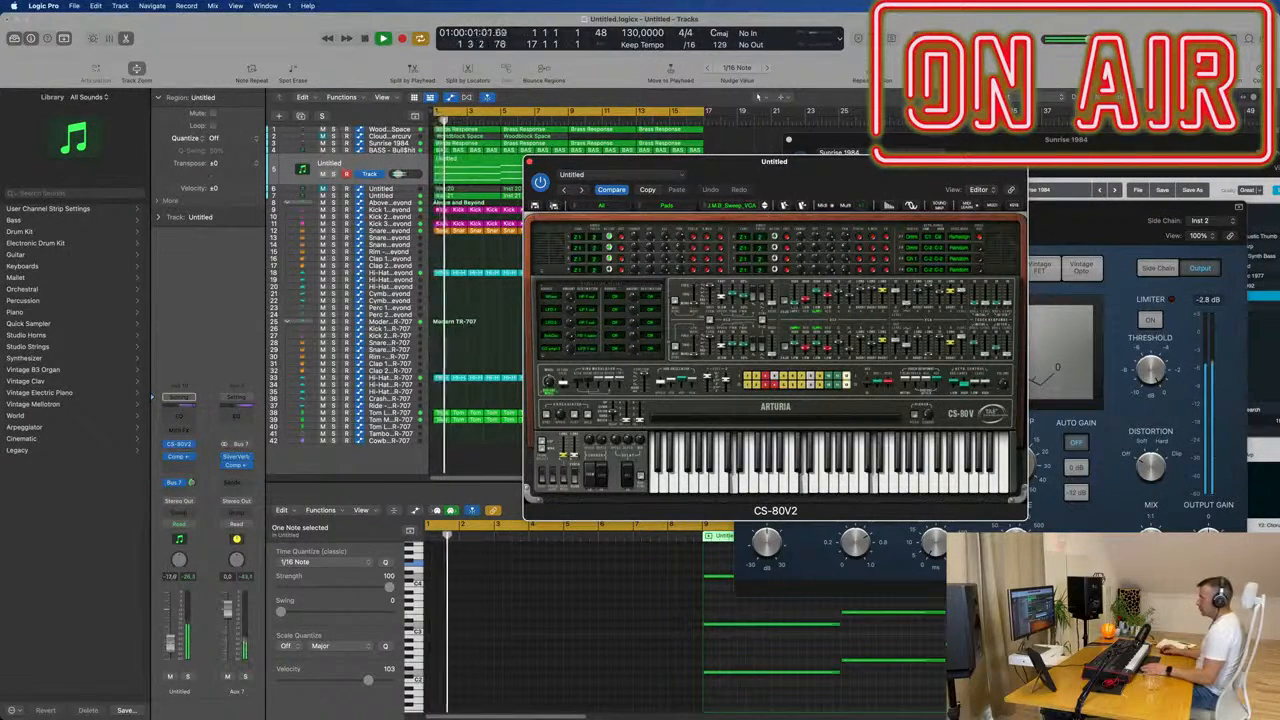
click(646, 288)
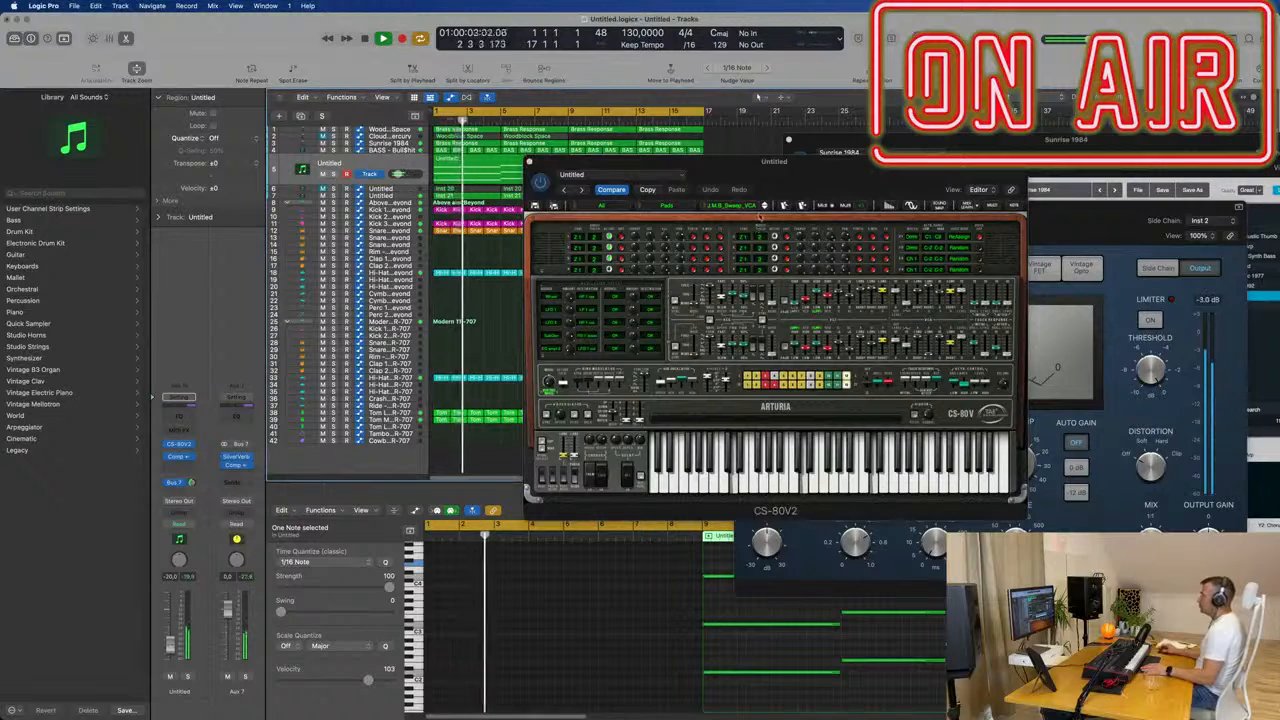
click(765, 205)
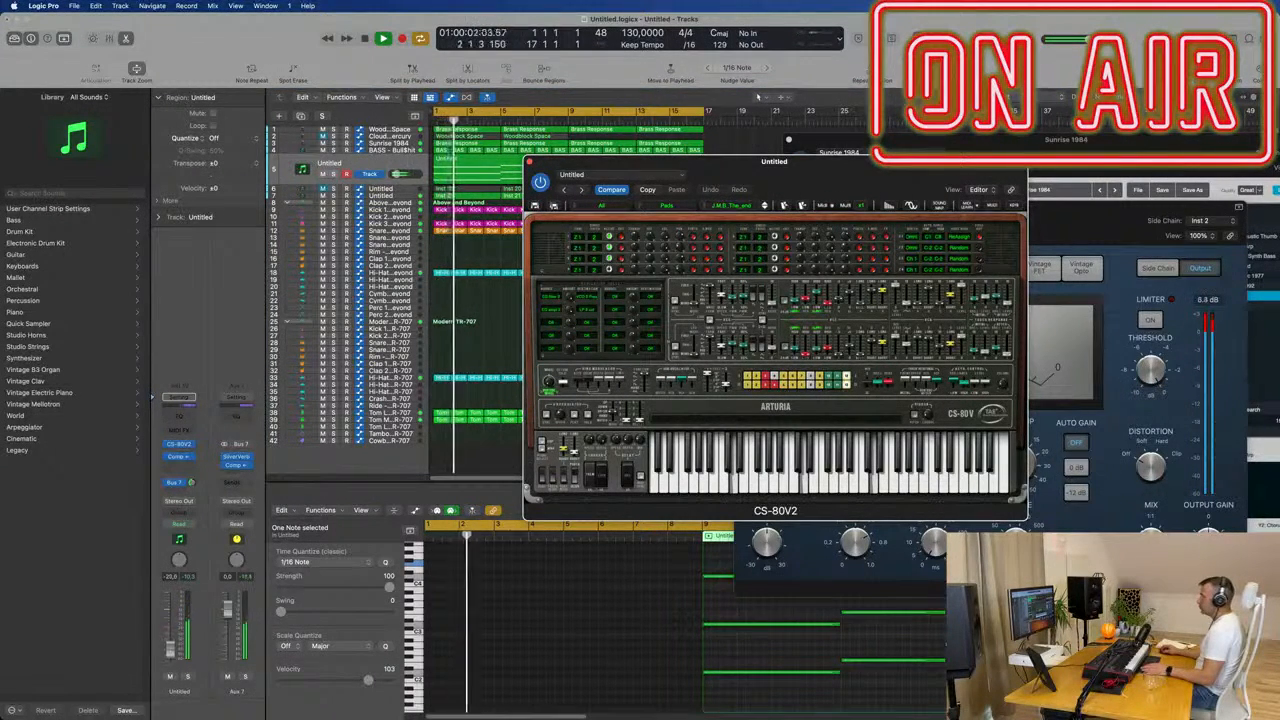
drag(170, 650, 170, 655)
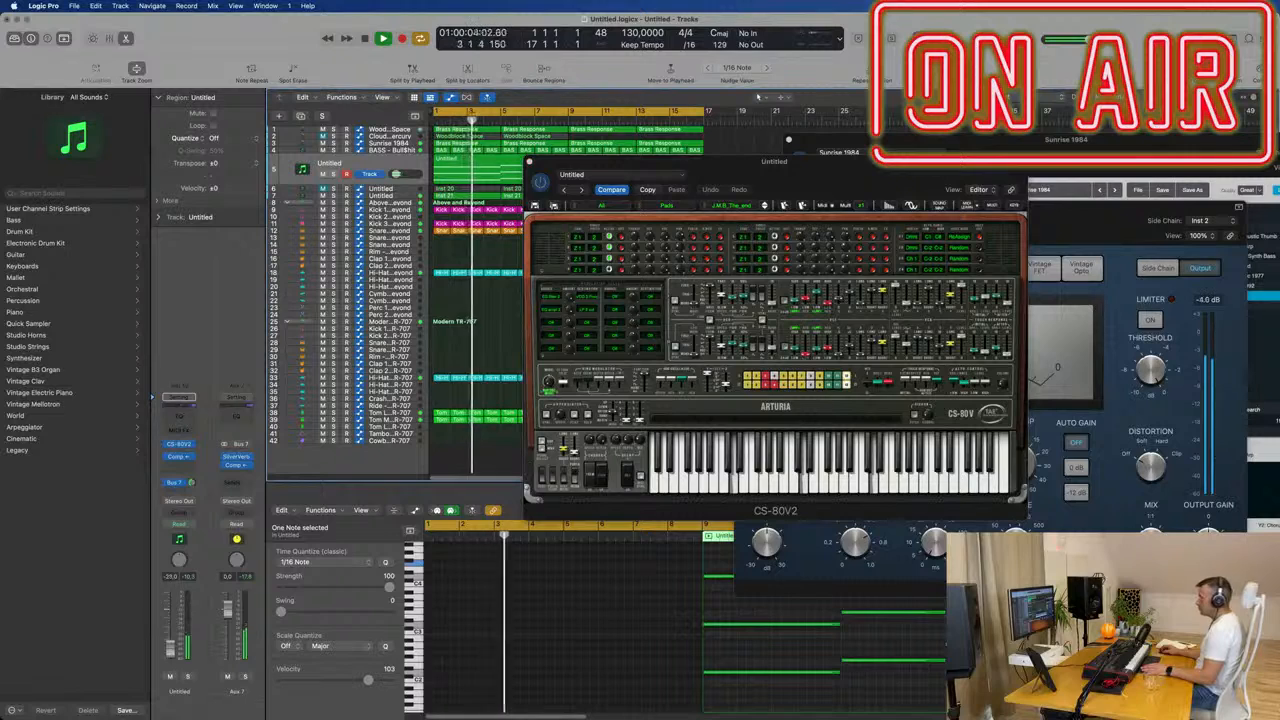
key(Return)
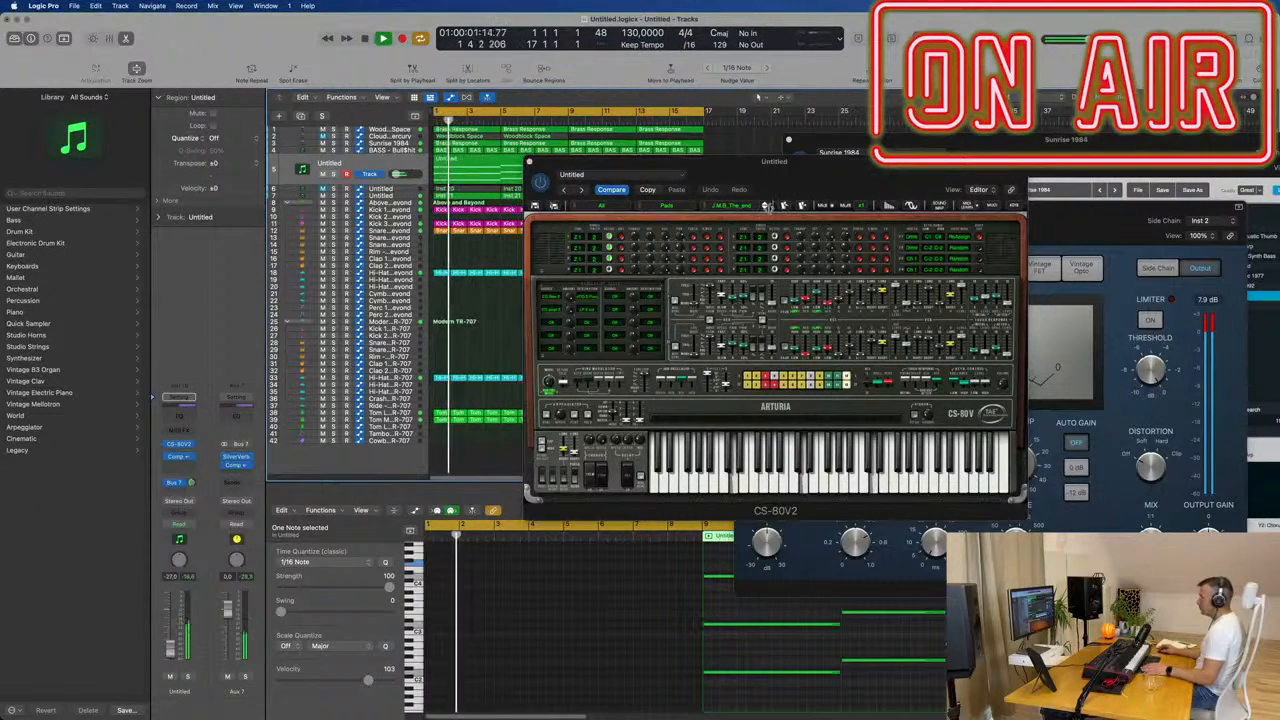
Step: Advance the CS-80V2 to the JMB_Thinking_Pad preset and raise the track's volume to about -5 dB
click(764, 205)
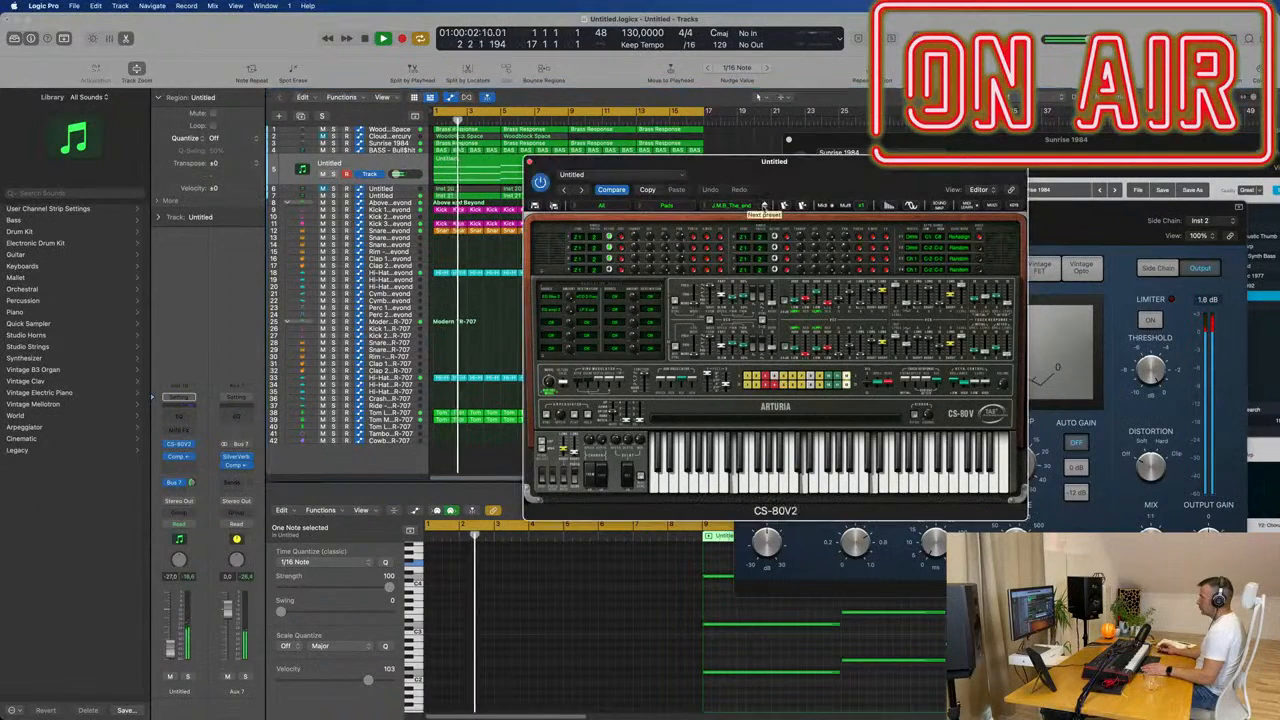
click(765, 205)
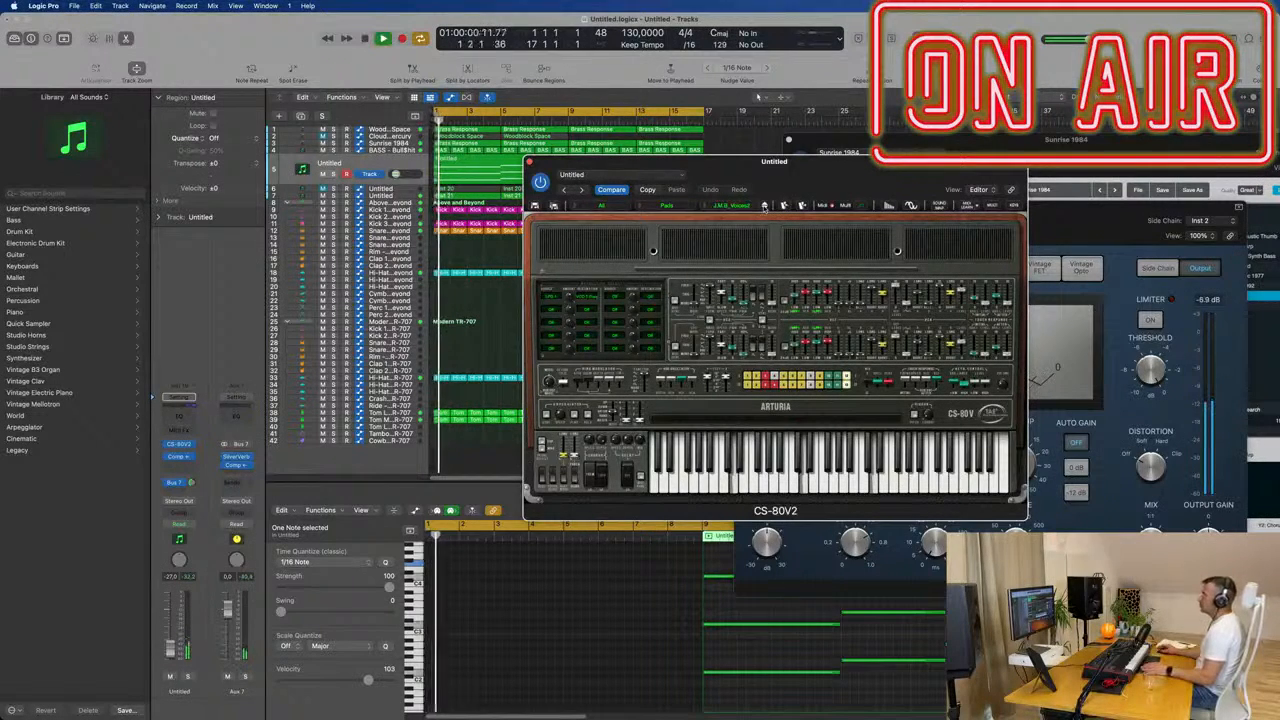
click(764, 205)
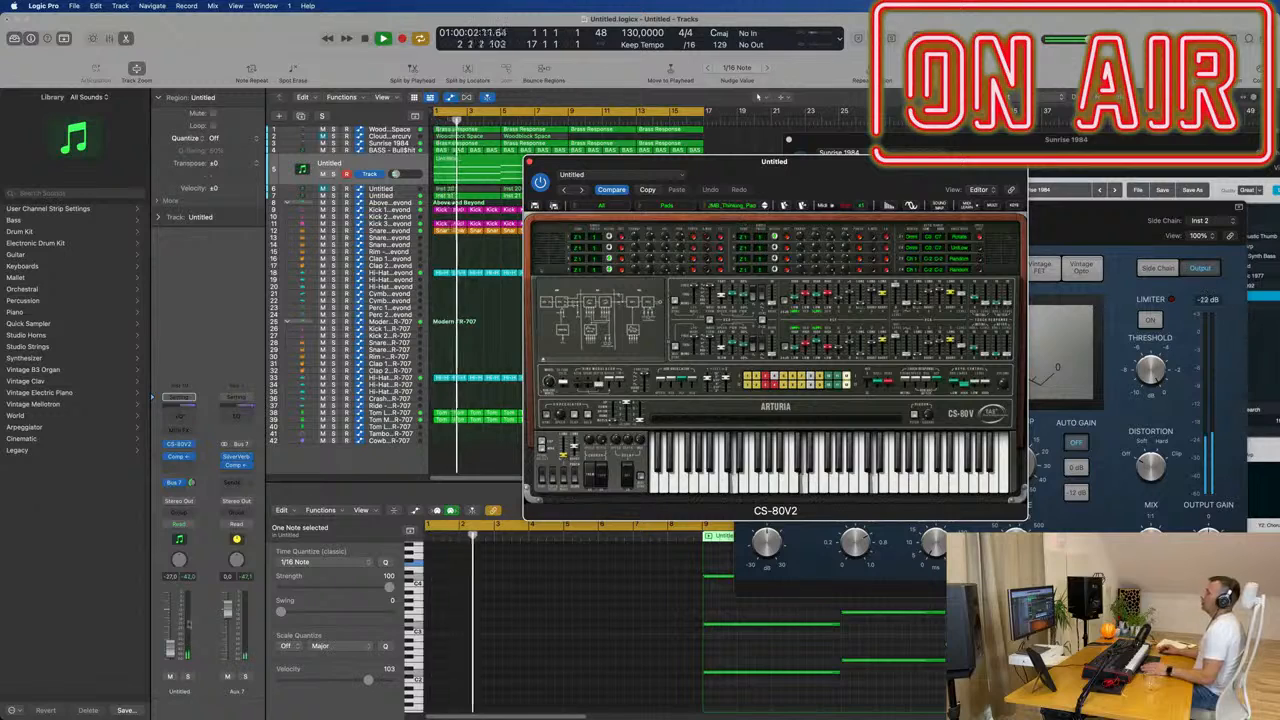
key(Return)
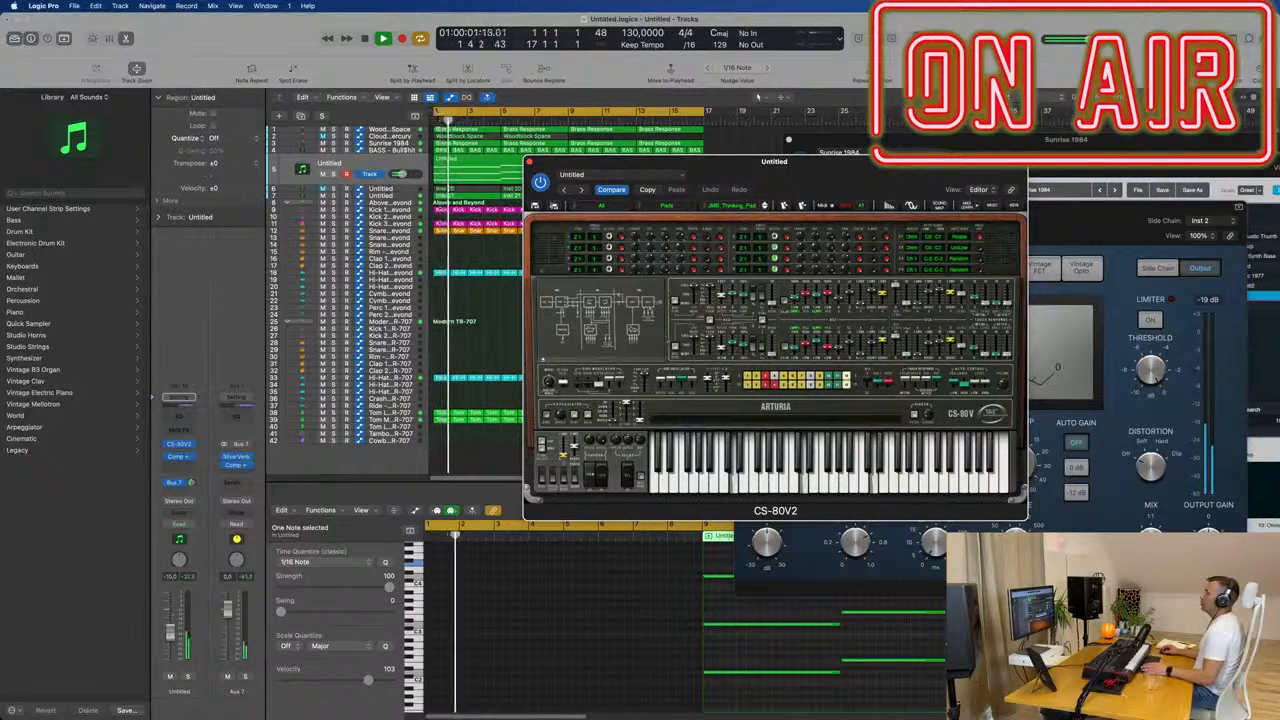
drag(175, 615, 175, 613)
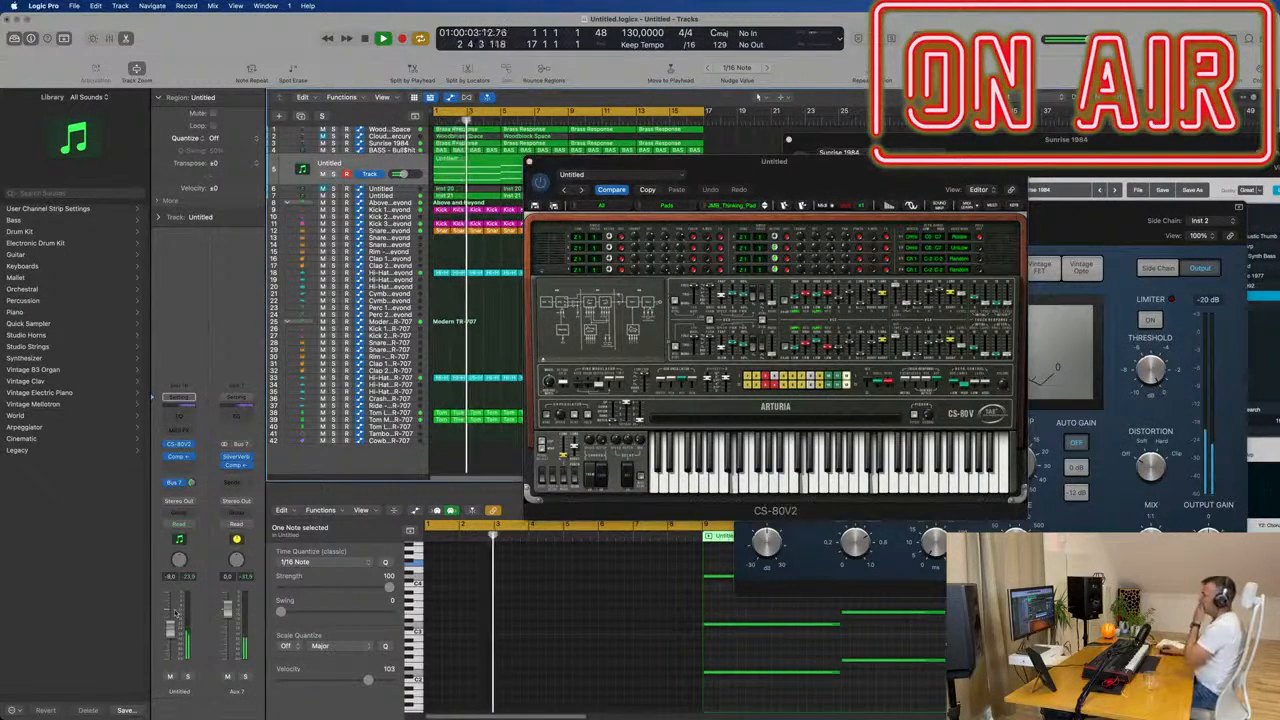
Step: Load the K.U_BigDecay preset in the CS-80V2 and lower the track's volume to about -18 dB, replaying from the start
drag(765, 183, 780, 231)
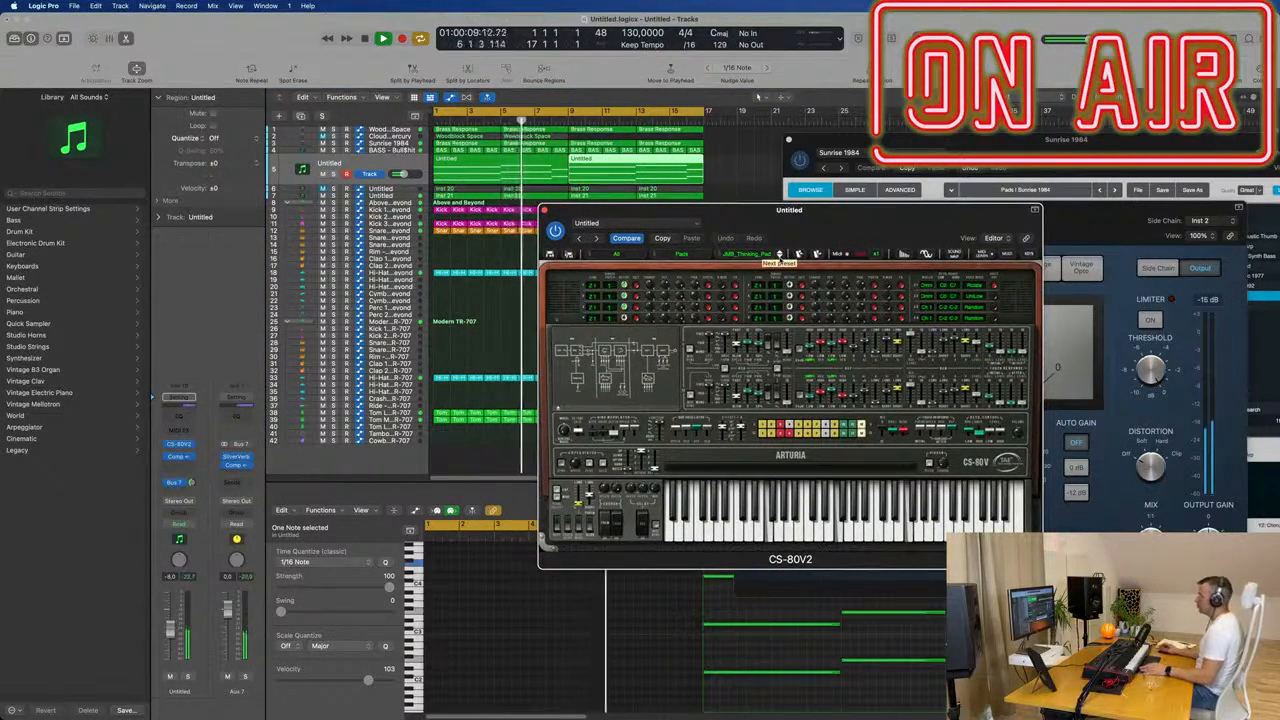
click(779, 255)
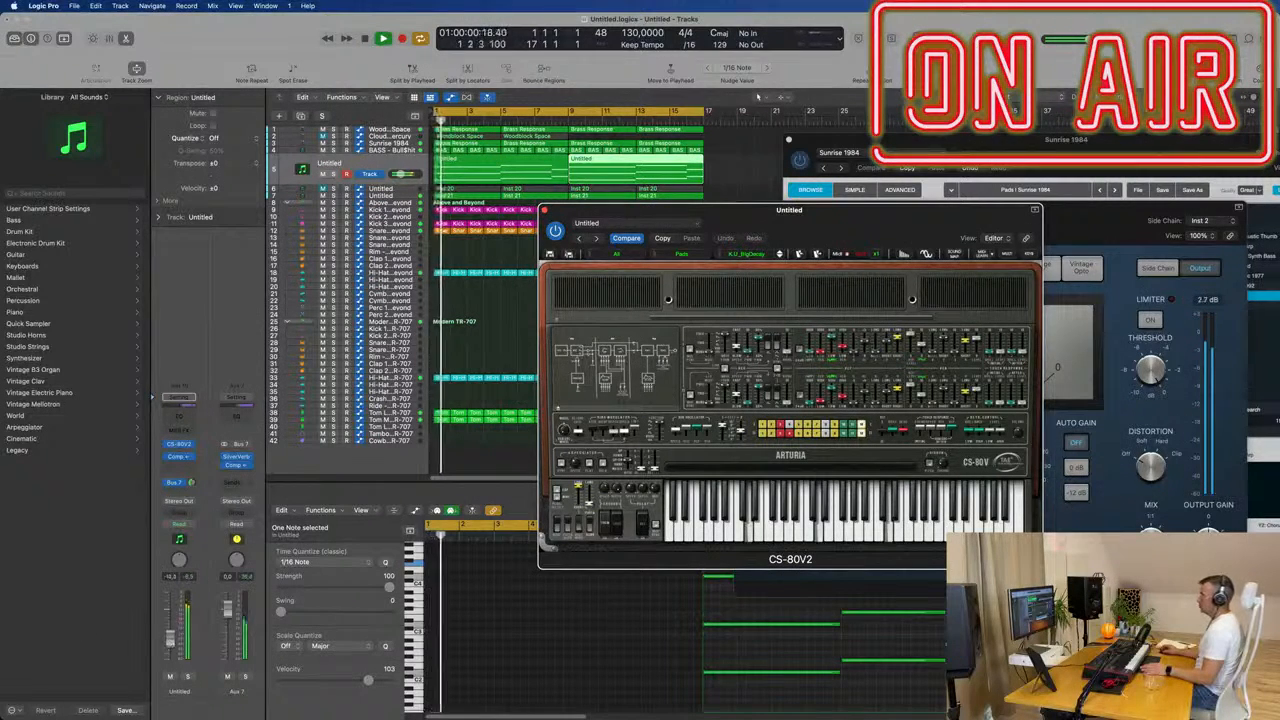
drag(405, 174, 399, 174)
key(Return)
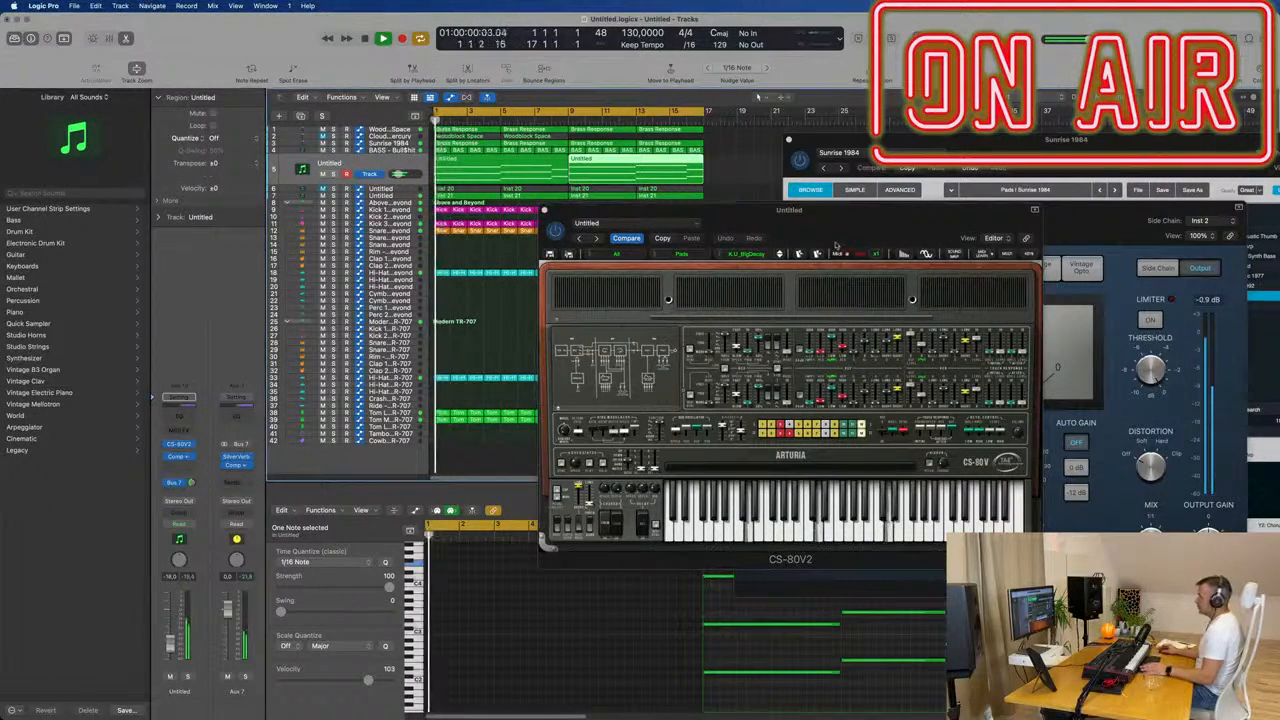
Step: Audition the next three CS-80V2 presets past K.U_Edge, set the track's volume to about -23 dB and move the plug-in window aside
click(779, 255)
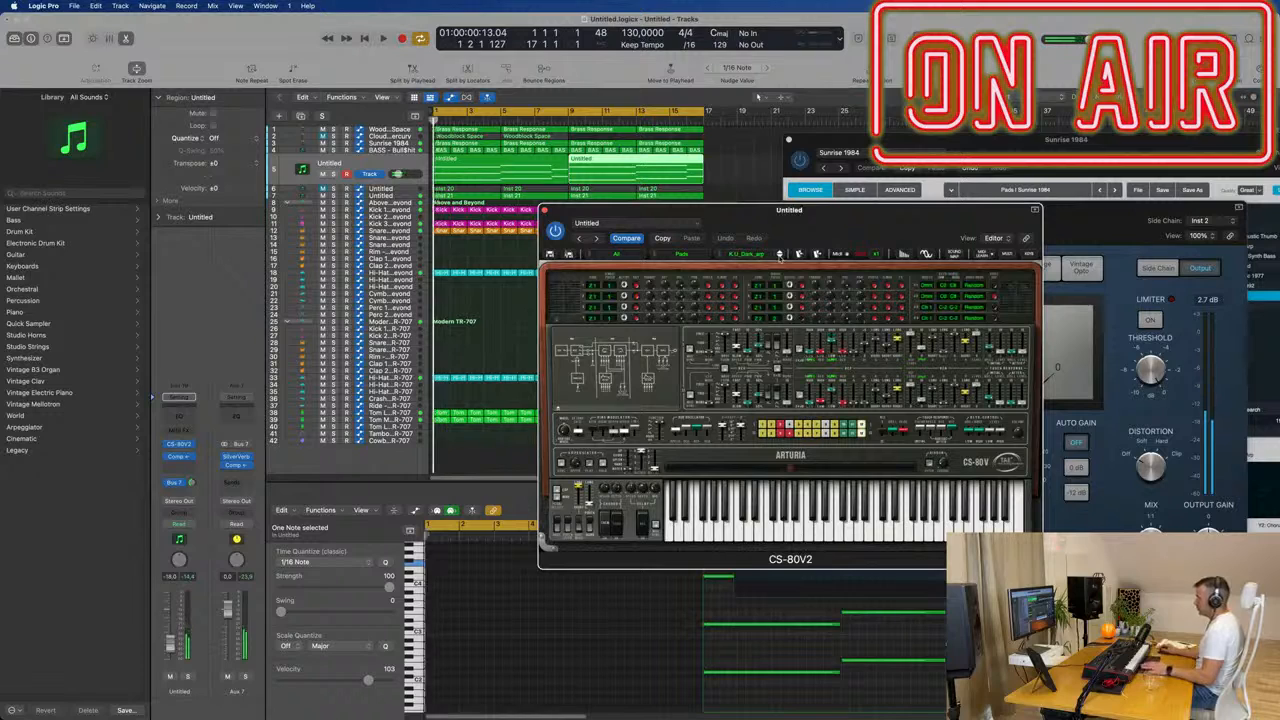
click(779, 255)
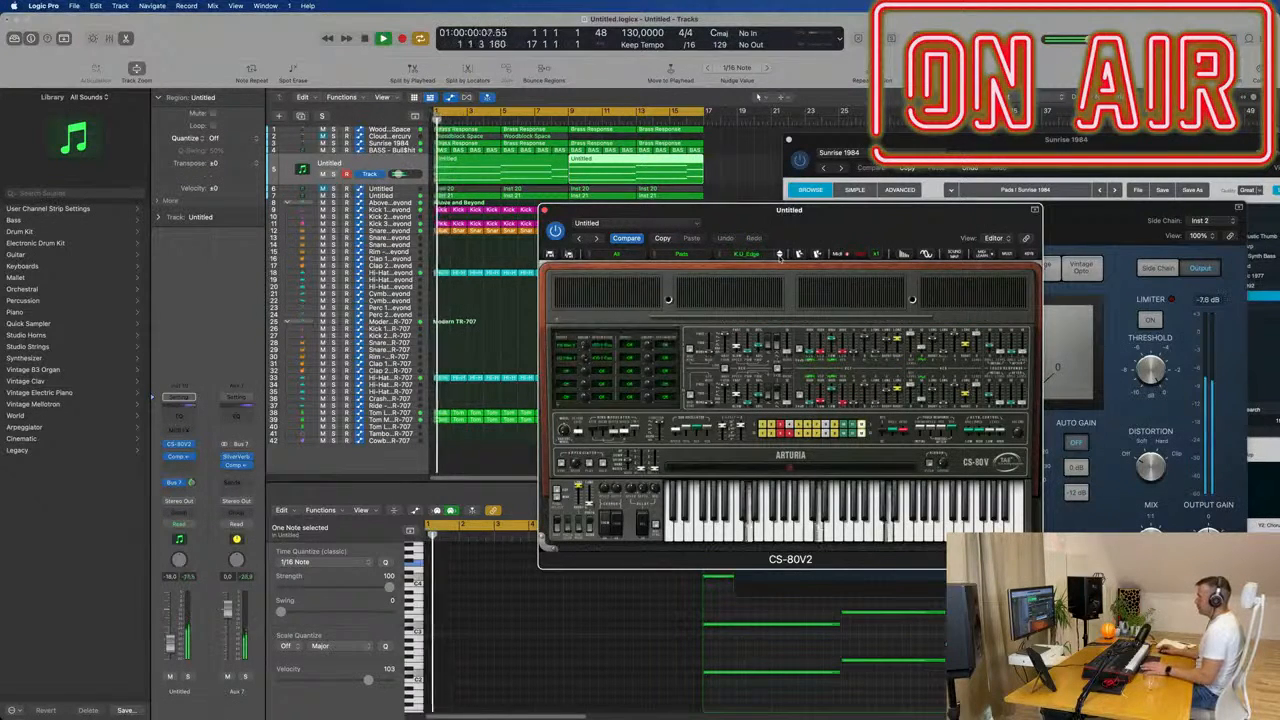
click(779, 255)
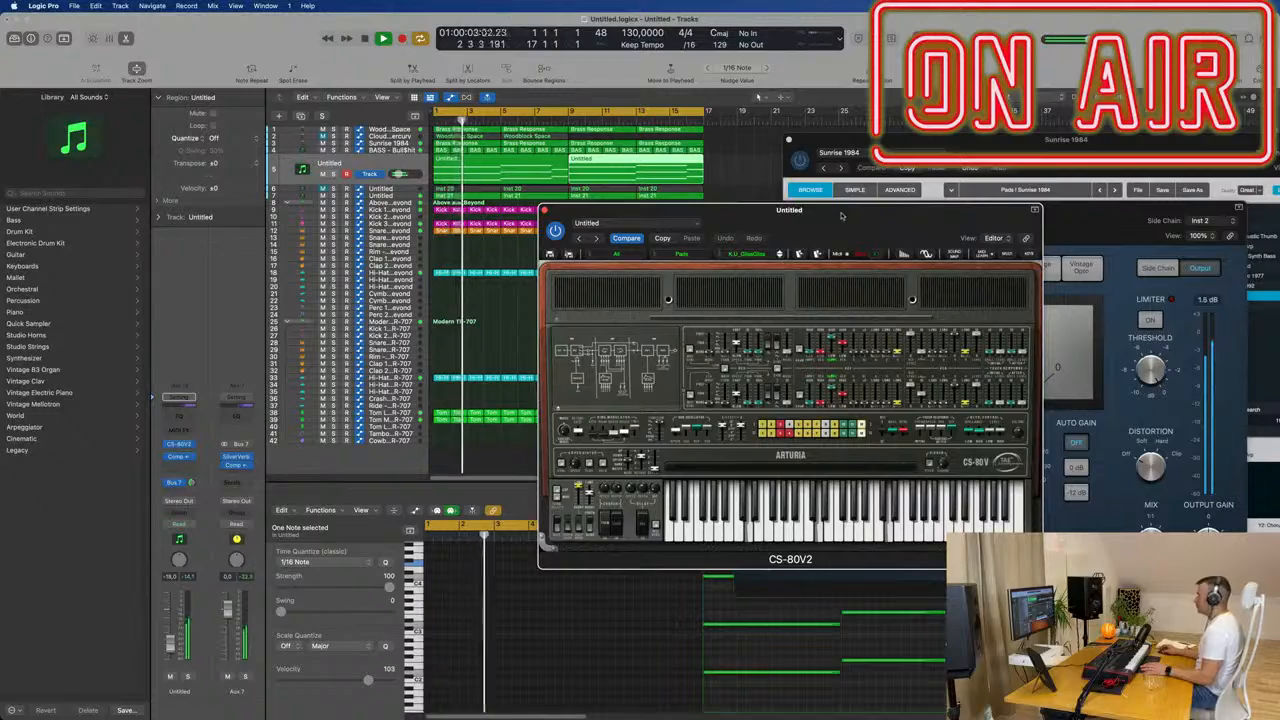
drag(841, 216, 927, 153)
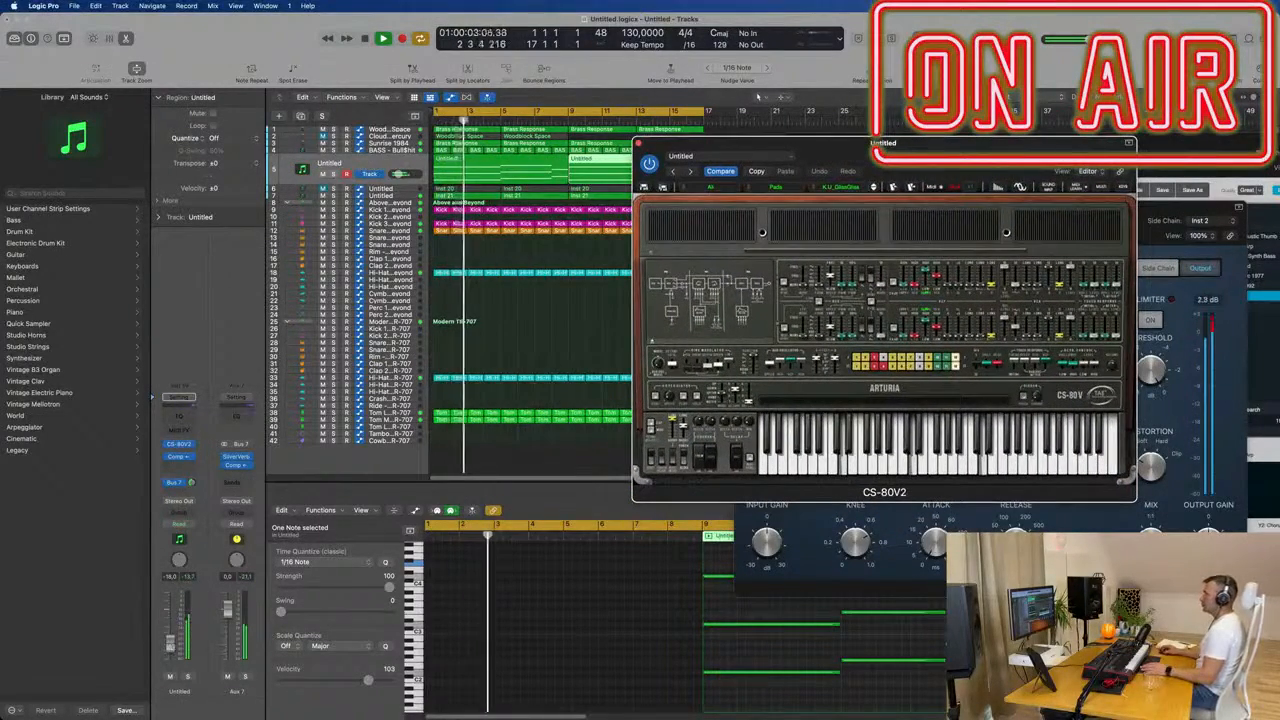
key(Return)
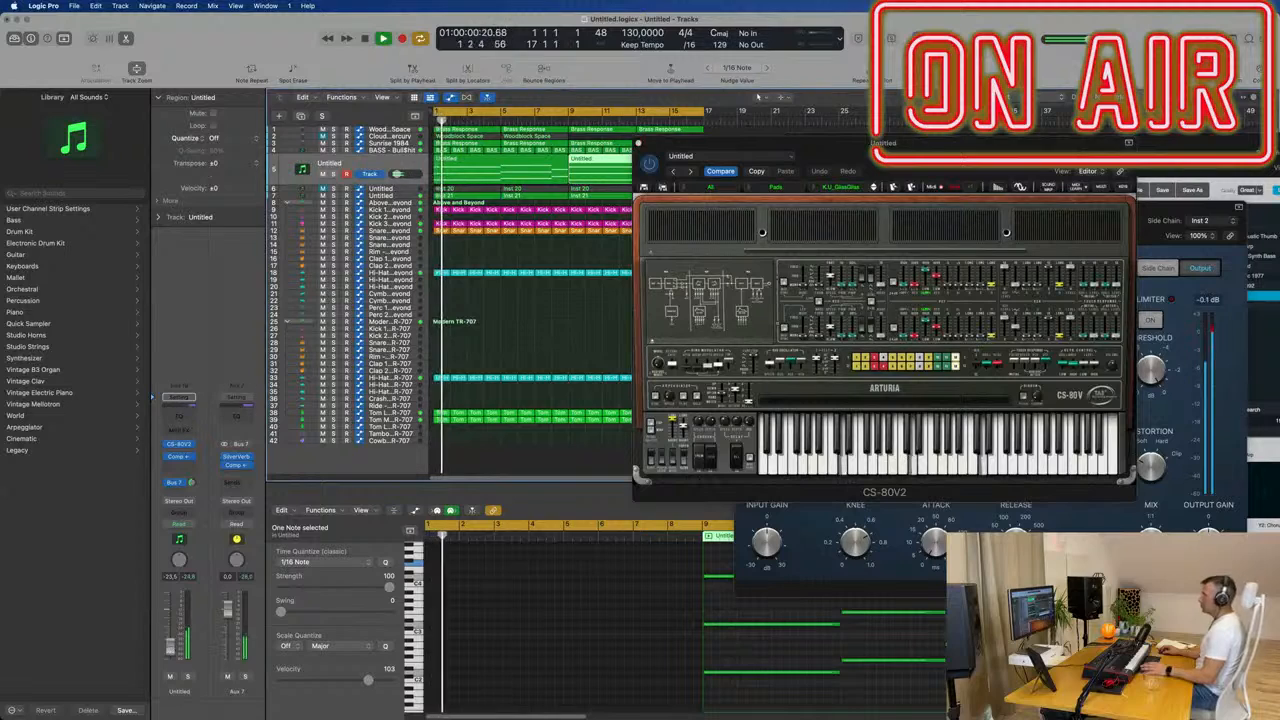
drag(757, 145, 1060, 166)
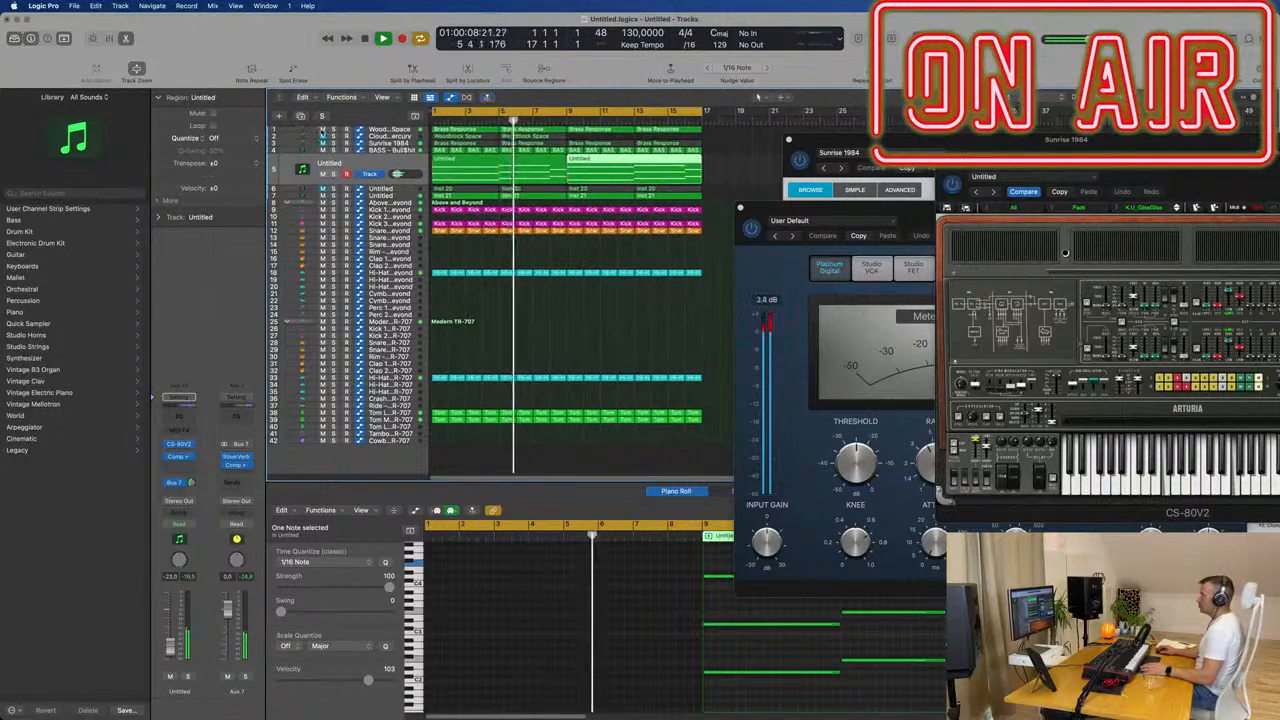
key(Return)
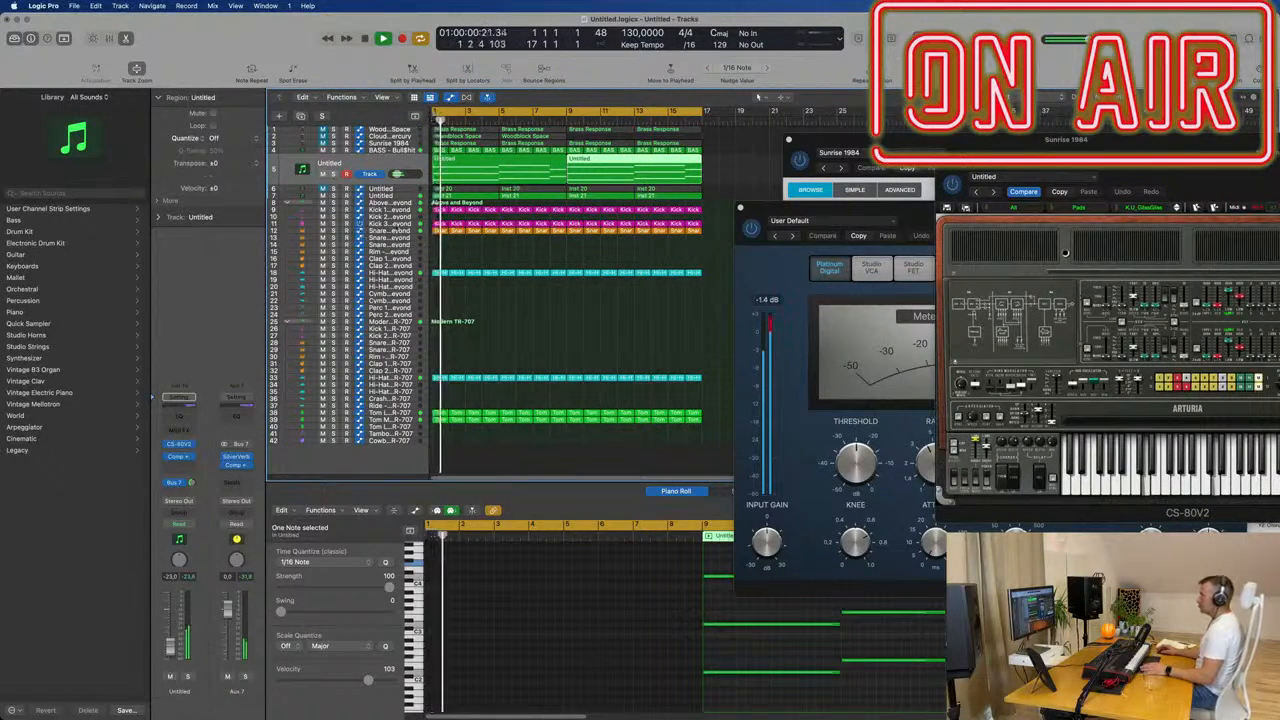
Step: Check the Inst 21 track and its notes, then reselect the CS-80V2 pad track
click(400, 196)
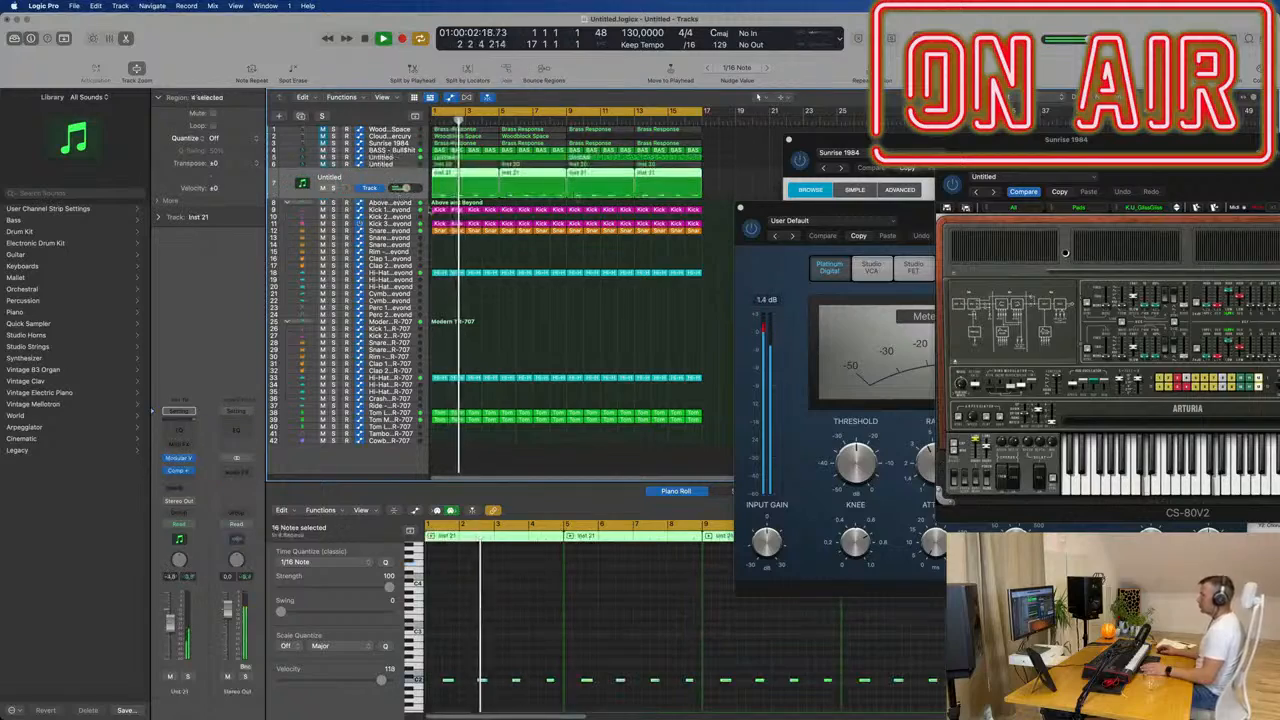
drag(1187, 173, 1025, 170)
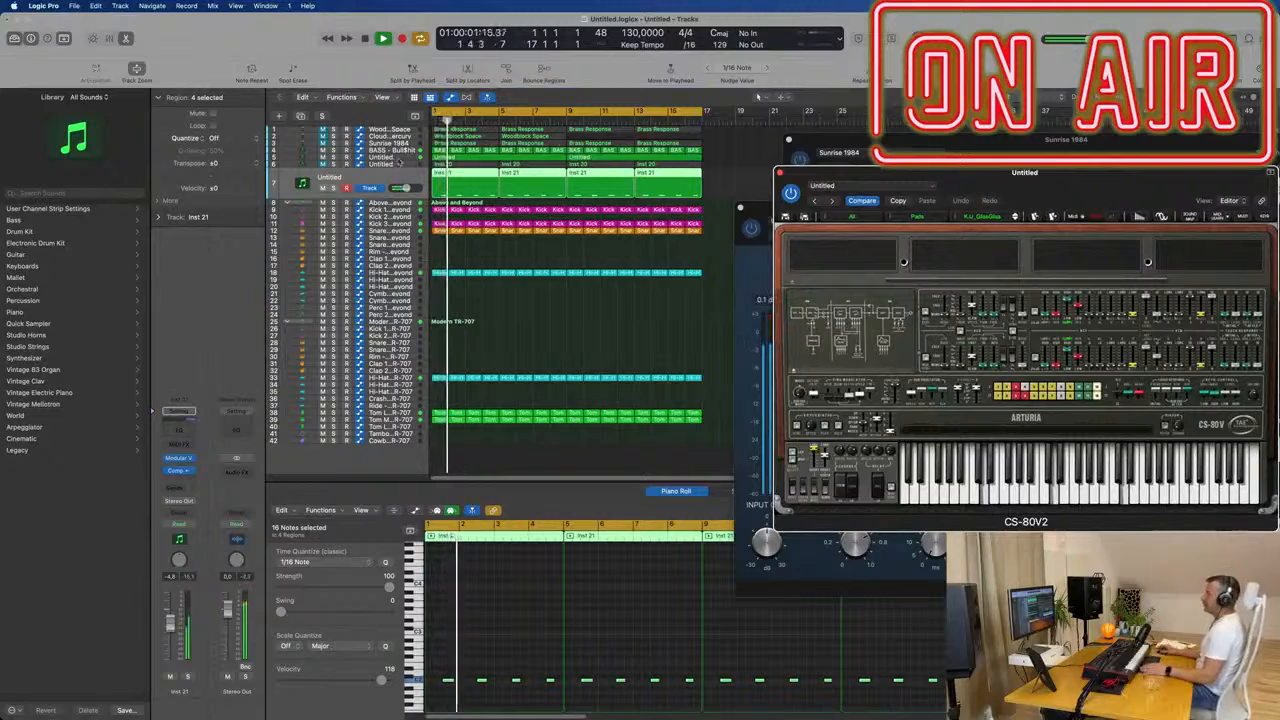
click(331, 160)
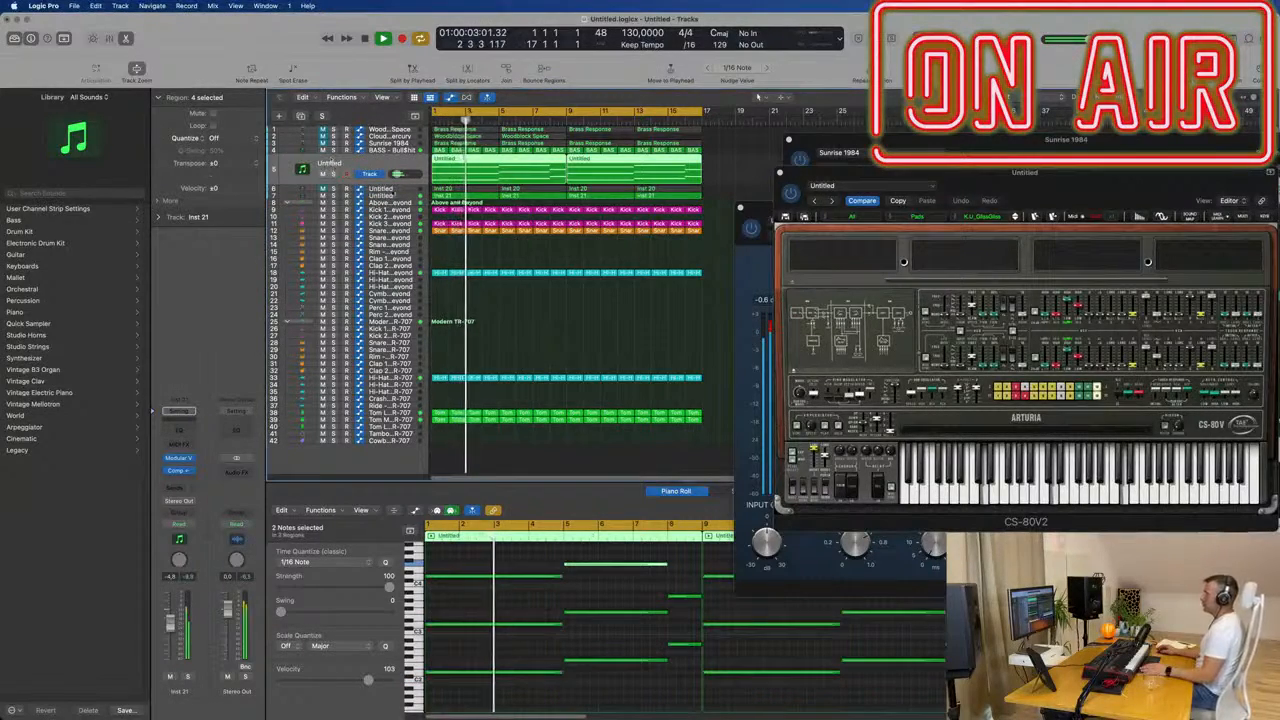
Step: Reposition the CS-80V2 window and step through its pad presets to 70s_Strings
drag(1022, 176, 871, 231)
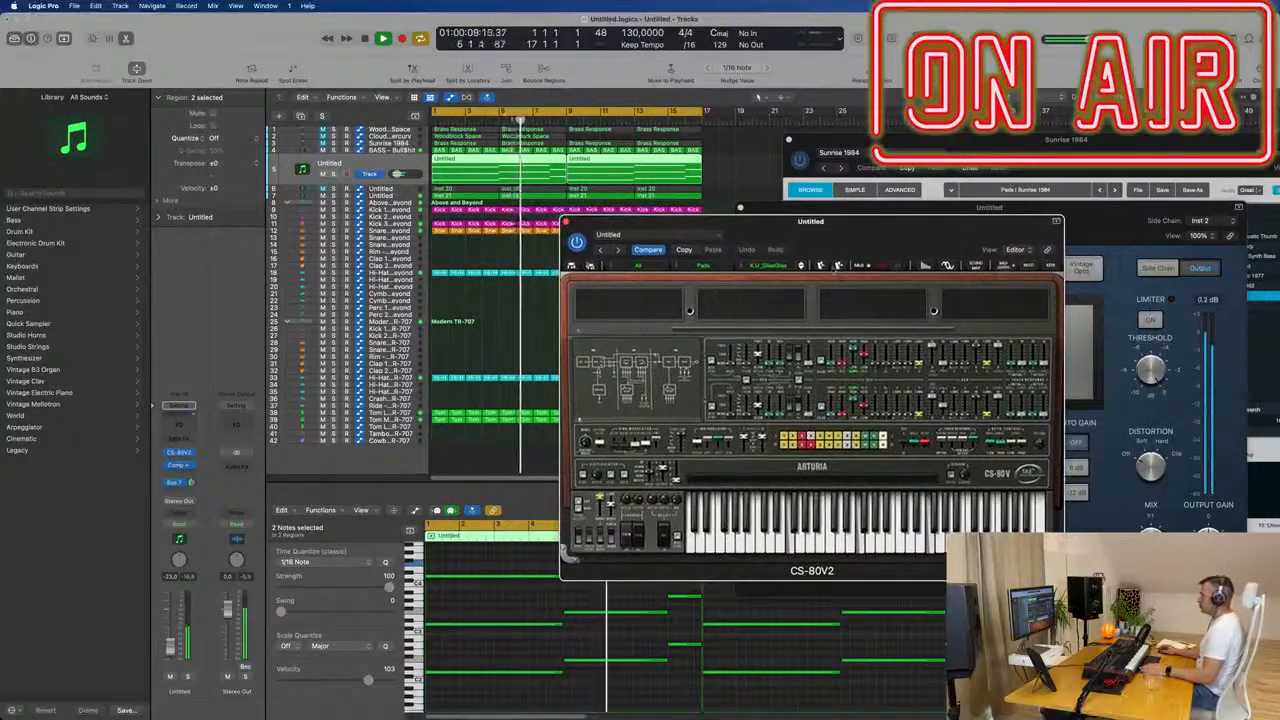
click(801, 266)
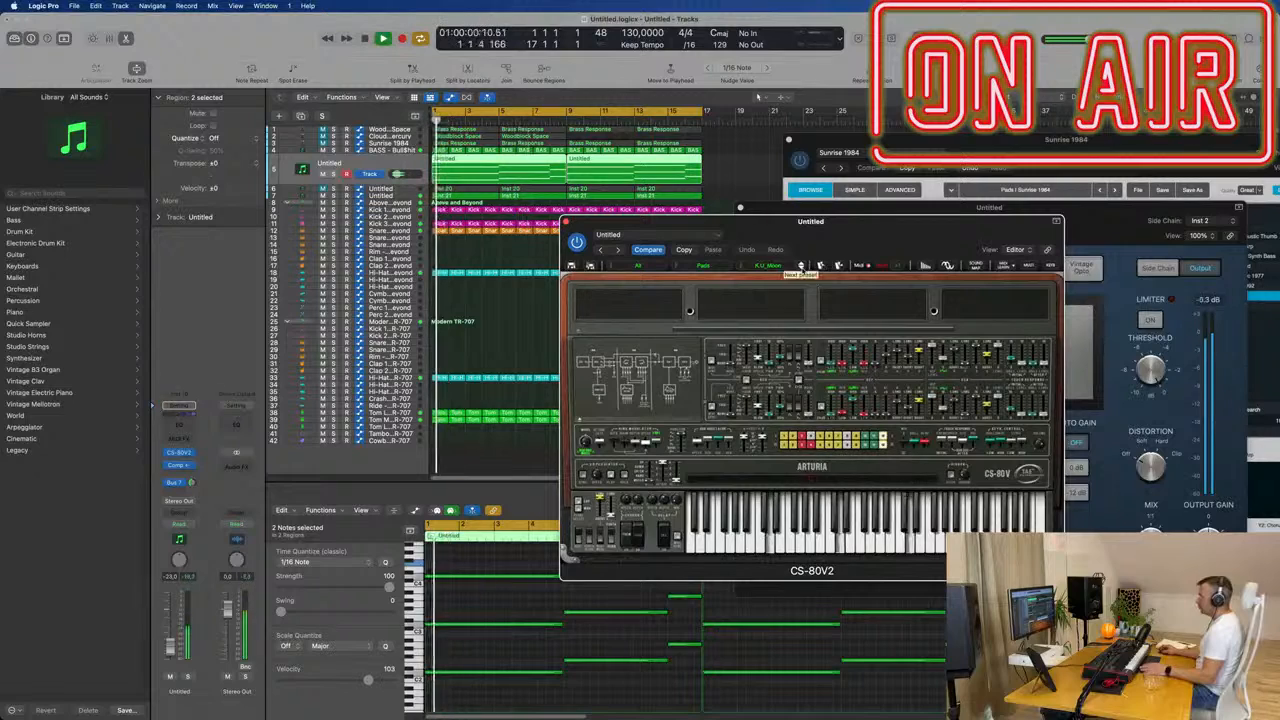
click(801, 266)
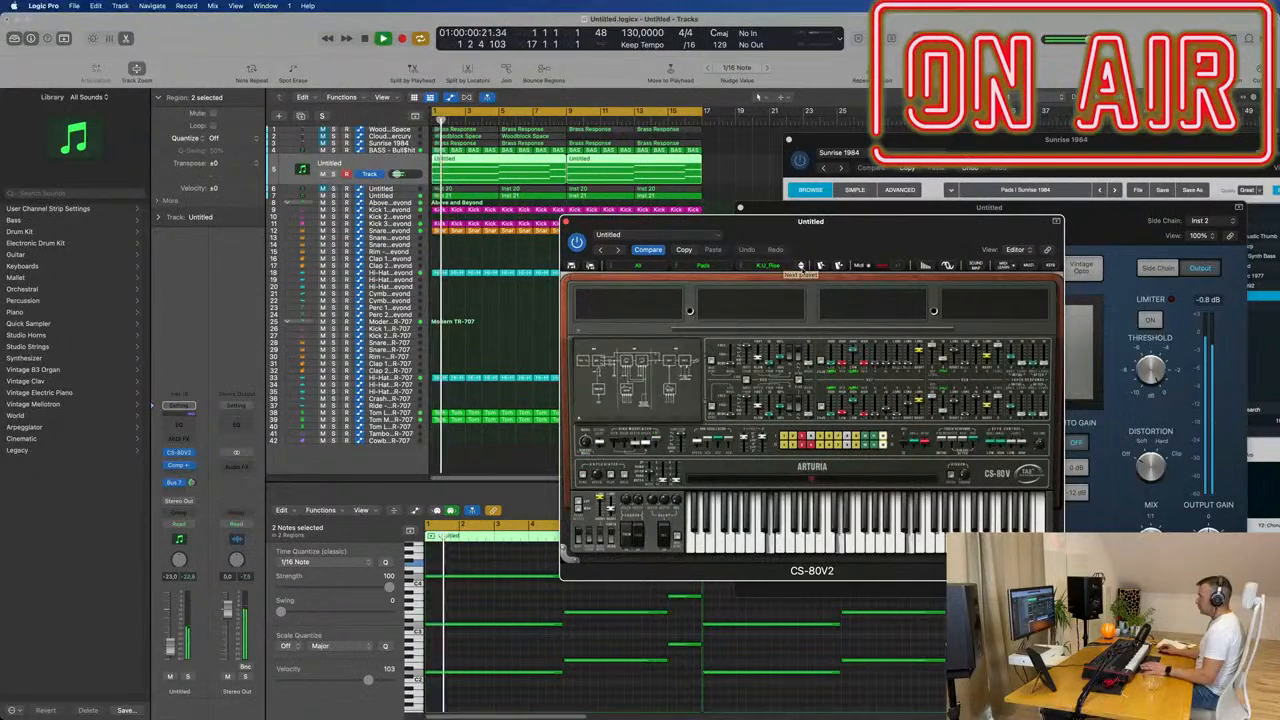
click(801, 267)
click(801, 267)
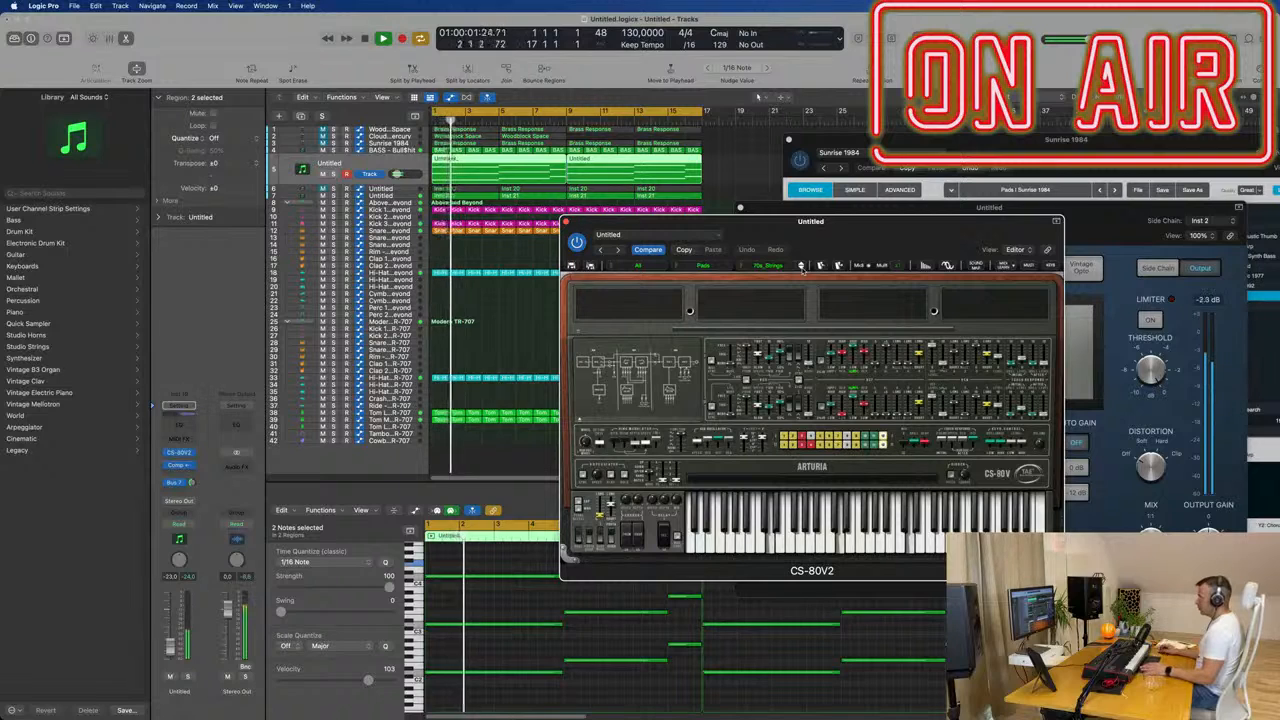
Step: Restart playback and raise the pad track's Bus 7 send level
key(Return)
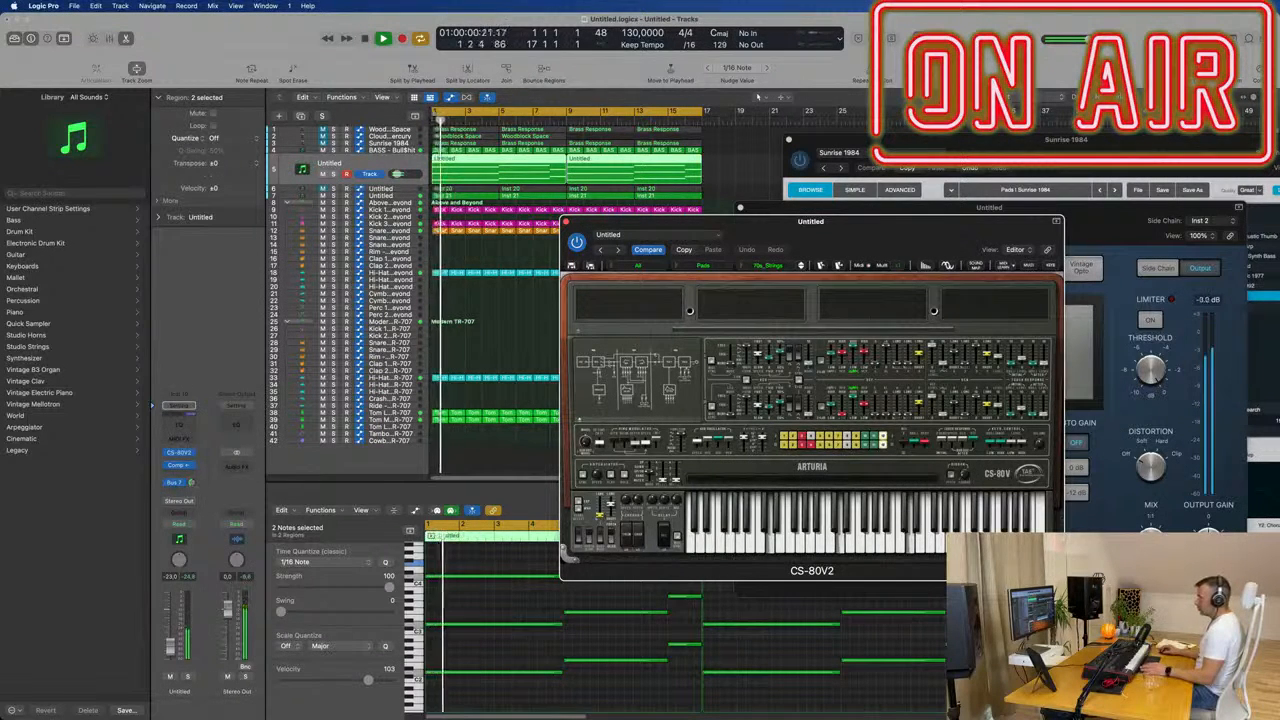
drag(192, 483, 195, 471)
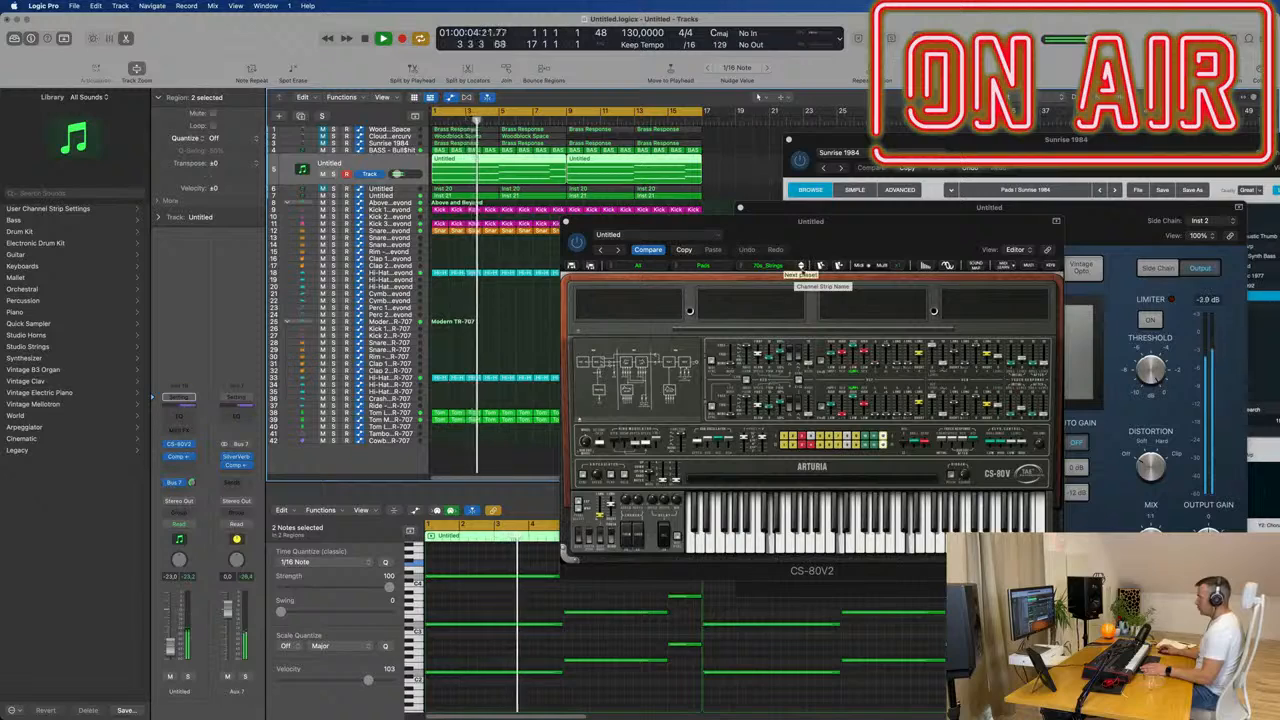
Step: Audition the CS-80V2 pad presets after 70s_Strings, from Cosmos through Mournings to Sweeper, moving the plug-in window lower
click(801, 268)
click(801, 268)
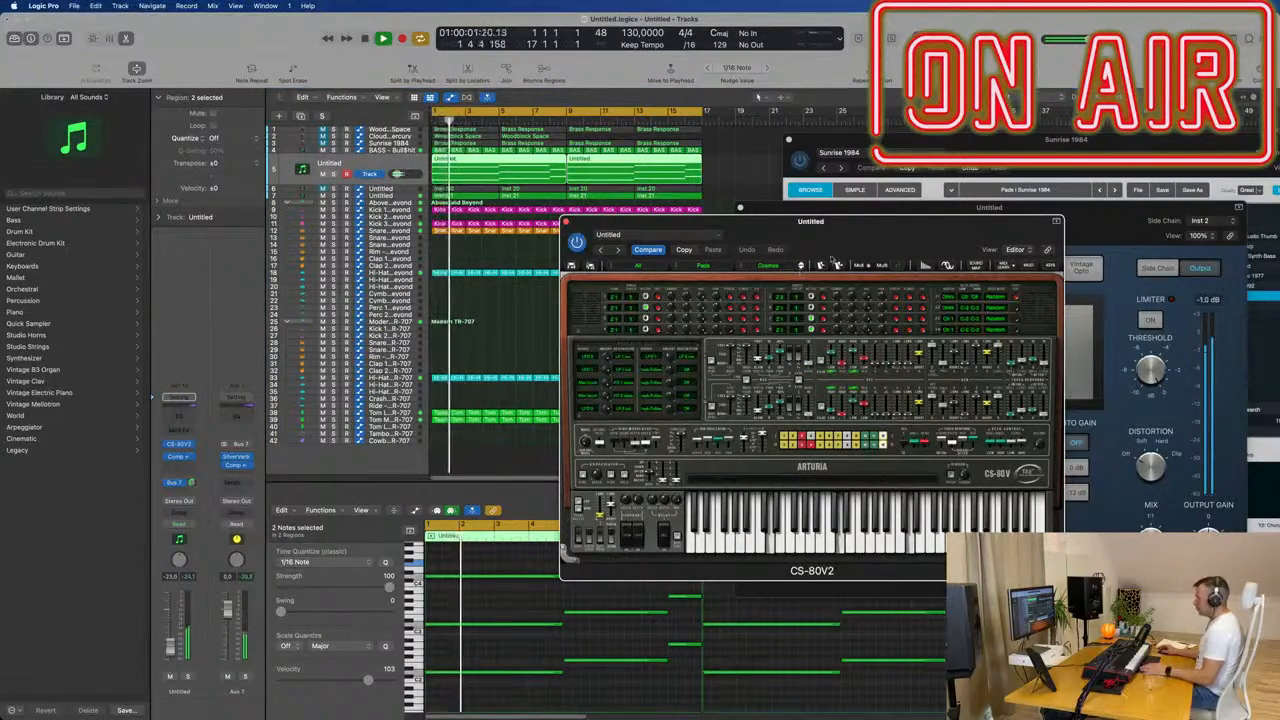
drag(901, 223, 892, 263)
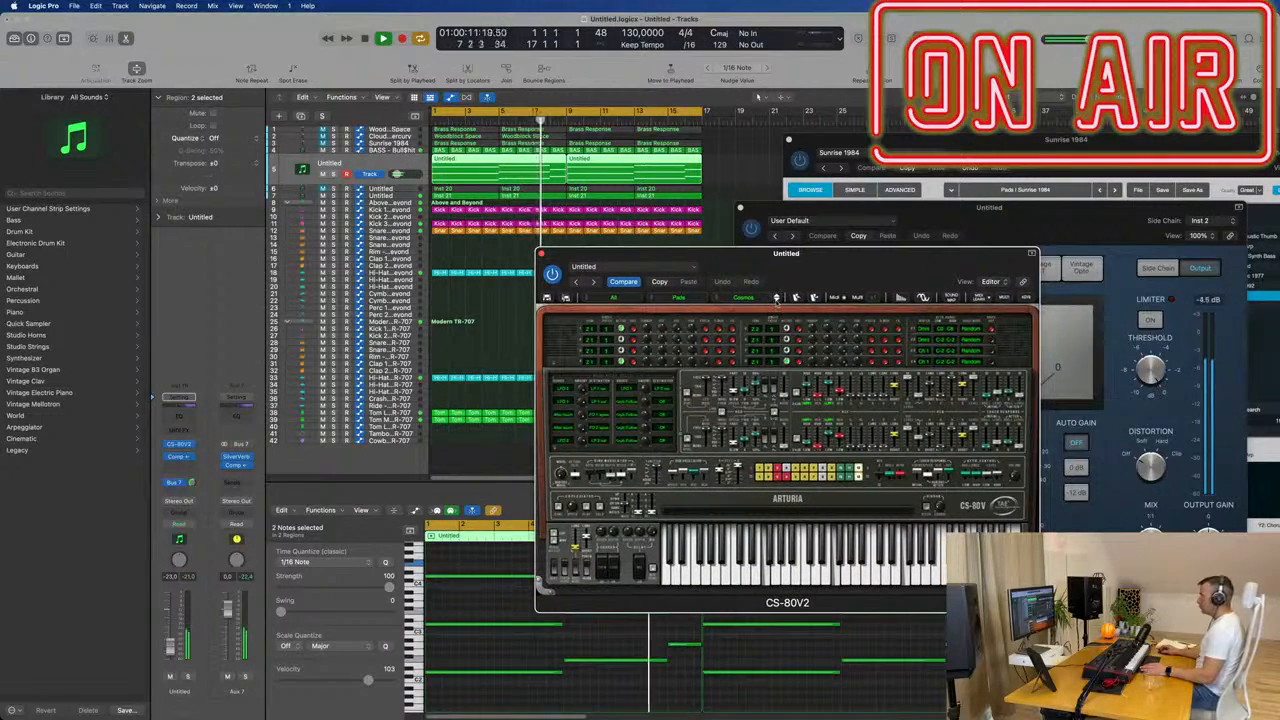
click(777, 297)
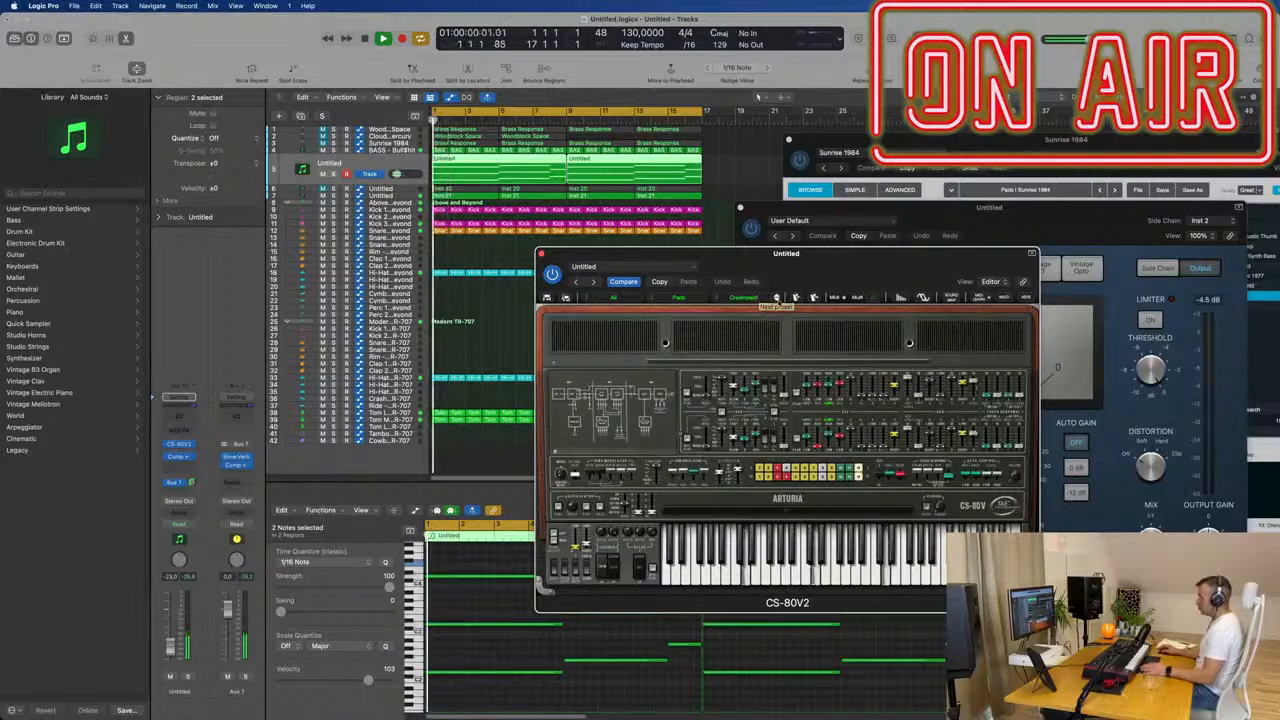
click(777, 297)
click(777, 297)
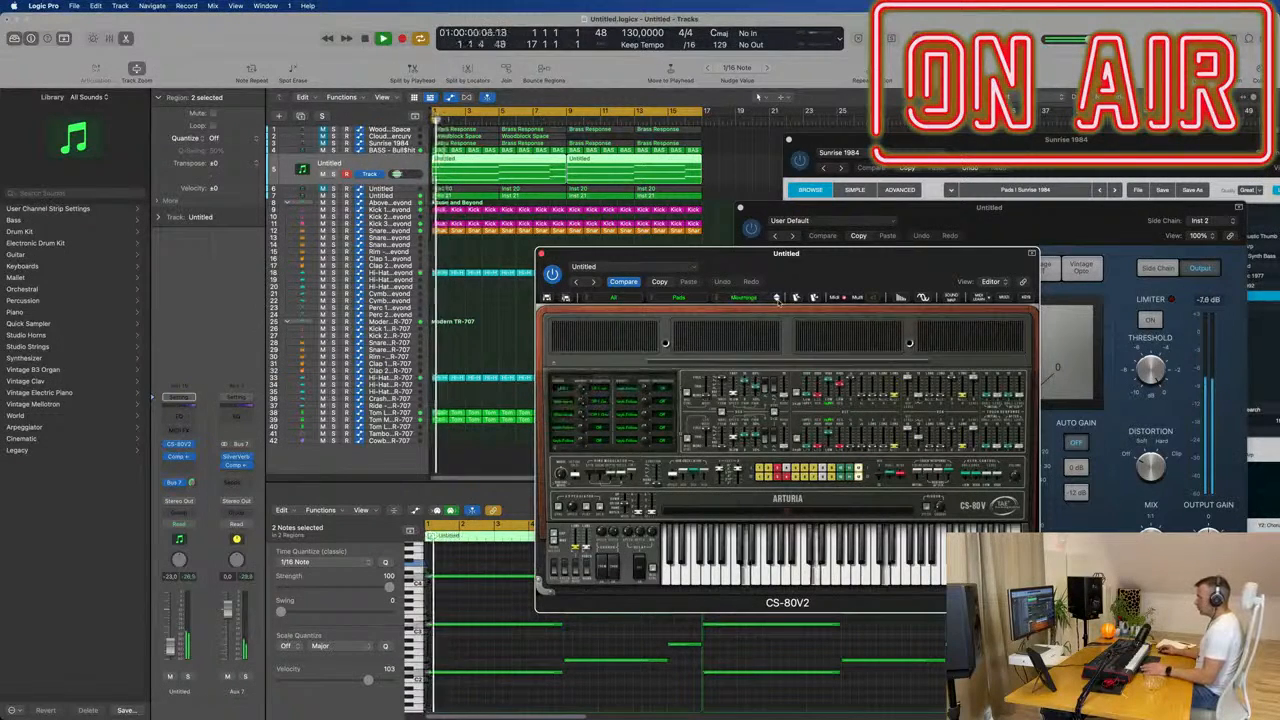
click(777, 297)
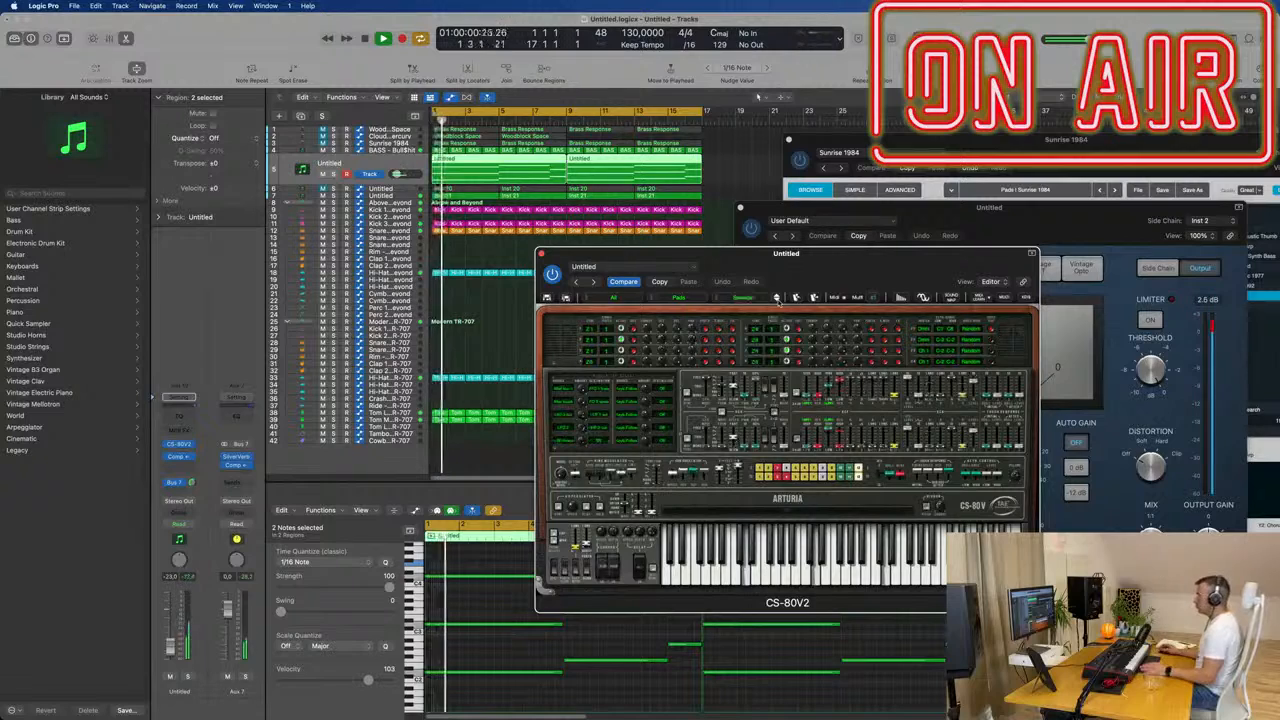
click(777, 297)
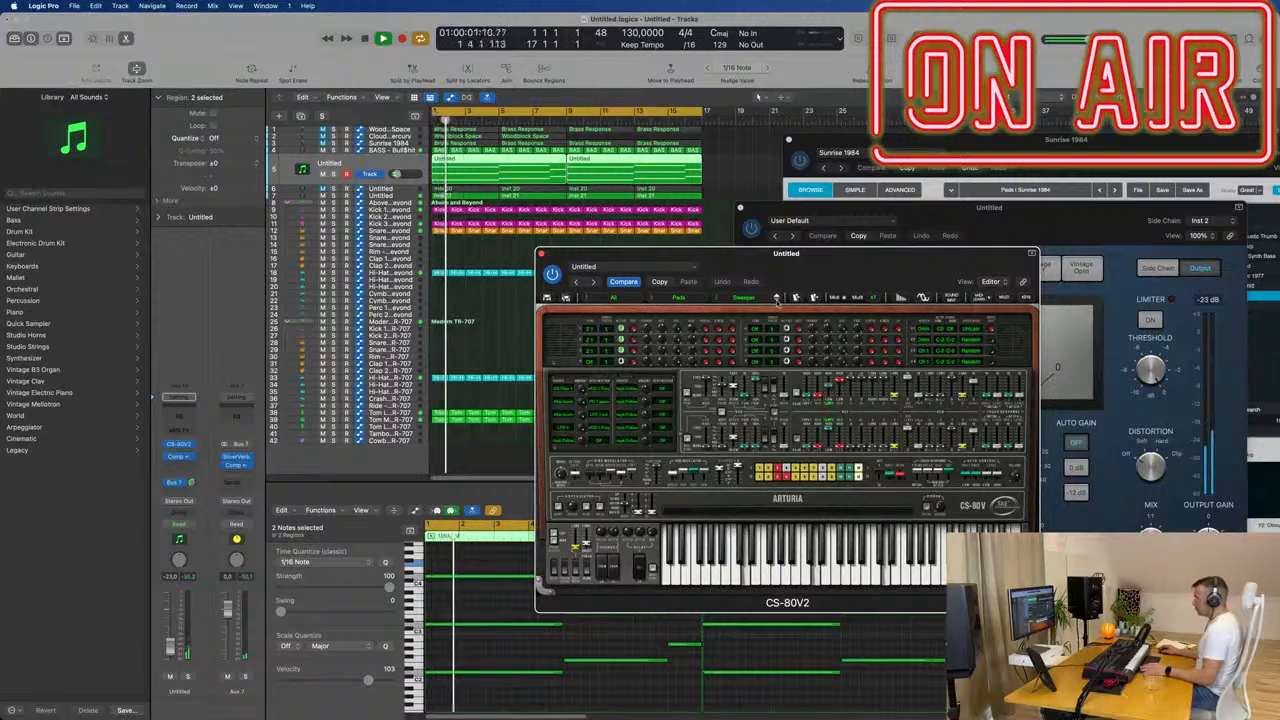
Step: Load the C.P_Amb-works2 preset from the Ambient category of all CS-80V2 banks and move the plug-in window aside
click(587, 299)
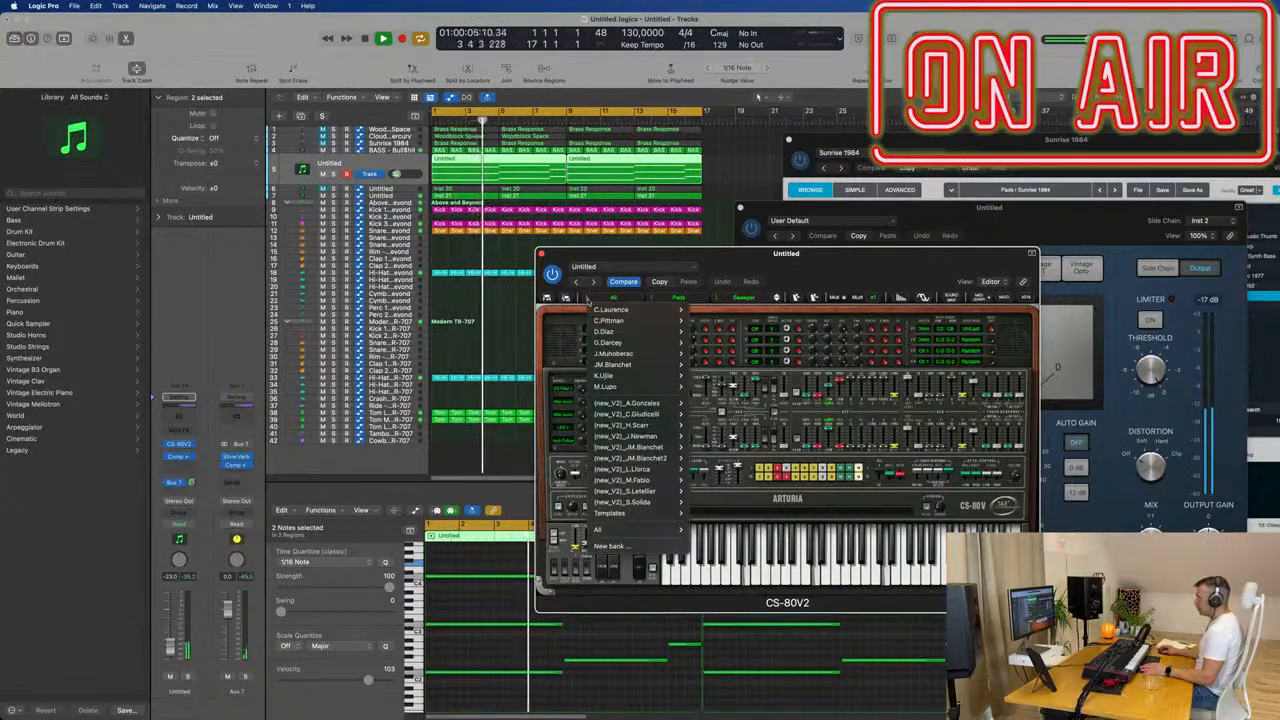
mouse_move(612, 532)
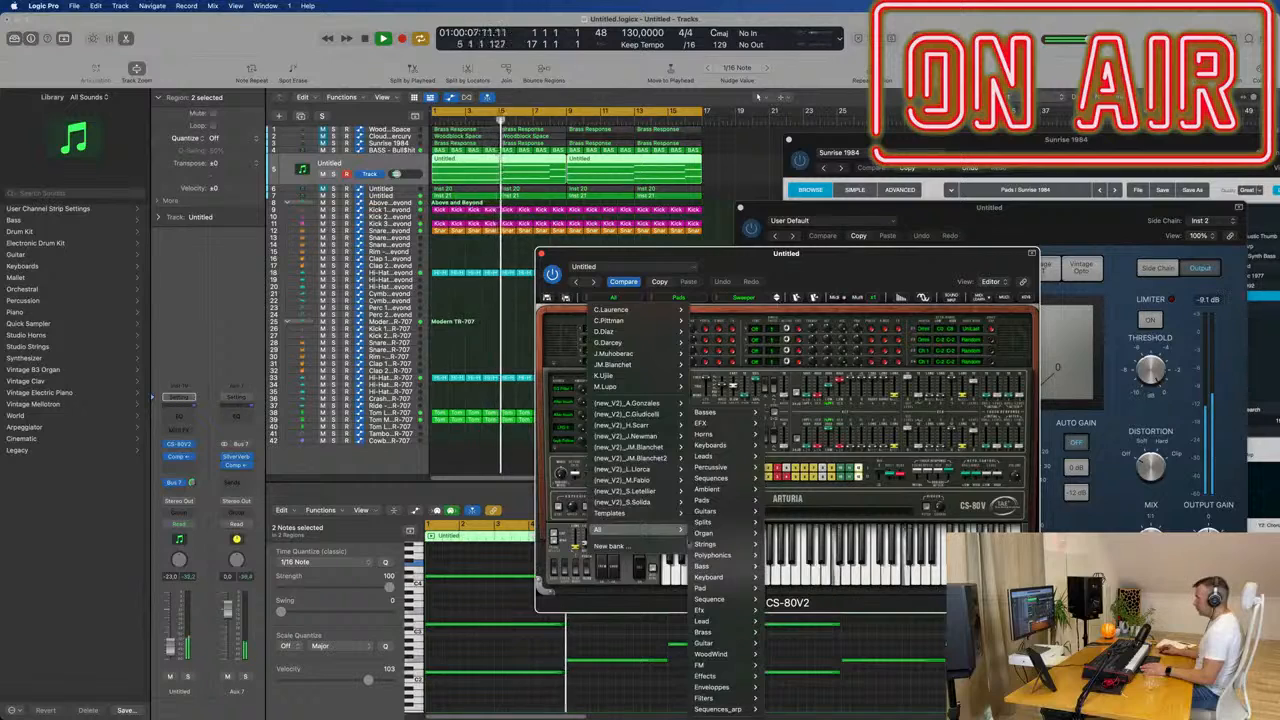
mouse_move(703, 643)
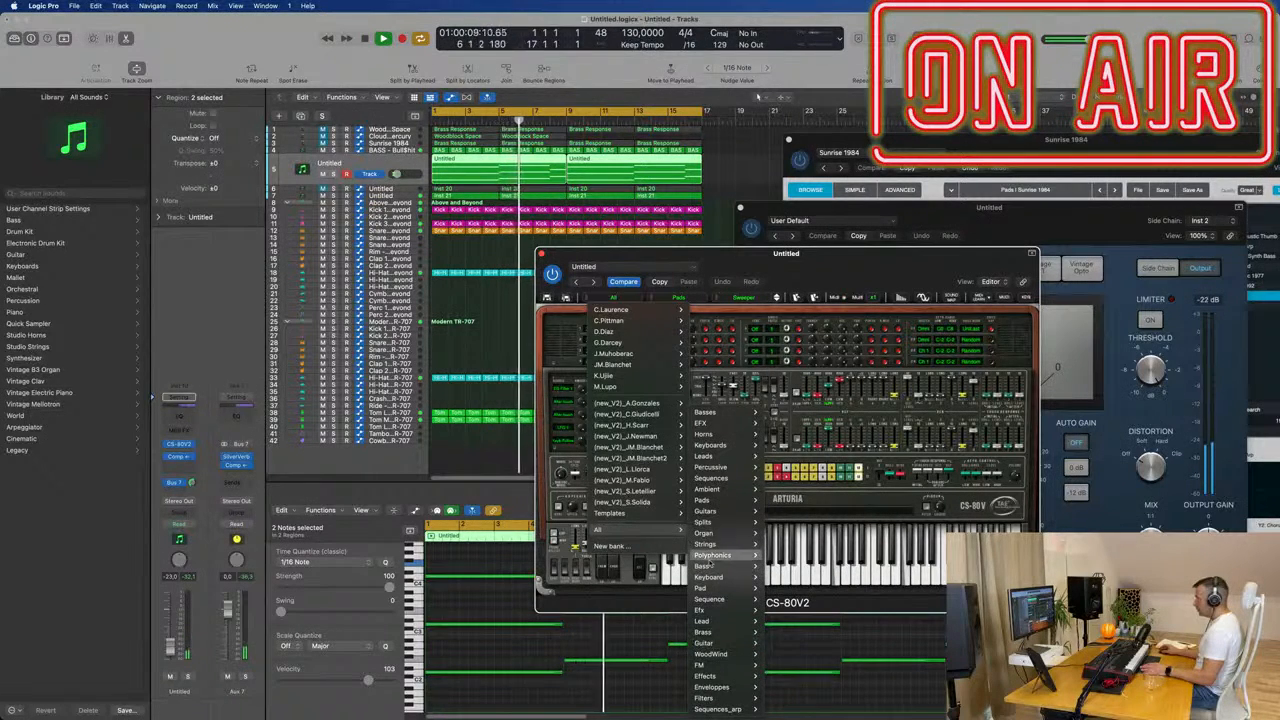
mouse_move(742, 500)
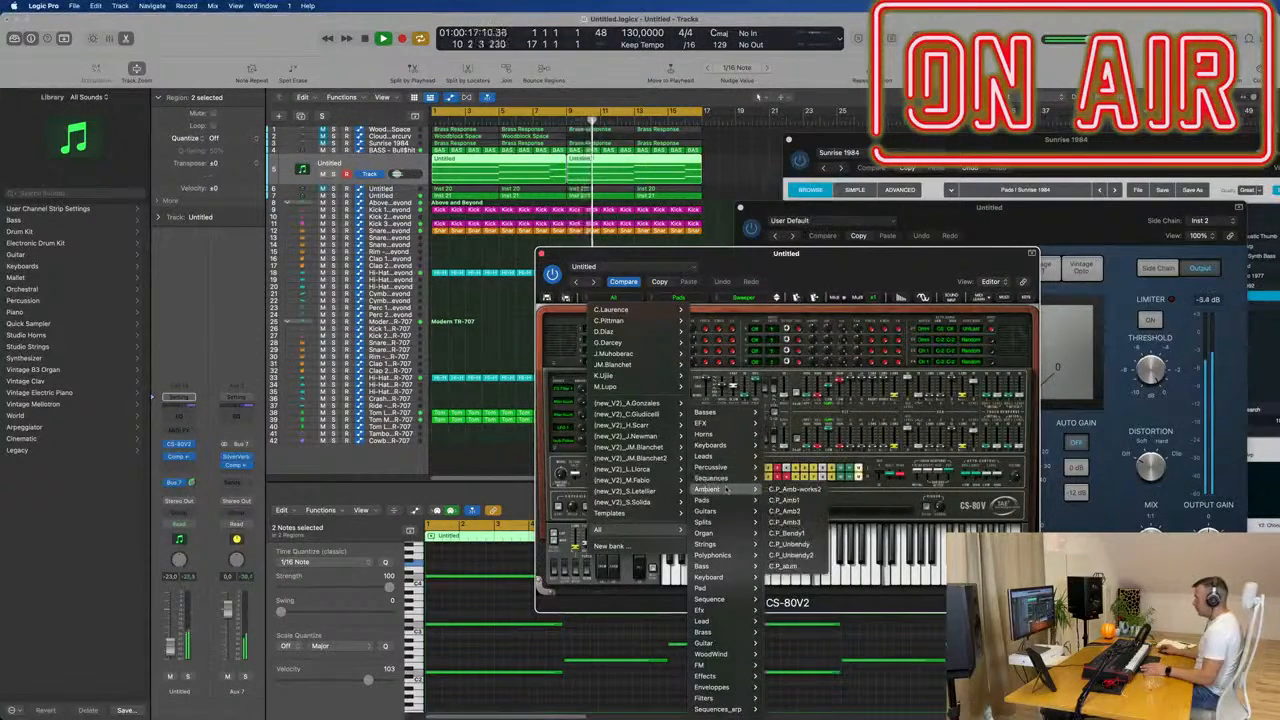
click(796, 489)
drag(826, 266, 978, 256)
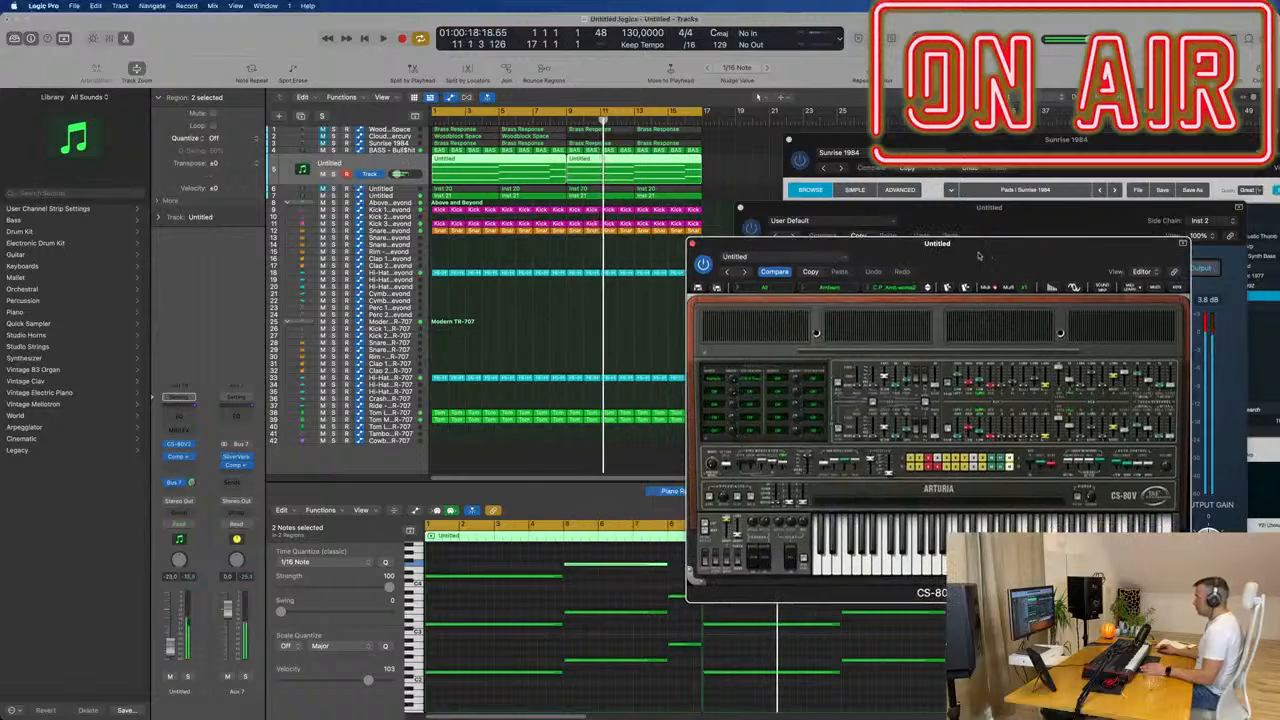
Step: Play C.P_Amb-works2 from the start, then audition C.P_Amb1 and C.P_Amb2, restarting the loop for each
key(space)
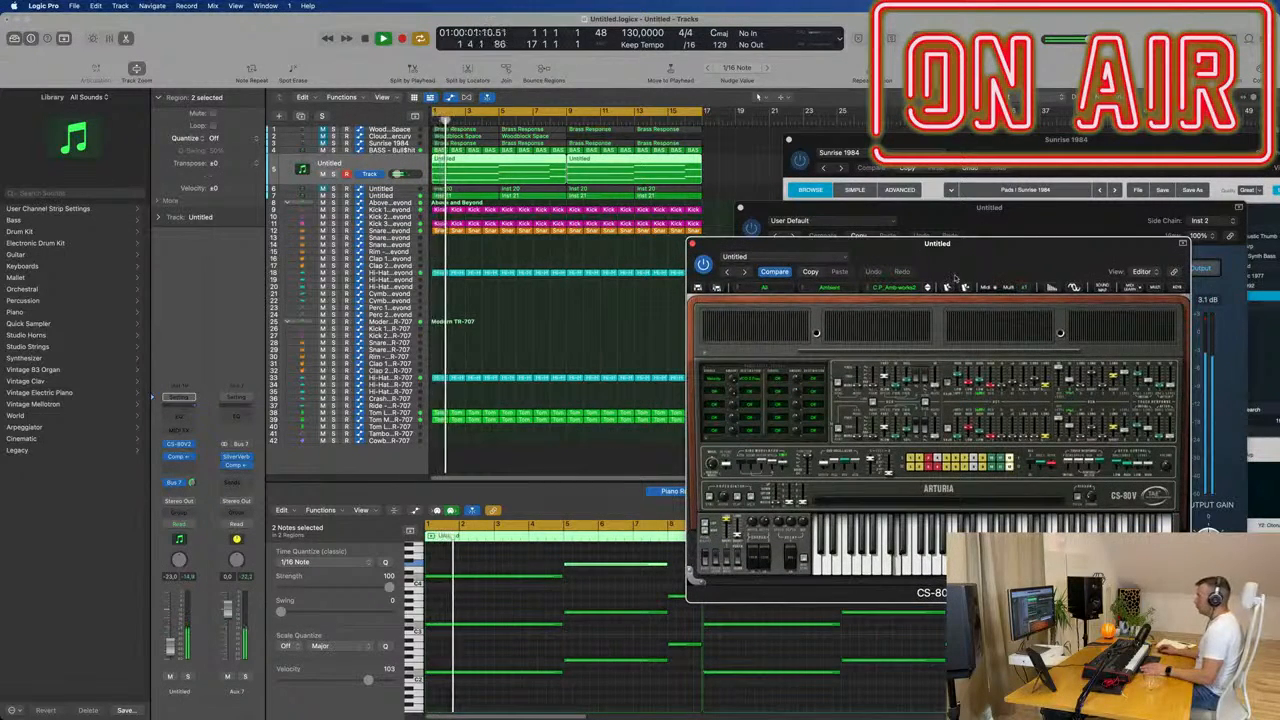
key(space)
key(space)
click(928, 291)
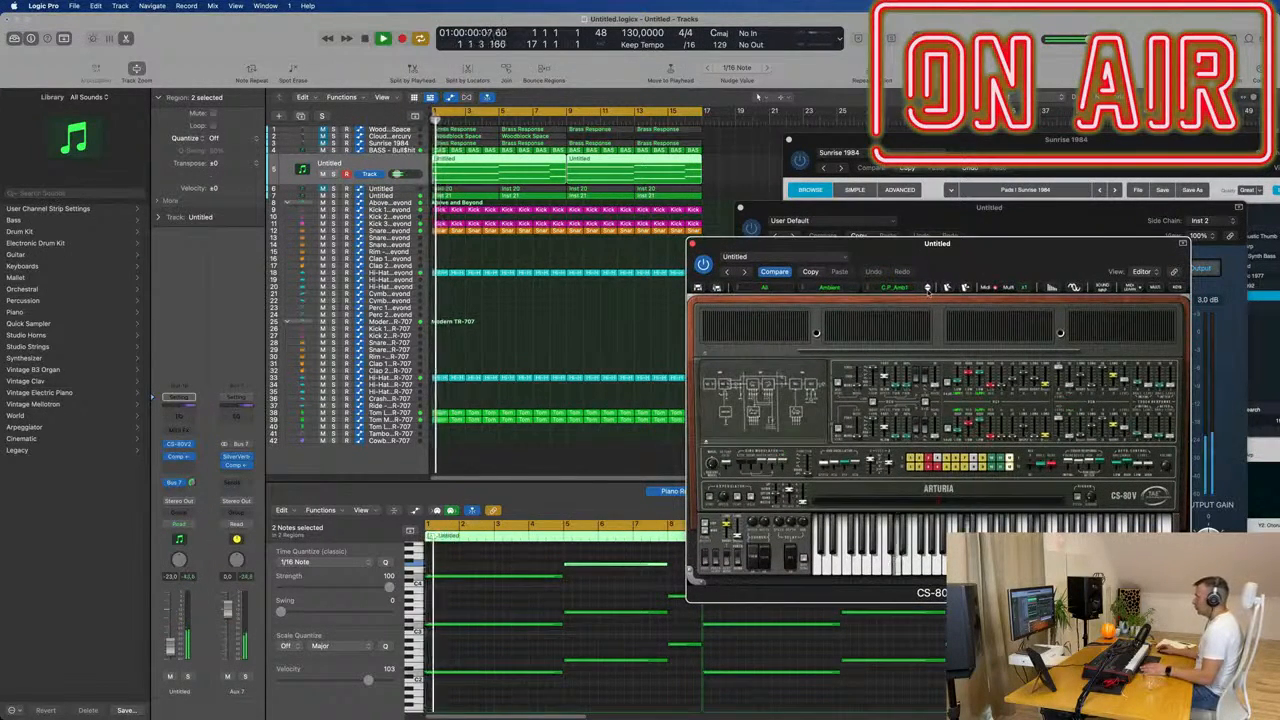
click(928, 291)
key(space)
key(space)
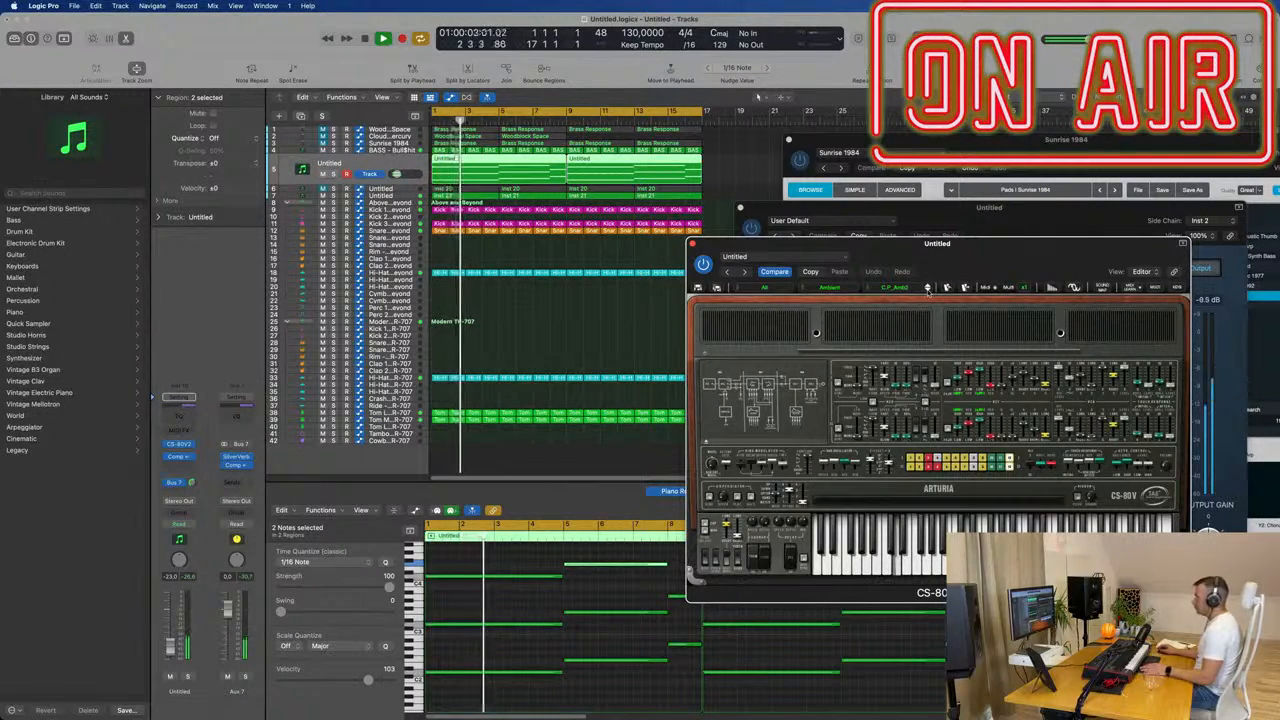
Step: Audition the remaining Ambient presets past C.P_Amb2, including C.P_Bendy1, restarting the loop after each change
click(928, 291)
key(space)
key(space)
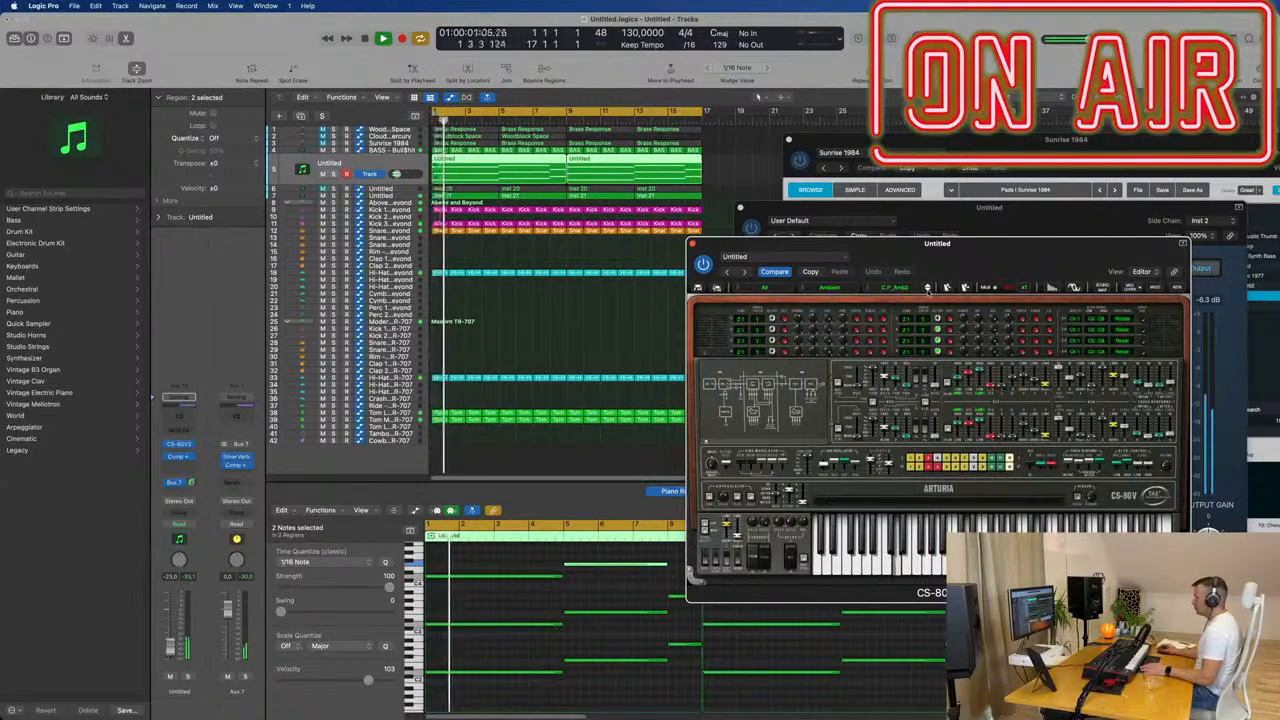
click(928, 291)
key(space)
key(space)
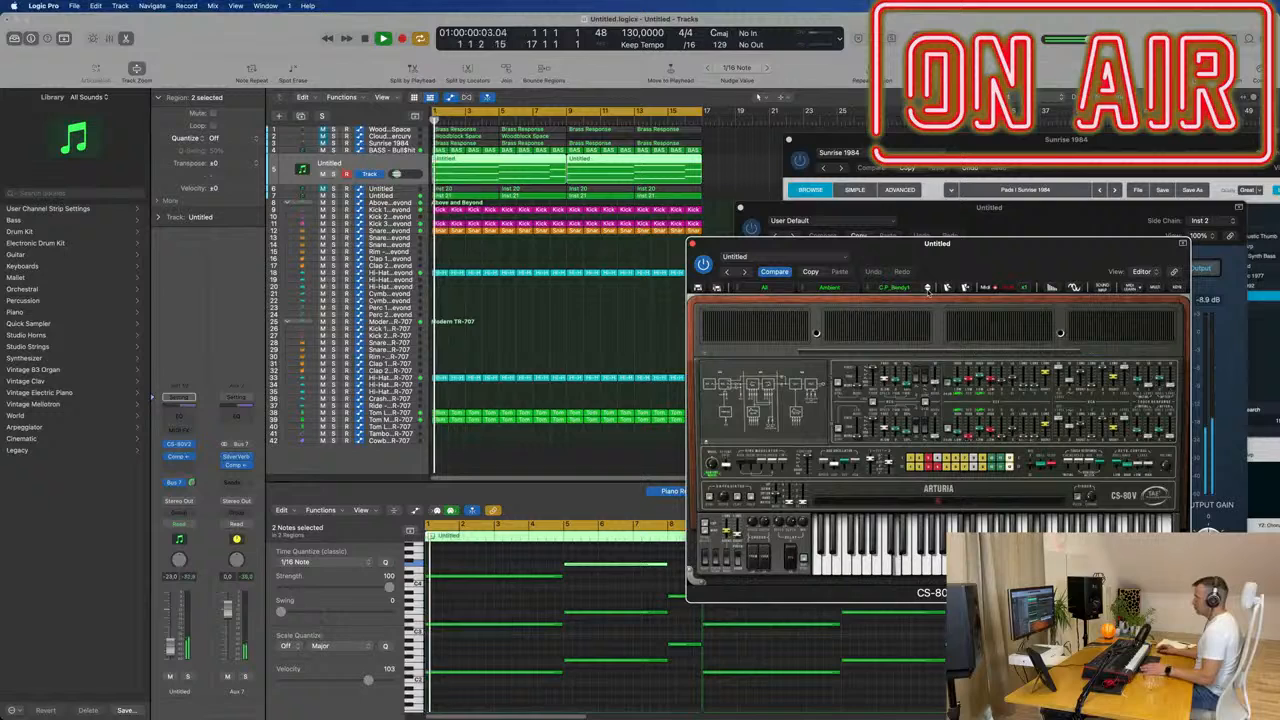
click(928, 291)
key(space)
key(space)
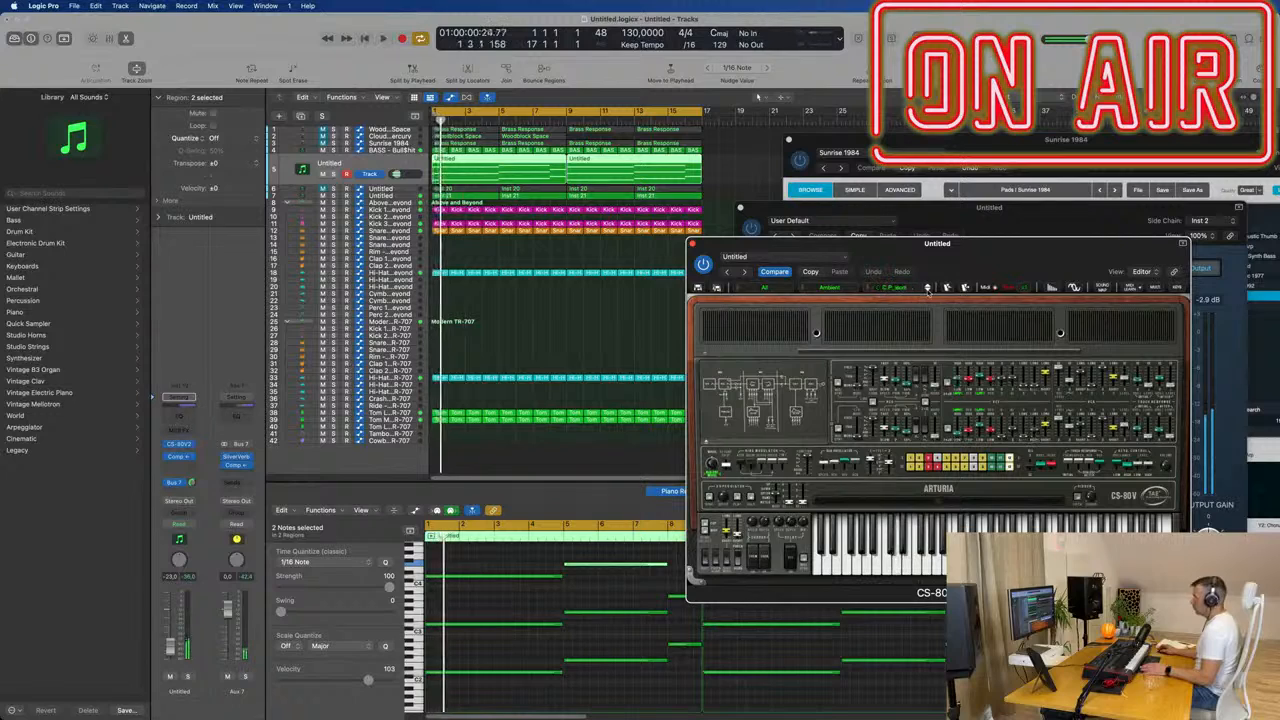
Step: Switch the CS-80V2 to the first preset of the Pads category and reposition its window over the arrangement
click(803, 290)
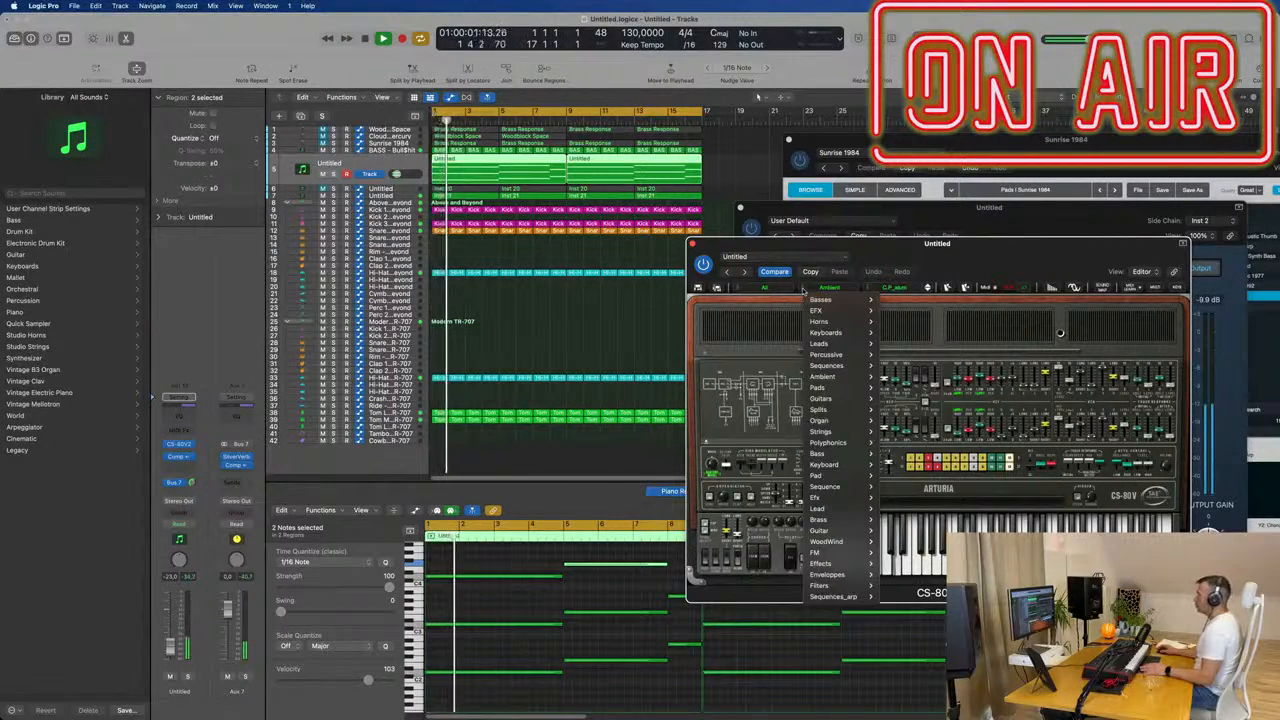
mouse_move(845, 432)
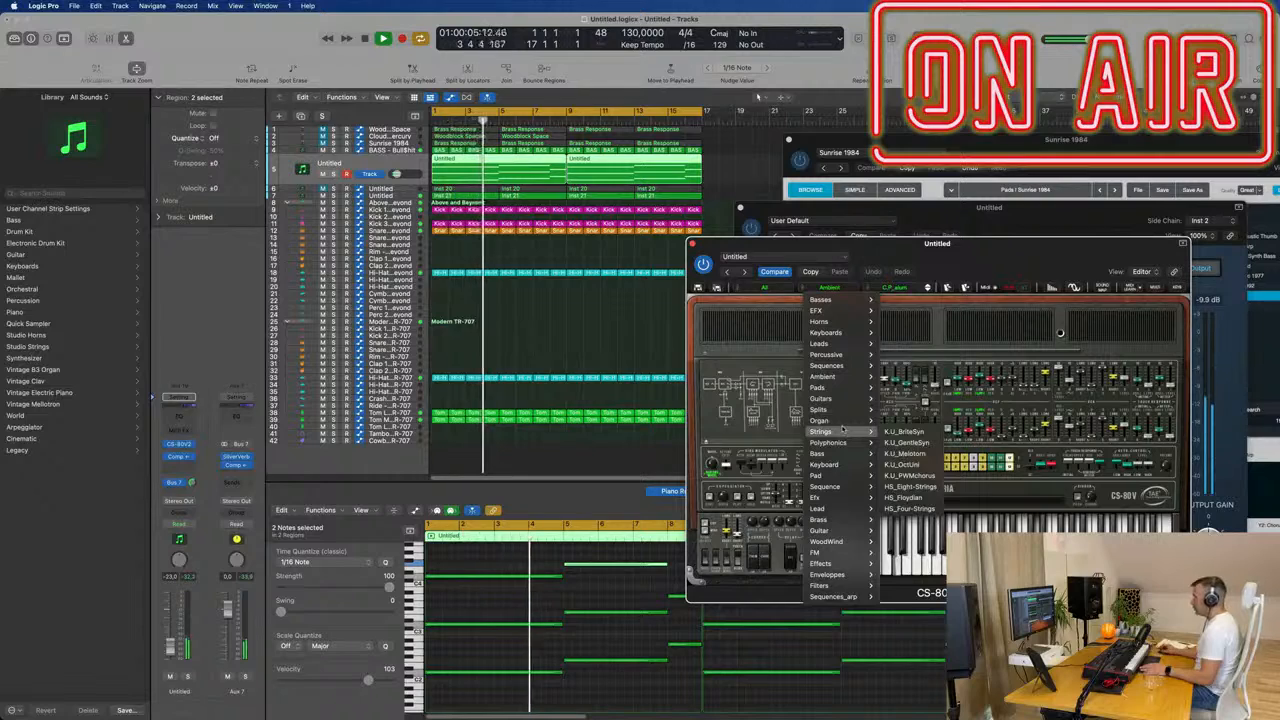
mouse_move(843, 390)
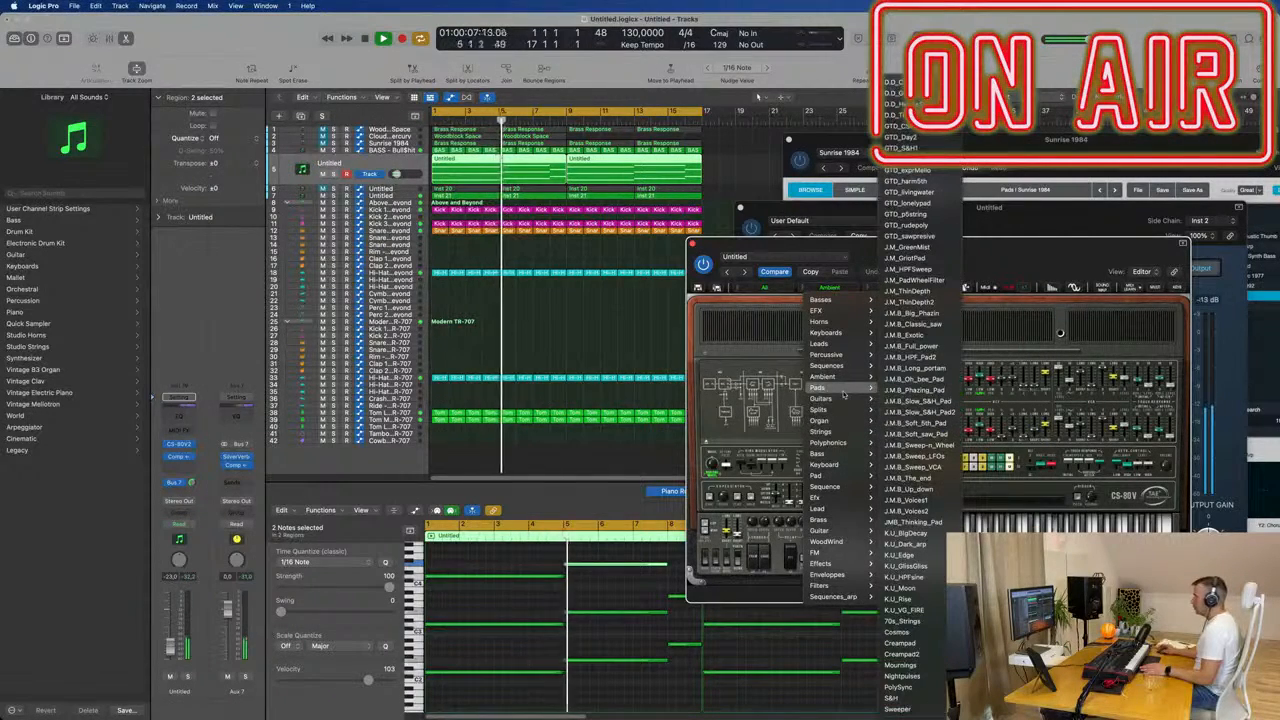
click(843, 392)
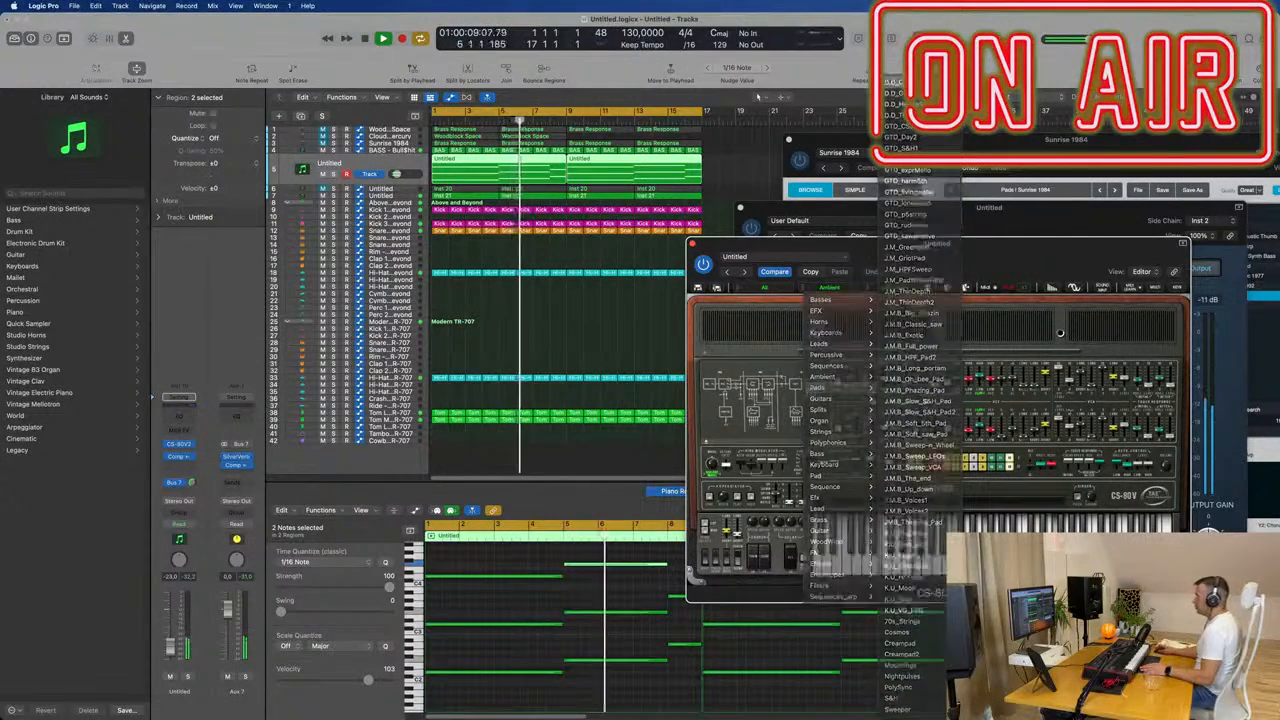
drag(1035, 242, 953, 186)
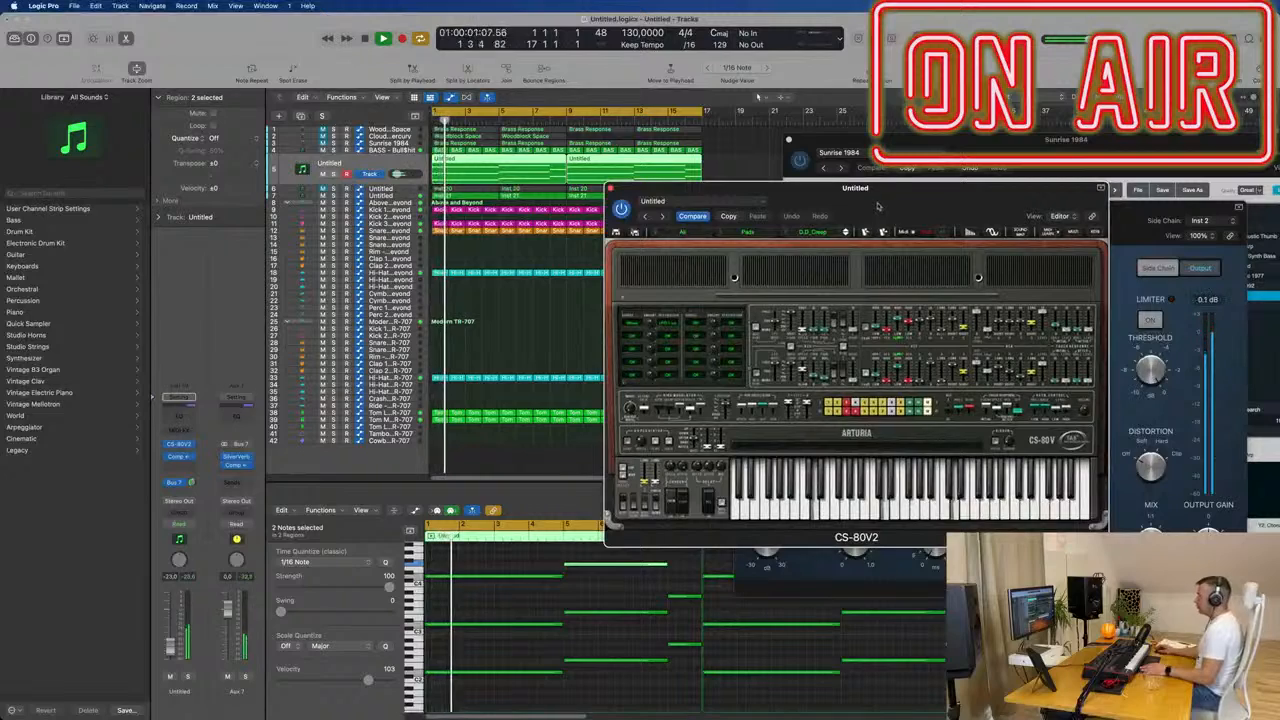
drag(878, 206, 917, 223)
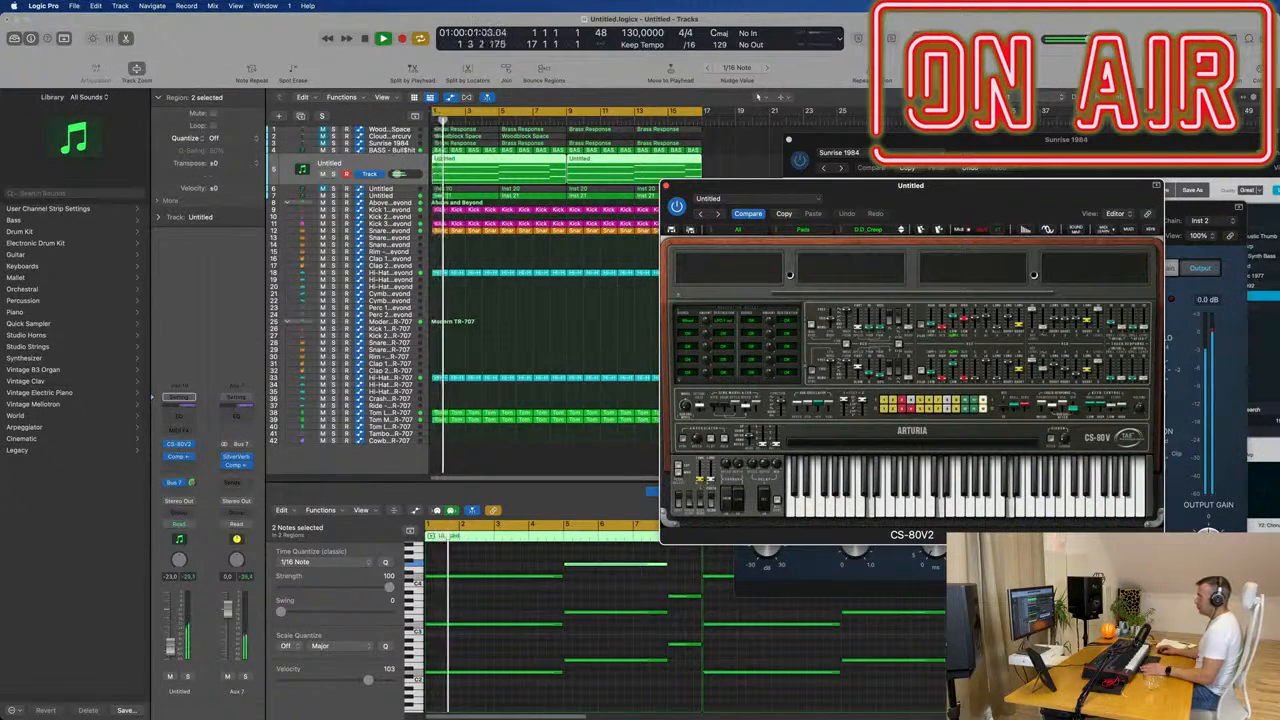
drag(899, 256, 835, 338)
Step: Step through the Pads presets after D.D_Creep to GTD_lonelypad, auditioning each against the loop
click(837, 313)
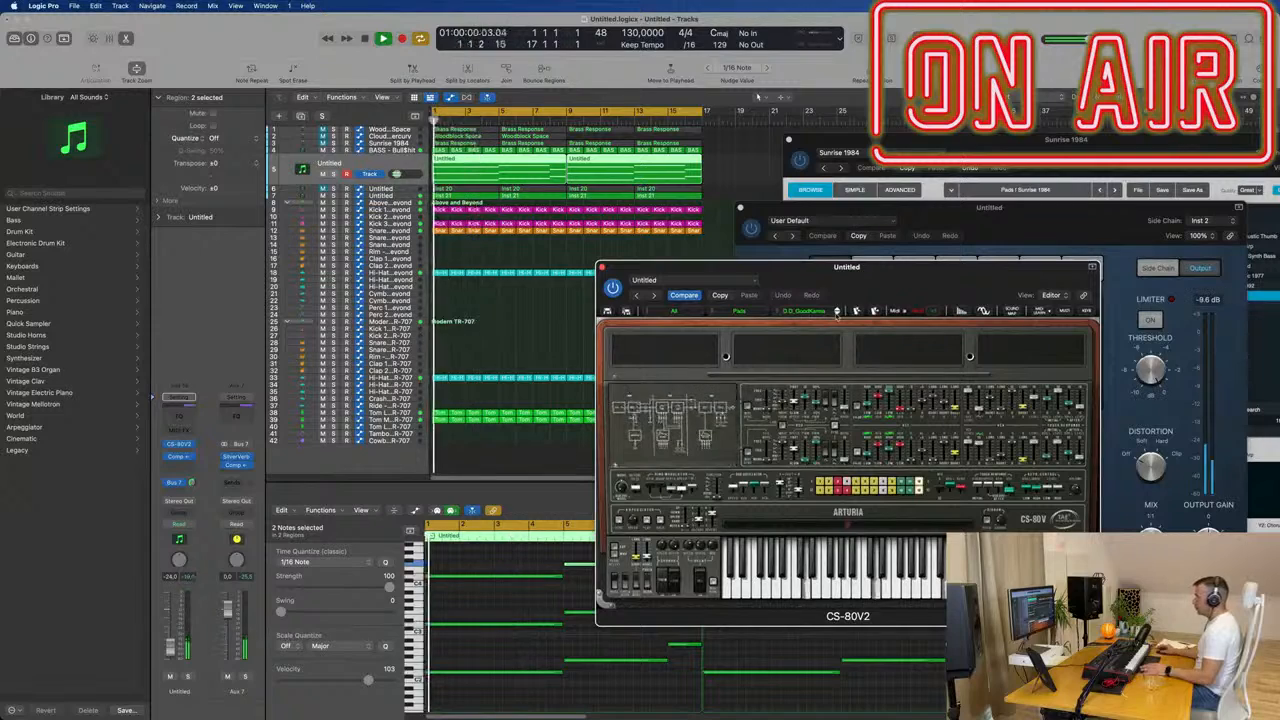
click(837, 314)
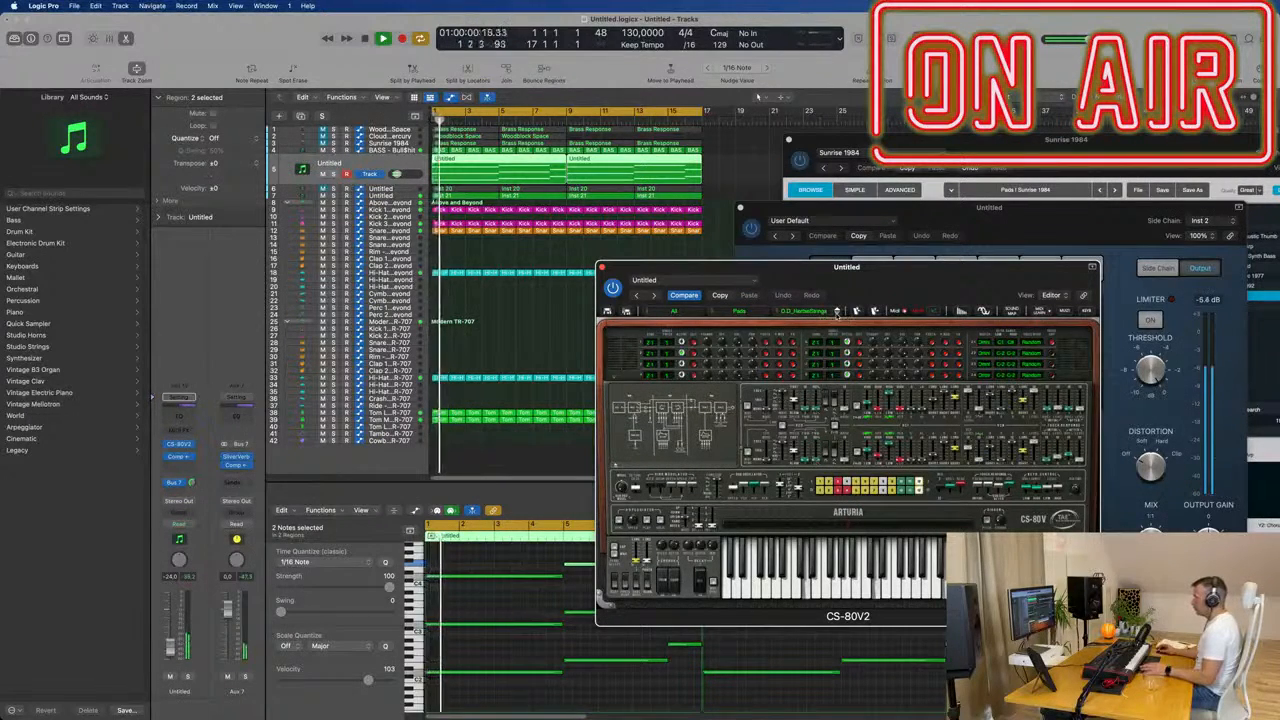
click(837, 313)
click(837, 313)
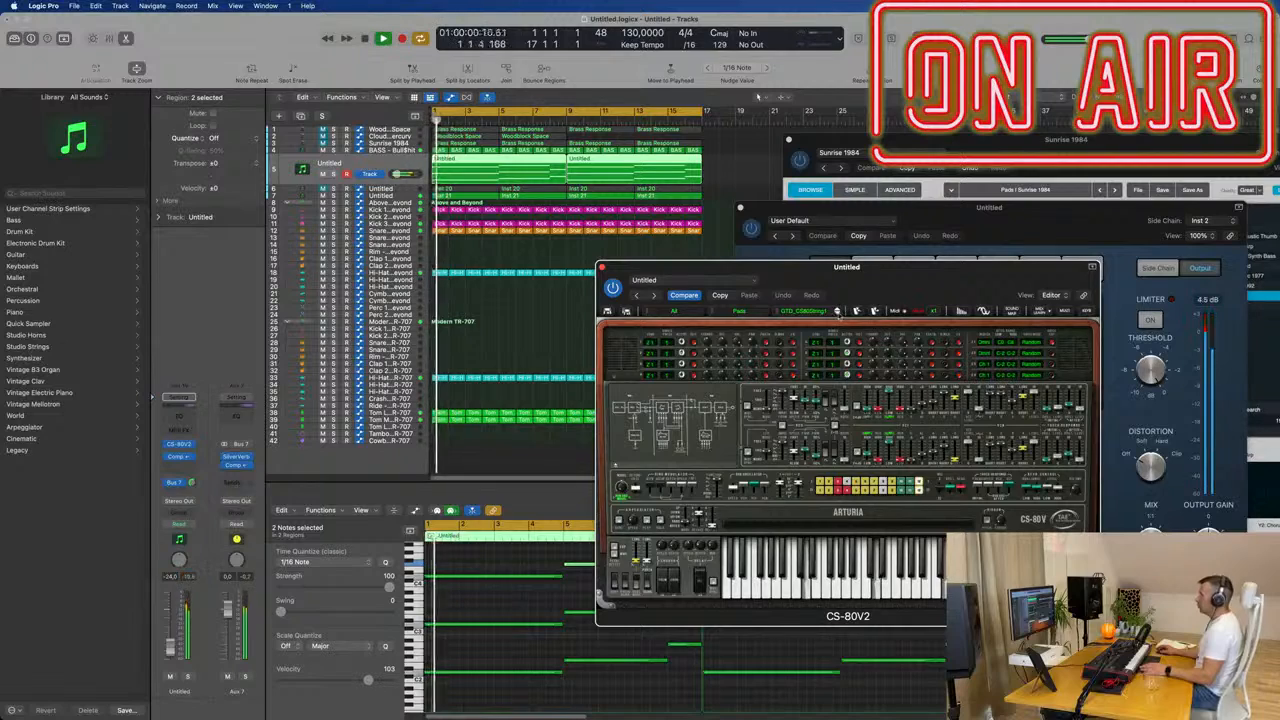
click(837, 314)
click(837, 313)
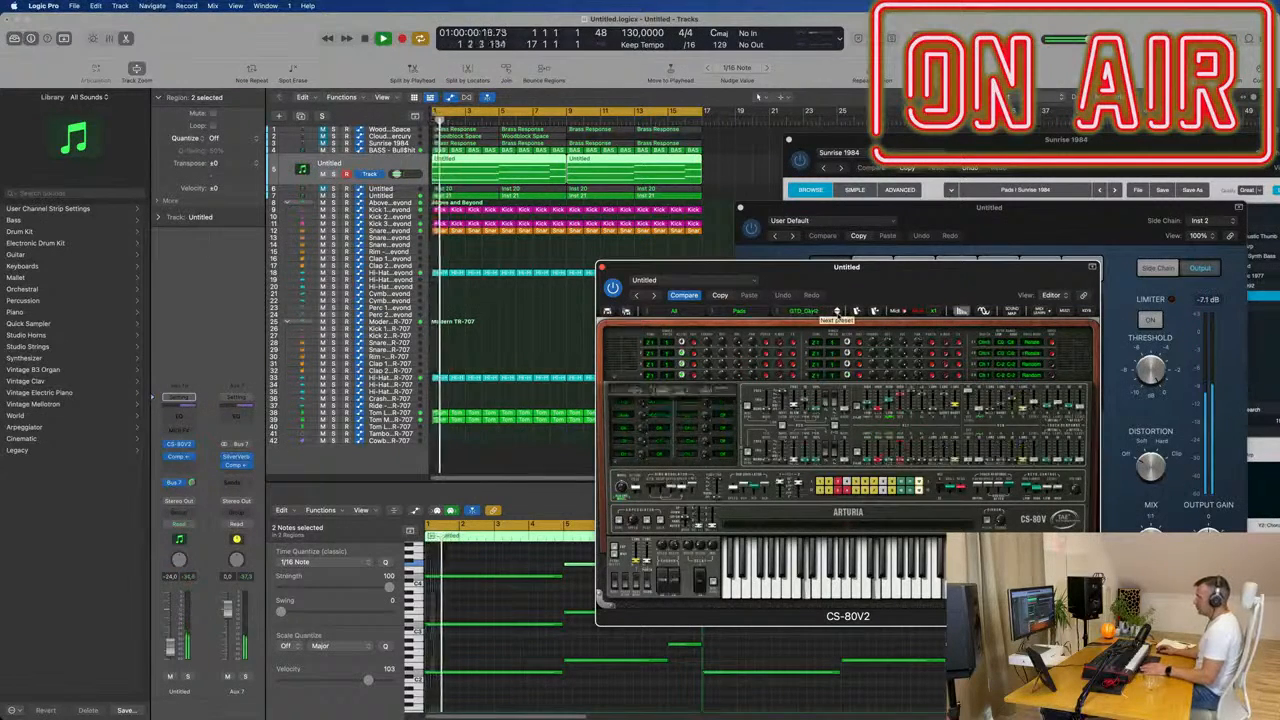
click(837, 313)
key(space)
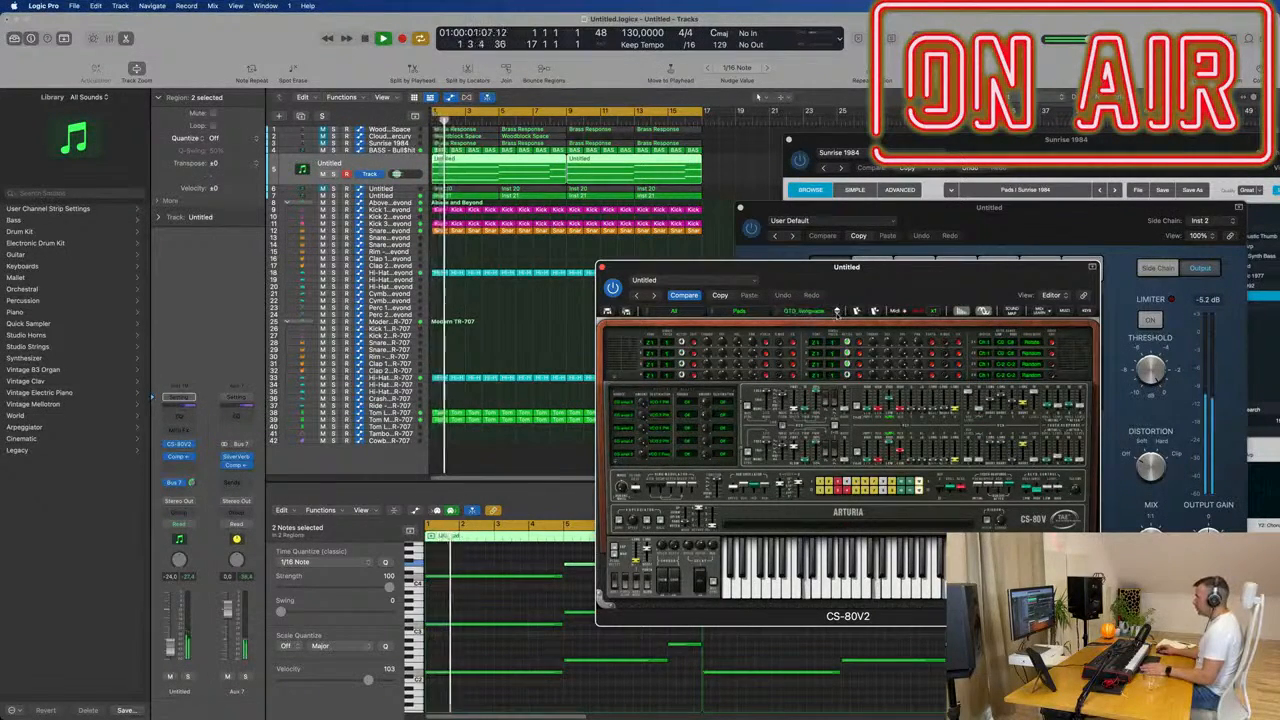
click(837, 312)
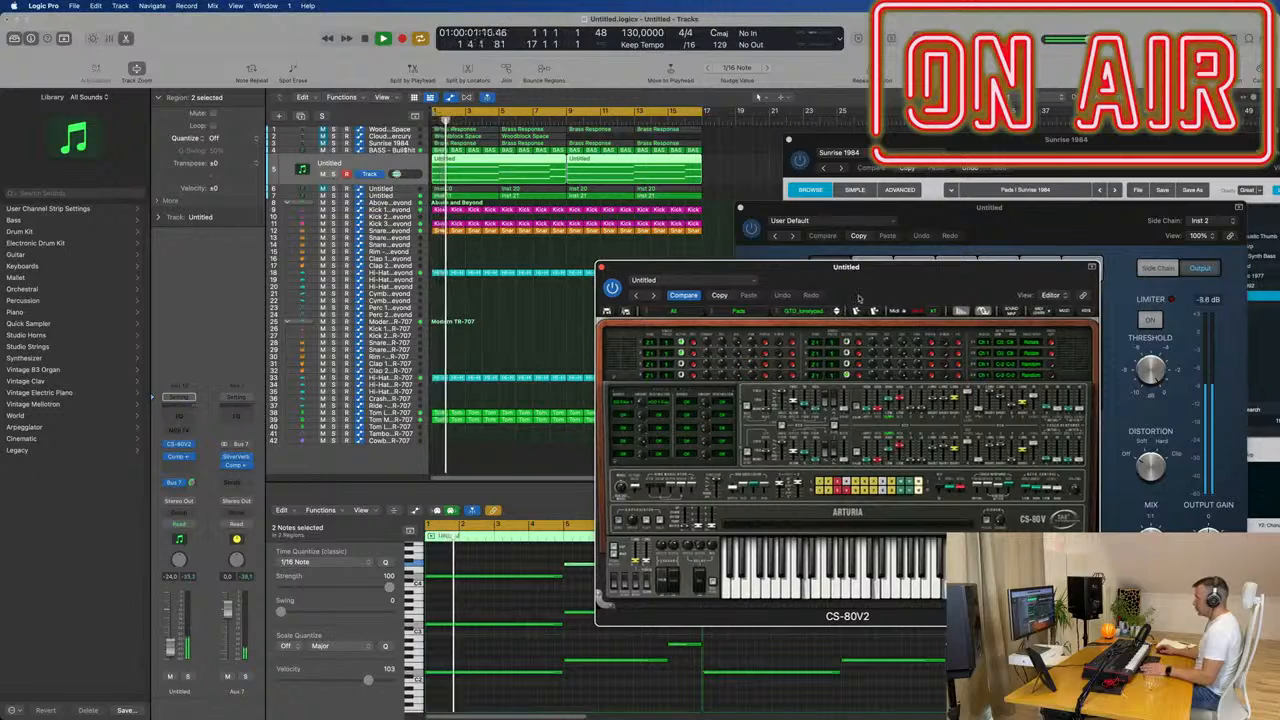
Step: Load the JMB2_Beauty_Pad preset from the CS-80V2's Pad category
click(711, 314)
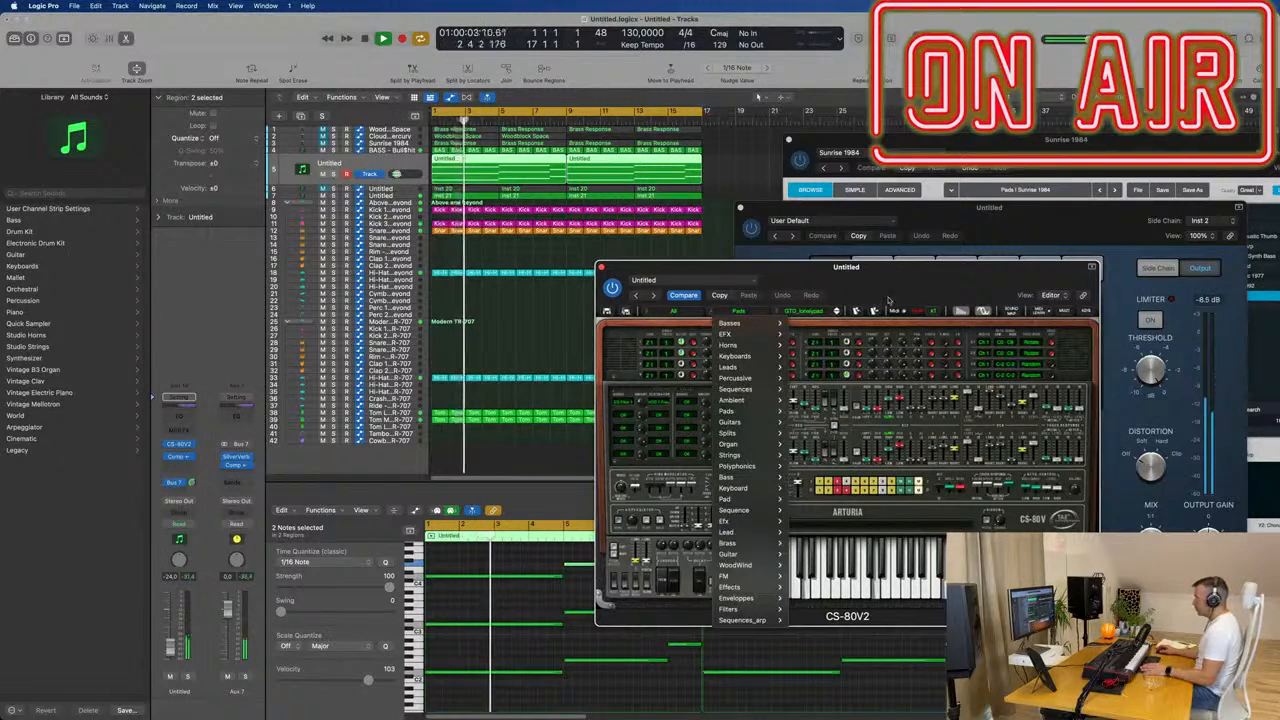
mouse_move(745, 620)
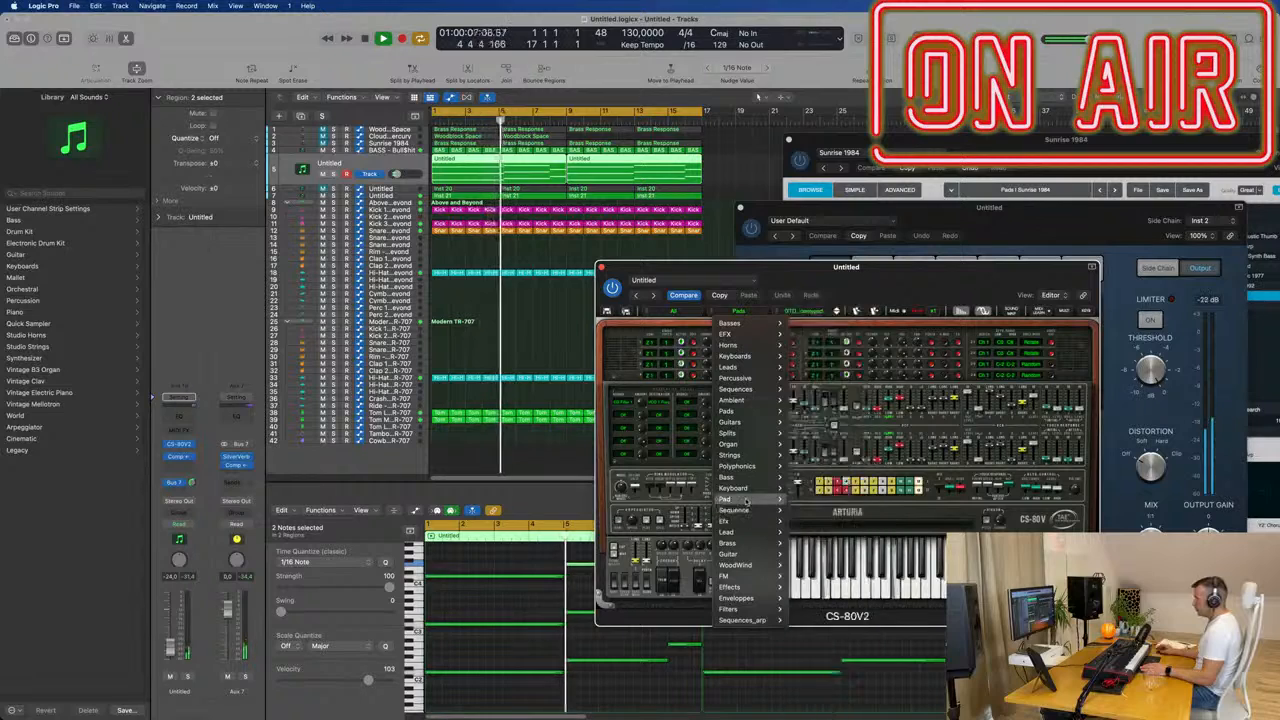
mouse_move(745, 499)
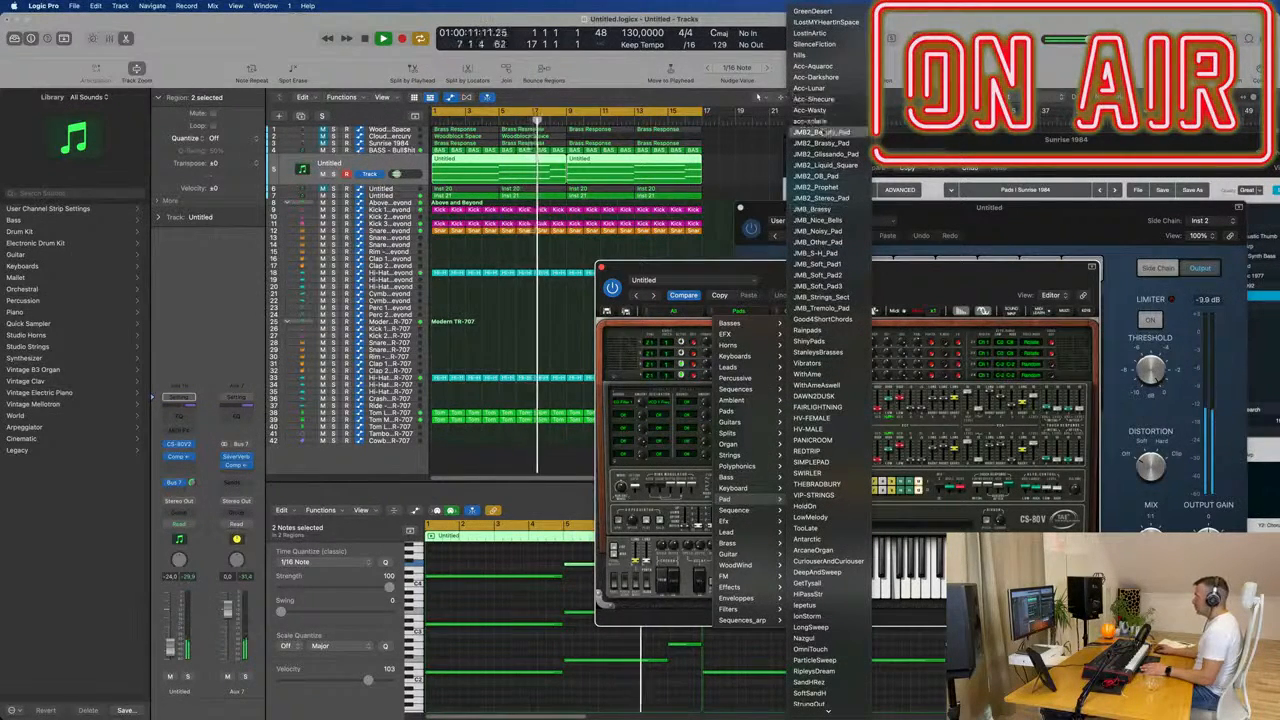
click(830, 132)
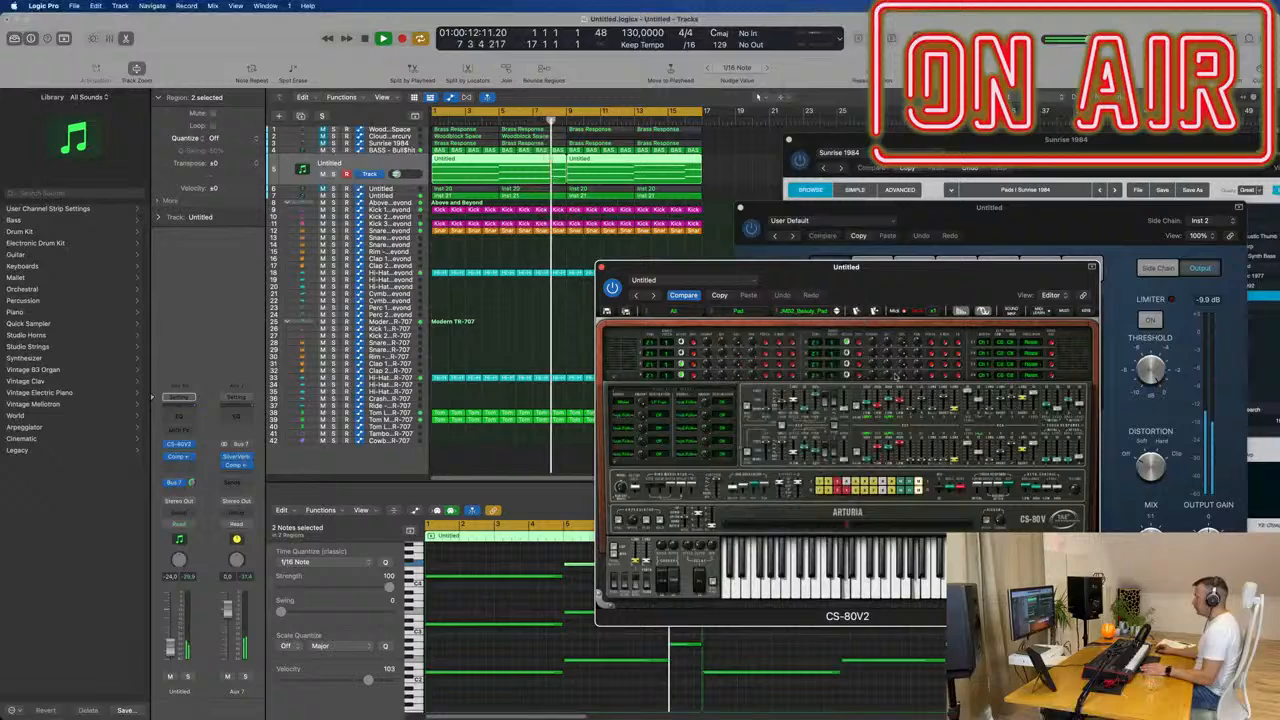
Step: Step through the Pad presets after JMB2_Beauty_Pad to JMB2_Prophet, auditioning each against the loop
click(836, 314)
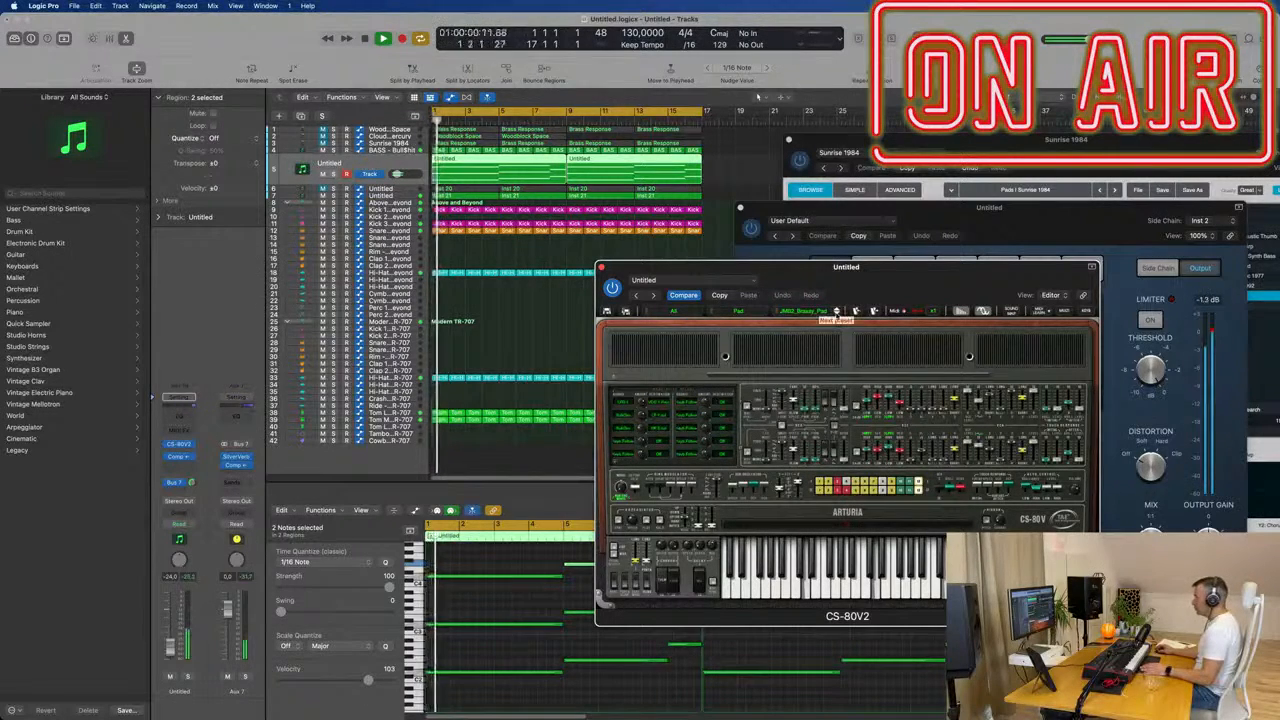
click(836, 314)
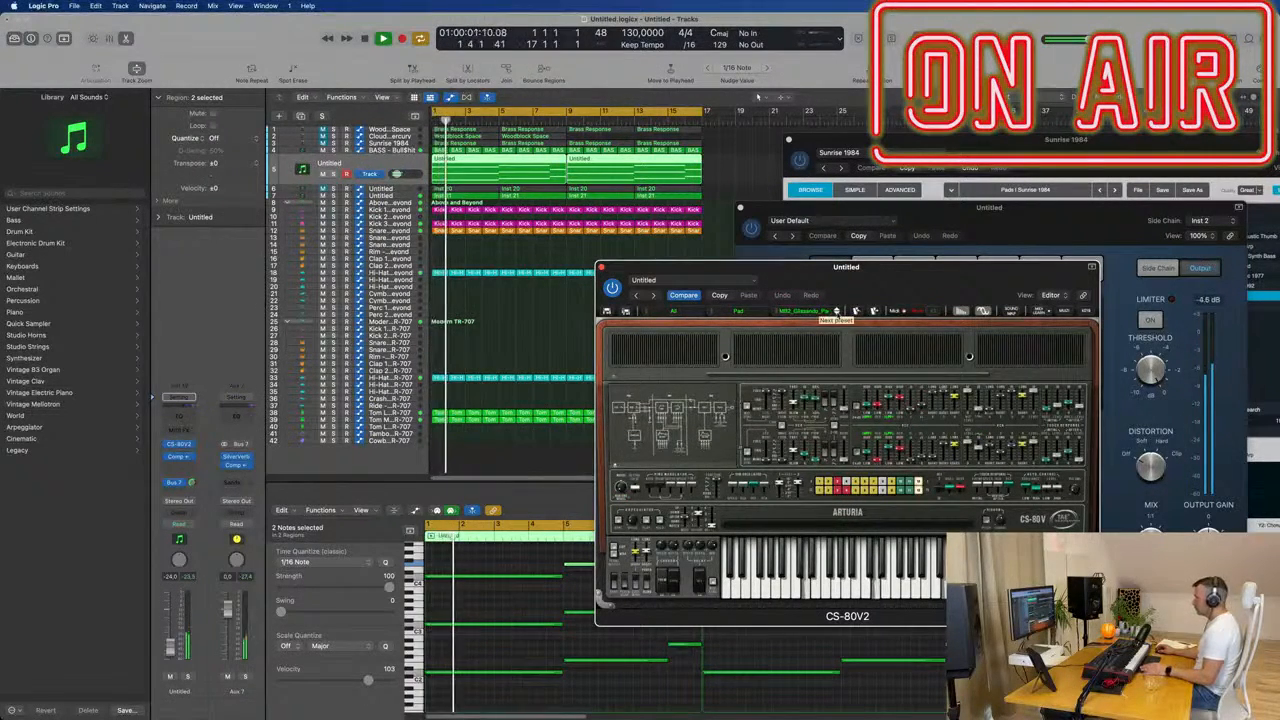
click(836, 314)
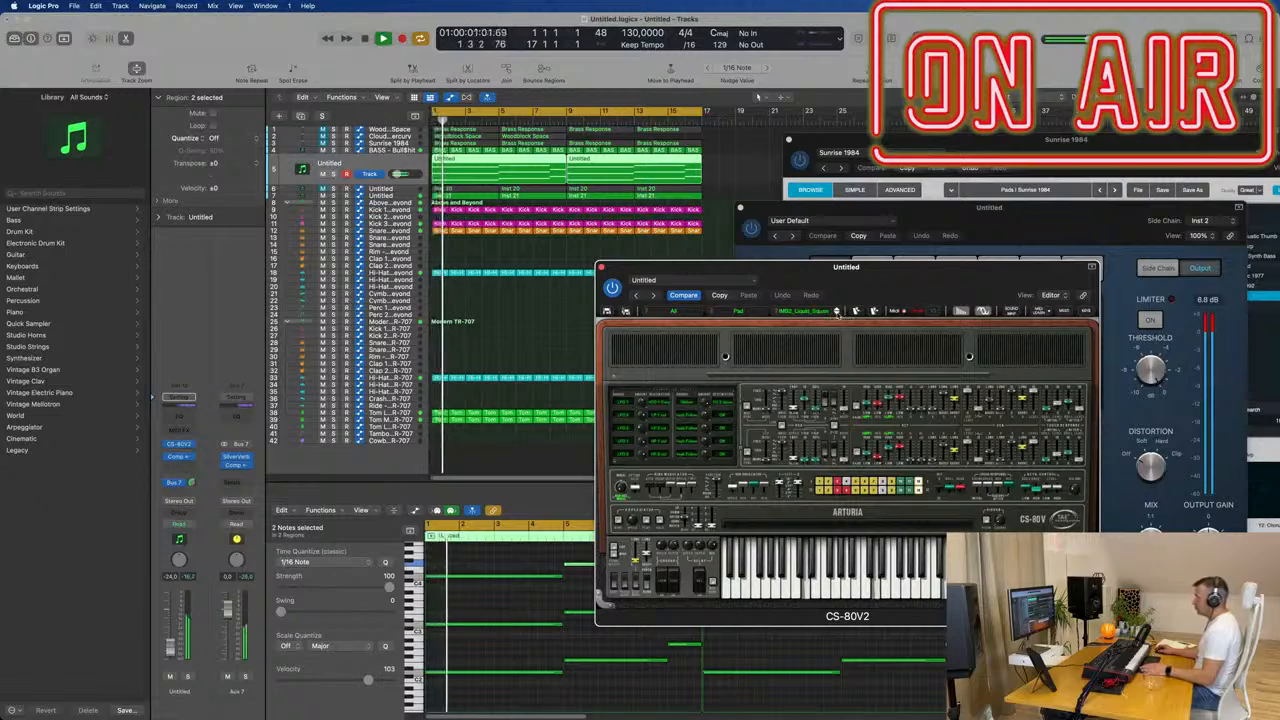
click(836, 314)
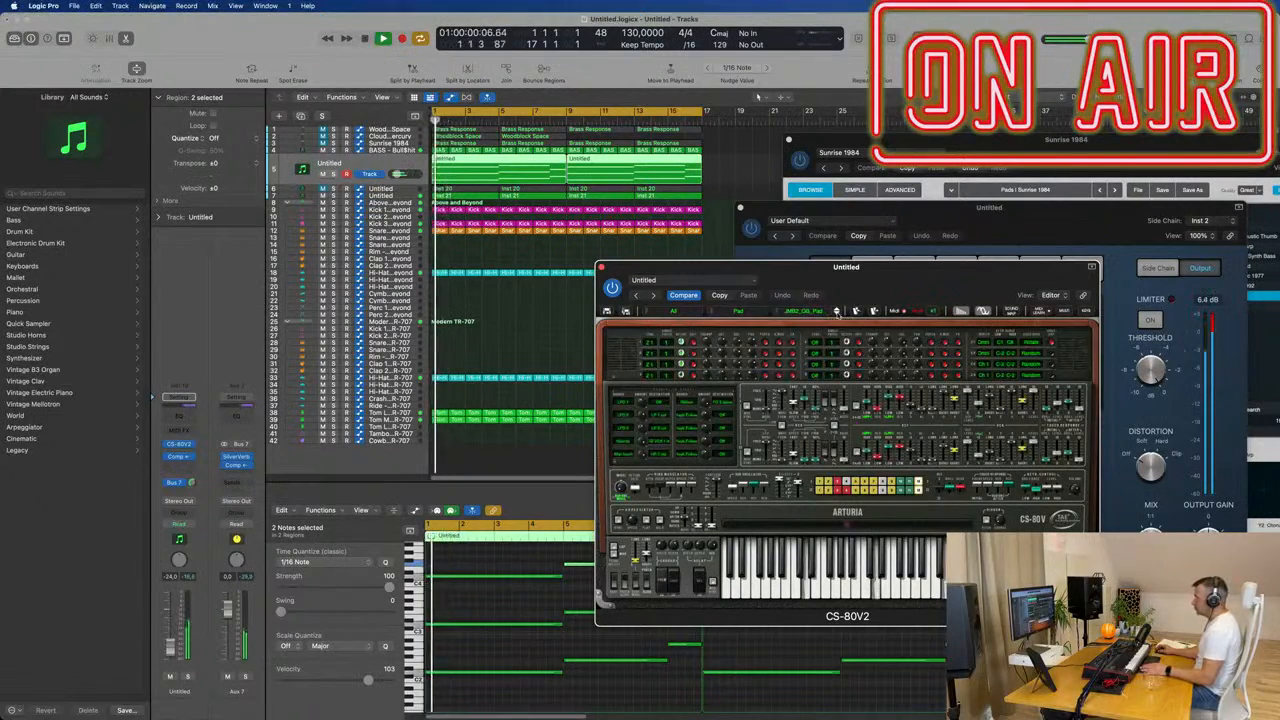
click(836, 314)
Step: Move the CS-80V2 window clear of the arrangement and set the pad track's level to about -17.2 dB
drag(876, 288, 1032, 215)
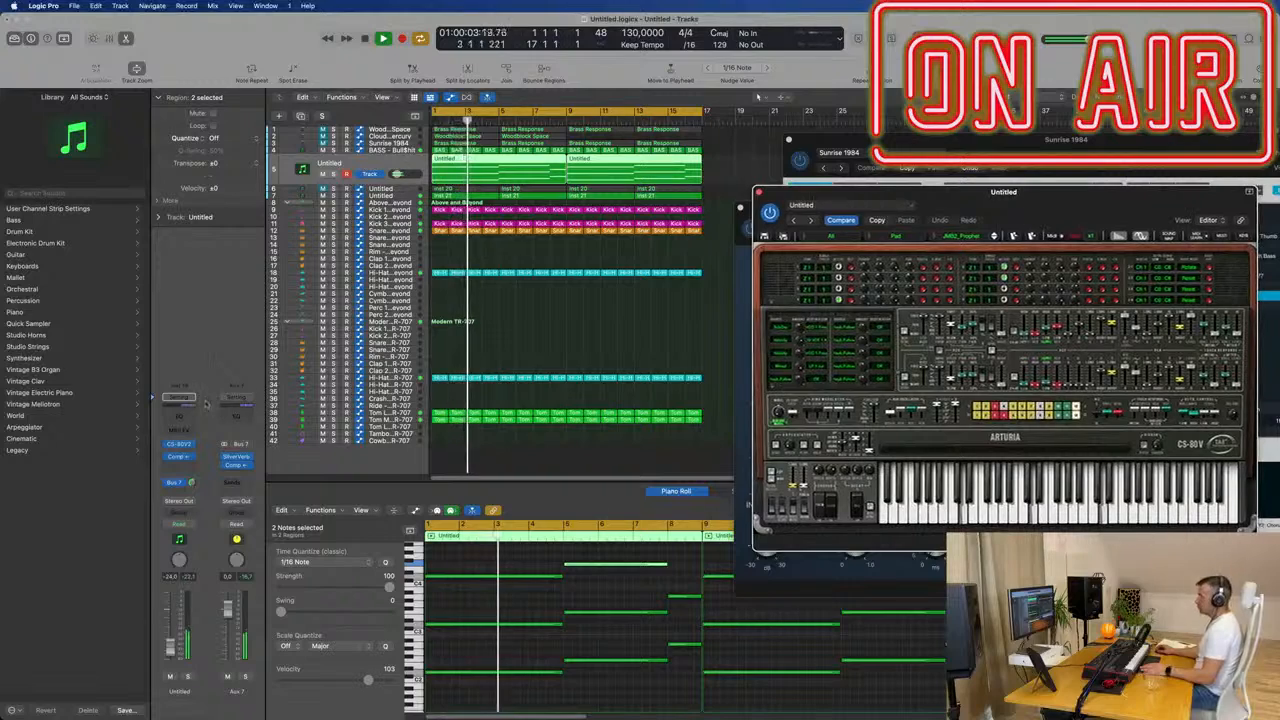
click(146, 632)
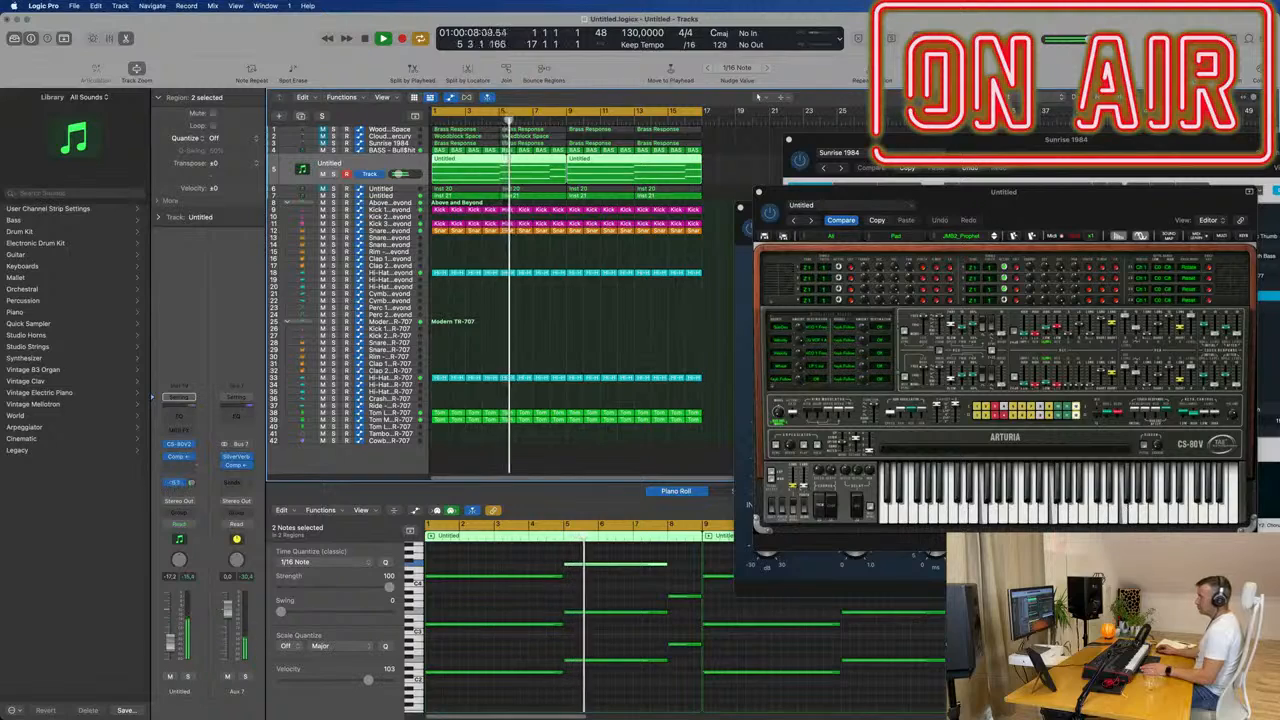
key(space)
key(space)
Step: Reposition the CS-80V2 window and audition the presets from JMB2_Stereo_Pad to JMB_Noisy_Pad, restarting the loop between them
drag(1080, 207, 896, 213)
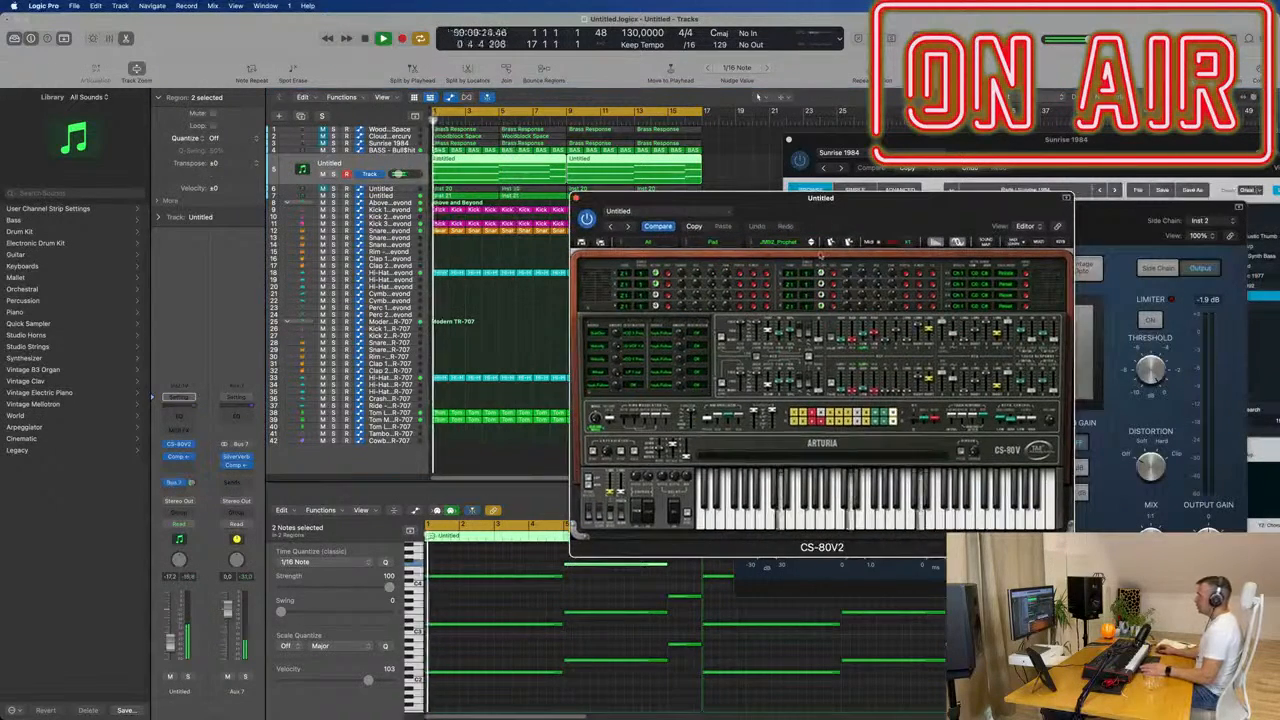
click(812, 245)
key(space)
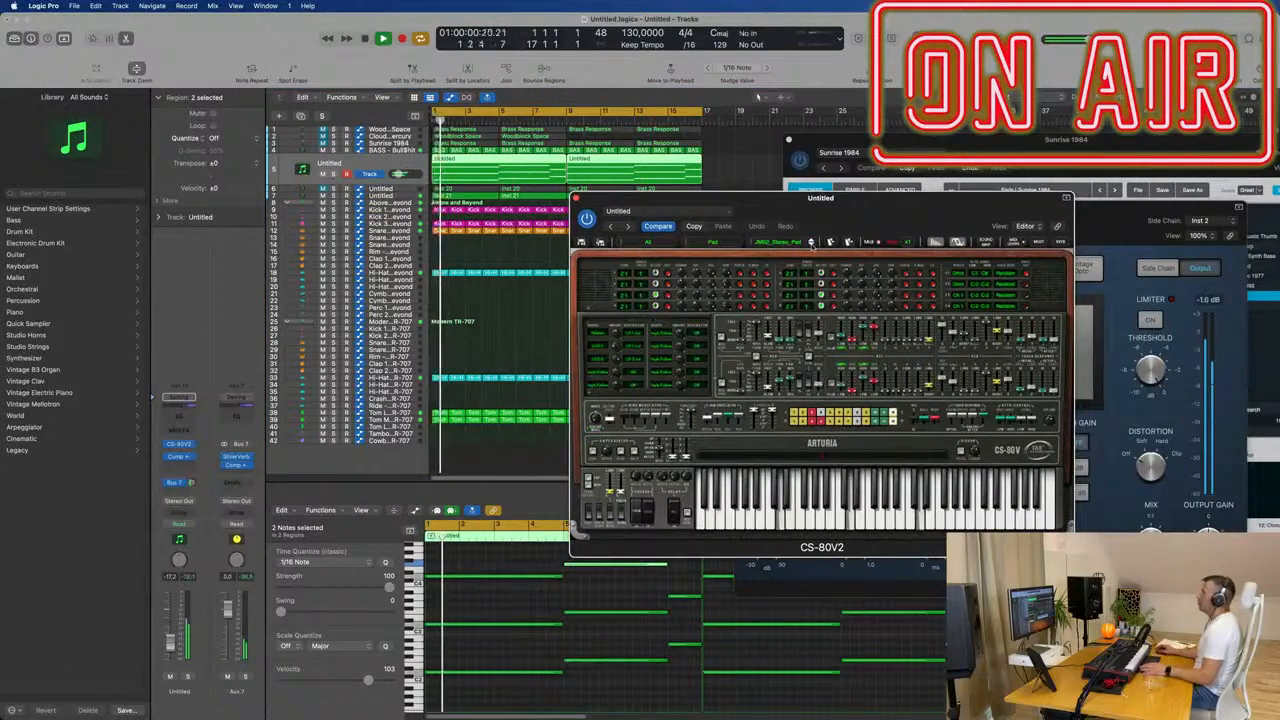
drag(849, 223, 819, 211)
key(space)
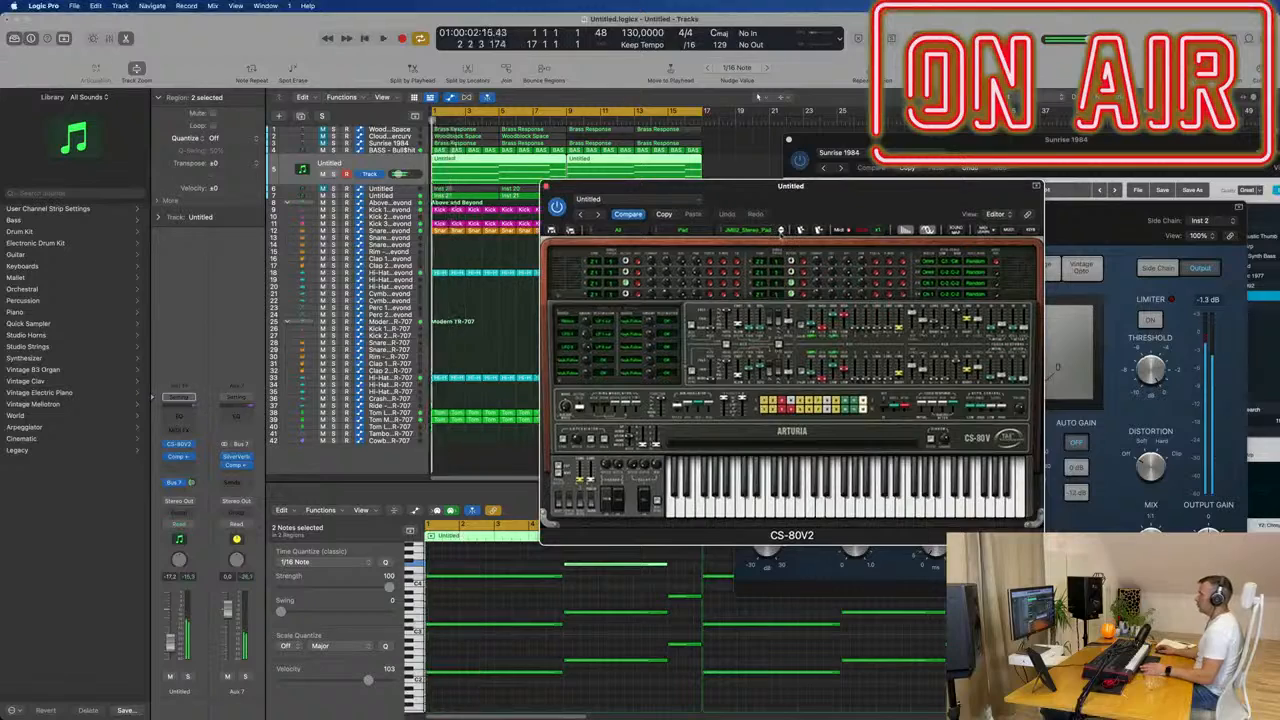
click(781, 232)
key(space)
key(space)
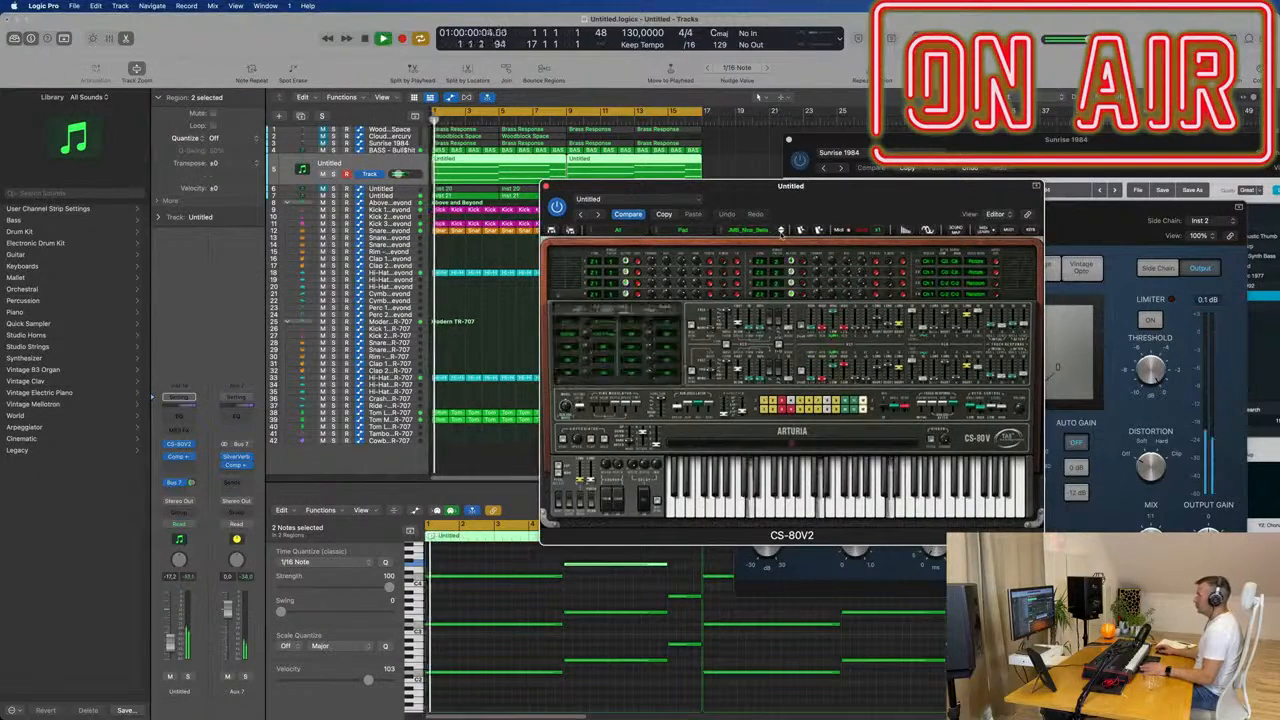
click(781, 232)
key(space)
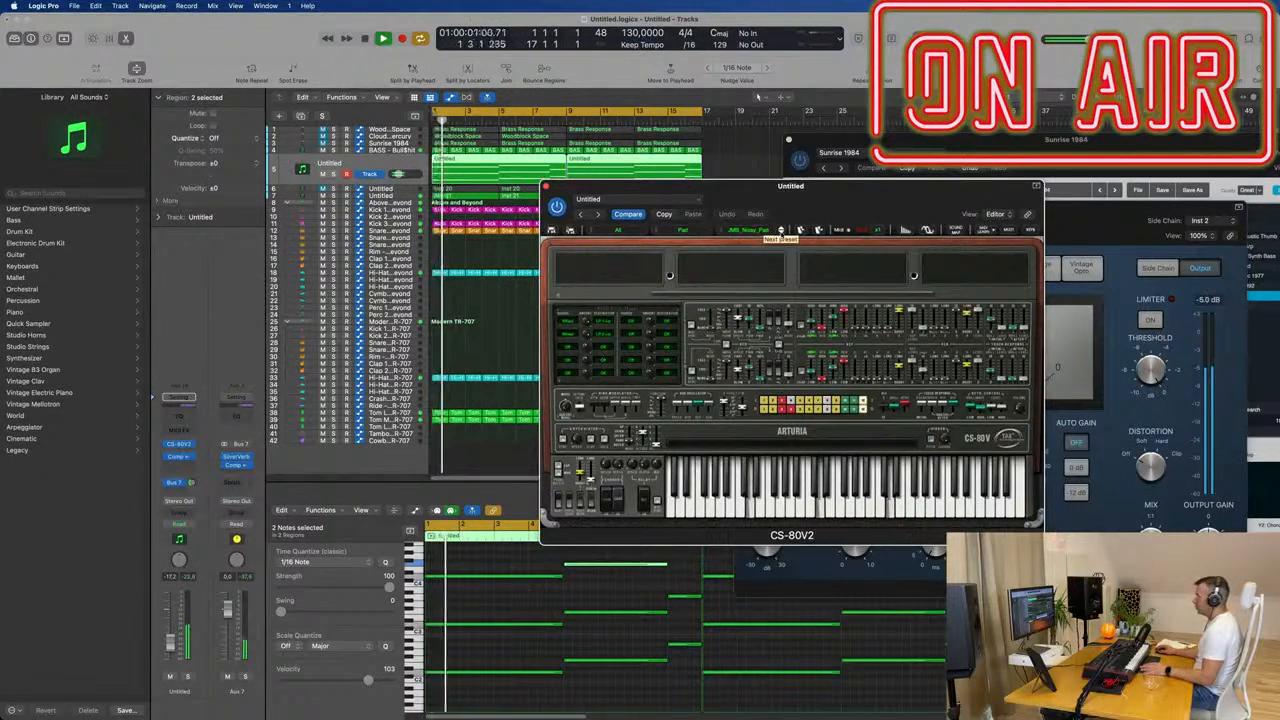
Step: Audition the Pad presets after JMB_Noisy_Pad up to JMB_Soft_Pad2 against the restarted loop
click(780, 232)
click(781, 232)
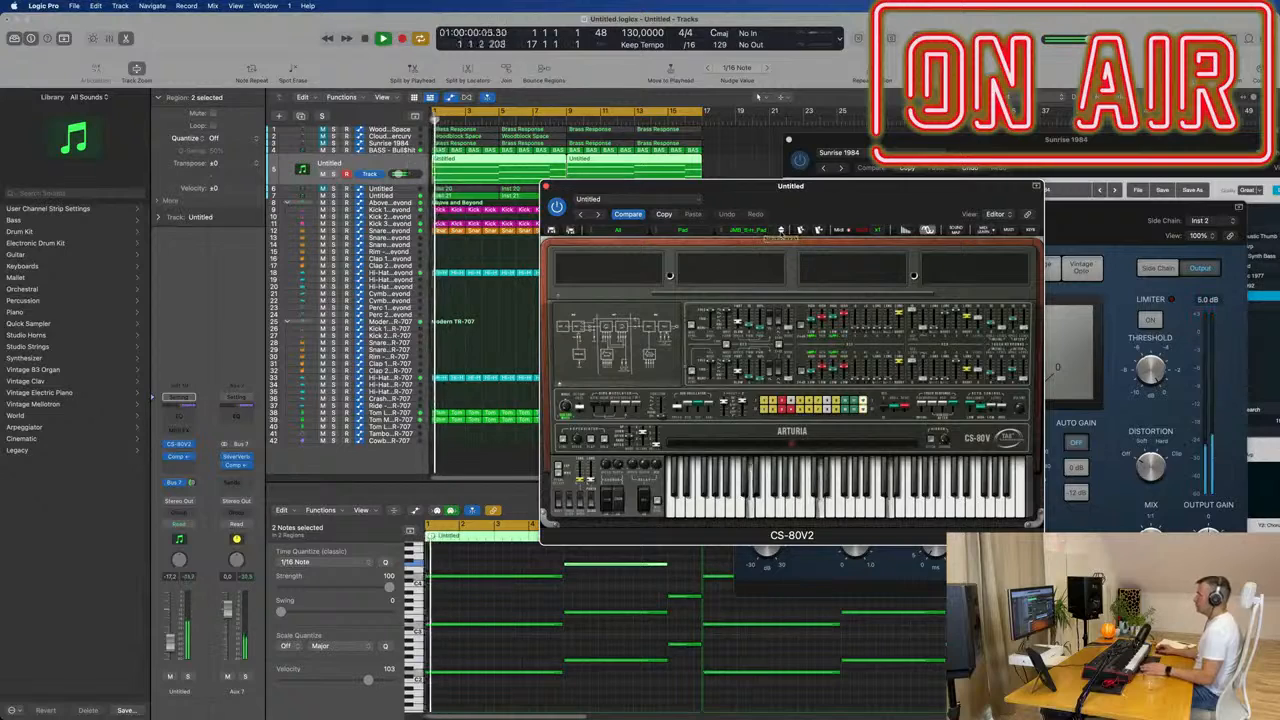
click(781, 233)
key(space)
key(space)
key(space)
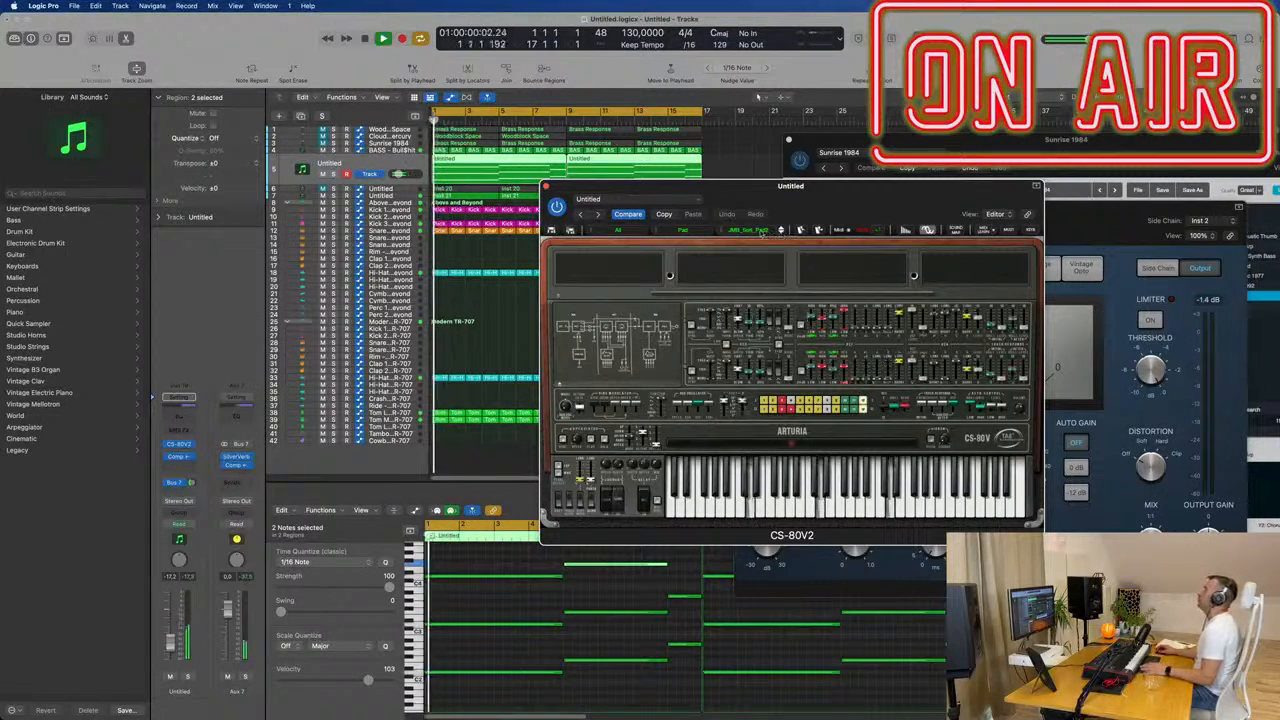
Step: Load the DAWN2DUSK preset from the Pad category and audition it, FAIRLIGHTNING and HV-FEMALE
click(721, 233)
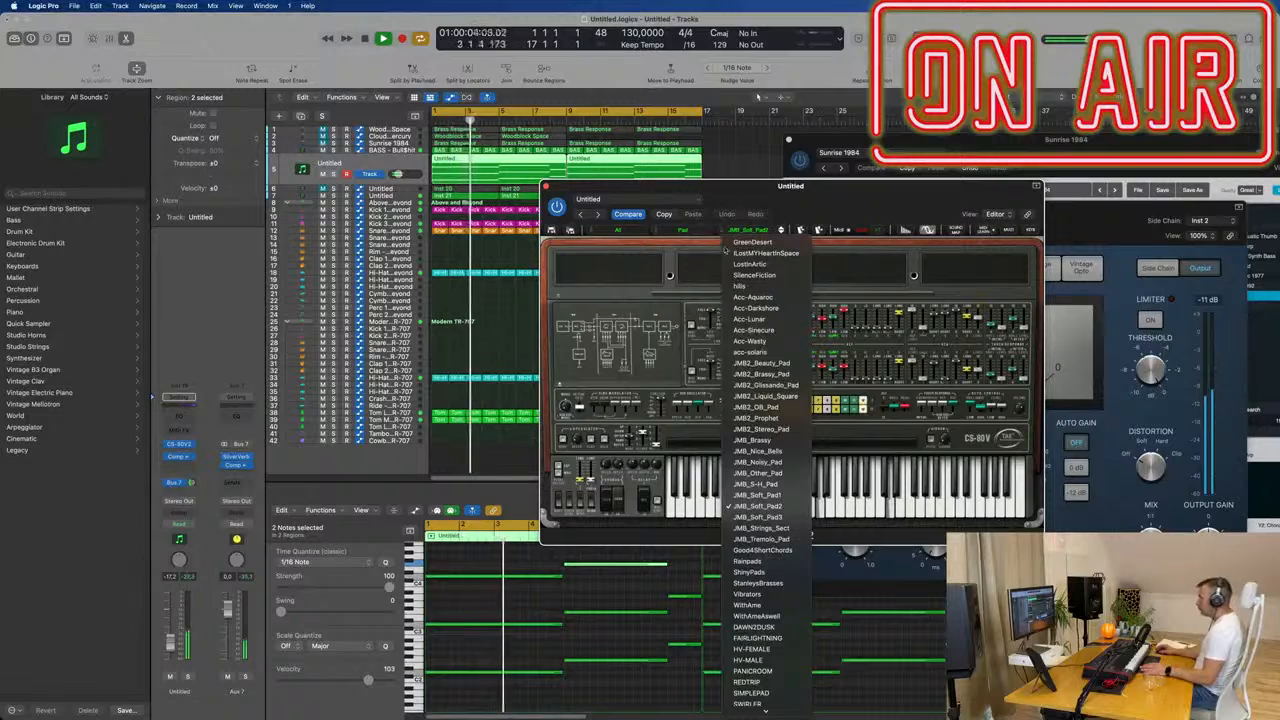
scroll(770, 378, down, 10)
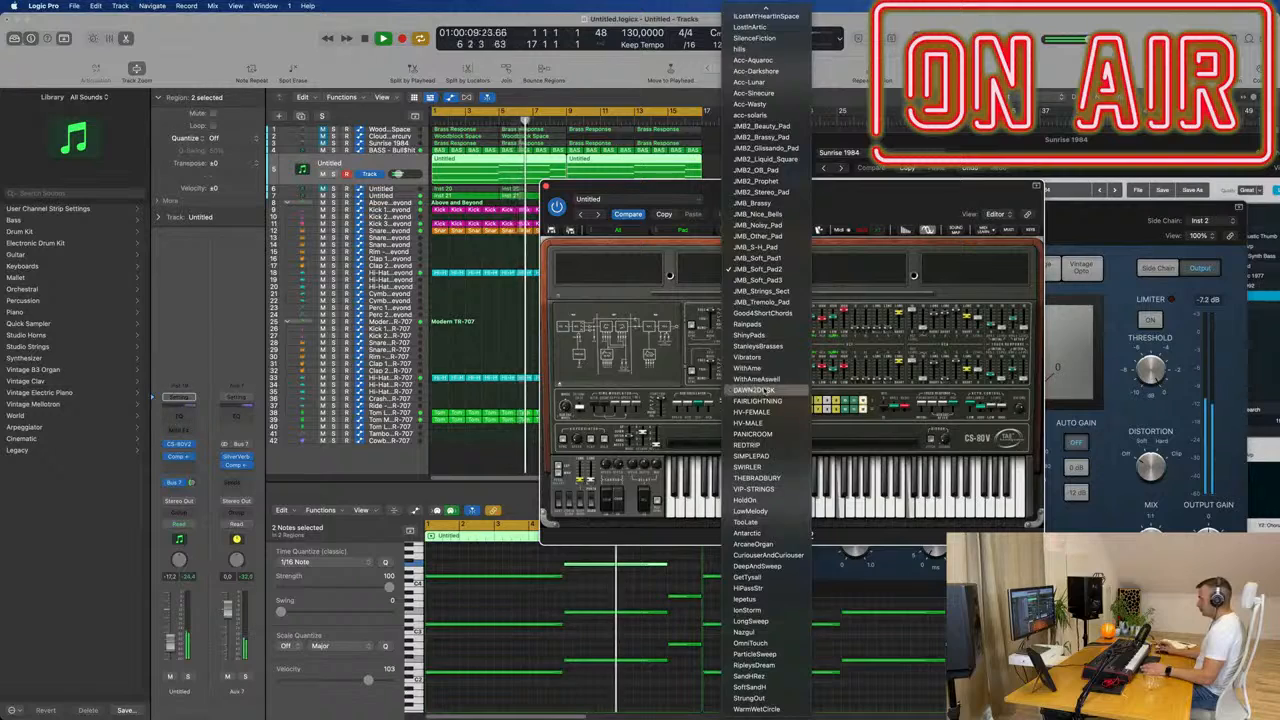
click(755, 389)
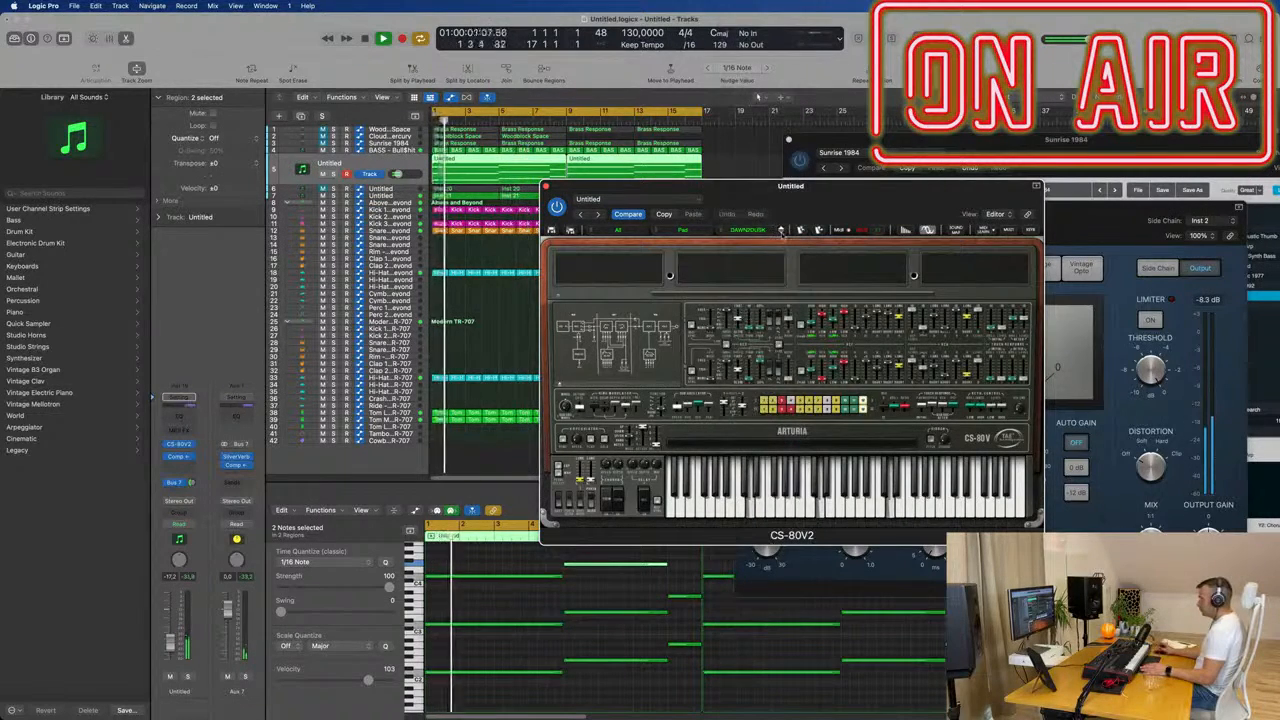
click(781, 232)
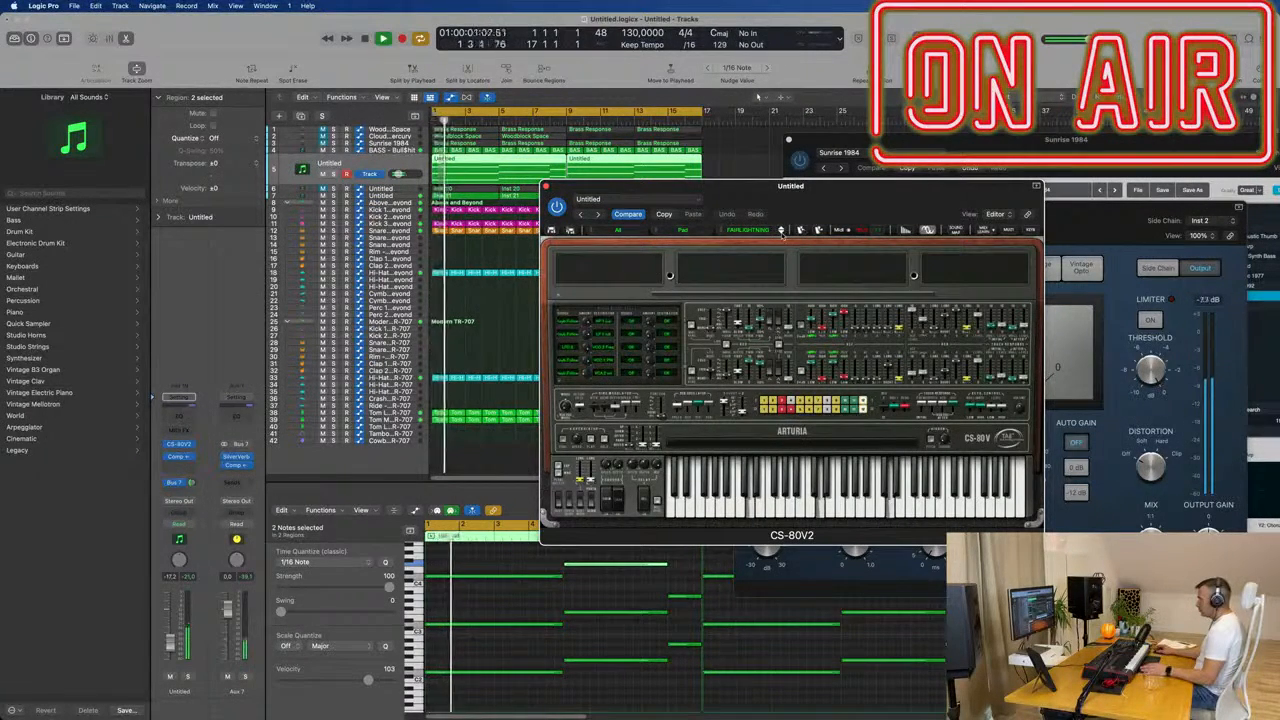
click(781, 232)
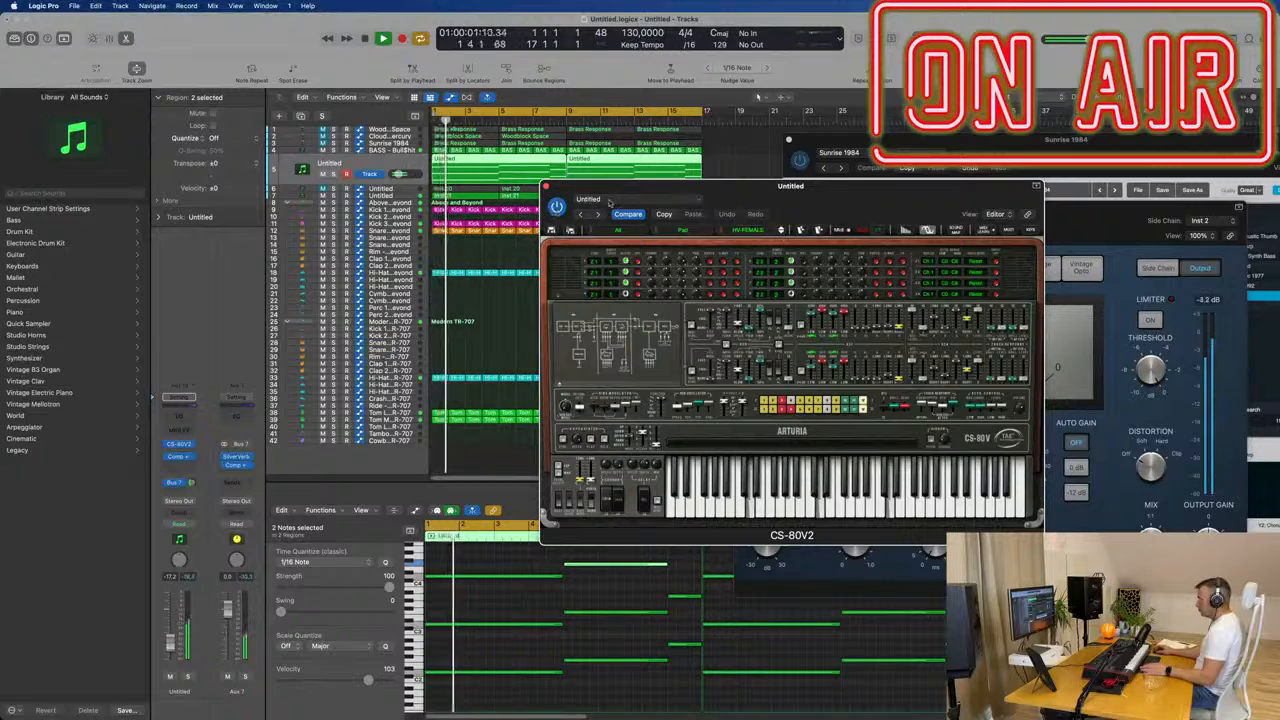
Step: Switch the CS-80V2 to the J.M.B_Sweep-n_Wha preset in the Pads category
click(609, 202)
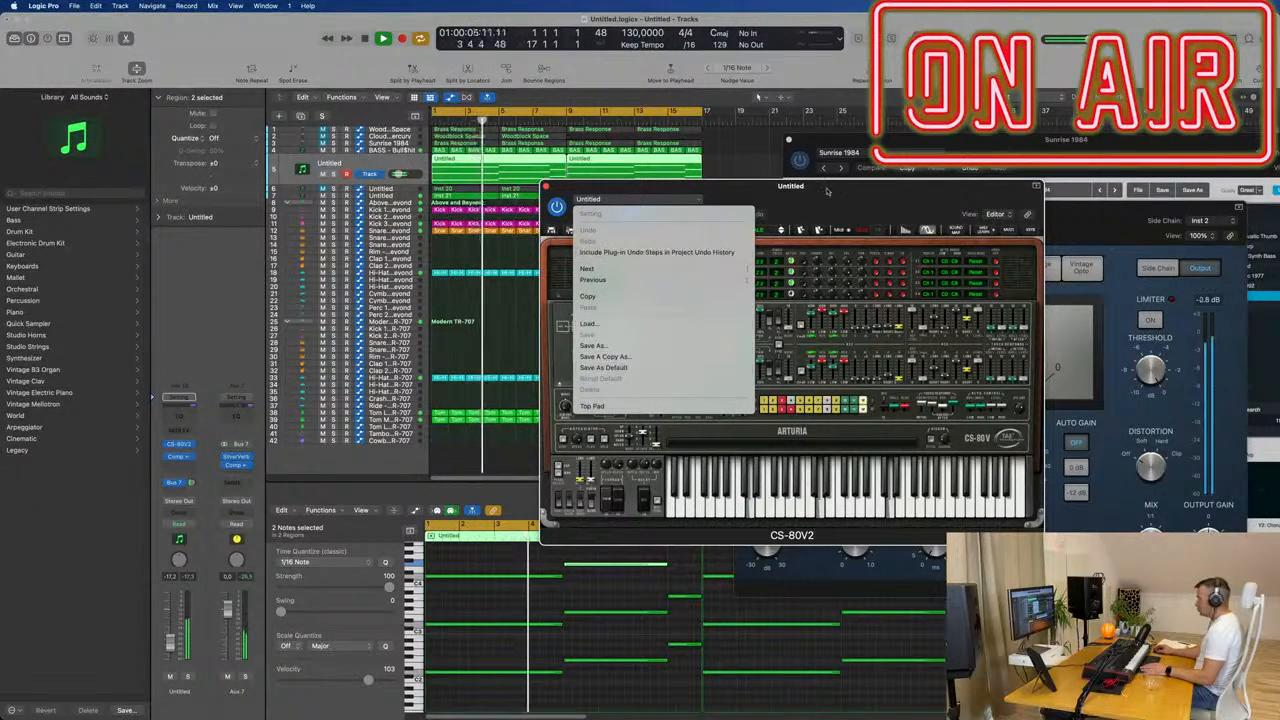
click(530, 213)
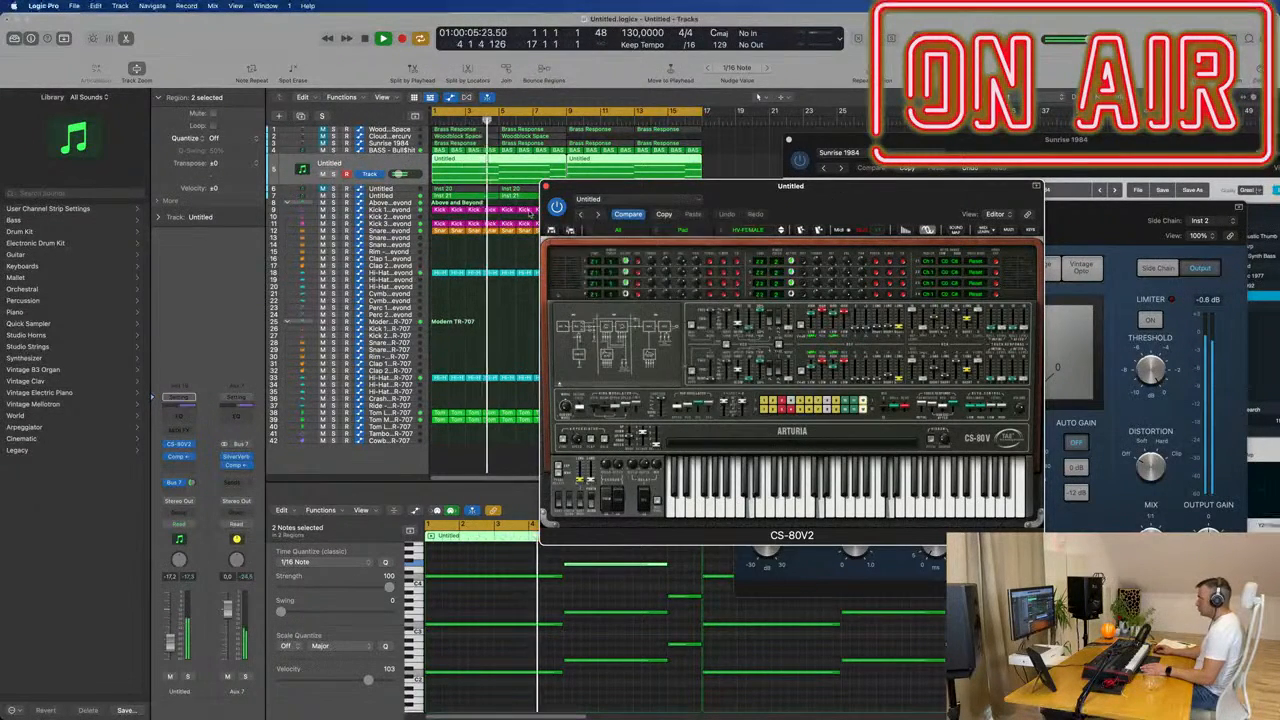
click(598, 215)
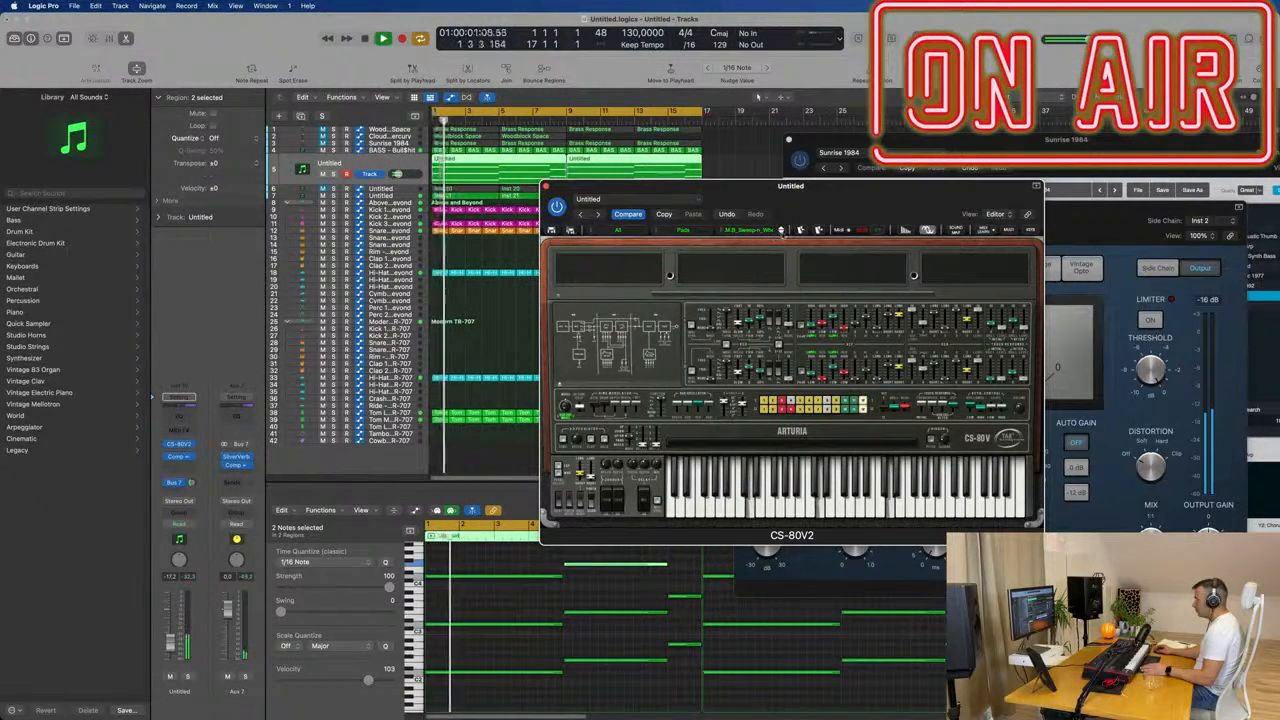
Step: Audition the Pads presets following J.M.B_Sweep-n_Wha, starting with J.M.B_Sweep_VCA and restarting the loop between changes
click(782, 233)
key(Return)
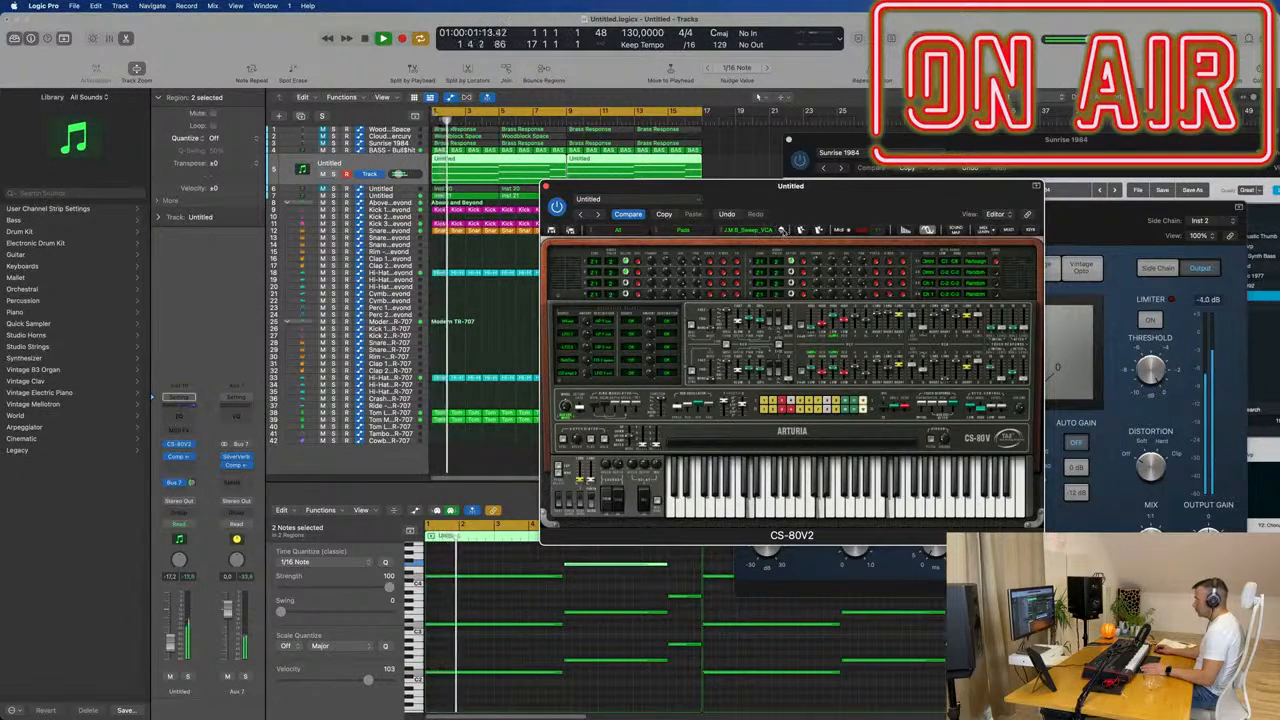
click(783, 232)
key(Return)
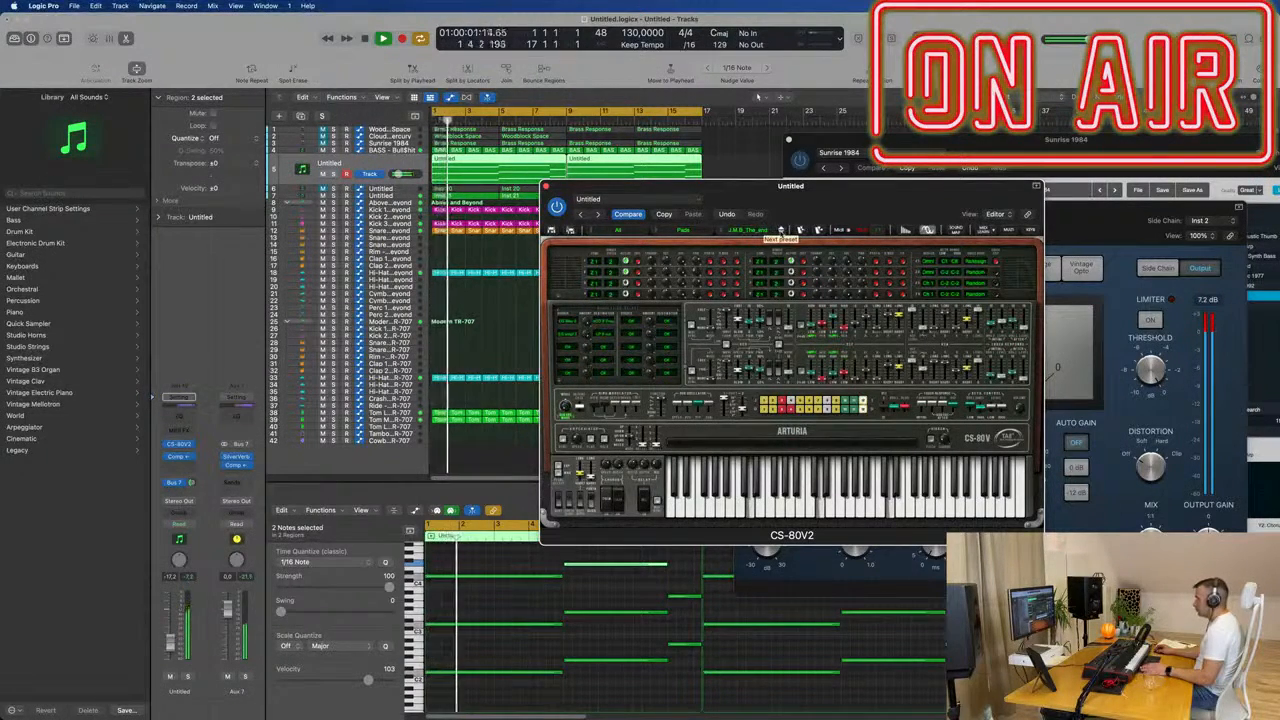
click(781, 230)
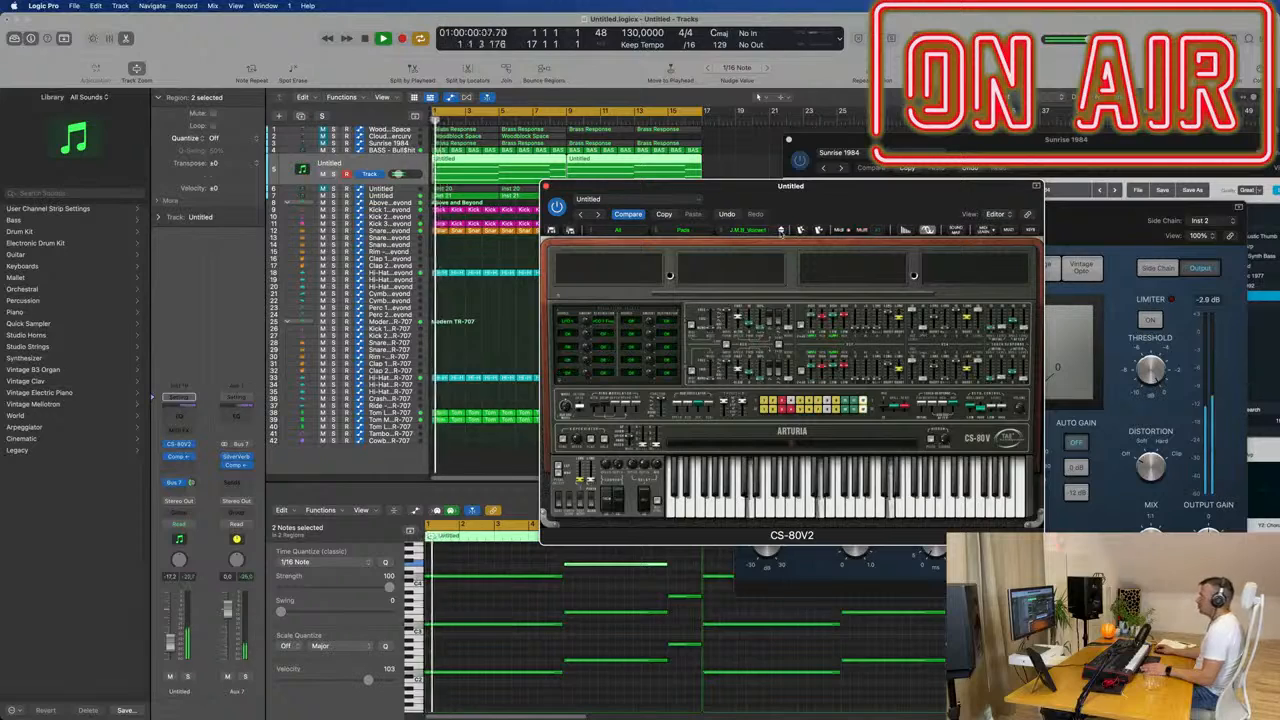
click(782, 230)
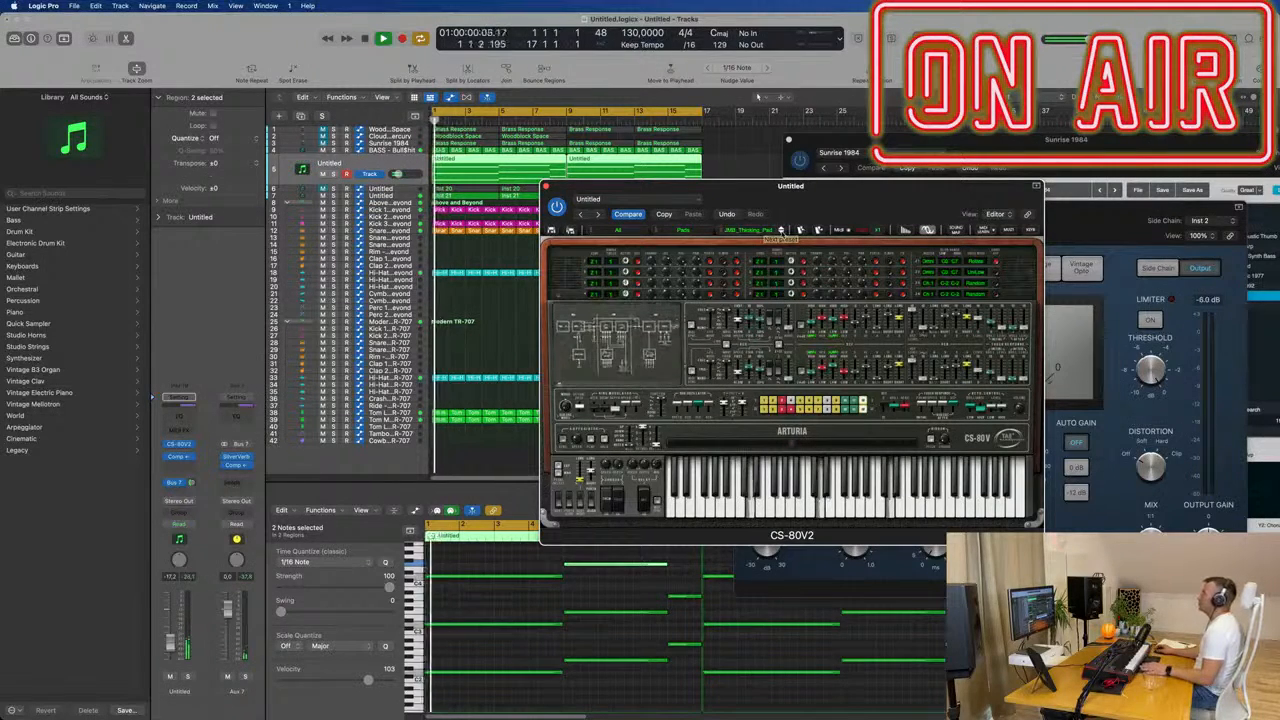
Step: Return the CS-80V2 to the J.M.B_Sweep-n_Wha preset and close its window
click(781, 230)
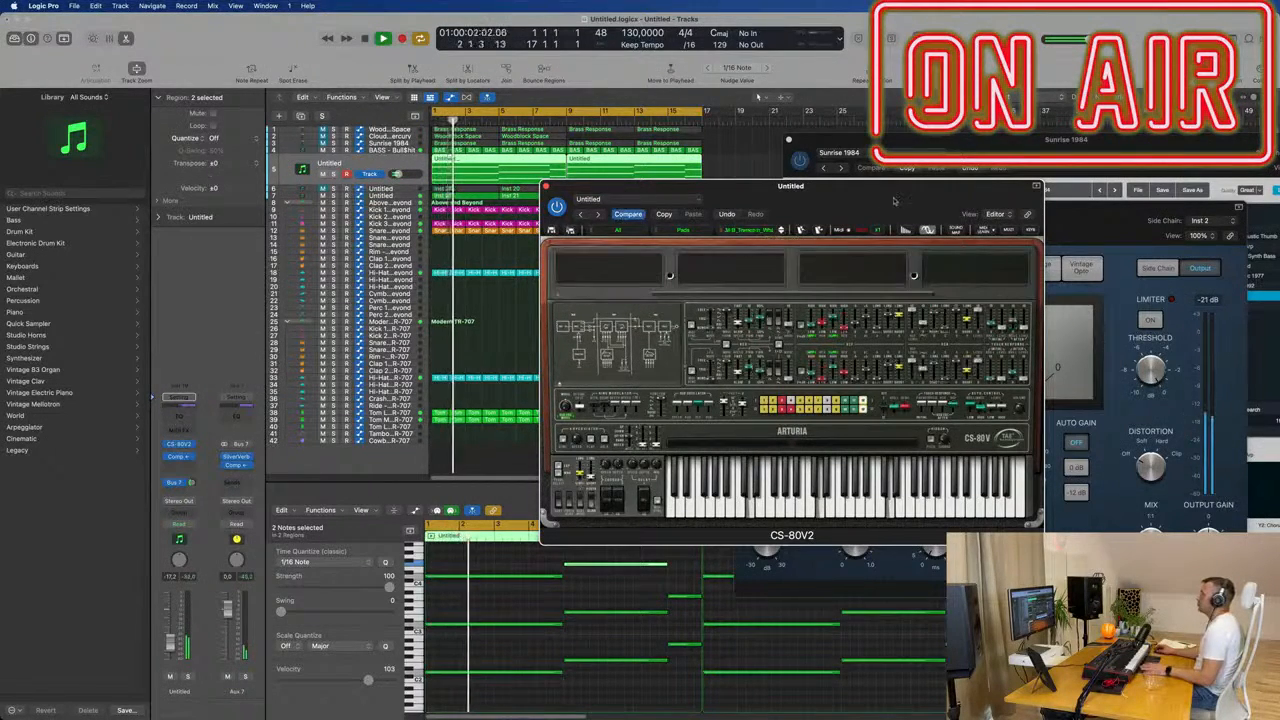
drag(831, 197, 1000, 252)
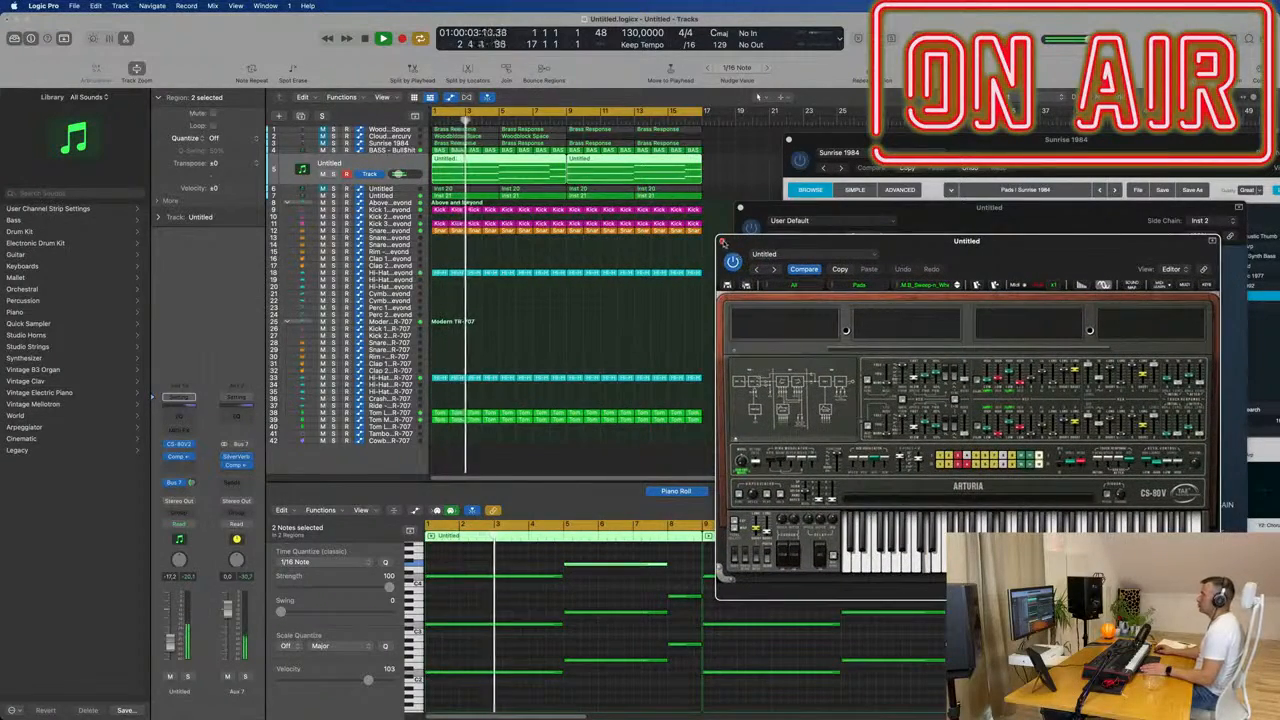
click(715, 240)
Step: Restart the loop and set the pad track's level to about -23.5 dB
key(Return)
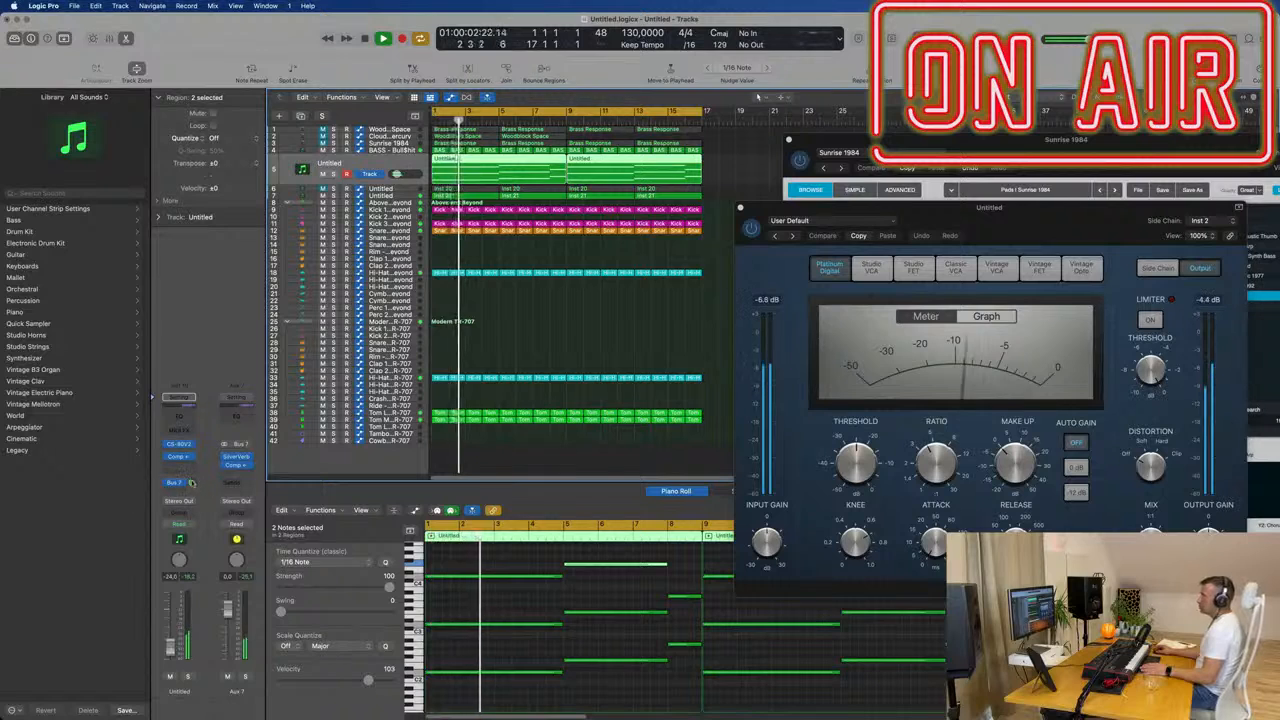
drag(194, 478, 194, 473)
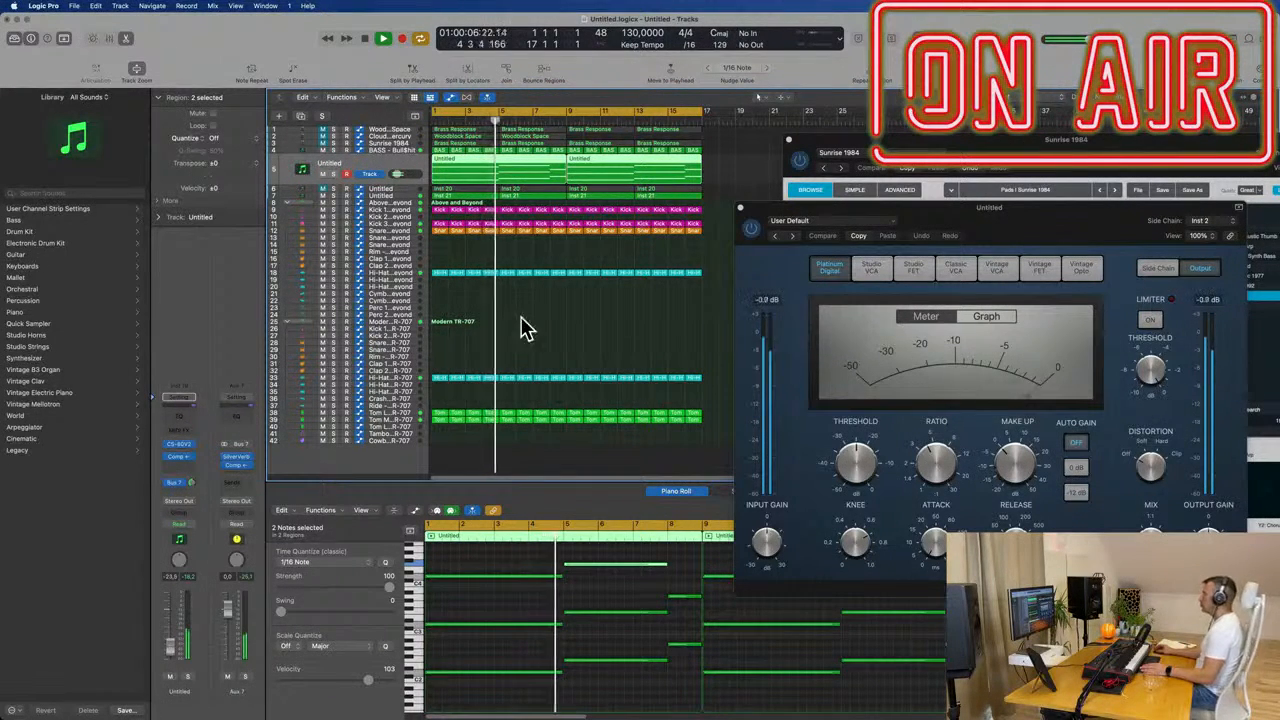
Step: Close the Compressor window and move the Sunrise 1984 instrument window clear of the arrangement
drag(1018, 234, 773, 356)
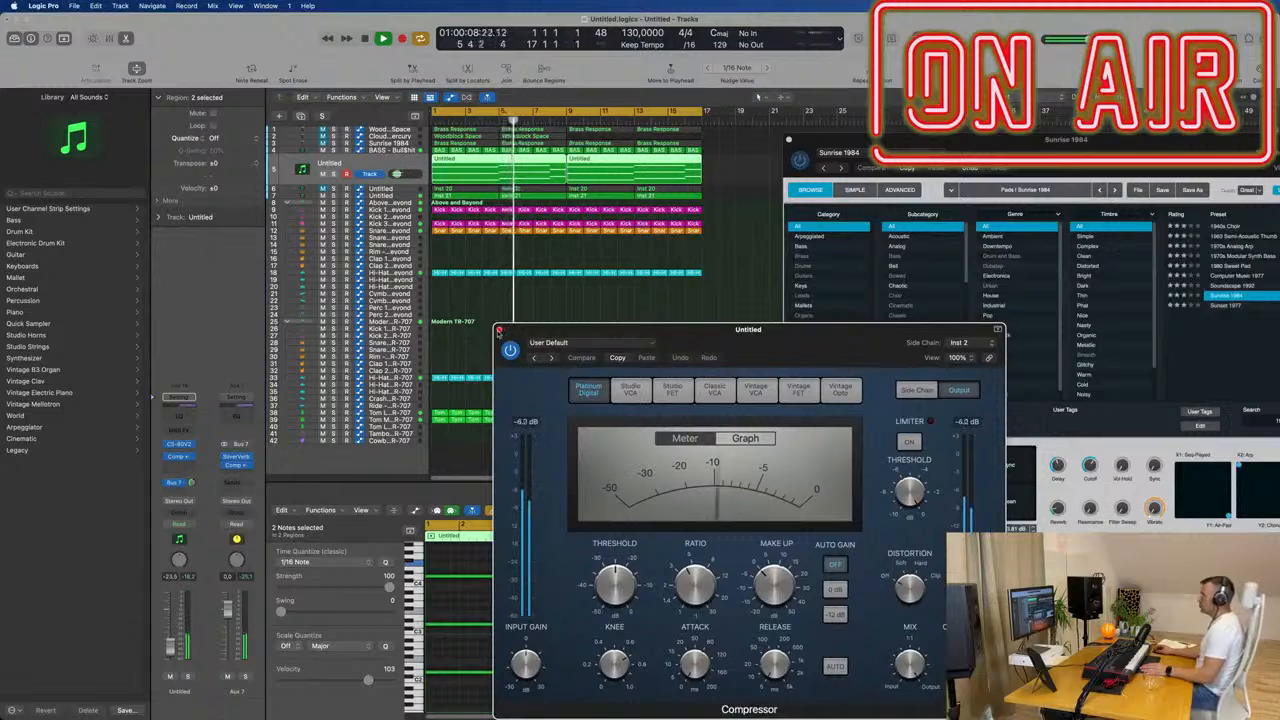
click(499, 330)
drag(830, 140, 1102, 133)
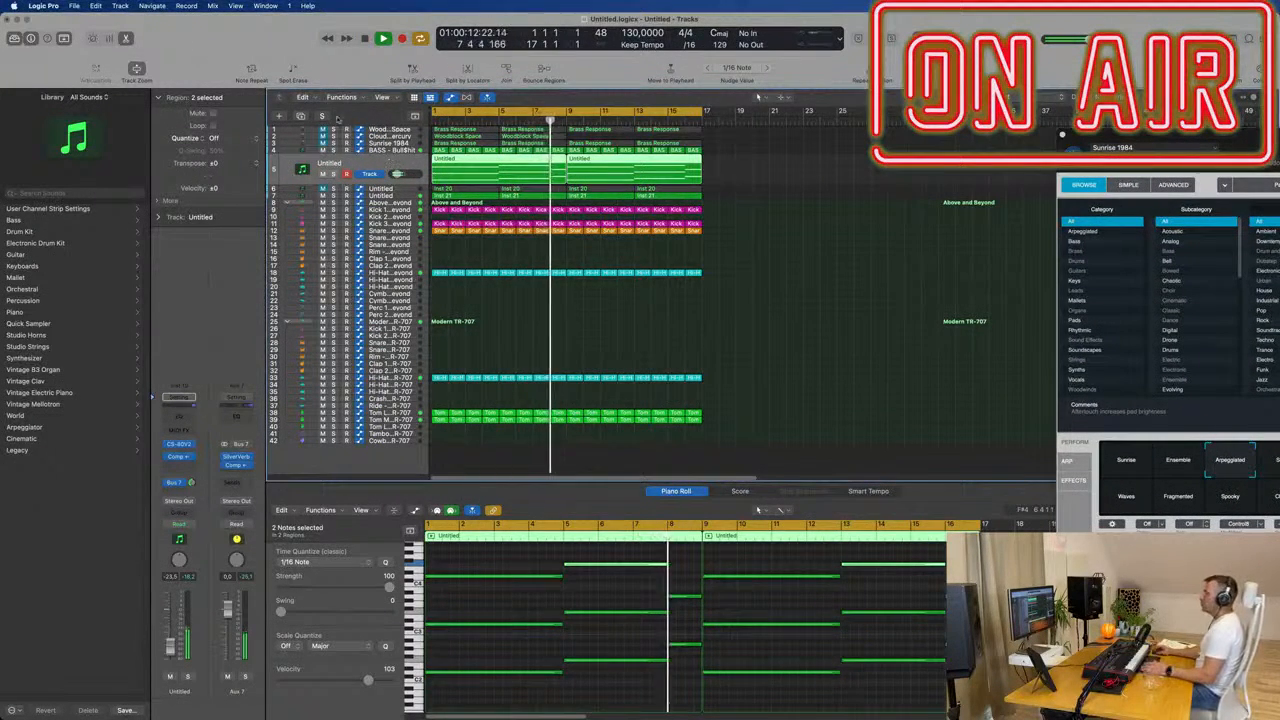
Step: Duplicate the pad track with its CS-80V2 and Compressor setup, and select the BASS - Bull$hit track
key(super+d)
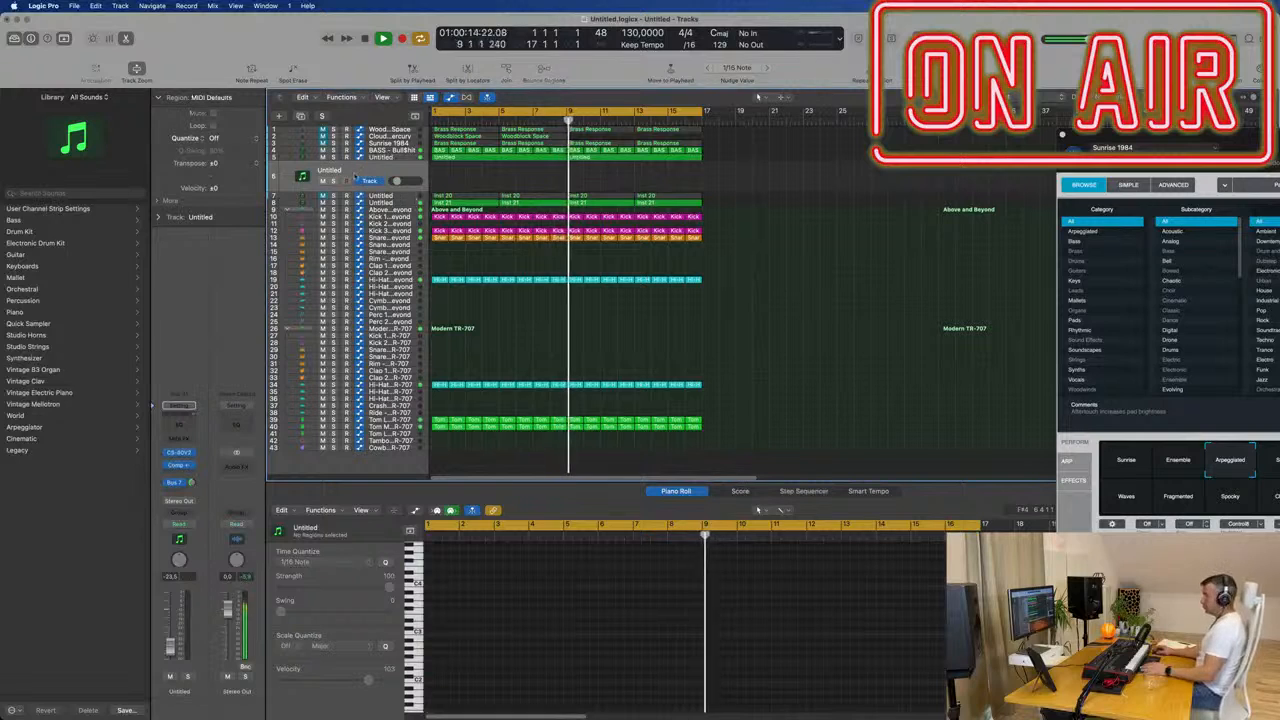
key(Return)
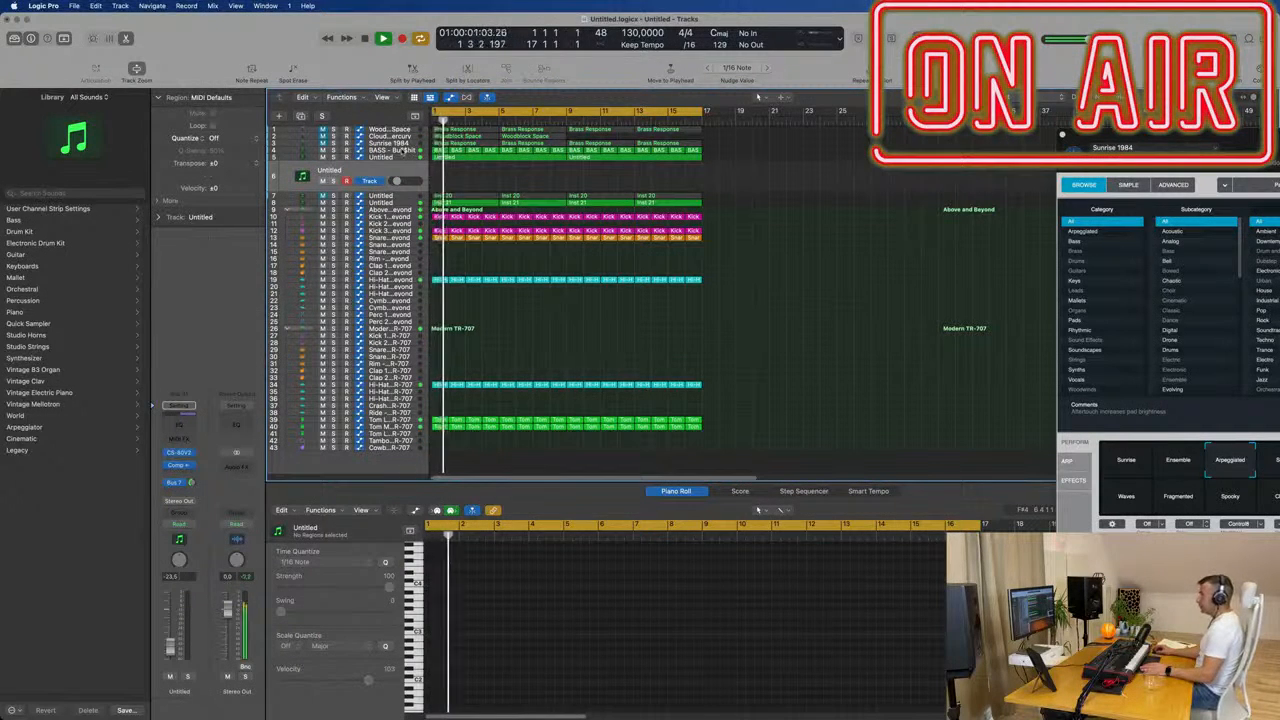
key(super+z)
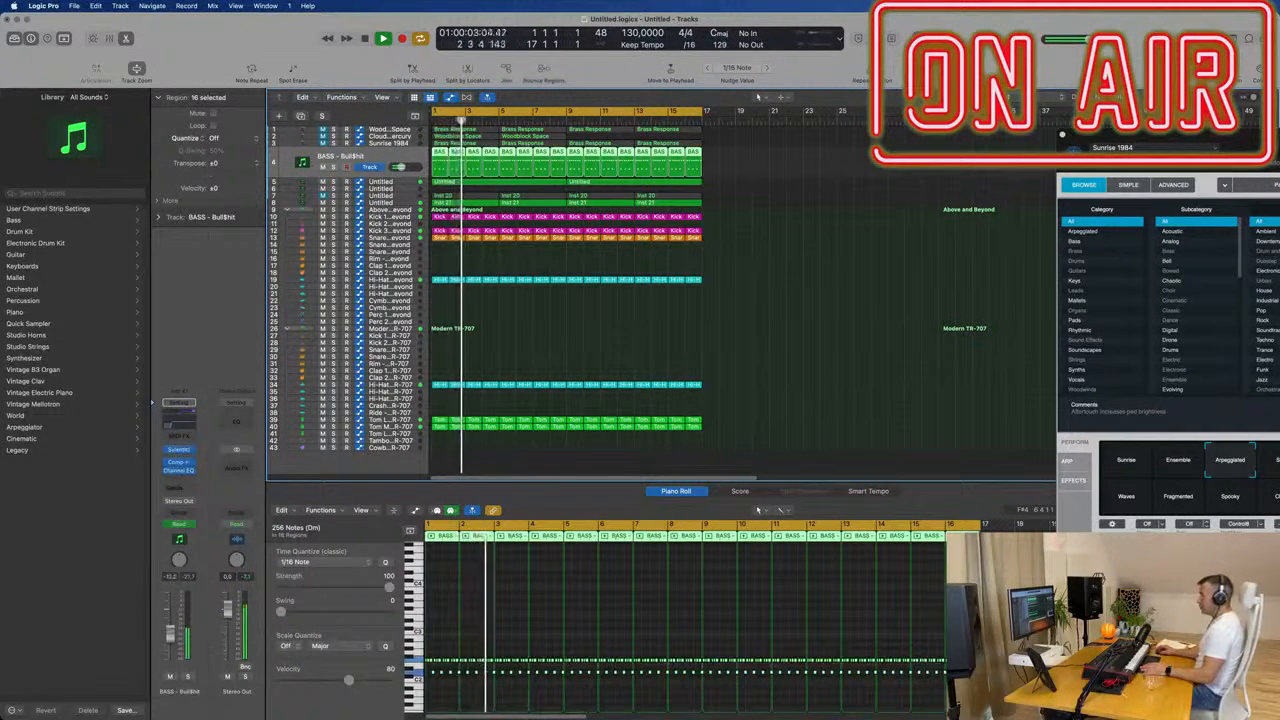
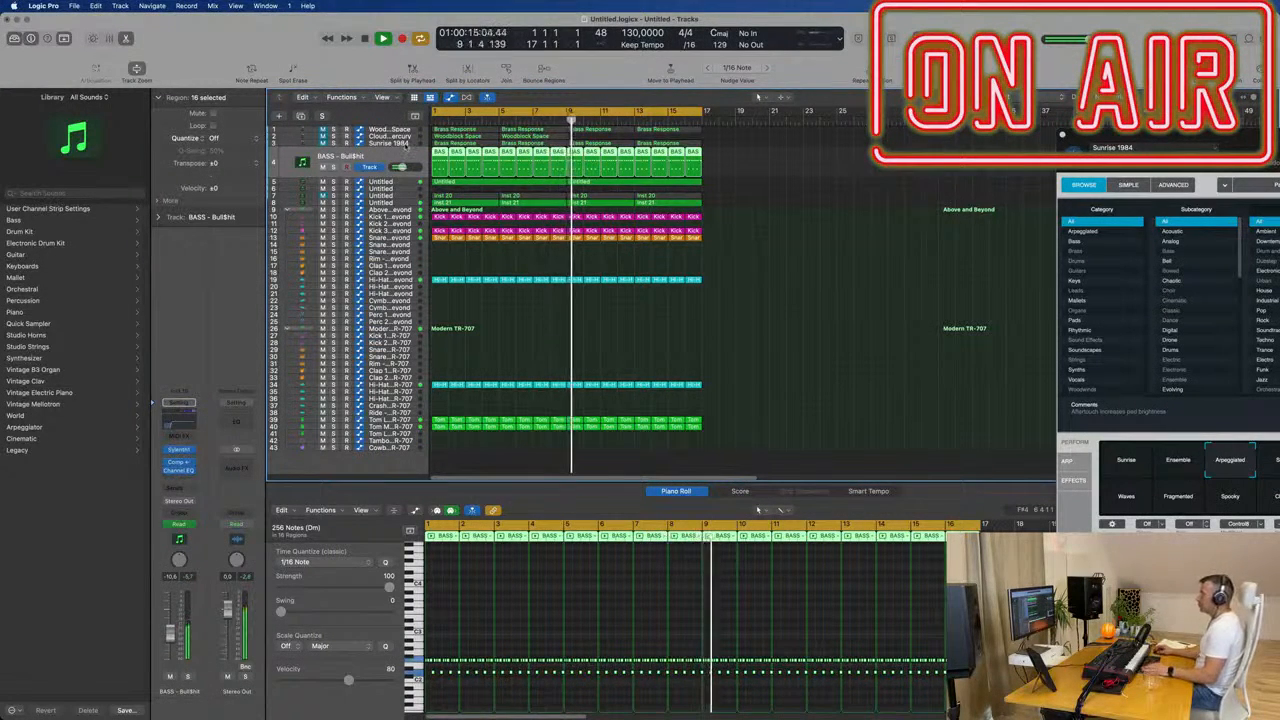
Step: Audition the Sunrise 1984 track in the loop by unmuting it briefly and muting it again
click(406, 146)
click(323, 161)
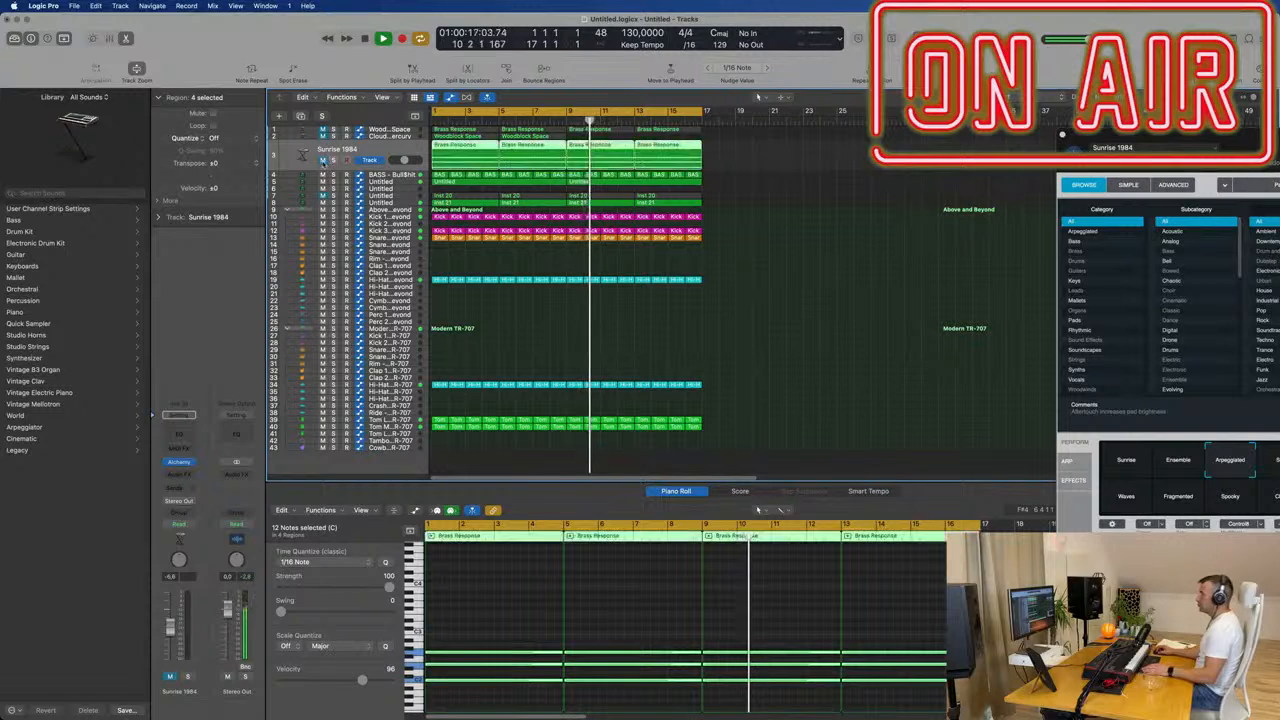
click(323, 161)
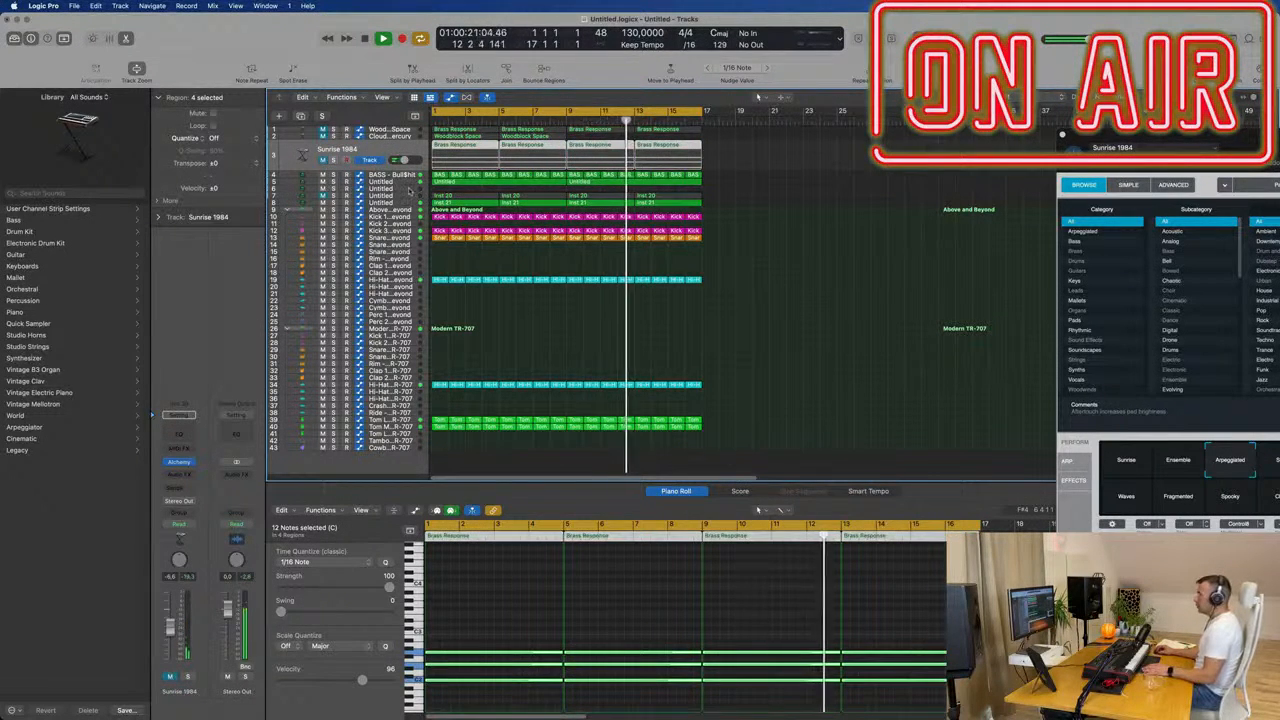
Step: Load the C.L_HuckFinCutoff lead preset in the duplicated track's CS-80V2 and move its window off the track list
click(408, 189)
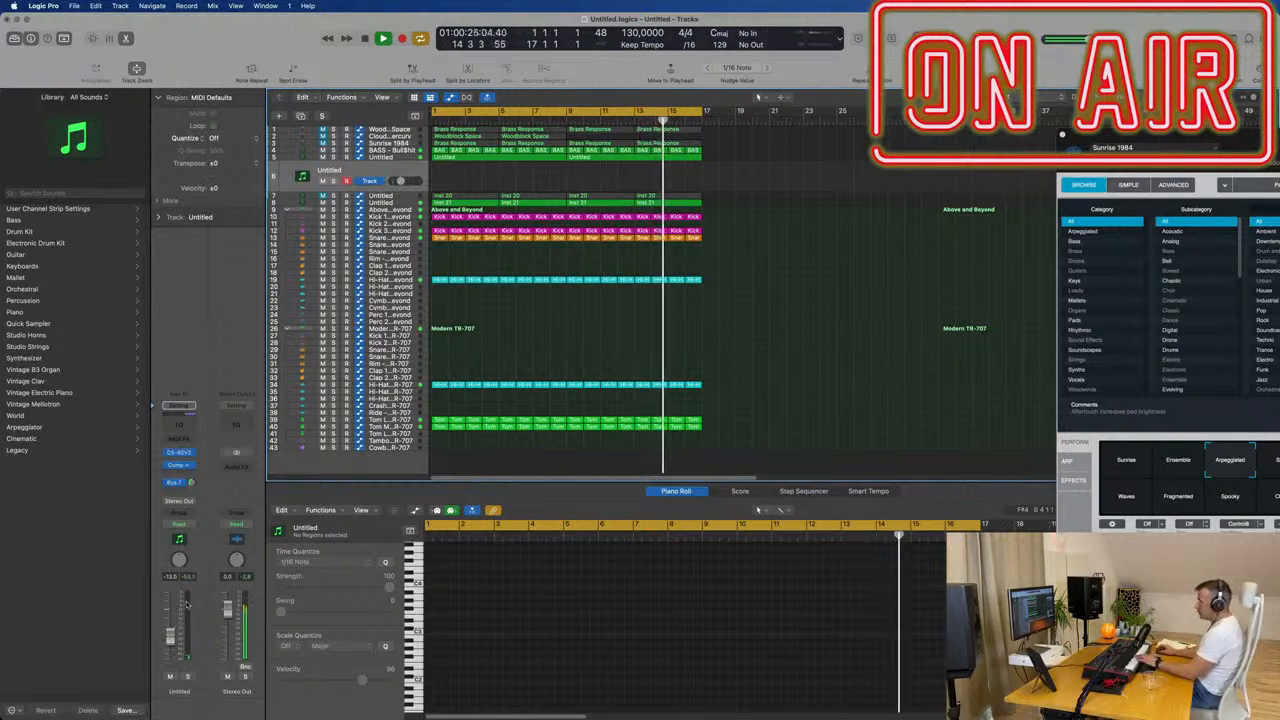
click(176, 453)
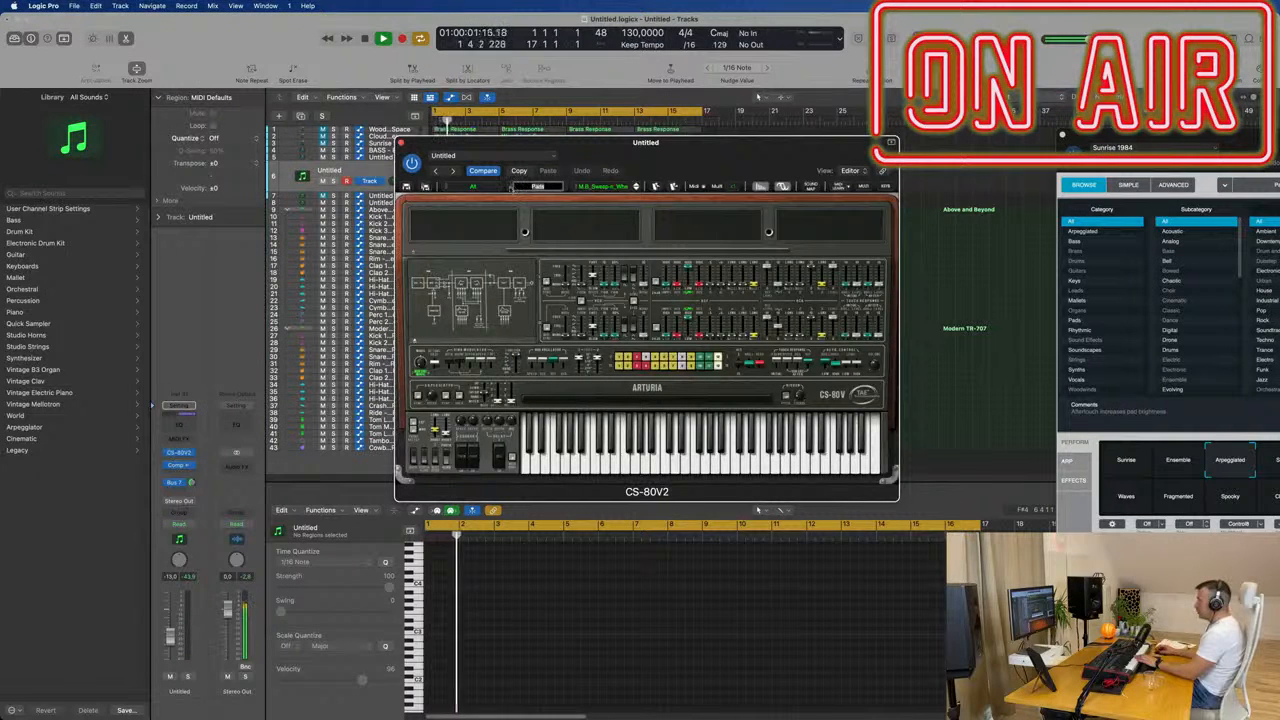
click(511, 188)
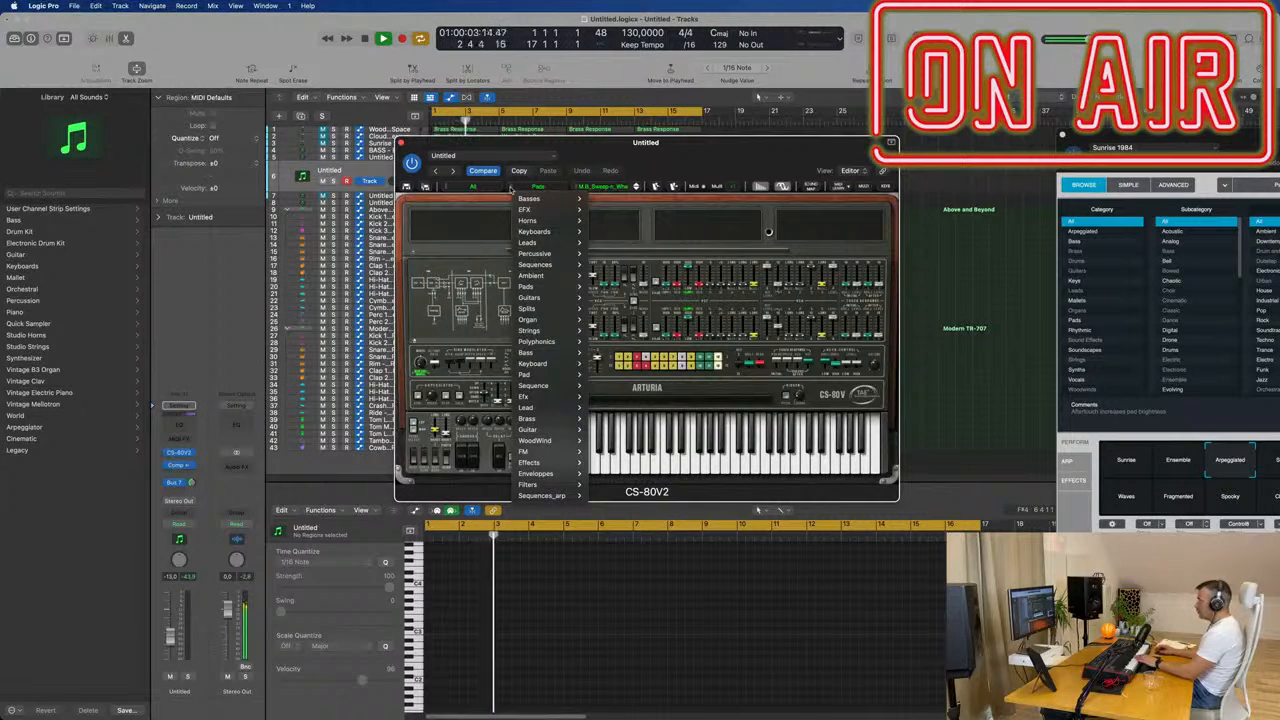
mouse_move(549, 243)
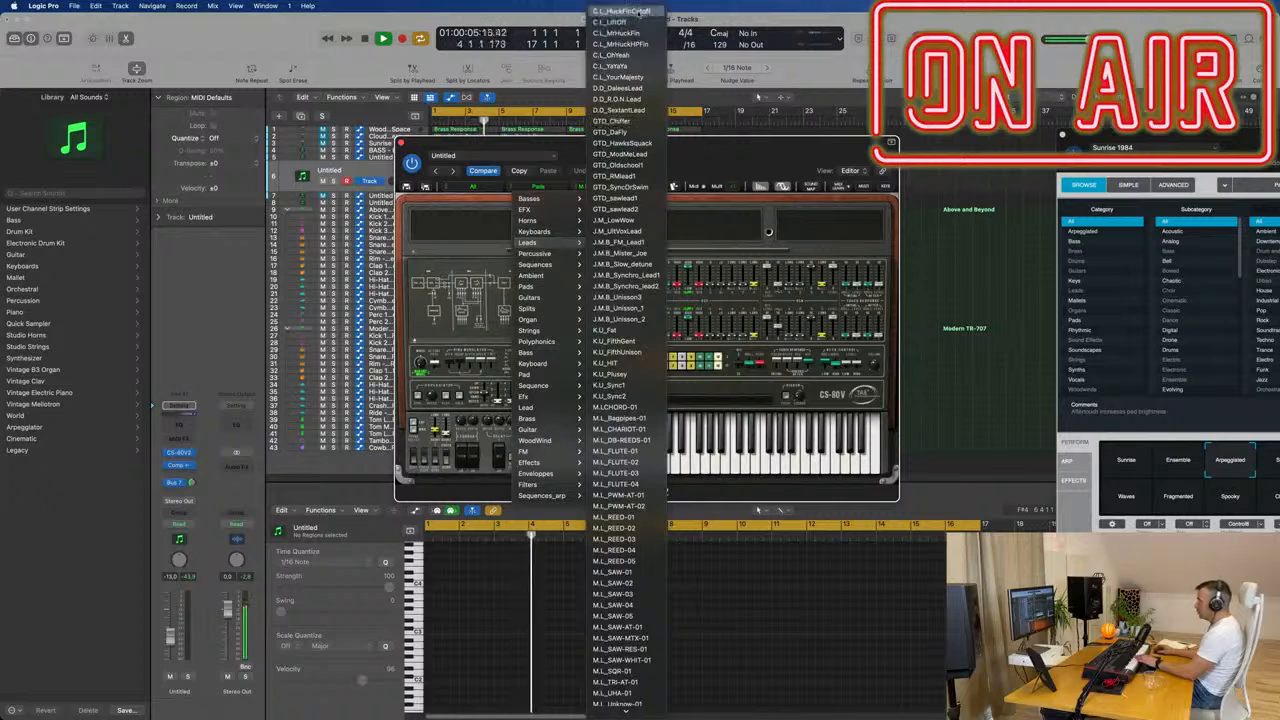
click(636, 10)
drag(693, 144, 798, 147)
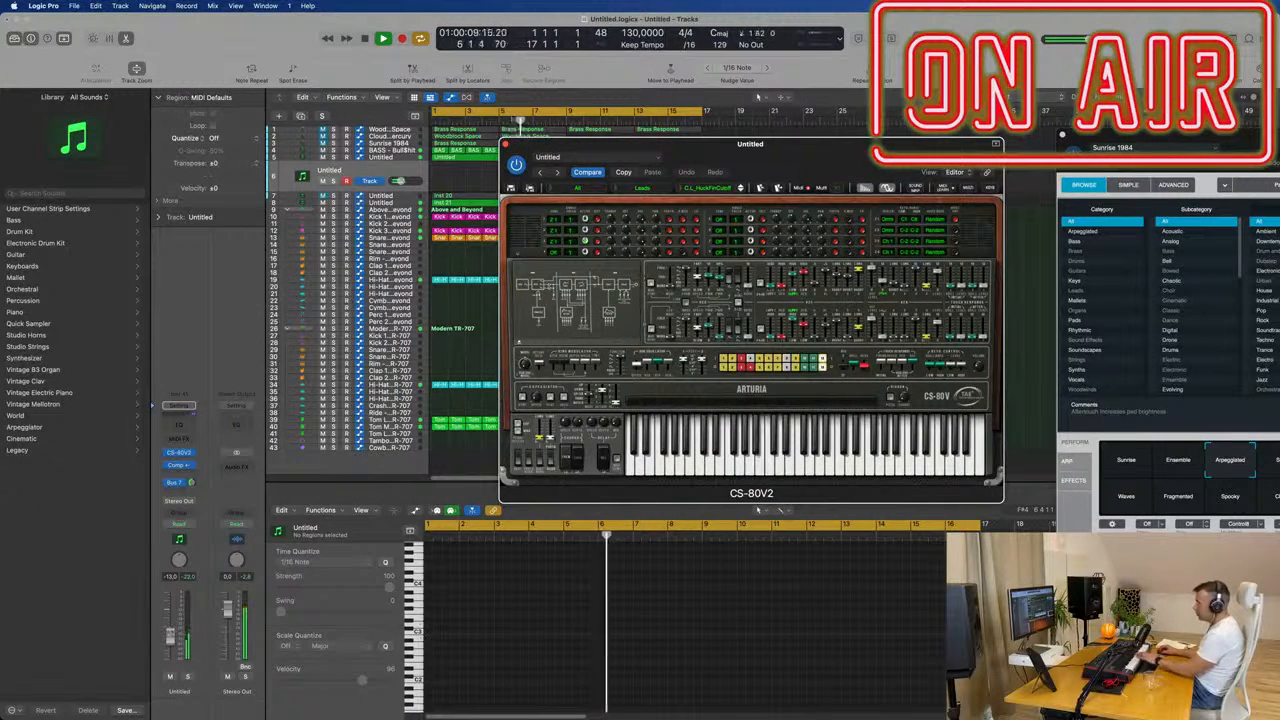
Step: Adjust the new lead track's Bus 7 send and set its level to about -12.6 dB while trying the next lead preset
click(182, 492)
drag(192, 482, 193, 483)
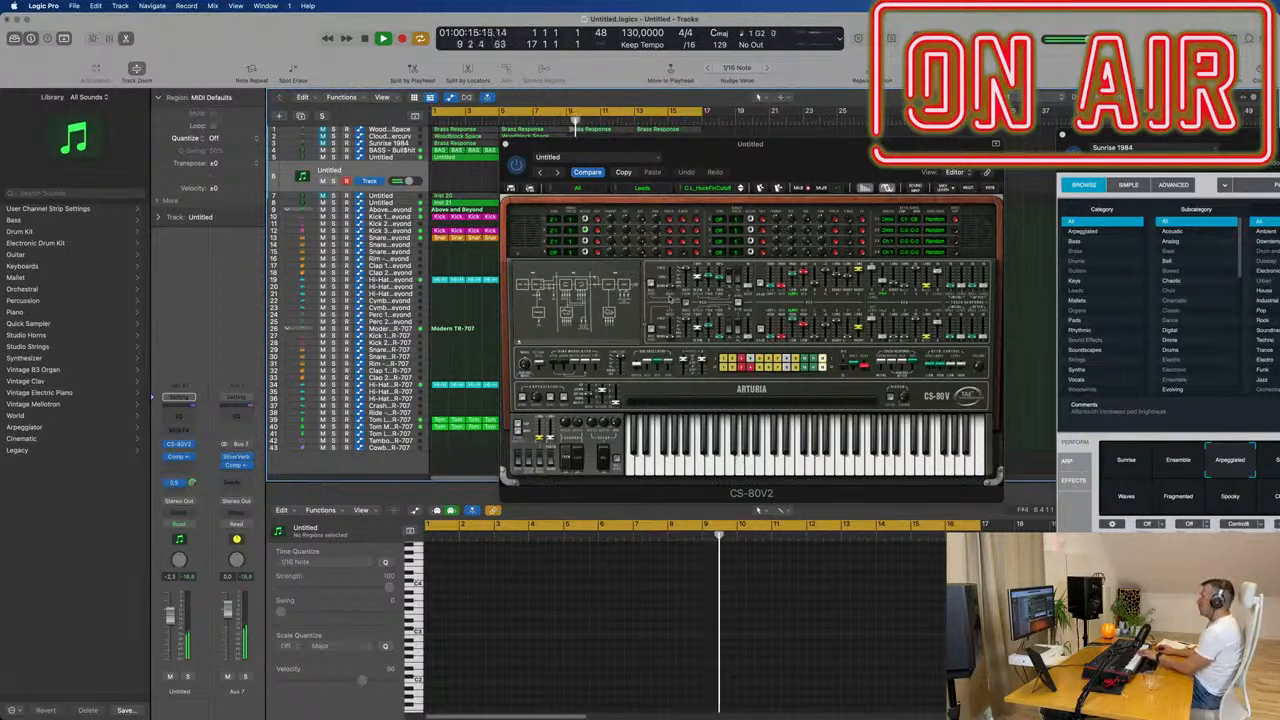
click(740, 188)
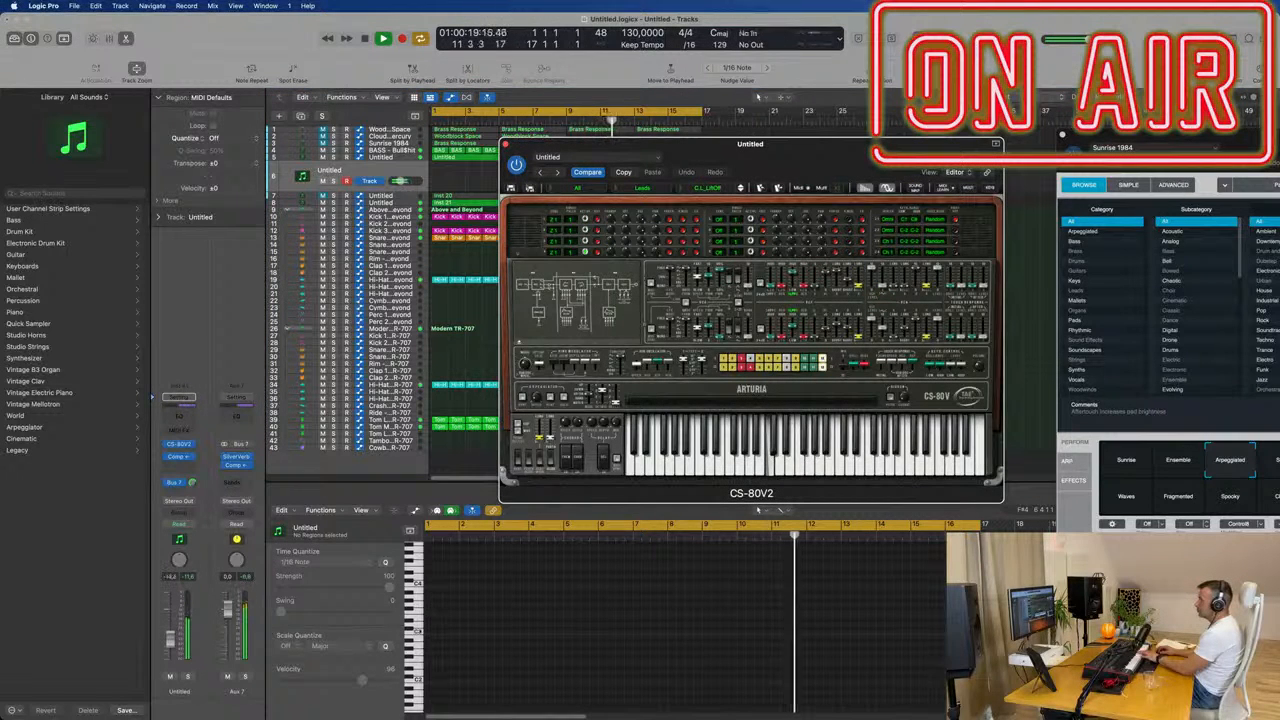
click(231, 493)
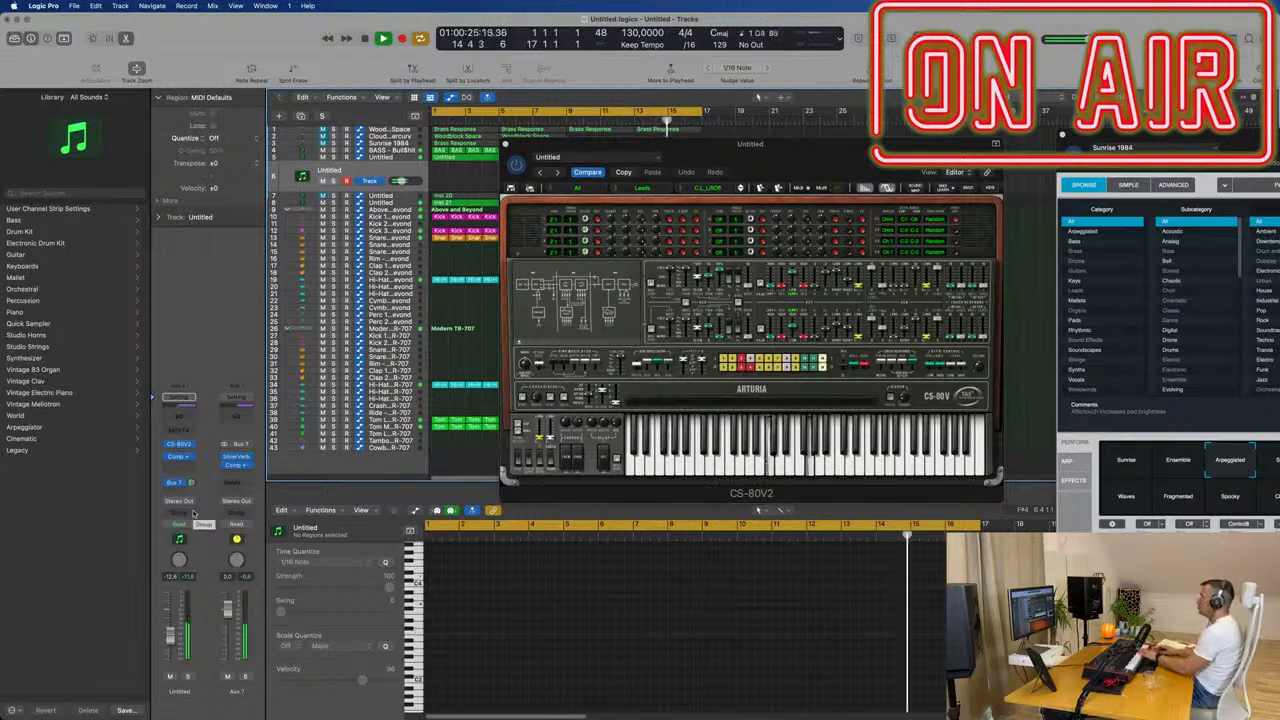
Step: Advance through the CS-80V2 lead presets to C.L_YourMajesty and set the track's level to about -10.2 dB
click(741, 188)
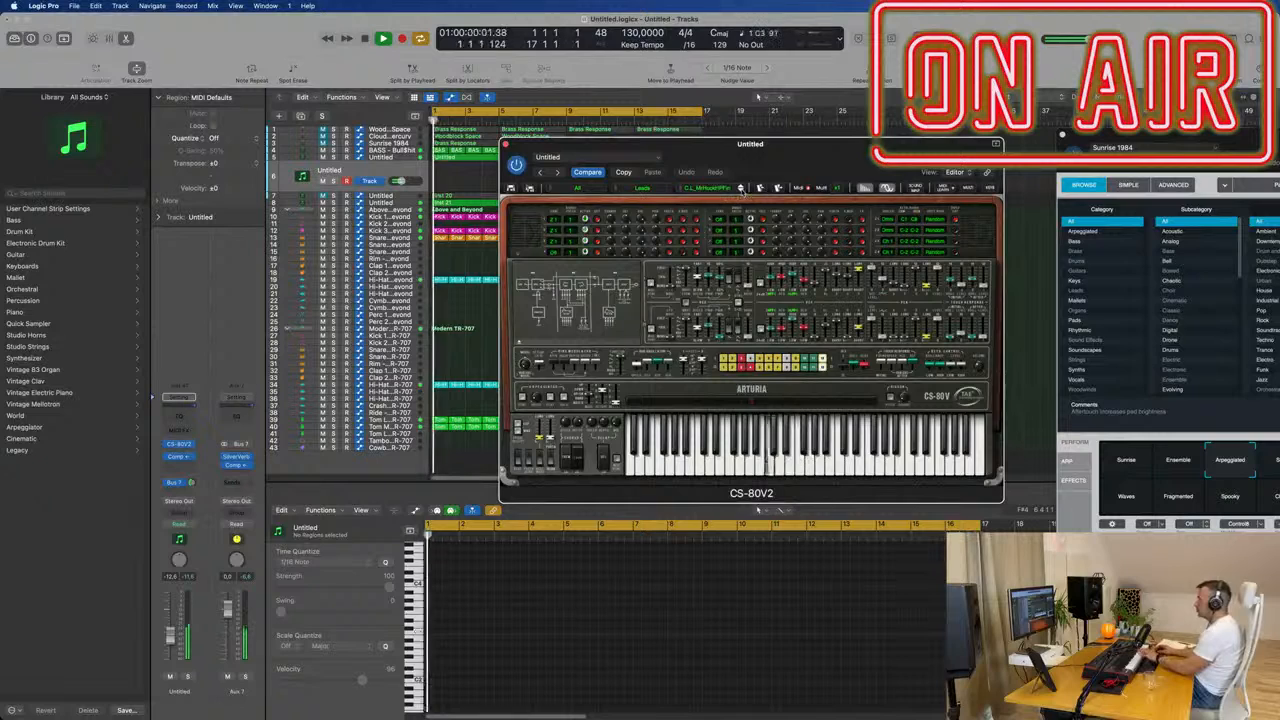
click(741, 189)
click(741, 188)
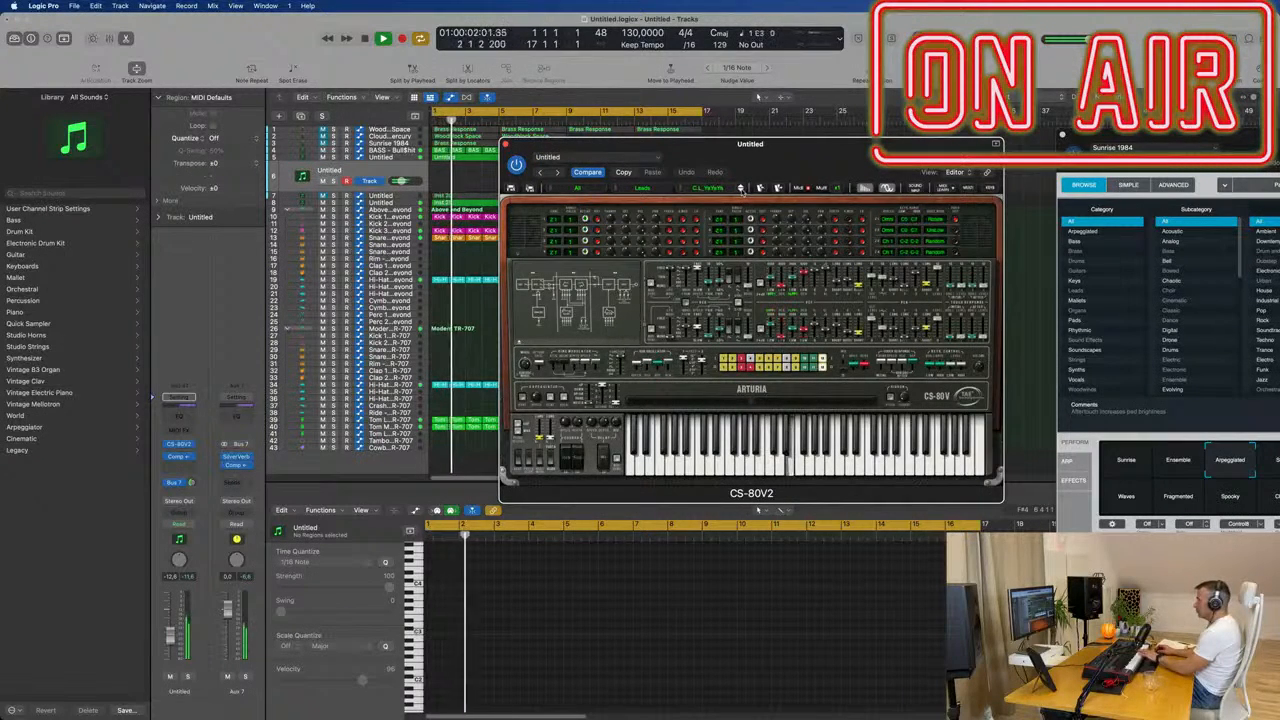
click(741, 188)
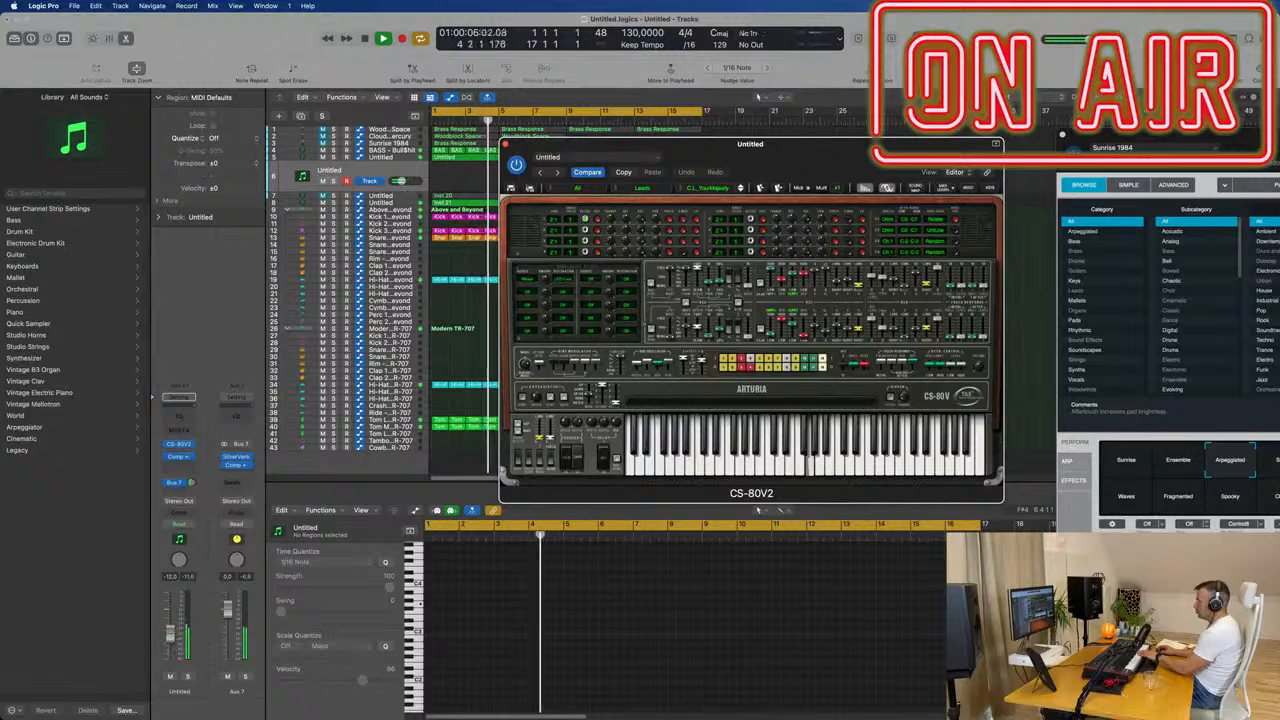
drag(172, 636, 175, 632)
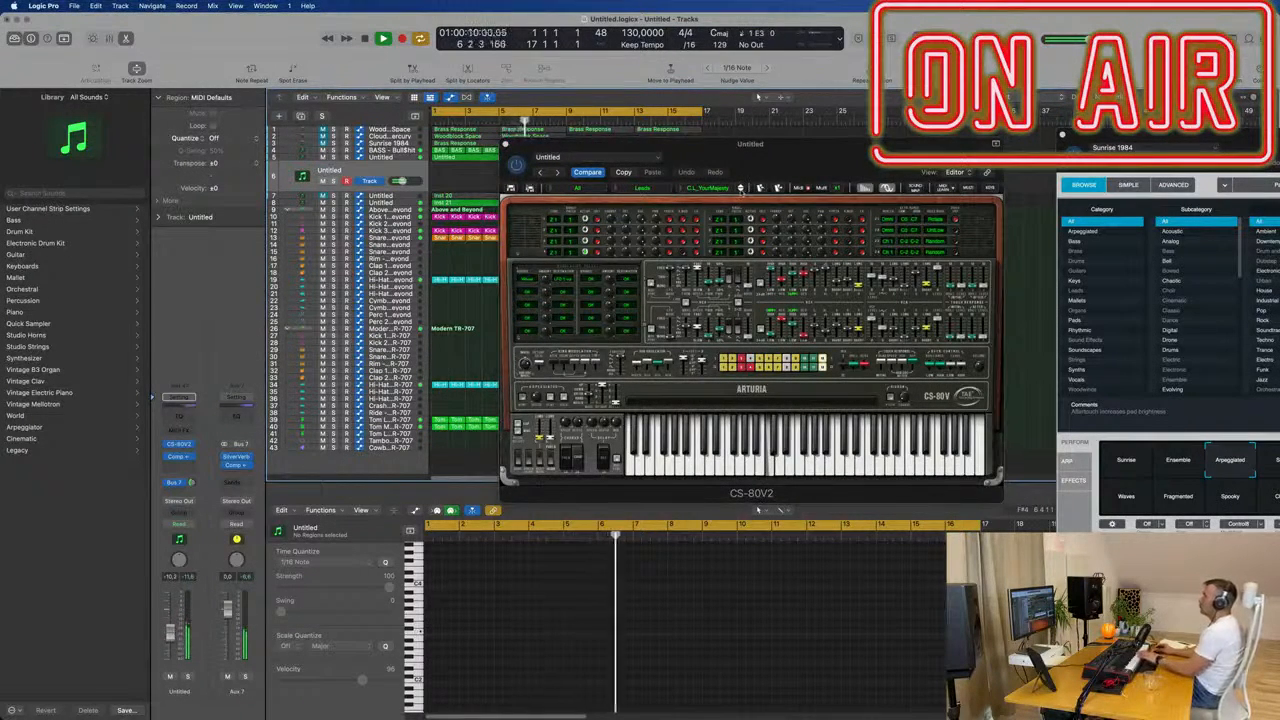
Step: Advance through the CS-80V2 lead presets to GTD_Chifter and set the track's level to about -7.4 dB
click(741, 189)
click(741, 189)
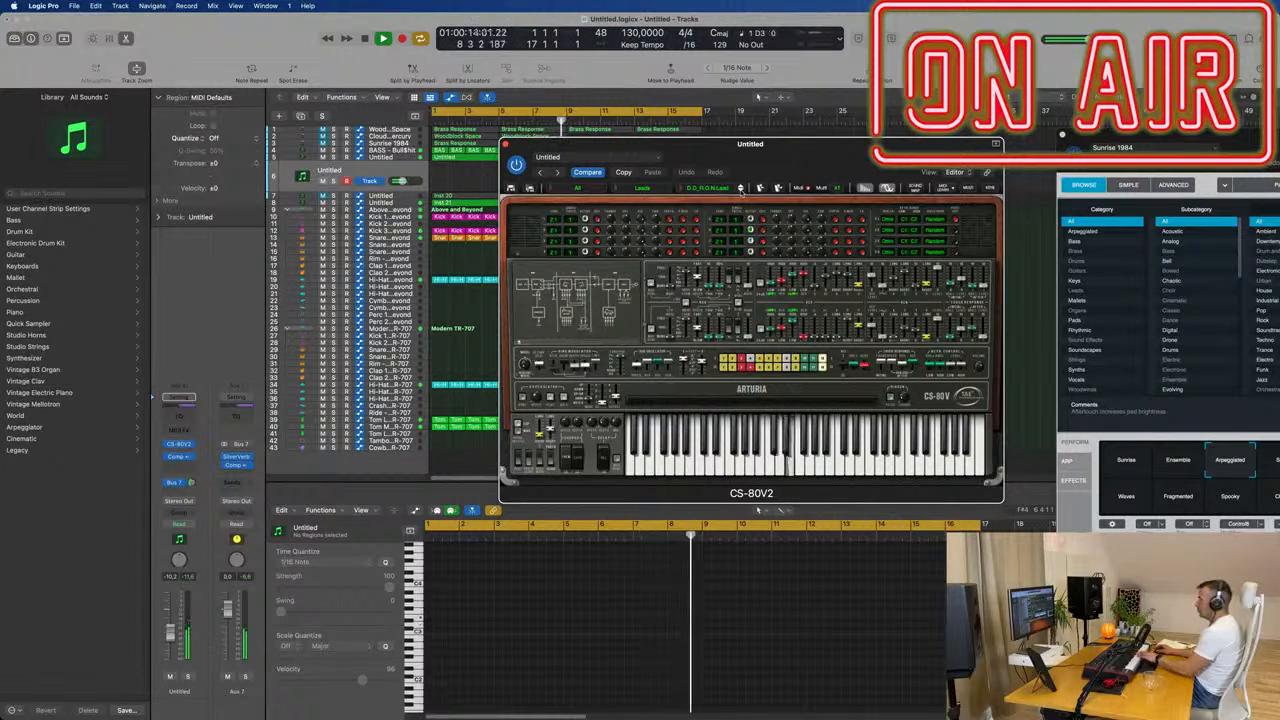
click(741, 191)
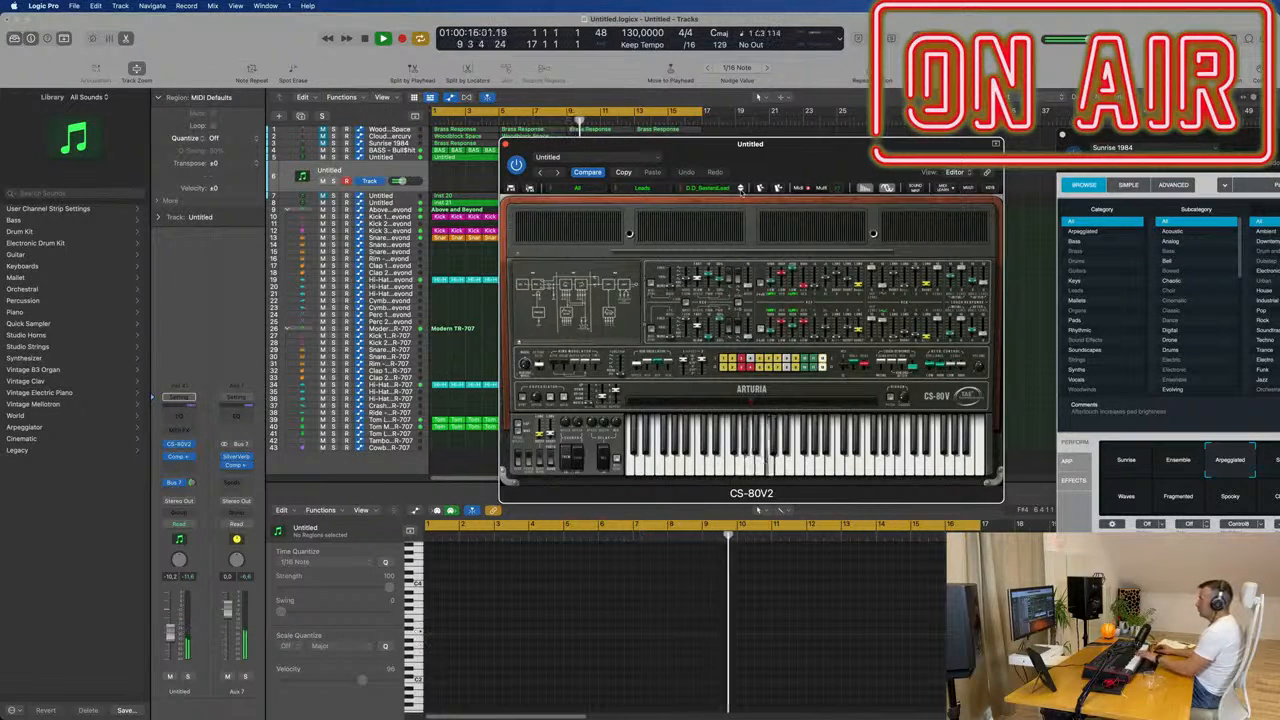
click(741, 191)
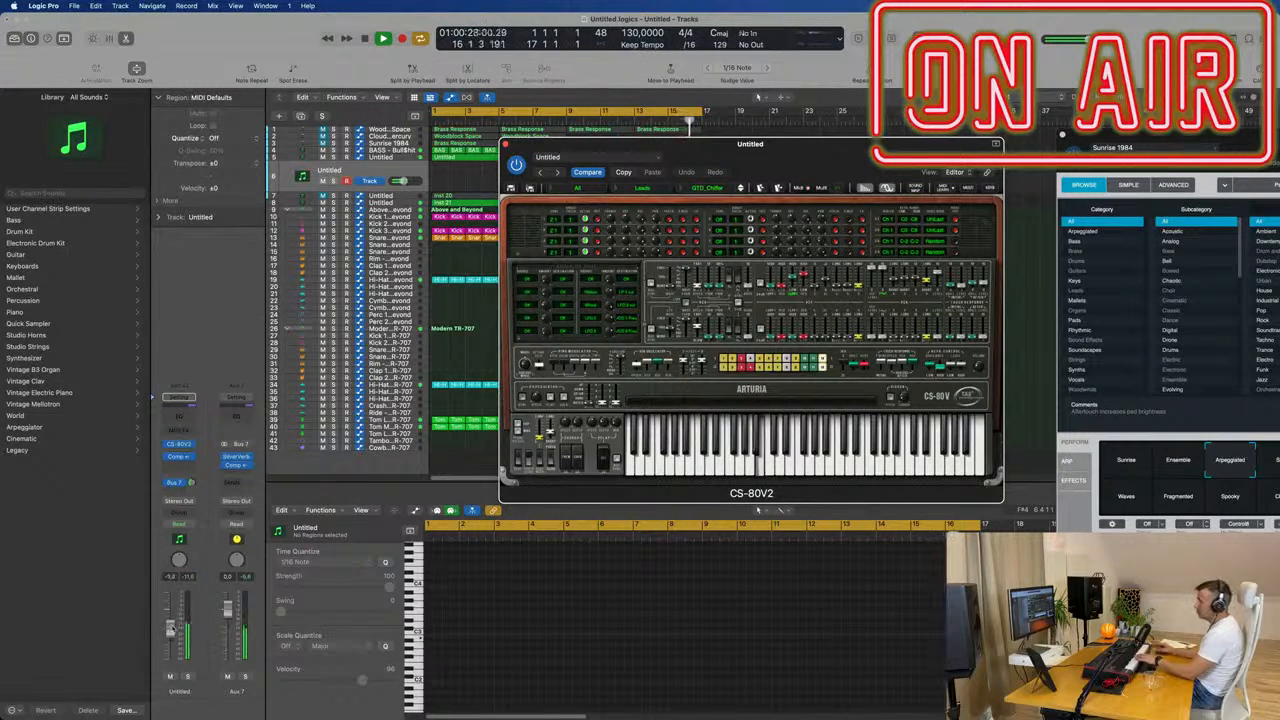
drag(172, 628, 173, 629)
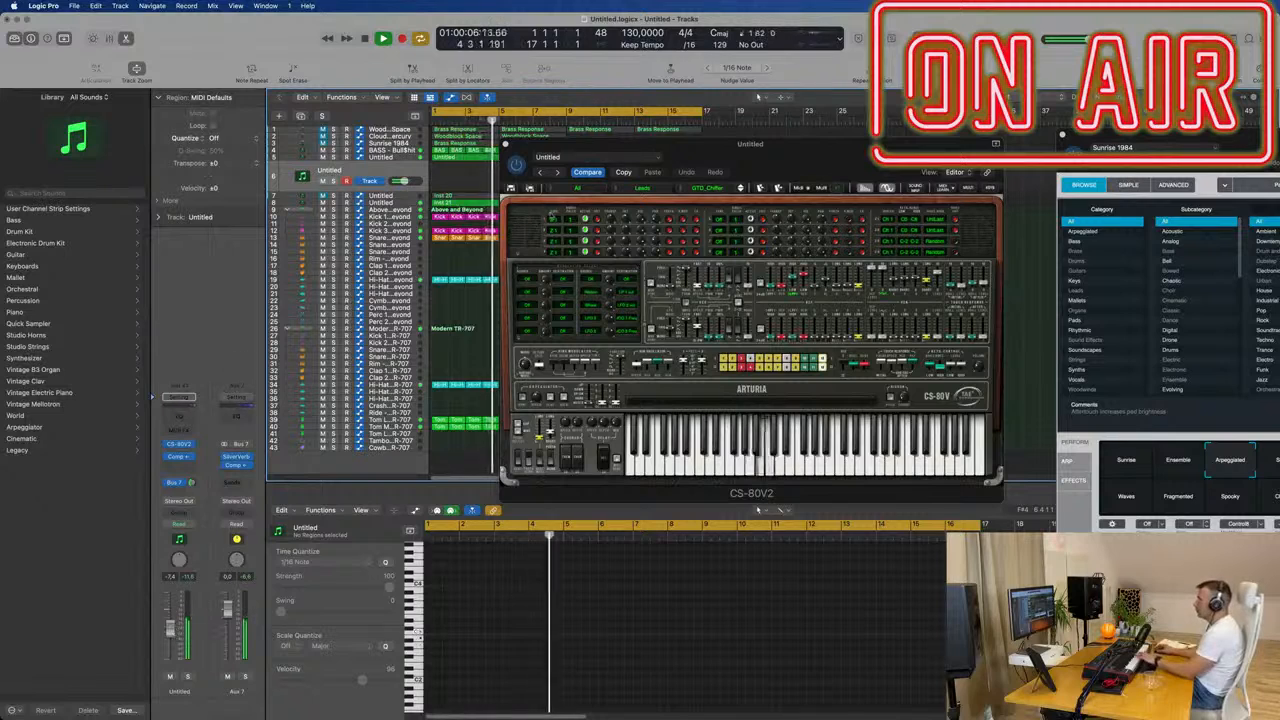
Step: Audition the following GTD lead presets in the CS-80V2 and settle on GTD_sawlead2
click(740, 191)
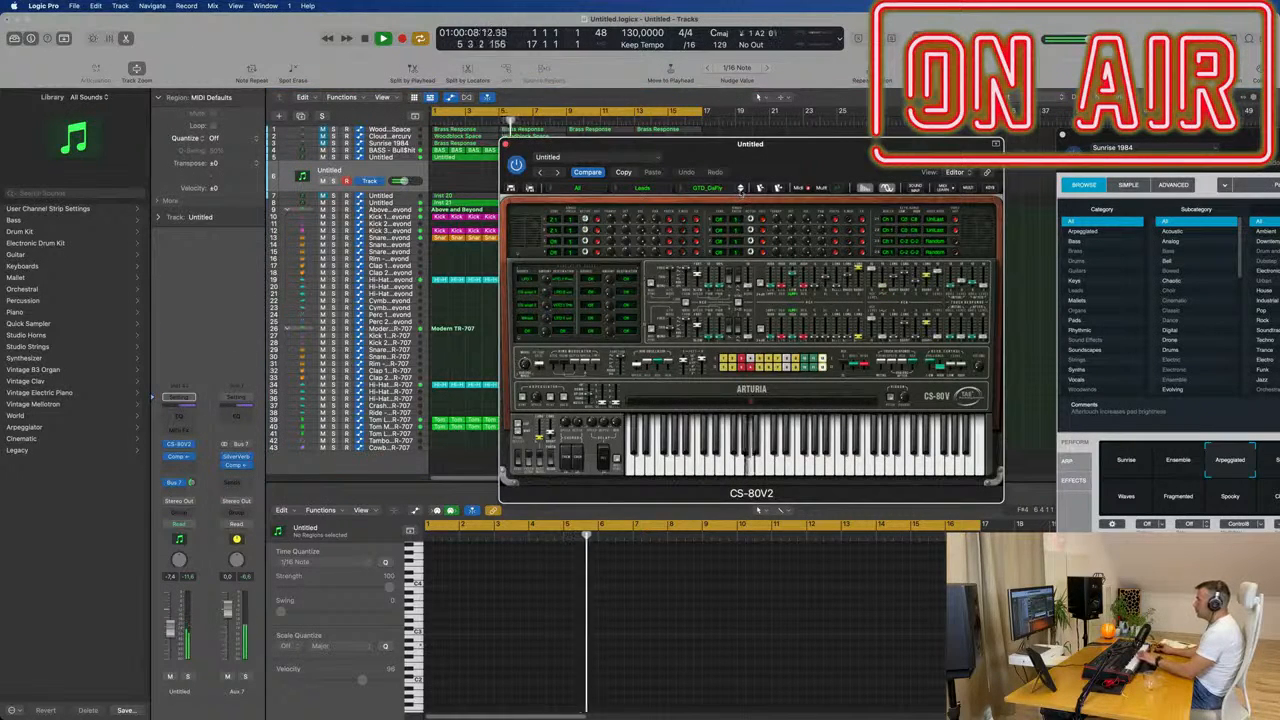
click(740, 189)
click(740, 189)
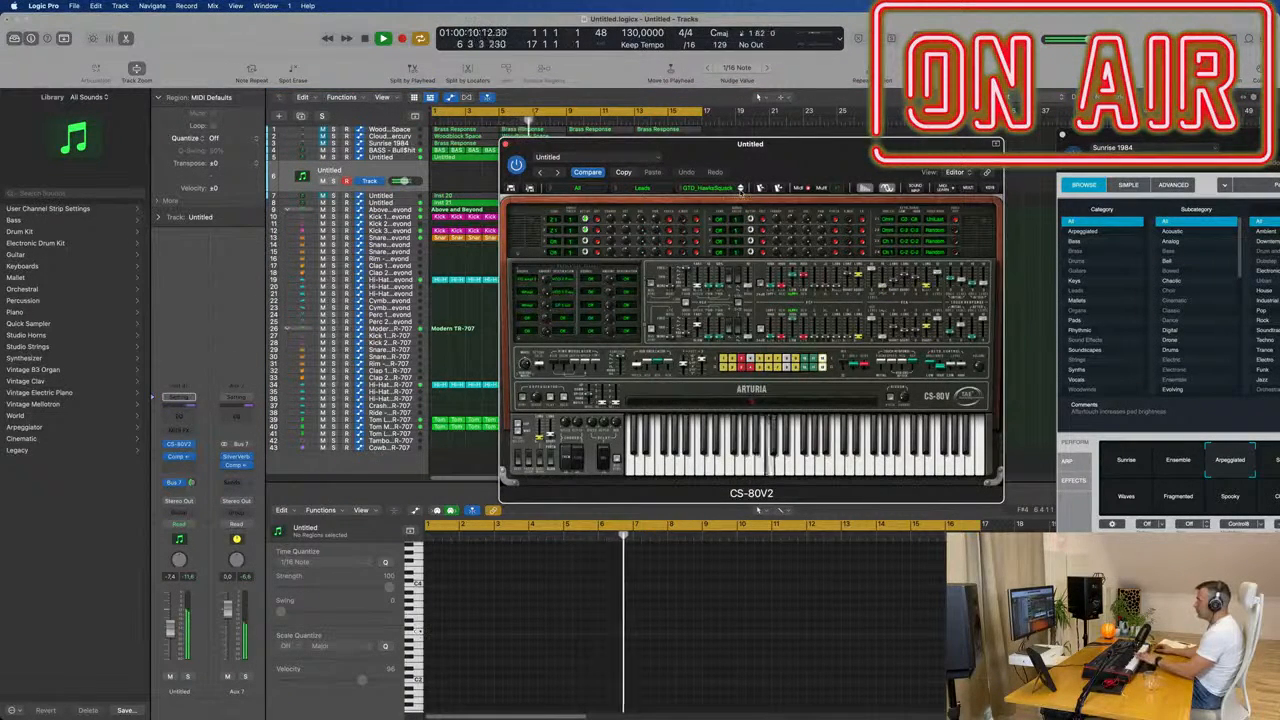
click(740, 189)
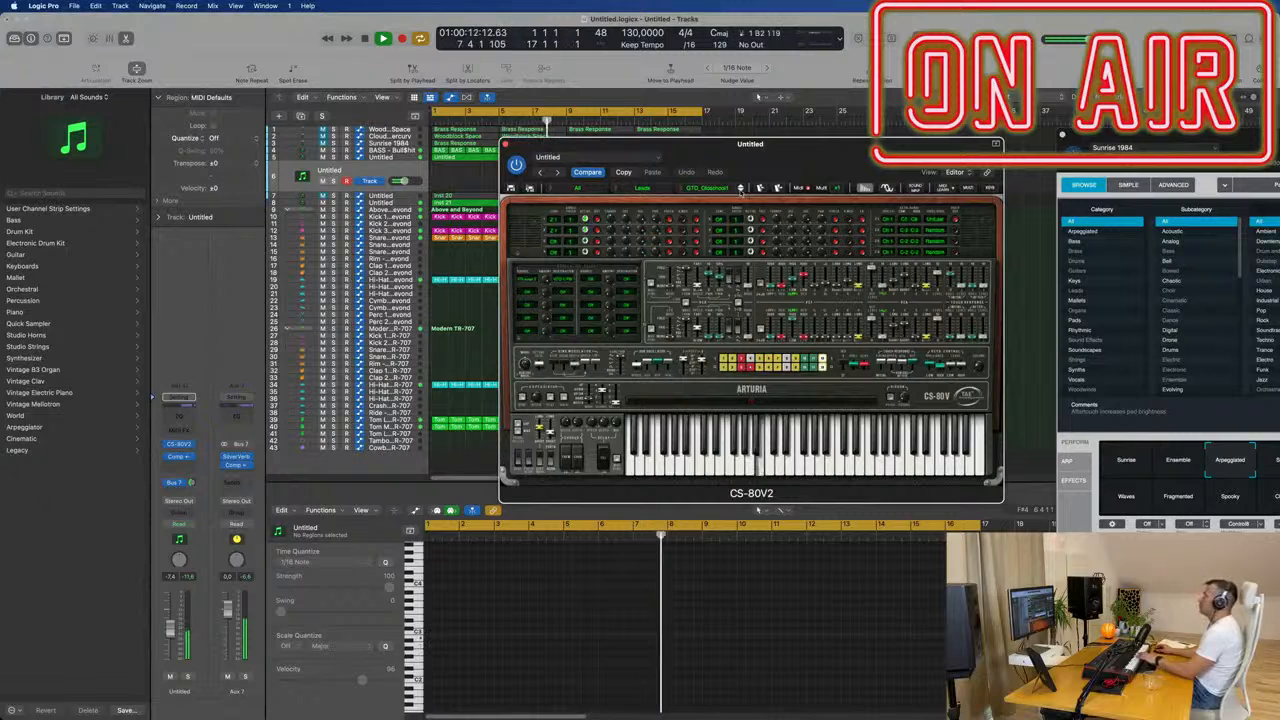
click(740, 189)
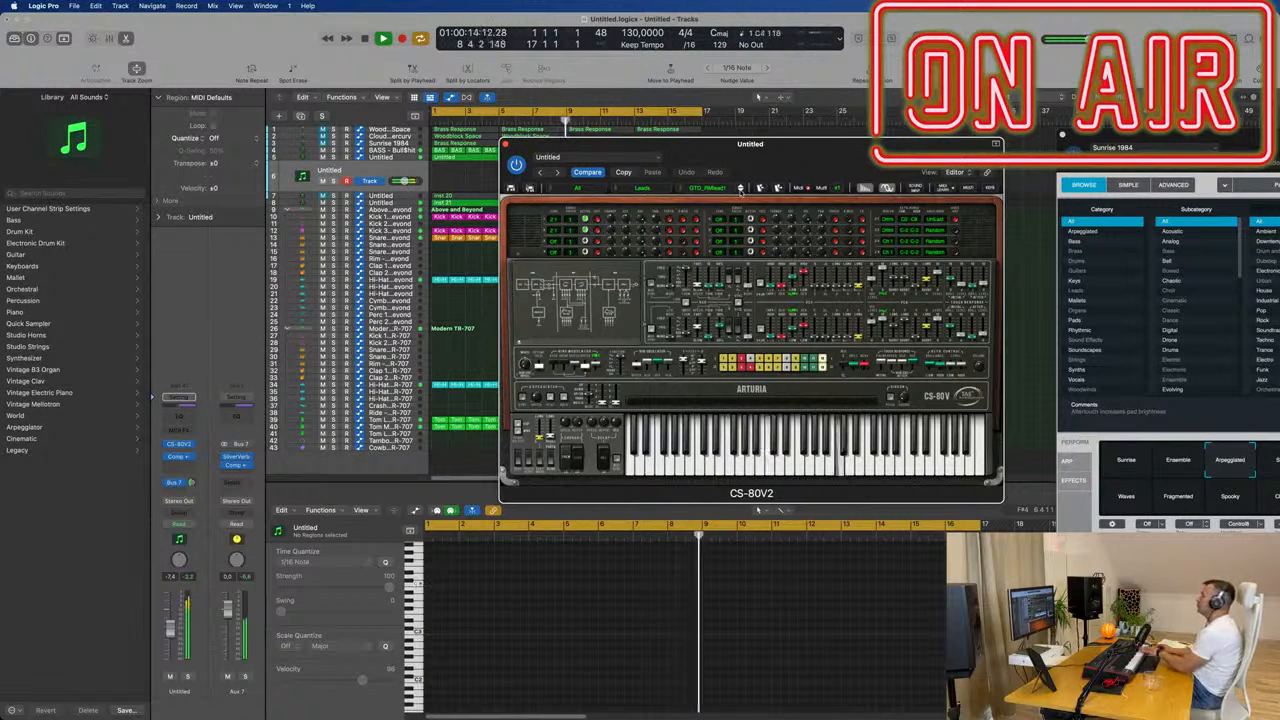
click(740, 189)
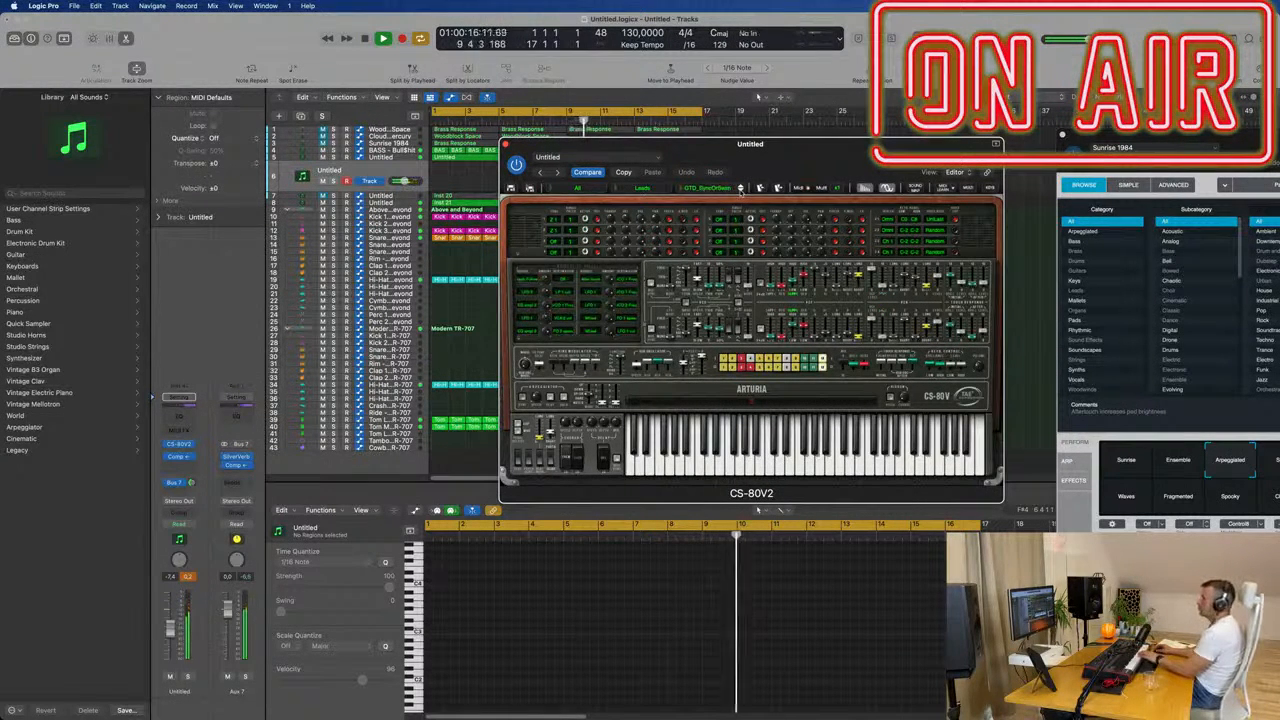
click(740, 189)
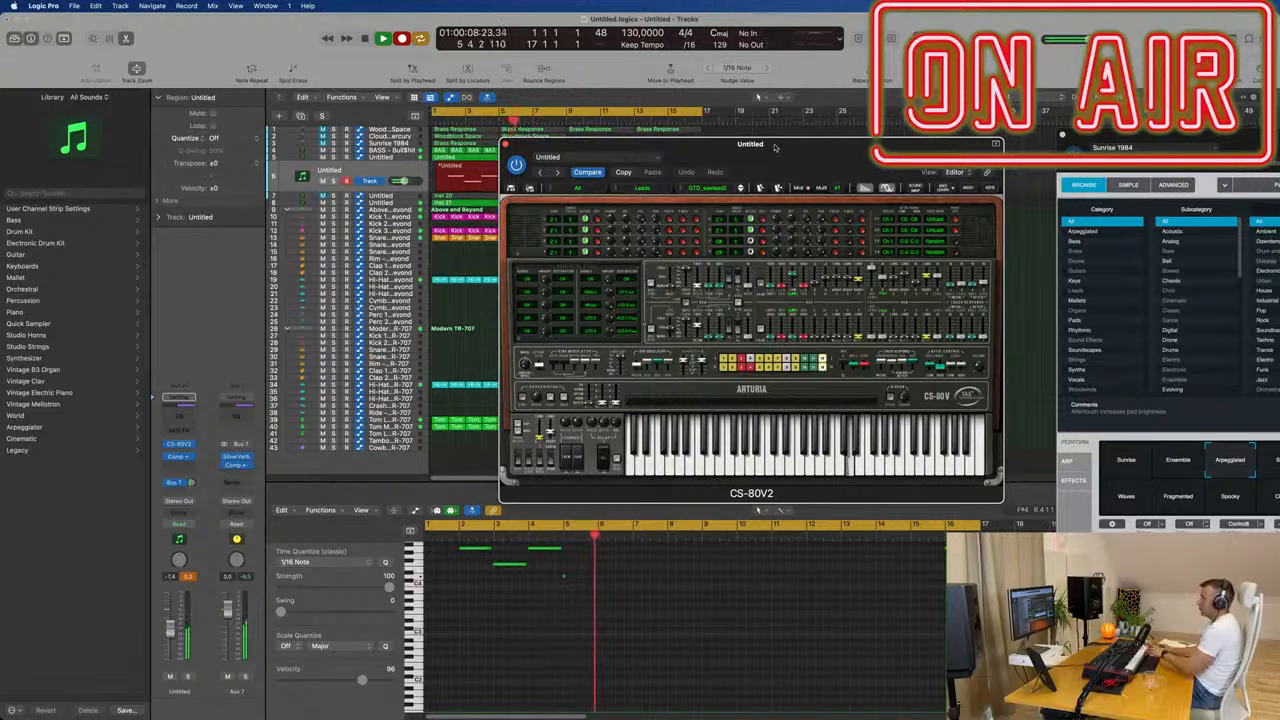
Step: Finish recording the four-note lead line and move its four-bar region to start at bar 1
drag(774, 148, 1204, 196)
key(space)
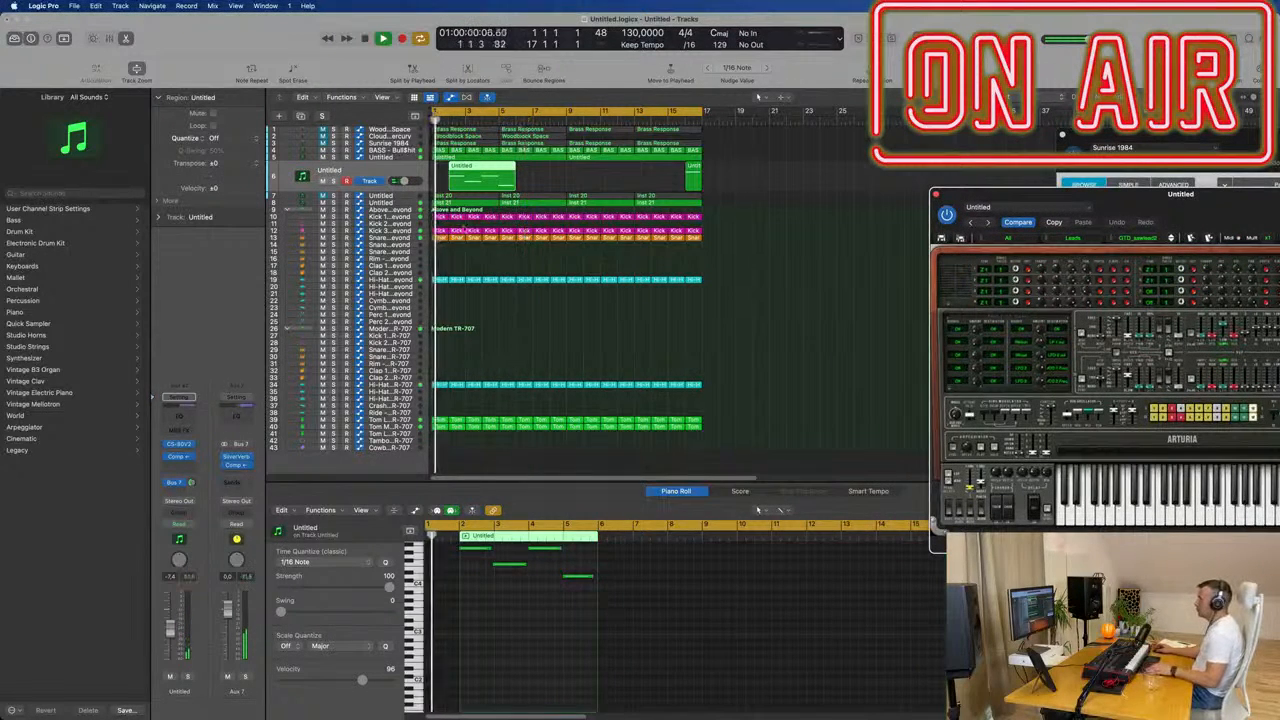
key(space)
drag(486, 167, 468, 168)
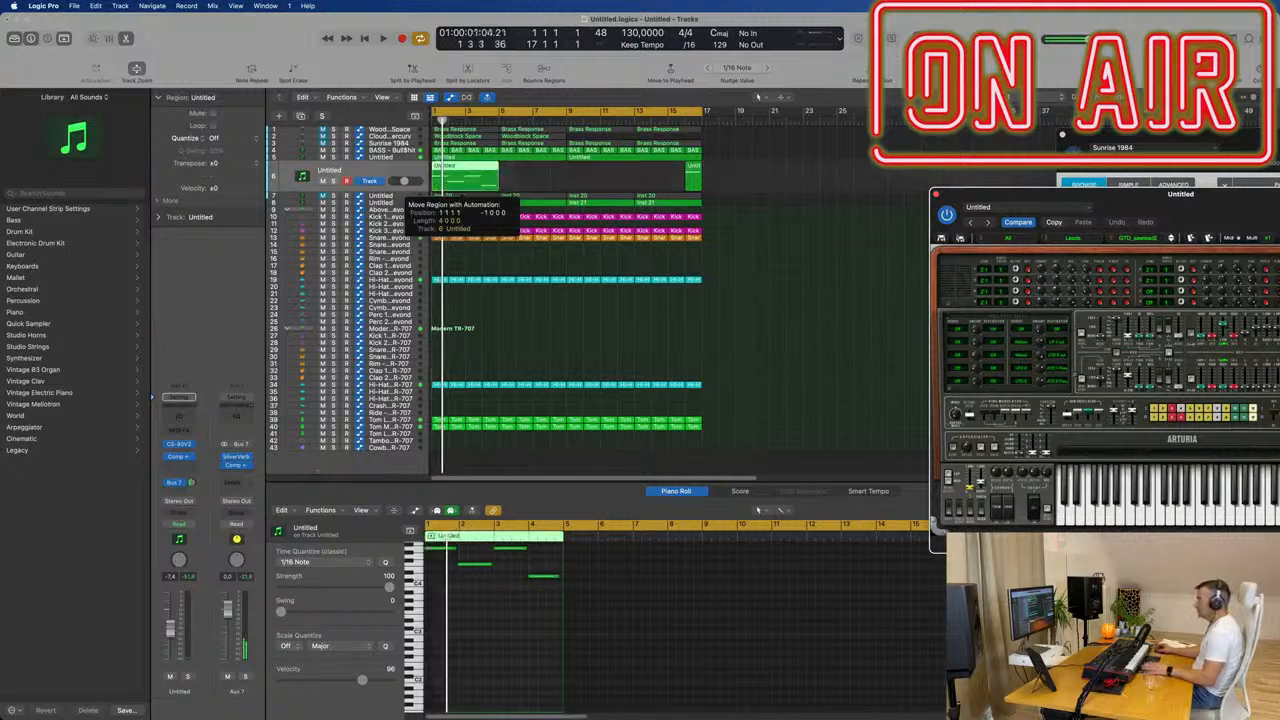
key(space)
Step: Shift the recorded lead notes in the Piano Roll so the third starts on bar 3 and the fourth on bar 4
click(499, 681)
key(space)
key(space)
key(super+a)
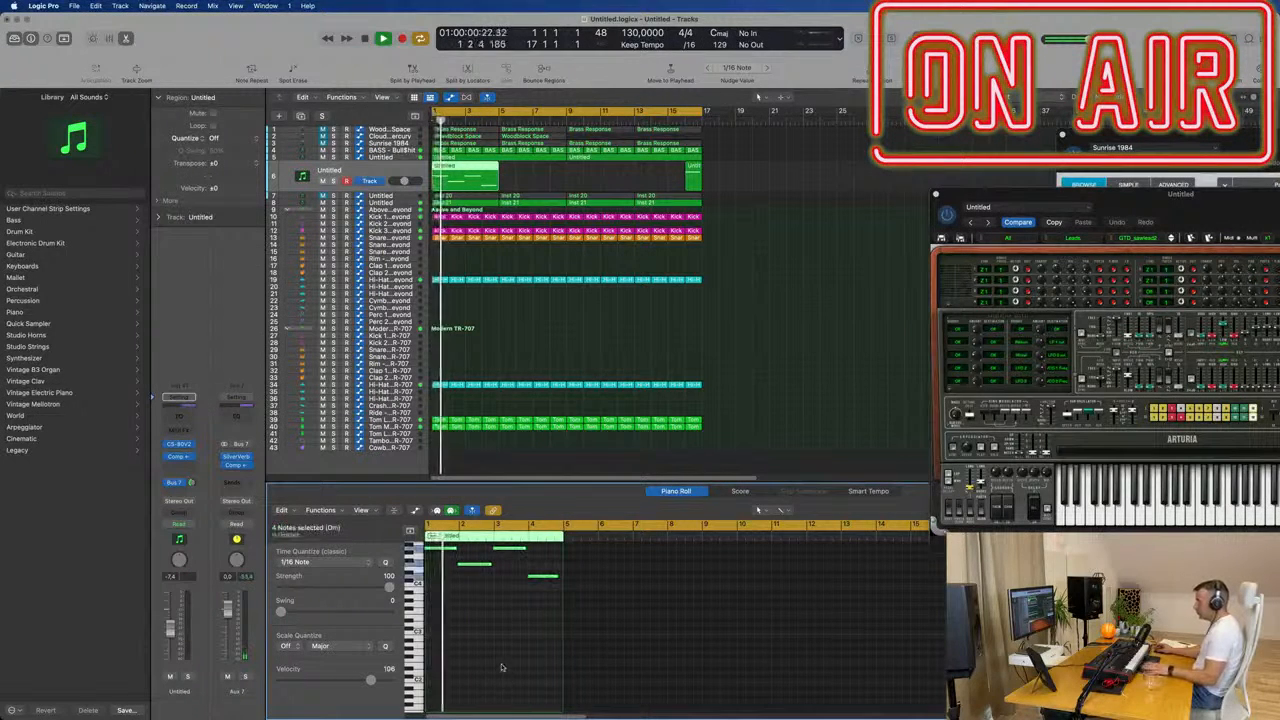
scroll(490, 667, up, 5)
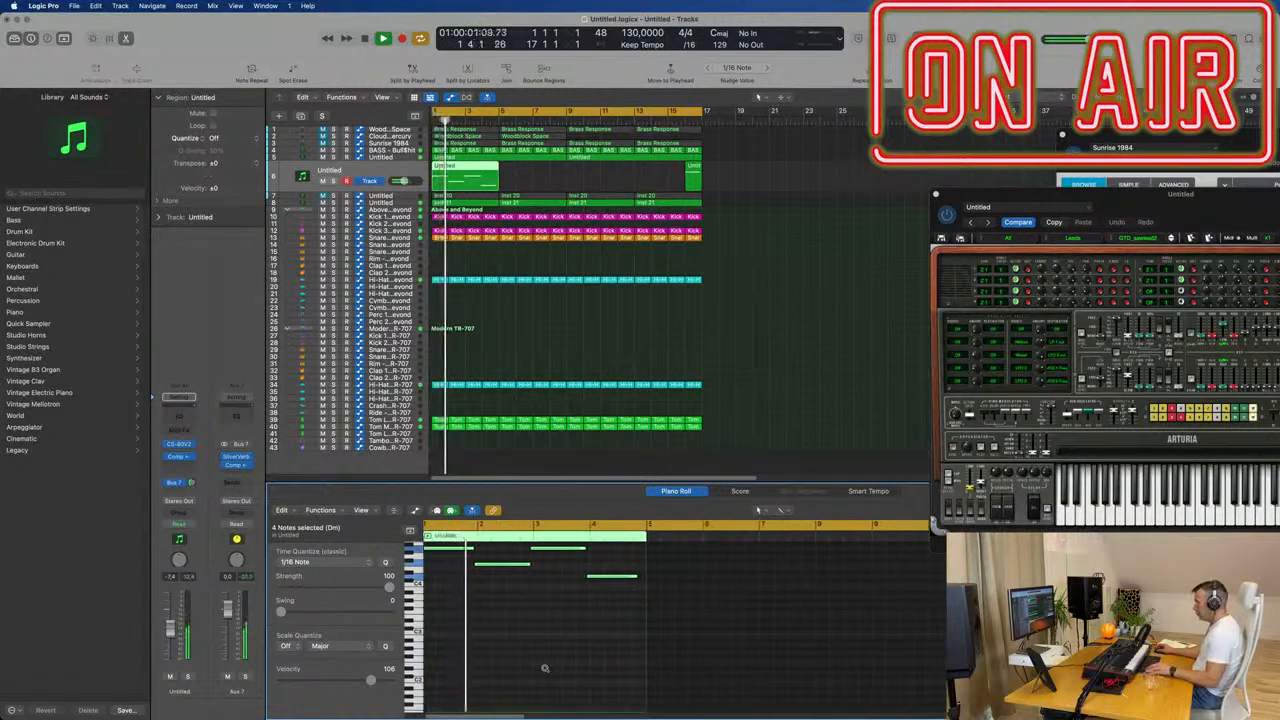
scroll(548, 666, up, 4)
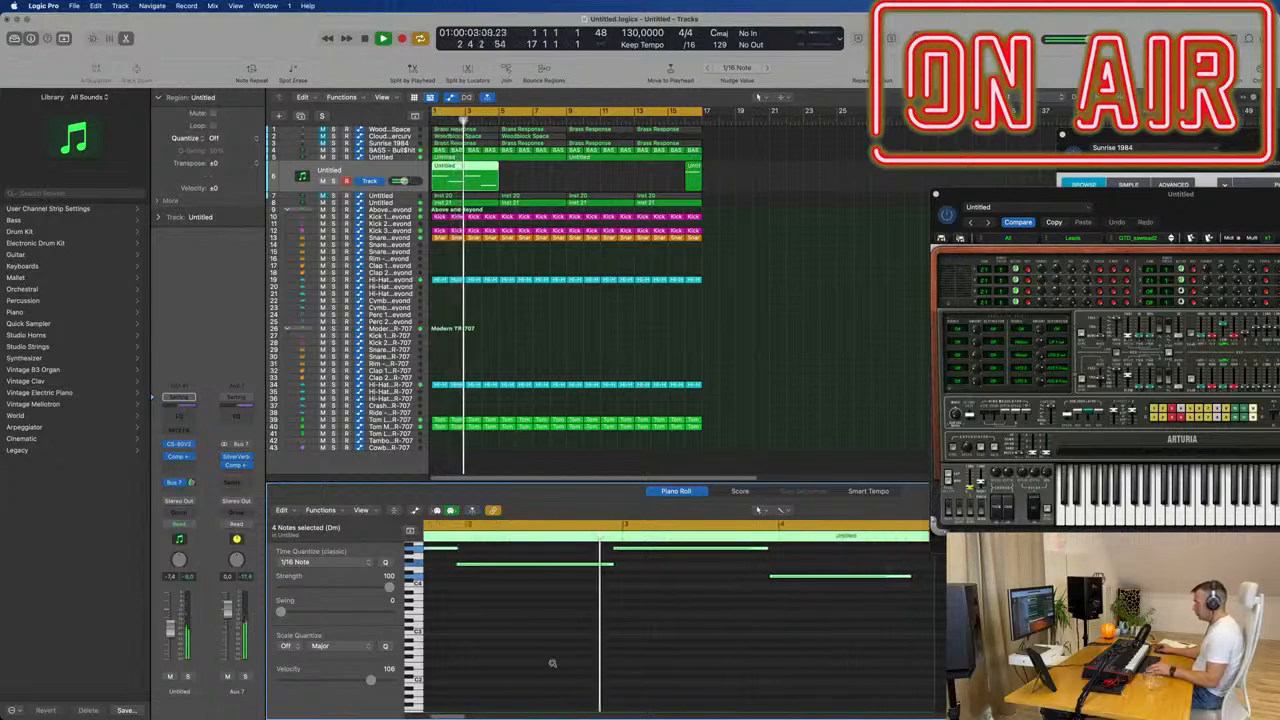
scroll(560, 665, left, 3)
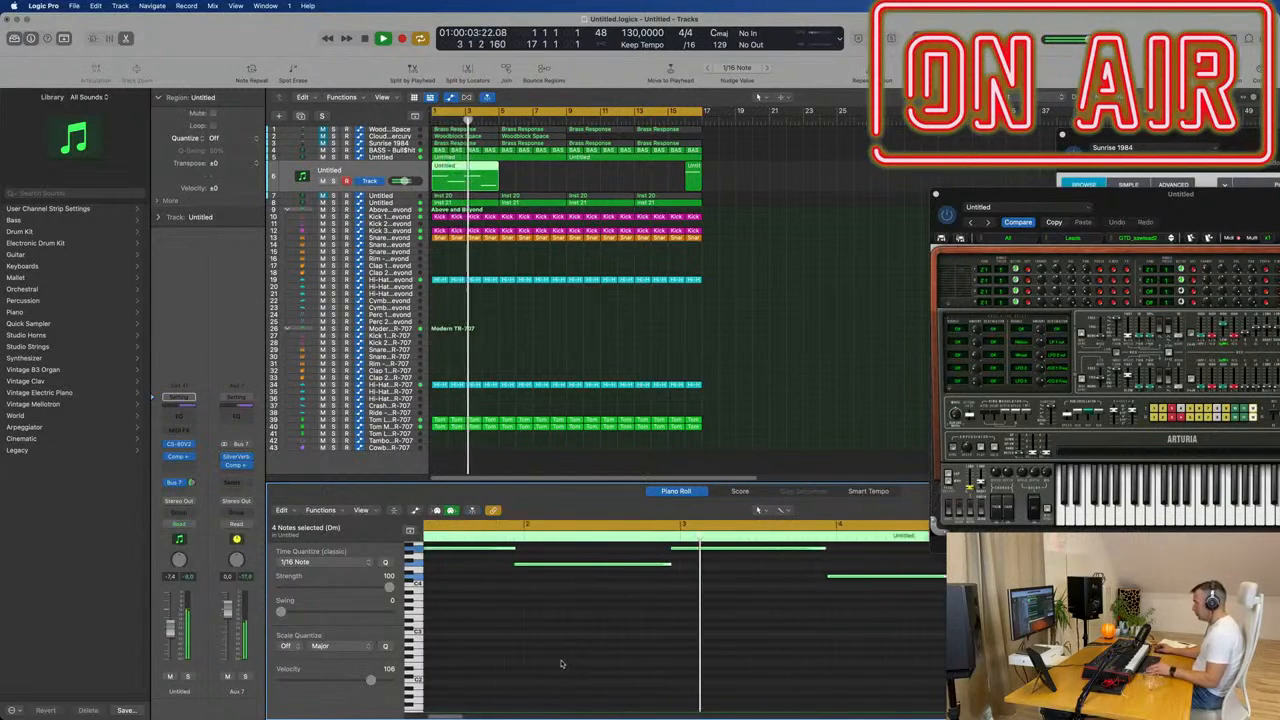
click(640, 600)
drag(651, 566, 673, 566)
drag(778, 552, 802, 551)
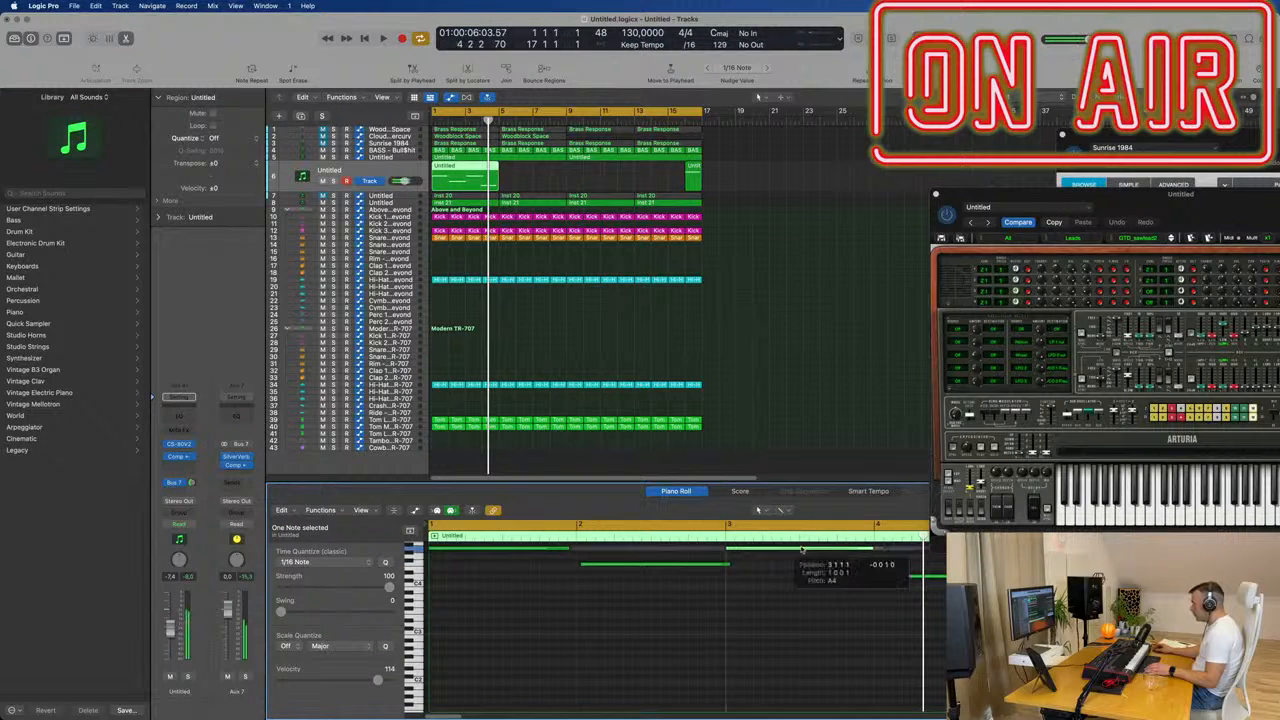
drag(879, 578, 888, 578)
Step: Replay the lead line from the start and nudge its second note earlier onto bar 2
key(space)
drag(1185, 196, 953, 156)
key(space)
key(space)
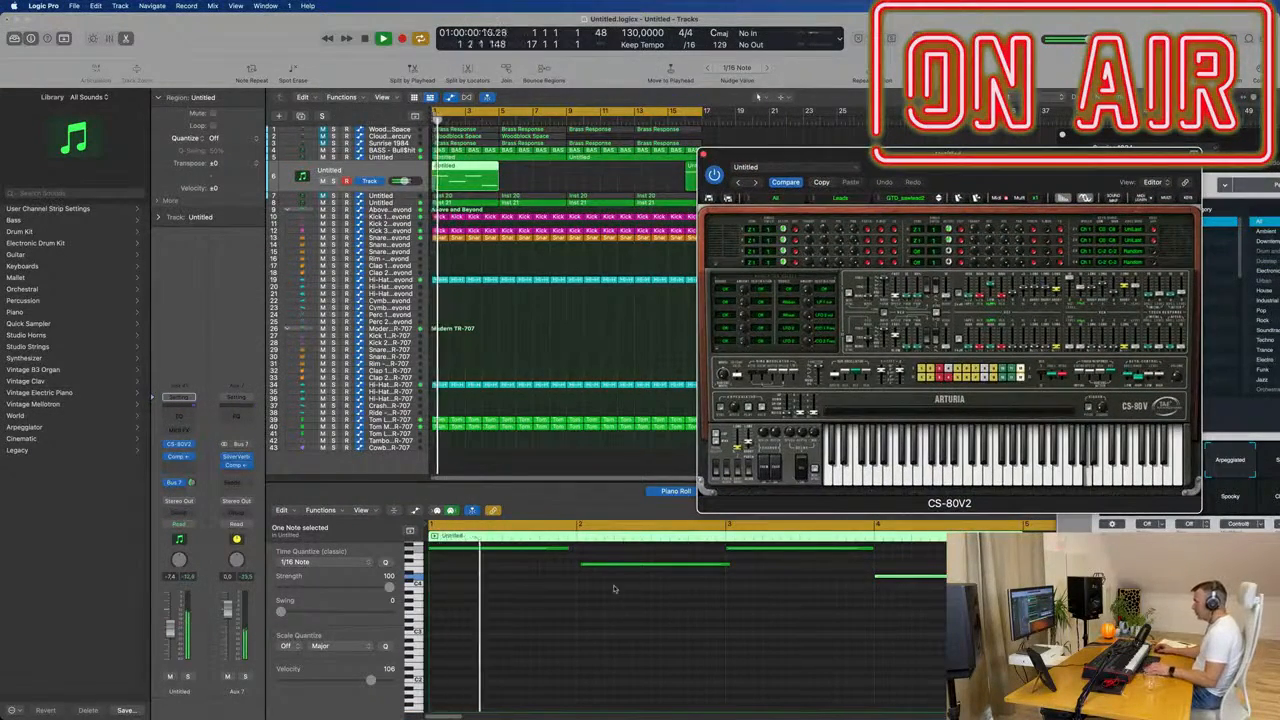
drag(617, 567, 613, 567)
key(space)
key(space)
Step: Set the lead track's level to about -11.4 dB during playback and move the CS-80V2 window clear of the regions
drag(950, 155, 891, 153)
key(space)
key(space)
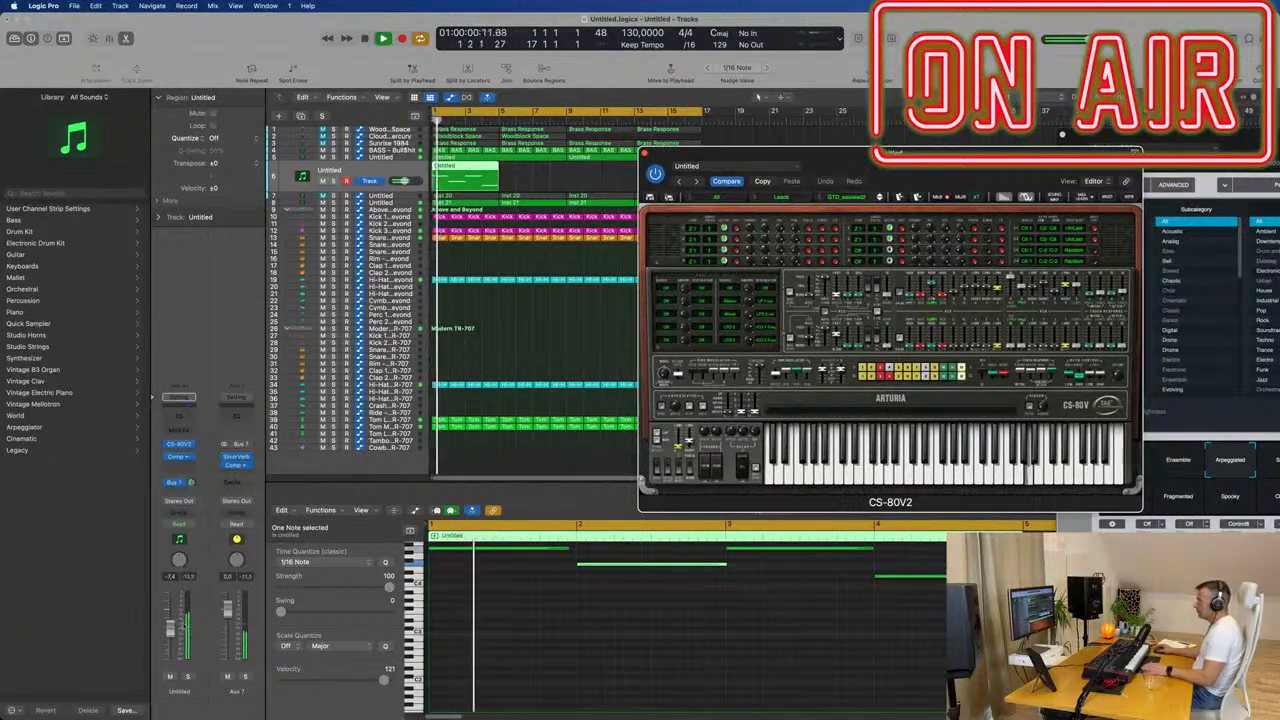
key(space)
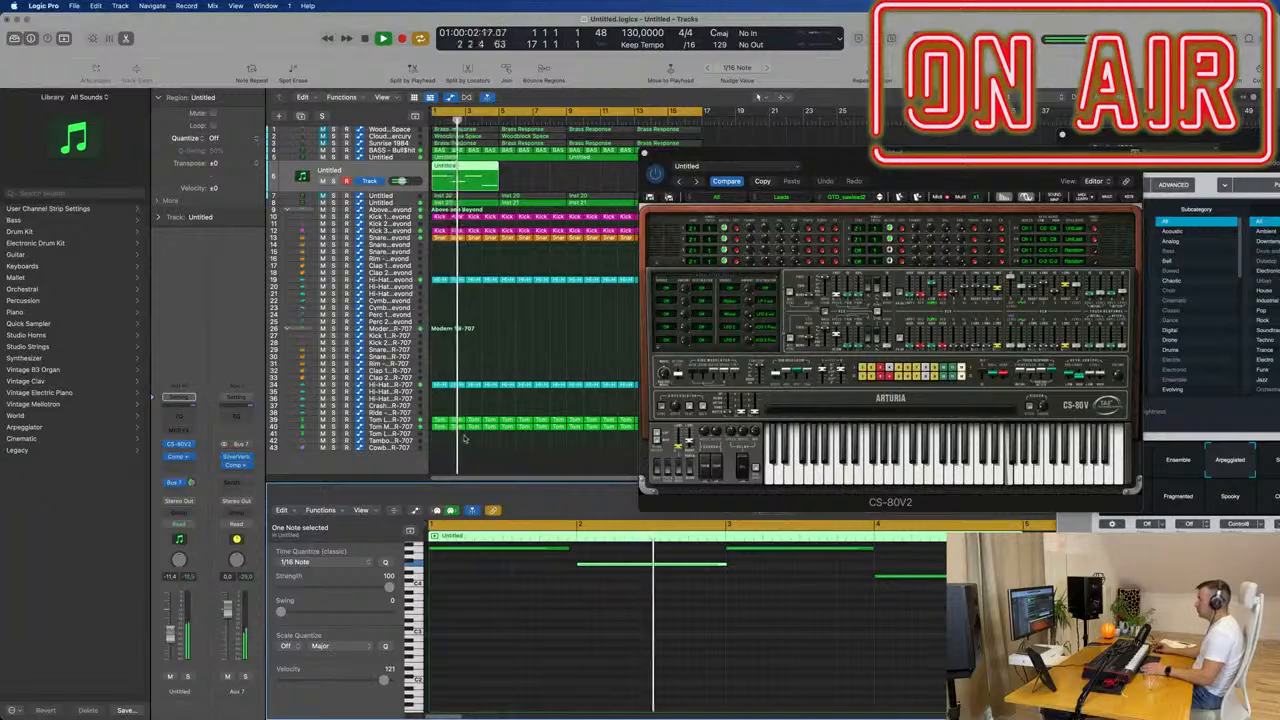
drag(971, 164, 1129, 203)
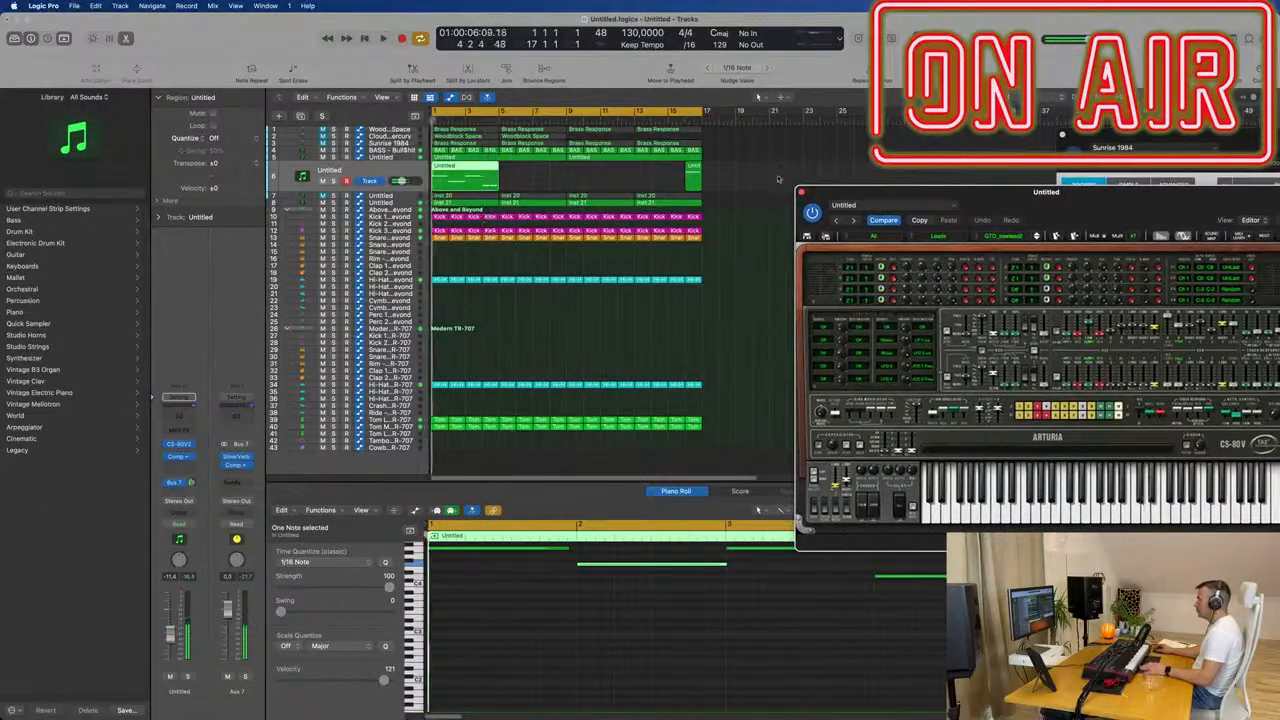
Step: Delete the leftover lead region near bar 16 and repeat the four-bar lead region three times to fill the 16-bar loop
key(space)
drag(779, 180, 666, 177)
key(Delete)
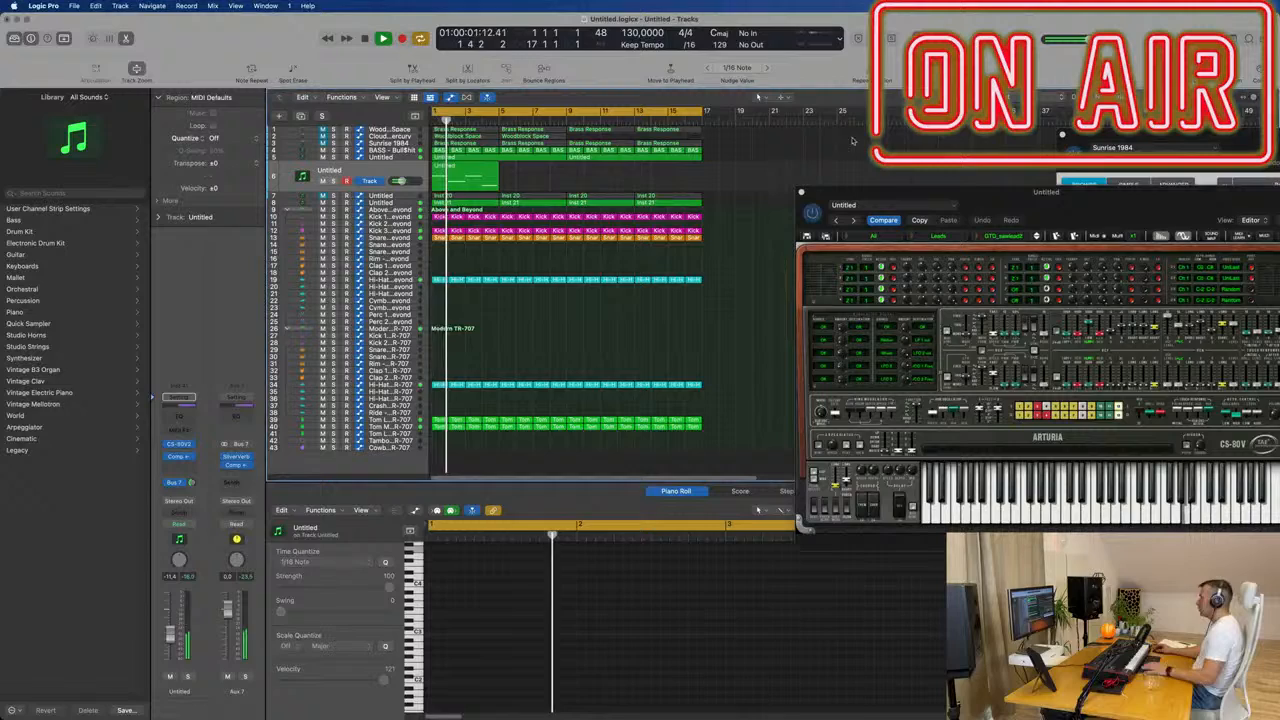
click(477, 174)
key(super+r)
key(super+r)
key(super+r)
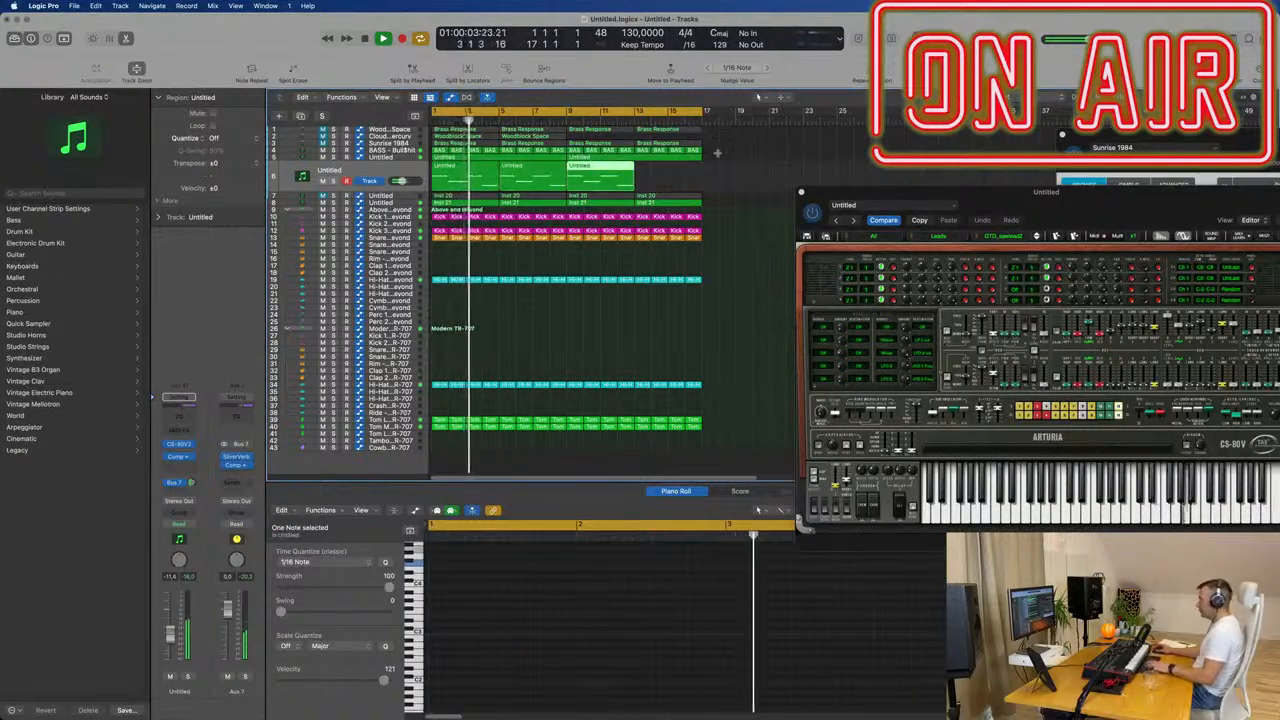
Step: Insert the stereo Step FX multi-effect after the compressor on the CS-80V2 lead channel
drag(1045, 198, 779, 160)
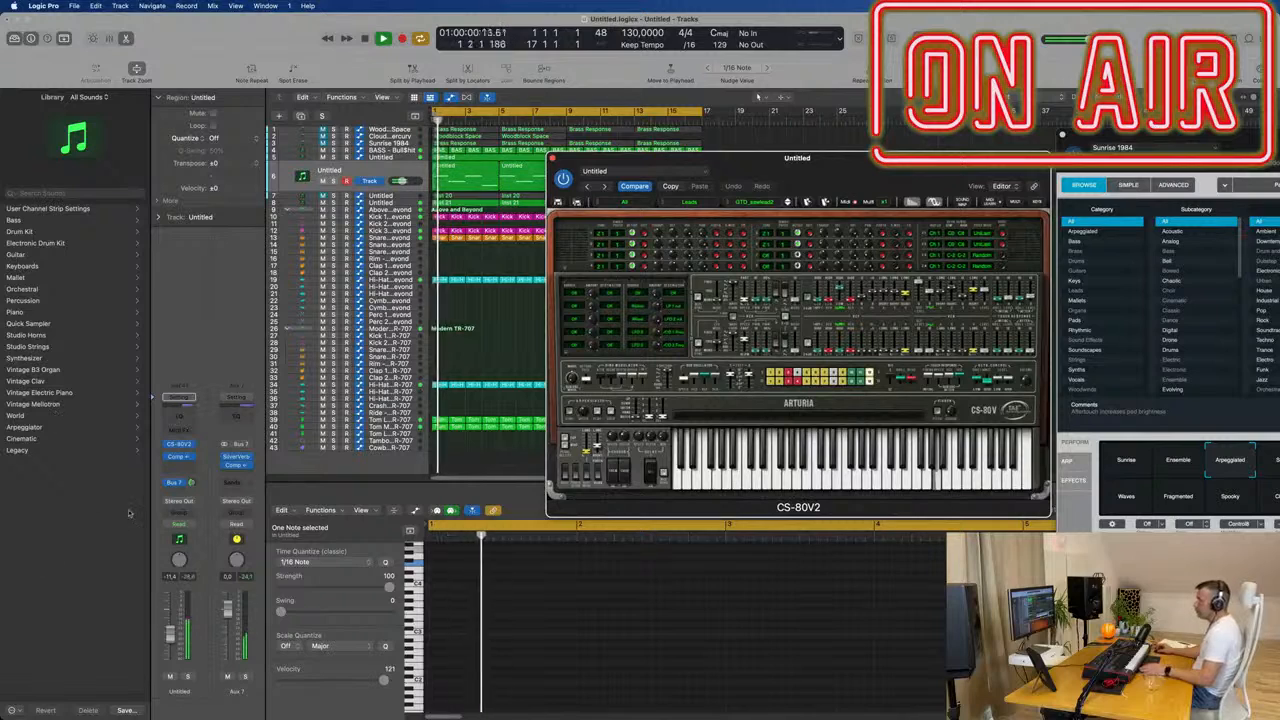
click(181, 466)
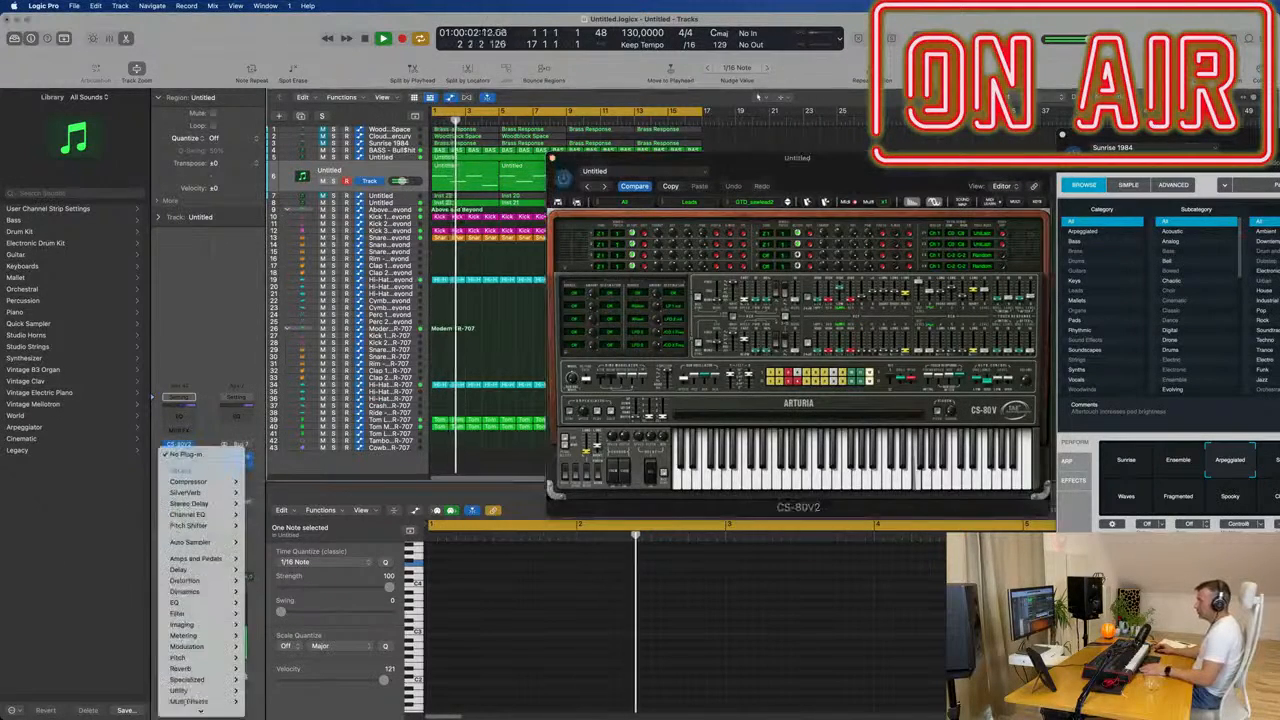
mouse_move(205, 692)
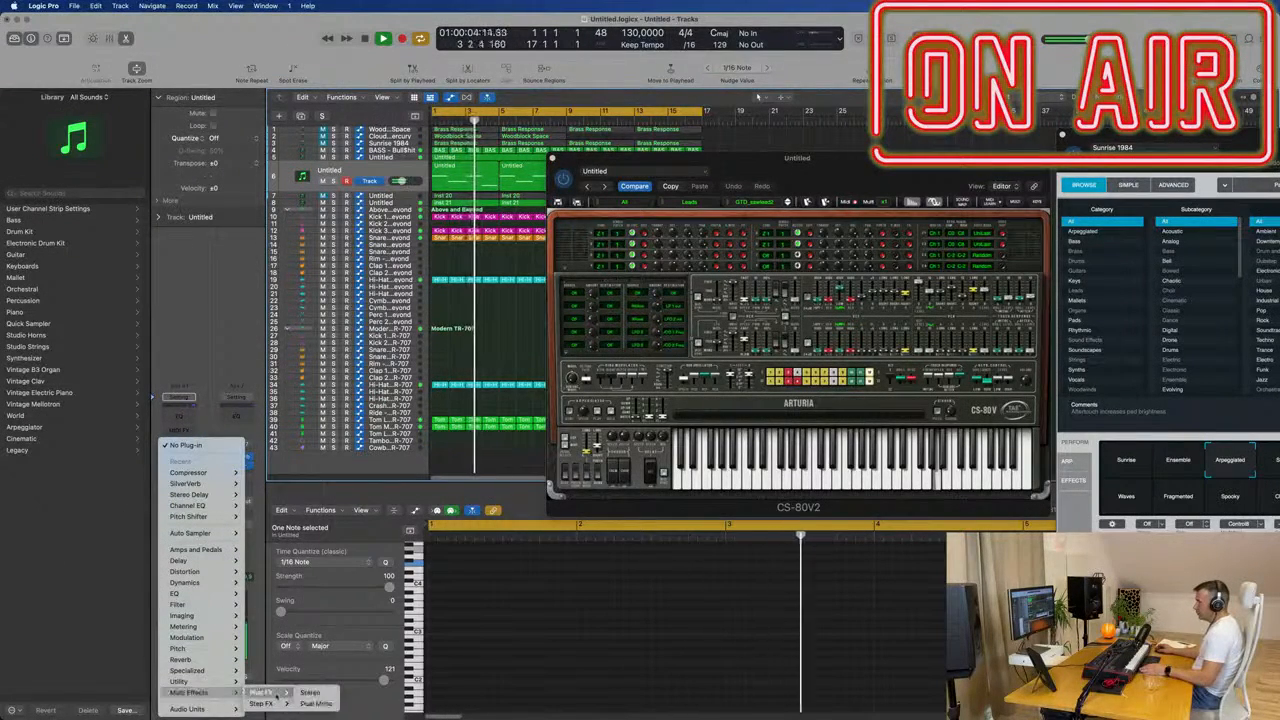
mouse_move(262, 703)
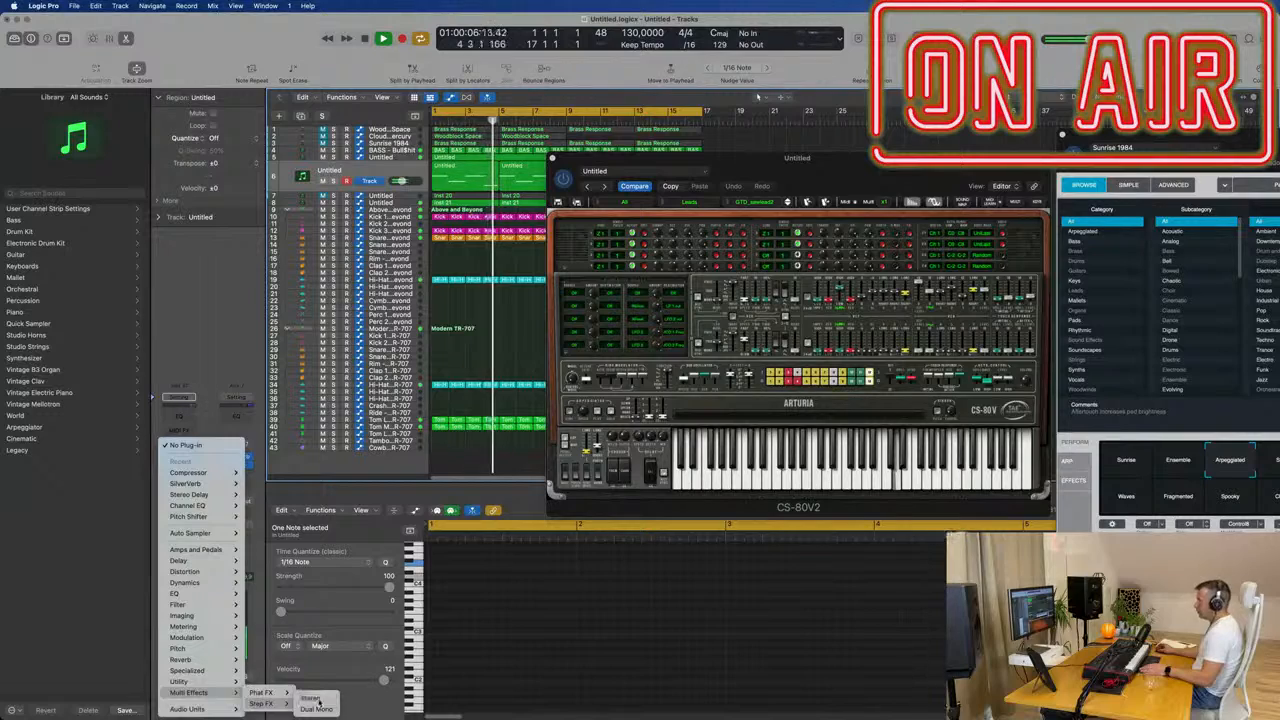
click(312, 698)
drag(703, 140, 882, 195)
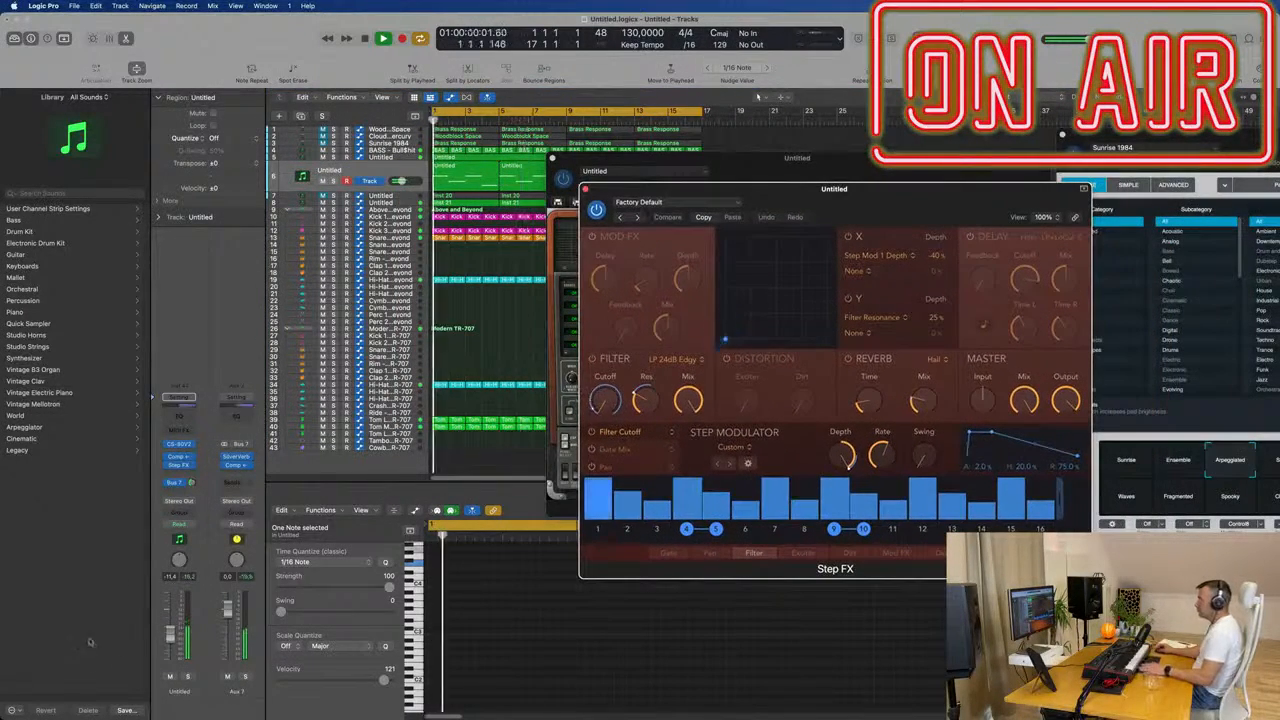
Step: Audition the Step FX presets on the lead during playback and load Chaos Spring
click(637, 218)
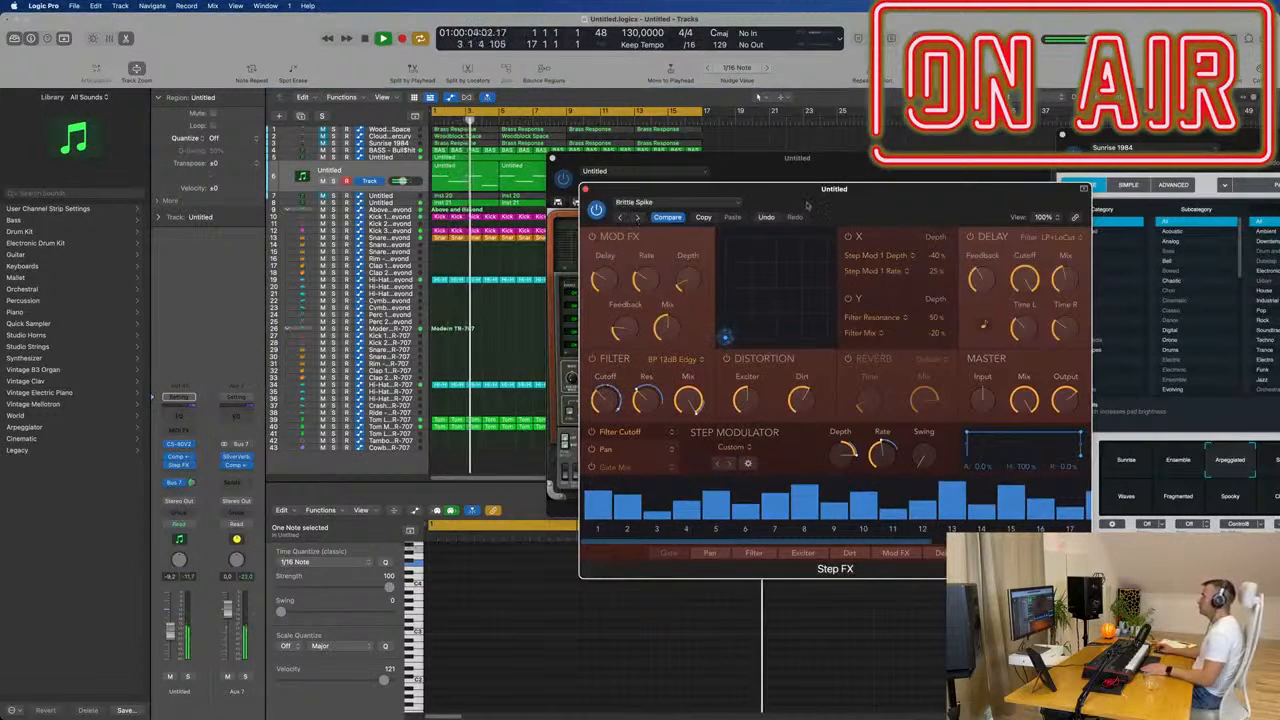
drag(806, 194, 698, 193)
click(528, 217)
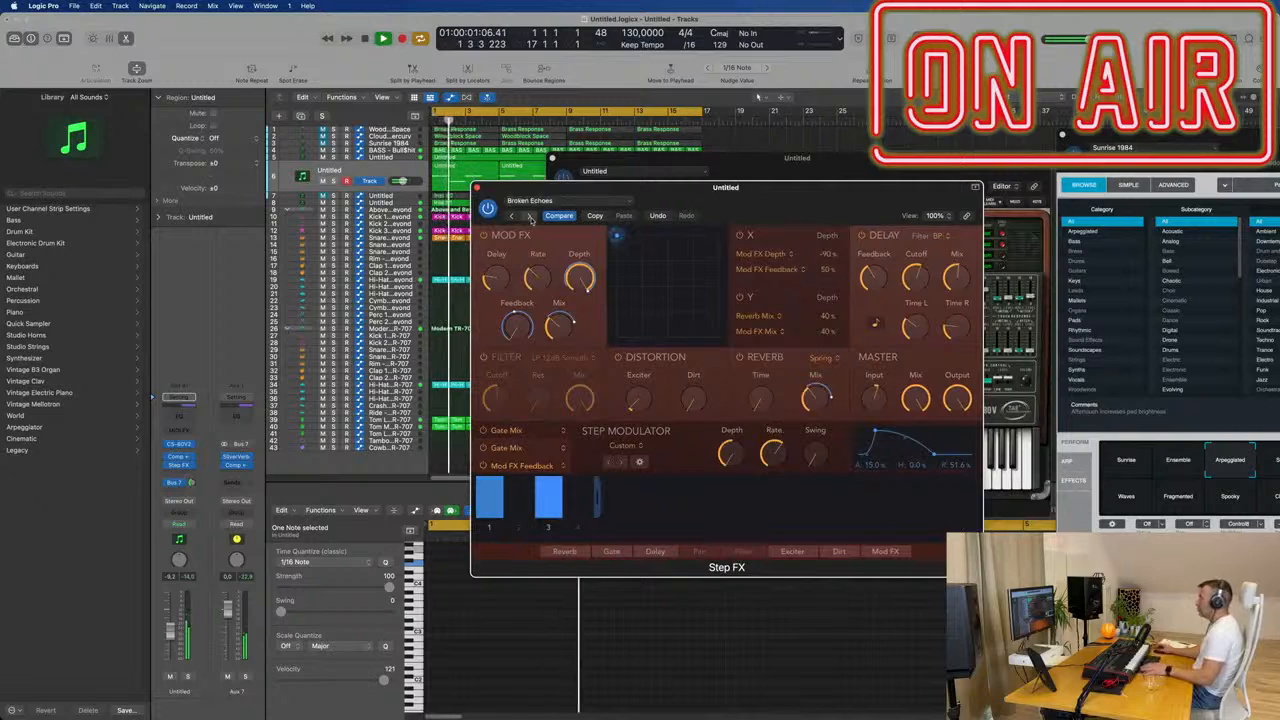
click(530, 217)
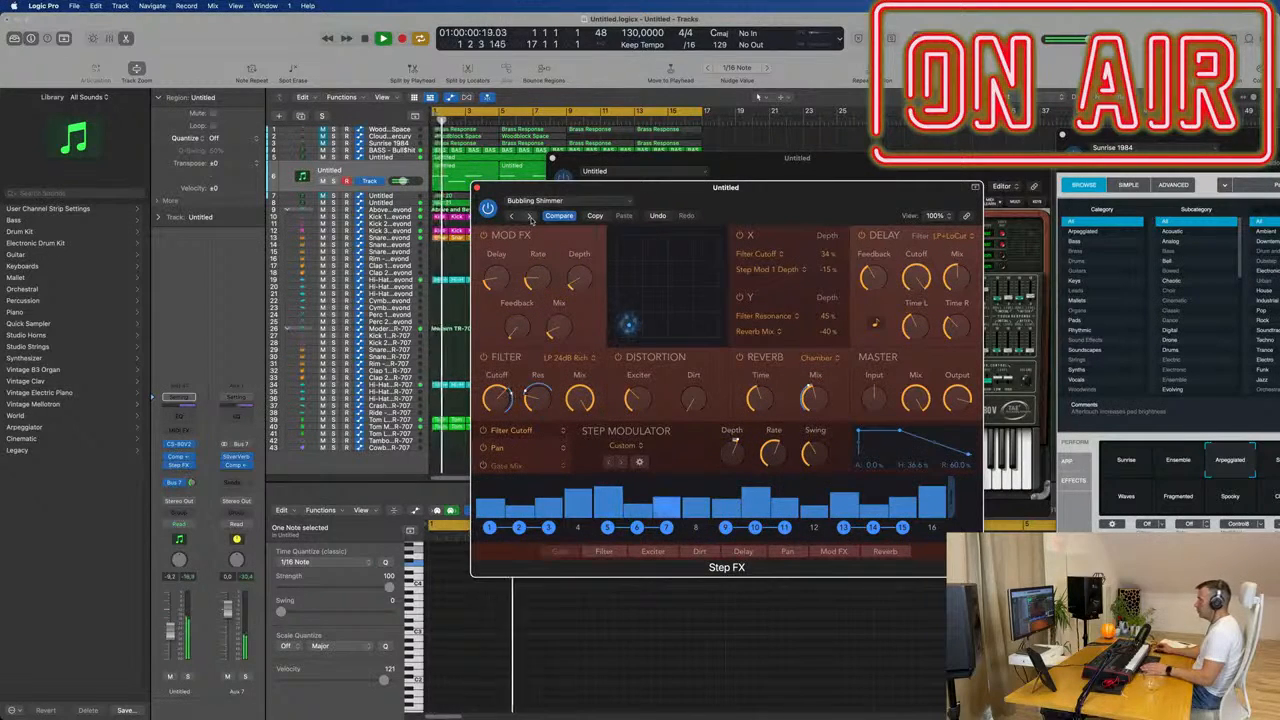
click(530, 217)
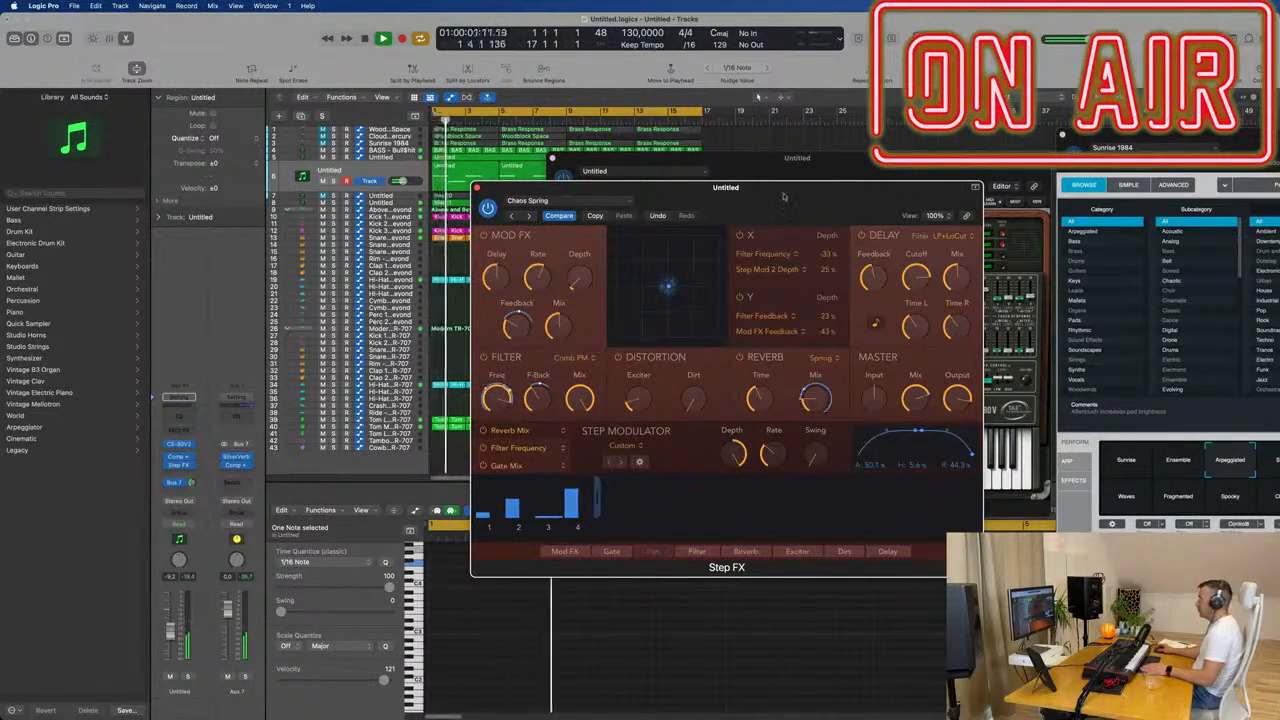
drag(786, 199, 846, 167)
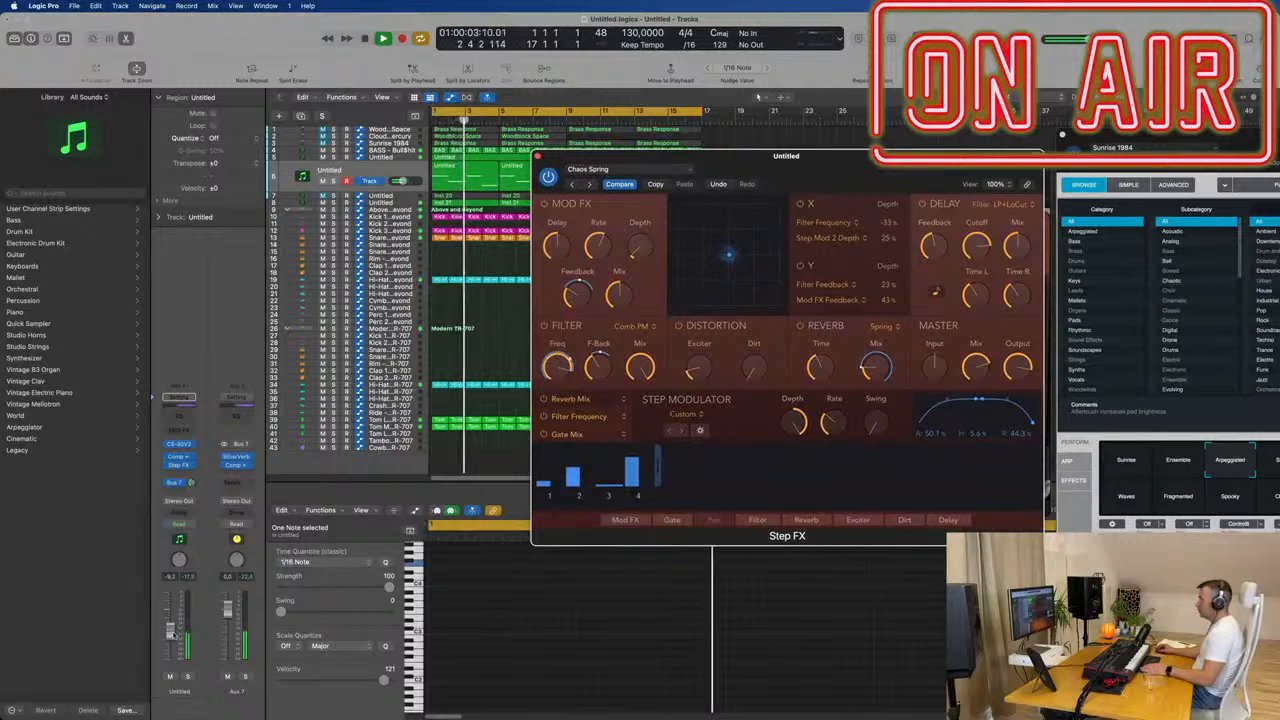
Step: Try the Chaos Spring XY pad and Delay section during playback, and raise the Mod FX depth to about 16.3%
click(430, 526)
drag(729, 255, 774, 240)
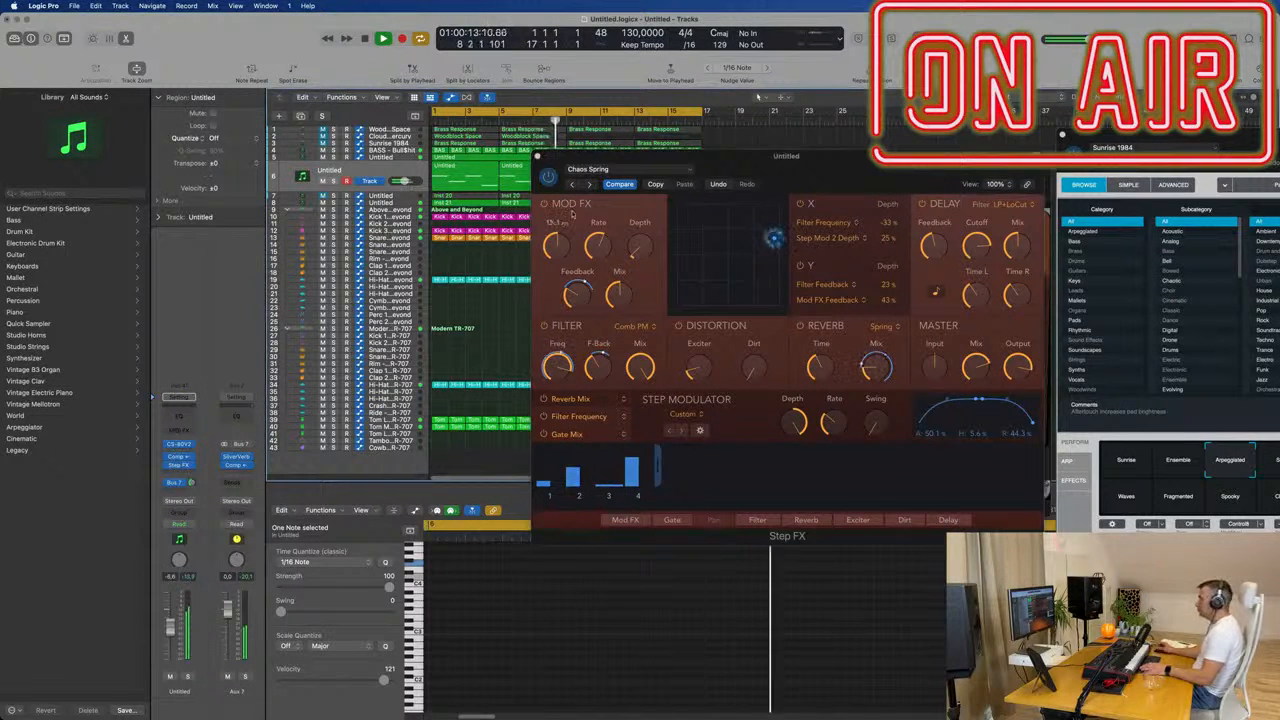
drag(808, 157, 1088, 210)
drag(850, 173, 984, 249)
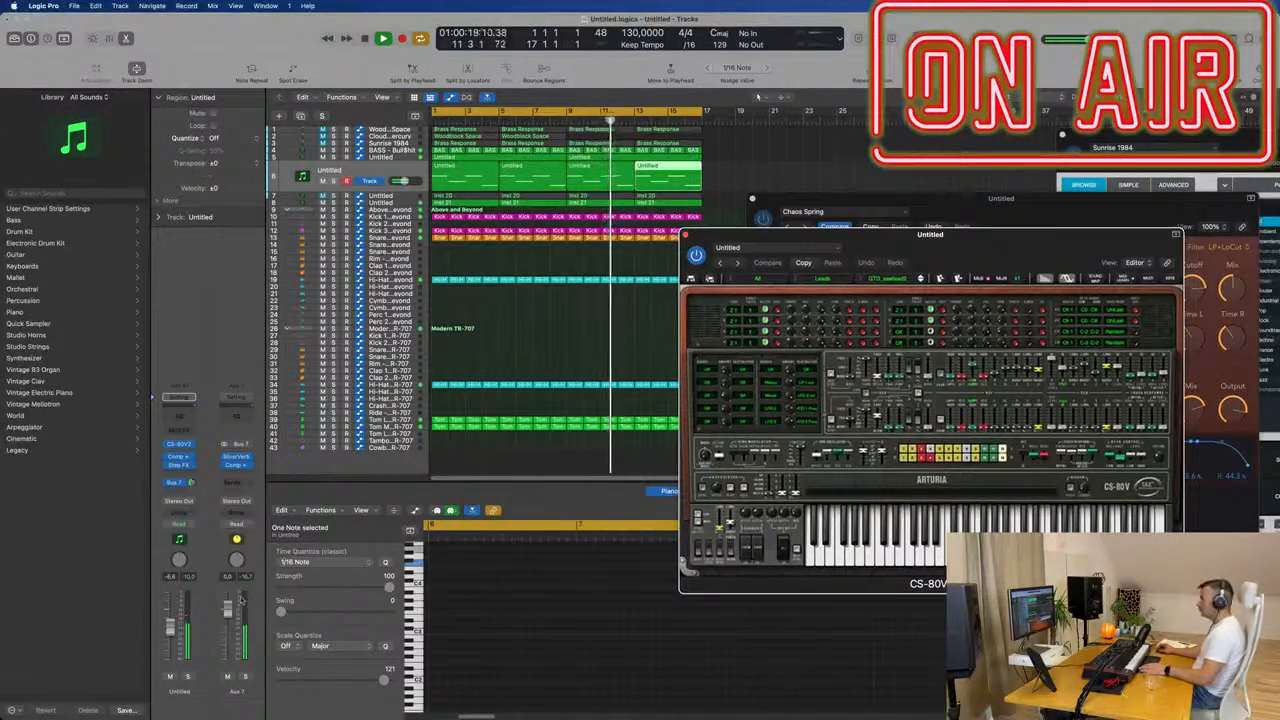
drag(940, 206, 634, 218)
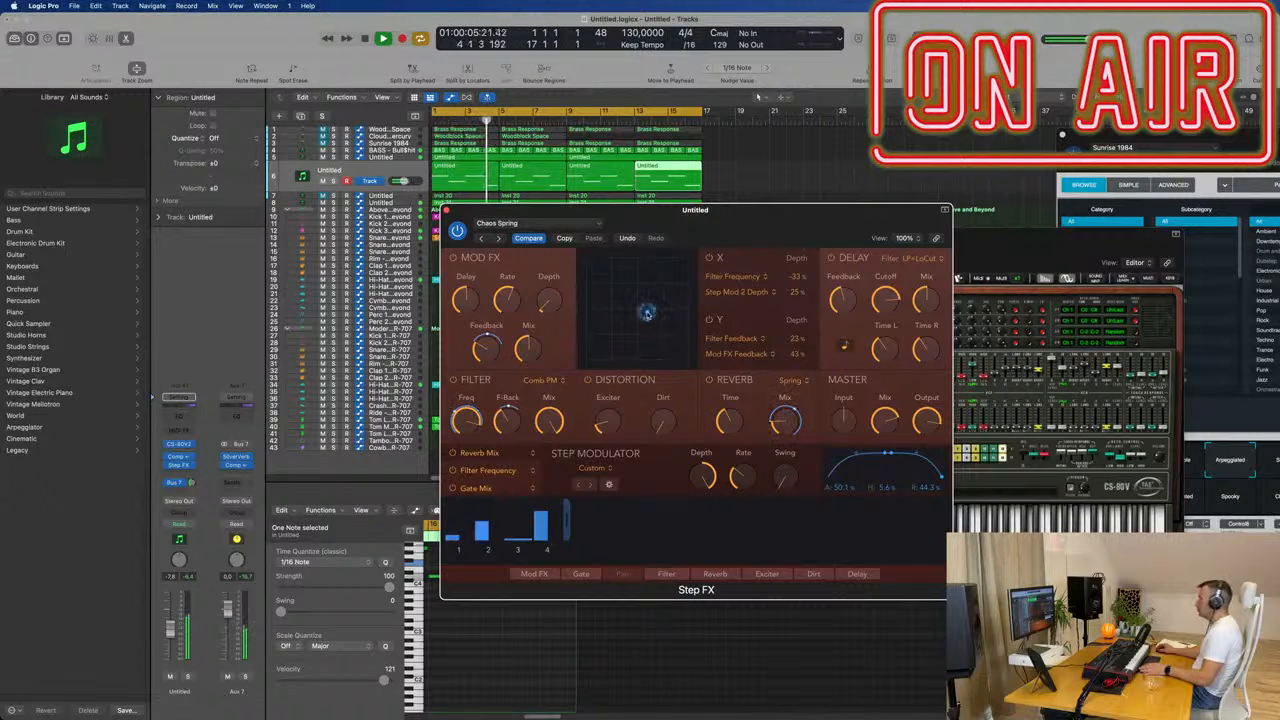
click(833, 258)
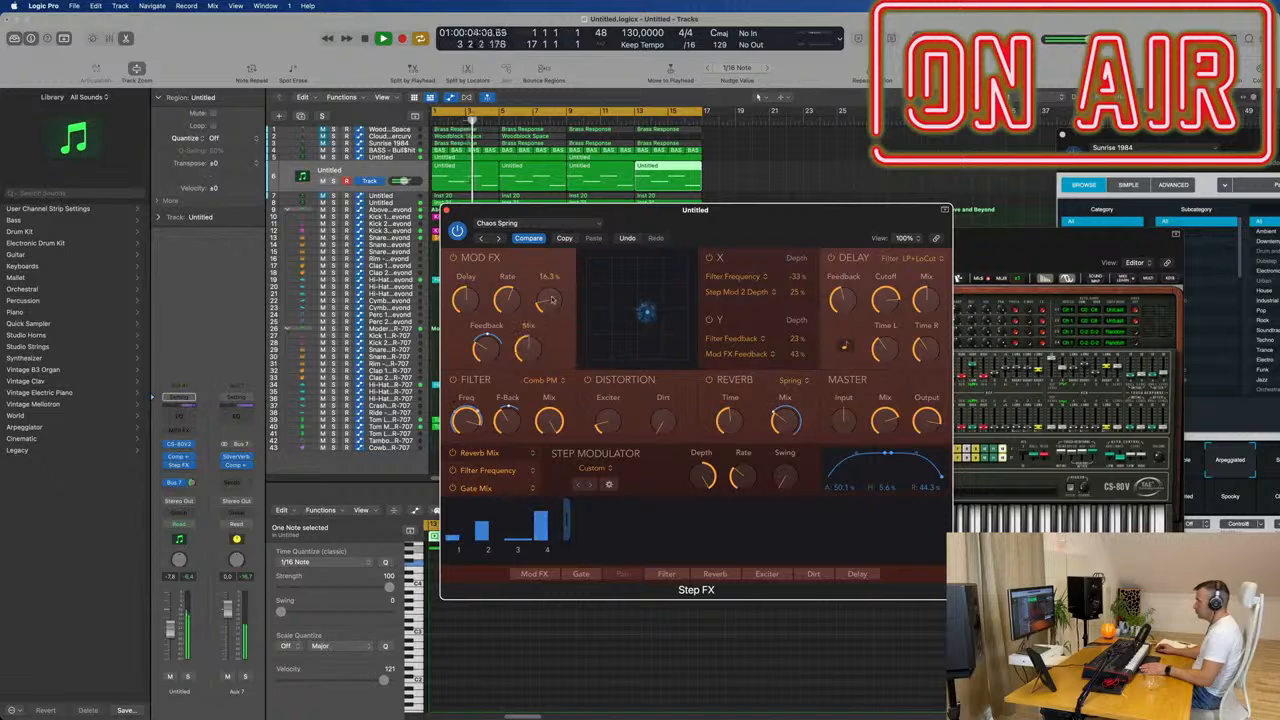
drag(736, 203, 760, 214)
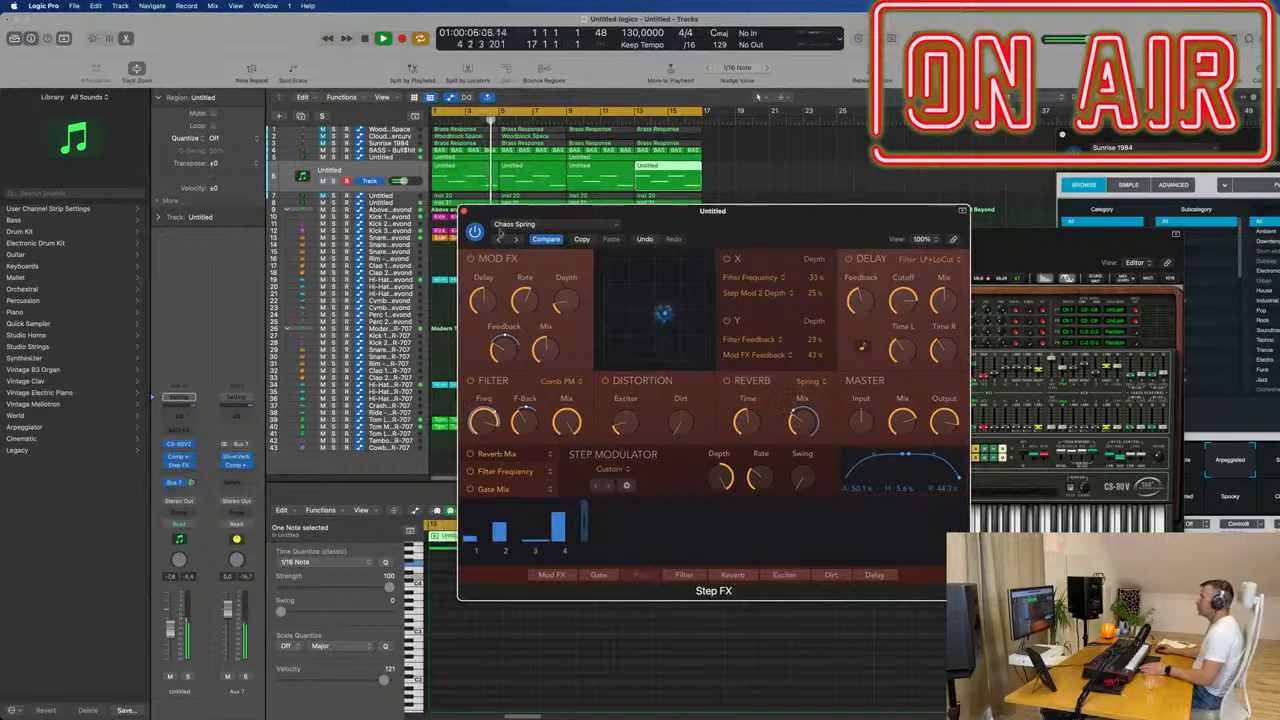
Step: Close the Step FX and CS-80V2 windows and replay the loop from bar 1 with the lead track's regions selected
click(463, 212)
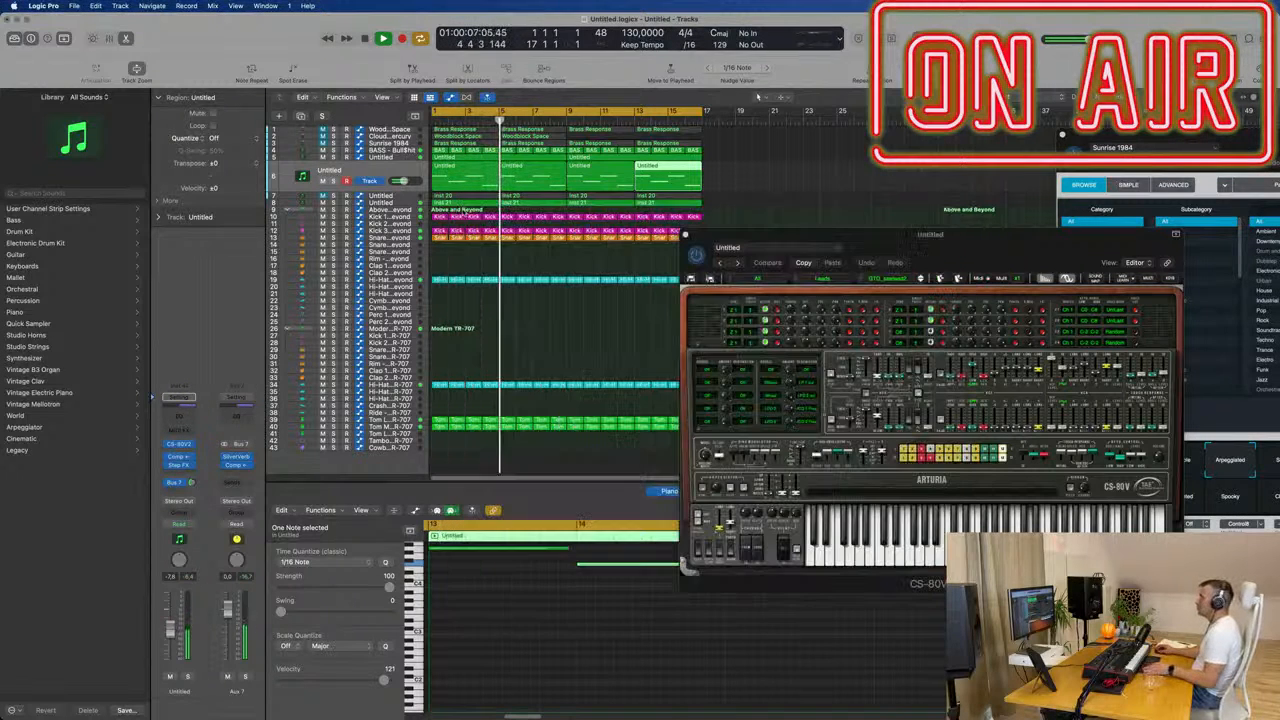
click(357, 178)
key(Return)
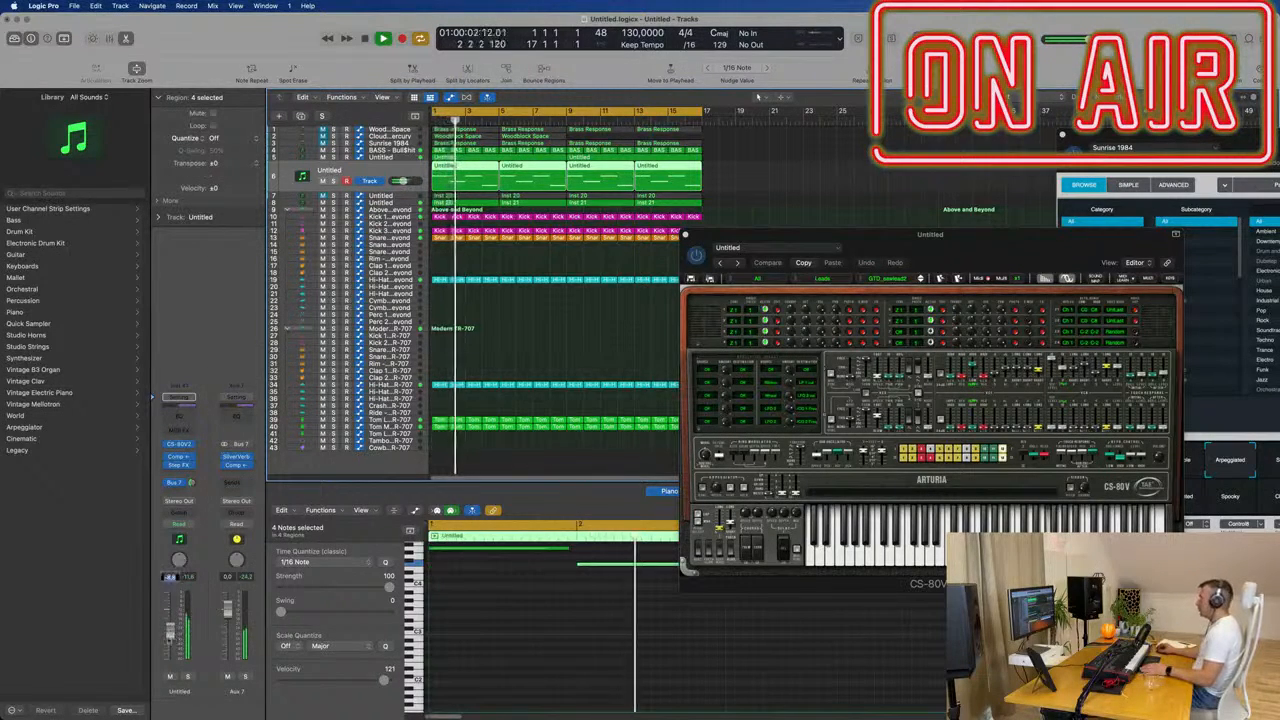
drag(1024, 236, 942, 236)
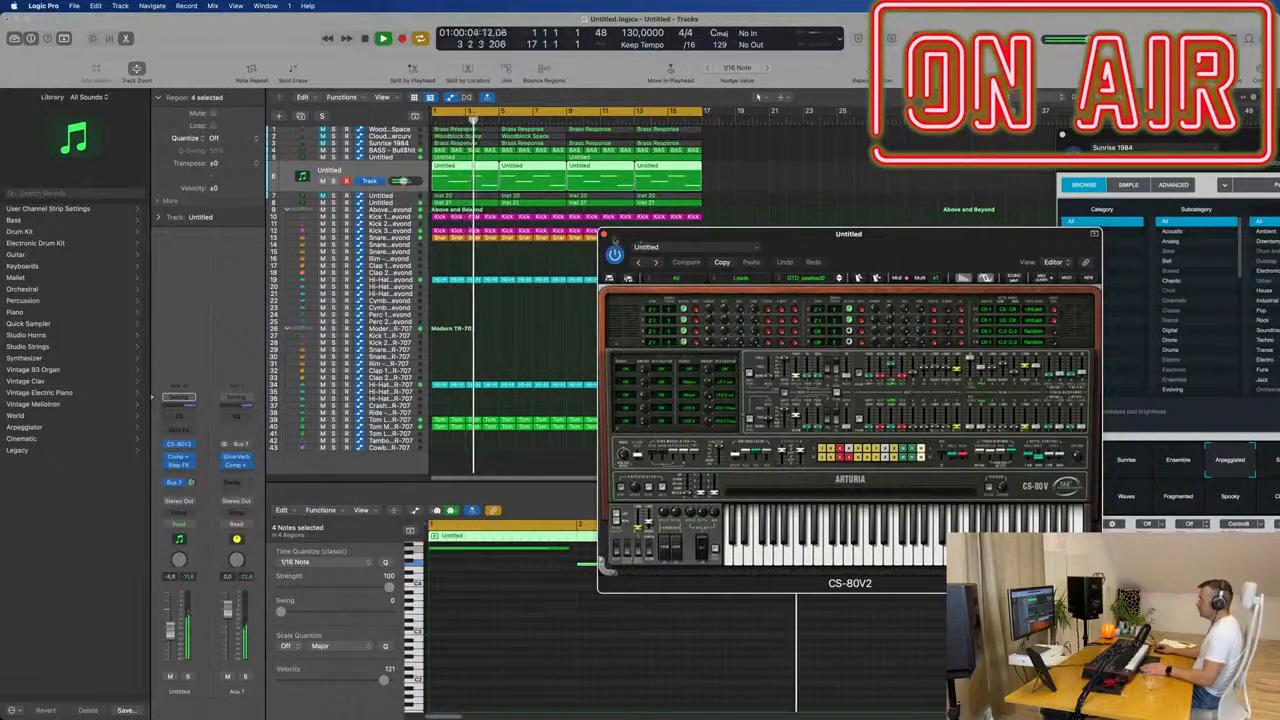
click(604, 234)
key(super+Right)
key(super+Right)
key(super+Right)
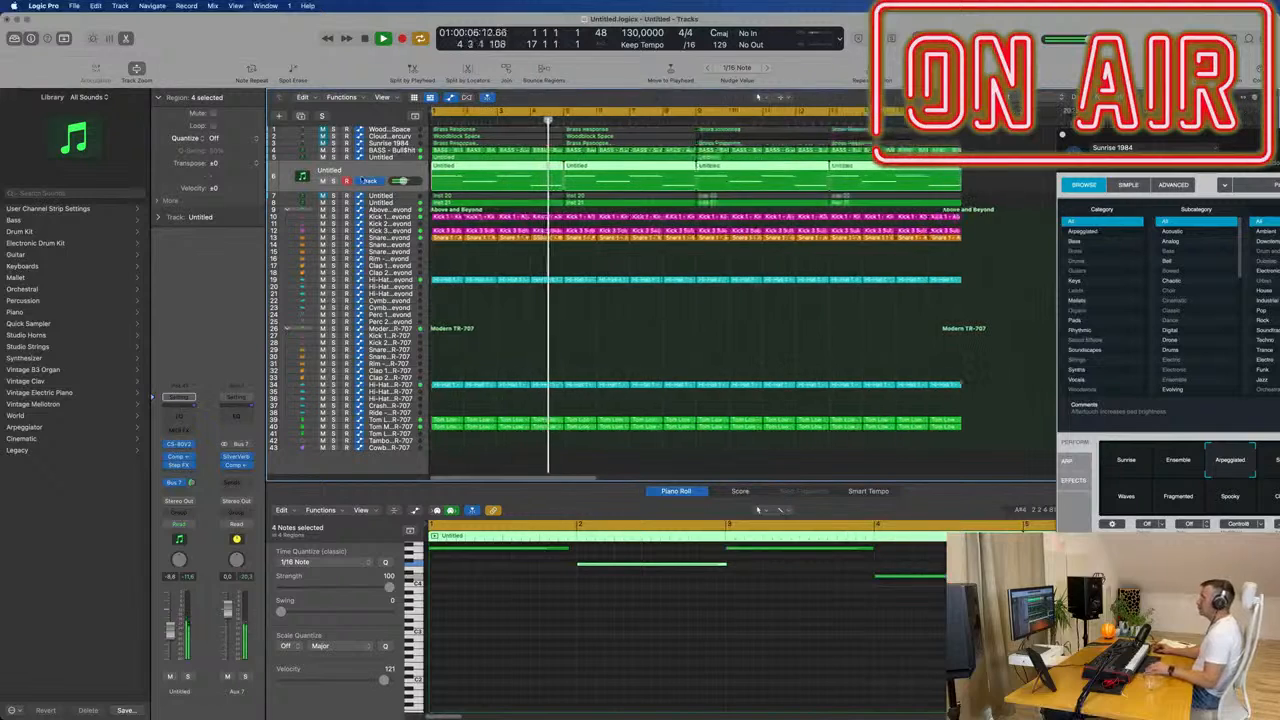
Step: Duplicate the BASS - Bull$hit track and copy all of its regions onto the new track
click(390, 149)
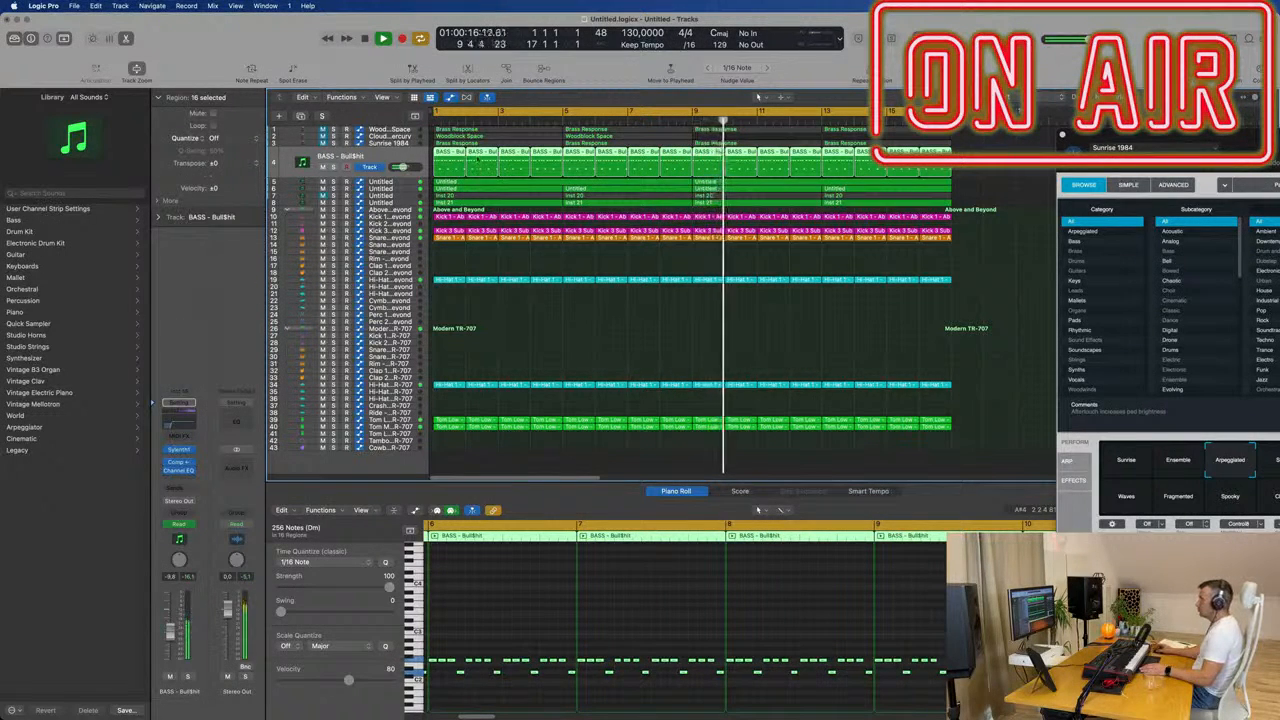
click(507, 688)
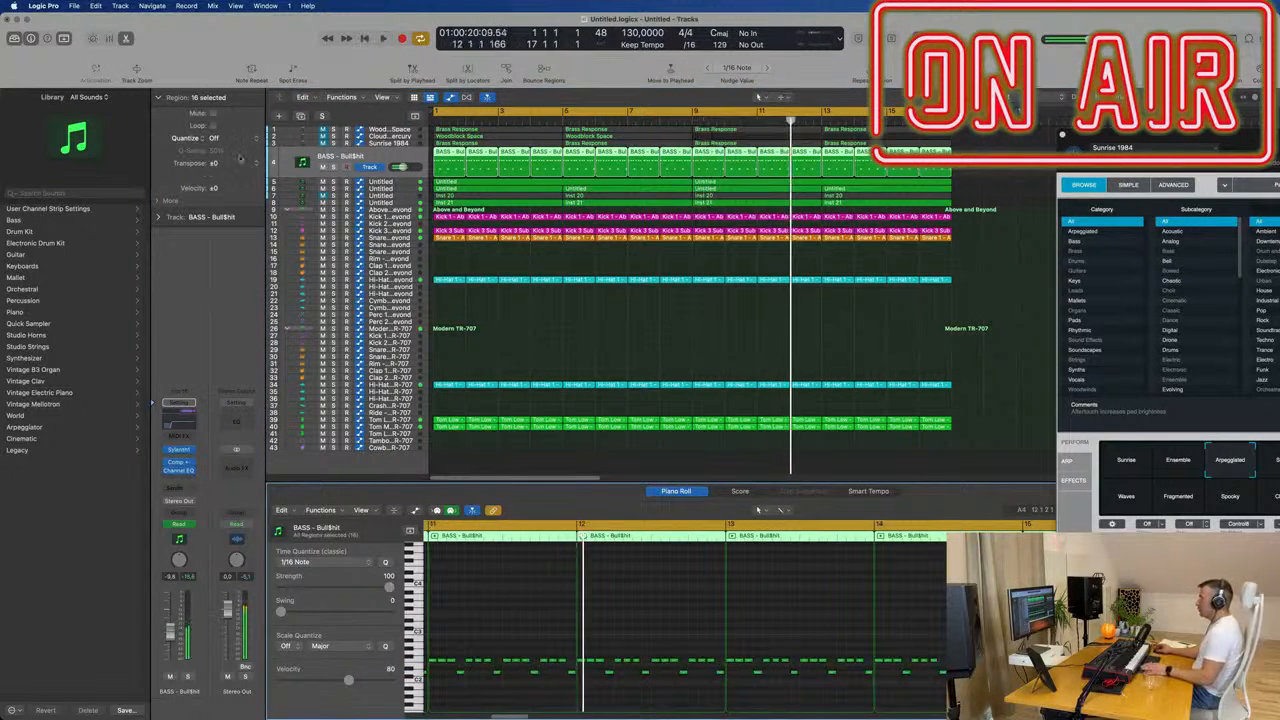
key(Return)
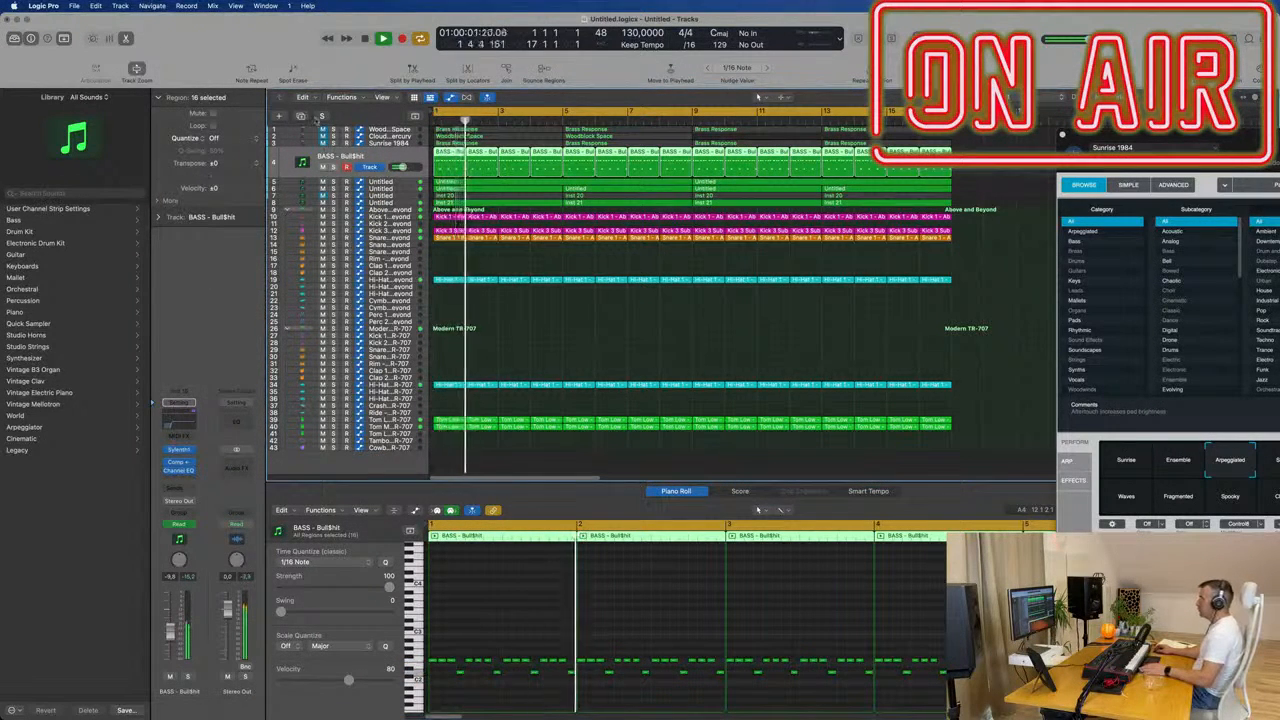
click(301, 116)
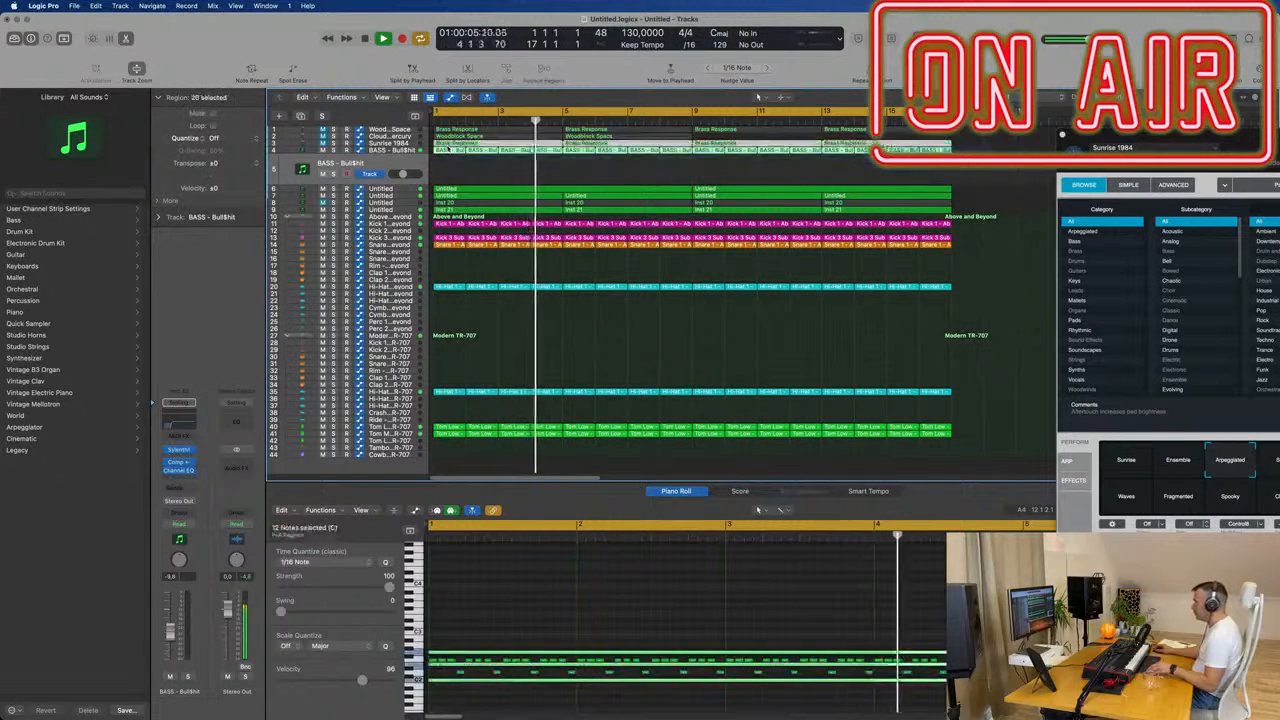
drag(437, 165, 948, 150)
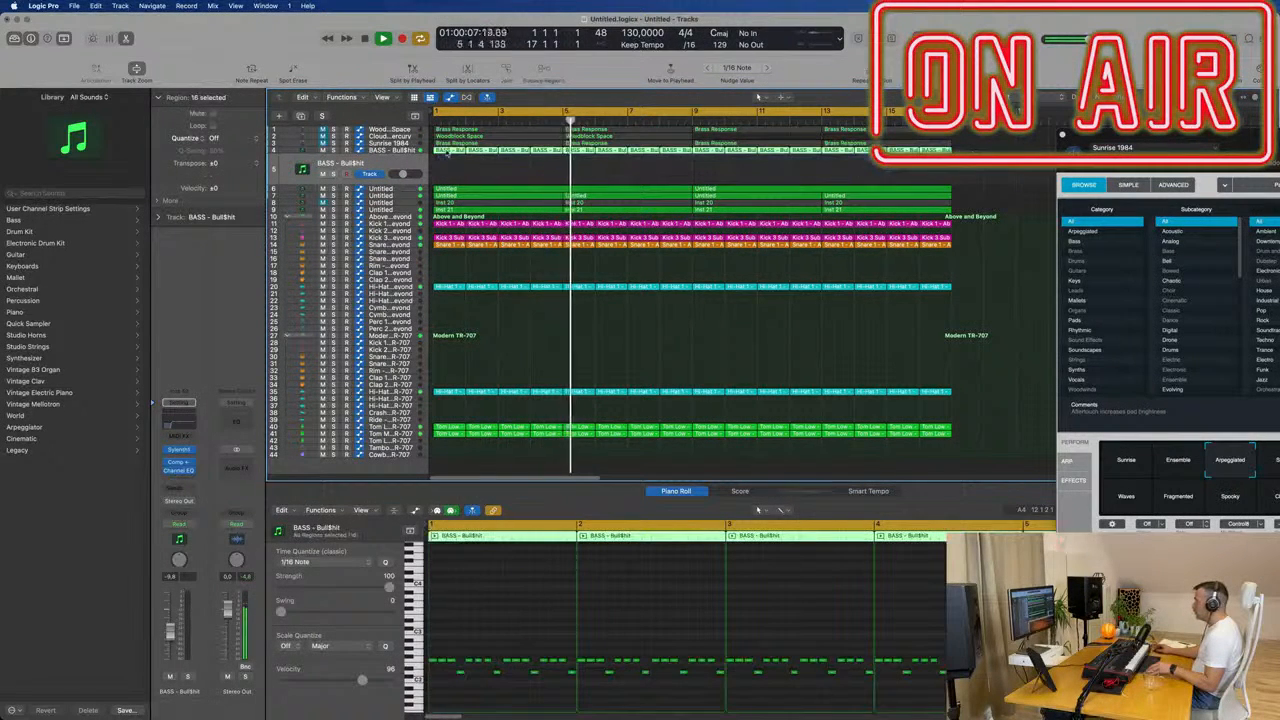
drag(439, 153, 437, 172)
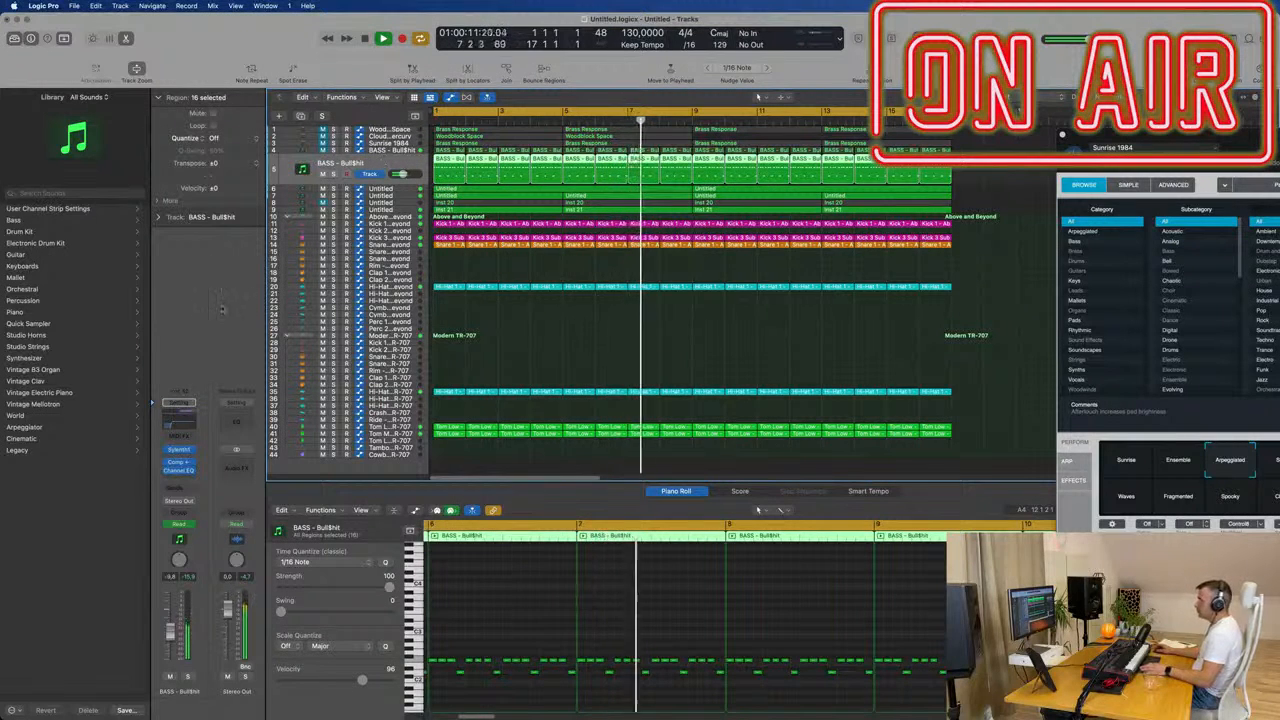
Step: Replace the Sylenth1 instrument on the duplicated bass track with a stereo Alchemy
key(Return)
click(179, 450)
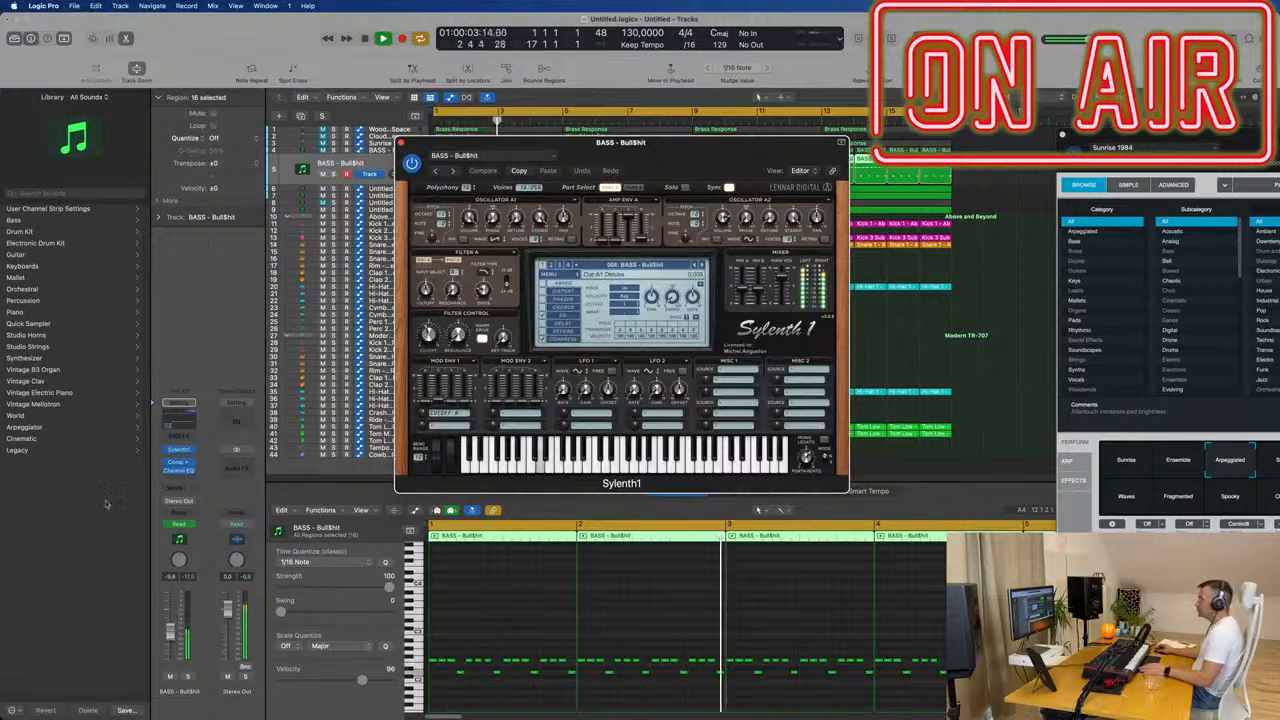
click(193, 450)
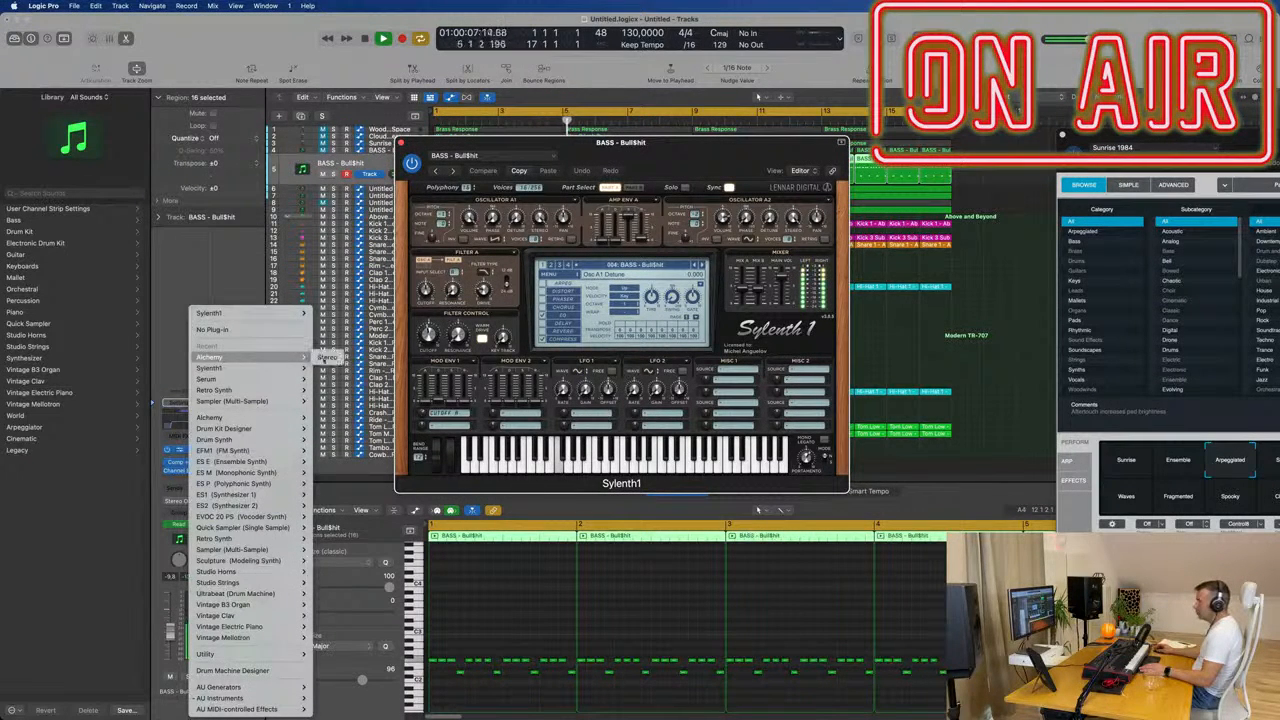
click(327, 357)
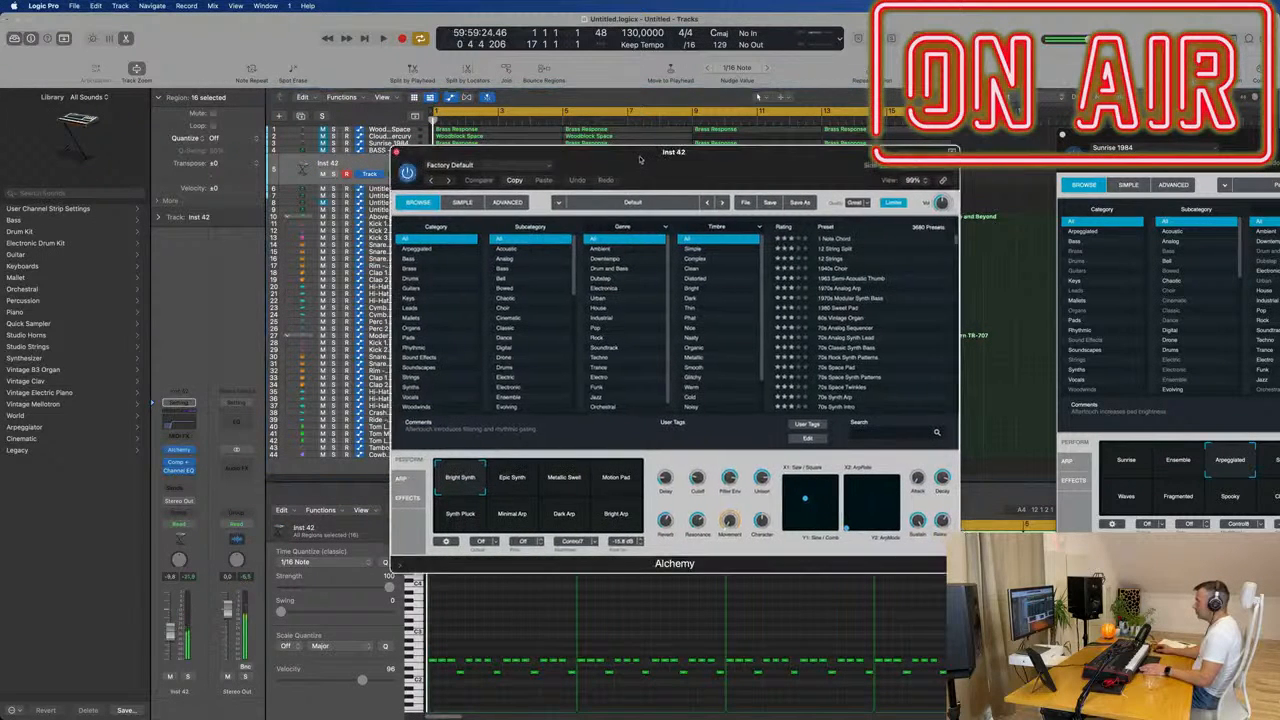
drag(640, 159, 641, 169)
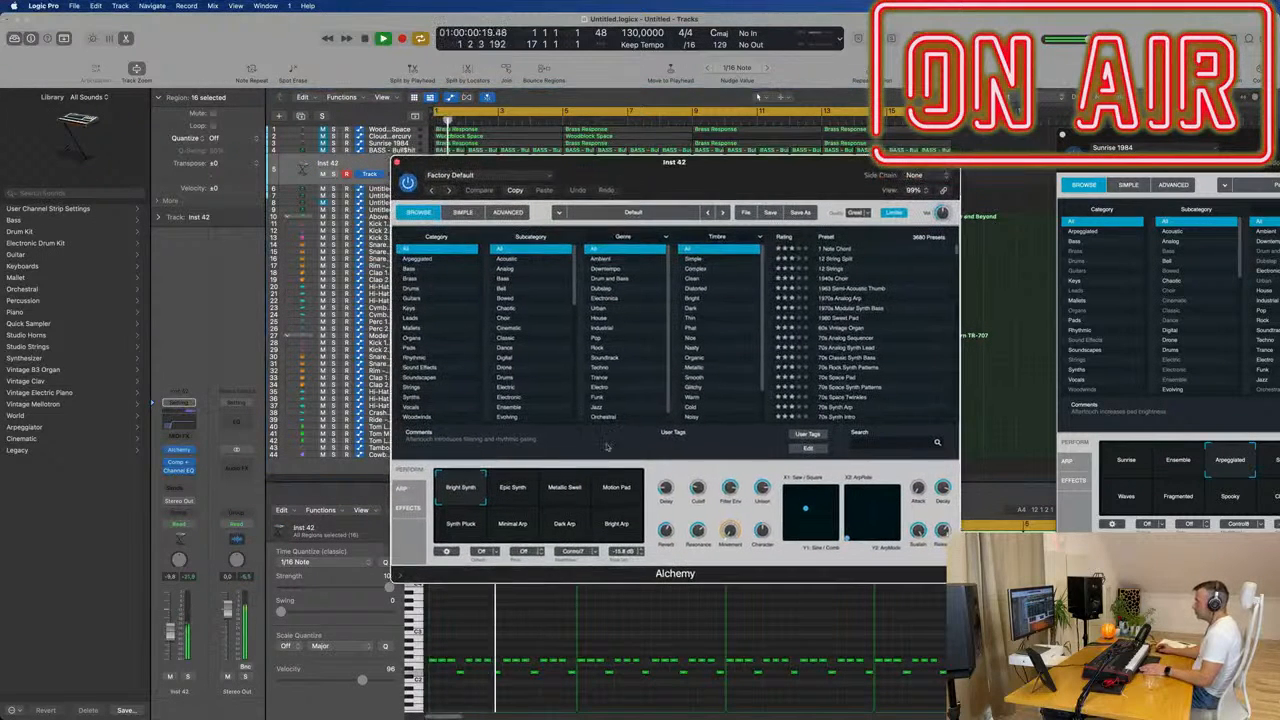
Step: Load the 1963 Semi-Acoustic Thumb preset from Alchemy's Bass category and raise the duplicated bass track's level slightly
click(483, 522)
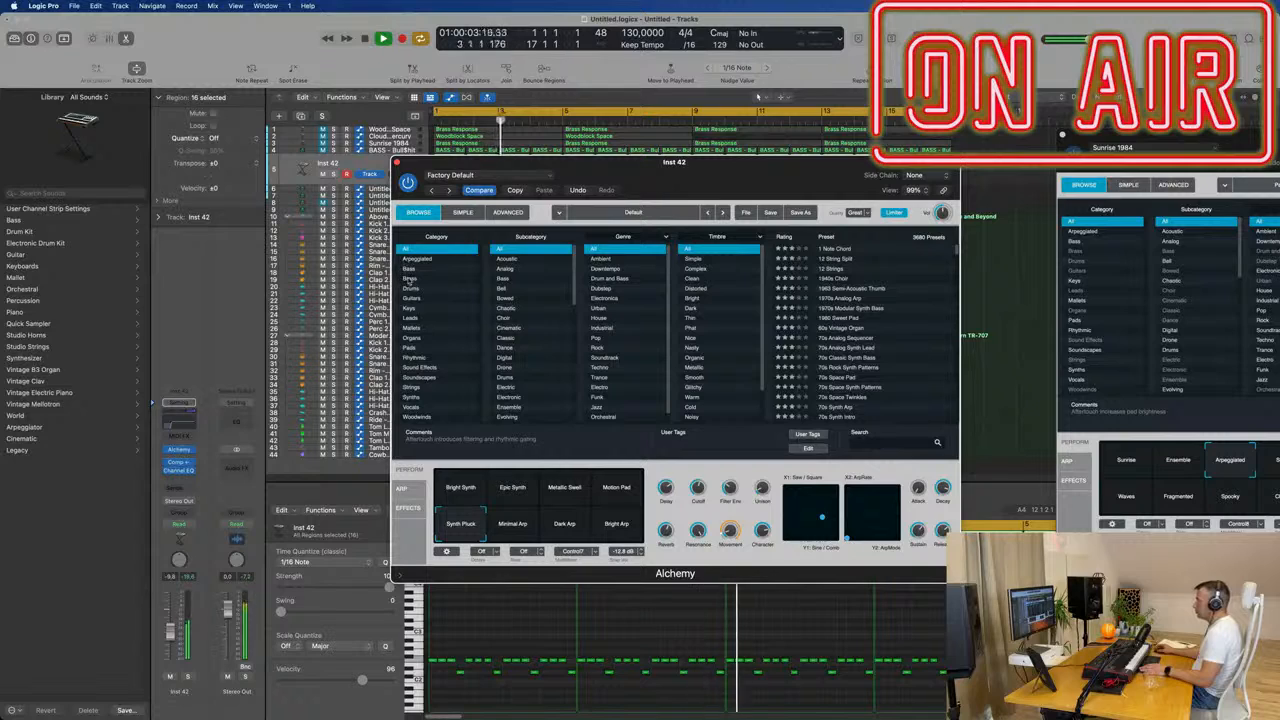
click(410, 269)
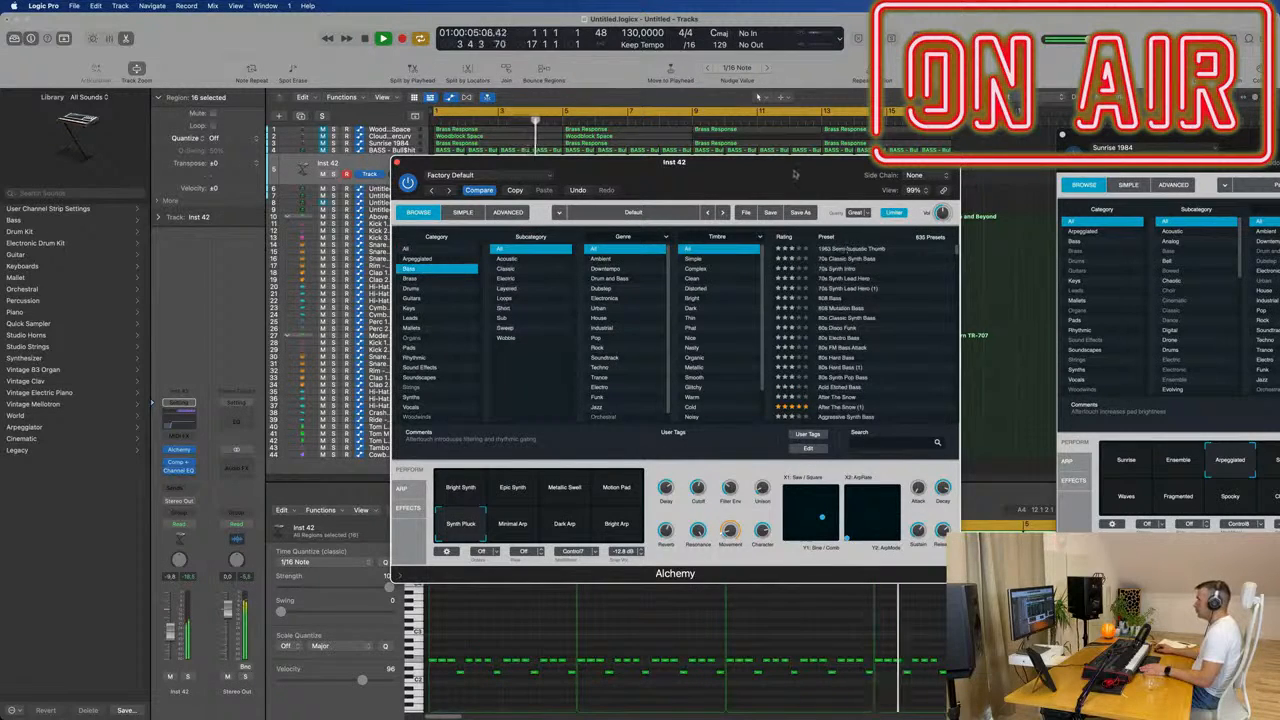
click(848, 249)
drag(795, 175, 967, 139)
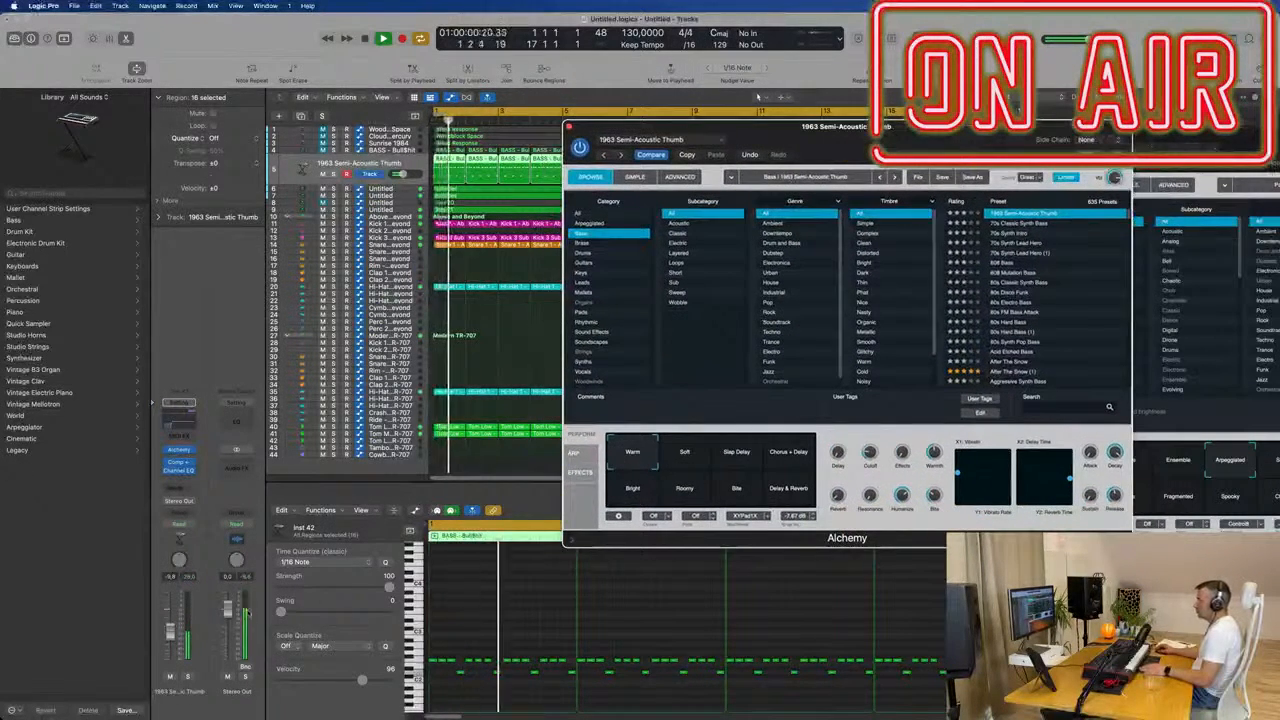
drag(170, 632, 170, 623)
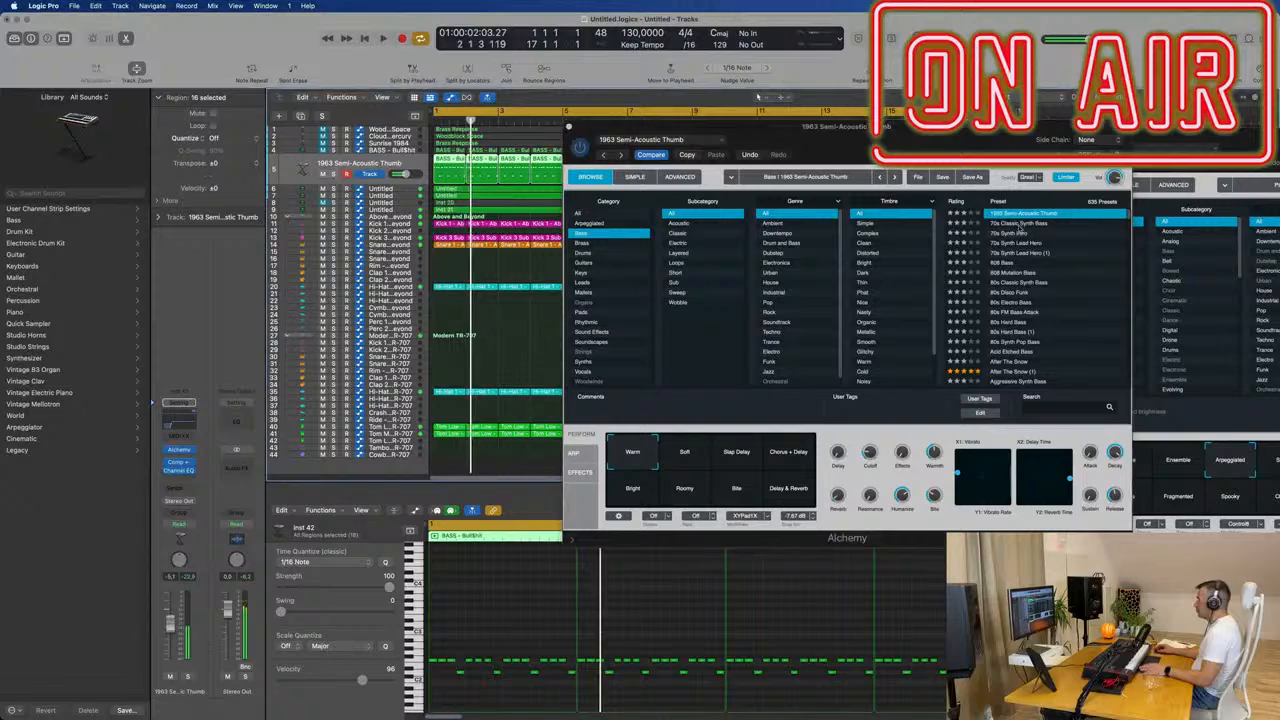
Step: Load Alchemy's 70s Classic Synth Bass preset on the duplicated bass track and adjust its cutoff while the loop plays
click(1020, 224)
drag(850, 128, 780, 162)
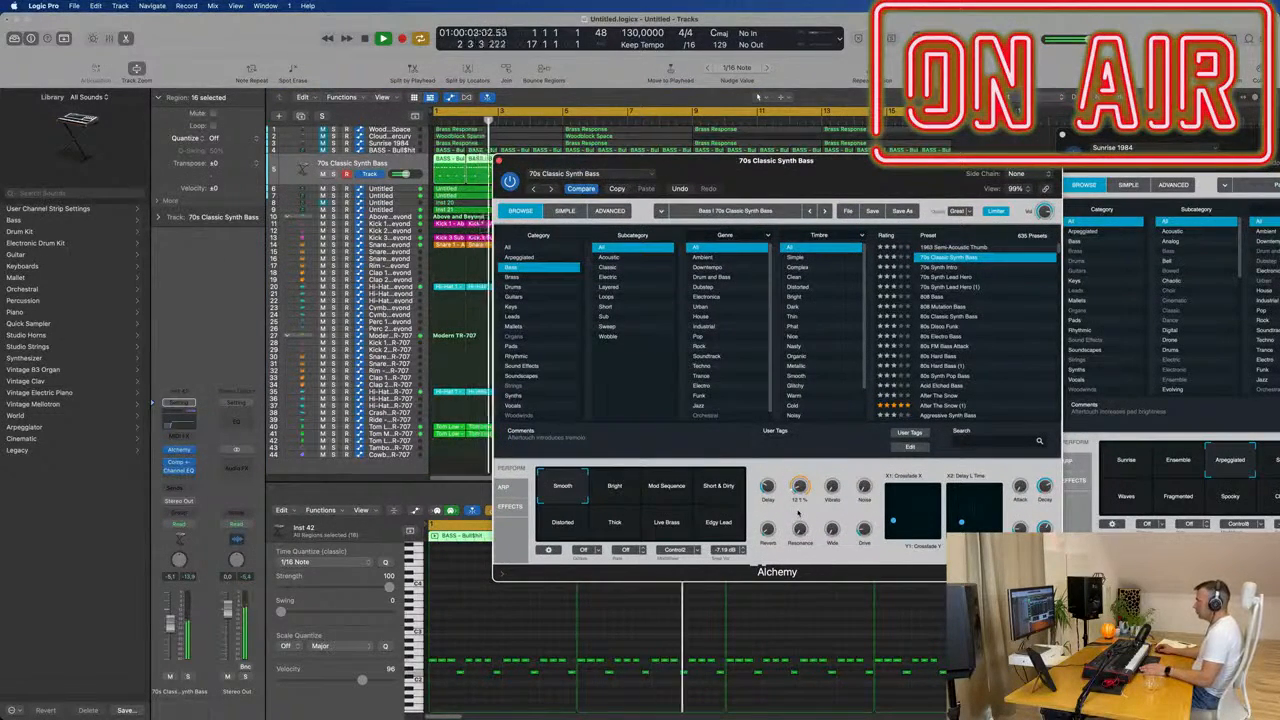
drag(762, 163, 784, 181)
key(space)
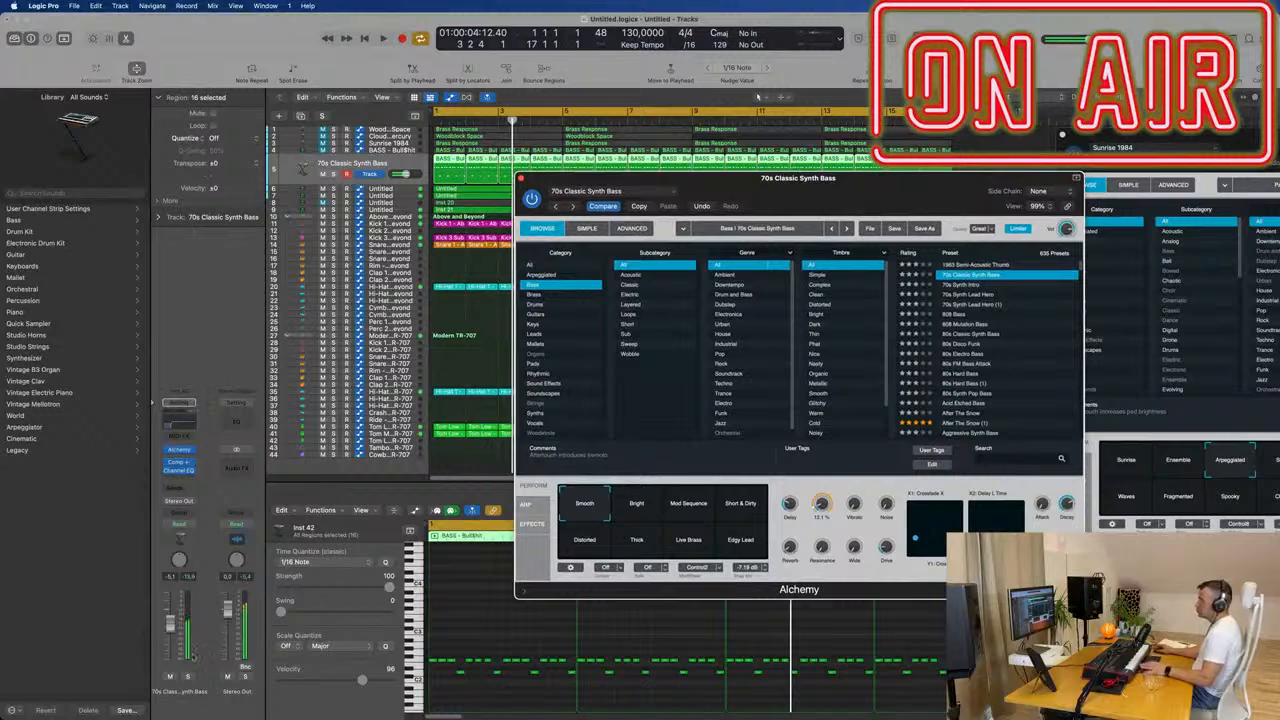
key(space)
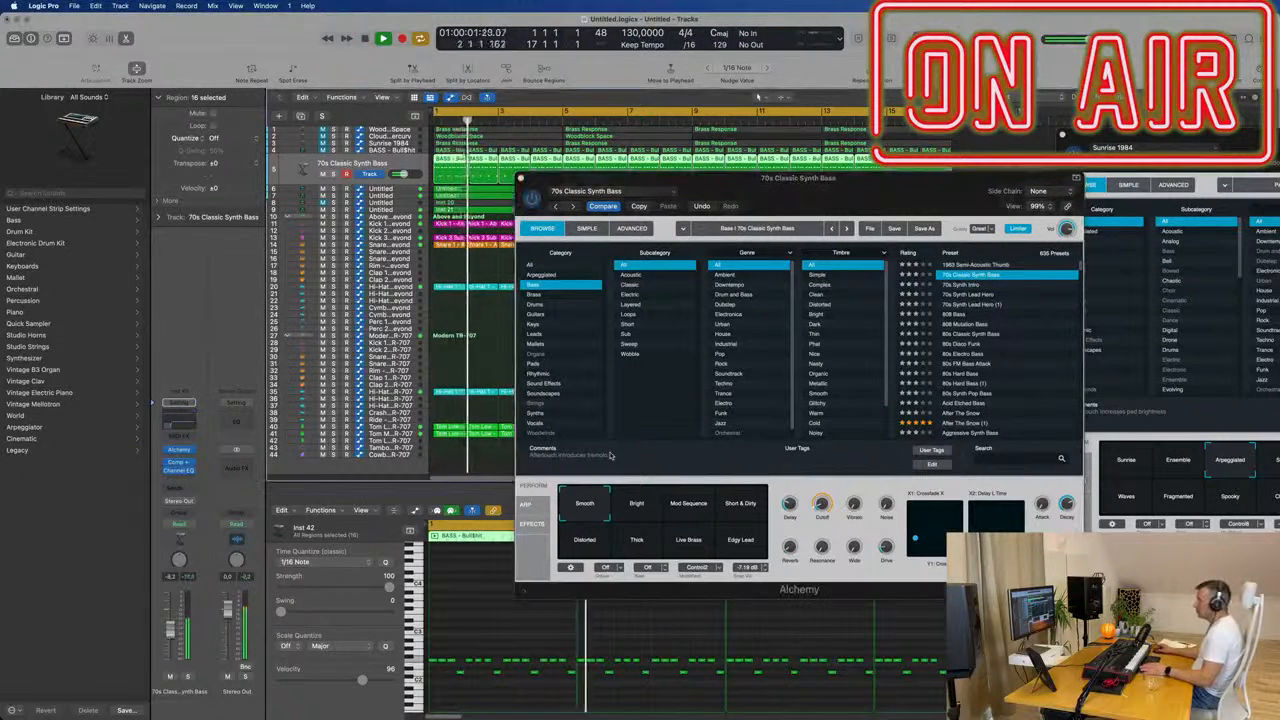
click(822, 504)
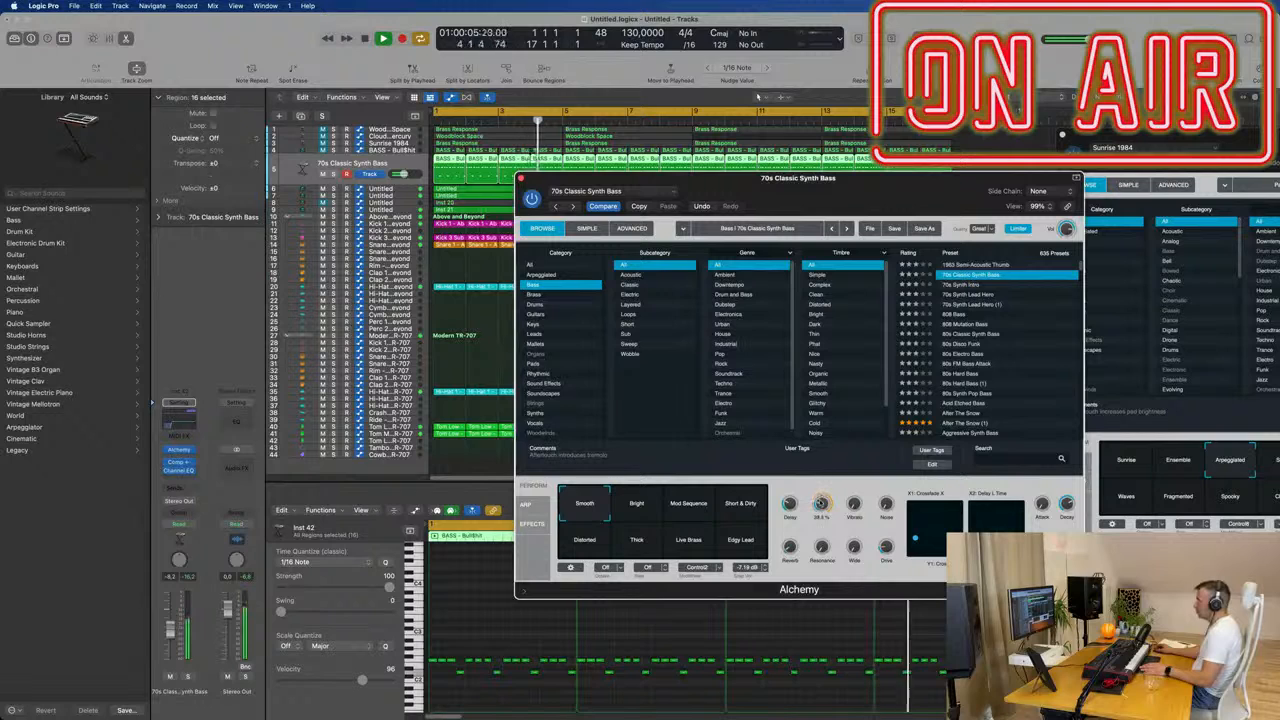
Step: Audition 70s Synth Intro and 70s Synth Lead Hero, reload 70s Classic Synth Bass with cutoff about 16%, and close its Alchemy window
click(970, 285)
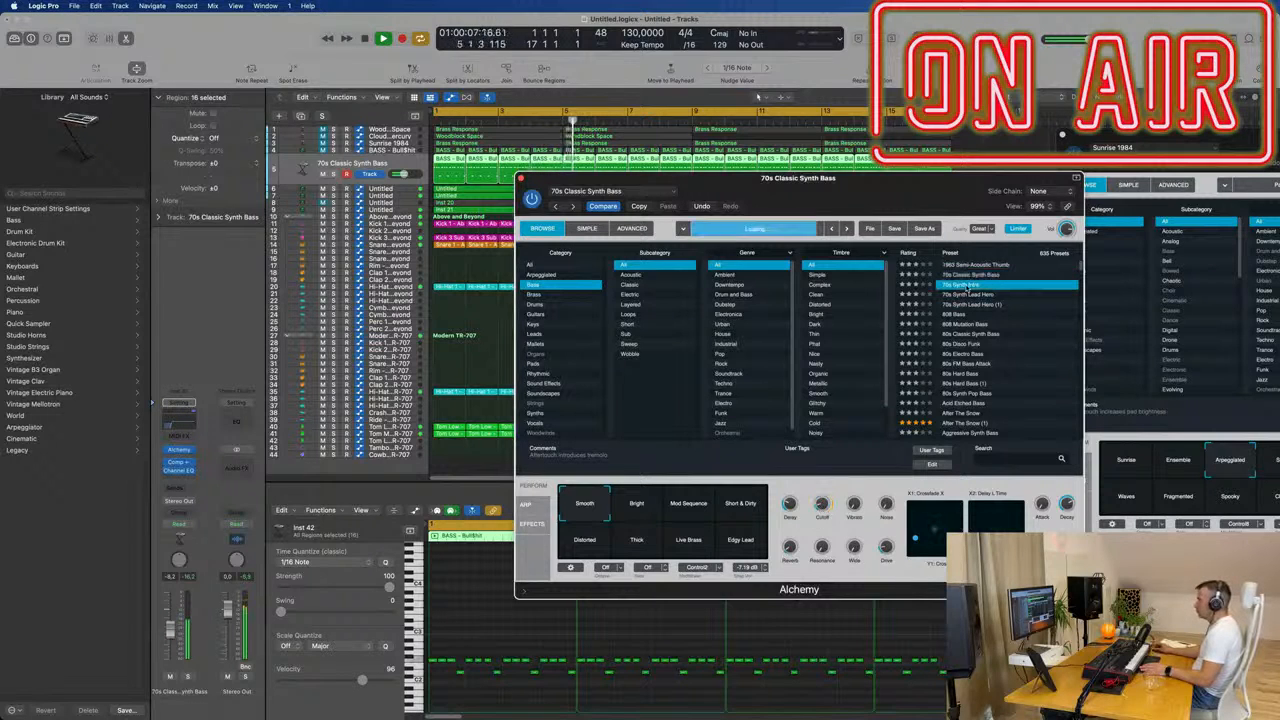
click(973, 295)
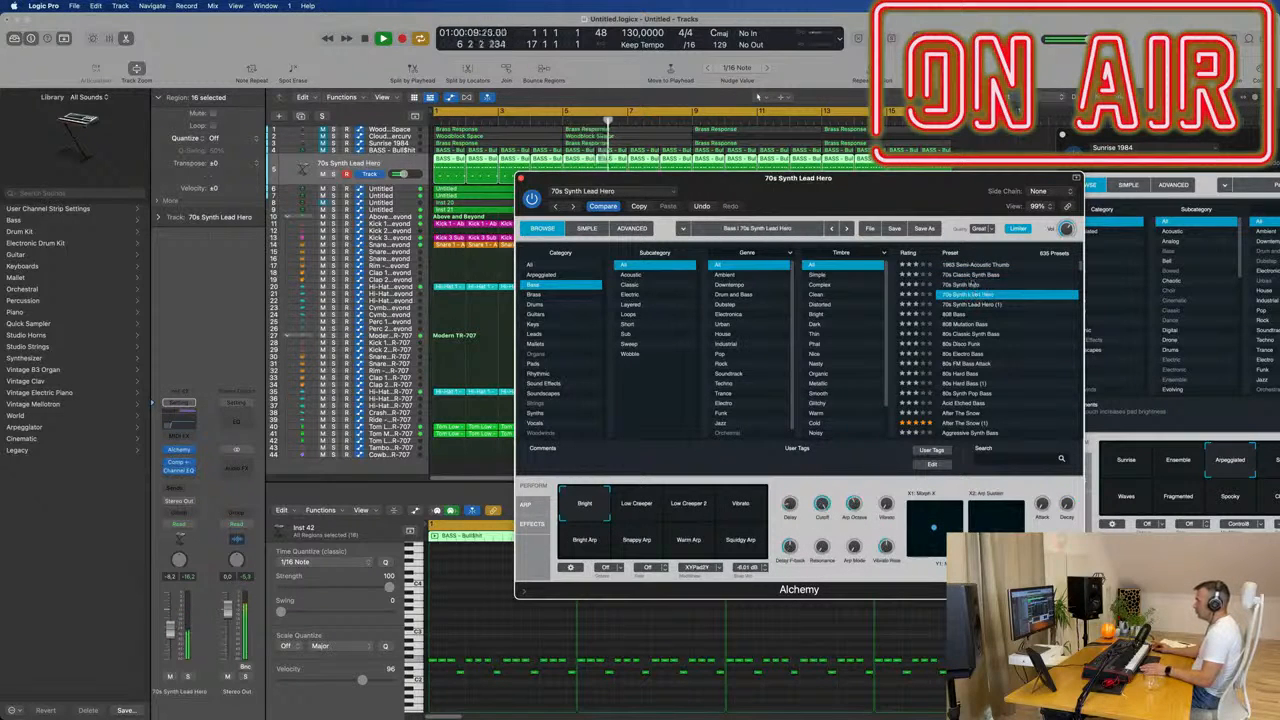
click(970, 276)
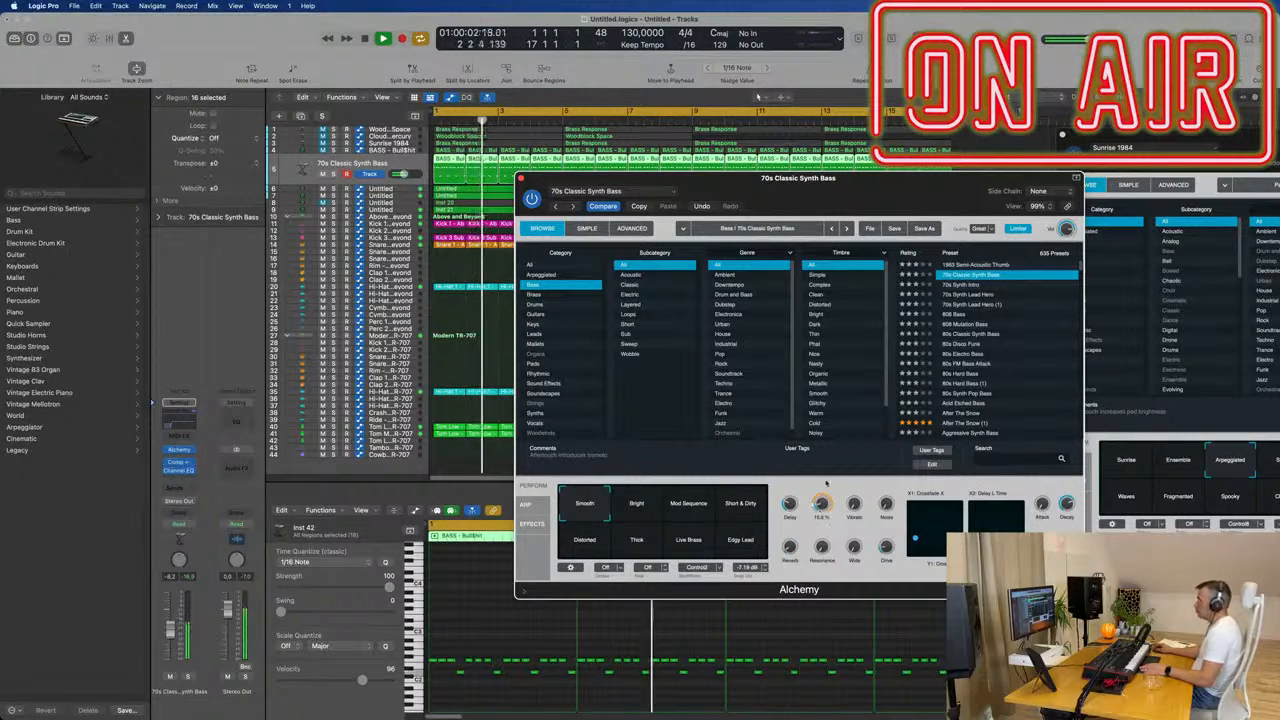
drag(863, 193, 711, 241)
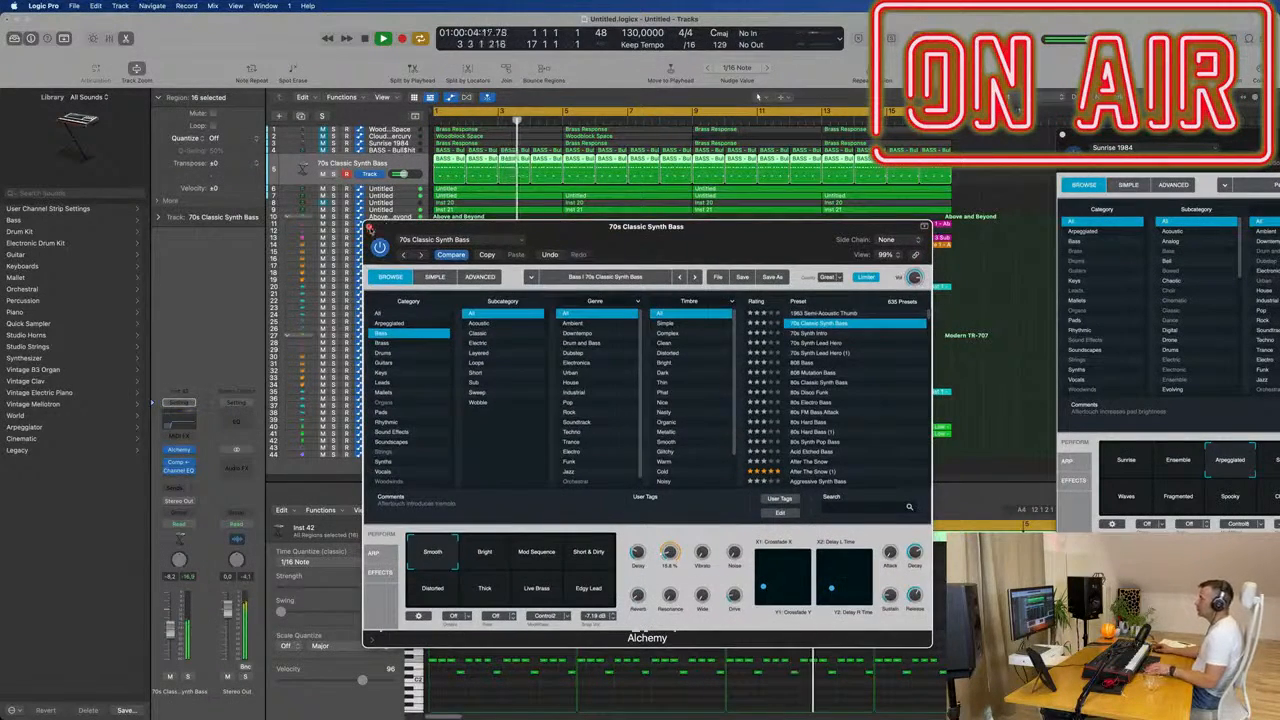
click(370, 227)
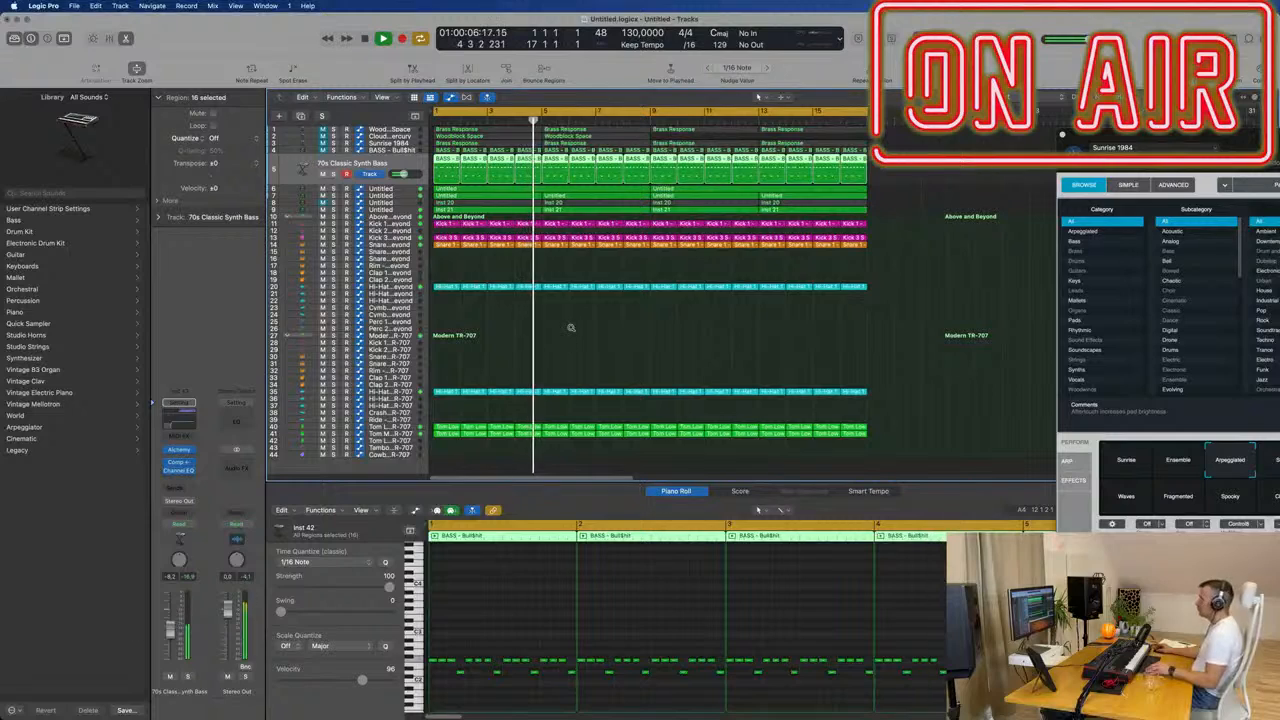
Step: Deselect all regions in the arrangement while the loop keeps playing
scroll(571, 328, up, 4)
scroll(571, 328, left, 2)
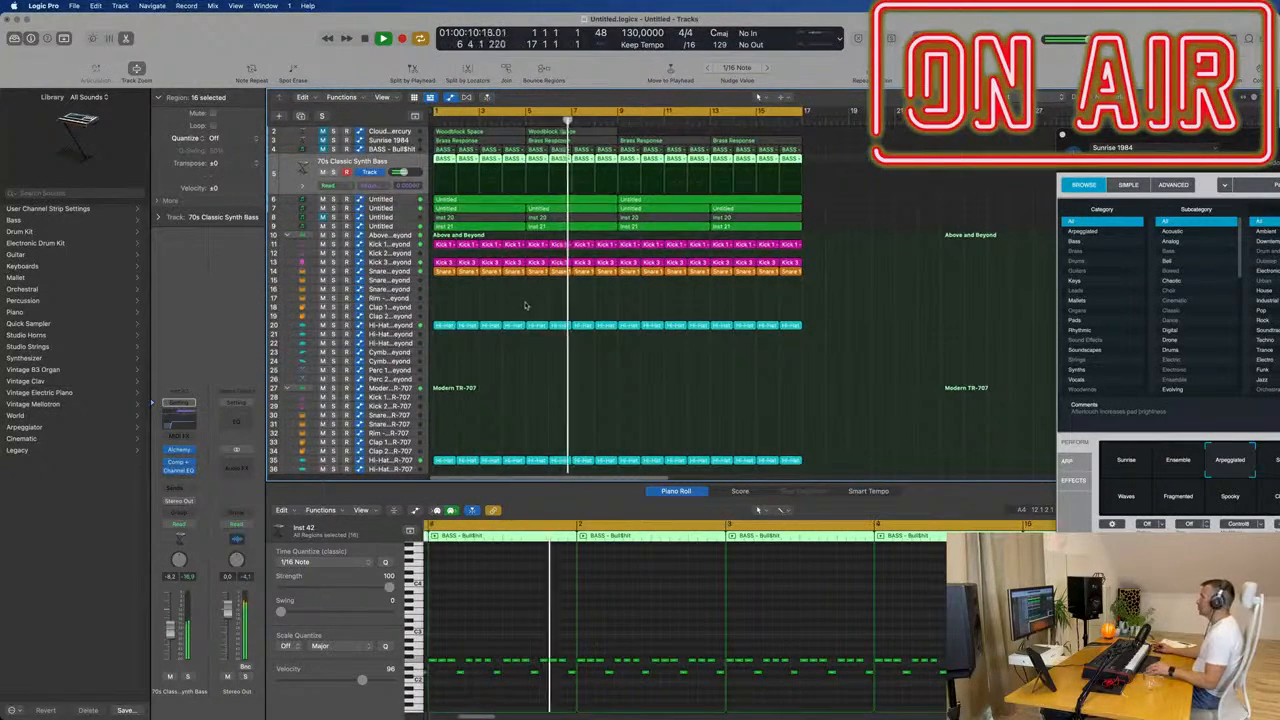
click(528, 306)
scroll(547, 307, right, 2)
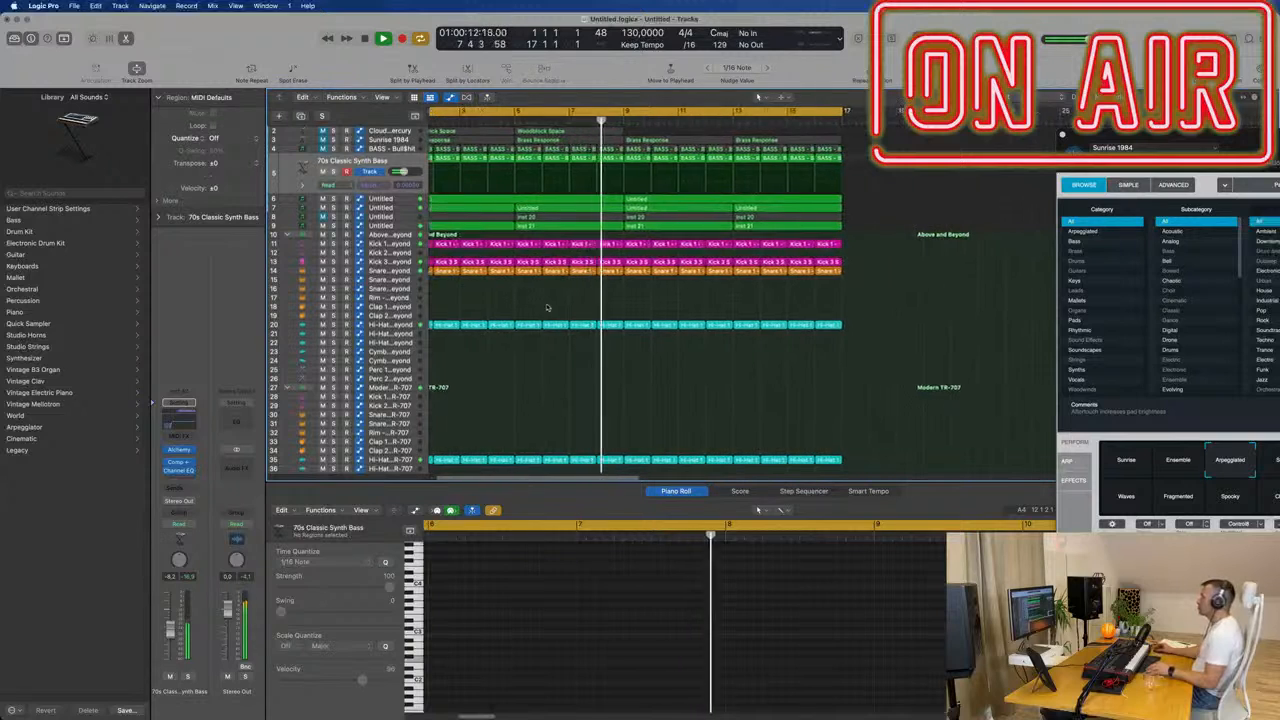
scroll(547, 307, left, 2)
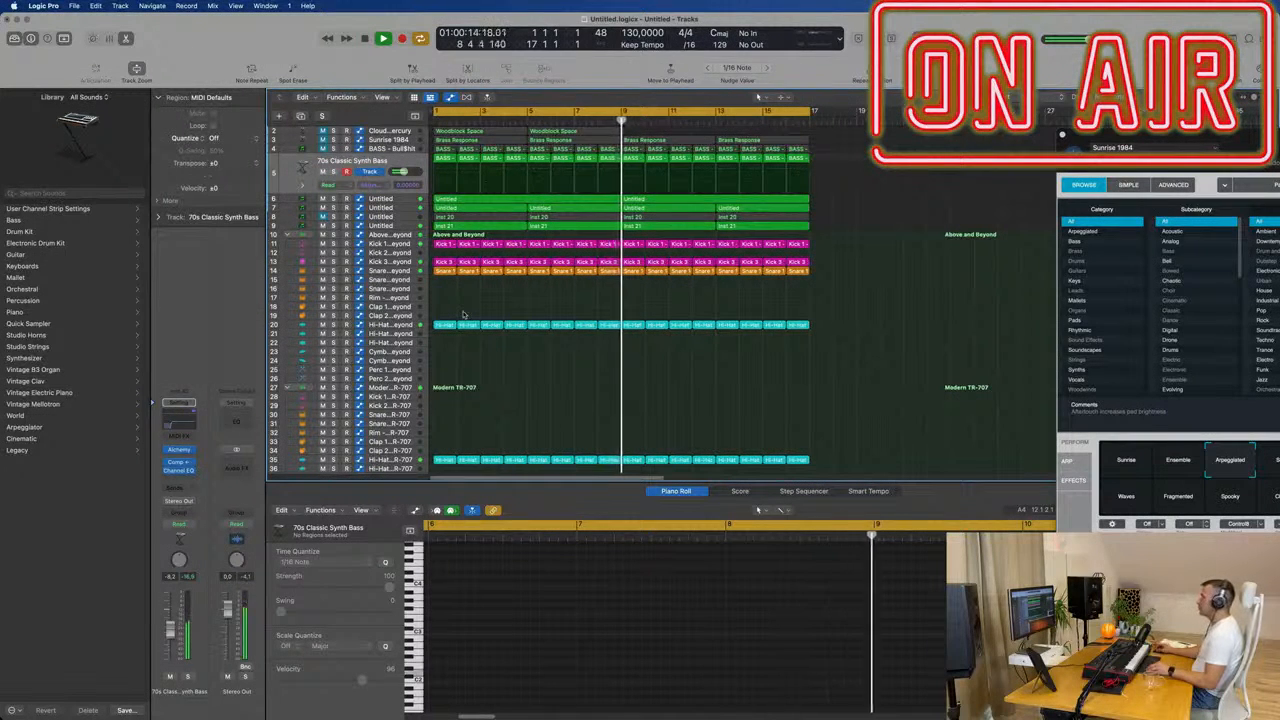